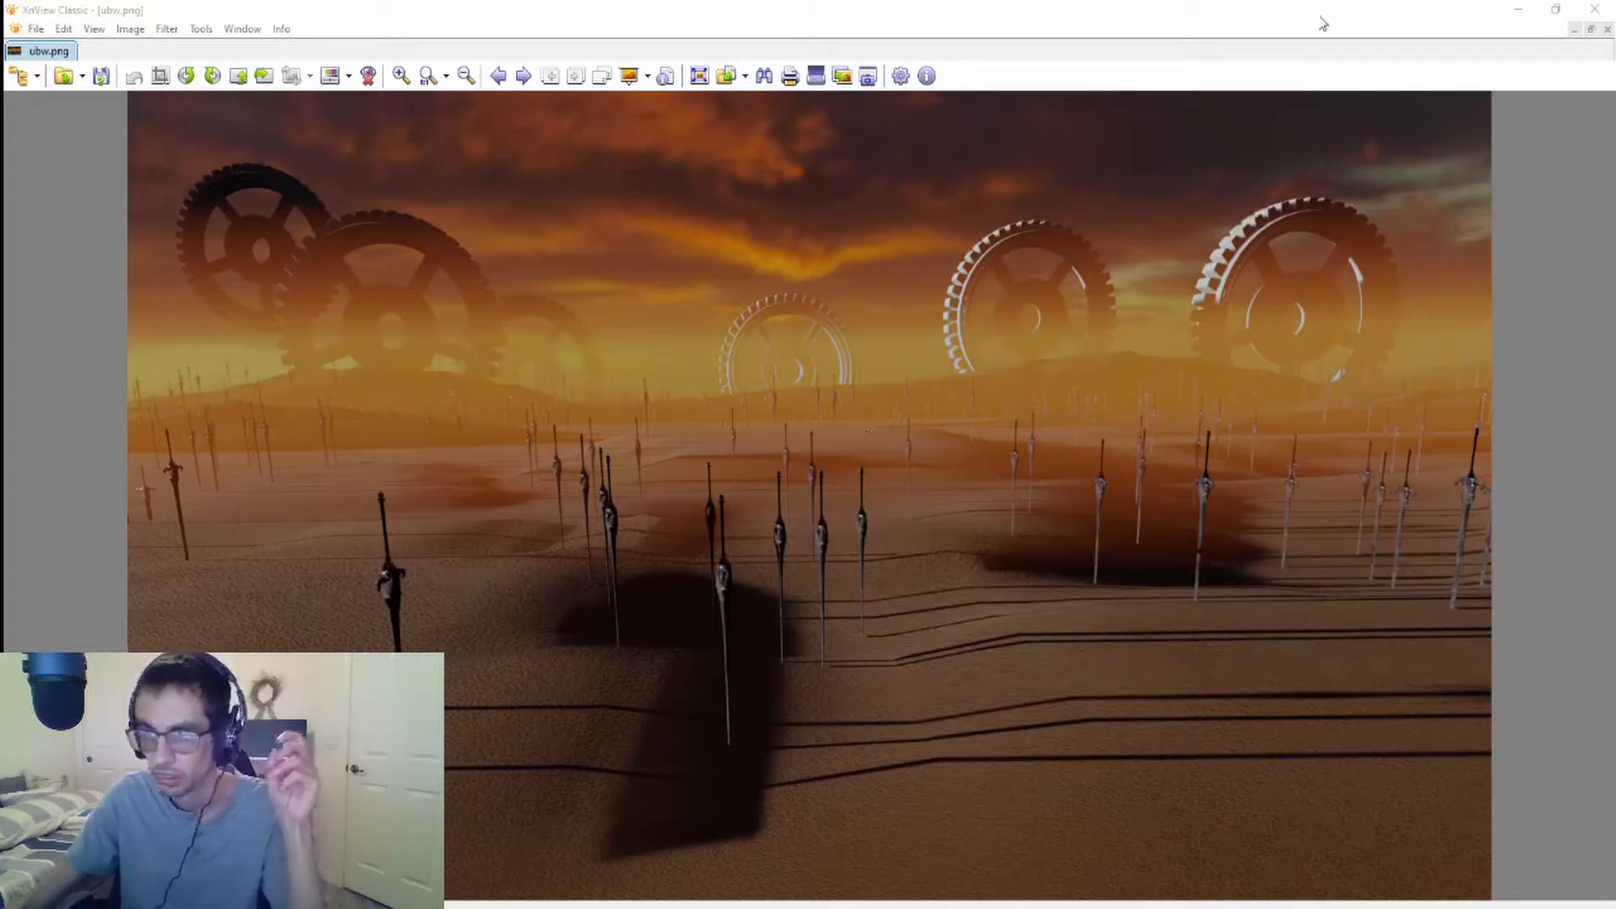
- Minimize the ubw.png reference image and open Blender from the desktop
click(1519, 9)
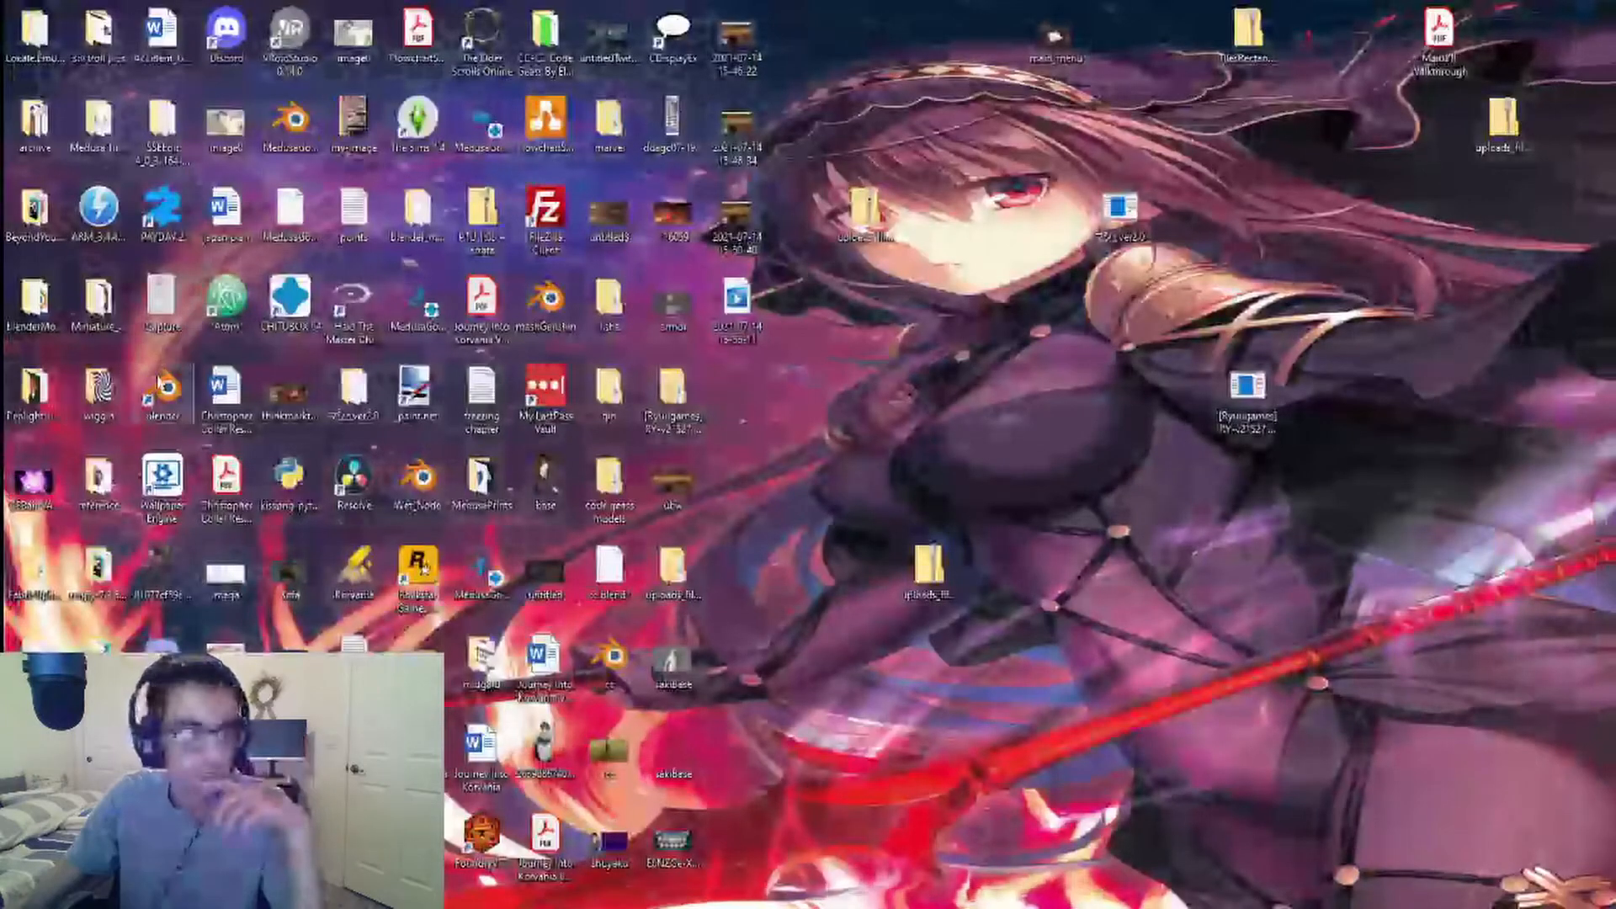
double_click(163, 389)
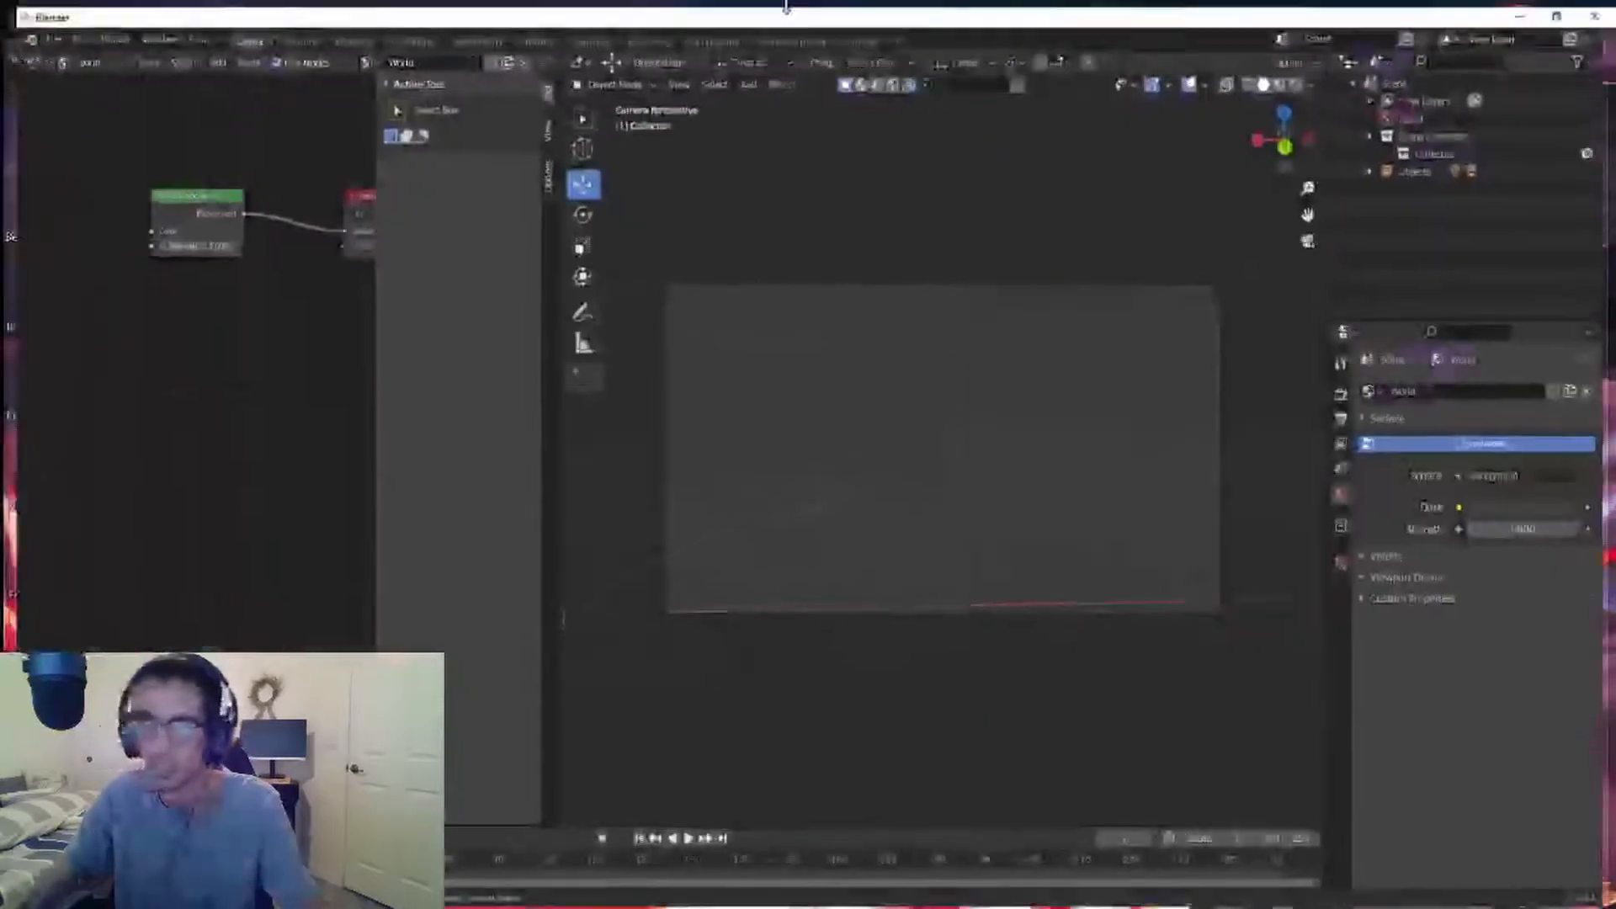
scroll(942, 510, down, 6)
scroll(943, 510, up, 5)
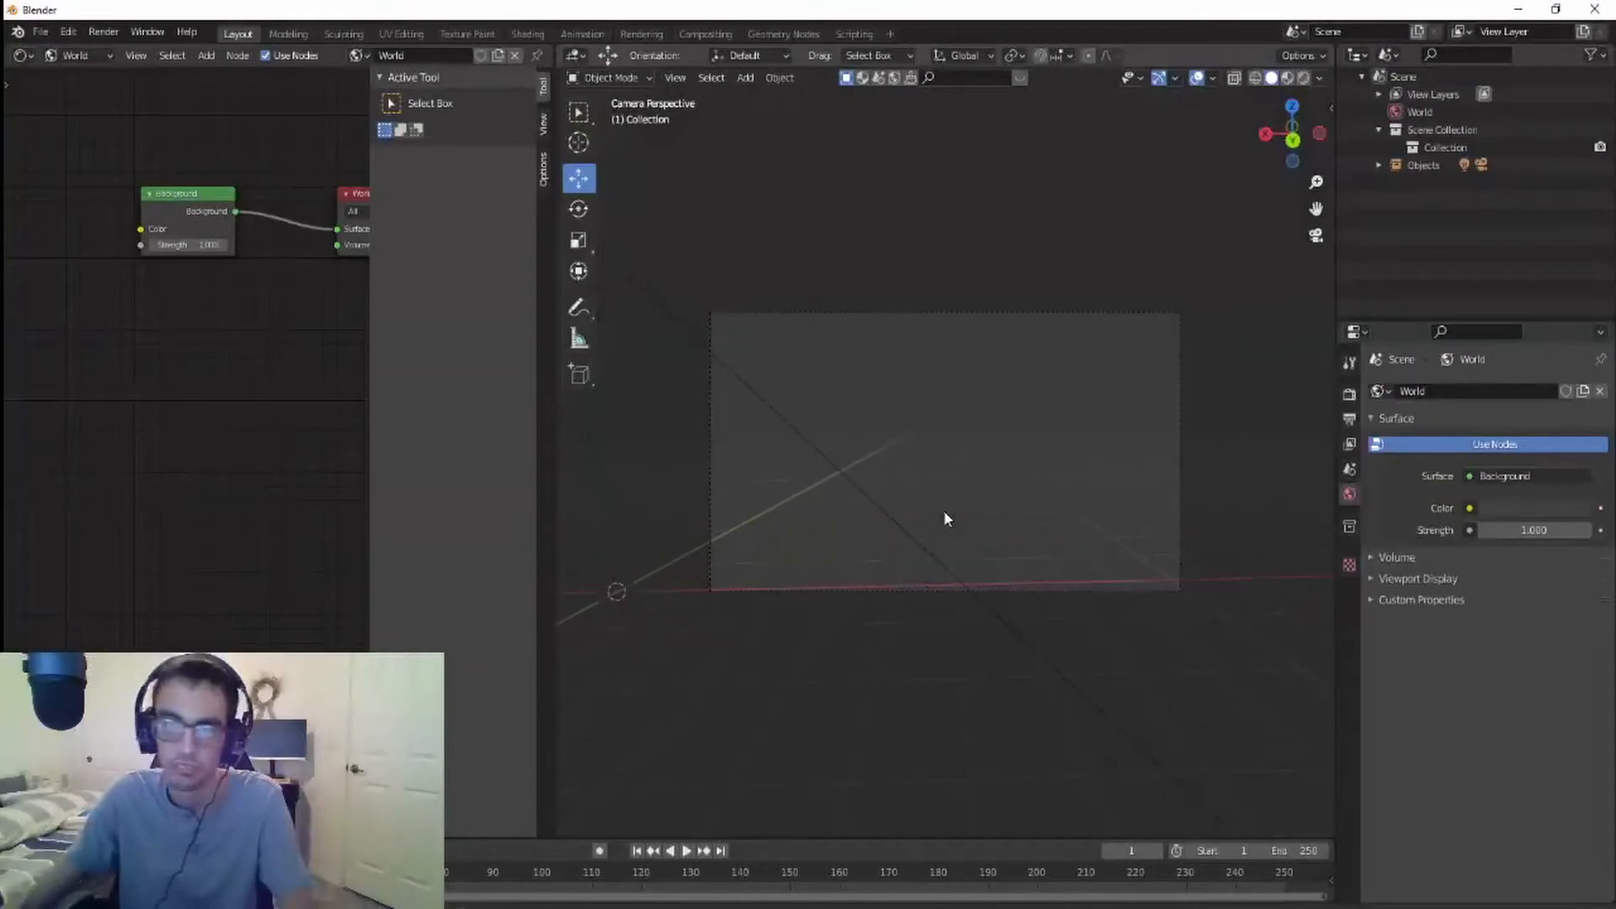
scroll(943, 510, up, 1)
scroll(922, 538, down, 2)
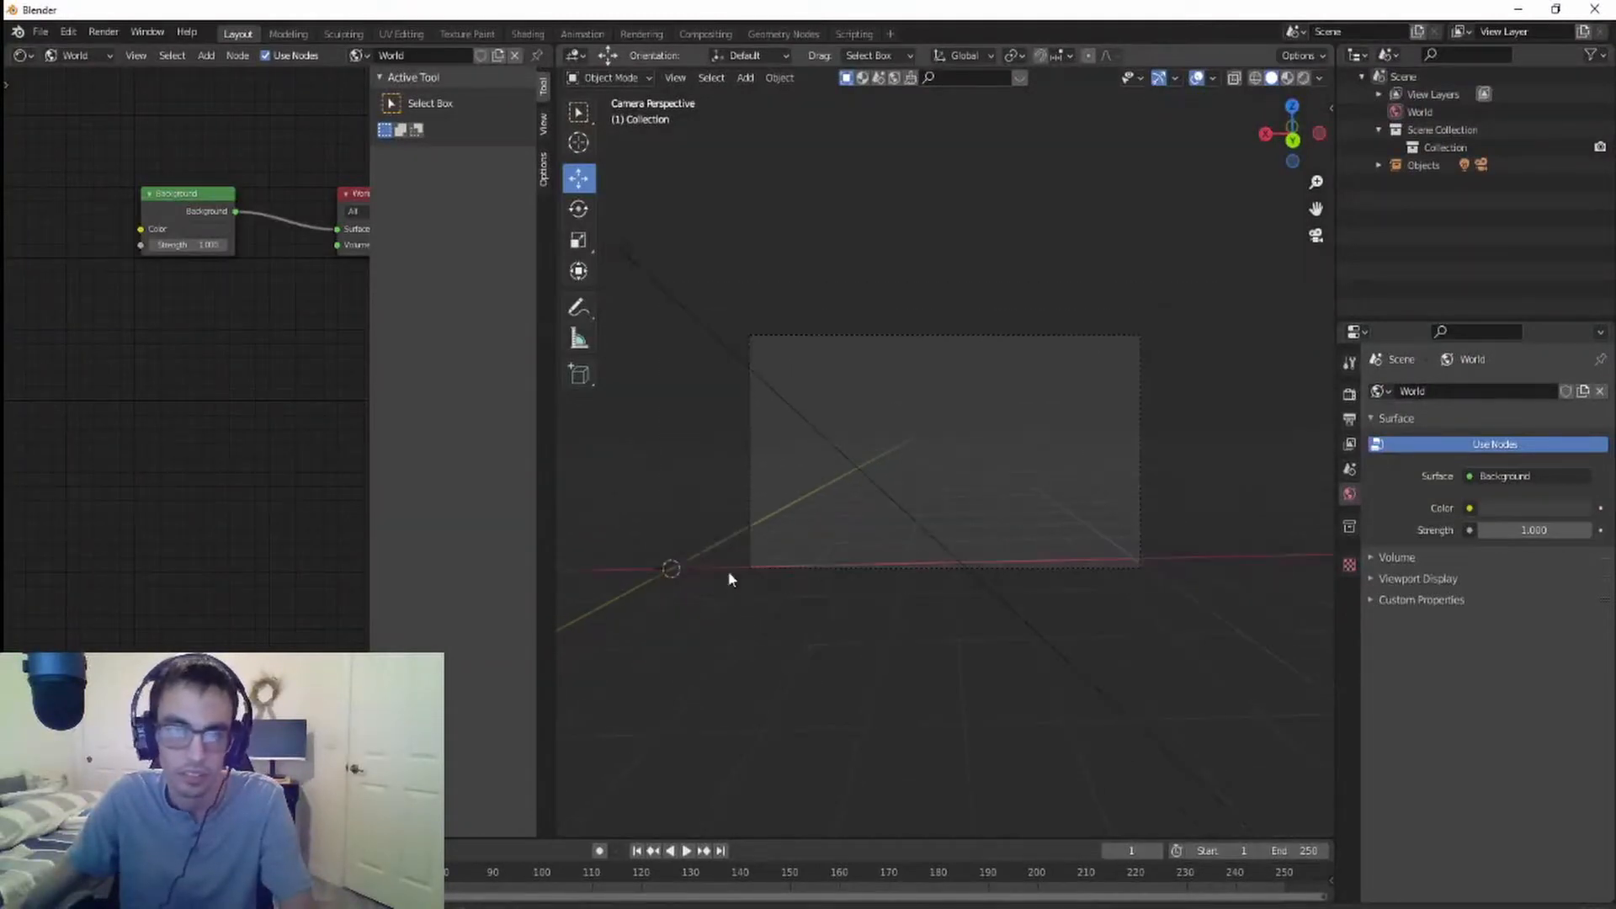
scroll(692, 397, up, 1)
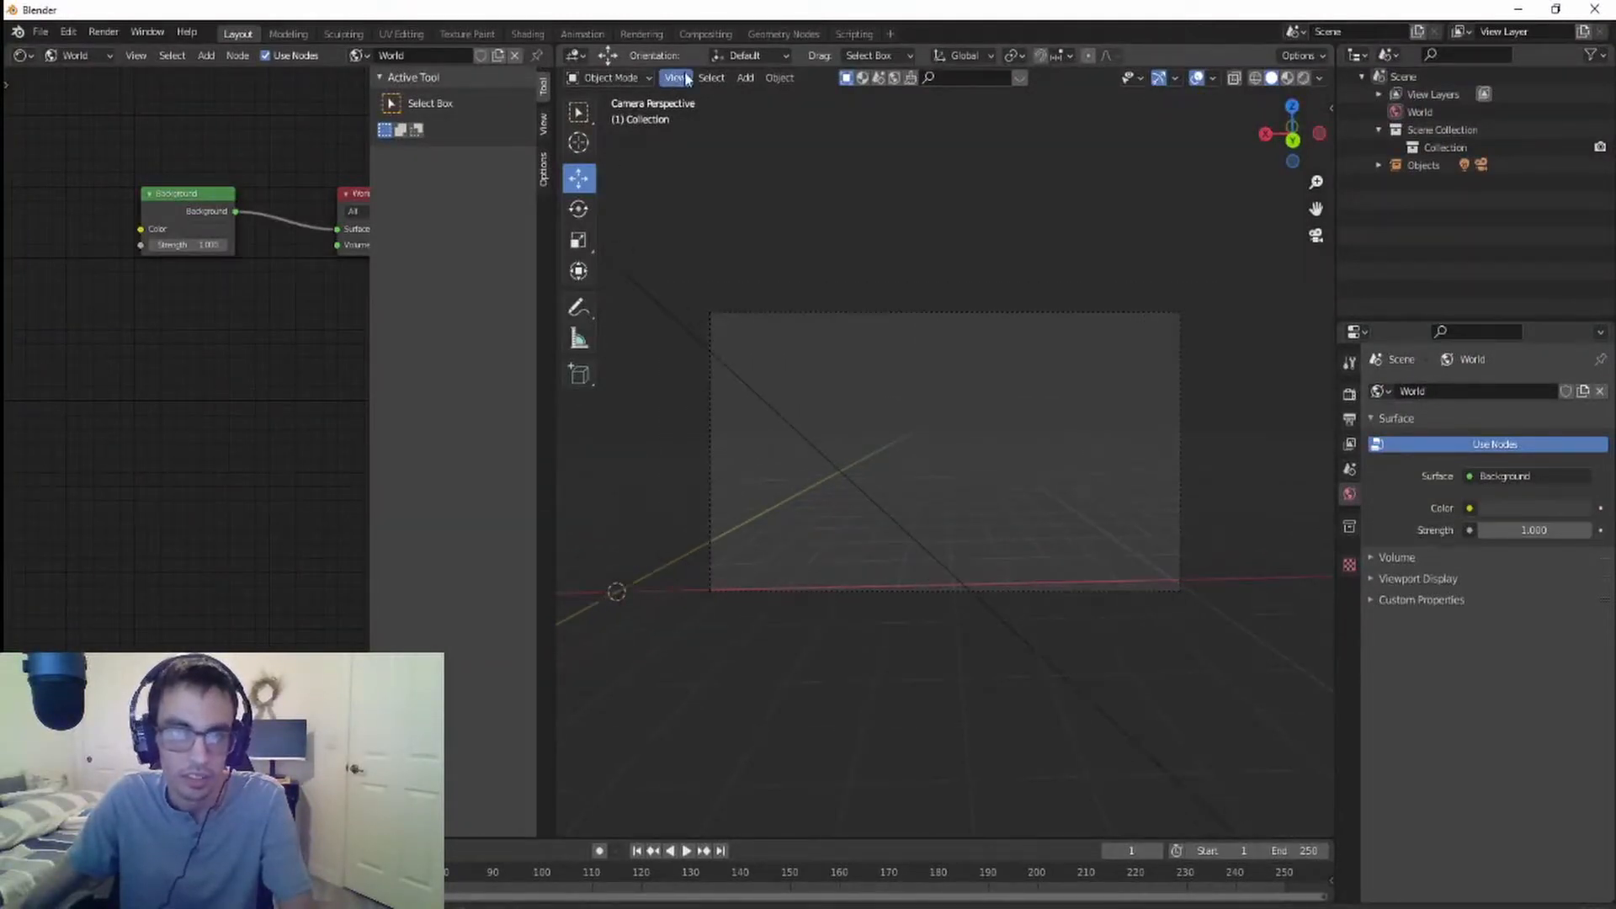
click(745, 78)
mouse_move(782, 97)
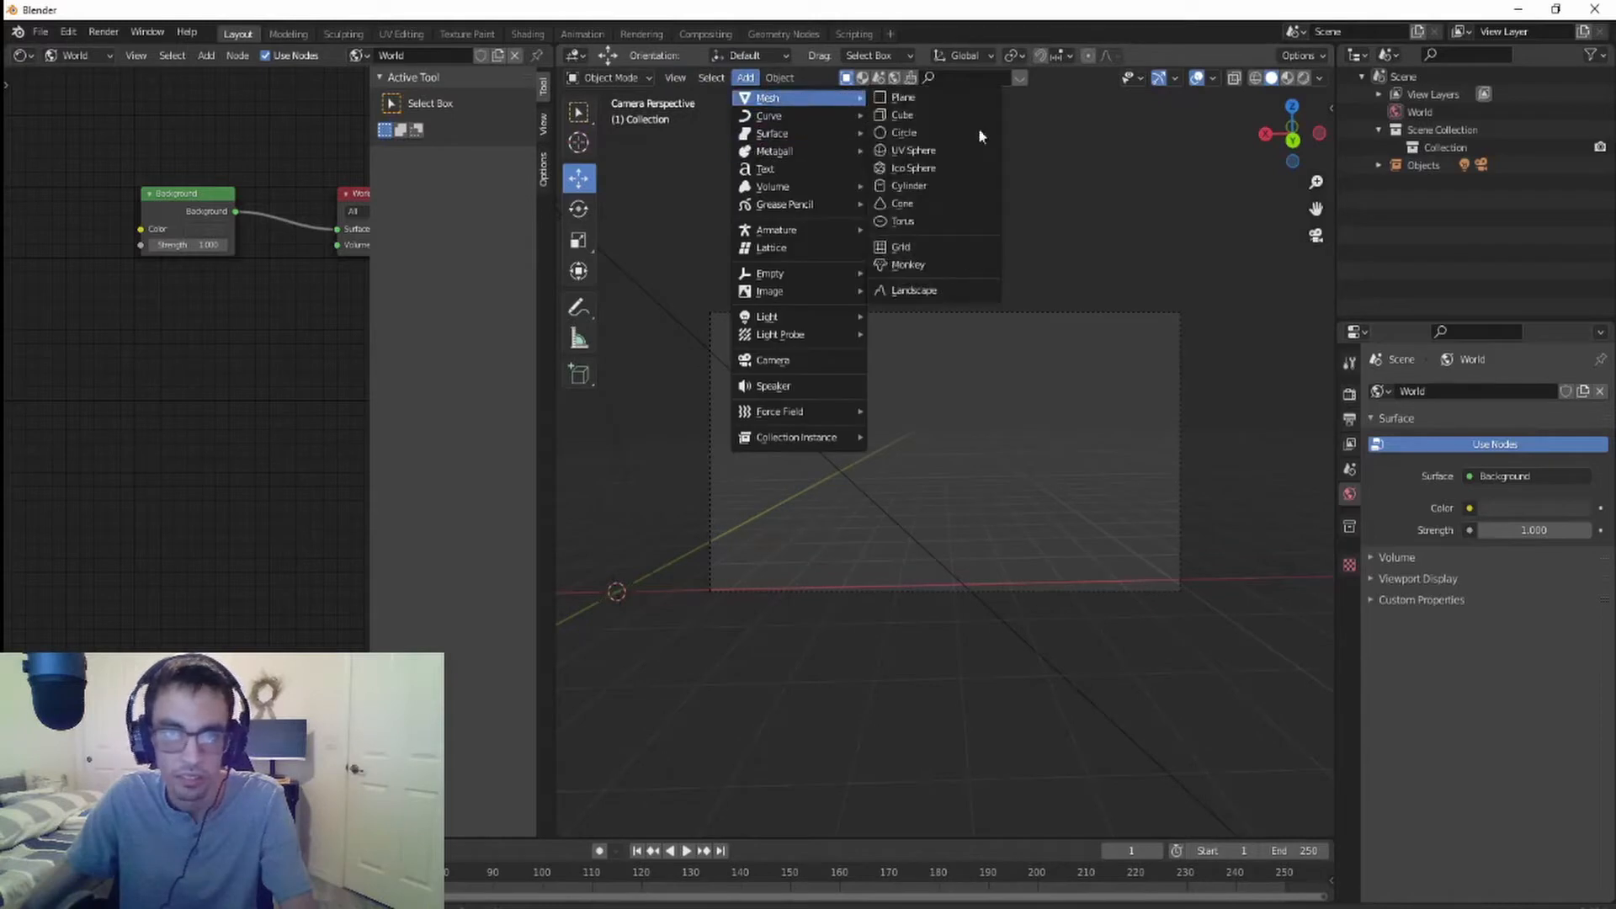
click(924, 115)
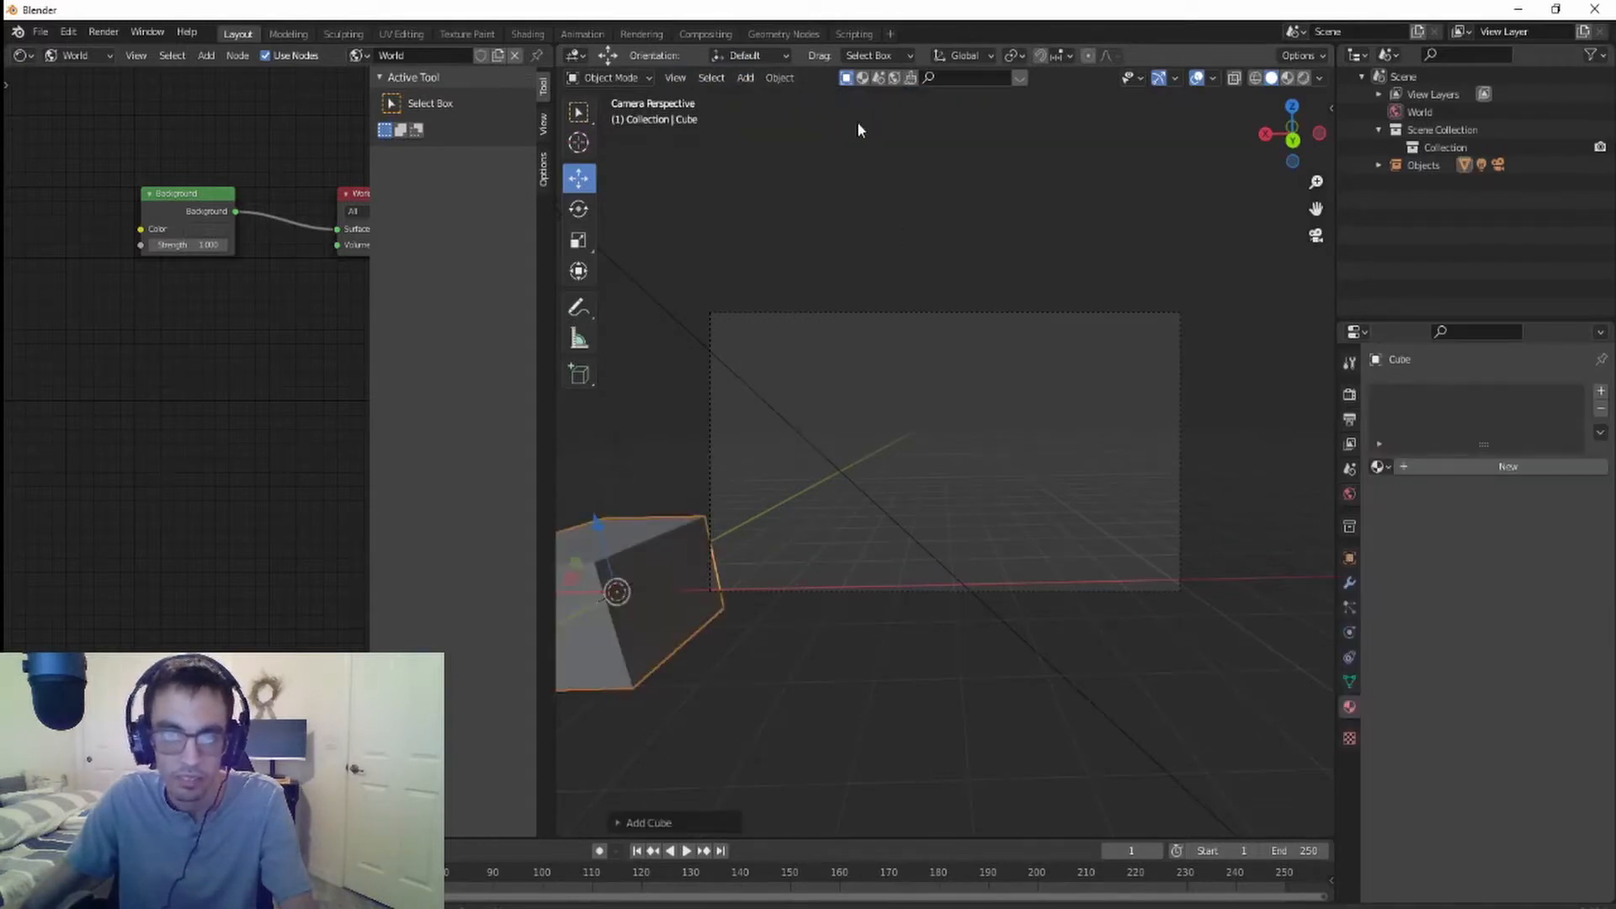
key(Delete)
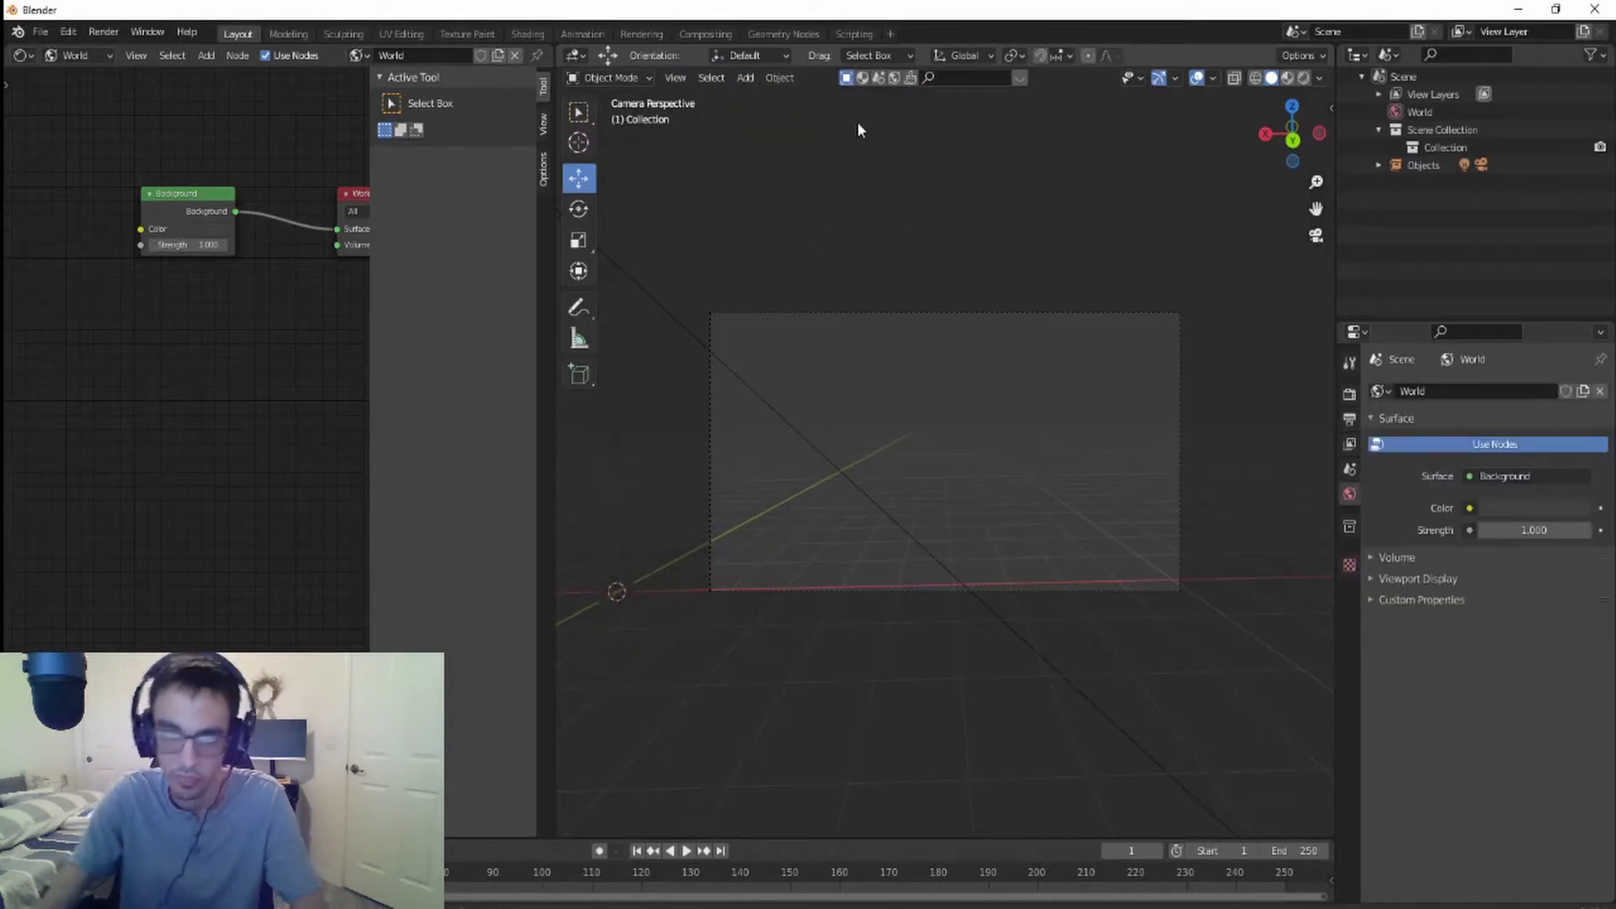
- Add a mesh plane and move it to the middle of the camera frame's lower edge
click(749, 77)
mouse_move(783, 98)
click(931, 98)
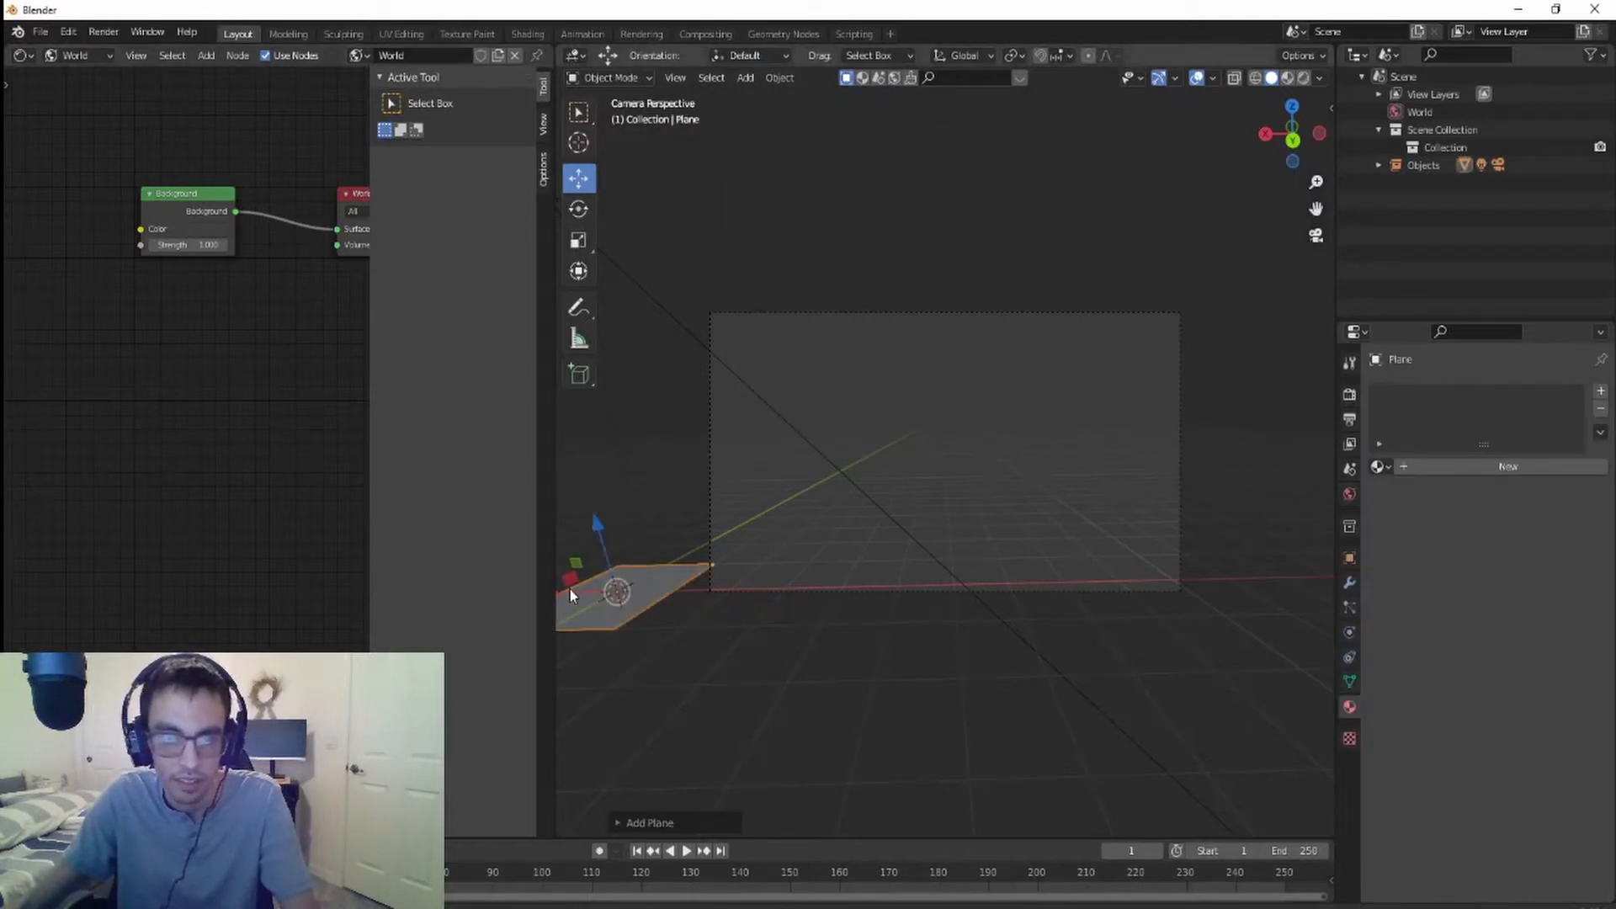
drag(569, 589, 739, 589)
key(ctrl+z)
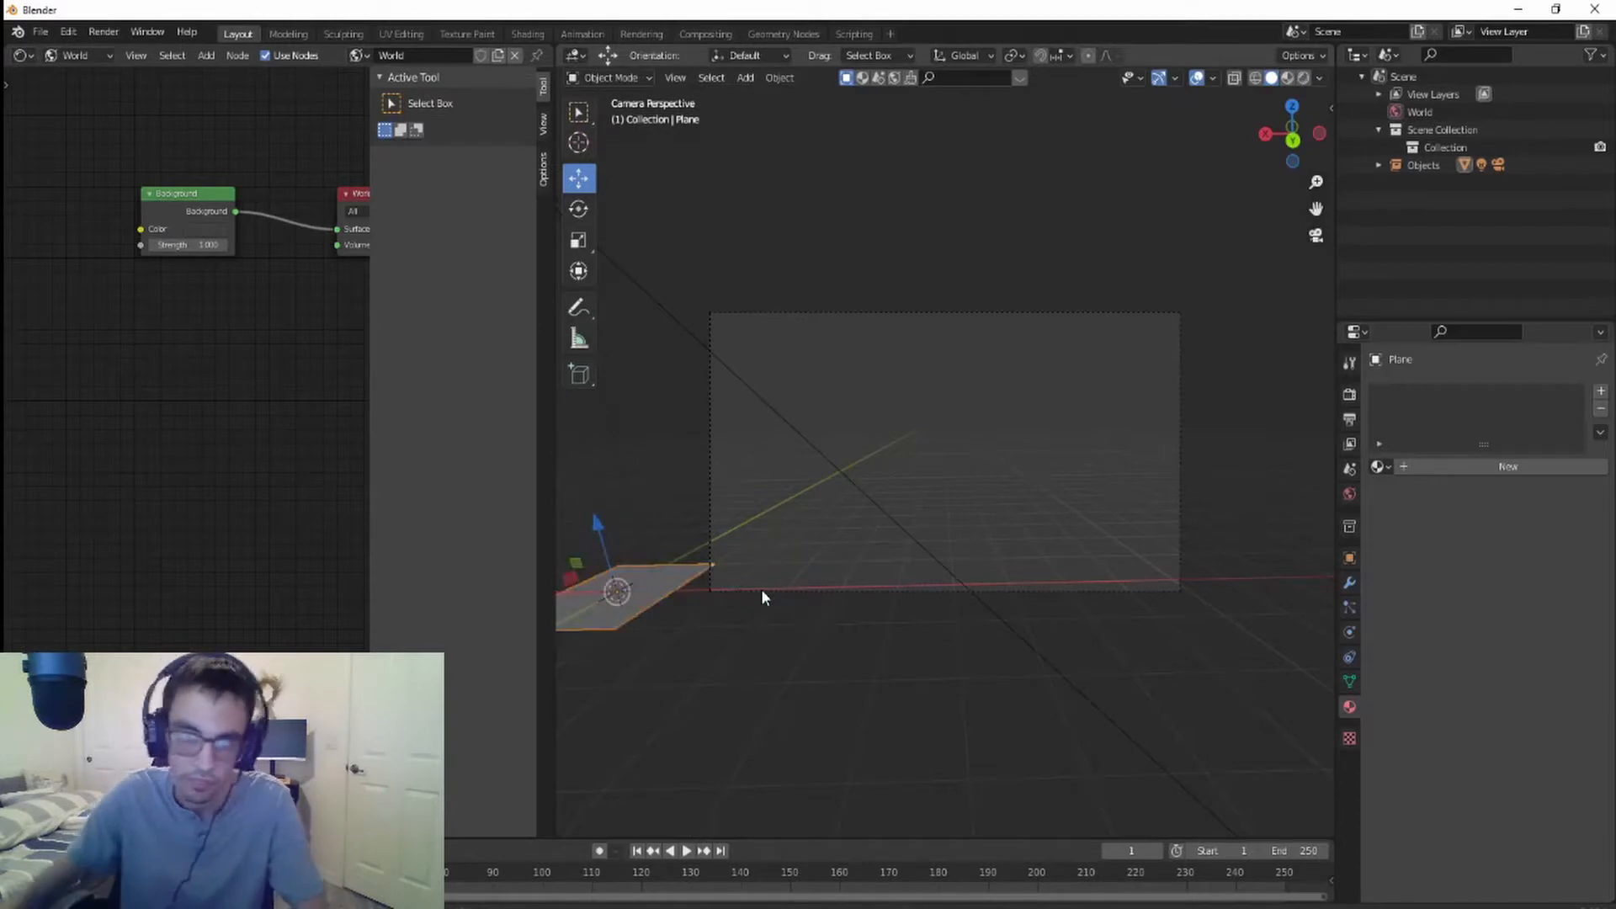
drag(568, 589, 911, 627)
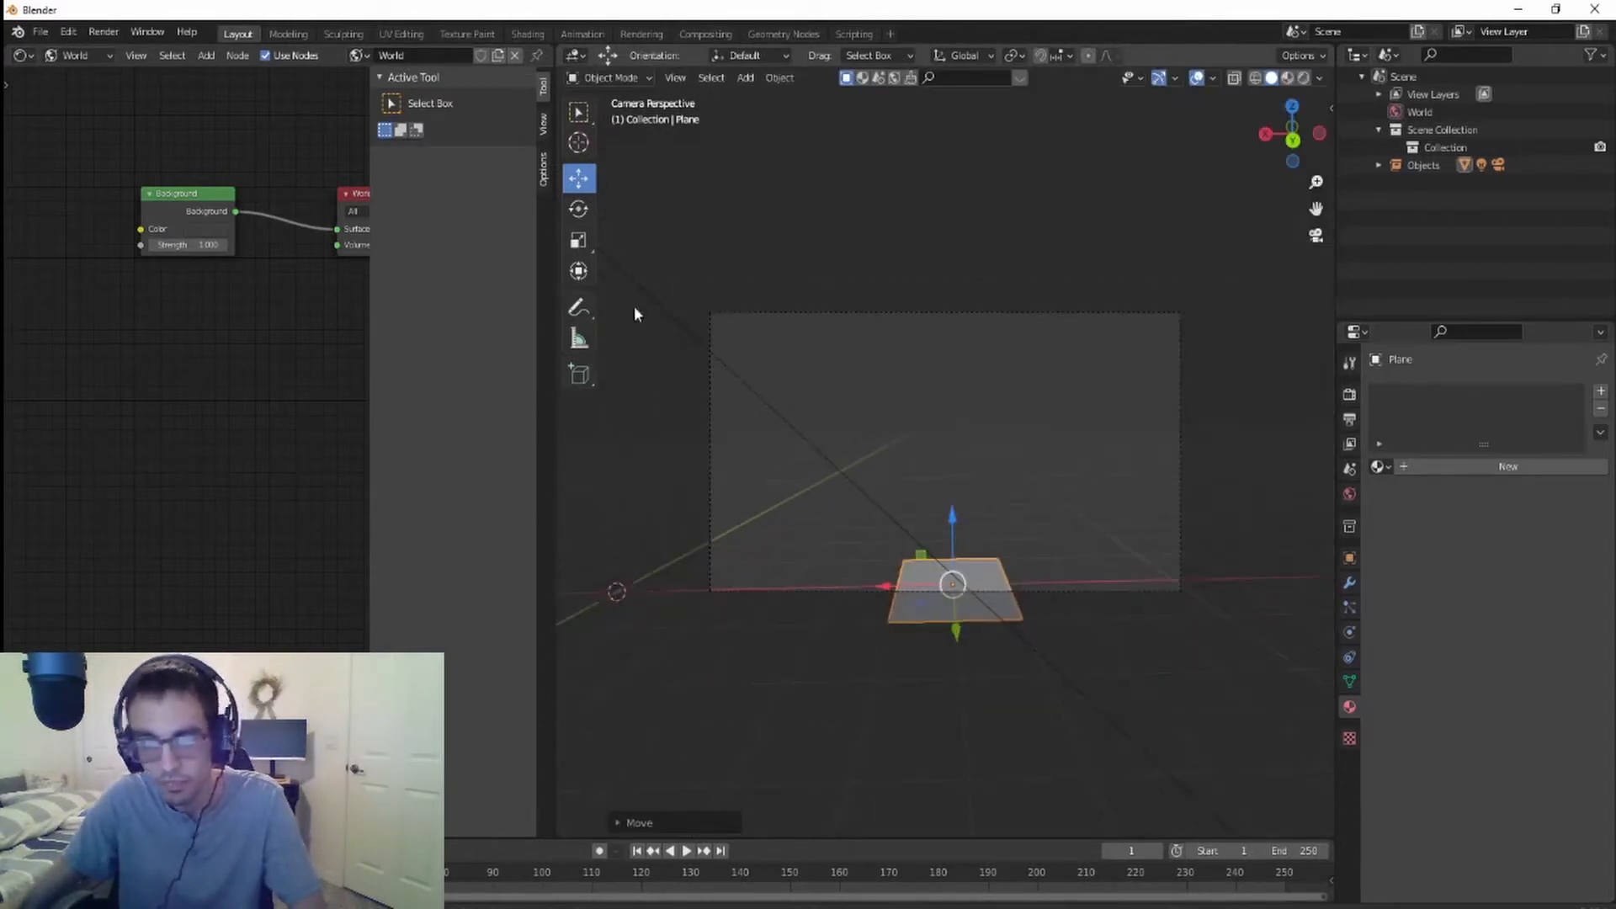
- Scale the plane up evenly into a large ground surface
click(579, 241)
drag(906, 608, 661, 614)
- Move the camera back along the Y axis towards the plane's front edge and return to the camera view
middle_drag(1174, 583, 1229, 332)
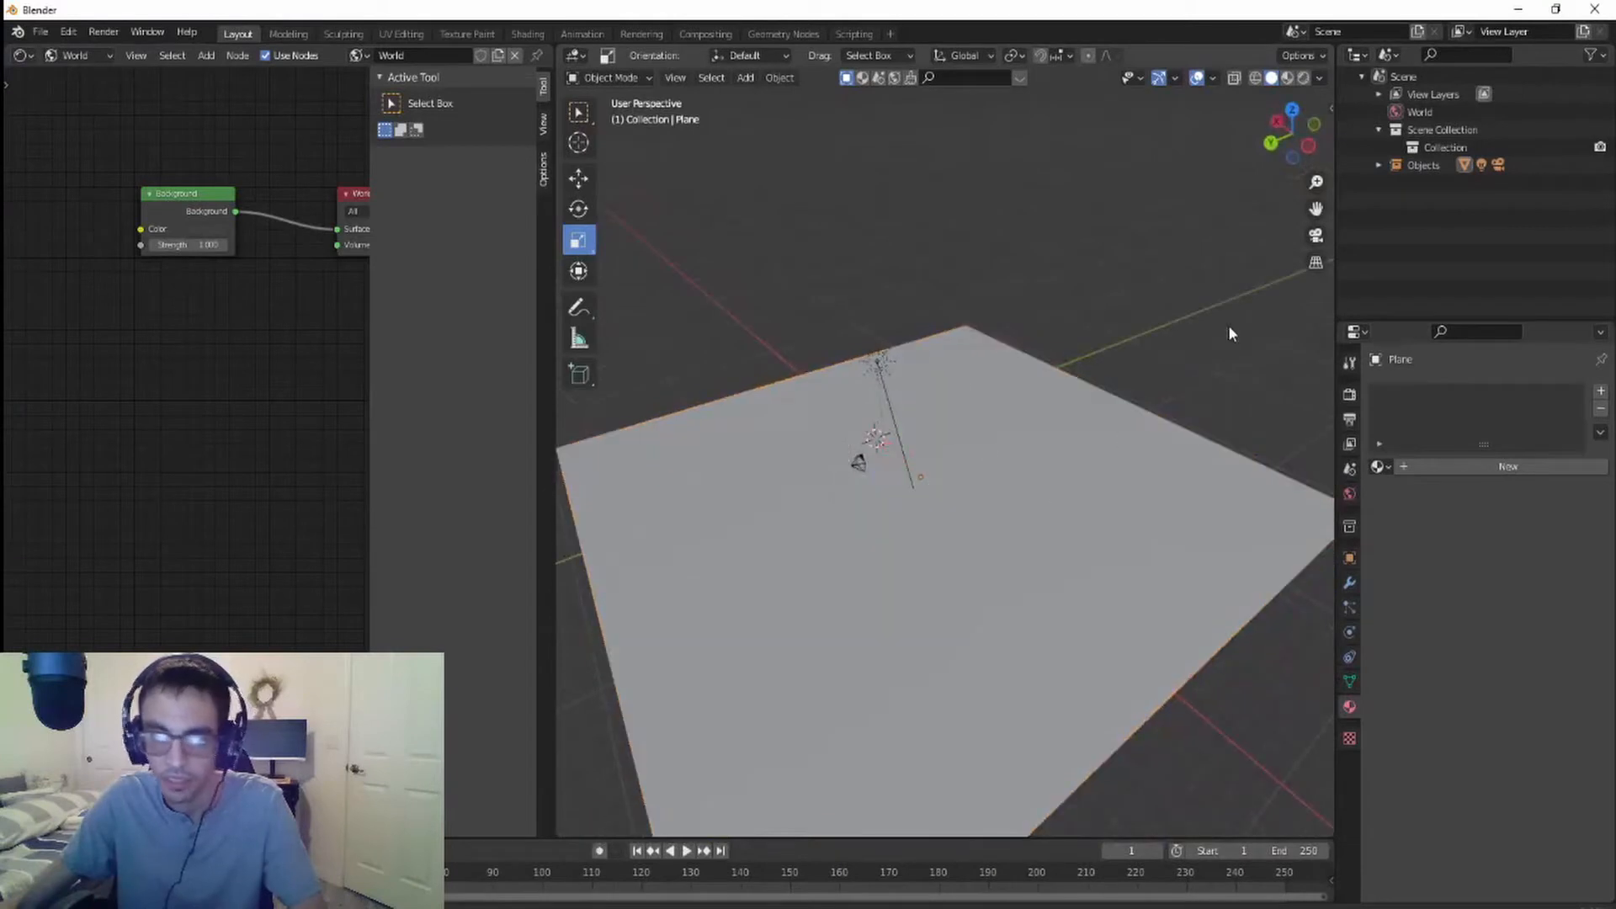
click(858, 465)
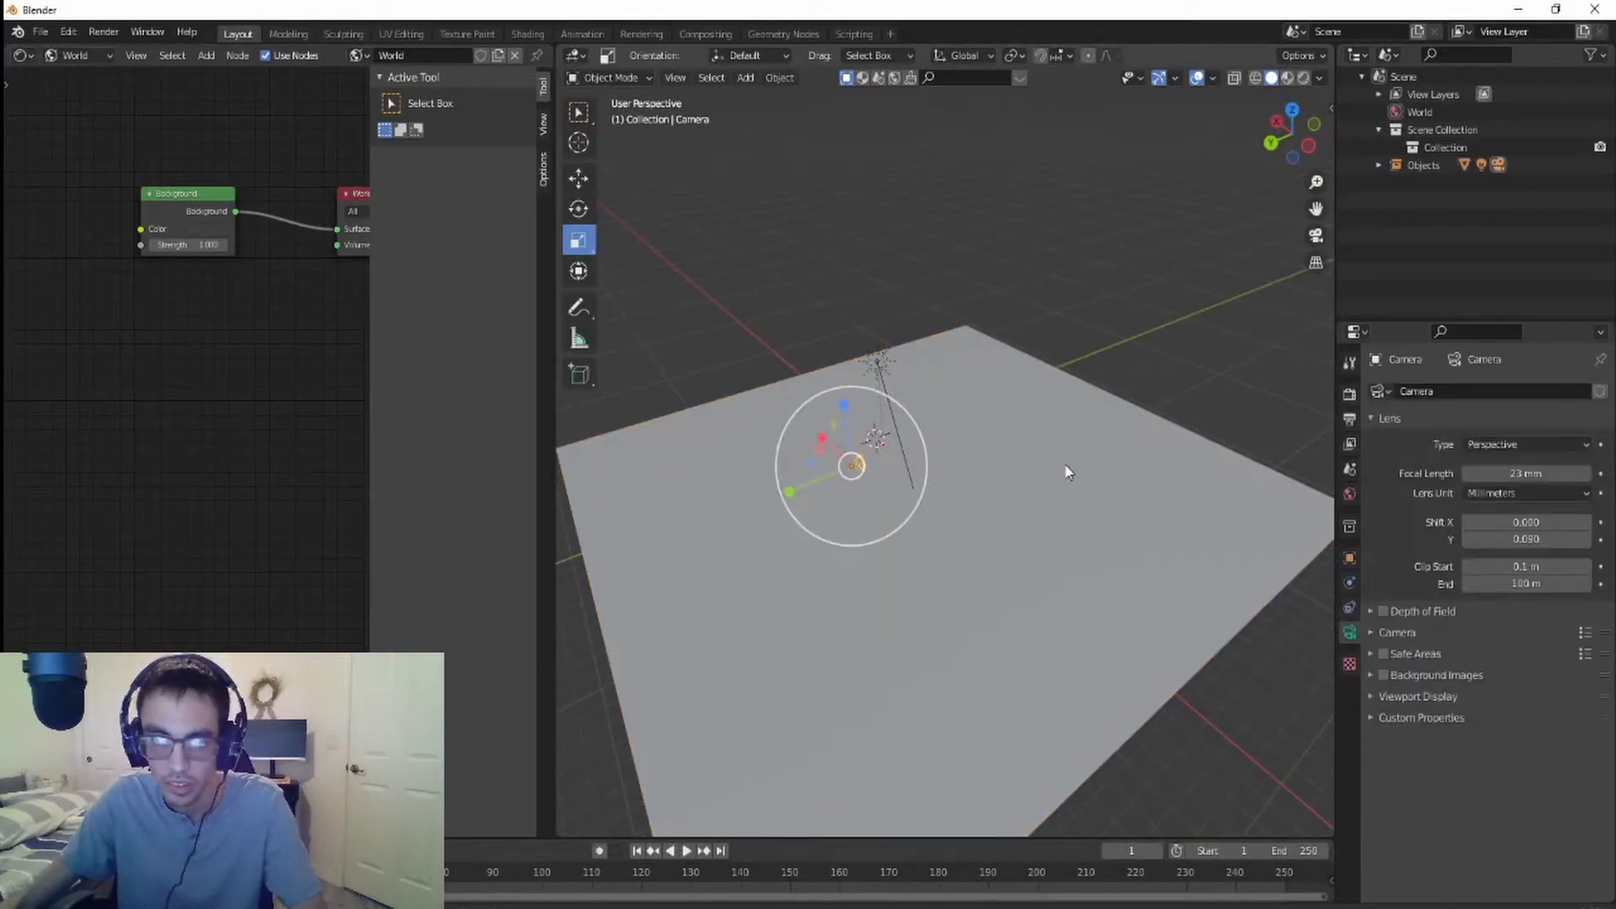
click(579, 178)
drag(790, 500, 589, 572)
key(KP_0)
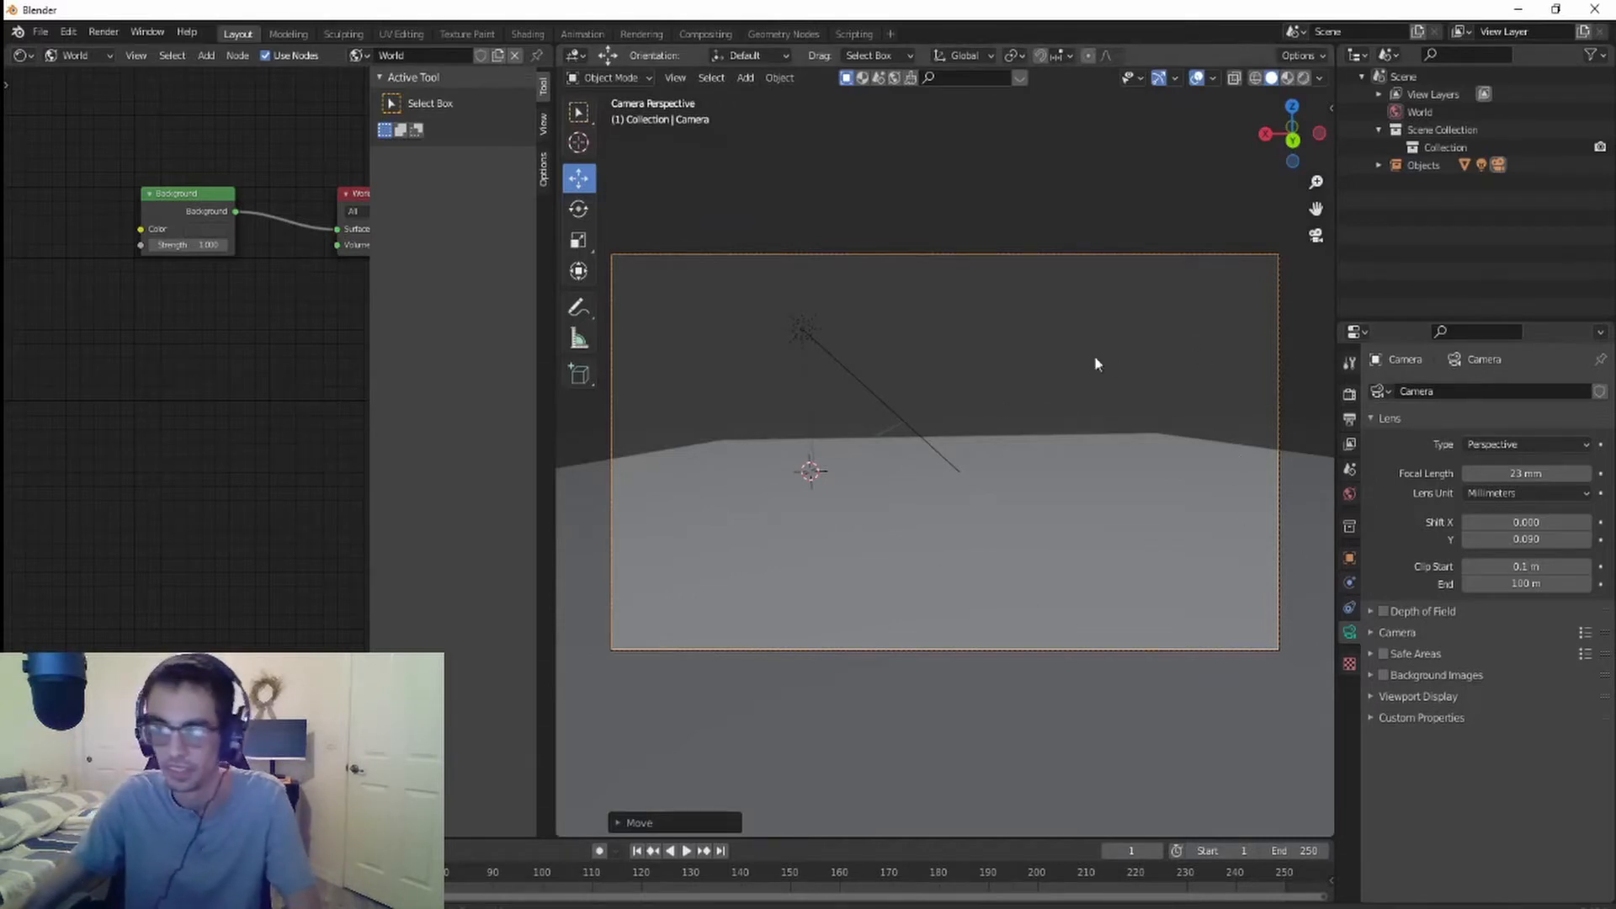
- Widen the plane by selecting its two side edges in Edit Mode and scaling them outward along the X axis
click(693, 712)
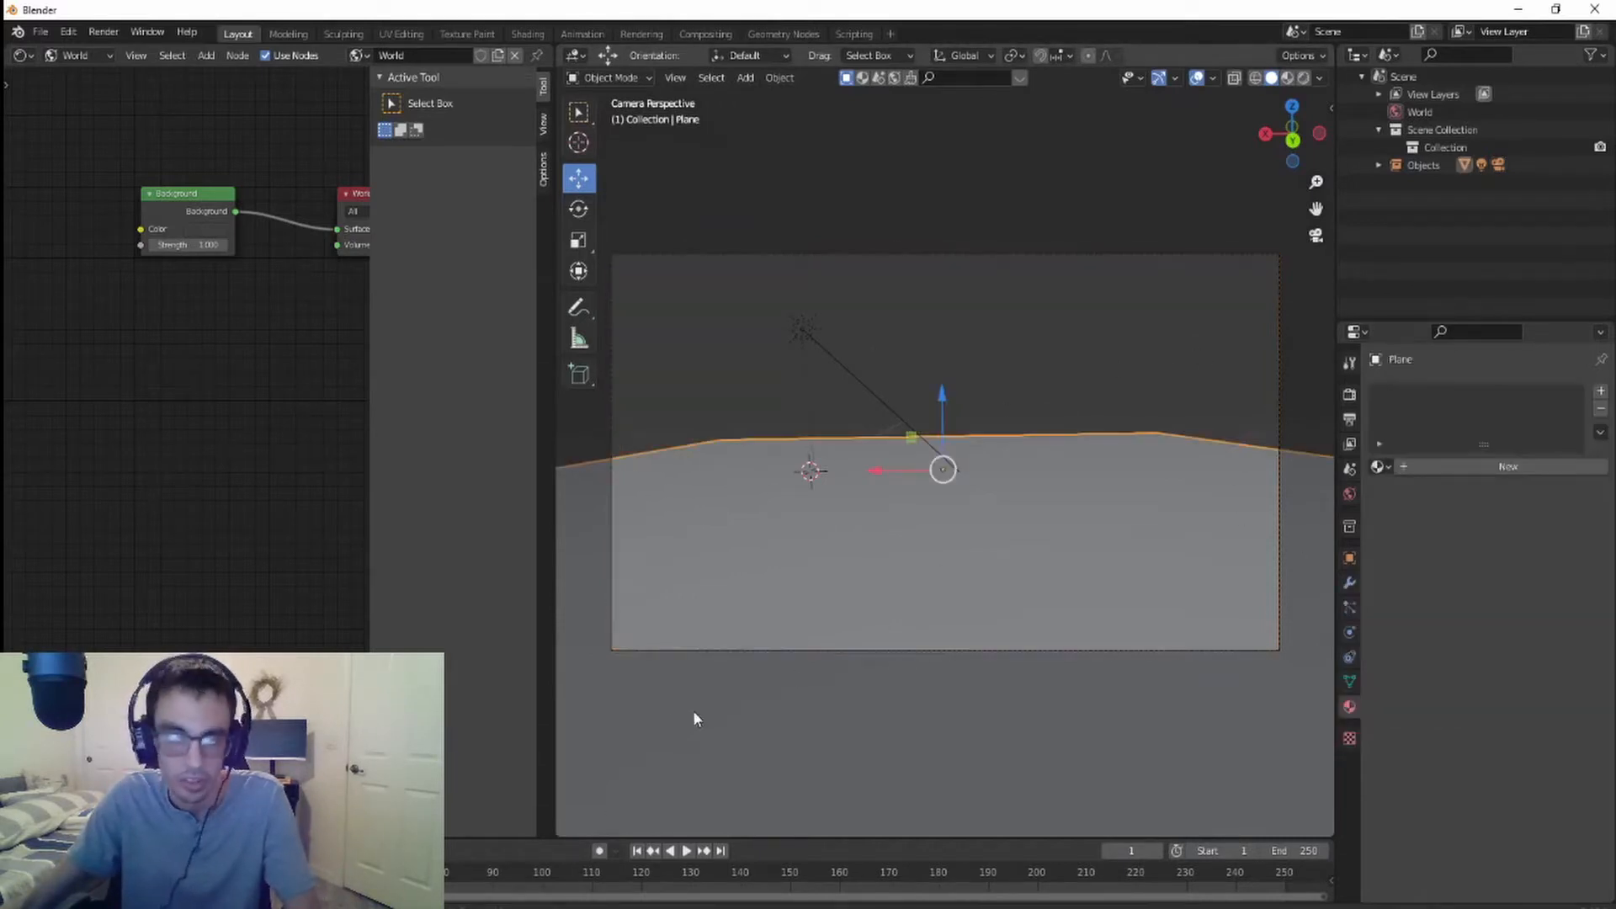
key(Tab)
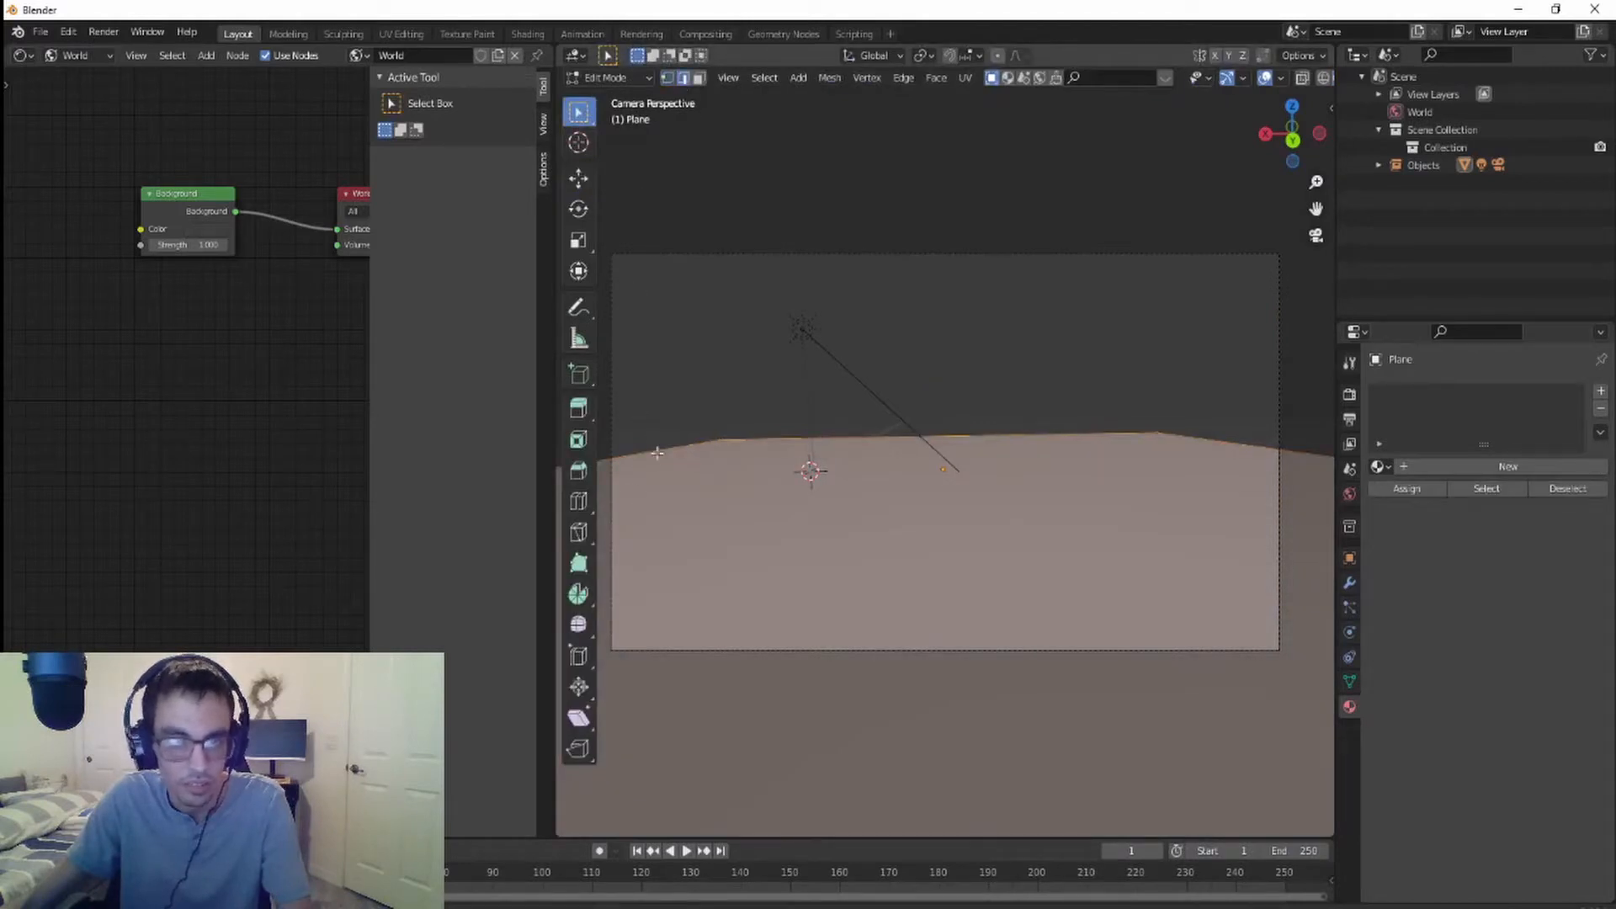
click(657, 453)
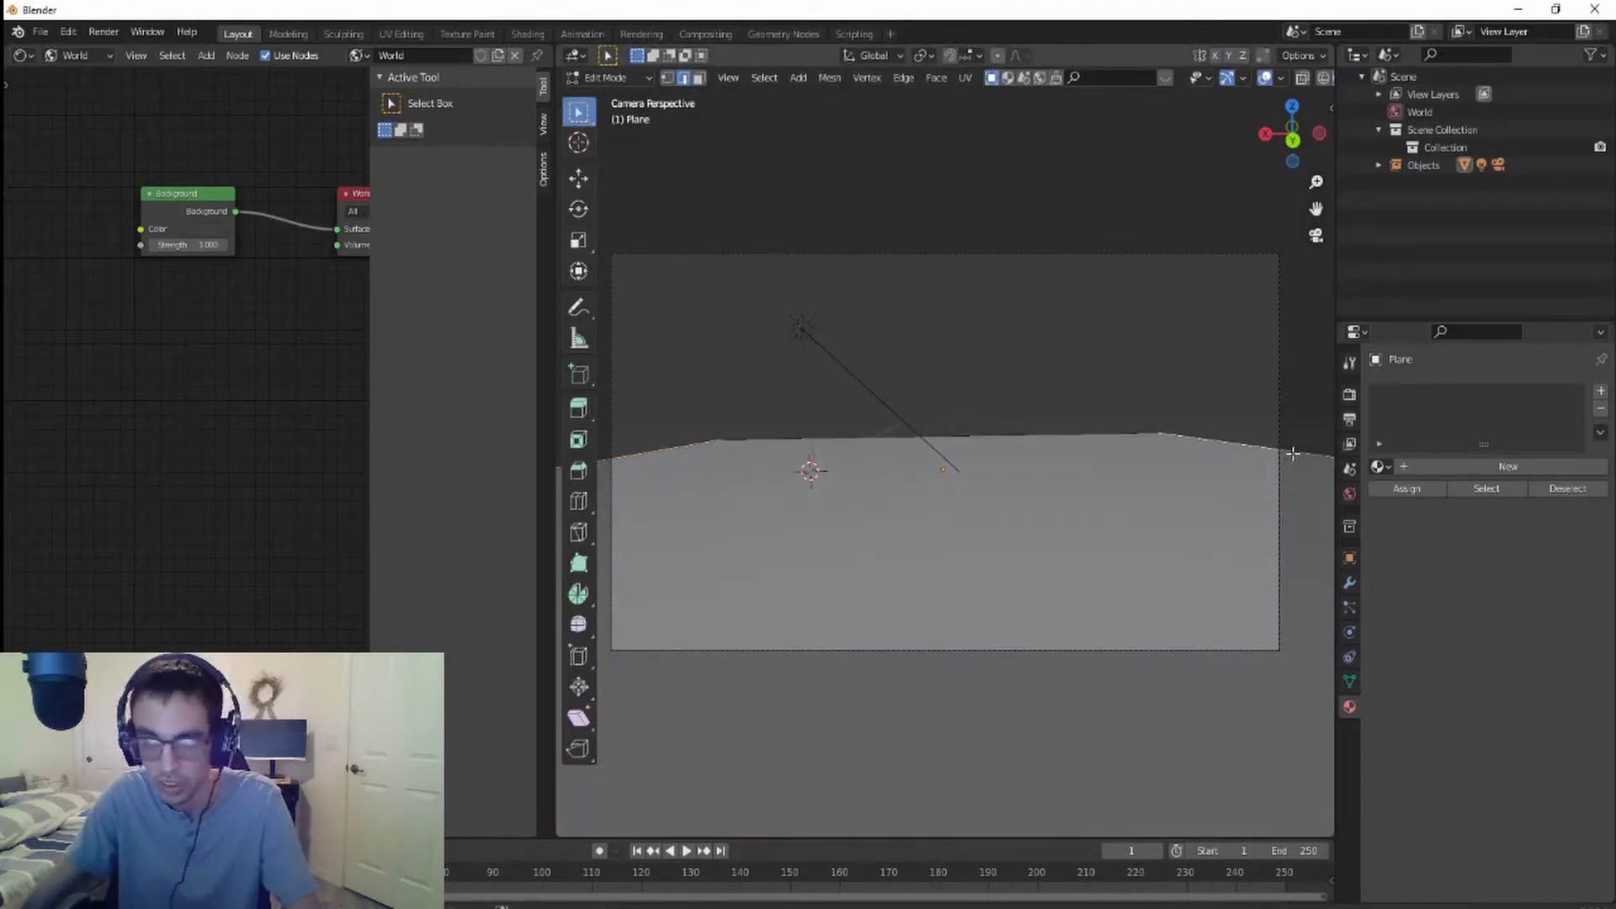
click(579, 240)
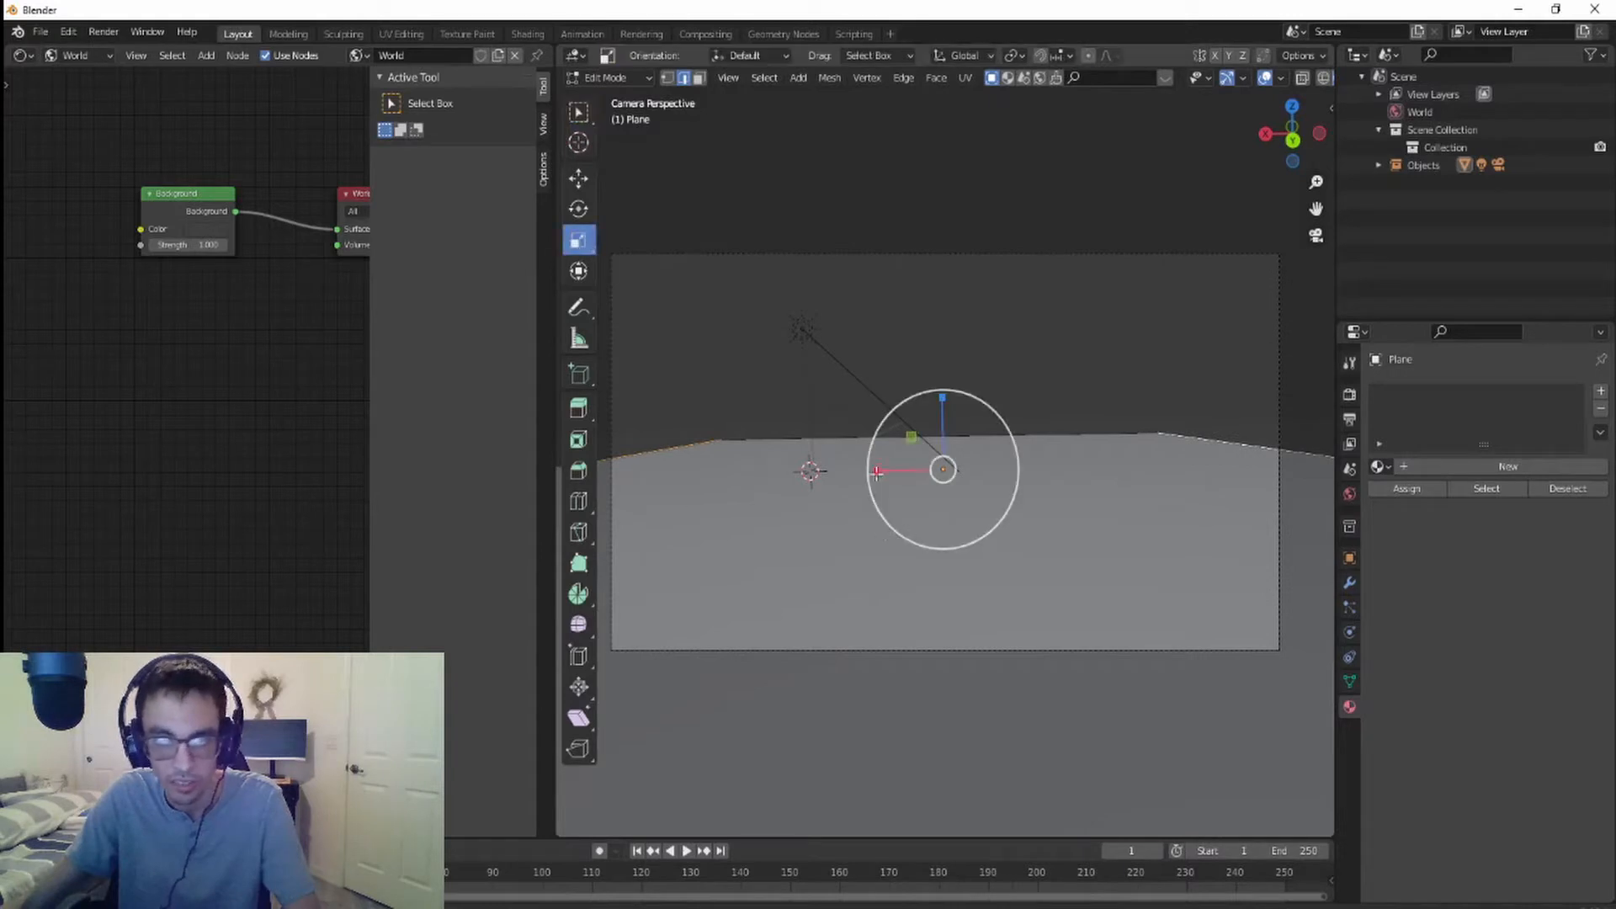
drag(878, 472, 796, 470)
scroll(1088, 638, down, 4)
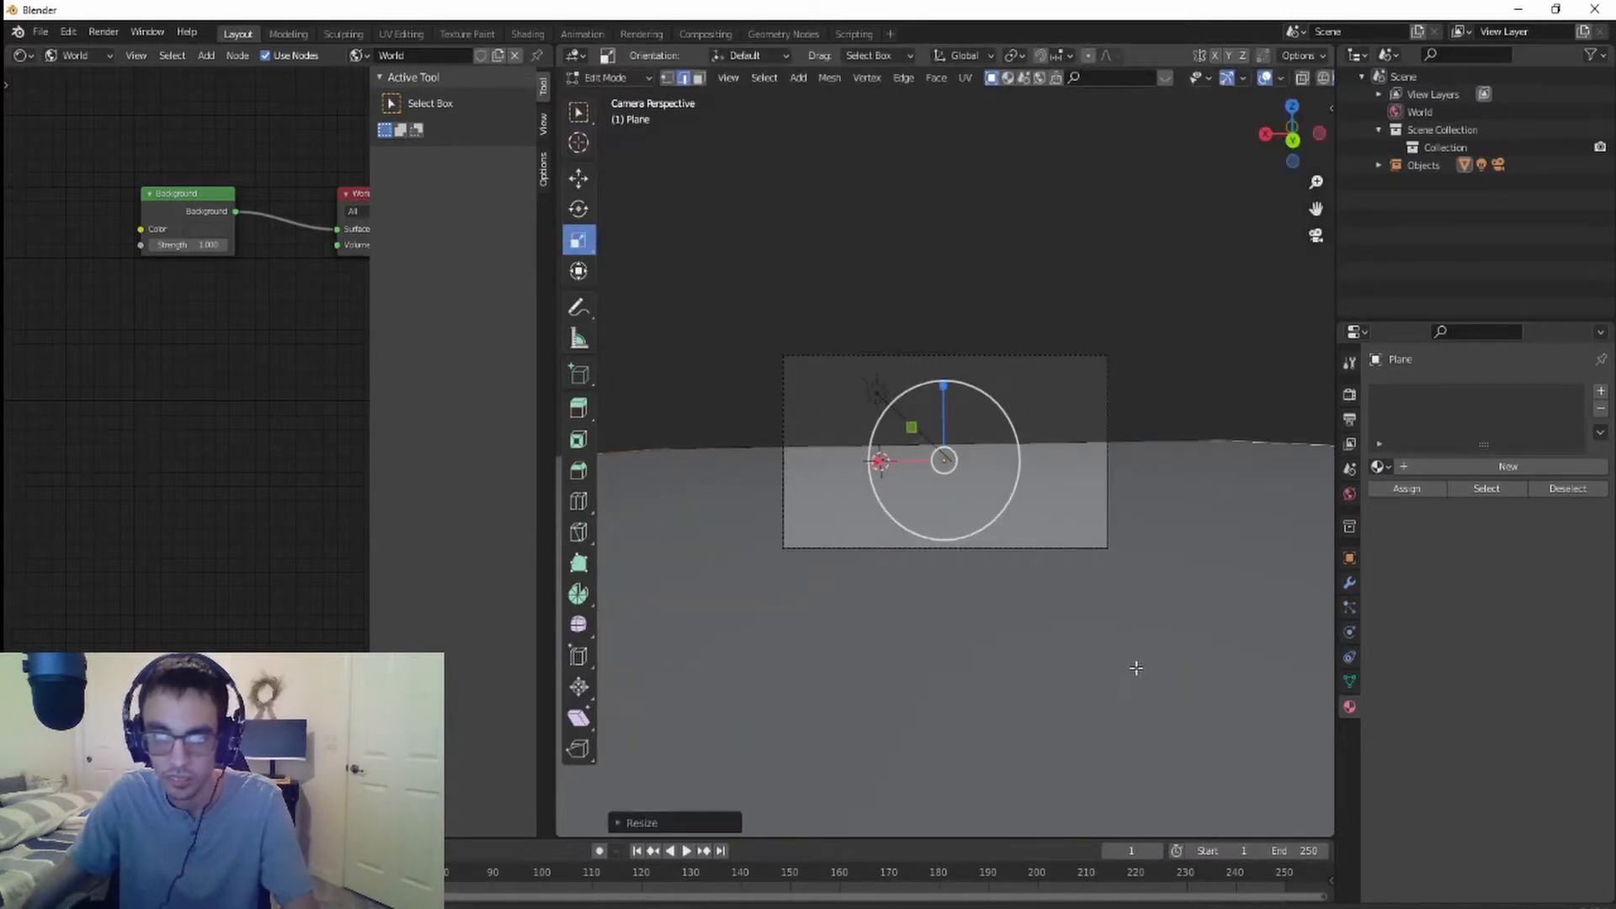
middle_drag(1137, 667, 1047, 693)
scroll(1046, 693, up, 4)
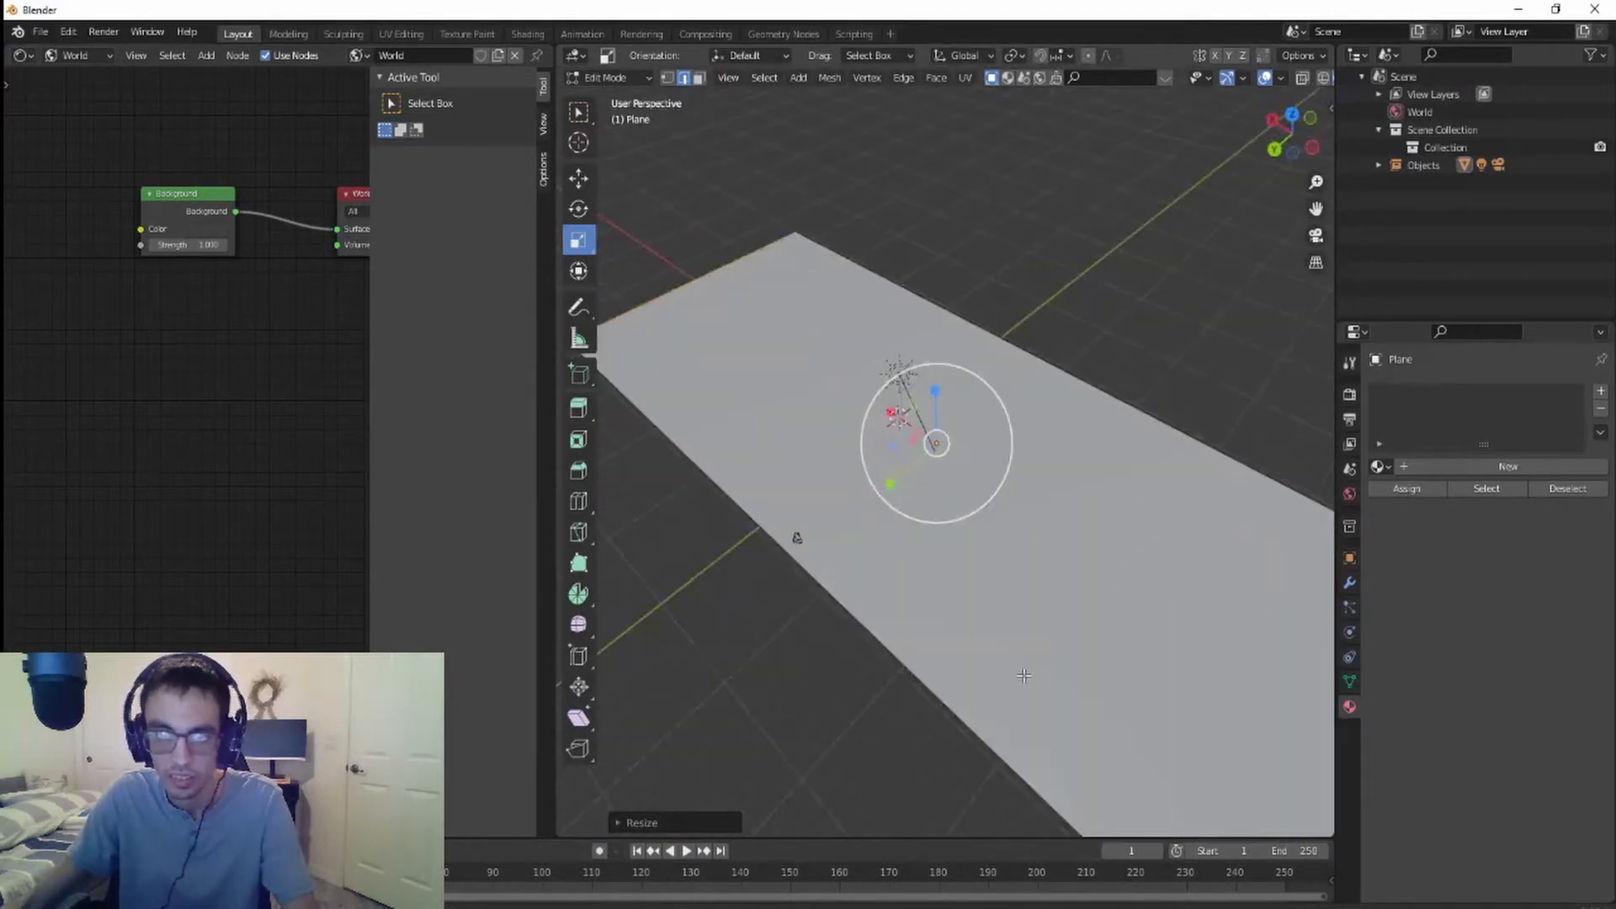
click(631, 77)
click(623, 95)
click(673, 595)
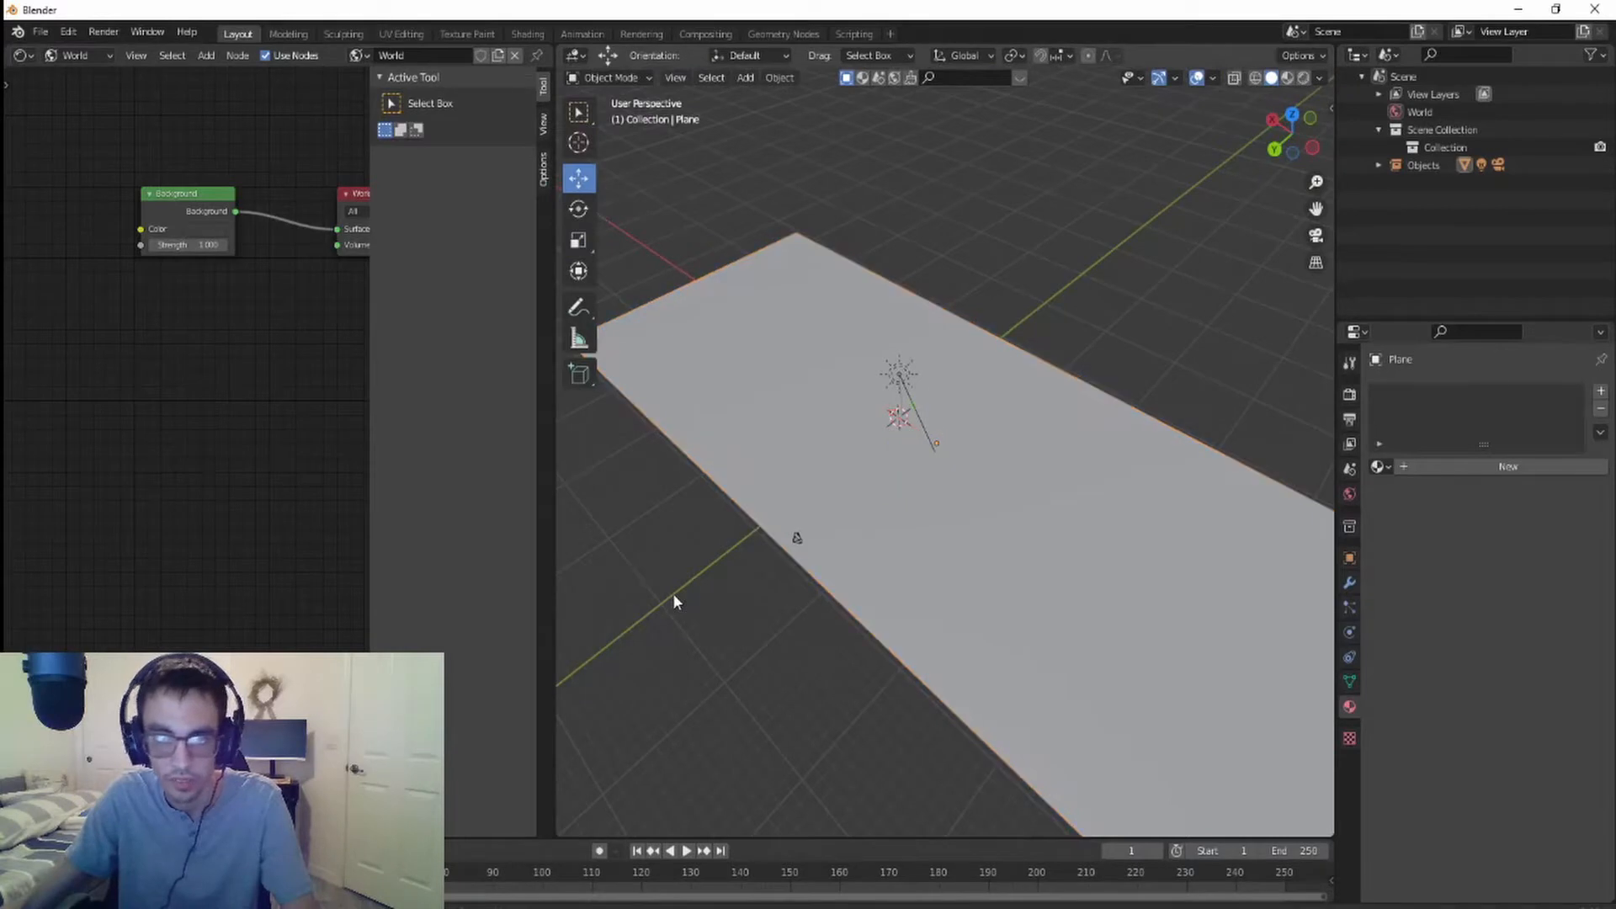
key(a)
scroll(976, 585, up, 4)
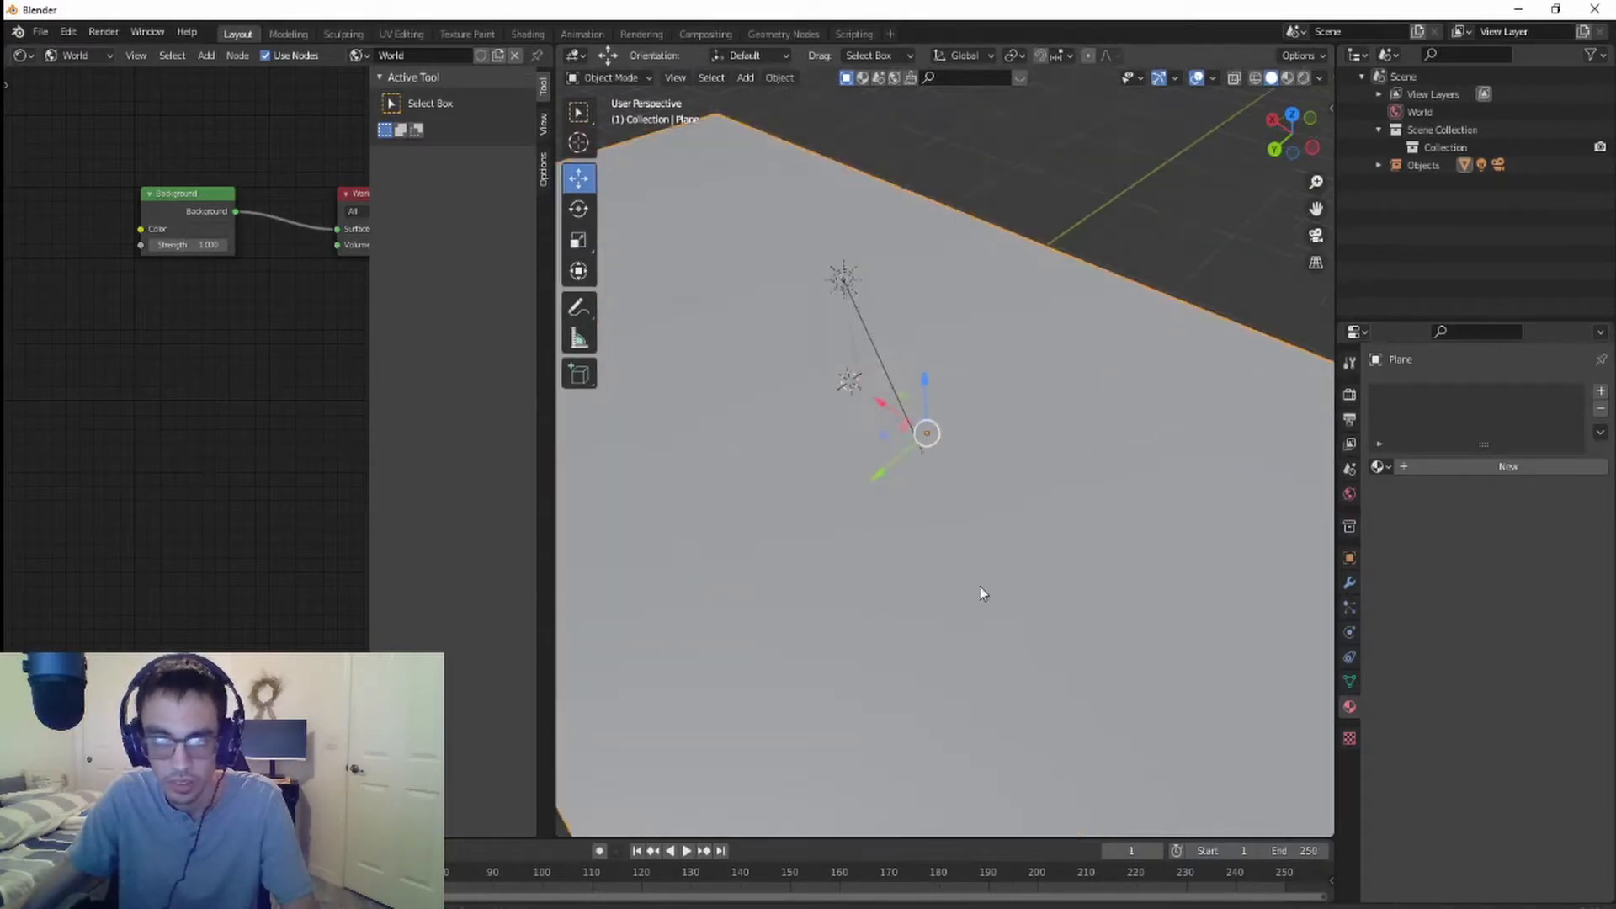
scroll(981, 589, down, 4)
key(Tab)
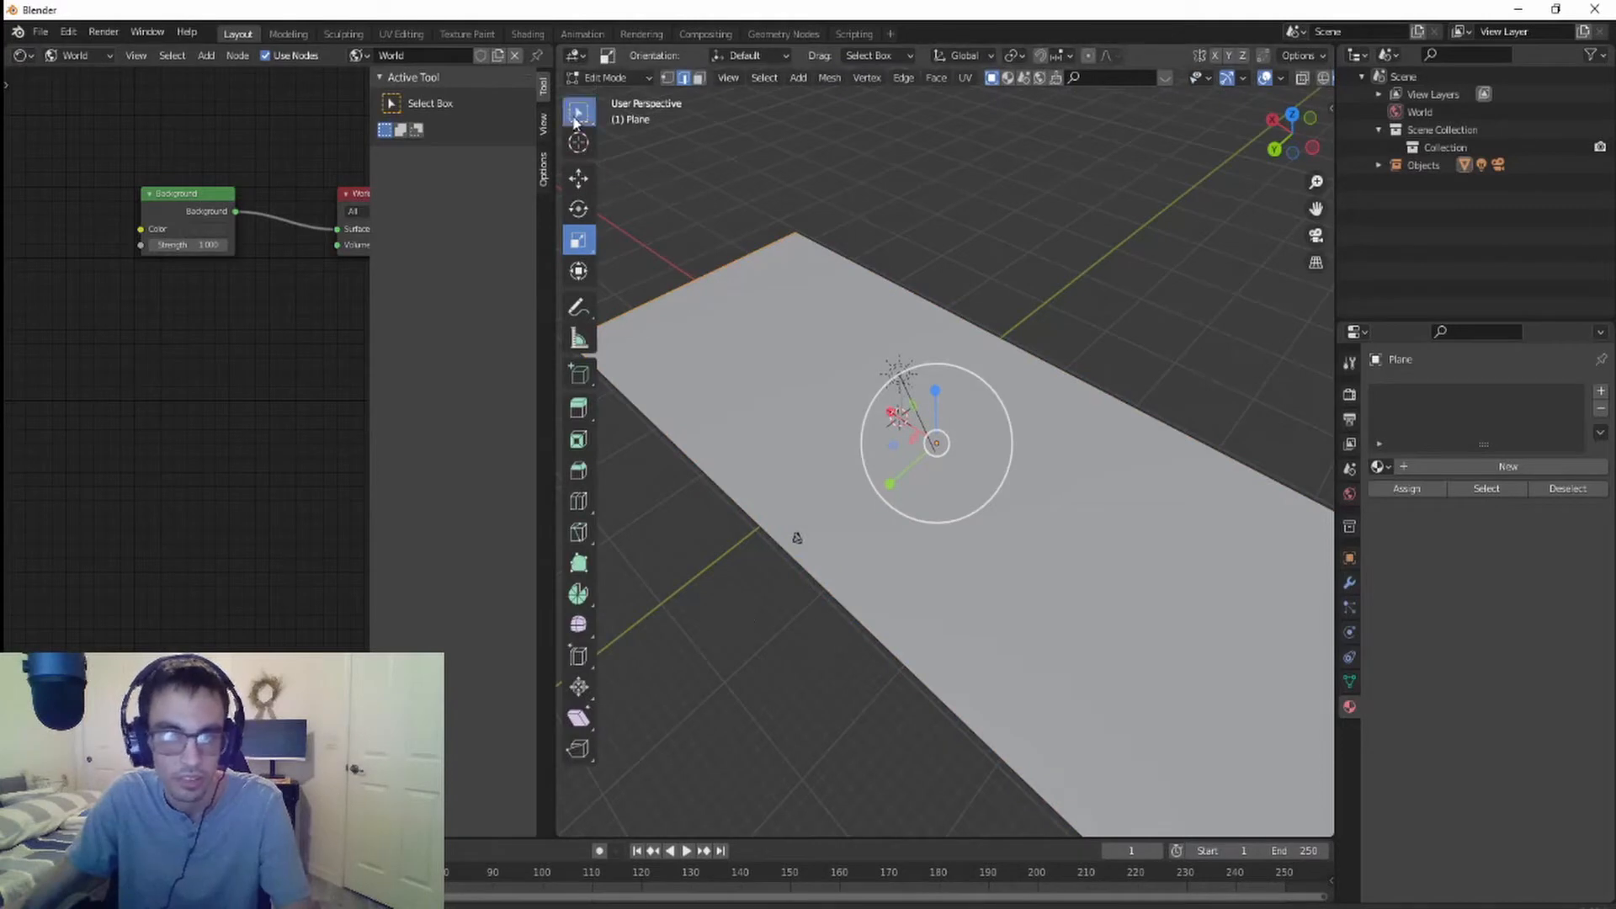
- Select the plane's entire mesh in Edit Mode and subdivide it
key(w)
right_click(699, 346)
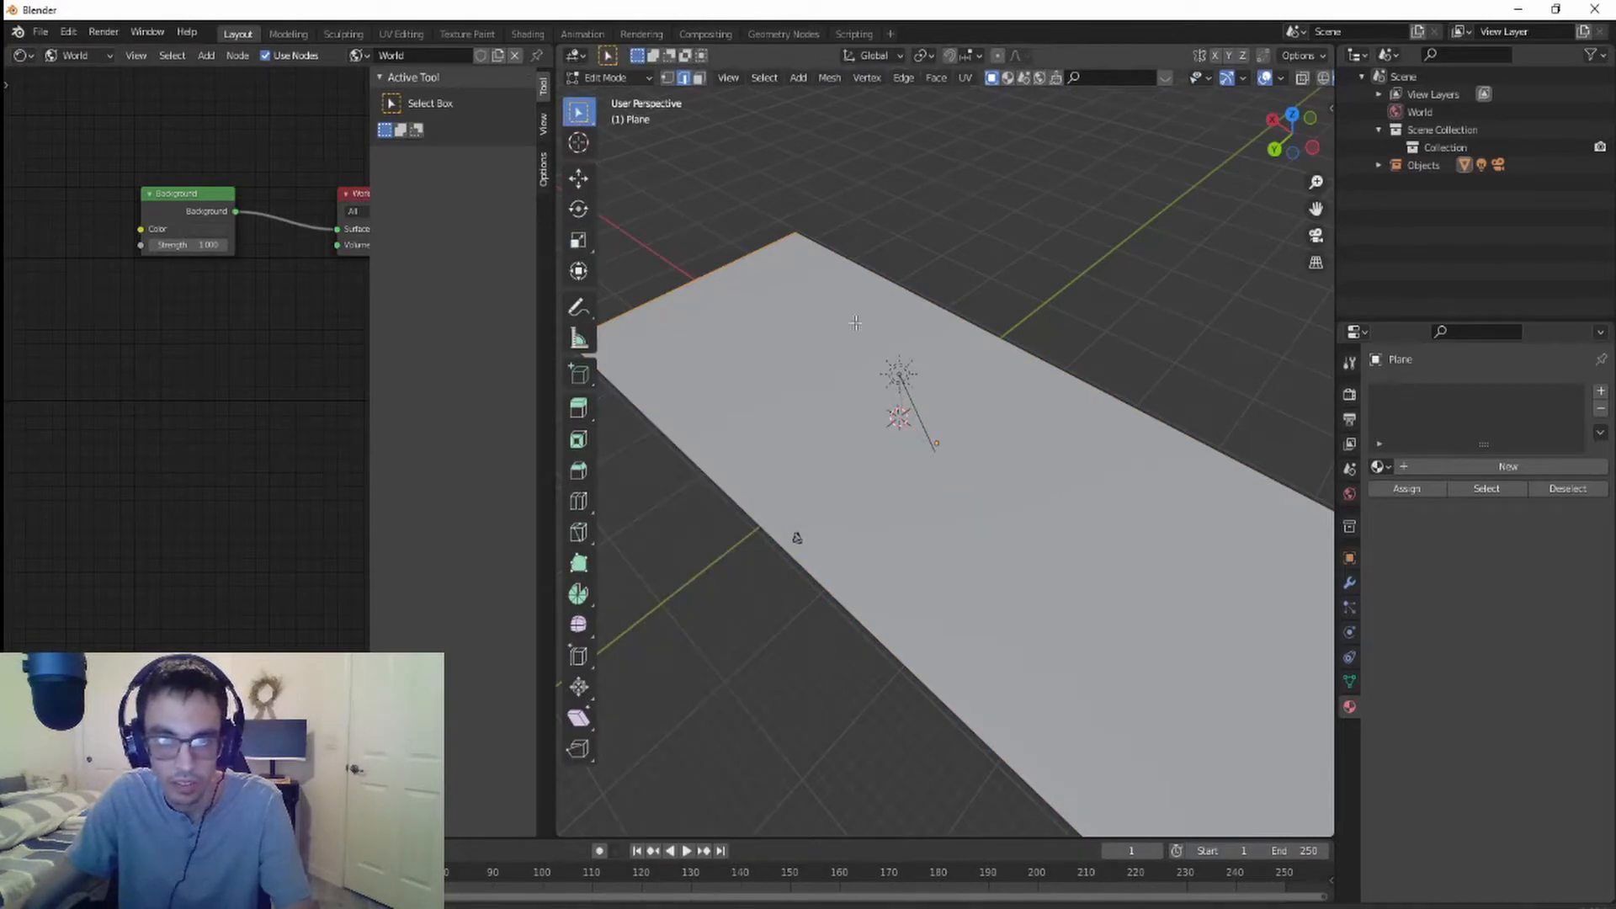
scroll(1123, 299, down, 5)
scroll(1118, 315, up, 5)
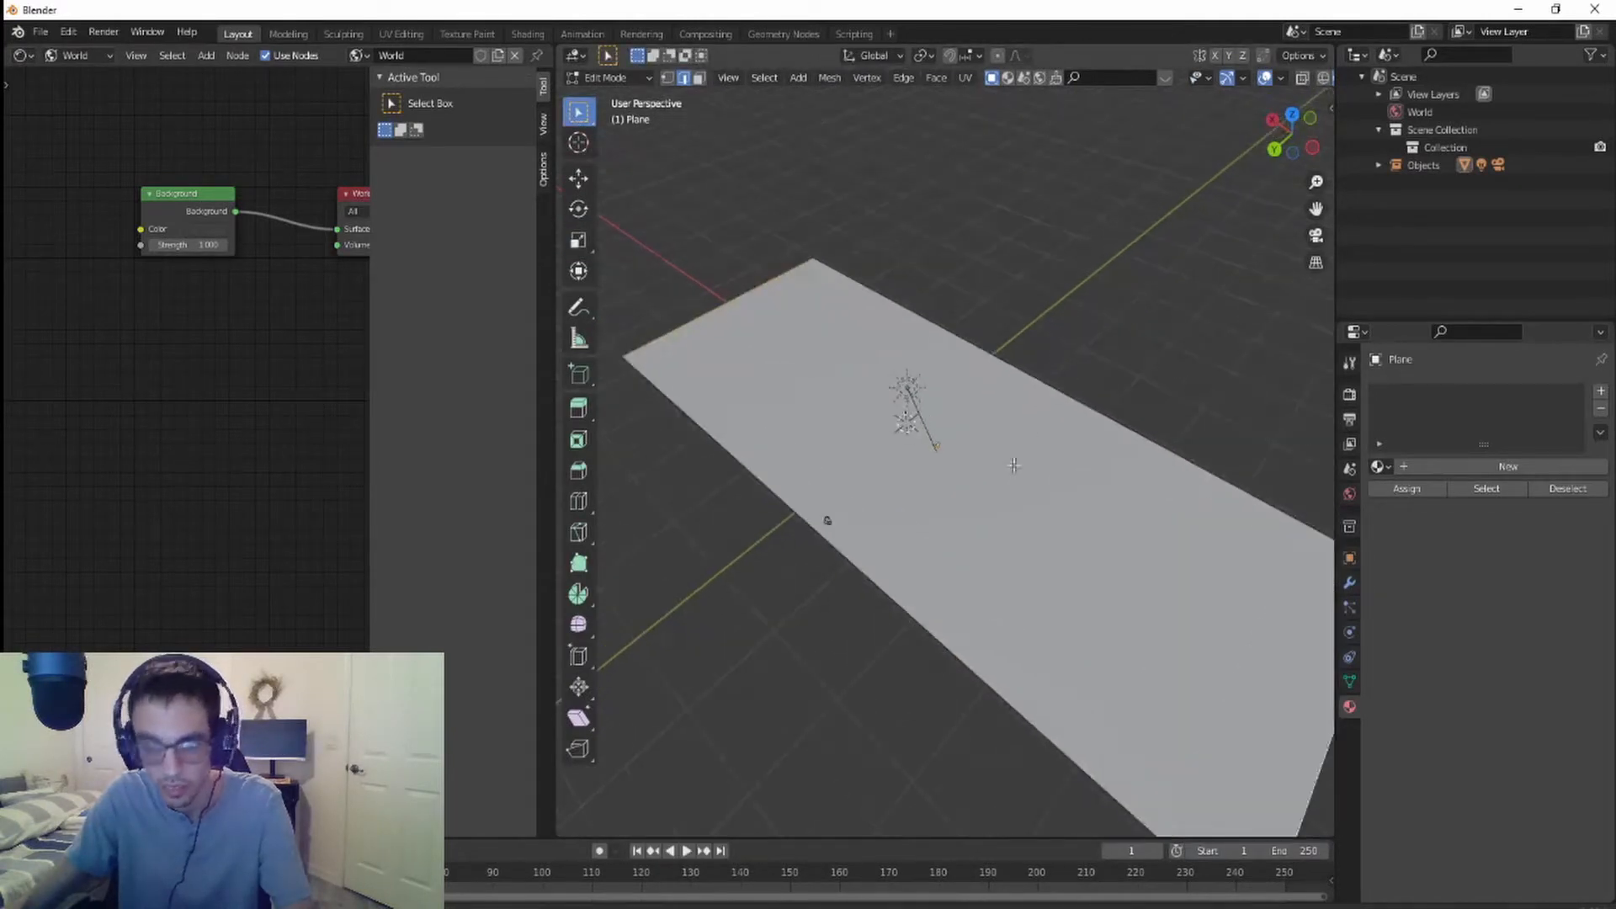
key(a)
scroll(827, 520, down, 5)
scroll(828, 521, up, 5)
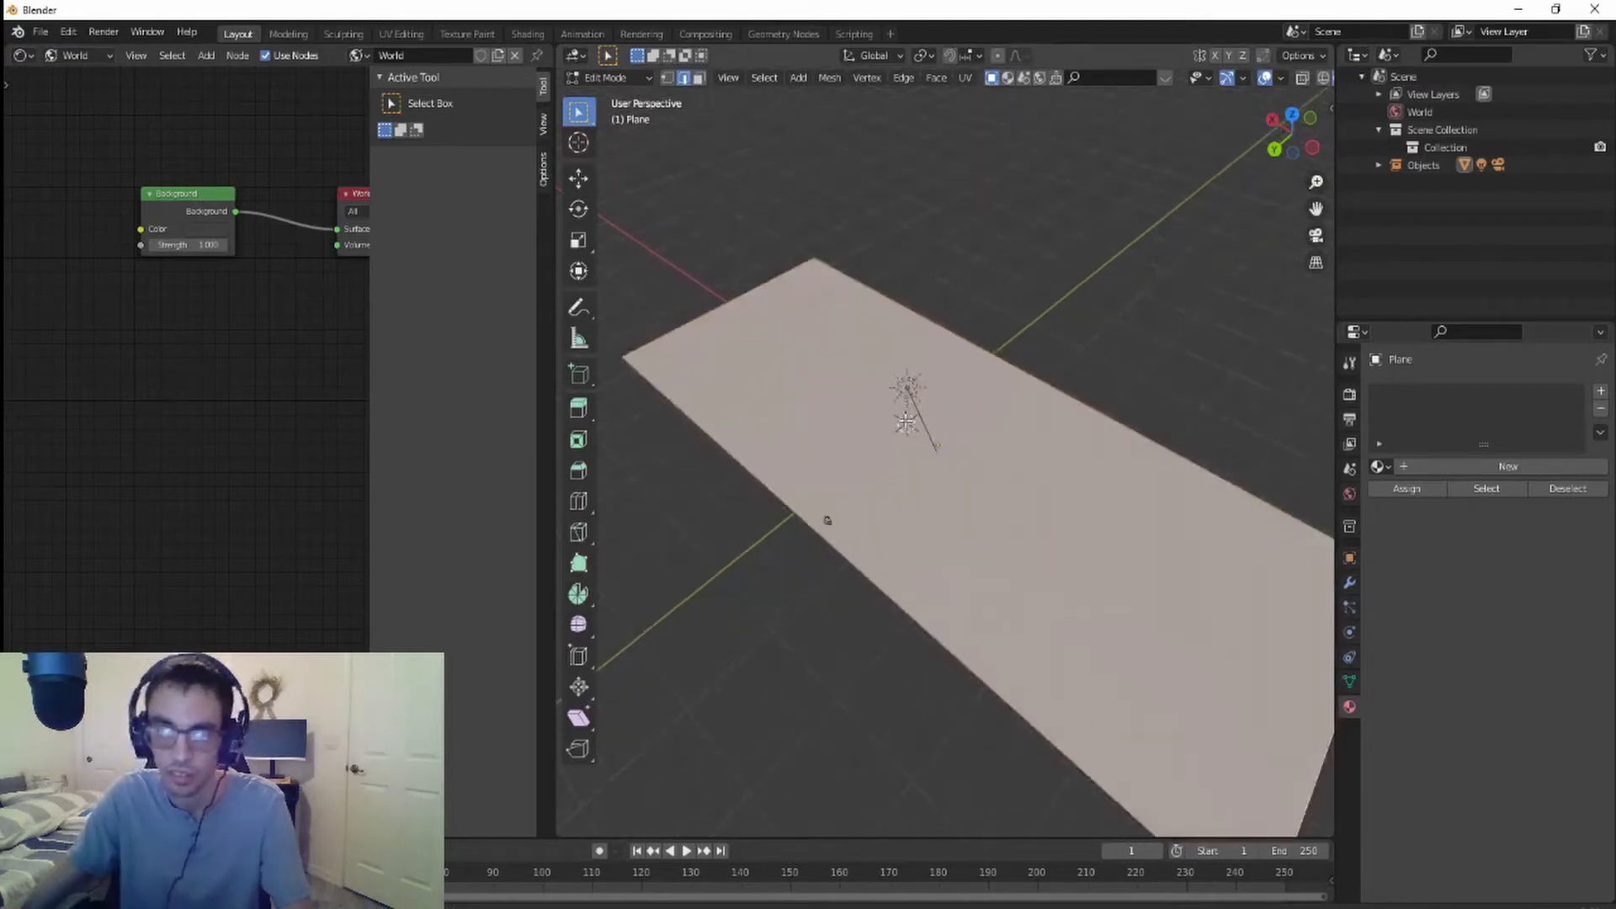
right_click(789, 388)
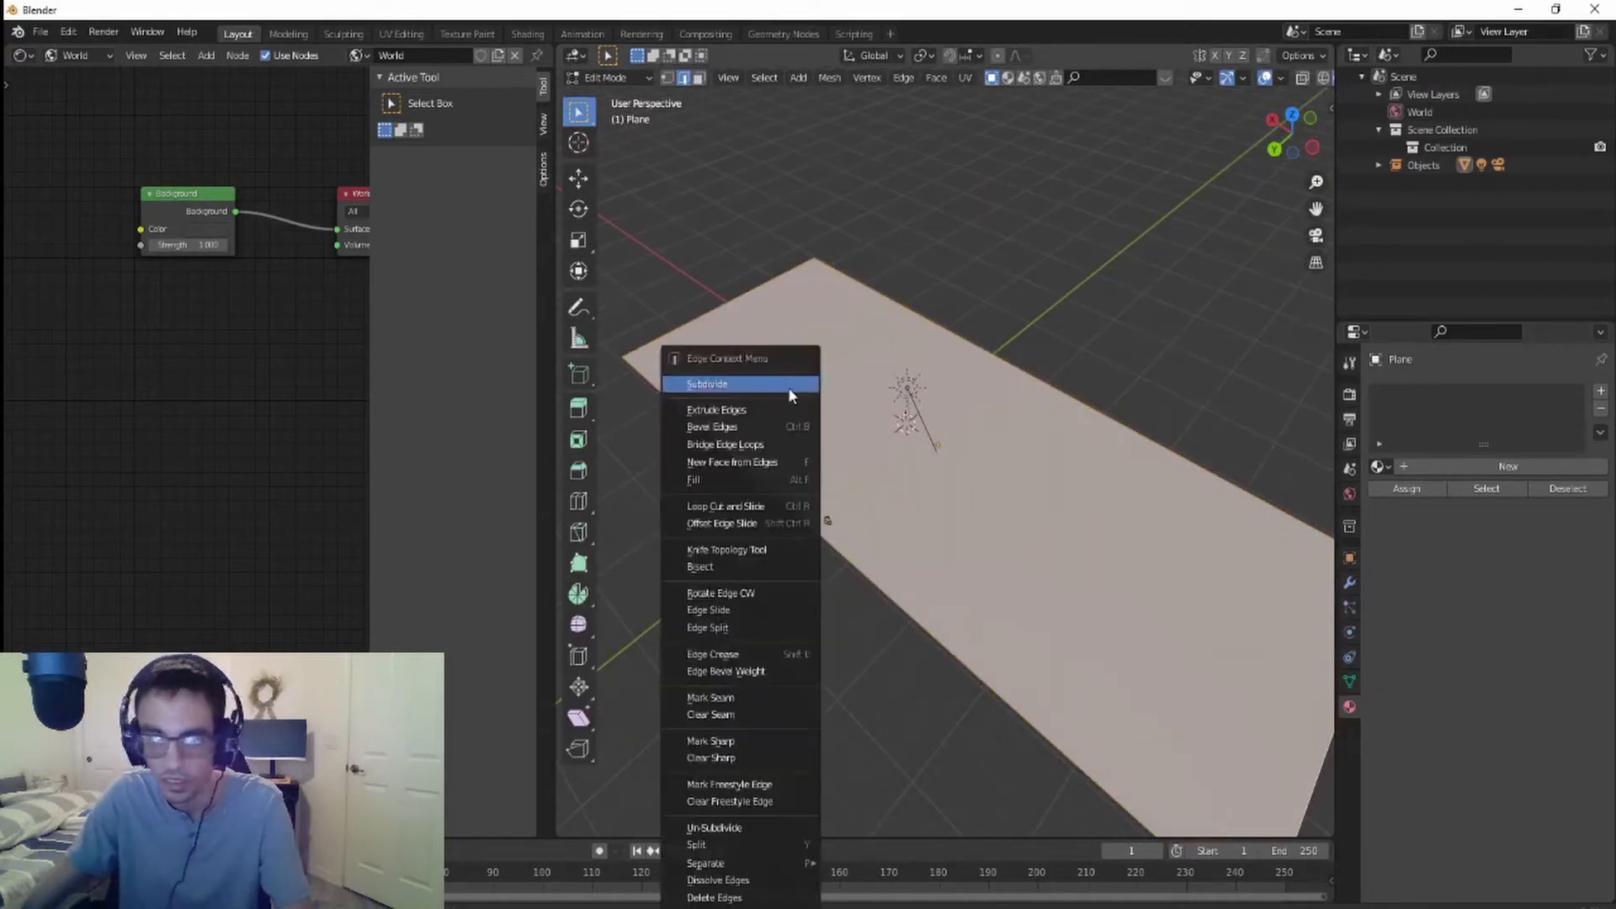
click(788, 388)
- Set the subdivision's number of cuts to 70
scroll(851, 490, down, 5)
scroll(851, 489, up, 5)
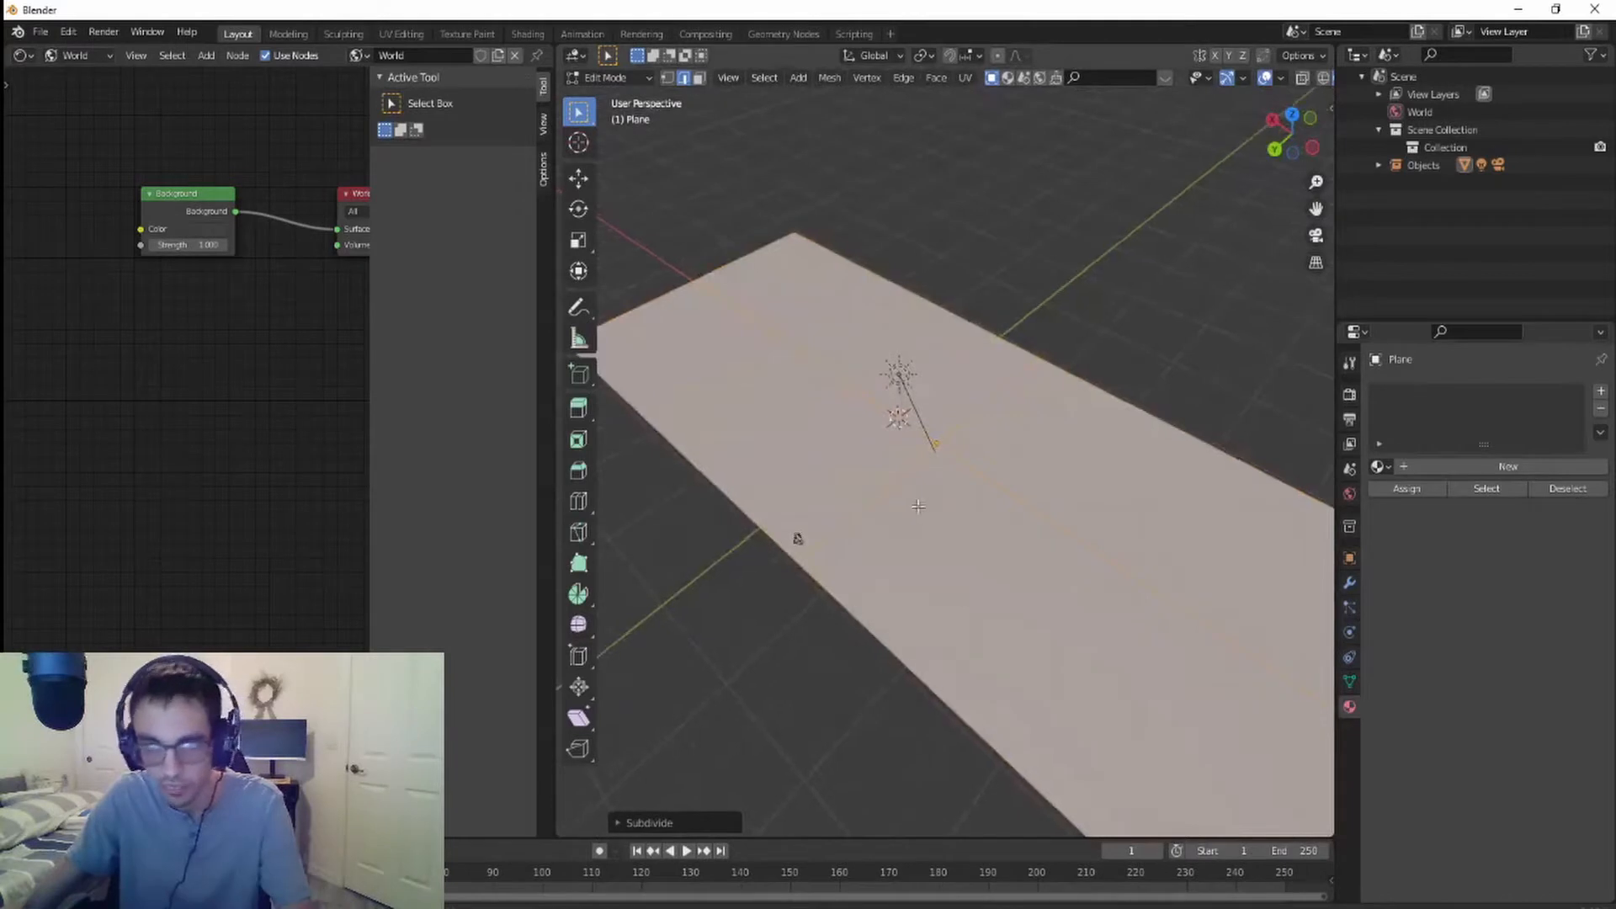
middle_drag(798, 539, 918, 587)
click(611, 819)
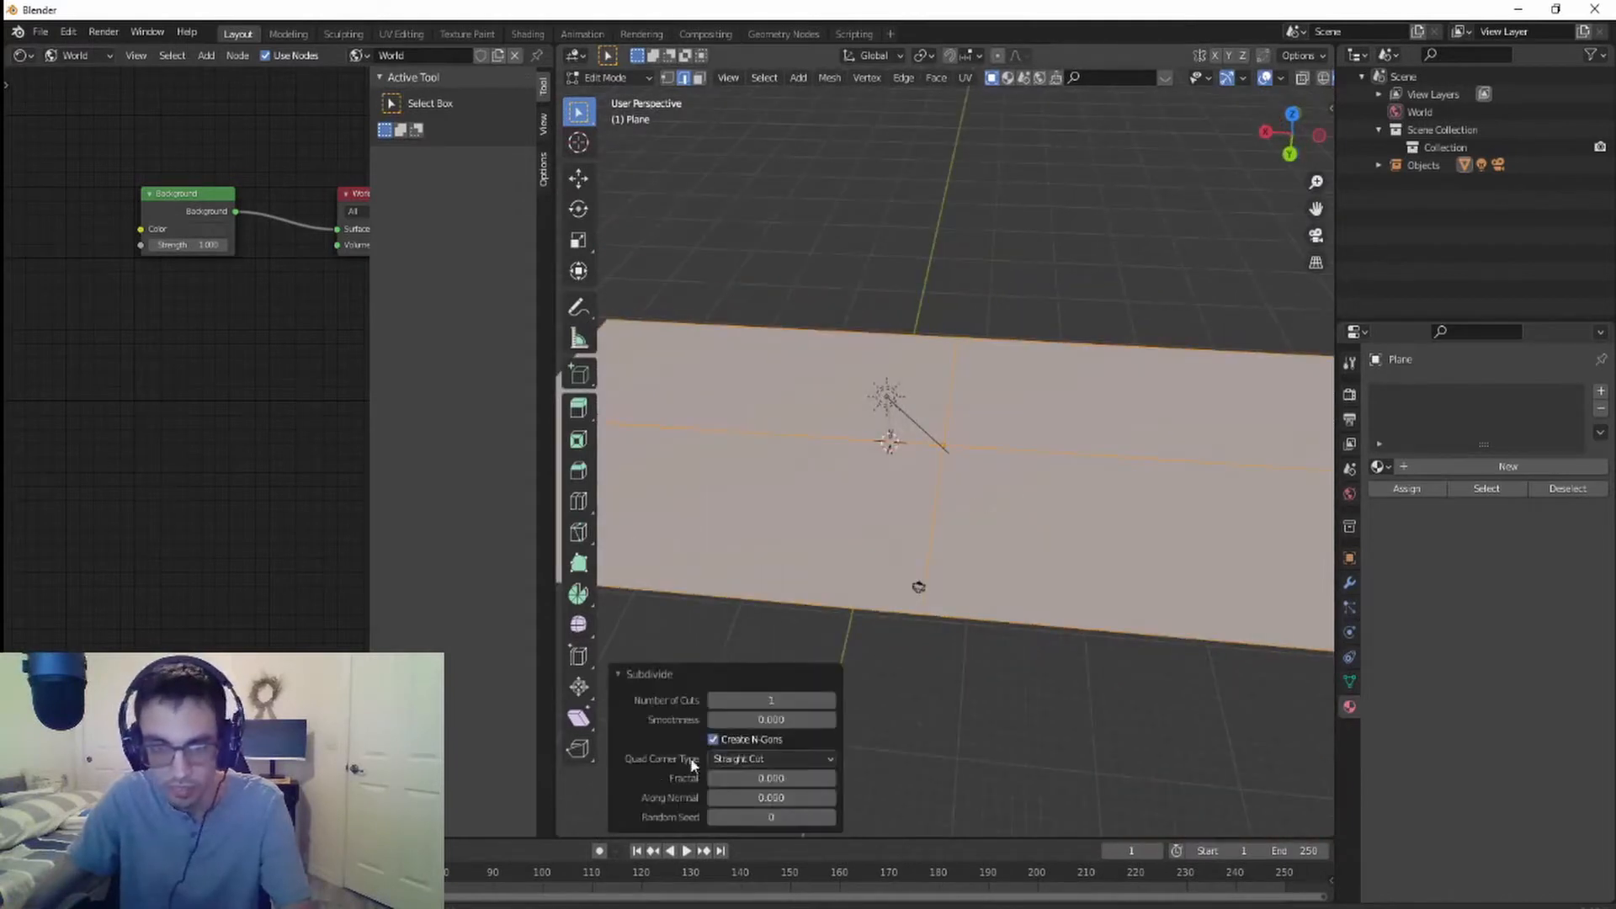
click(767, 700)
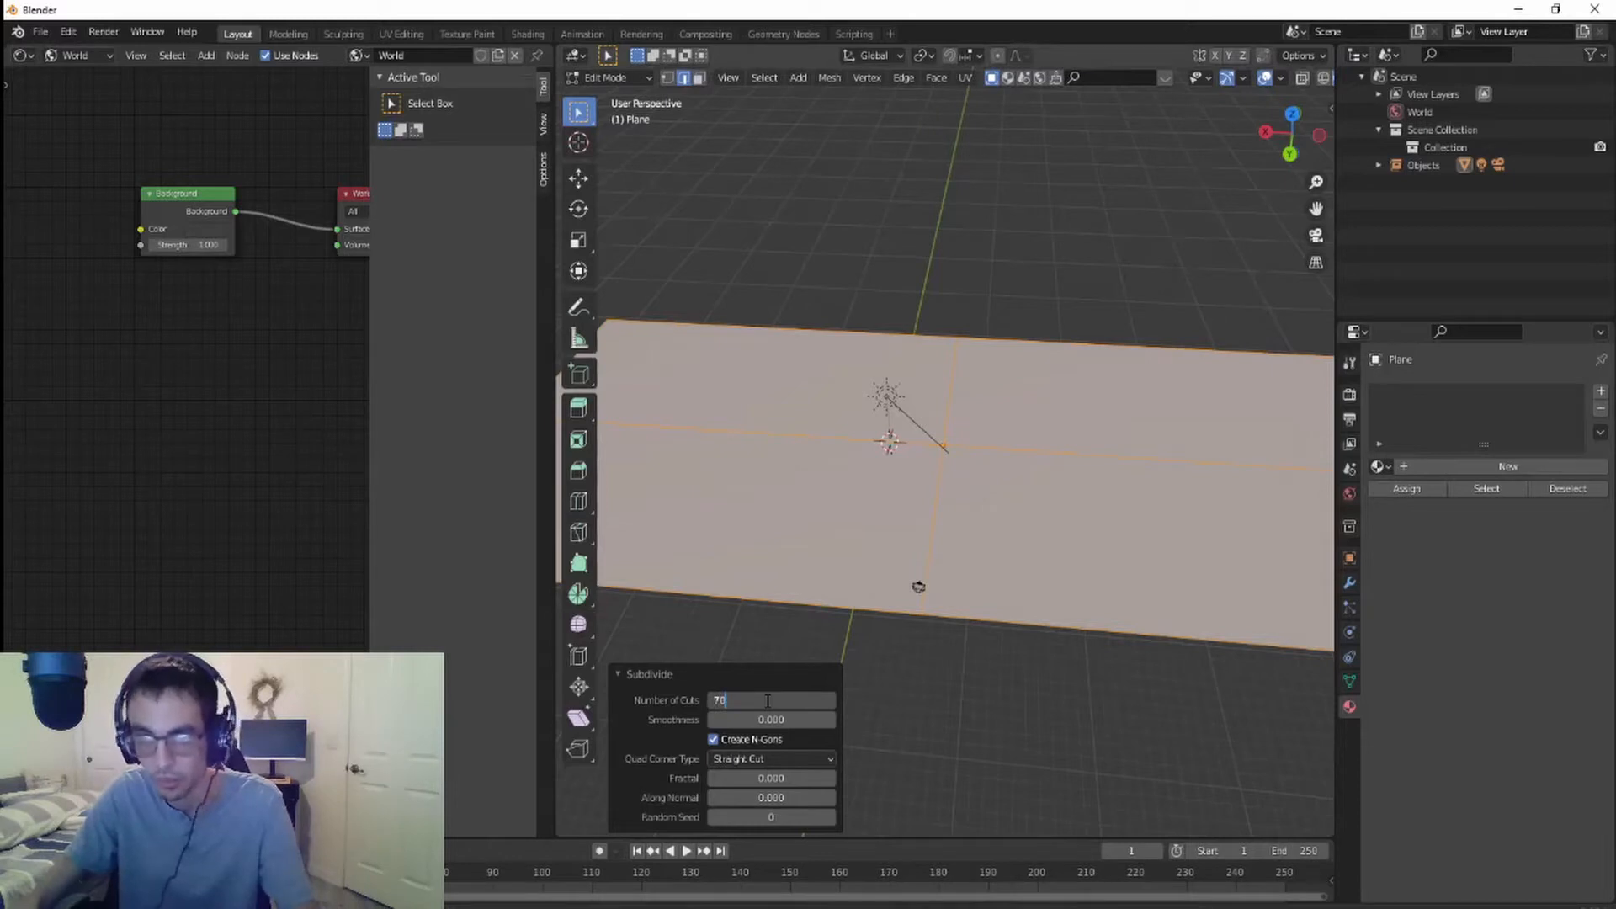
key(Return)
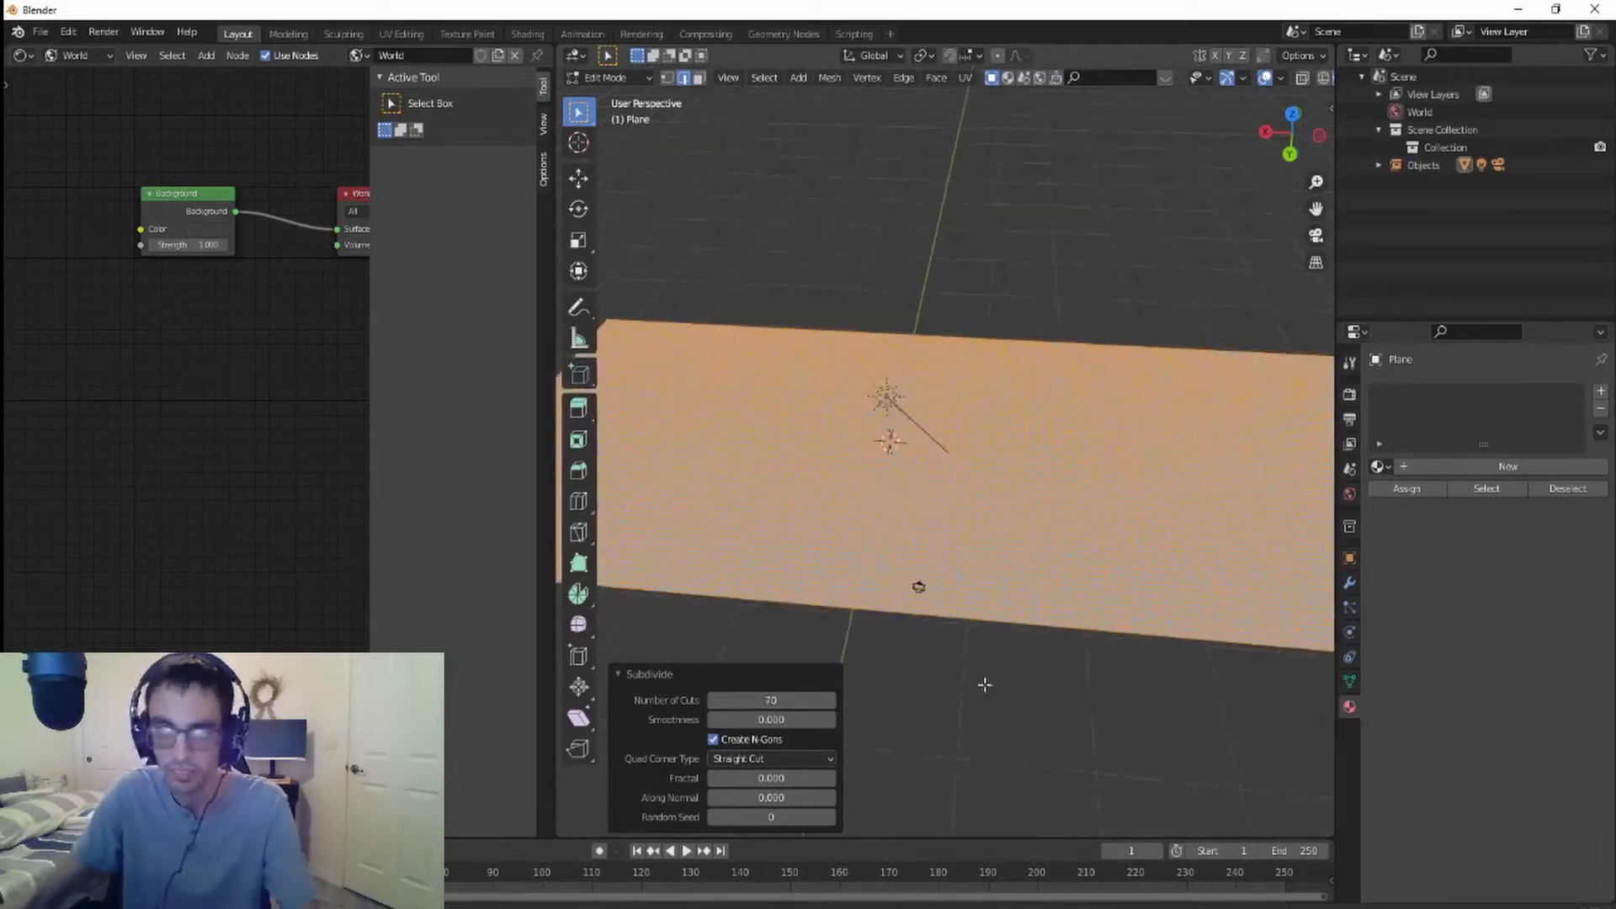
- Examine the subdivided plane's grid density up close and through the camera view
scroll(984, 684, up, 5)
scroll(984, 665, down, 6)
scroll(984, 643, up, 2)
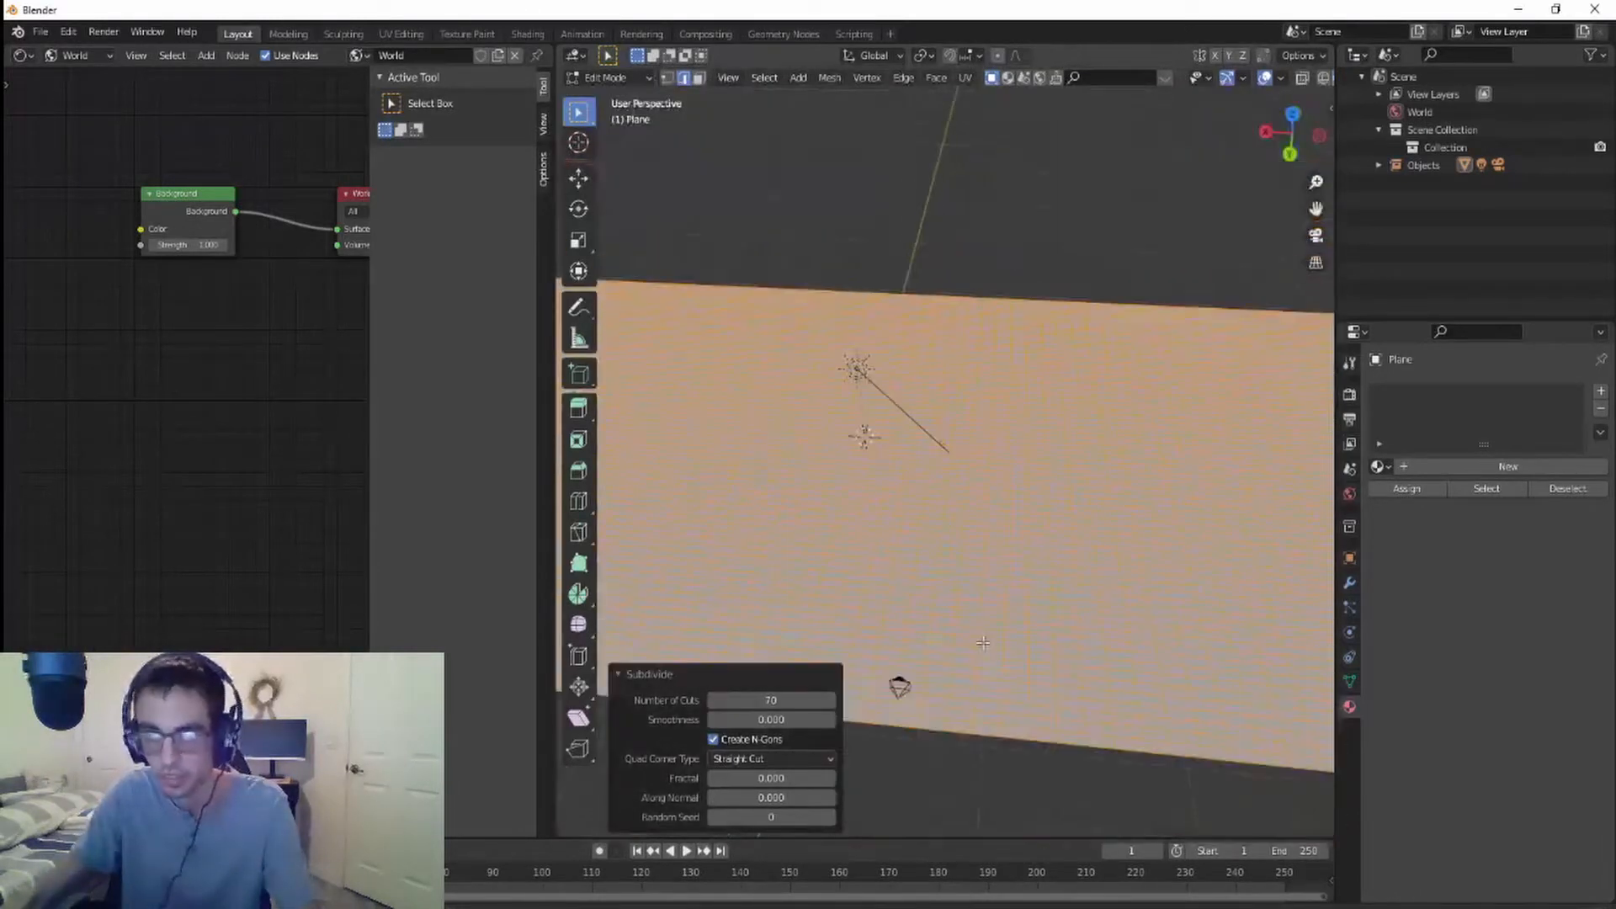
click(1315, 235)
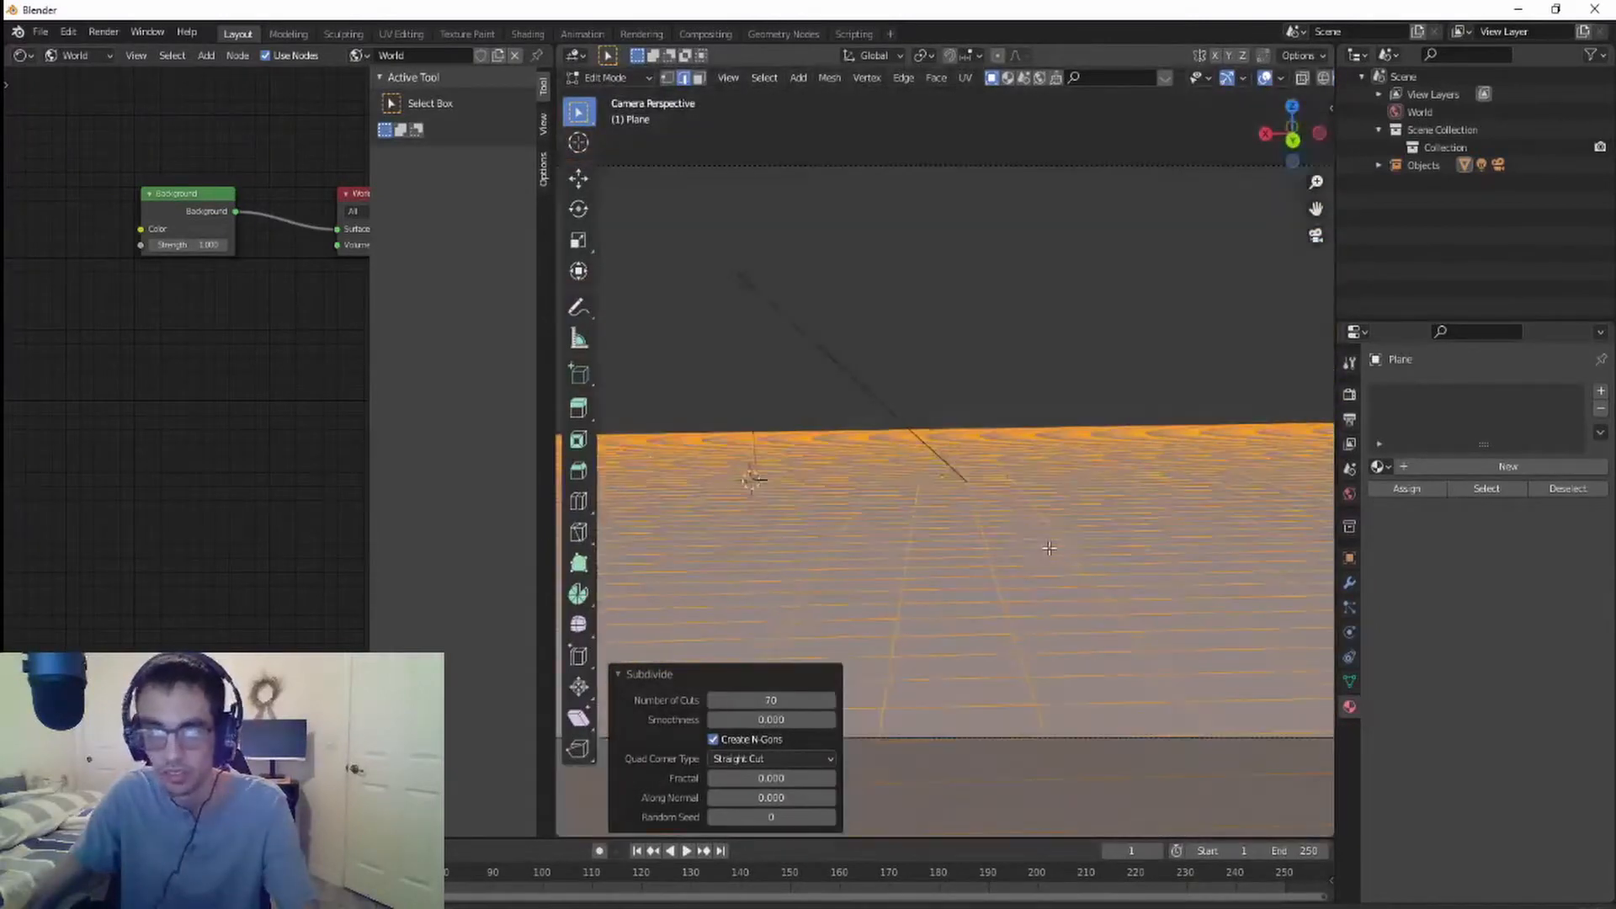
scroll(1044, 519, down, 1)
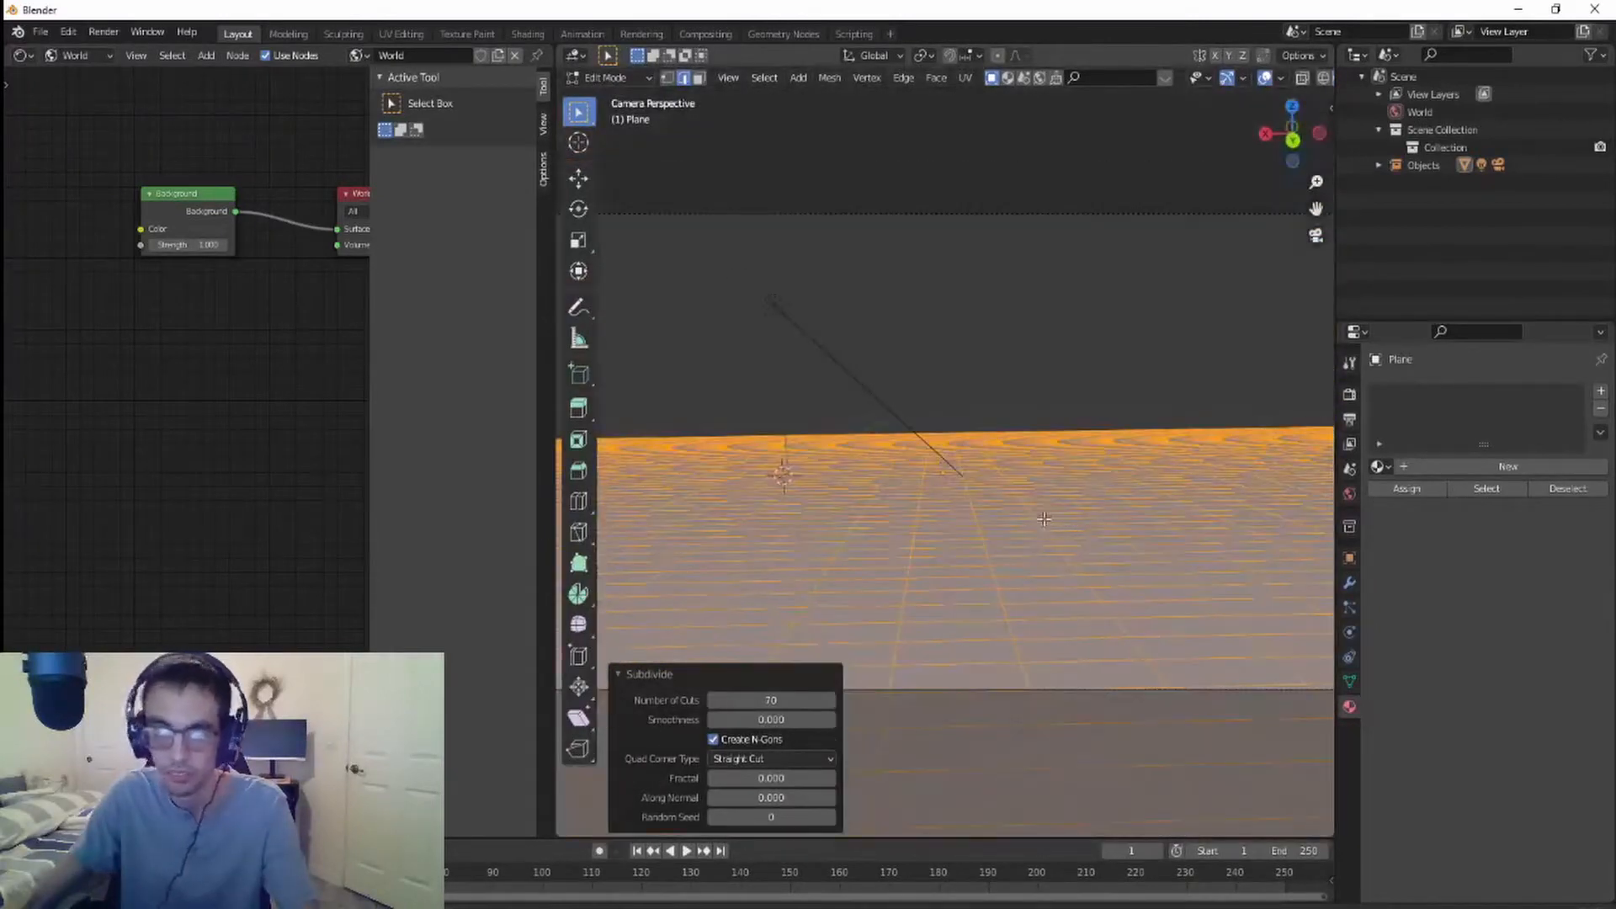
click(1280, 76)
click(1278, 74)
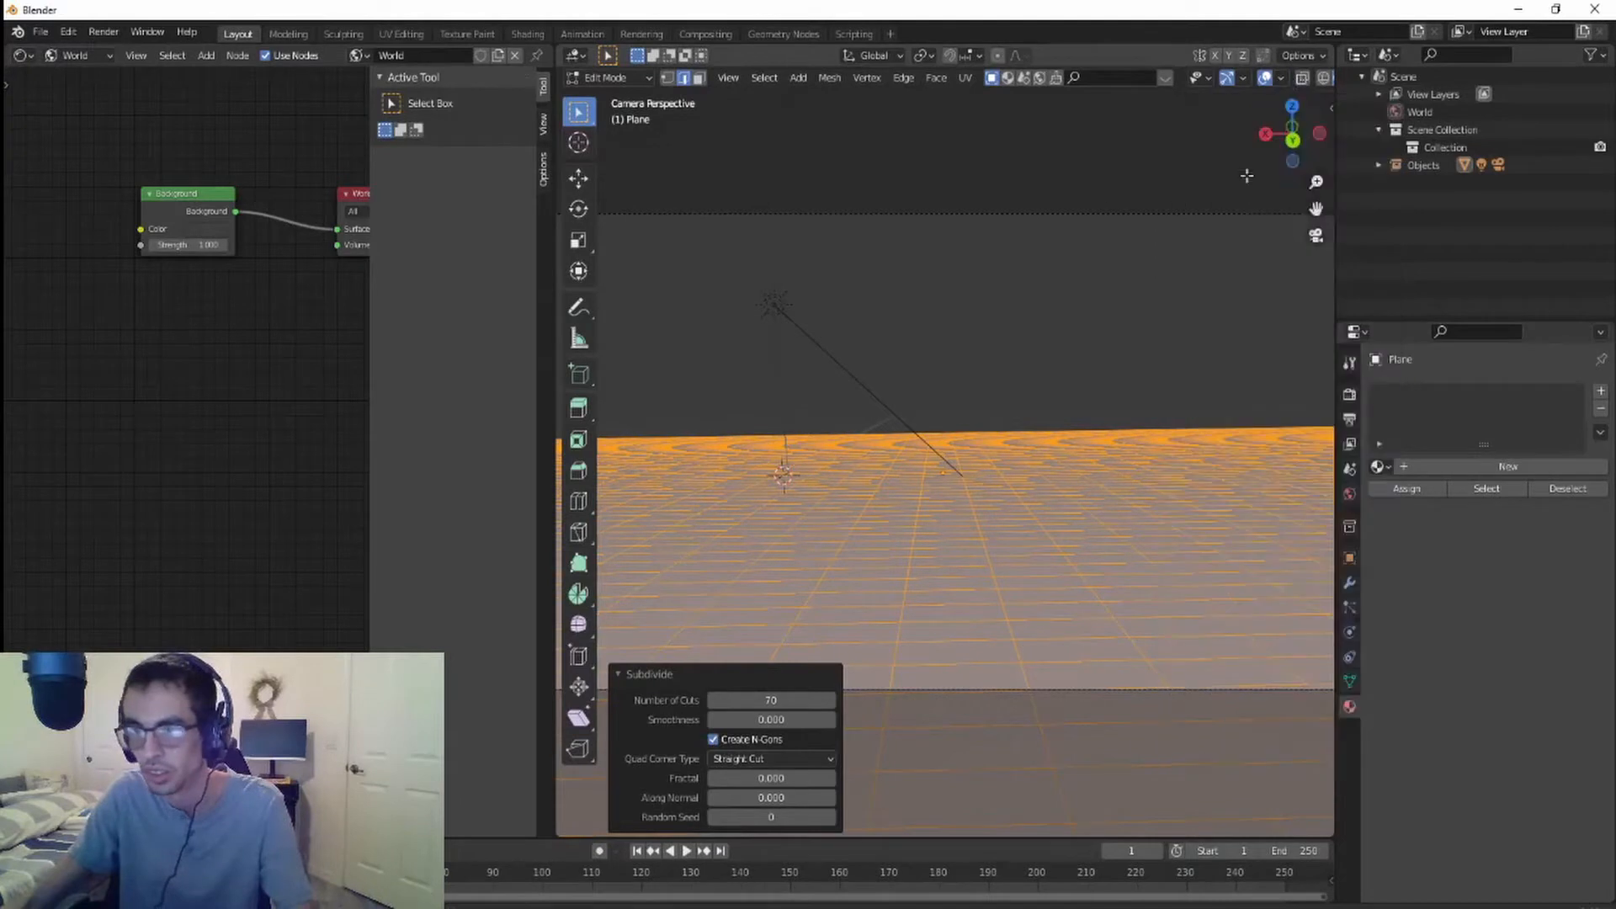
- Enable the Statistics overlay in the 3D viewport
click(1283, 79)
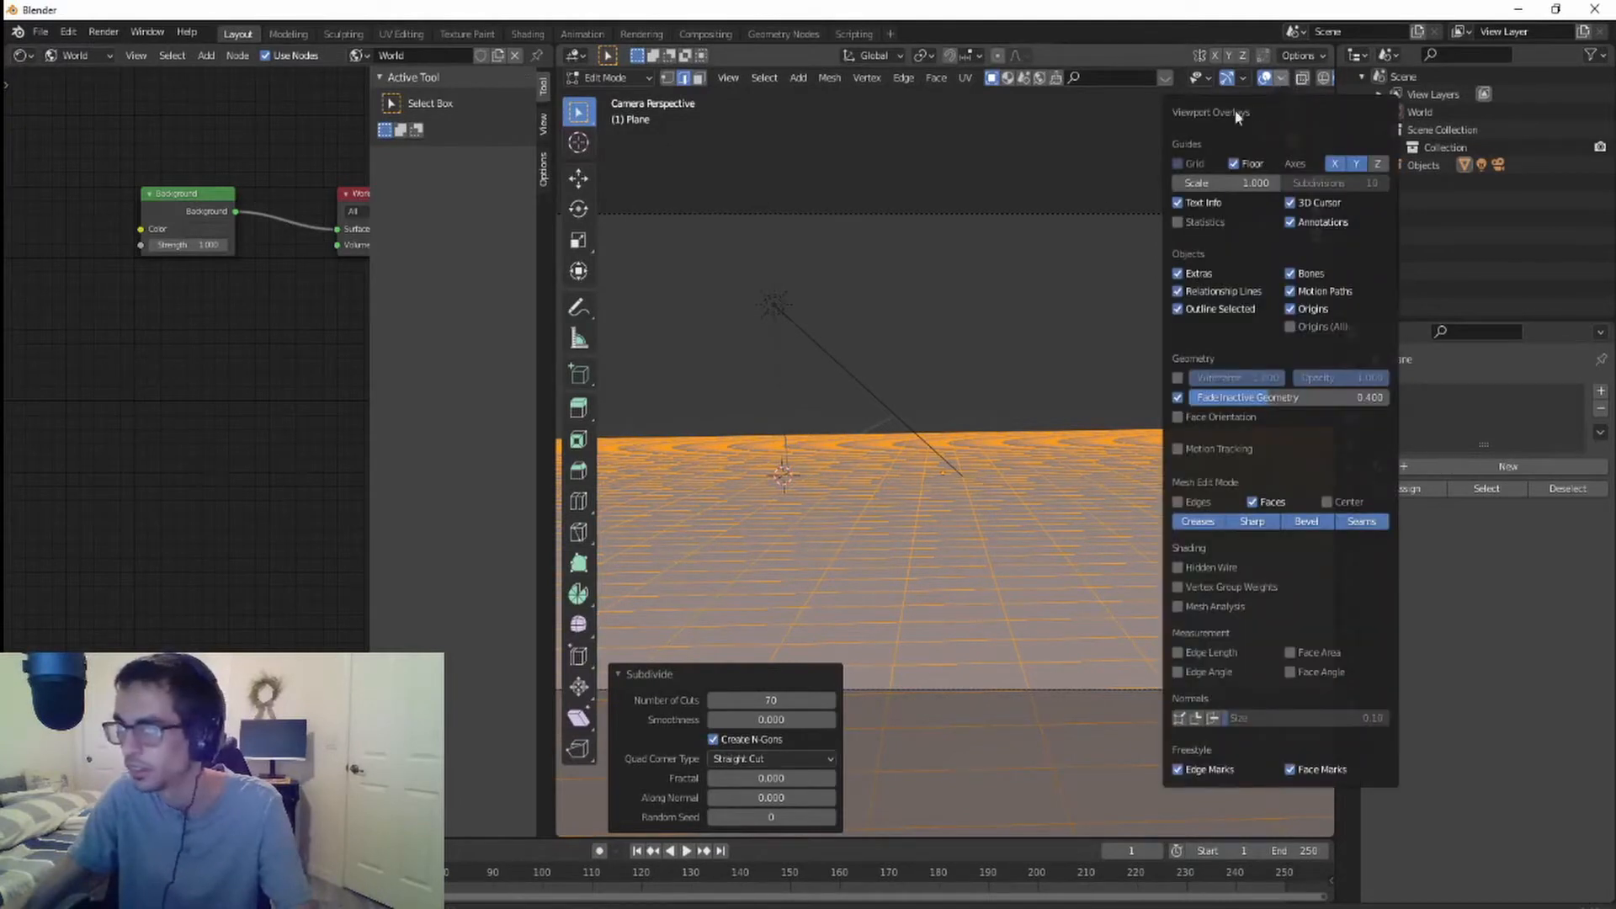
click(1280, 78)
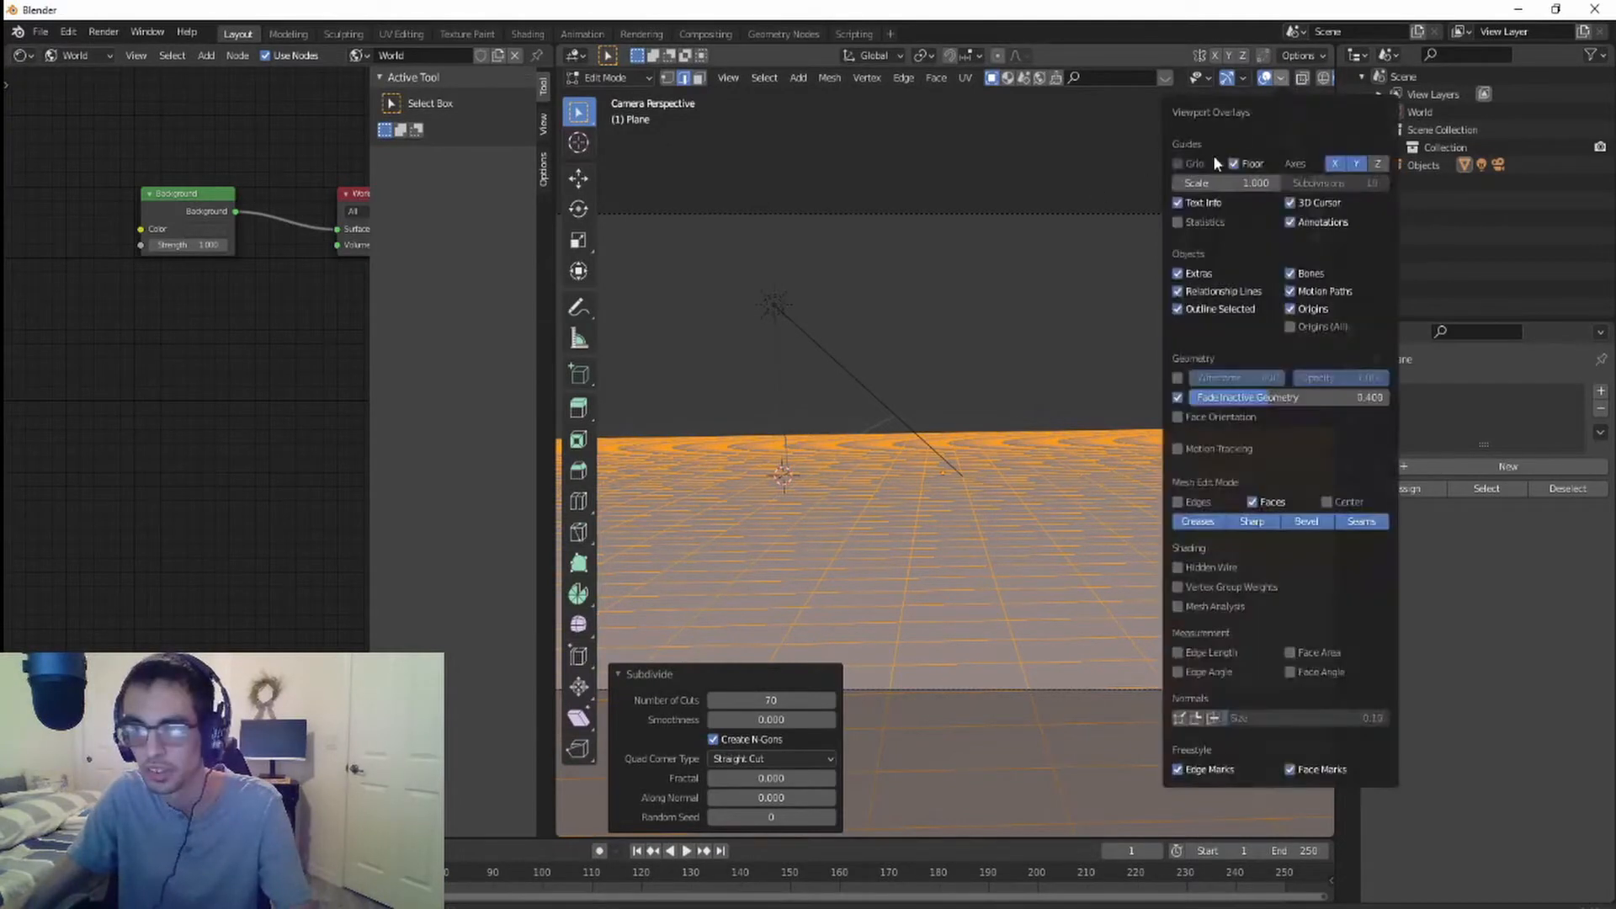
click(1180, 221)
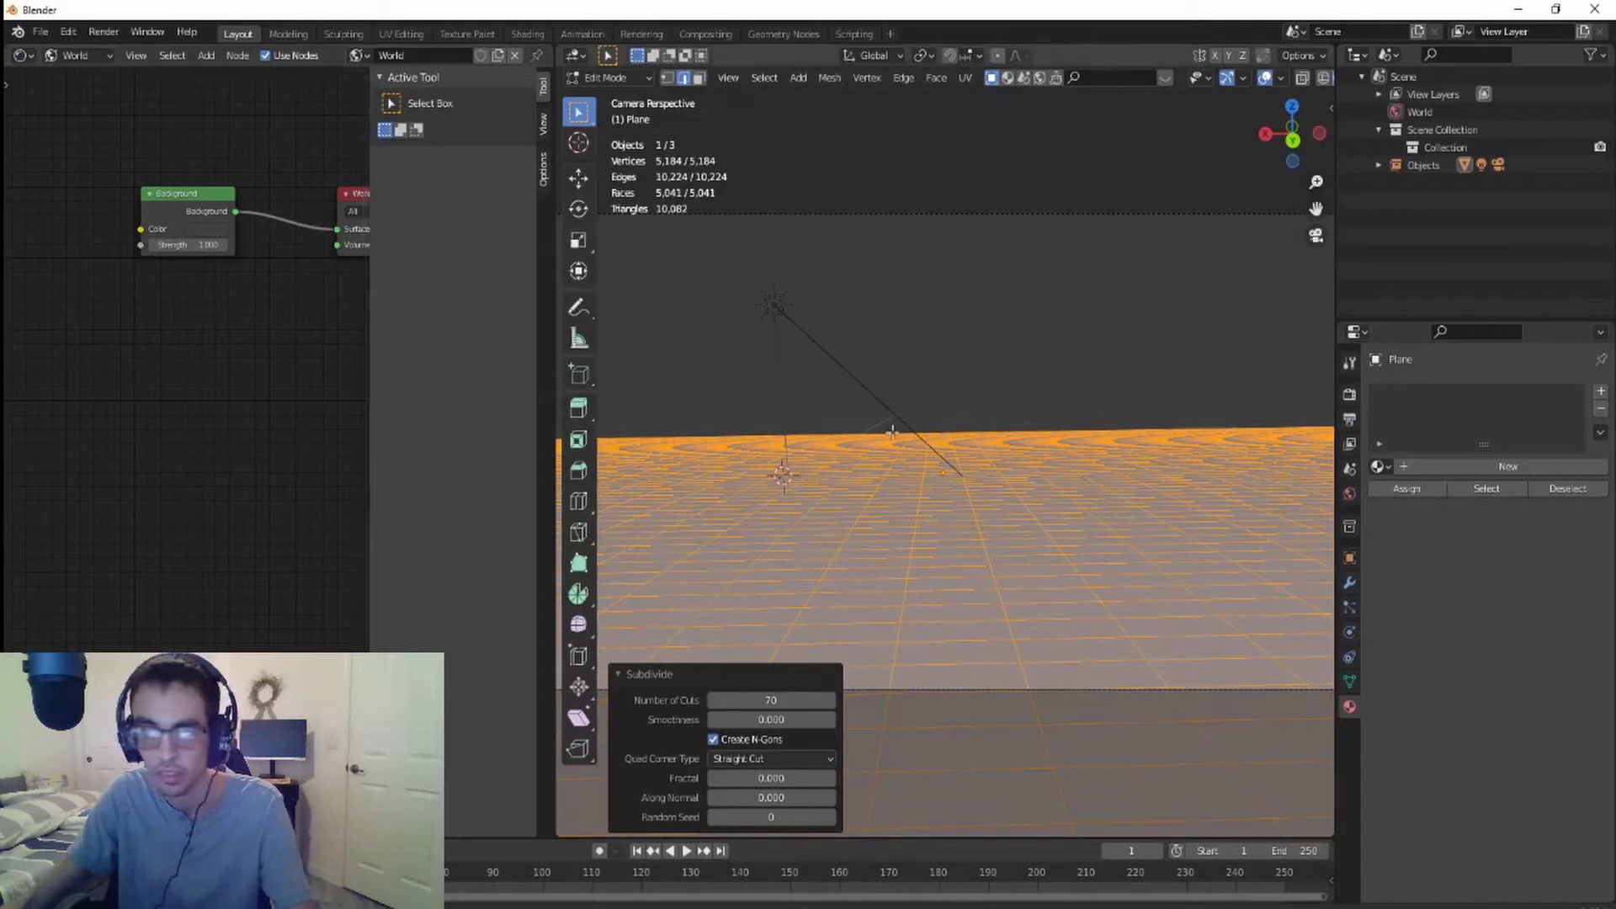
scroll(892, 431, down, 5)
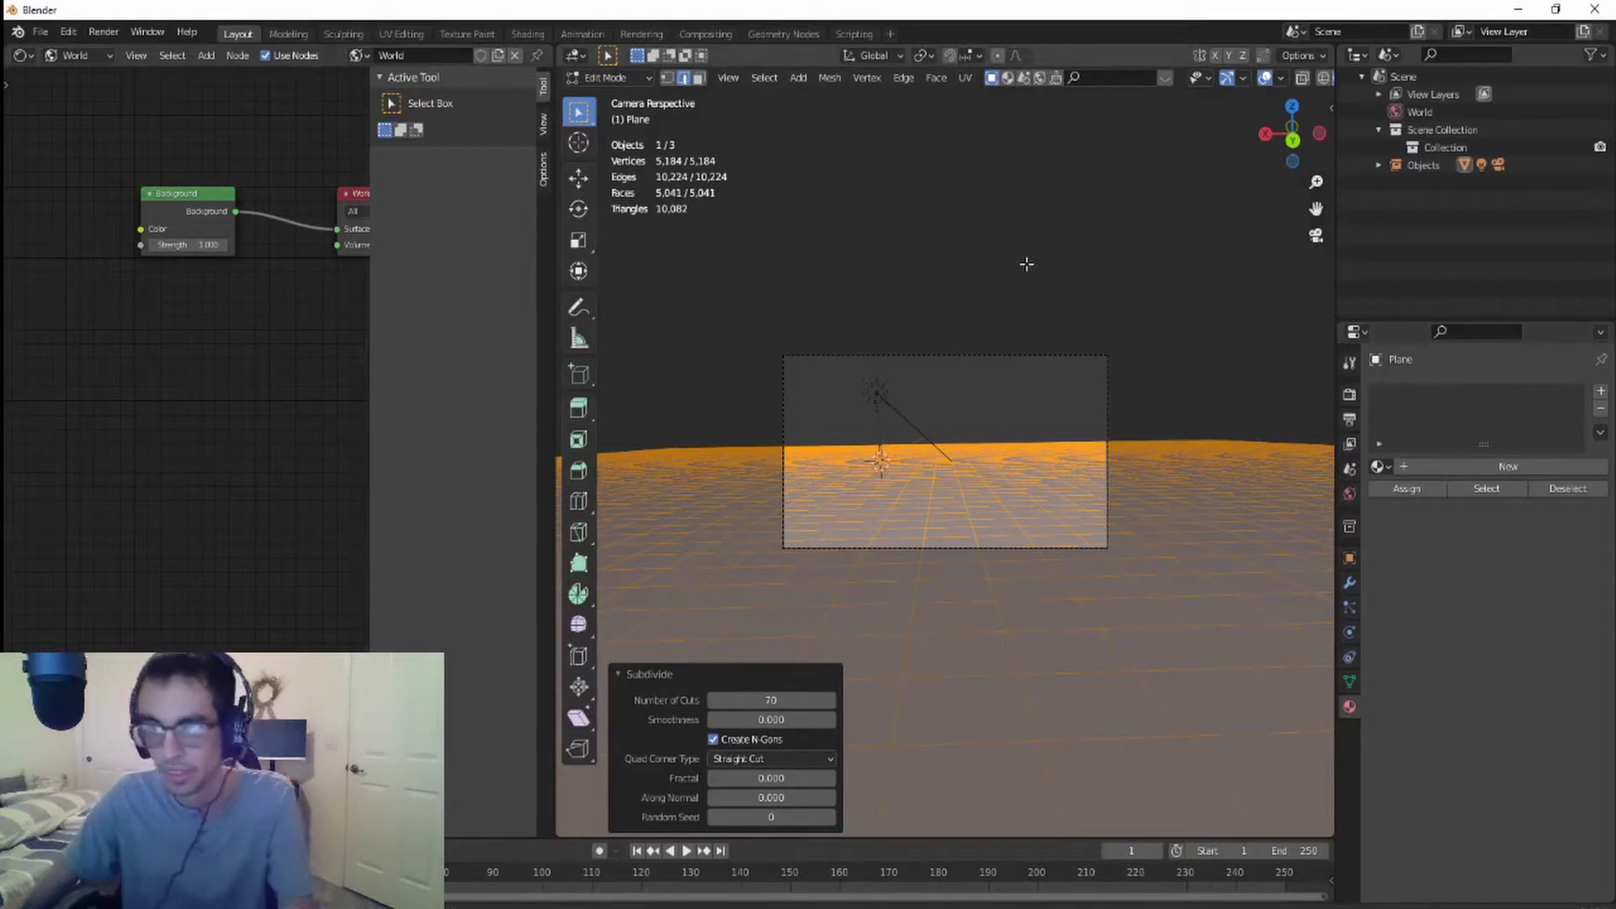
scroll(722, 555, up, 1)
scroll(722, 538, down, 4)
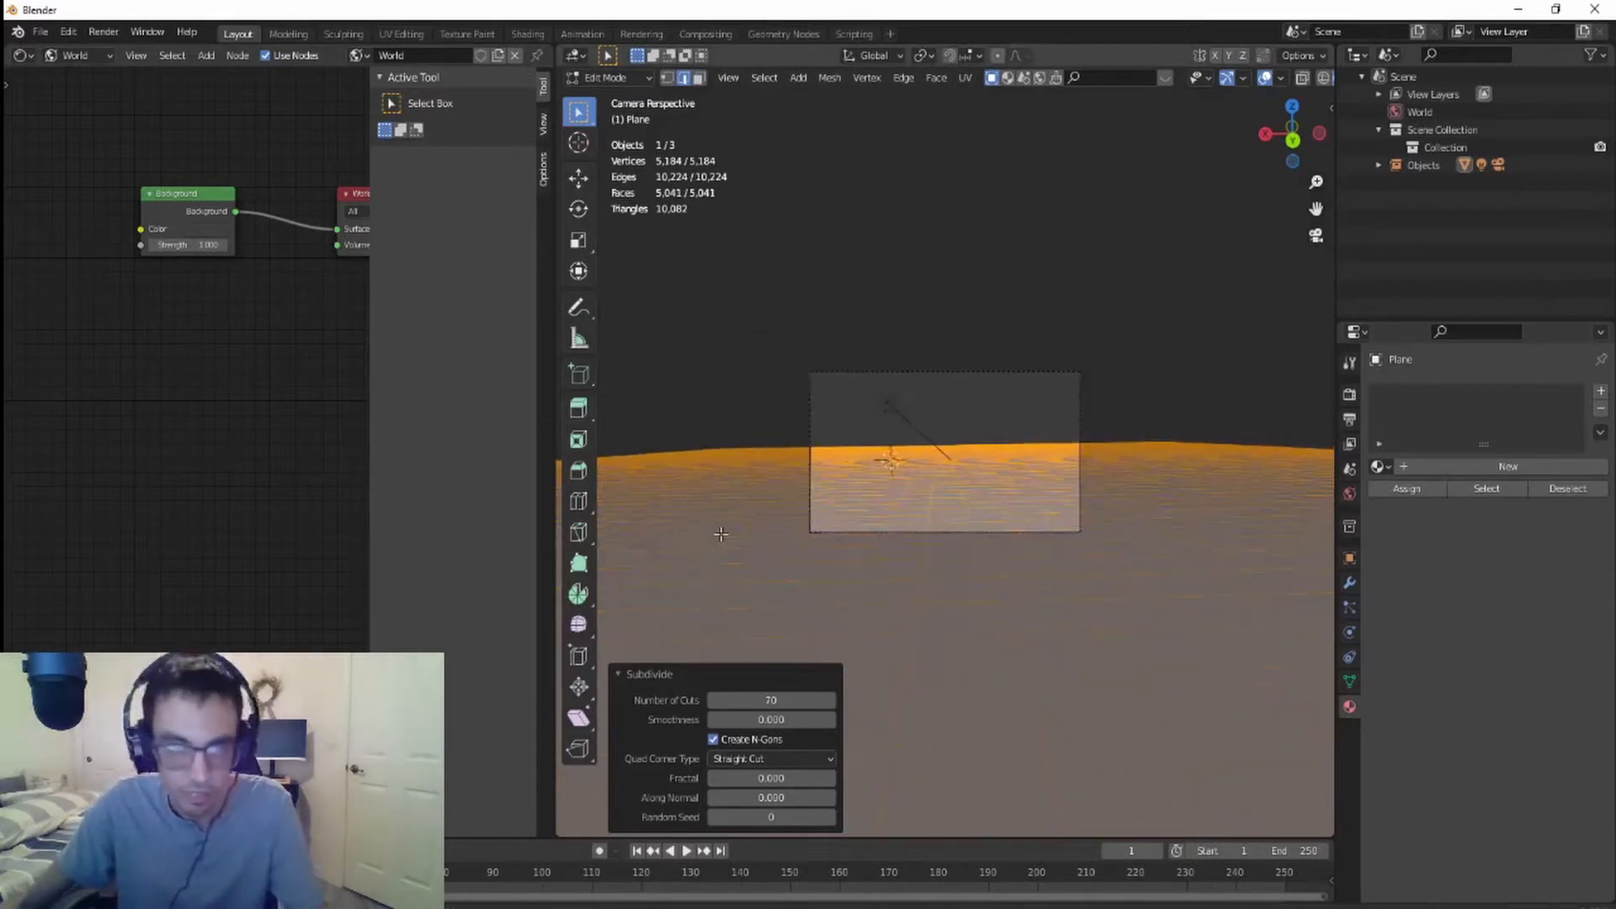
click(706, 356)
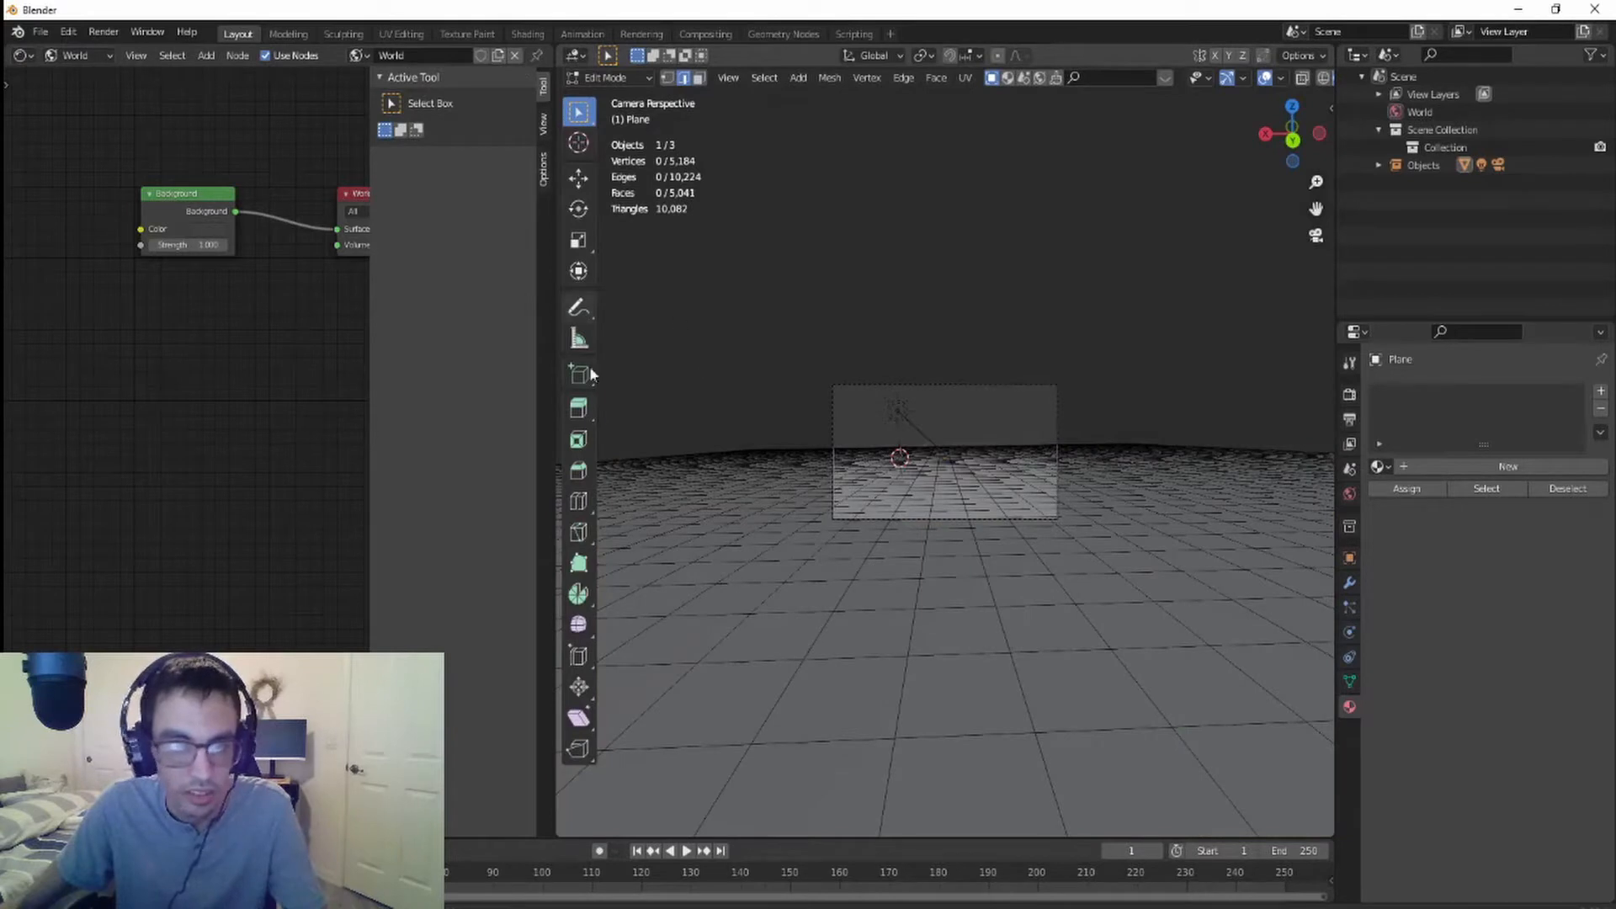
drag(632, 381, 776, 801)
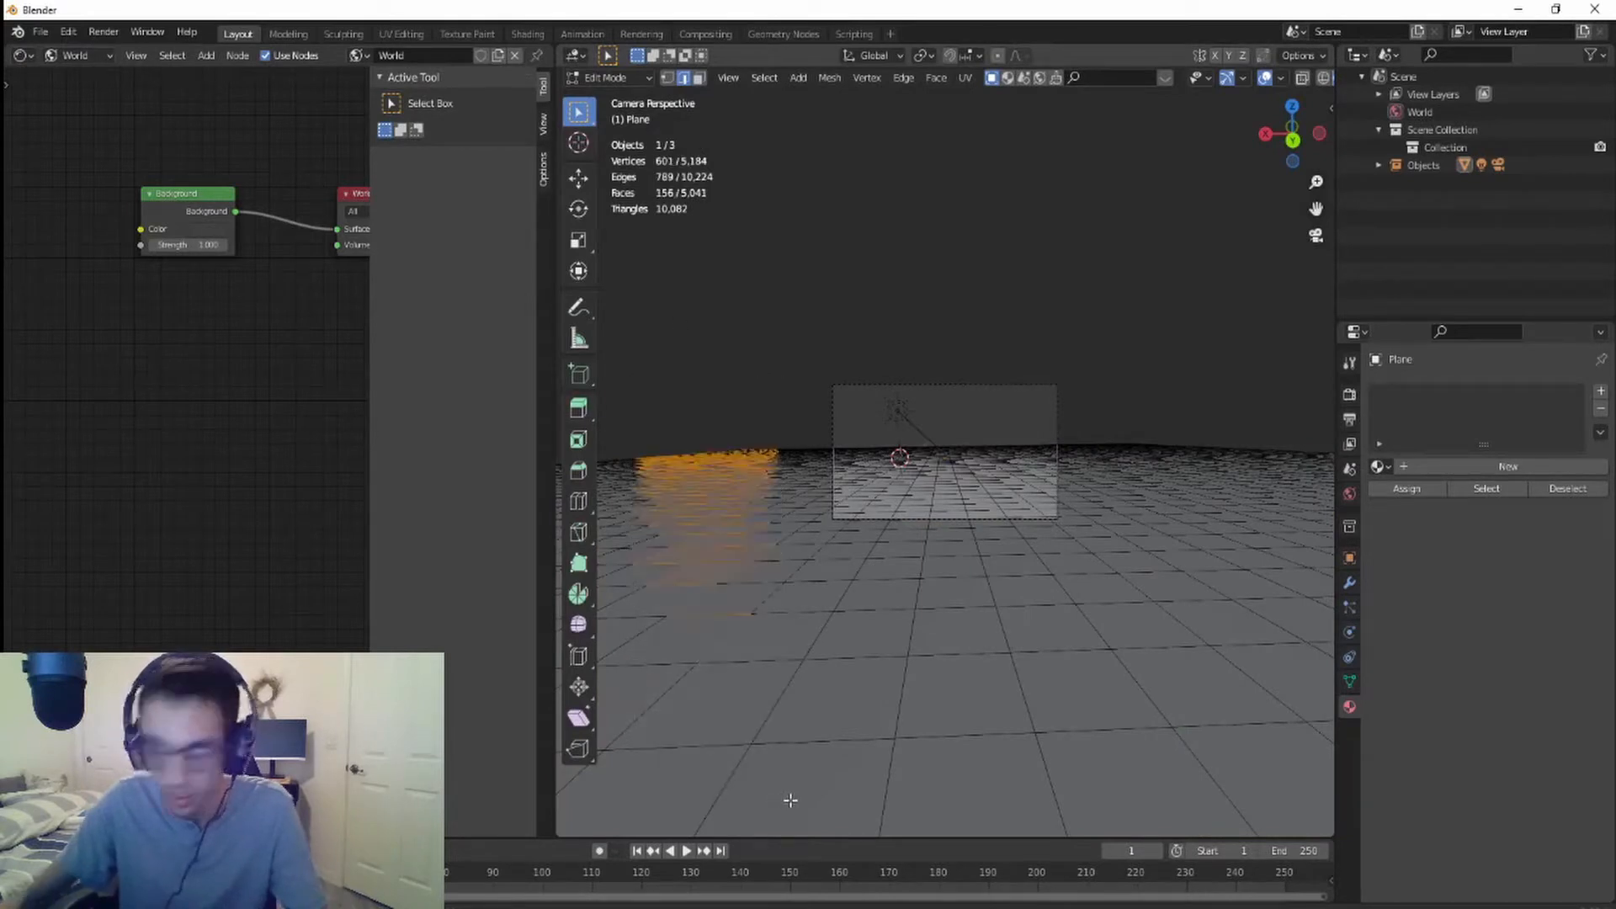
- Switch to face selection and delete the plane's faces lying outside the camera frame's left side
click(701, 77)
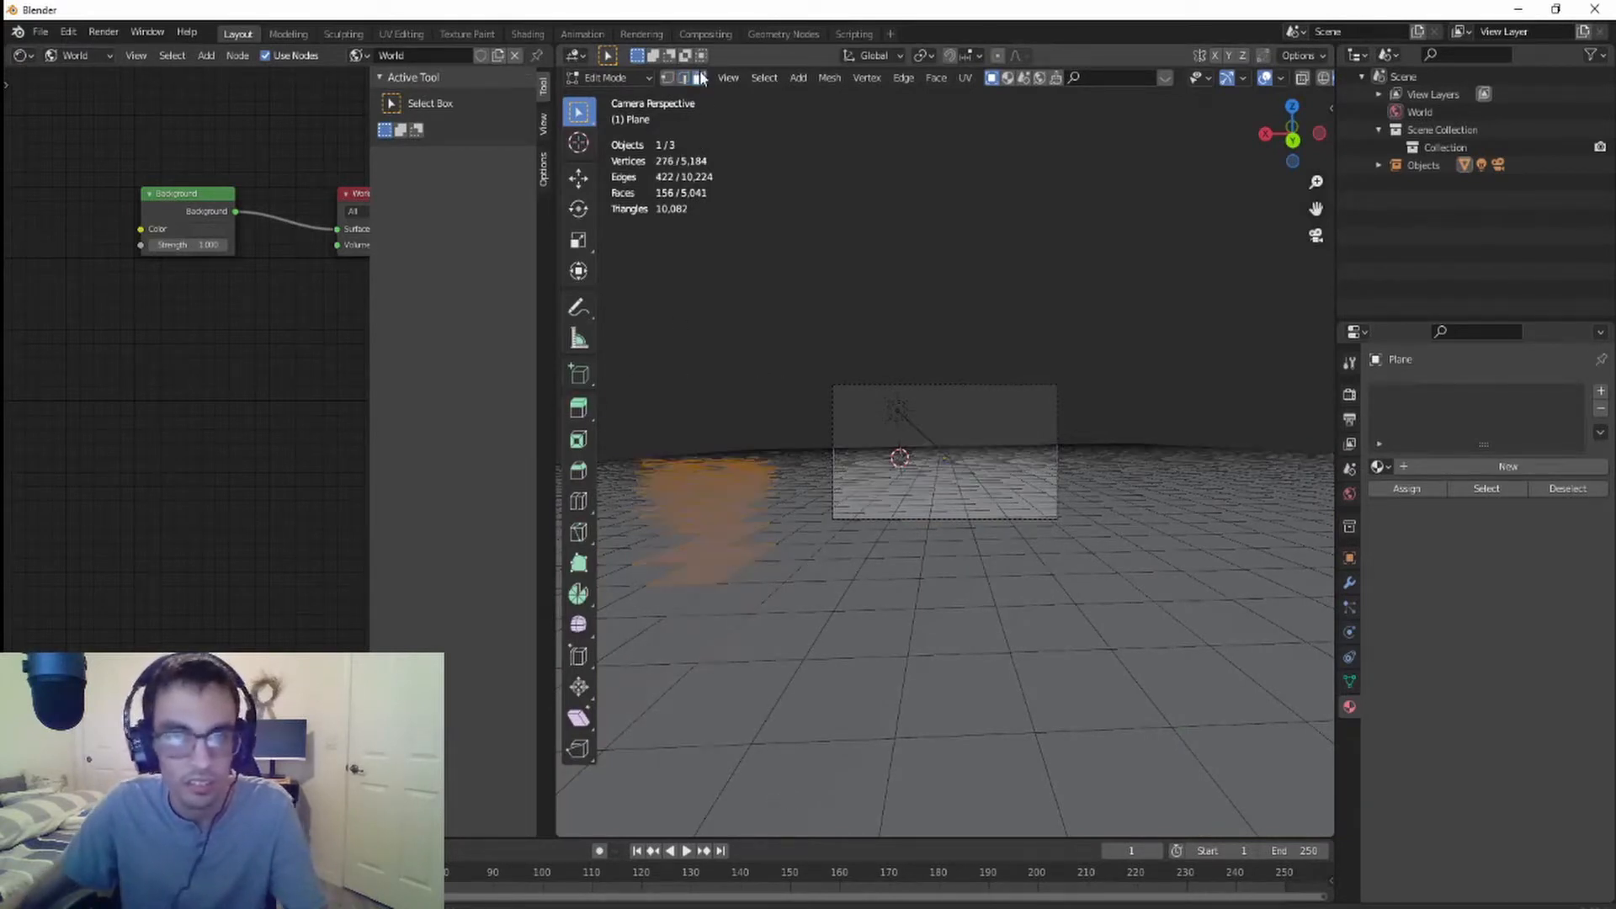
click(643, 360)
drag(642, 360, 803, 776)
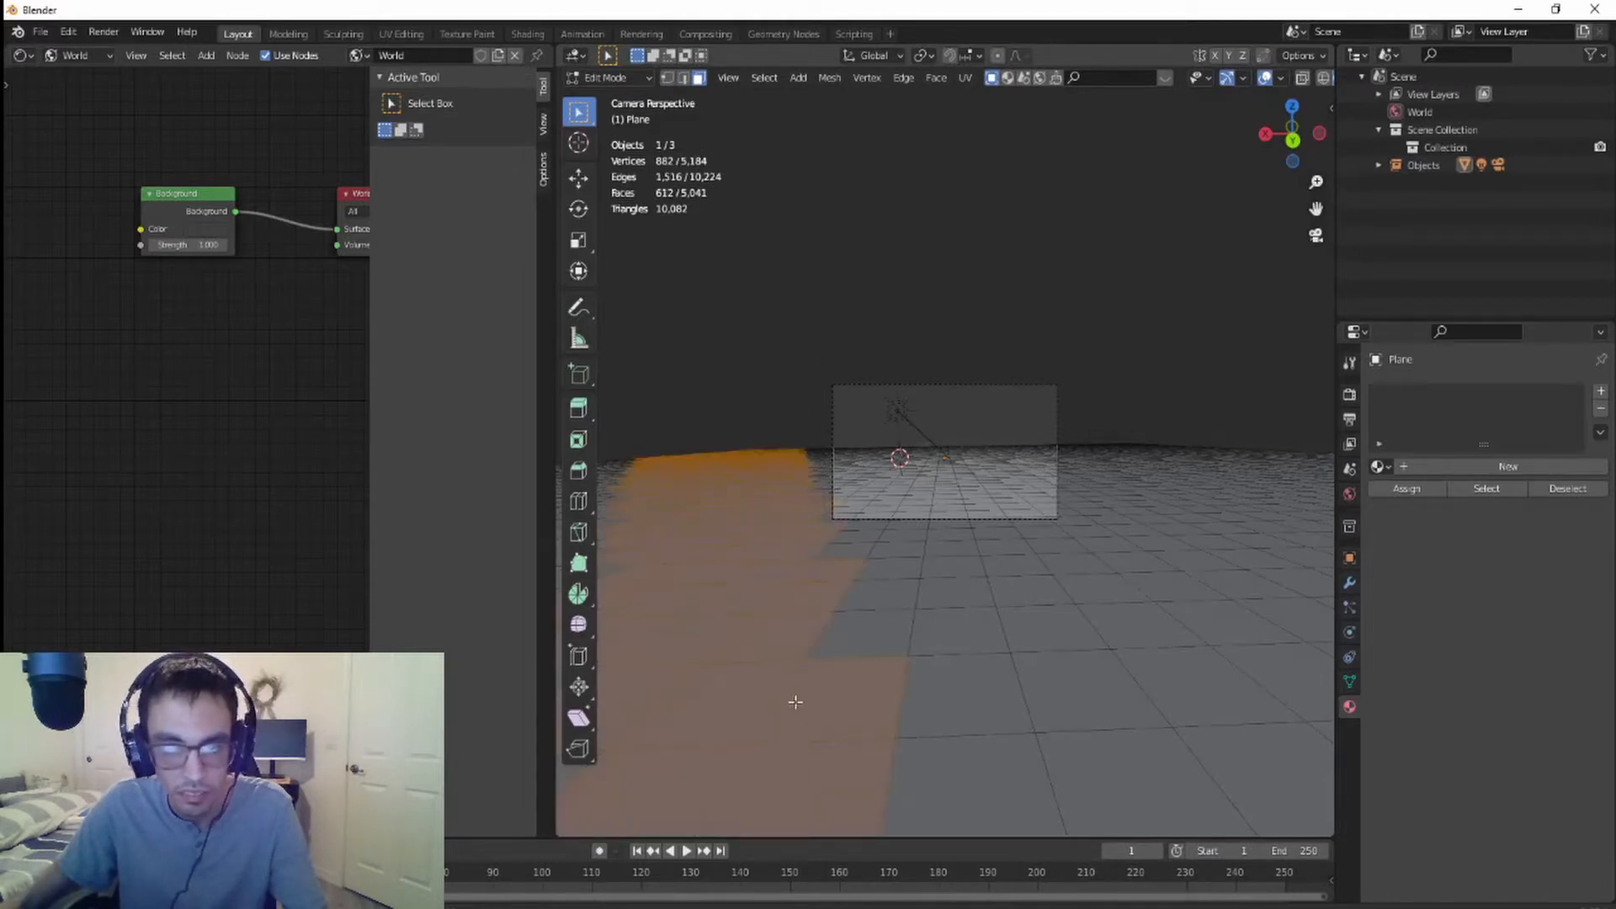
scroll(796, 702, up, 3)
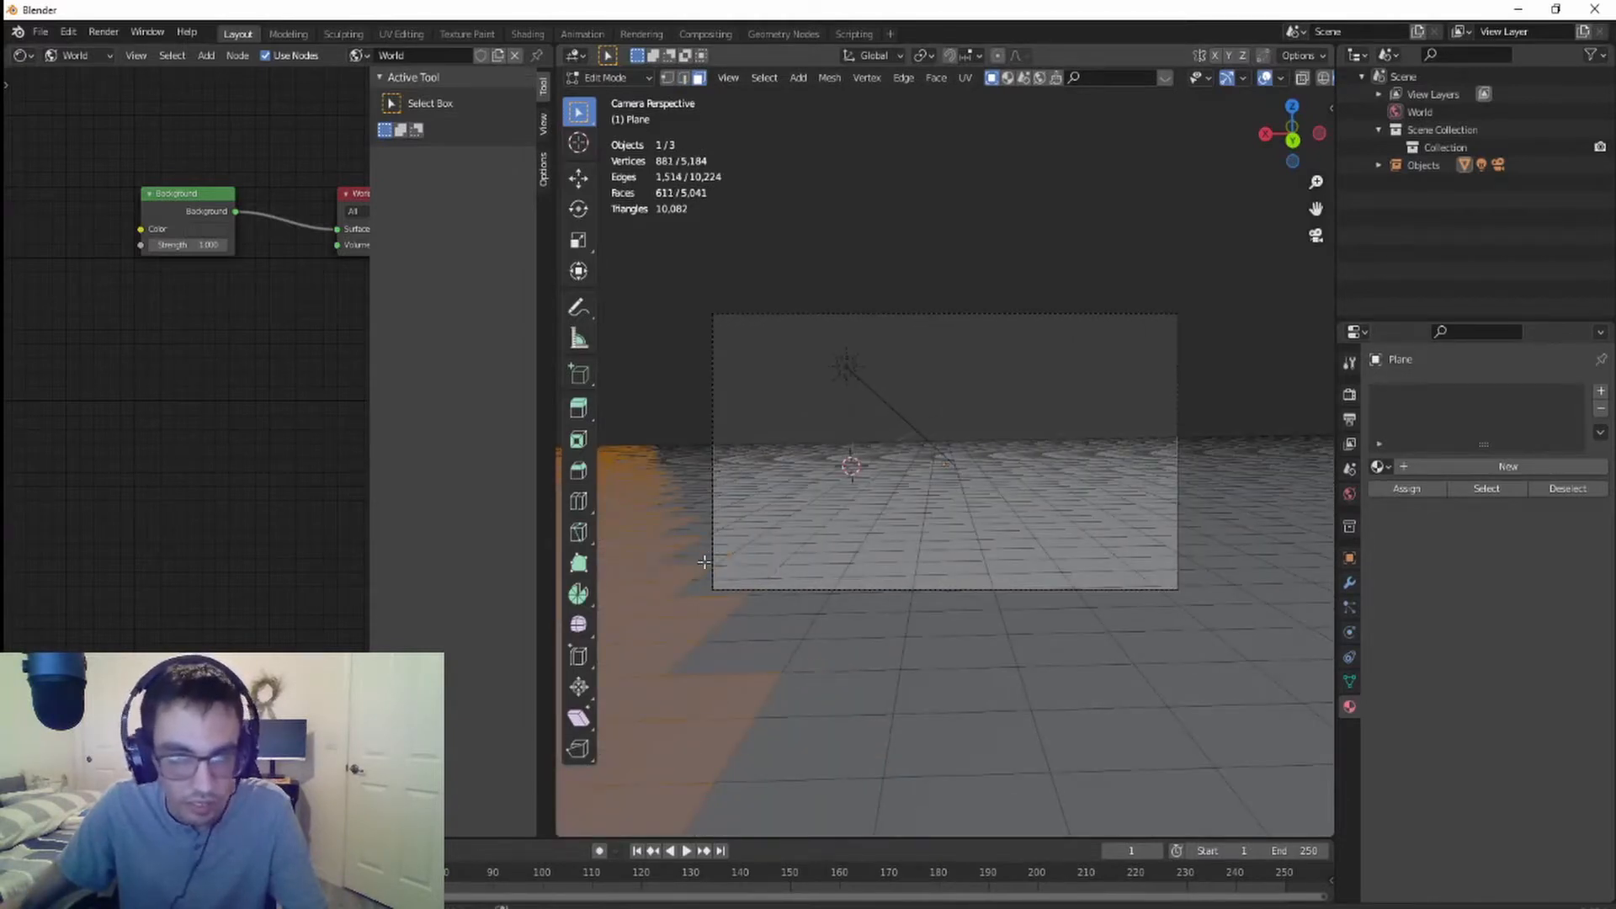
scroll(757, 639, down, 2)
scroll(763, 661, up, 2)
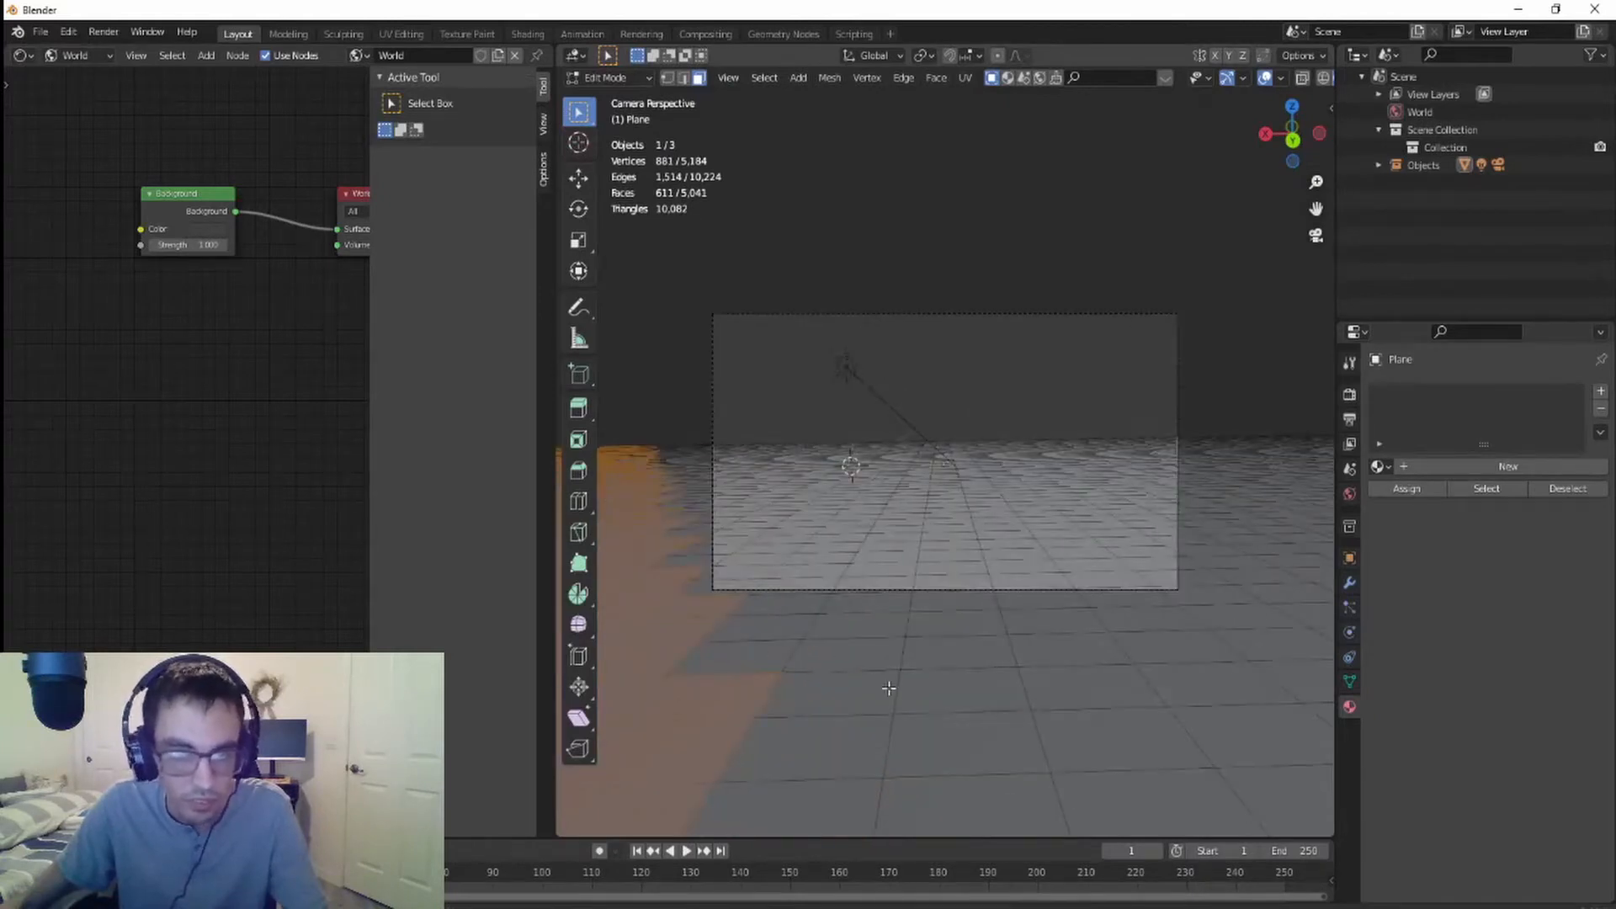
shift+middle_drag(906, 694, 1001, 714)
scroll(1000, 708, down, 3)
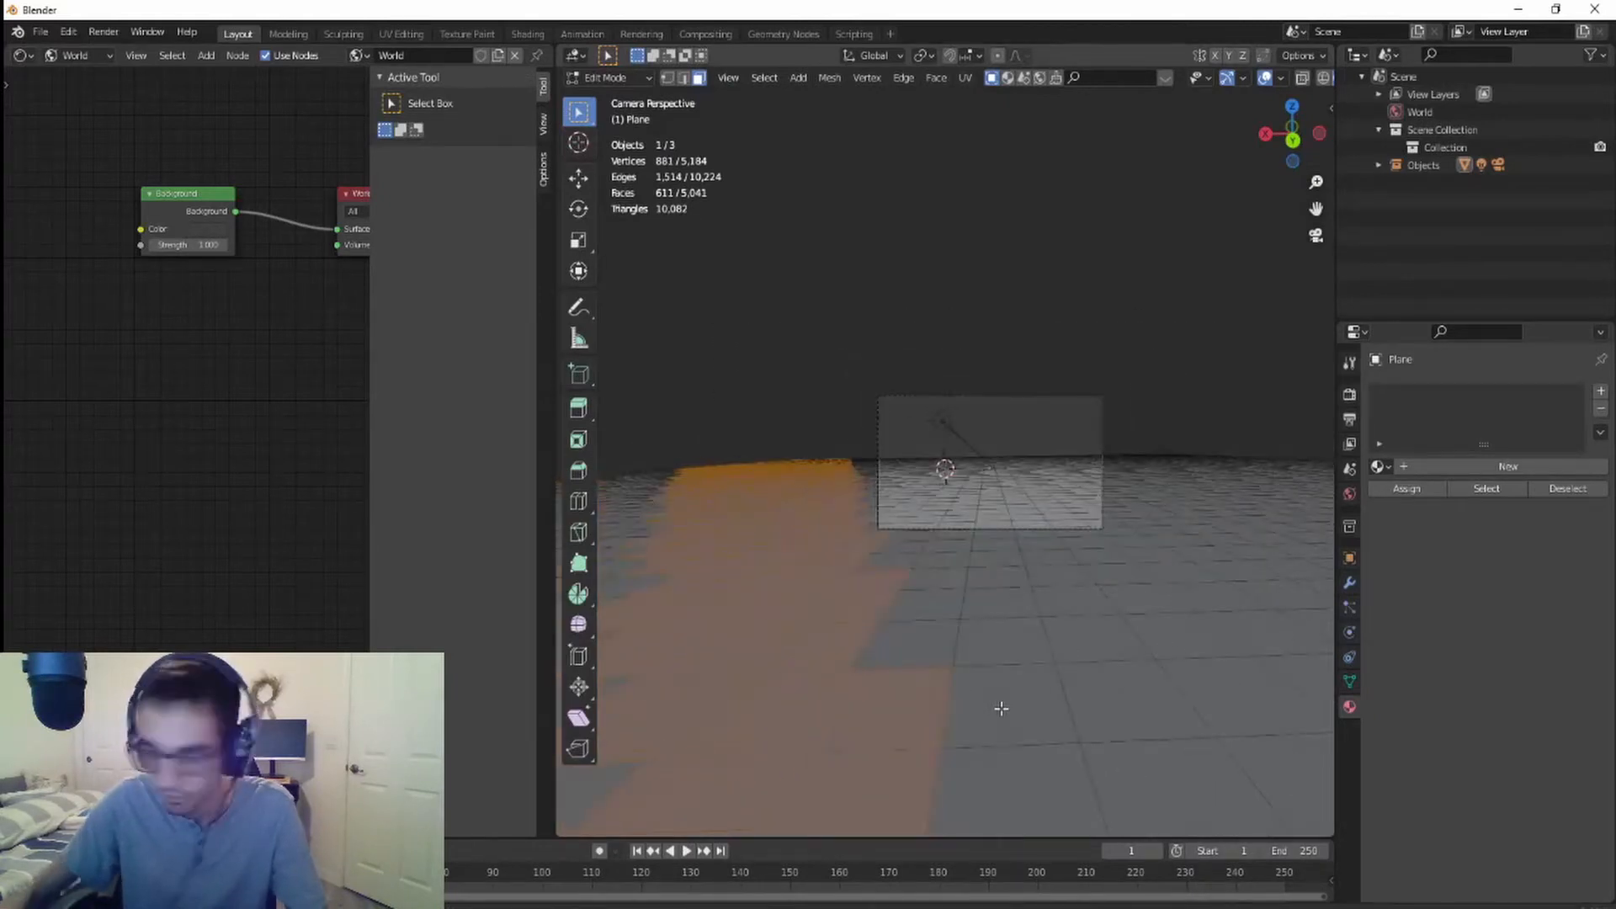
key(x)
click(990, 725)
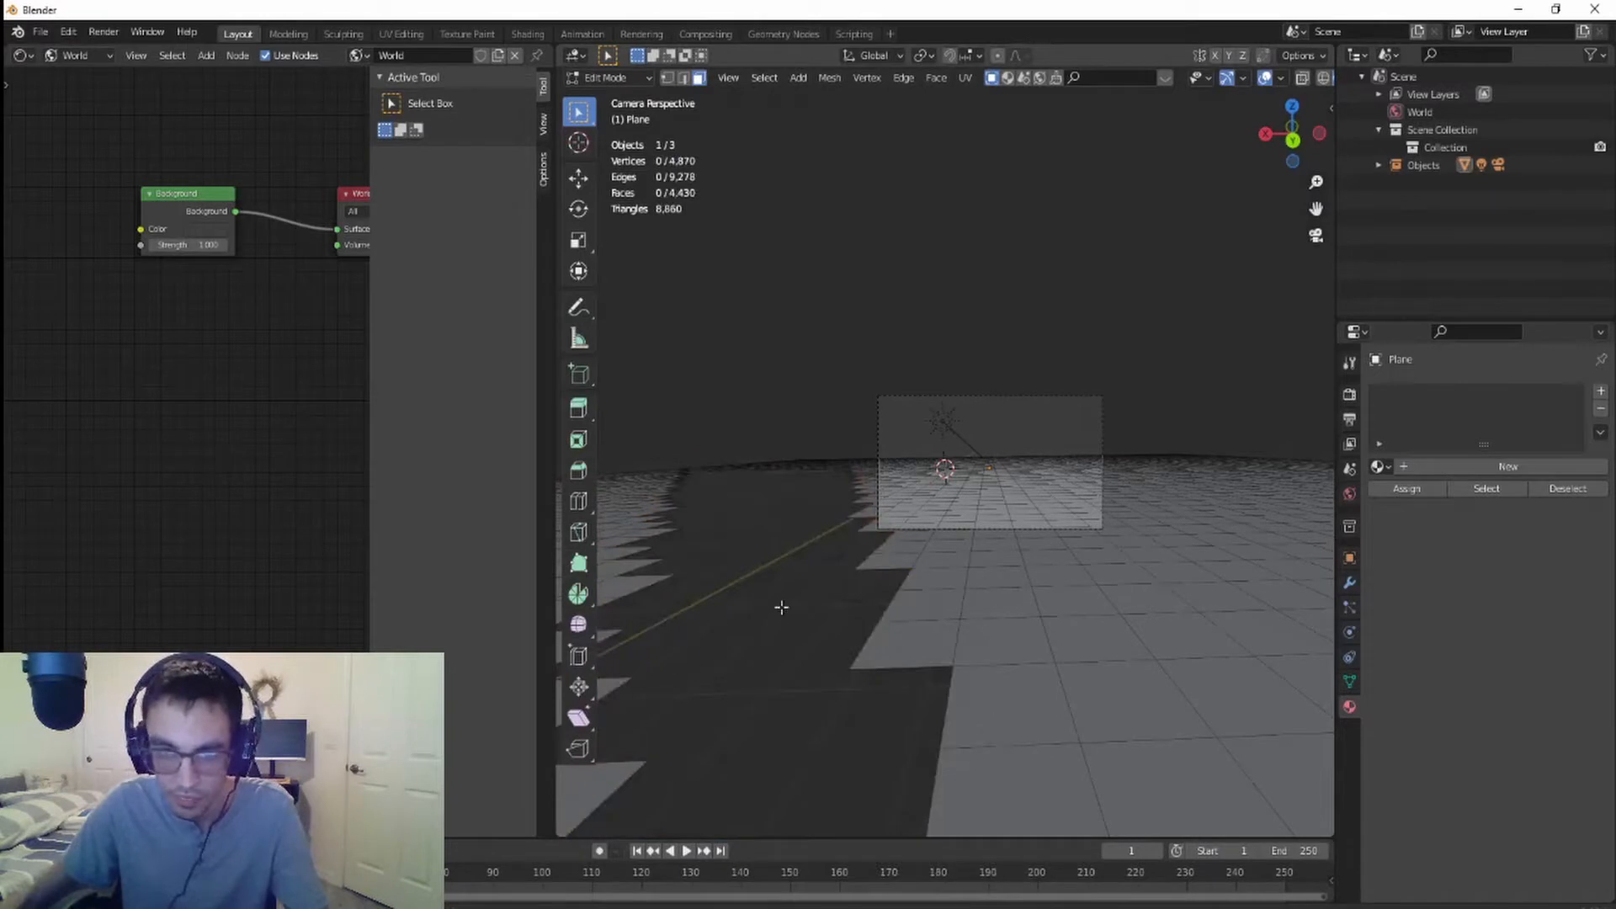
- Delete the leftover faces further out on the left side of the camera frame
drag(705, 474, 625, 824)
key(x)
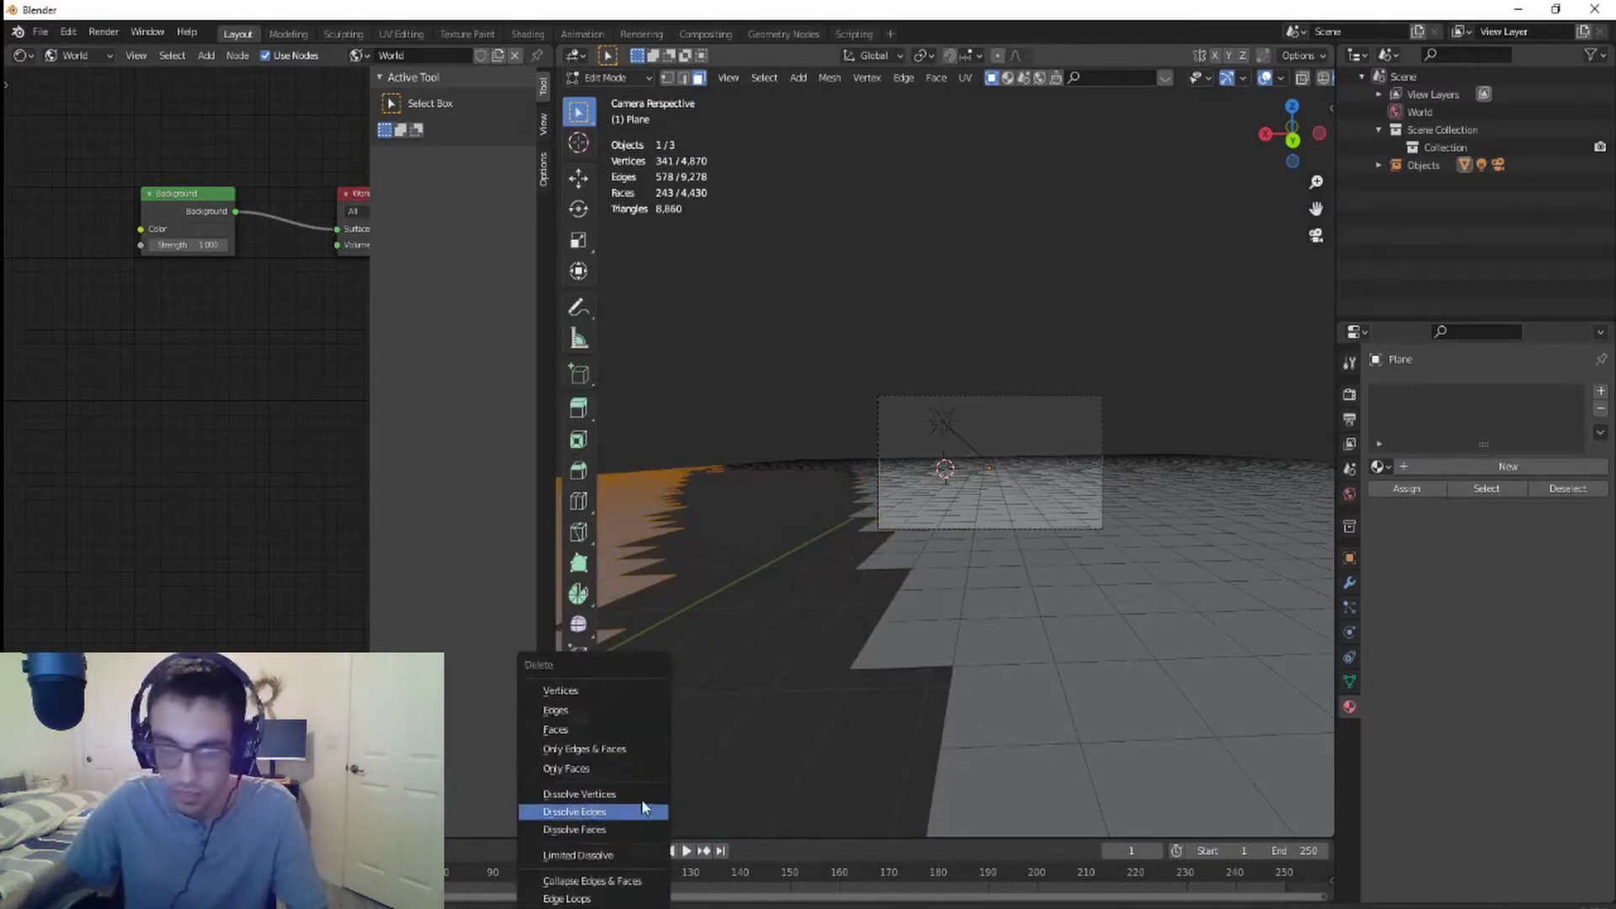
click(606, 731)
drag(664, 370, 798, 576)
key(x)
click(796, 575)
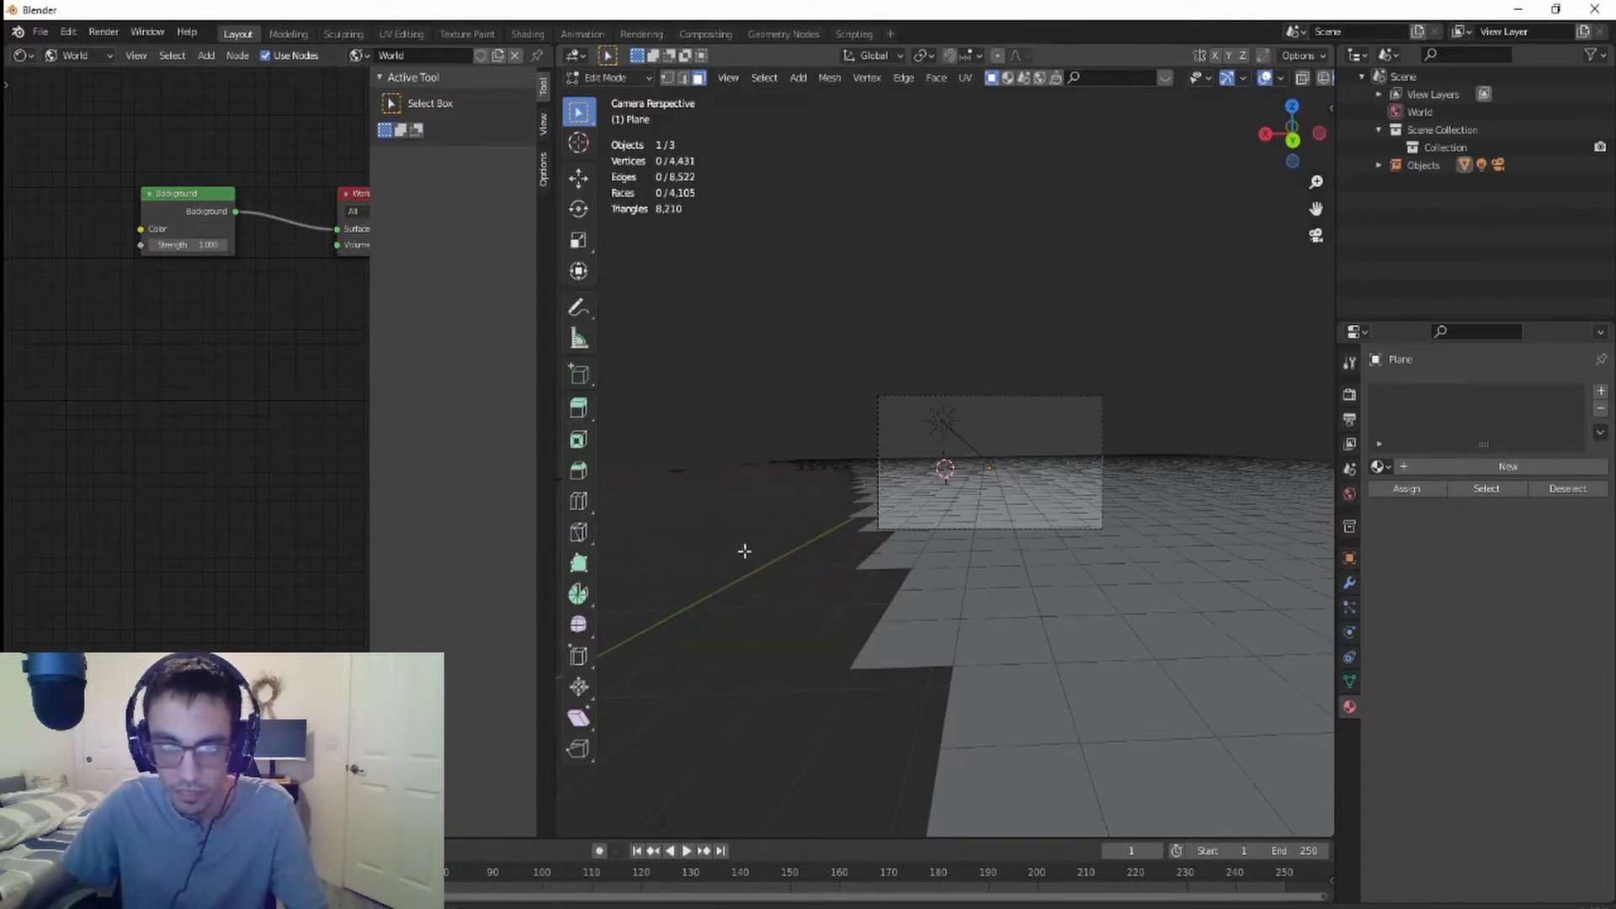
key(x)
click(744, 549)
- Delete the isolated faces and outermost ragged strips at the far corner of the plane's trimmed side
middle_drag(744, 549, 1201, 542)
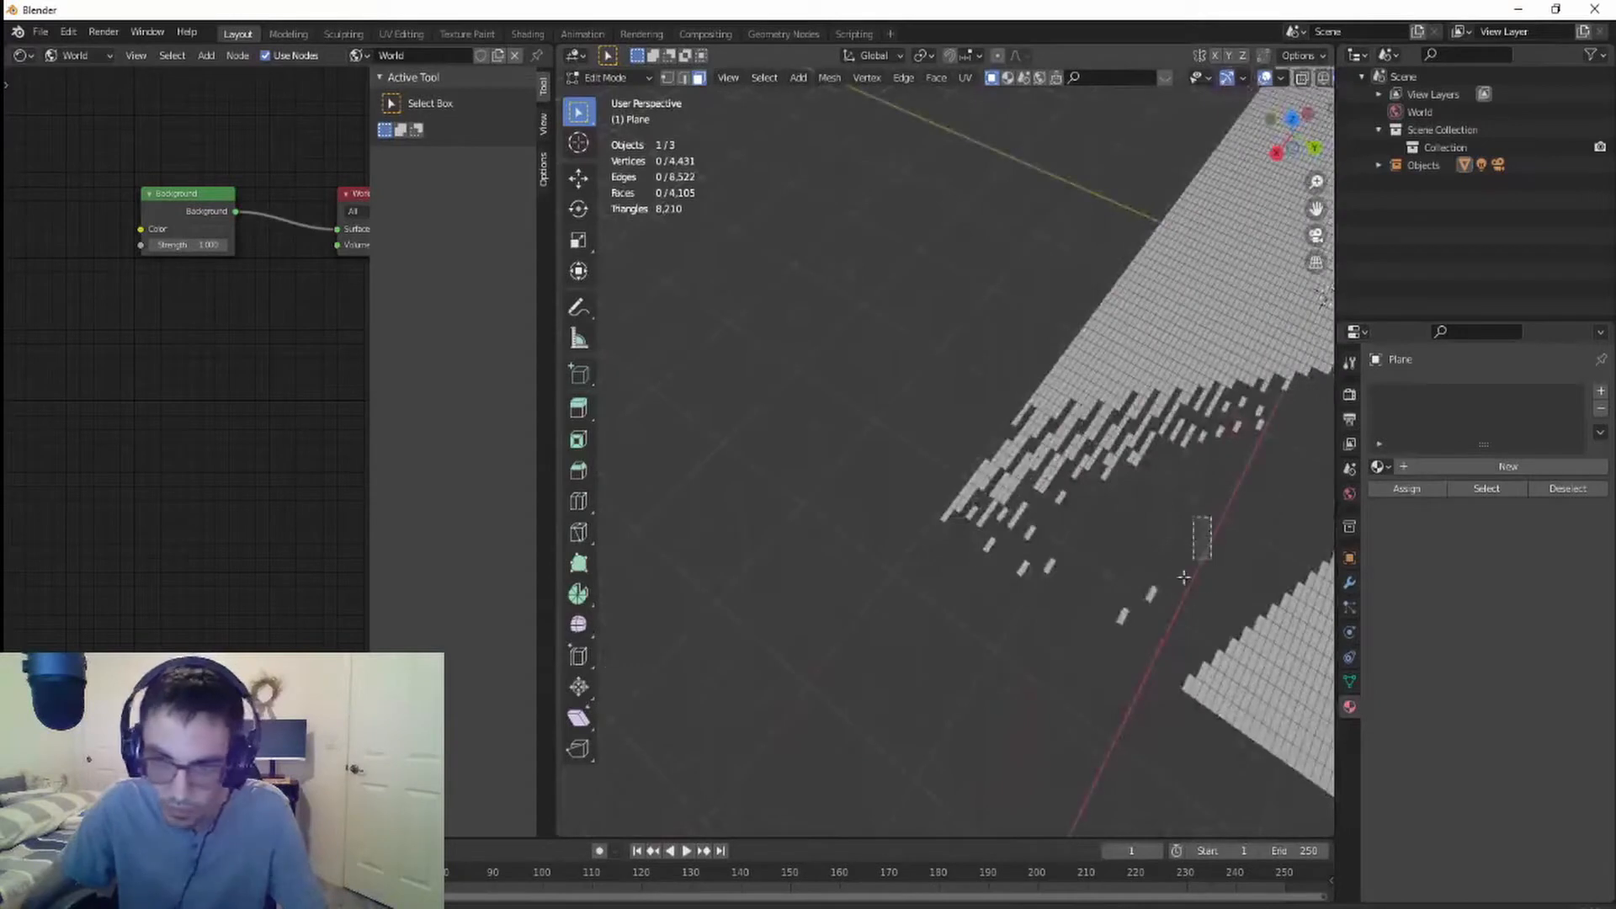
drag(1184, 577, 871, 635)
key(x)
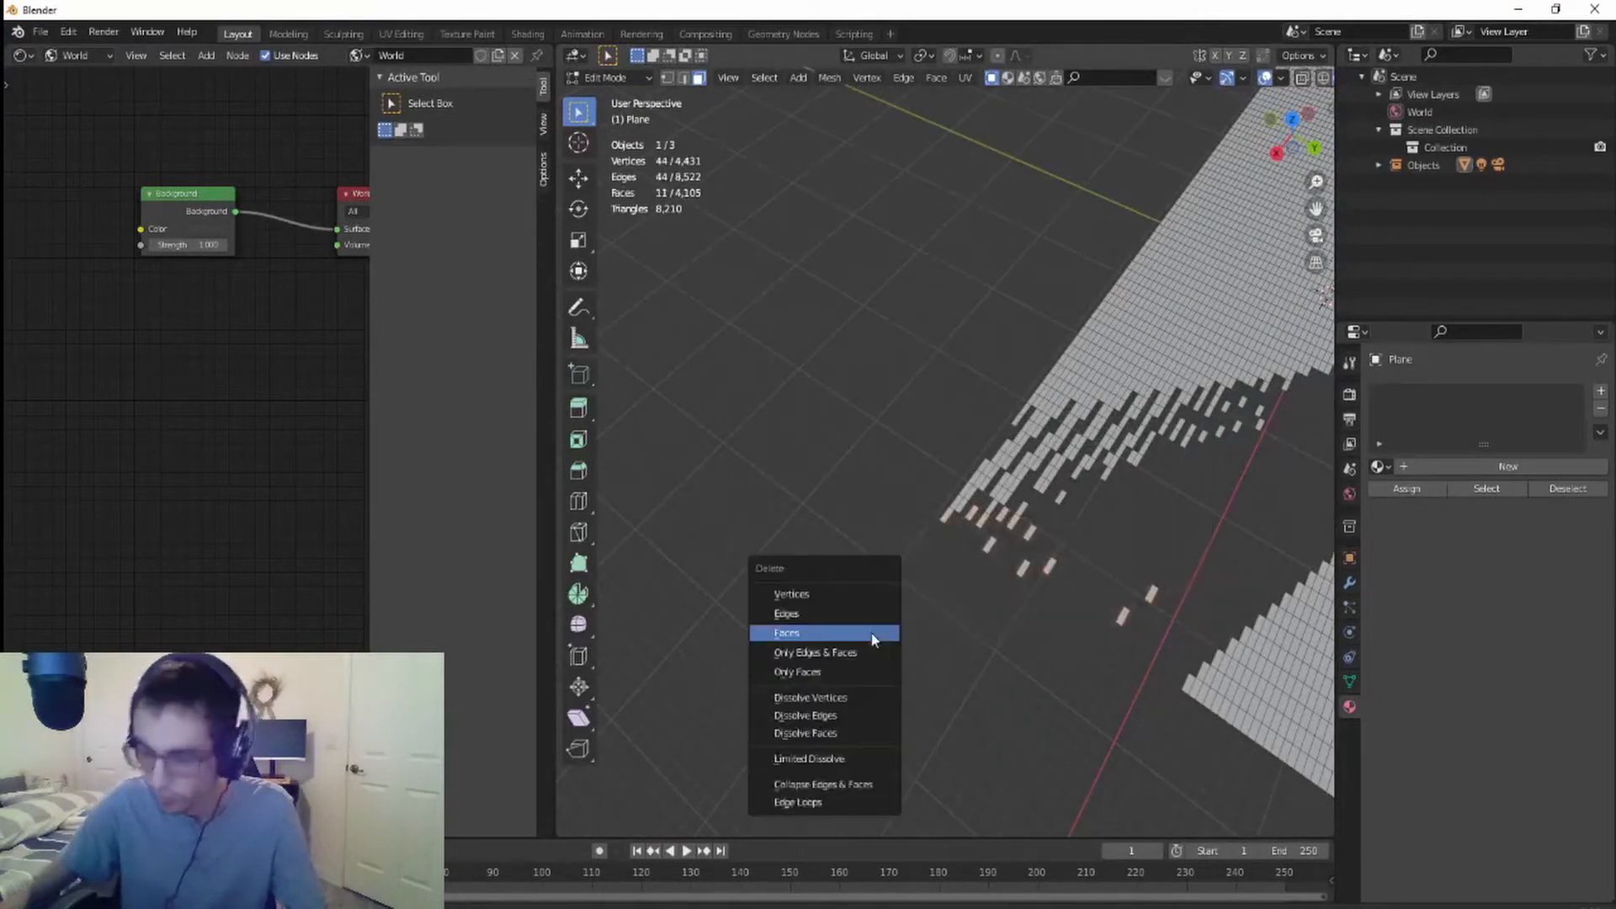
click(871, 633)
drag(928, 449, 1106, 551)
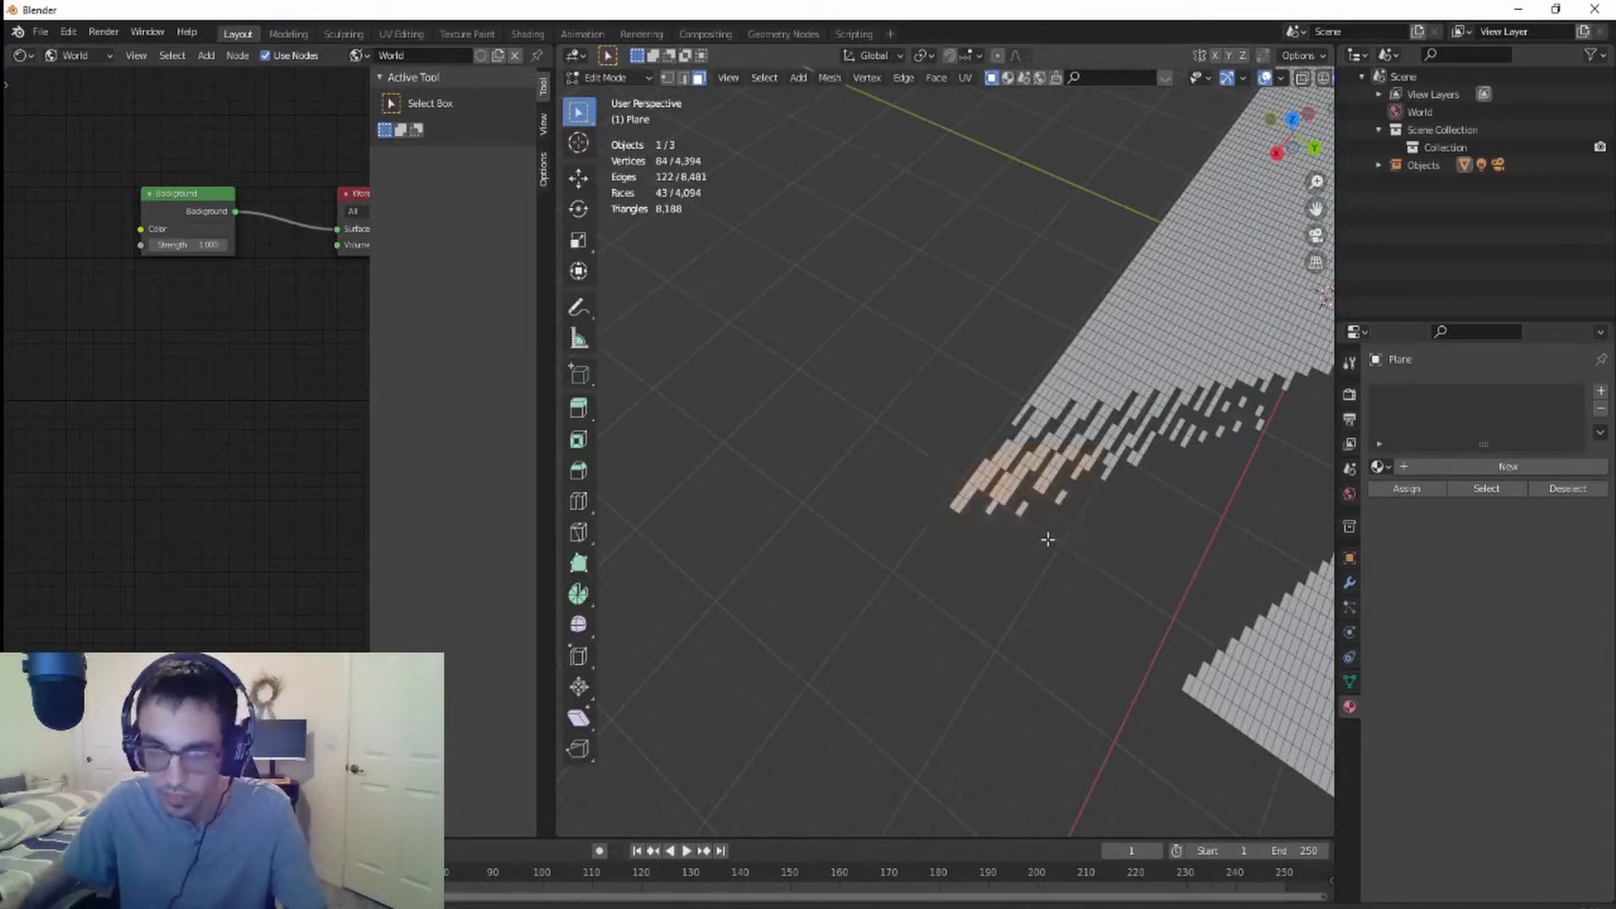
key(x)
click(1037, 536)
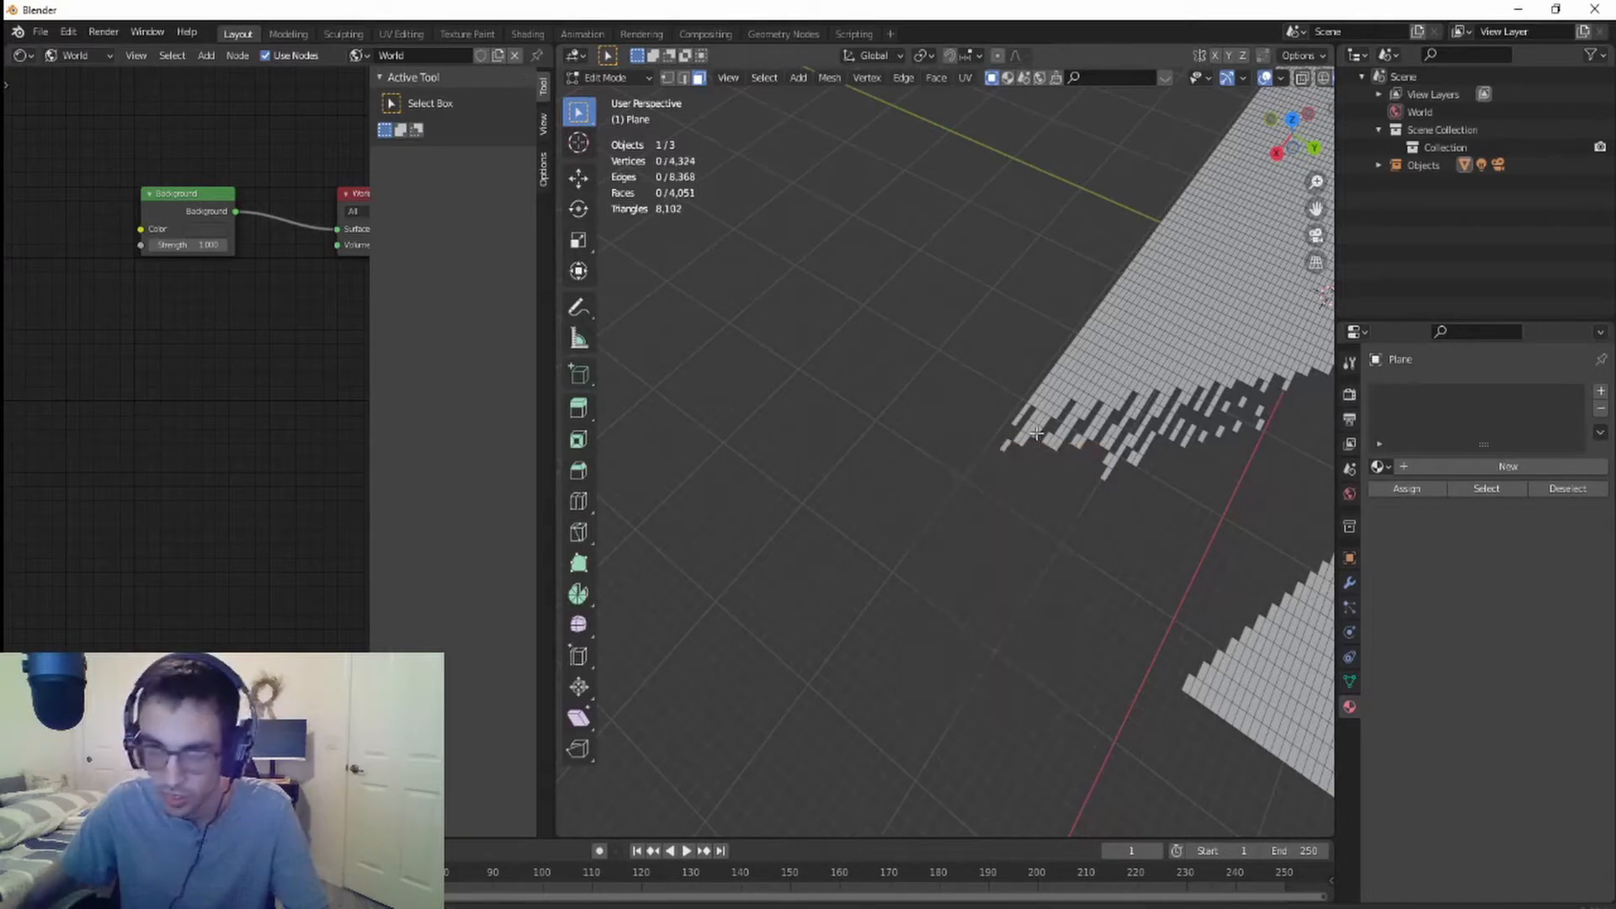
- Delete more of the jagged, loose faces along the main section's cut edge on the trimmed side
drag(1036, 433, 1281, 489)
key(x)
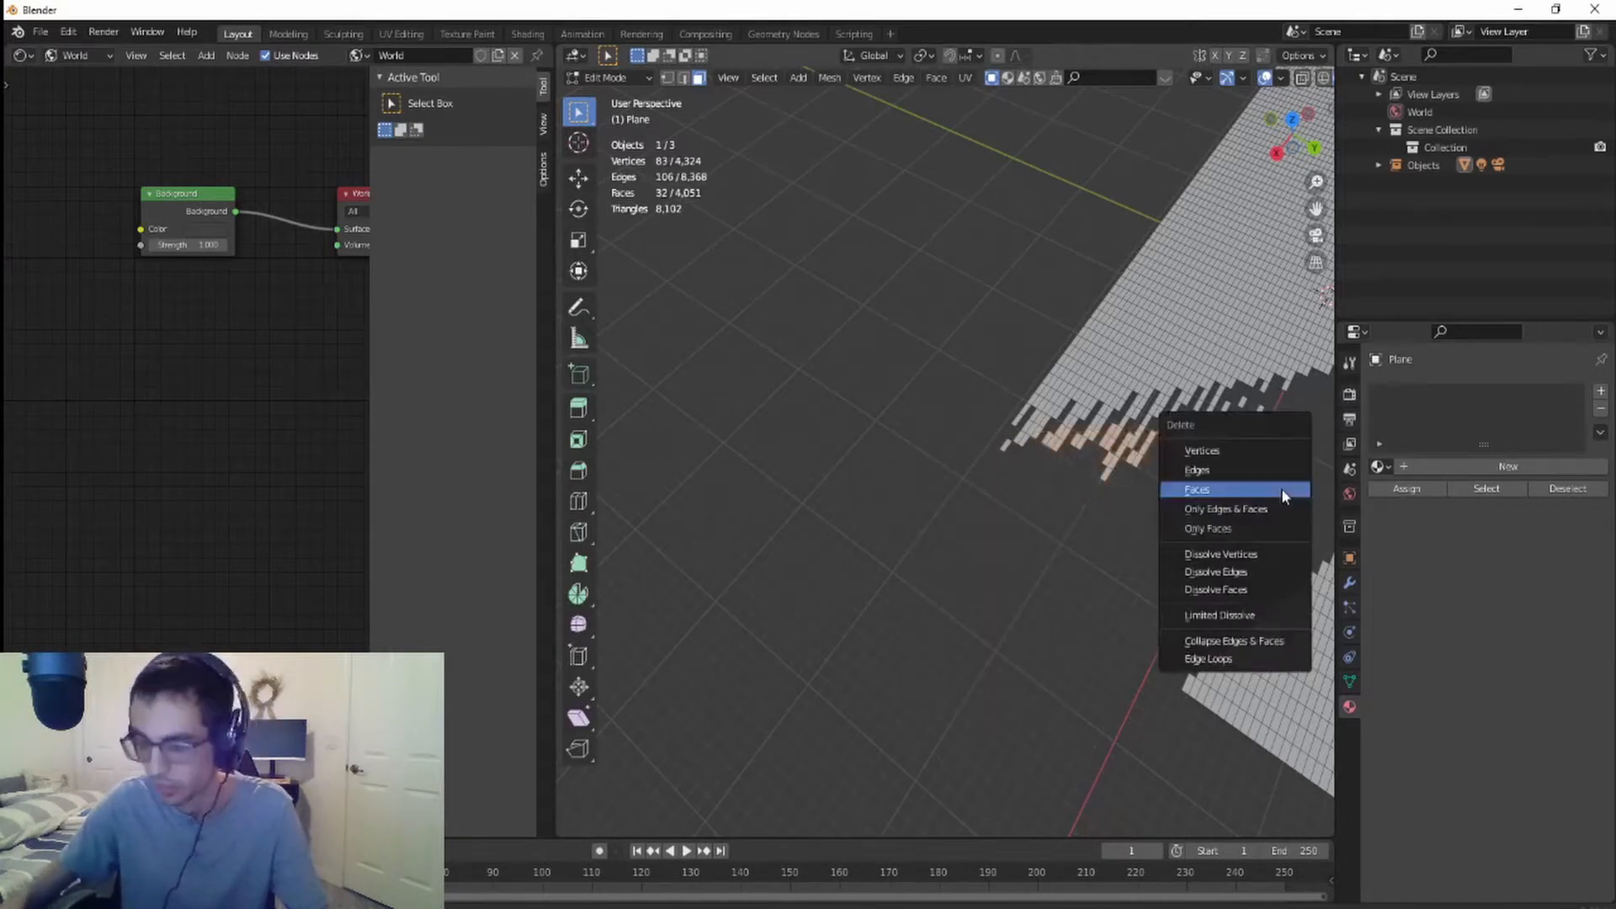
click(1281, 489)
drag(1286, 423, 1078, 414)
key(x)
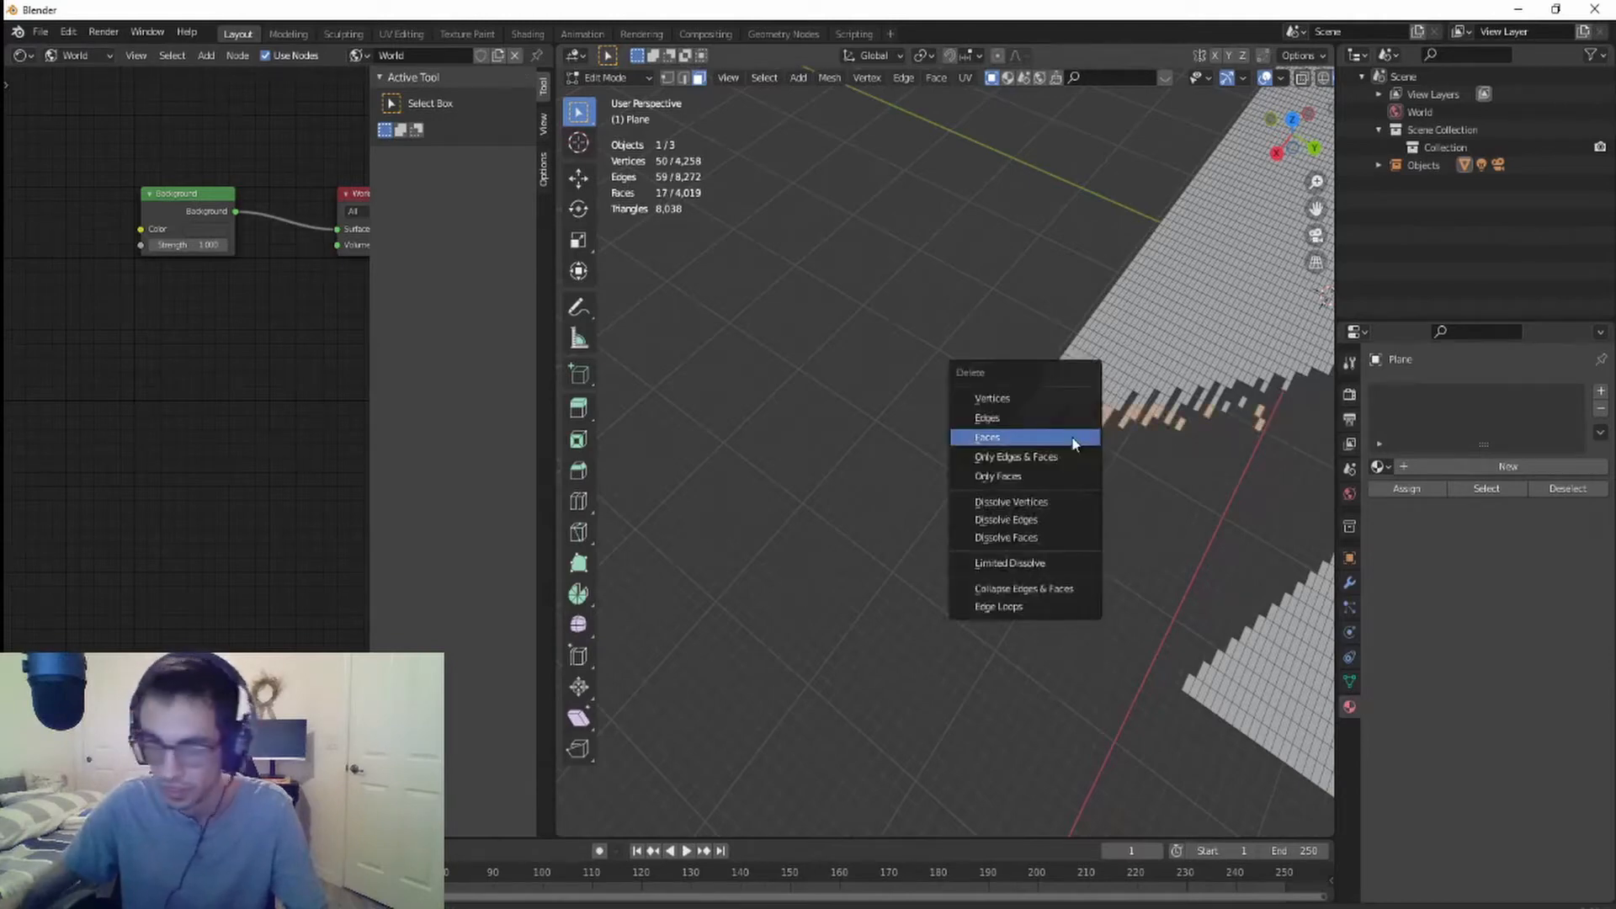
click(1073, 444)
- Delete the wide part of the triangular leftover section beside the main plane on the camera's left side
middle_drag(1179, 466, 1067, 522)
scroll(949, 616, up, 5)
shift+middle_drag(936, 573, 867, 385)
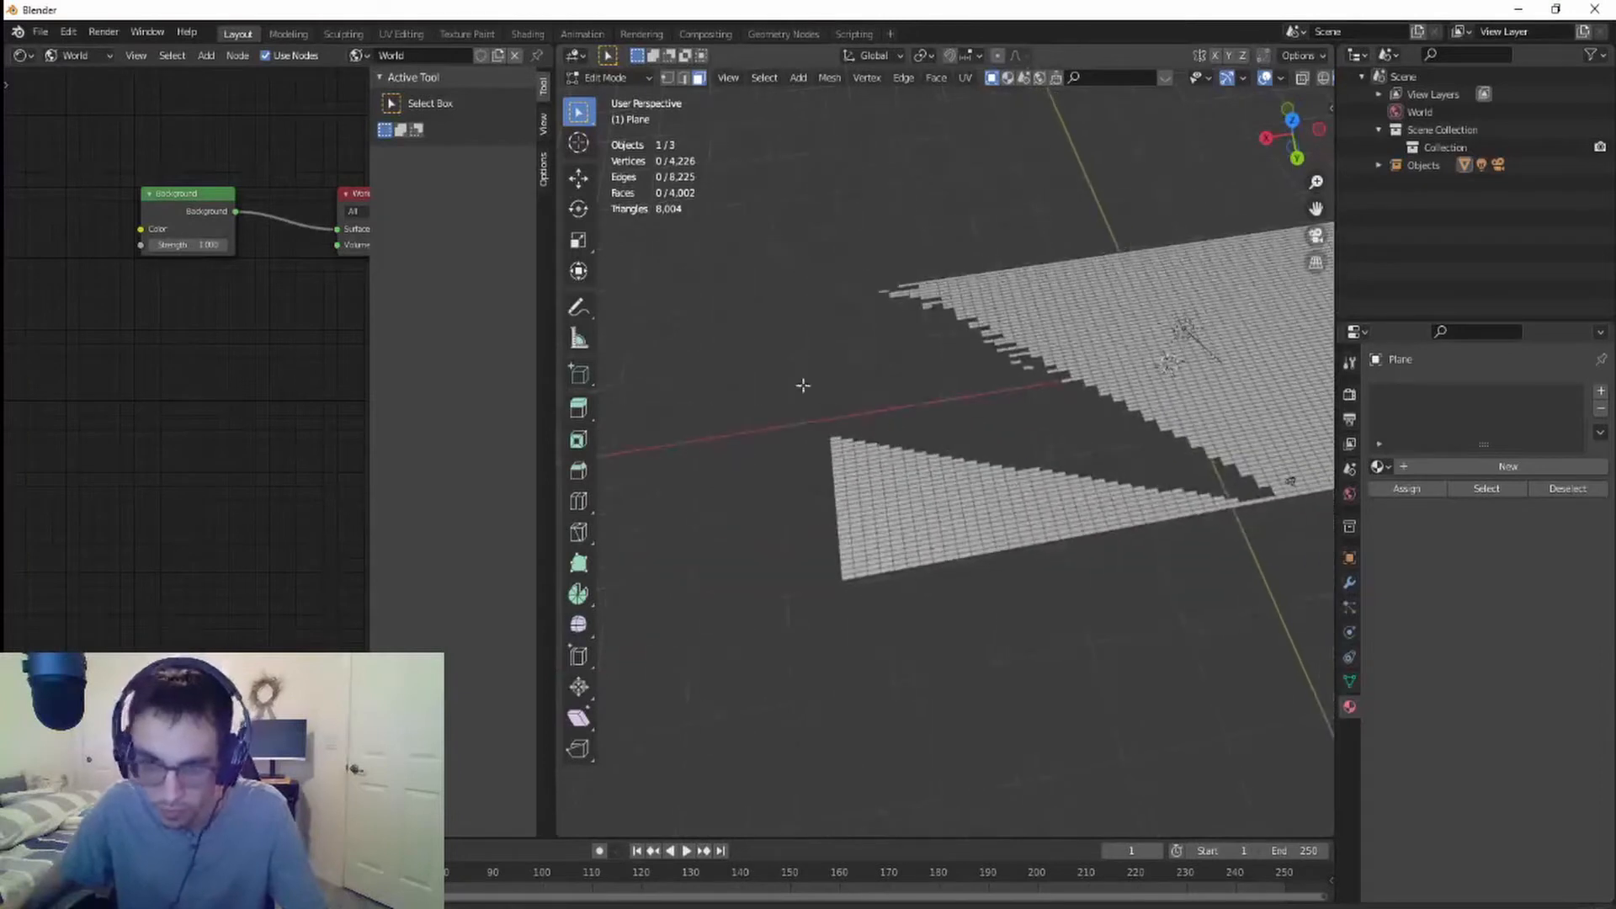
drag(757, 349, 965, 663)
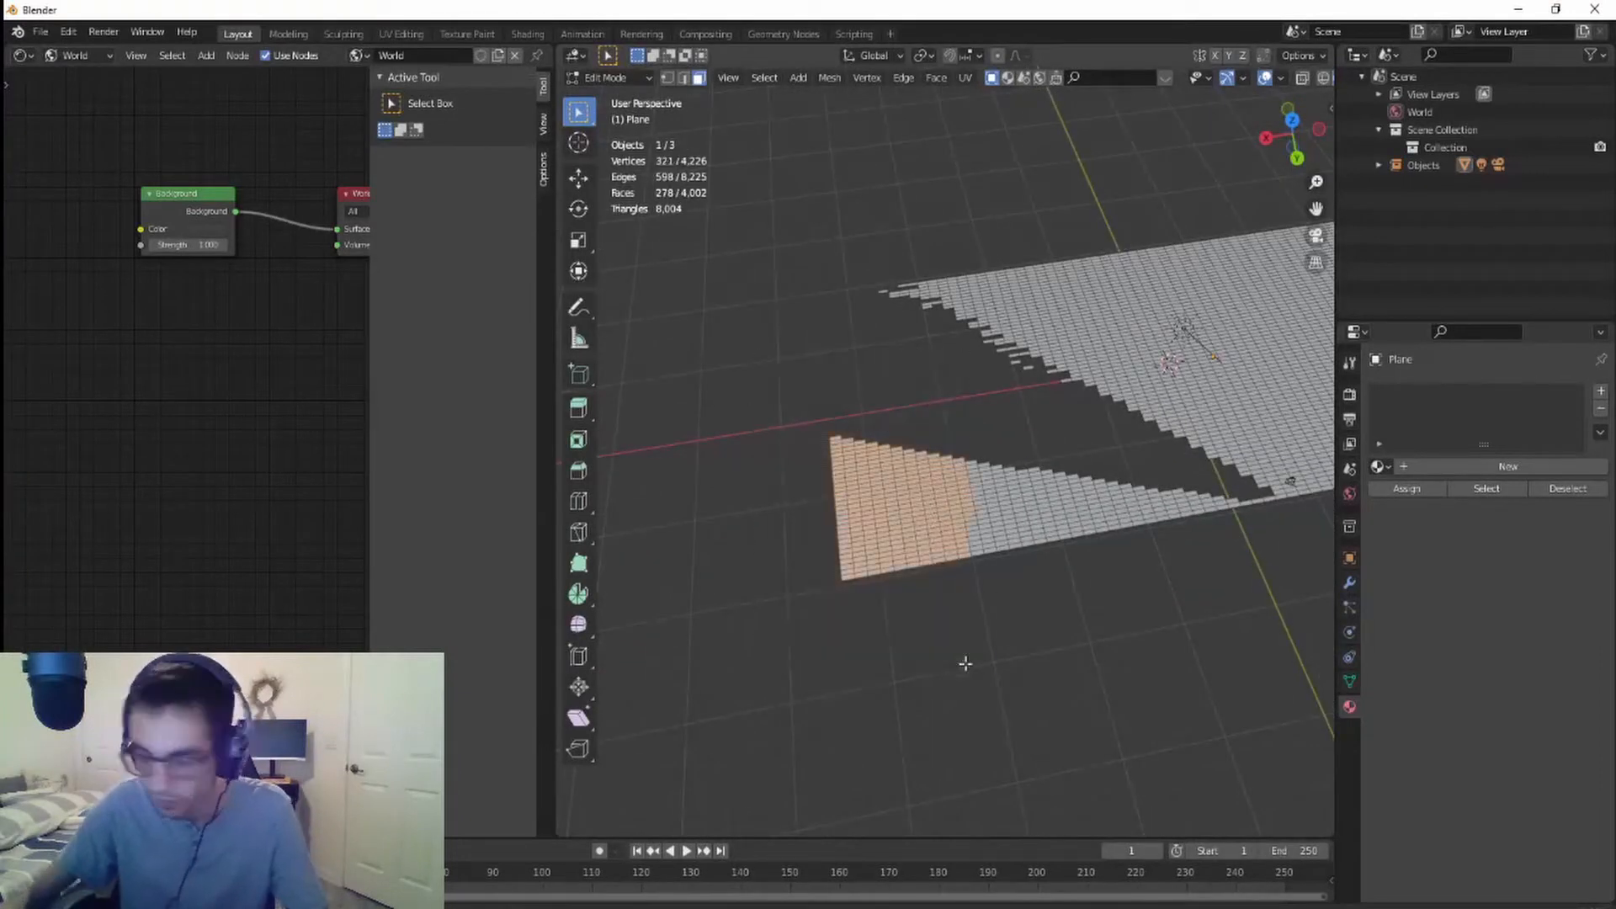
key(x)
click(965, 663)
drag(930, 420, 1140, 617)
key(x)
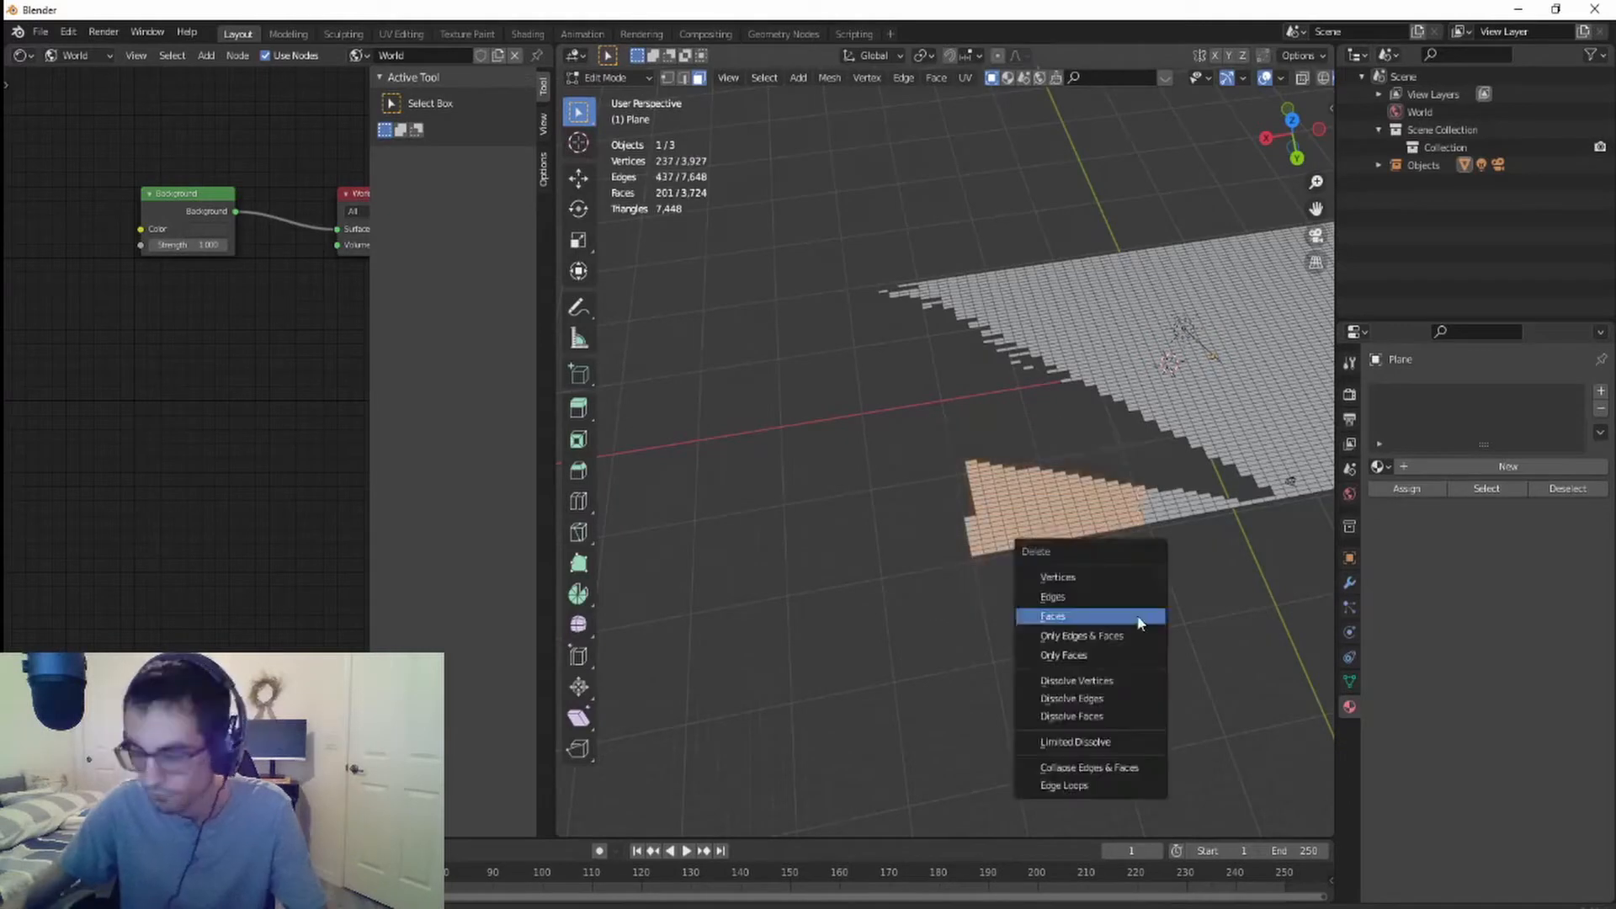
click(1140, 622)
- Delete the narrow tip of the left leftover section, including the last faces near the camera
drag(1150, 516, 1271, 512)
key(x)
click(1217, 544)
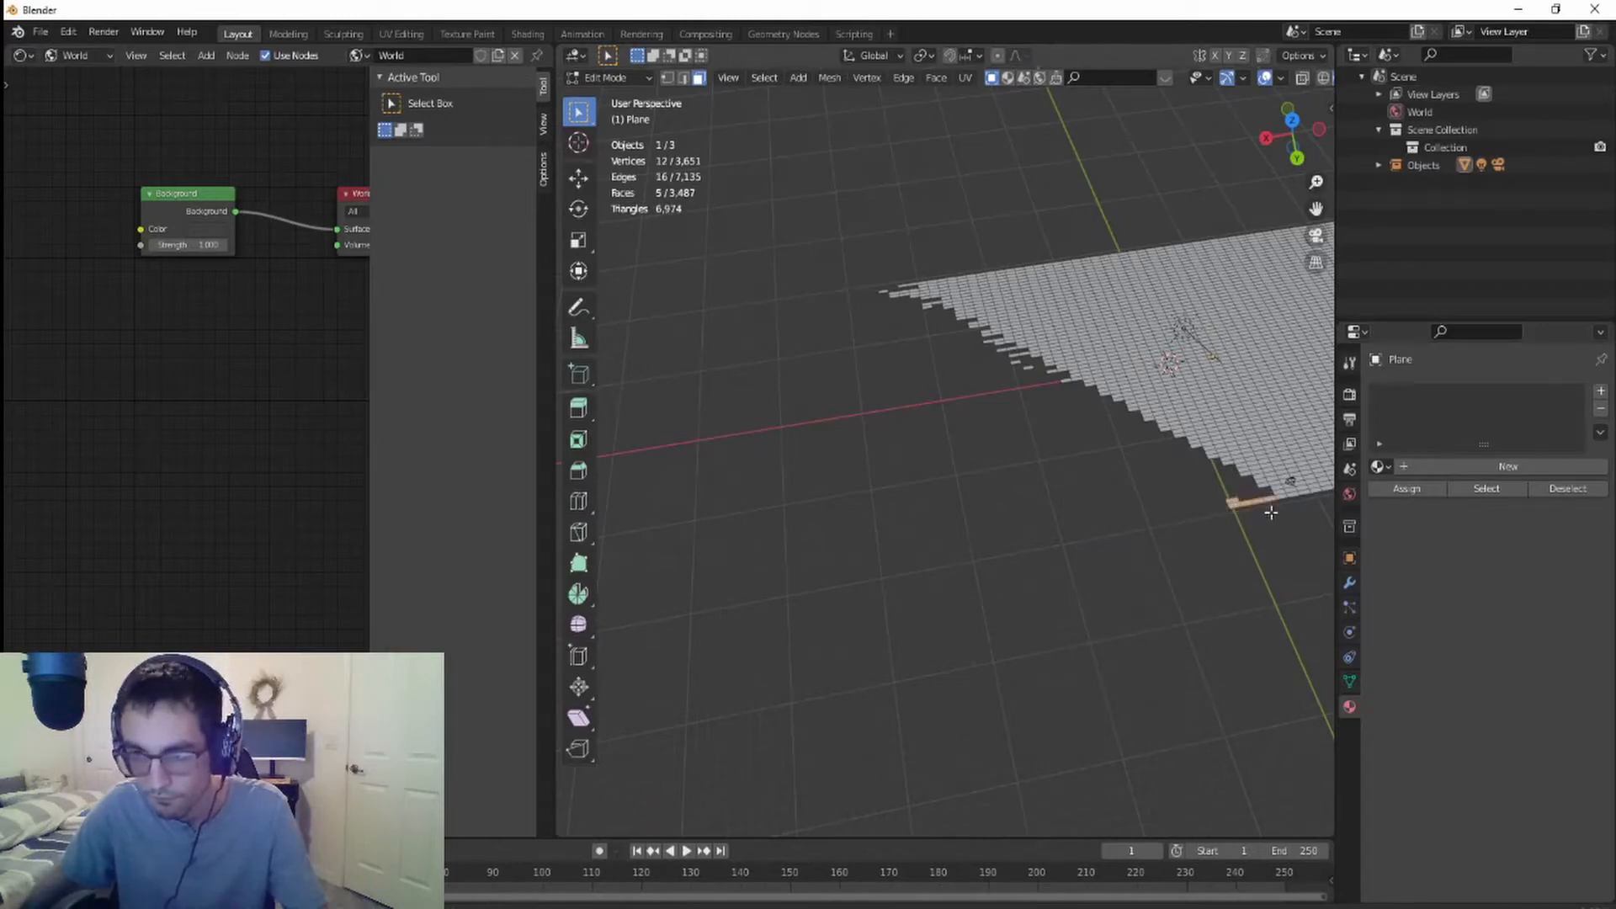
key(x)
click(1270, 512)
- From the camera view, delete the plane's faces lying outside the camera frame's right side
middle_drag(1270, 512, 1187, 466)
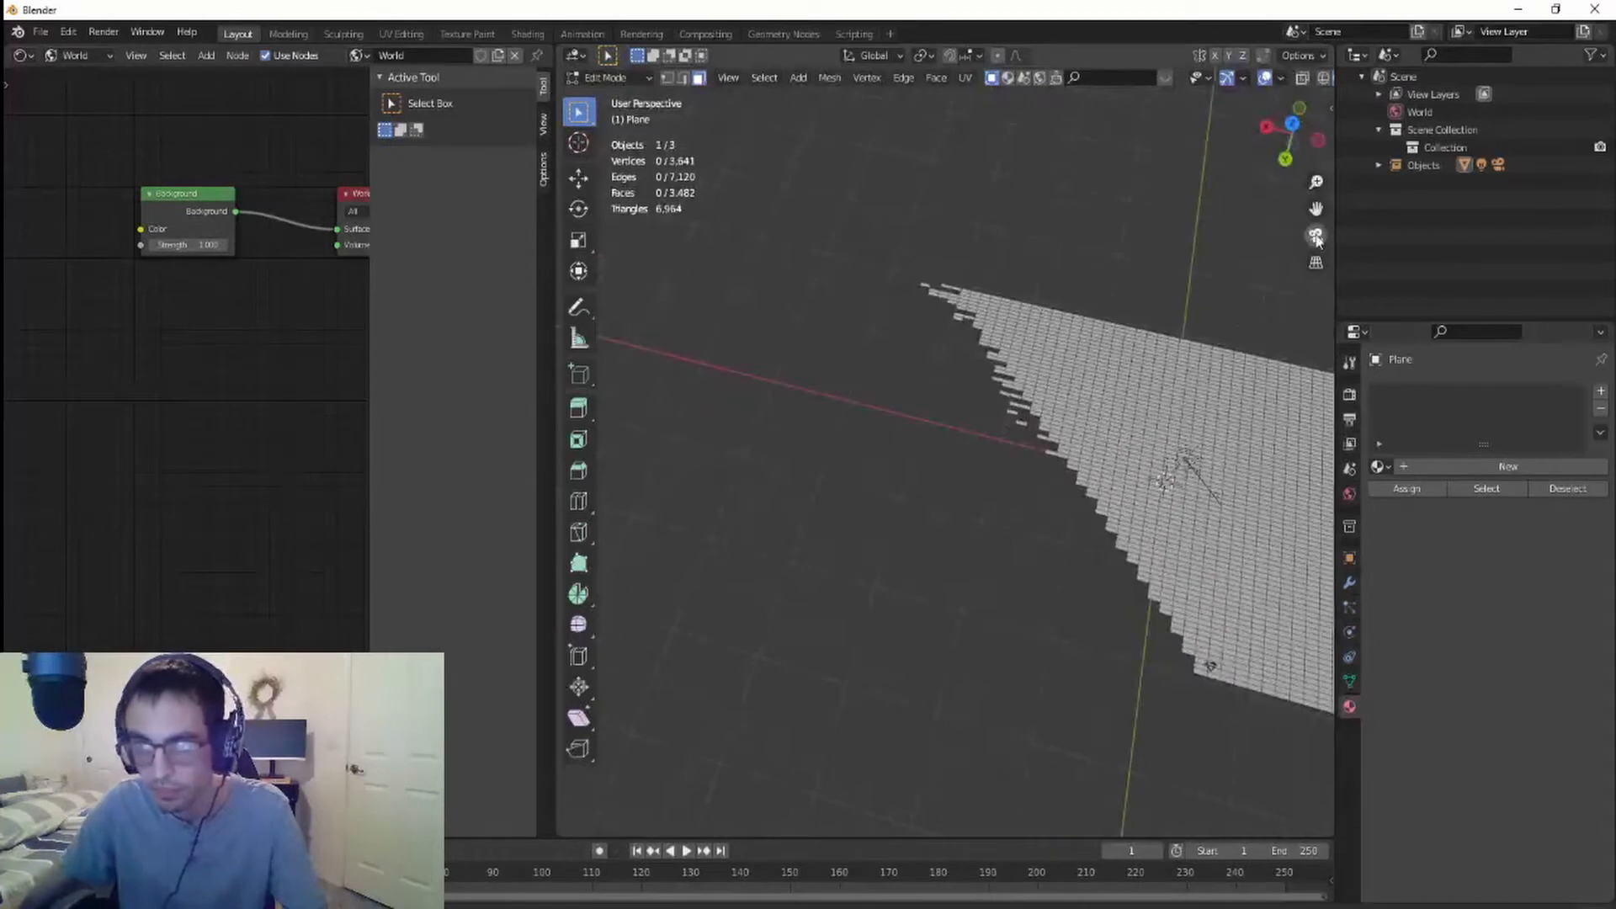
key(KP_0)
scroll(1143, 473, up, 4)
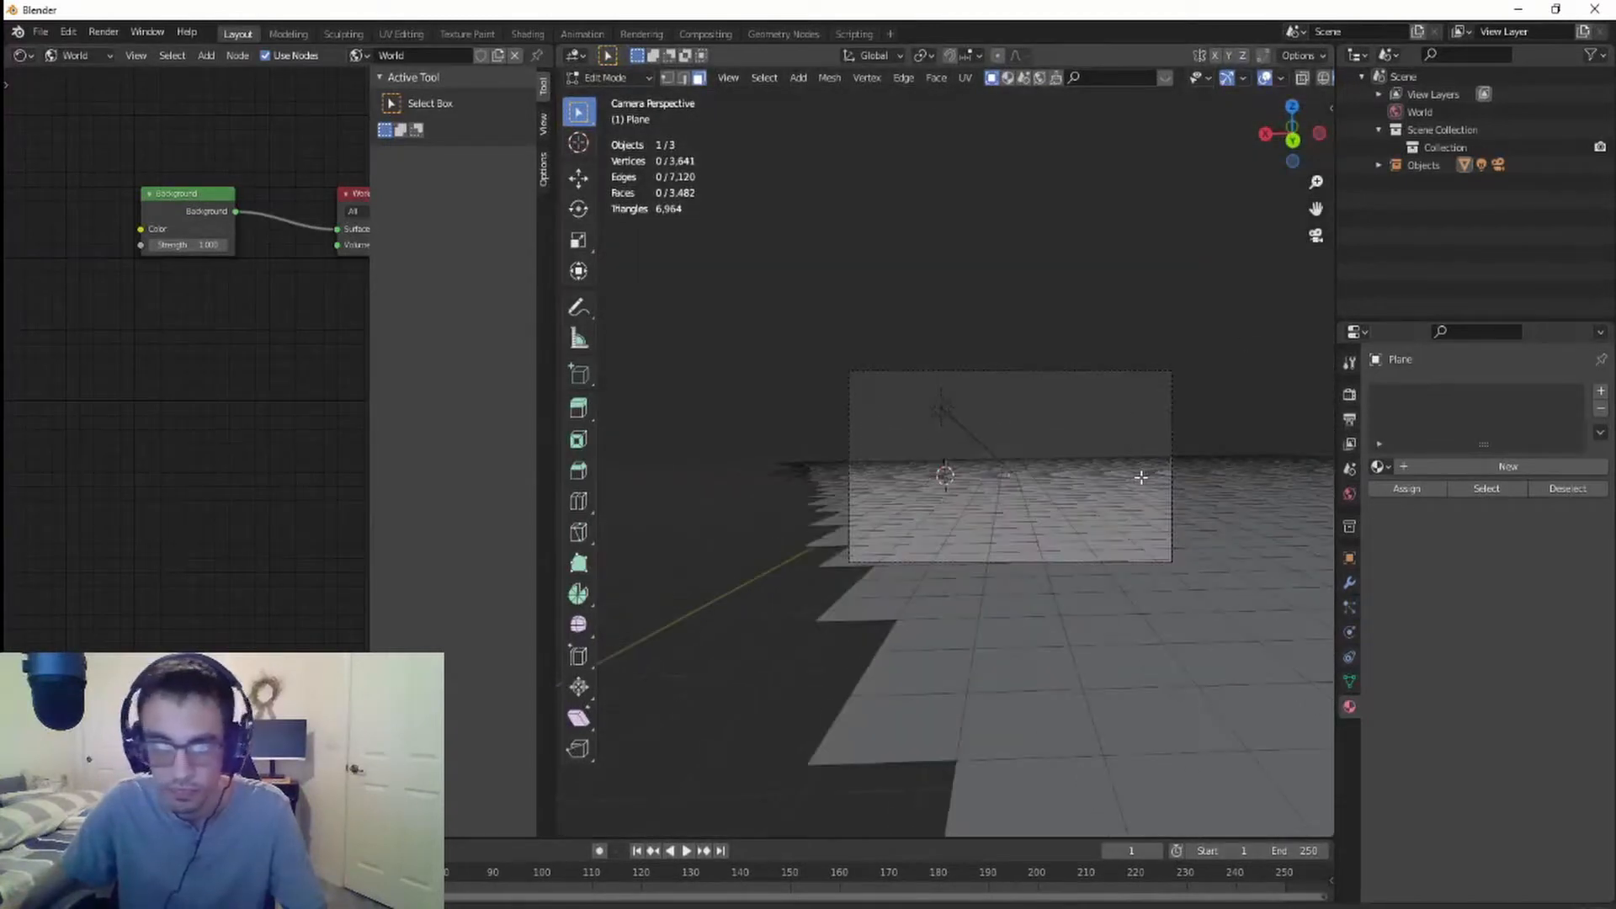
scroll(1140, 471, down, 3)
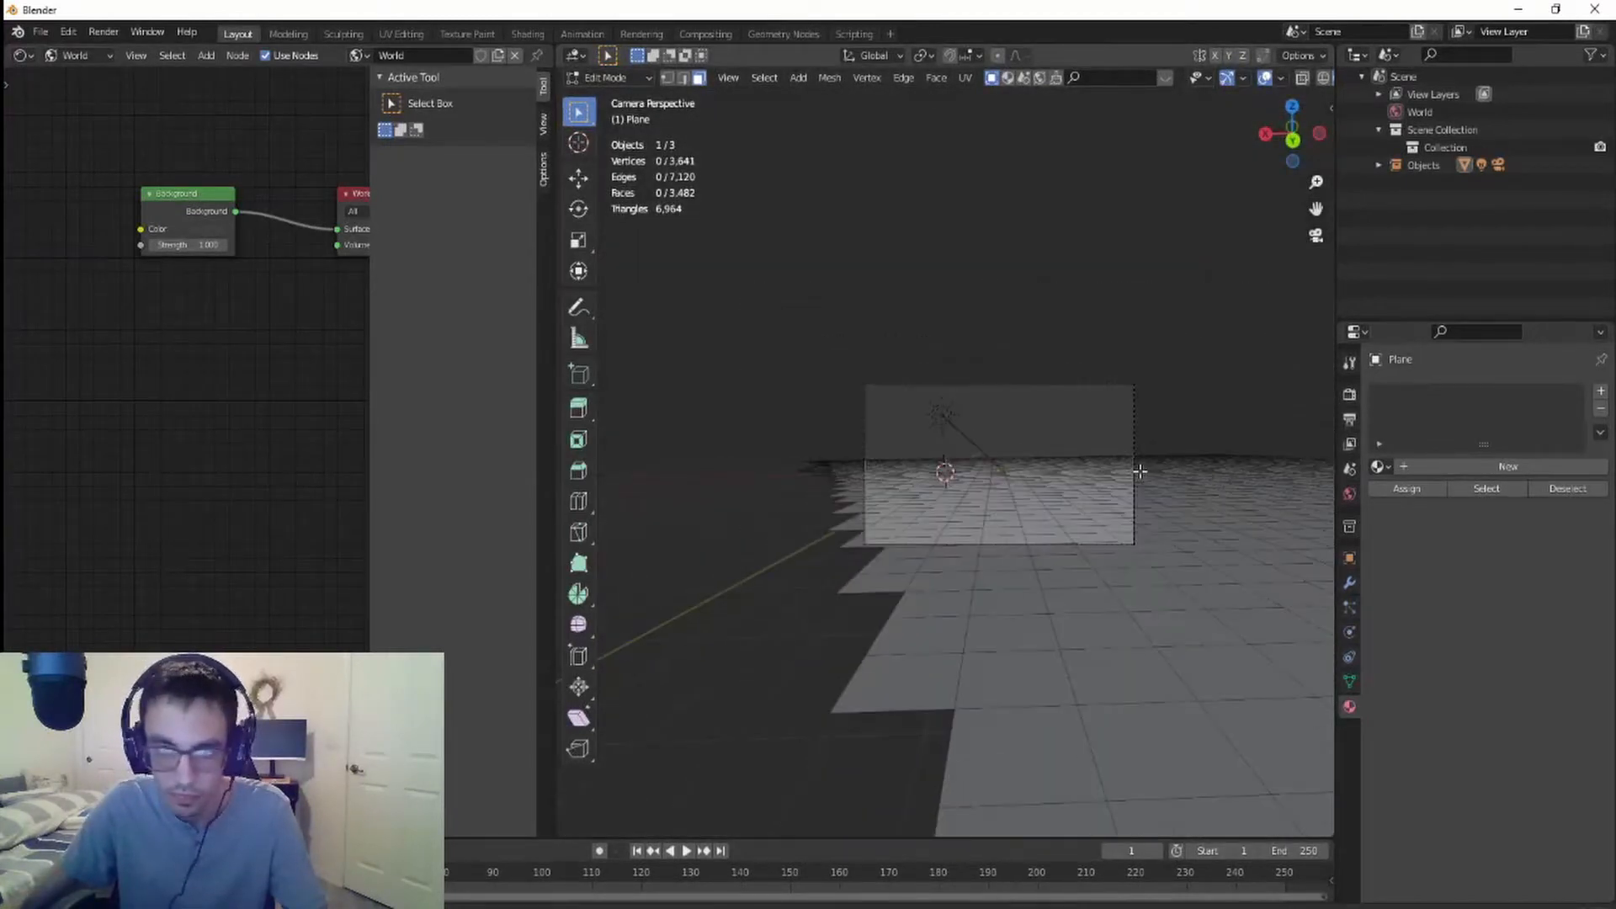
scroll(1140, 472, down, 1)
shift+middle_drag(1179, 473, 1023, 482)
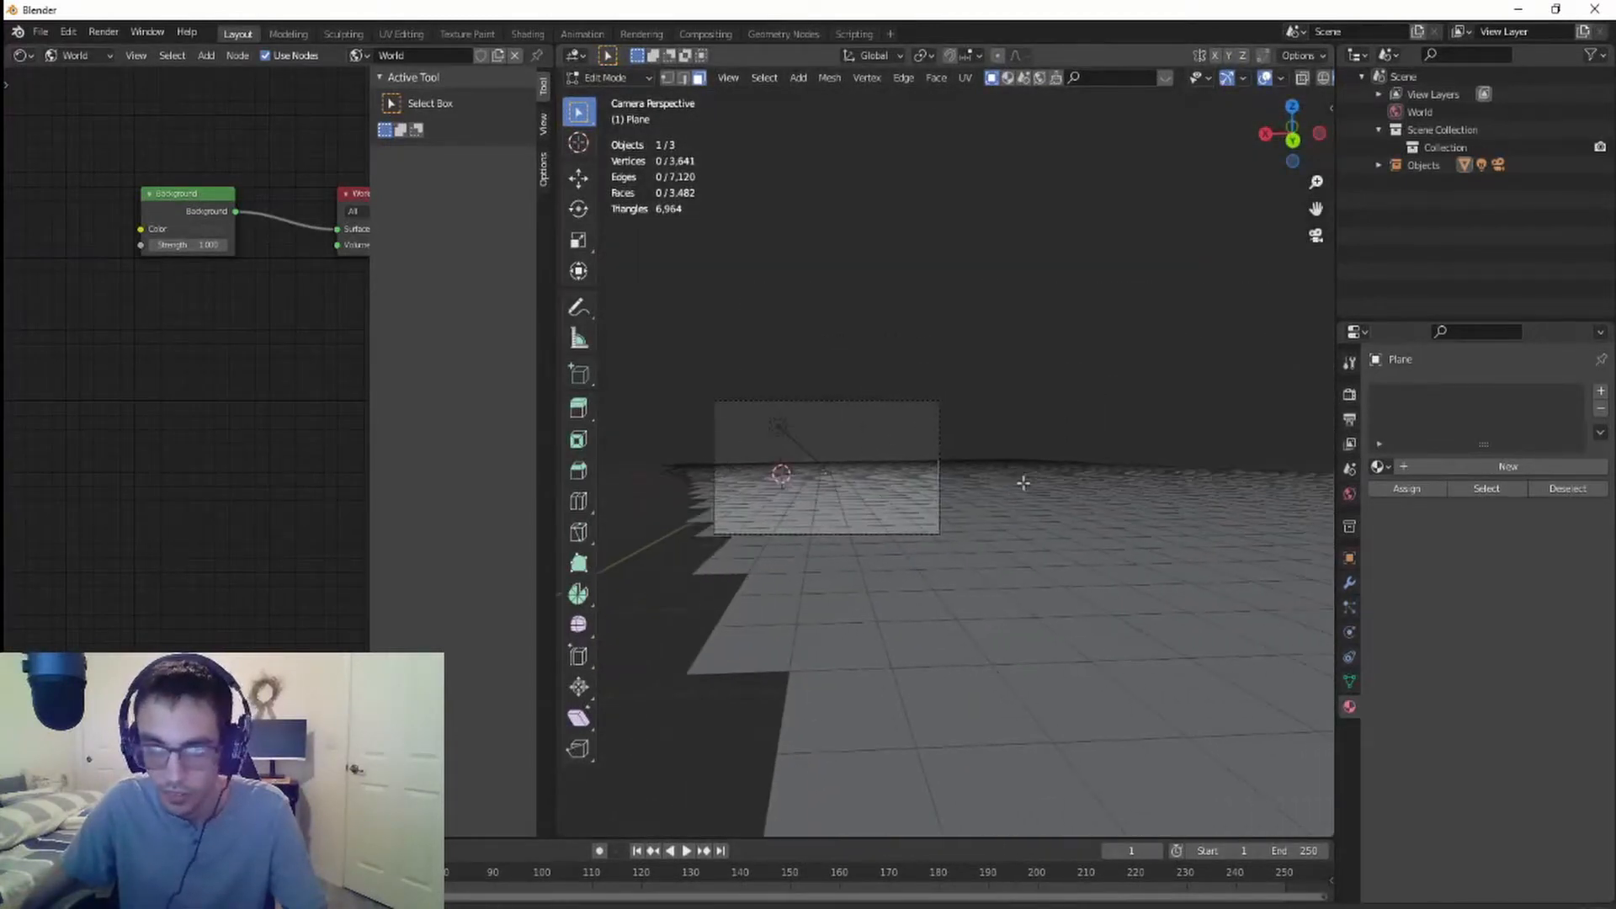
drag(981, 372, 1526, 887)
click(1526, 887)
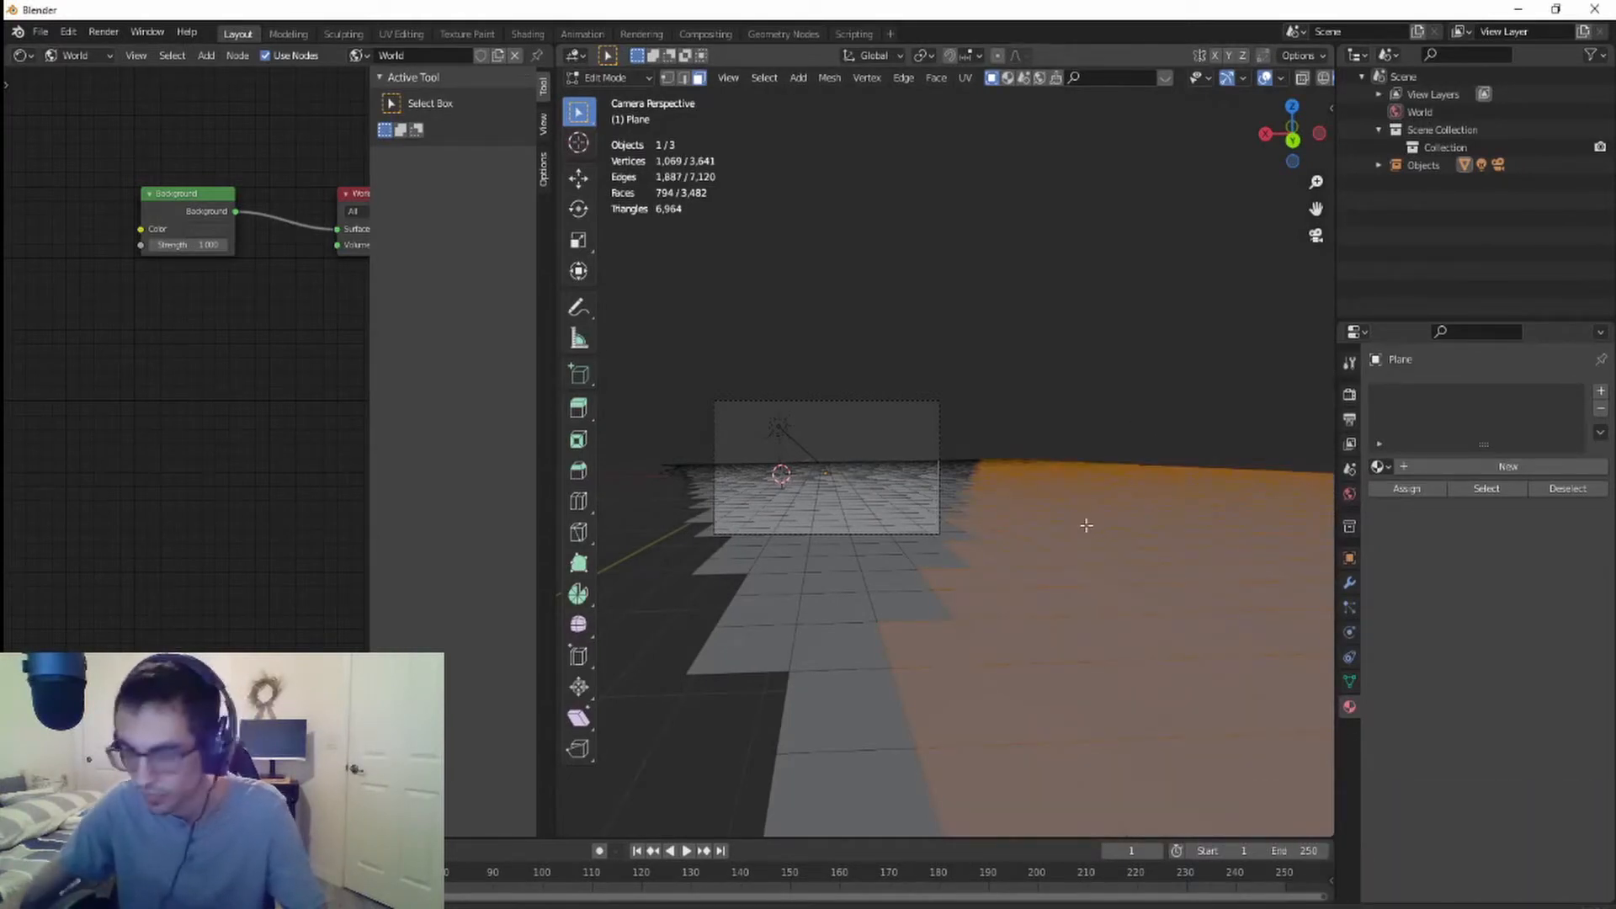
key(x)
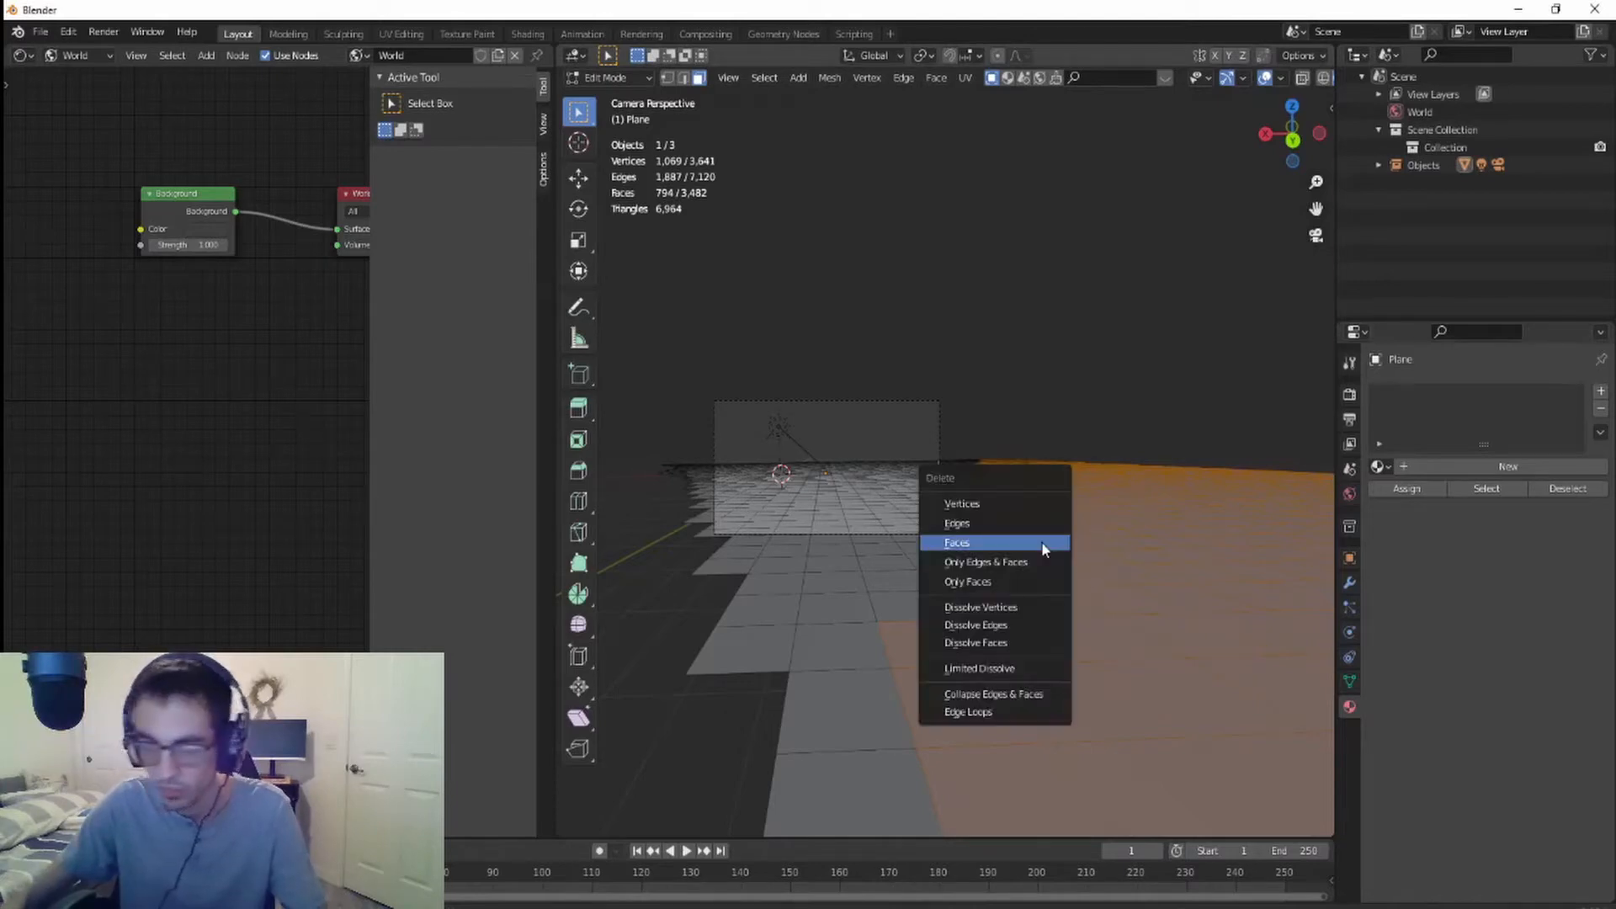
click(1042, 542)
- Delete the near edge strip and lower part of the triangular leftover section on the camera's right side
middle_drag(1049, 594, 1147, 670)
scroll(1083, 606, down, 6)
drag(976, 567, 1287, 609)
key(x)
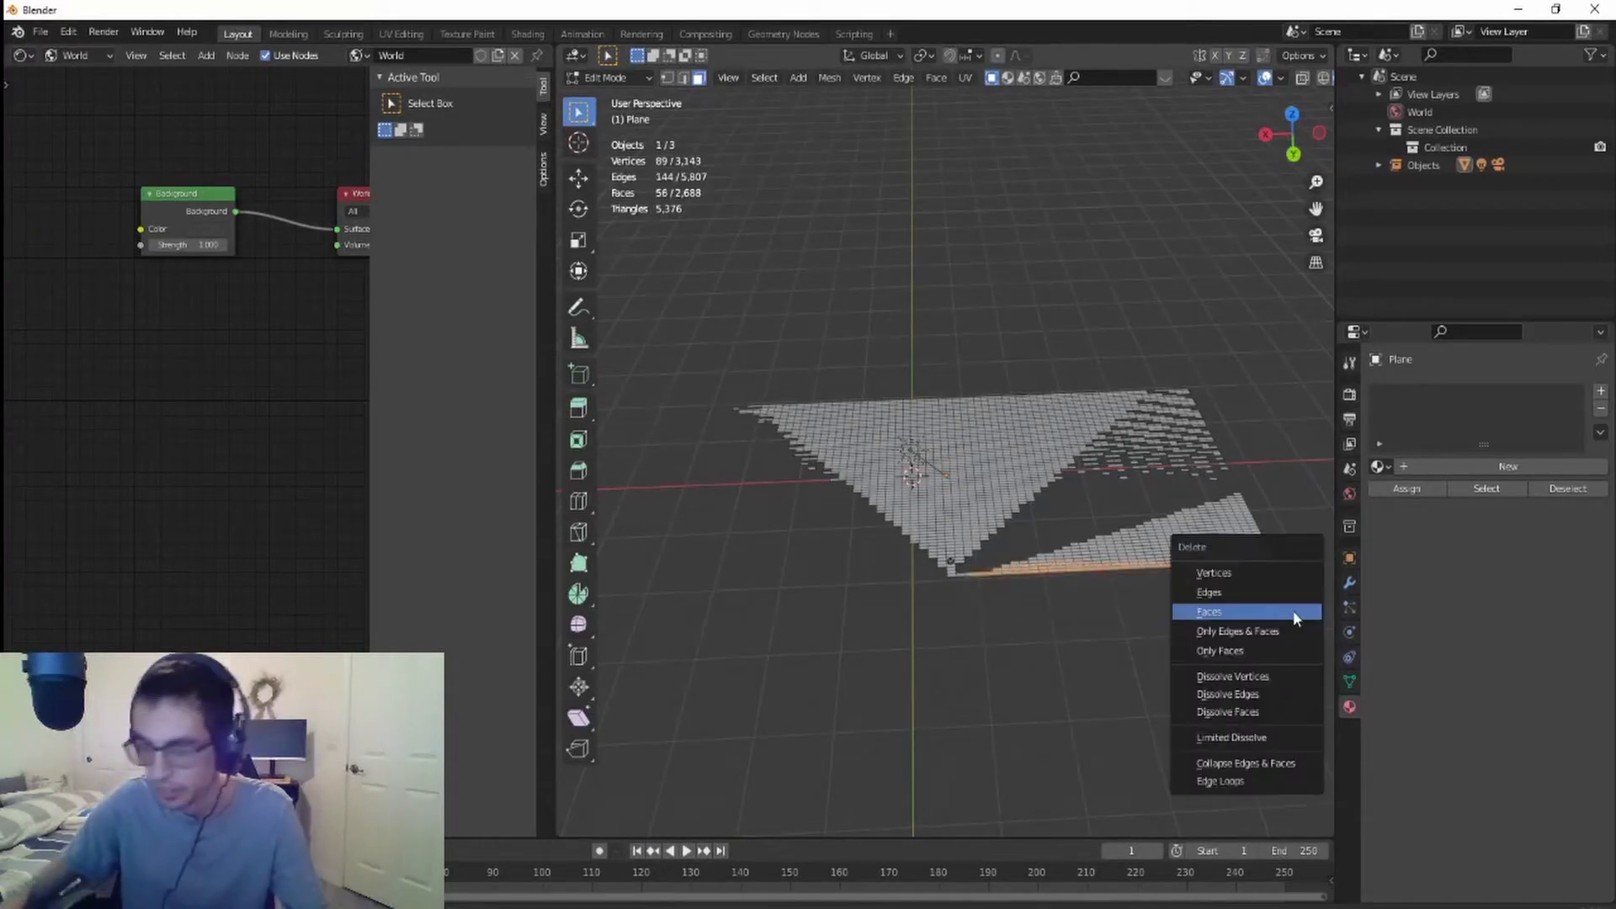
click(1288, 612)
drag(1026, 536, 1304, 616)
key(x)
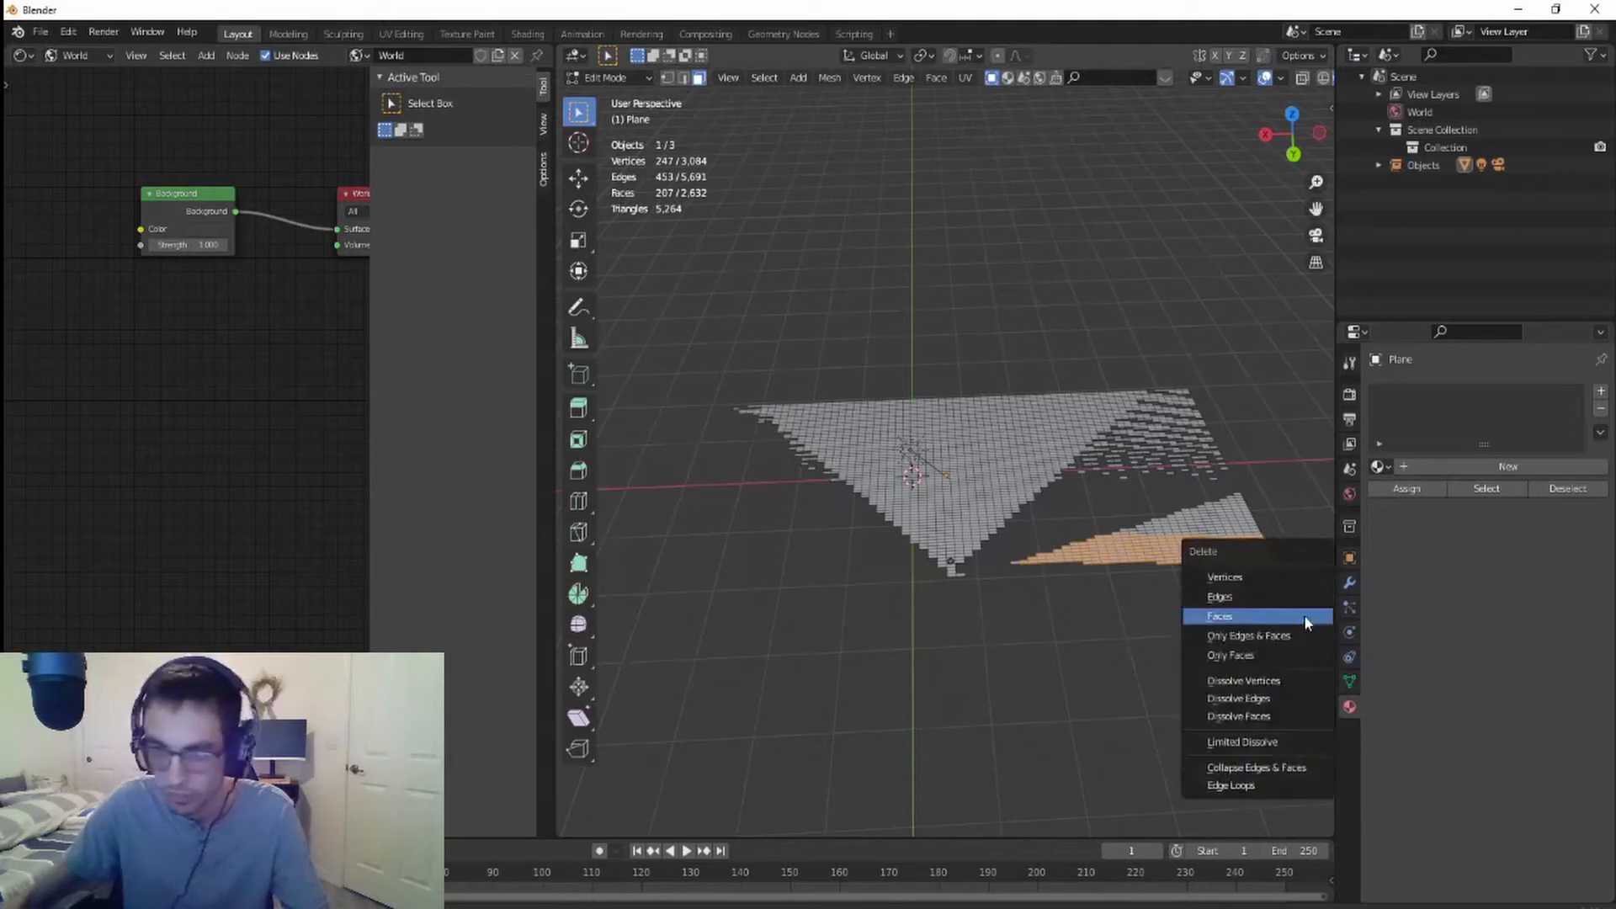
click(1305, 614)
- Delete the single stray face near the camera and the remaining detached triangle on the right side
drag(1007, 557, 1042, 578)
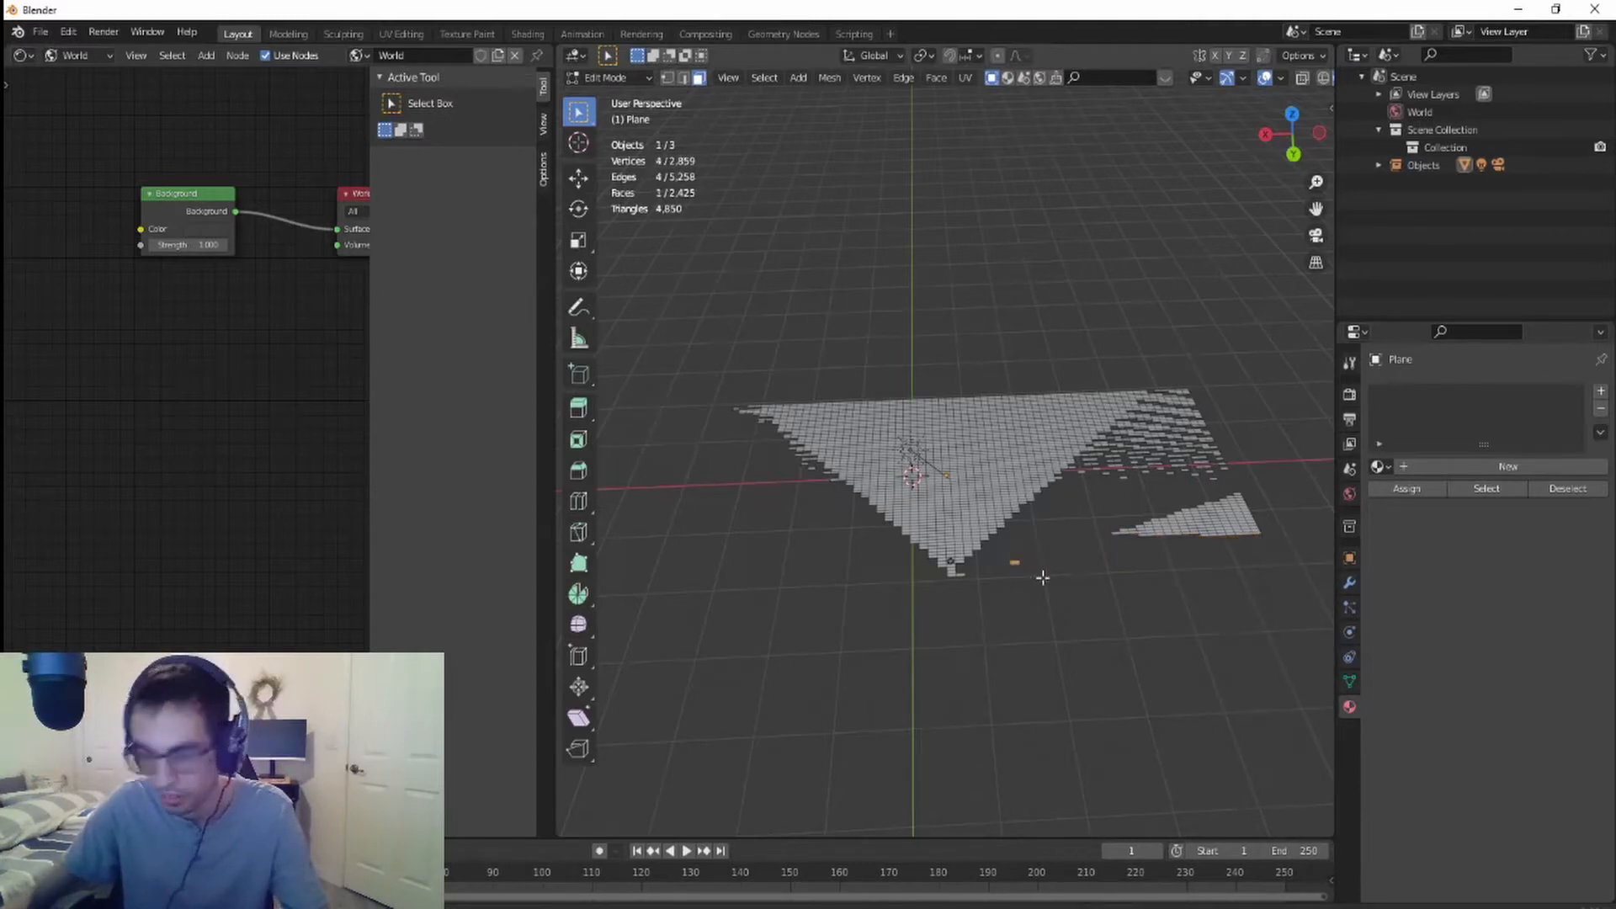
key(x)
click(1044, 579)
drag(1093, 485, 1288, 589)
key(x)
click(1287, 586)
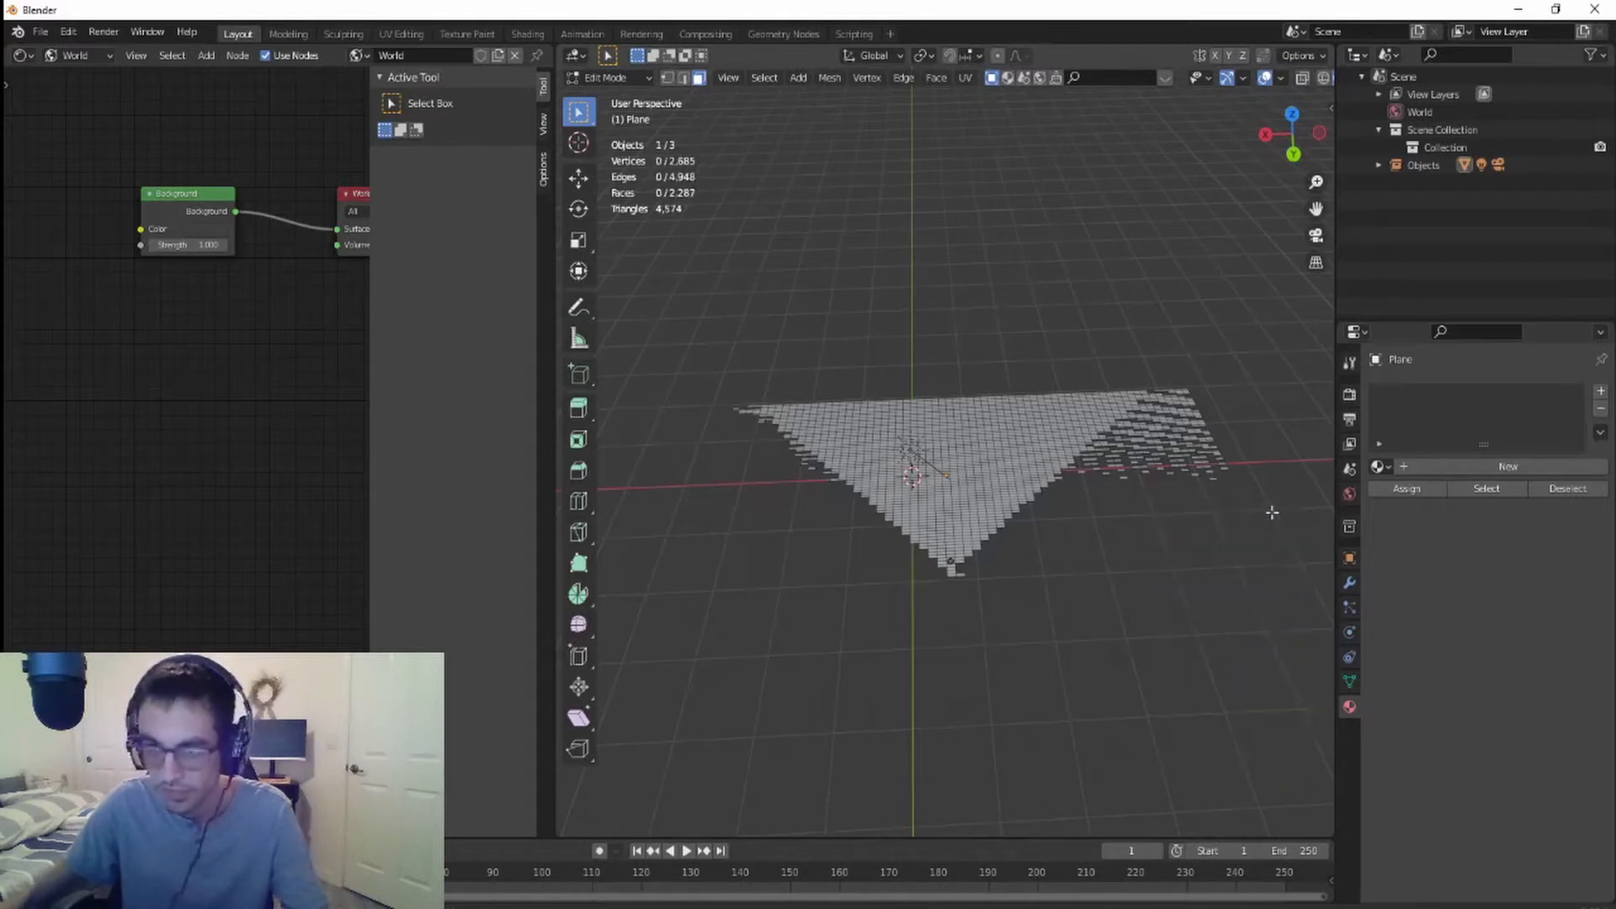
- Delete the outer end of the jagged leftover section on the ground plane's far side, then the block of faces beside it
drag(1271, 512, 1161, 363)
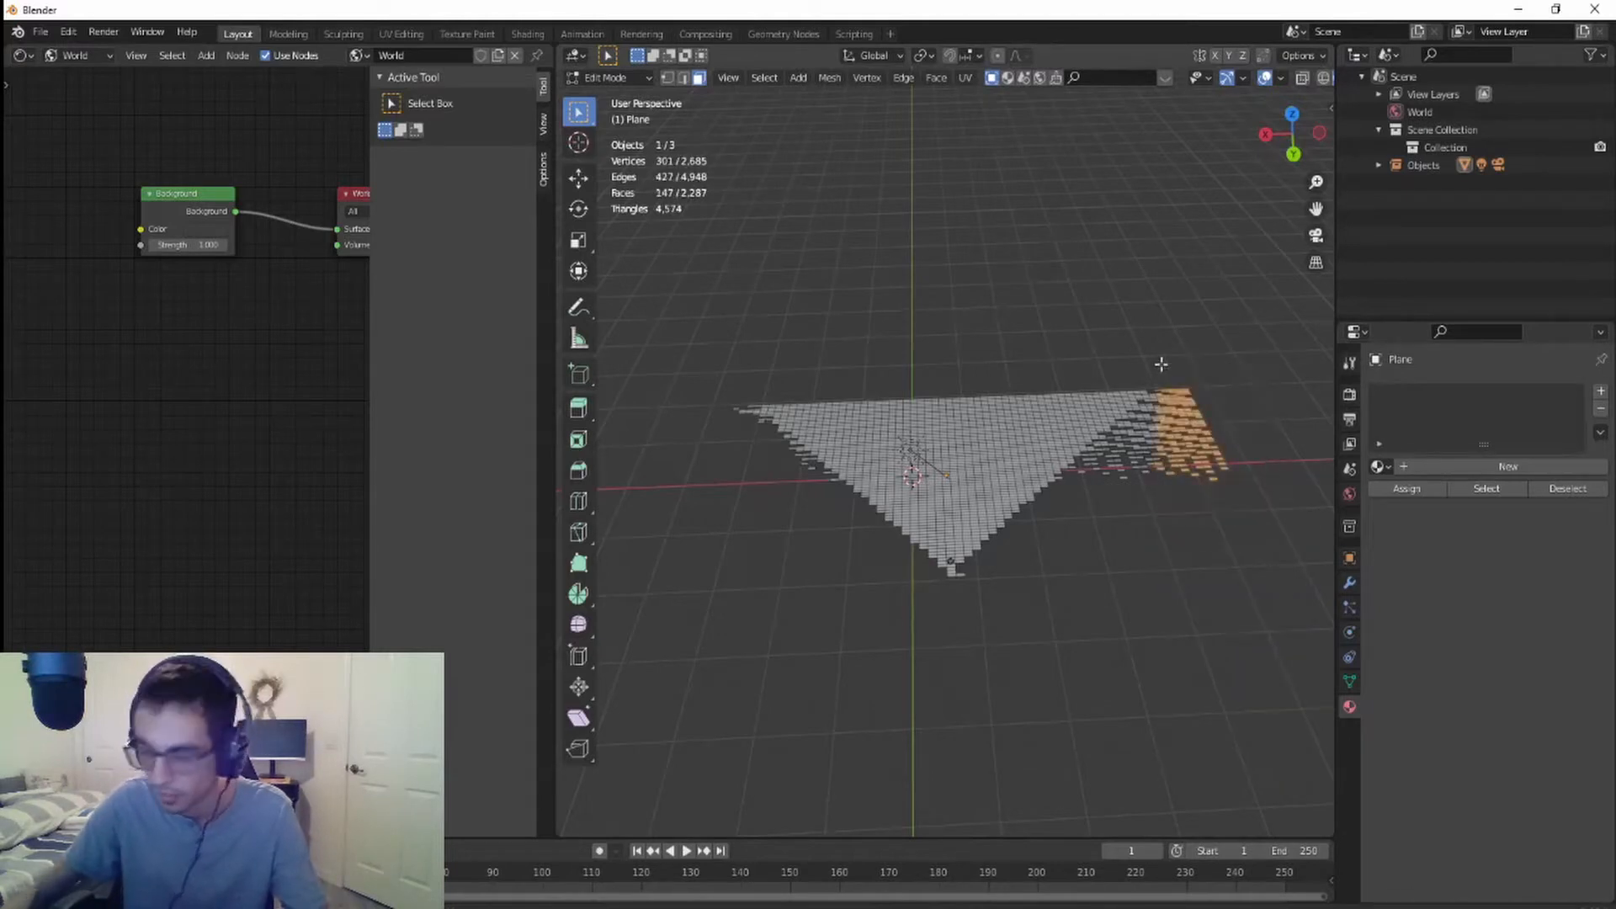
key(x)
click(1164, 364)
drag(1187, 507, 1134, 408)
key(x)
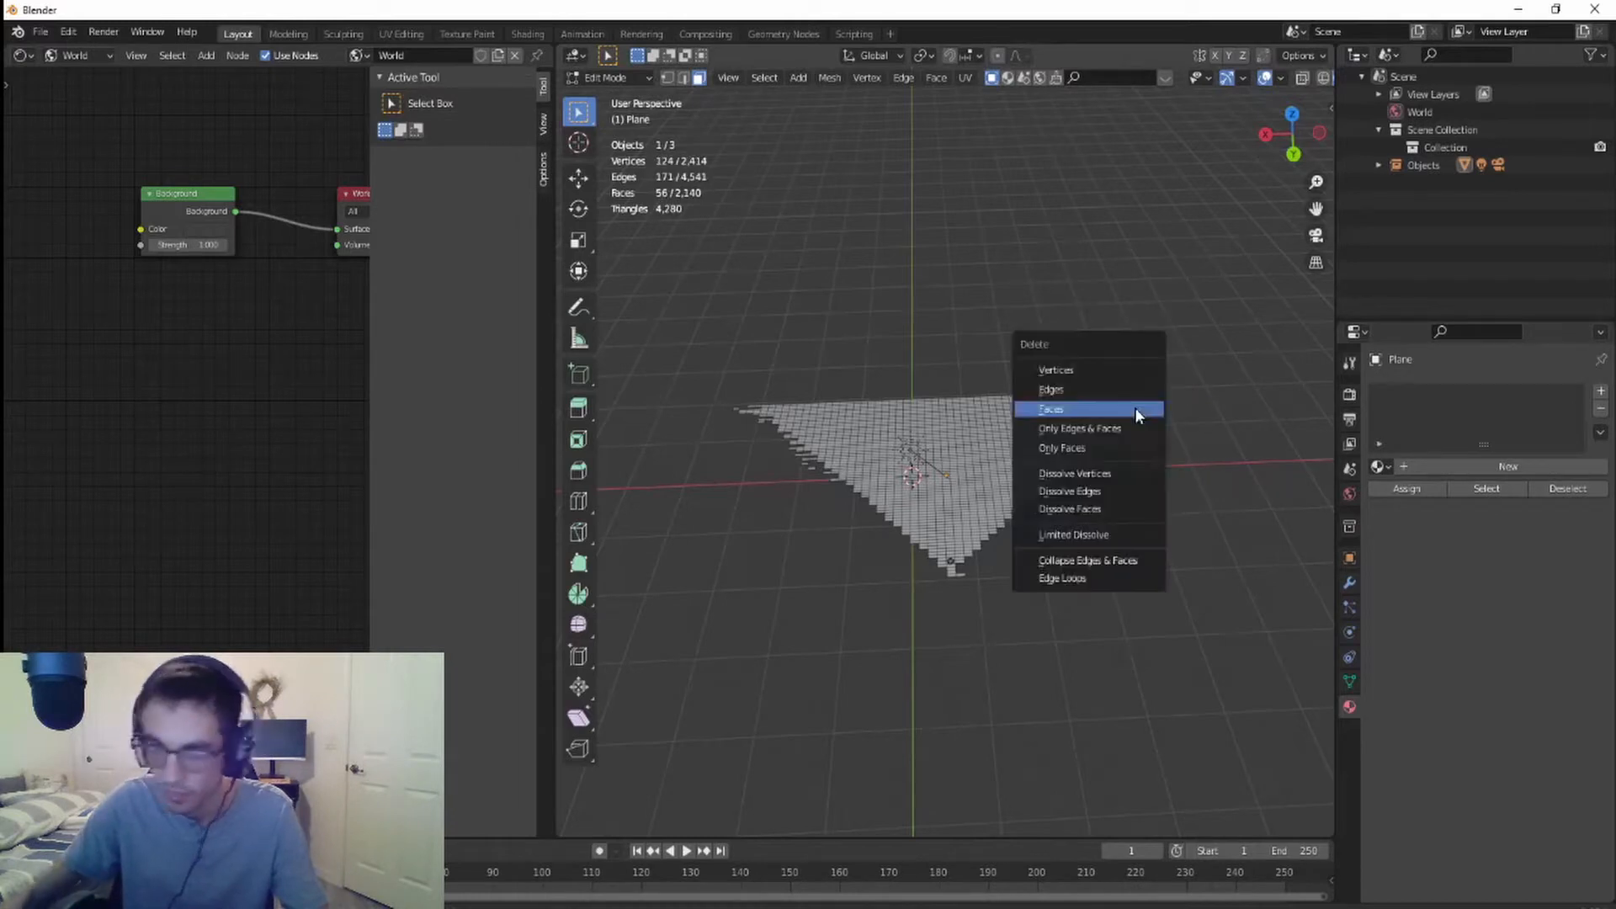
click(1134, 407)
- Delete the remaining small strip of leftover faces and the stray faces at the plane's far corner
drag(1149, 487, 1105, 434)
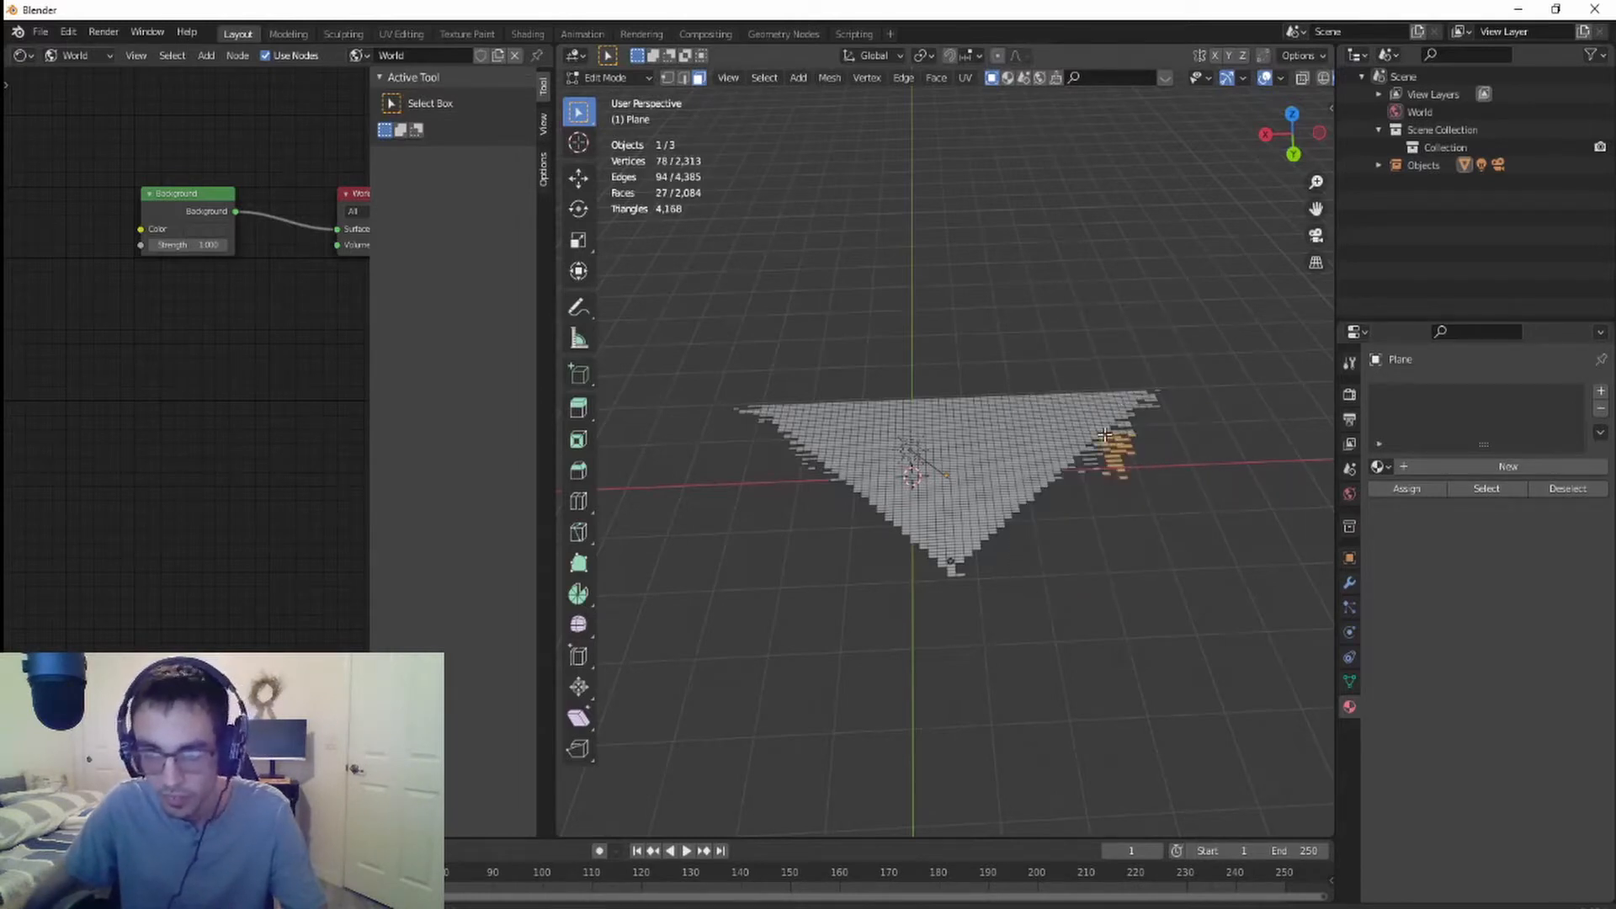
key(x)
click(1104, 433)
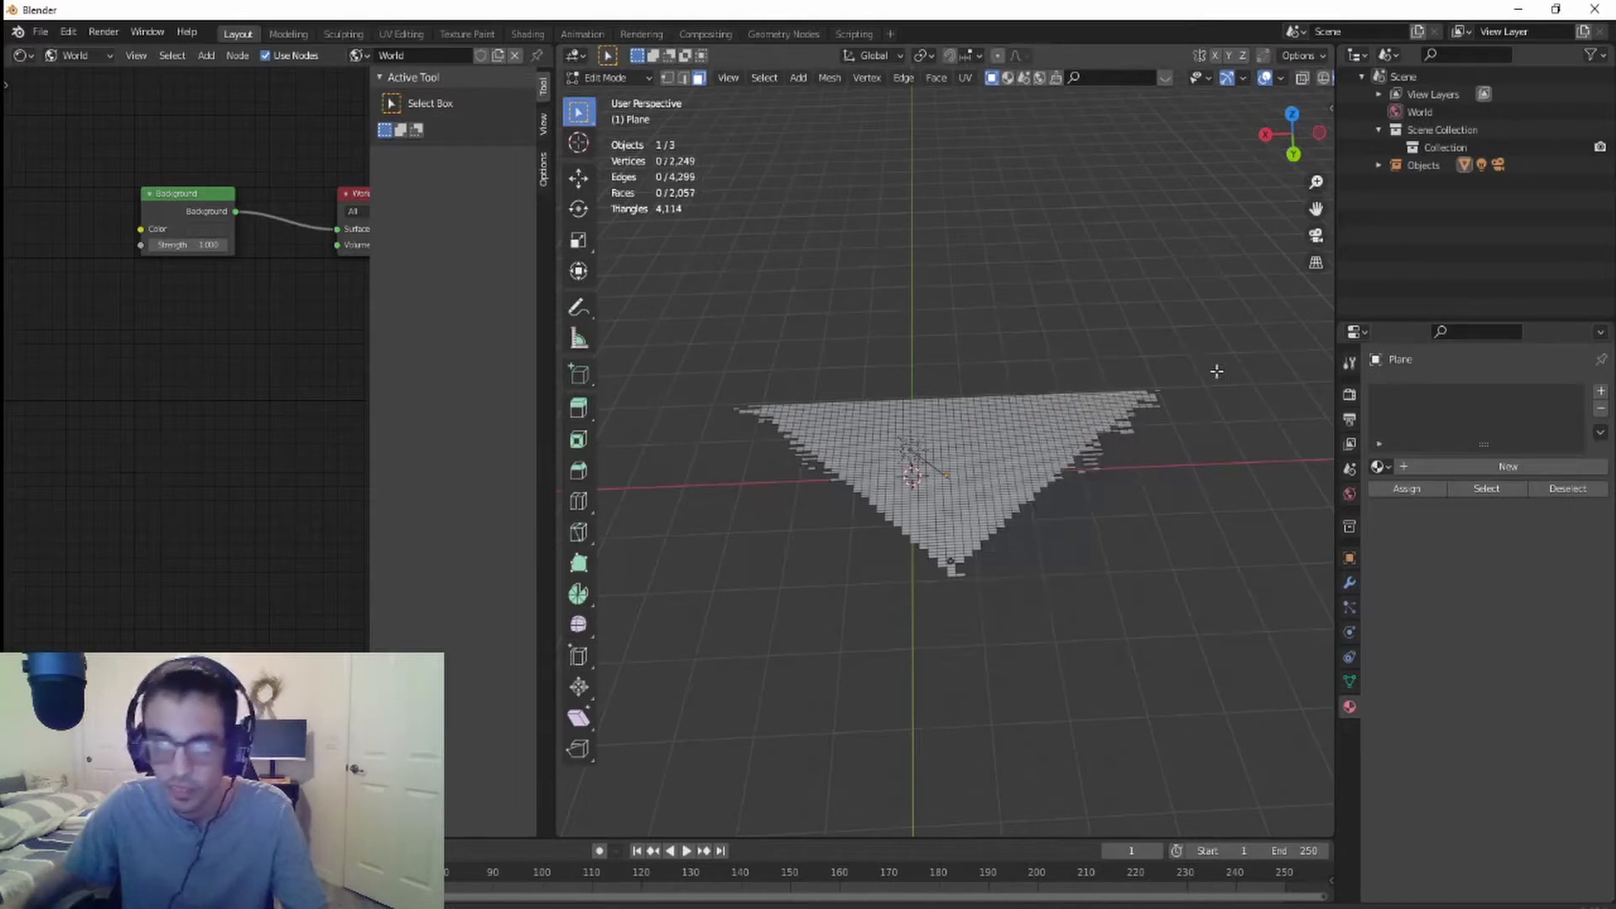
drag(1216, 371, 1149, 467)
key(x)
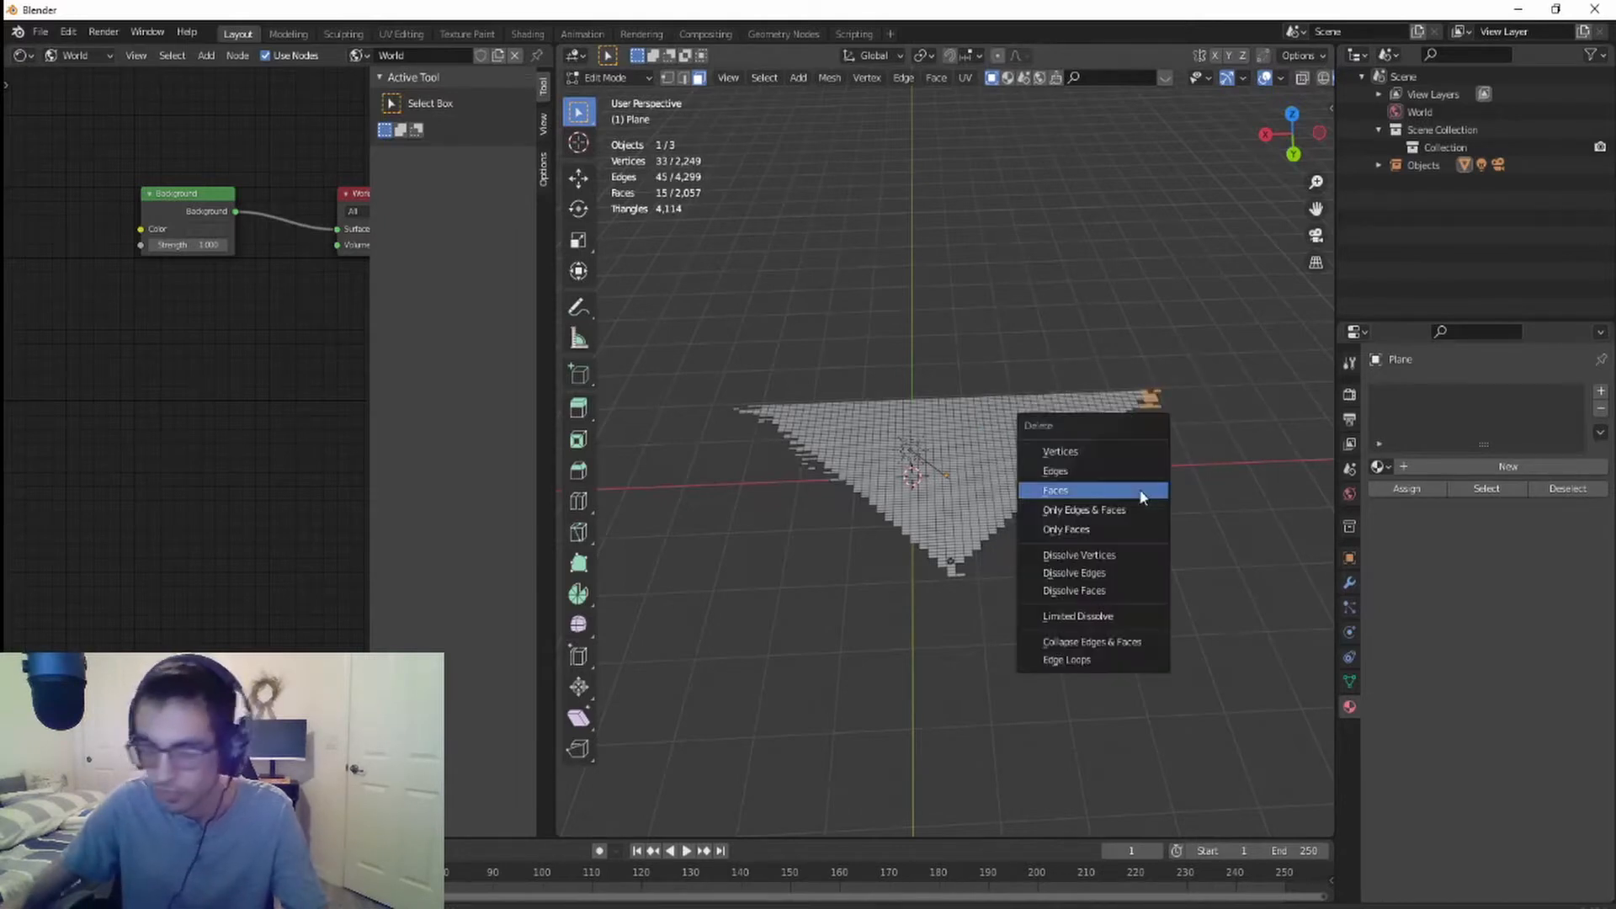
click(1142, 493)
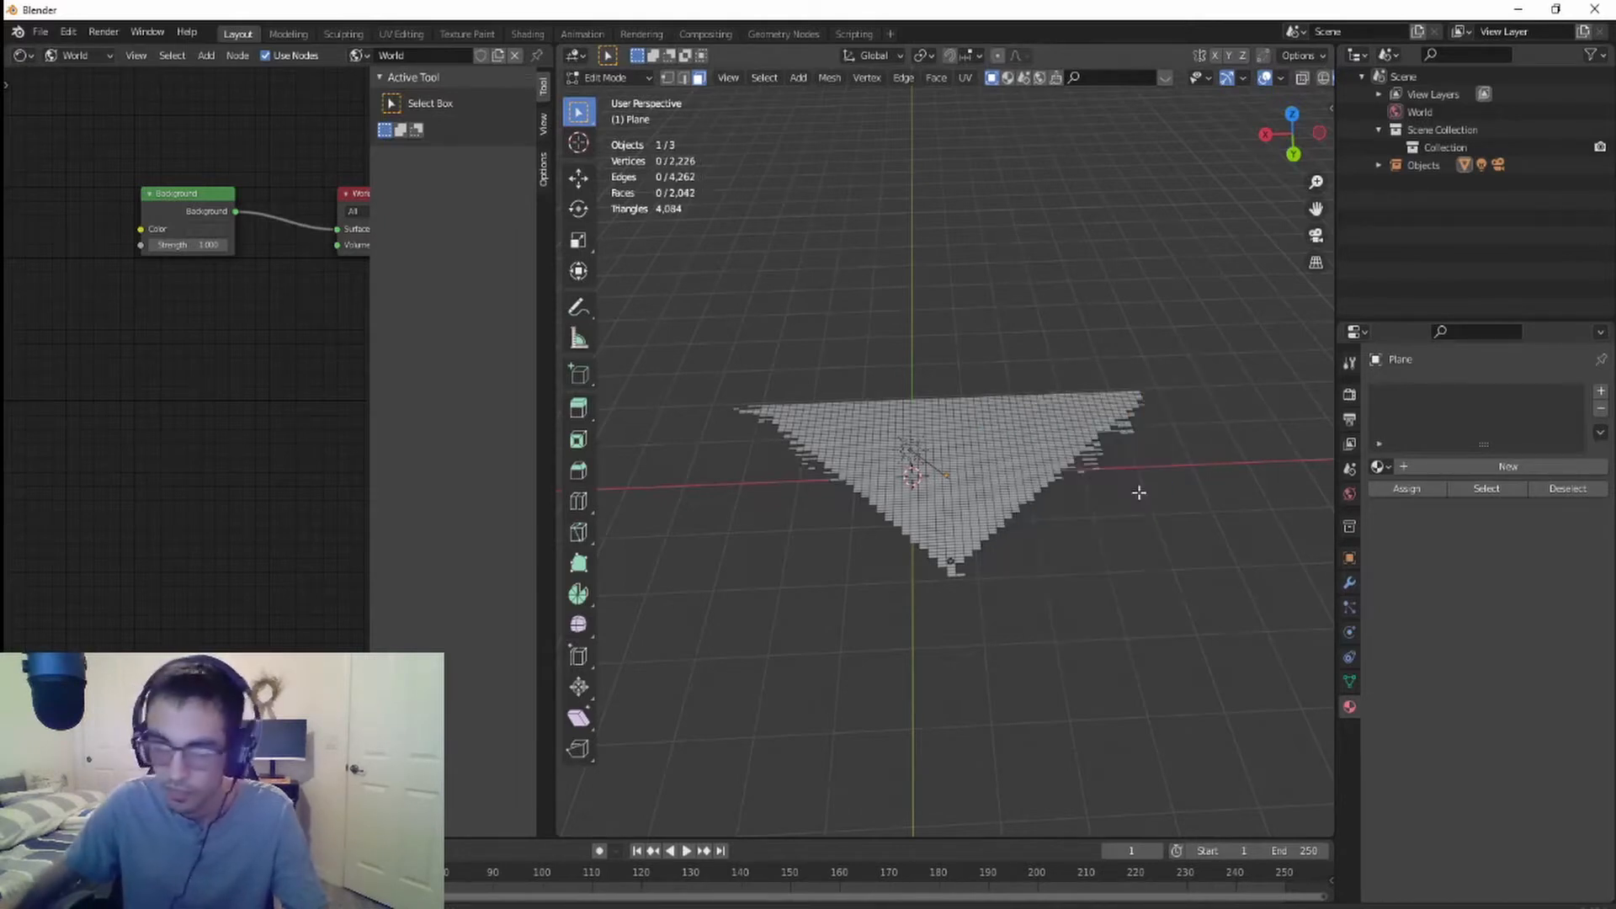
- Check the plane through the camera, return to Object Mode and set the camera's Shift X to 0.010
click(1315, 235)
scroll(916, 571, up, 3)
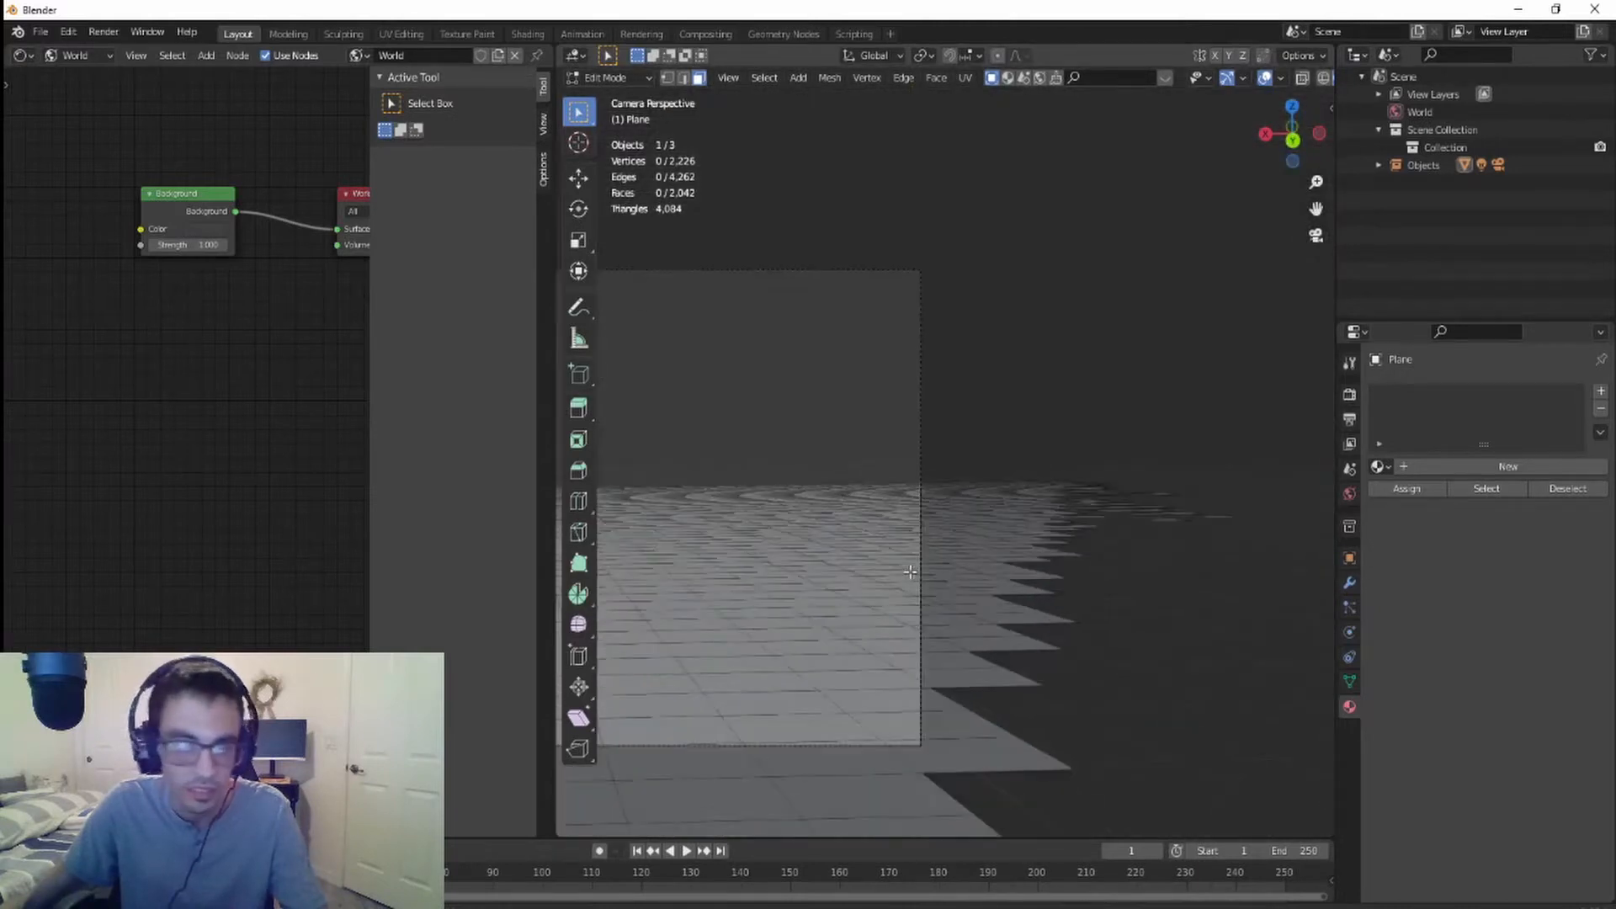
shift+middle_drag(887, 544, 752, 475)
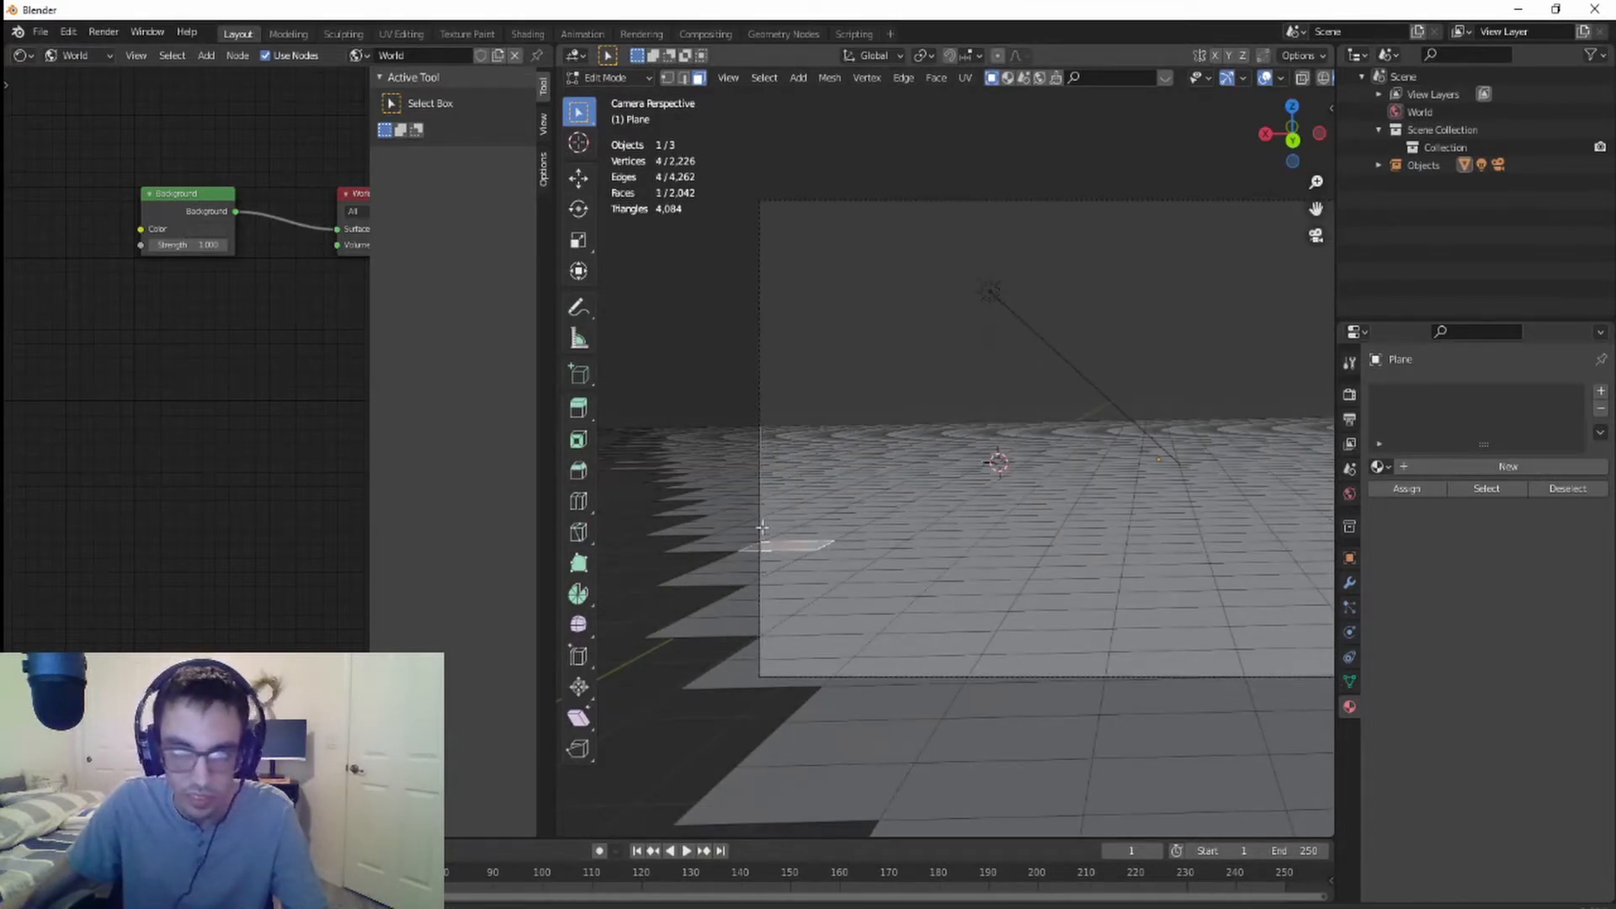
click(608, 78)
click(620, 99)
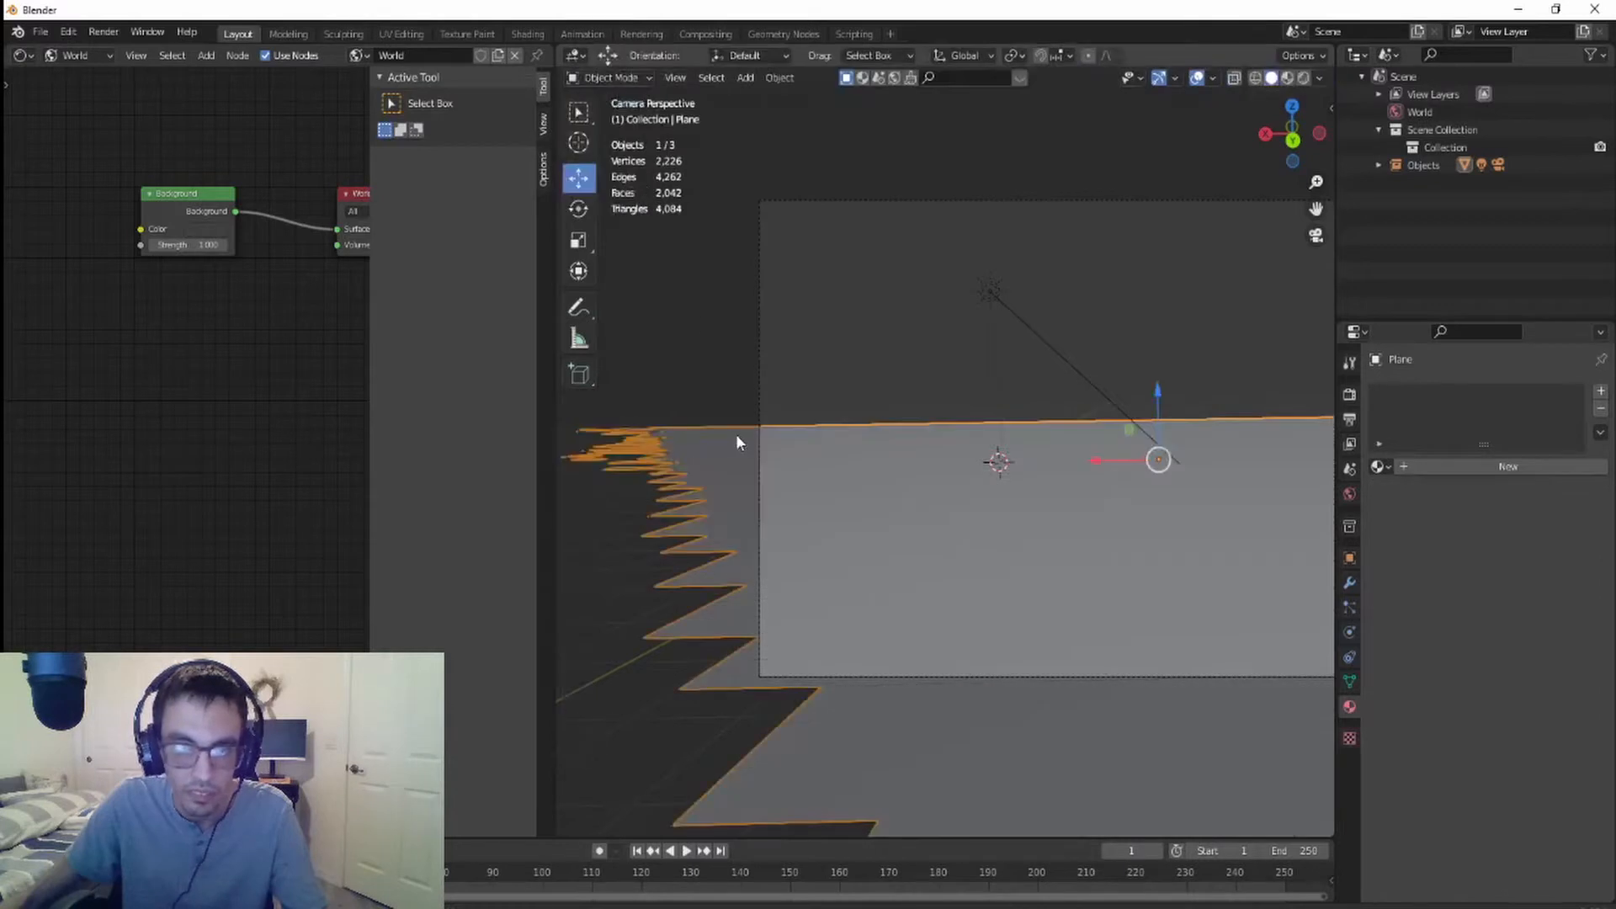
click(757, 402)
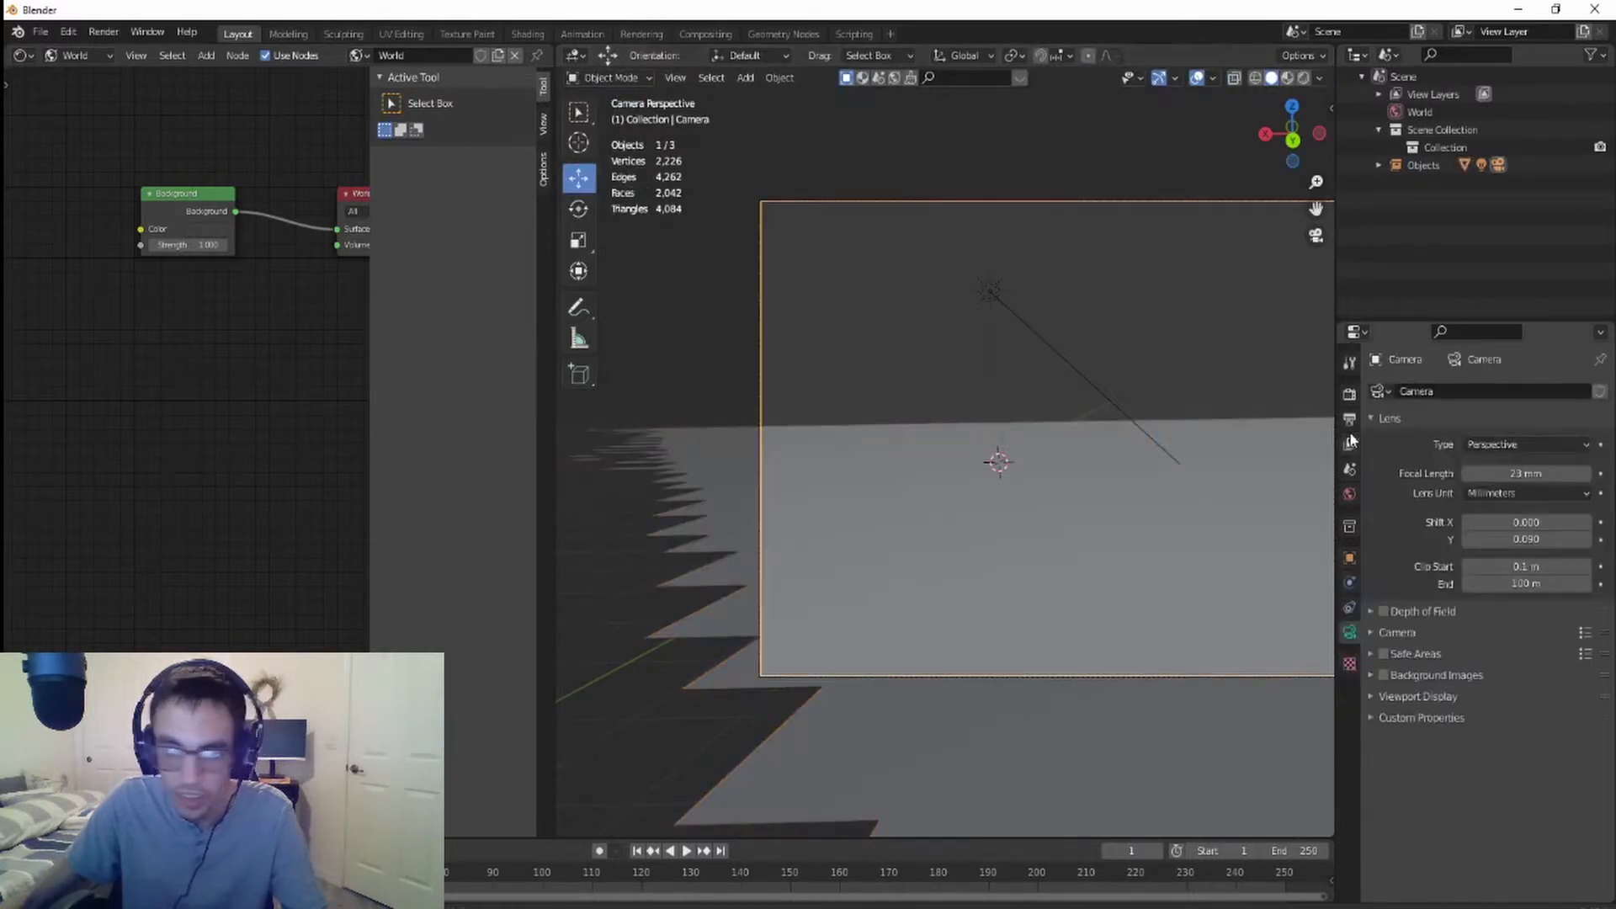
drag(1510, 520, 1517, 521)
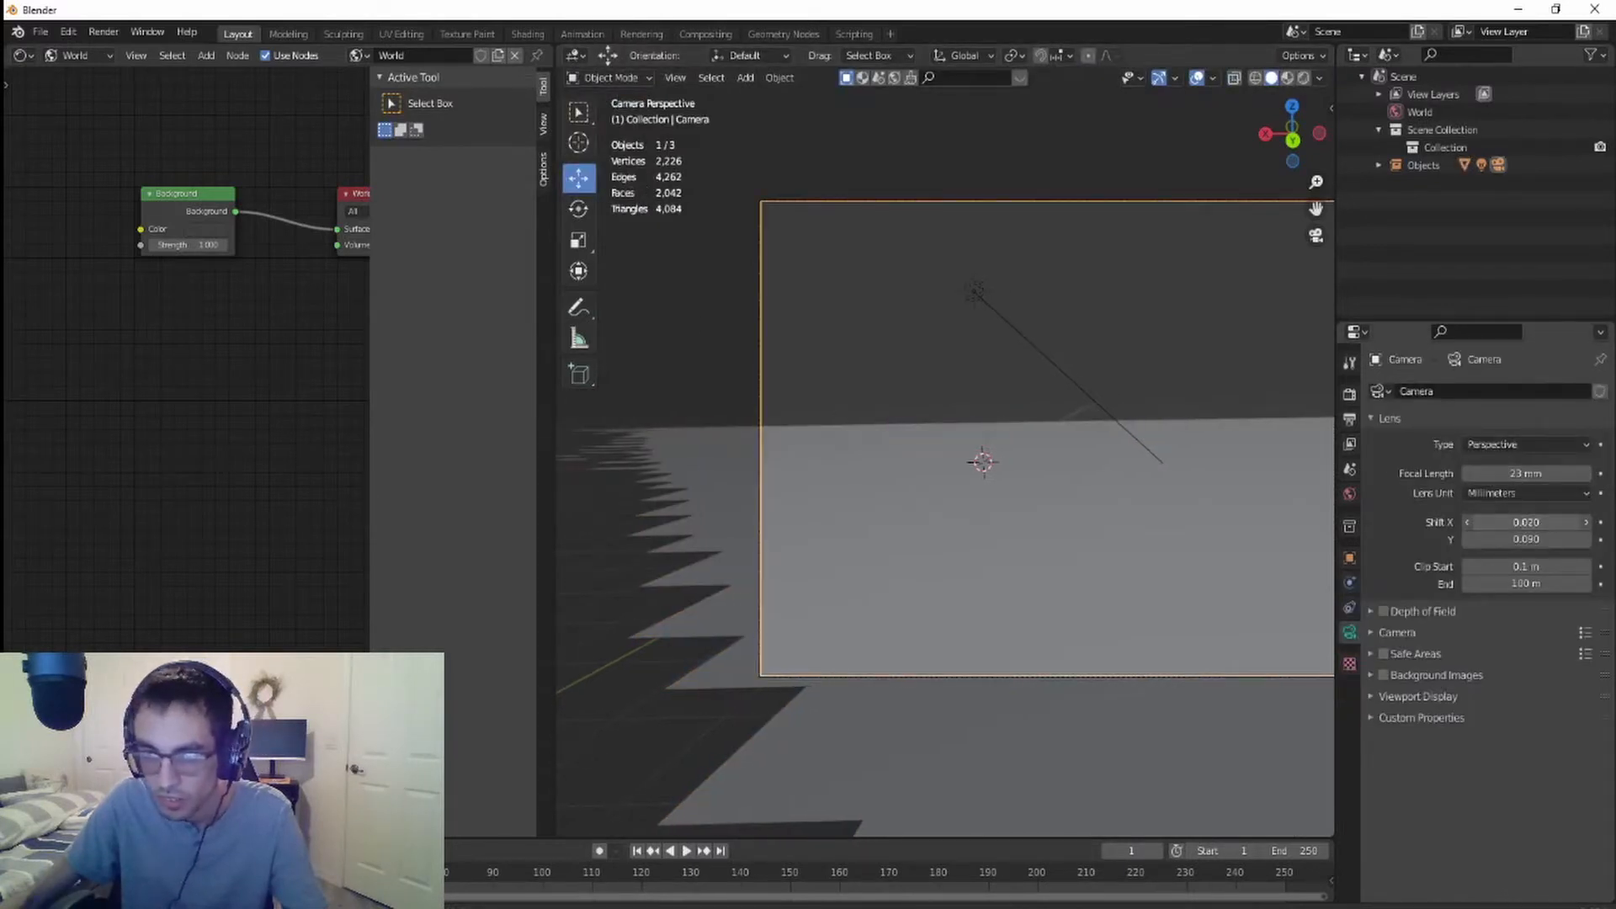
scroll(1184, 660, down, 2)
scroll(1170, 648, down, 1)
scroll(1153, 640, up, 1)
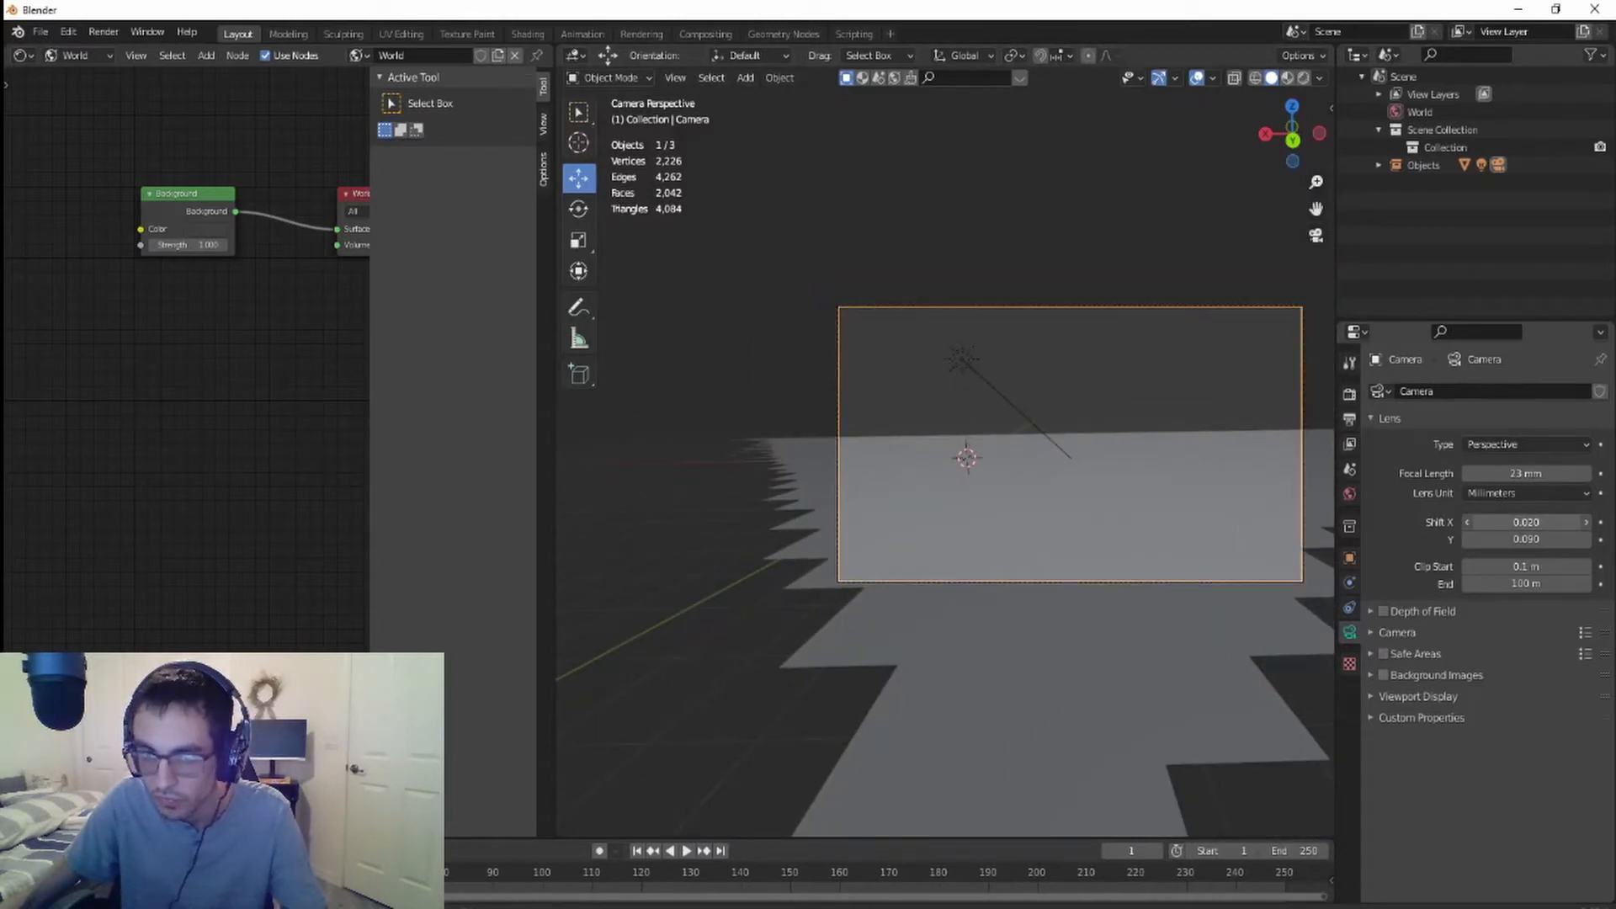
drag(1517, 522, 1514, 522)
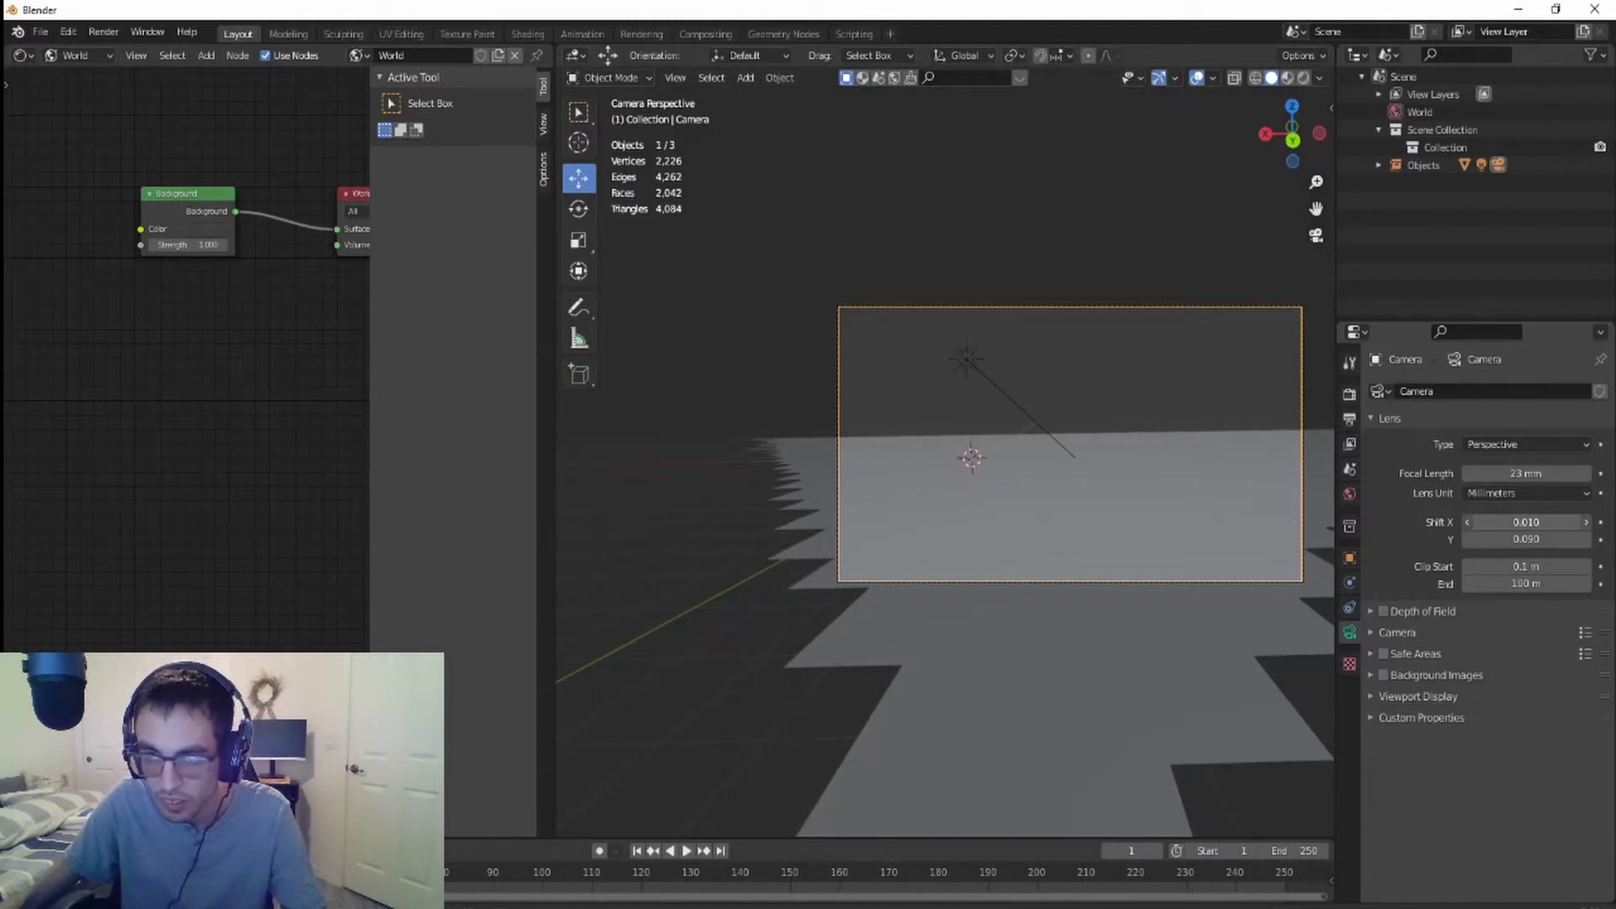
- Check the ground coverage at both sides of the camera frame, then select the plane and enter Edit Mode
scroll(1190, 598, up, 5)
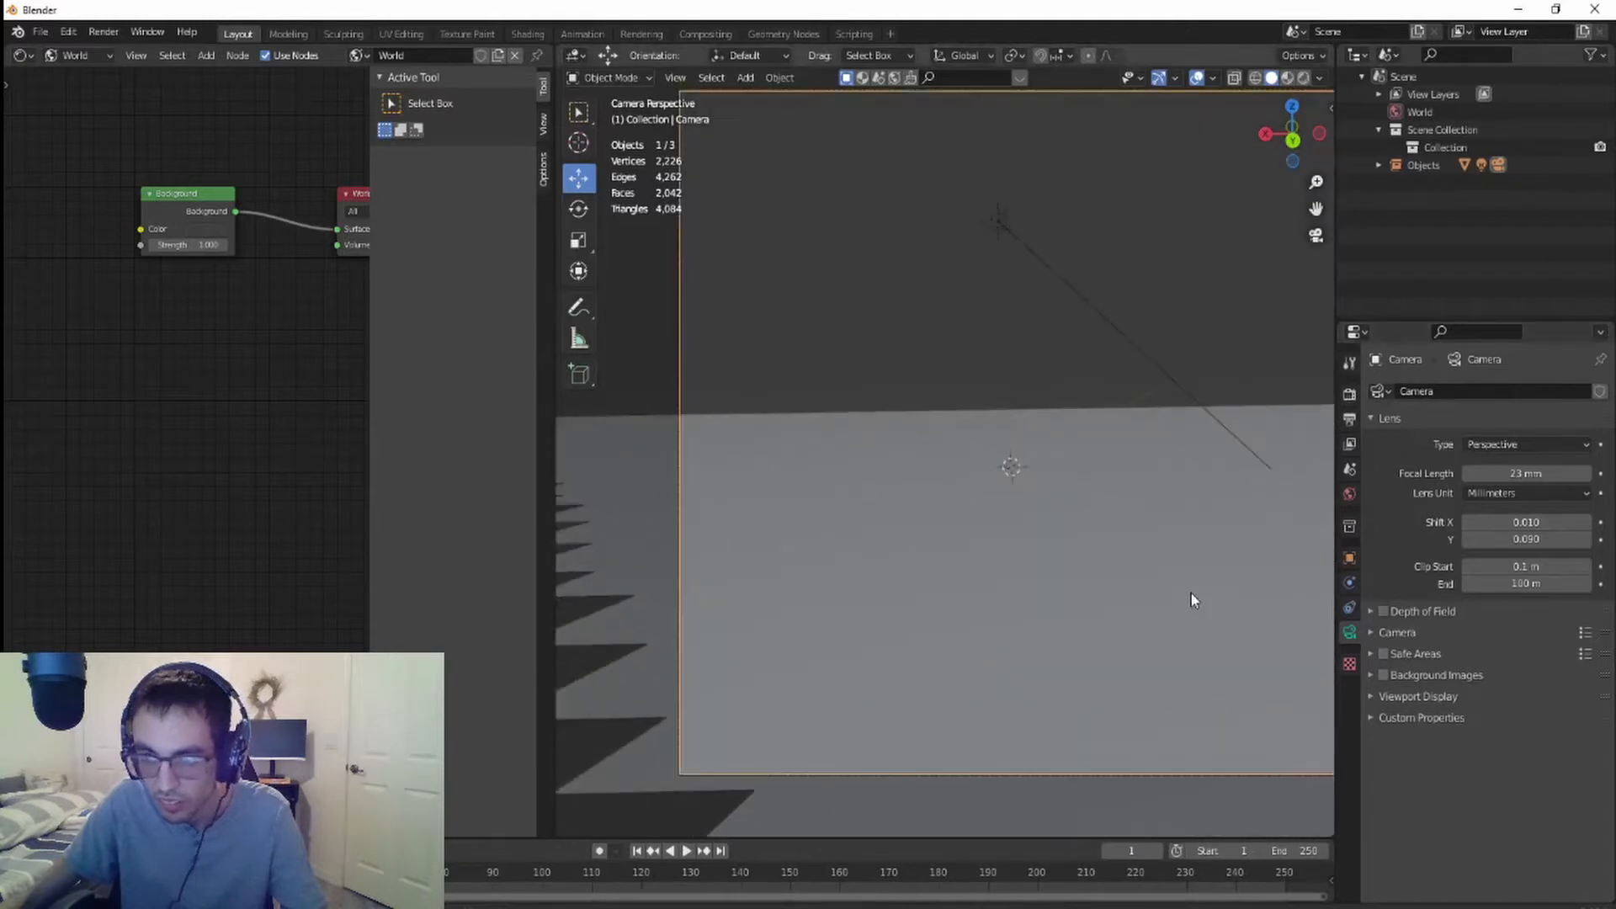
shift+middle_drag(1192, 580, 849, 533)
scroll(850, 532, down, 6)
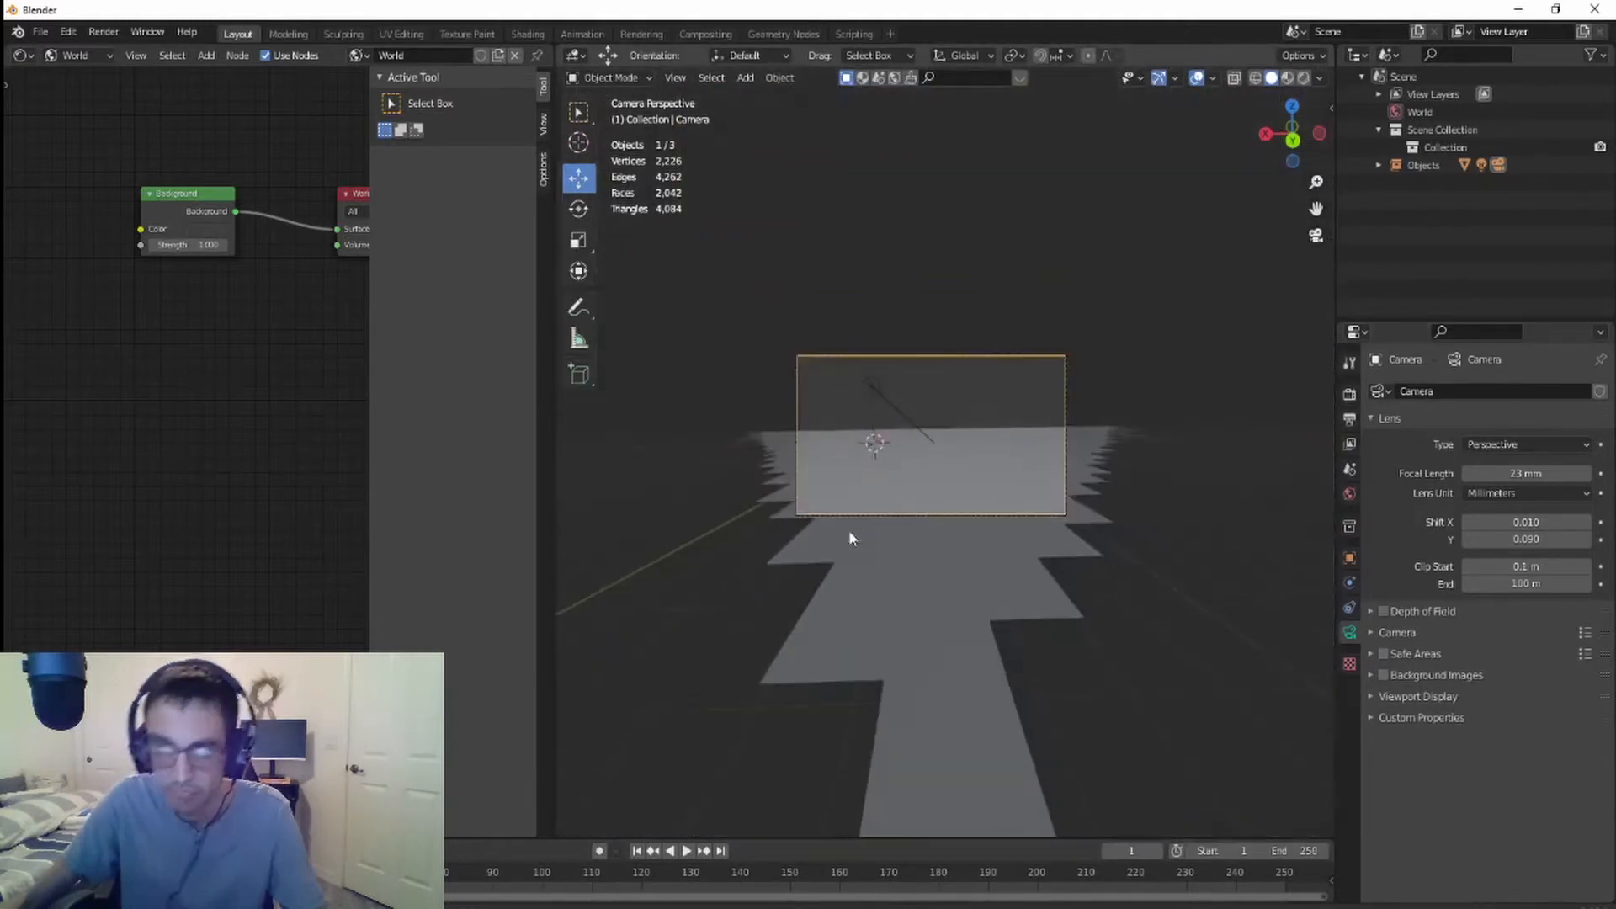
scroll(849, 533, up, 2)
click(971, 671)
key(Tab)
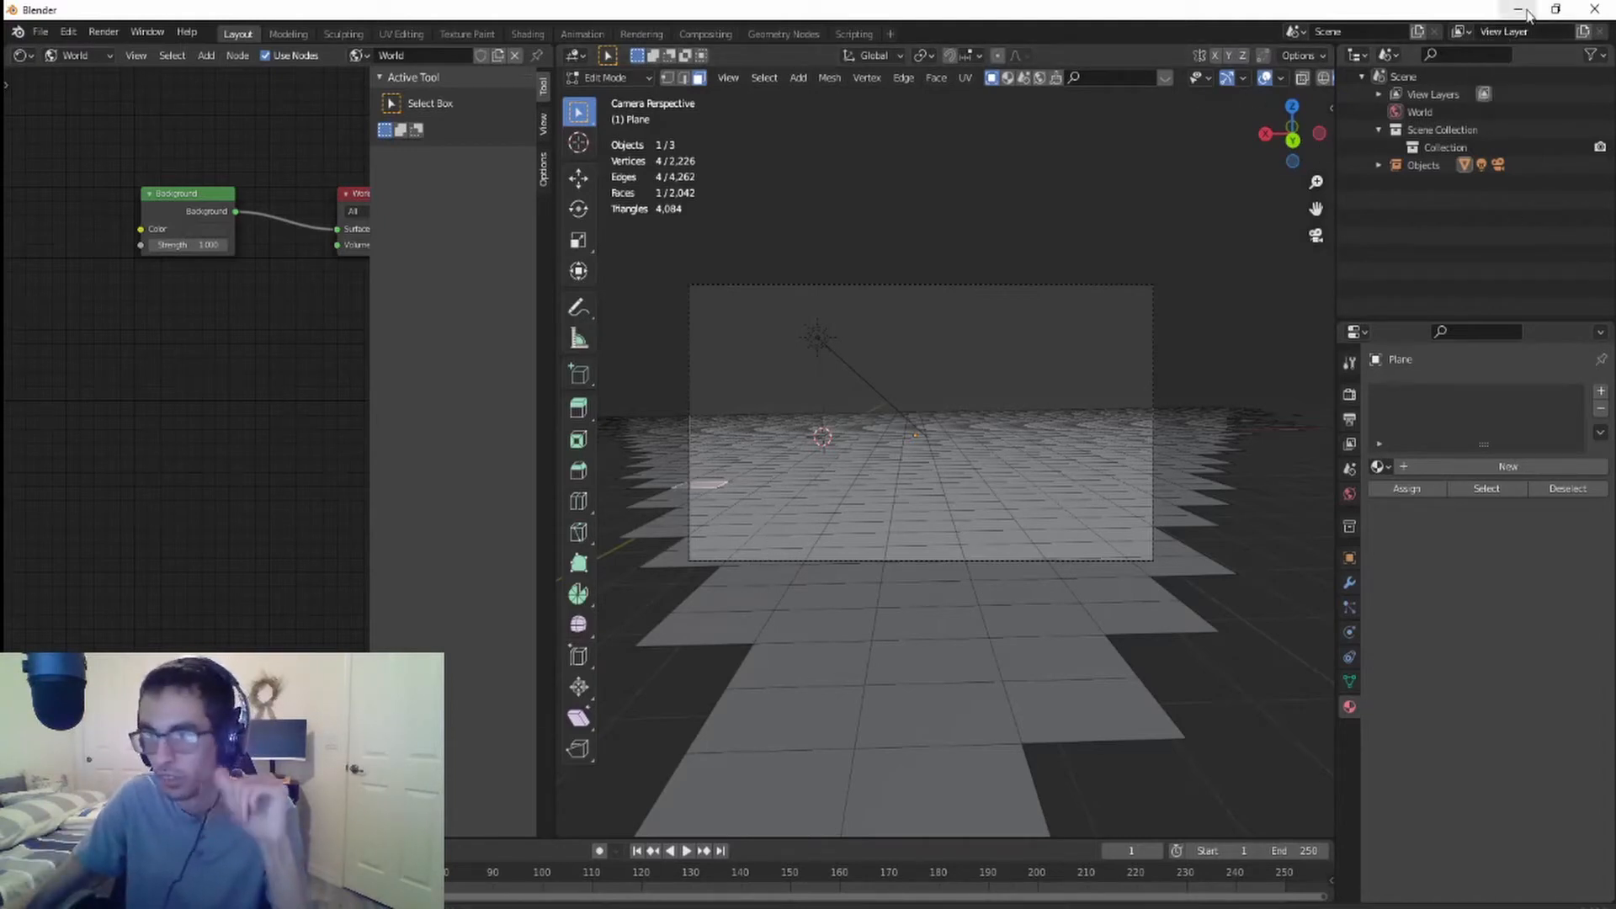
- Open the ubw.png reference image from the desktop, examine its ground shapes, and return to Blender
click(1525, 12)
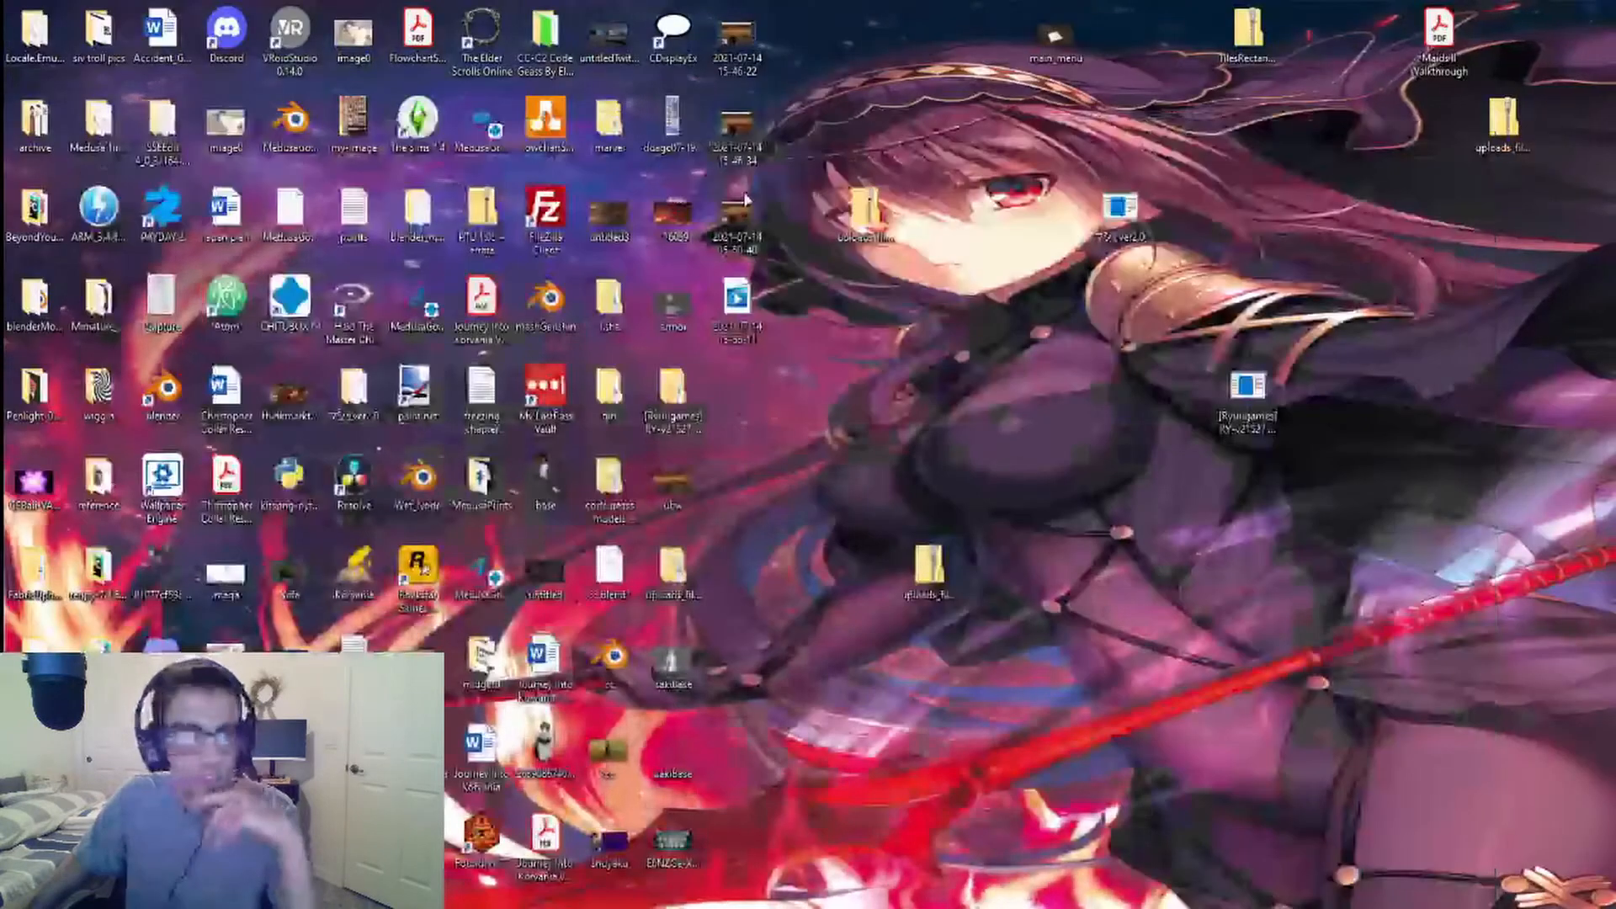
double_click(669, 502)
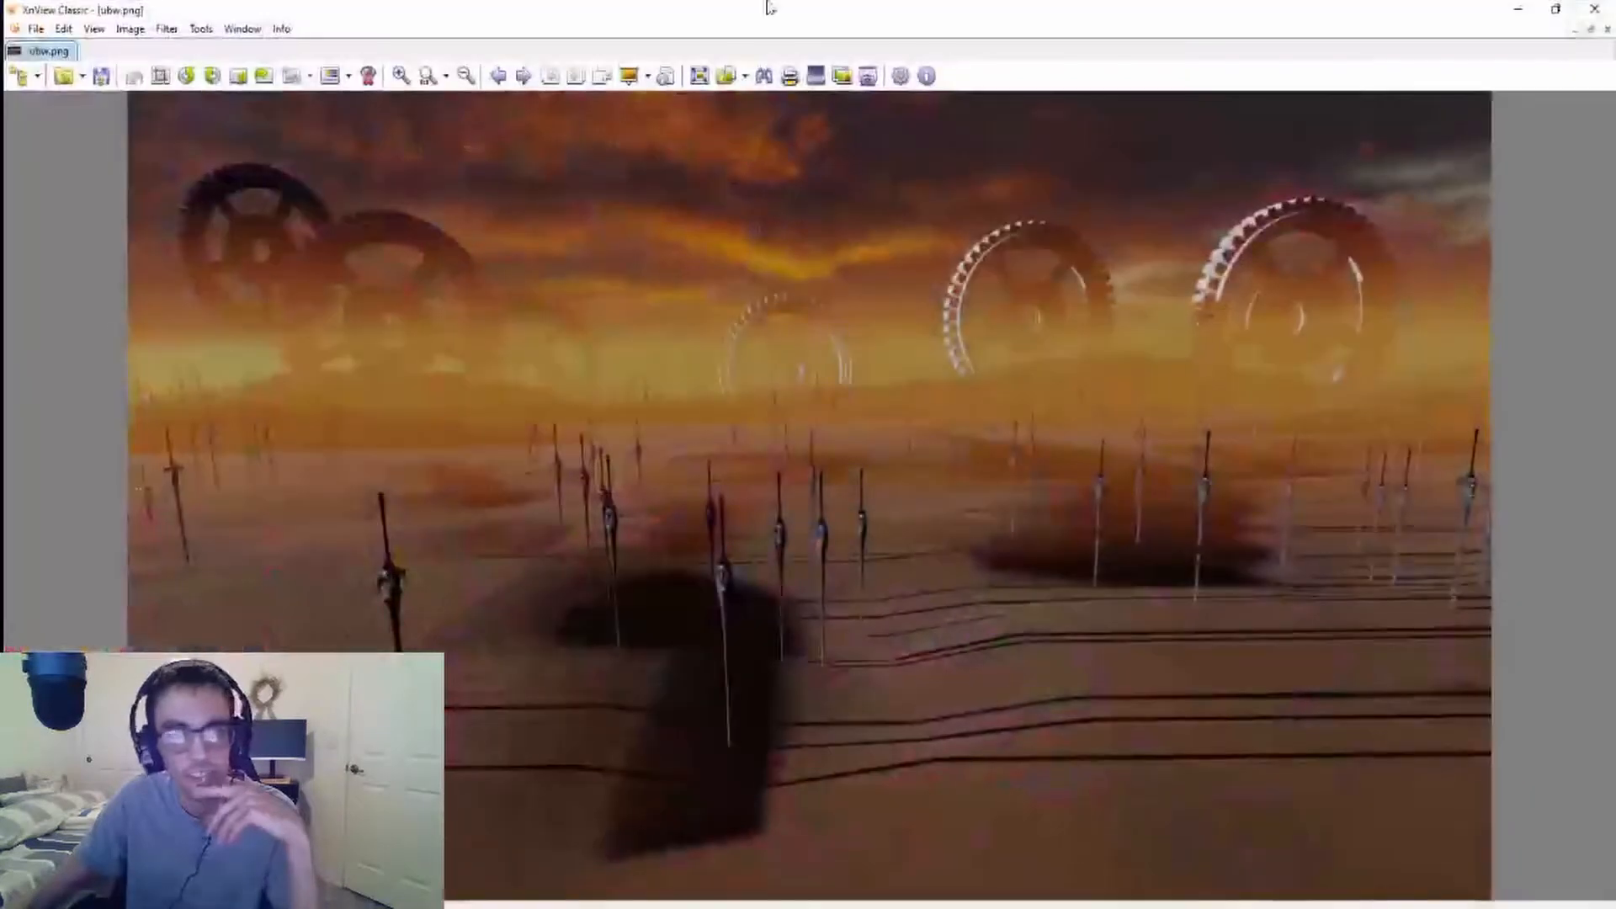
drag(815, 12, 1615, 151)
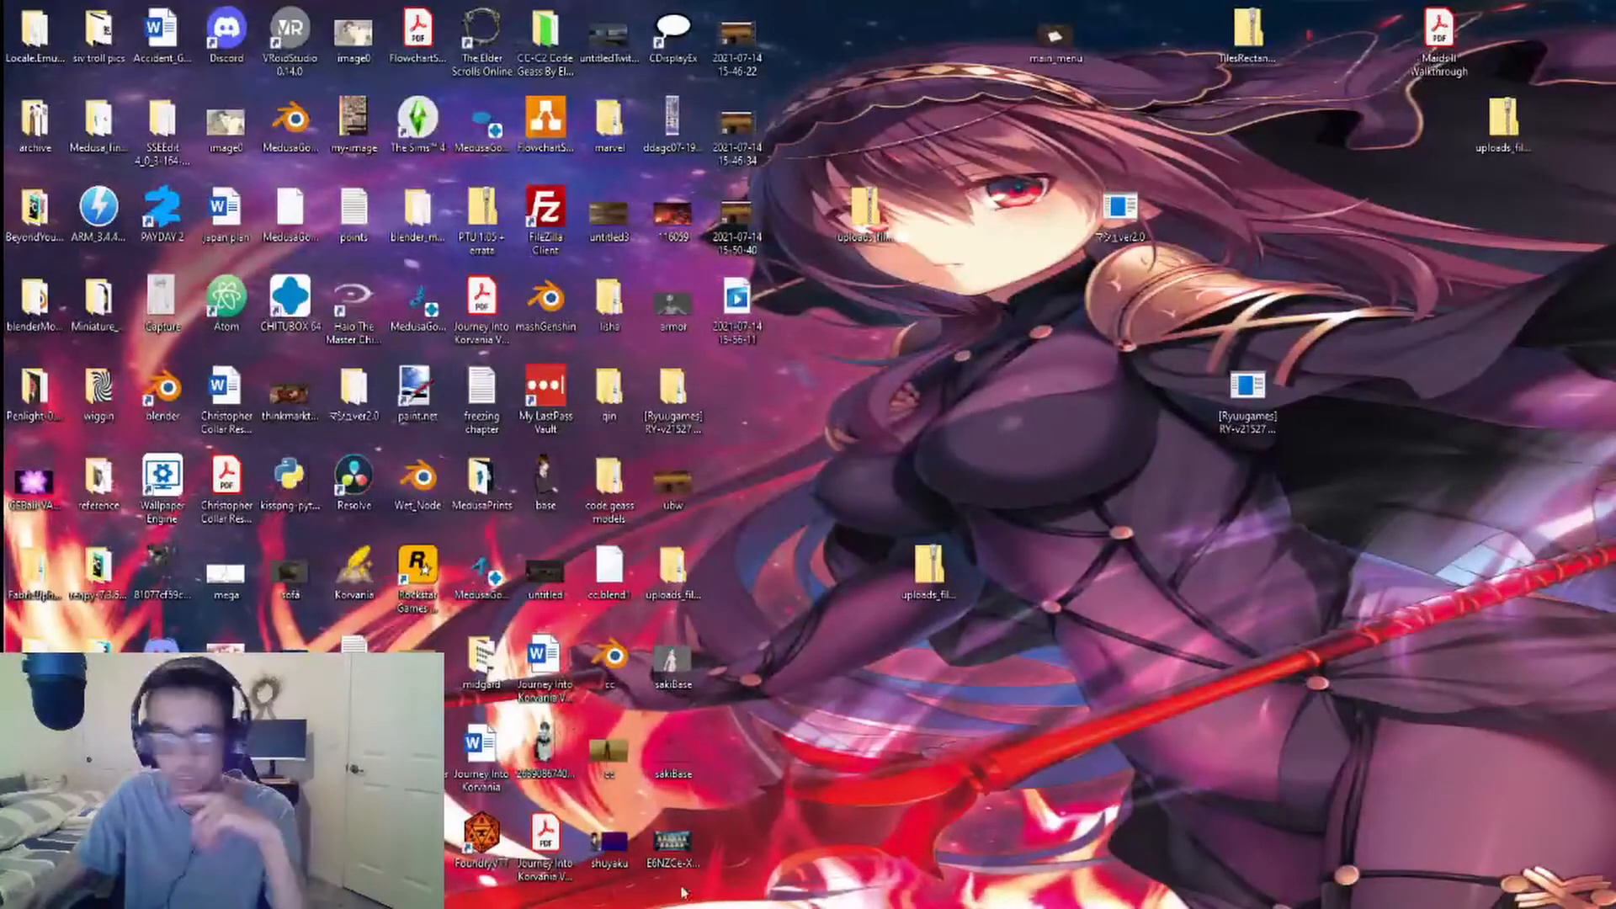
mouse_move(645, 907)
click(650, 858)
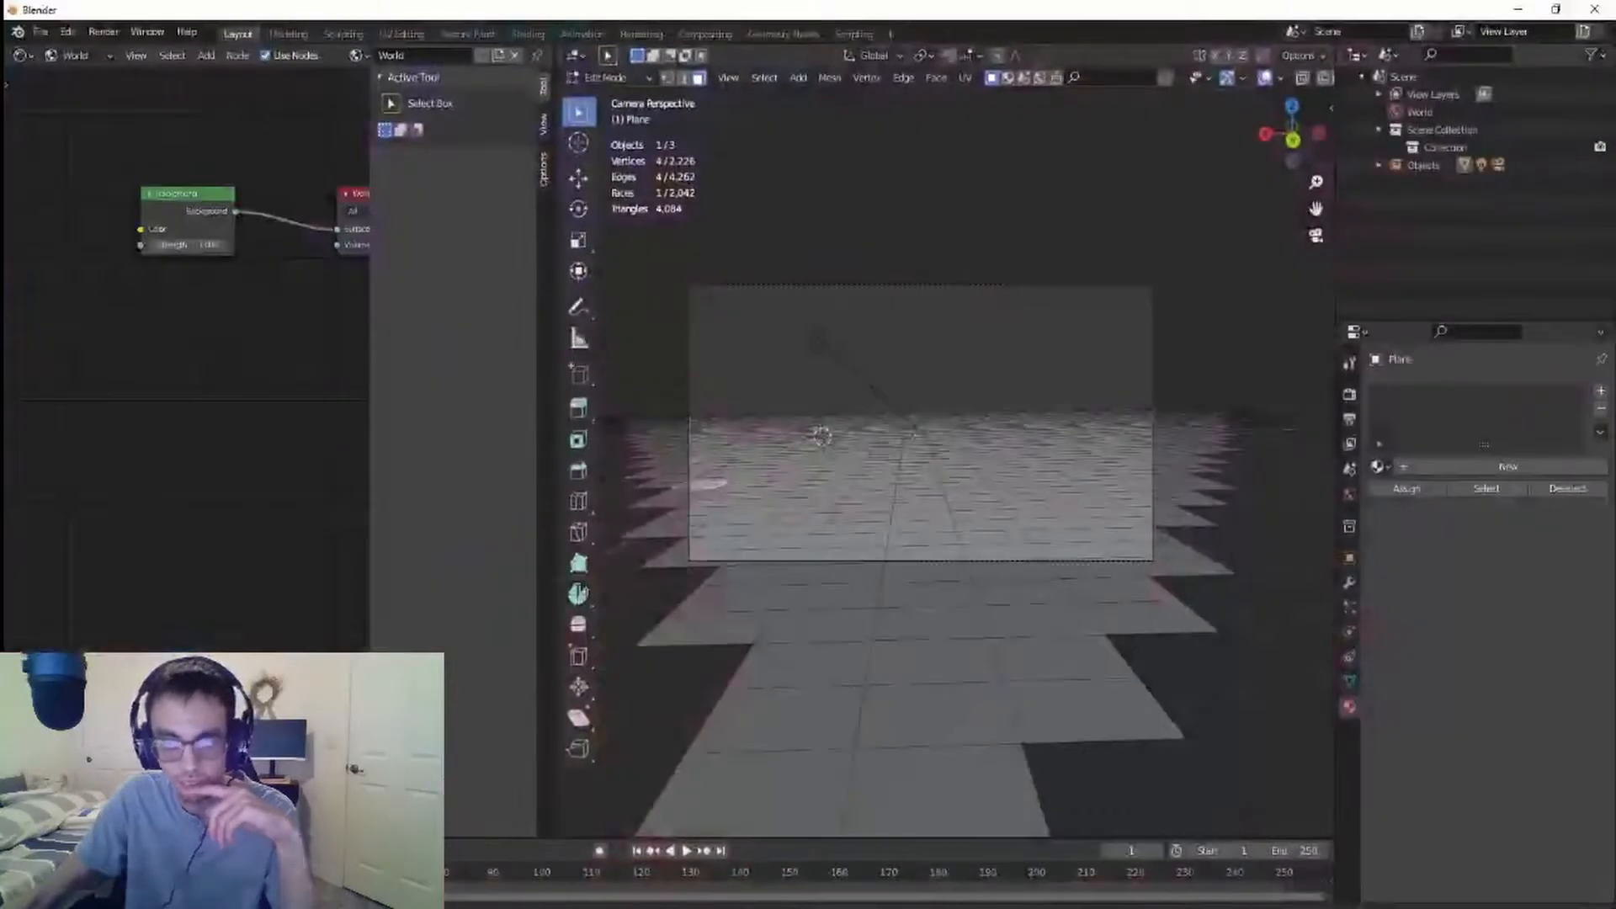
- Enable proportional editing with the Smooth falloff and activate the Move tool for the plane's mesh
scroll(850, 535, up, 3)
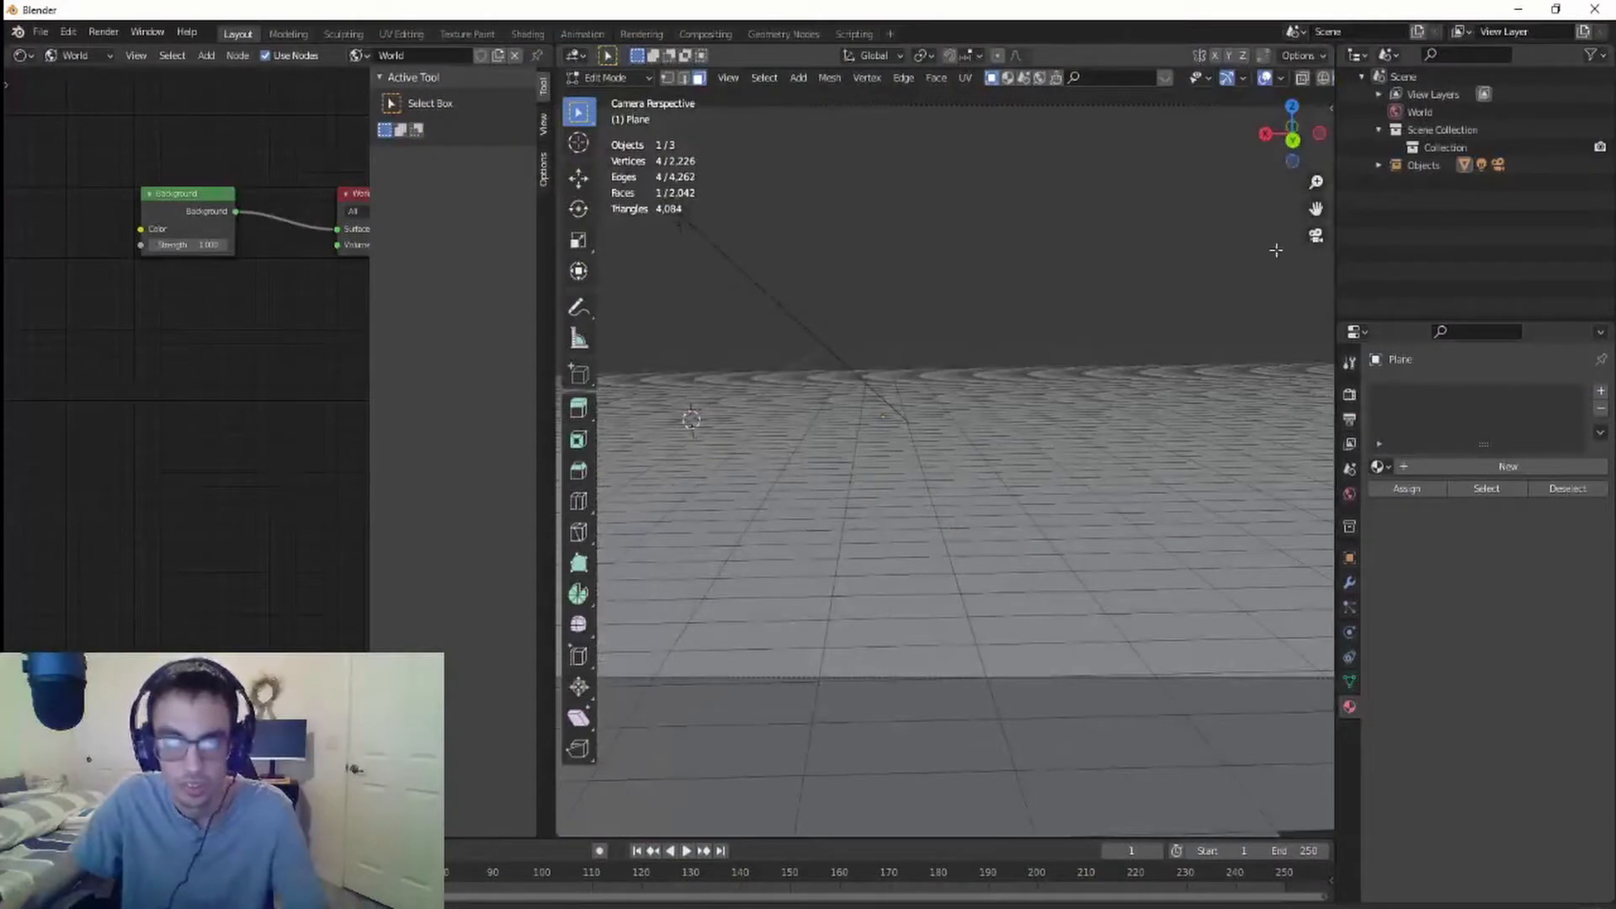
click(997, 56)
click(1020, 57)
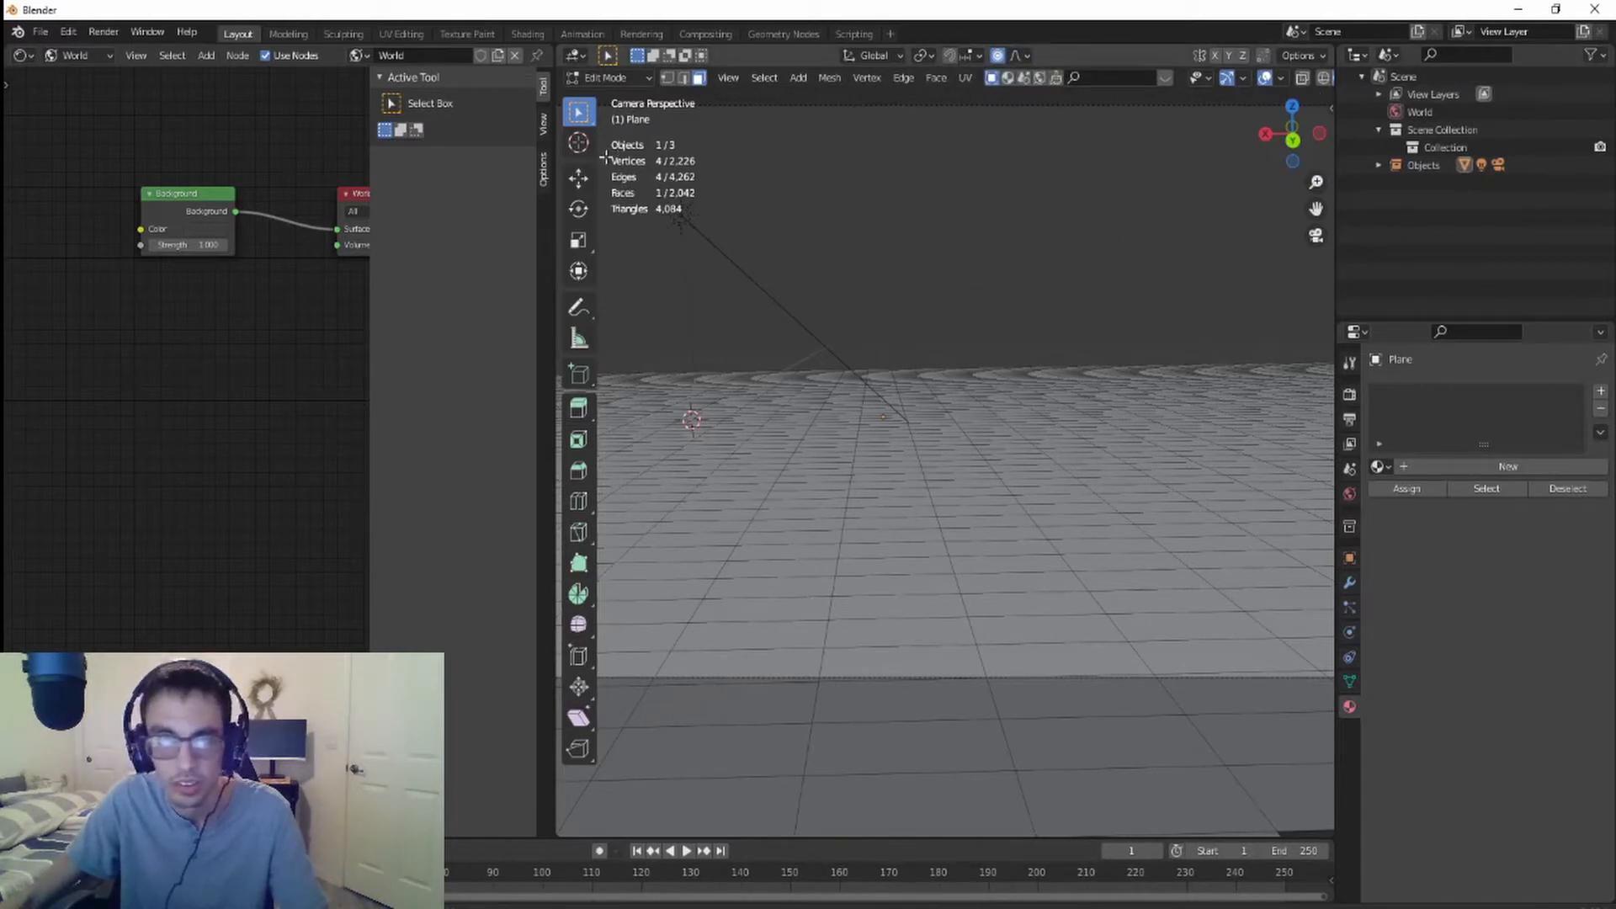
click(578, 177)
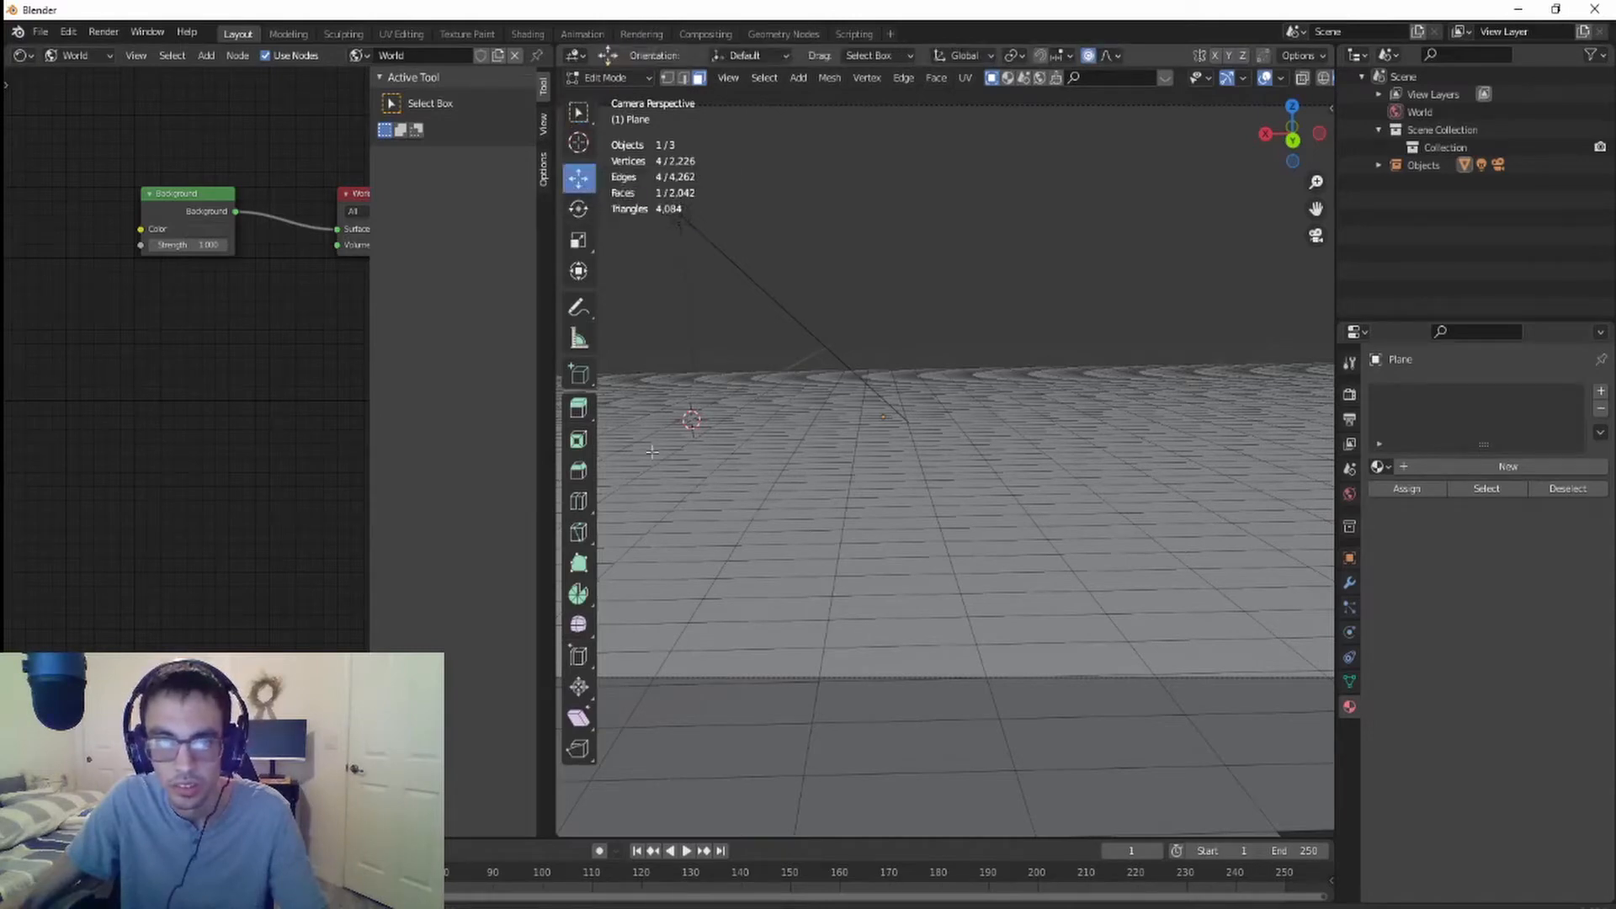
scroll(687, 477, down, 4)
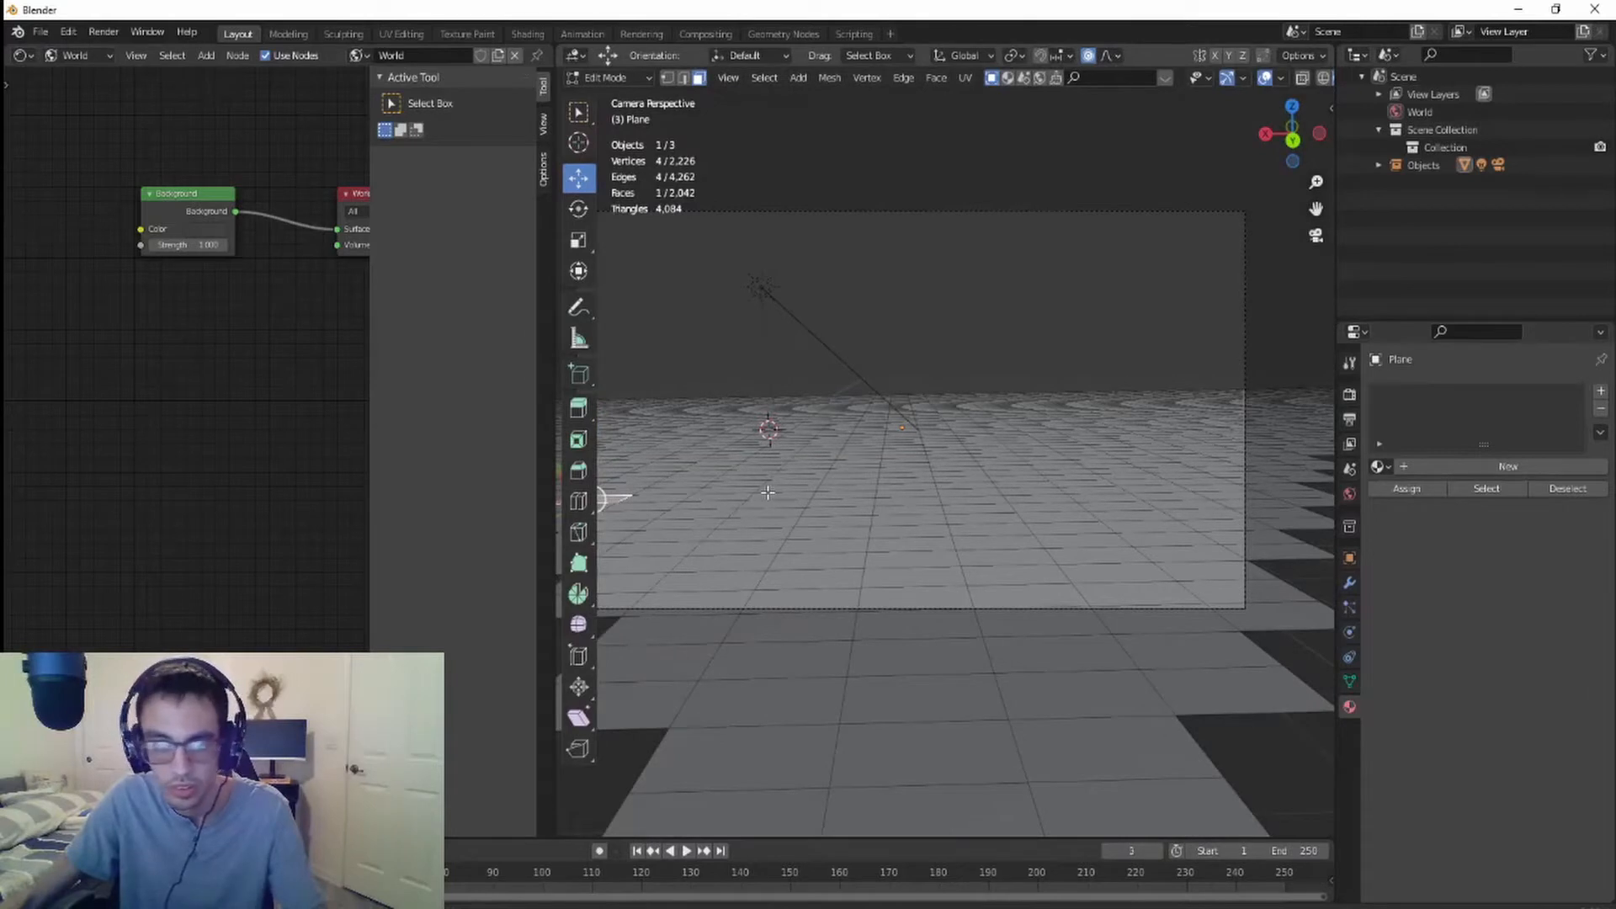
alt+scroll(769, 493, down, 10)
alt+scroll(770, 493, up, 11)
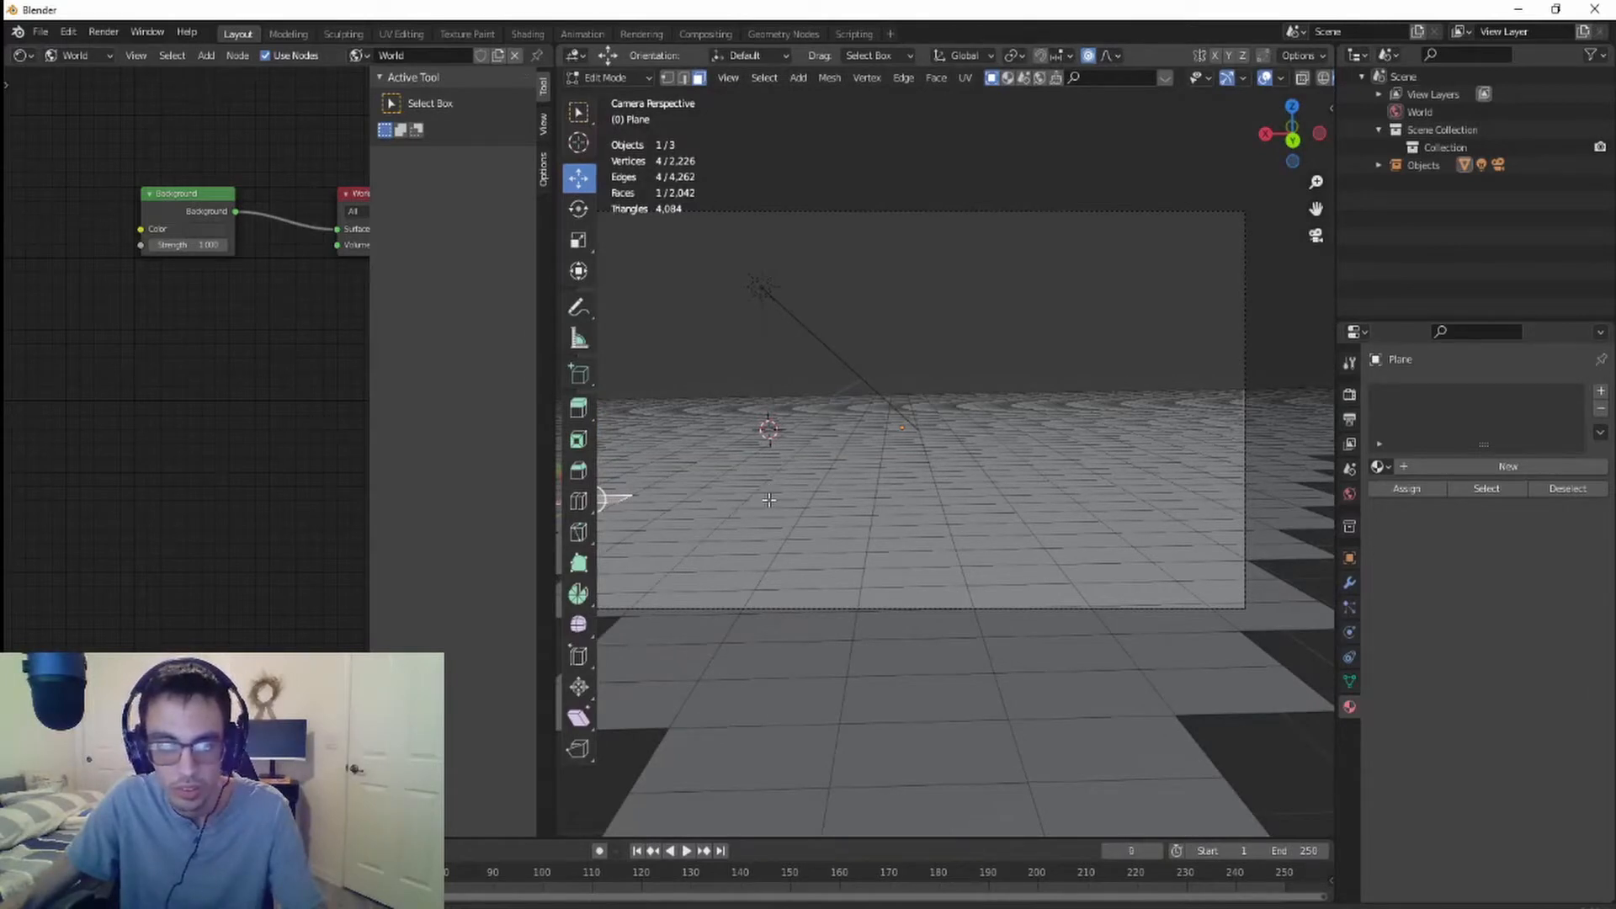
- Raise one face in the near middle ground about 0.23 m and the faces at the camera frame's left edge about 0.3 m
click(848, 512)
mouse_move(836, 468)
mouse_down()
mouse_move(837, 450)
mouse_move(846, 461)
mouse_up()
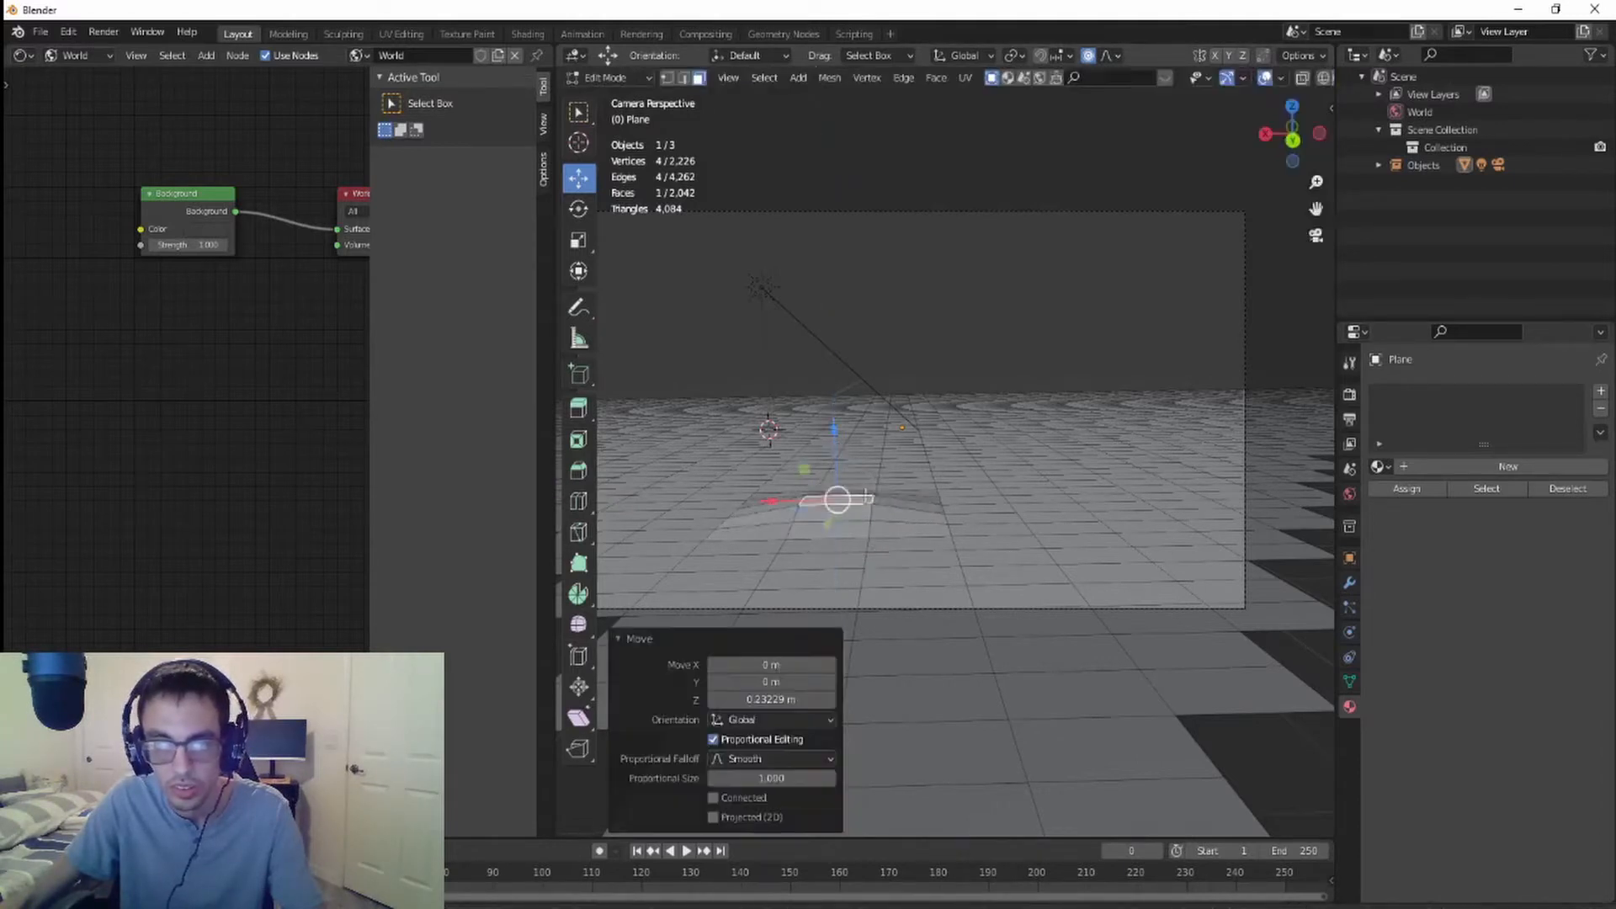
shift+middle_drag(884, 477, 1100, 477)
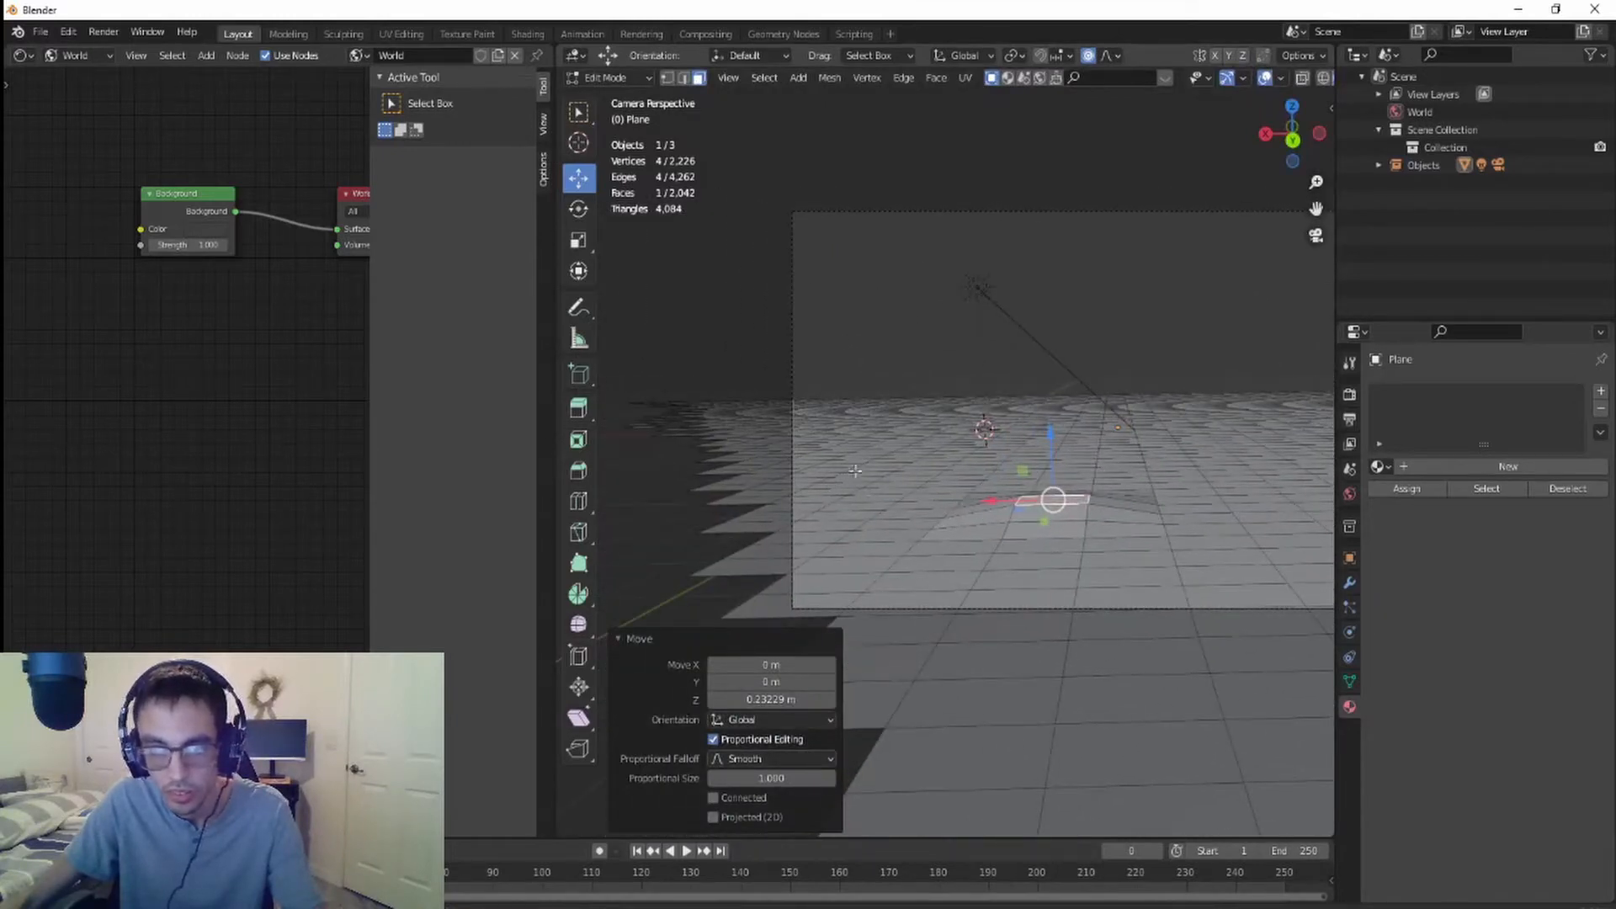
drag(793, 473, 900, 539)
drag(844, 451, 848, 433)
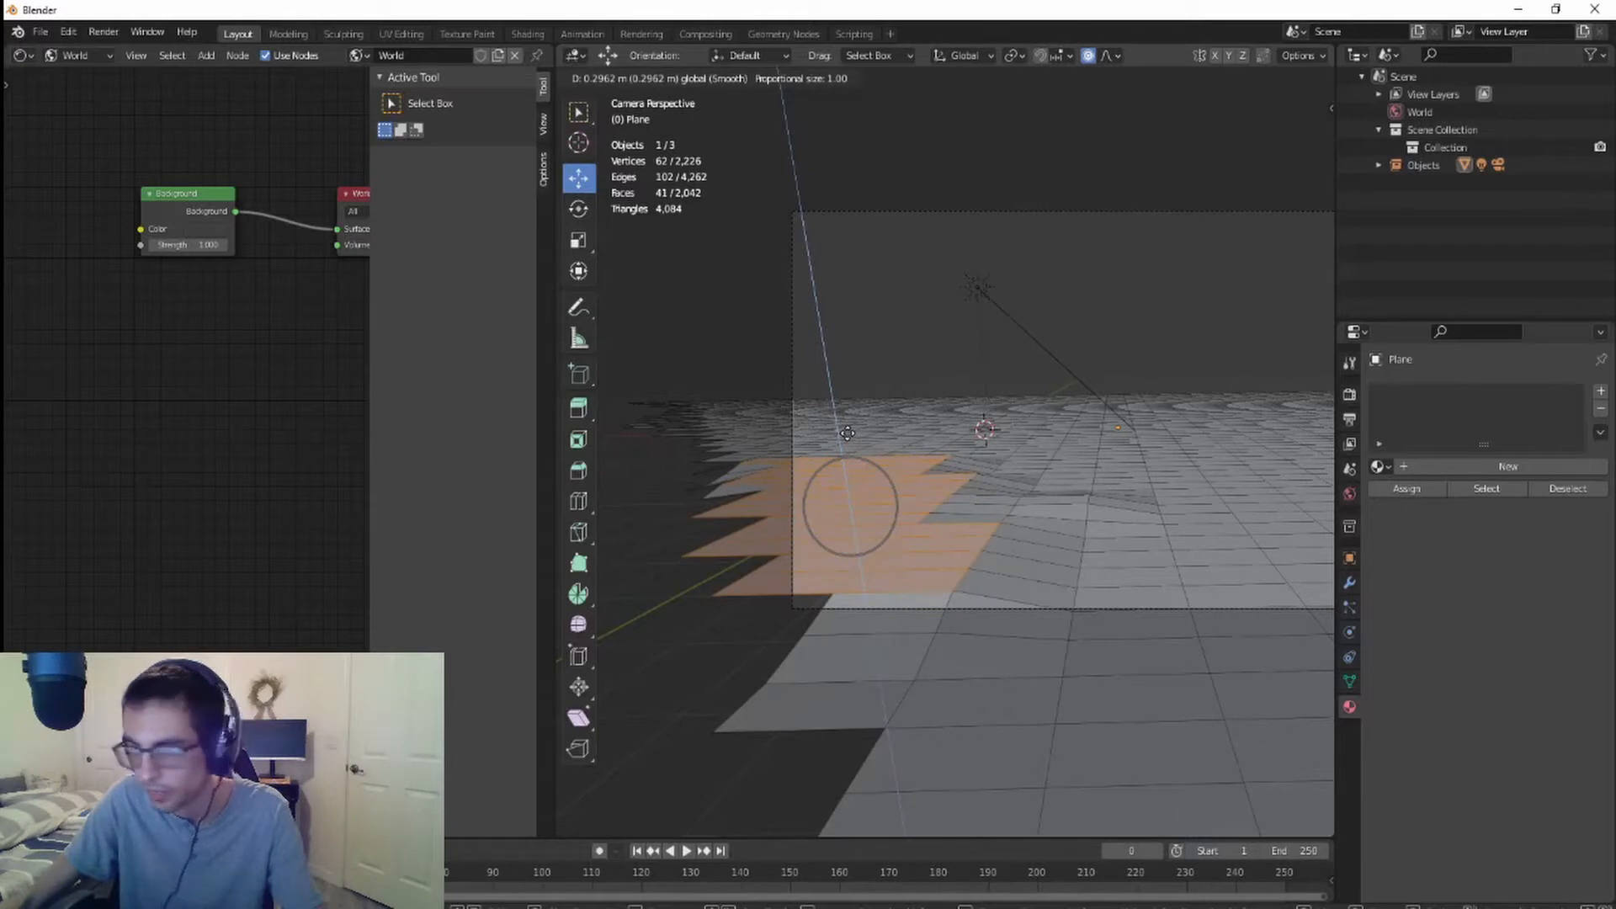
drag(847, 433, 848, 433)
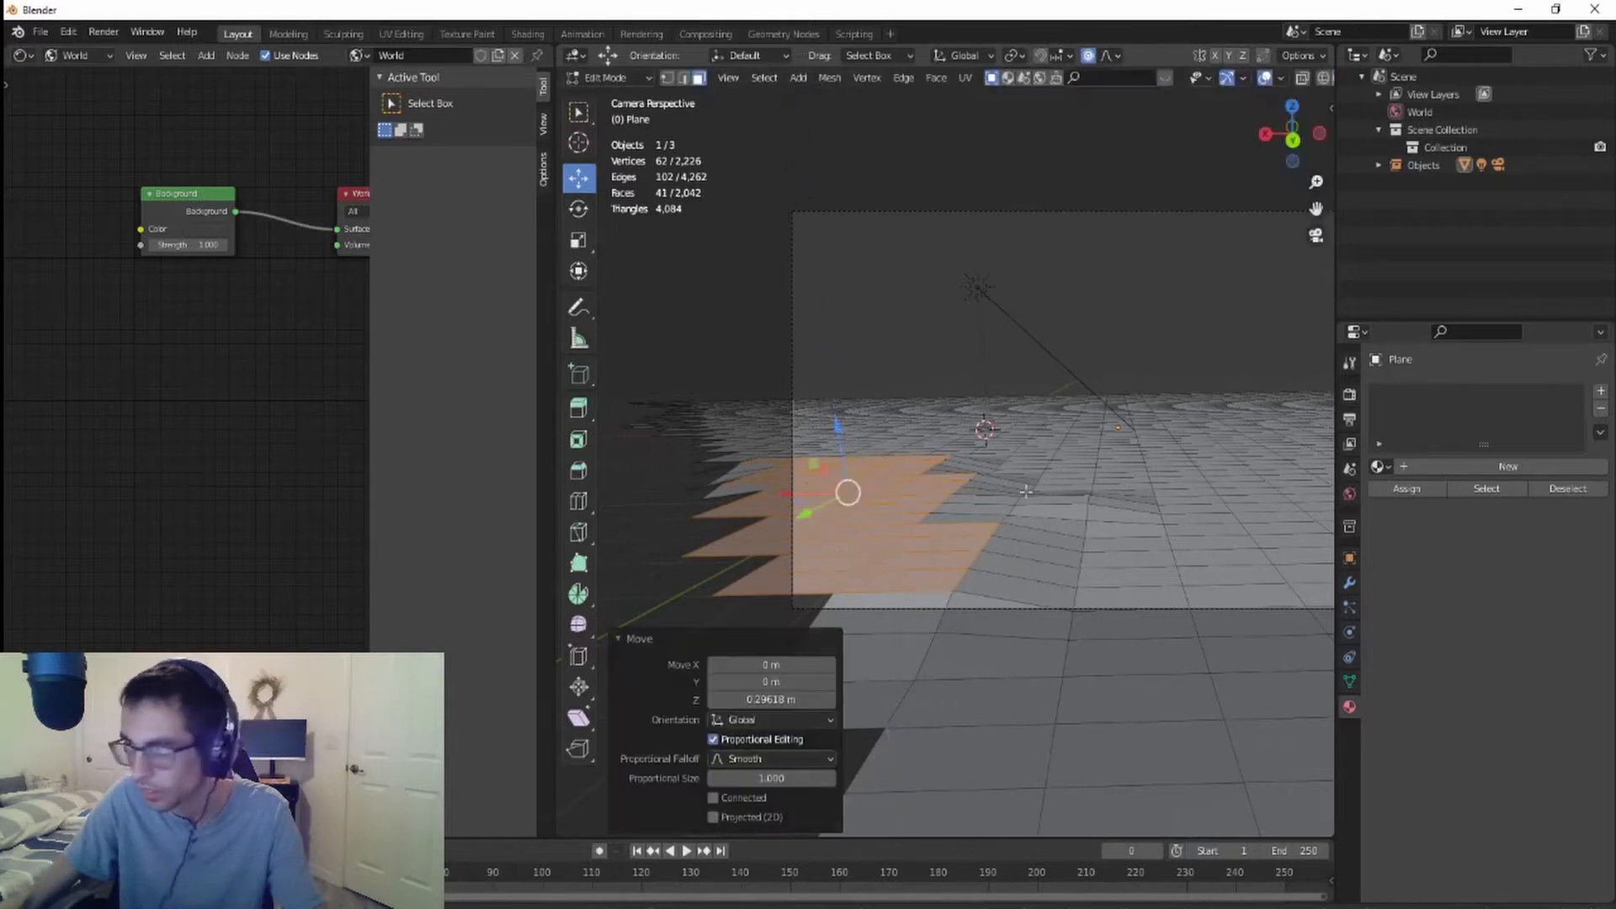
- Lower a patch of faces in the middle ground about 0.1 m and raise the faces at the camera frame's right edge about 0.19 m
drag(1036, 454, 1204, 482)
drag(1119, 424, 1130, 422)
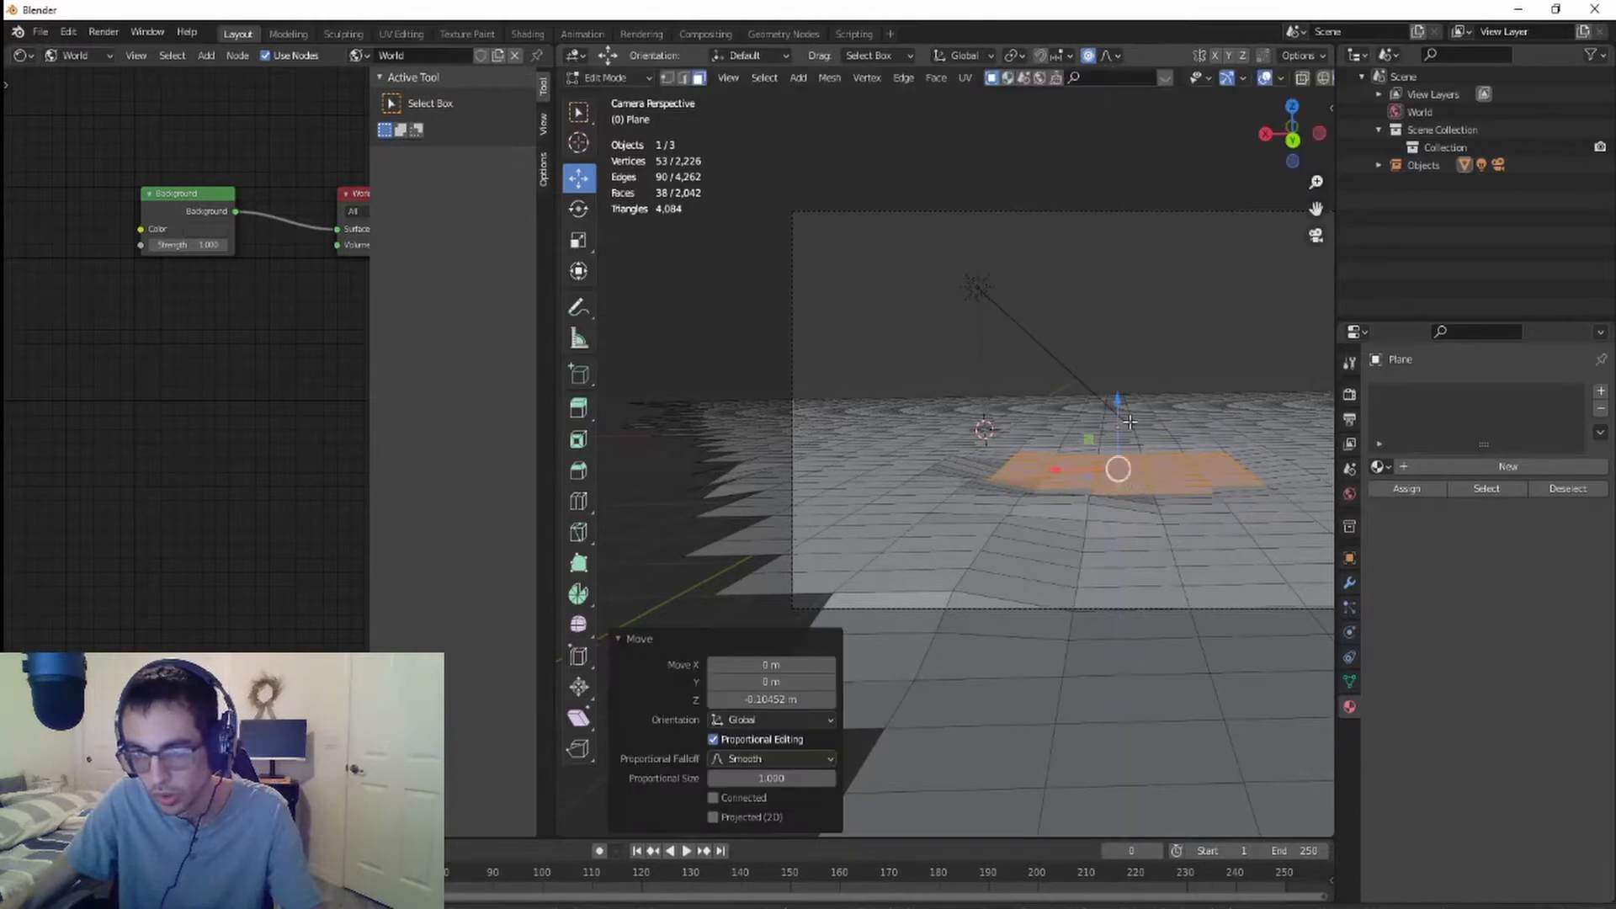
shift+middle_drag(1169, 488, 740, 486)
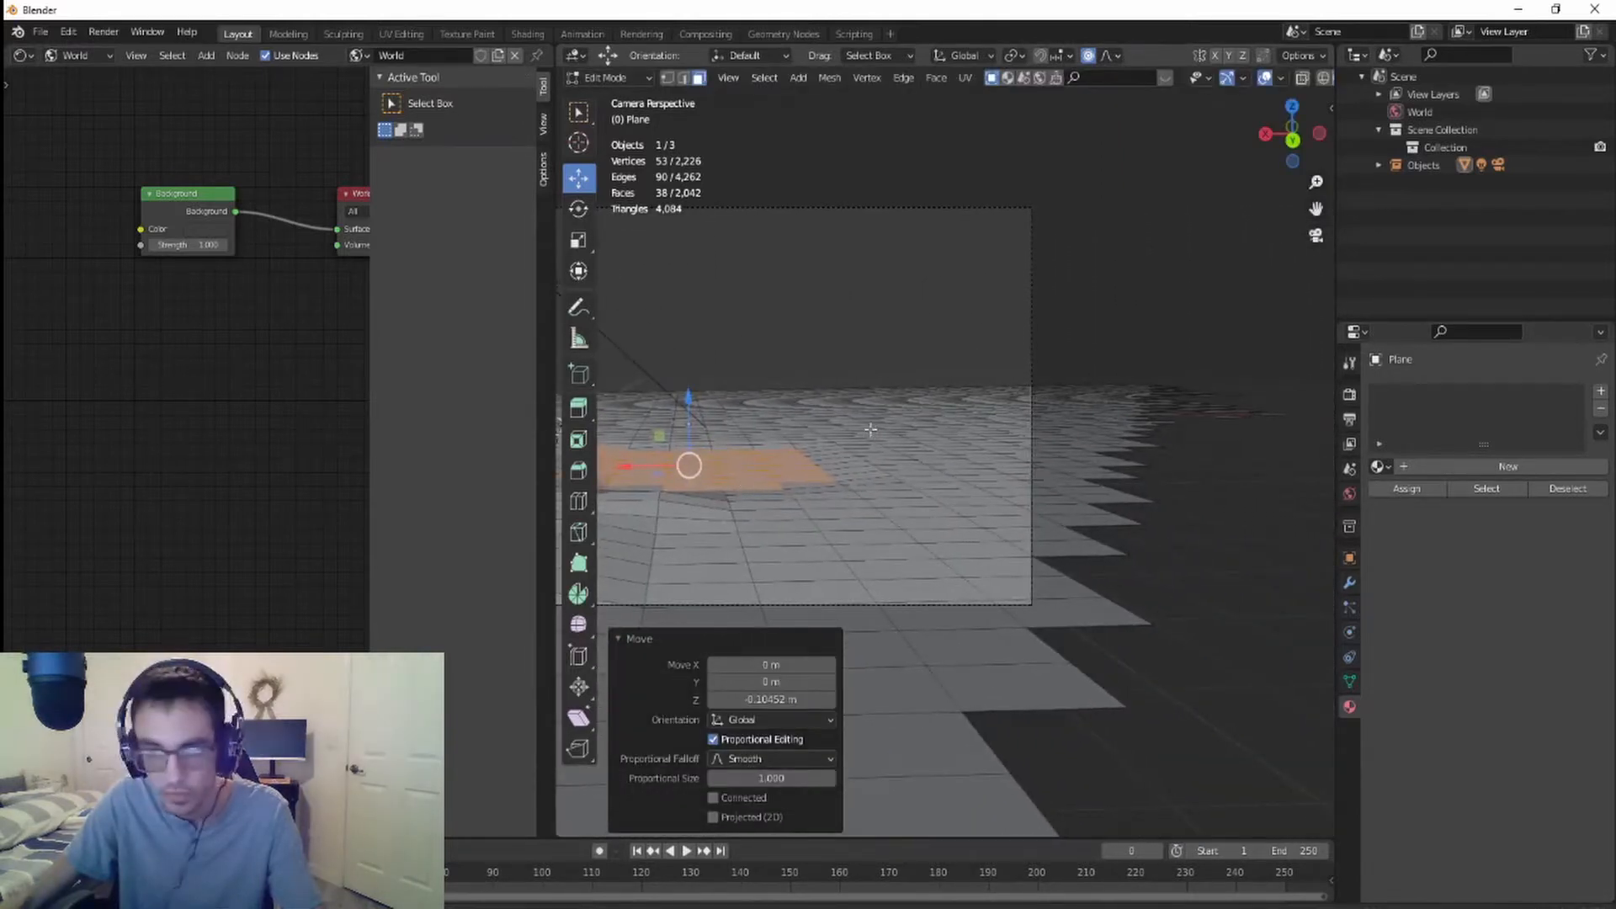
drag(870, 429, 1040, 539)
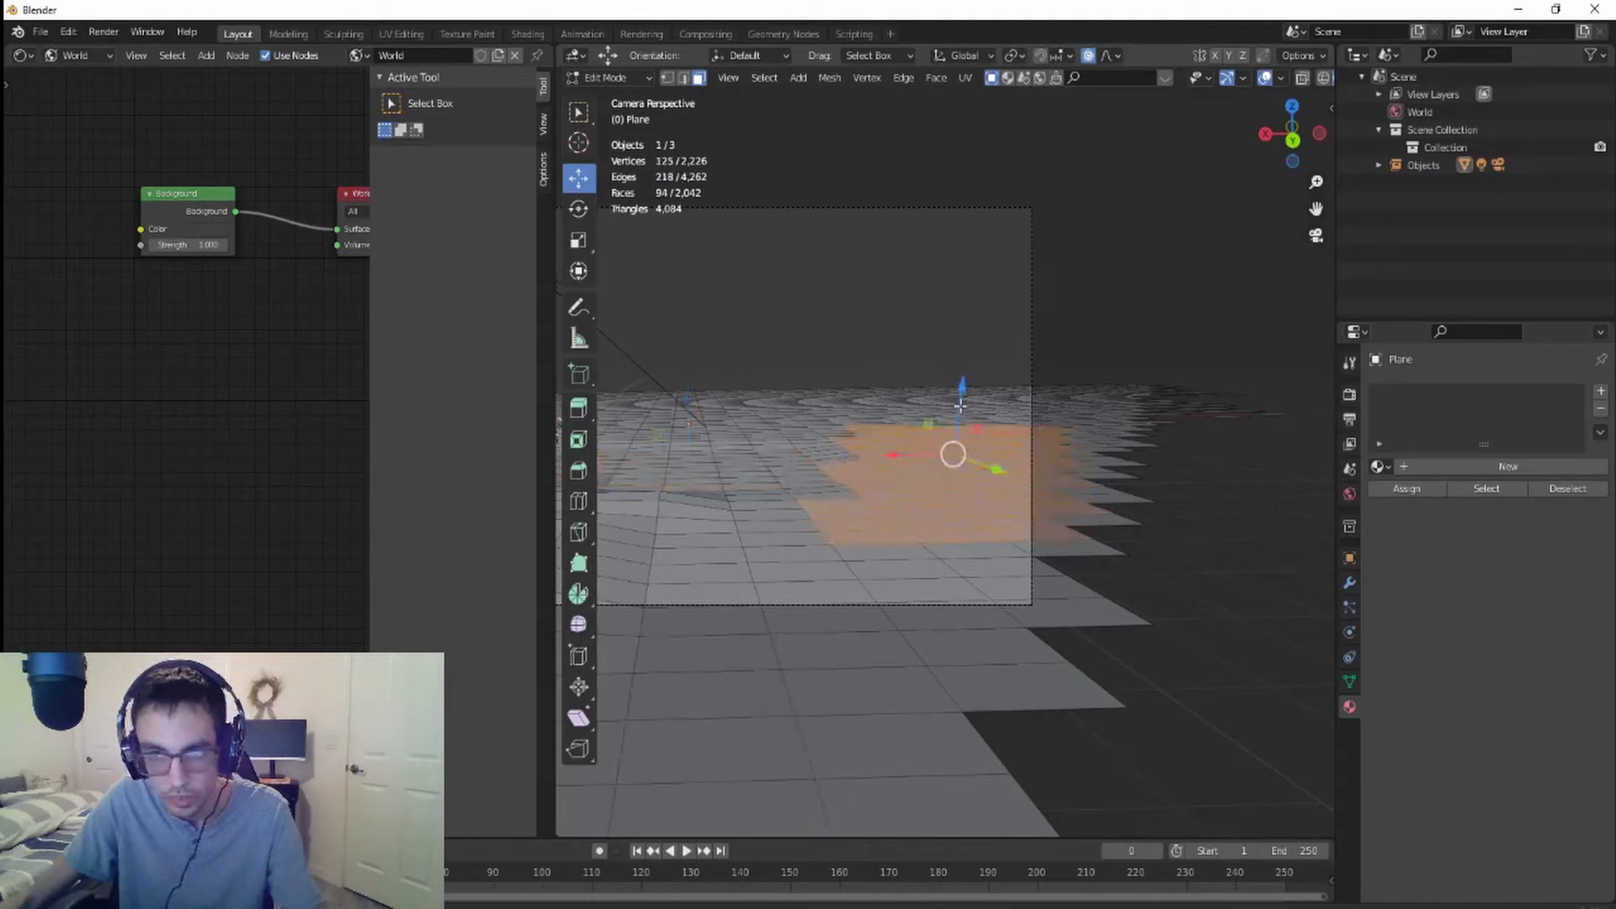
drag(959, 405, 977, 397)
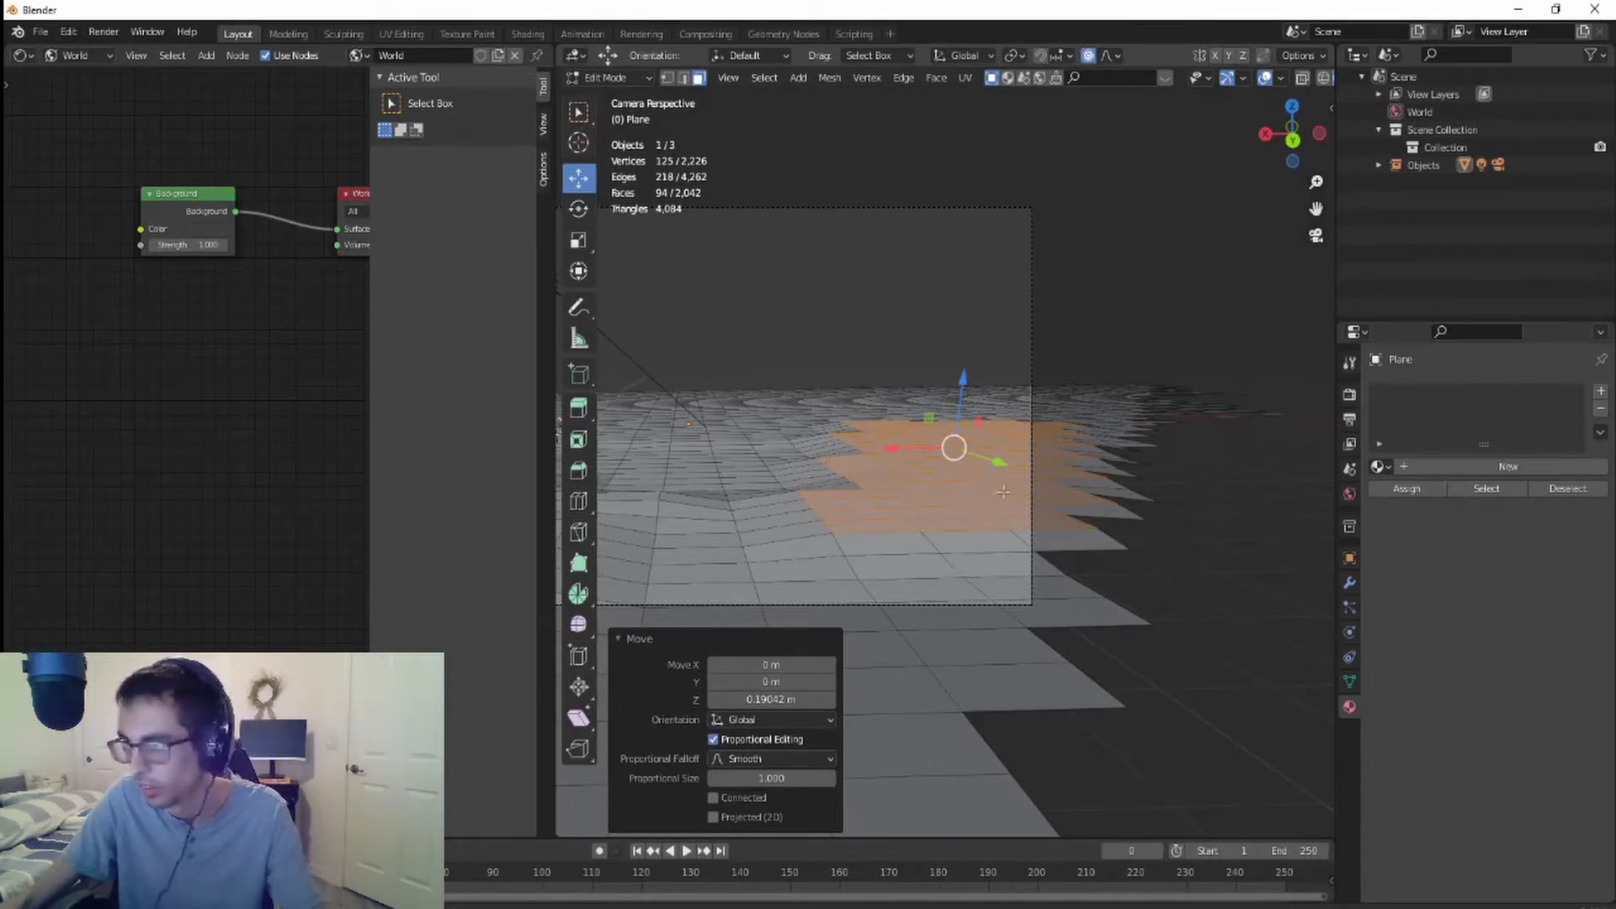
shift+middle_drag(747, 507, 1127, 539)
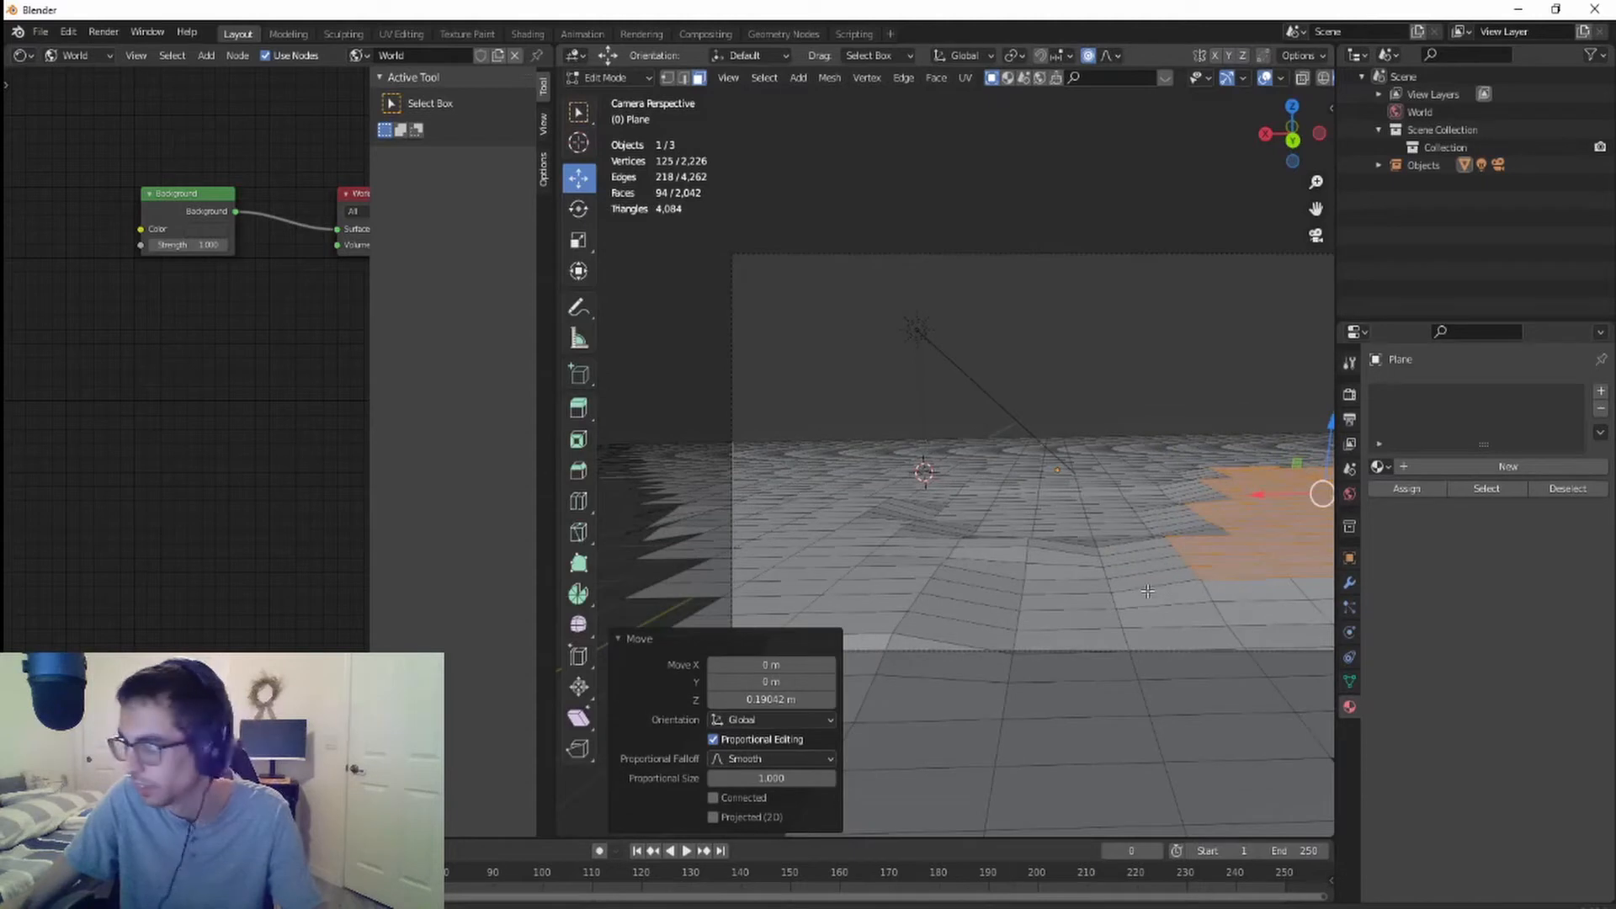
scroll(1174, 657, down, 4)
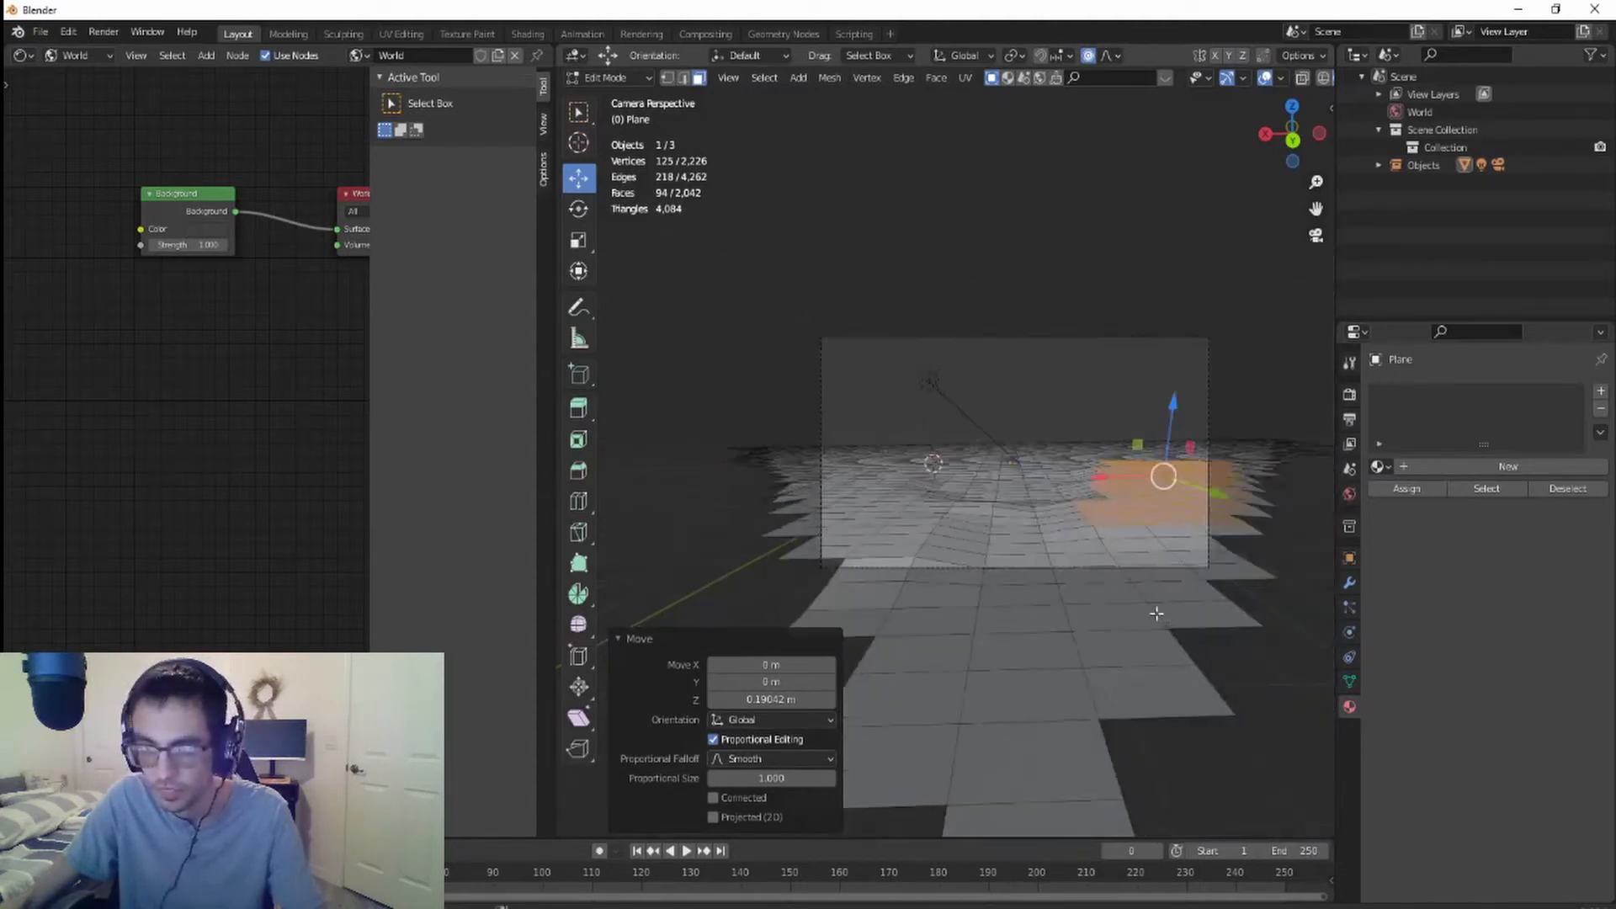
- Lower the faces at the camera frame's near right corner about 0.17 m and raise a patch beside the 3D cursor about 0.25 m
drag(1045, 547, 1215, 597)
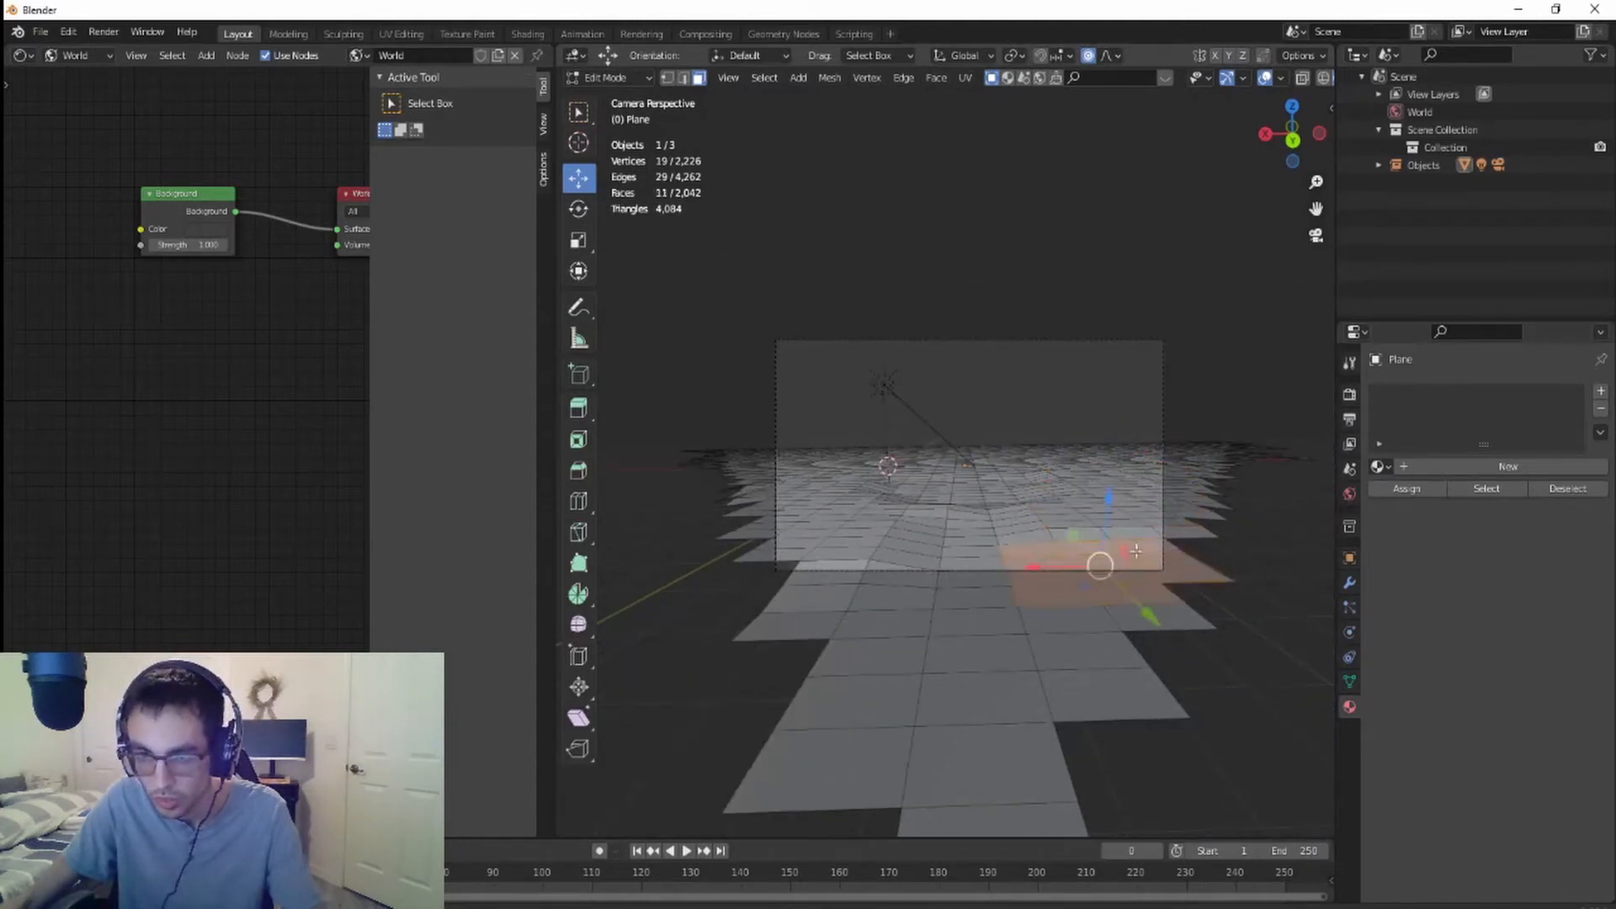
drag(1104, 525, 1109, 535)
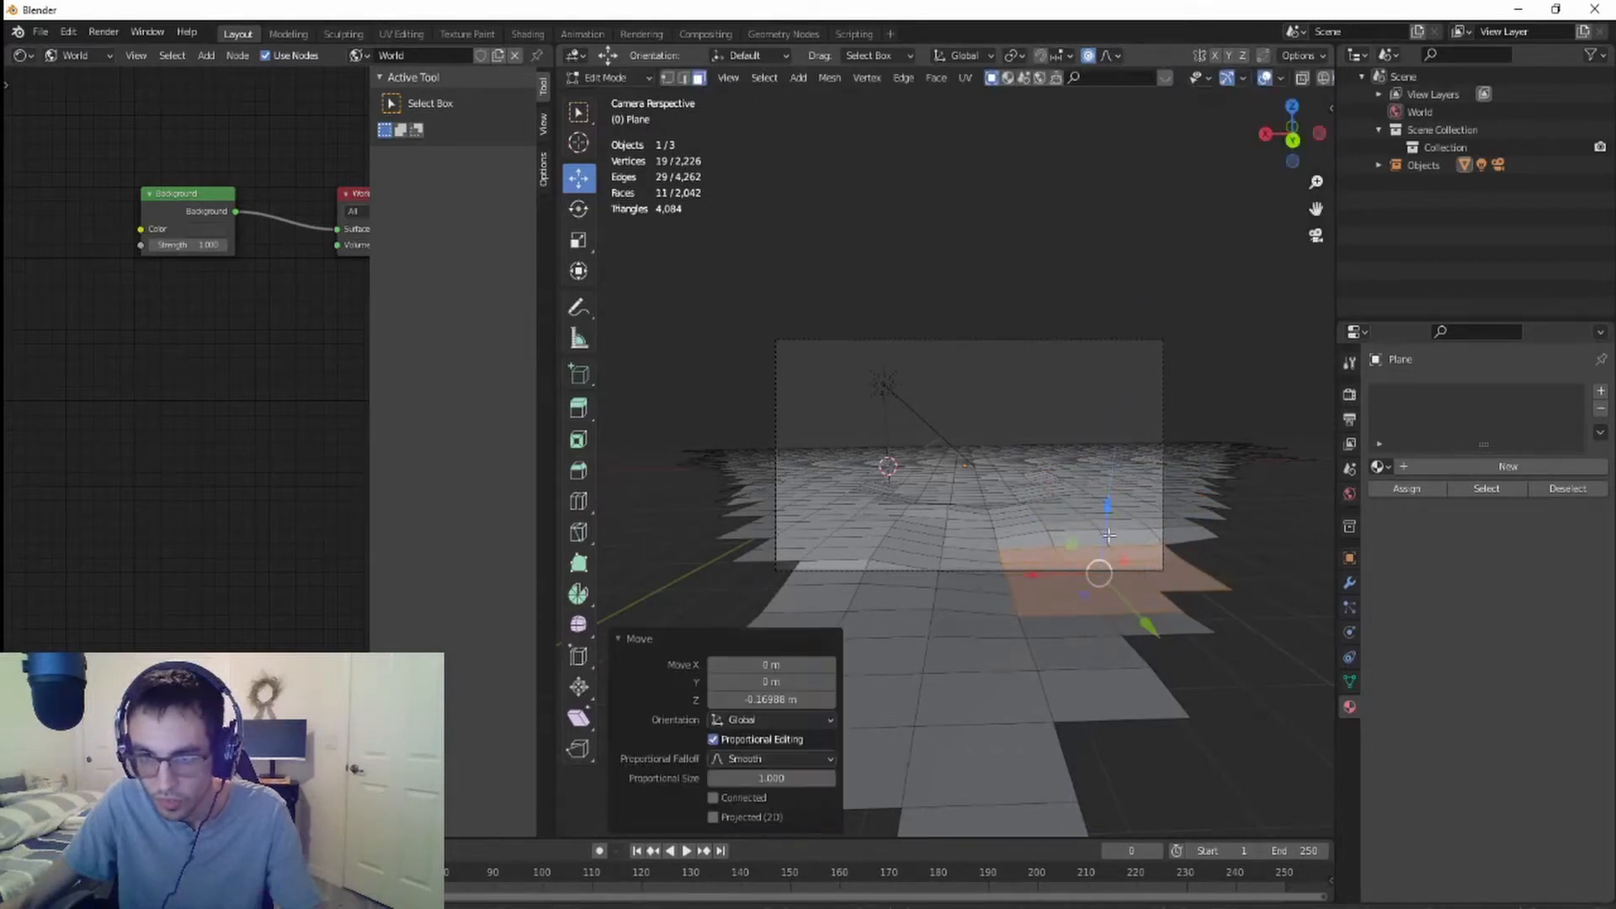
scroll(967, 539, up, 6)
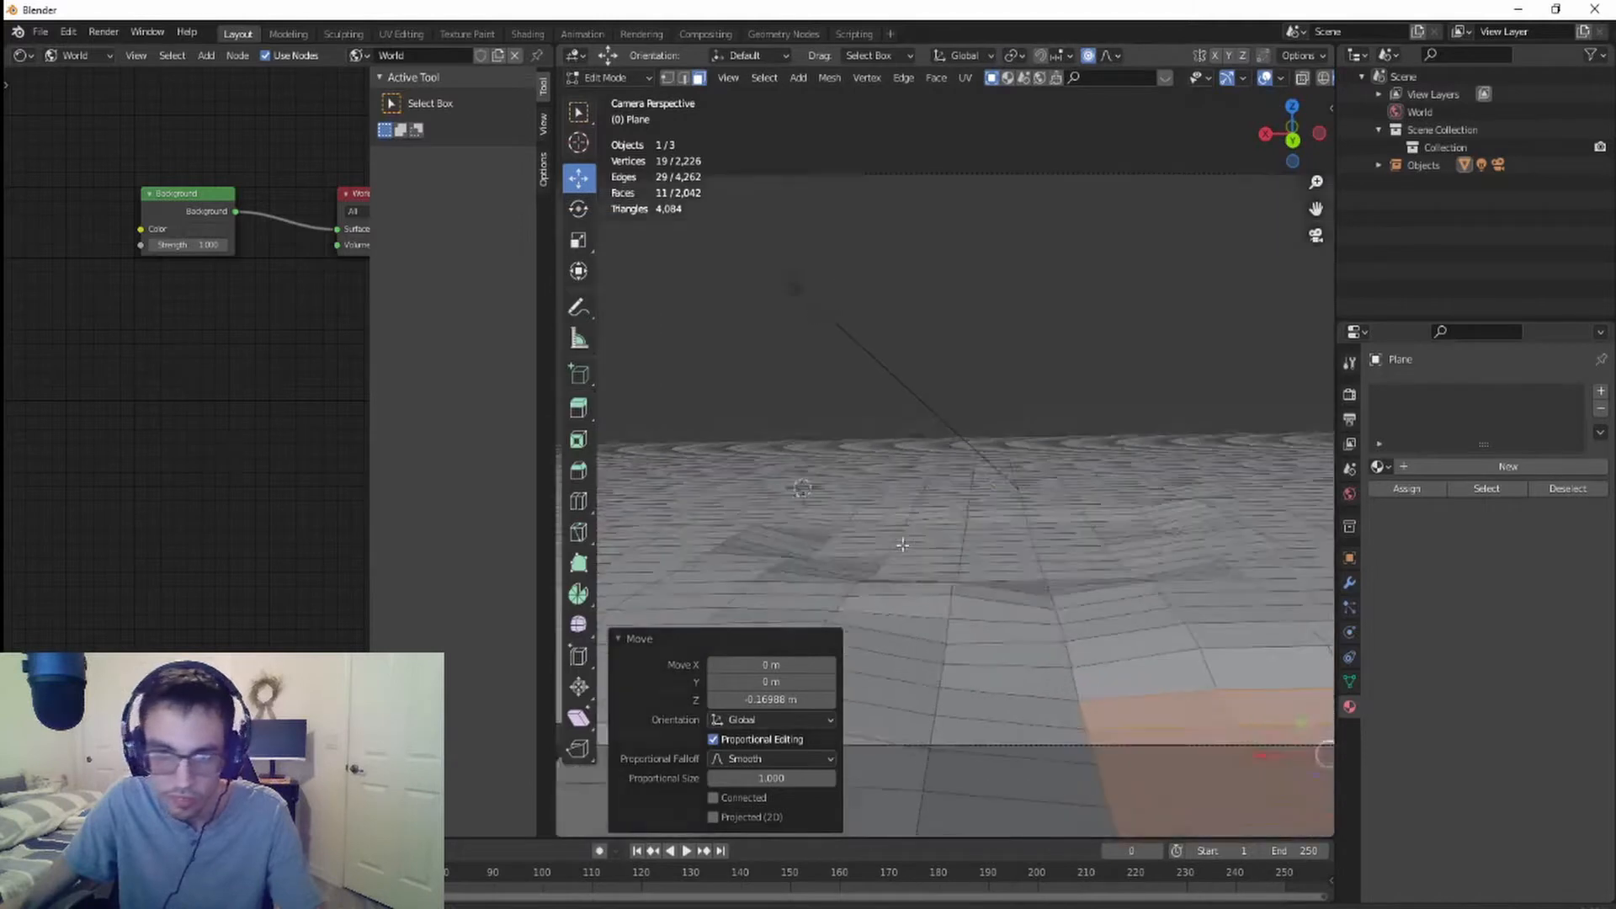
scroll(880, 519, down, 4)
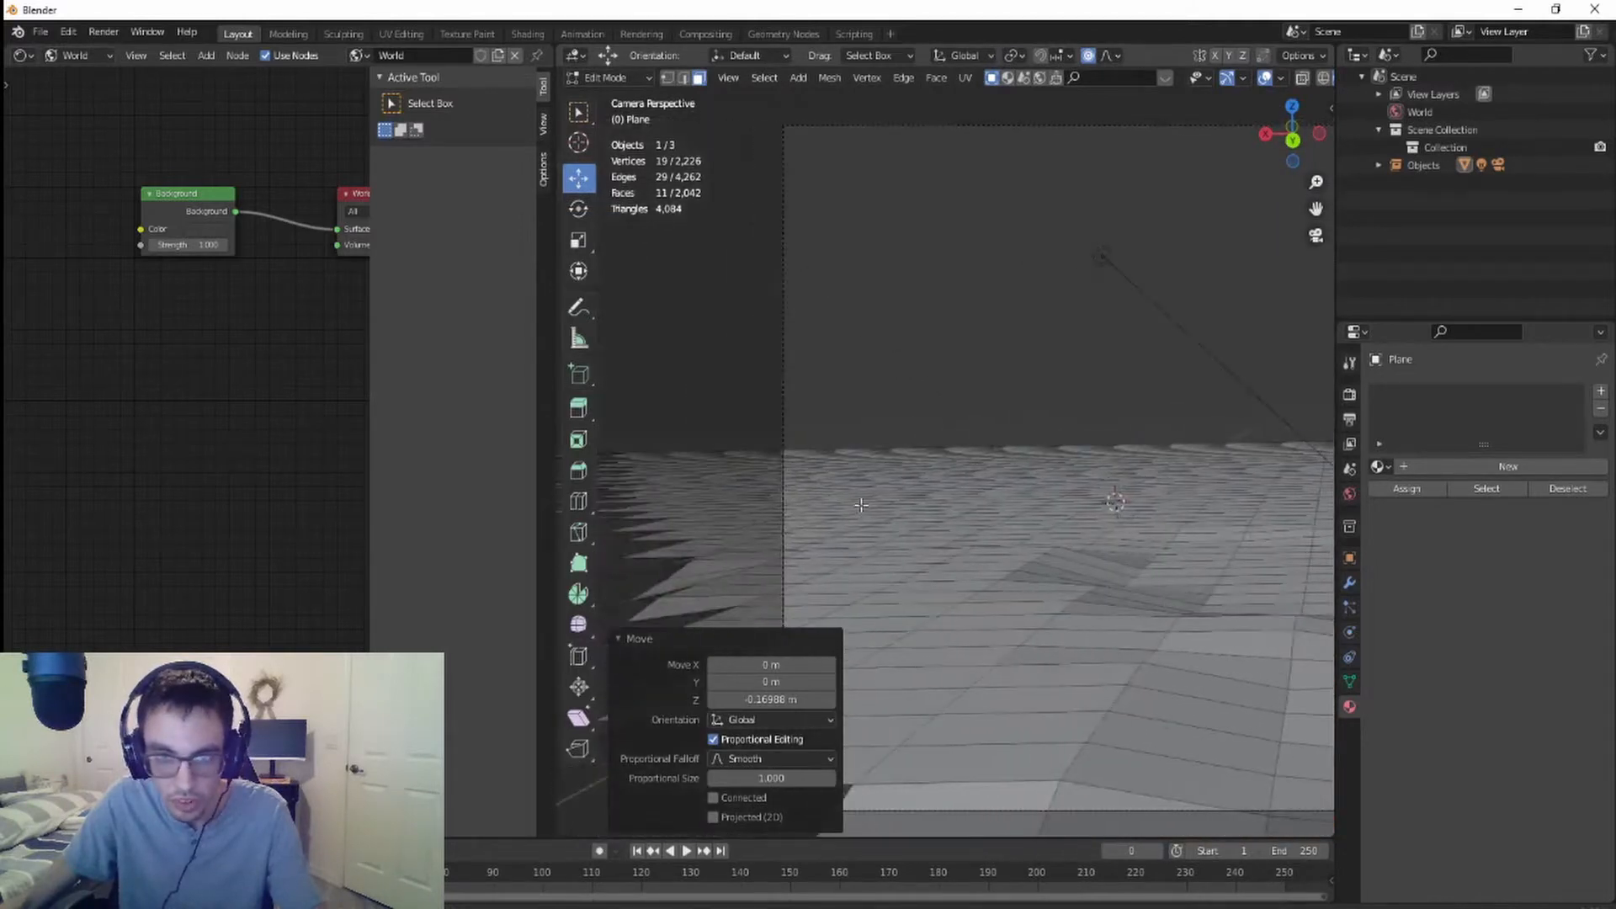
drag(813, 493, 1065, 538)
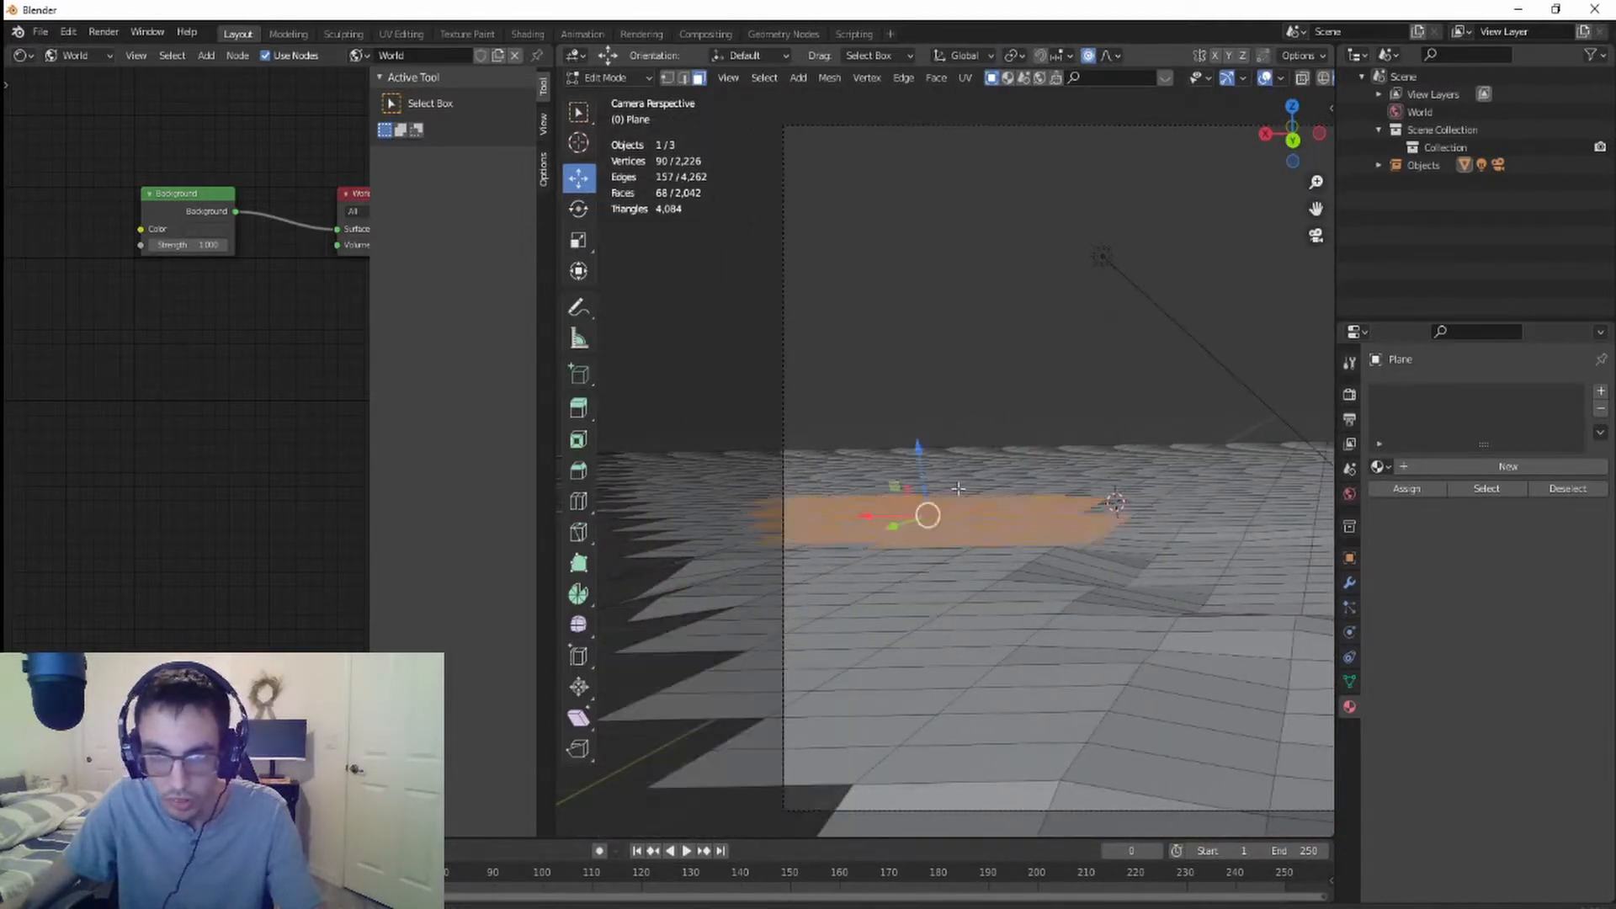
drag(918, 460, 923, 449)
- Raise a patch of faces in the center background about 0.17 m and slightly lower a patch on the ground's right side
shift+middle_drag(1122, 470, 733, 487)
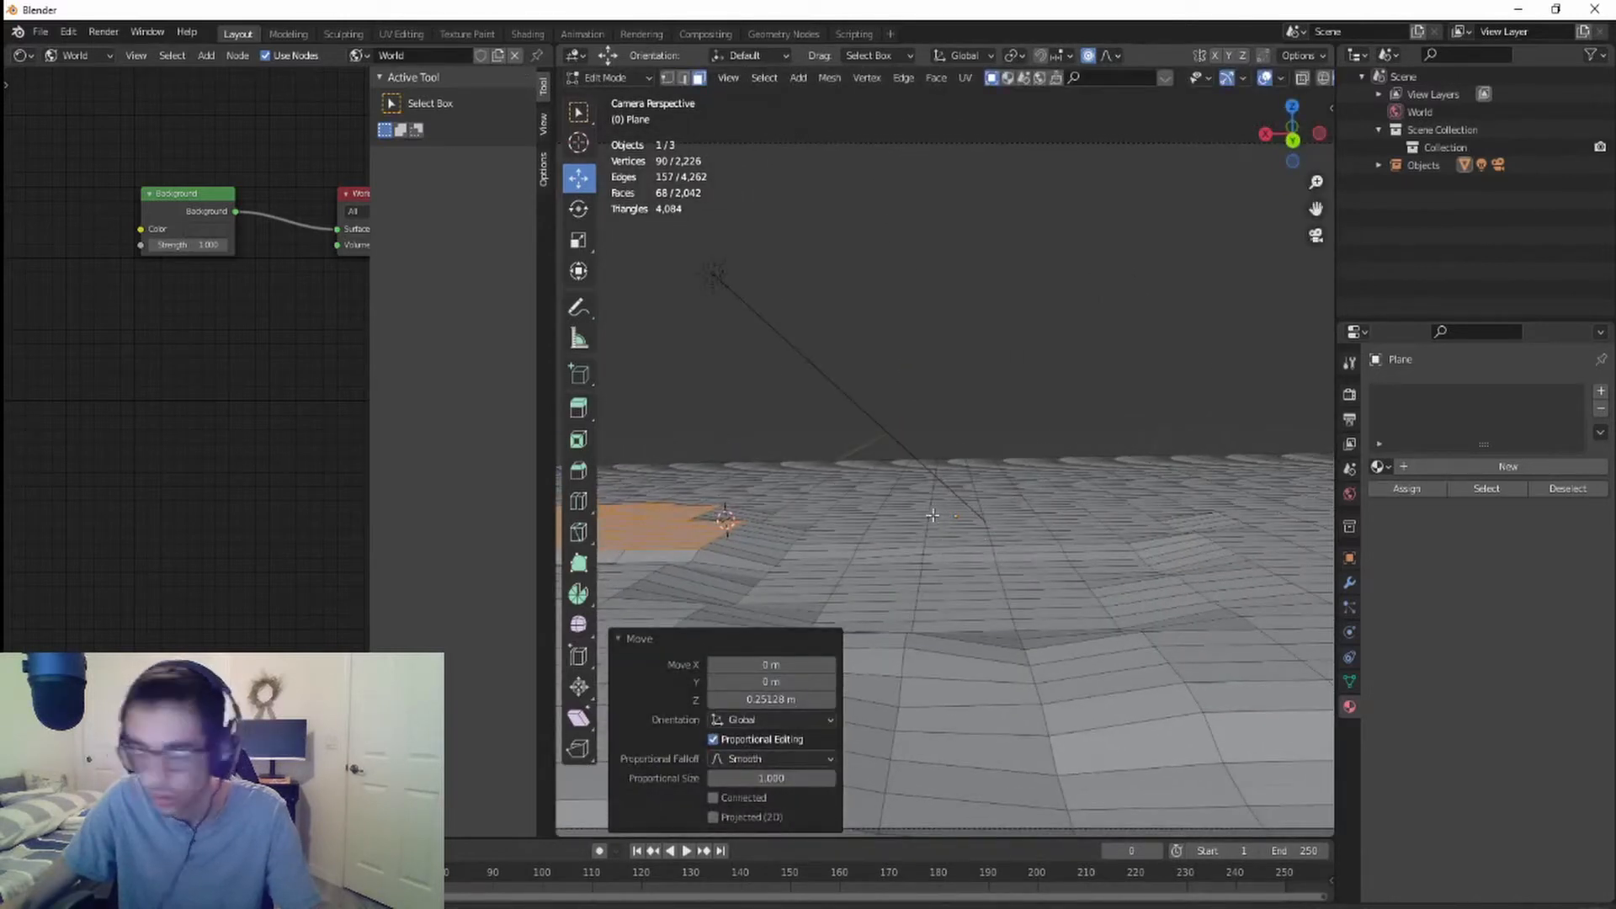
drag(882, 512, 1057, 549)
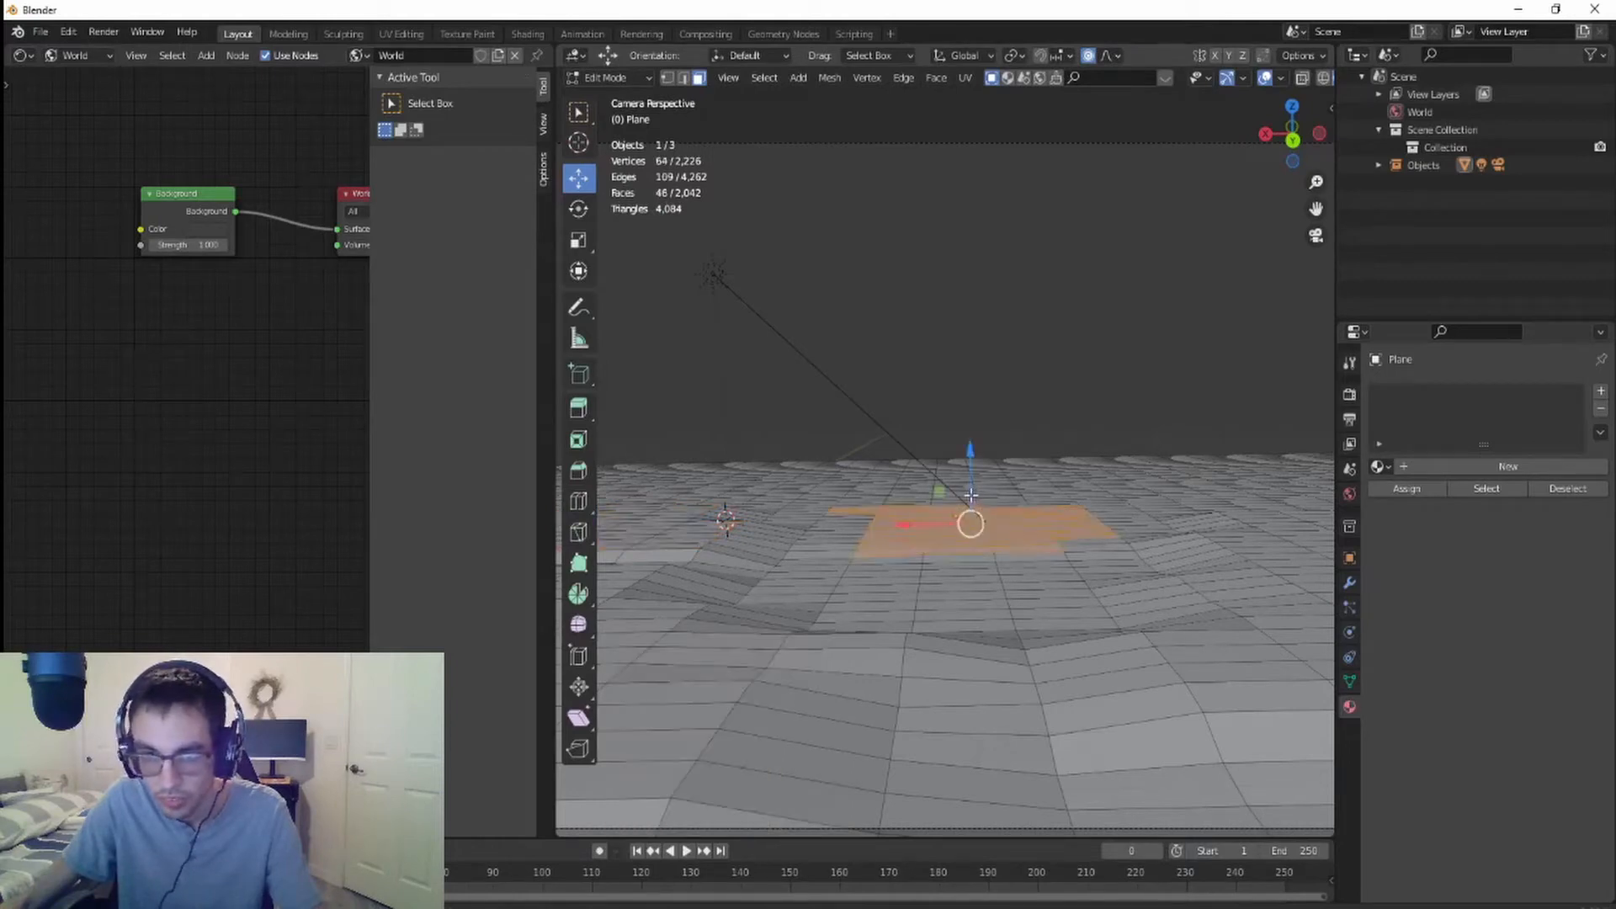
drag(971, 484, 971, 474)
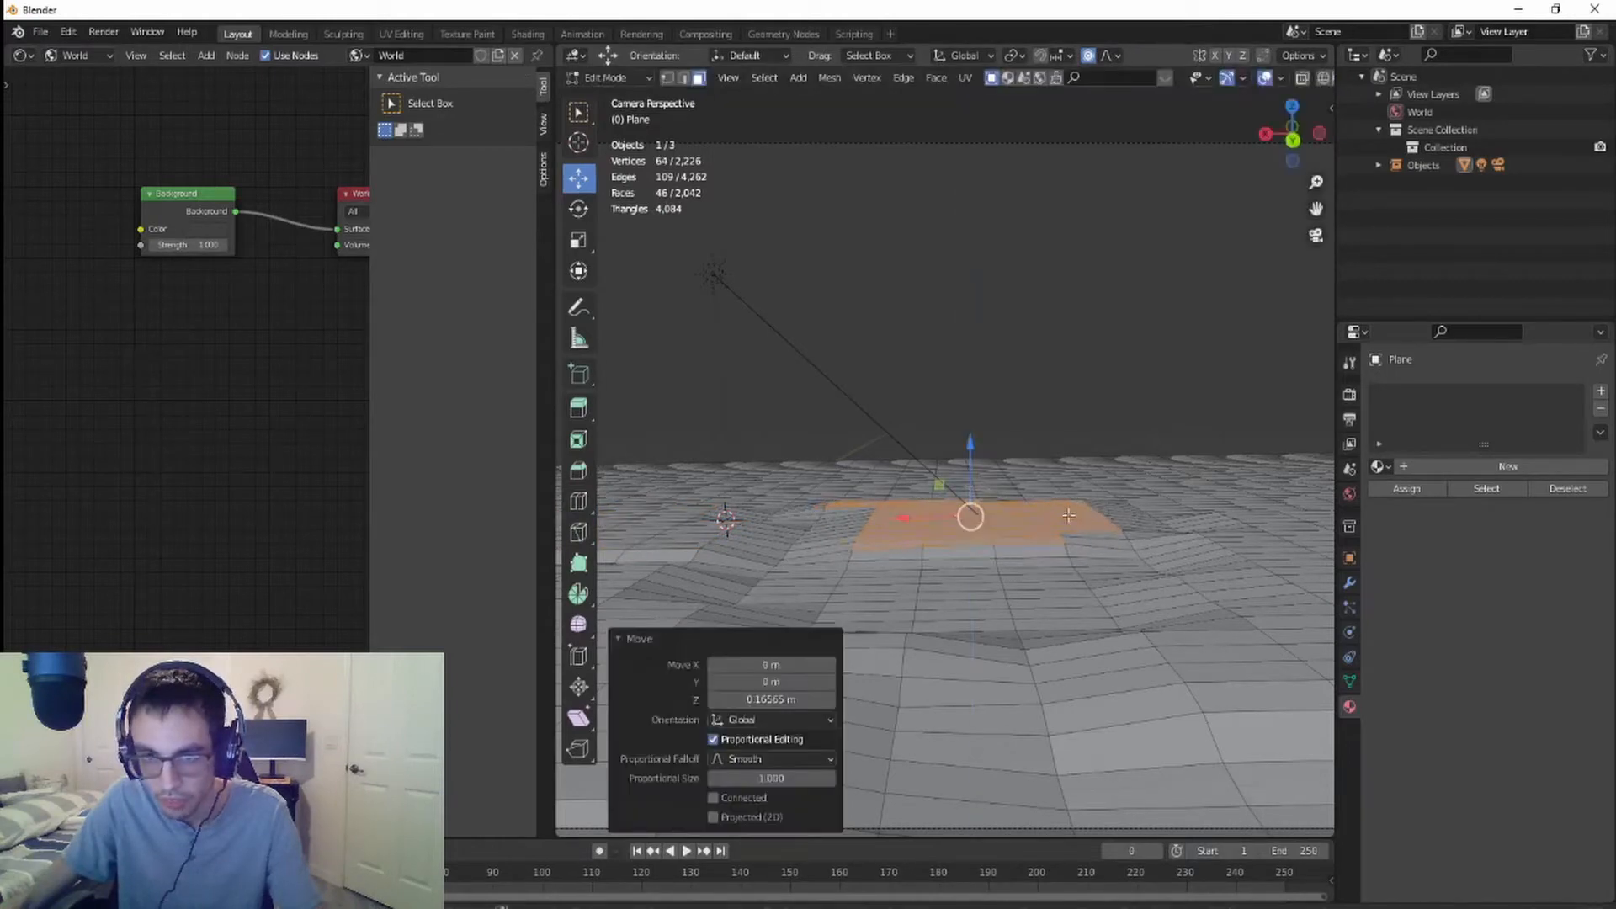
shift+middle_drag(1063, 524, 794, 537)
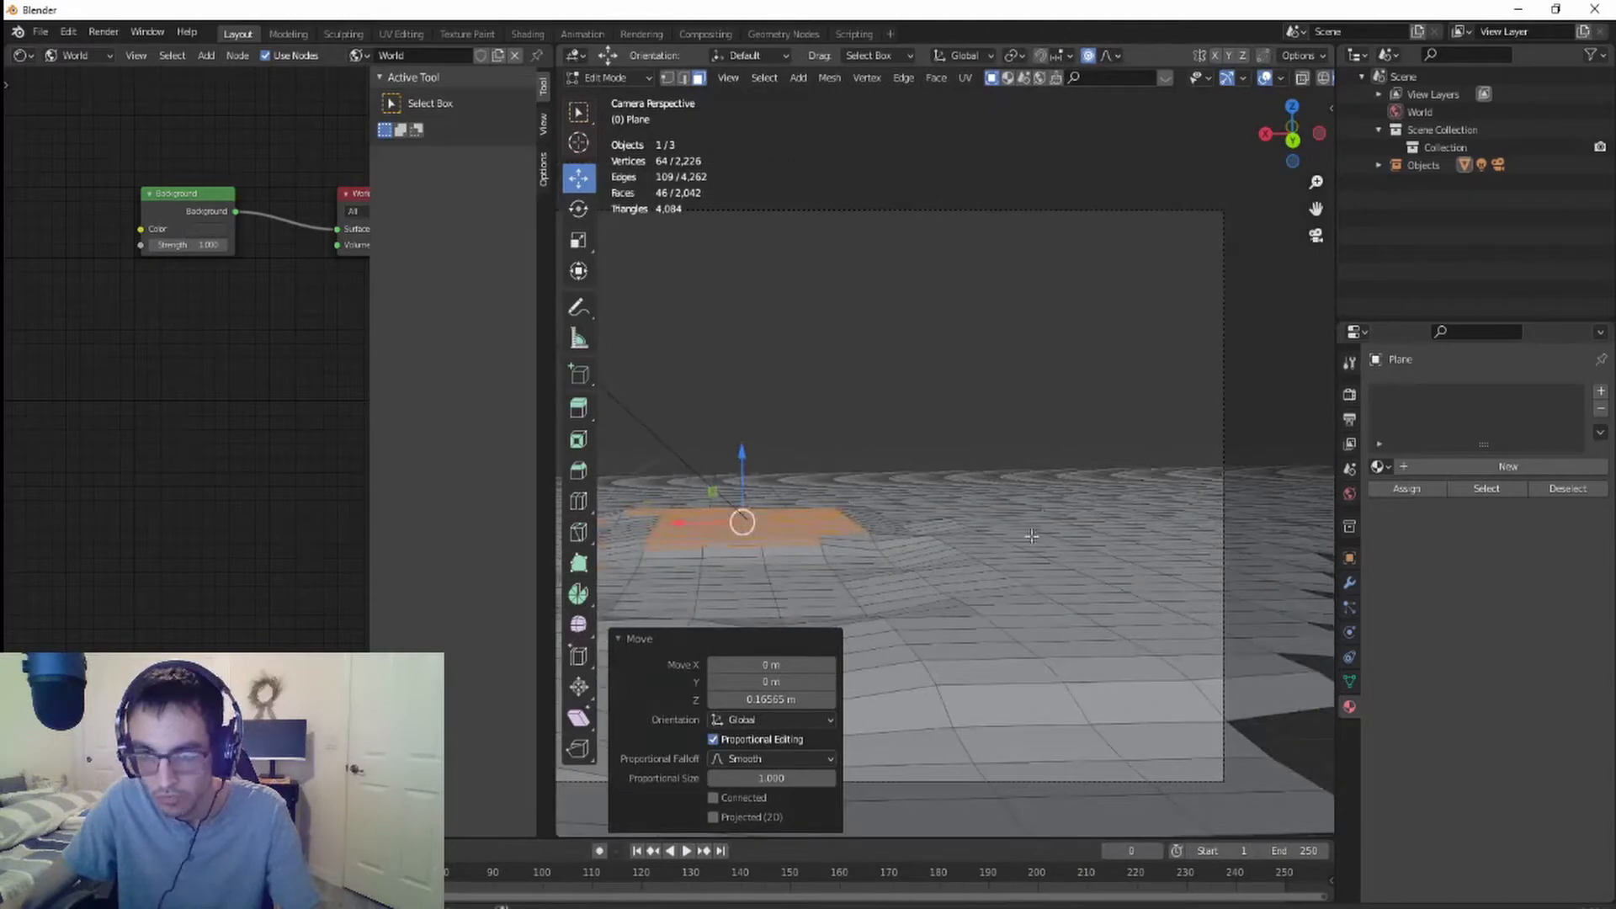
middle_drag(1053, 508, 773, 367)
scroll(1024, 623, up, 5)
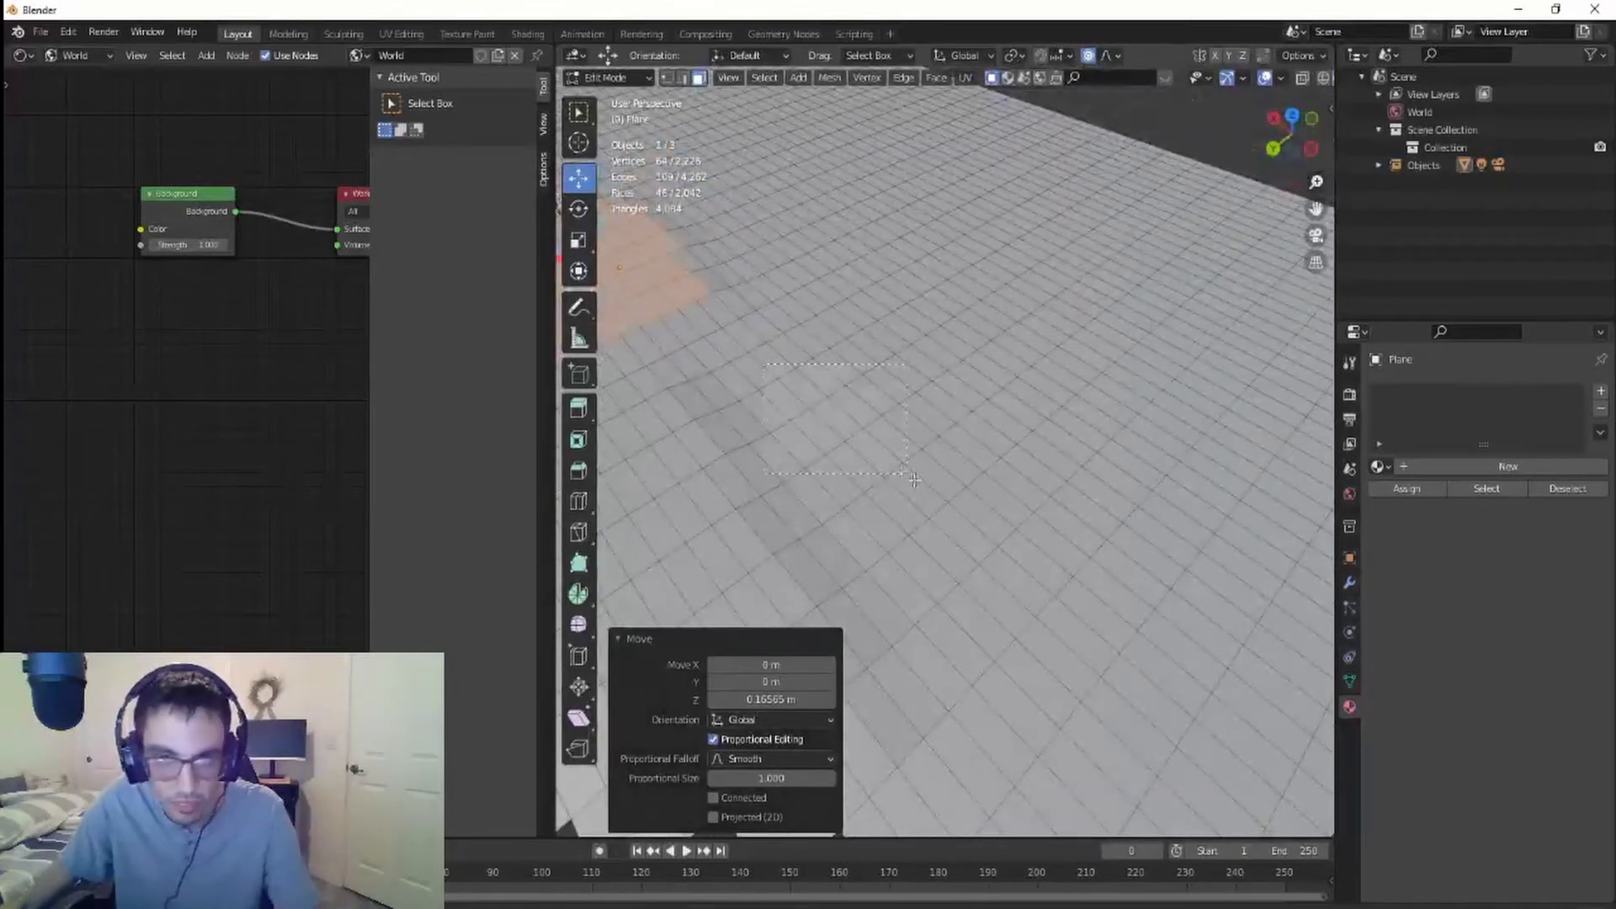
drag(1001, 555, 1001, 556)
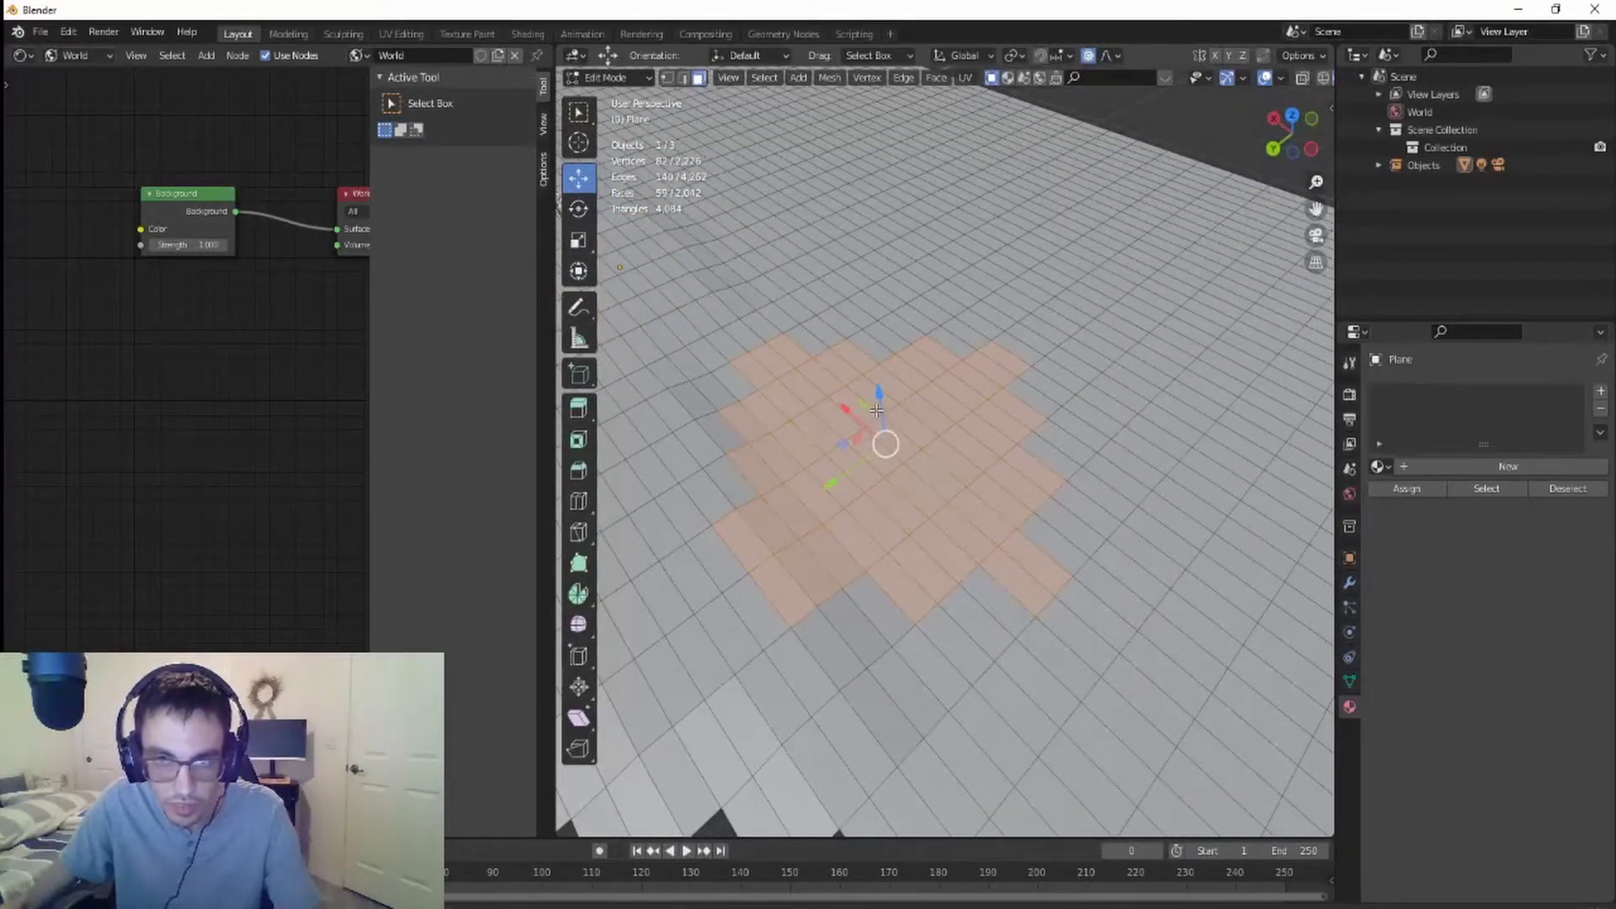
drag(880, 409, 889, 419)
- Leave Edit Mode, check the dune shapes from several angles, and shade the ground plane smooth
middle_drag(891, 454, 1037, 489)
scroll(926, 485, up, 5)
middle_drag(964, 610, 902, 552)
key(Tab)
middle_drag(903, 611, 912, 580)
scroll(917, 584, up, 5)
scroll(917, 585, down, 6)
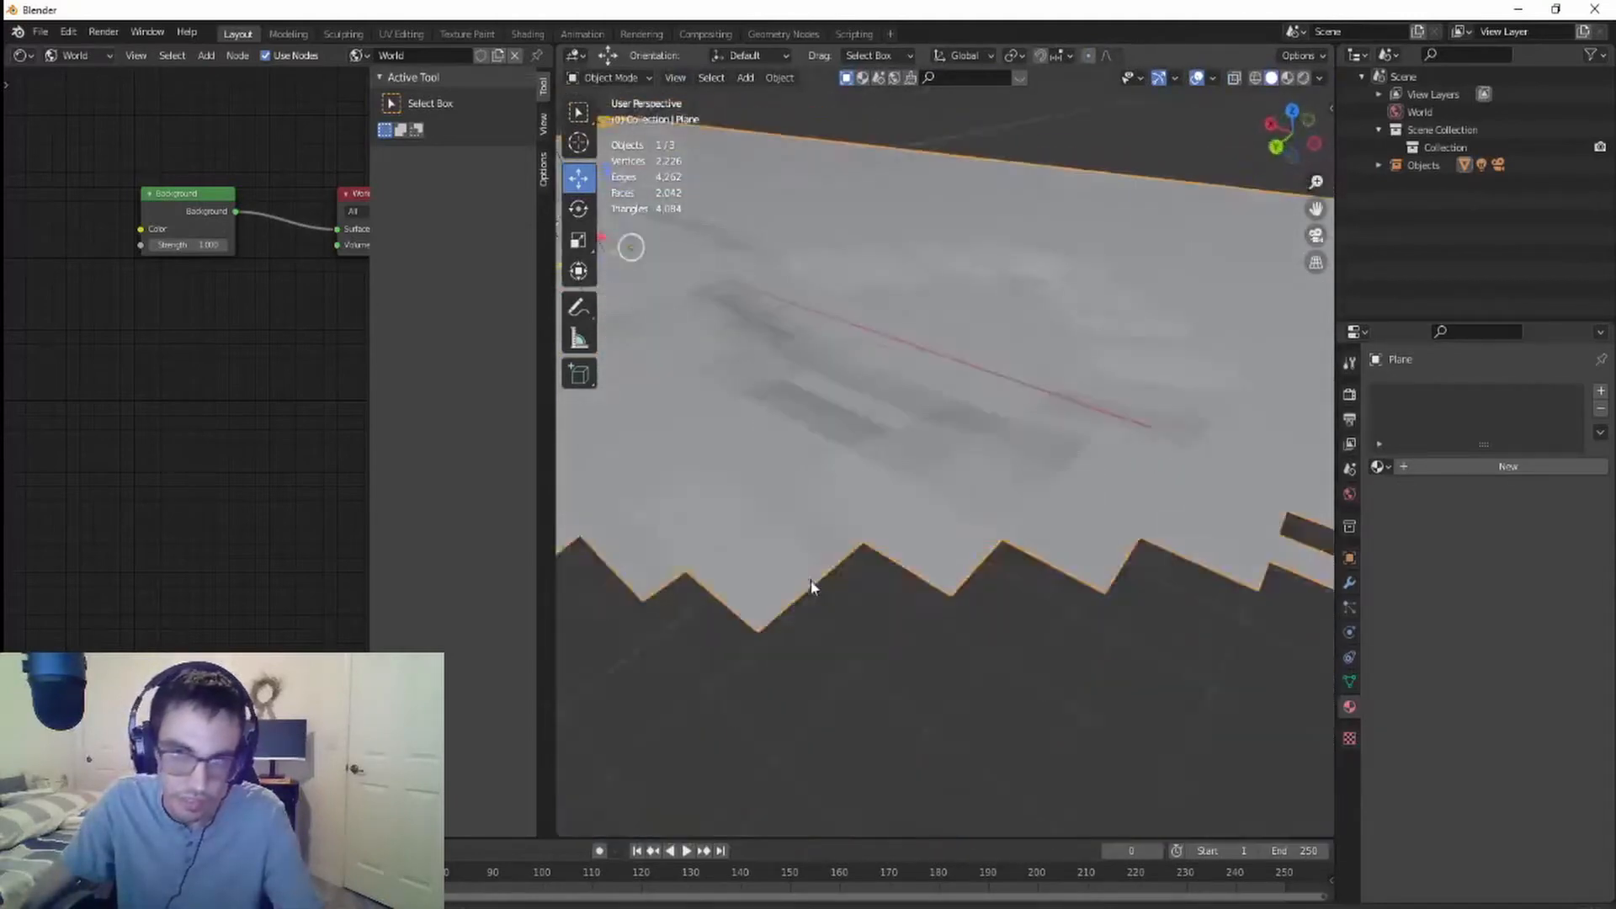
middle_drag(808, 584, 892, 593)
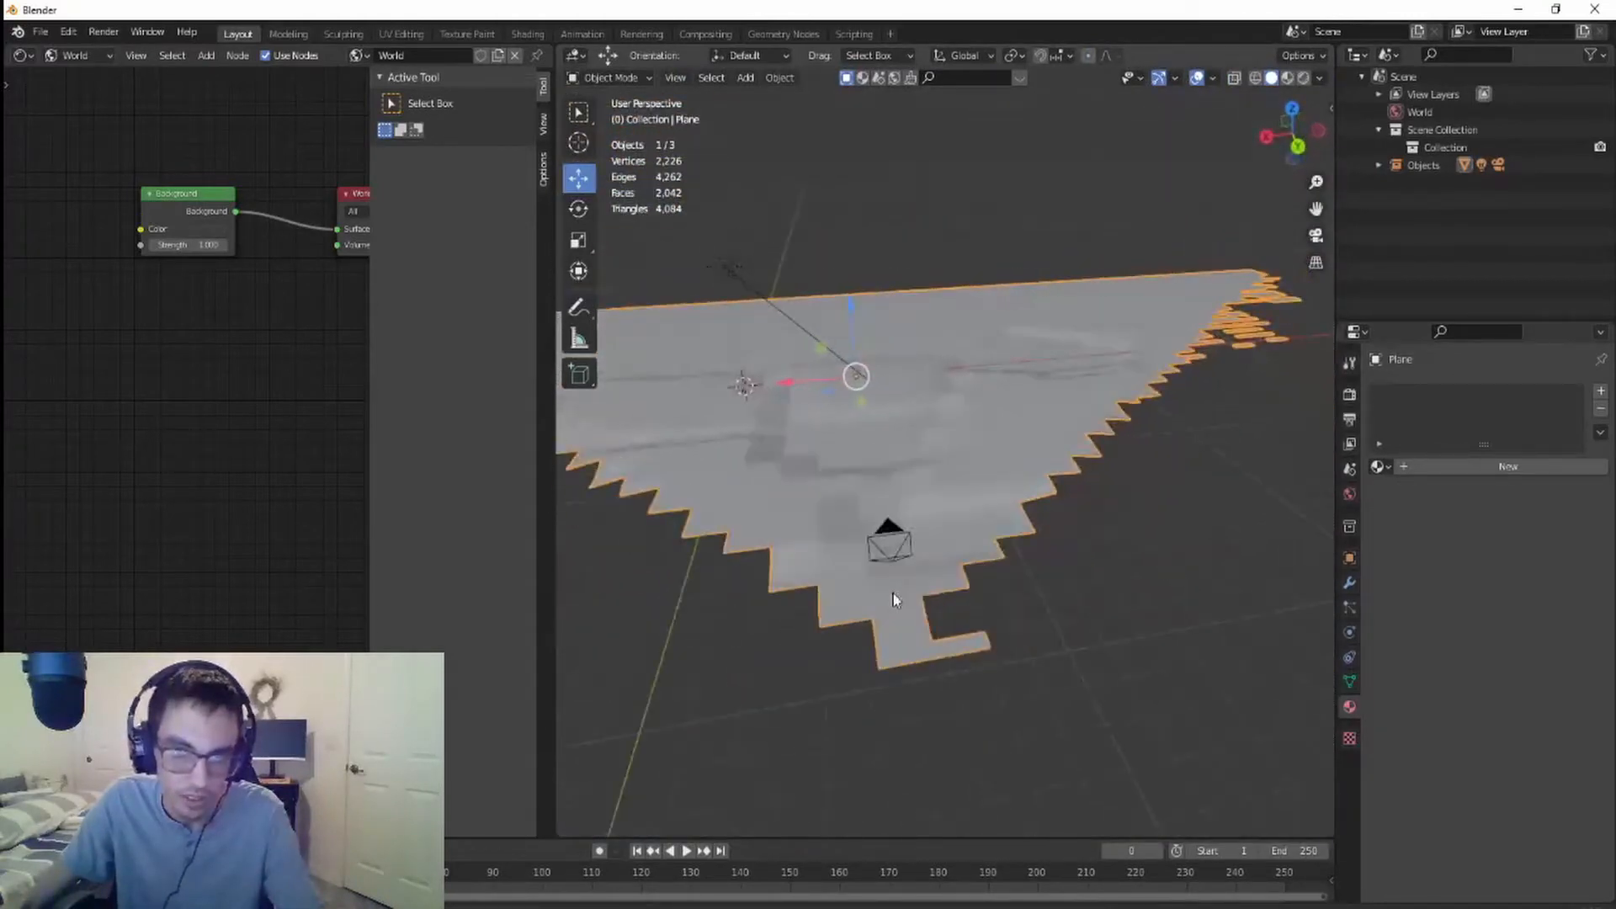
scroll(892, 594, up, 2)
right_click(752, 458)
click(756, 461)
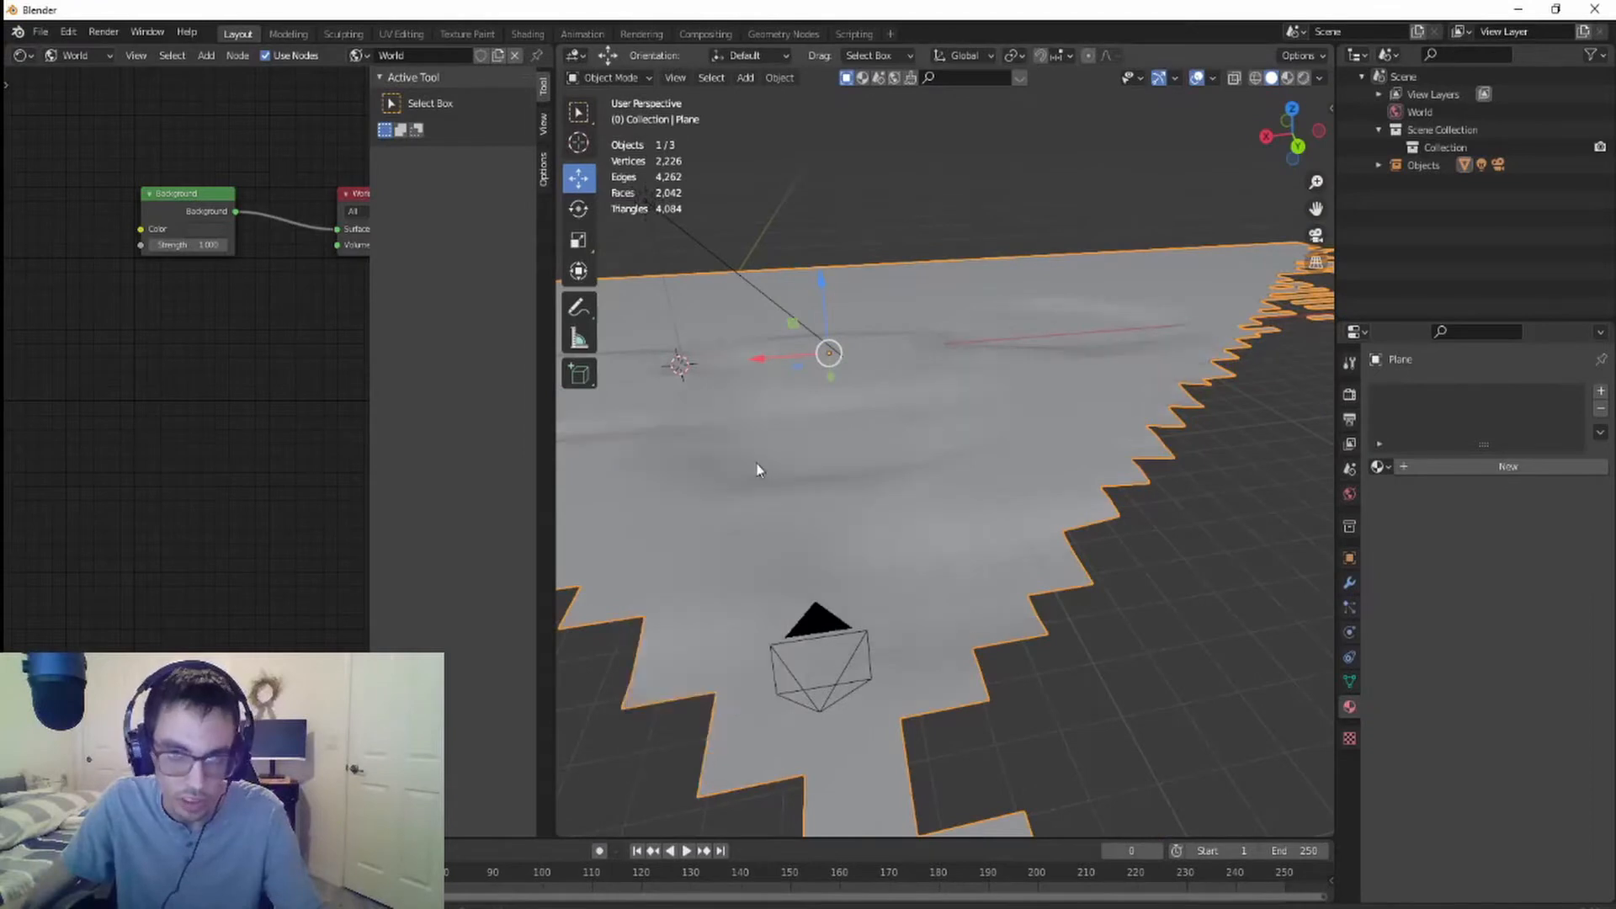
- Look through the scene camera and switch the viewport to Rendered shading to check the smoothed ground
middle_drag(758, 468, 842, 494)
key(KP_0)
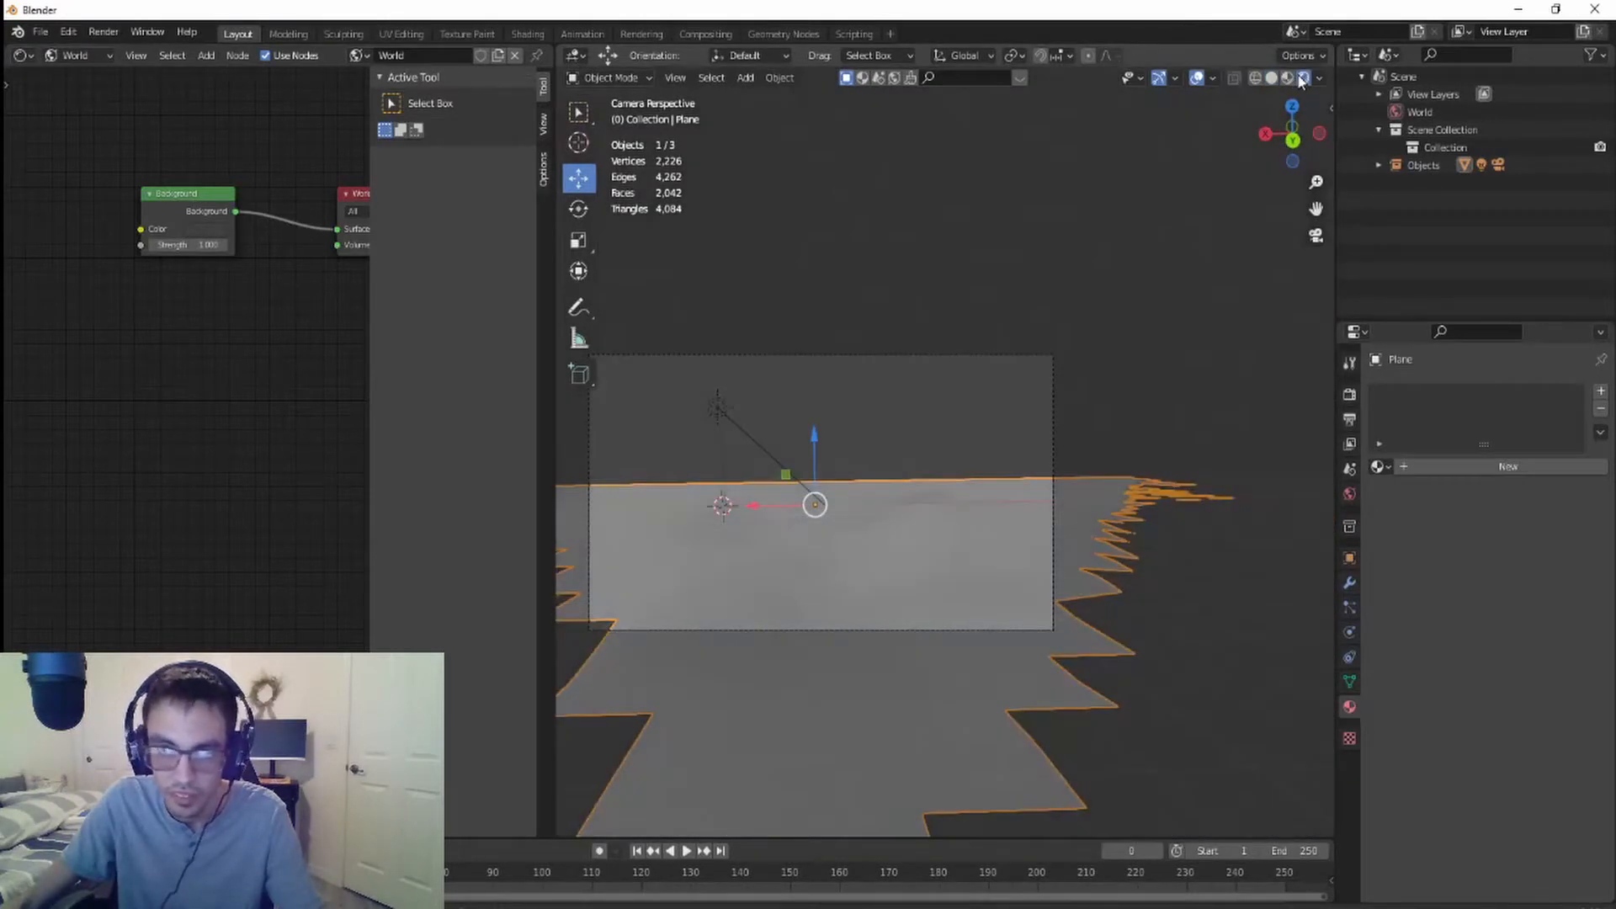
scroll(875, 522, down, 3)
scroll(848, 538, up, 6)
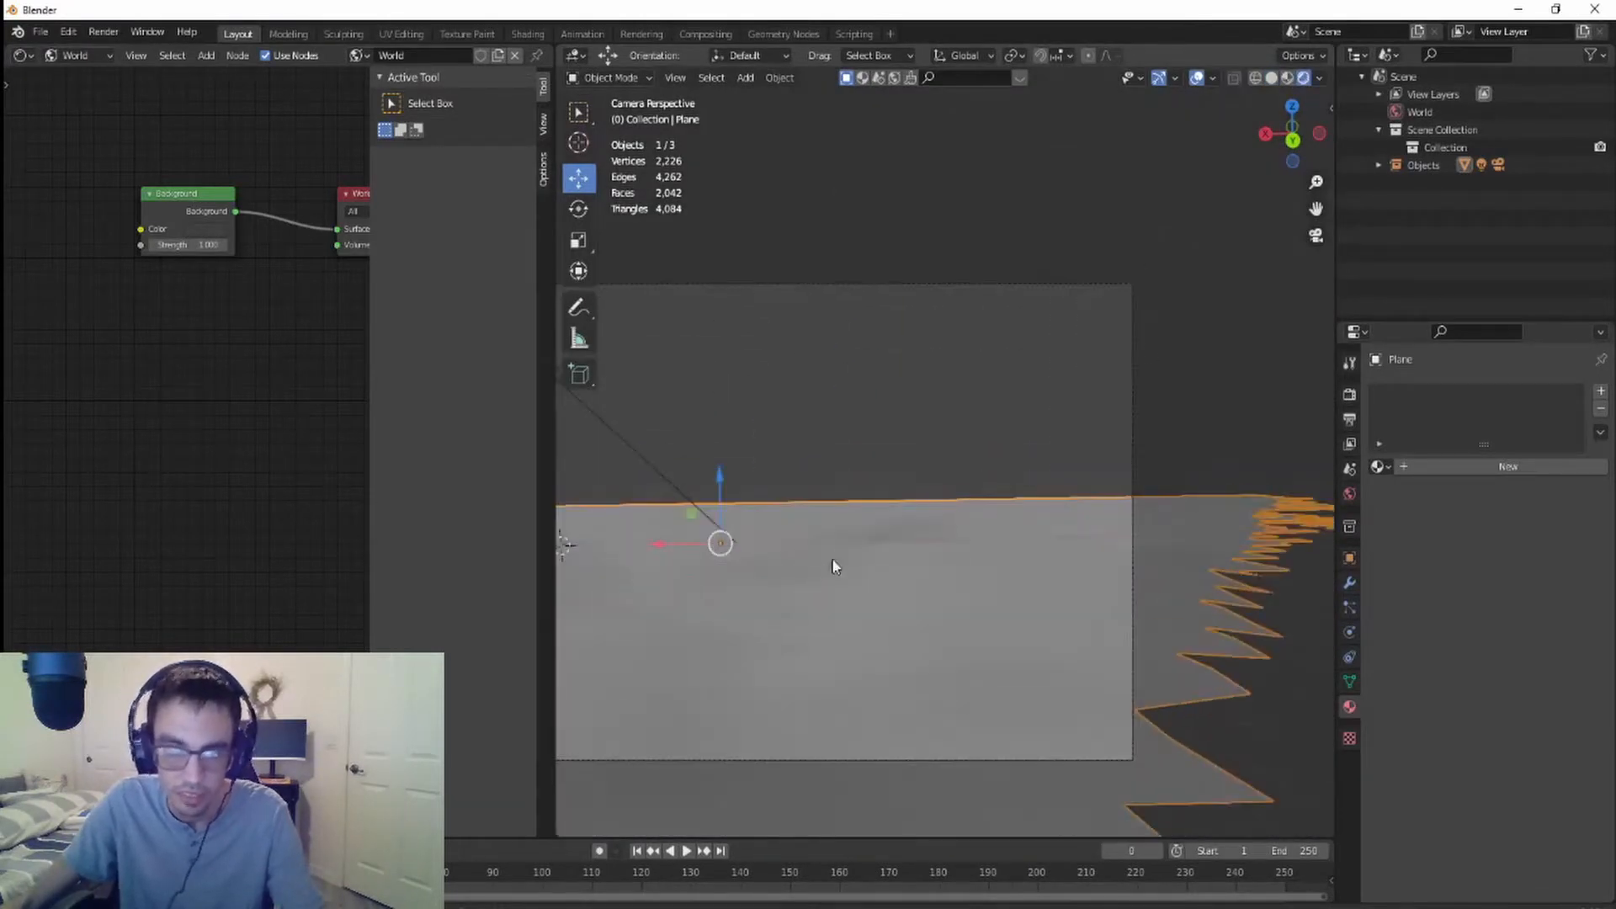
shift+middle_drag(821, 569, 1166, 484)
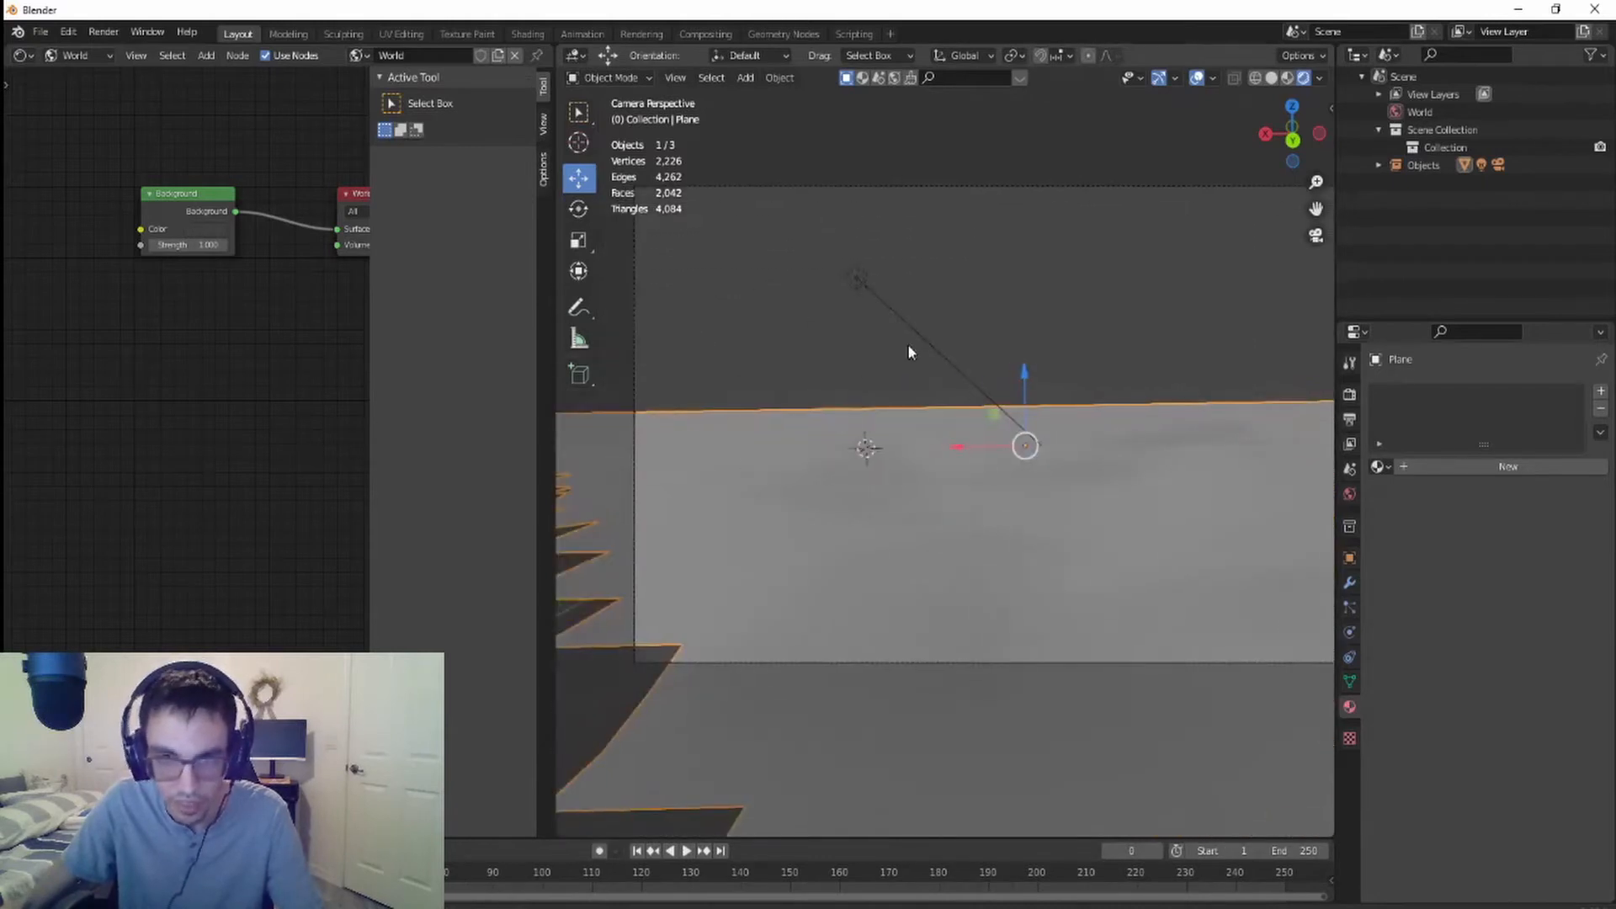
- Select the sun light and move it about 23.28 m along X, out of the camera frame
click(857, 282)
scroll(1035, 330, down, 3)
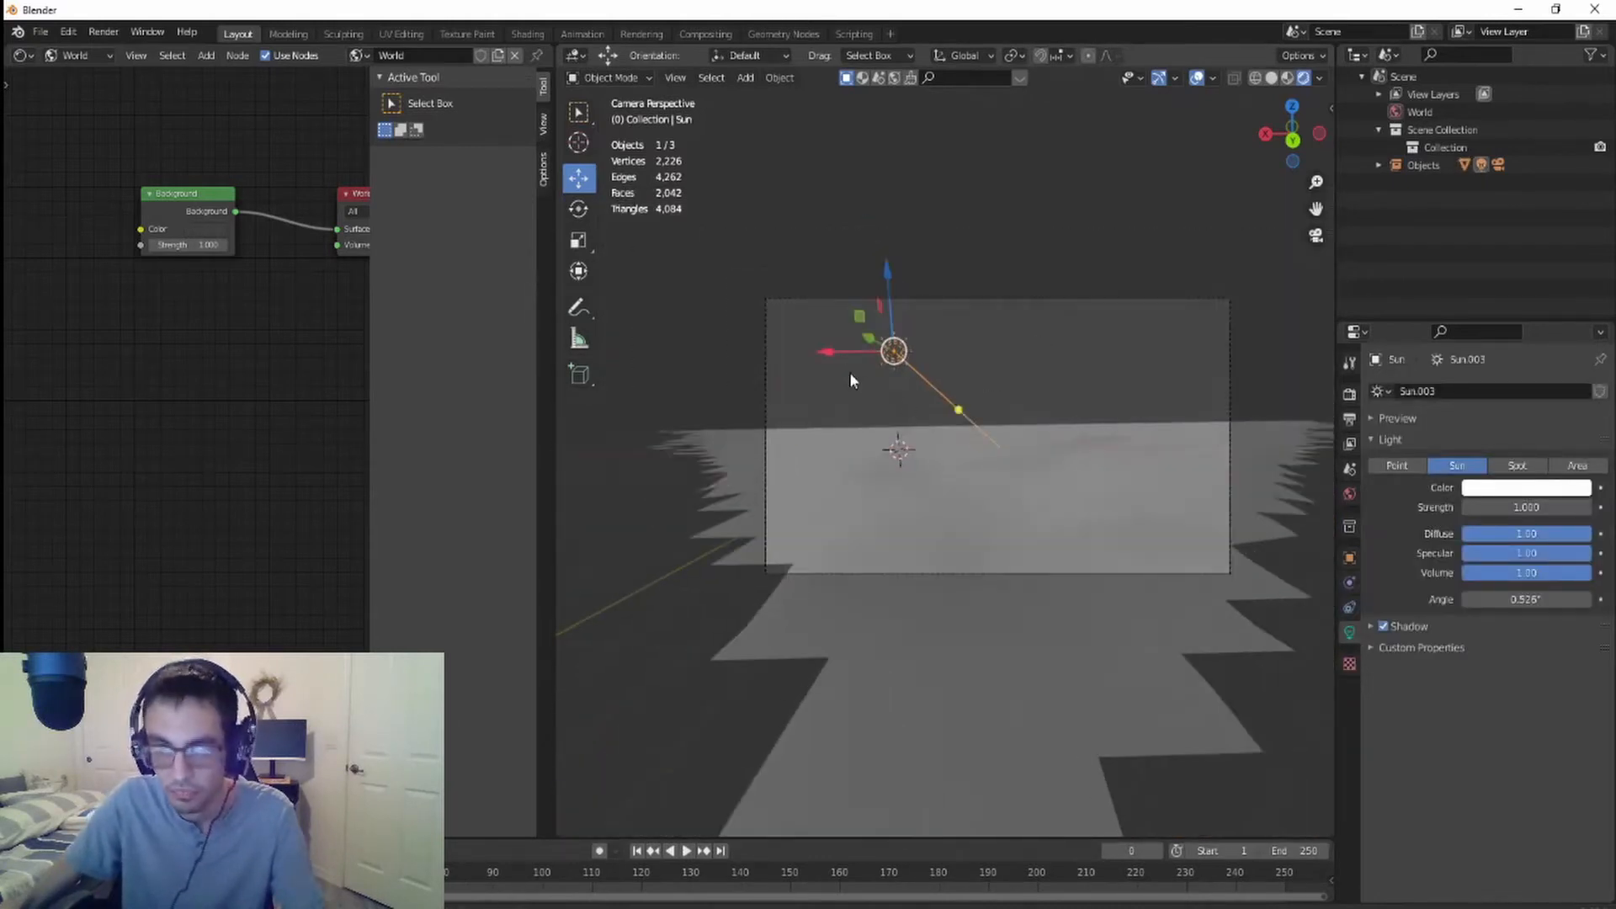
drag(833, 353, 565, 353)
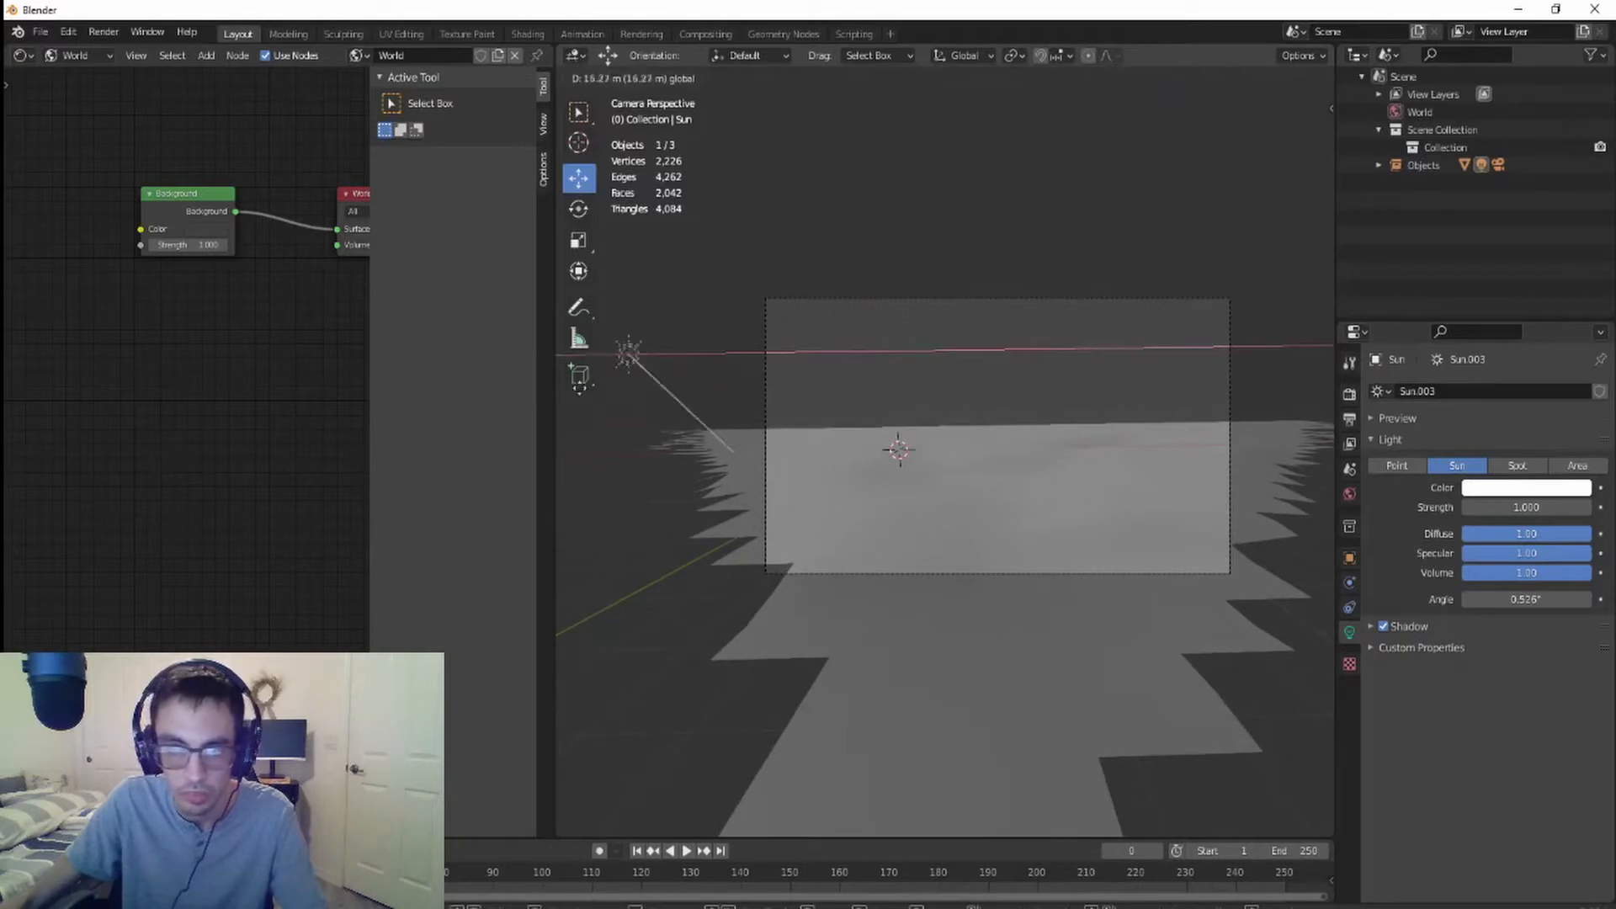
drag(1303, 400, 1252, 409)
- Shift the sun light along Y toward the camera's end of the ground and about -7.76 m along X
scroll(926, 560, down, 4)
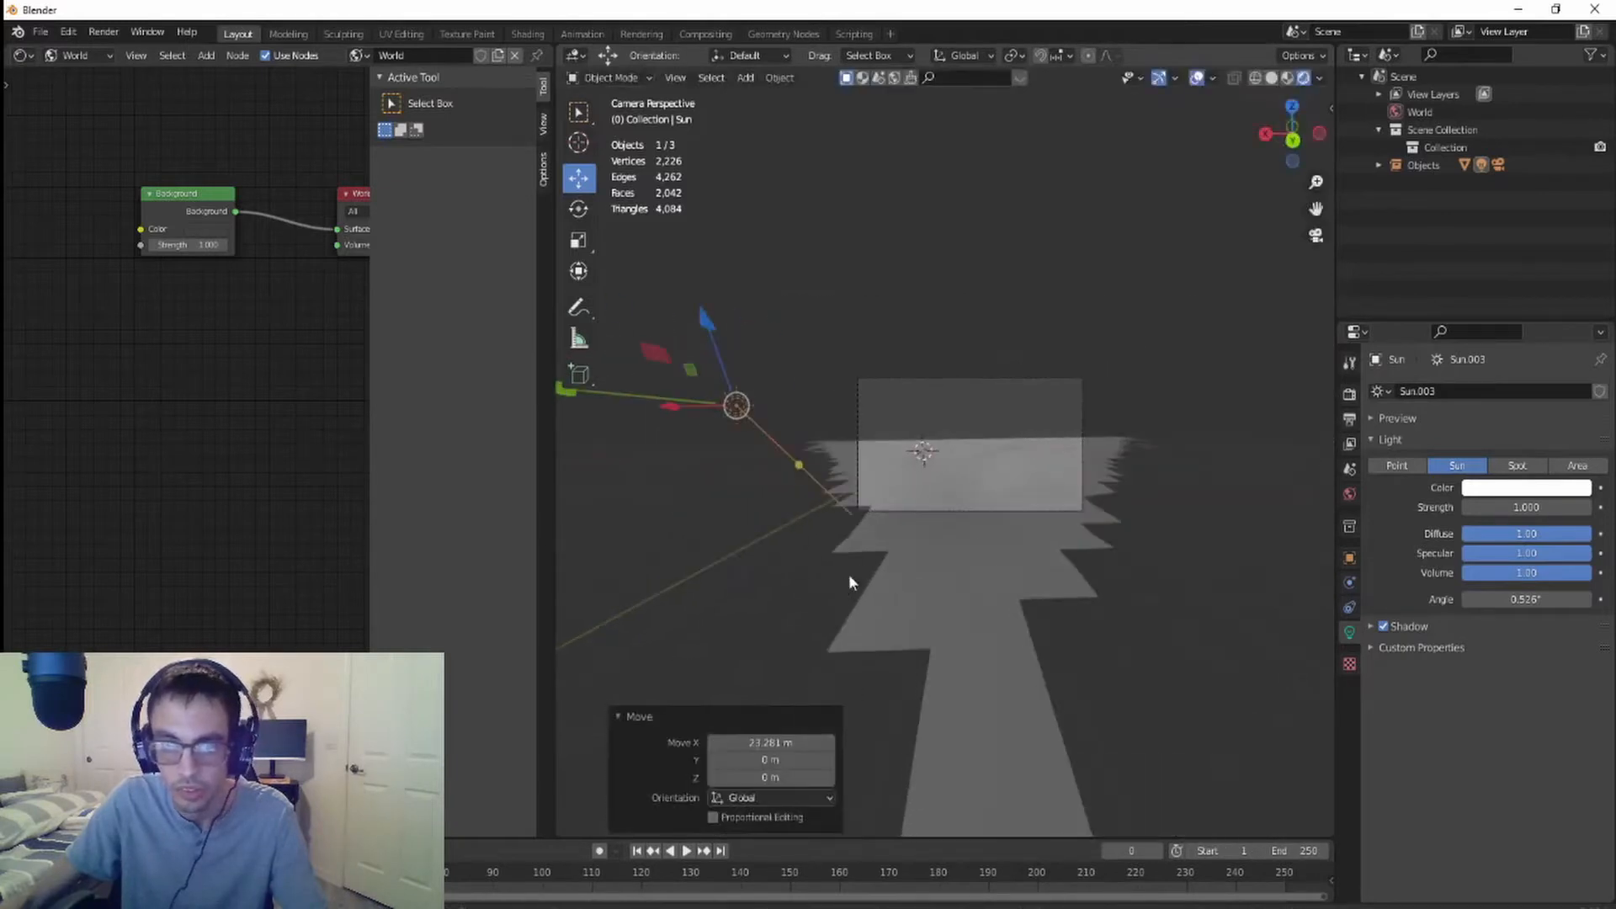
middle_drag(848, 576, 996, 652)
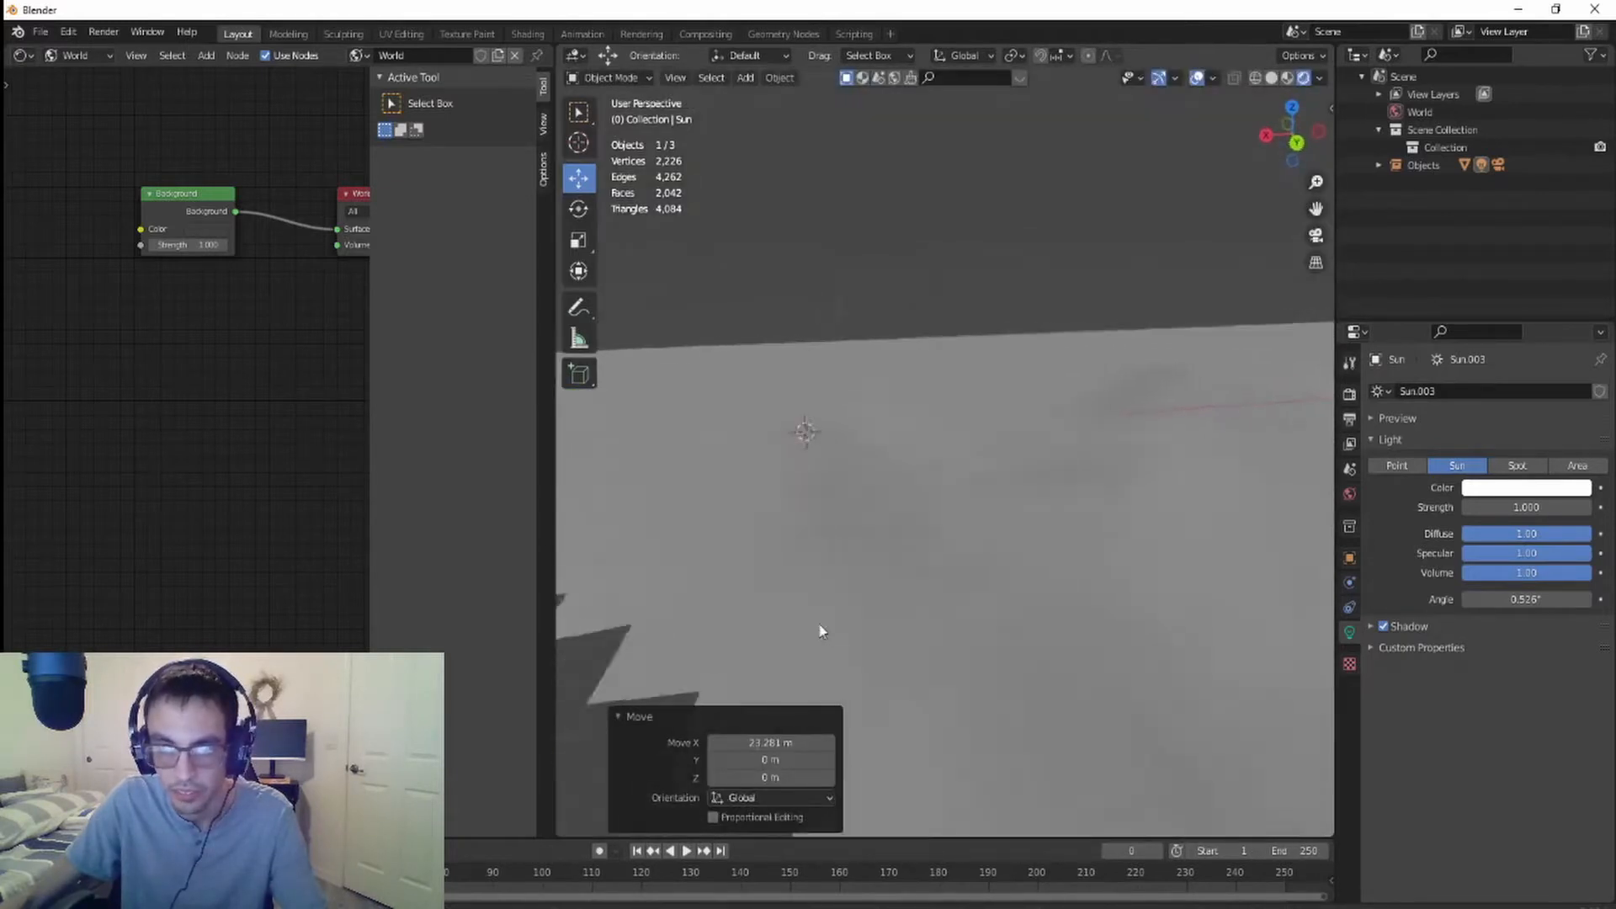
scroll(827, 623, down, 5)
drag(1067, 563, 1149, 568)
drag(1083, 619, 1083, 546)
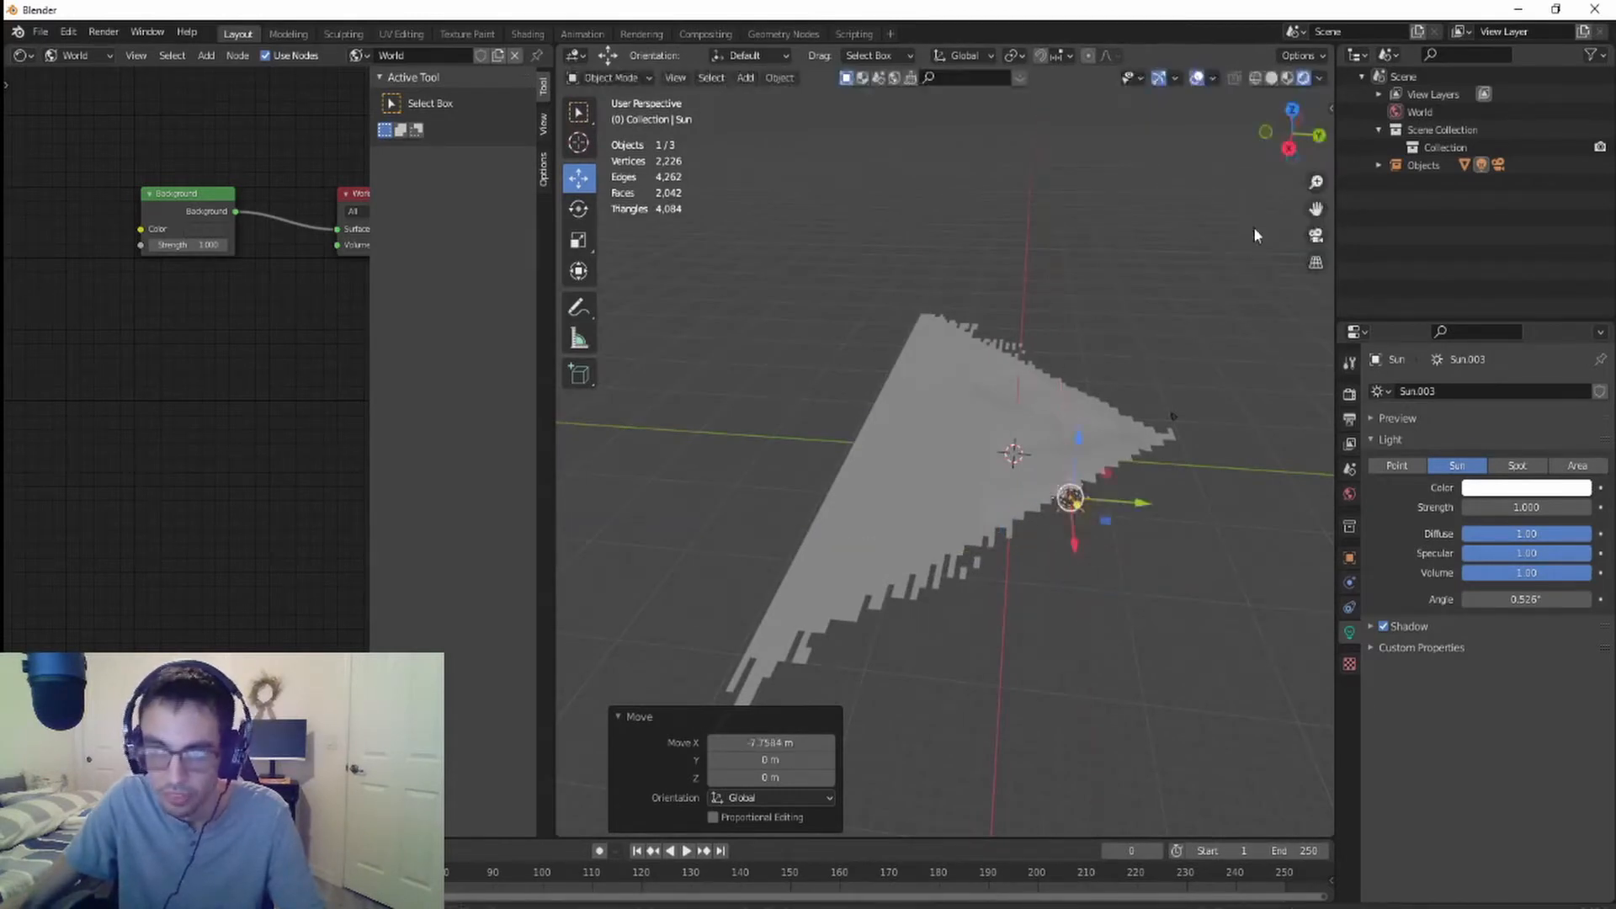
- In camera view, aim the sun at a low angle across the ground and inspect the shadows on the dunes
click(1317, 239)
scroll(927, 533, up, 2)
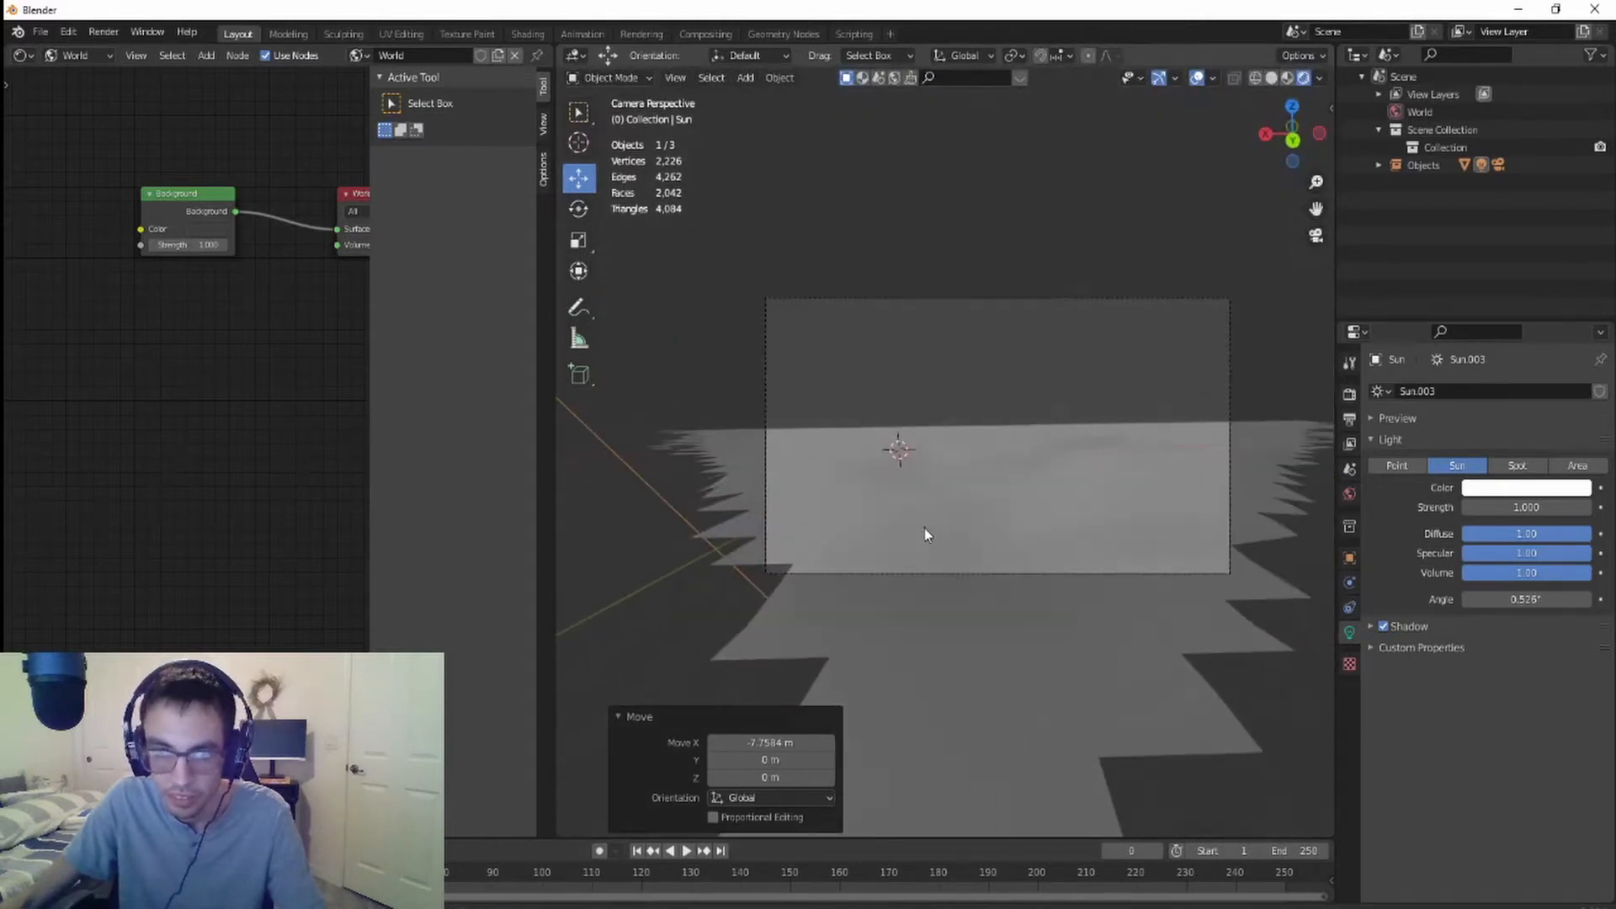
scroll(927, 534, down, 3)
drag(689, 425, 1066, 548)
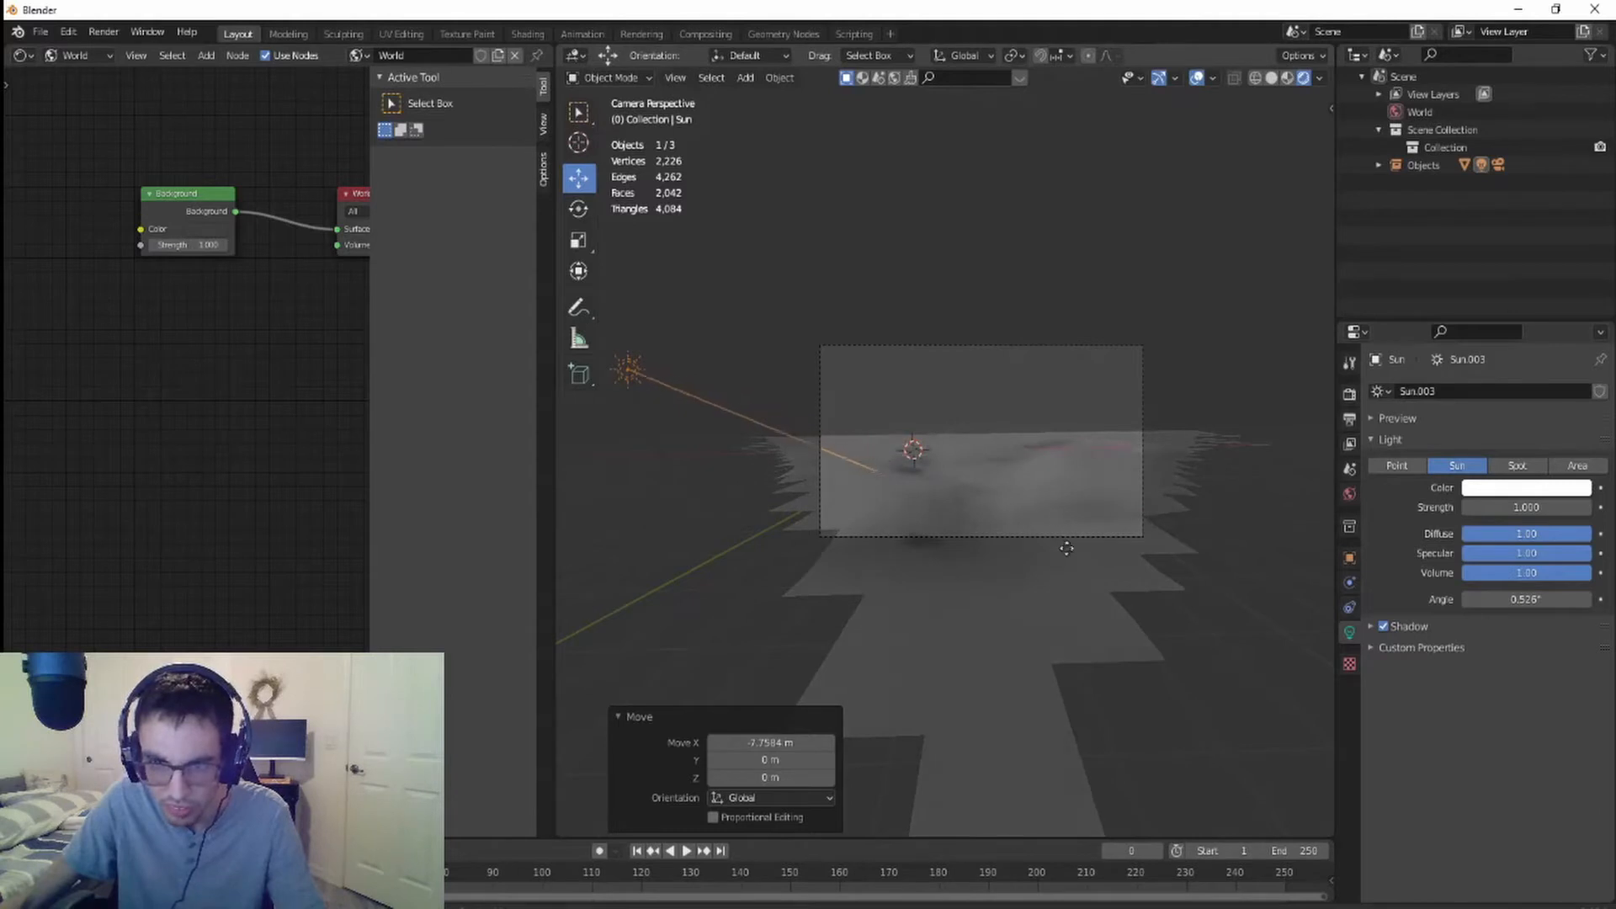
drag(922, 476, 1128, 537)
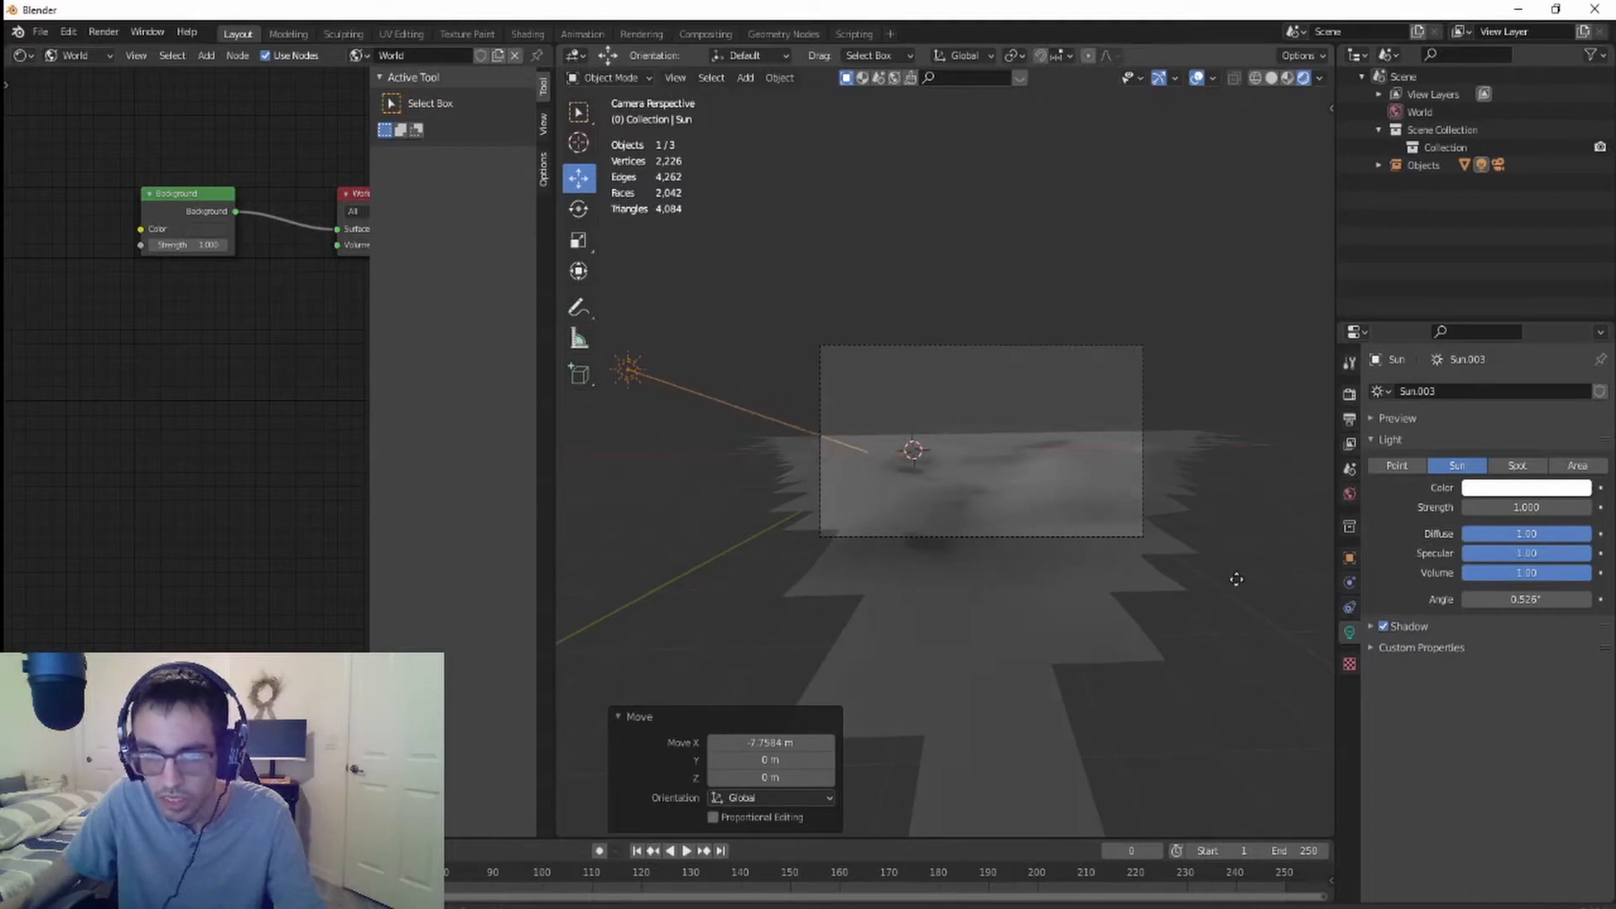
drag(1236, 576, 1226, 576)
scroll(1090, 598, up, 5)
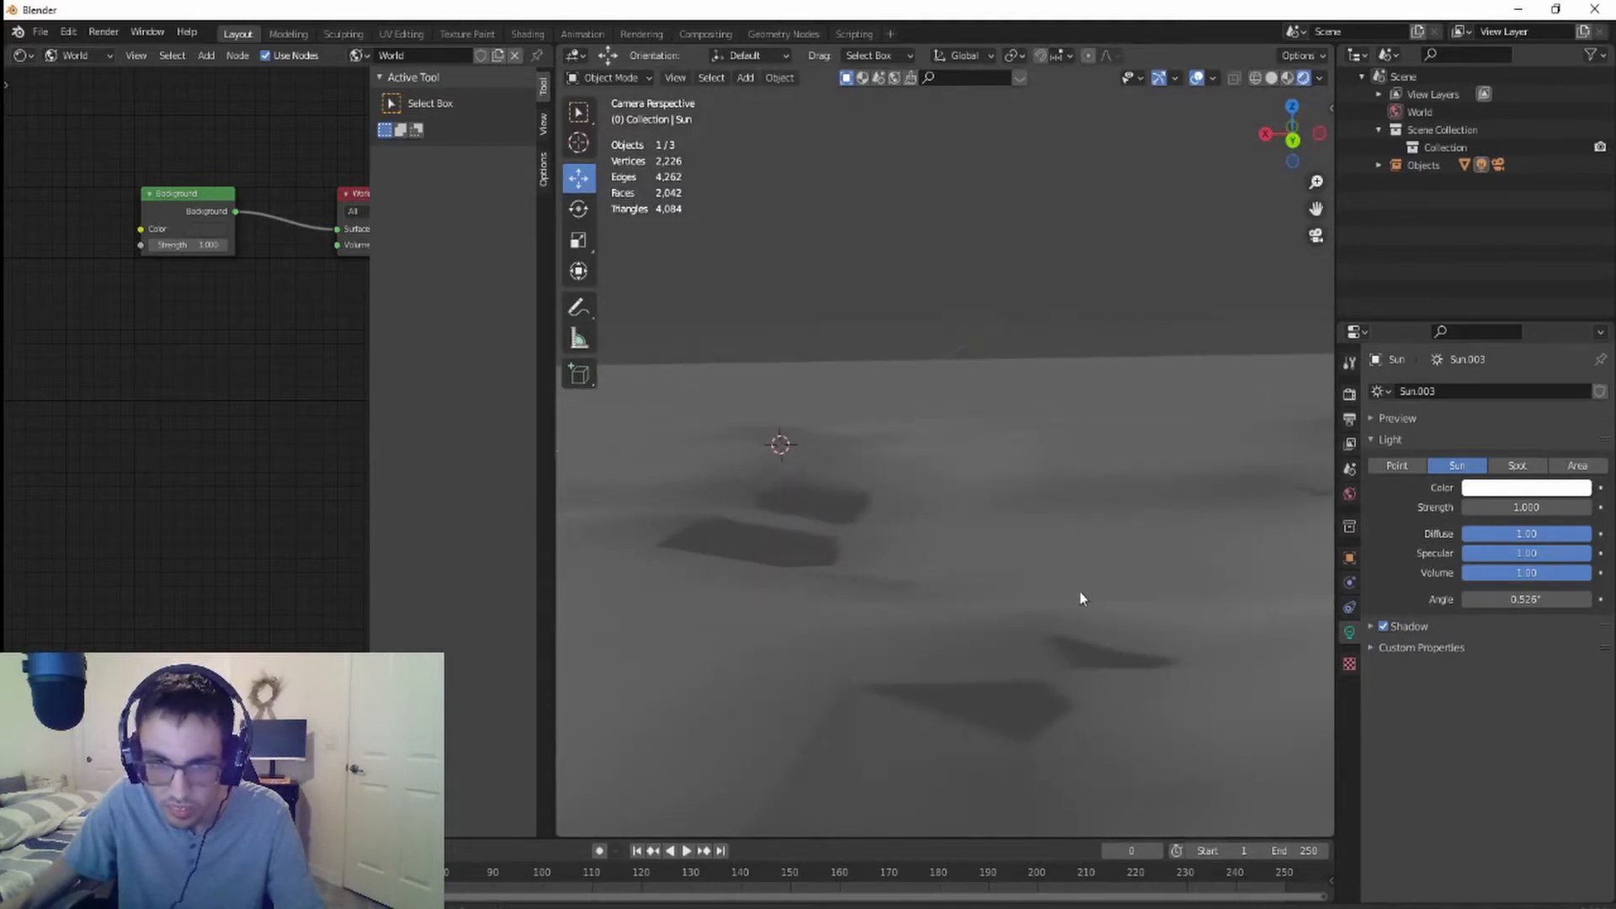
scroll(1079, 590, down, 5)
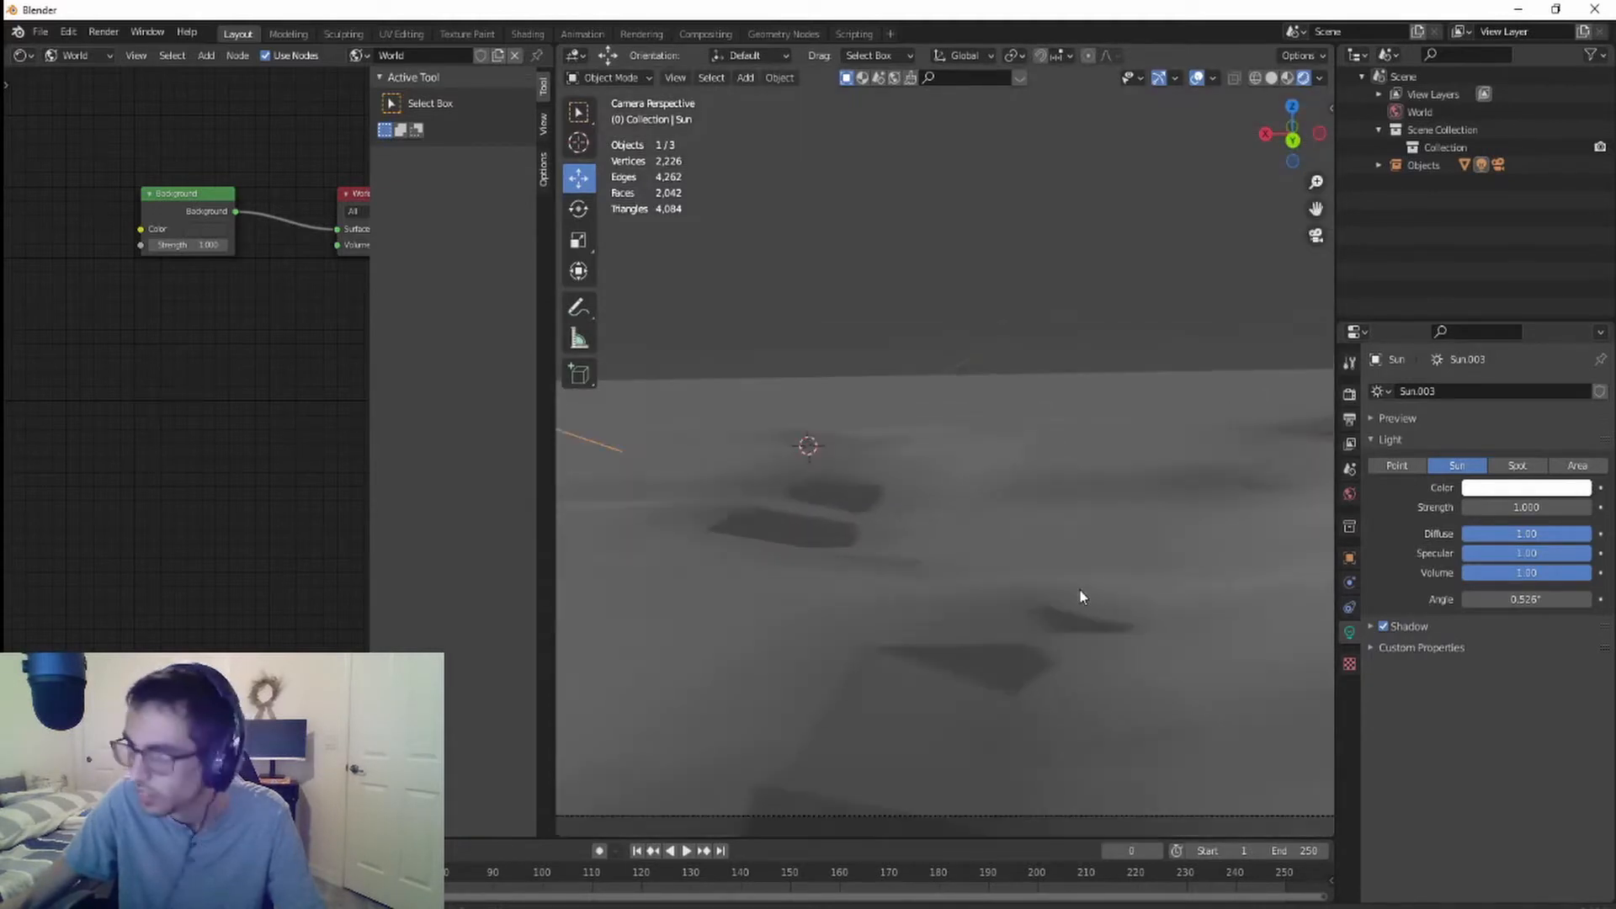
scroll(797, 505, down, 3)
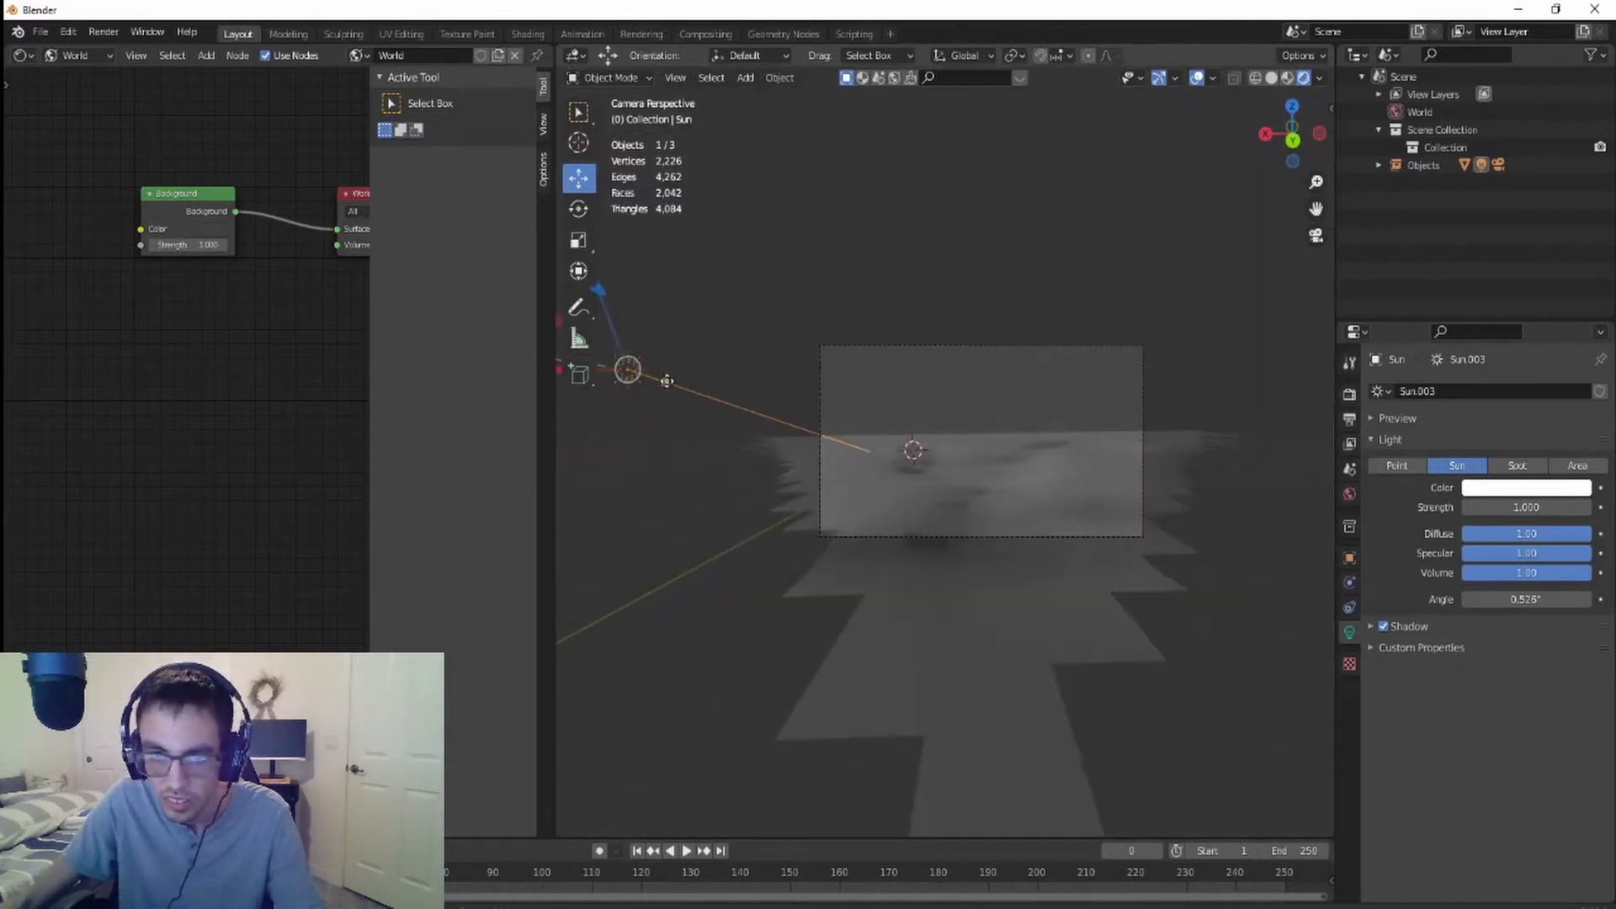
- Re-aim the sun at a shallower angle so its beam ends near the 3D cursor, and check the shadows
drag(667, 381, 1006, 539)
mouse_move(1143, 548)
mouse_down()
mouse_move(1288, 493)
mouse_move(1250, 521)
mouse_up()
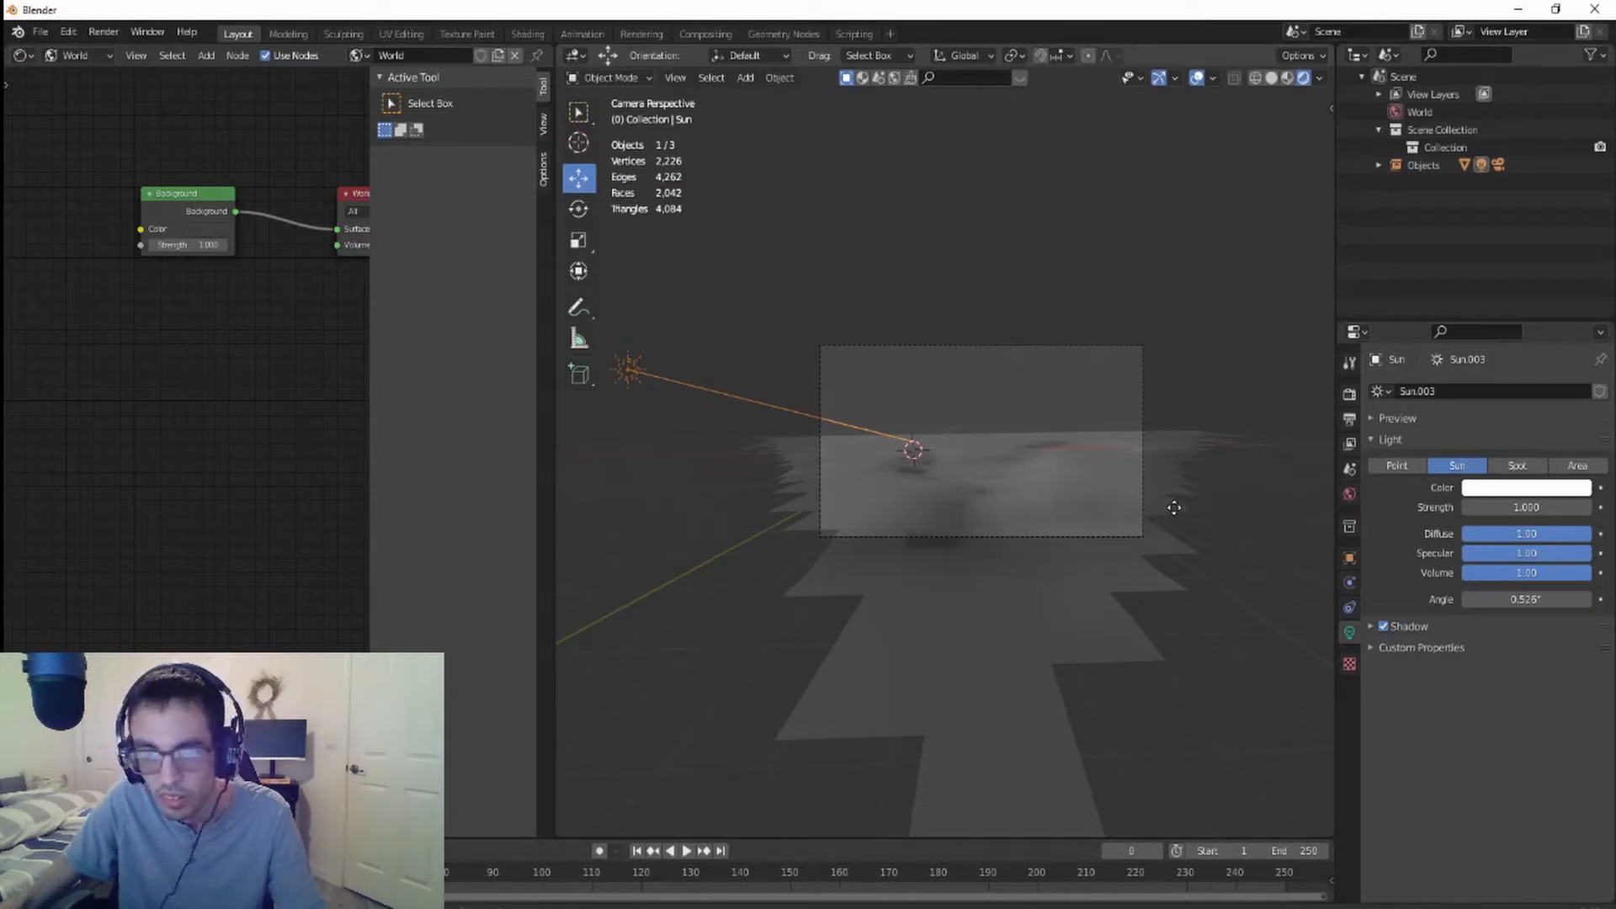
scroll(1028, 582, up, 5)
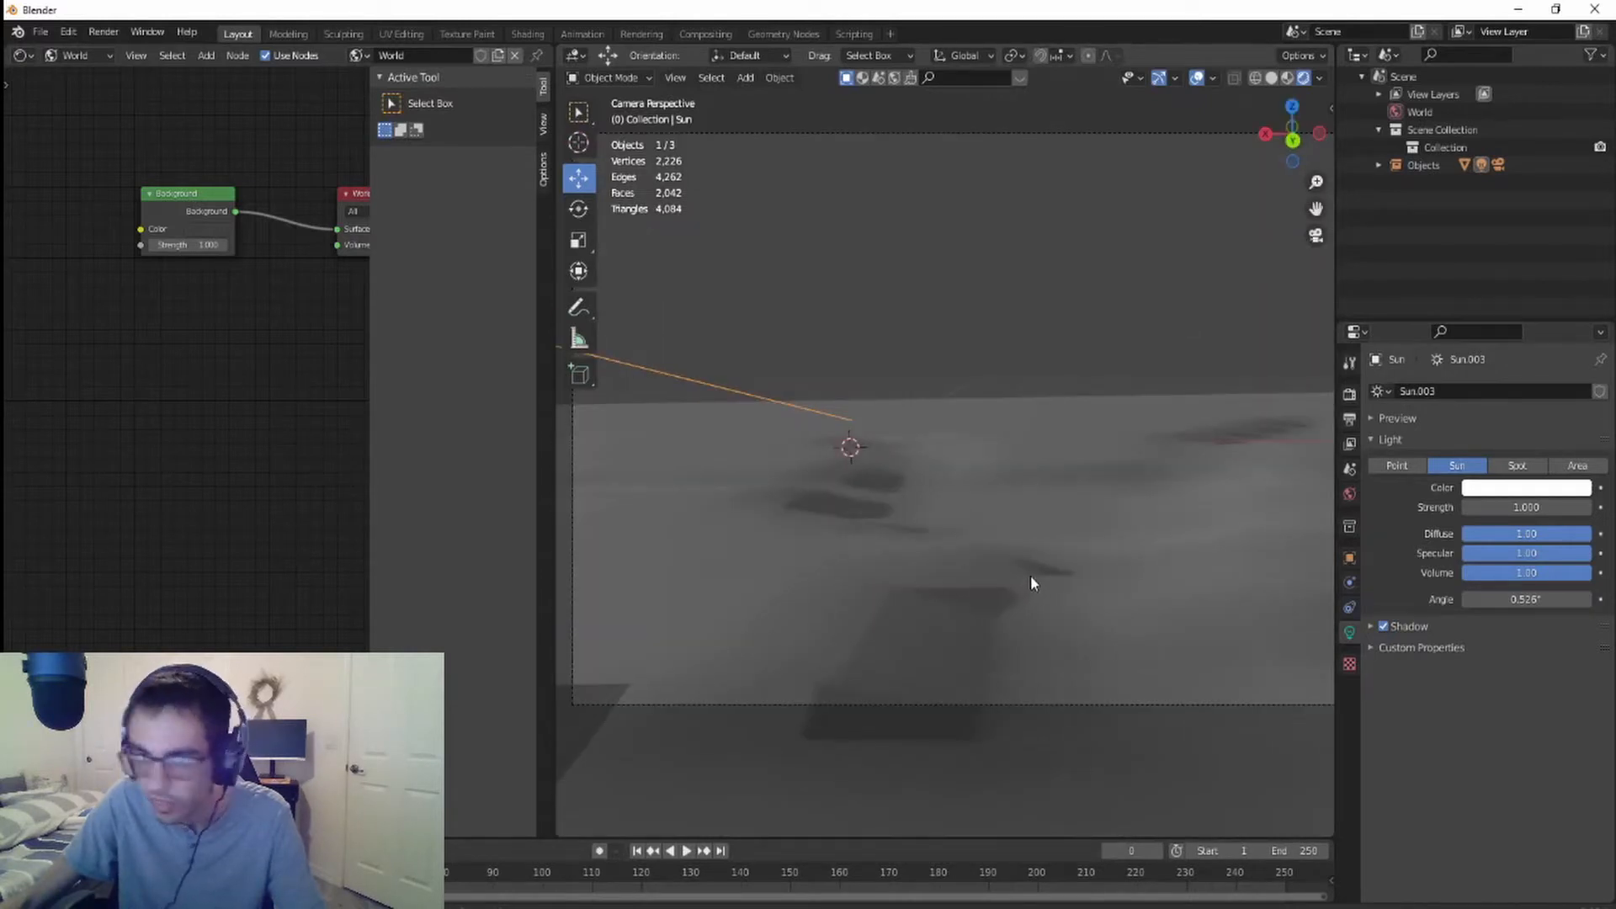
scroll(1027, 569, down, 3)
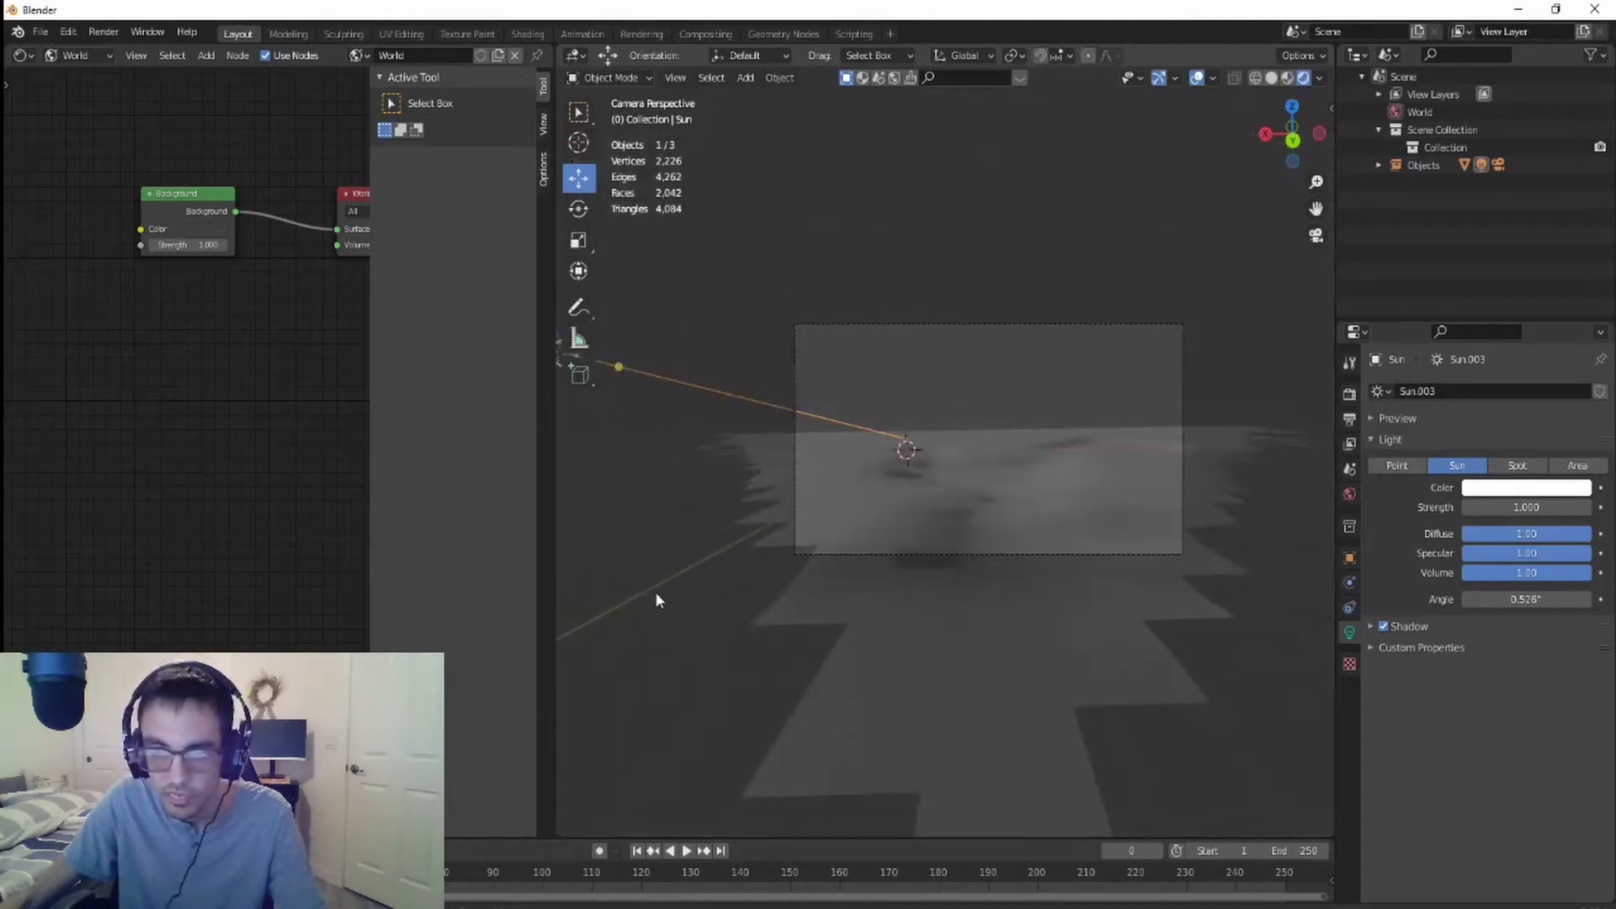
- Adjust the sun's aim from outside the camera view so its light rakes across the dunes in front of the camera
middle_drag(655, 593, 1079, 591)
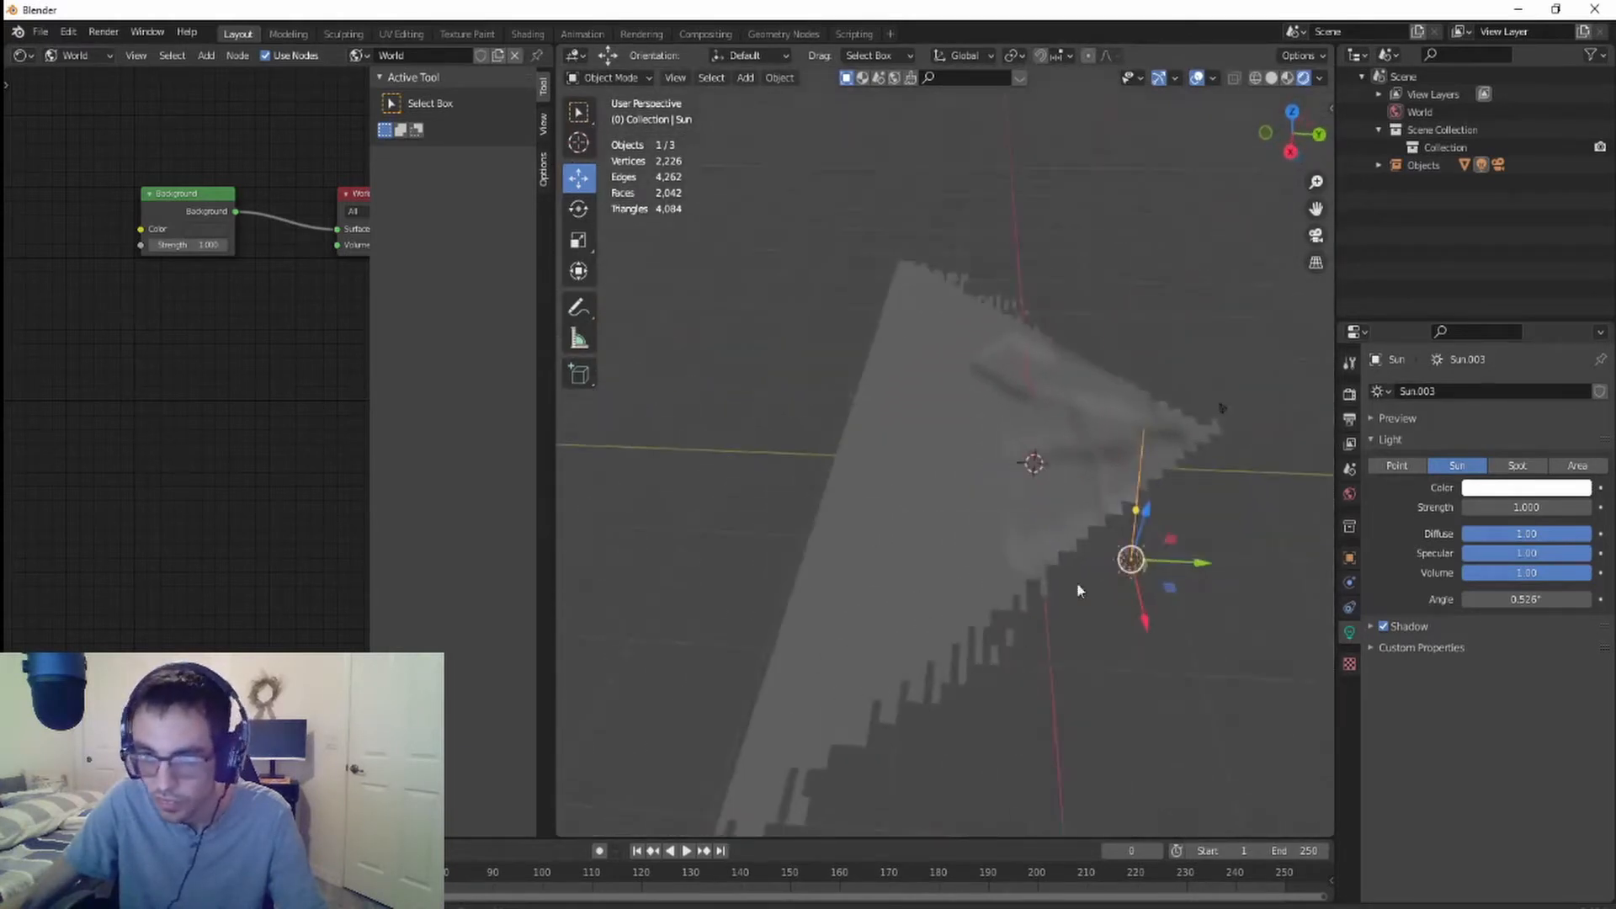
mouse_move(1132, 508)
mouse_down()
mouse_move(1120, 380)
mouse_move(1104, 409)
mouse_move(1150, 481)
mouse_up()
middle_drag(1150, 481, 871, 421)
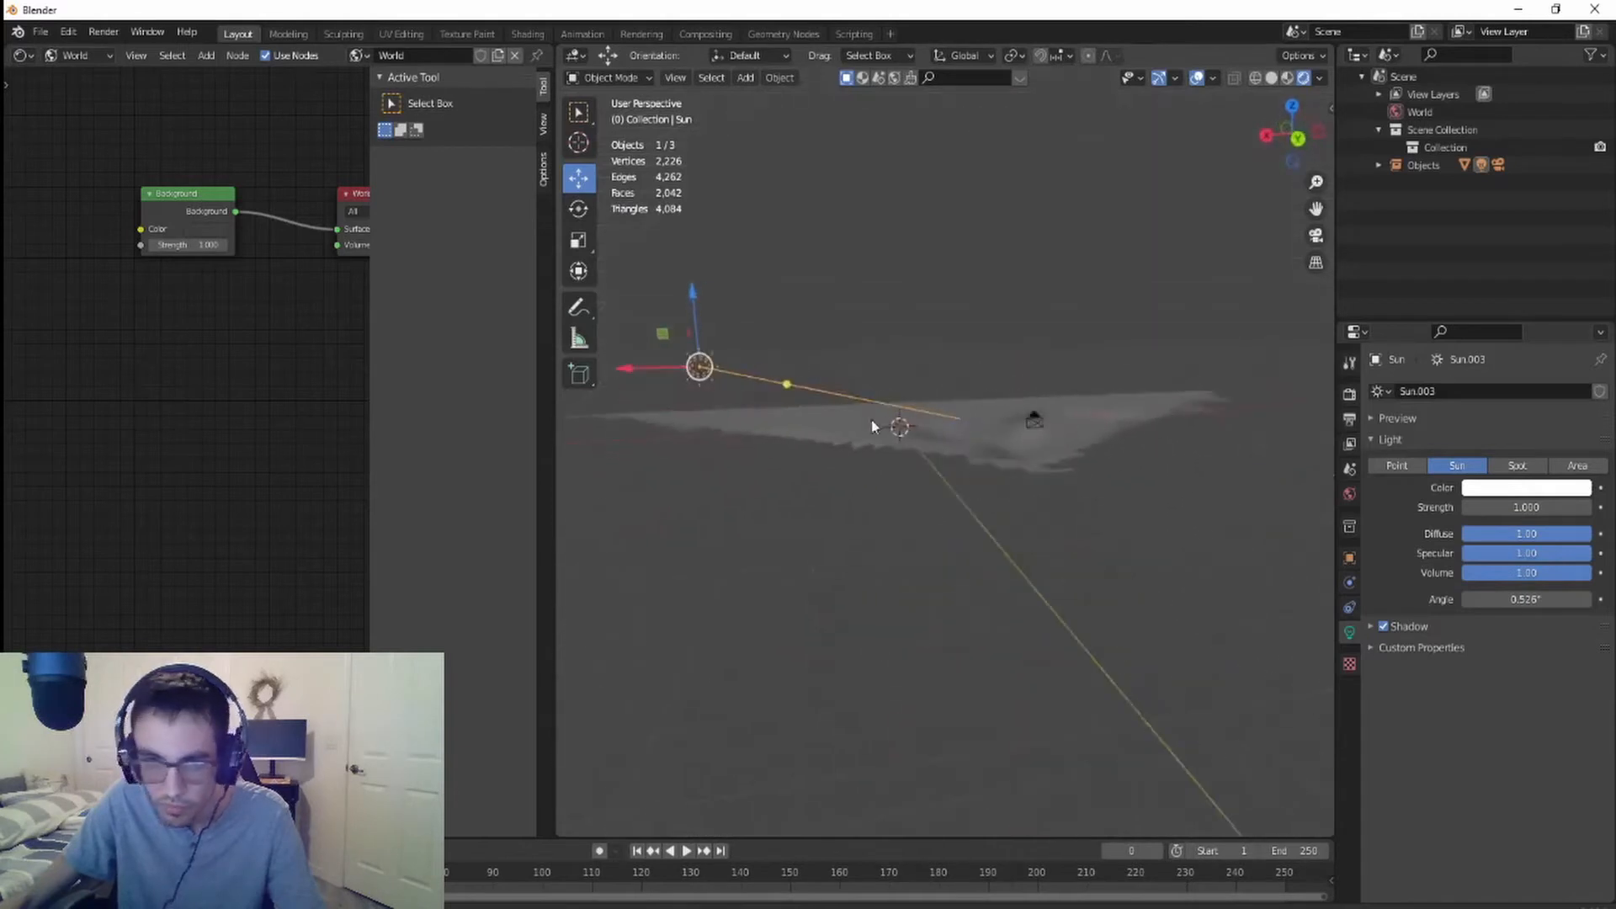
drag(694, 312, 1082, 440)
middle_drag(1178, 483, 1162, 547)
scroll(1038, 564, up, 6)
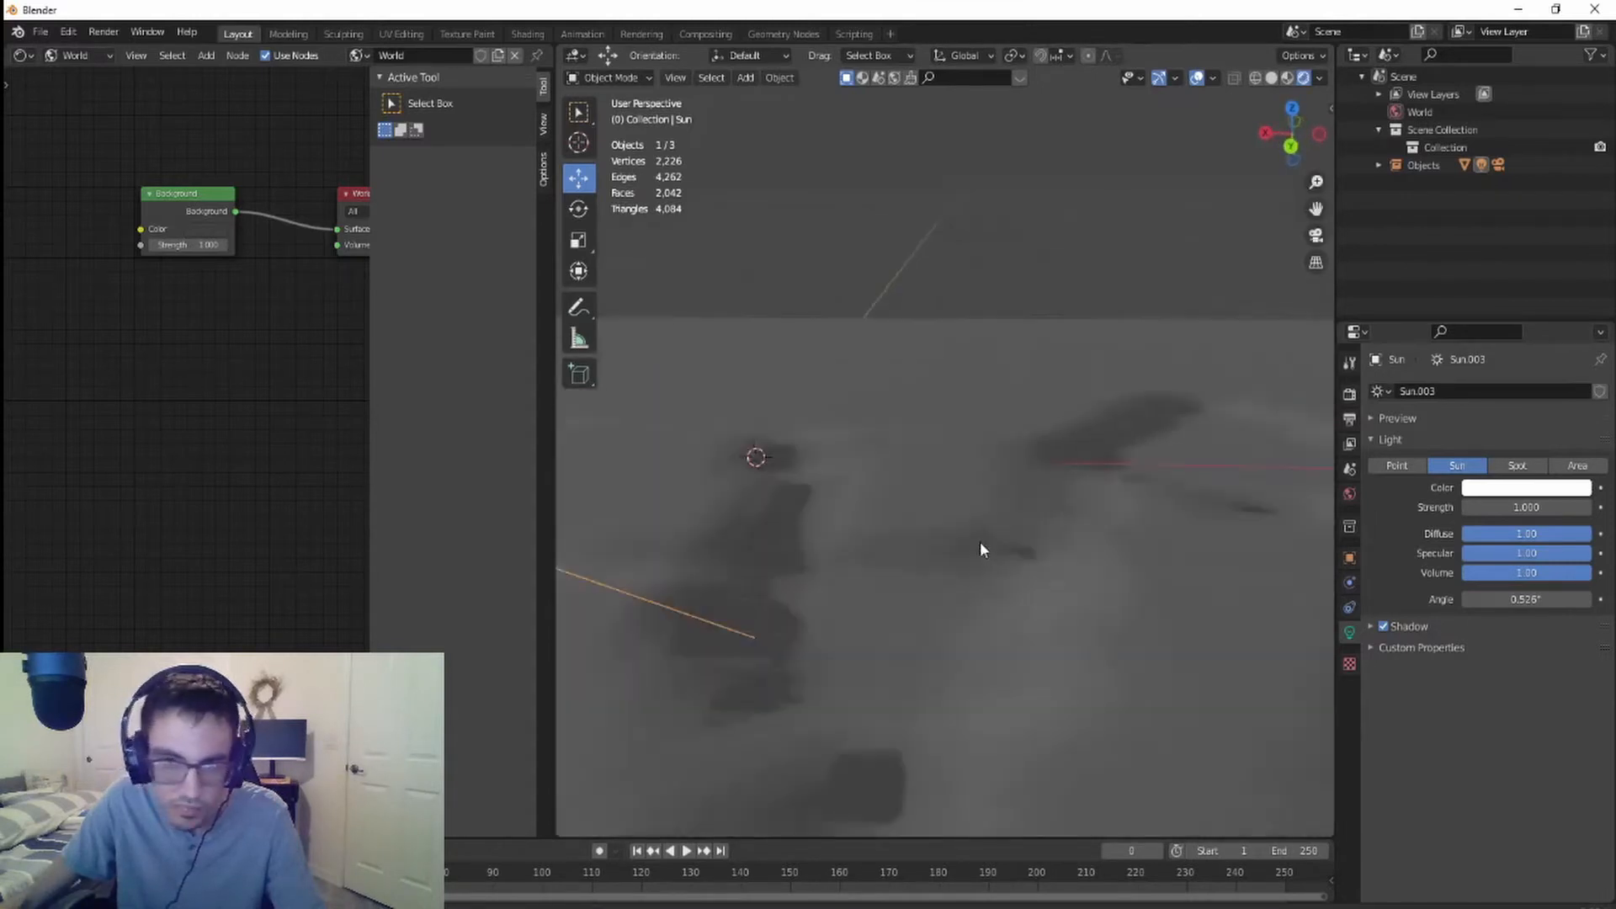
scroll(981, 543, down, 6)
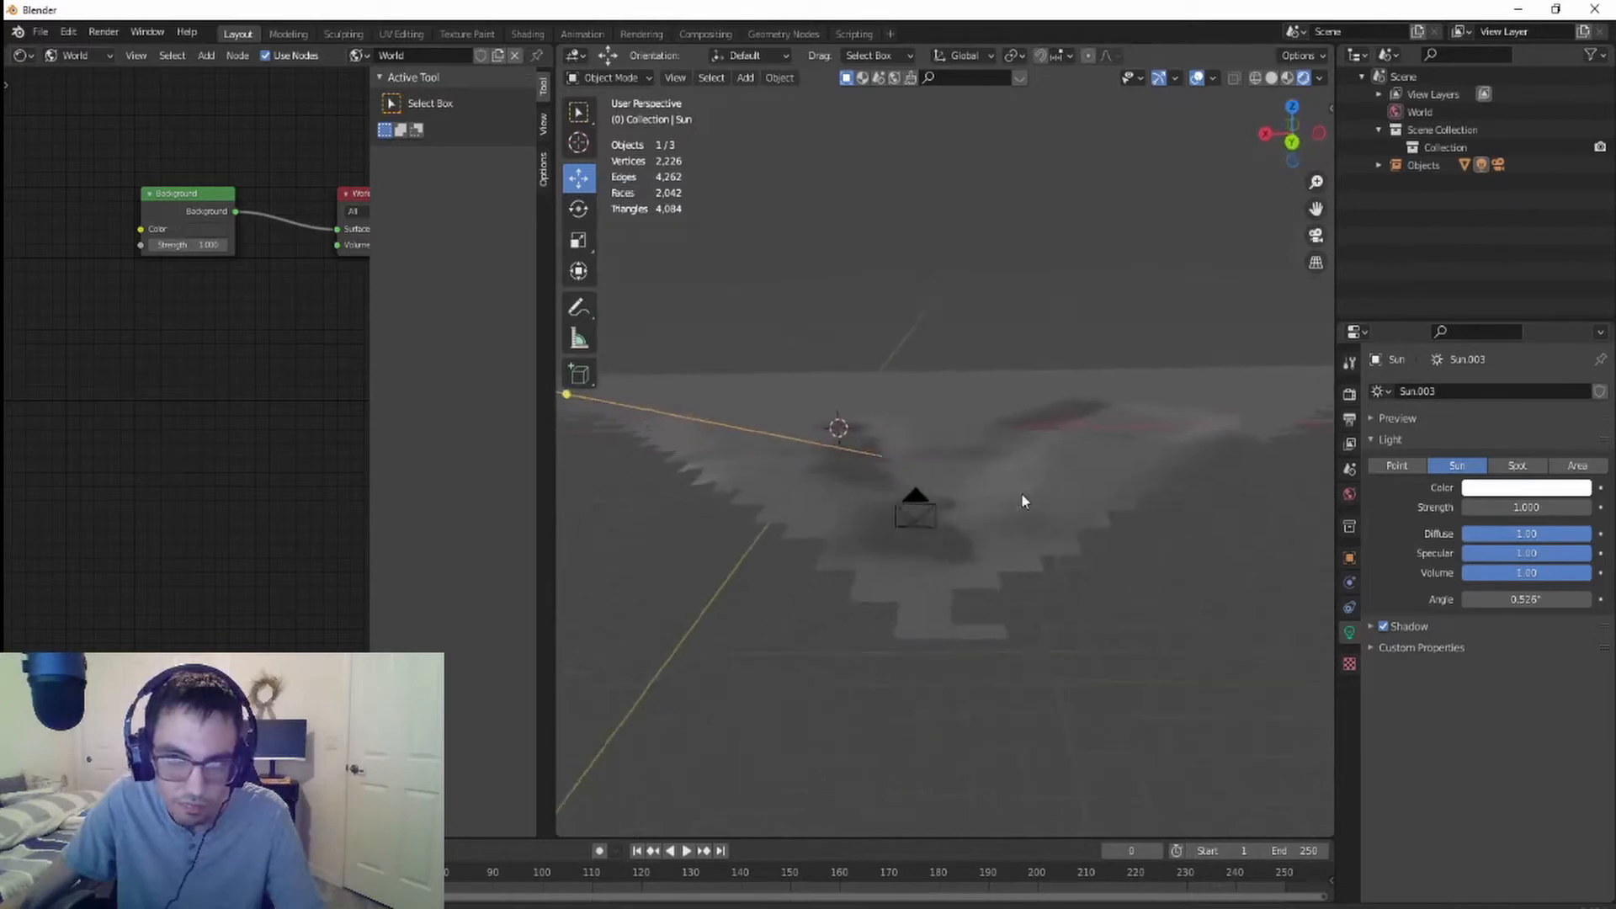
- Return to the camera view, select the camera and set its focal length to 29 mm
middle_drag(1022, 494, 1017, 486)
click(1314, 238)
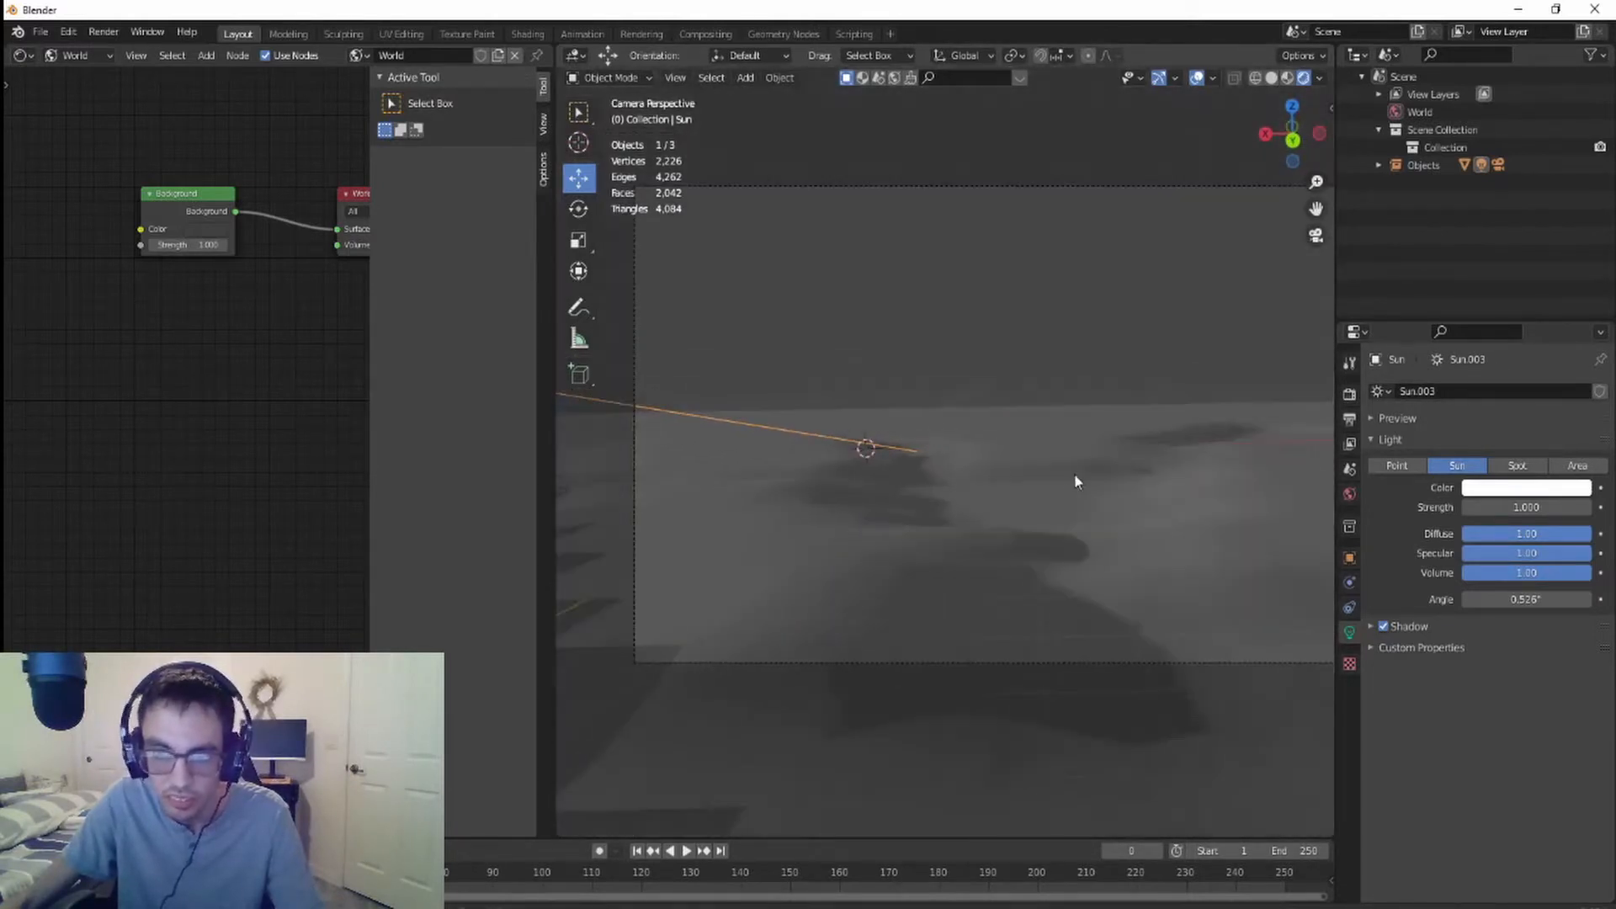
scroll(1086, 463, down, 4)
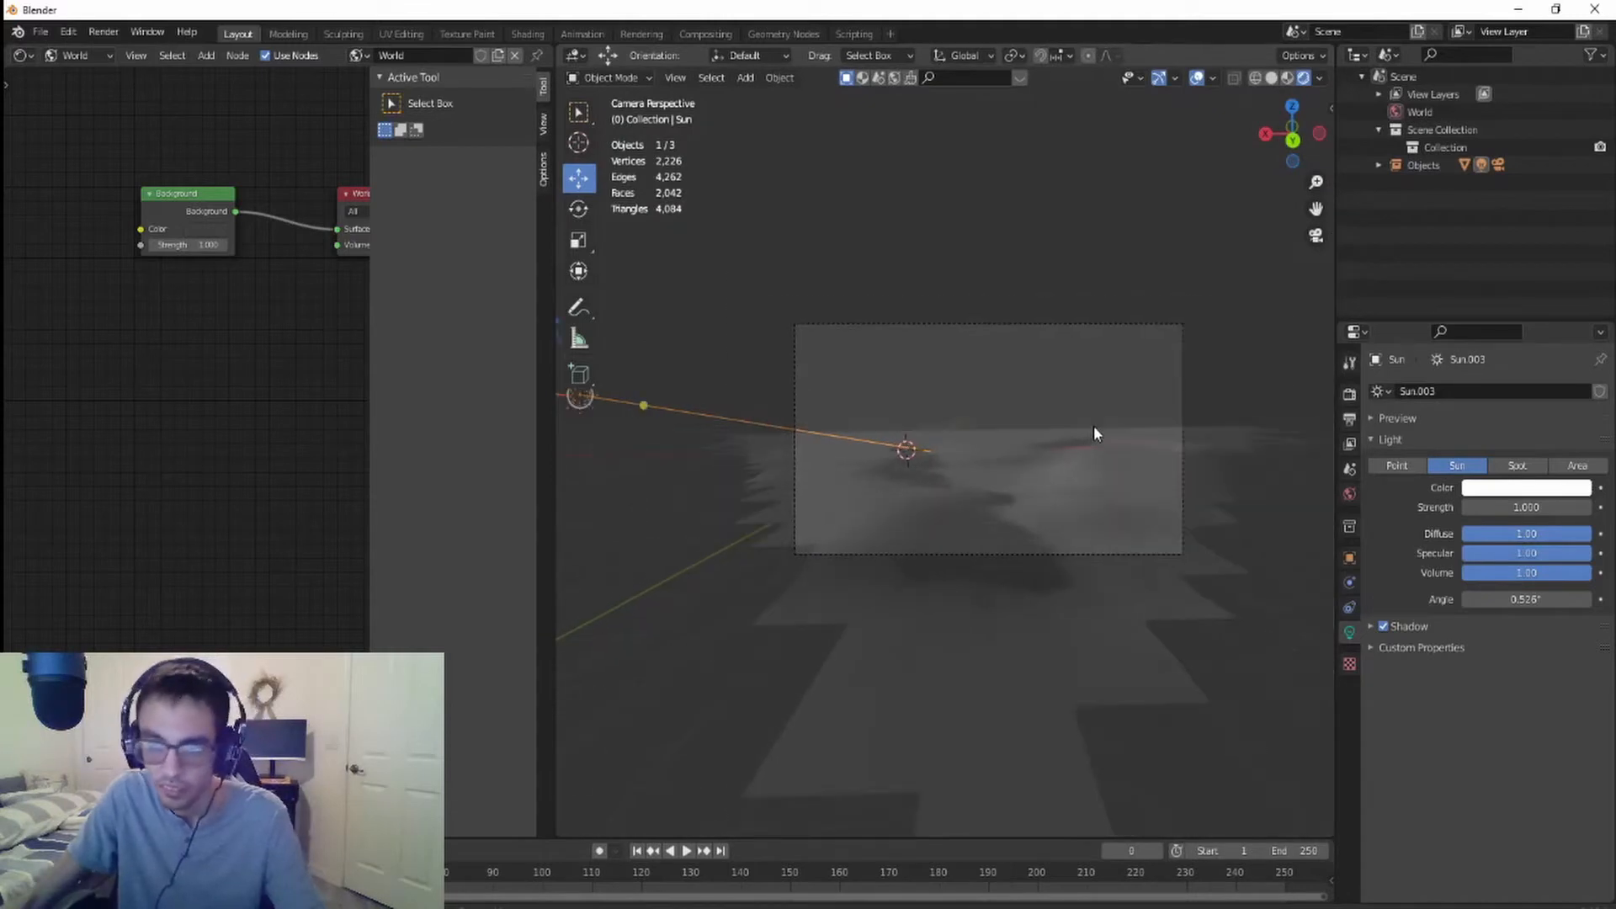
scroll(1094, 430, up, 1)
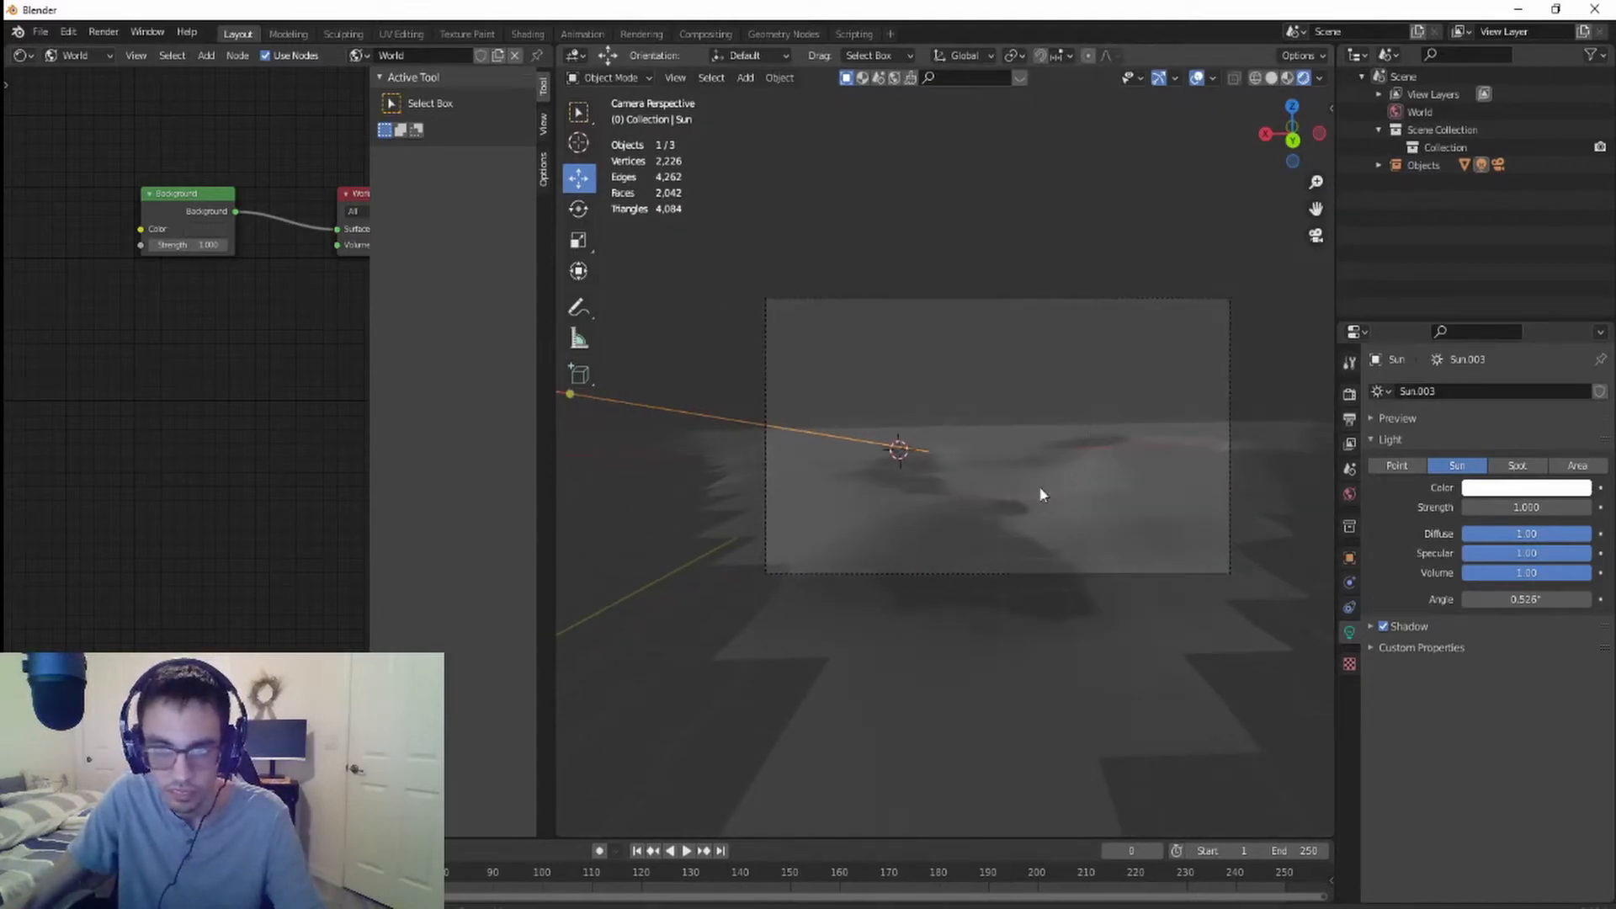
click(1092, 575)
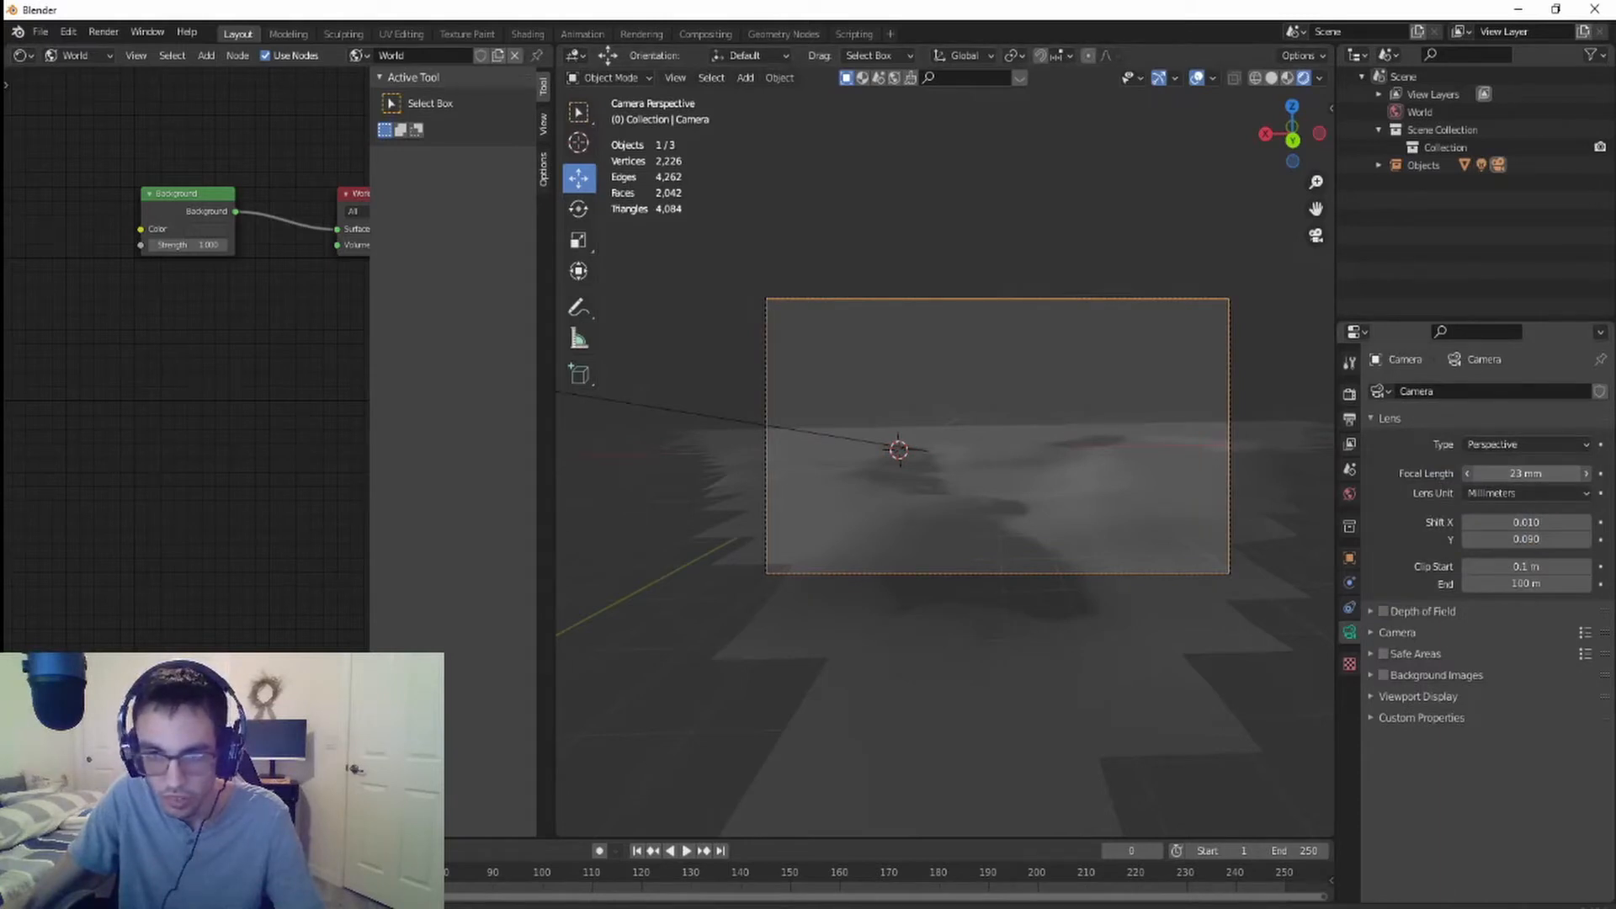
drag(1526, 473, 1561, 473)
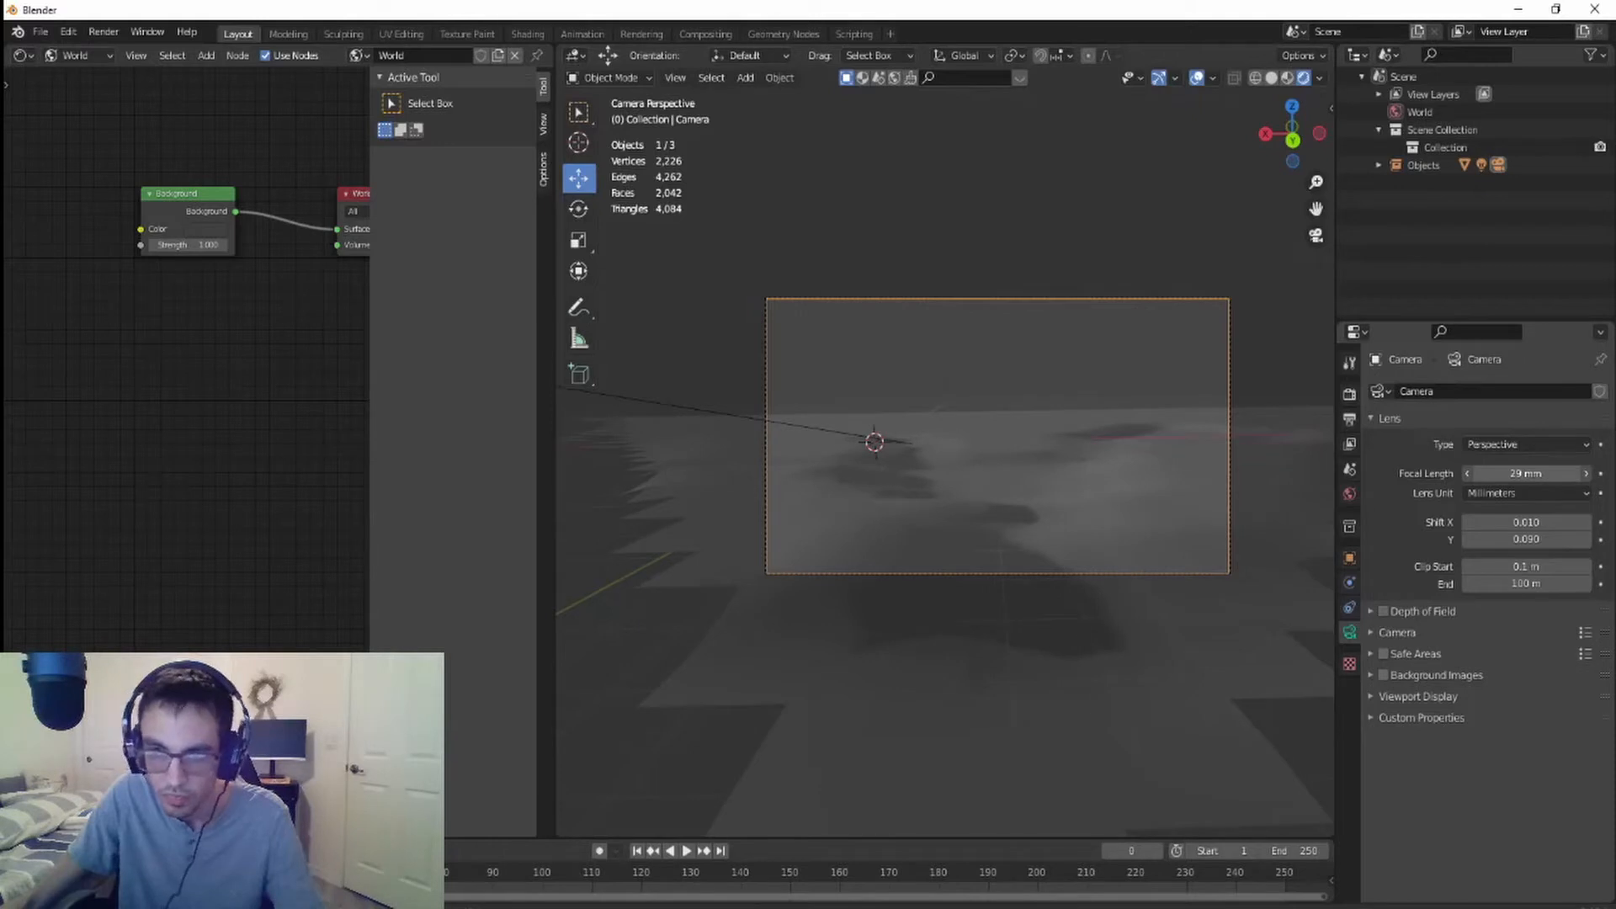
- Set the camera's vertical lens shift to 0.150 and check how the dunes sit in the frame
drag(1526, 538, 1551, 538)
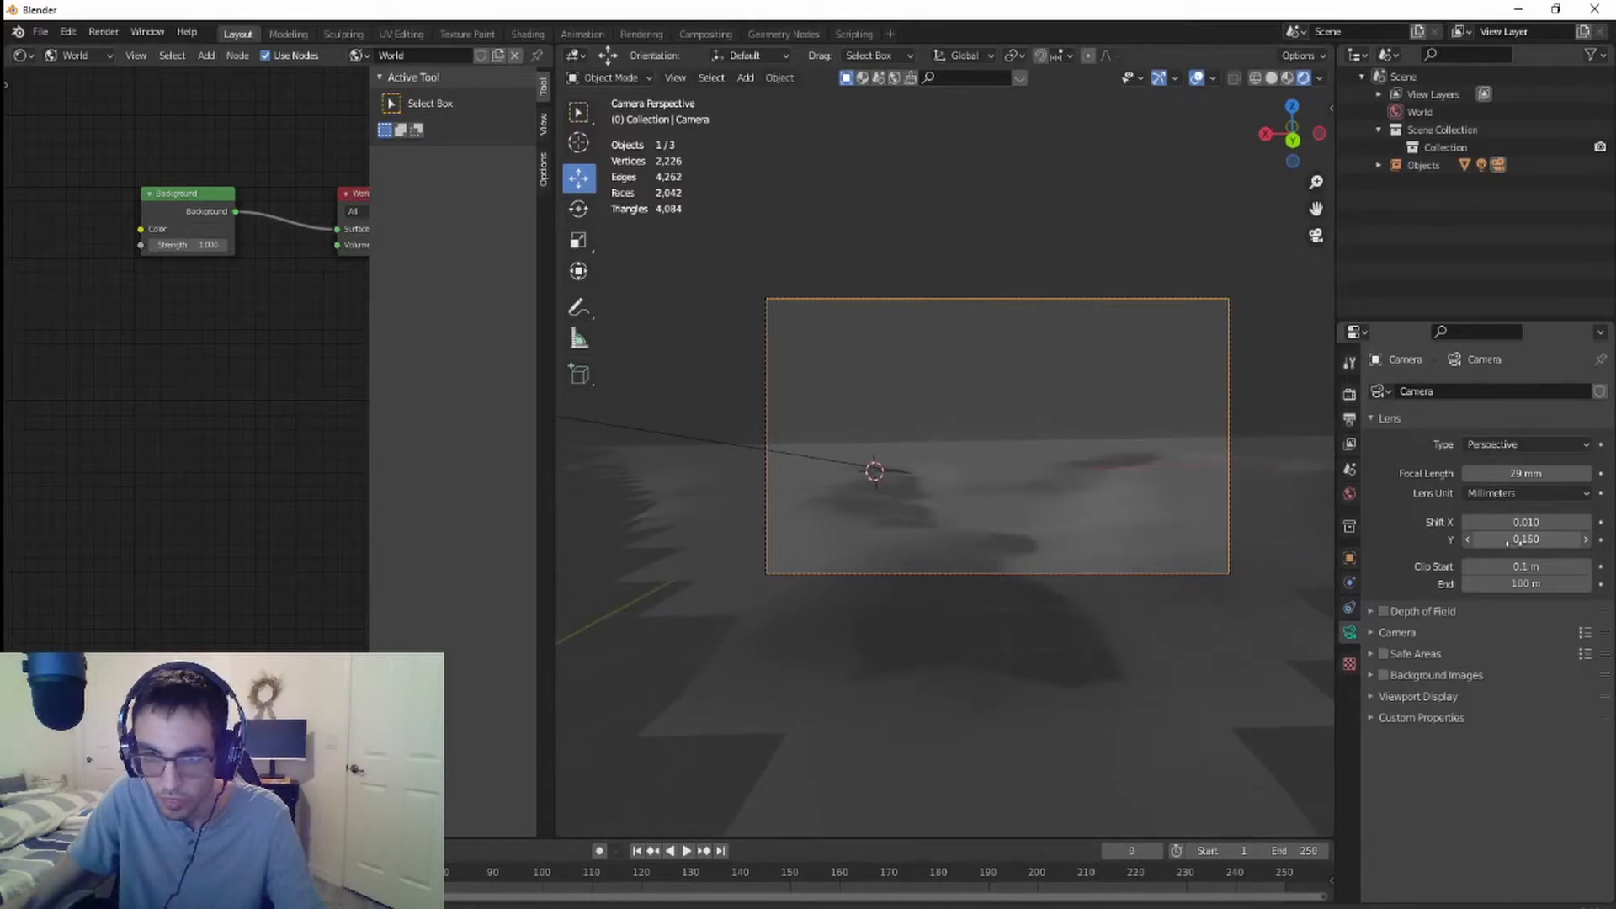
scroll(1139, 545, down, 2)
scroll(1144, 532, up, 1)
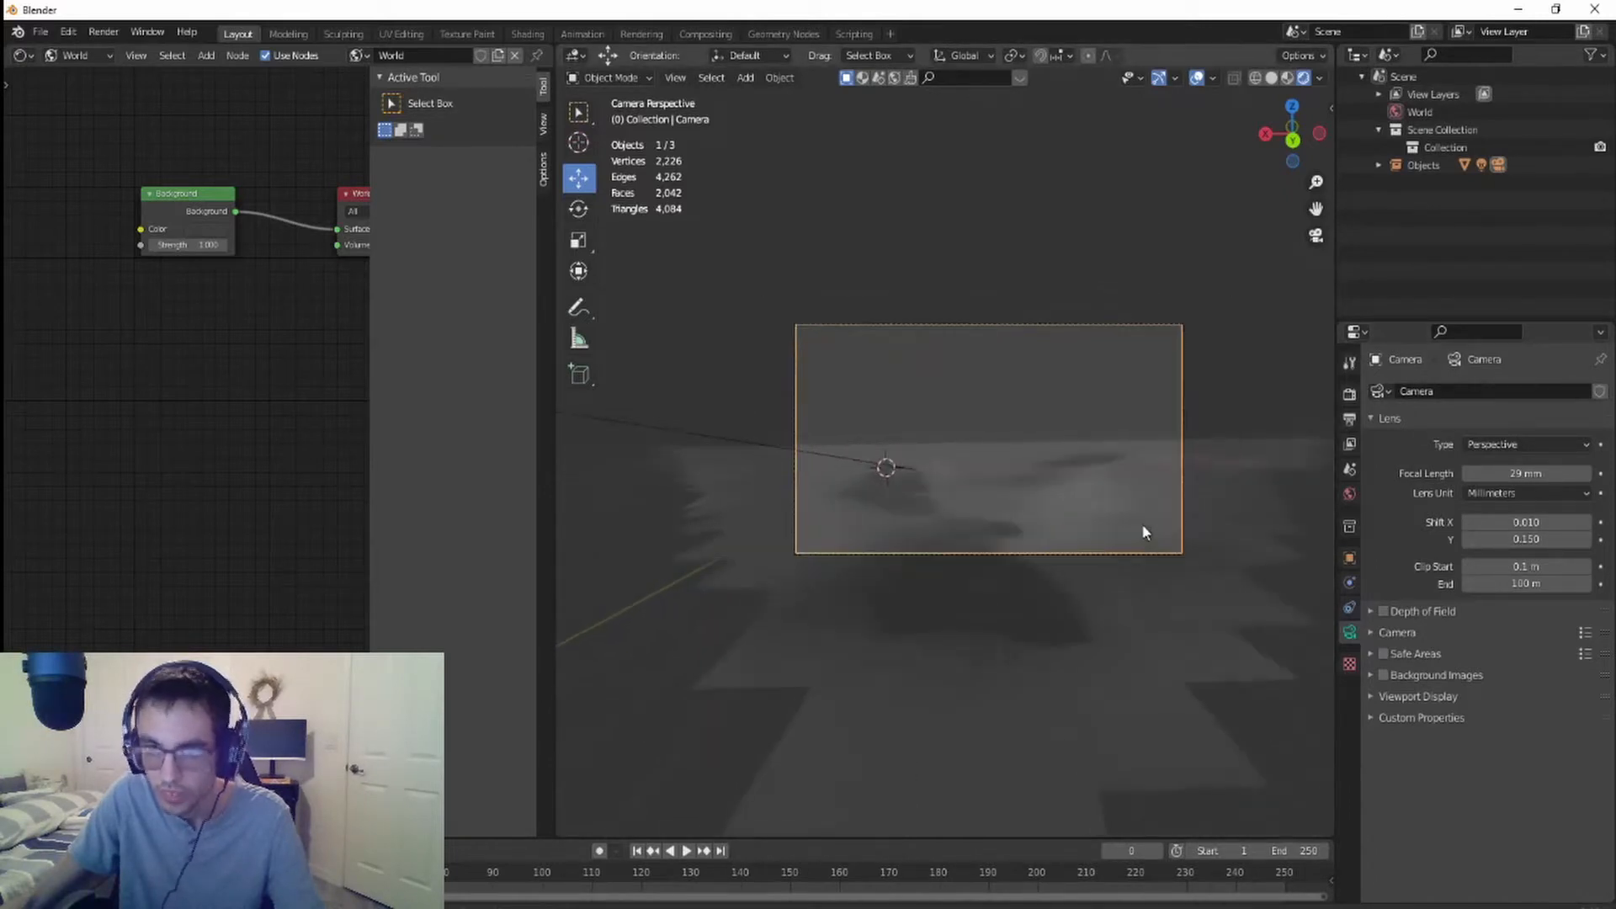
scroll(1143, 532, up, 3)
scroll(1119, 532, down, 2)
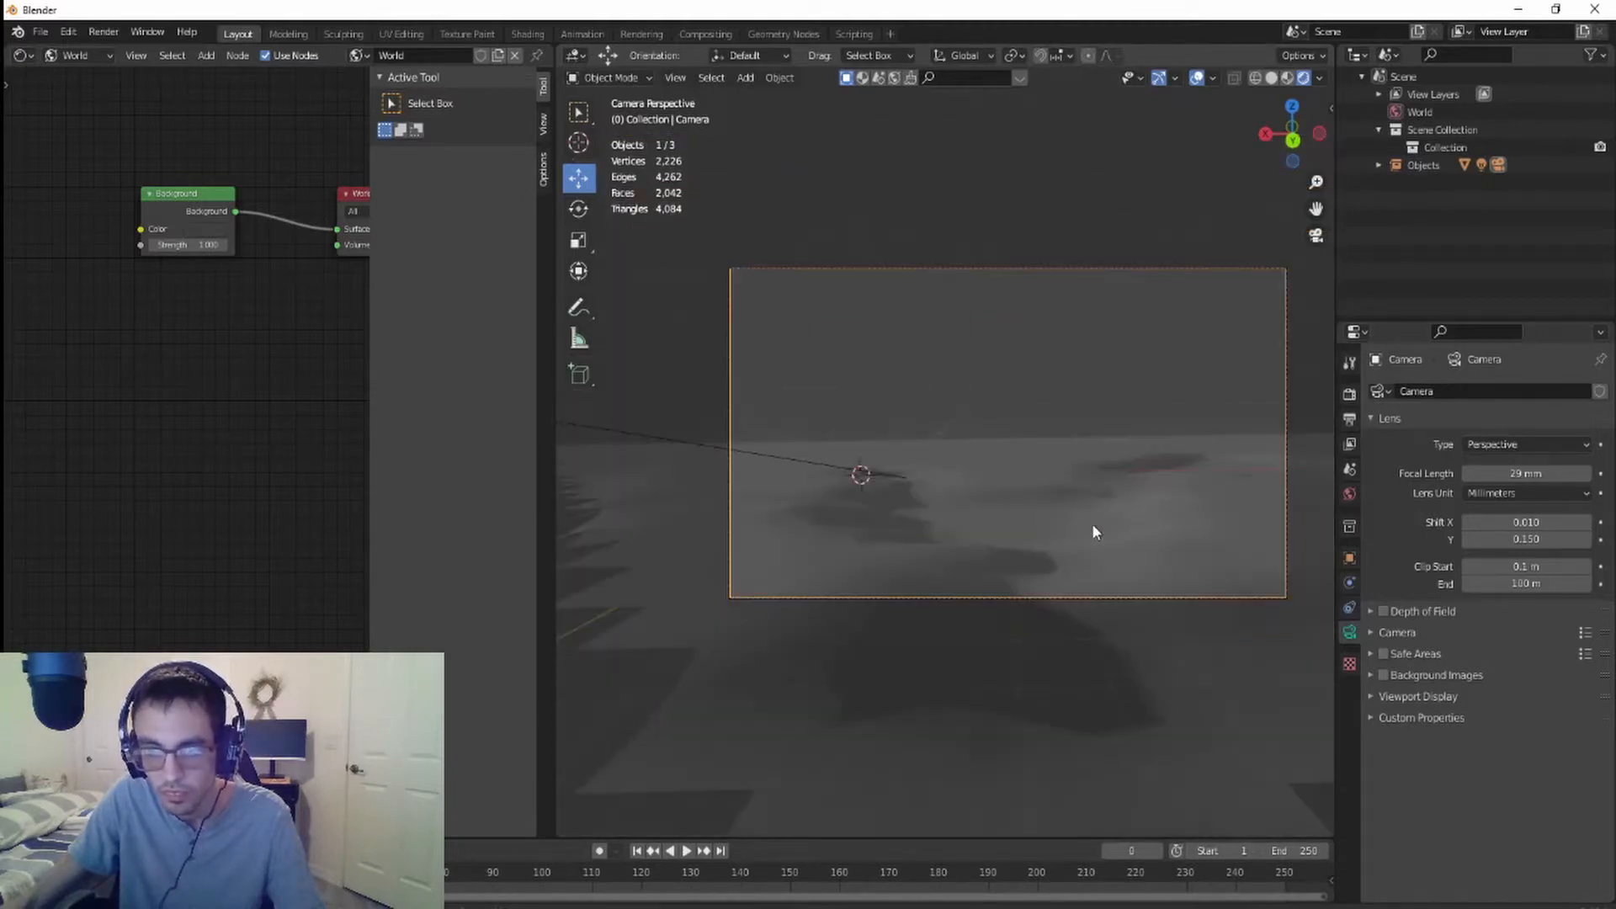
scroll(1086, 531, down, 3)
- Try a camera focal length of 25 mm and check the framing of the dunes
click(1526, 473)
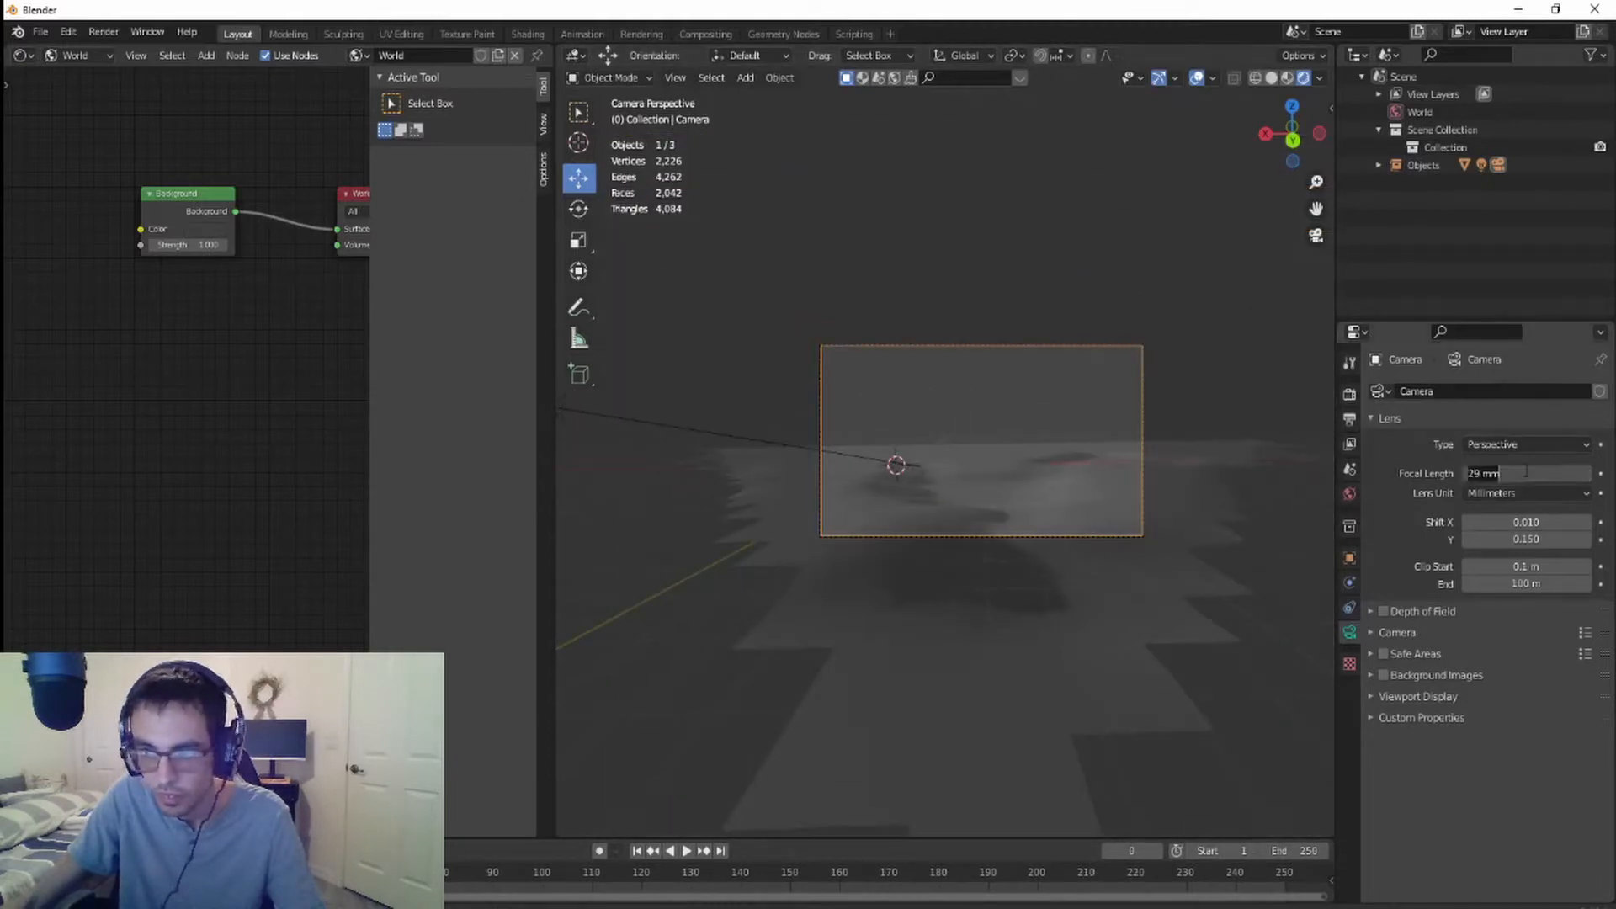
text(25)
key(Return)
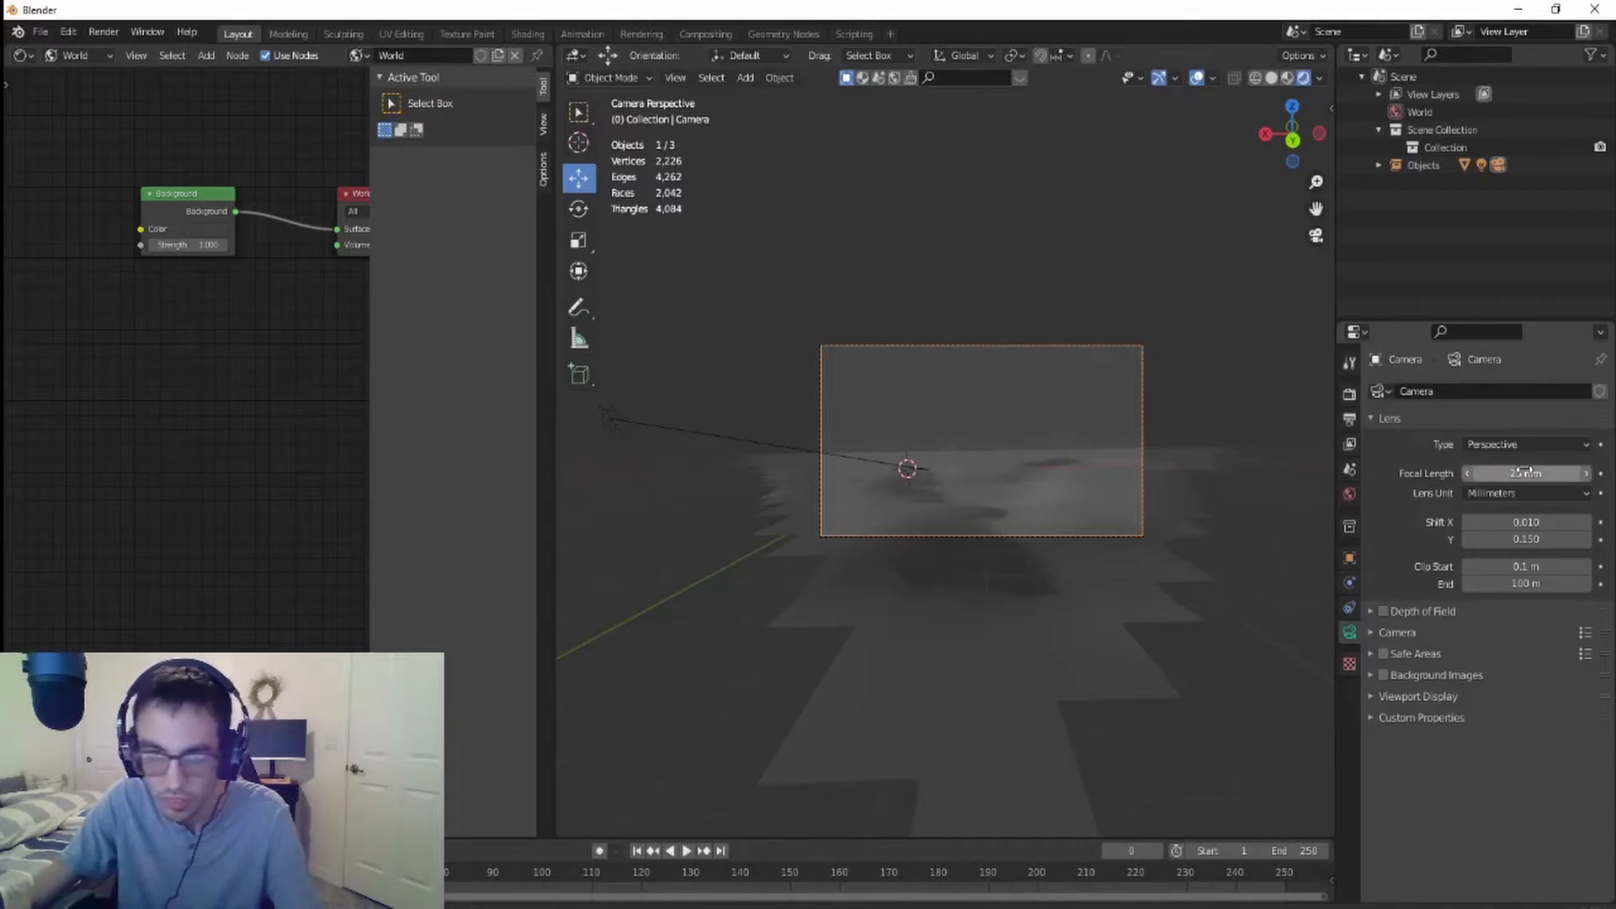
scroll(1021, 567, up, 3)
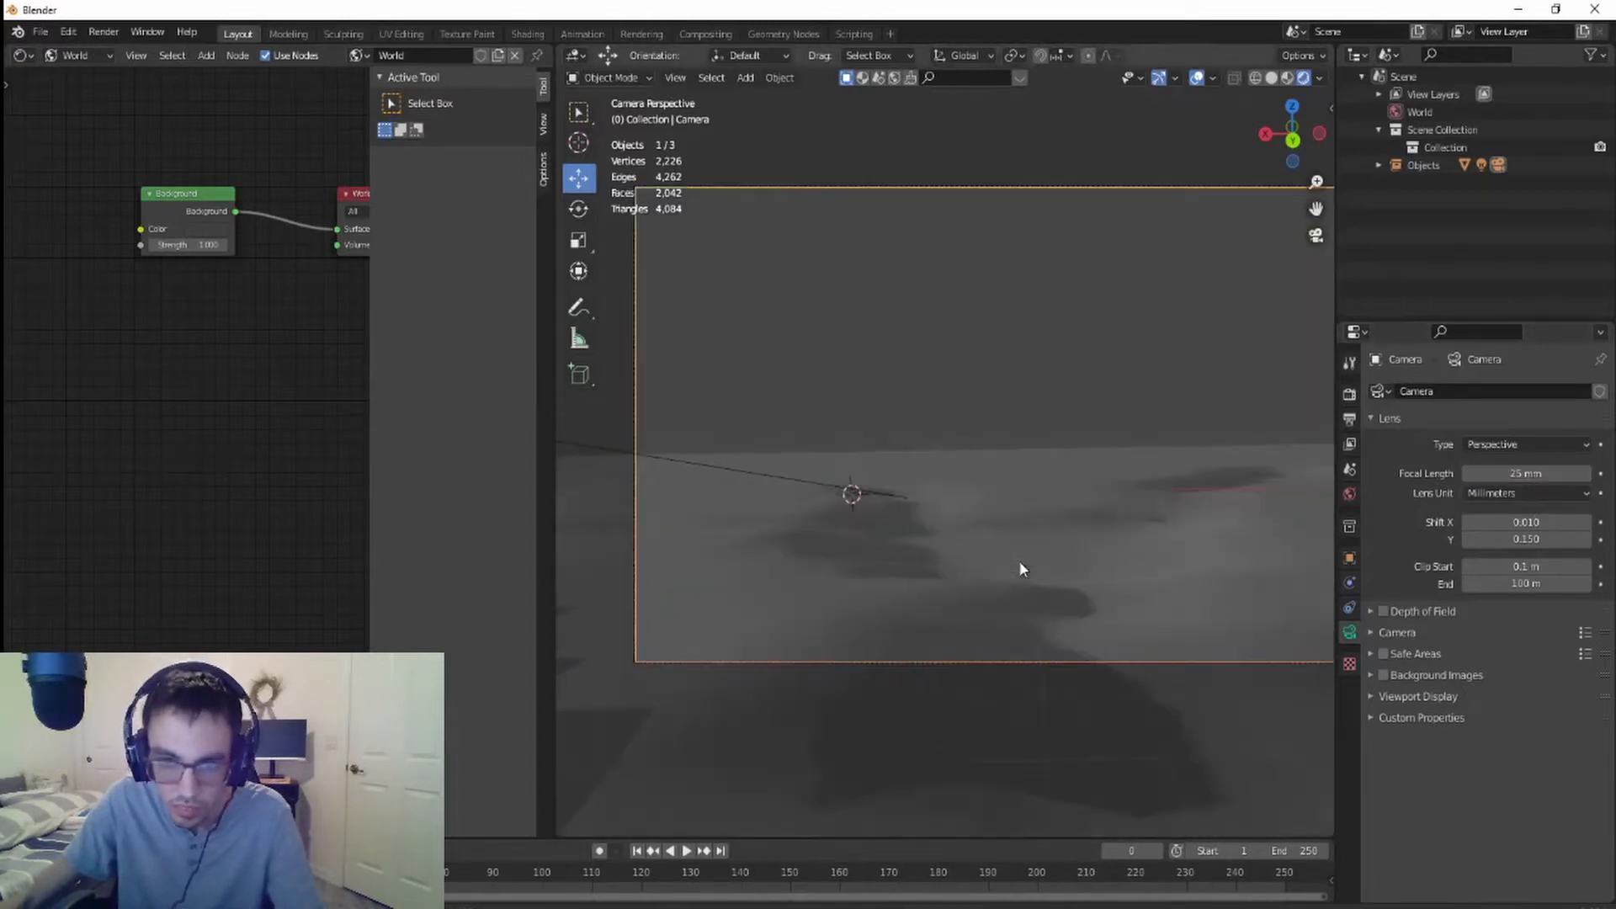
scroll(1021, 566, down, 1)
scroll(1021, 568, down, 2)
- Try a camera focal length of 22 mm, and settle on 23 mm
click(1547, 471)
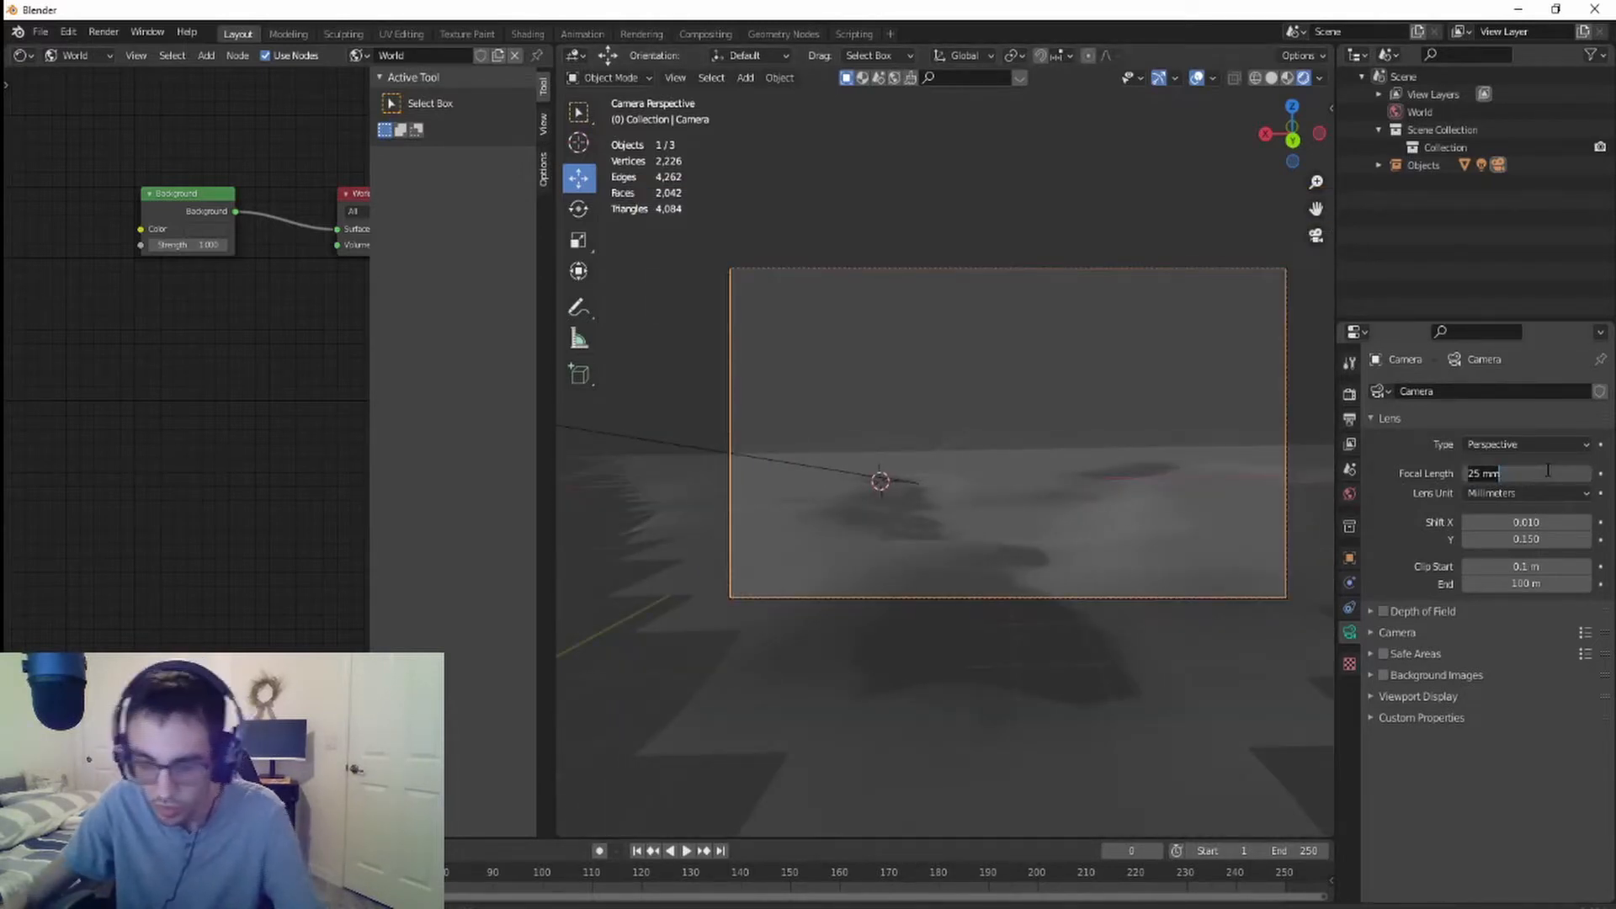
text(22)
key(Return)
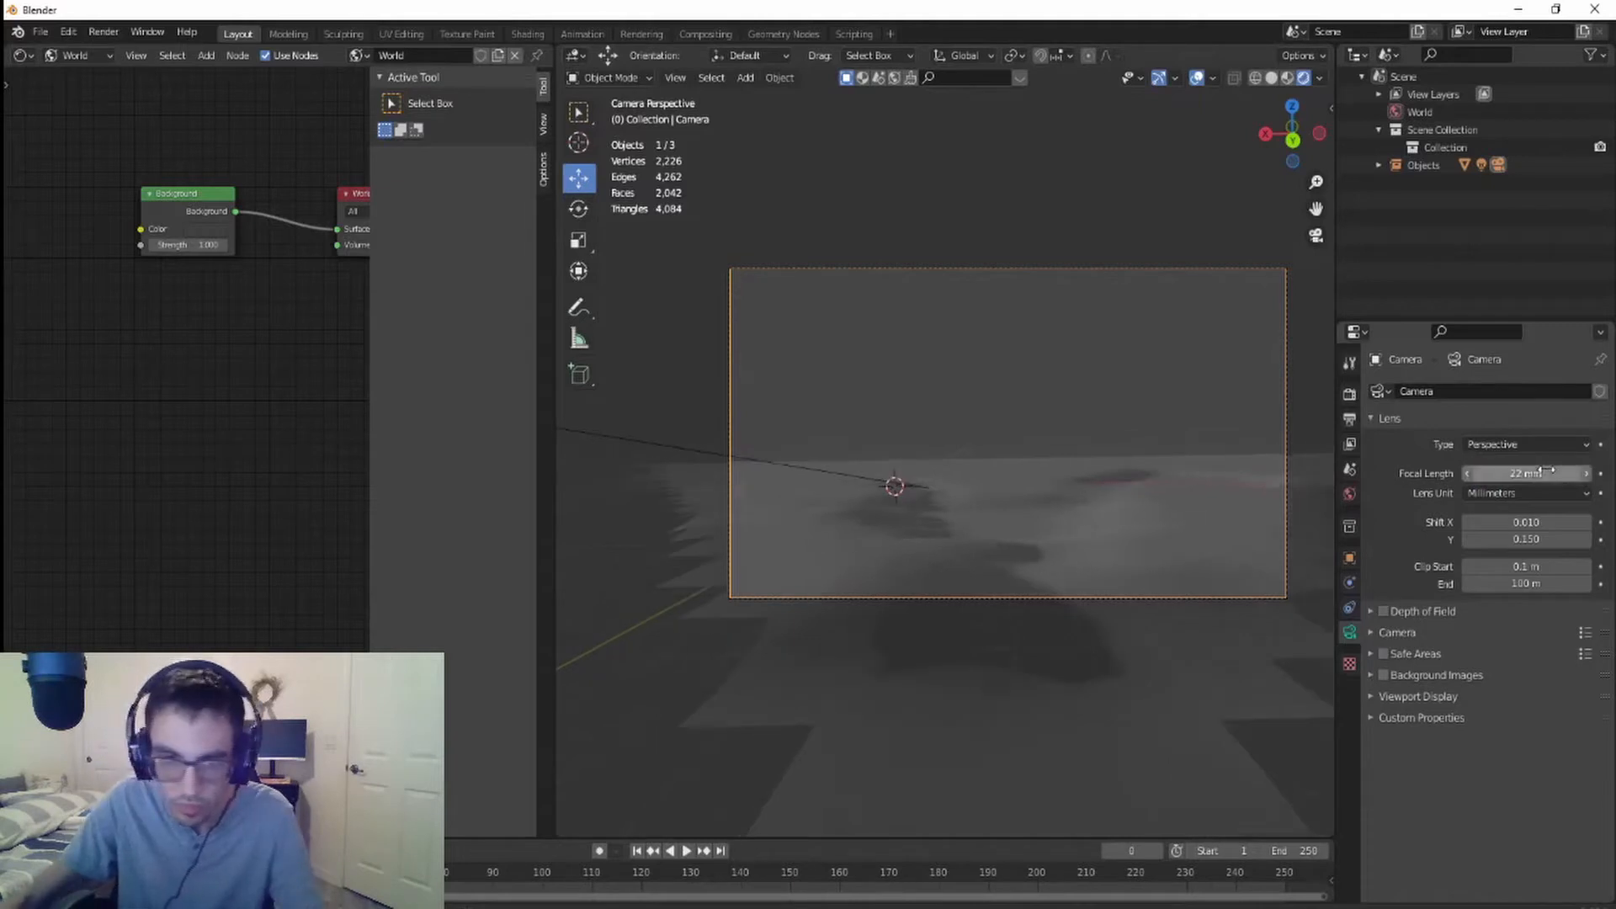
click(1549, 472)
text(23)
key(Return)
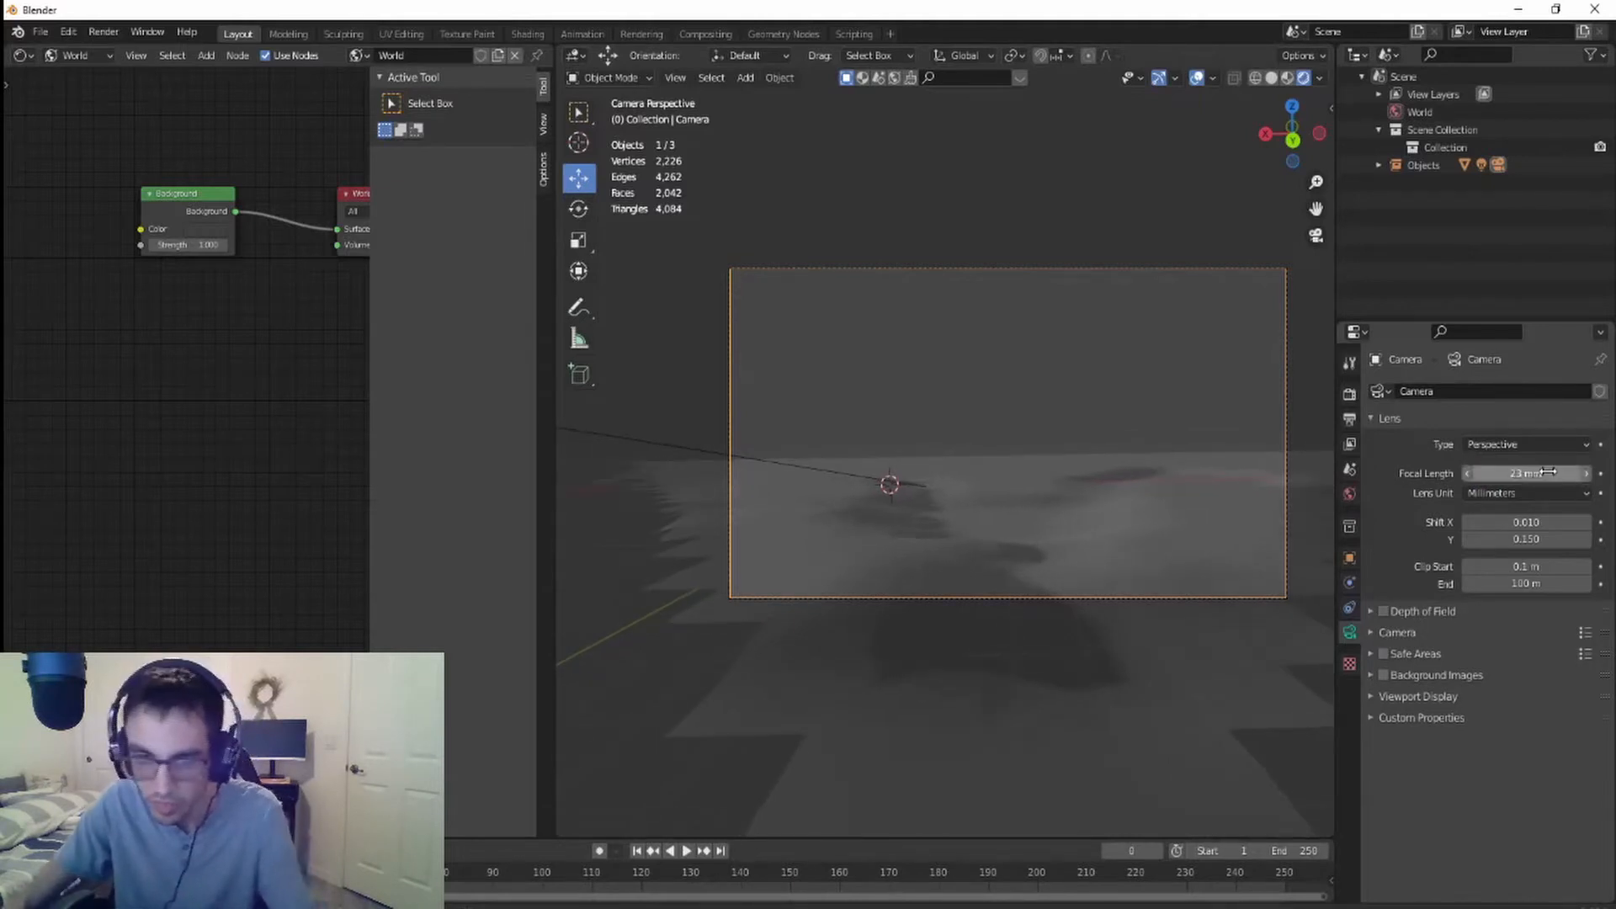
- Examine the camera frame at different magnifications to judge the horizon height and the dune shadows
scroll(1058, 563, down, 5)
scroll(1045, 563, up, 7)
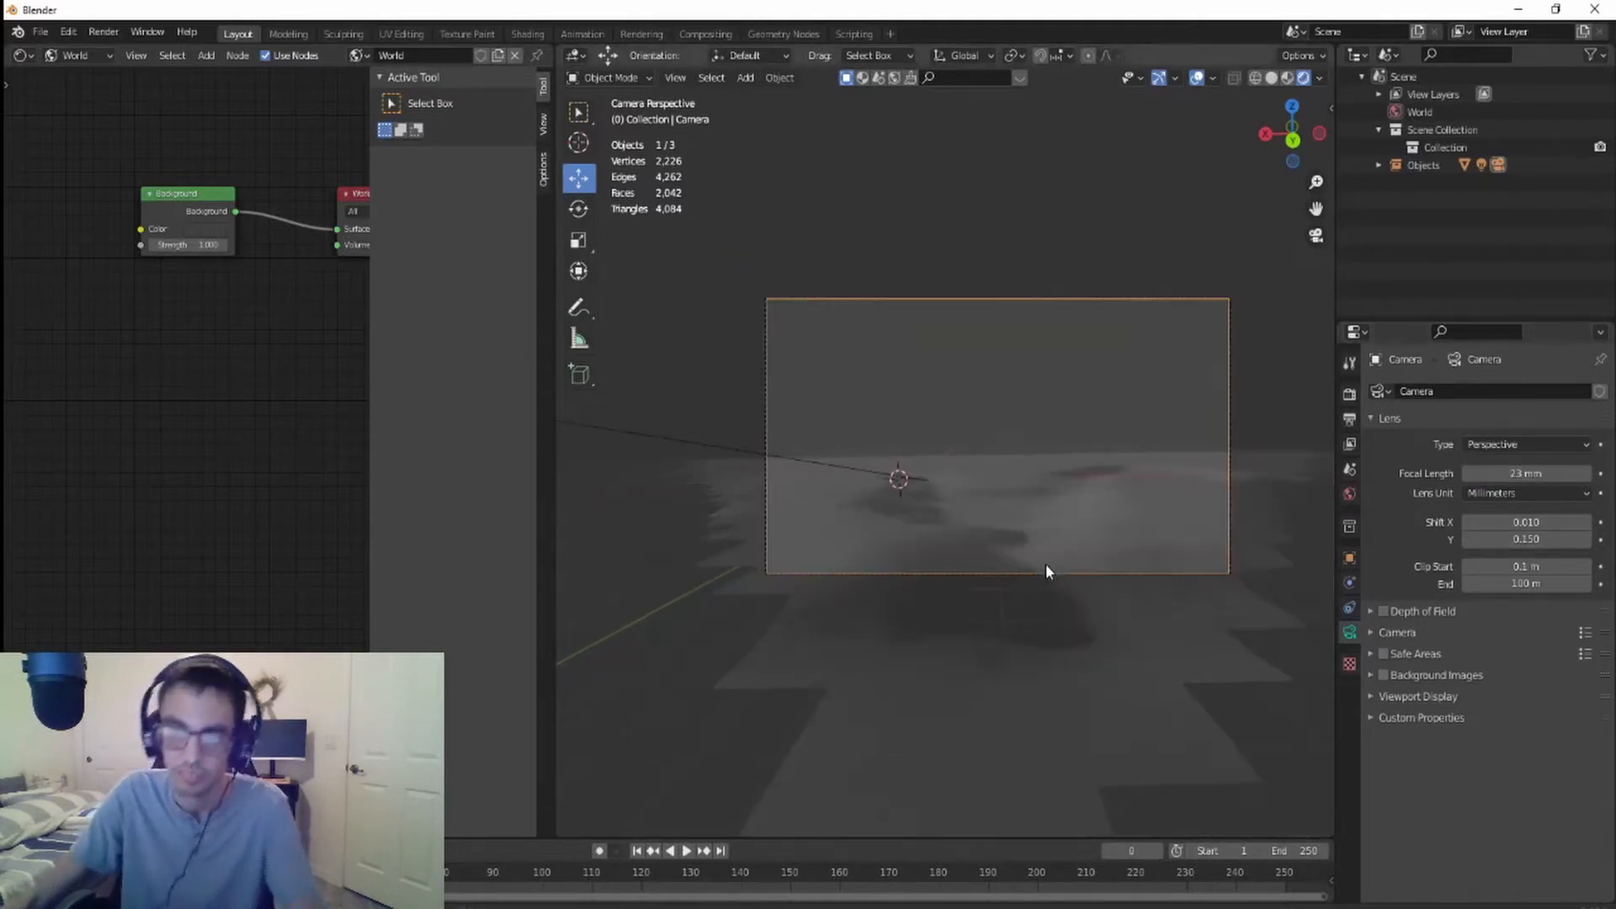
scroll(1033, 526, down, 3)
scroll(1094, 594, up, 6)
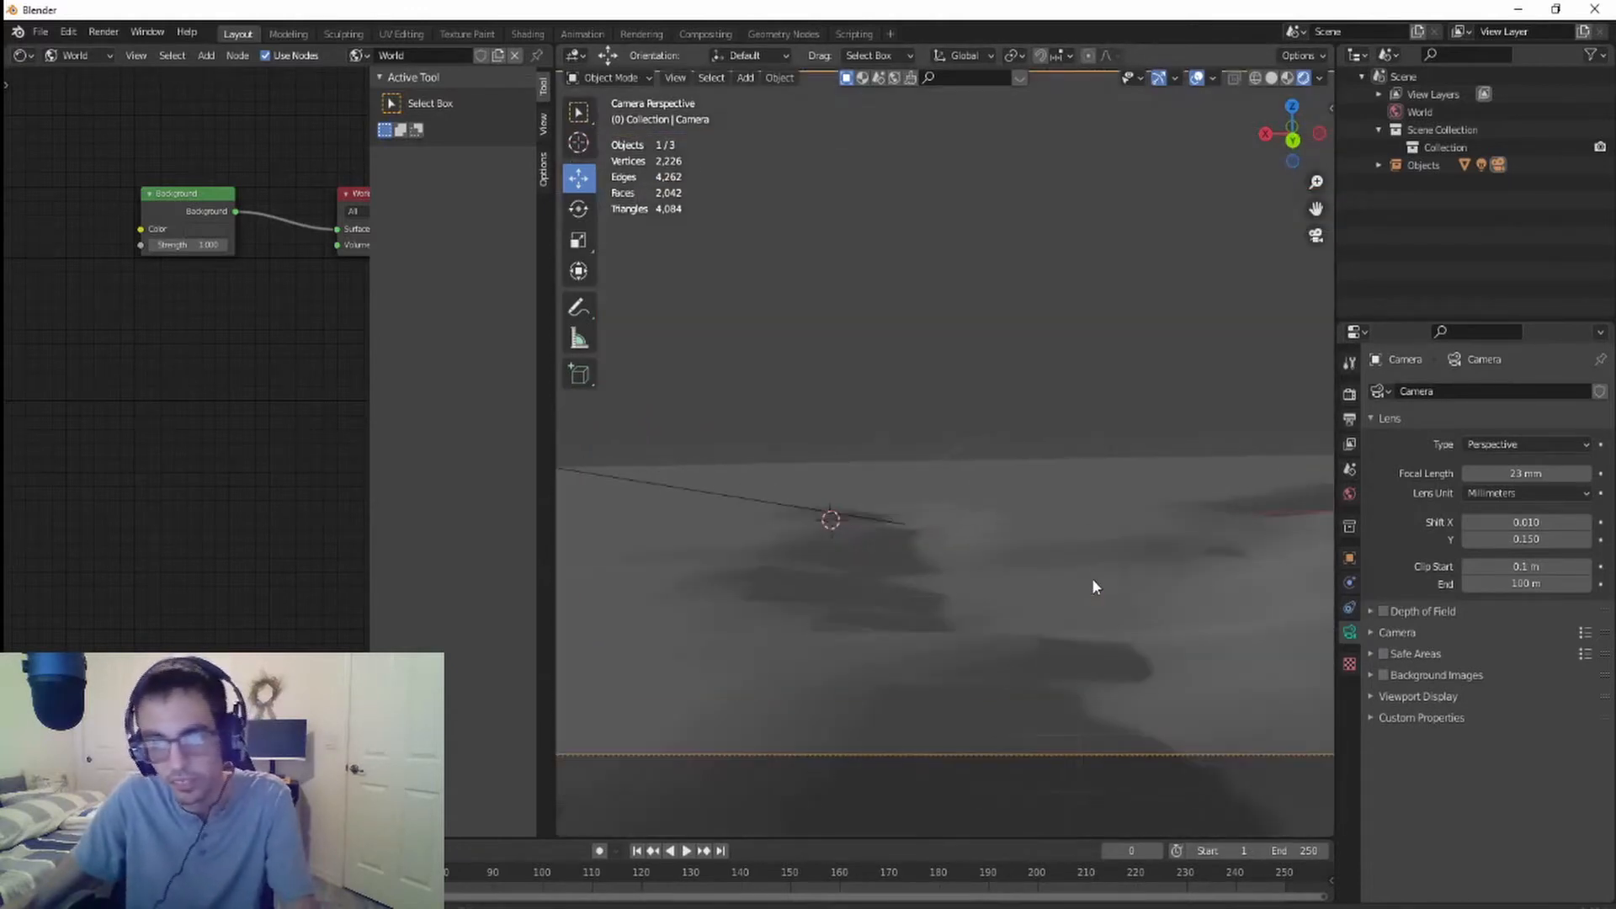
scroll(1109, 569, down, 5)
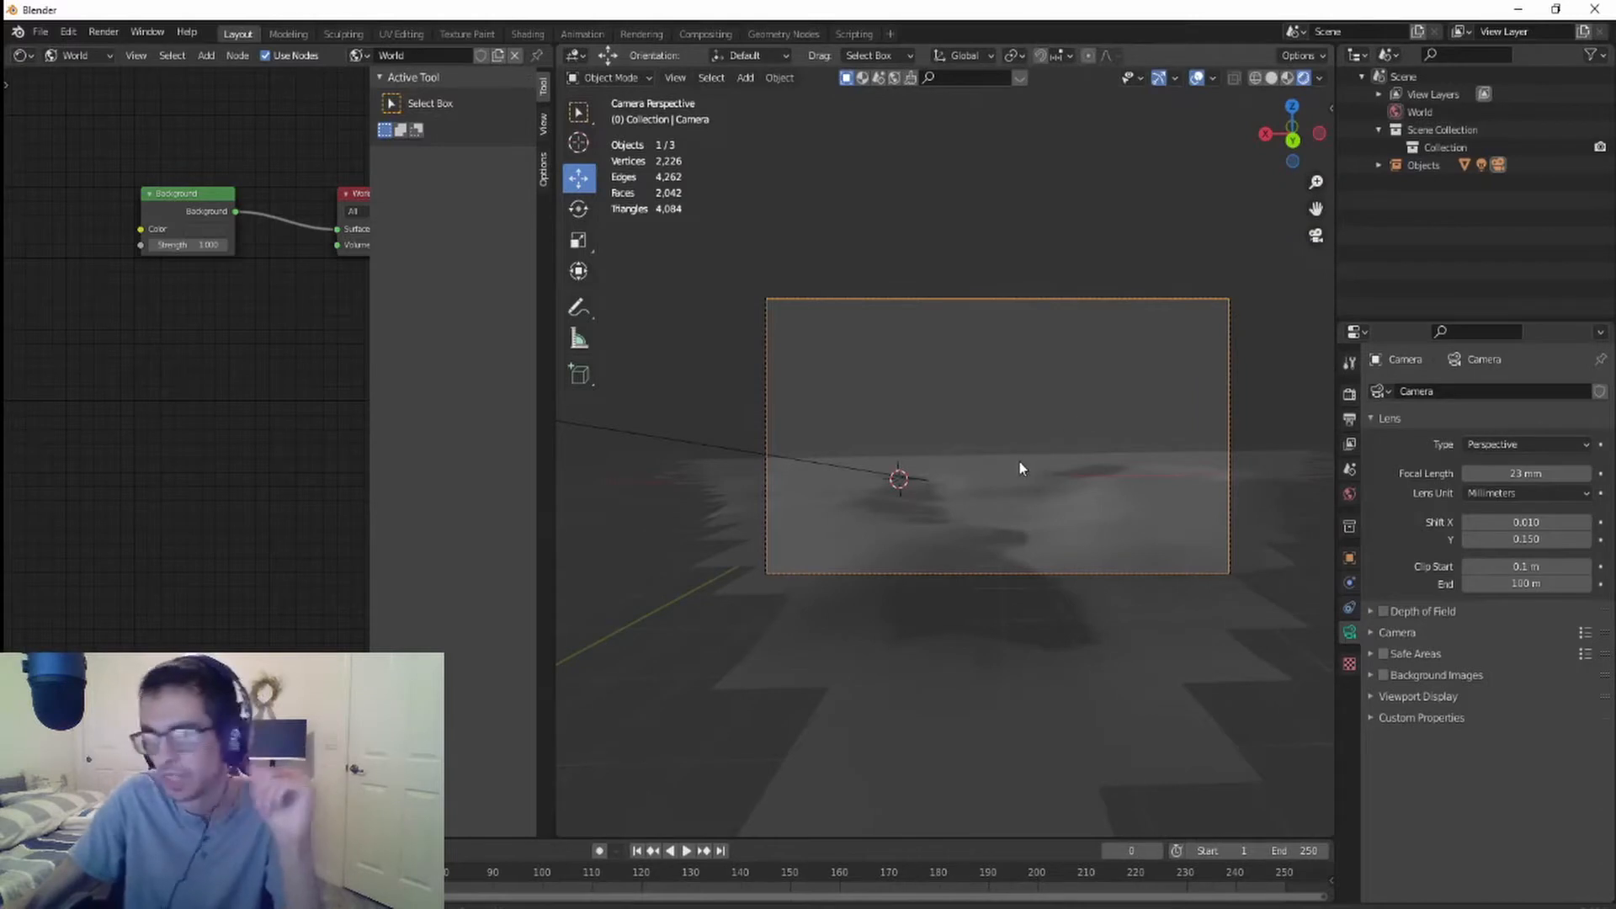
scroll(995, 521, down, 1)
scroll(995, 519, up, 2)
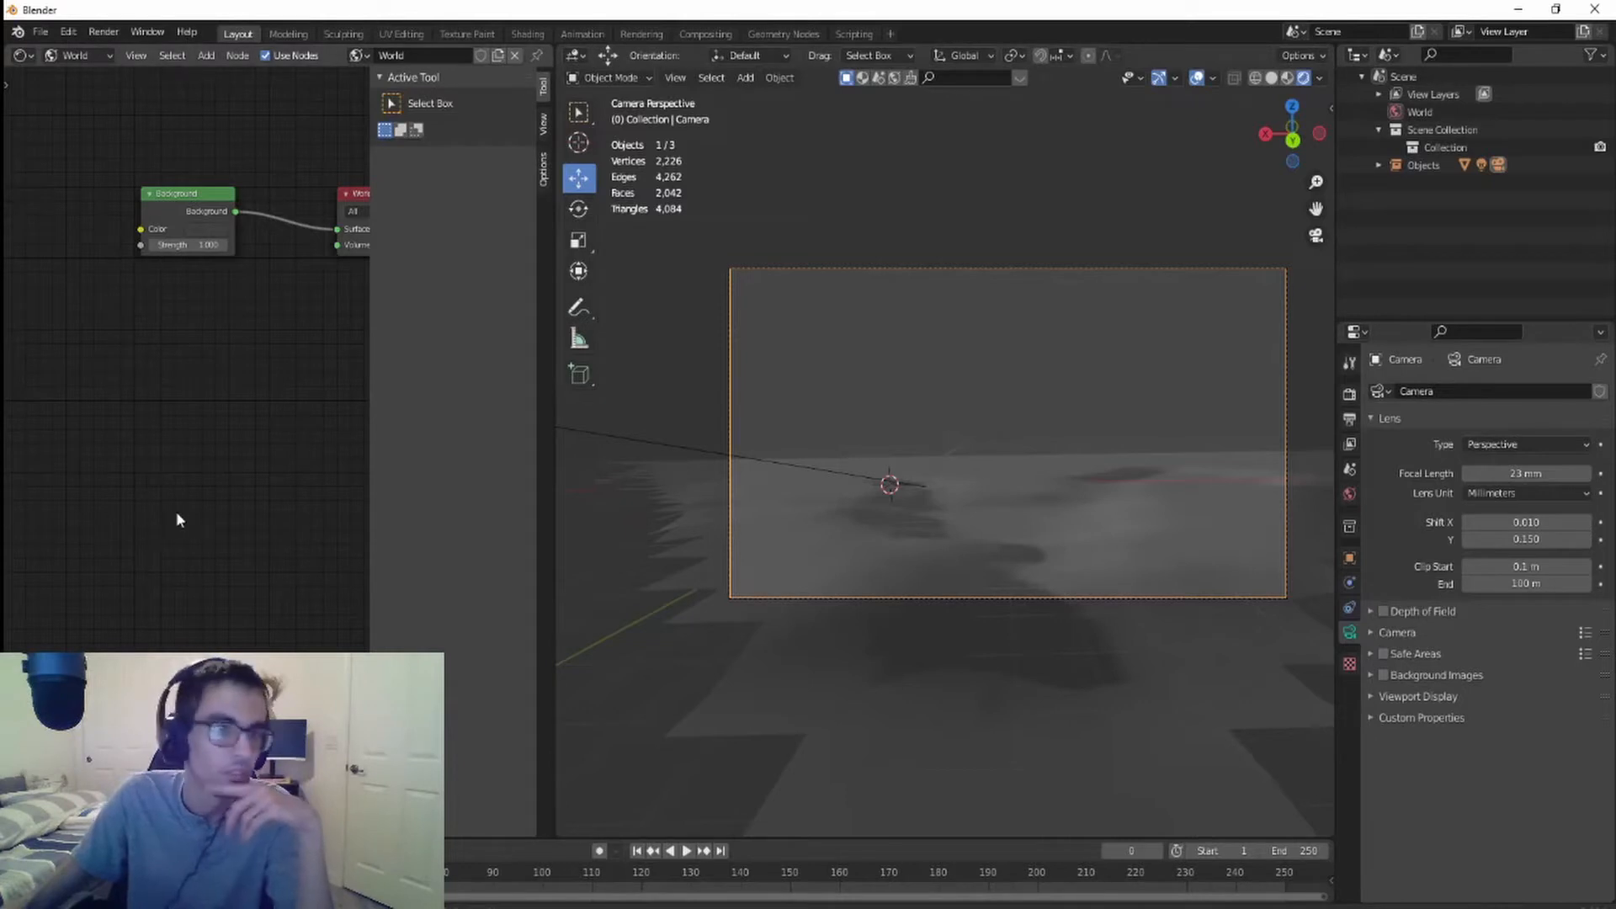
- Hide the node editor's sidebar and bring the world's Background and World Output nodes into full view
middle_drag(175, 512, 45, 712)
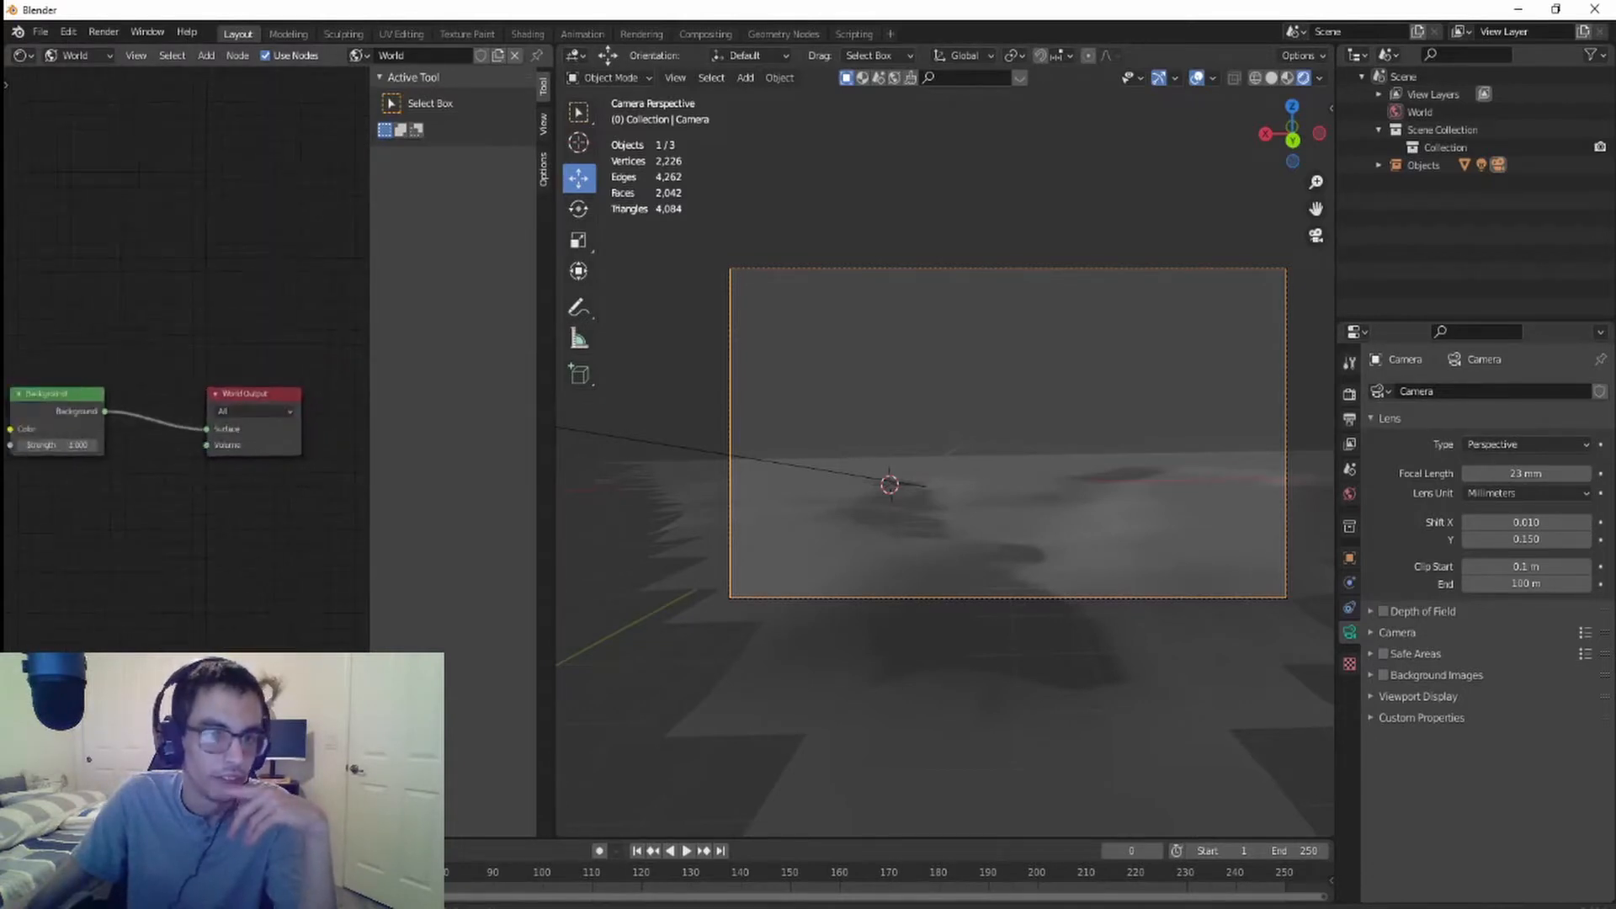
scroll(155, 570, down, 2)
middle_drag(155, 570, 246, 526)
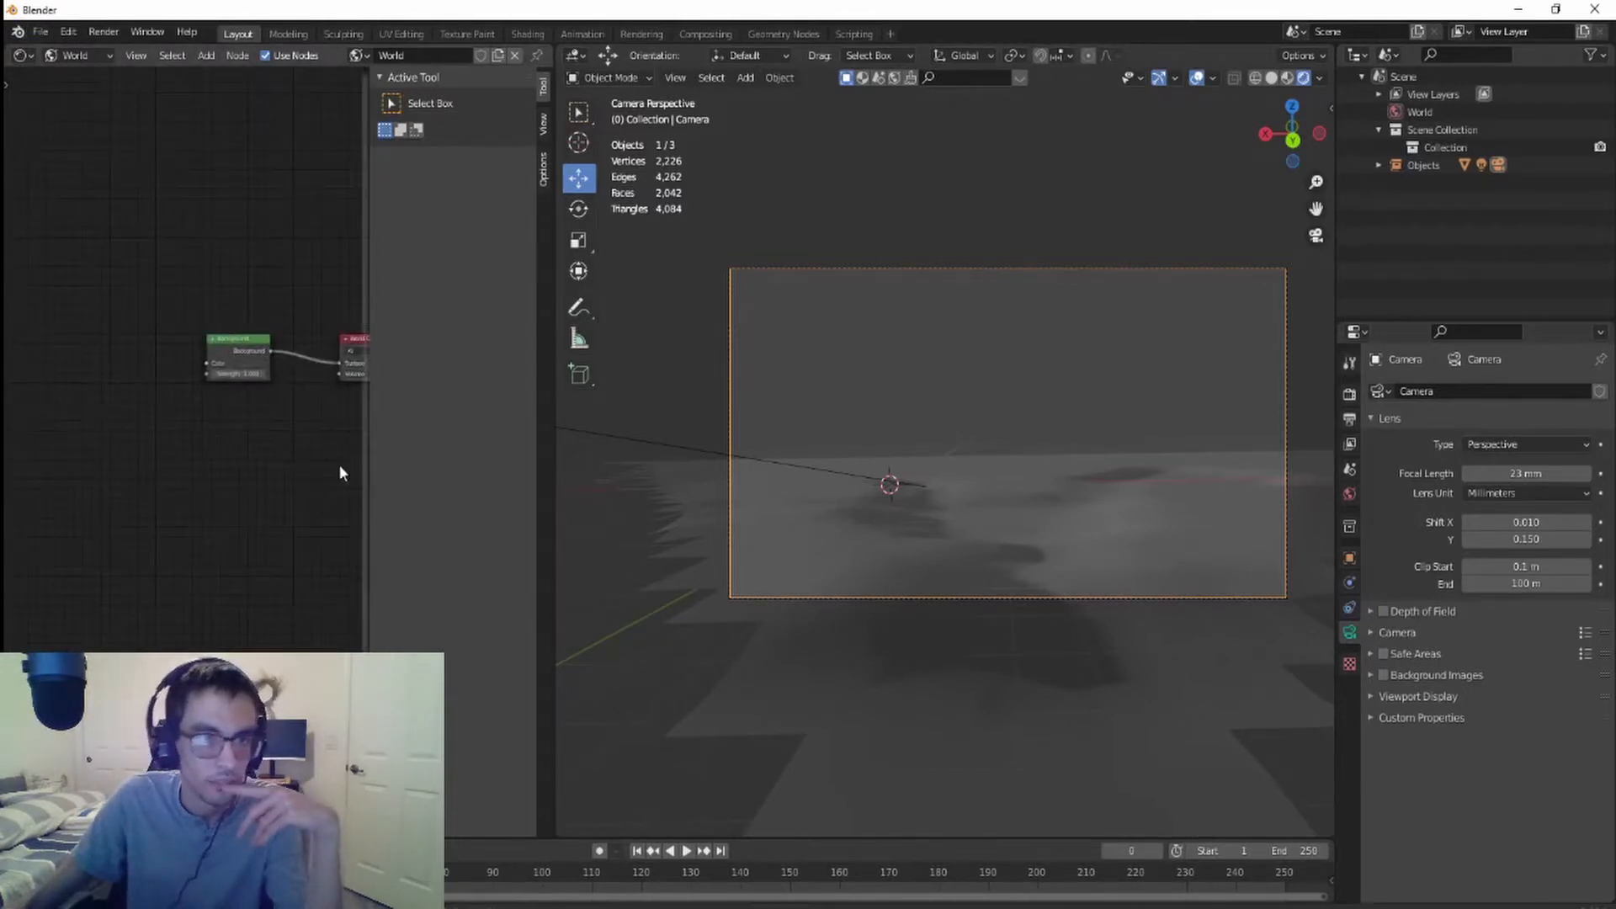
middle_drag(340, 473, 119, 571)
scroll(104, 554, up, 2)
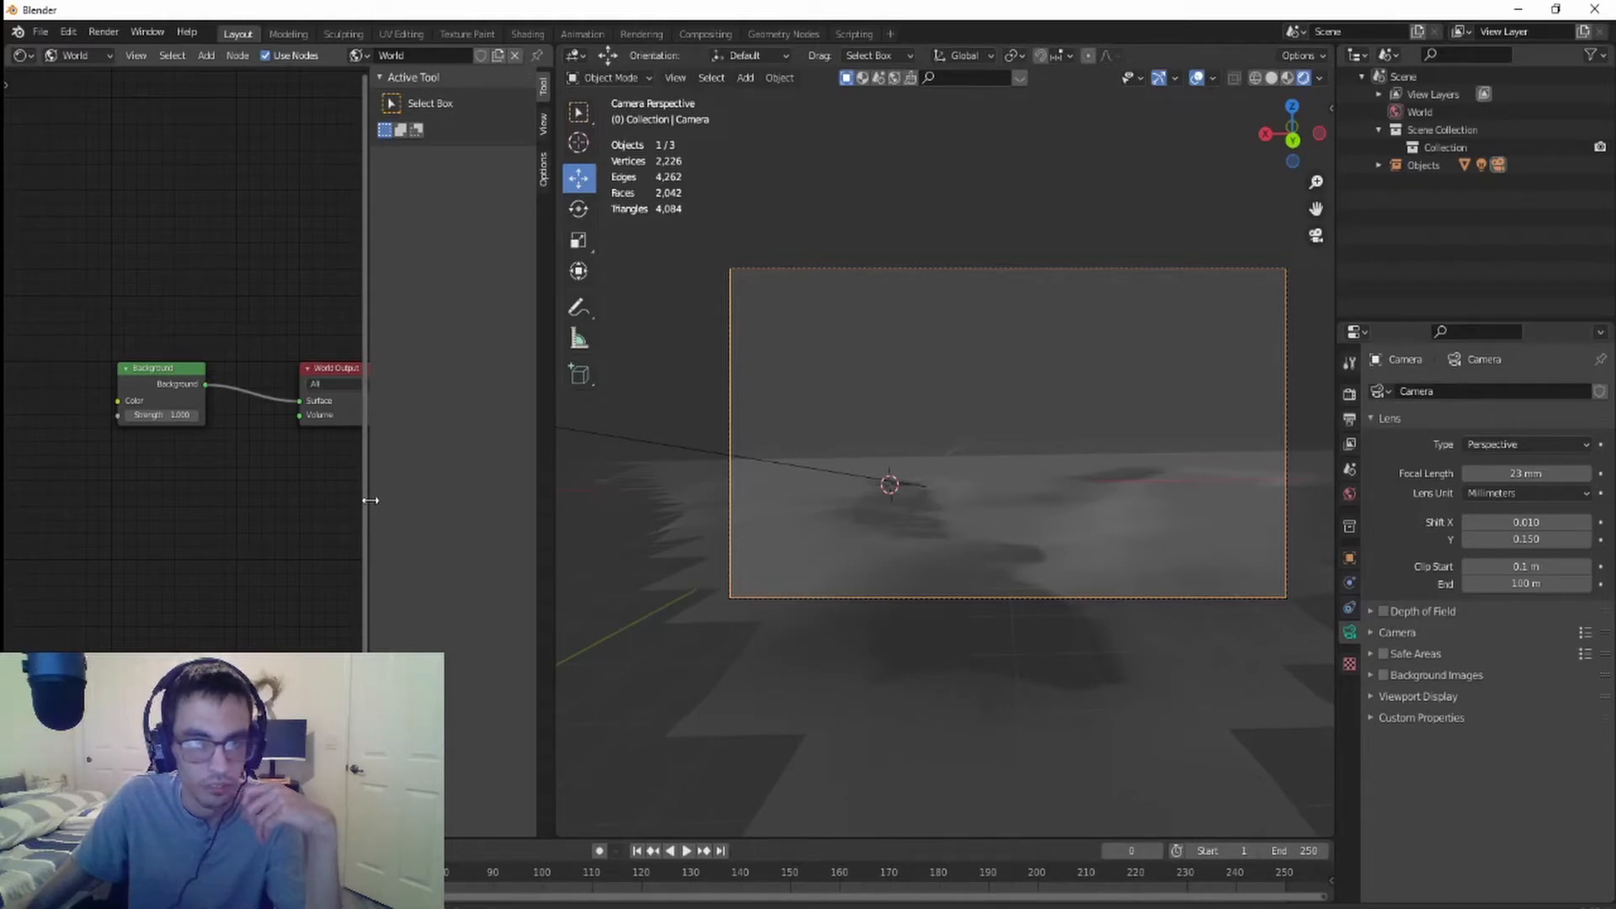
drag(371, 500, 630, 500)
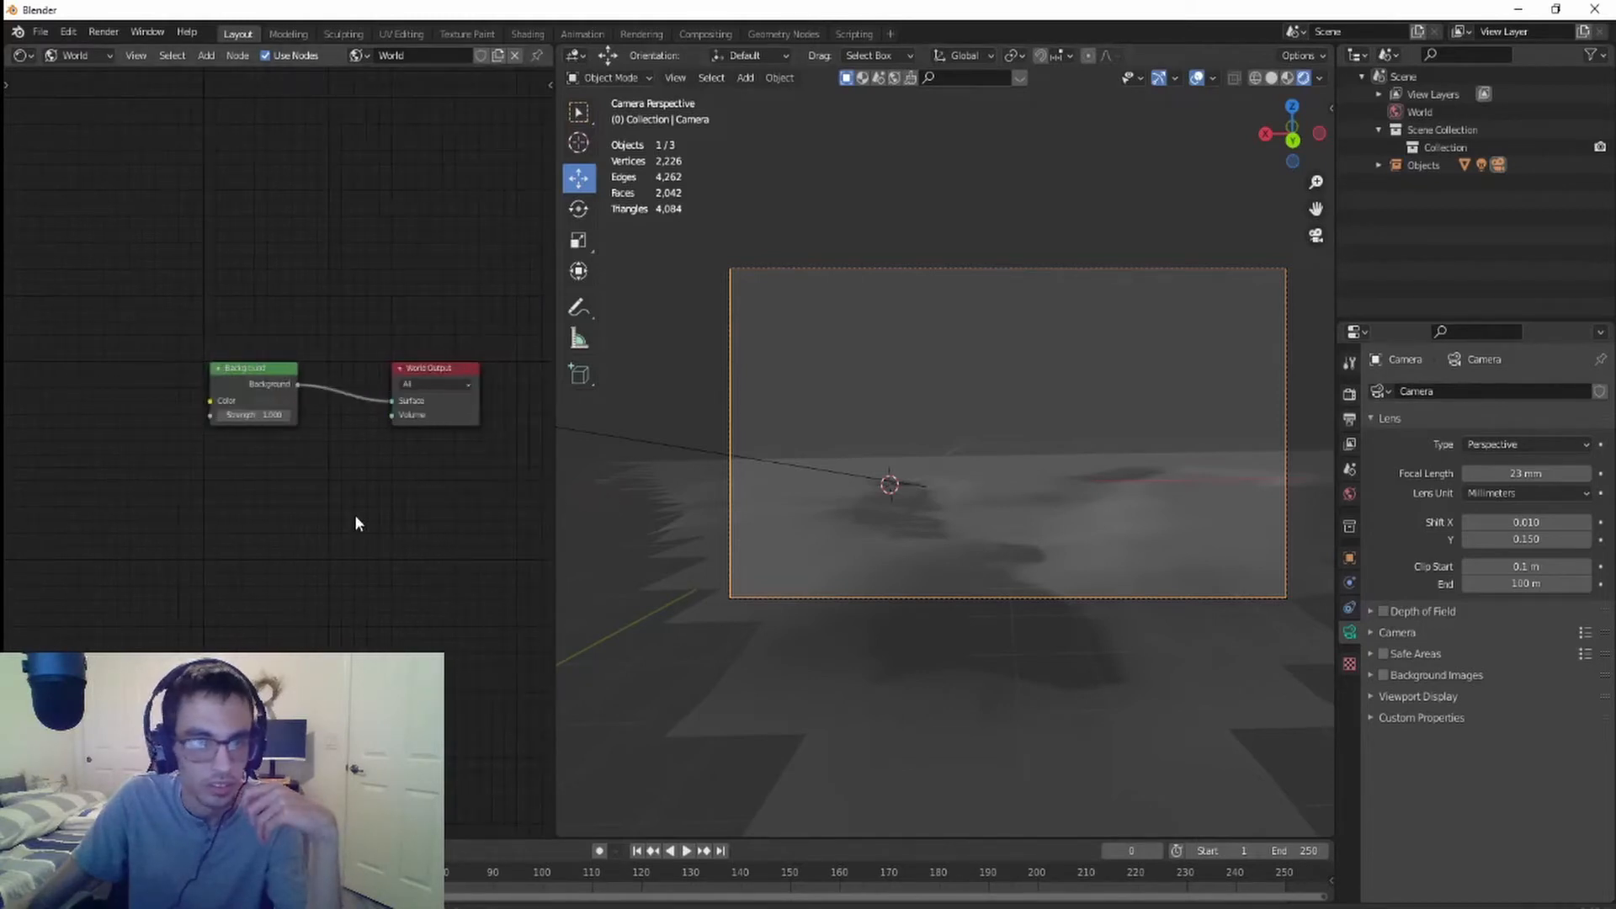
scroll(355, 513, up, 1)
mouse_move(270, 534)
middle_down()
mouse_move(152, 559)
mouse_move(206, 566)
mouse_move(269, 547)
middle_up()
scroll(214, 564, down, 1)
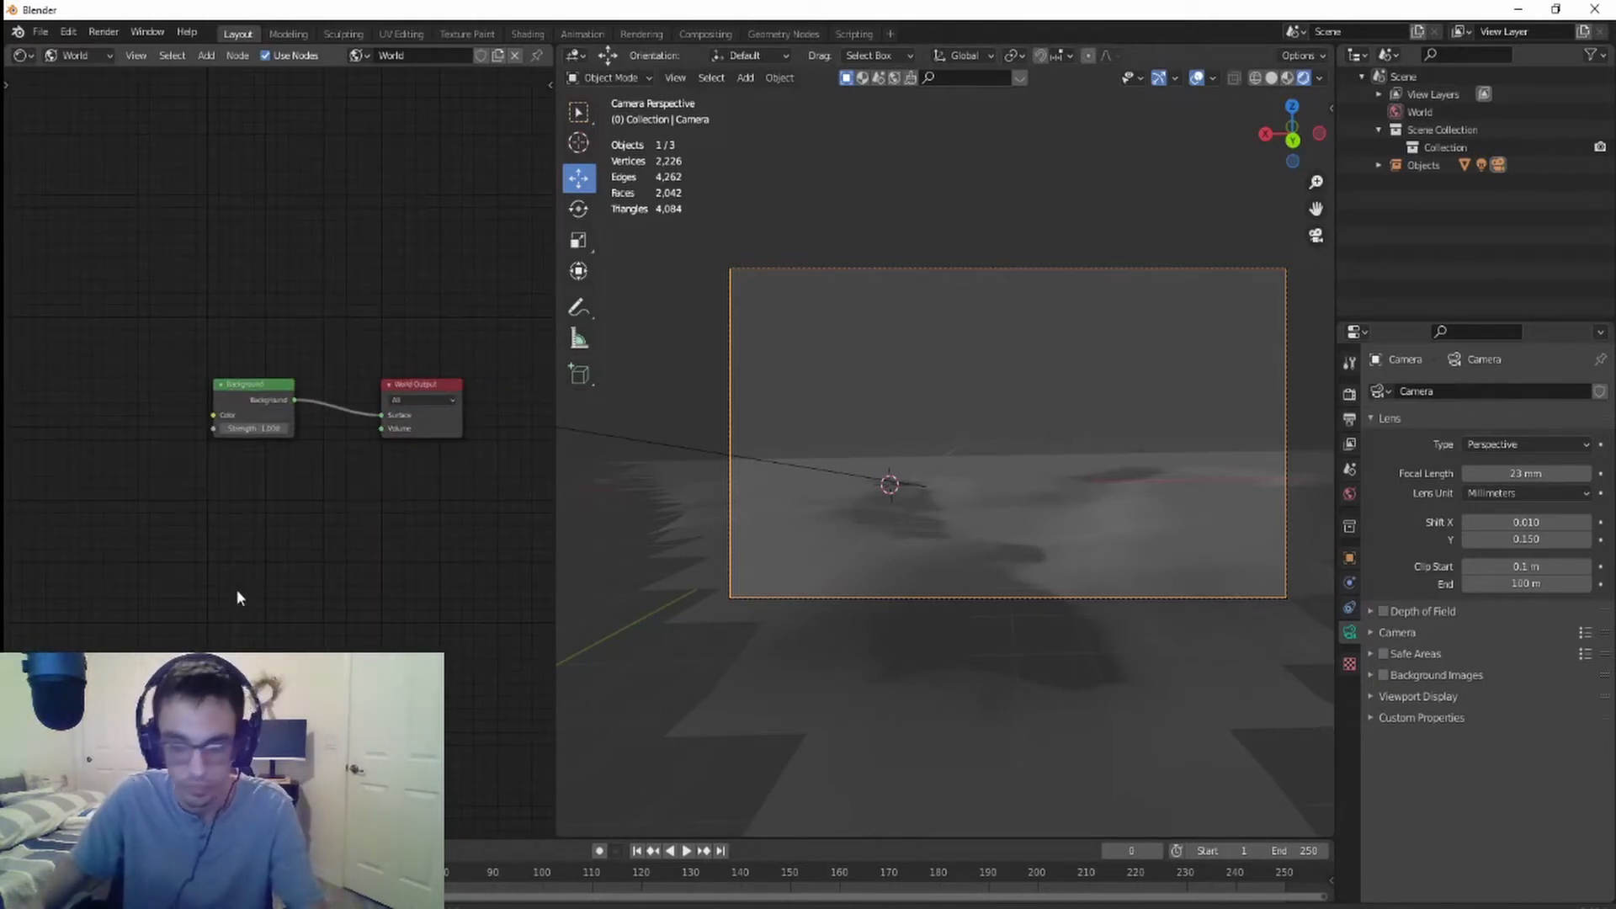
- Add a Texture Coordinate node to the world shader and place it well before the Background node, leaving room between them
key(shift+a)
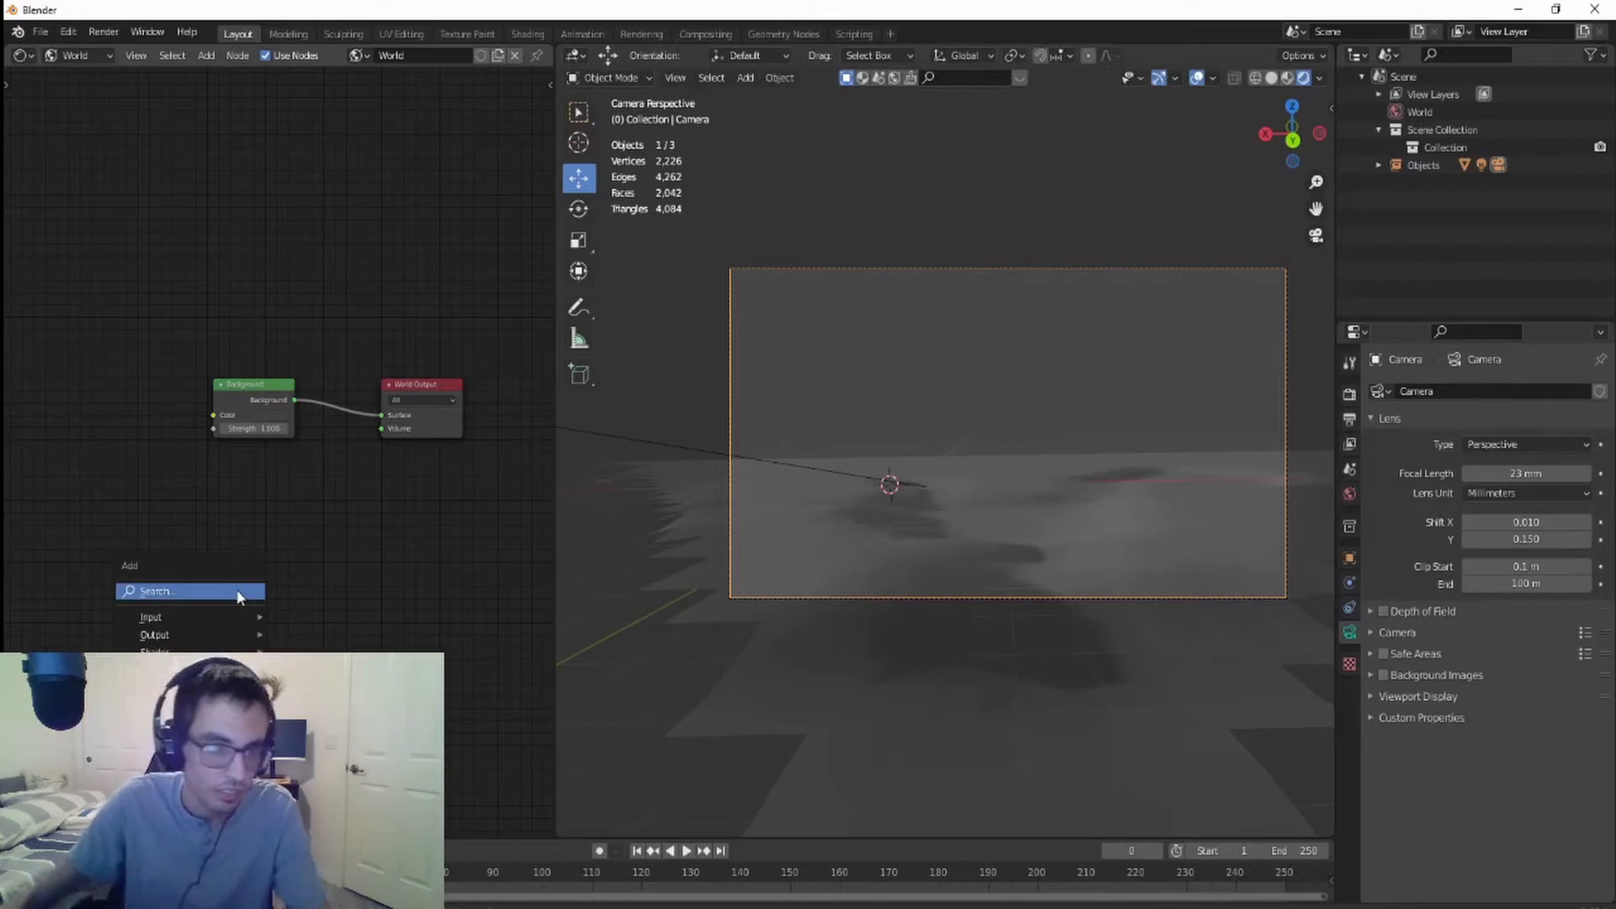
click(239, 593)
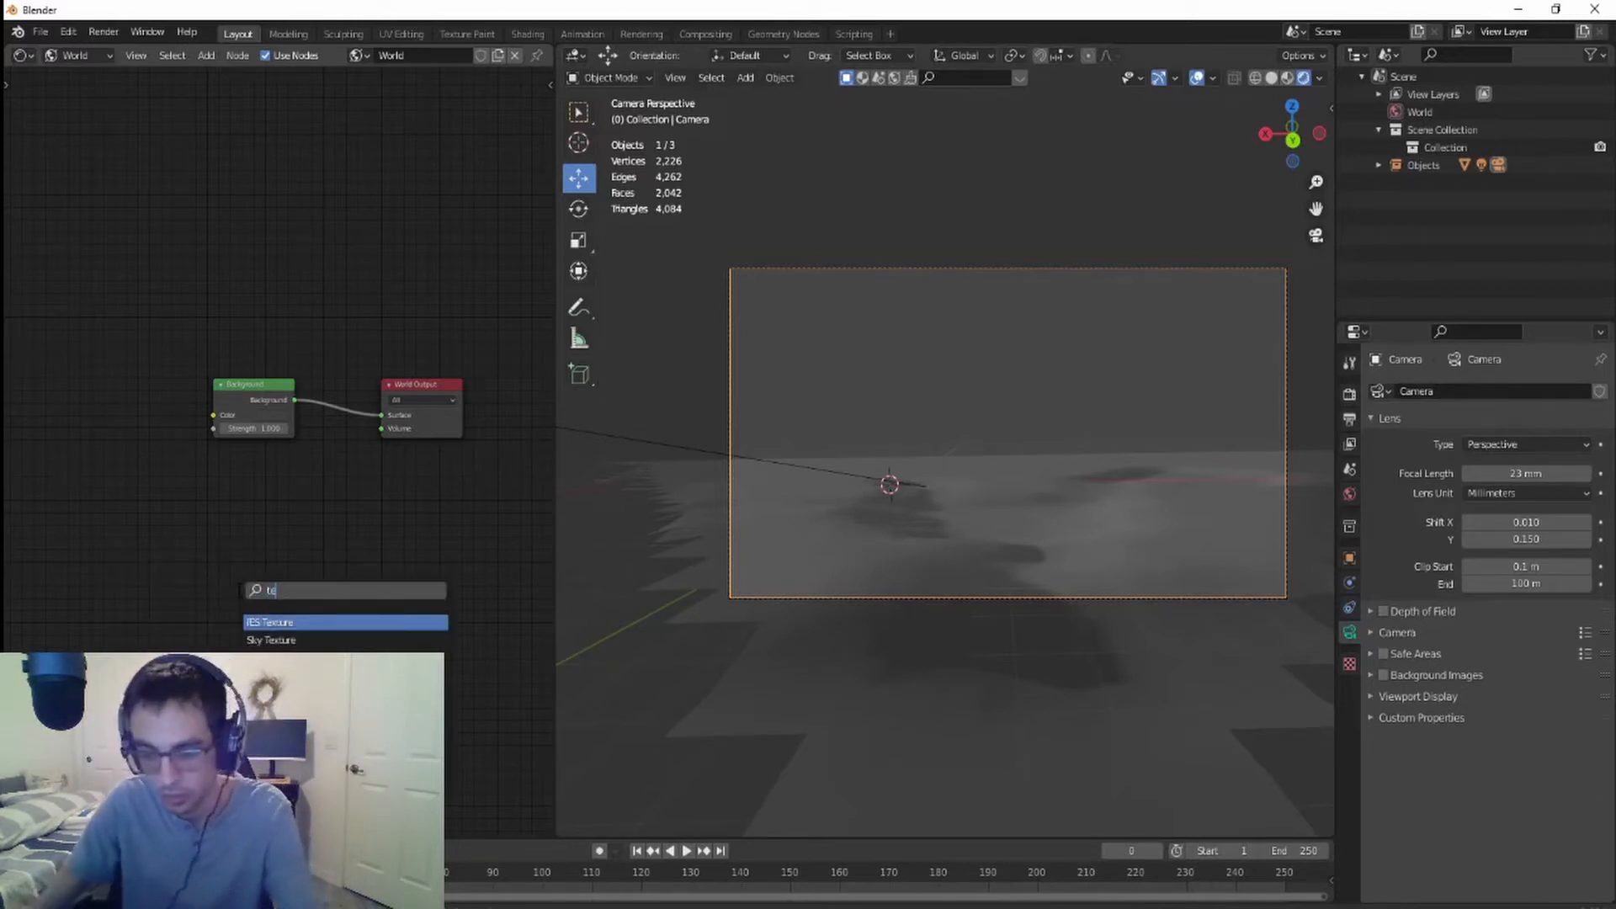
text(text)
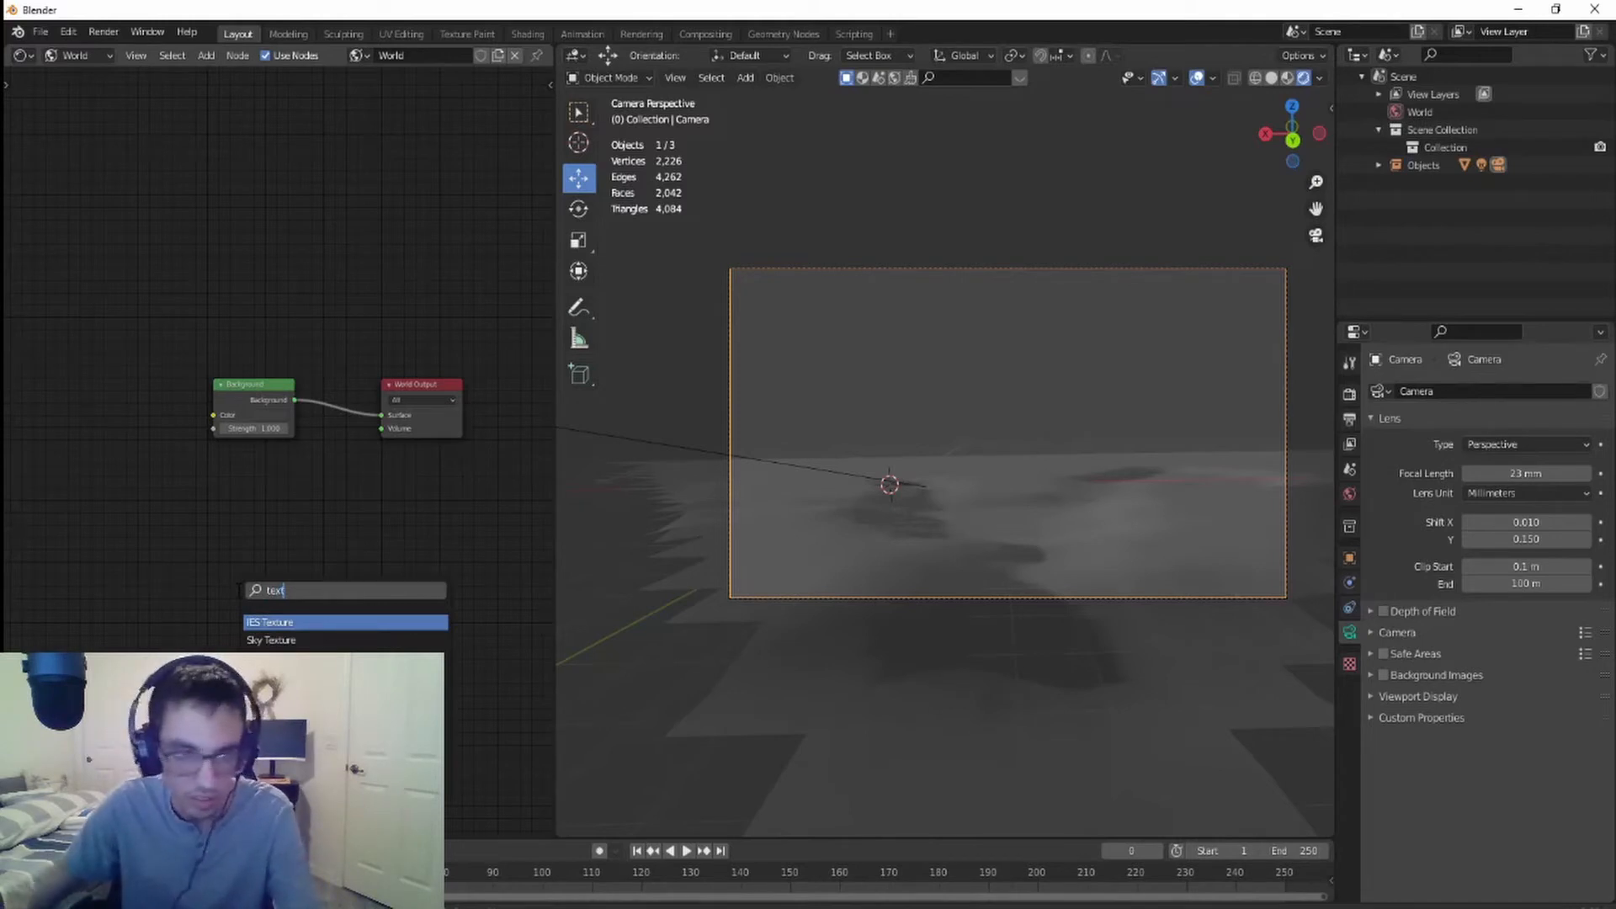
text(ure coo)
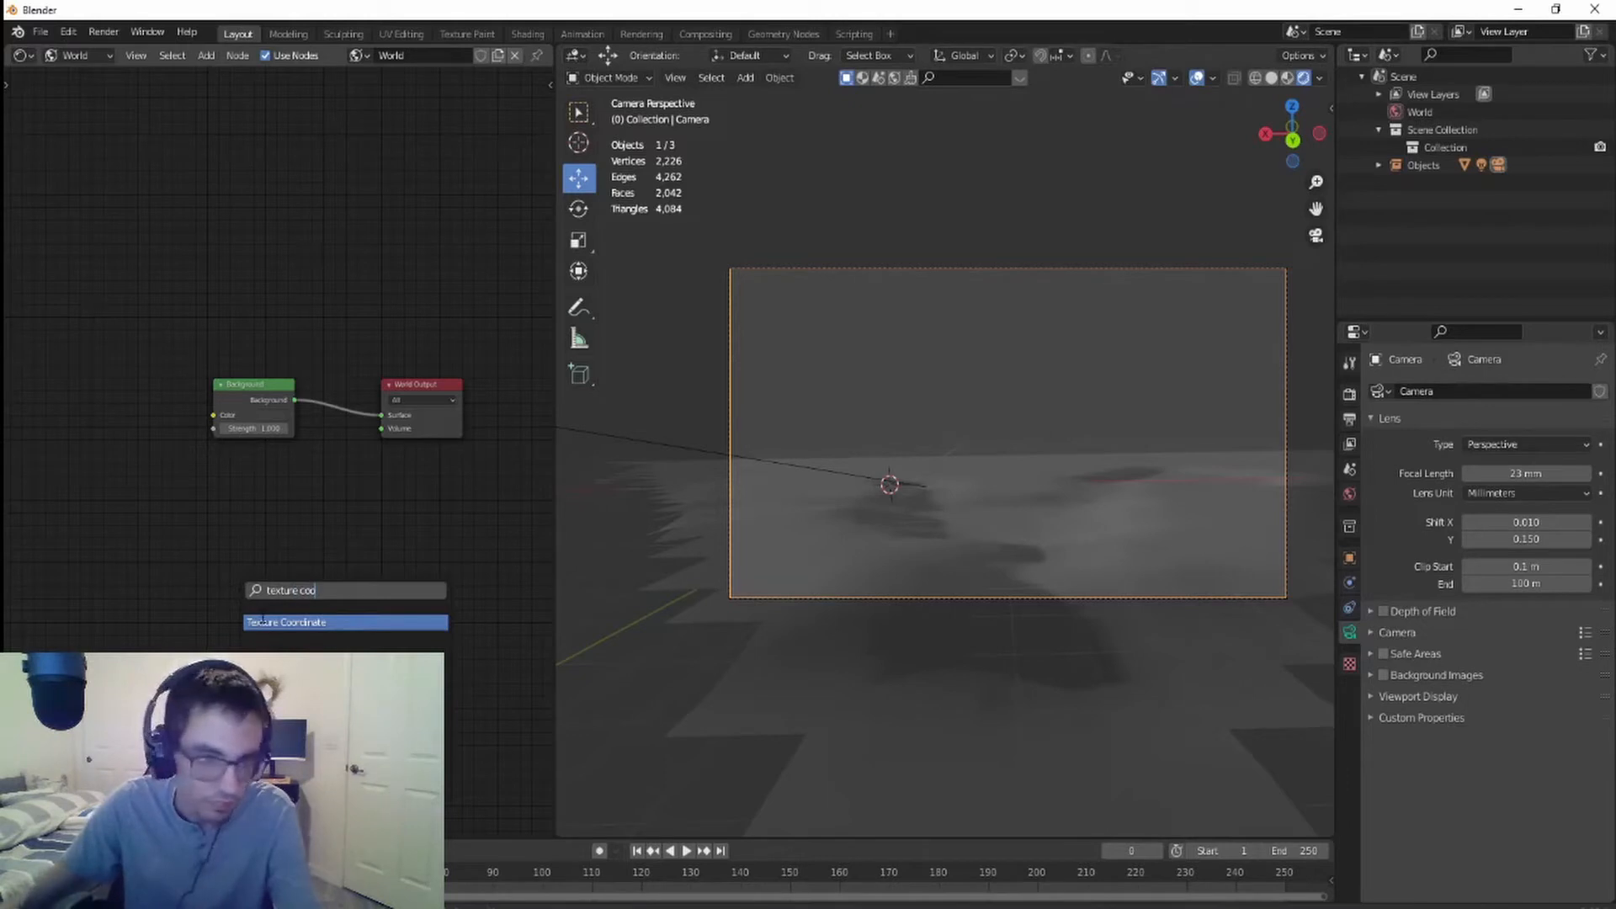
key(Return)
click(32, 429)
middle_drag(168, 566, 247, 579)
drag(111, 388, 42, 384)
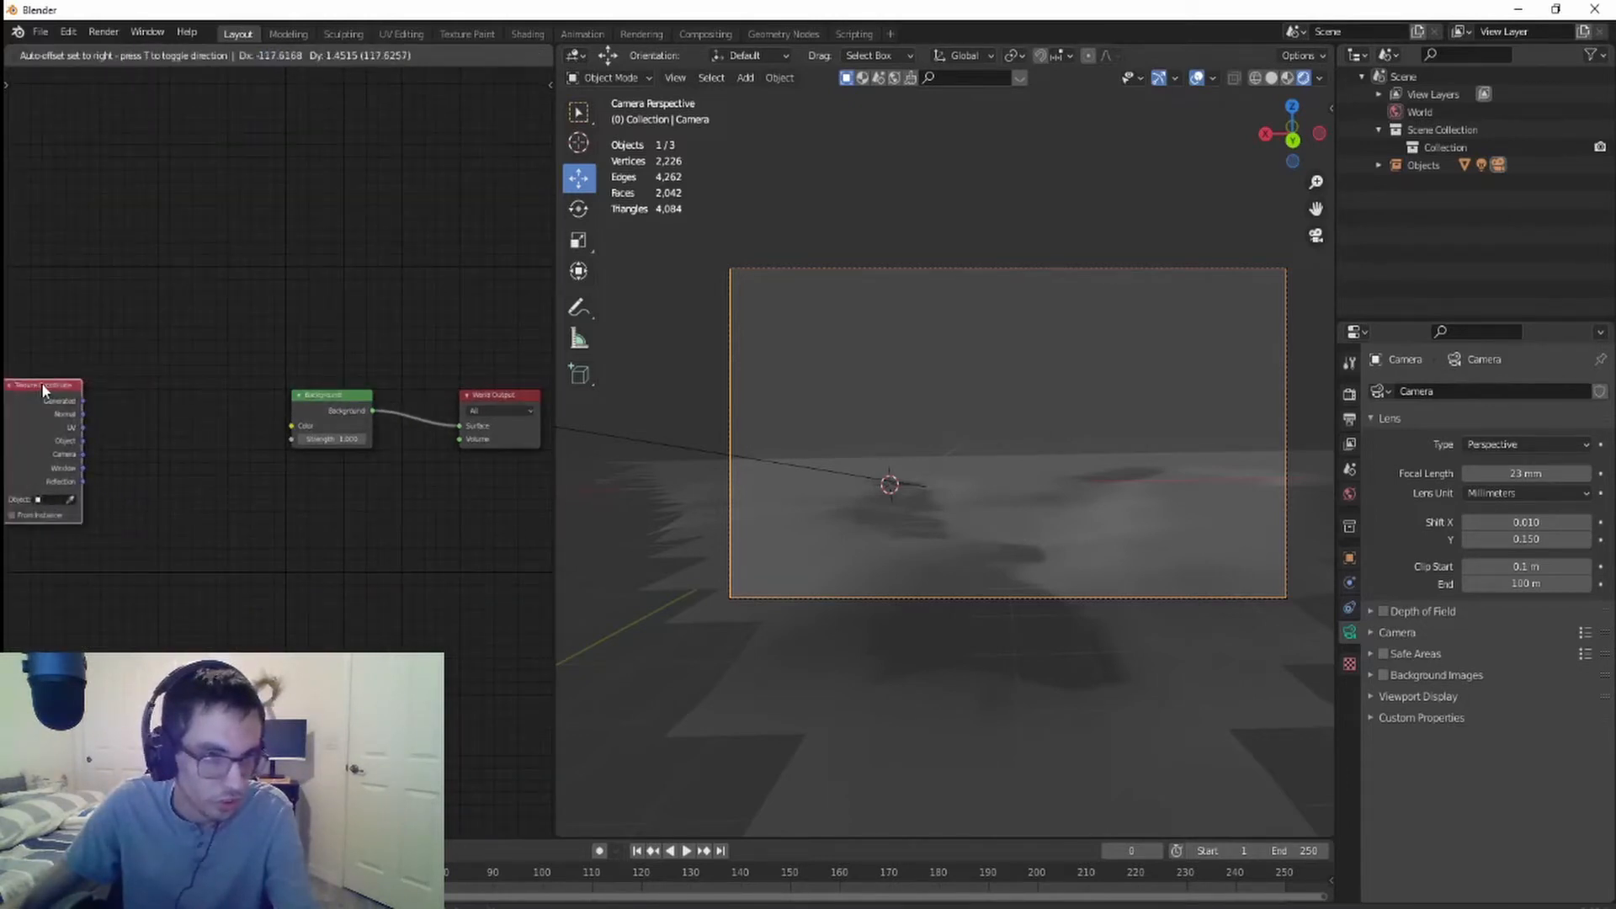
scroll(342, 625, down, 3)
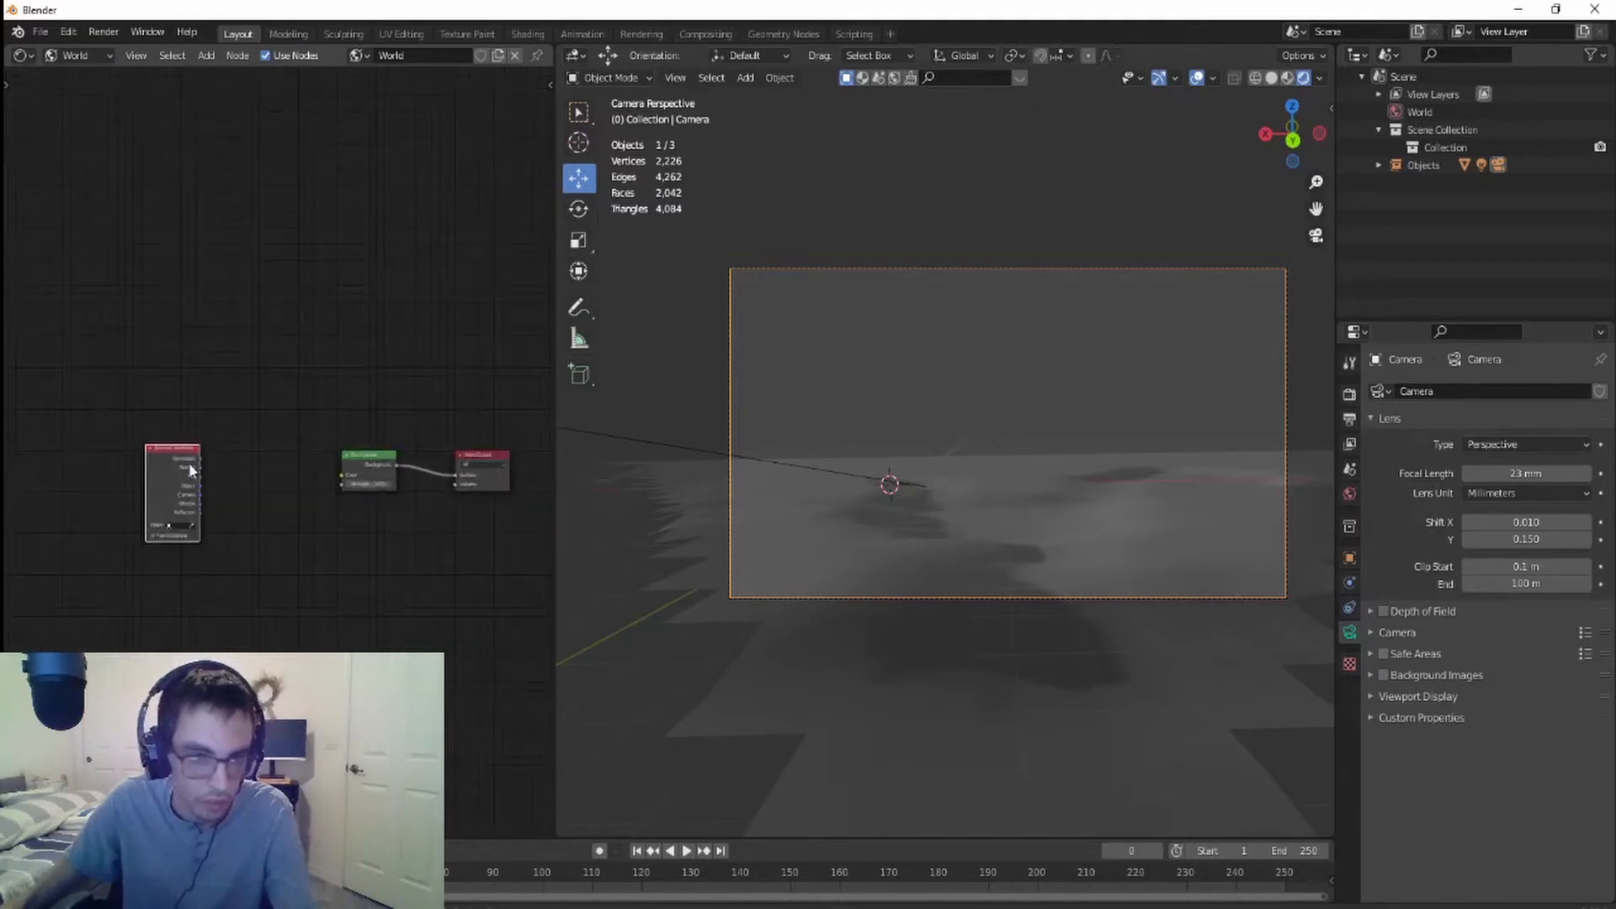
drag(166, 455, 140, 455)
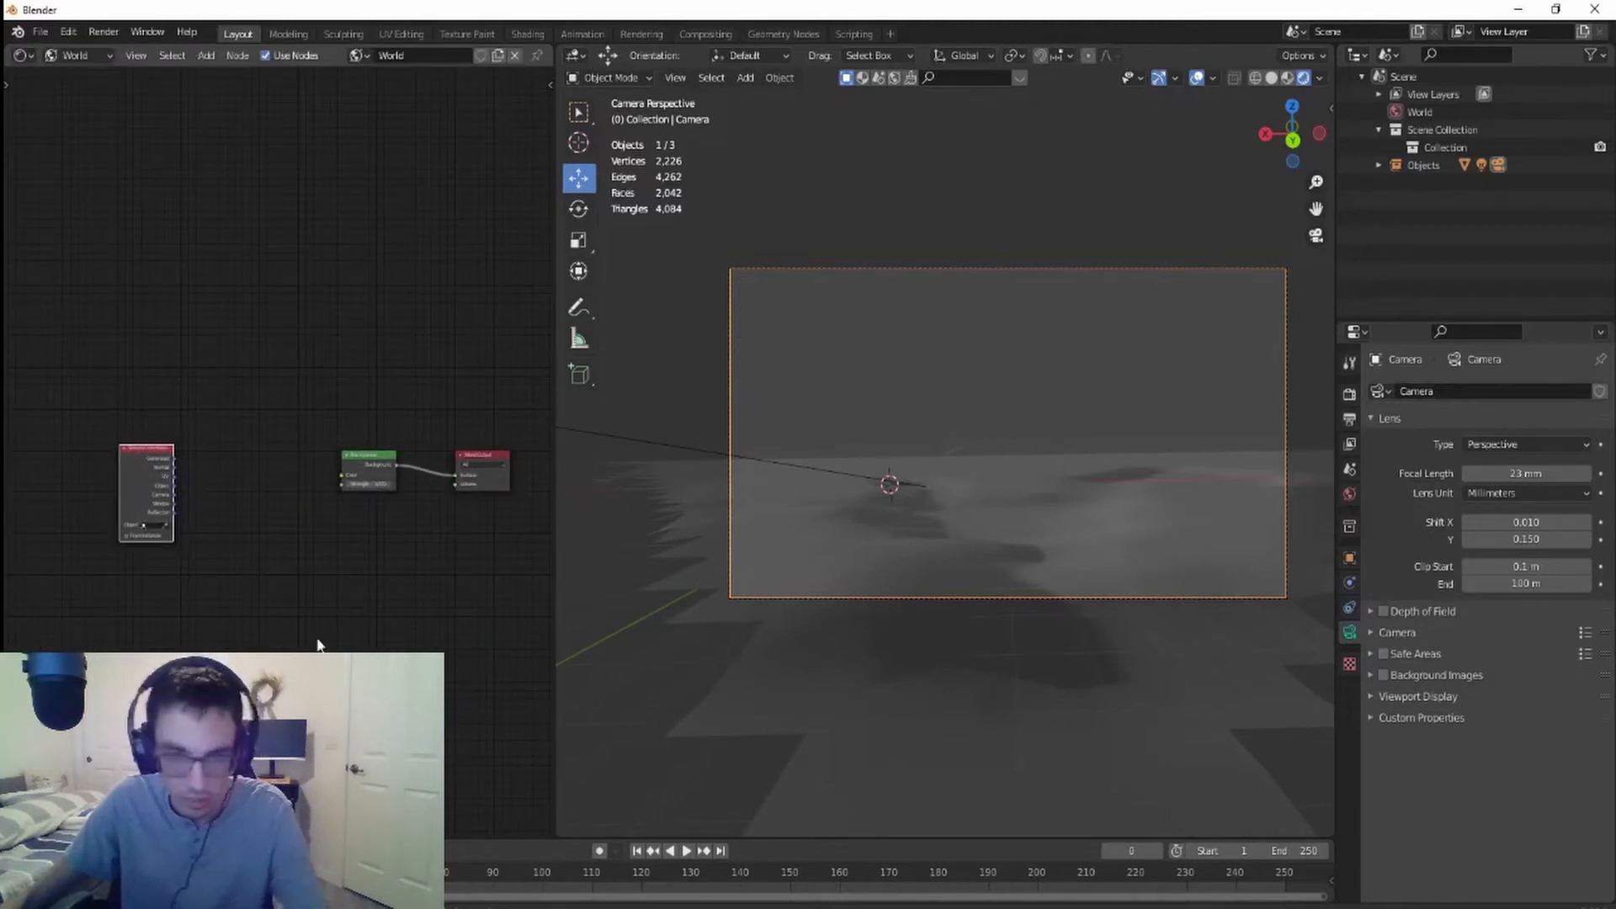
- Add a Mapping node beside the Texture Coordinate node and connect the Generated output to its Vector input
key(shift+a)
text(mapp)
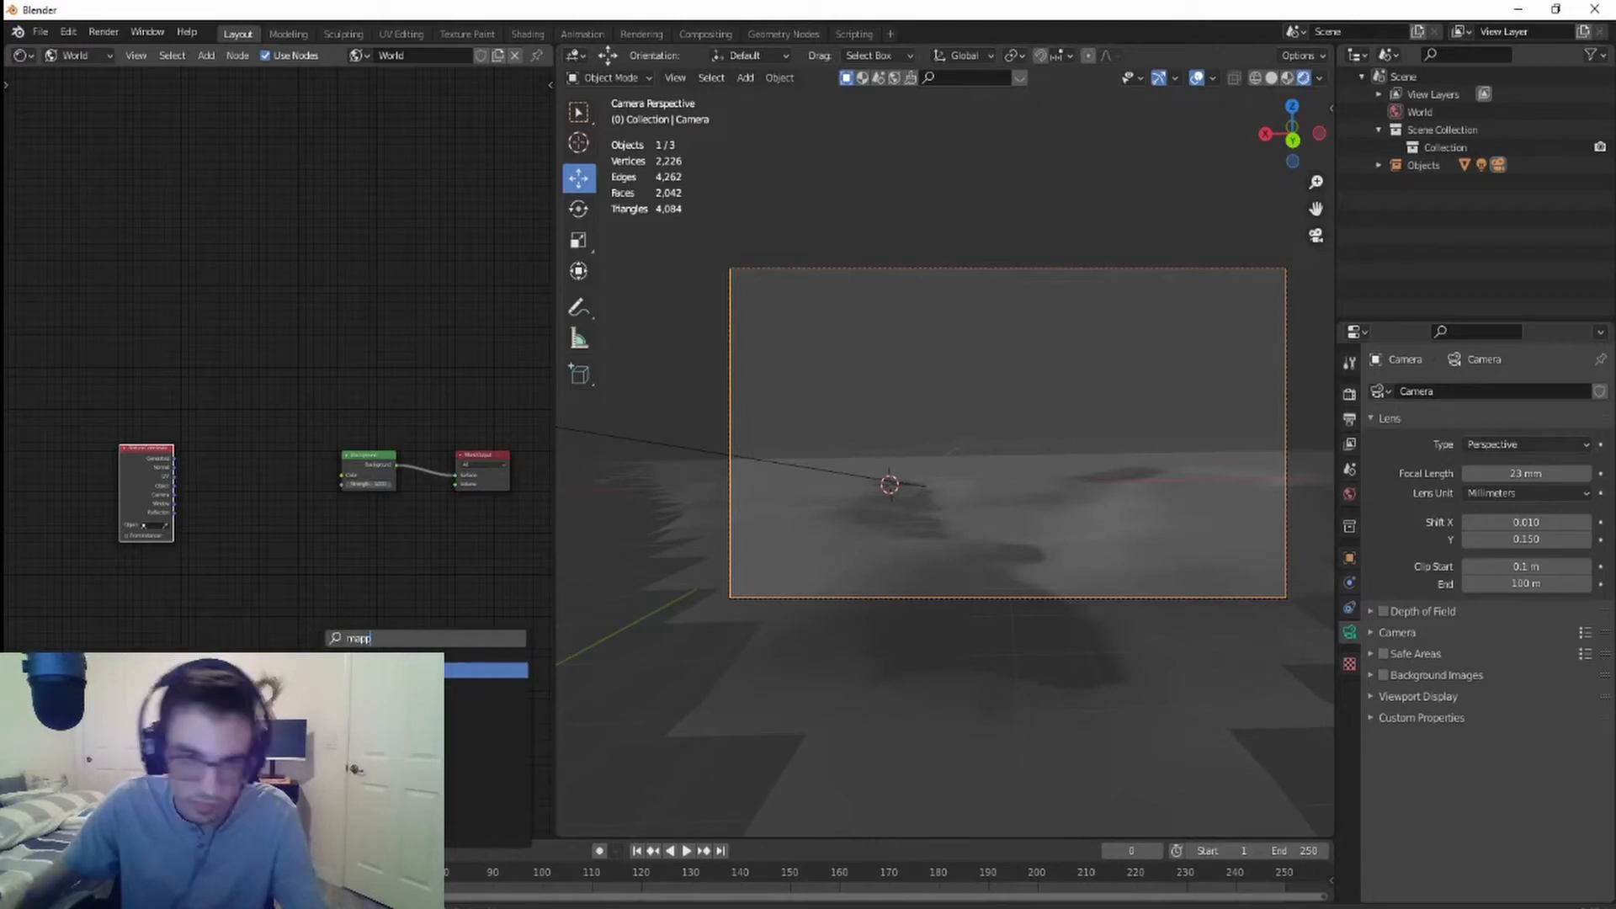
key(Return)
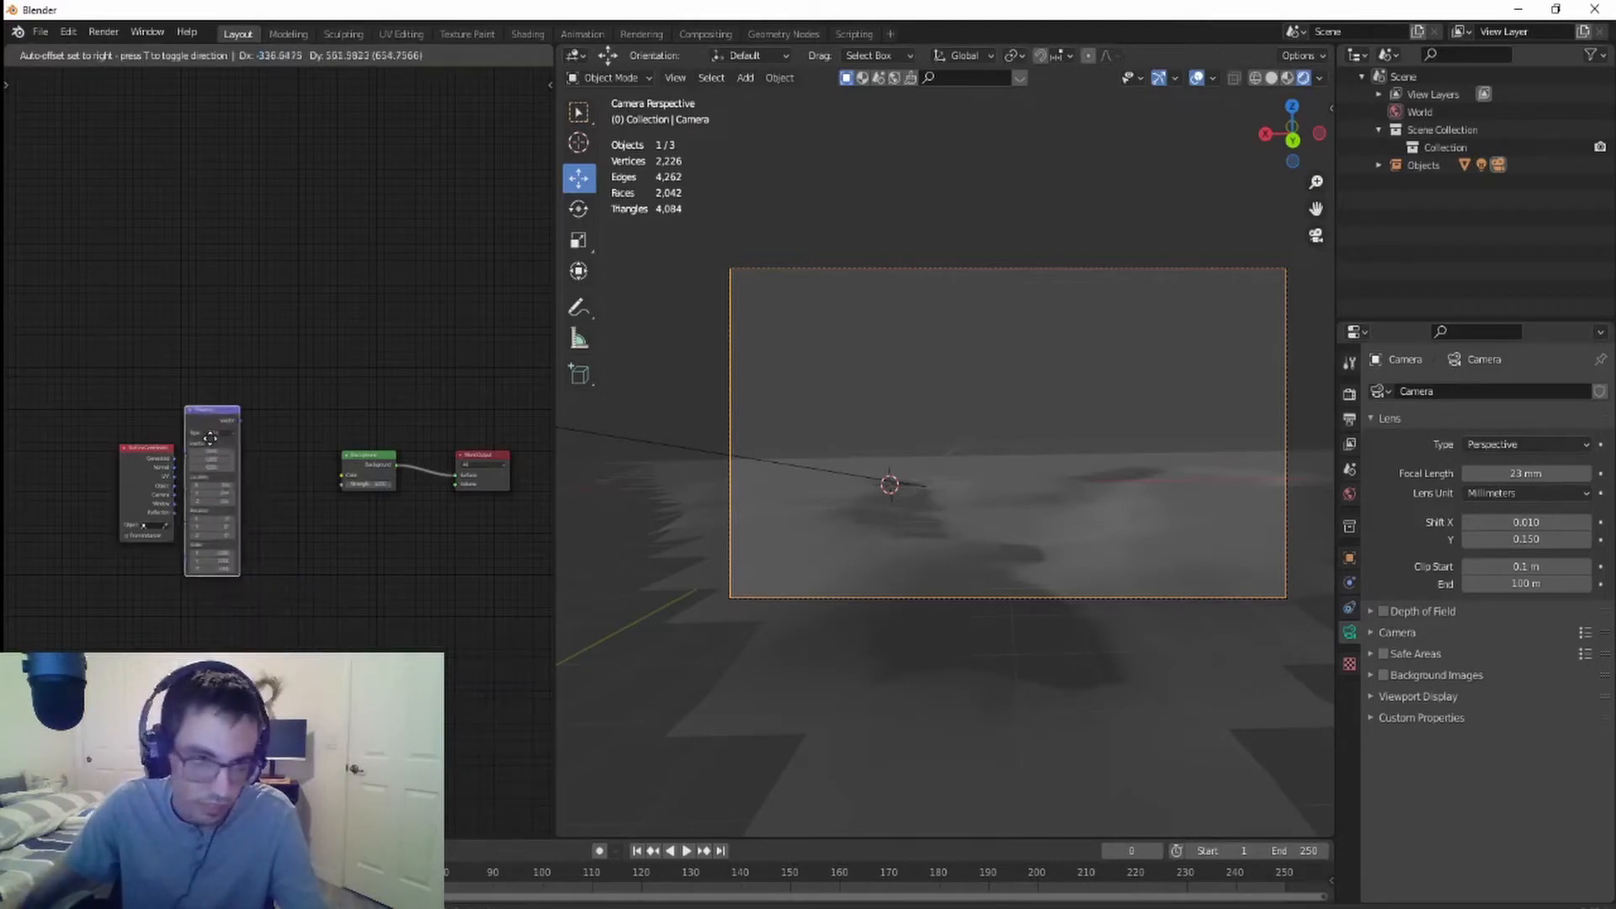
click(219, 478)
scroll(188, 503, up, 3)
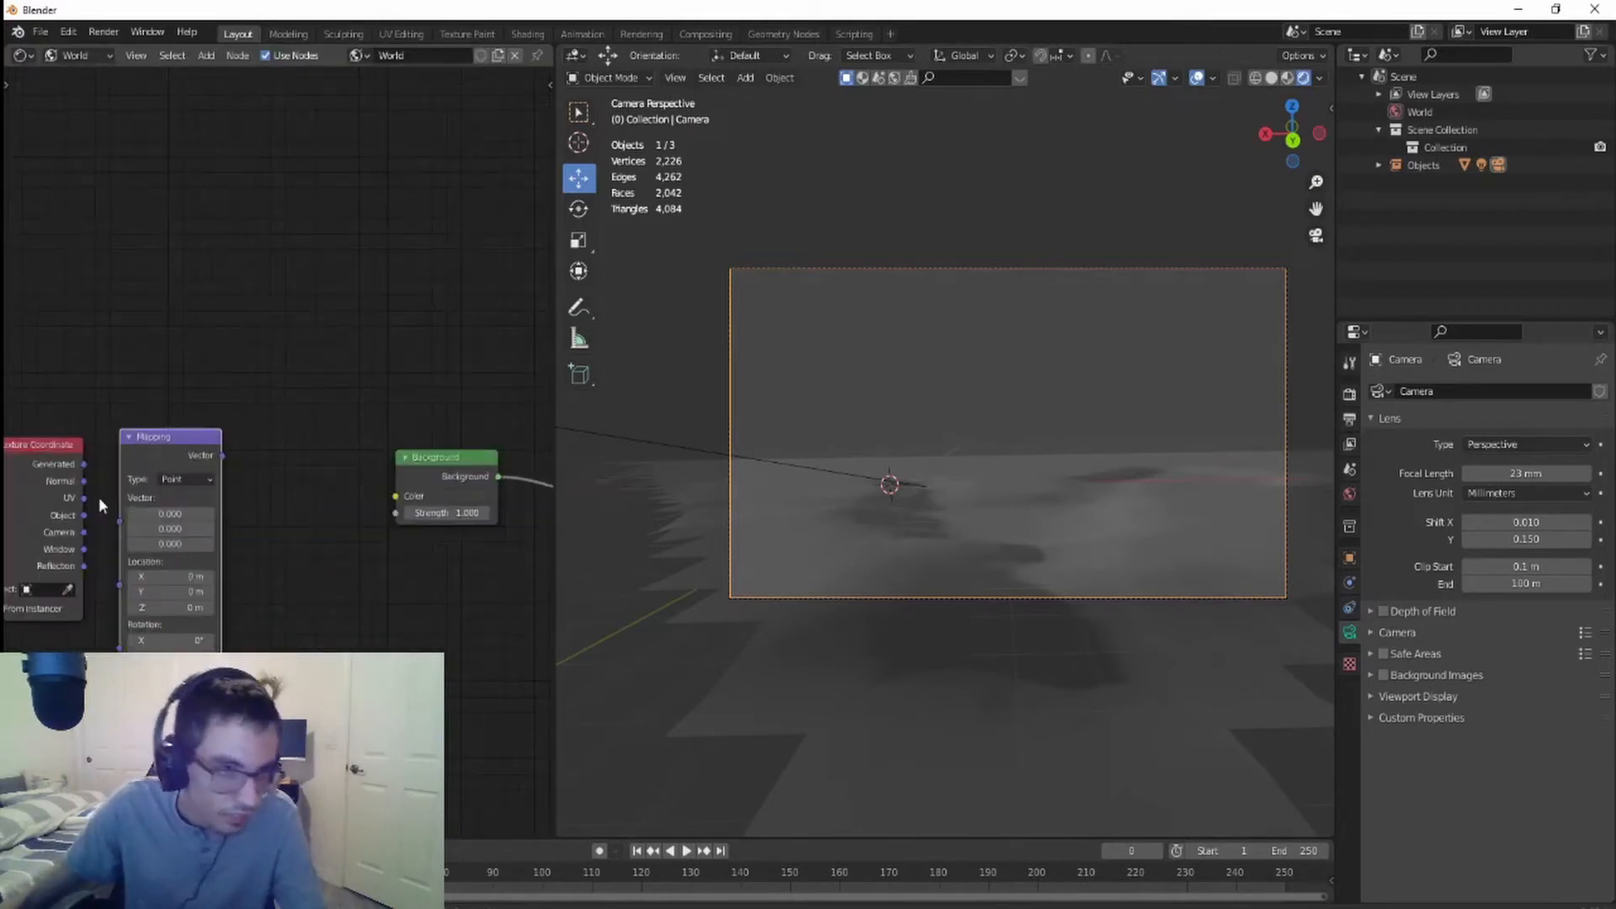
drag(84, 463, 119, 520)
- Add an Environment Texture node between the Mapping and Background nodes, shifting the Background node to make room
scroll(285, 582, down, 2)
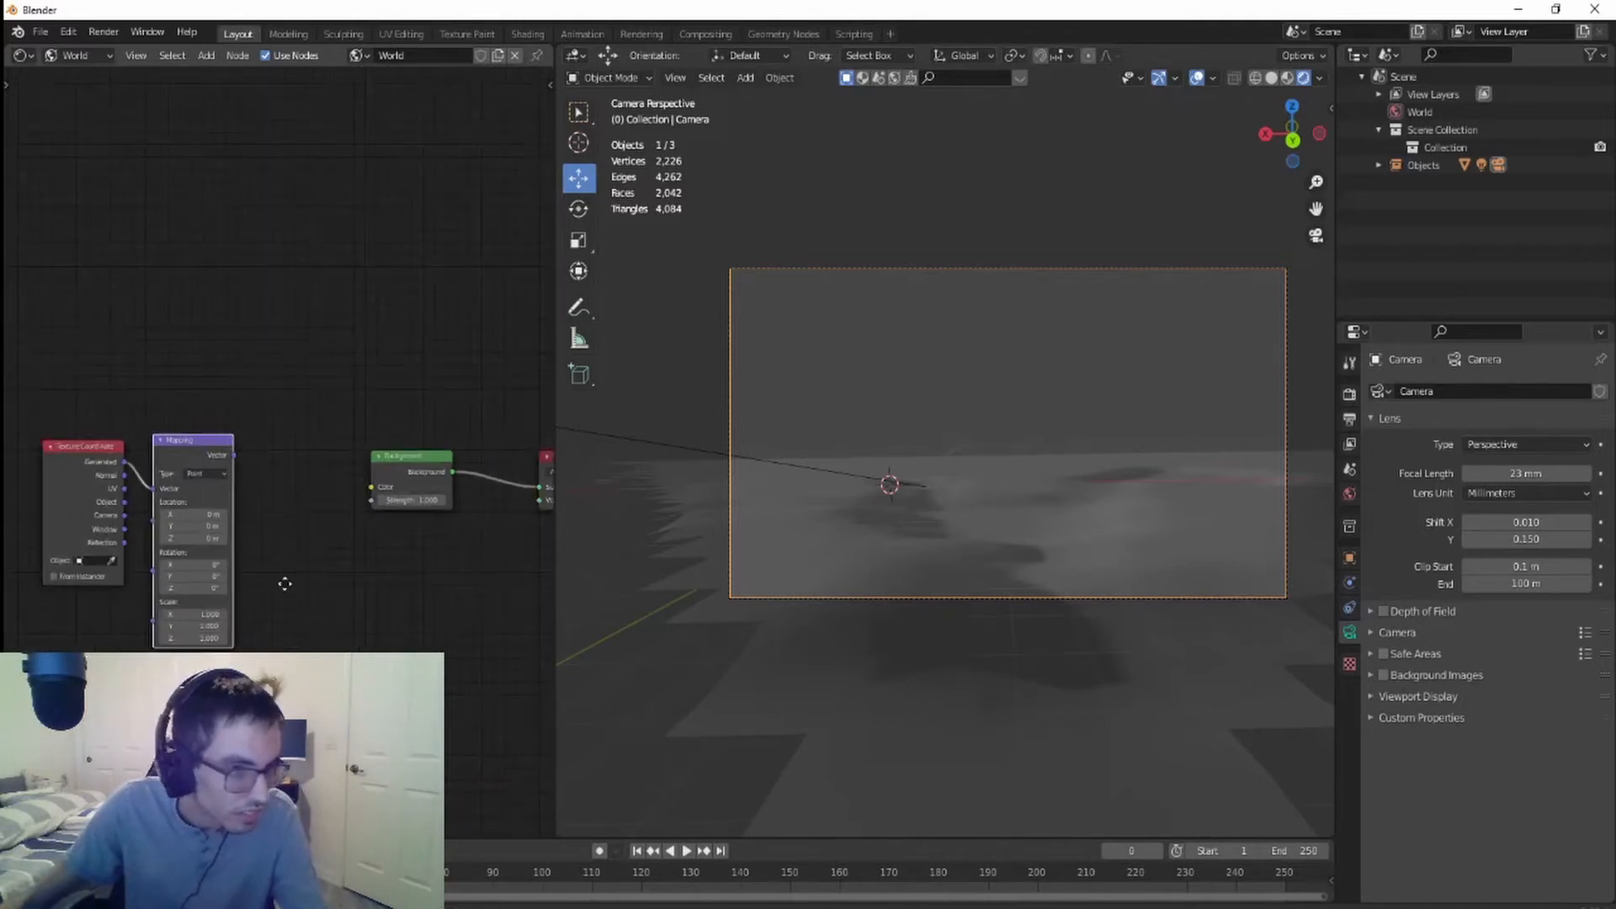
middle_drag(285, 583, 193, 585)
key(shift+a)
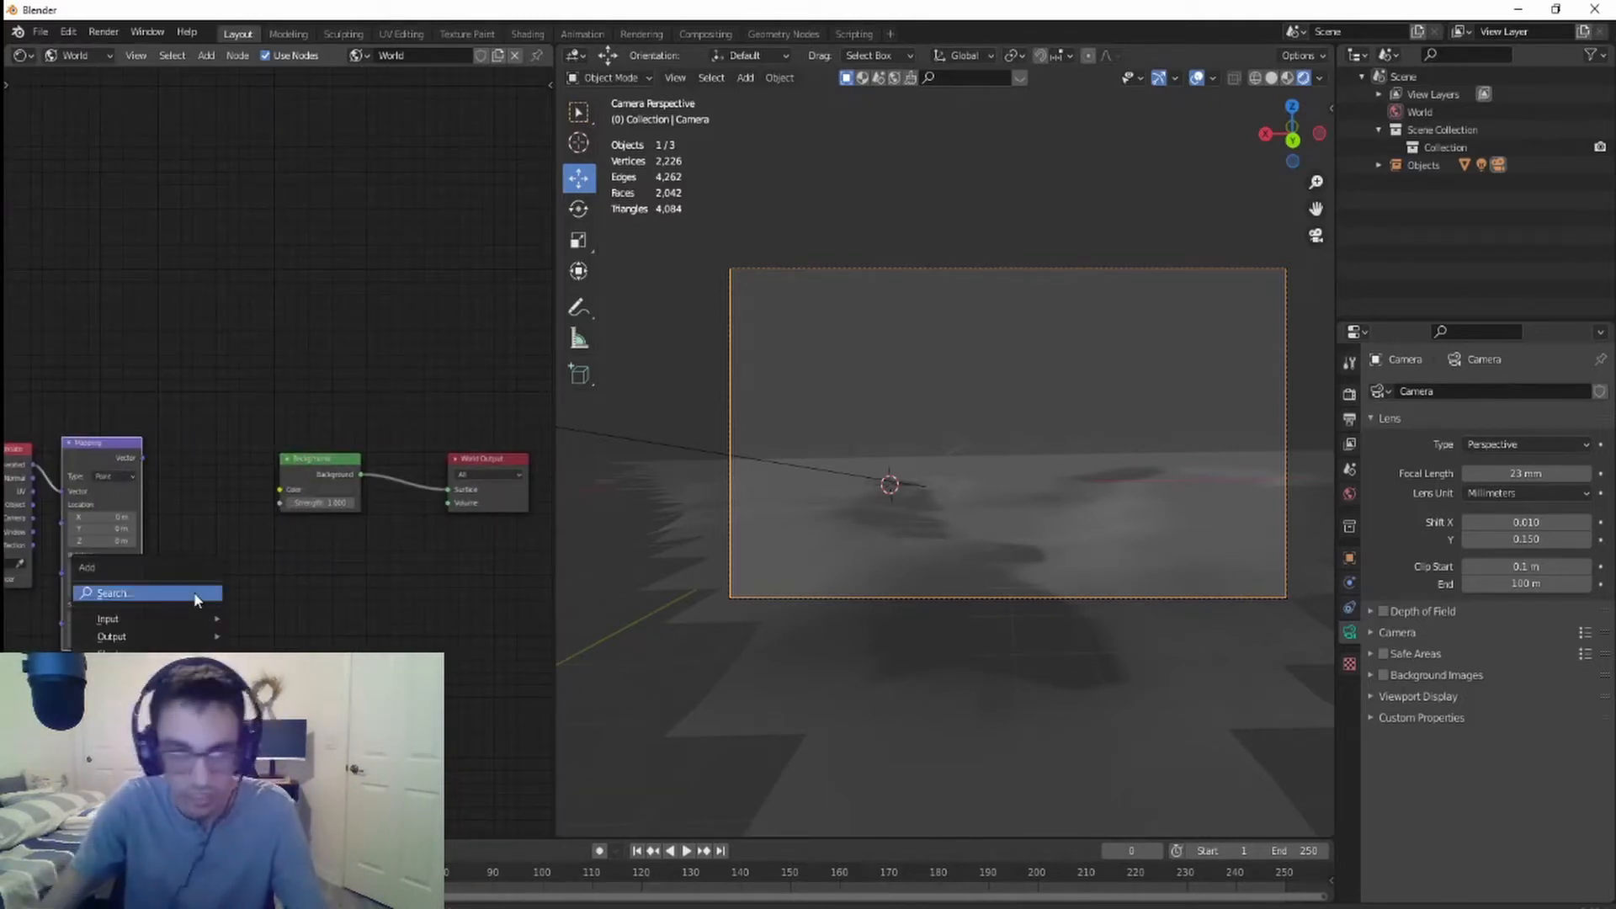
click(196, 596)
text(en)
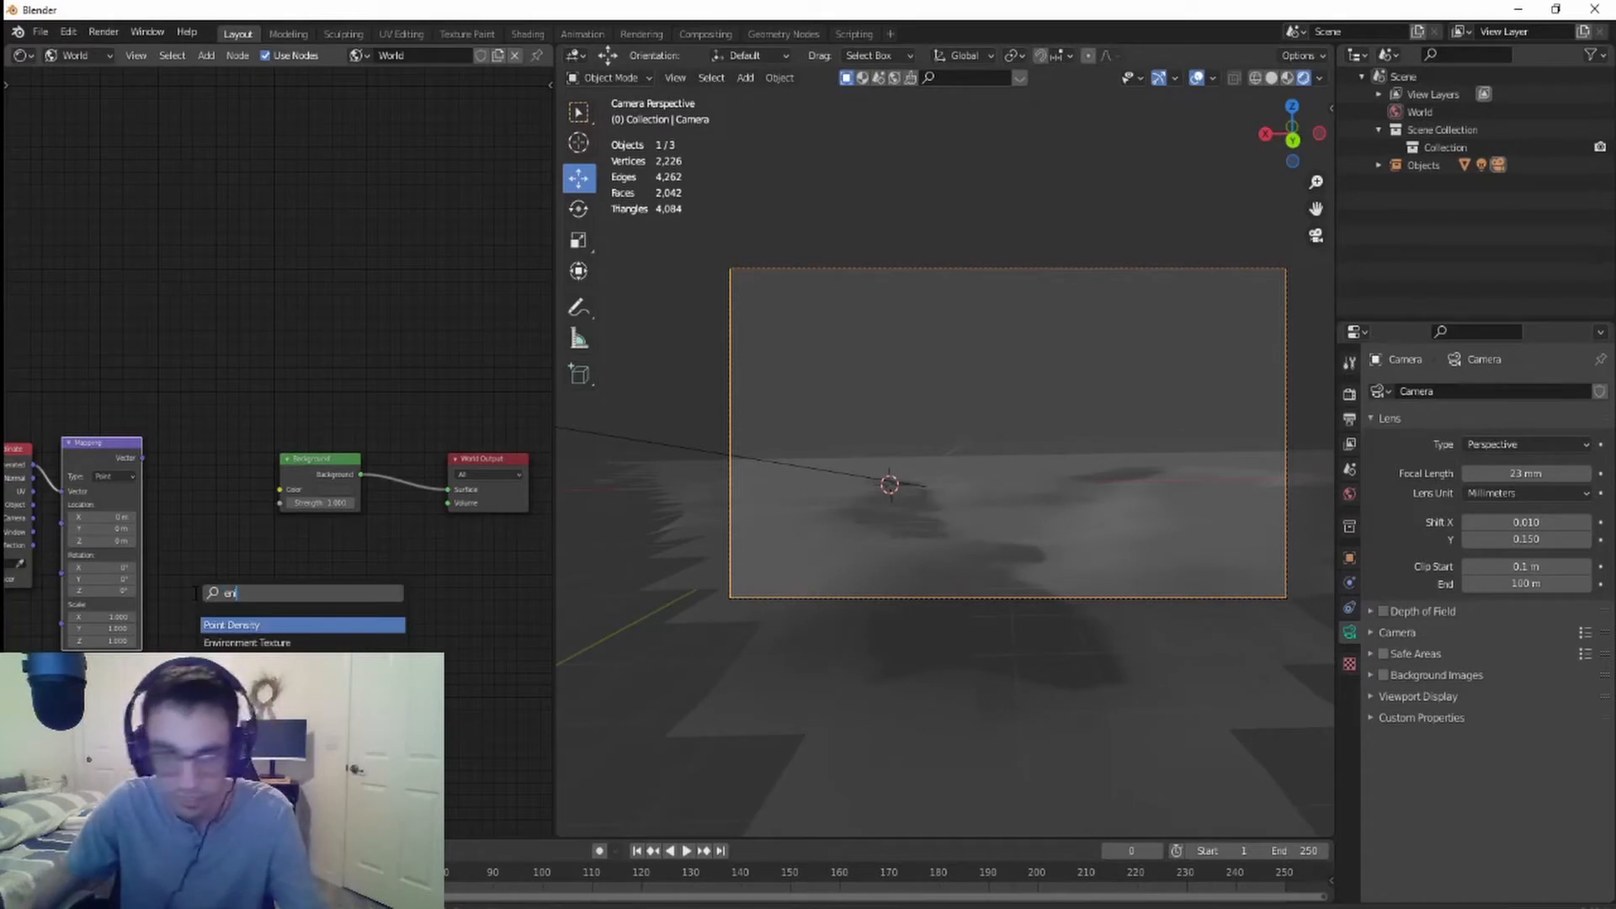
key(Down)
key(Return)
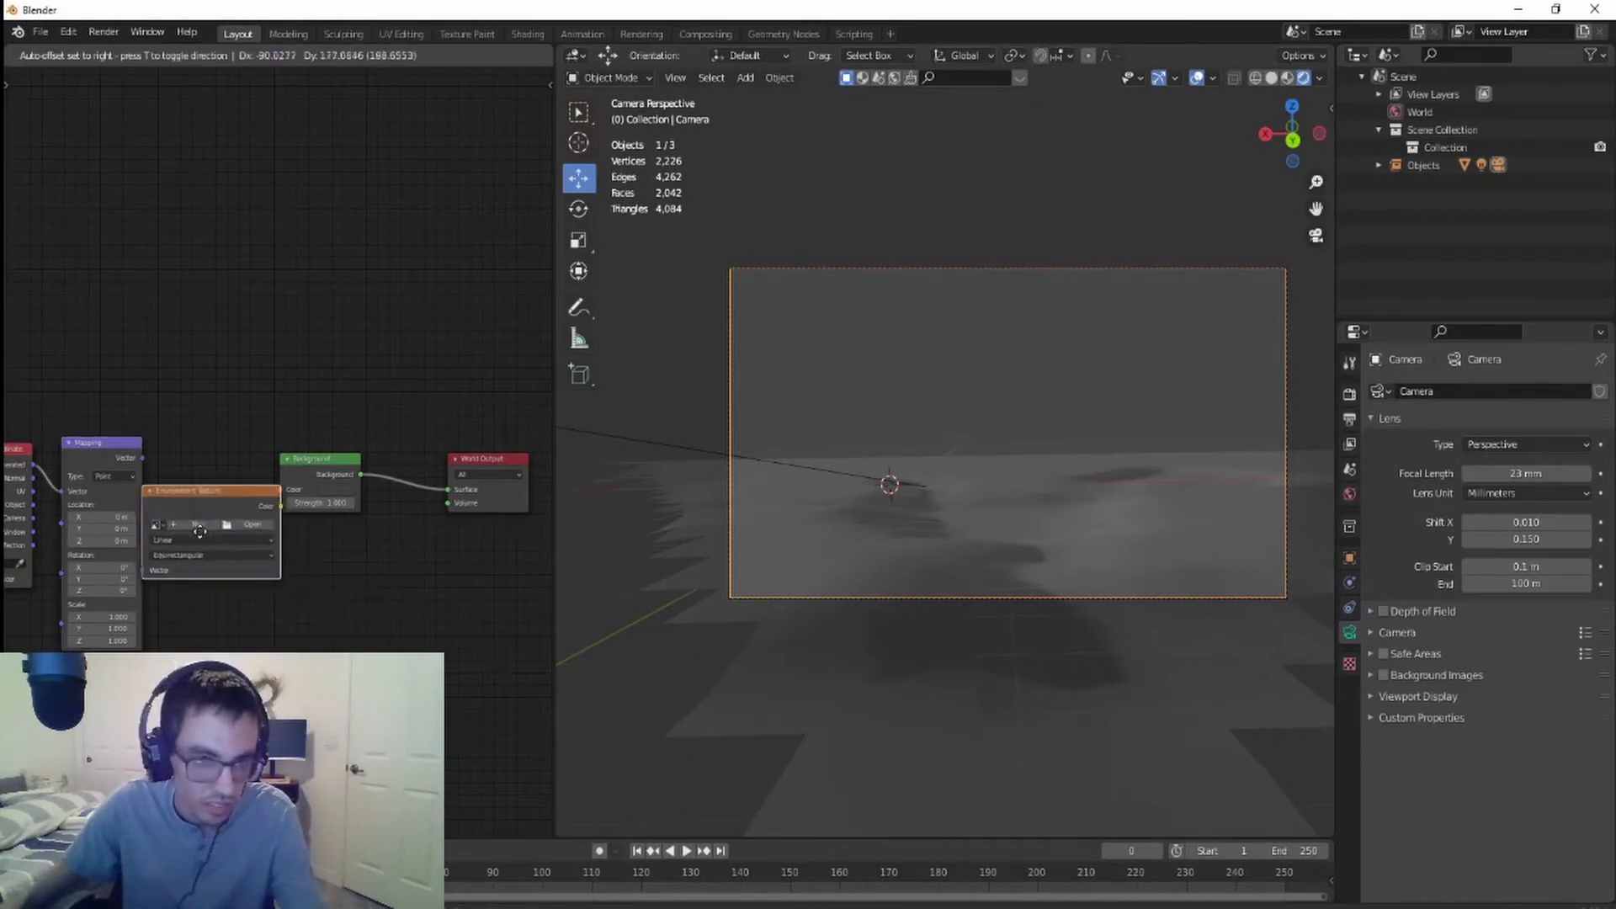
click(236, 607)
drag(317, 469, 379, 475)
drag(245, 559, 236, 468)
- Load the_sky_is_on_fire_2k.hdr from the blenderModels folder on the Desktop into the Environment Texture node
click(273, 502)
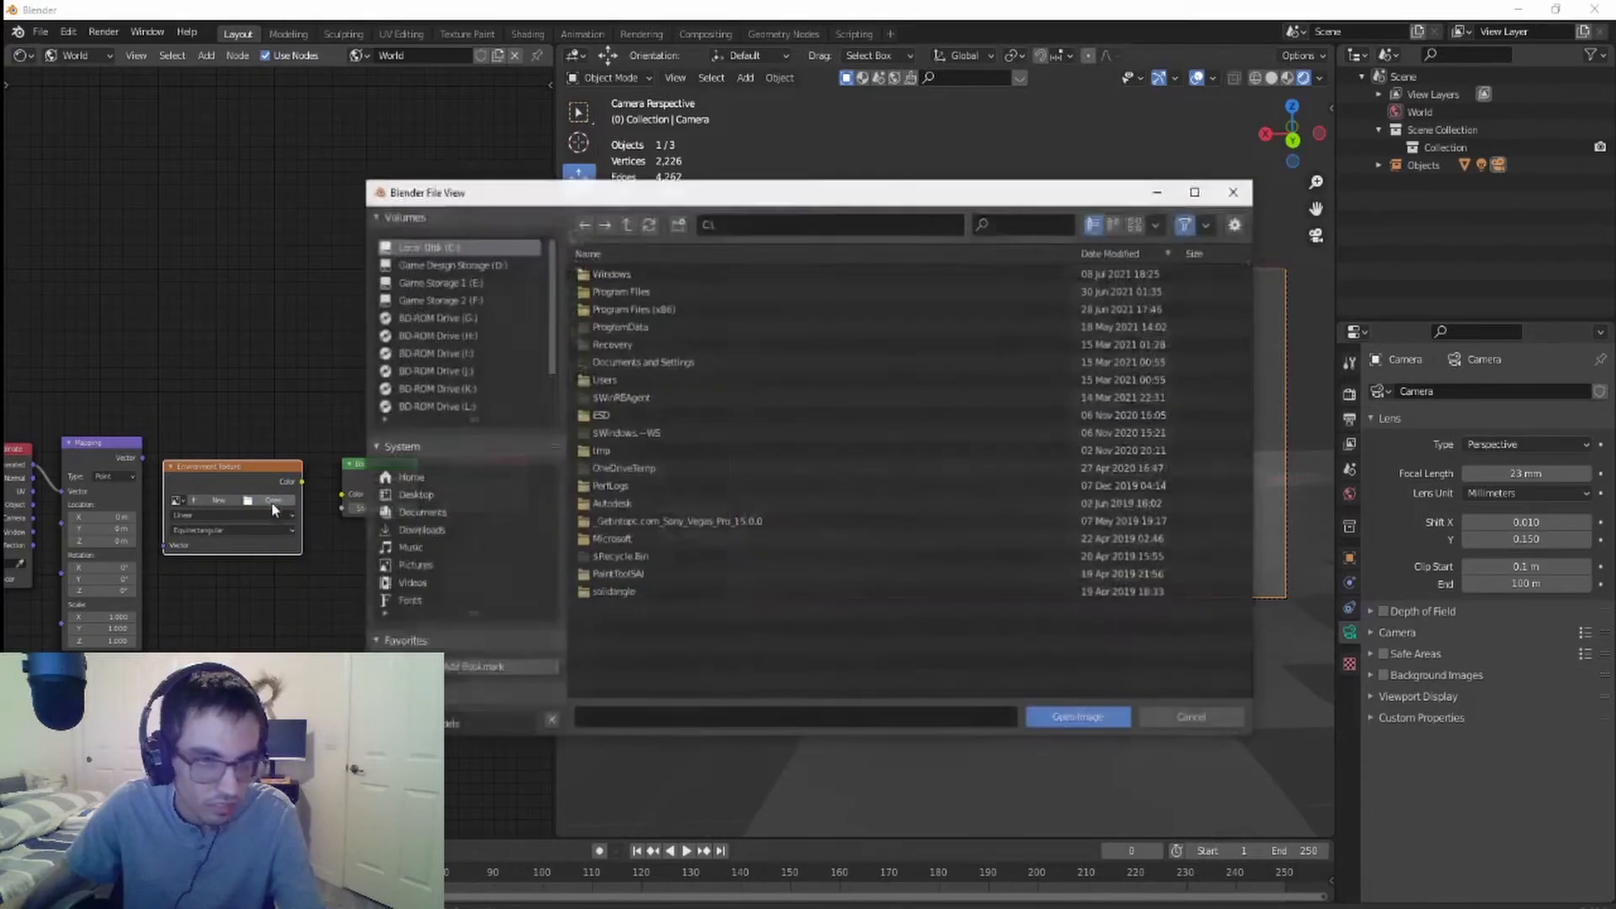
click(414, 495)
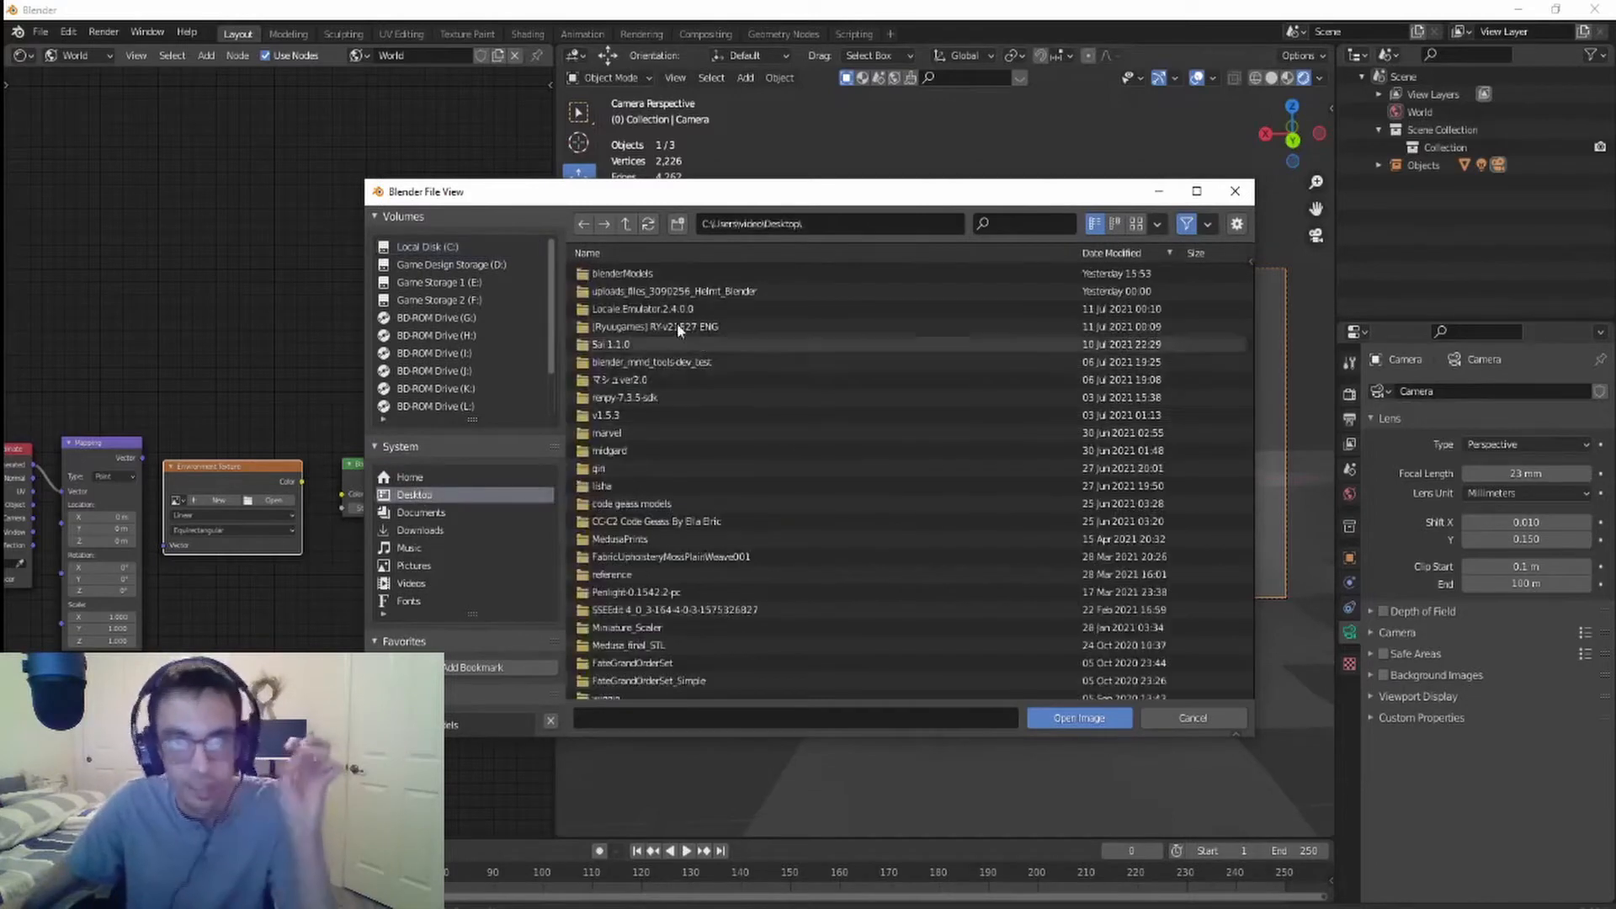
click(623, 276)
double_click(624, 277)
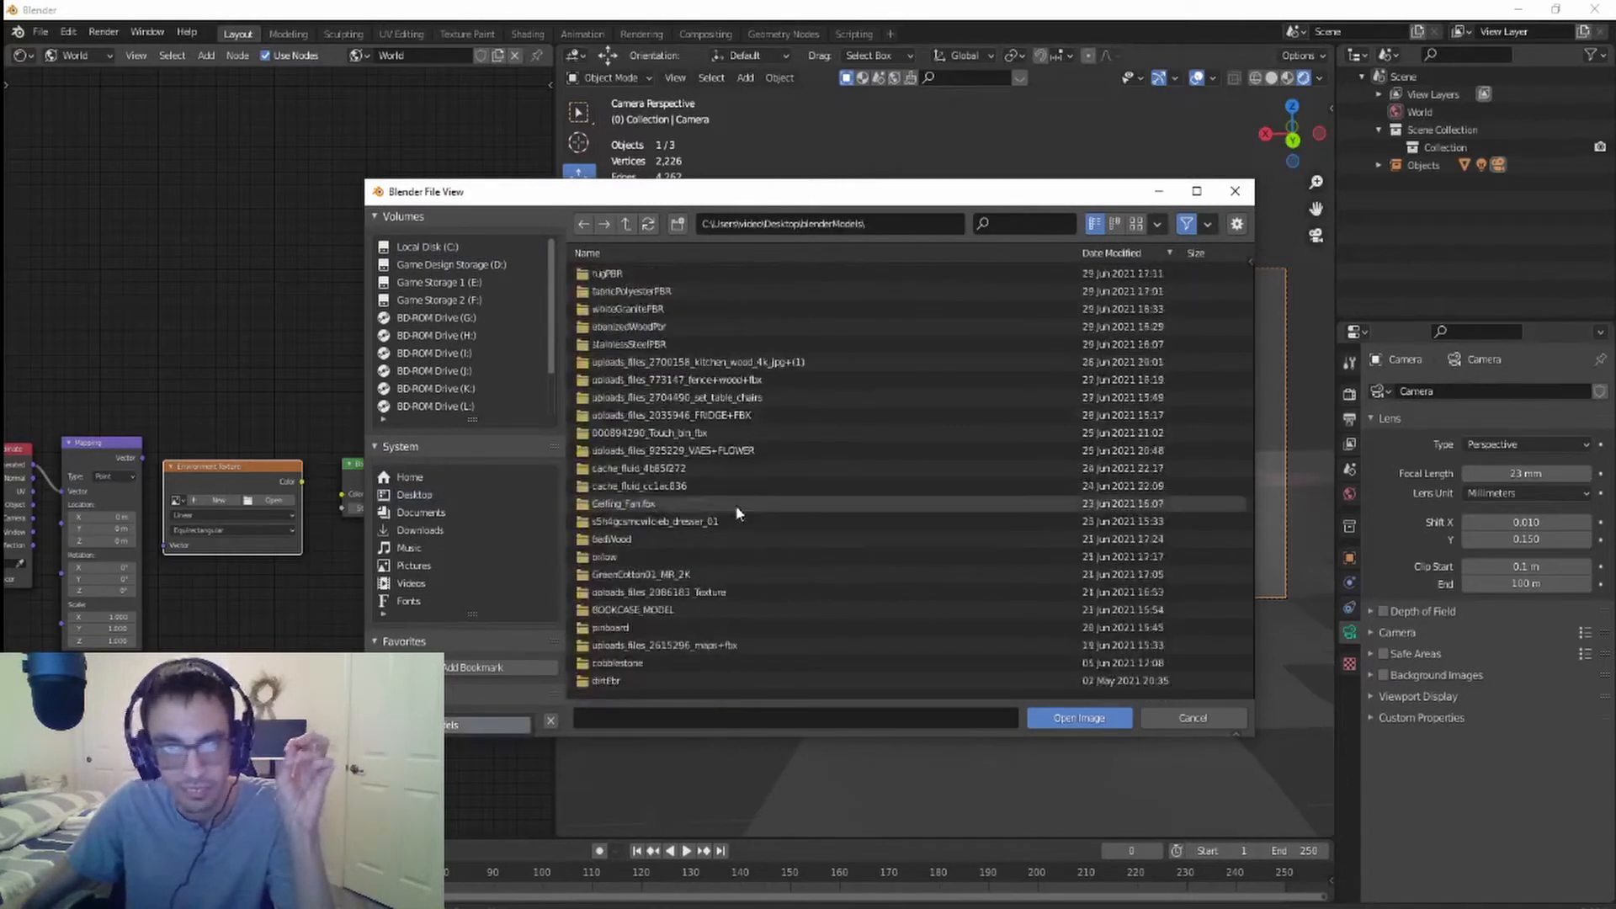
scroll(767, 542, down, 5)
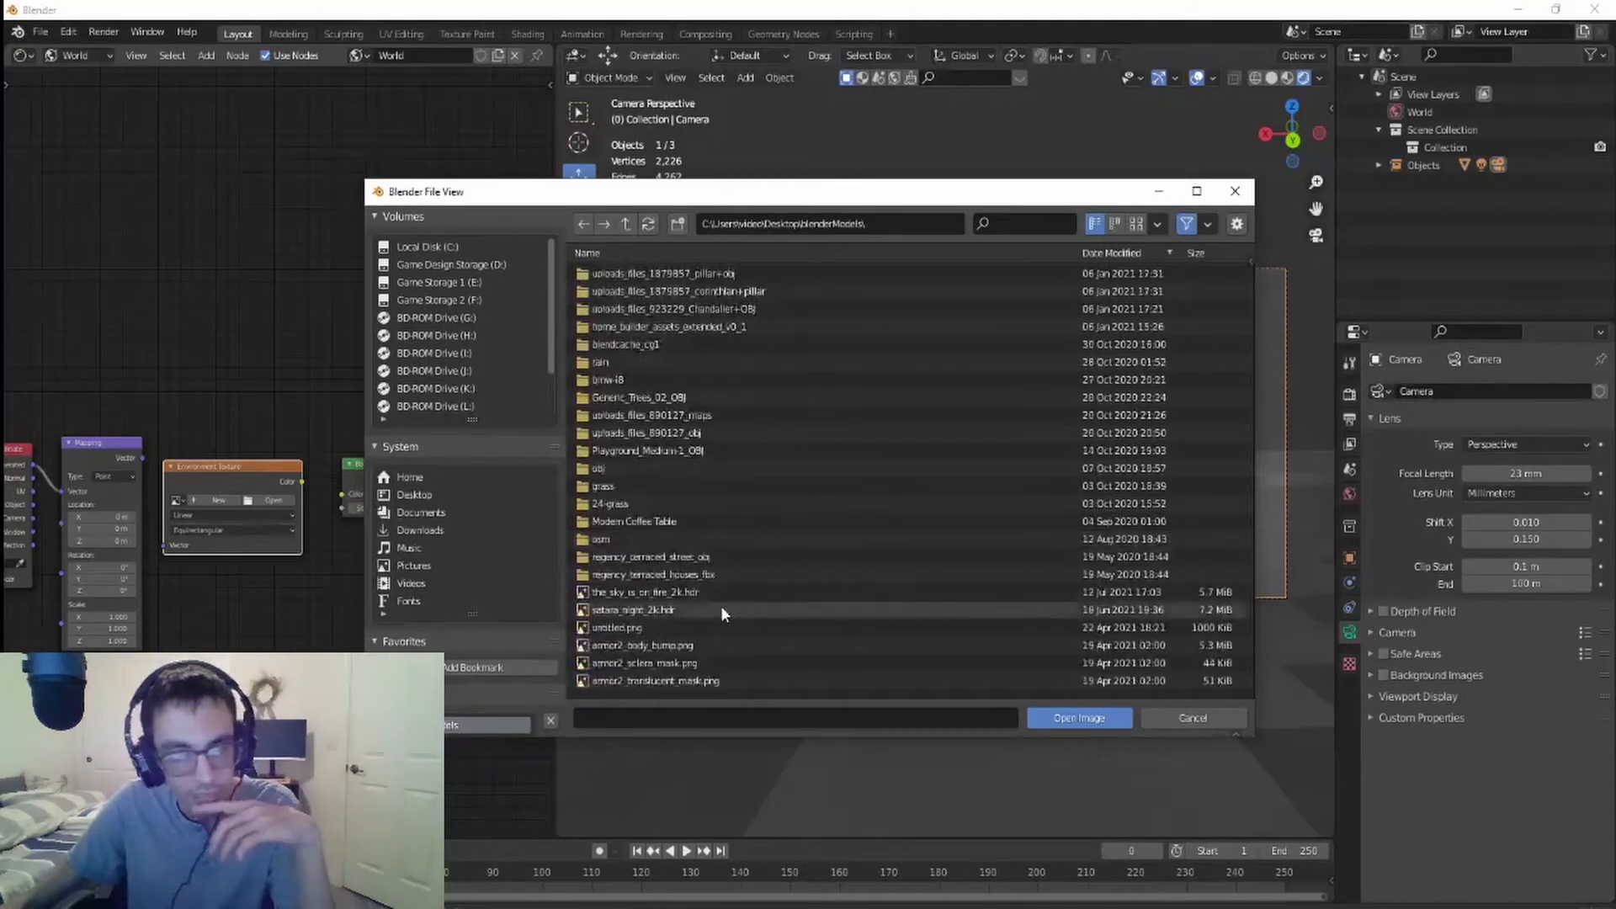
click(700, 591)
click(1086, 718)
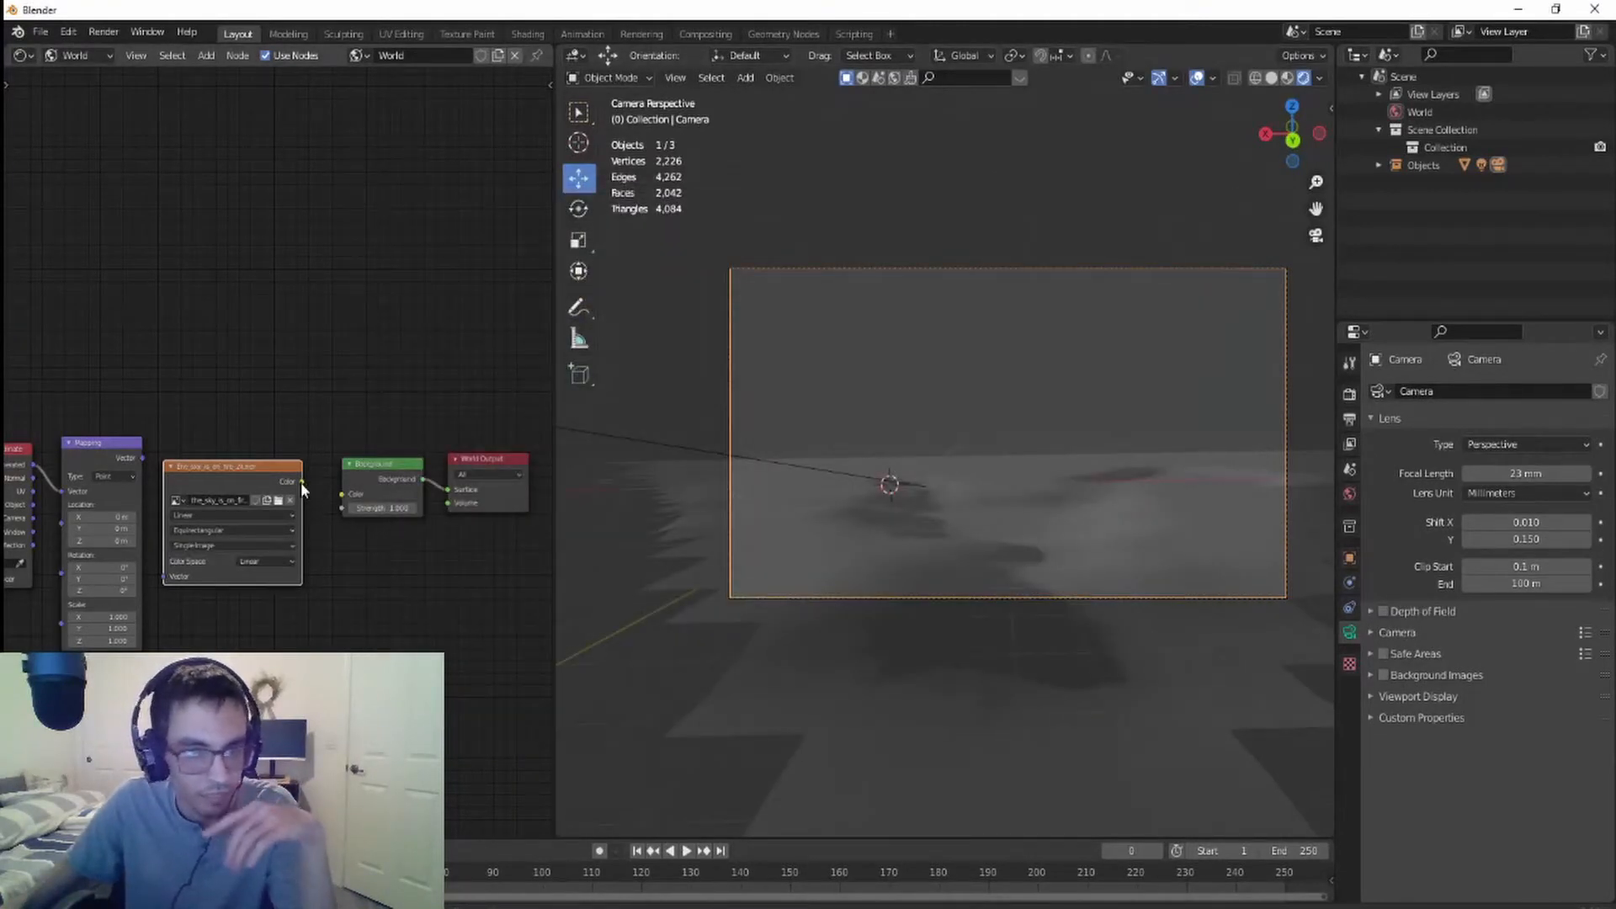
- Connect the environment texture's Color output to the Background node's Color input and set the Background strength to 0.020
drag(302, 482, 343, 503)
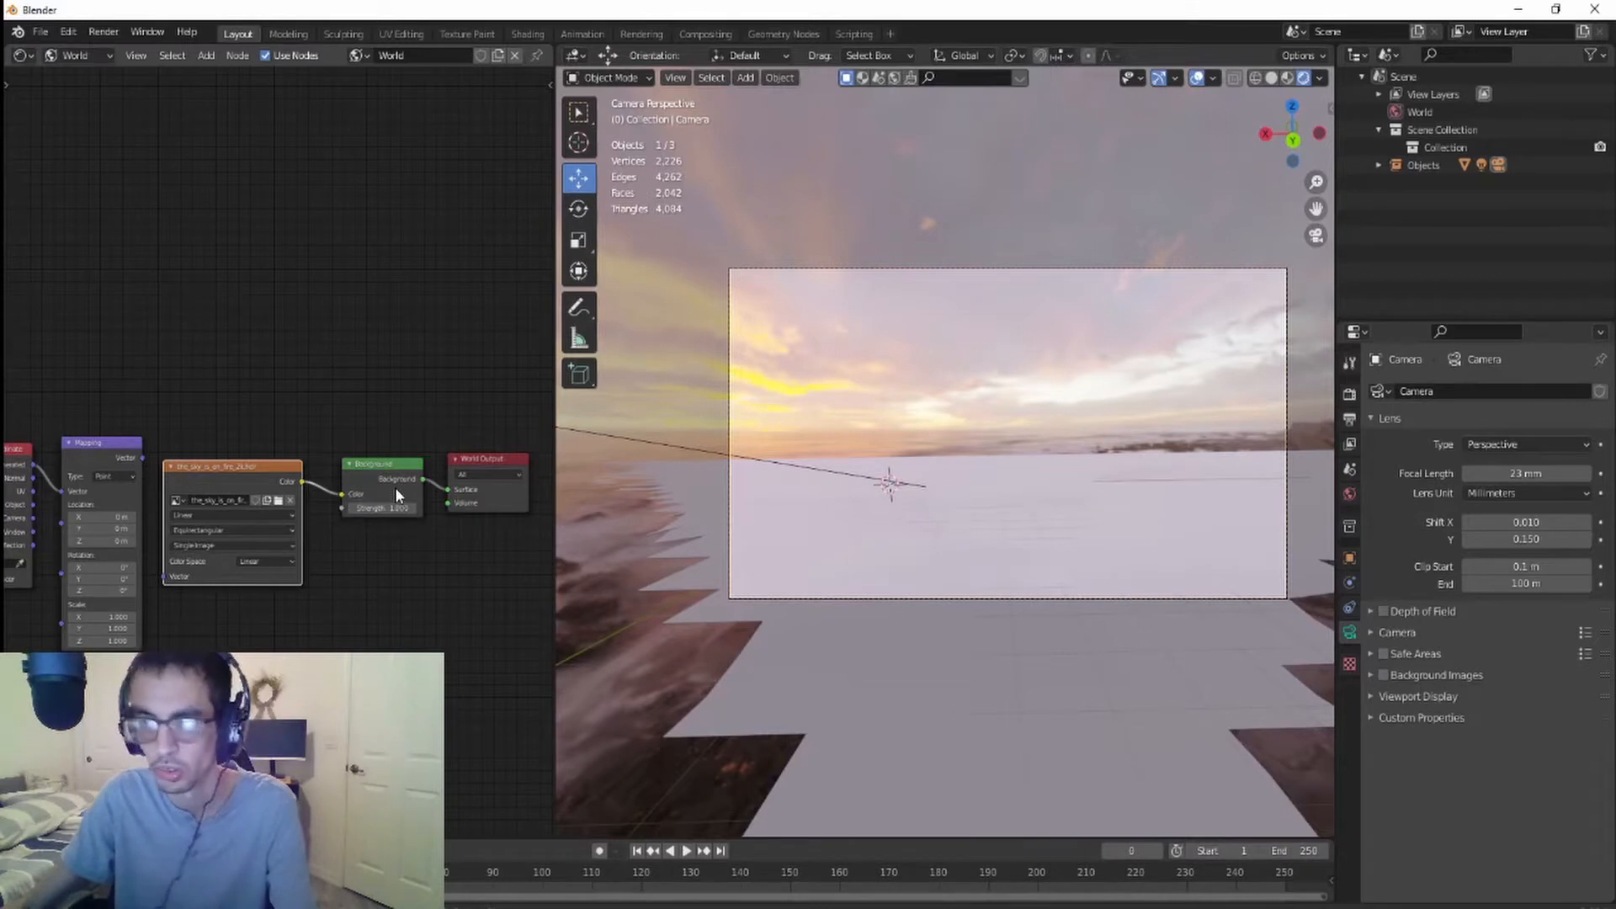
click(394, 514)
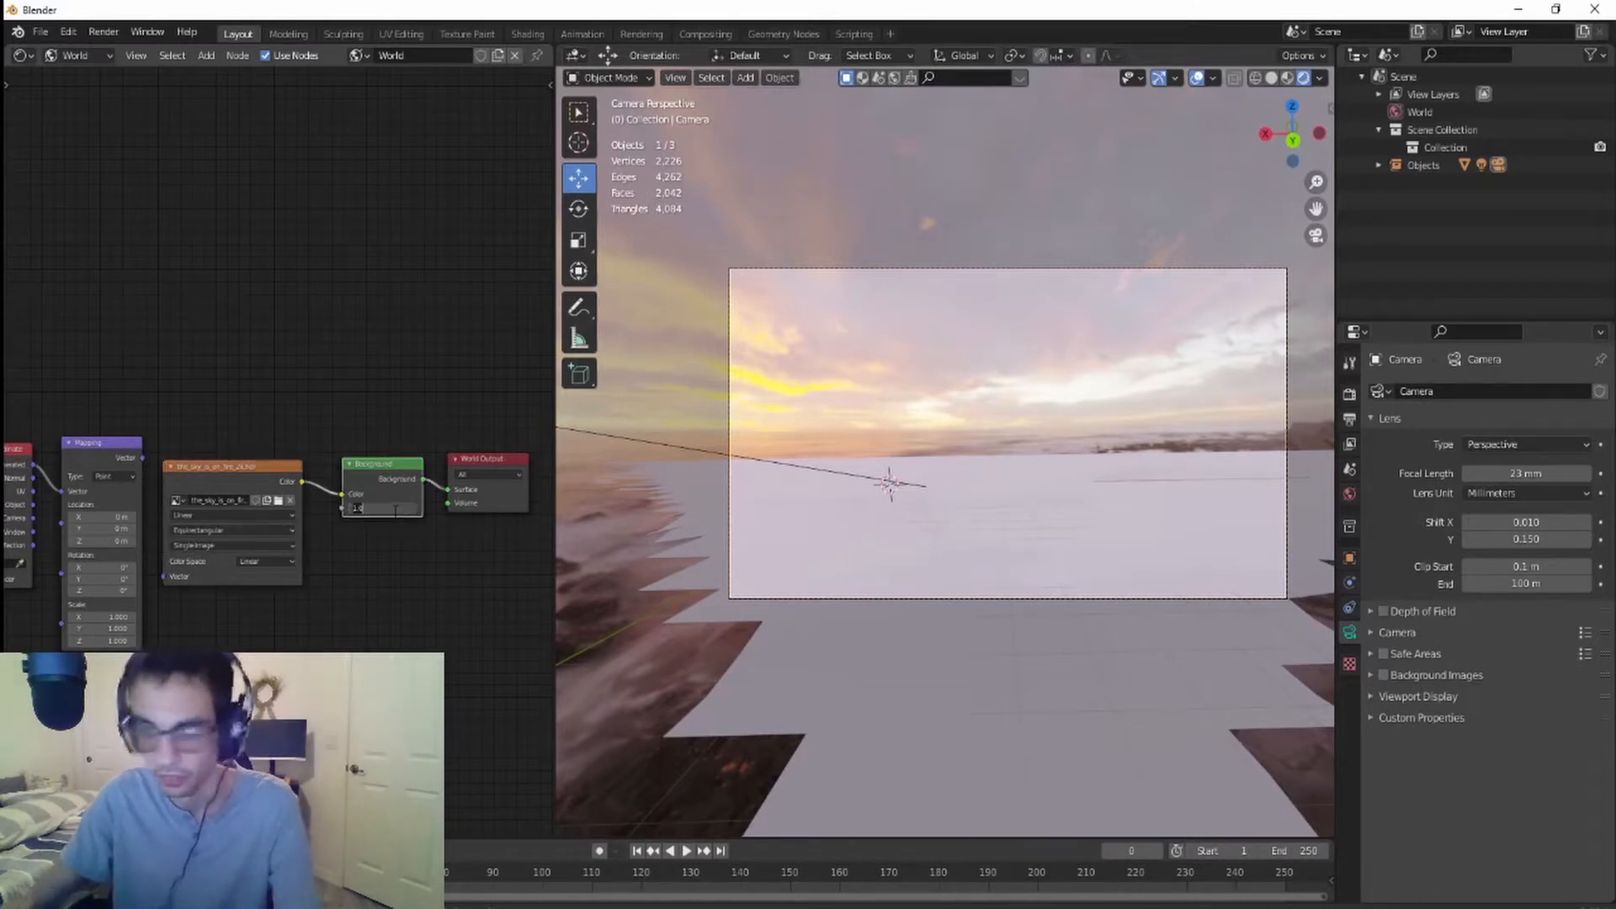
text(0)
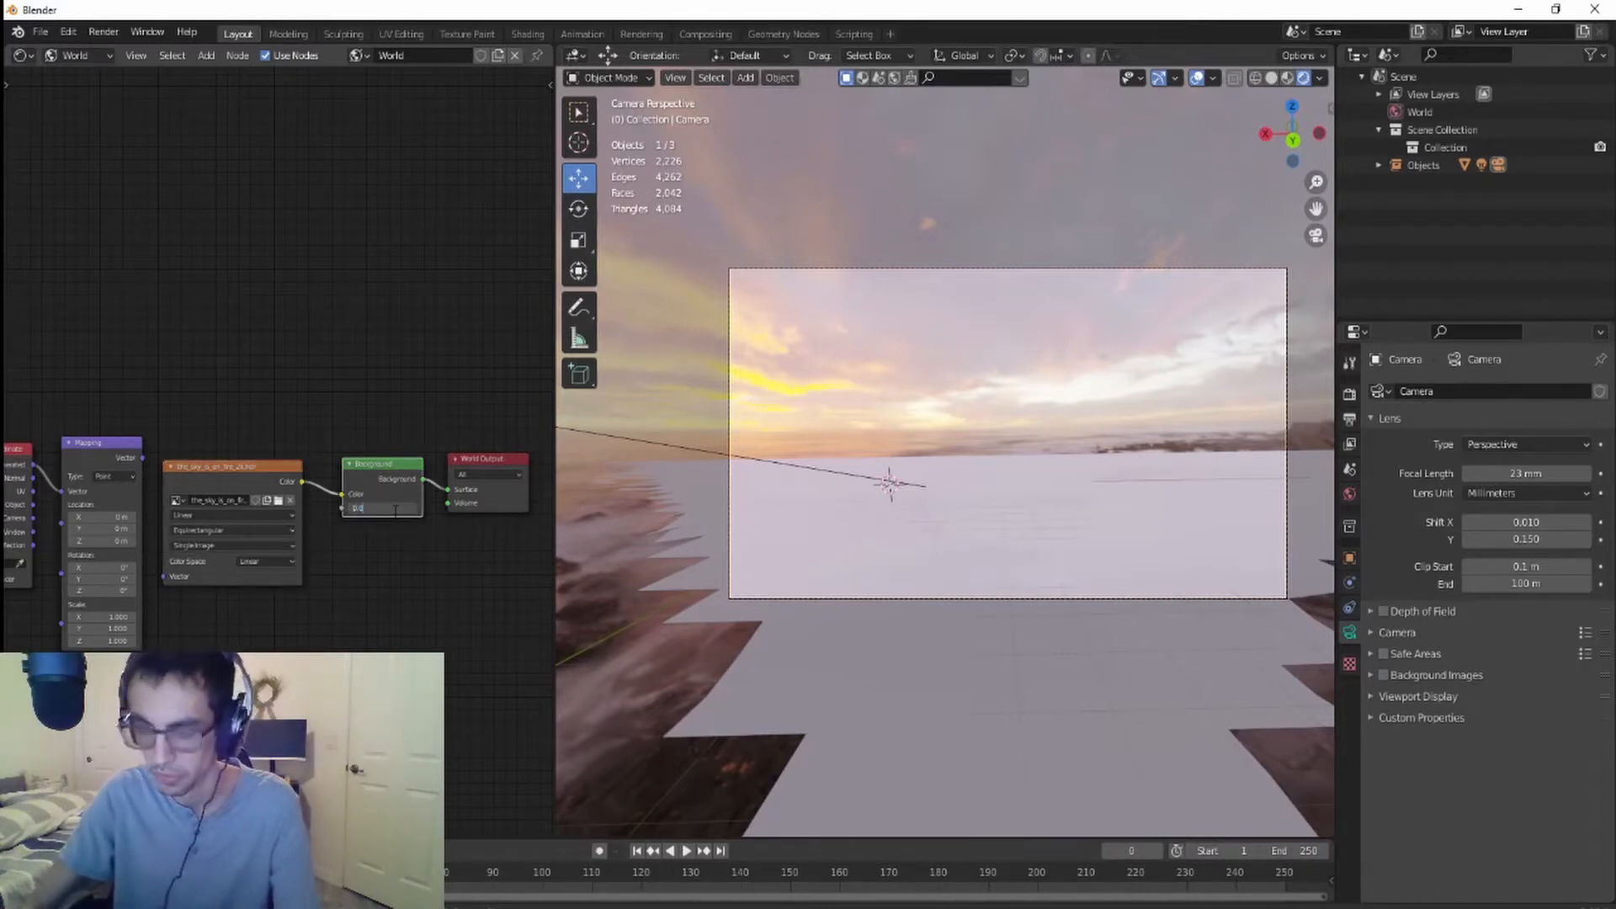
text(.020)
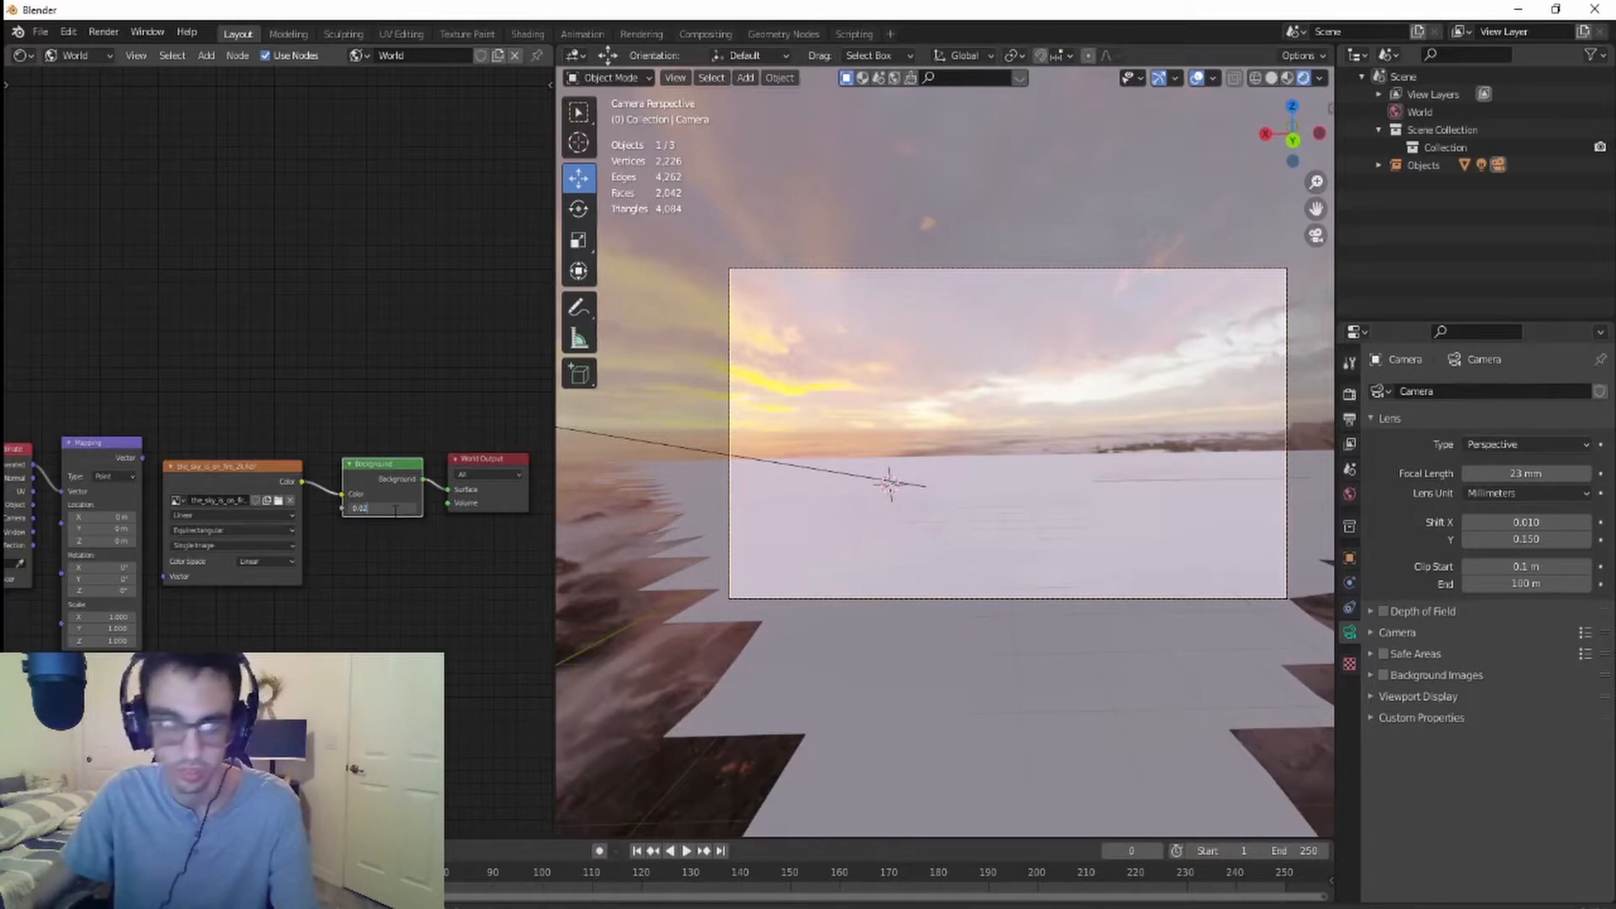
key(Return)
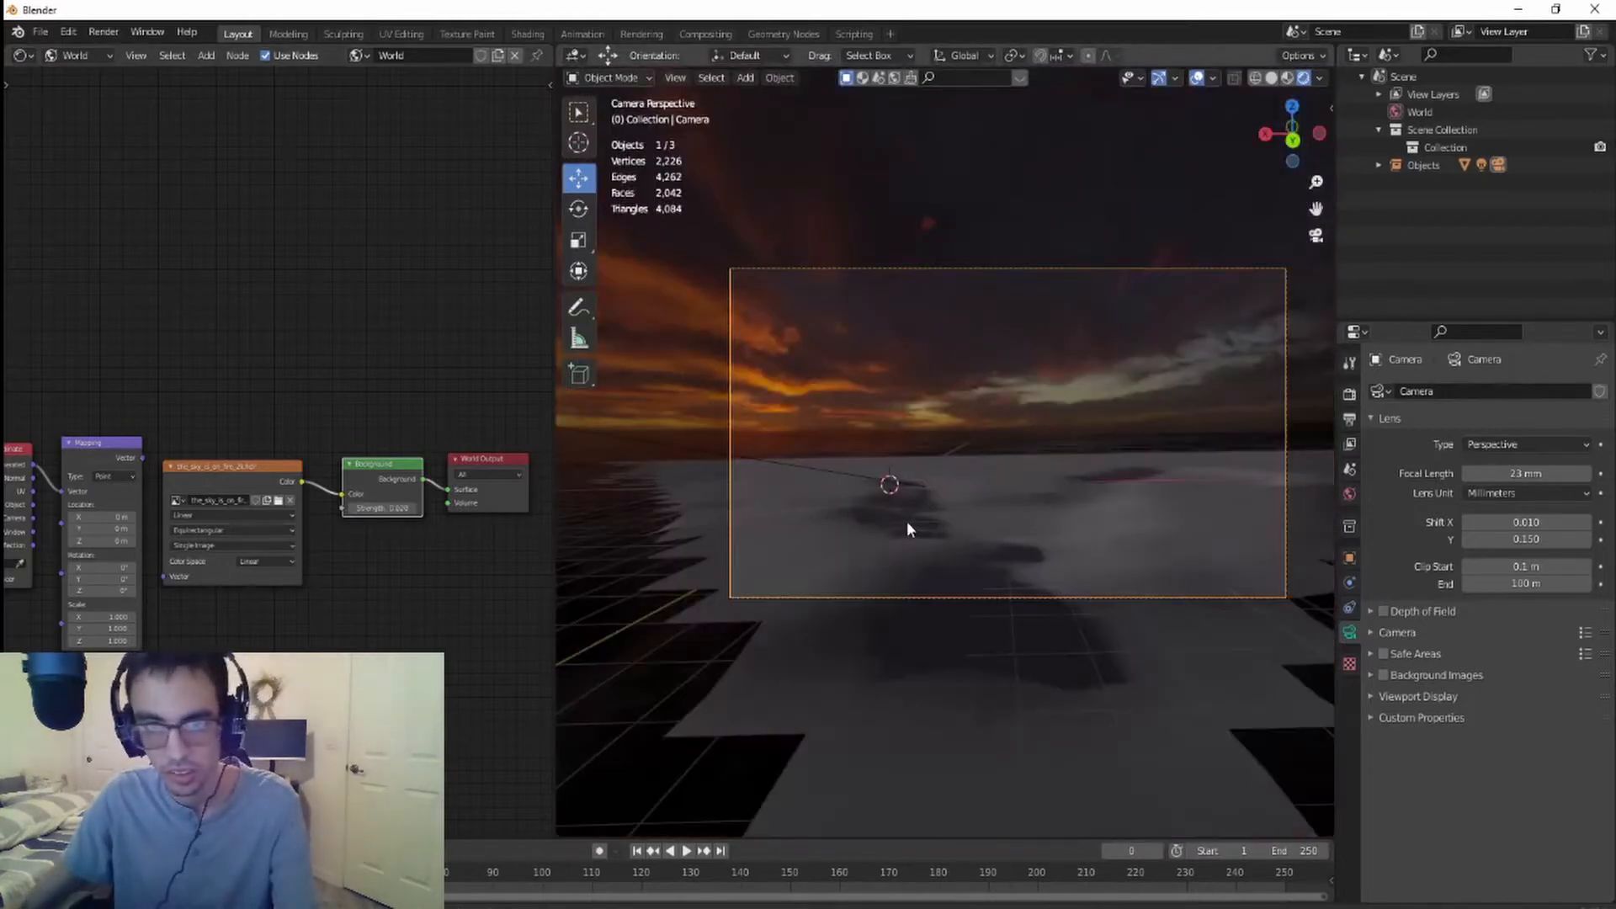
scroll(907, 529, down, 5)
scroll(907, 529, up, 5)
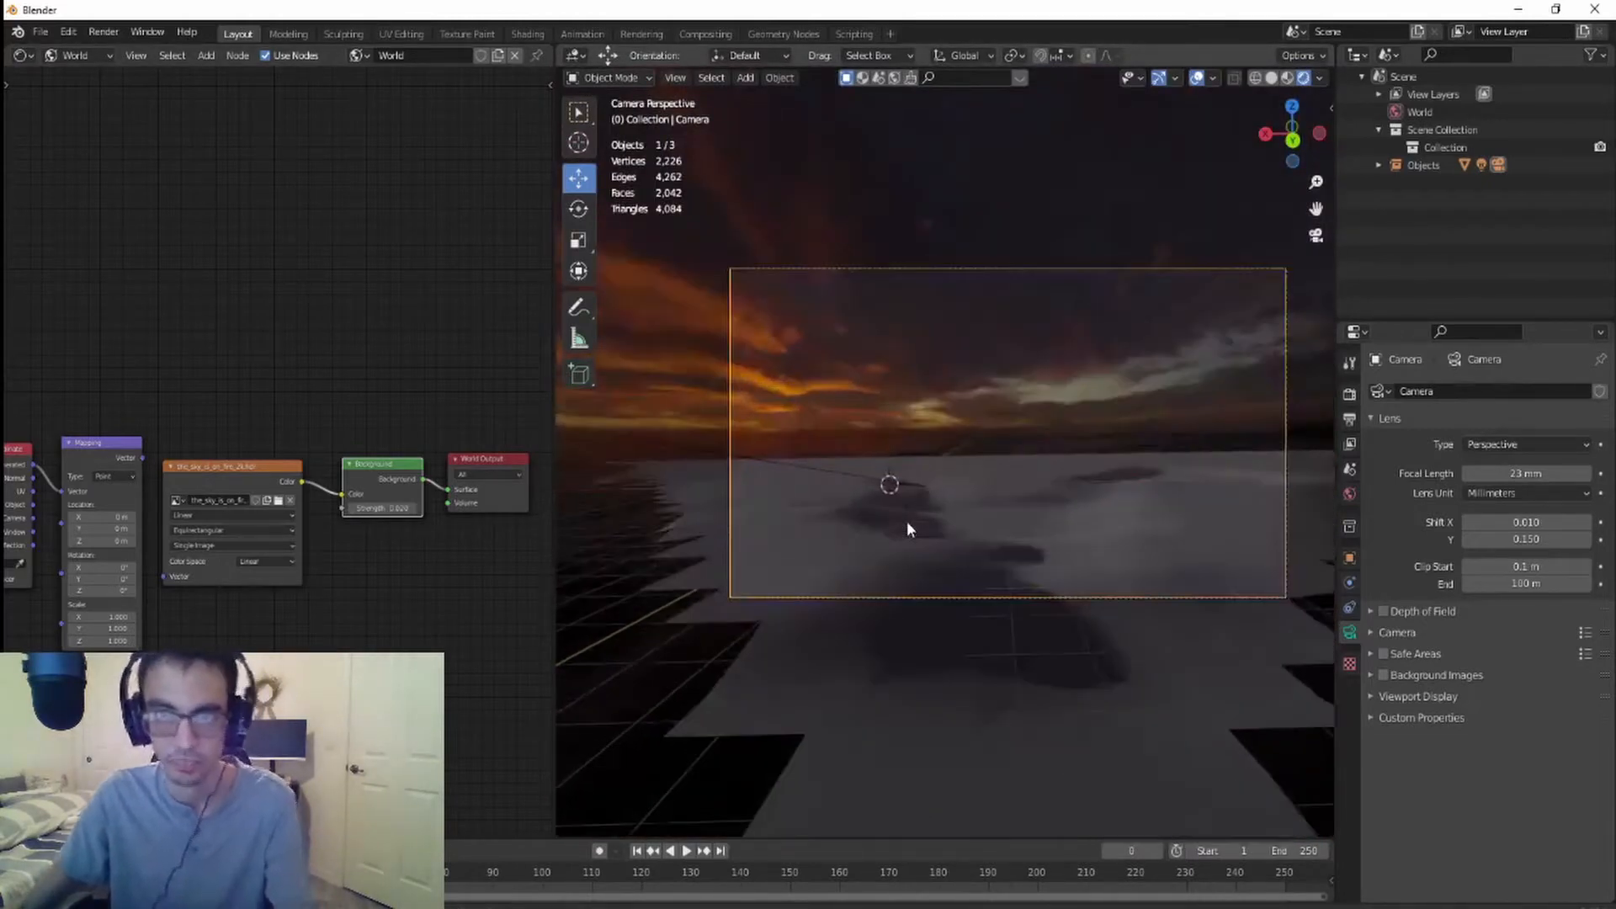
scroll(907, 522, up, 2)
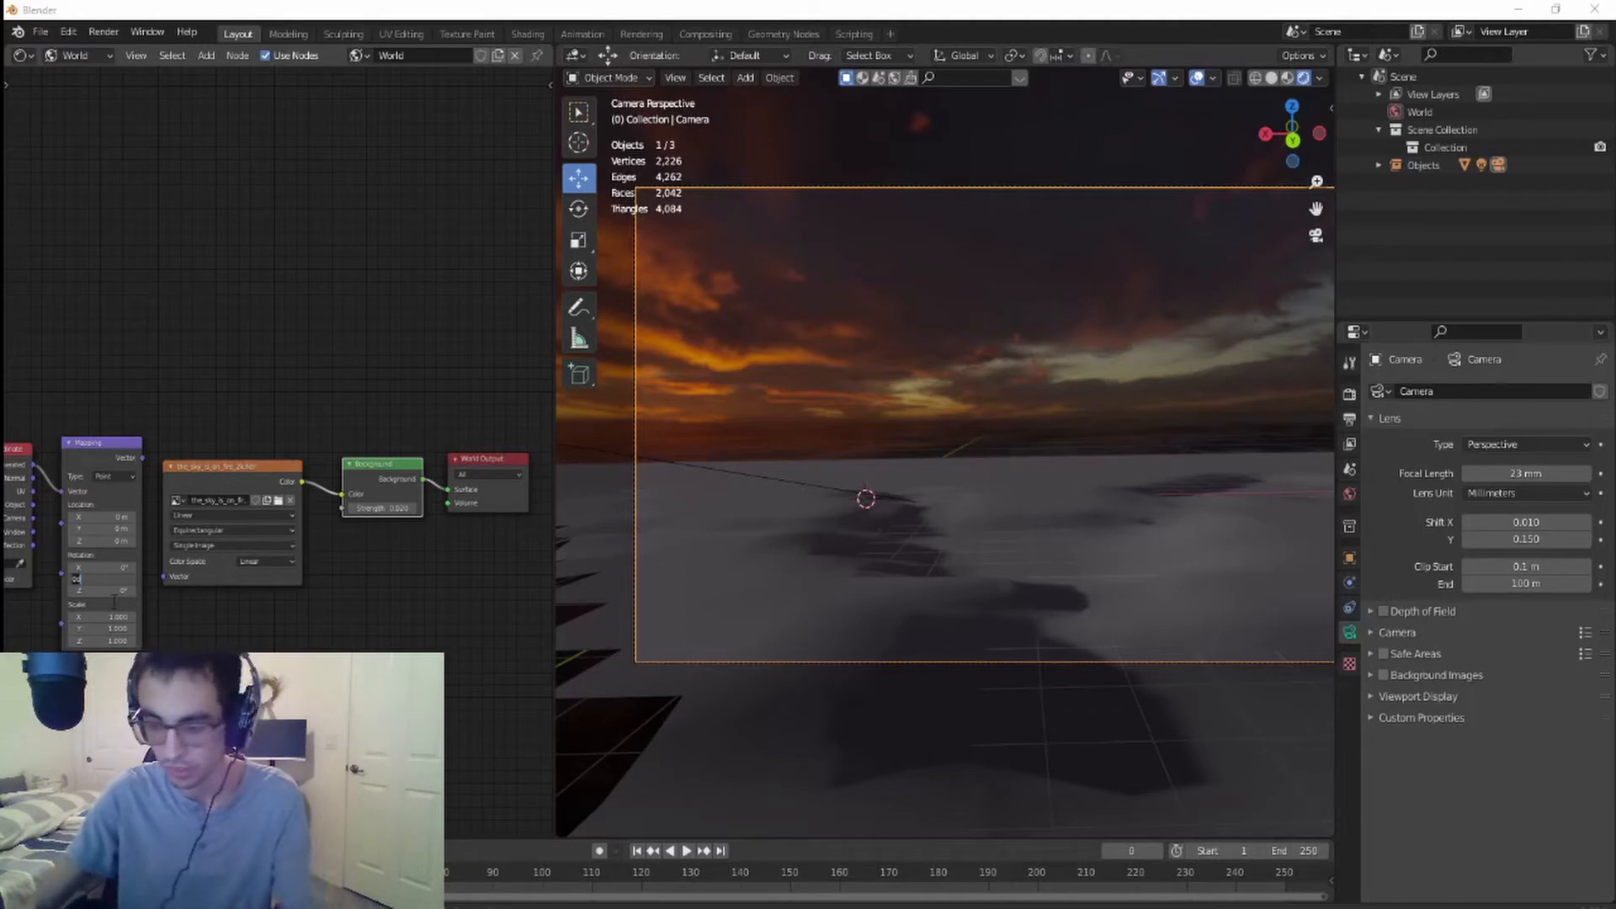
- Set the Mapping node's Y rotation to -2.8° and connect its Vector output to the environment texture's Vector input
key(Return)
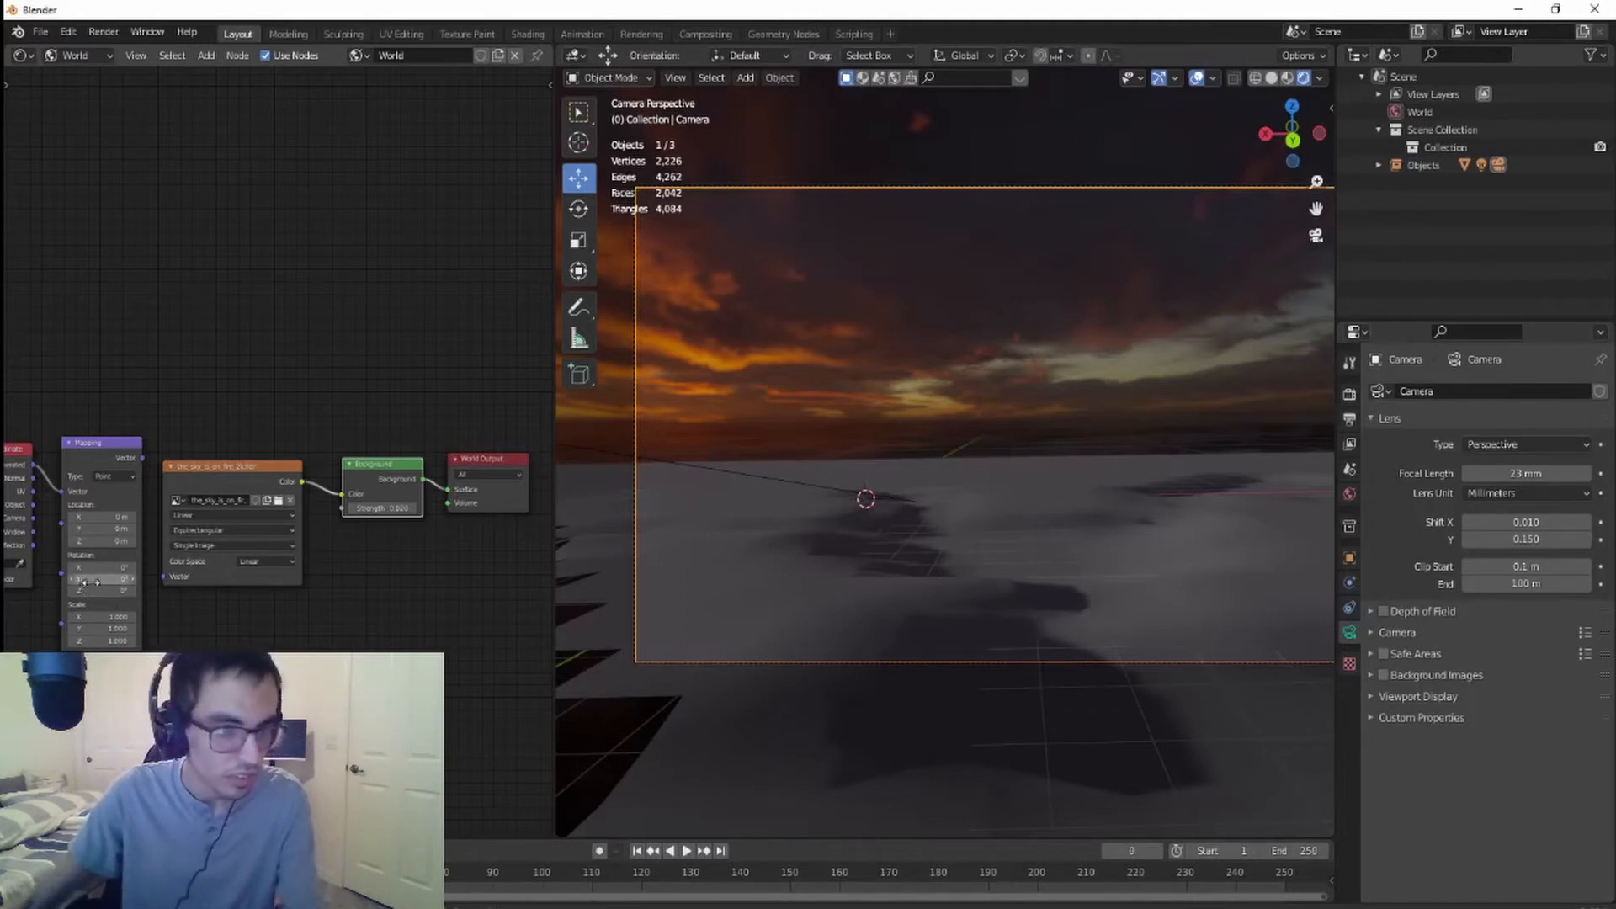
text(45)
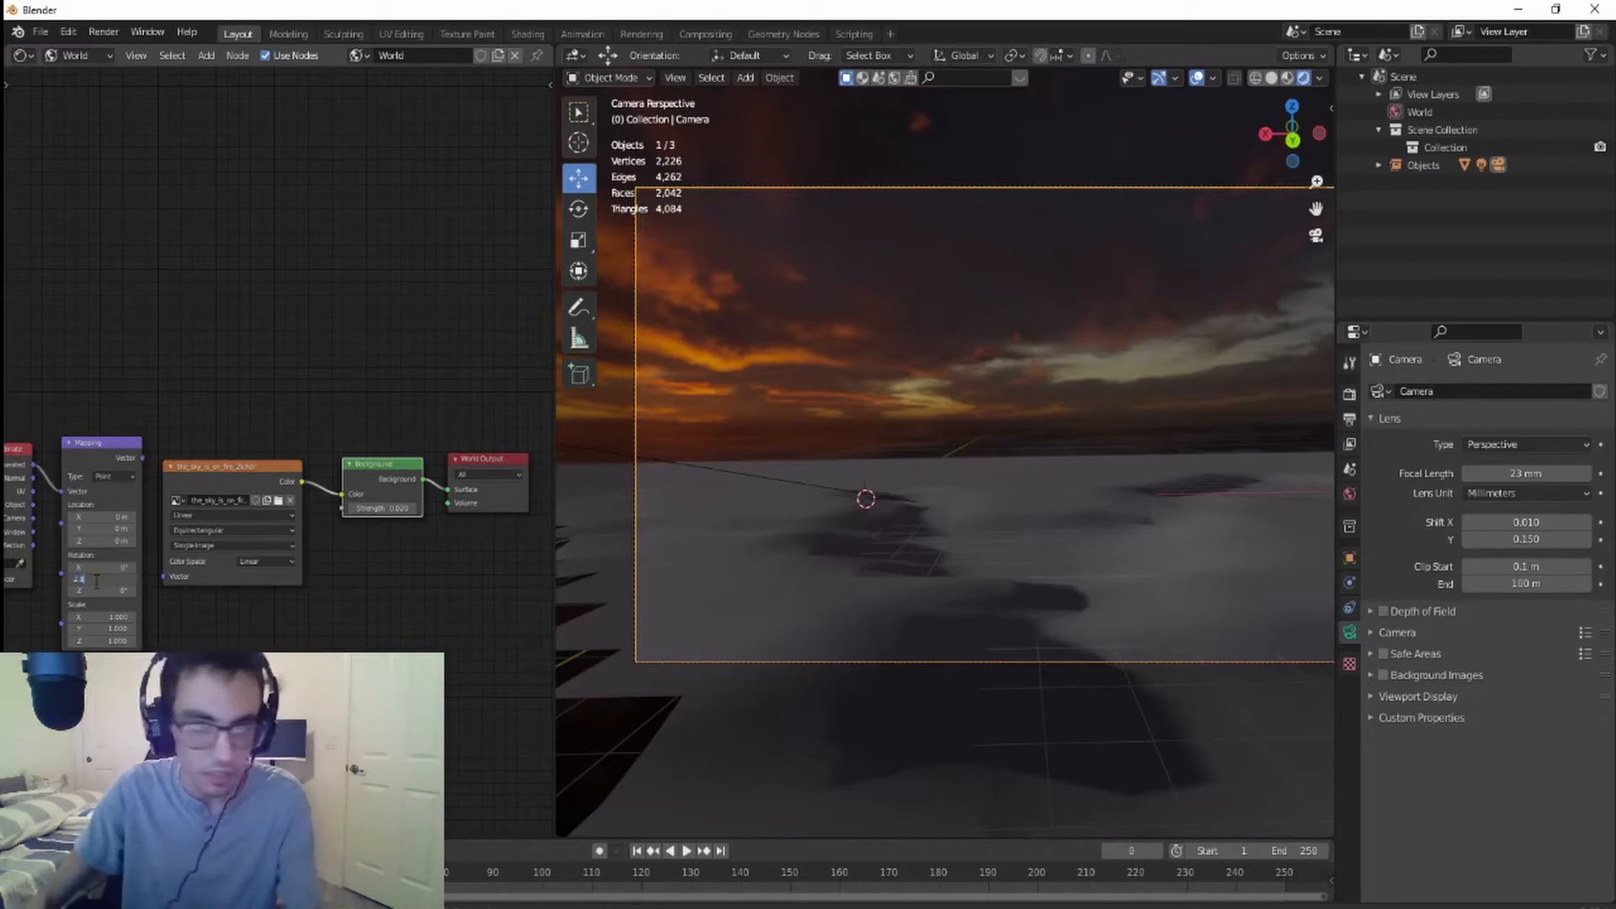
key(Return)
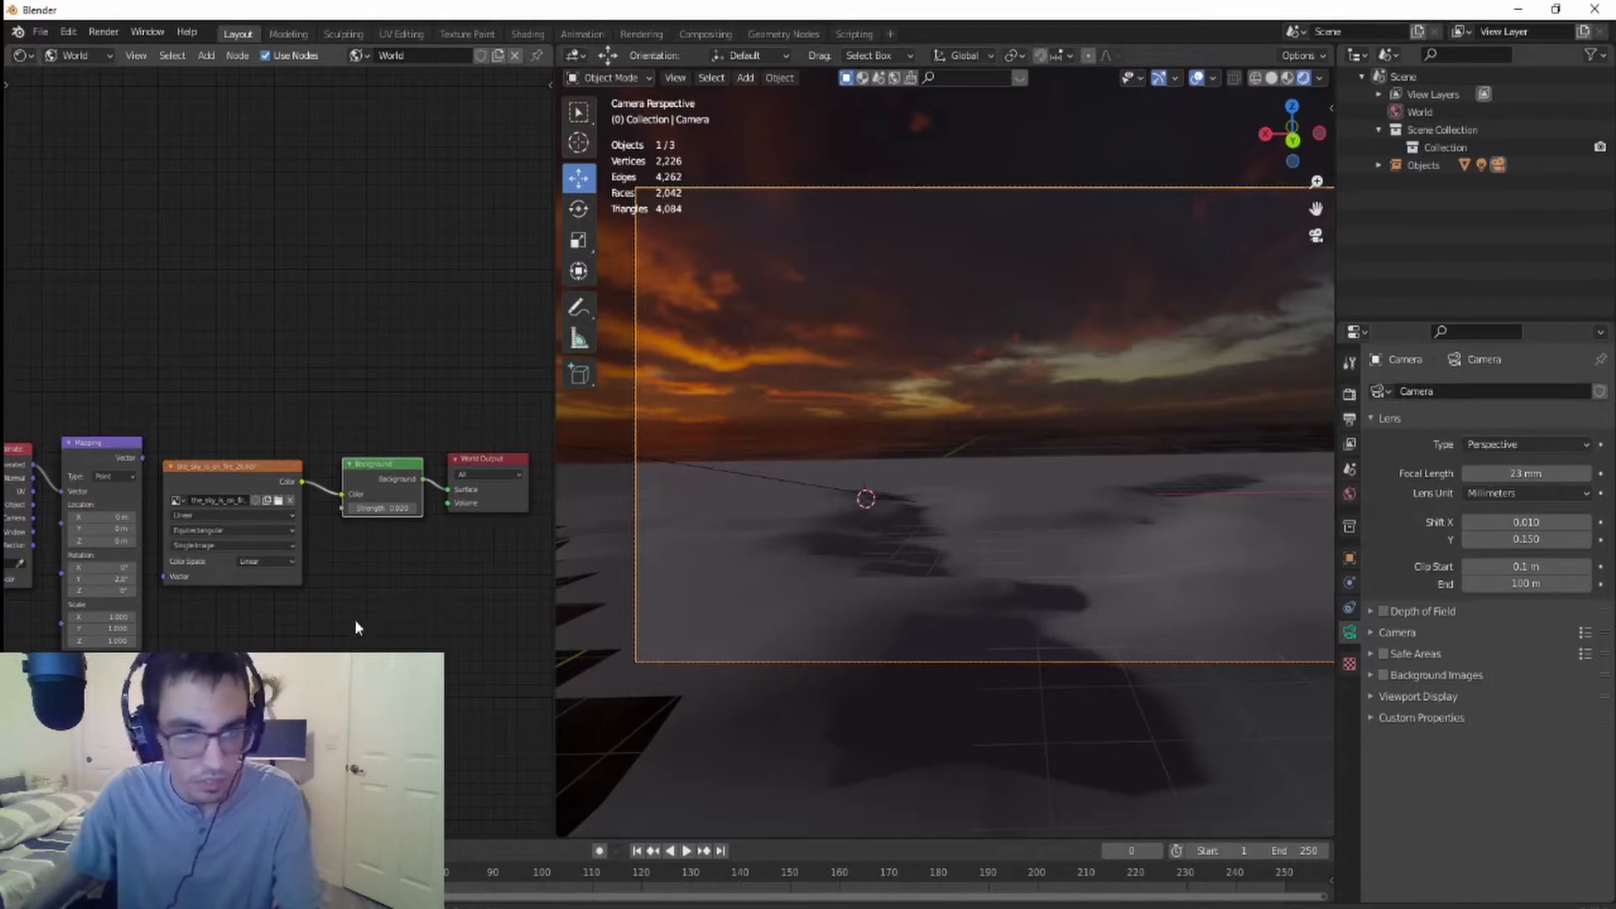
scroll(187, 593, up, 1)
middle_drag(269, 604, 416, 574)
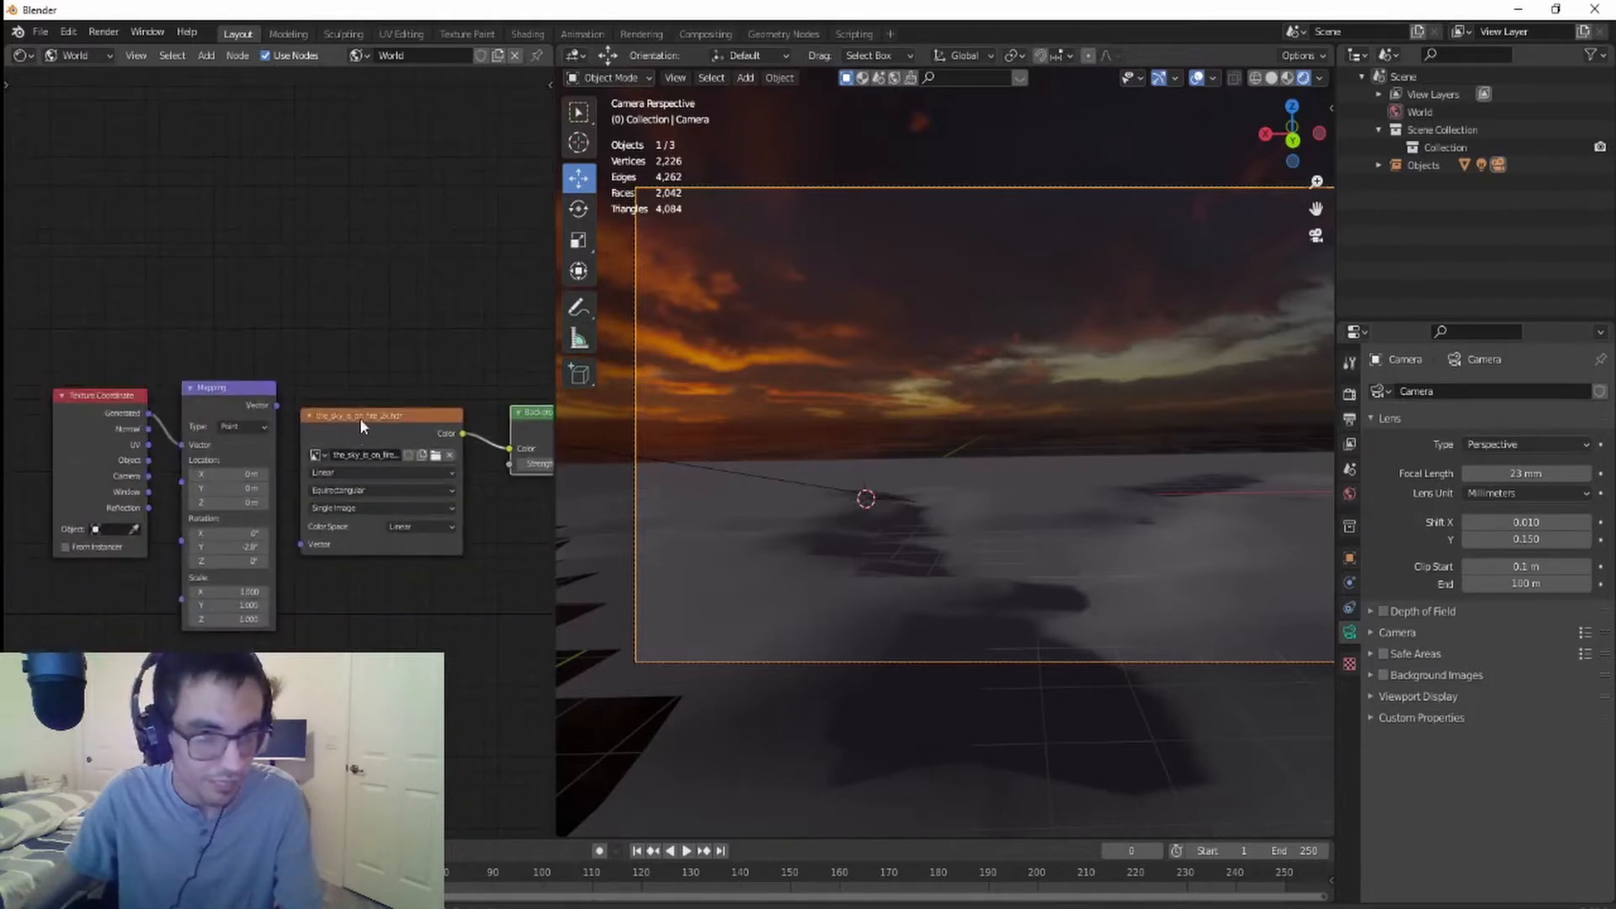
drag(360, 418, 391, 417)
drag(276, 405, 331, 544)
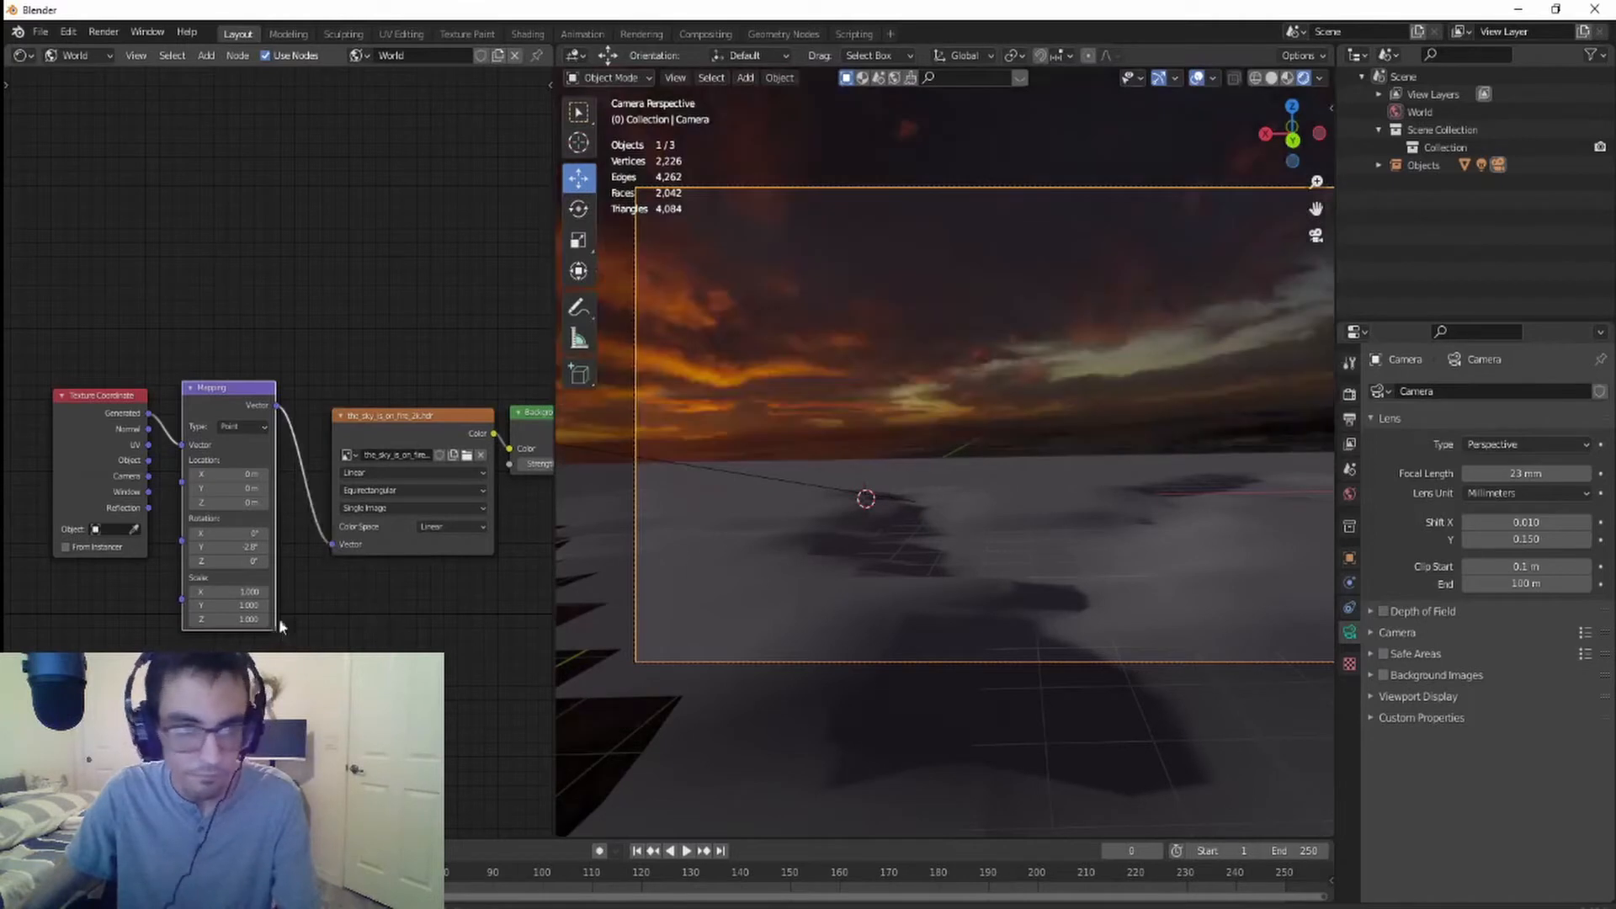
- Rotate the sky in the Mapping node to 29.3° on Z and -3.1° on X, fine-tuning Y to level the horizon
scroll(421, 642, down, 1)
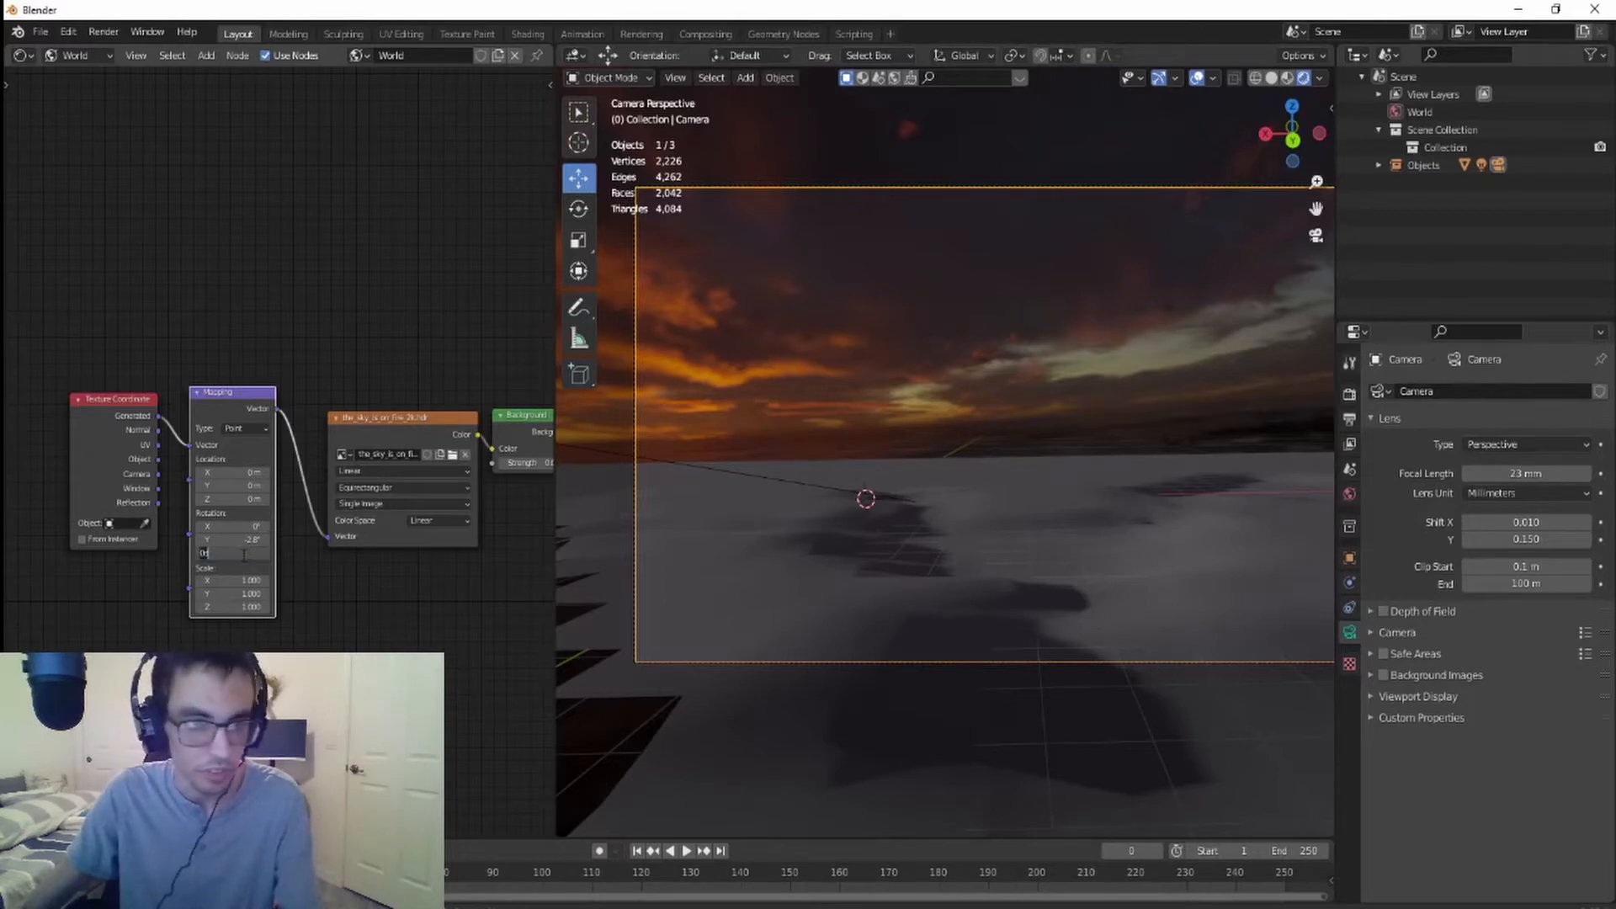
text(25)
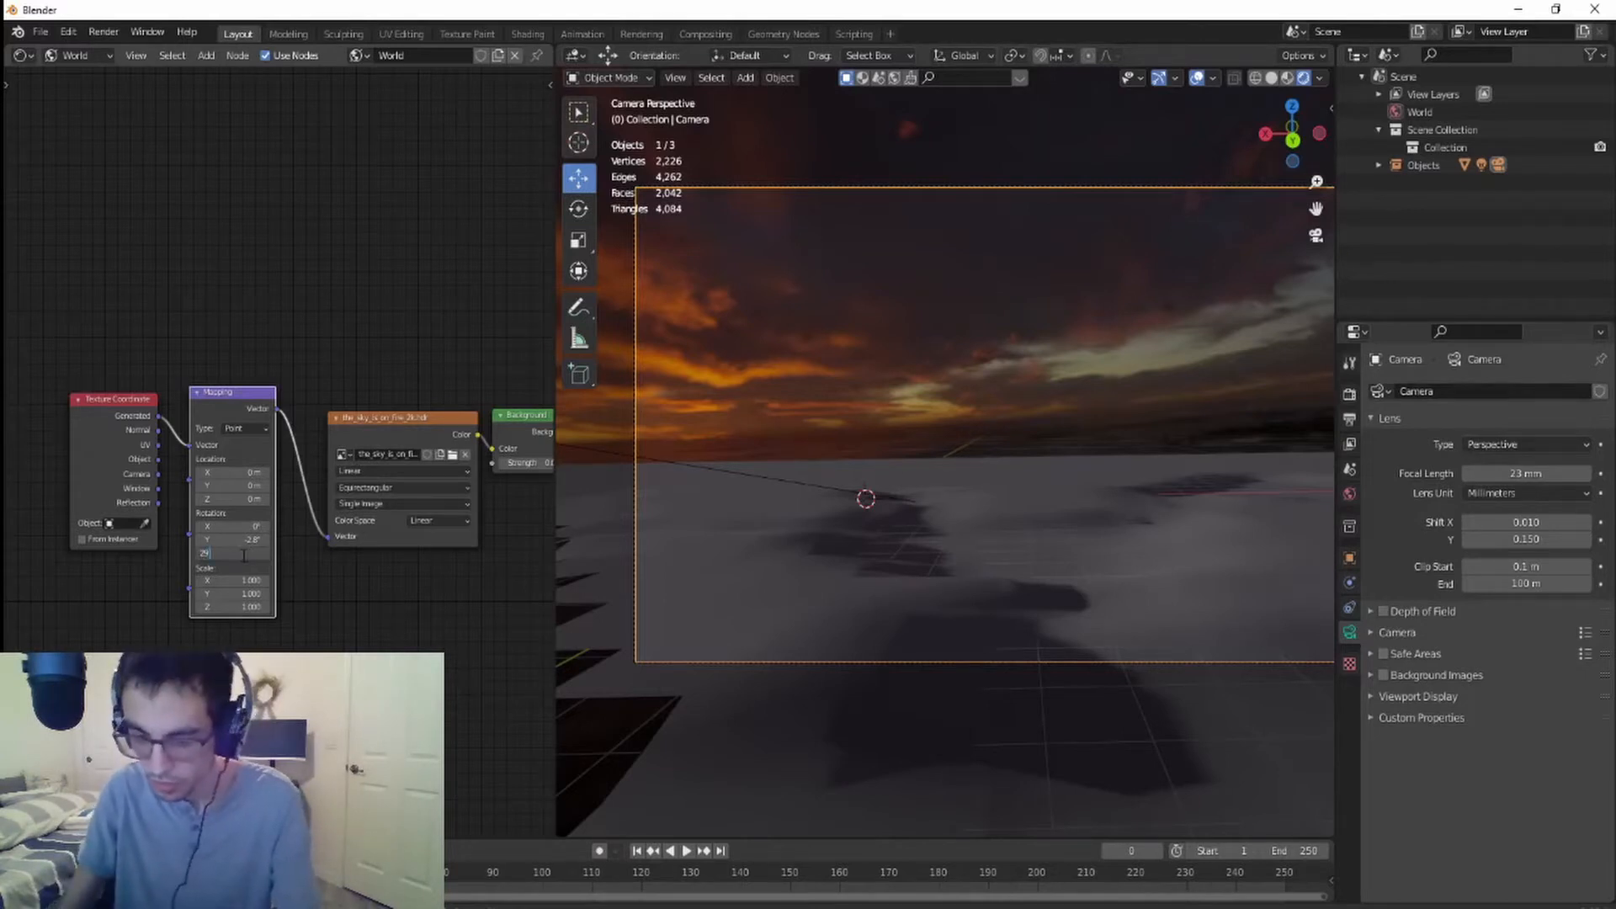
text(.3)
key(Return)
scroll(253, 617, up, 1)
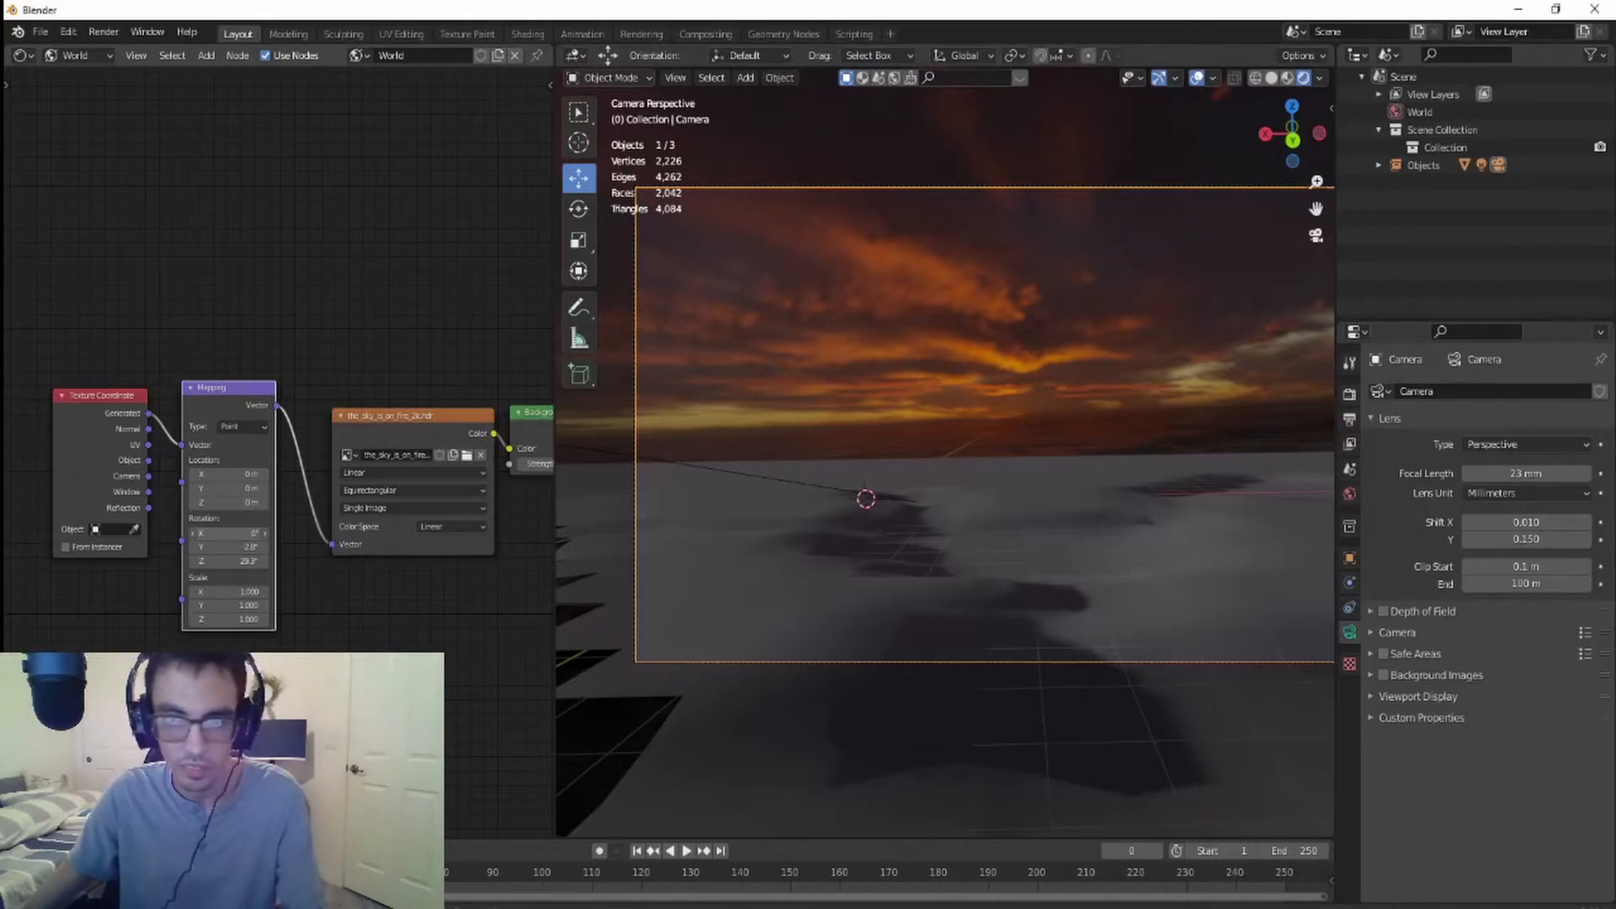
mouse_move(244, 533)
mouse_down()
mouse_move(224, 533)
mouse_move(245, 547)
mouse_up()
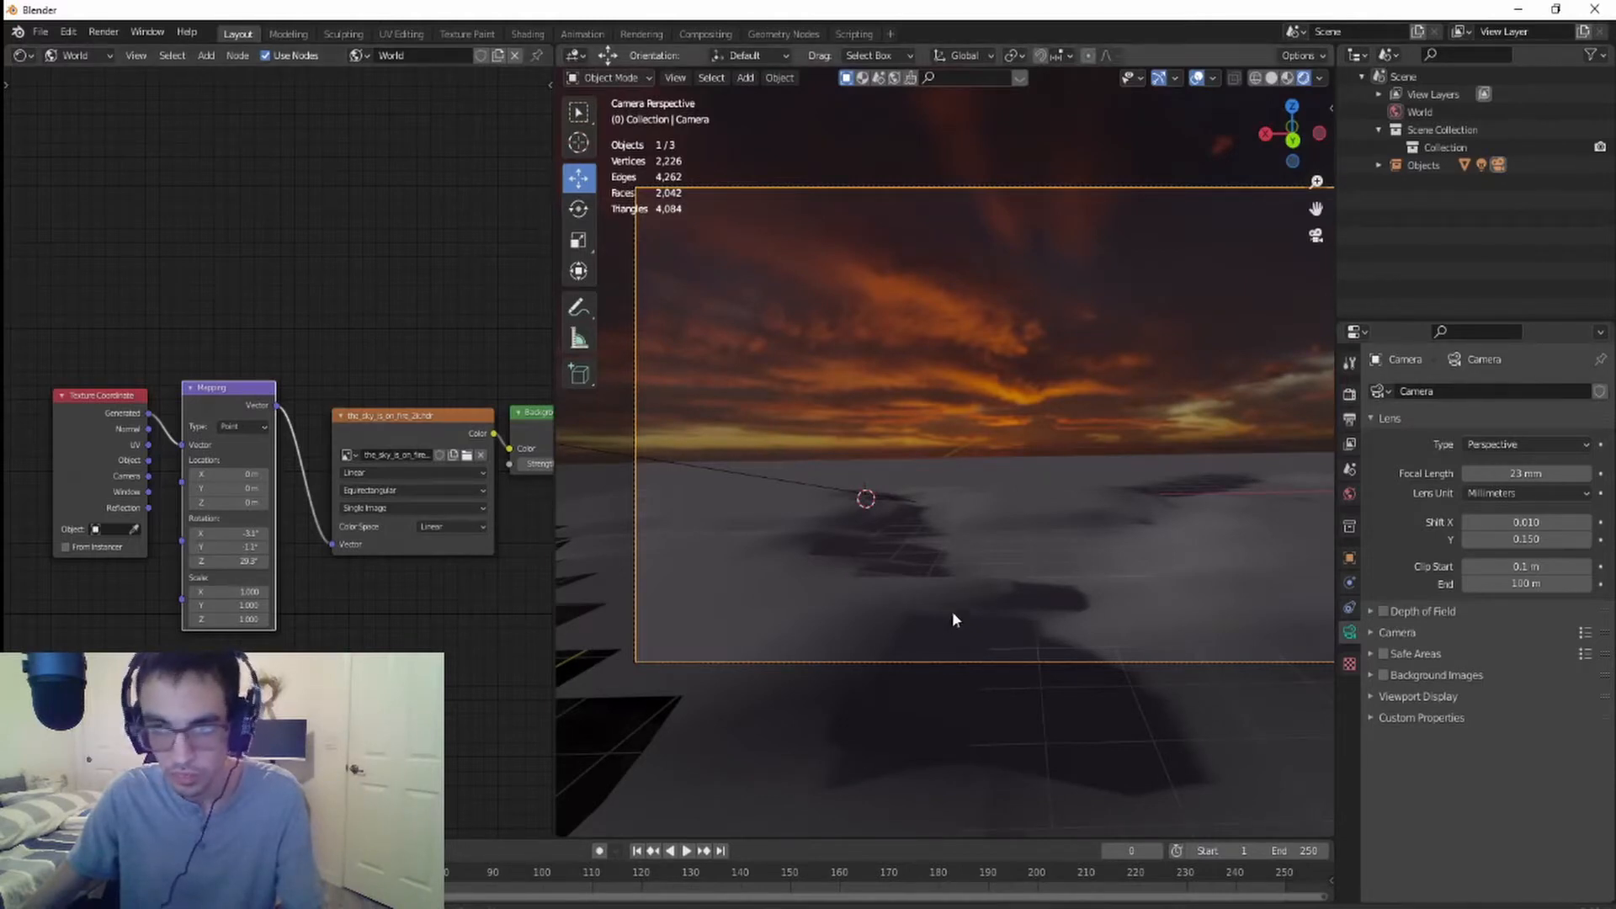
scroll(952, 612, down, 5)
scroll(981, 568, up, 5)
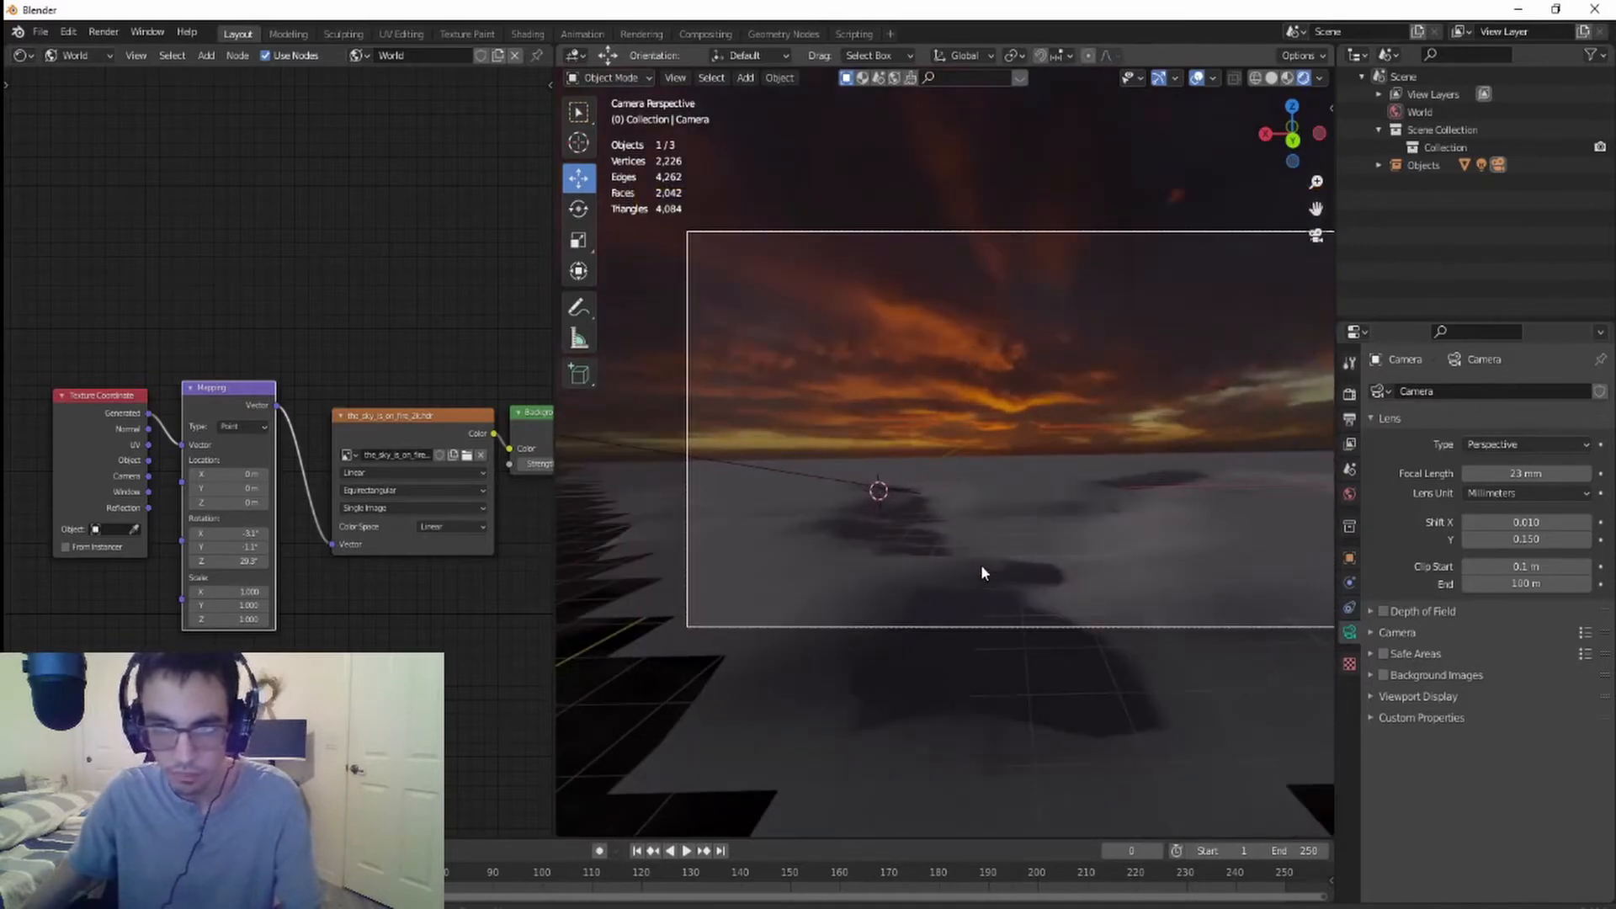
scroll(981, 573, up, 1)
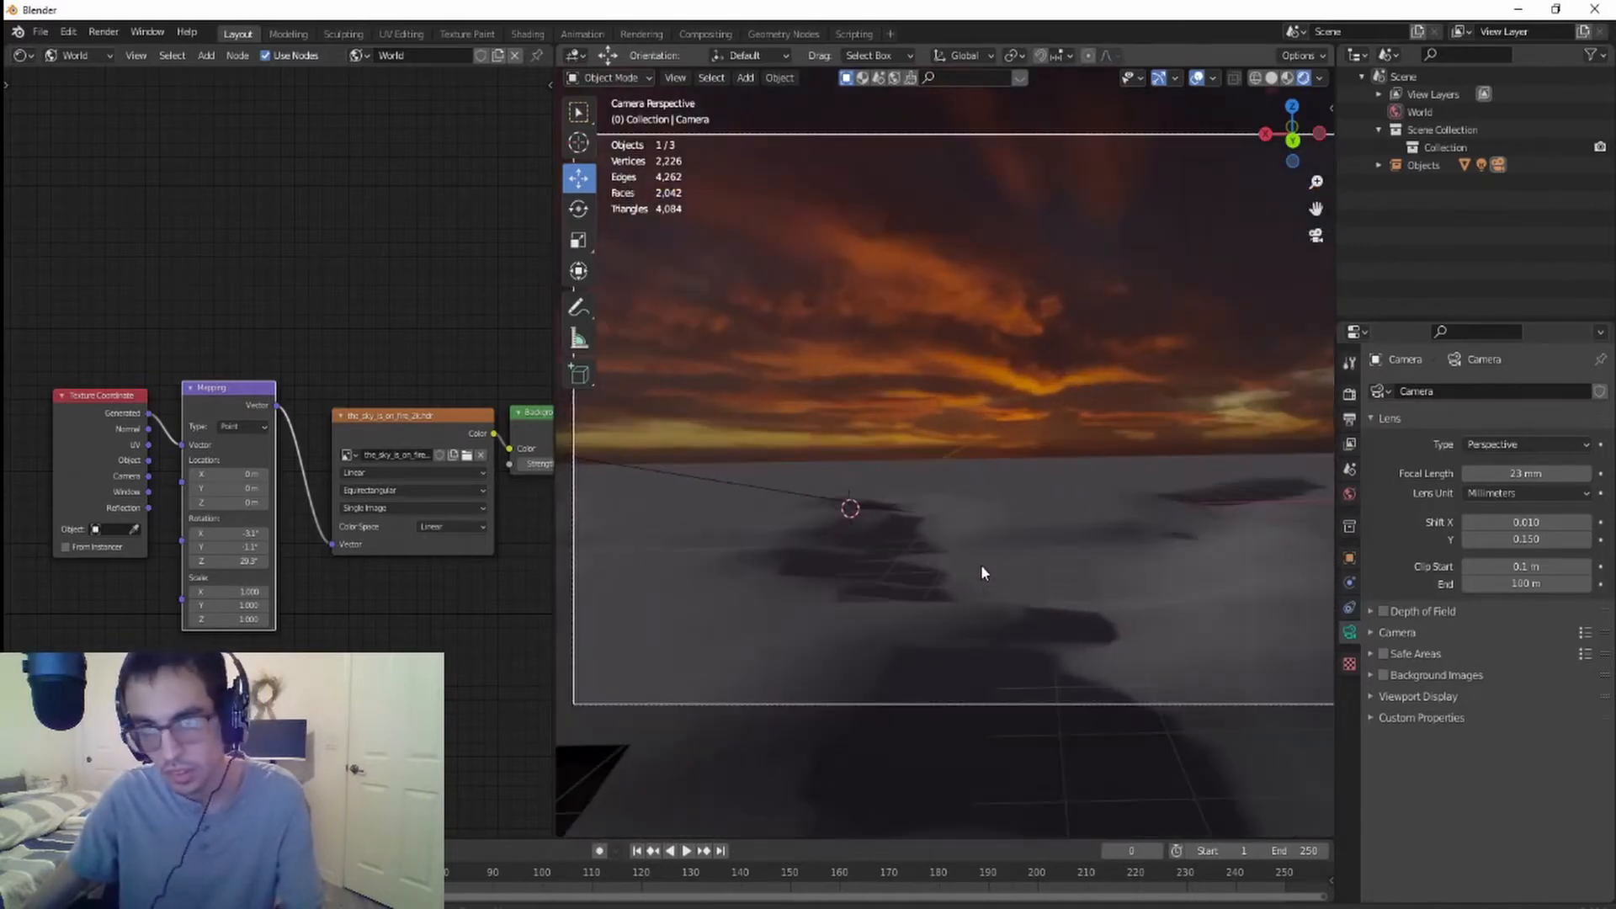
scroll(982, 572, down, 4)
scroll(982, 566, up, 2)
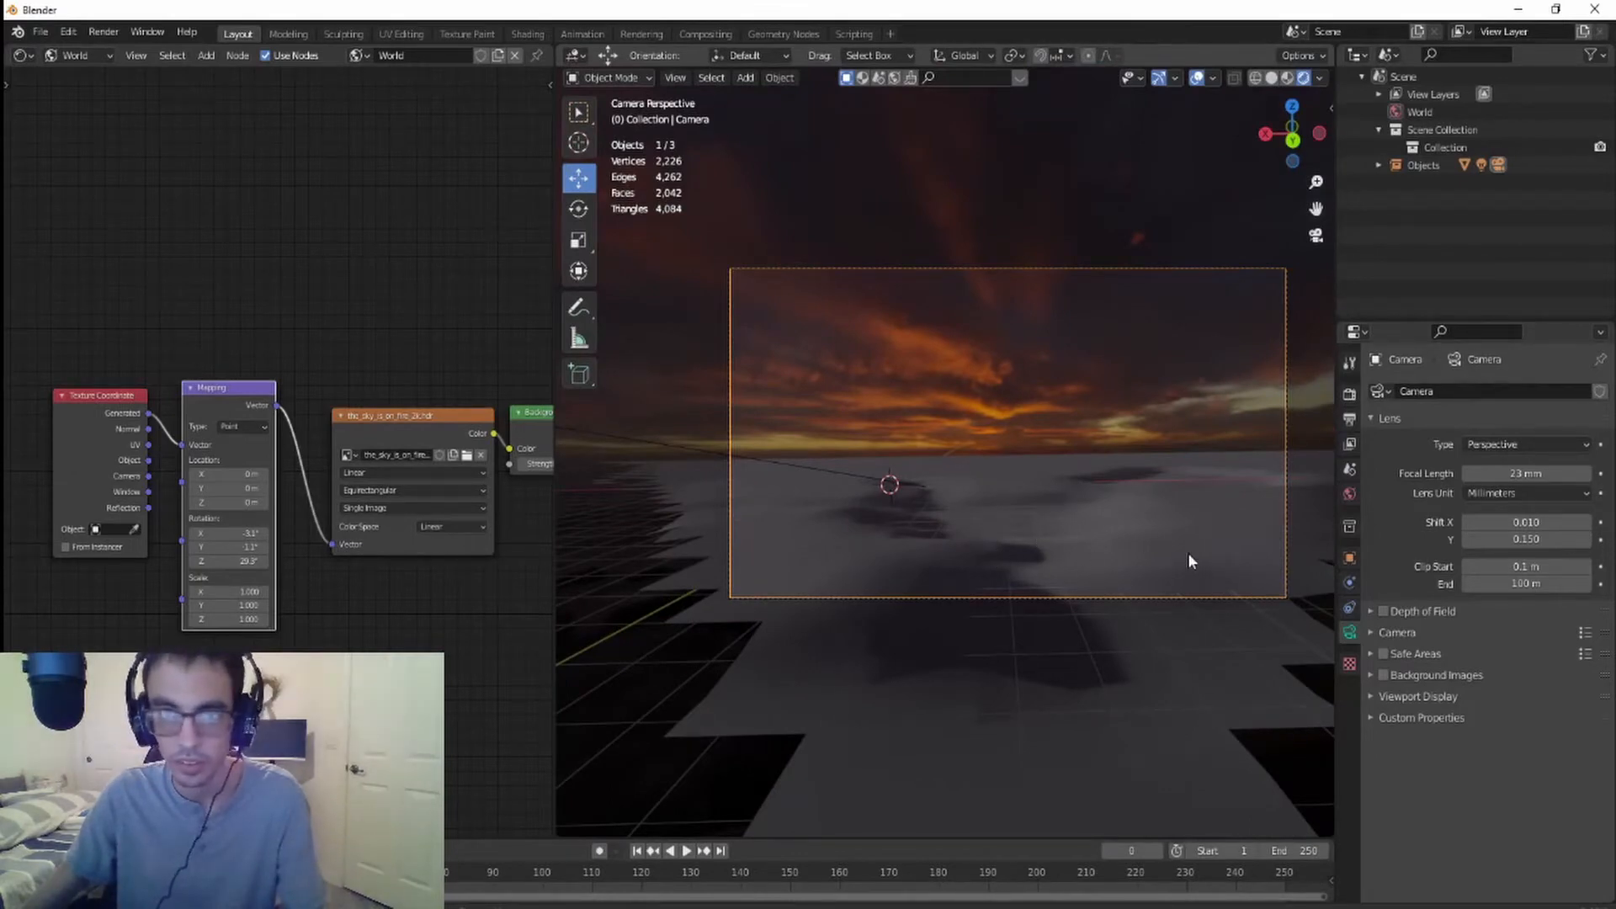
- Look through the add-ons list in the preferences down to the Import-Export entries
middle_drag(1189, 560, 775, 612)
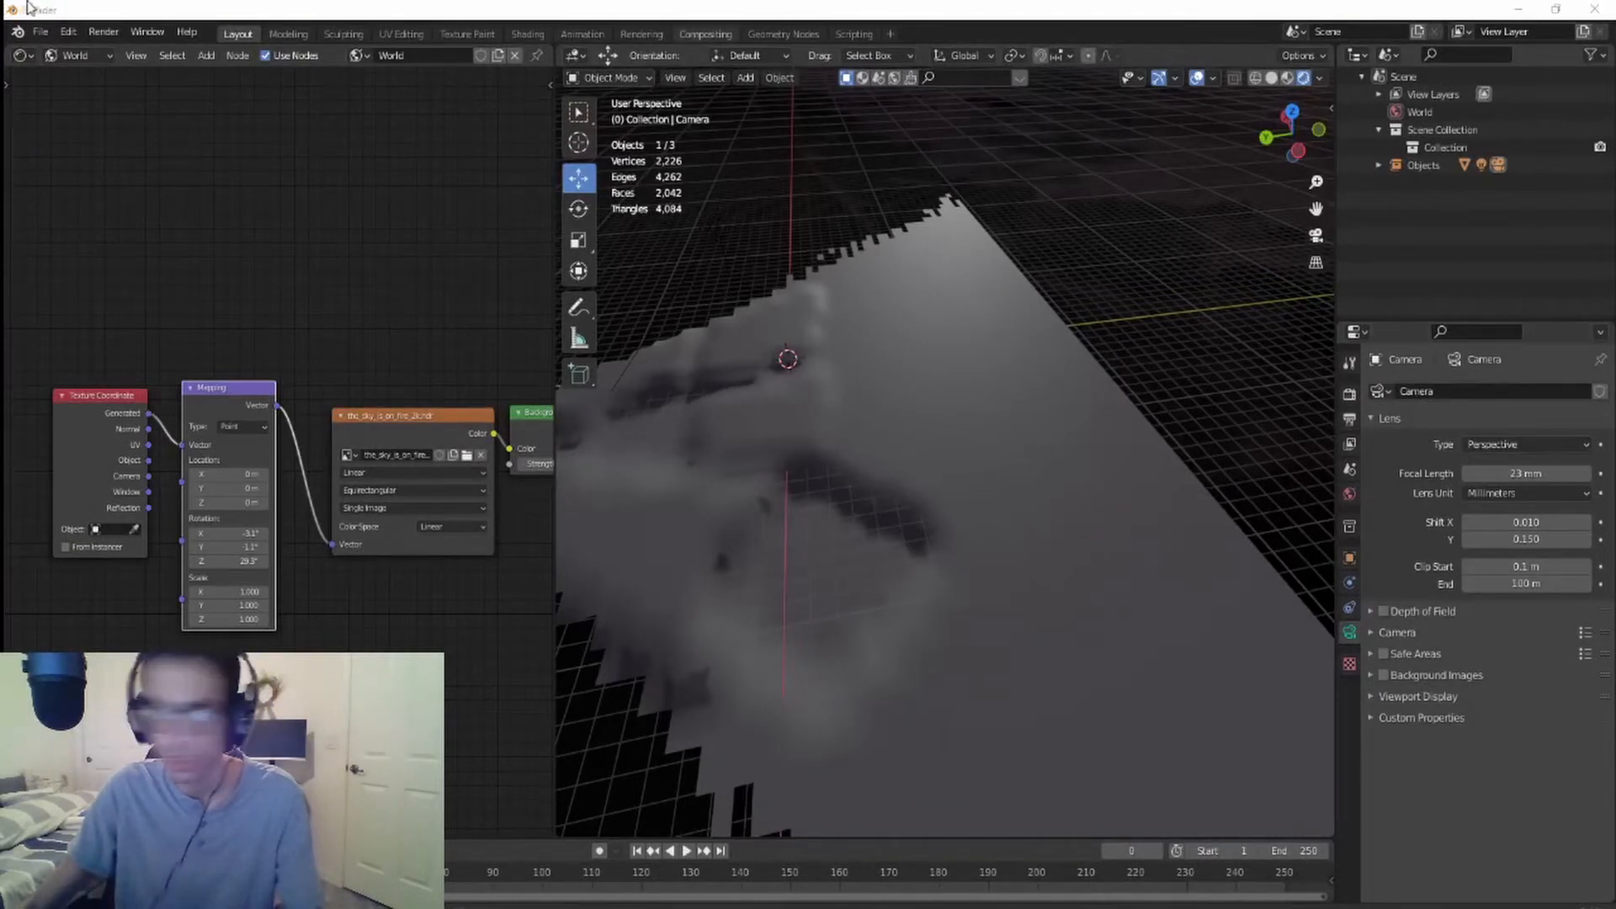
mouse_move(68, 31)
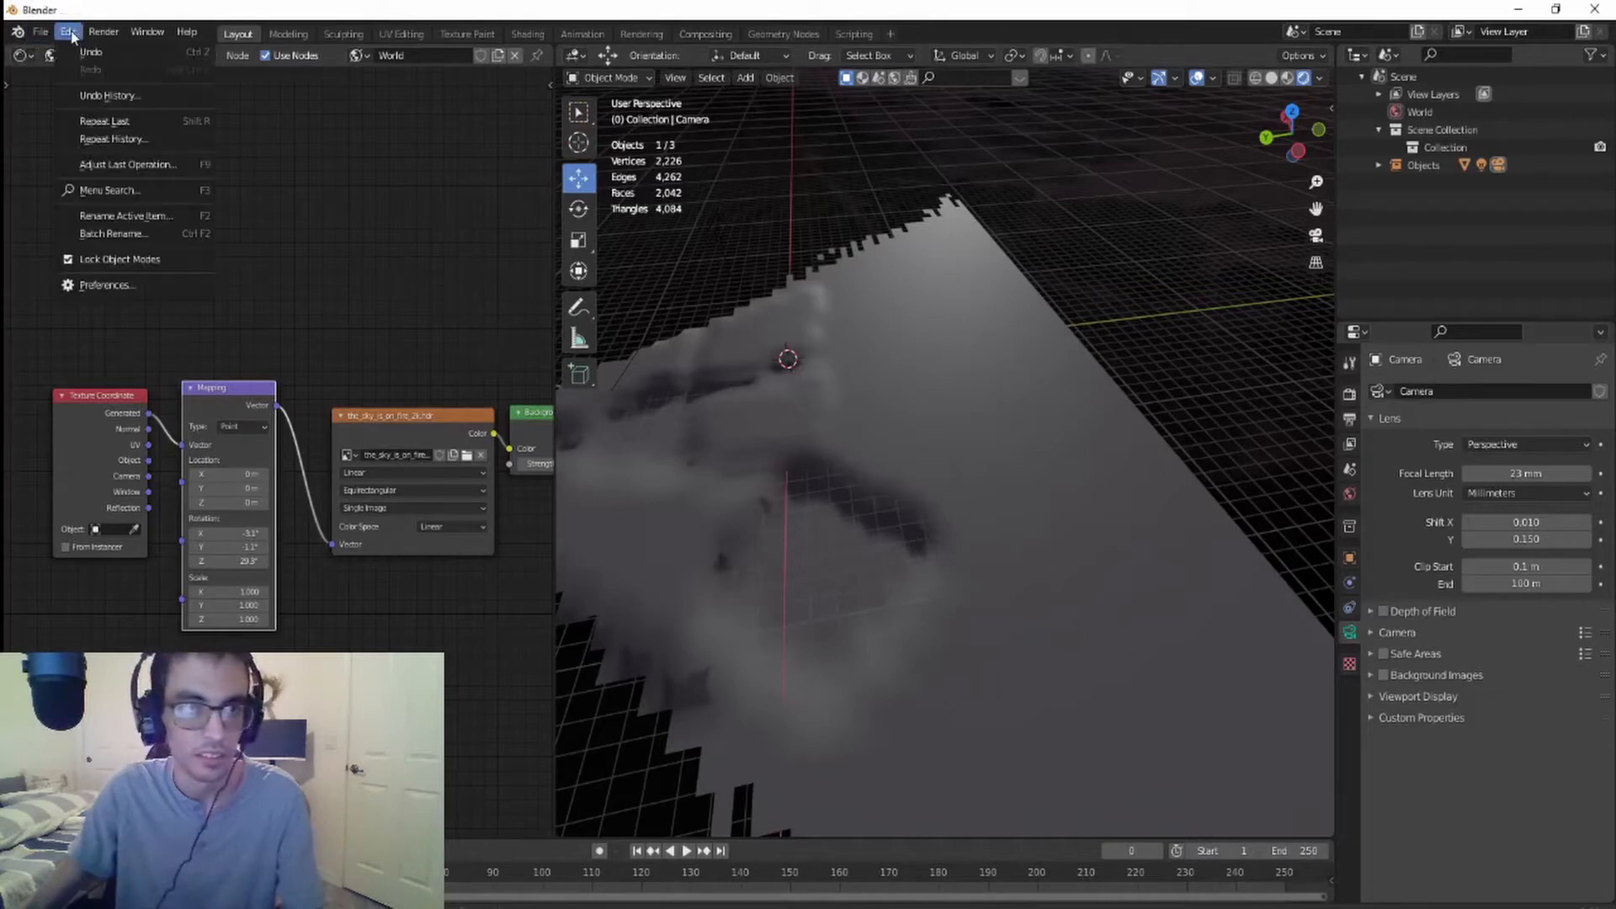
click(116, 286)
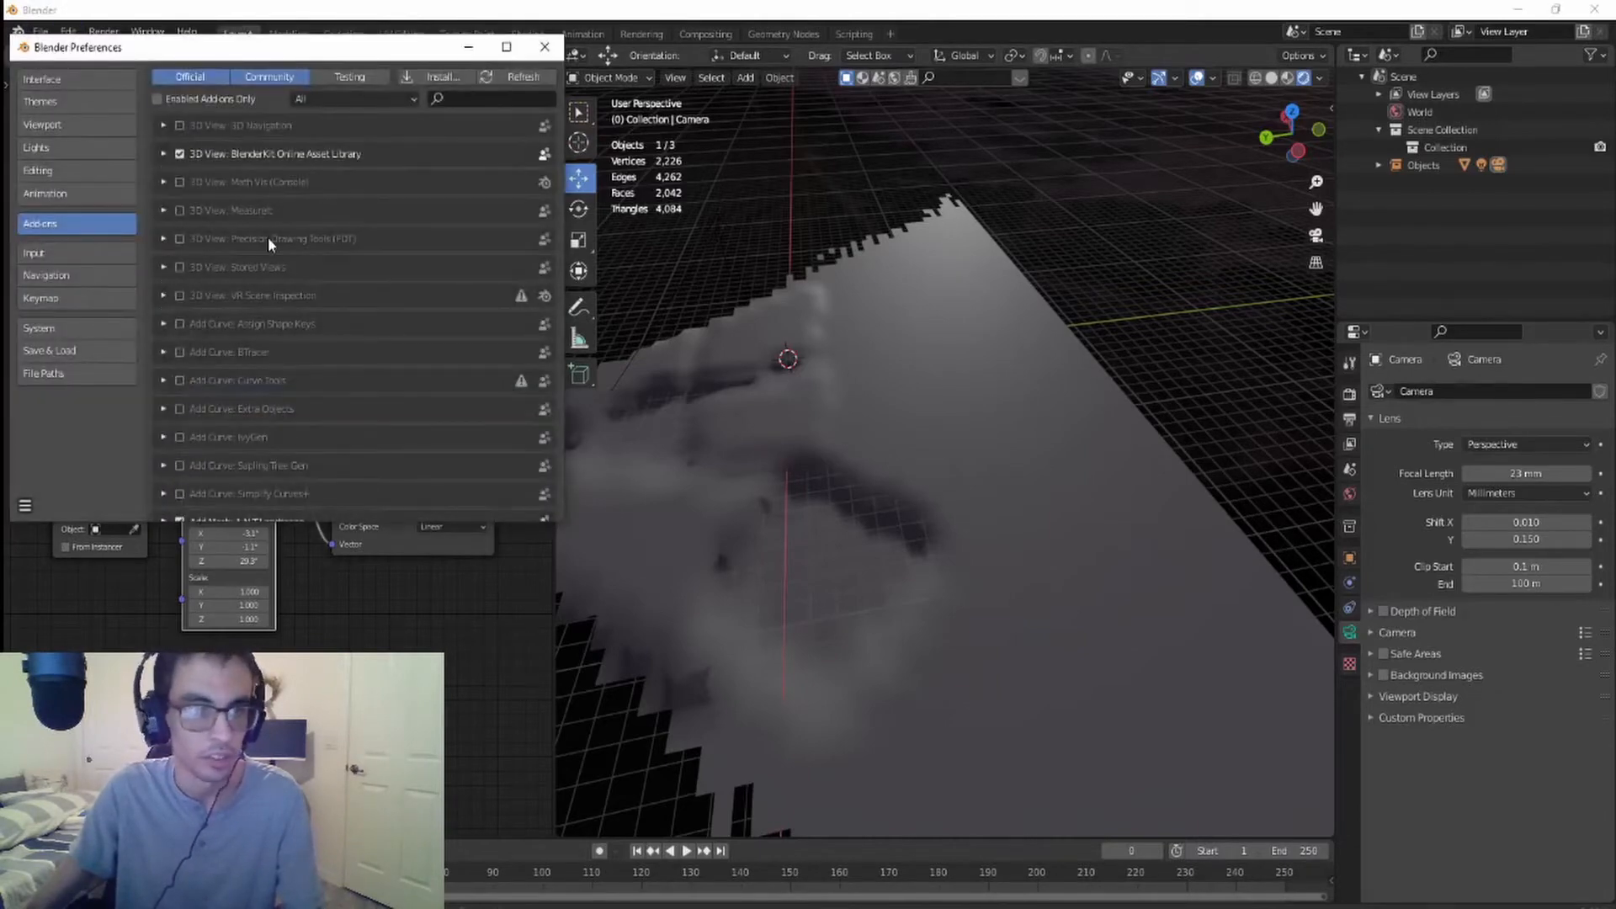
scroll(274, 252, down, 5)
scroll(281, 266, down, 10)
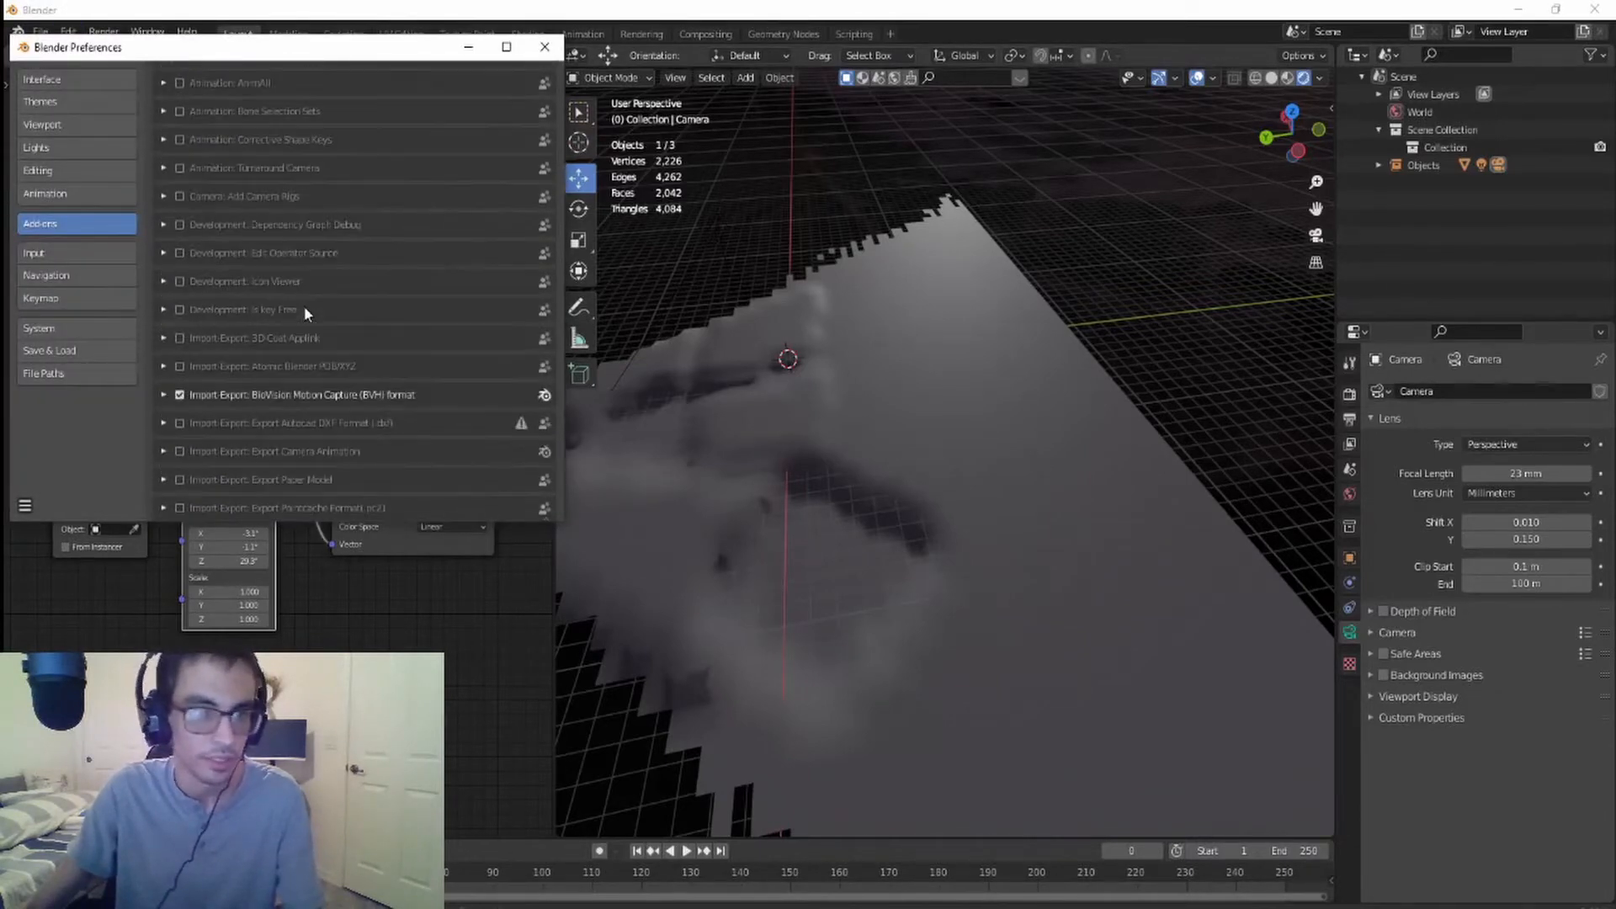
scroll(323, 332, down, 3)
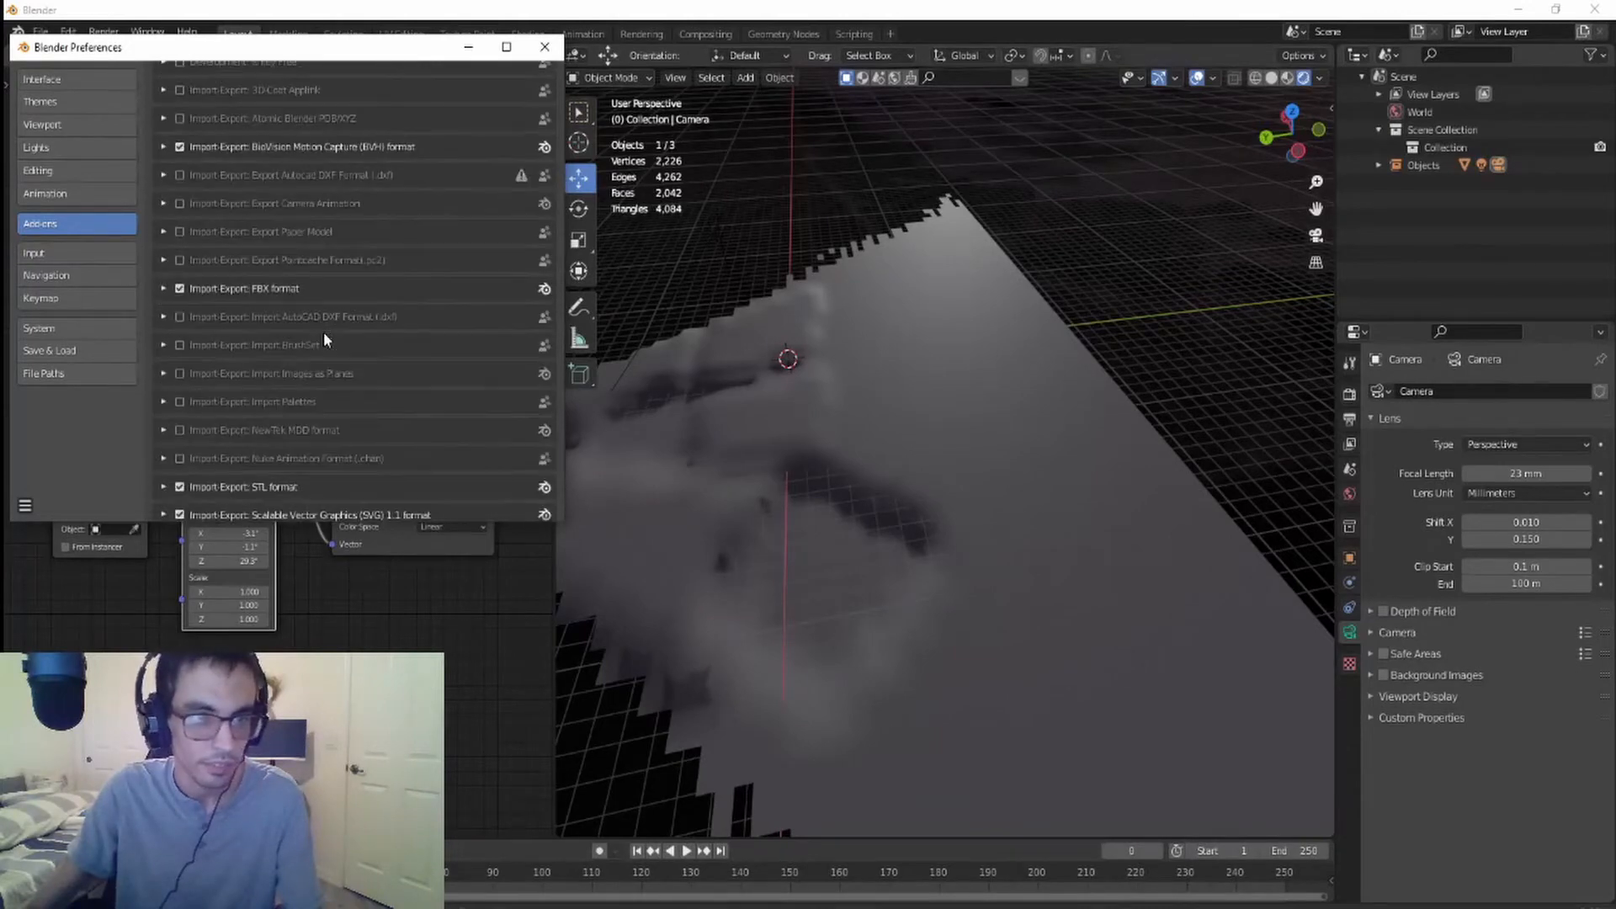
scroll(323, 331, up, 4)
scroll(323, 332, up, 10)
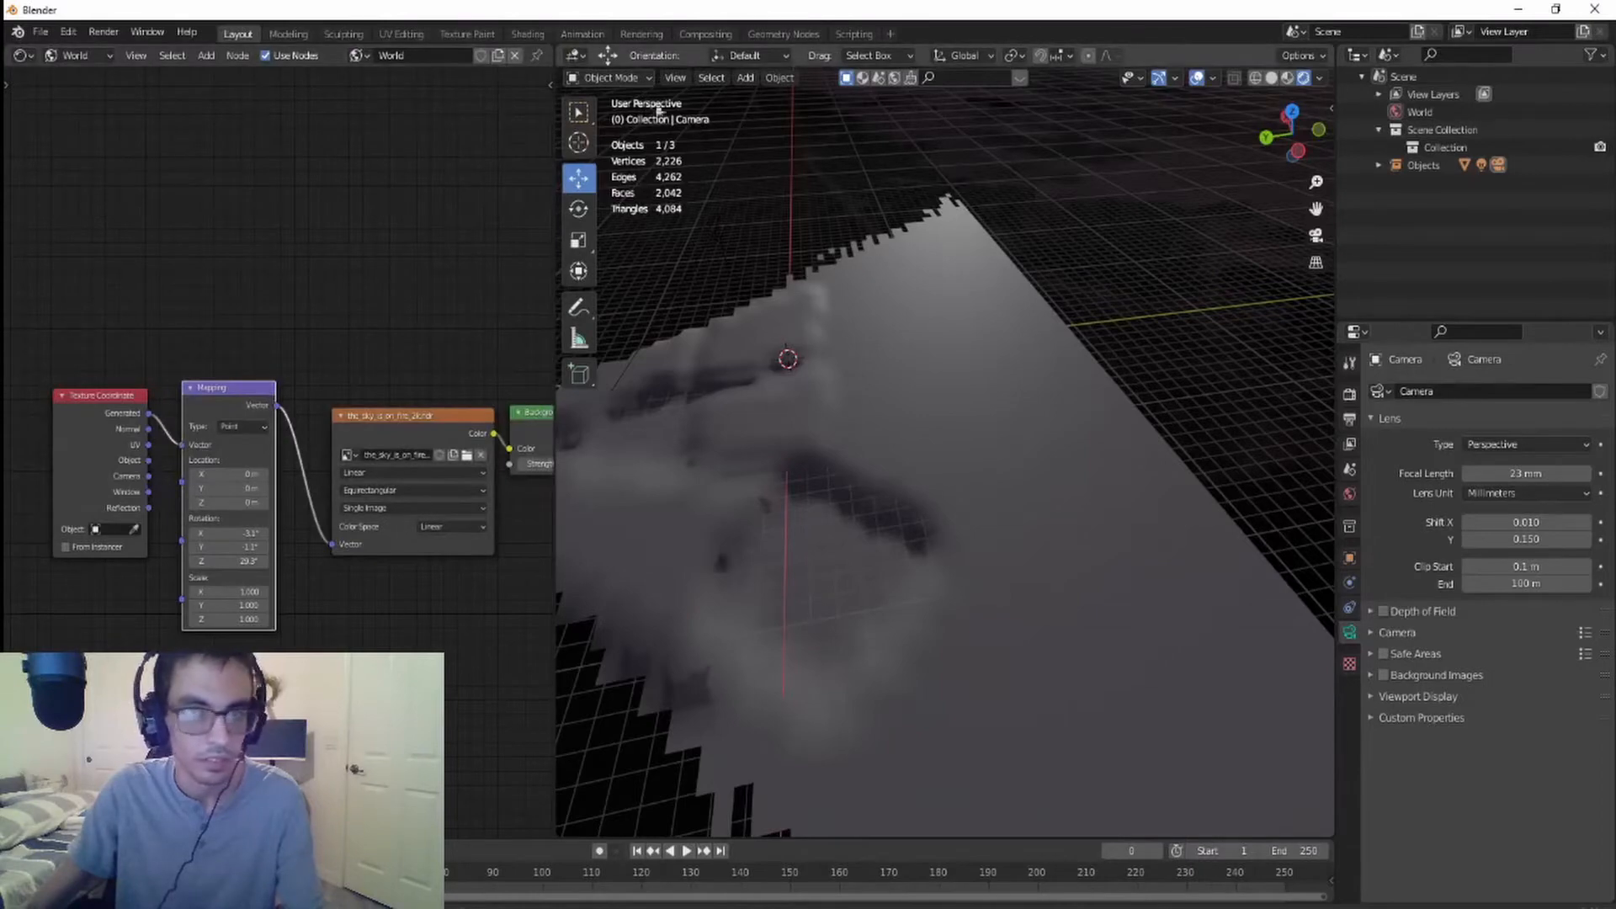
- Add a Landscape mesh with its default noise settings to the scene
click(745, 80)
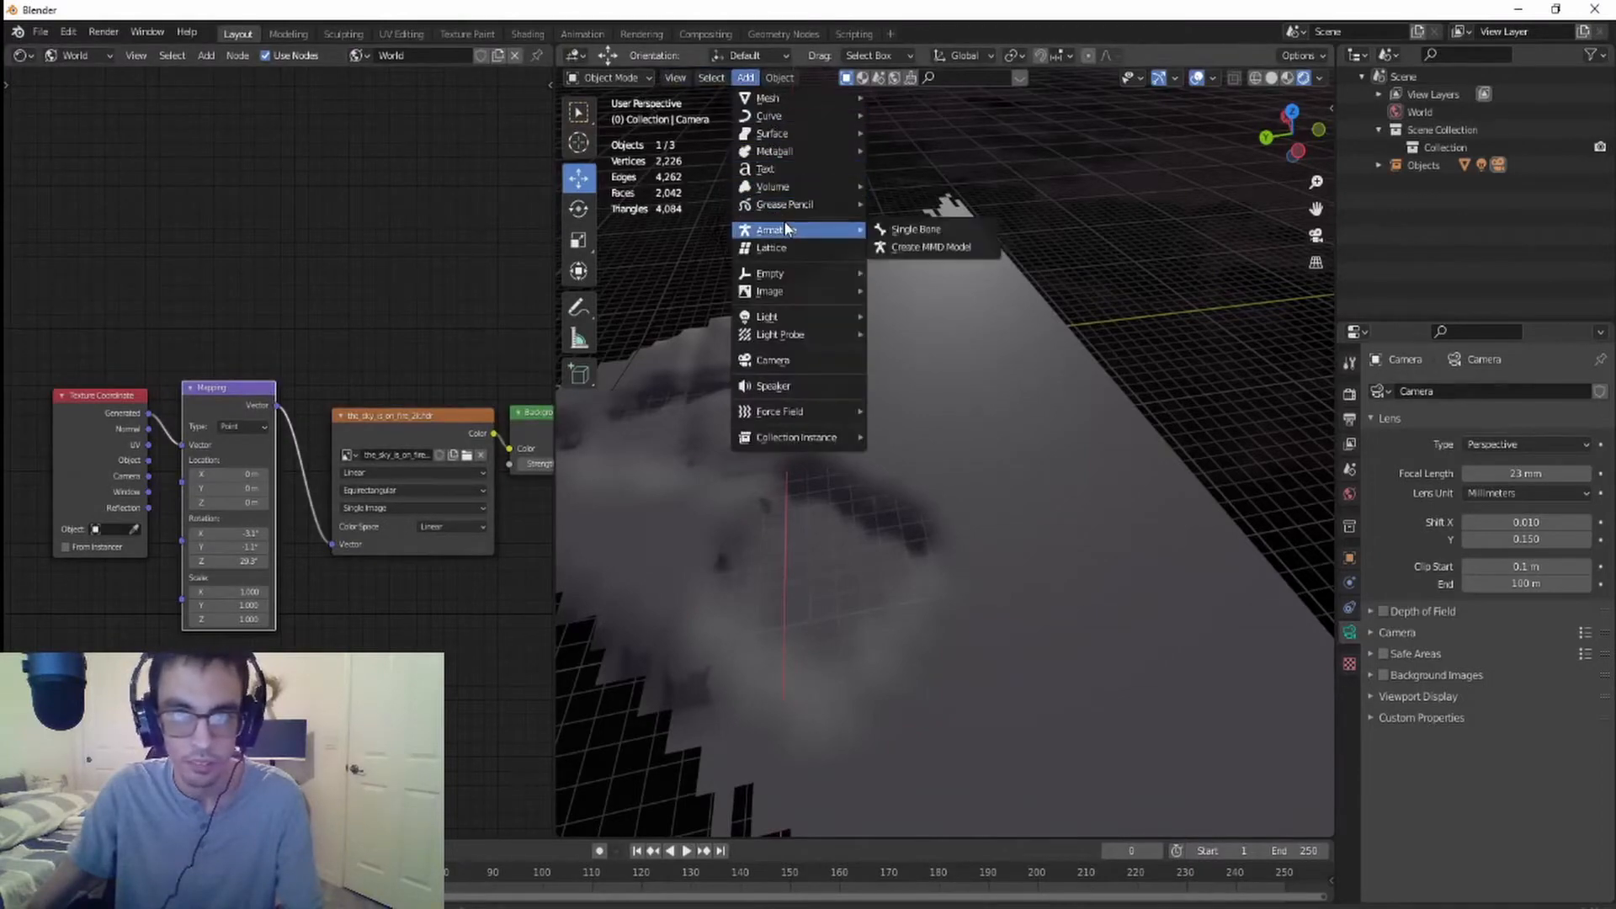
mouse_move(784, 99)
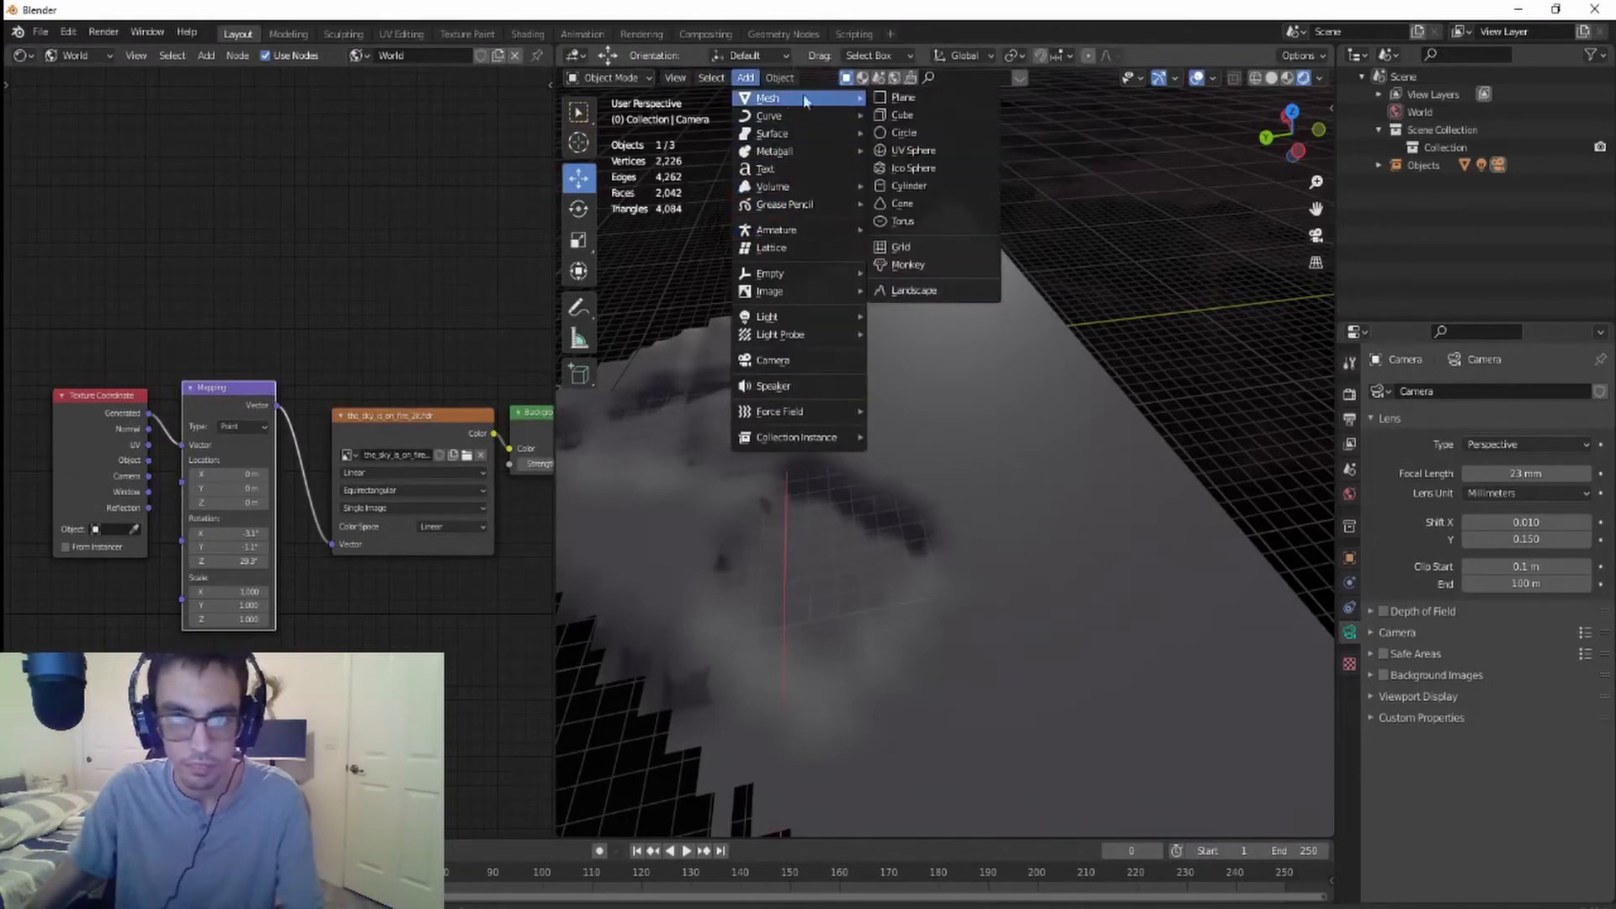
click(924, 291)
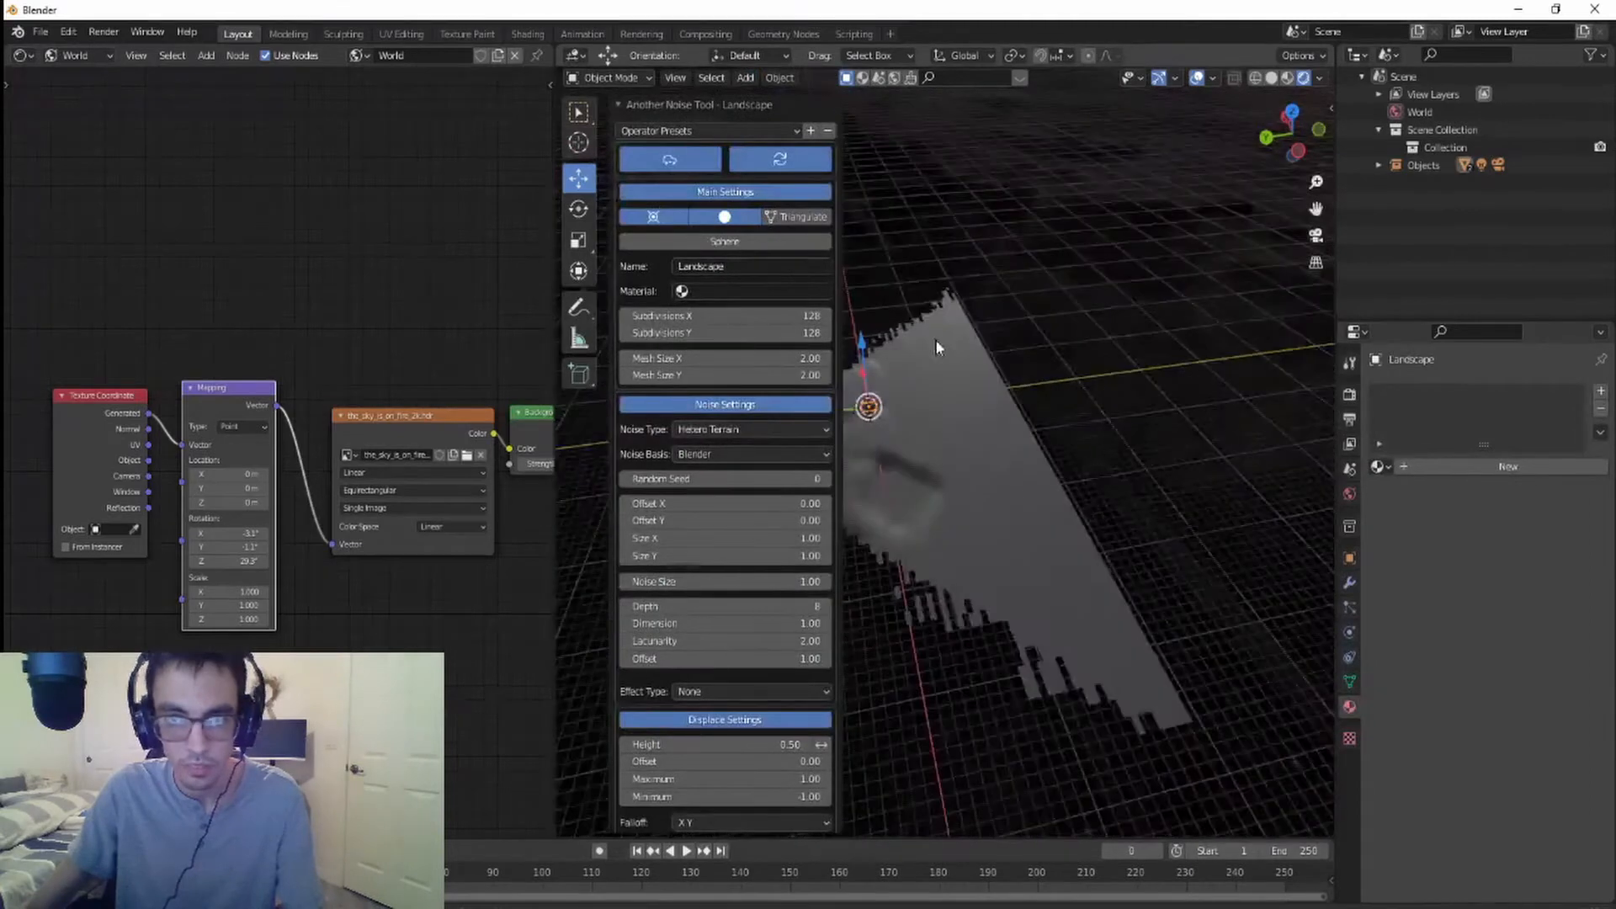
middle_drag(928, 352, 992, 359)
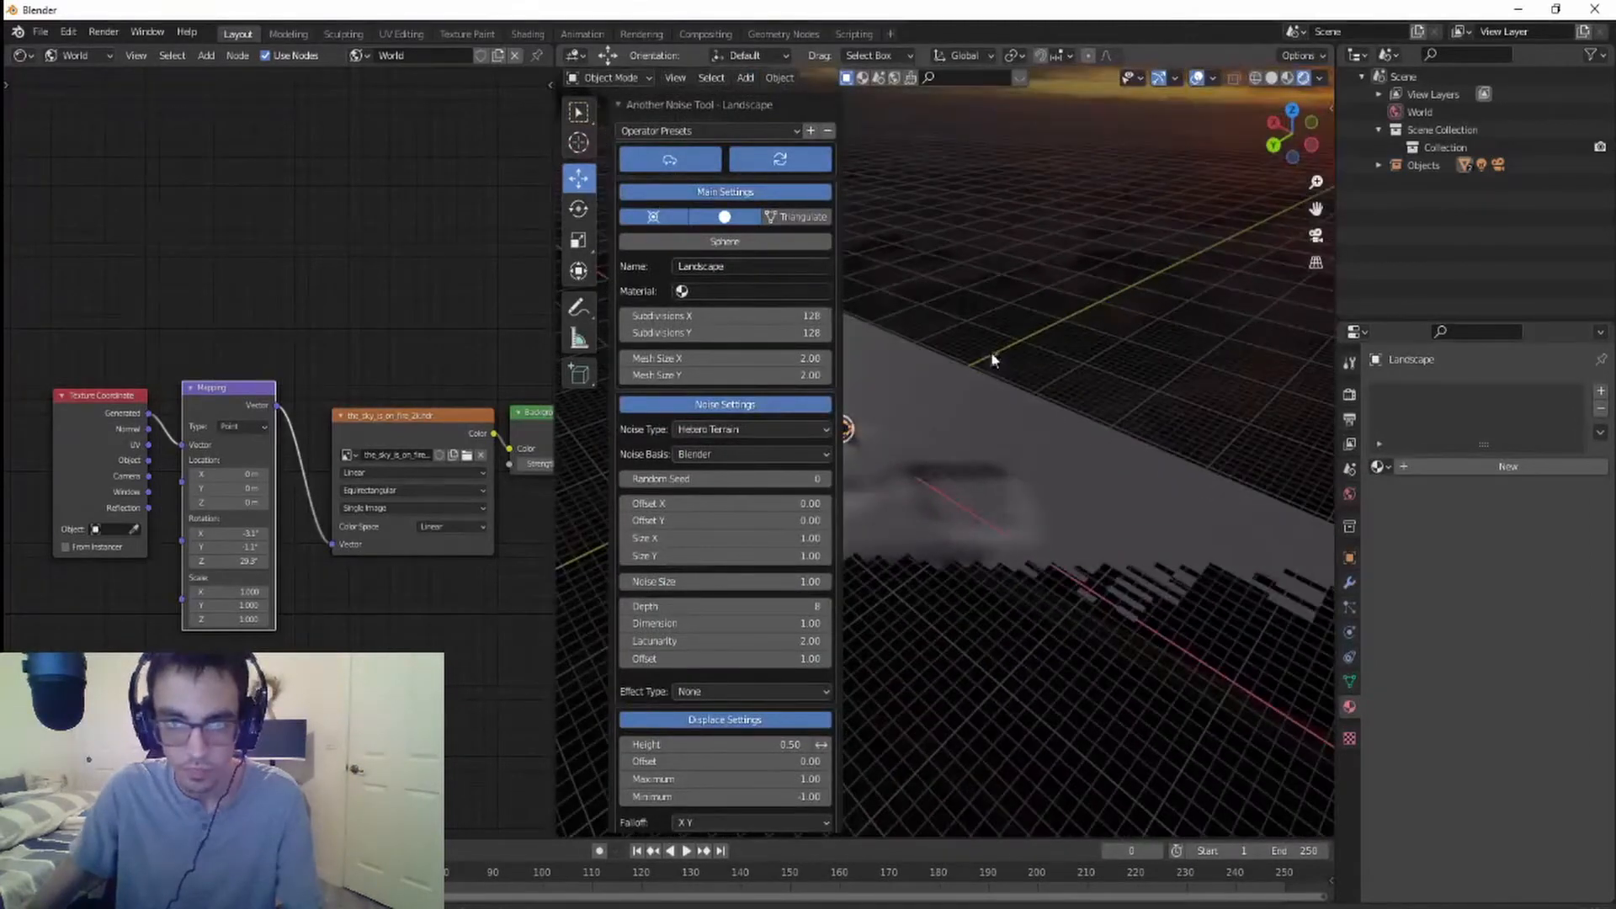
click(1012, 306)
scroll(848, 437, up, 5)
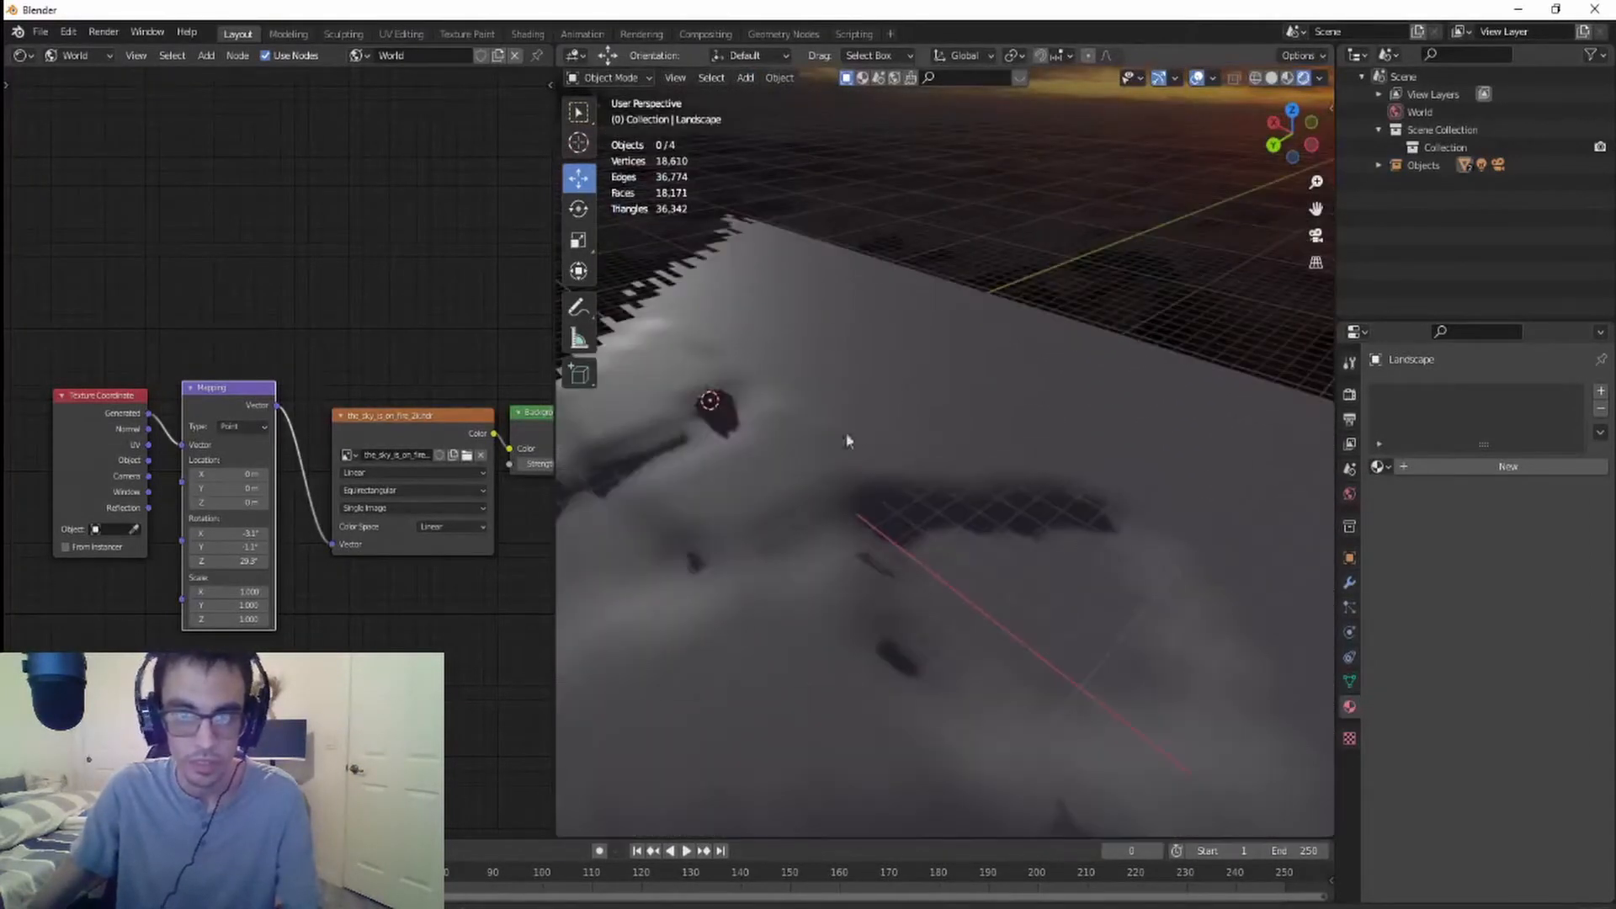
middle_drag(848, 440, 1065, 419)
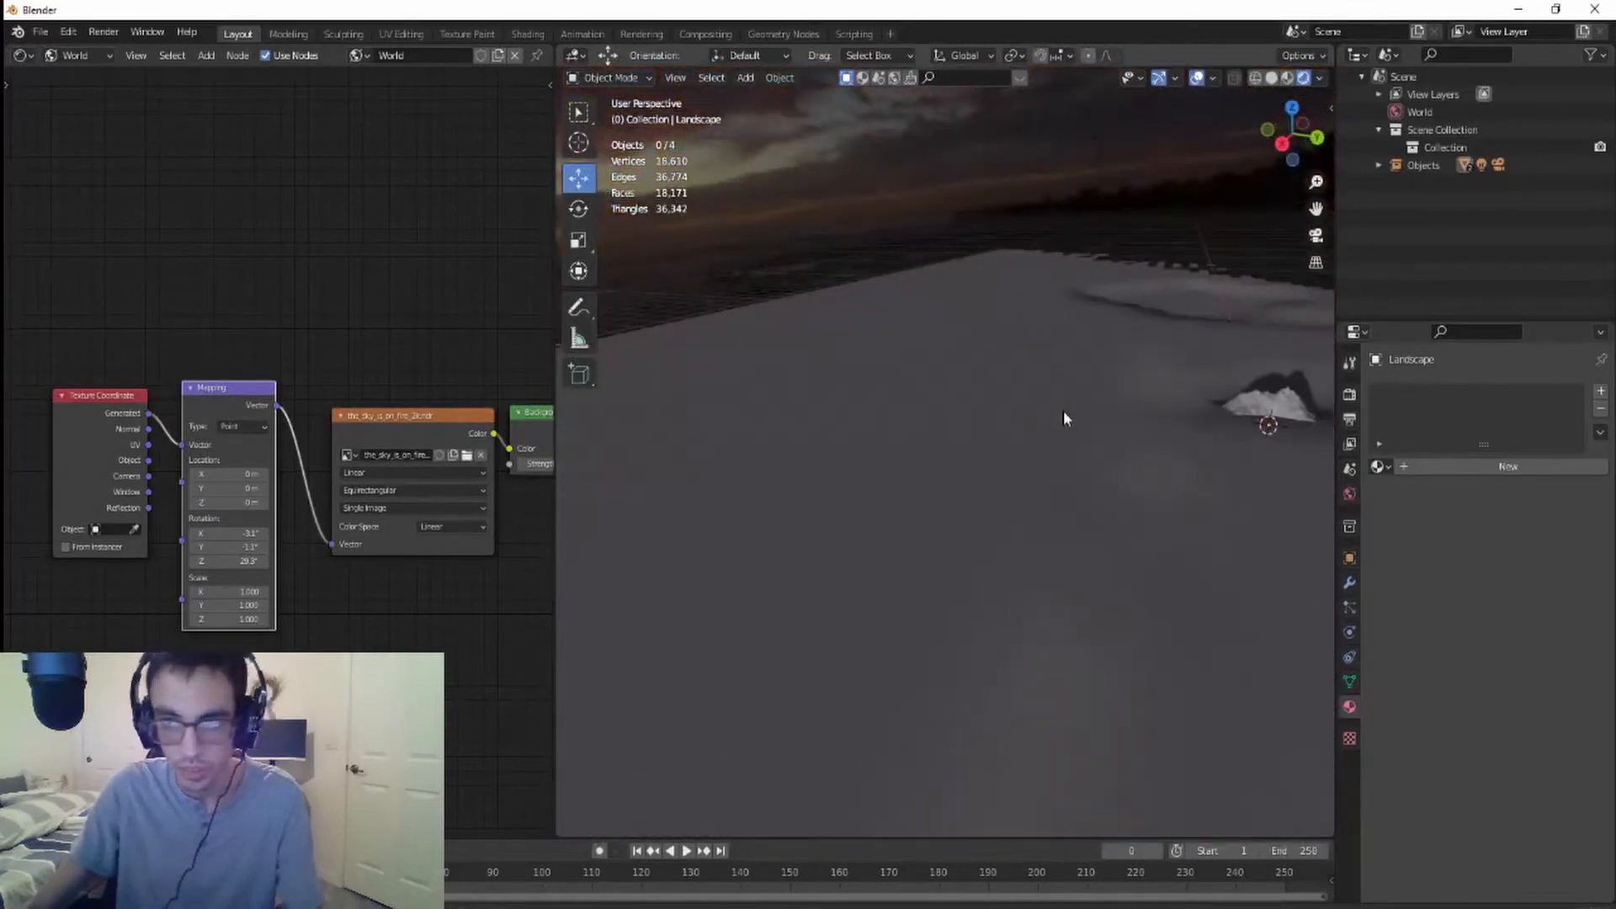
- Position the landscape in the distance by moving it about -8.33 m along Y and 13.69 m along X
click(1256, 414)
scroll(1189, 386, down, 5)
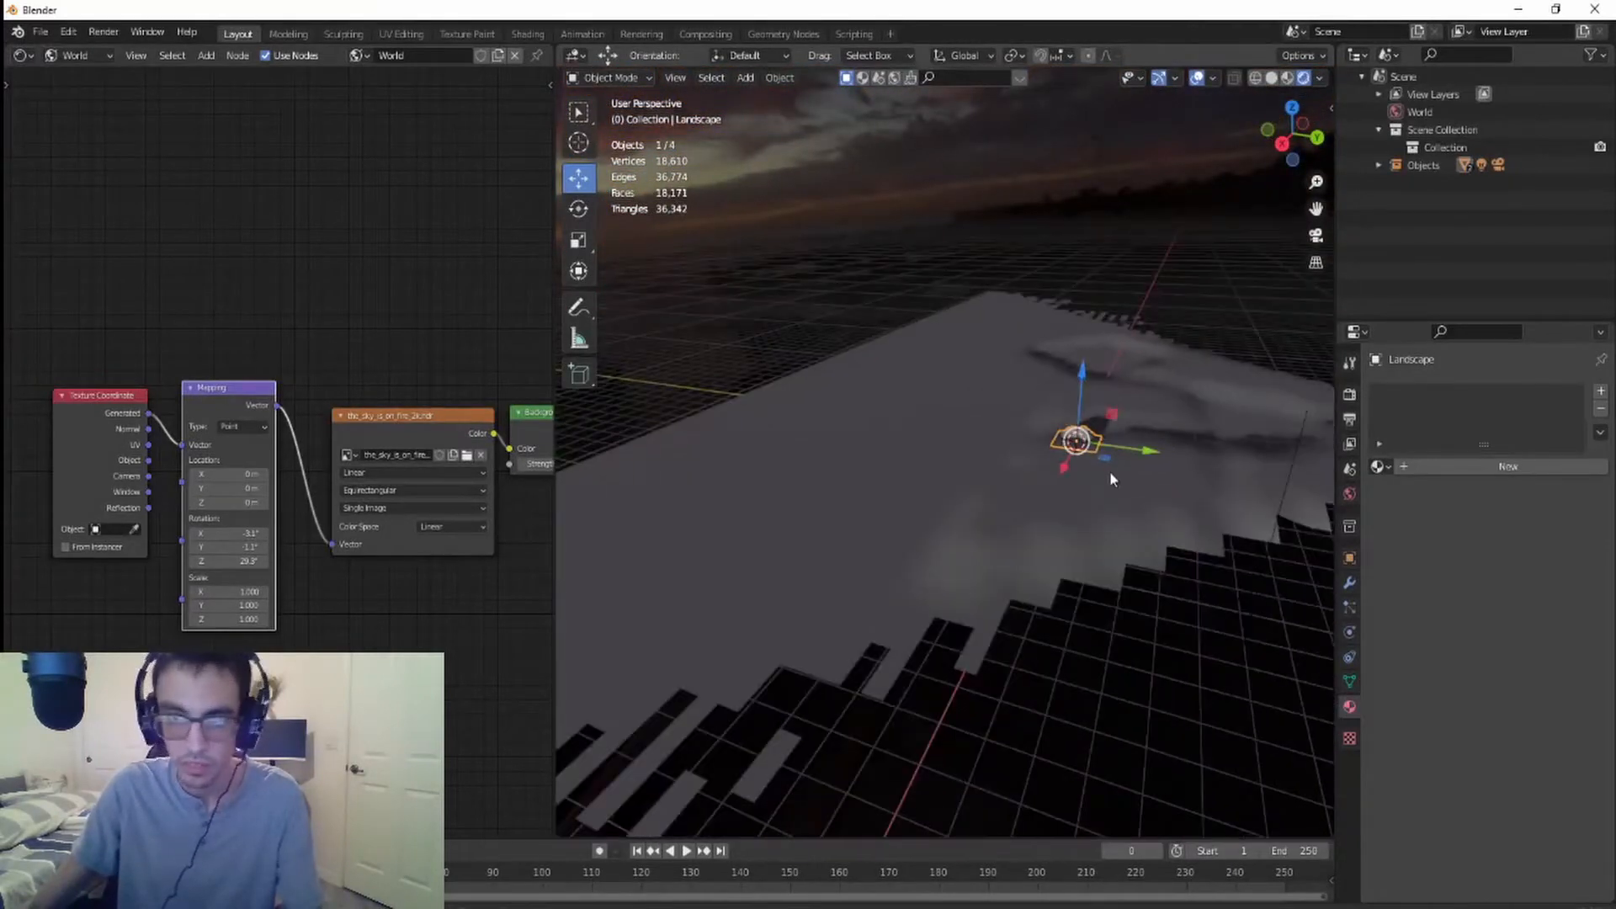
key(g)
key(y)
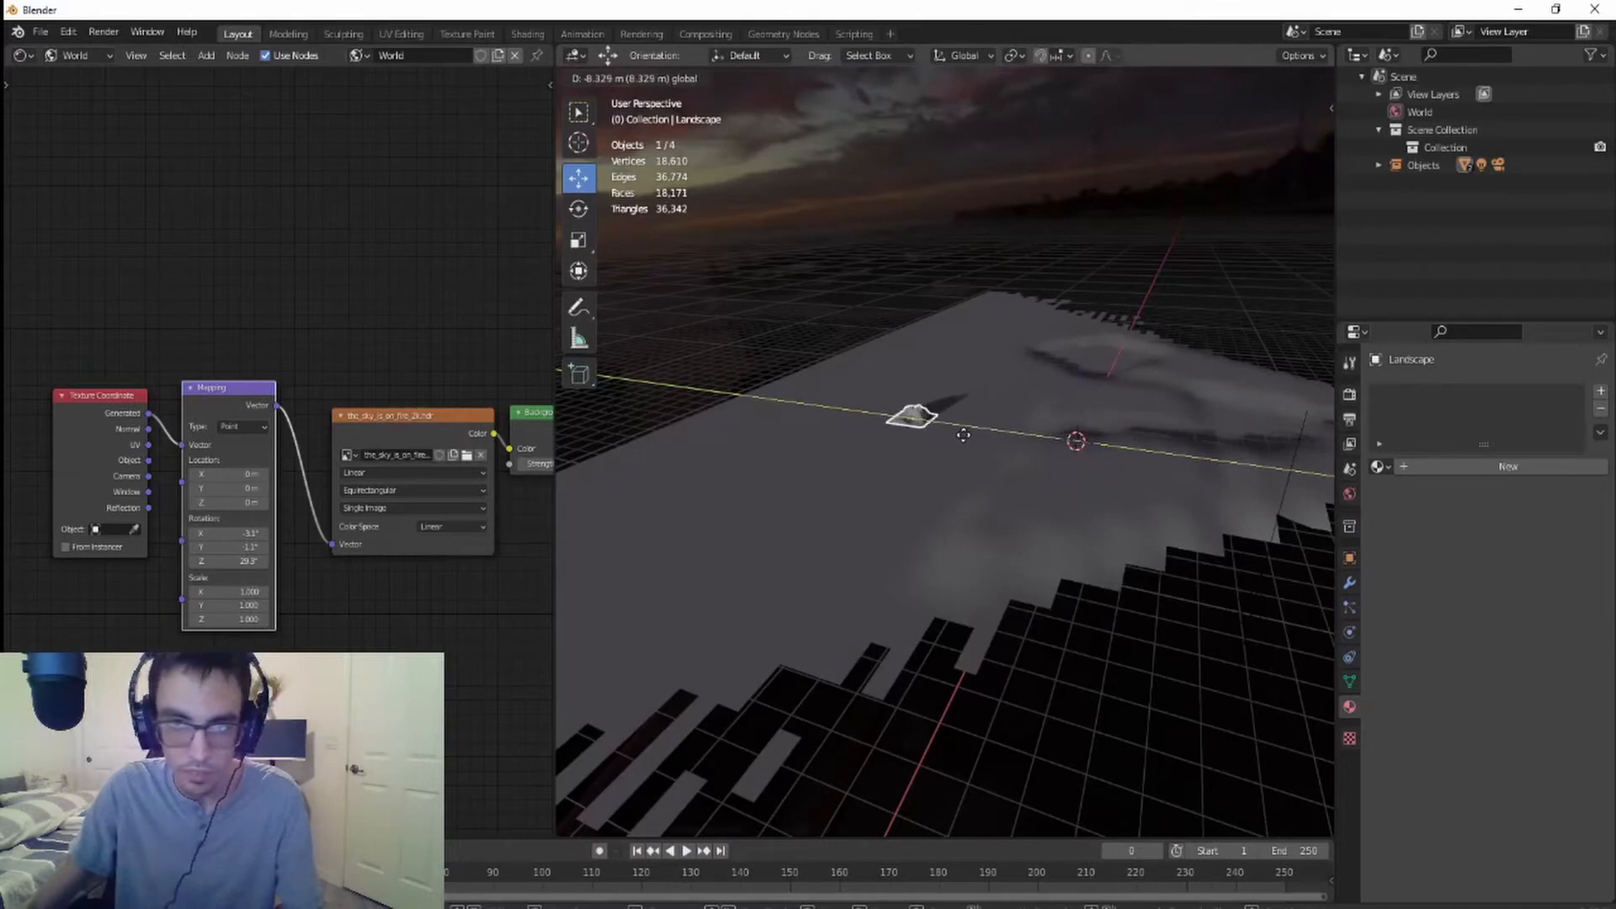
click(963, 434)
click(1315, 235)
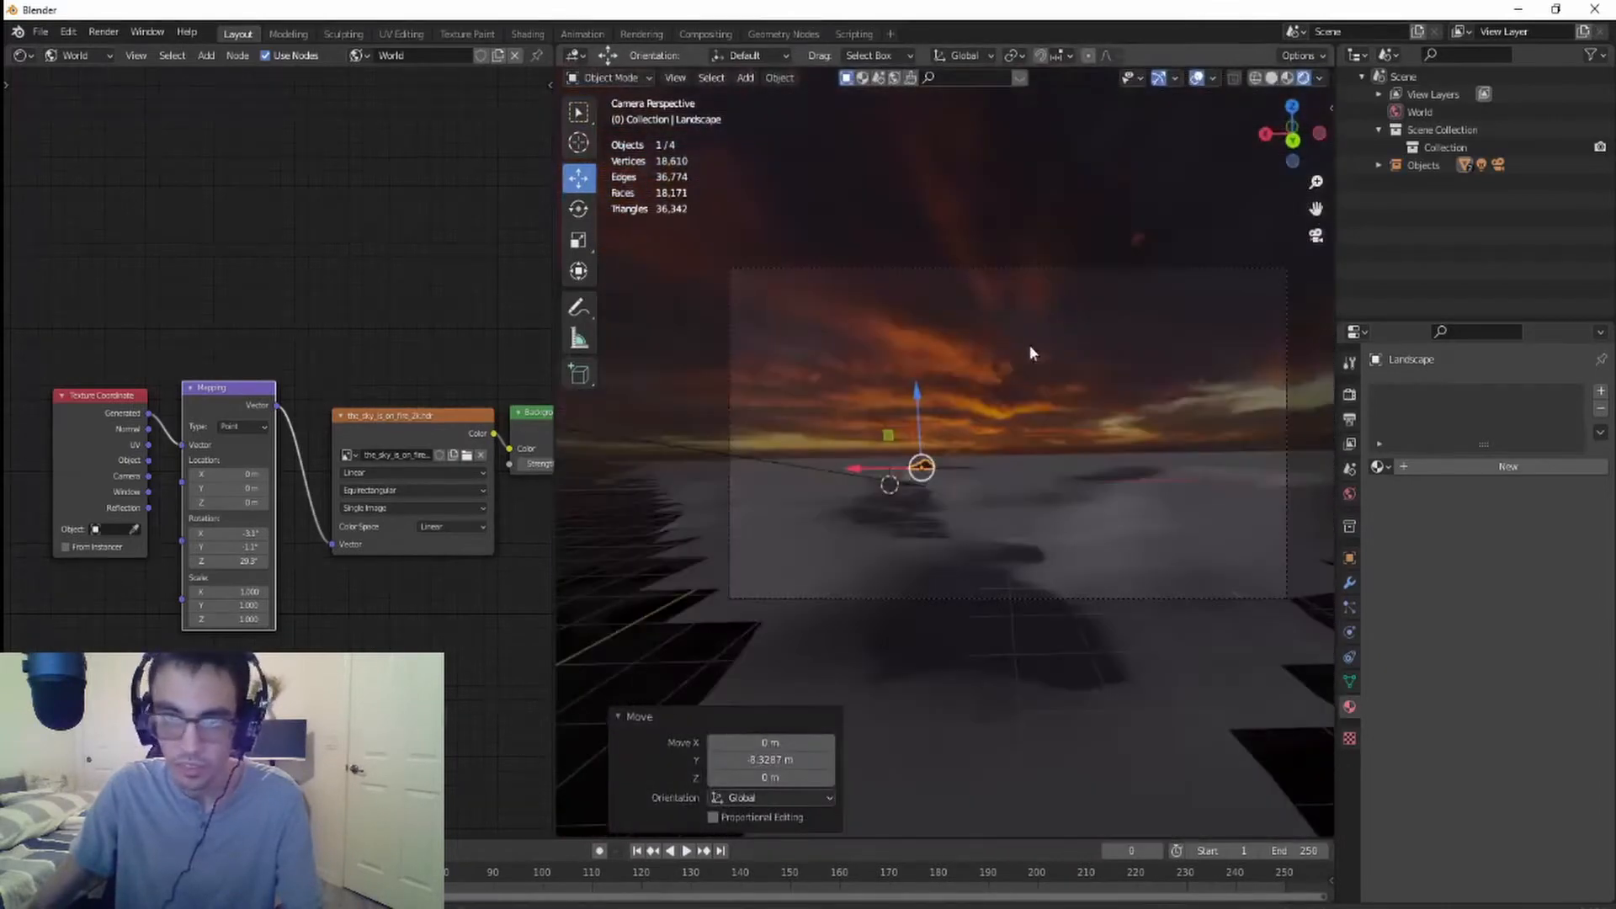
scroll(1023, 362, up, 7)
scroll(962, 417, down, 6)
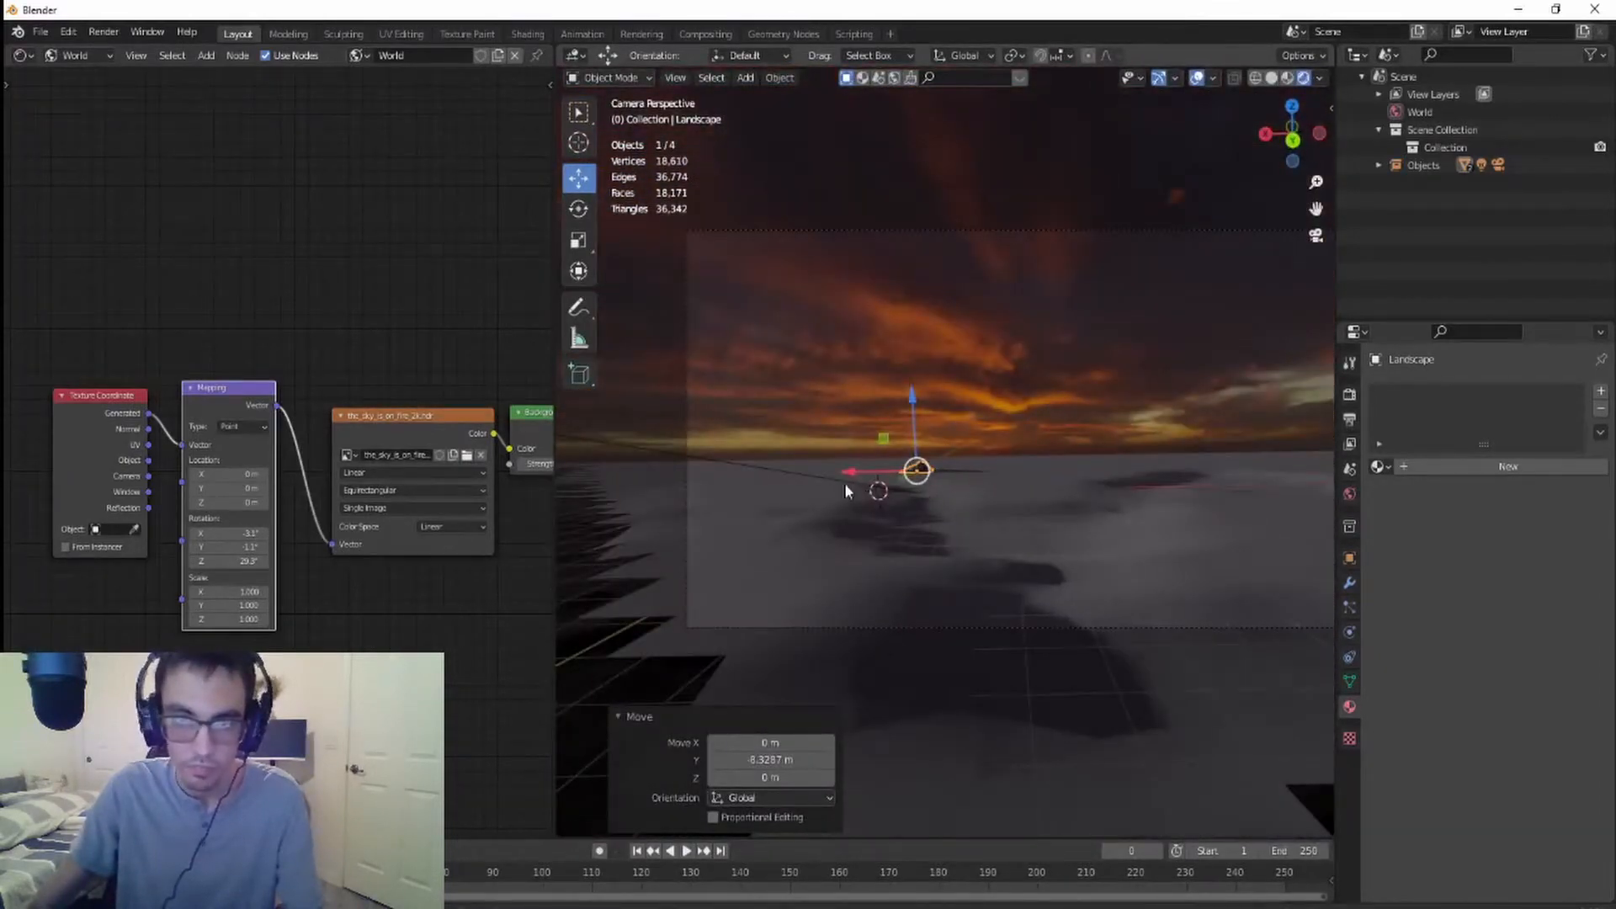
drag(851, 470, 642, 494)
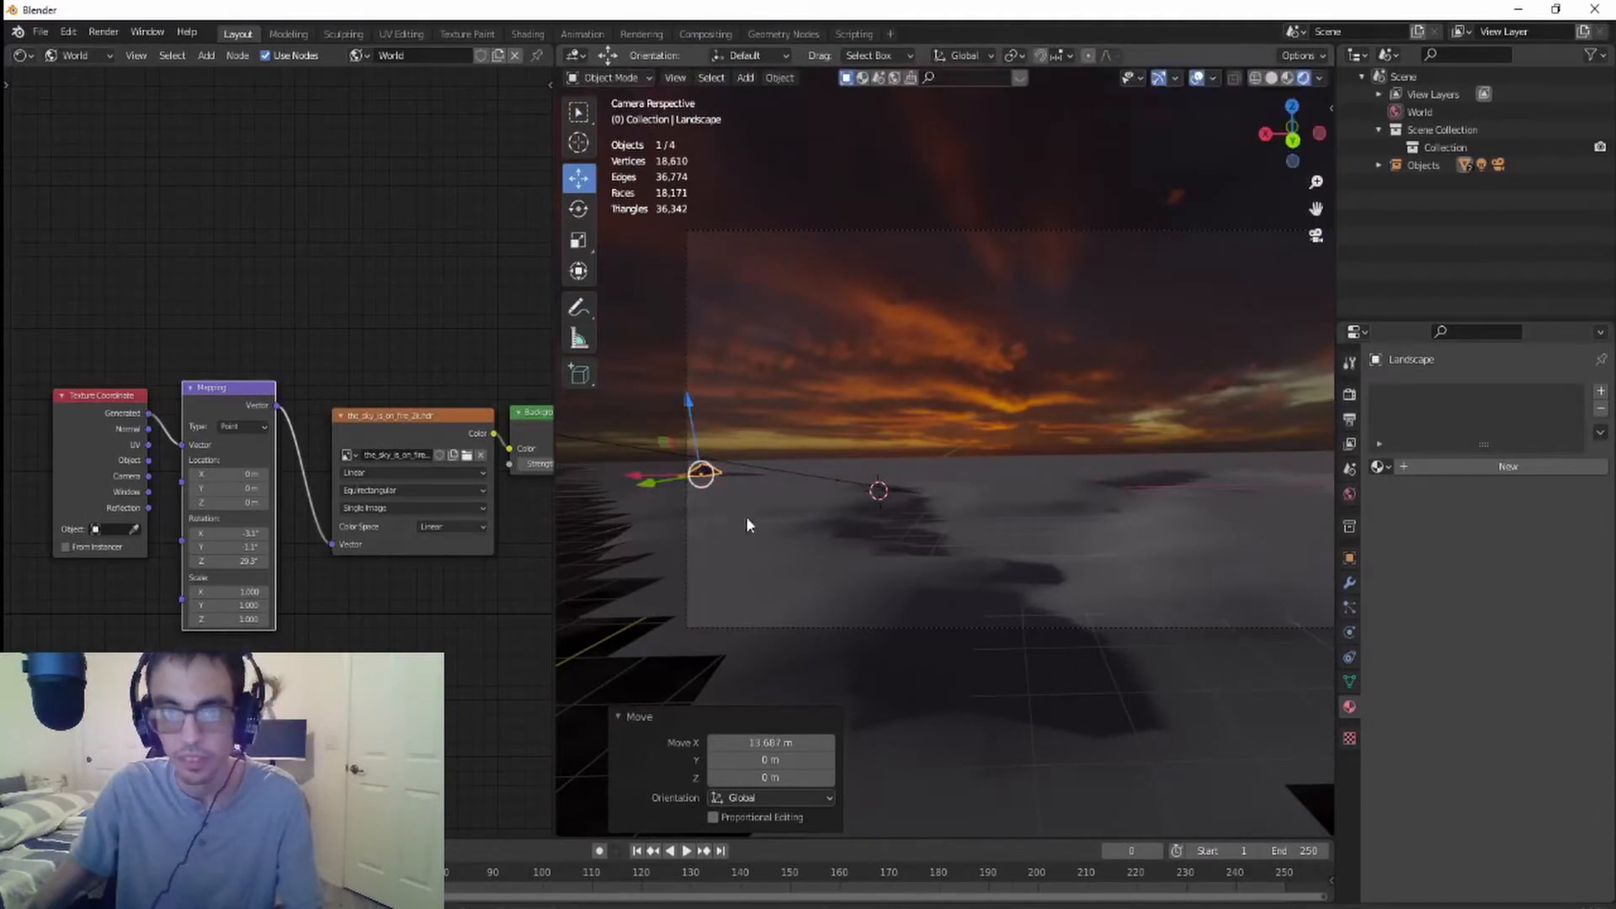
- Stretch the landscape along X by about 7.86 and shift it about -5.74 m along X into the camera frame
click(578, 240)
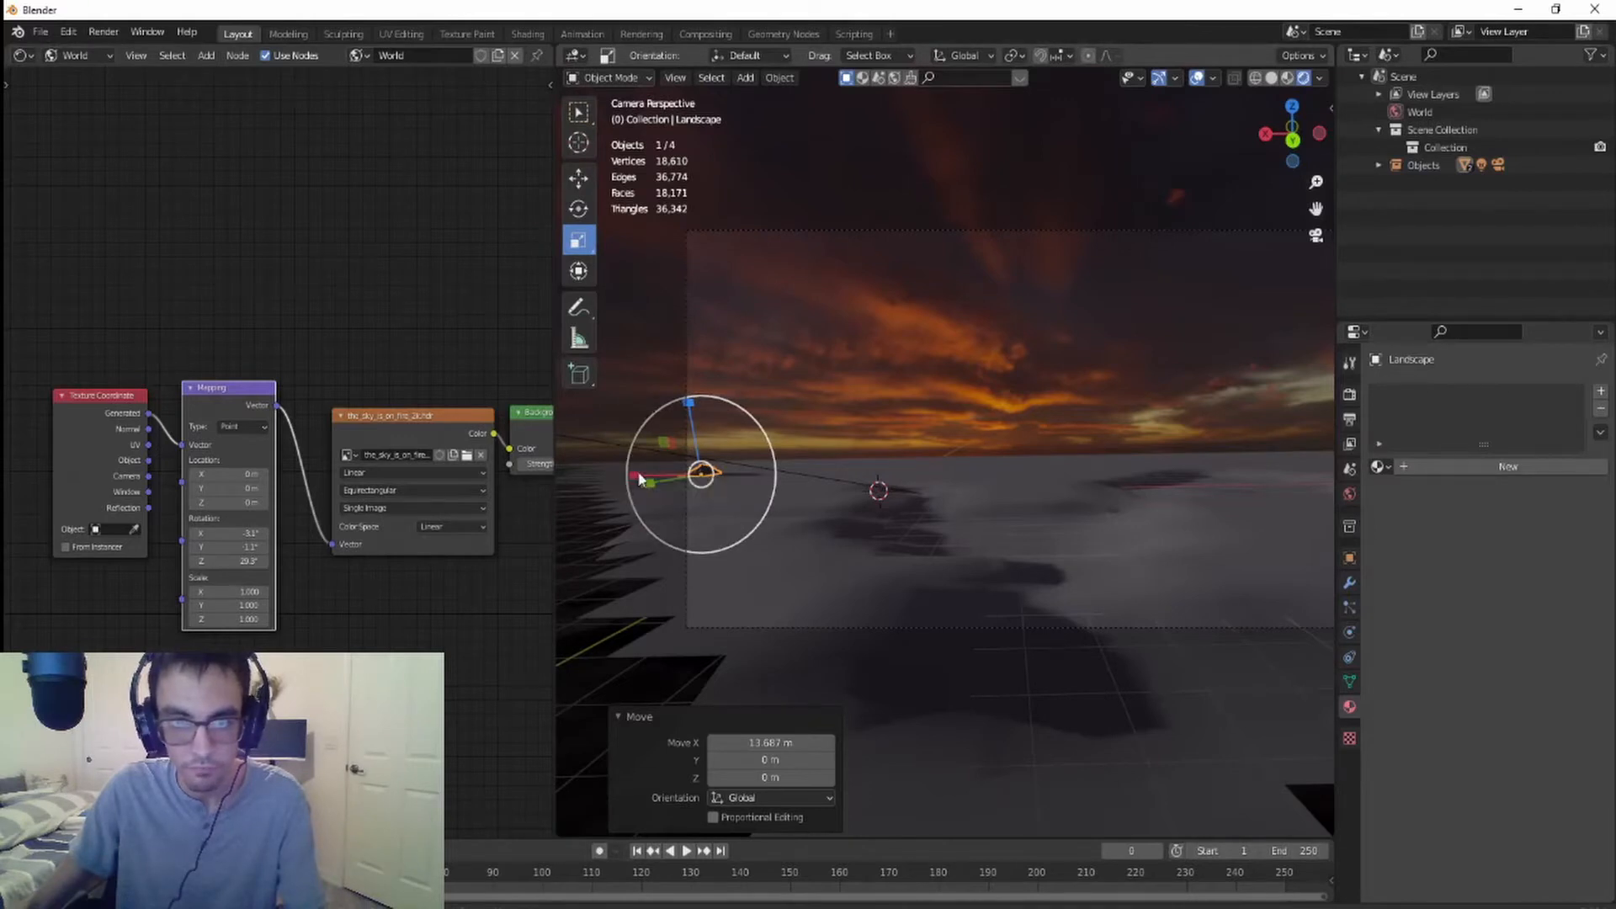
drag(643, 473, 633, 472)
drag(1199, 466, 955, 452)
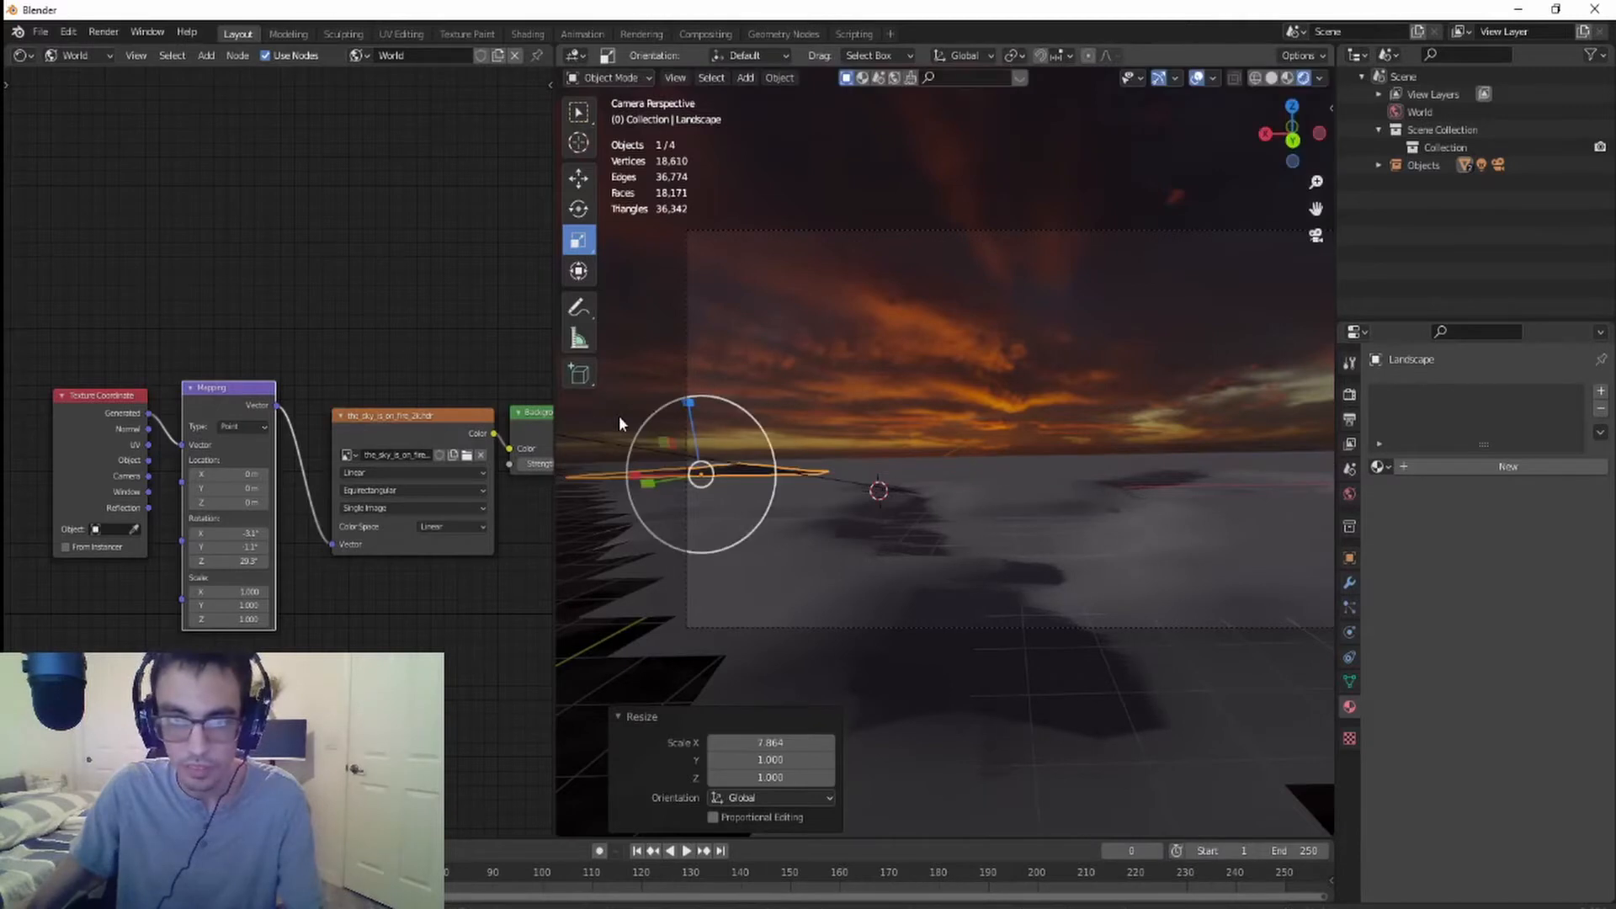
click(578, 177)
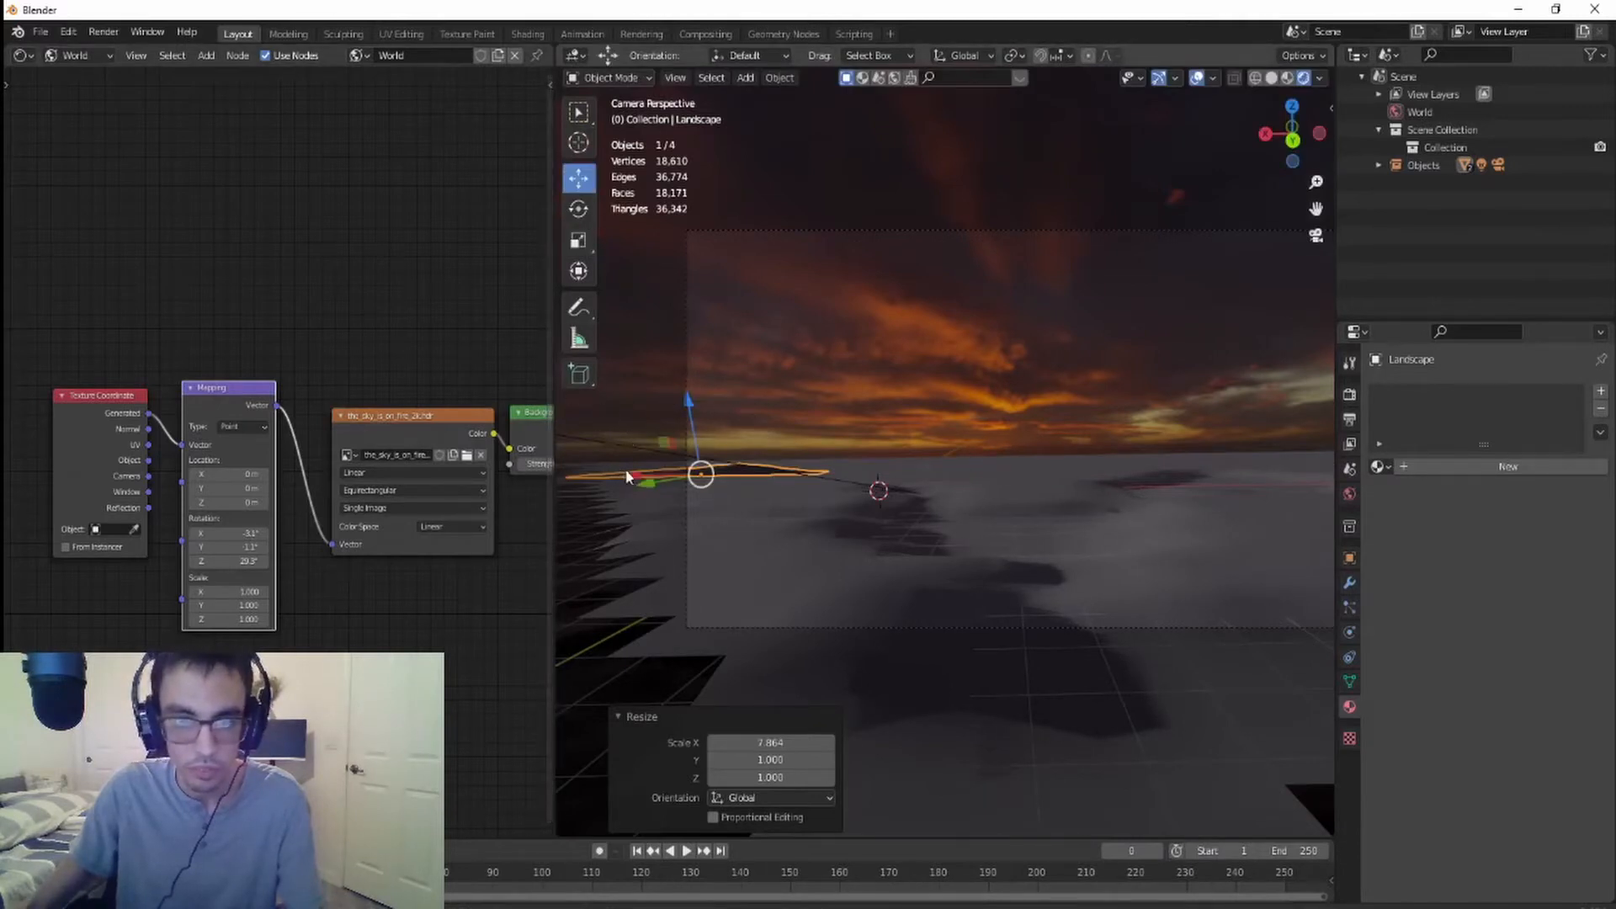
drag(637, 476, 703, 477)
- Scale the landscape by about 2.95 along Z and about 2.5 along Y to form a mountain
click(578, 241)
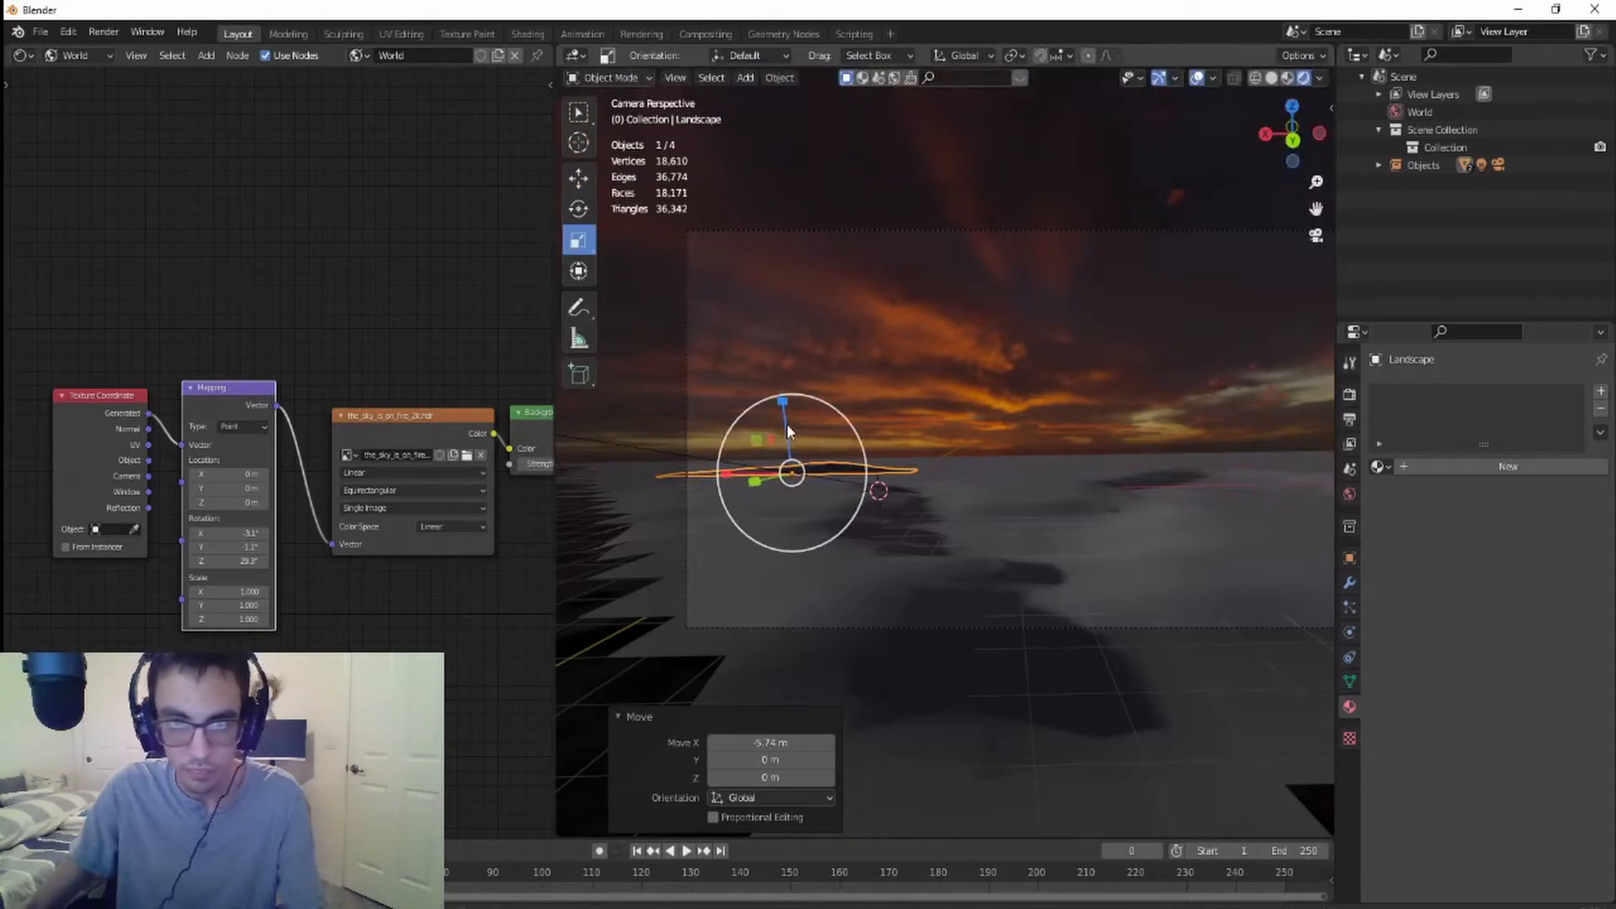
drag(788, 413, 778, 326)
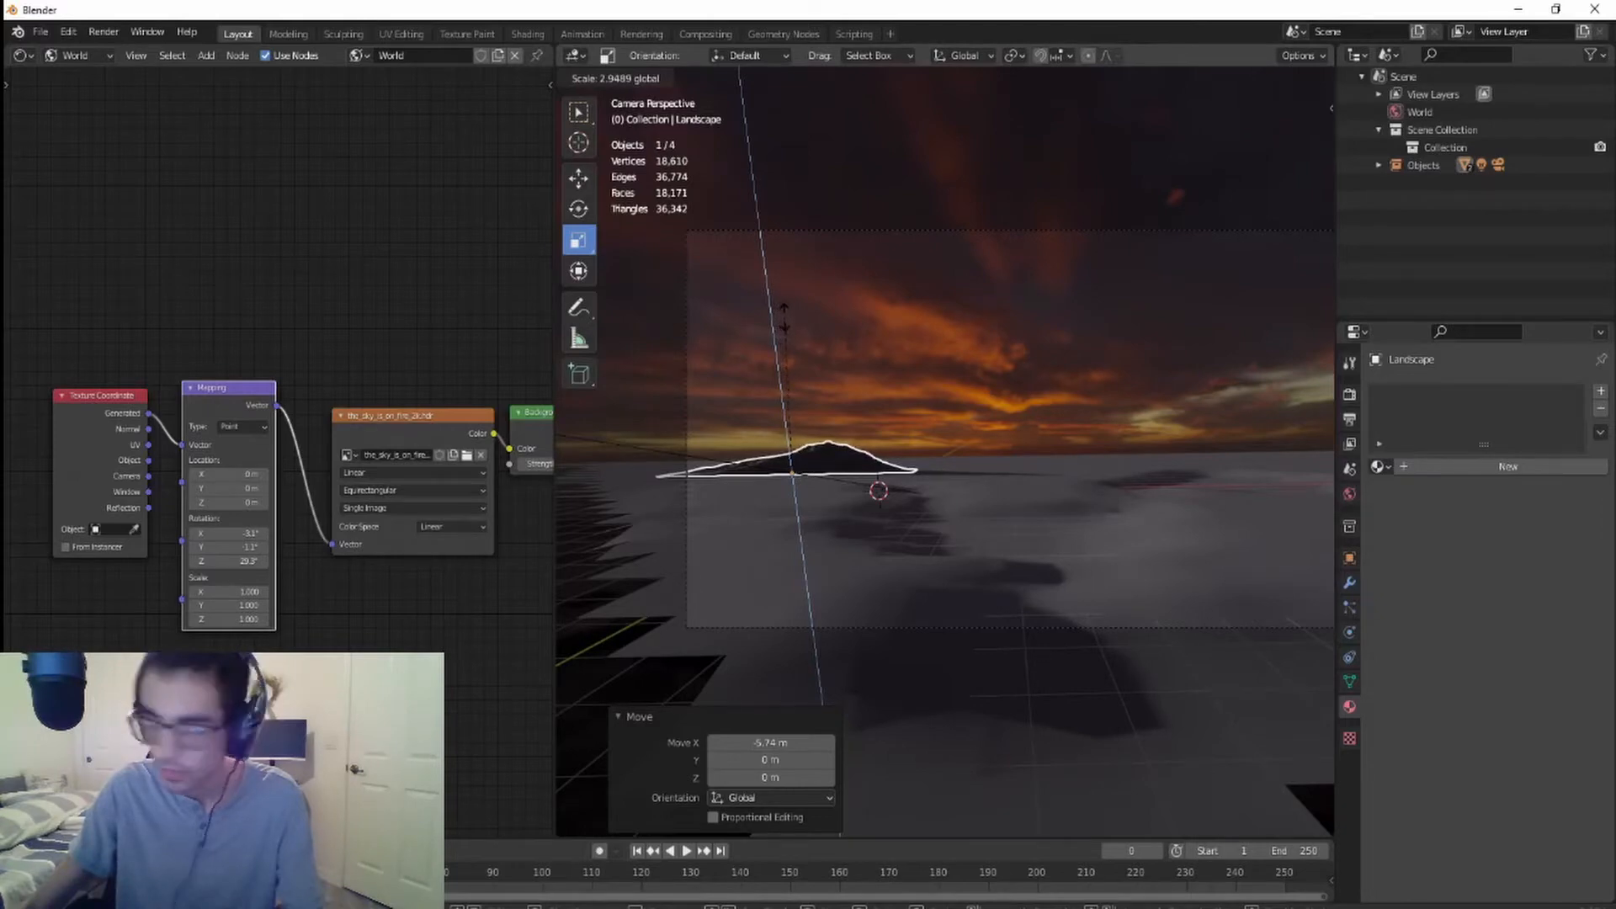
drag(784, 318, 785, 318)
middle_drag(987, 501, 799, 589)
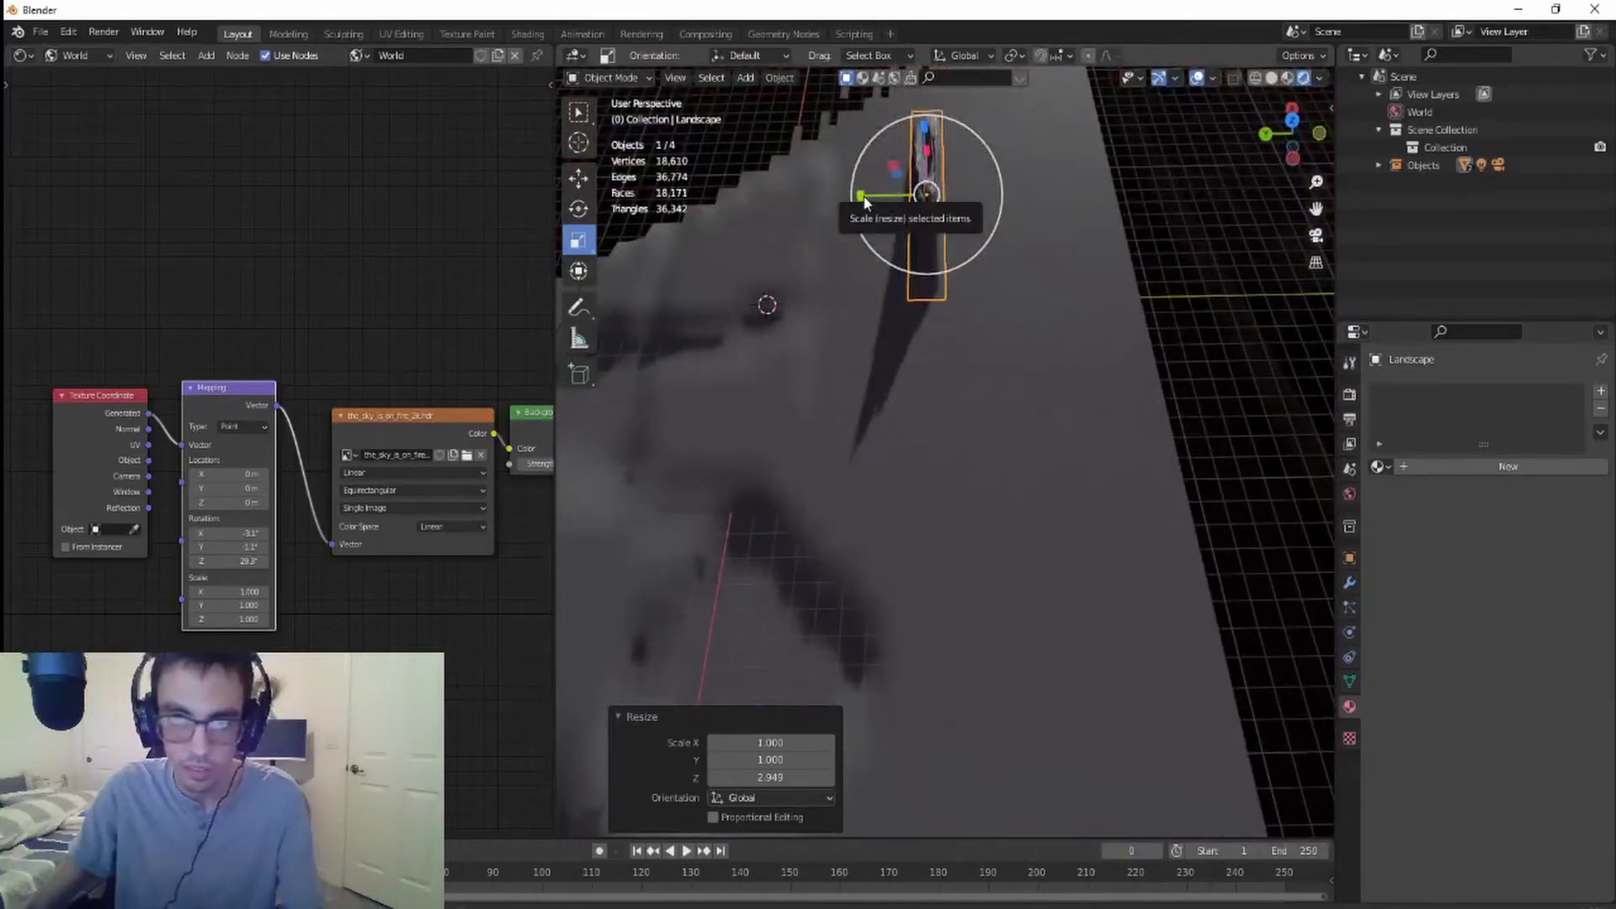
drag(864, 200, 761, 212)
middle_drag(837, 379, 956, 398)
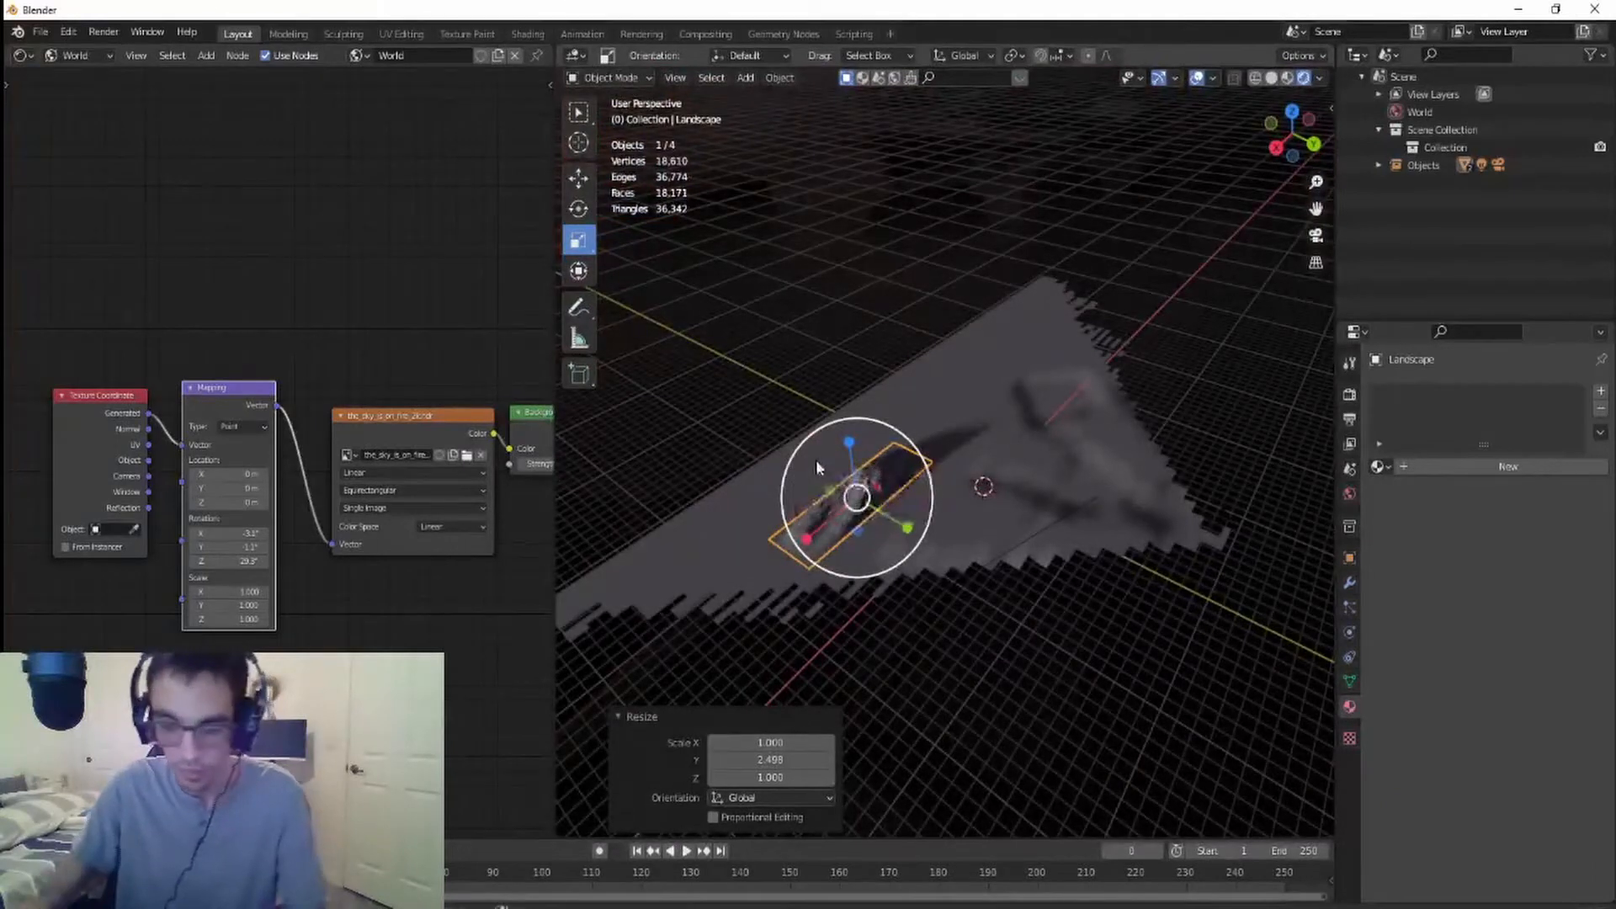
- Duplicate the mountain and move the copy about -13.69 m along X, checking the placement through the camera
key(shift+d)
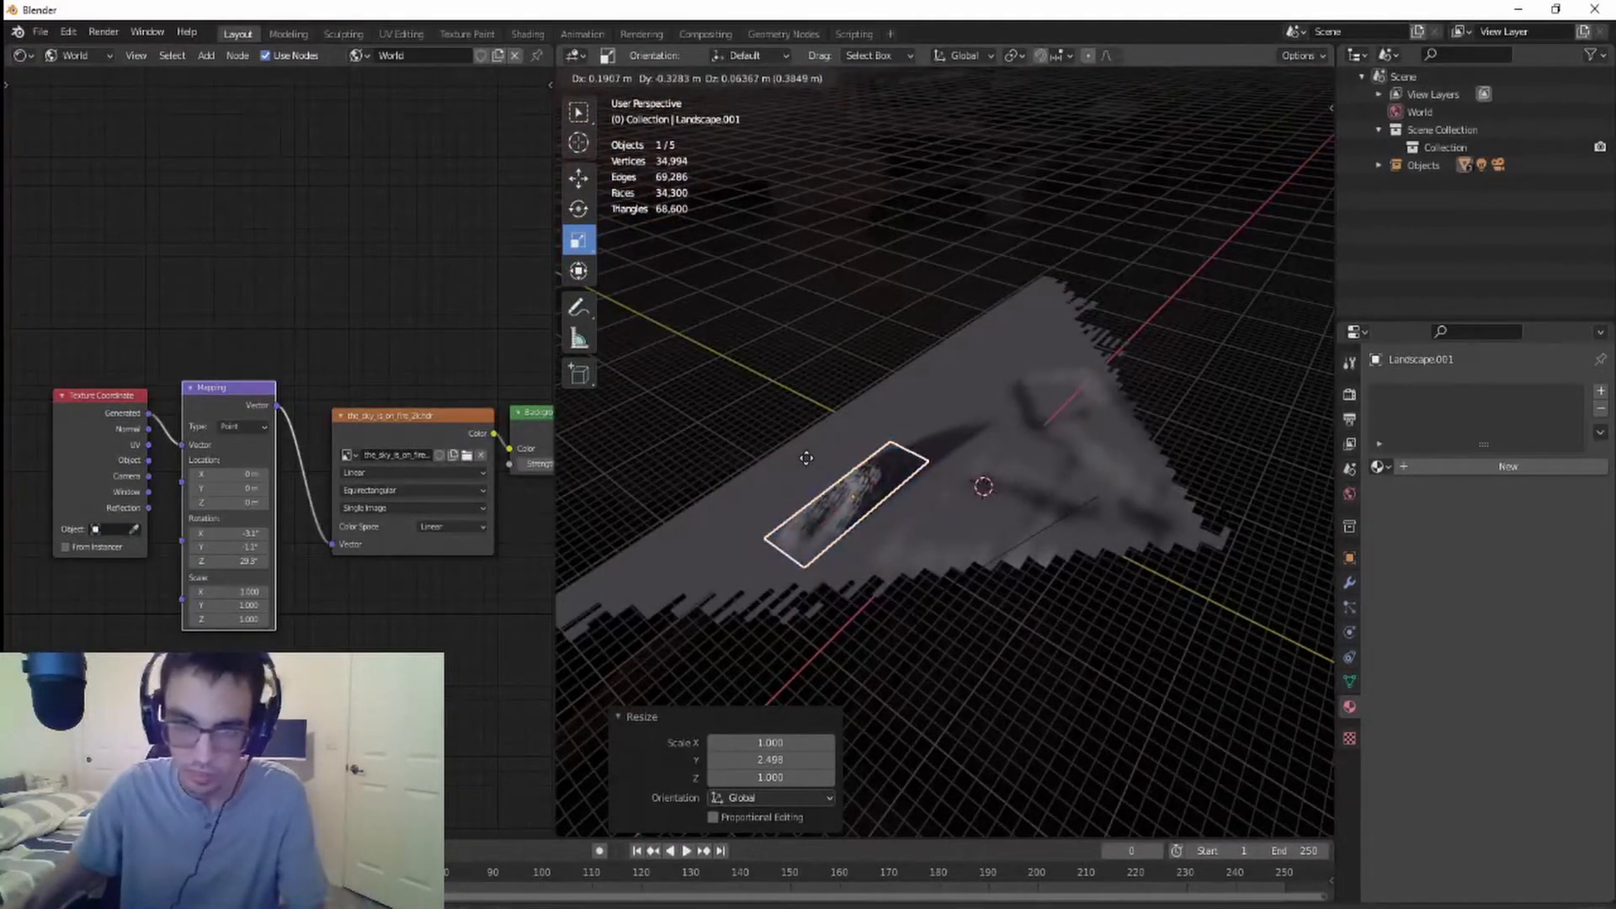
click(809, 460)
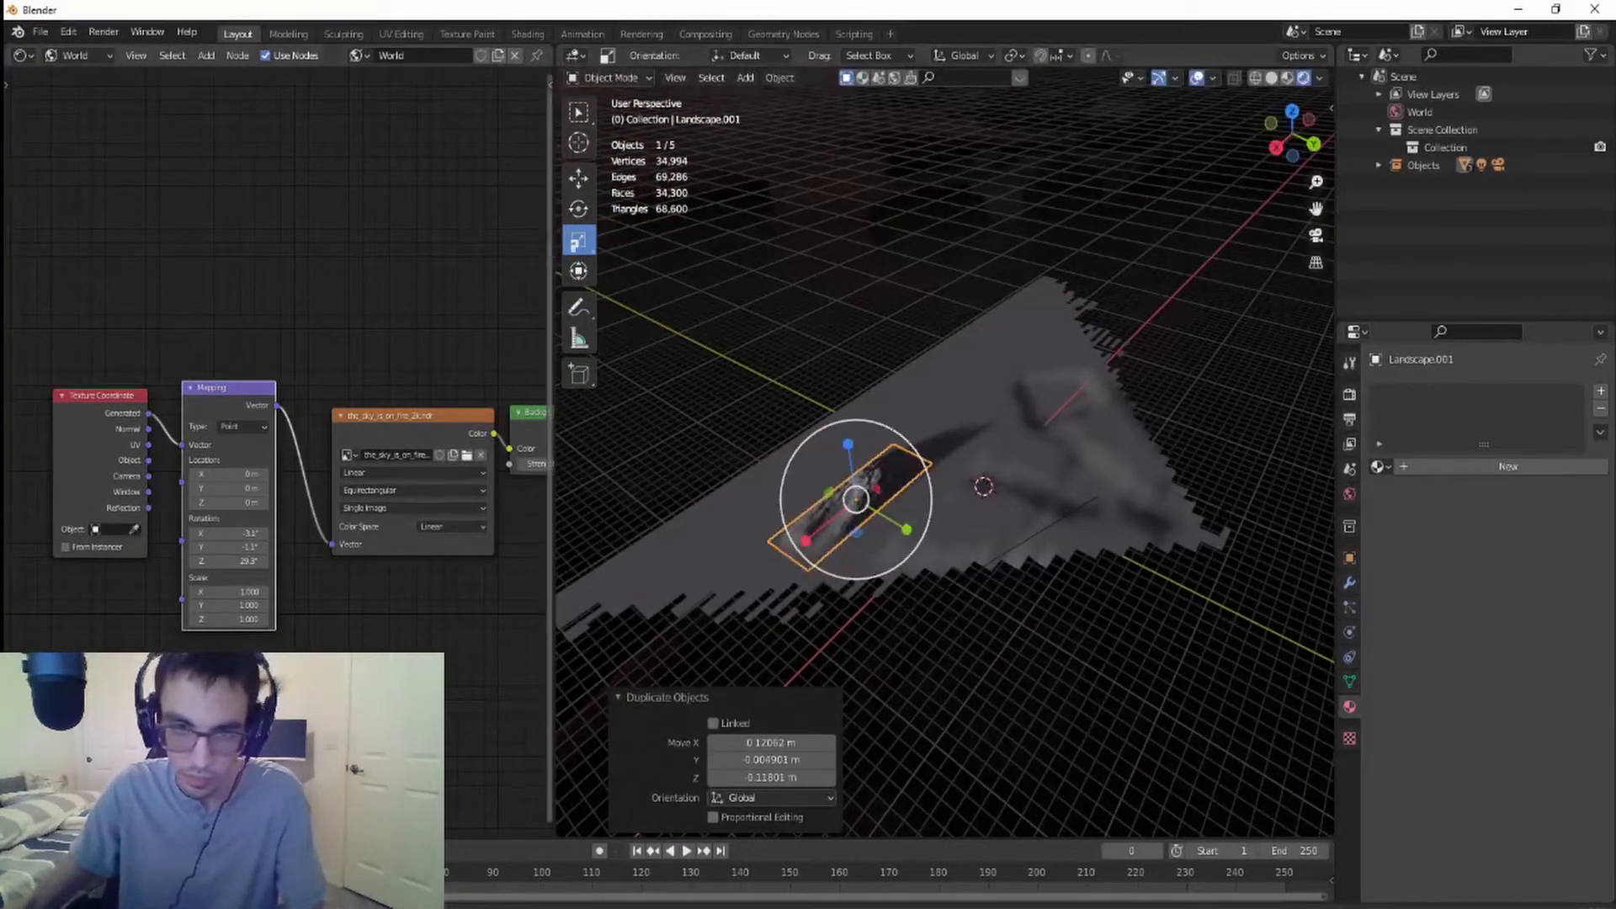
key(shift+space)
key(g)
drag(813, 538, 915, 461)
key(KP_0)
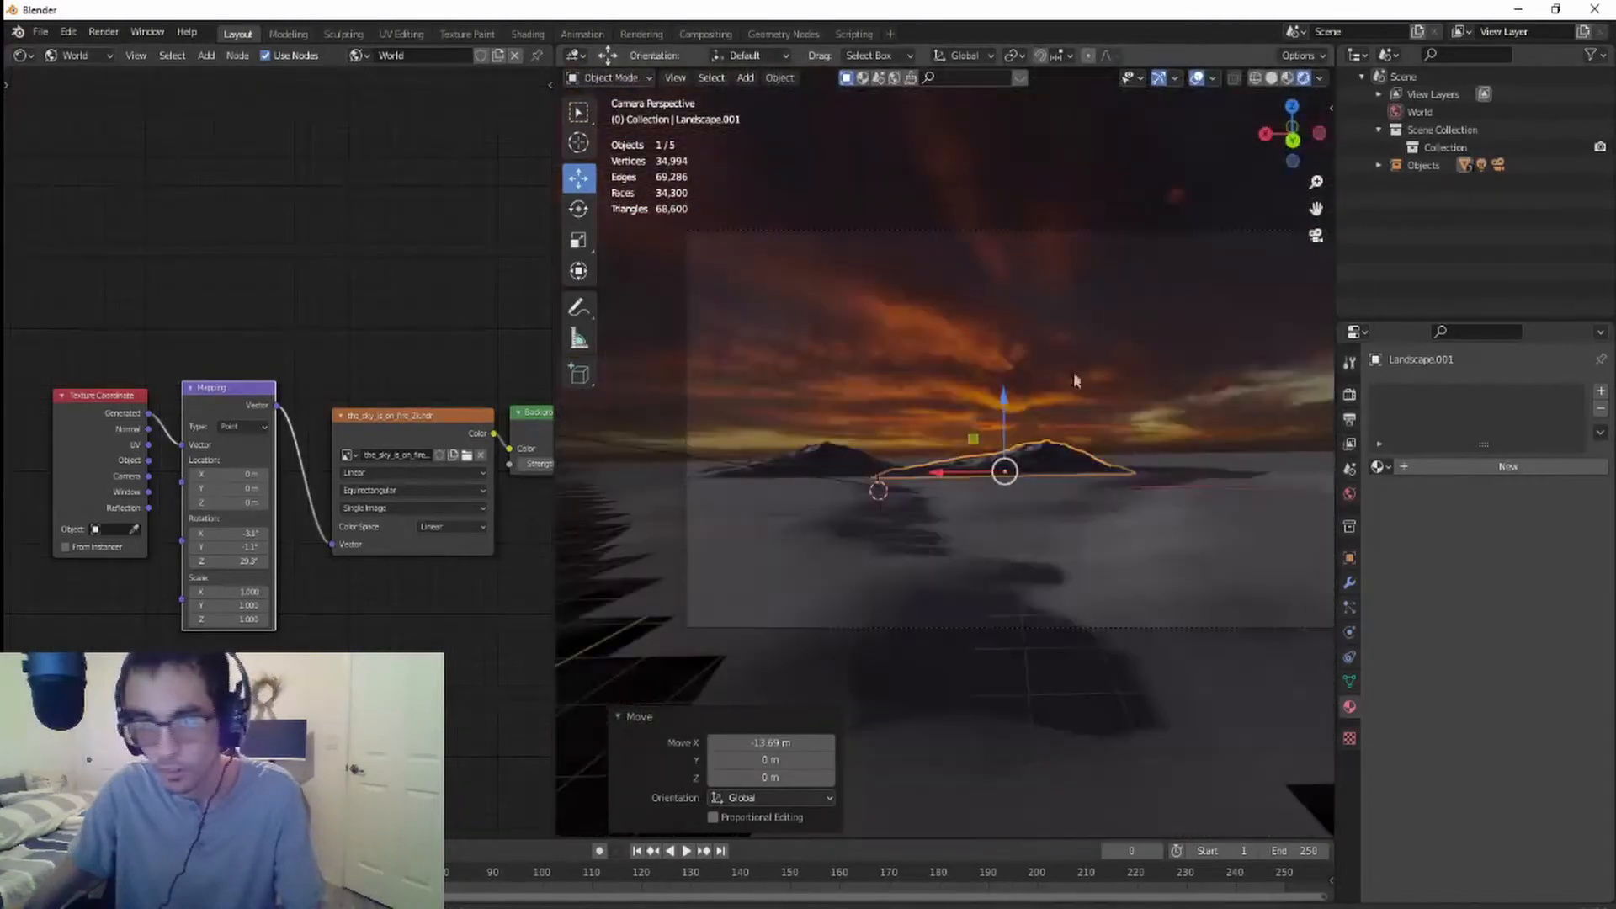
scroll(1053, 428, up, 3)
scroll(957, 458, down, 2)
click(878, 365)
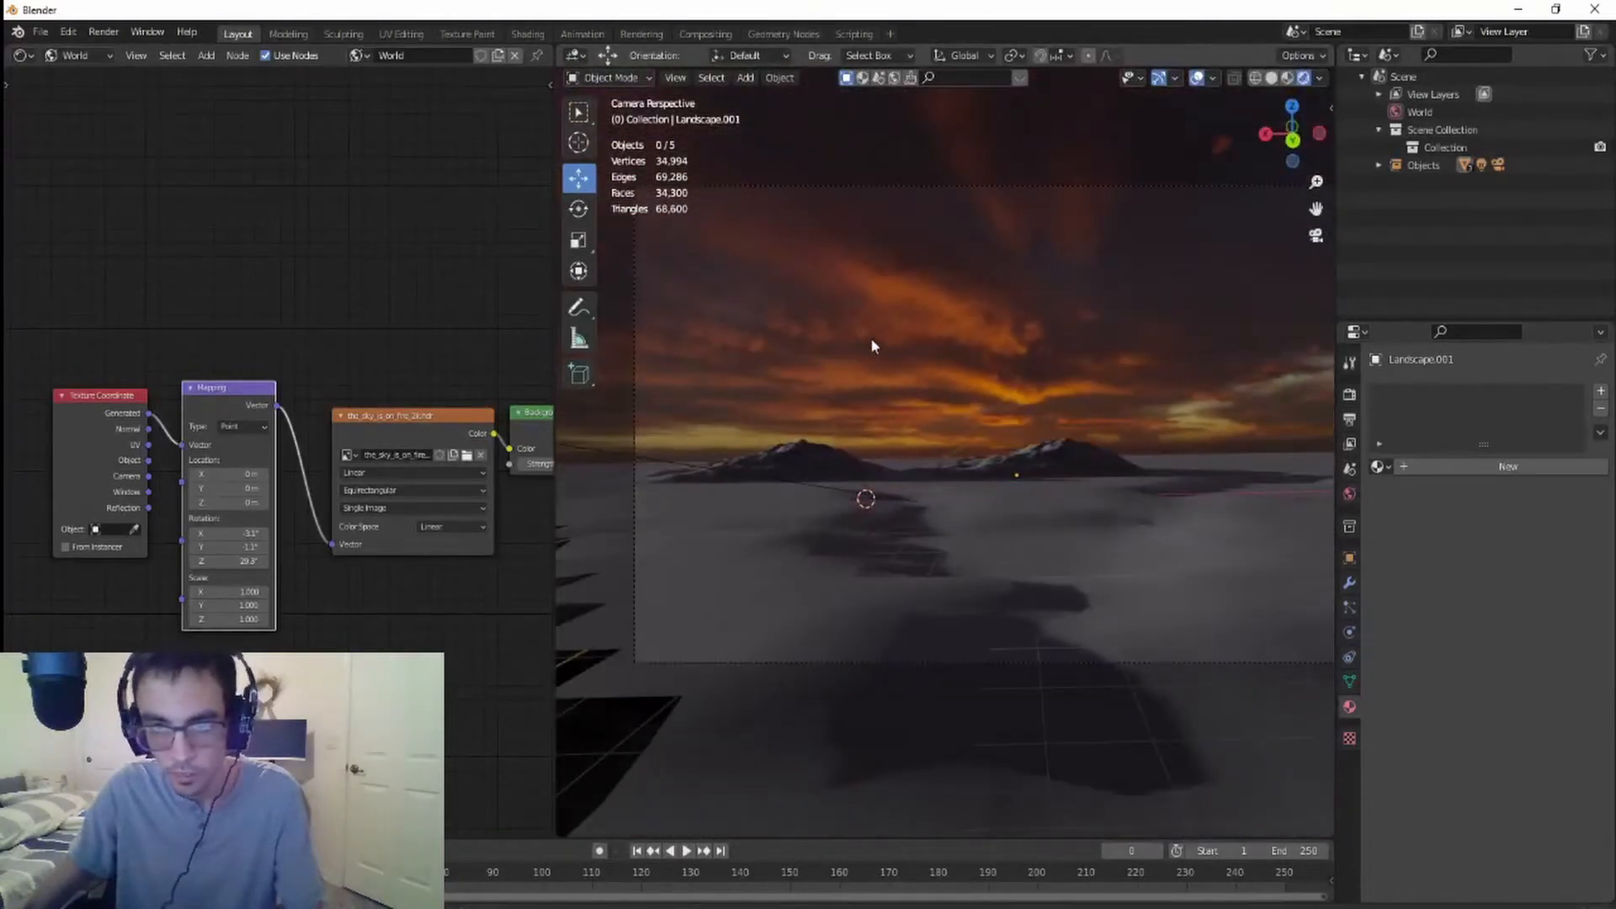
scroll(870, 337, down, 4)
scroll(871, 336, up, 2)
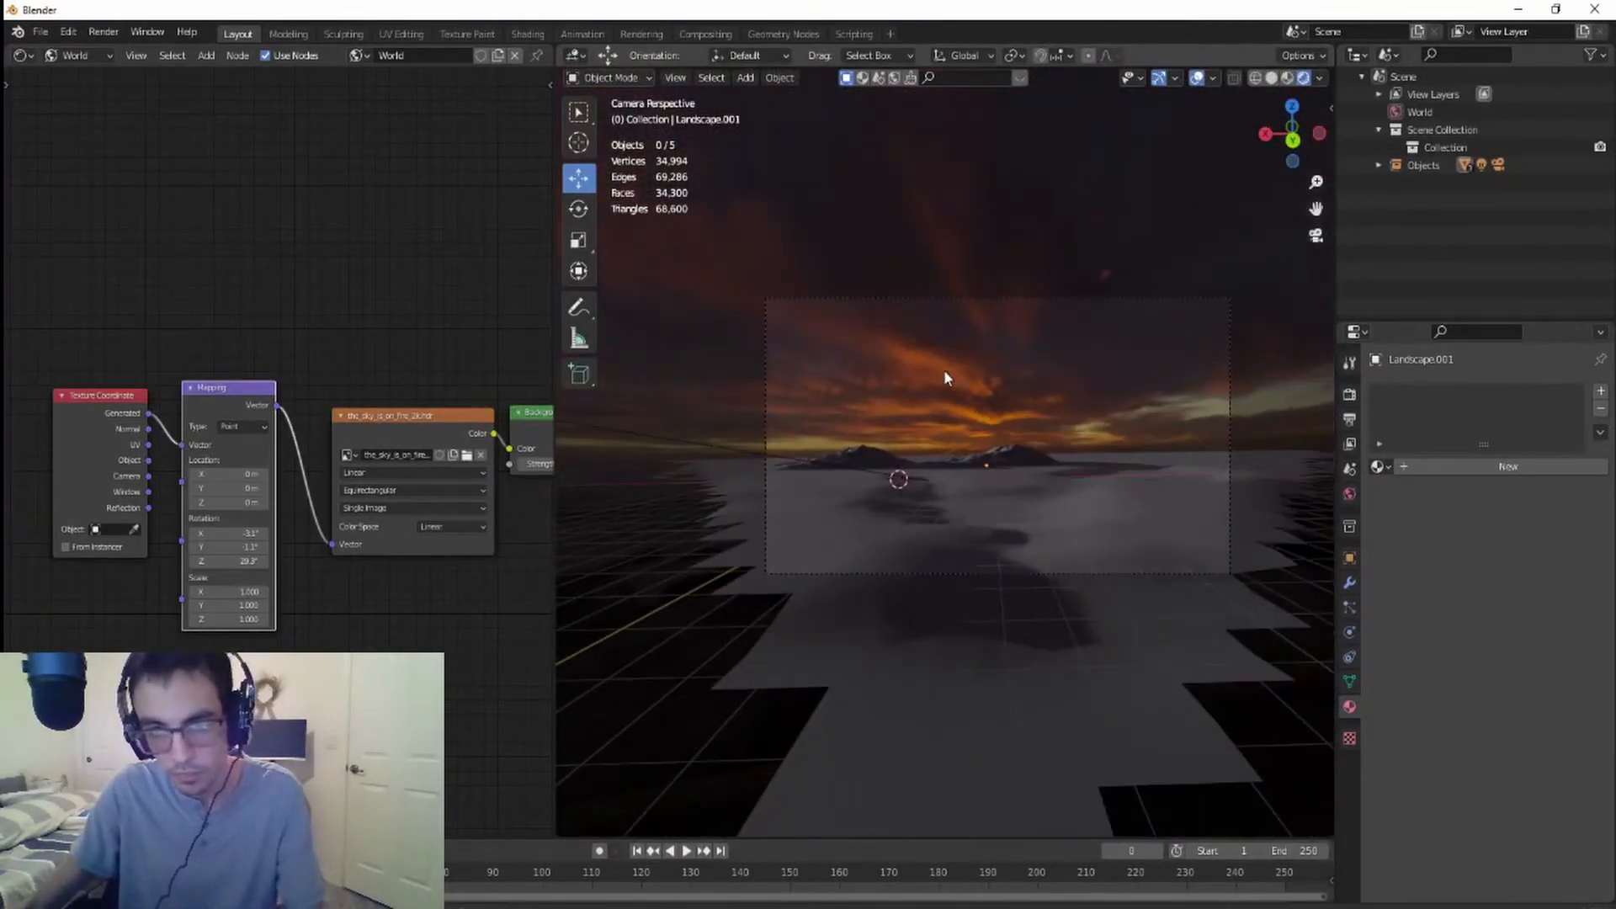
- Duplicate the second mountain and move the copy about -13.66 m along X to extend the range
click(1024, 446)
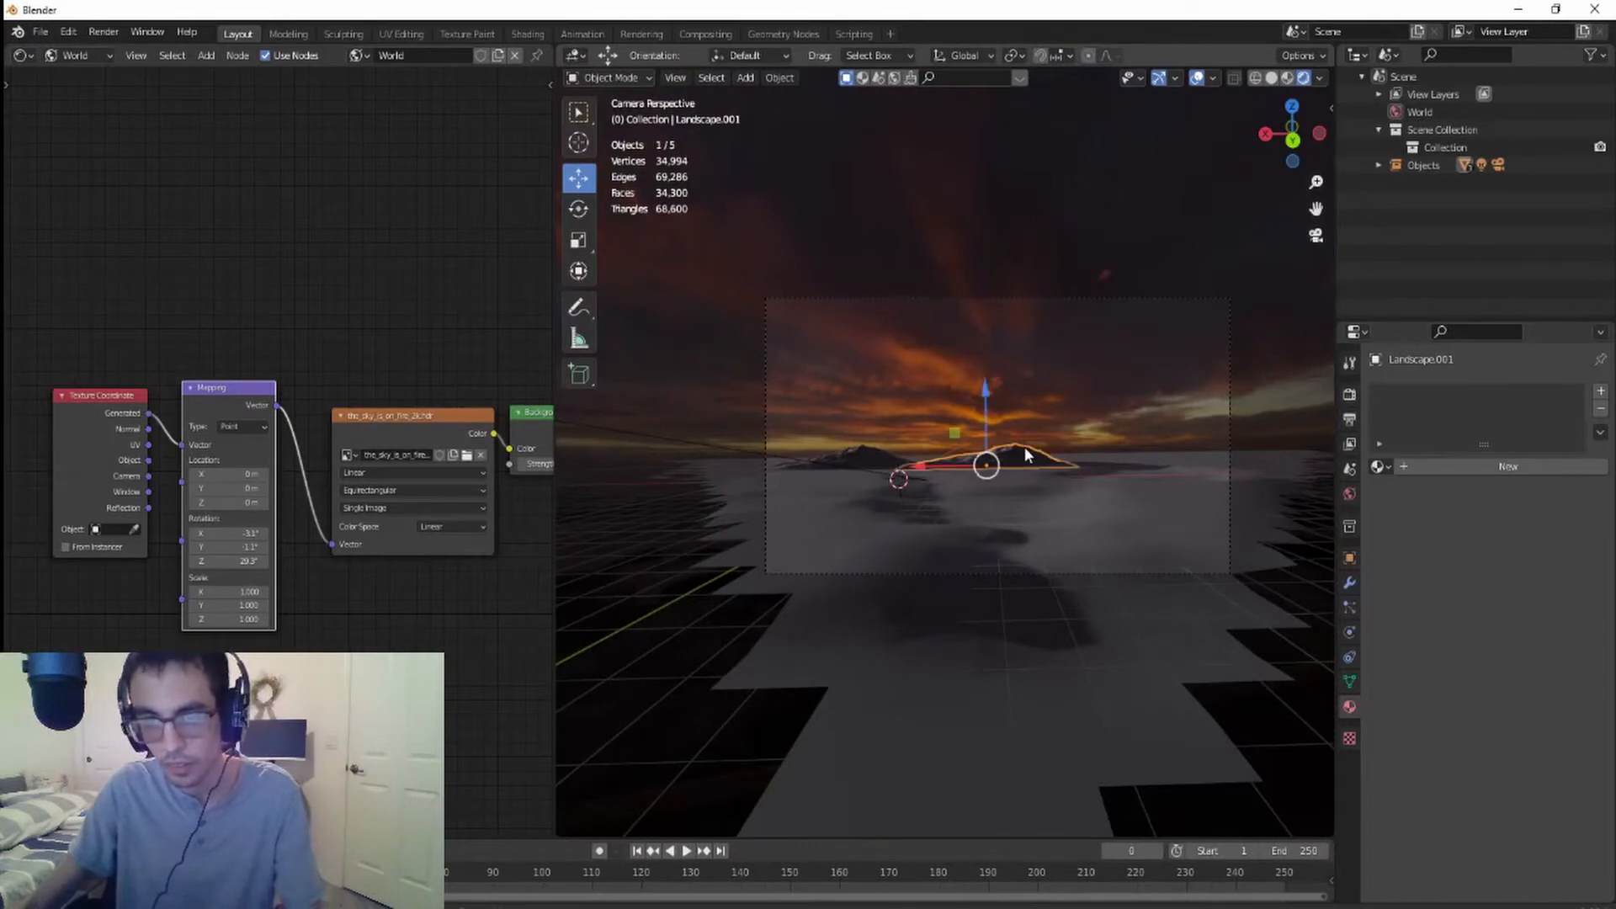
key(shift+d)
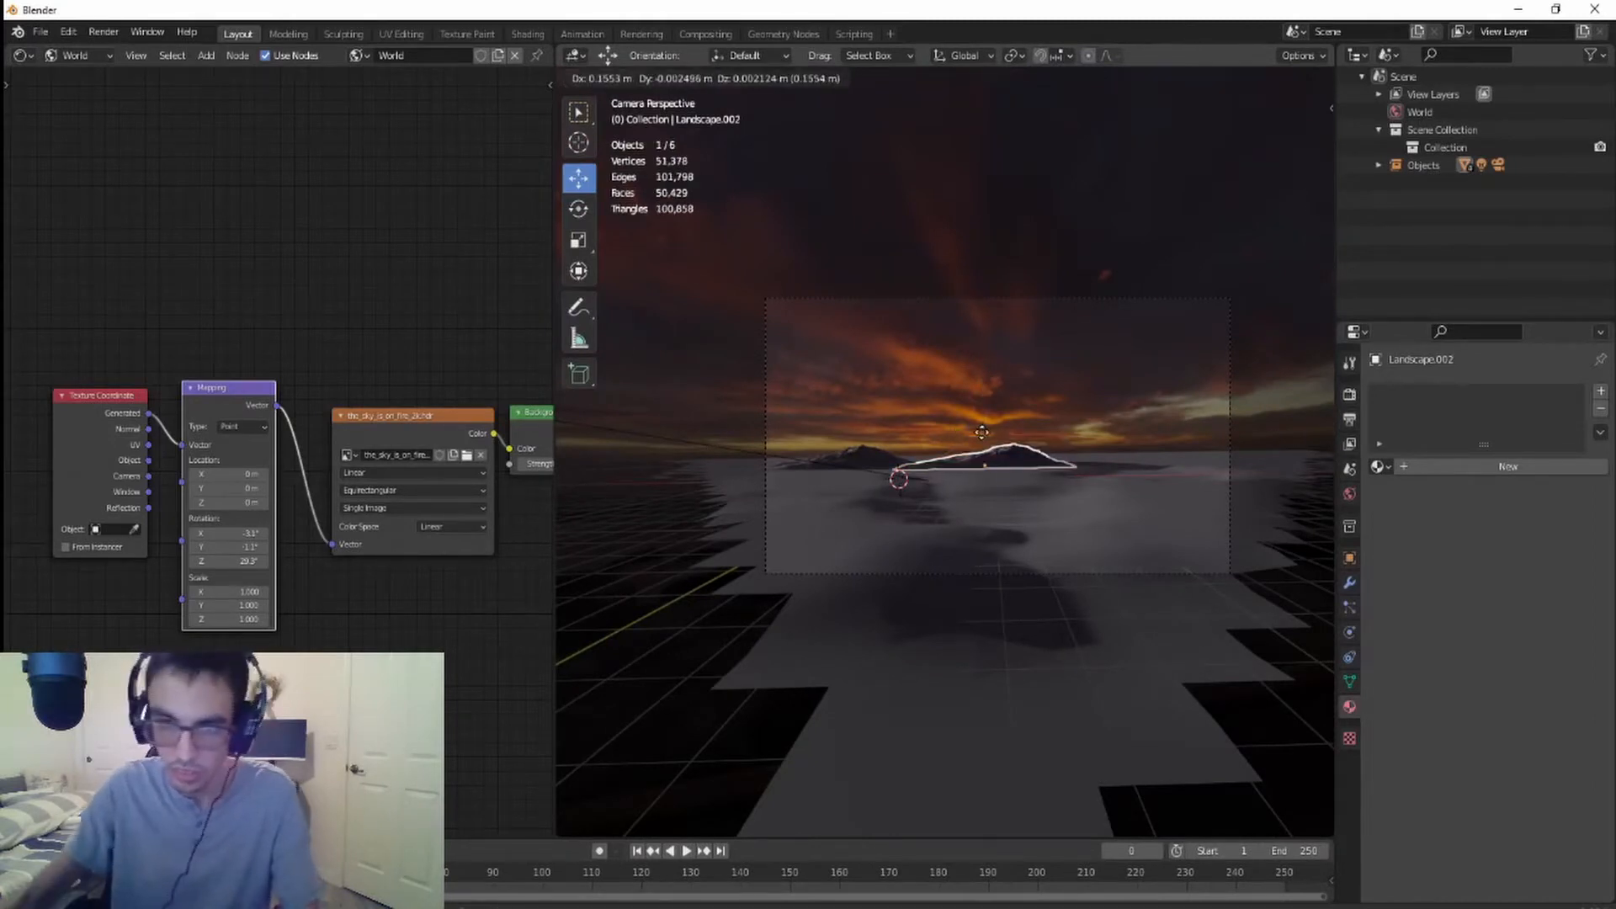
click(980, 435)
key(g)
key(x)
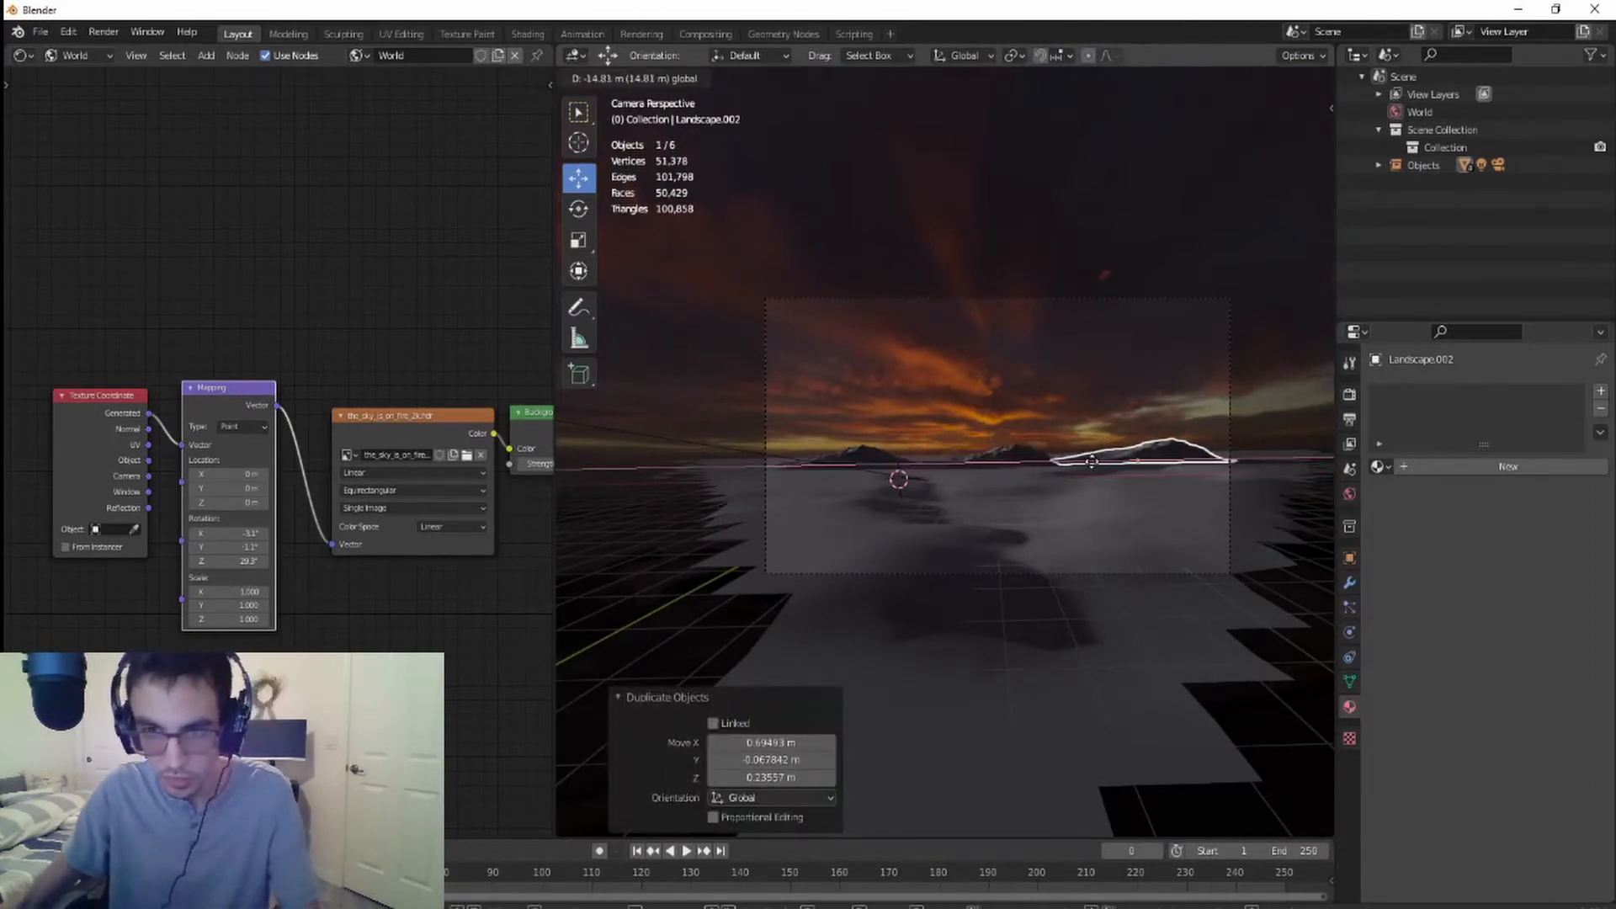
click(1079, 462)
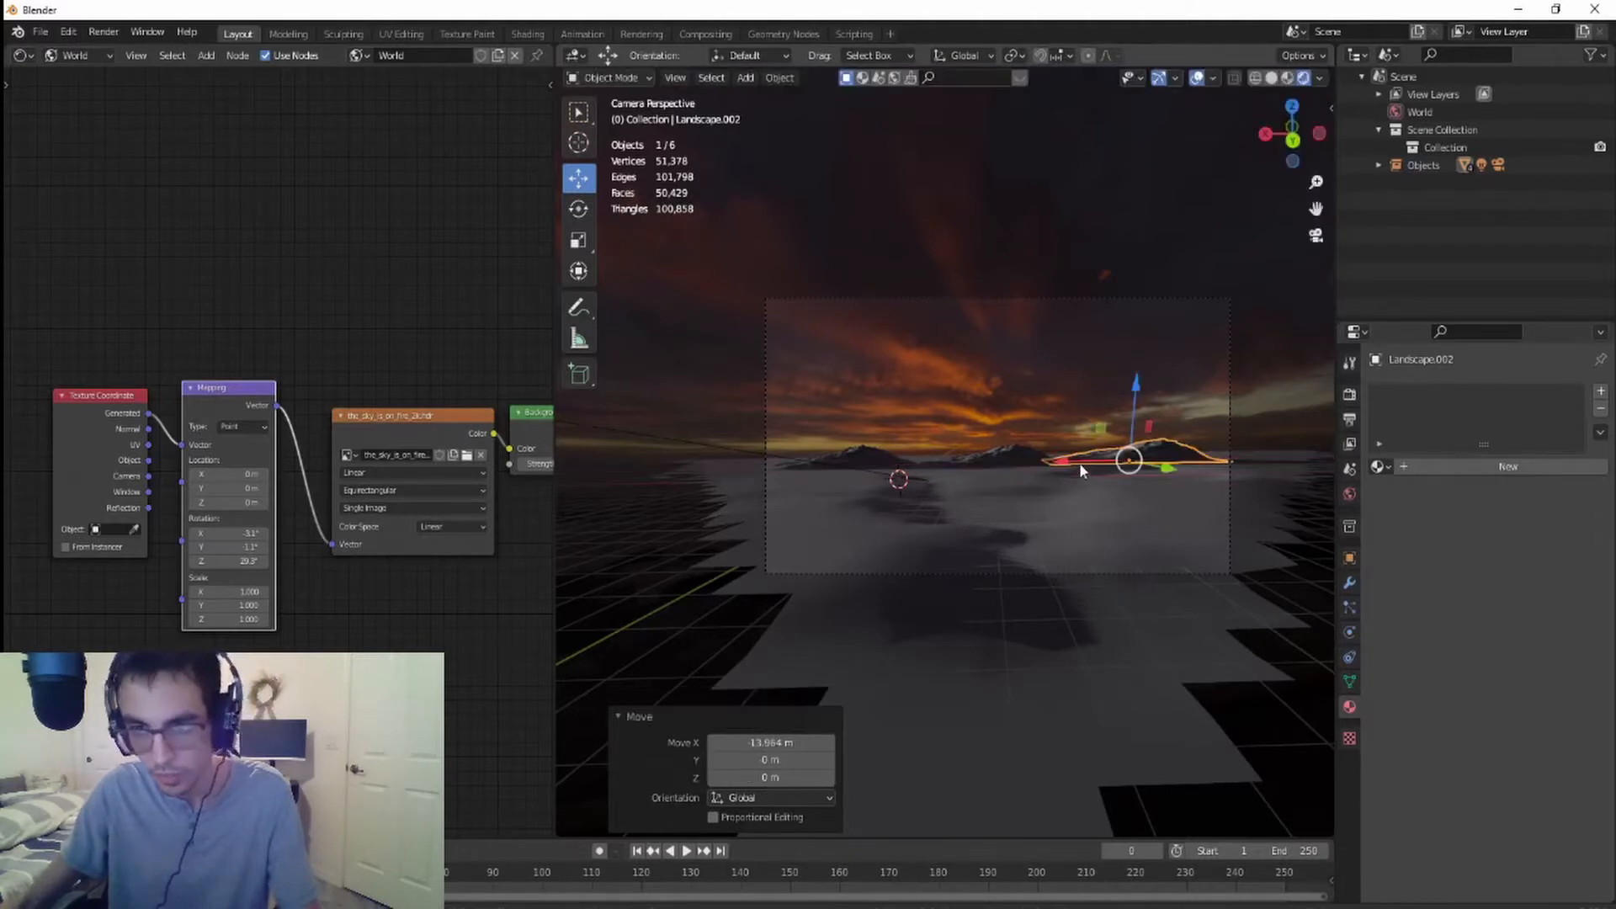
click(1060, 391)
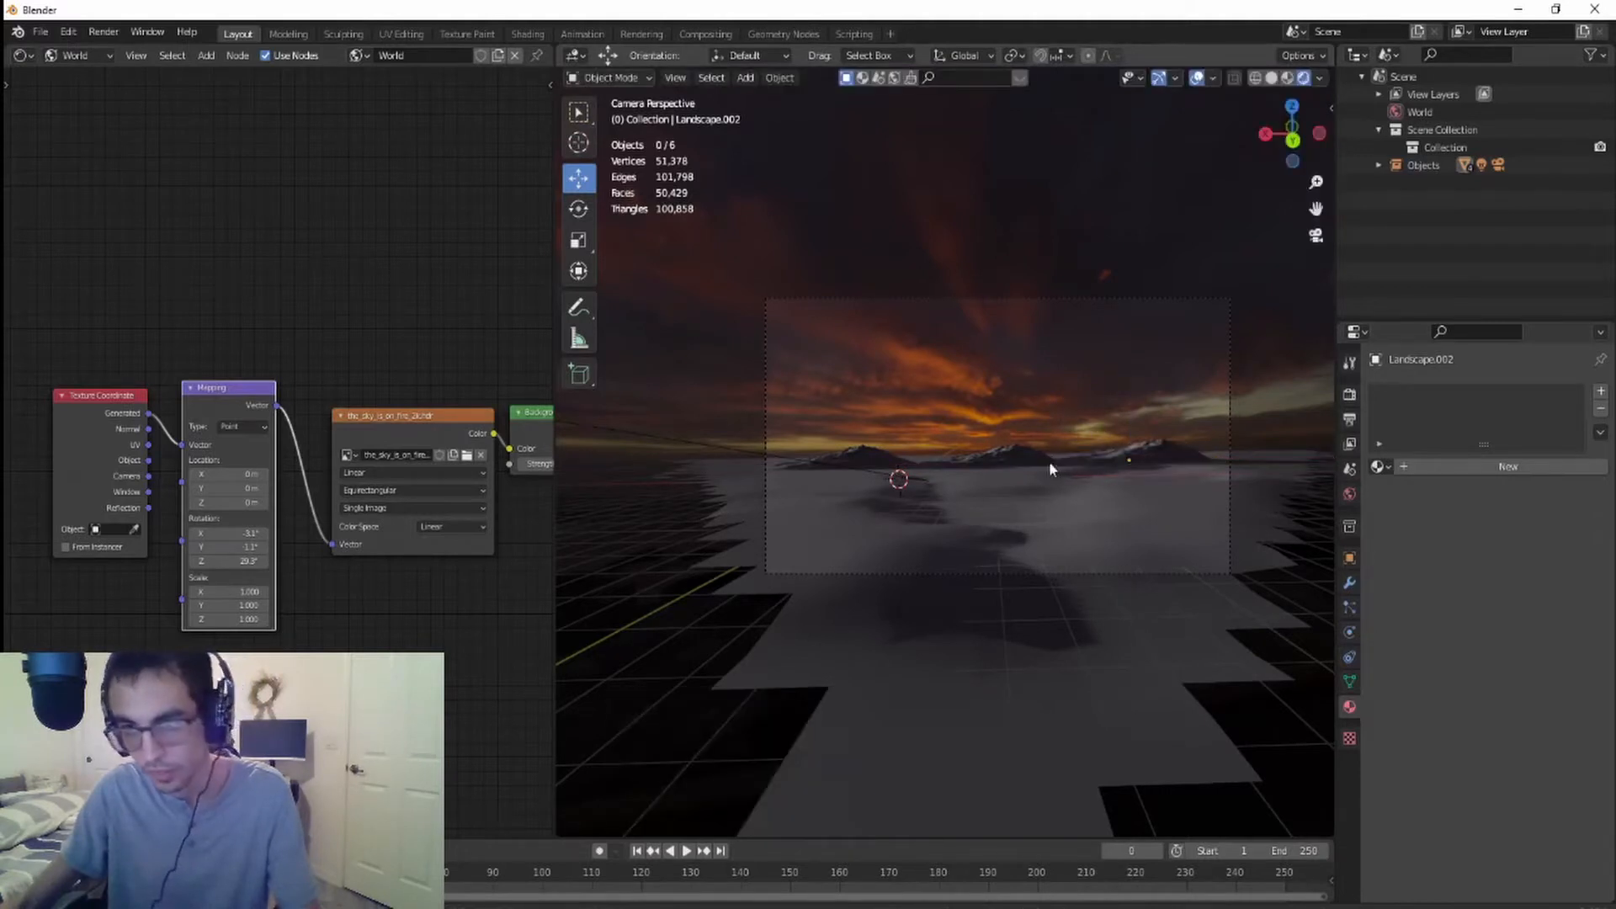
- Duplicate the third mountain, push the copy farther back along Y and shift it about 6.8 m along X between its neighbours
click(1130, 458)
key(shift+d)
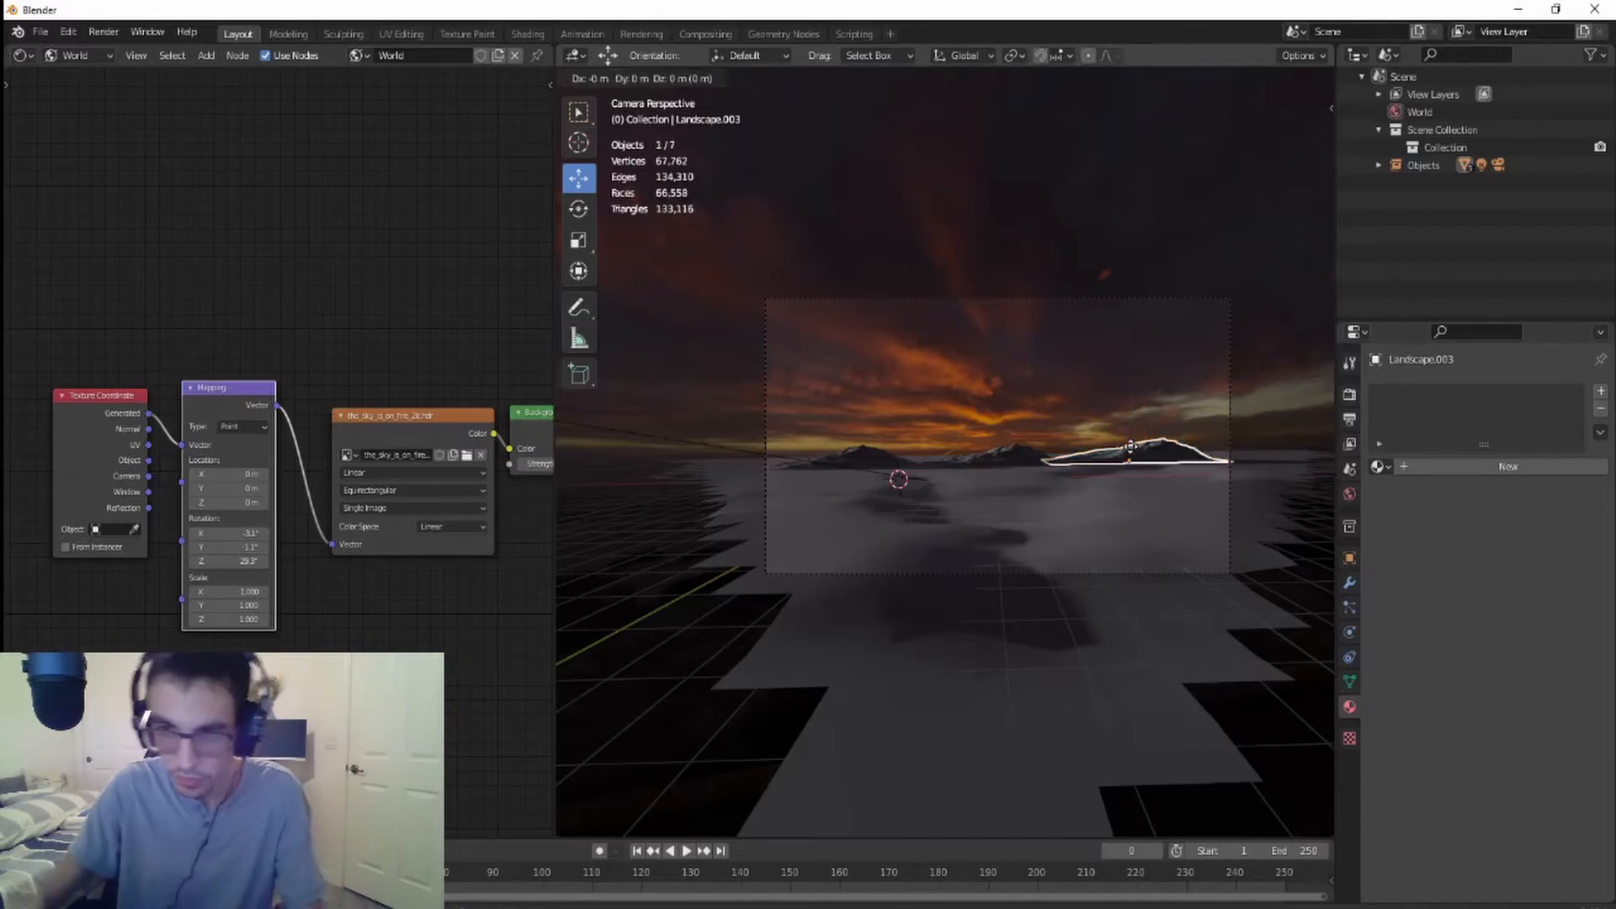
right_click(1104, 462)
mouse_move(1103, 462)
mouse_down()
mouse_move(1198, 473)
mouse_move(1119, 455)
mouse_up()
key(g)
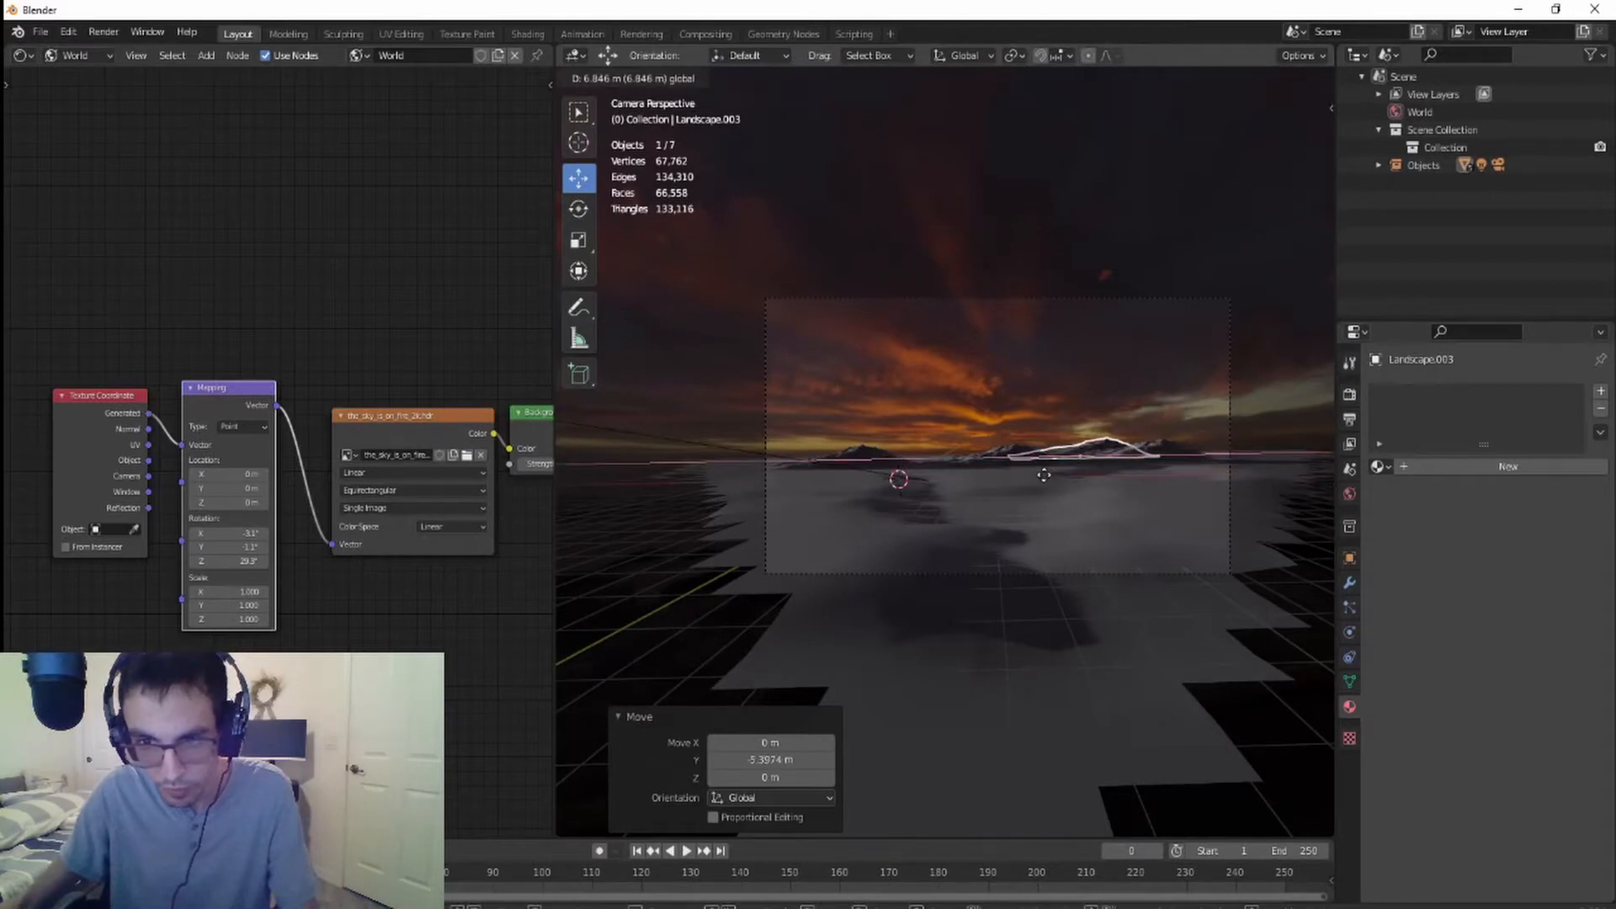
click(1043, 475)
click(1208, 390)
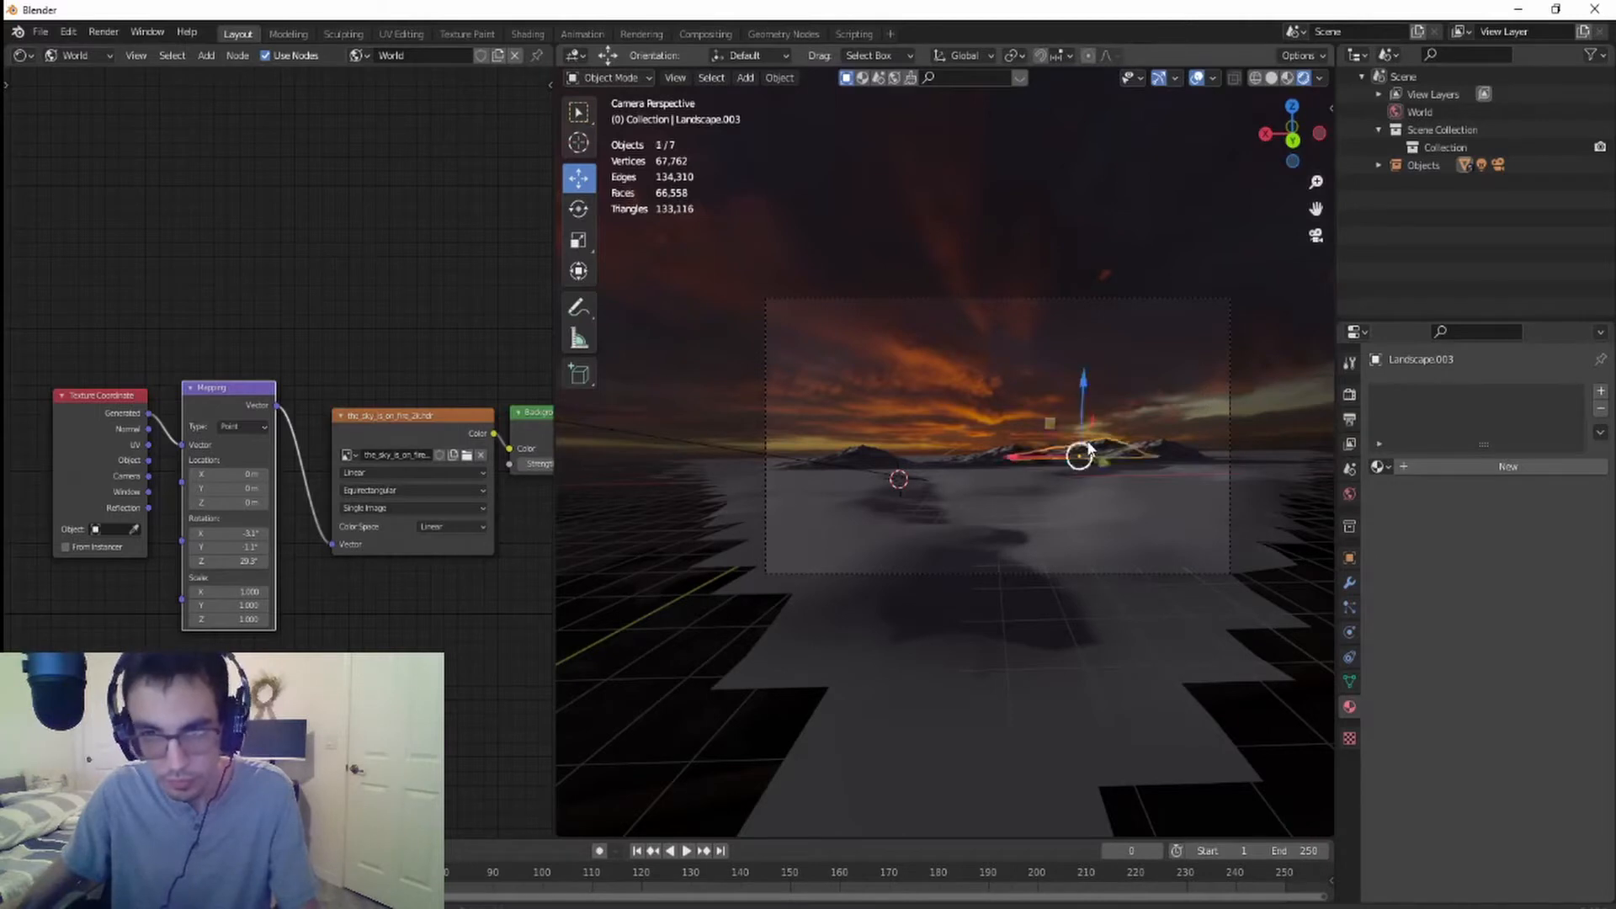
- Duplicate the rear mountain and move the copy about 17 m along X into the gap between the first two mountains
key(shift+d)
right_click(1087, 451)
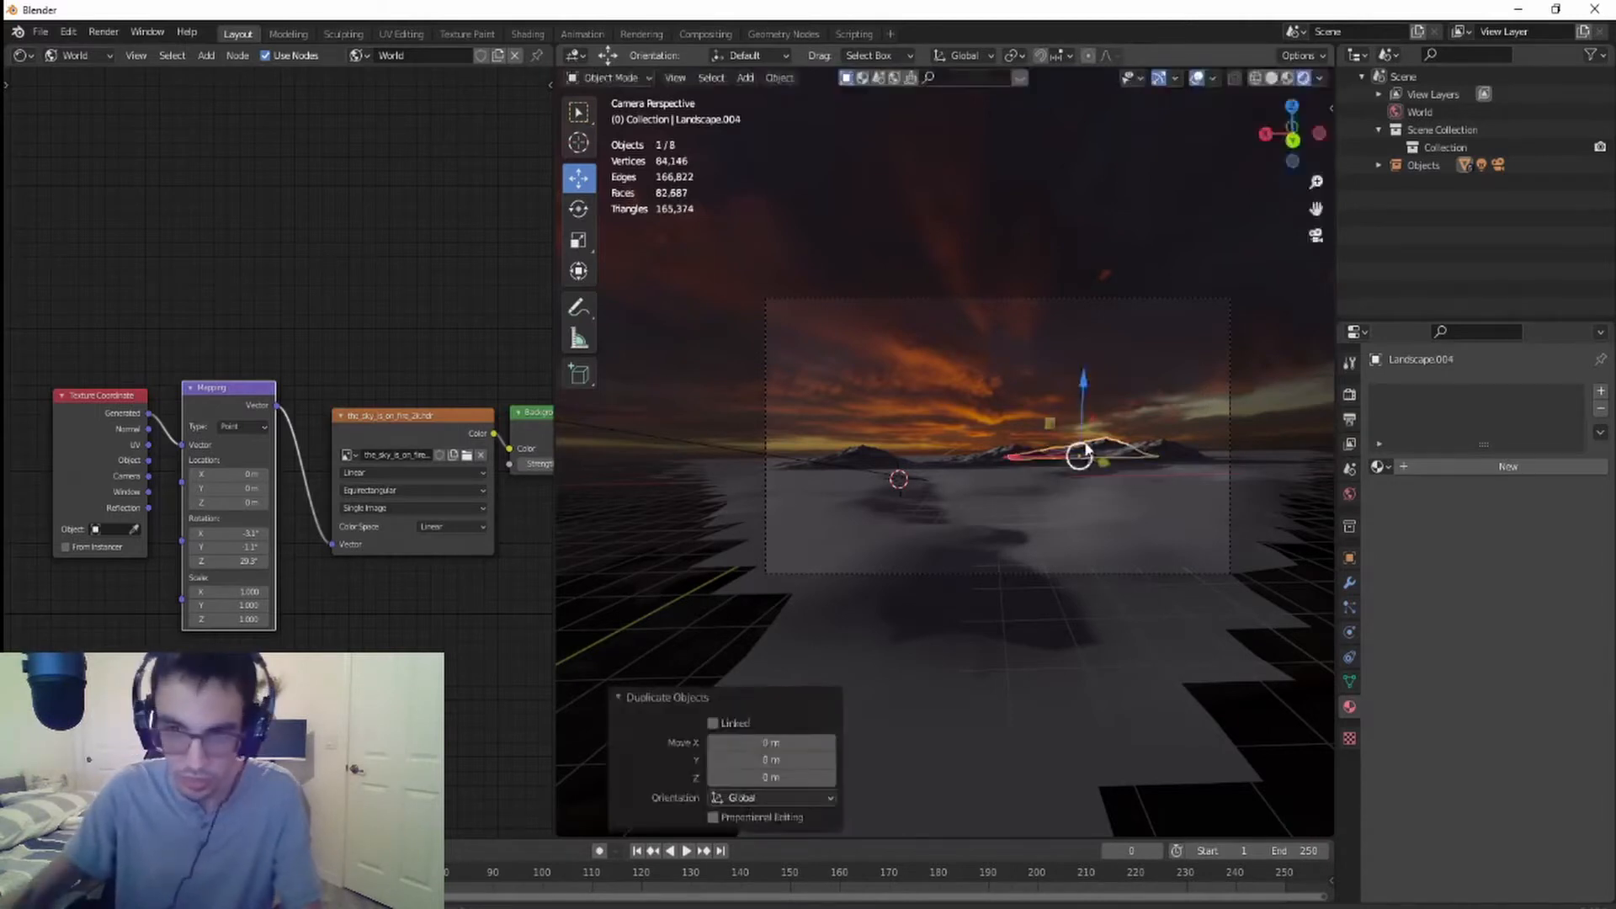
key(g)
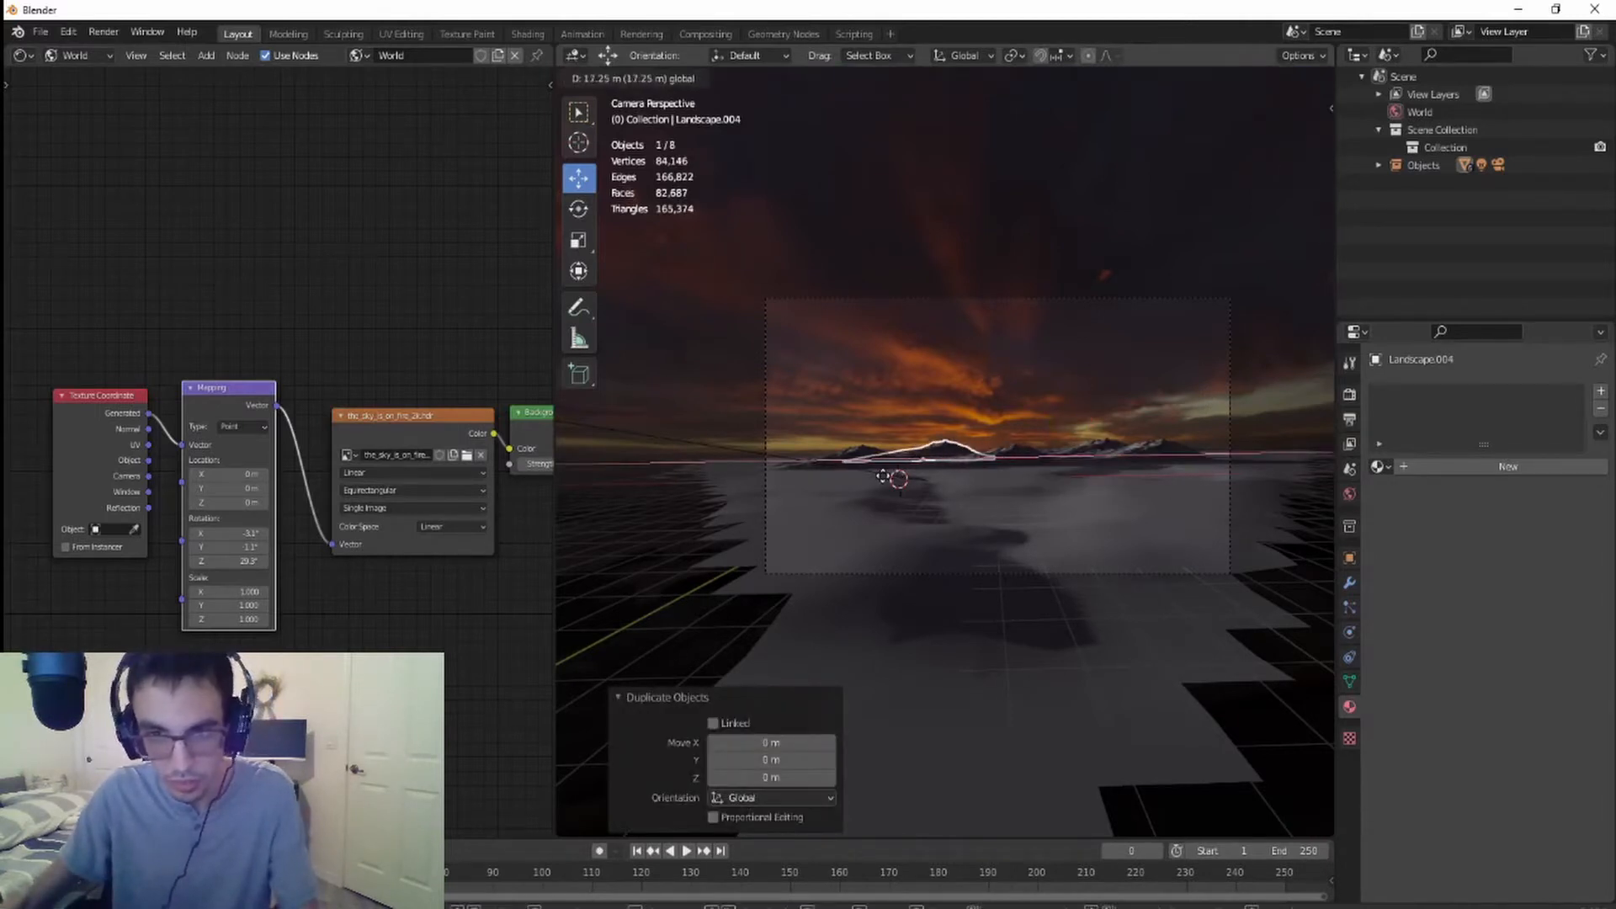
click(883, 479)
click(849, 407)
scroll(904, 510, down, 3)
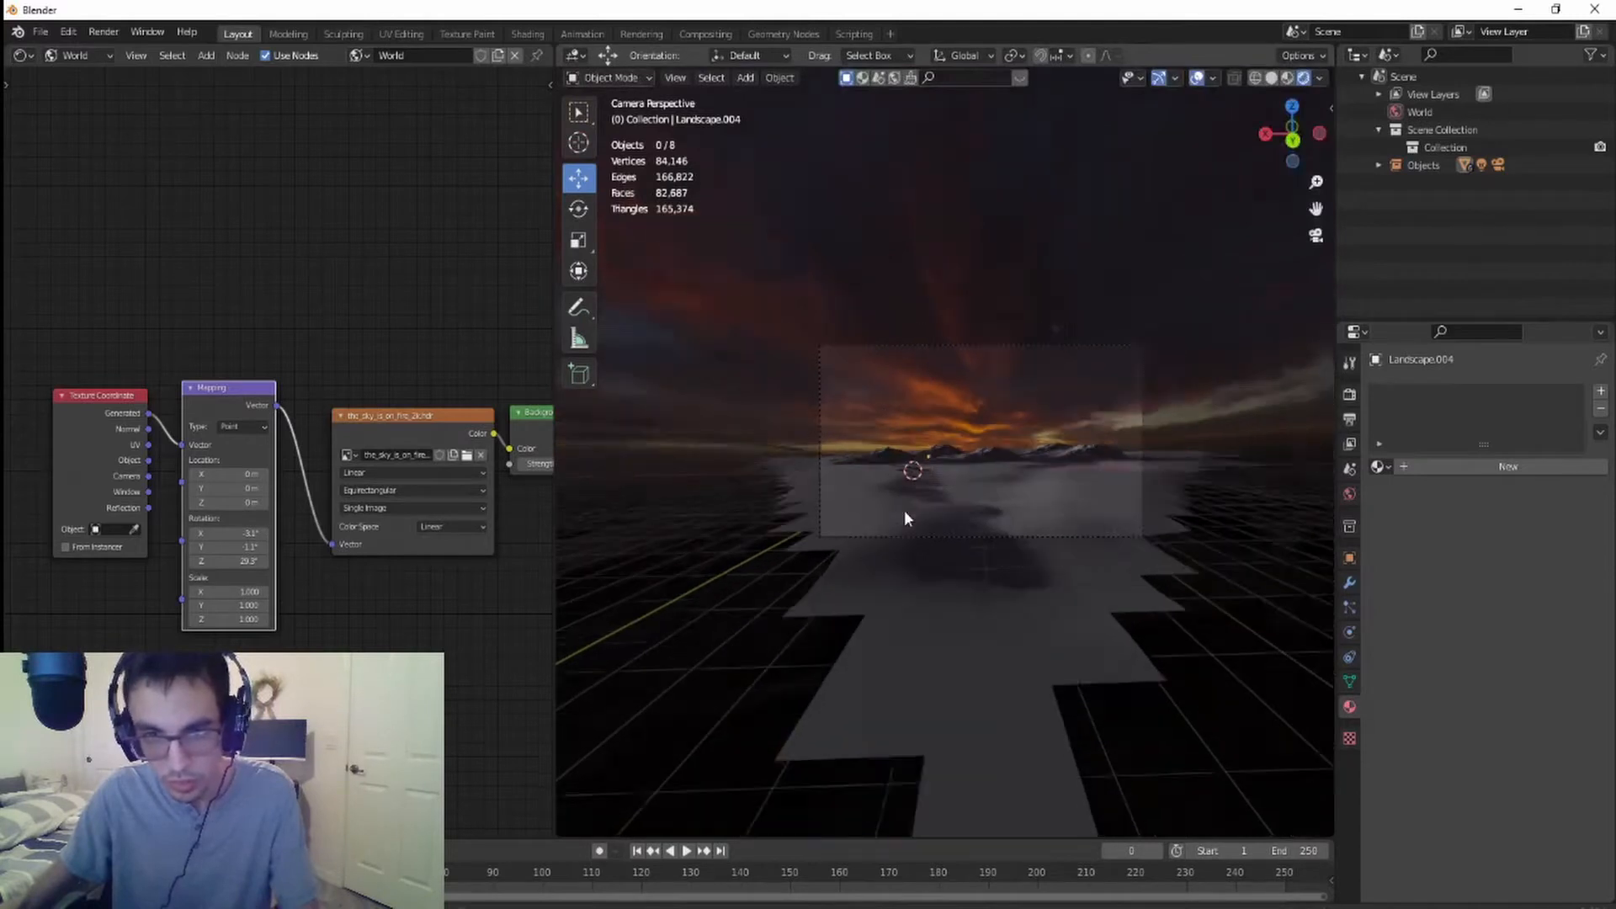
scroll(909, 513, up, 4)
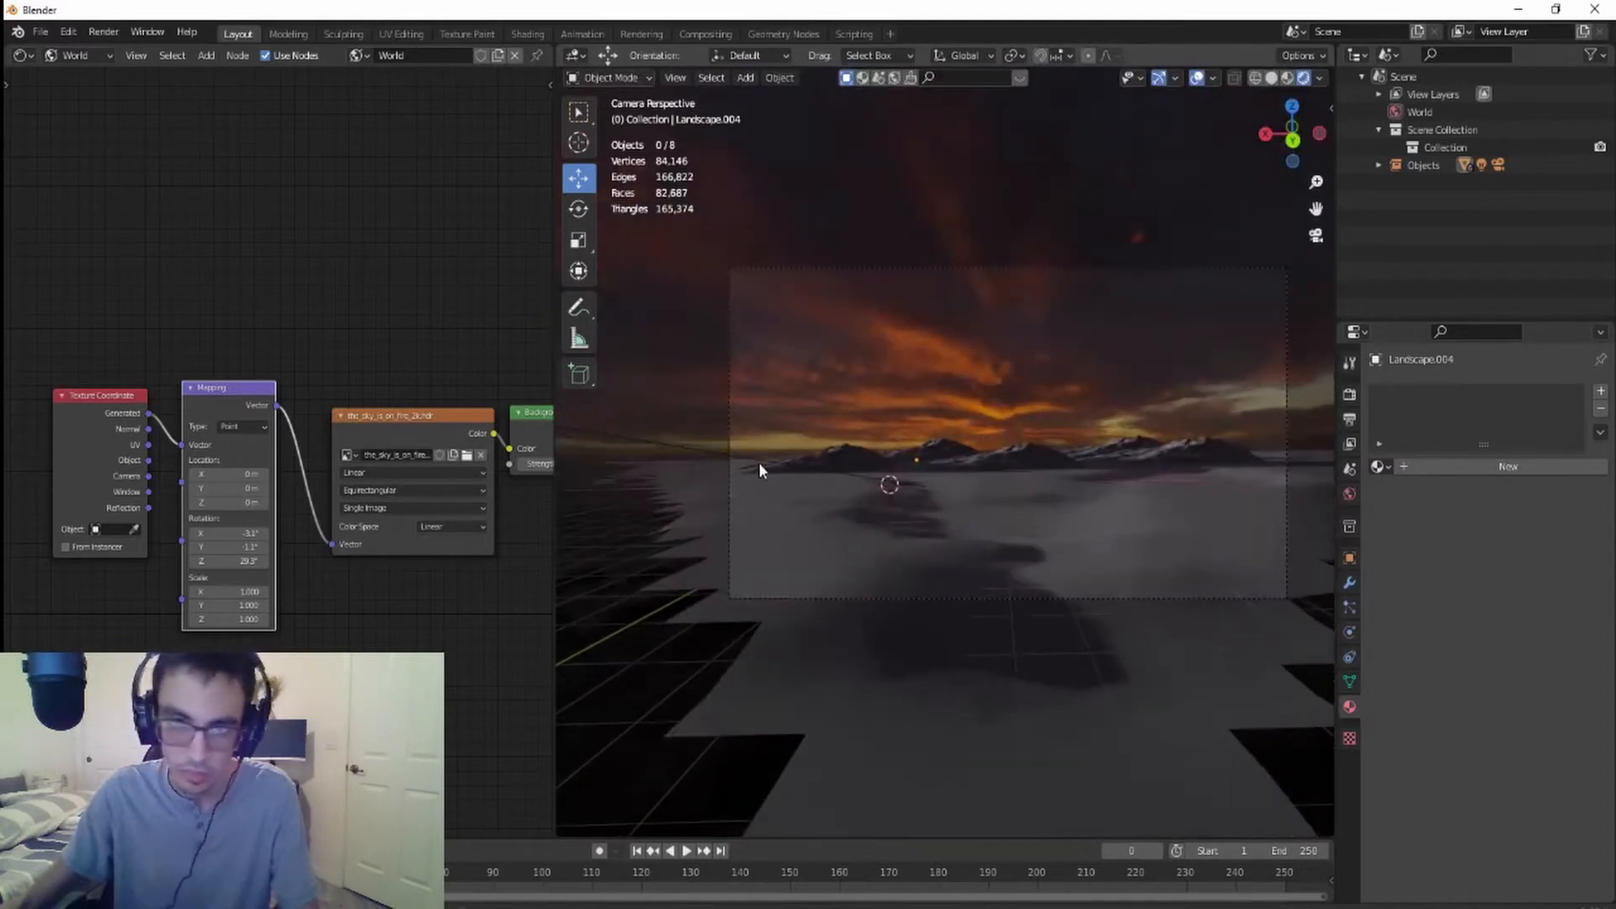
- Duplicate the rear mountain nearest the range's end and move the copy about 15.86 m along X
click(761, 470)
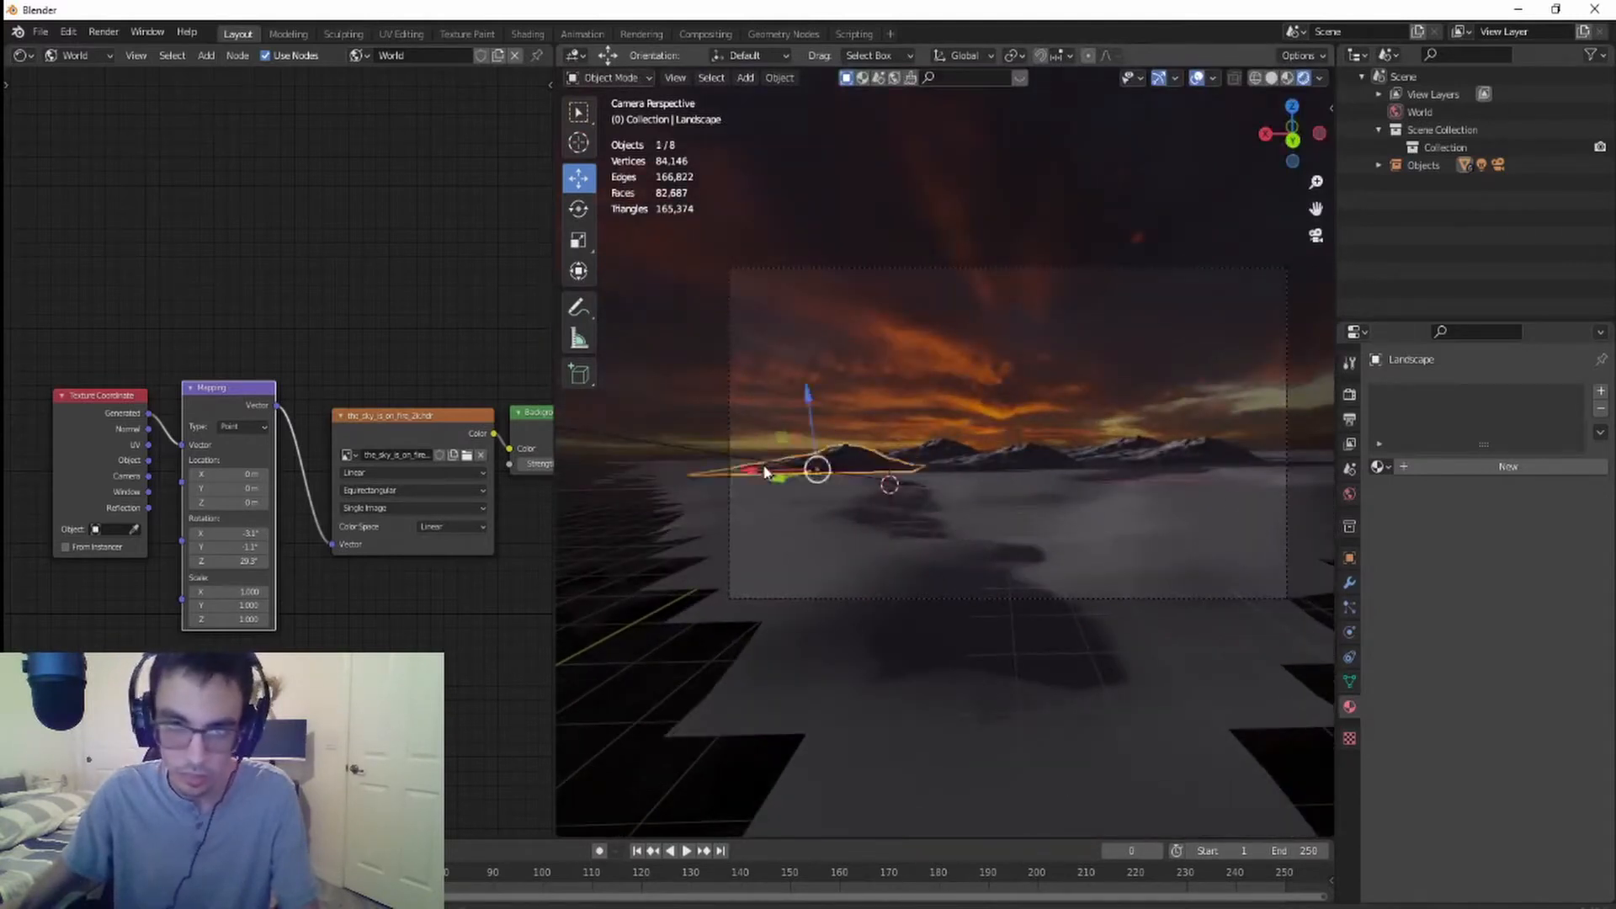
click(909, 442)
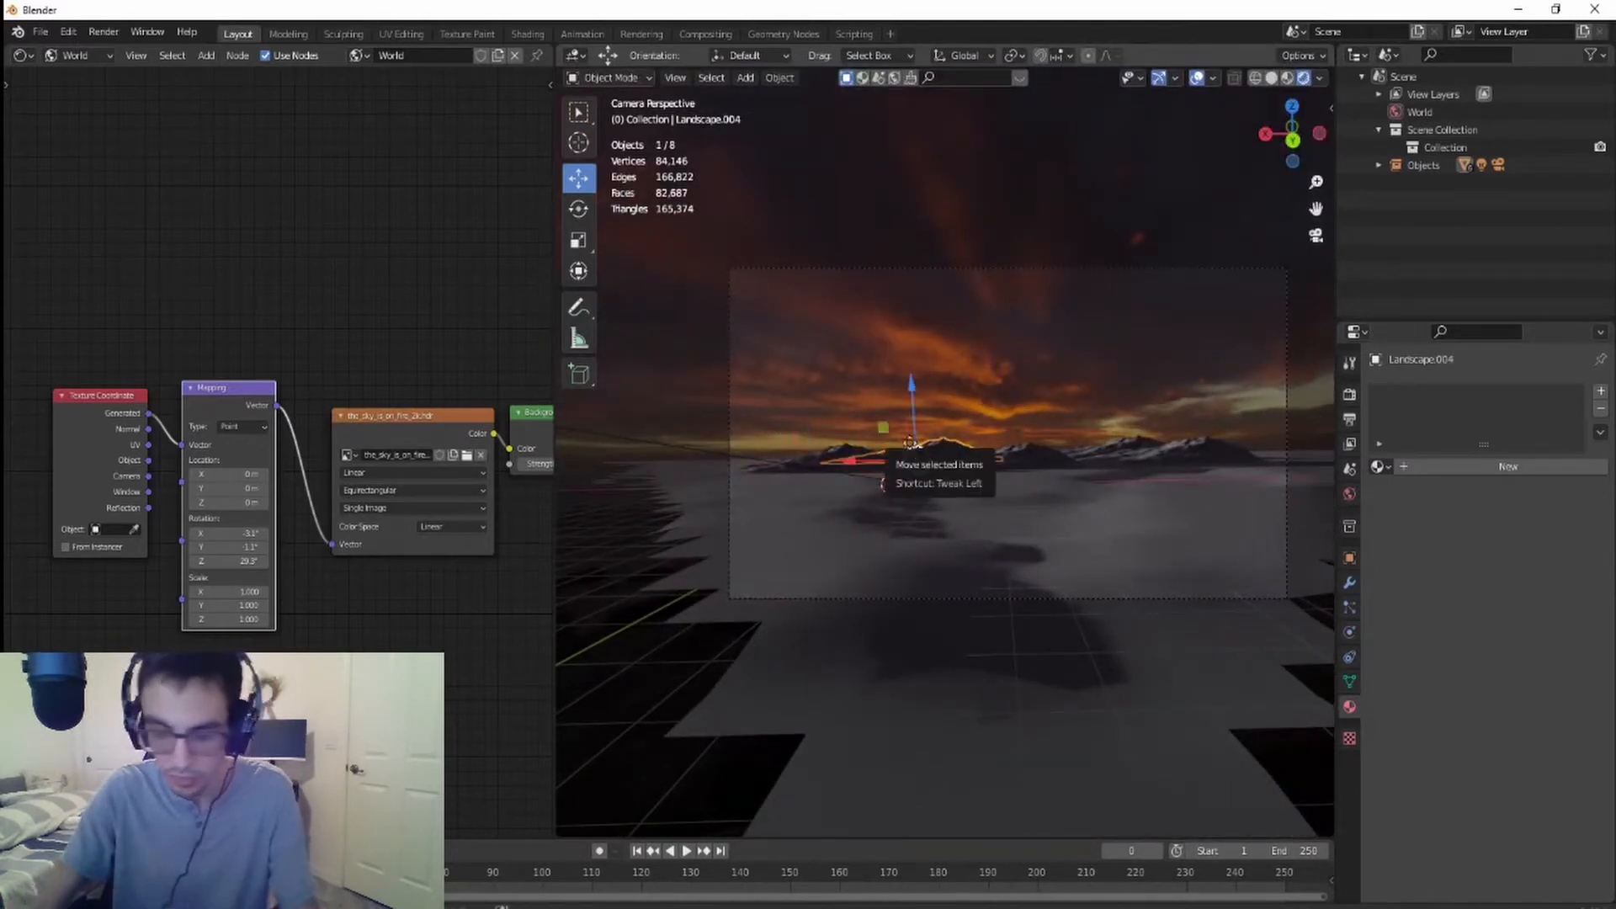
key(shift+d)
right_click(912, 452)
key(g)
key(x)
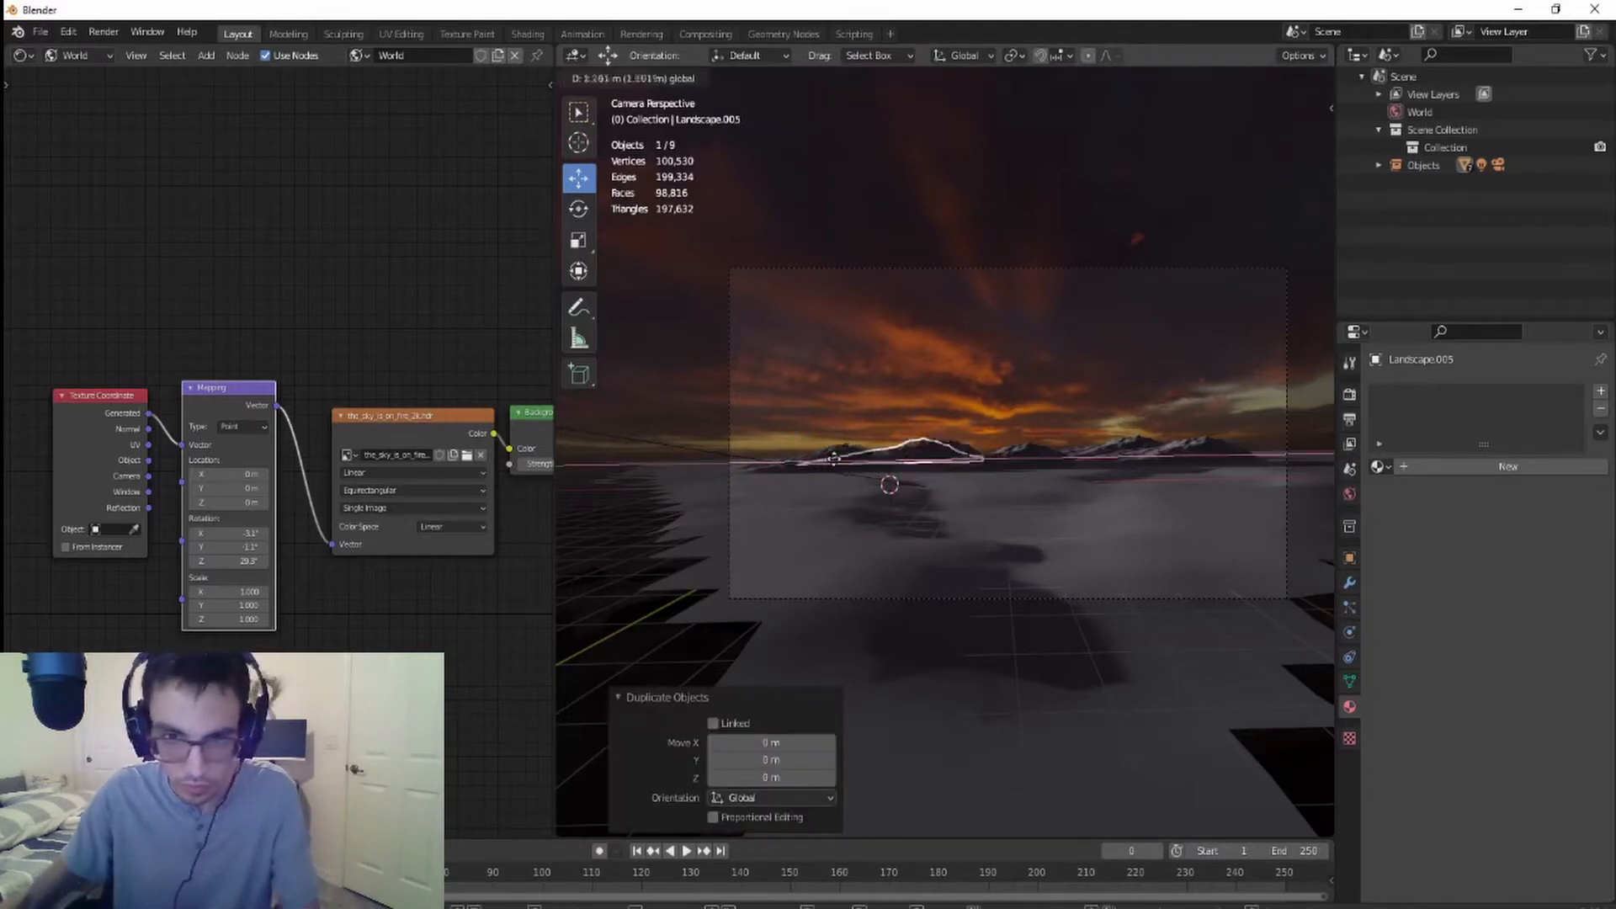
click(683, 468)
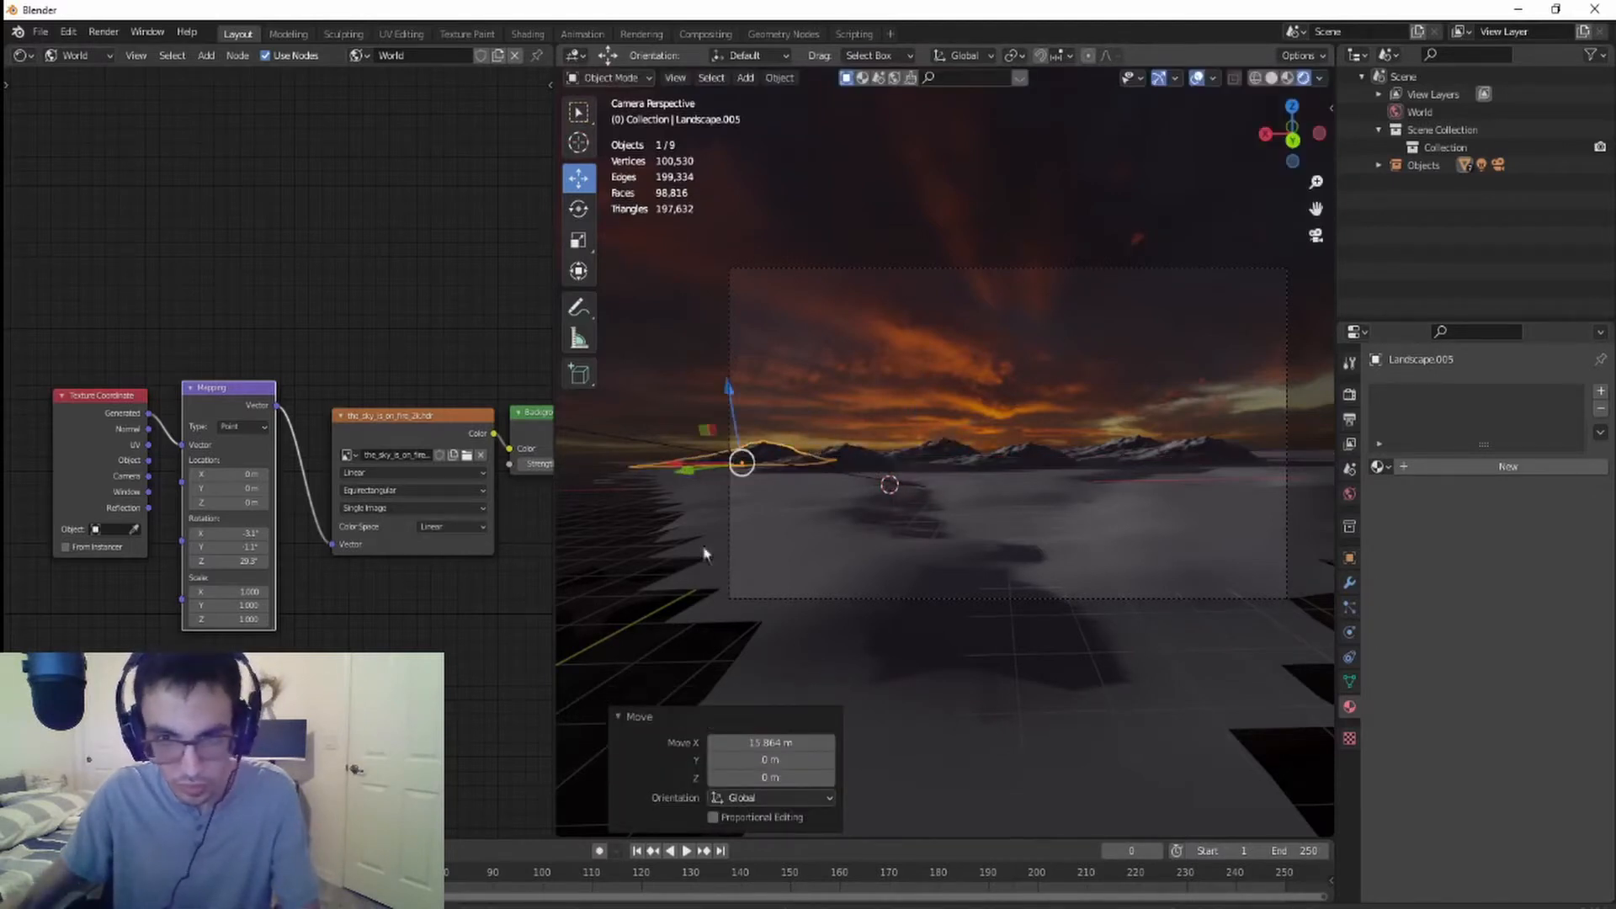
click(633, 617)
scroll(647, 603, down, 5)
scroll(657, 603, up, 4)
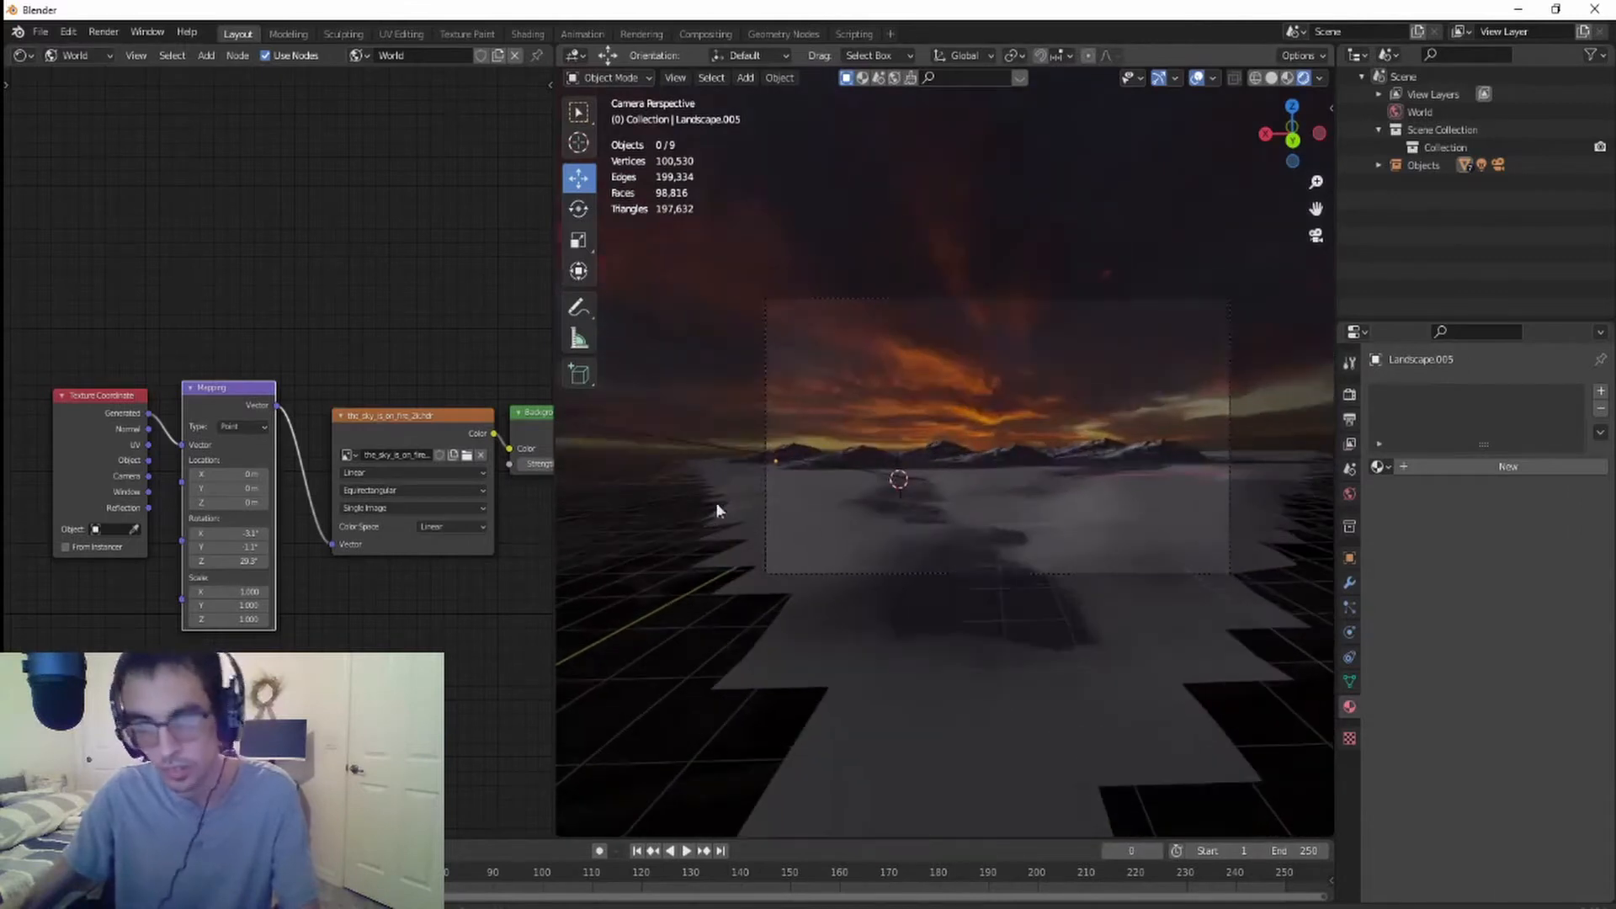
- Duplicate the outermost rear mountain and move the copy about -47.45 m along X to the opposite end of the range
click(783, 449)
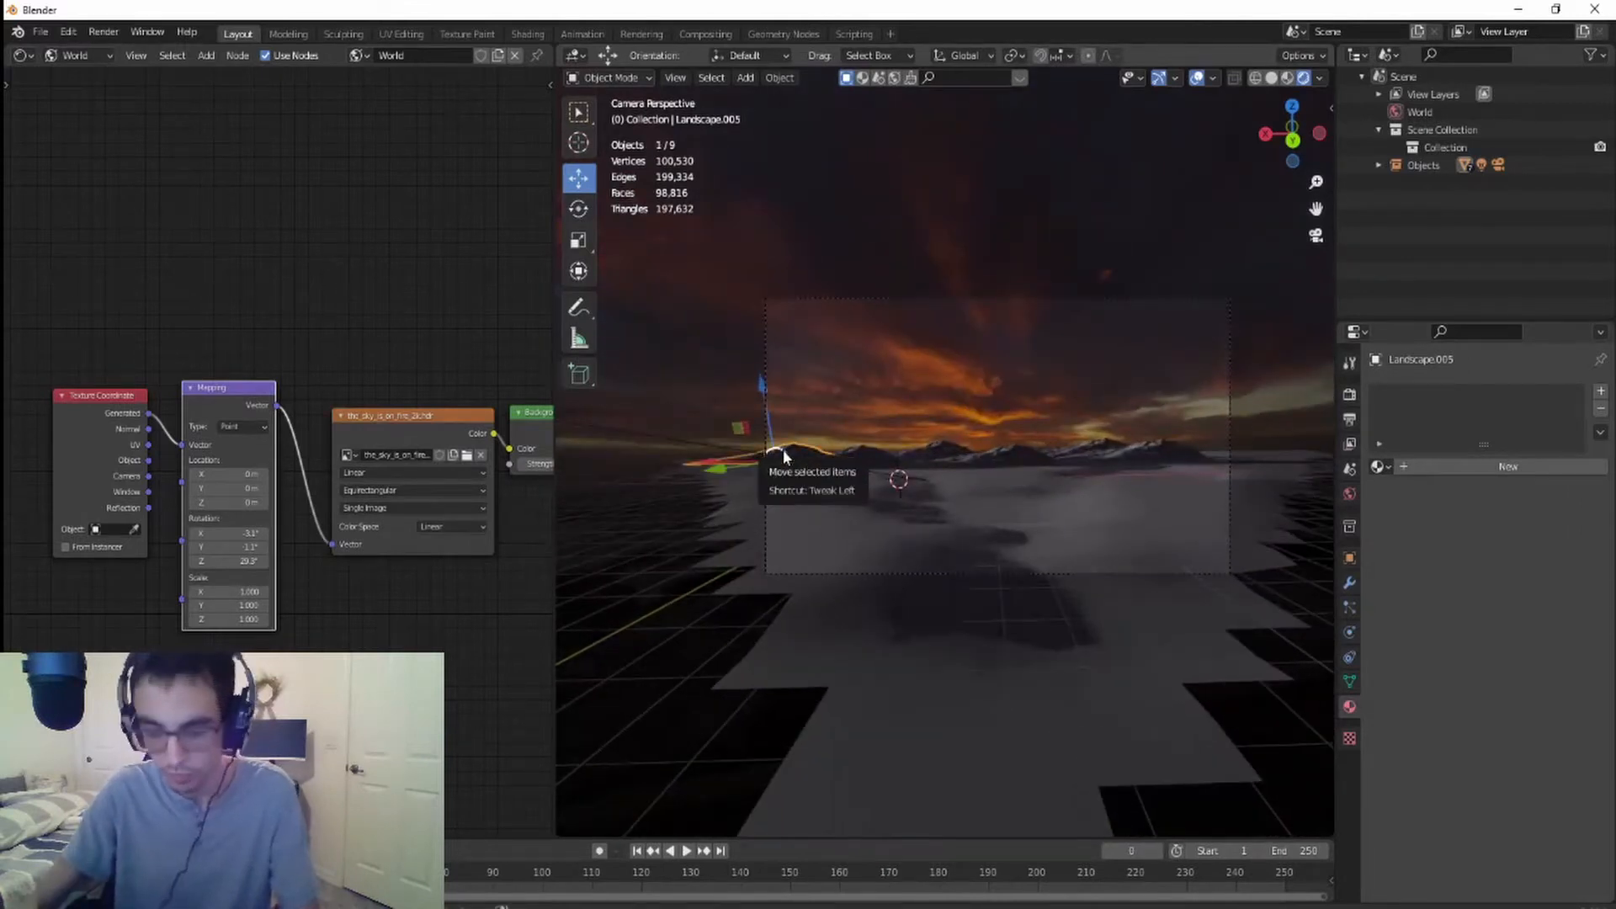
key(shift+d)
right_click(775, 460)
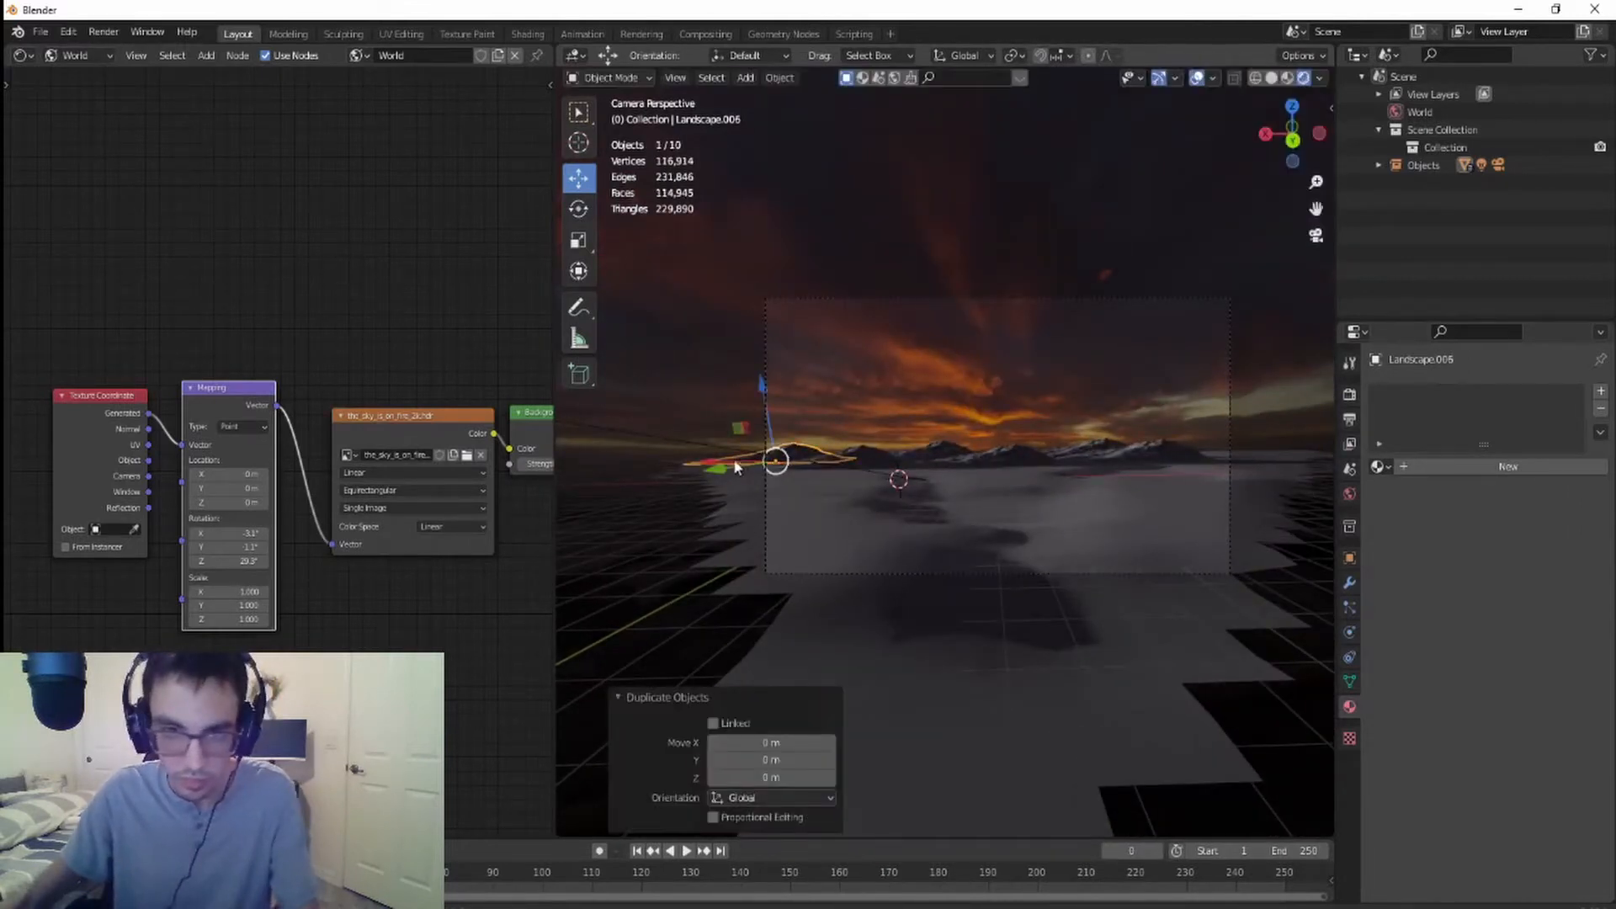
drag(720, 462, 1022, 486)
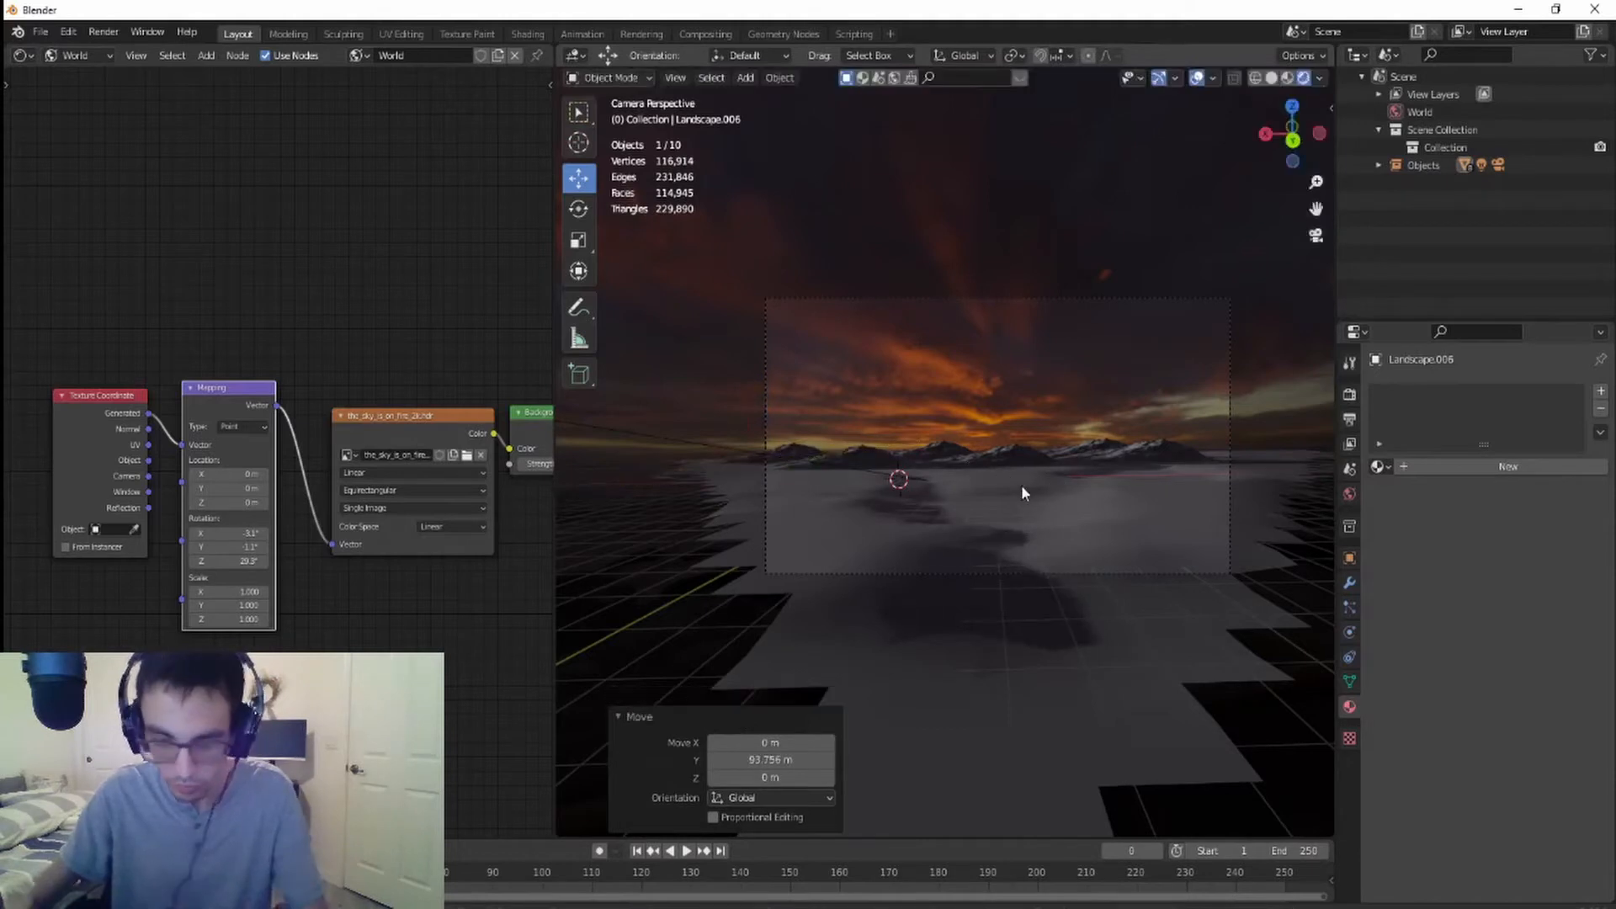
key(ctrl+z)
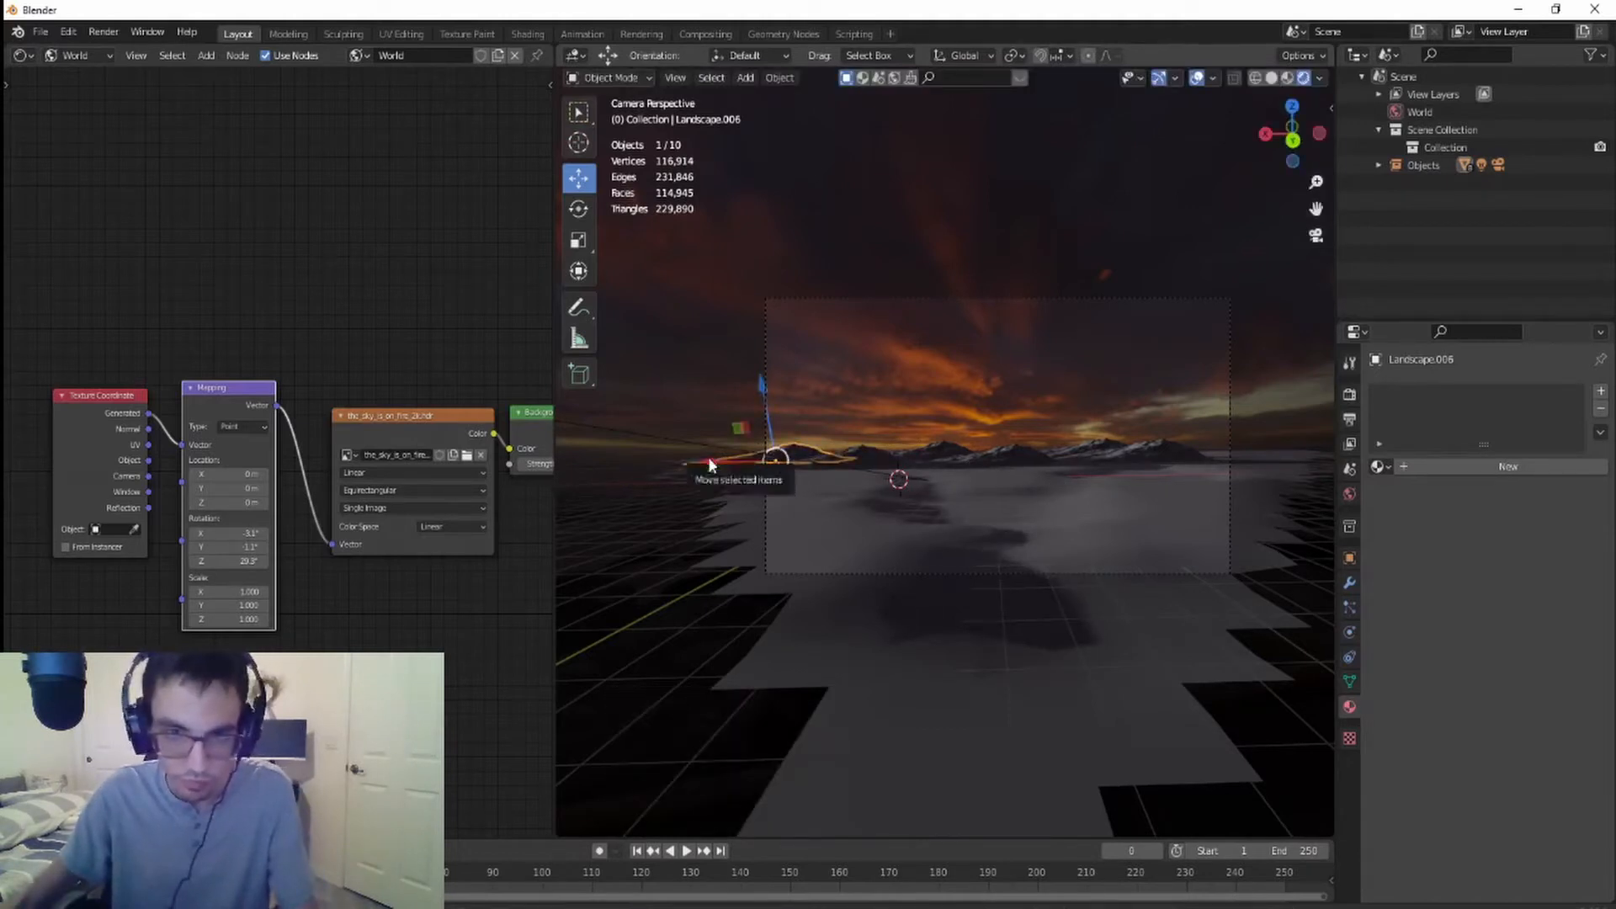
drag(708, 459, 1139, 491)
middle_drag(1139, 516, 1078, 559)
click(1318, 238)
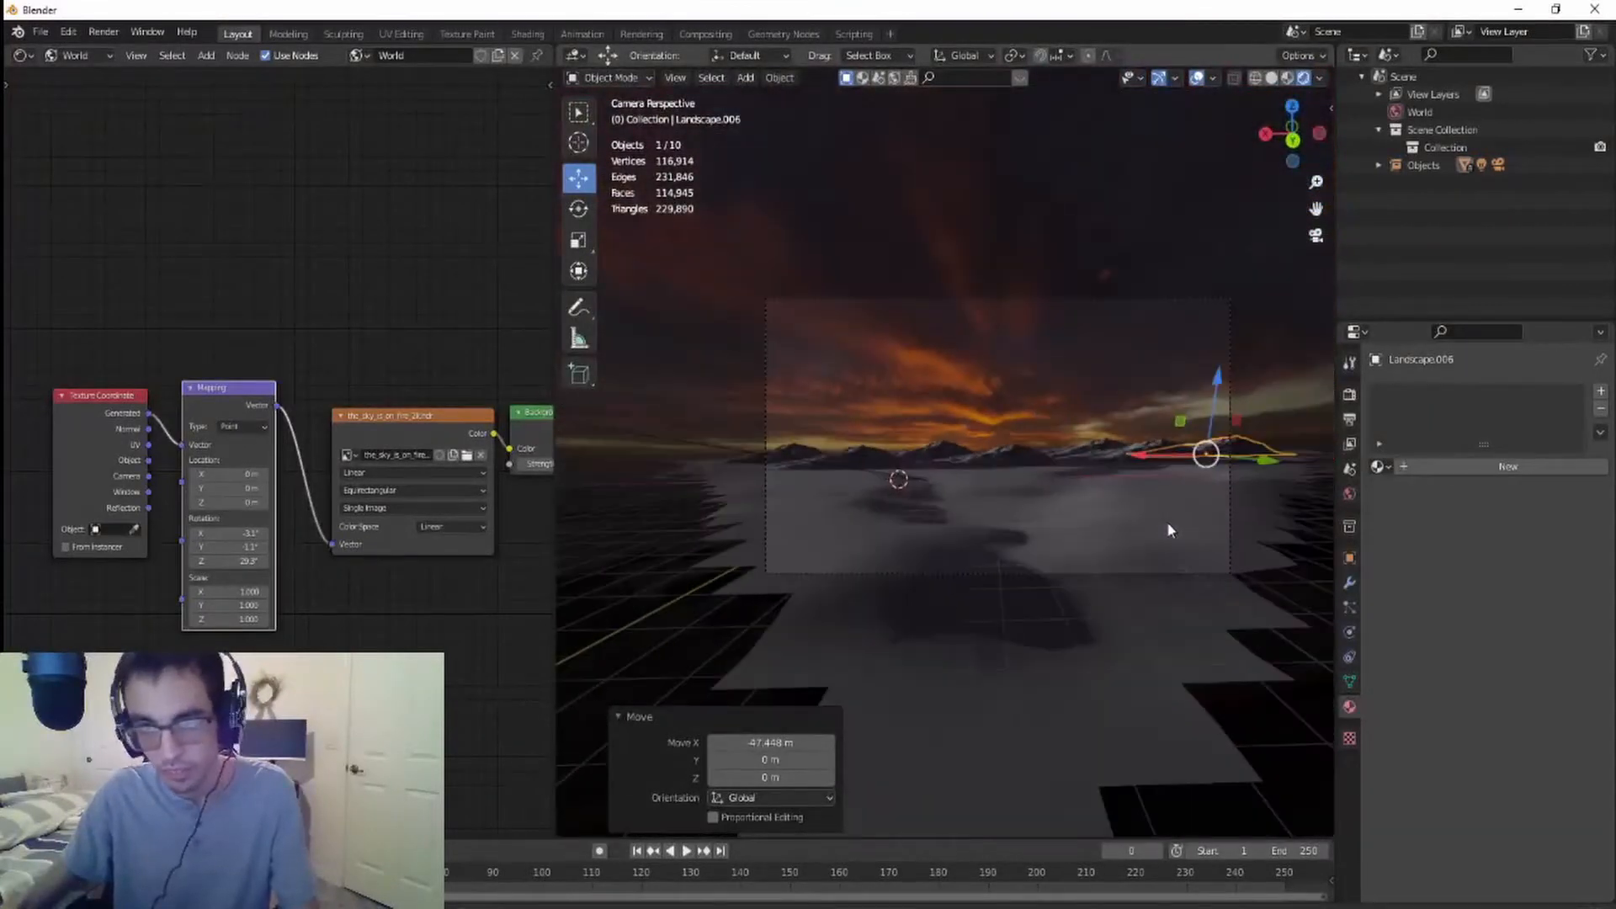
scroll(1162, 517, up, 1)
scroll(1155, 511, up, 1)
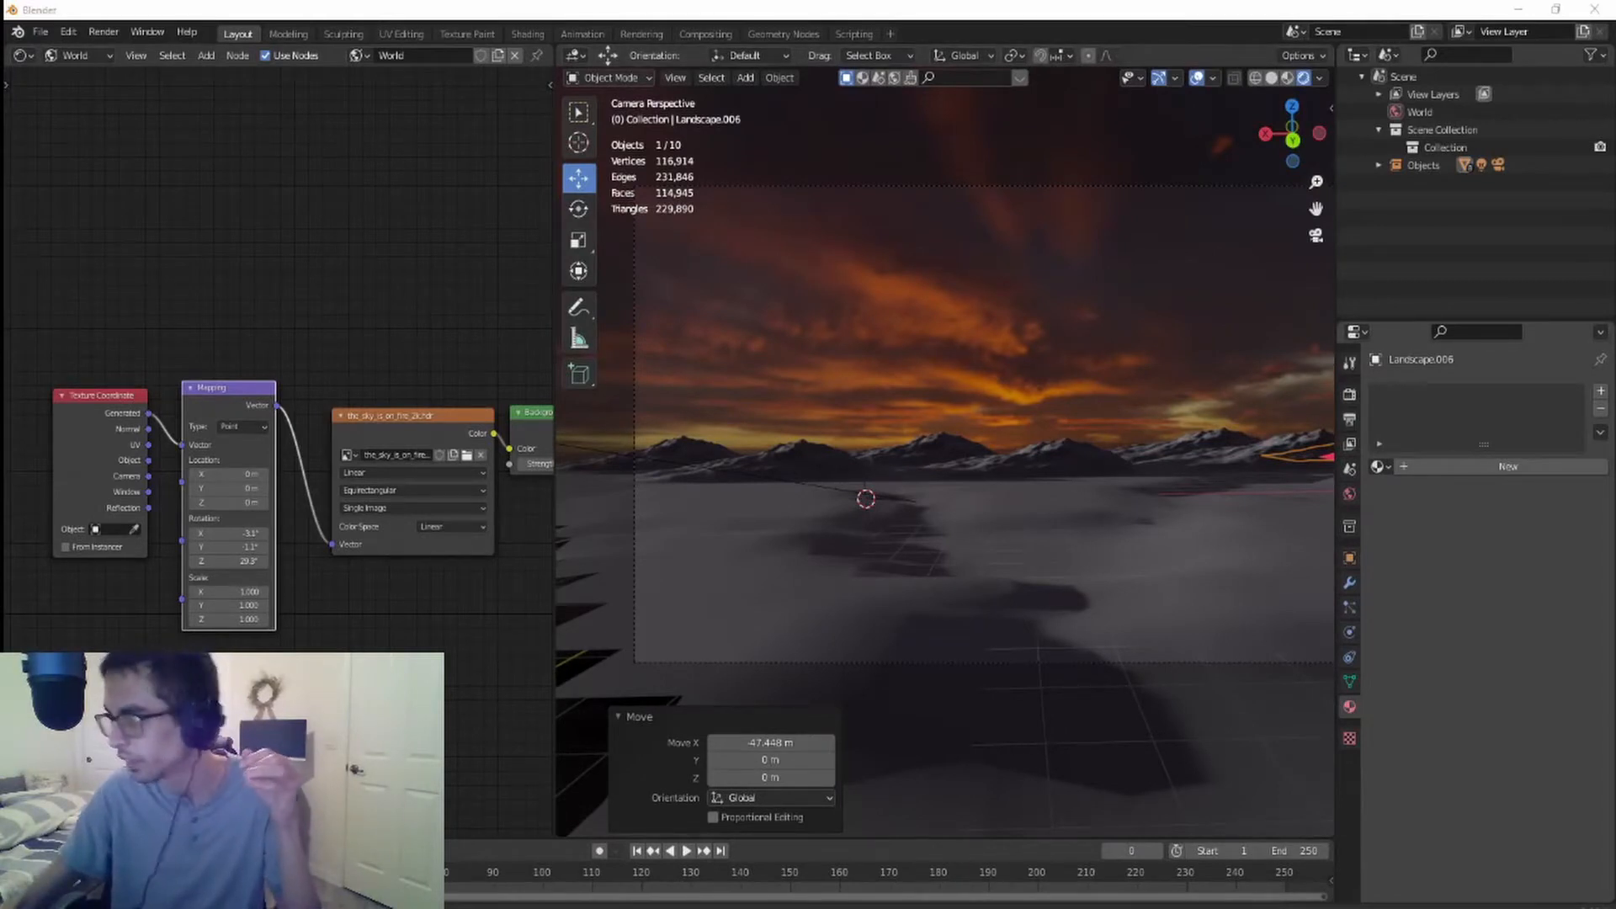
scroll(1119, 498, down, 3)
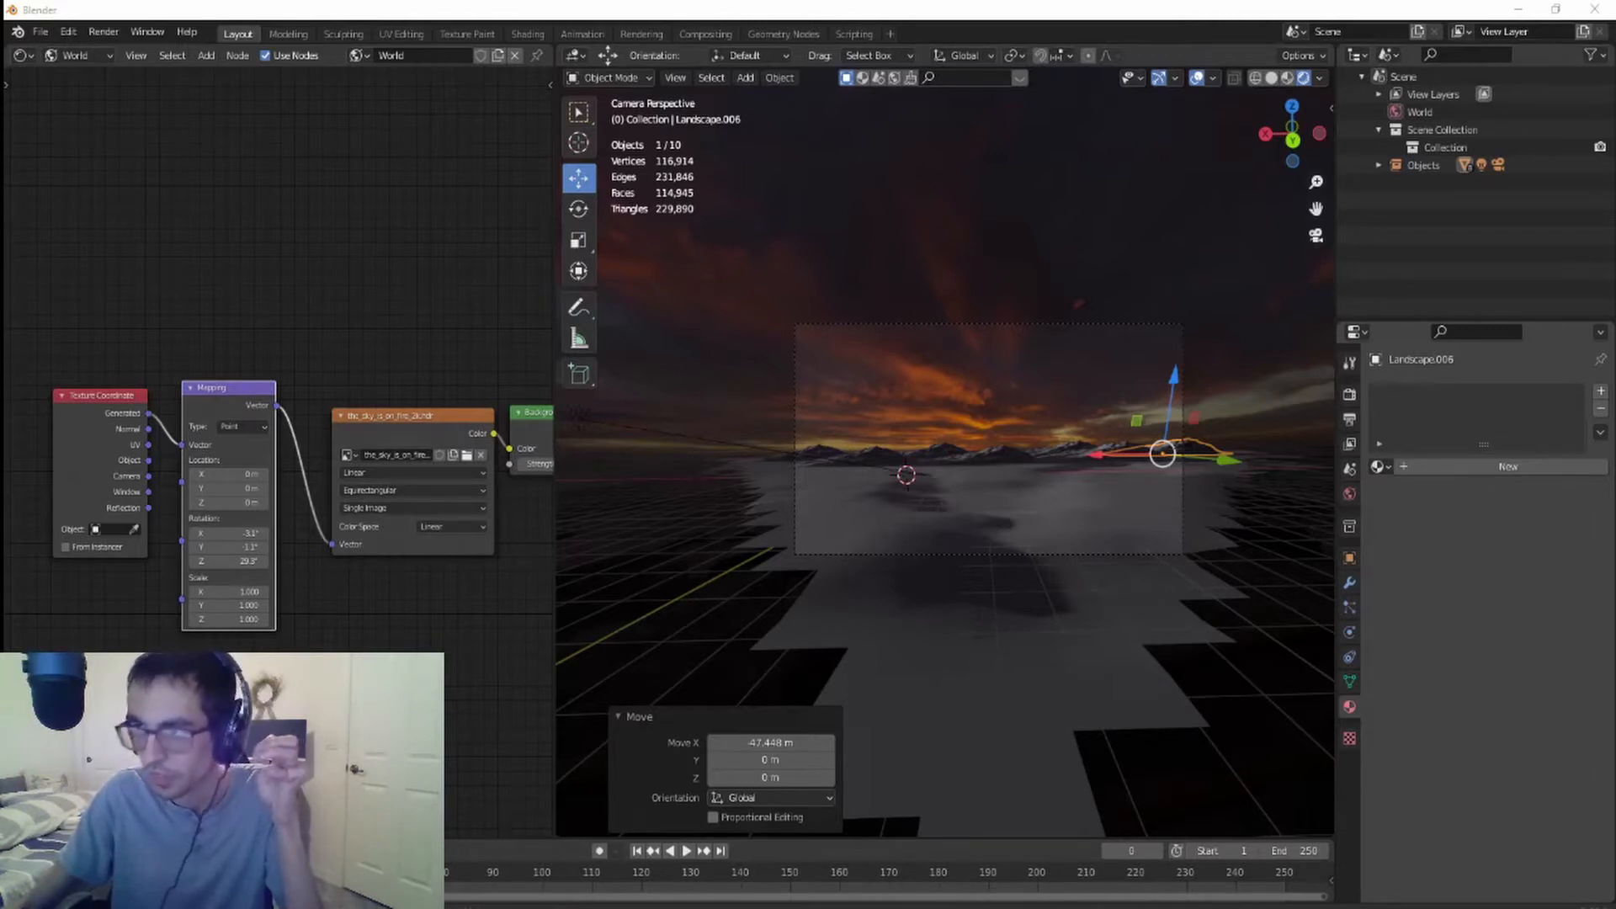
scroll(1047, 648, up, 3)
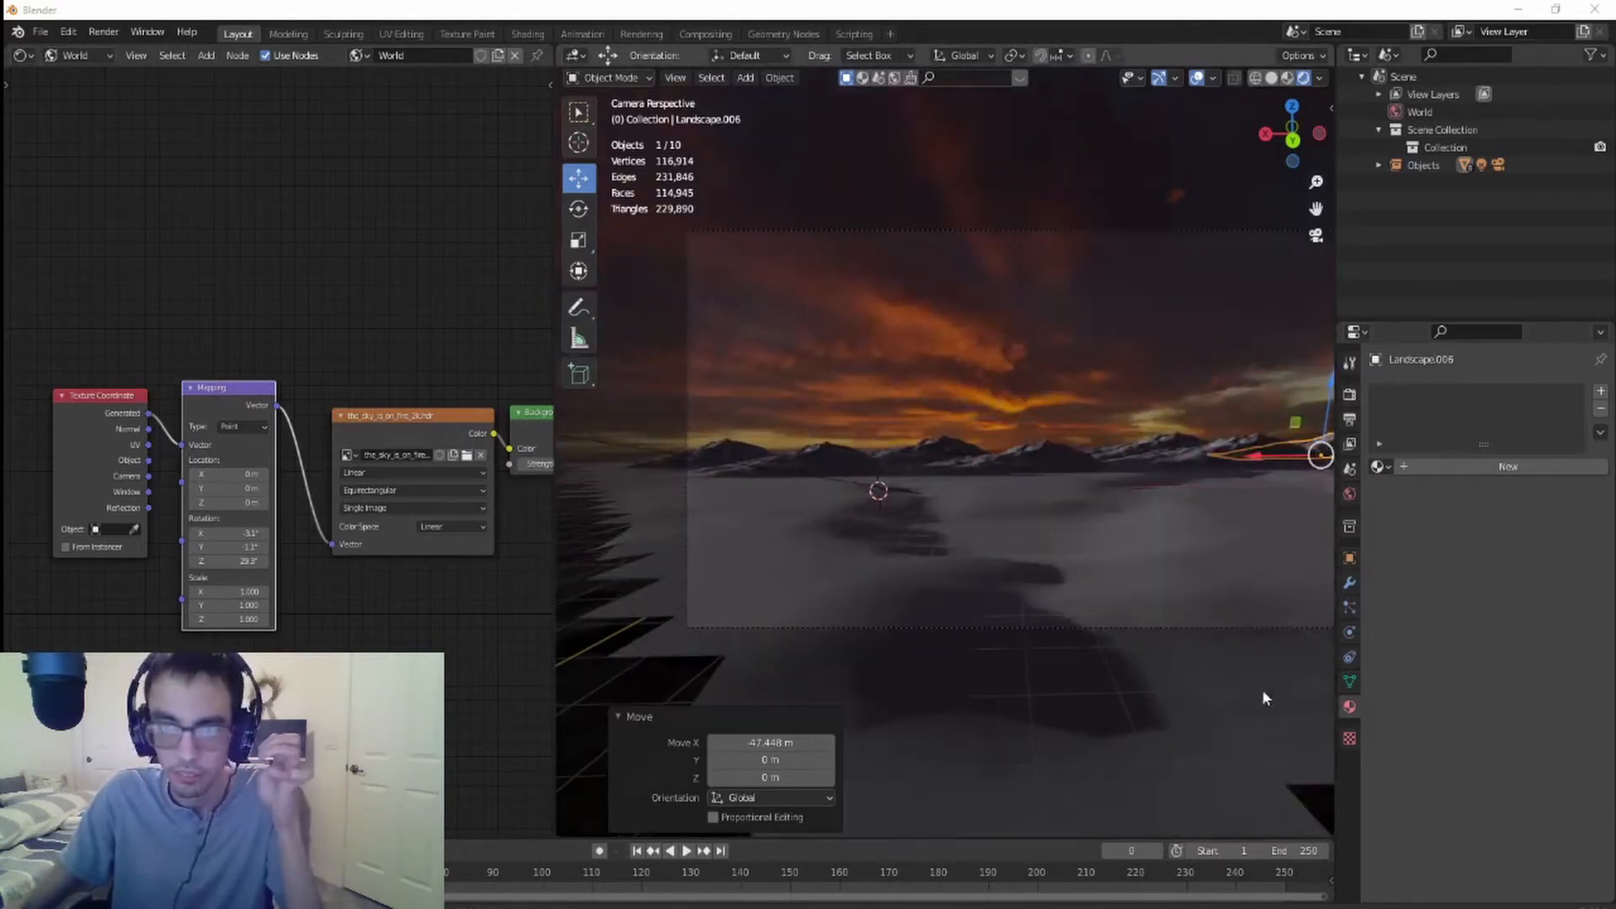
- Select the dune plane together with all seven mountains and join them into one object, checking it through the camera
click(1234, 698)
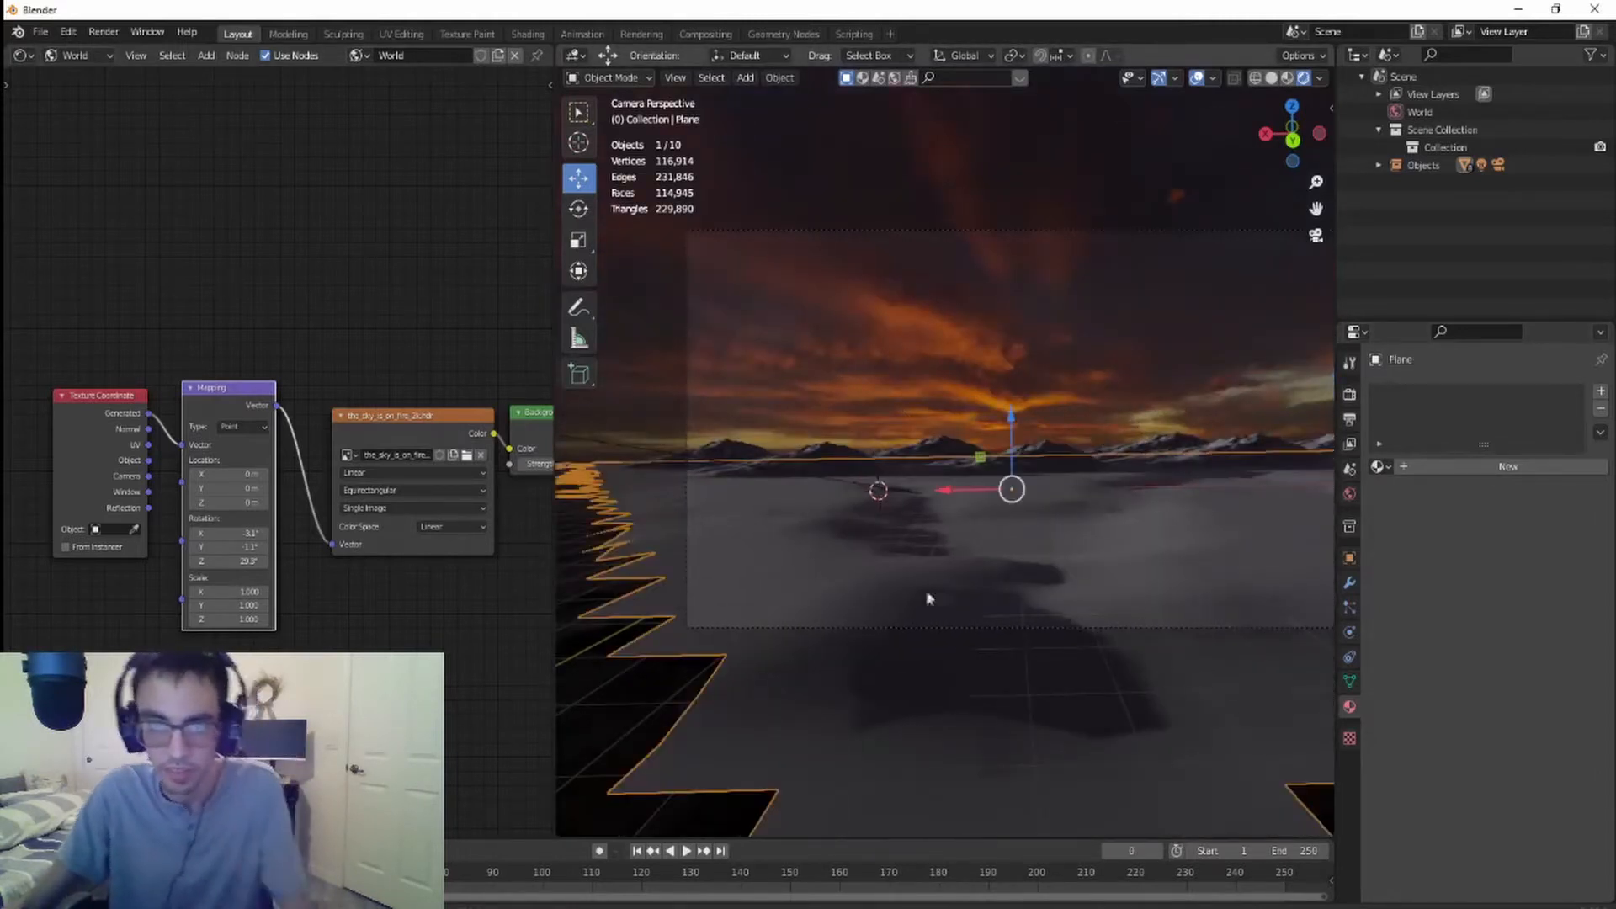
middle_drag(1121, 479, 847, 271)
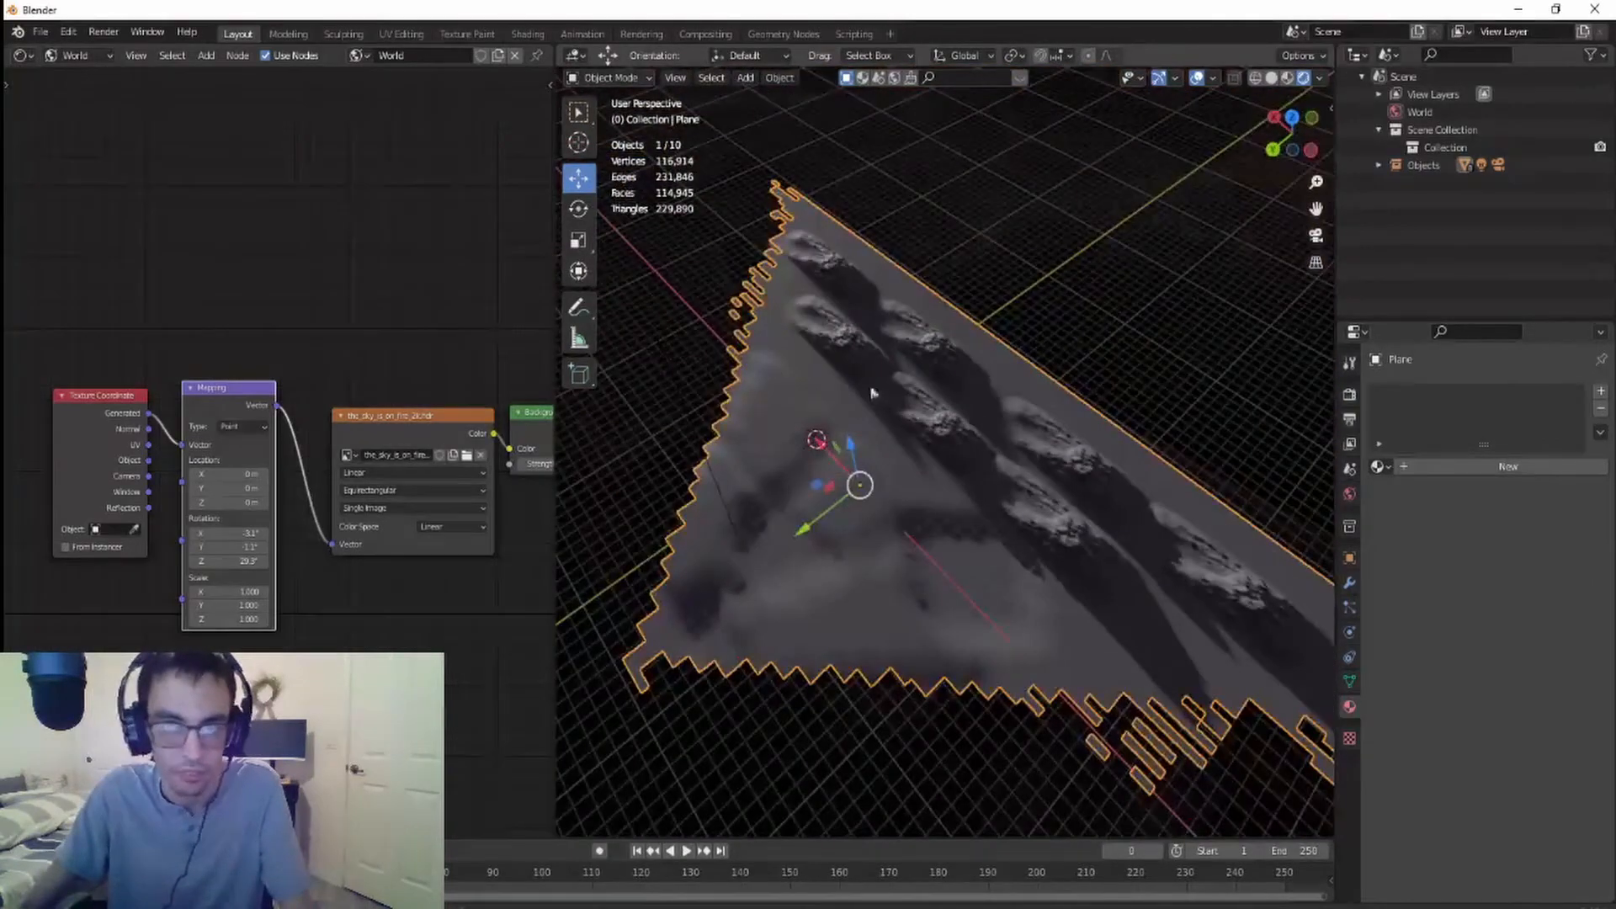
shift+click(841, 274)
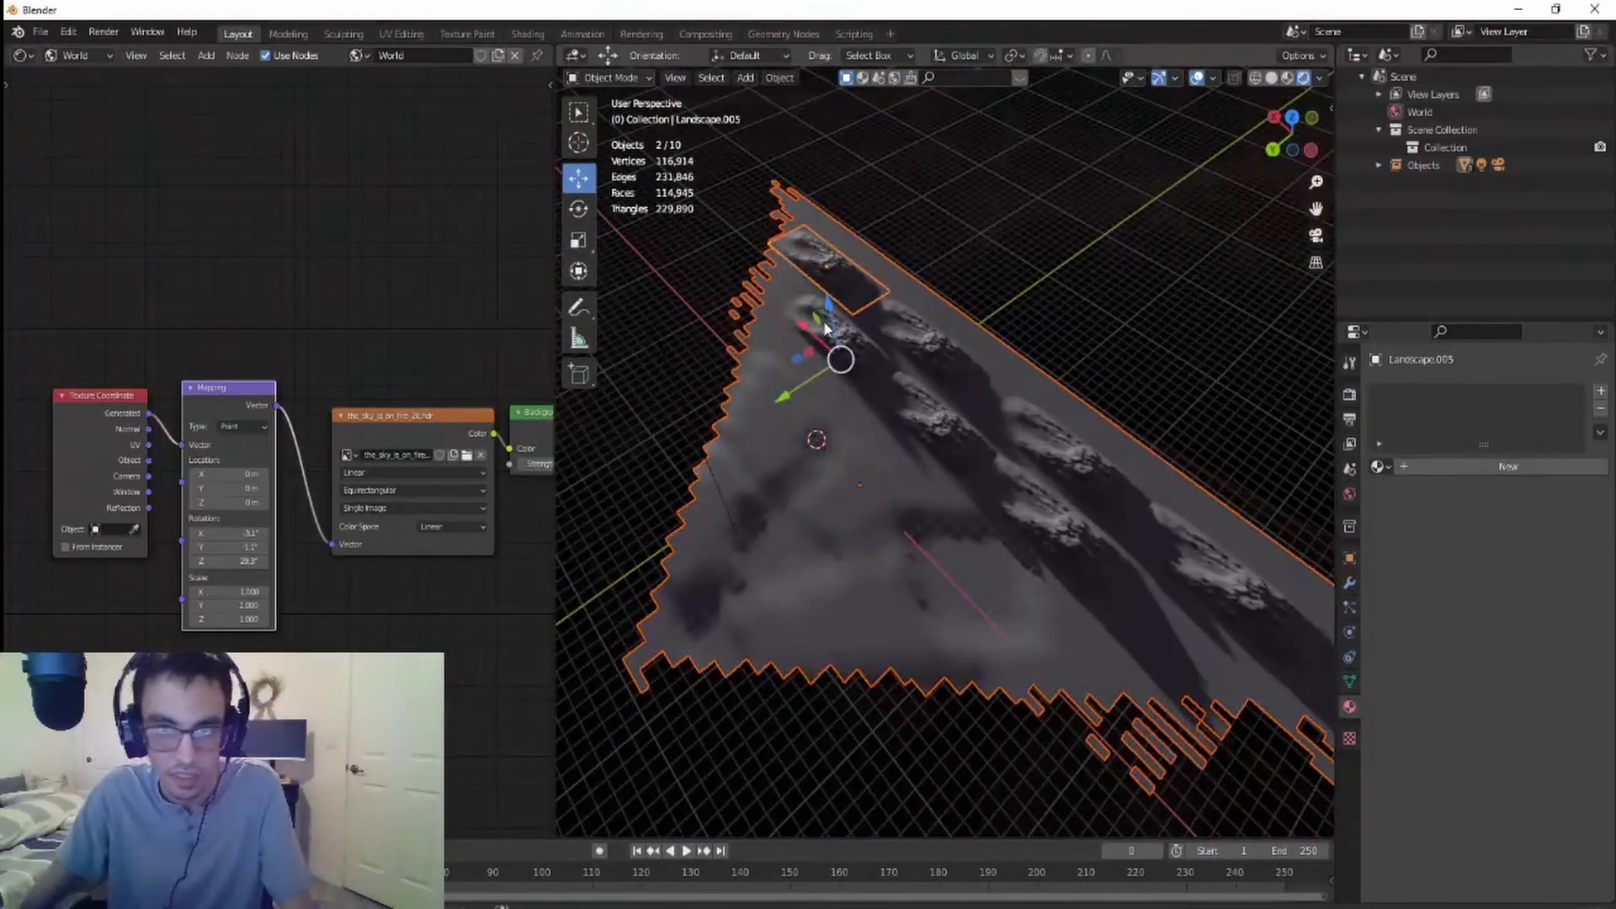
shift+click(823, 335)
shift+click(917, 326)
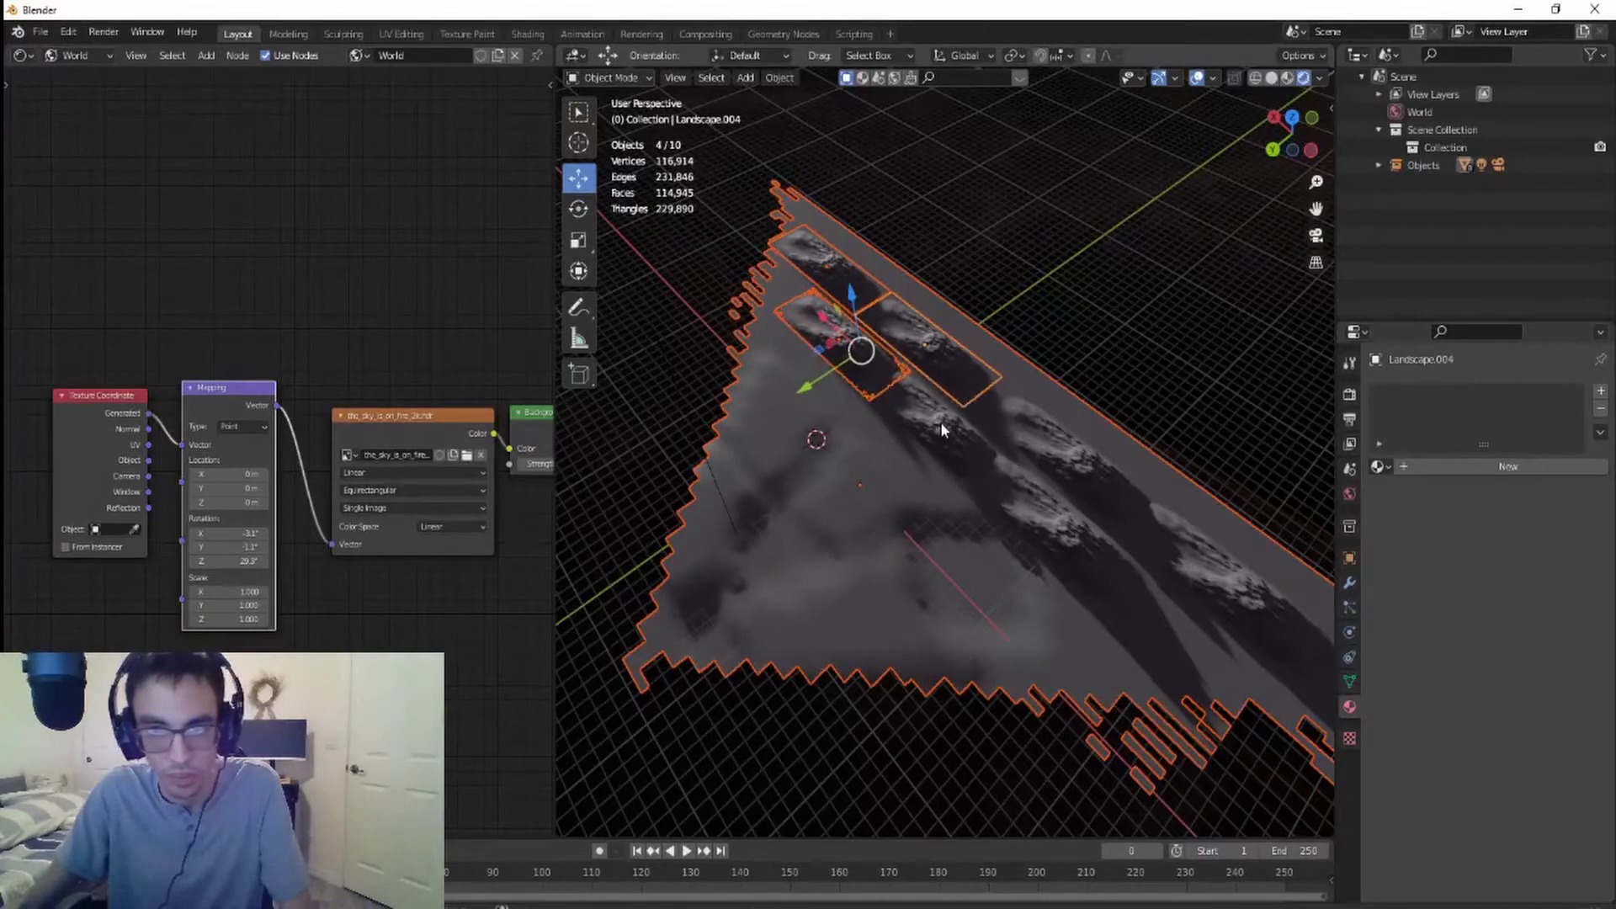
shift+click(941, 421)
shift+click(1057, 449)
shift+click(1062, 536)
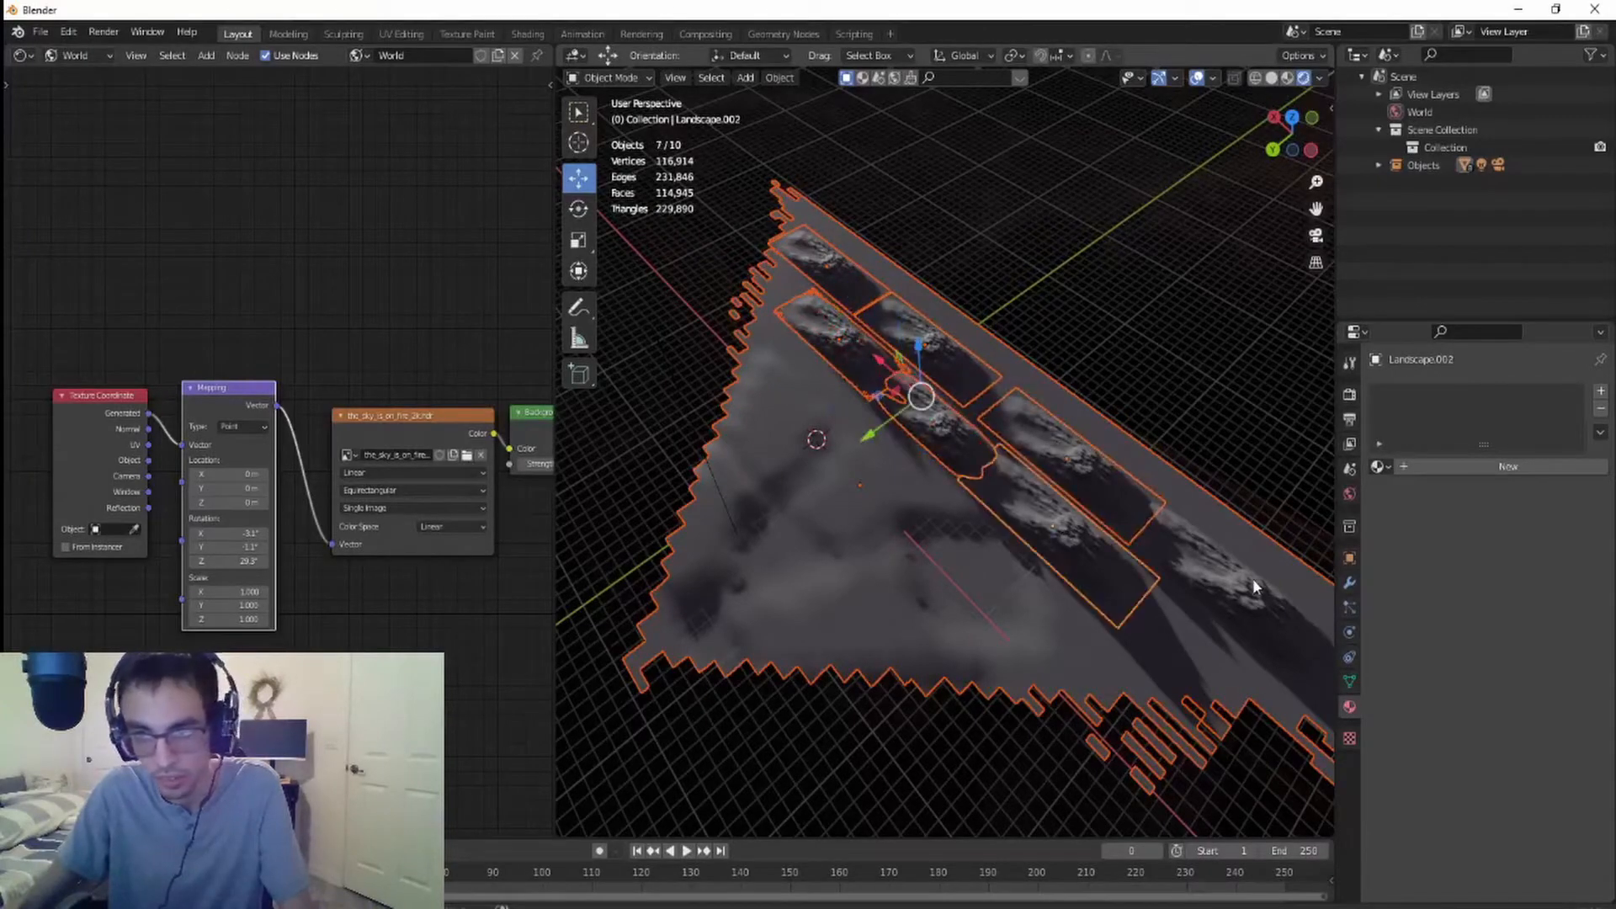
shift+click(1252, 586)
shift+middle_drag(1216, 584, 1059, 474)
middle_drag(762, 464, 981, 468)
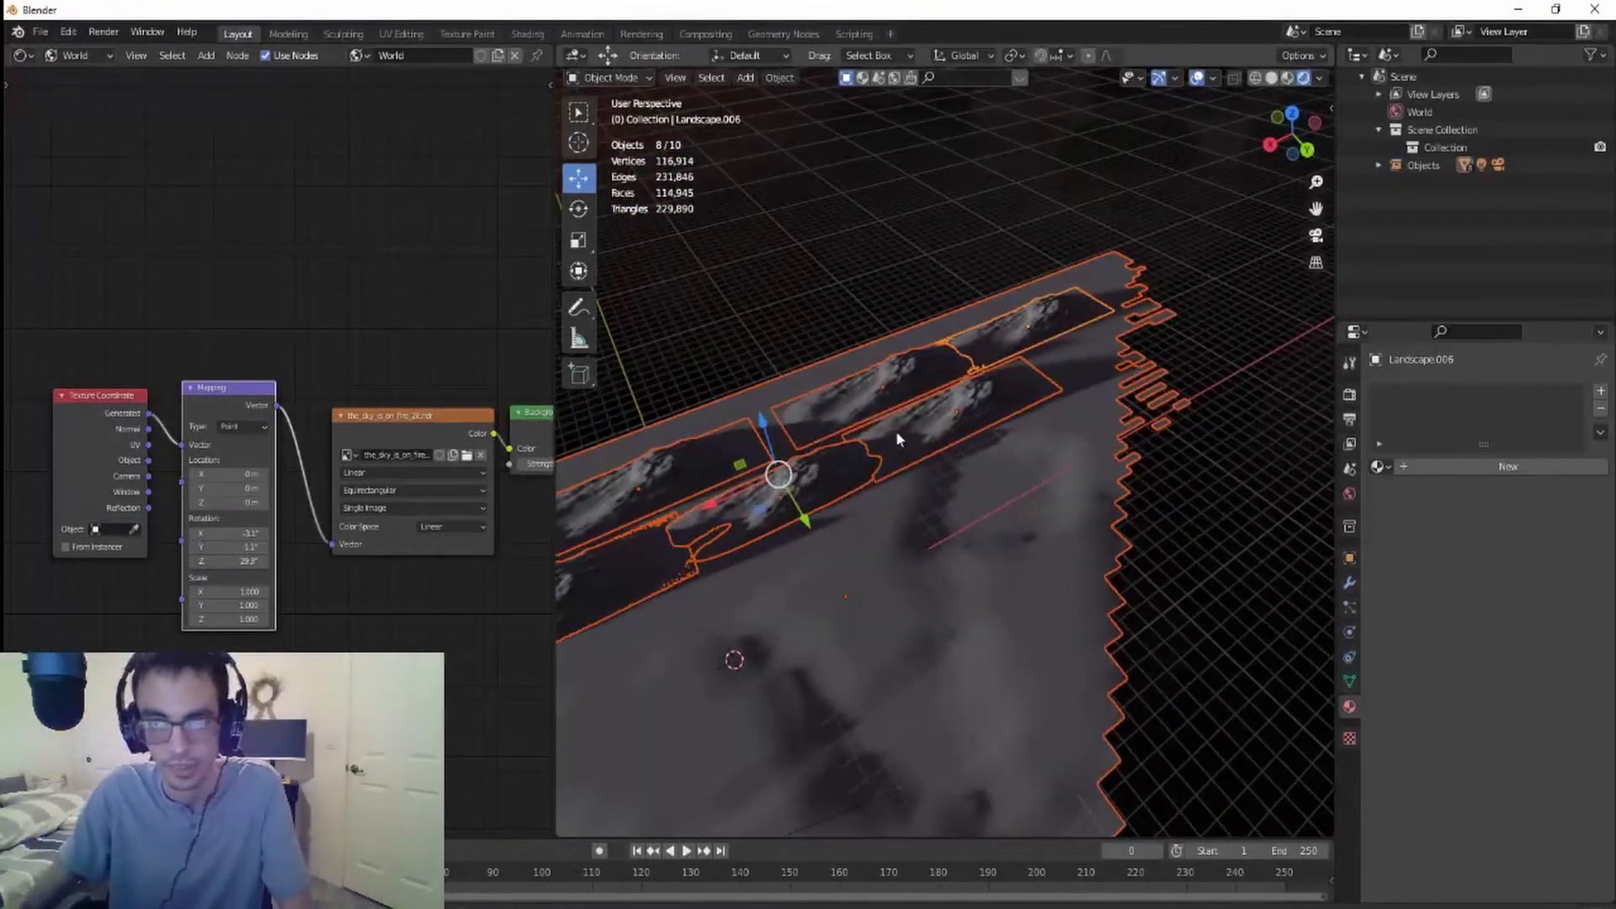
right_click(856, 476)
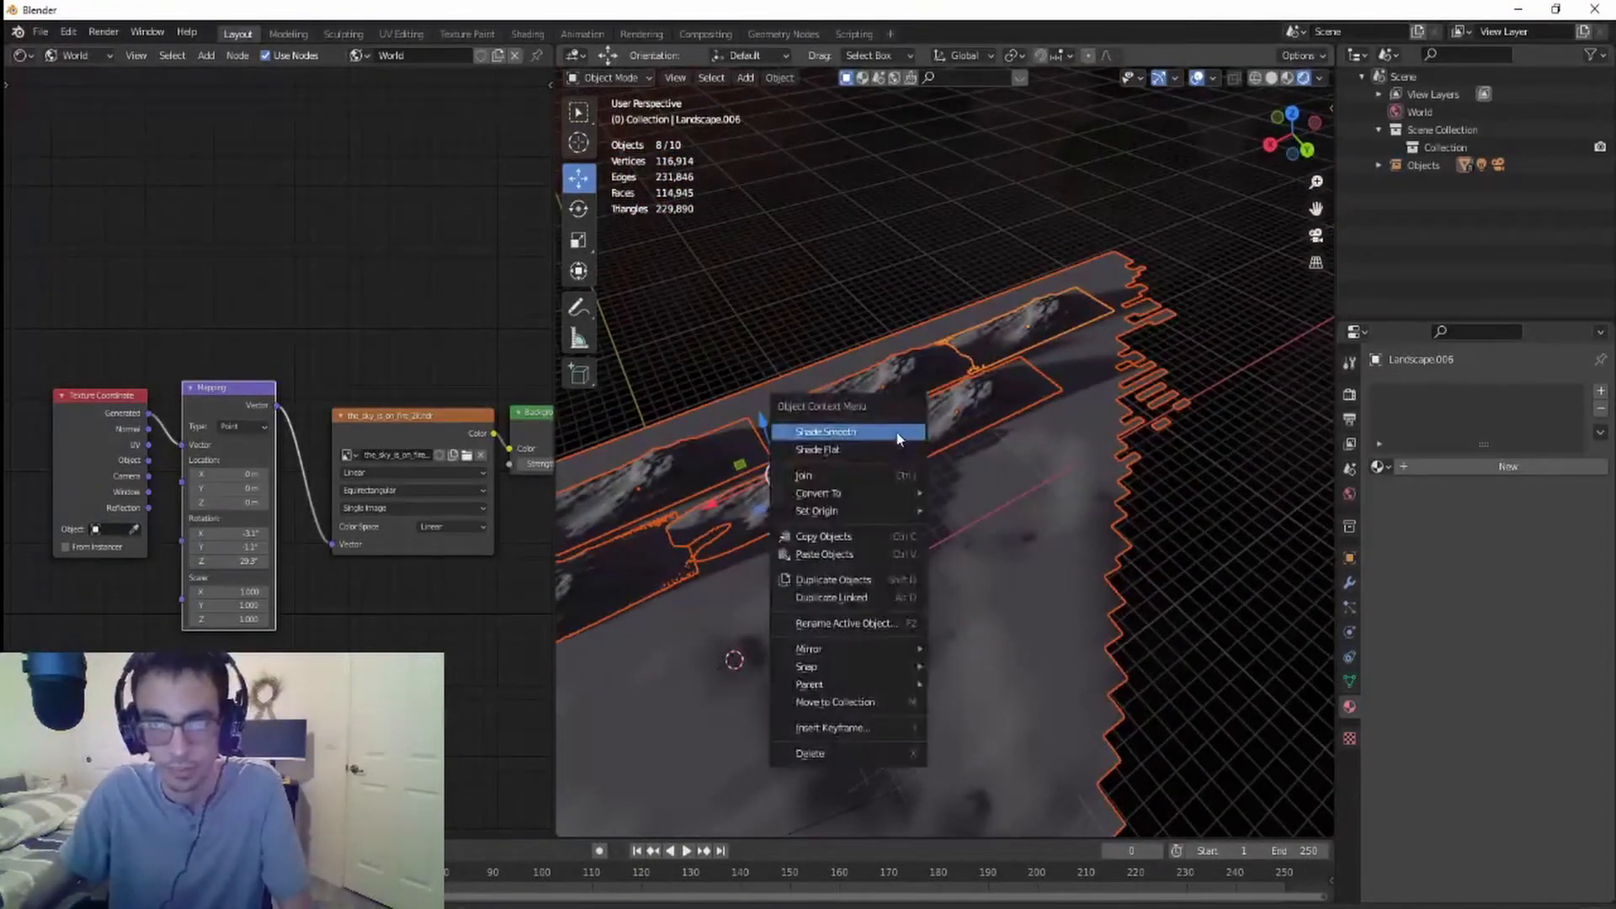
click(856, 475)
middle_drag(852, 471, 892, 446)
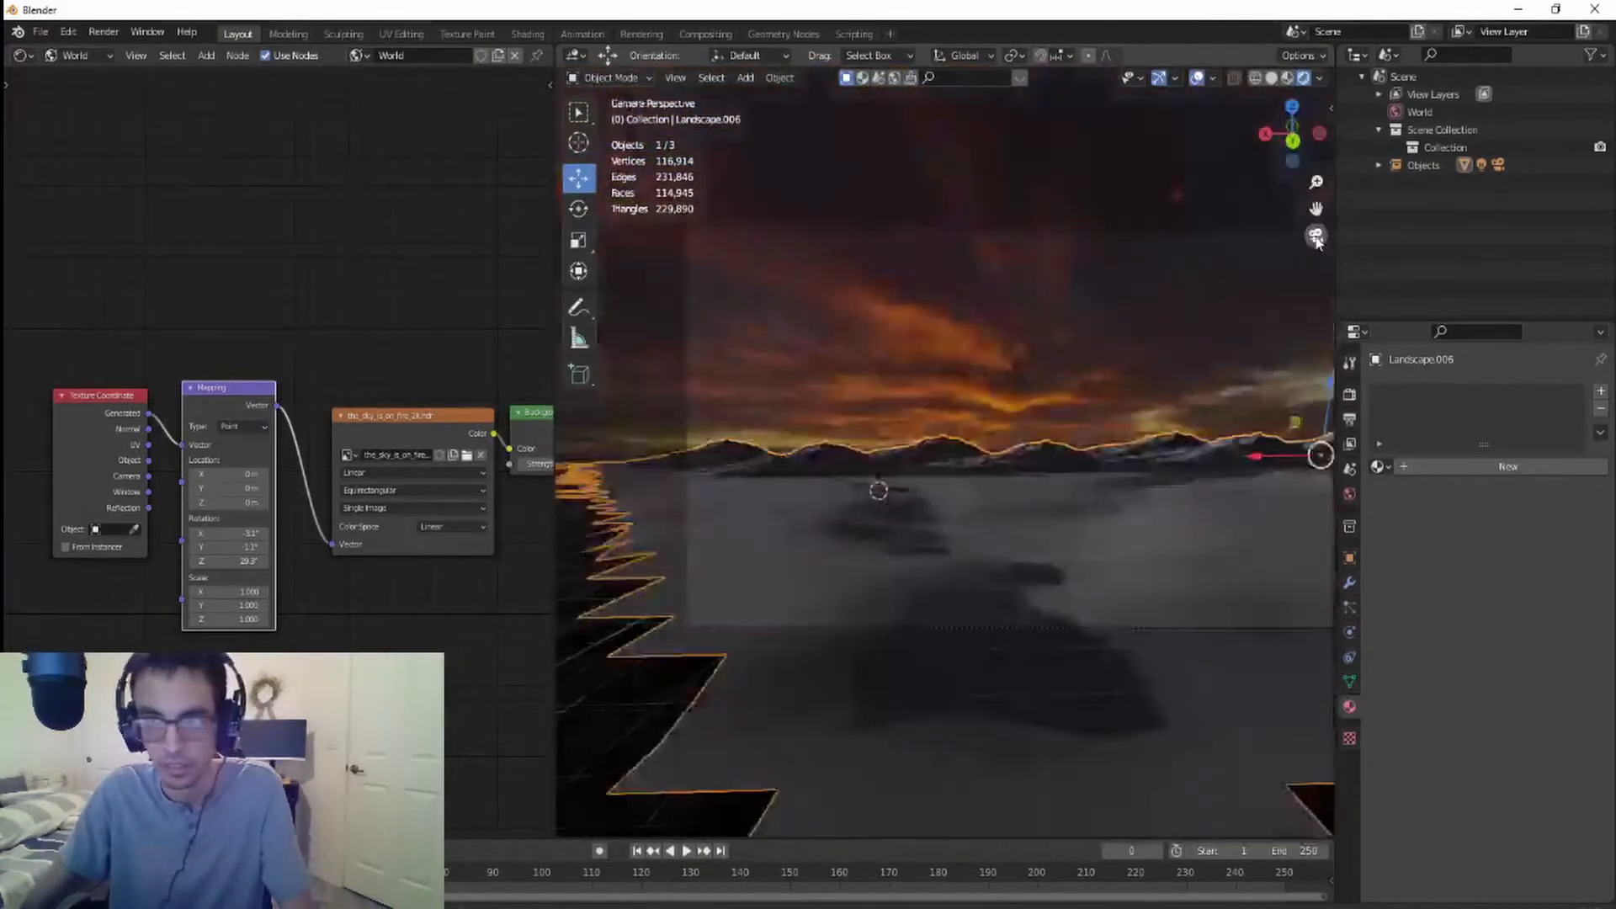
key(KP_0)
scroll(1019, 521, up, 4)
scroll(1019, 521, down, 7)
scroll(1020, 521, up, 4)
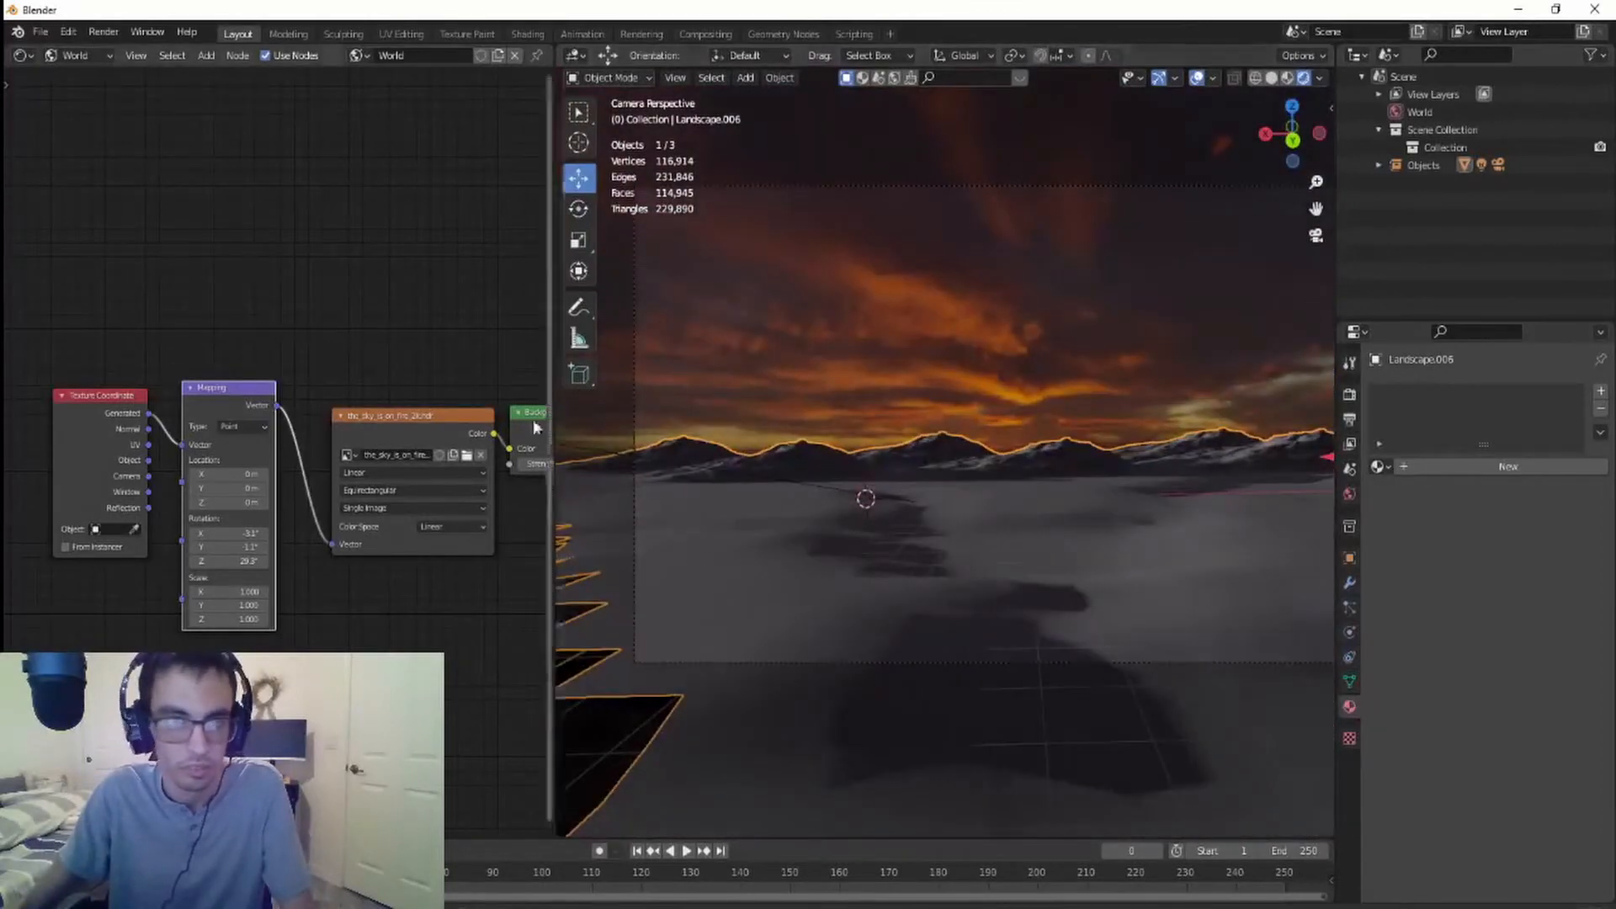
- Switch the shader editor to Object shading and create a new material for the joined terrain
click(104, 54)
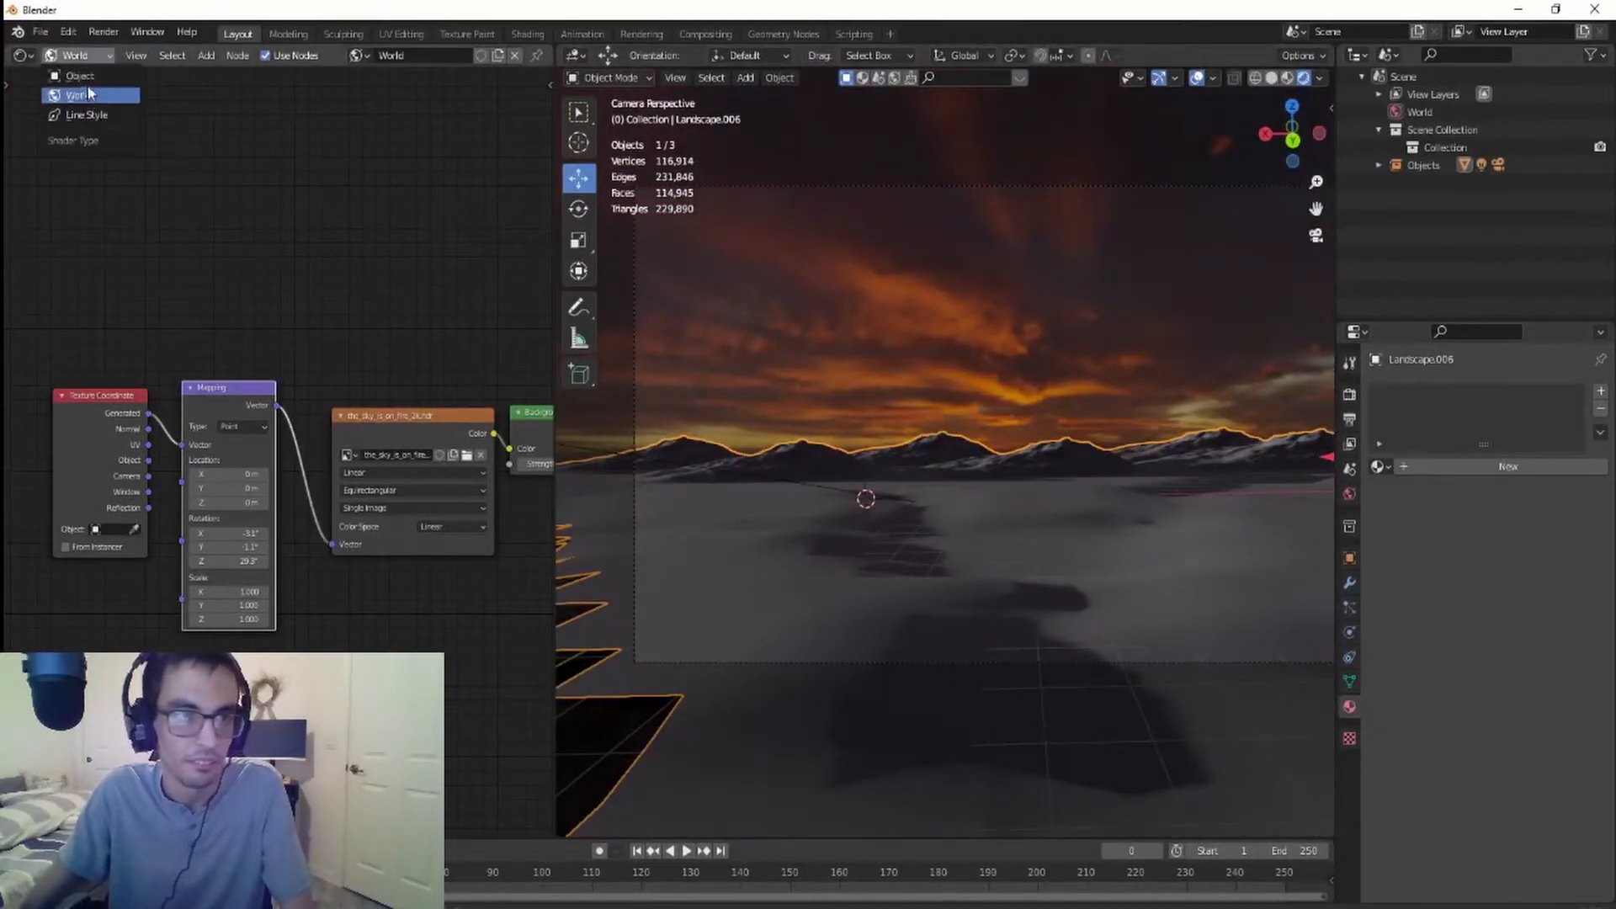
click(88, 76)
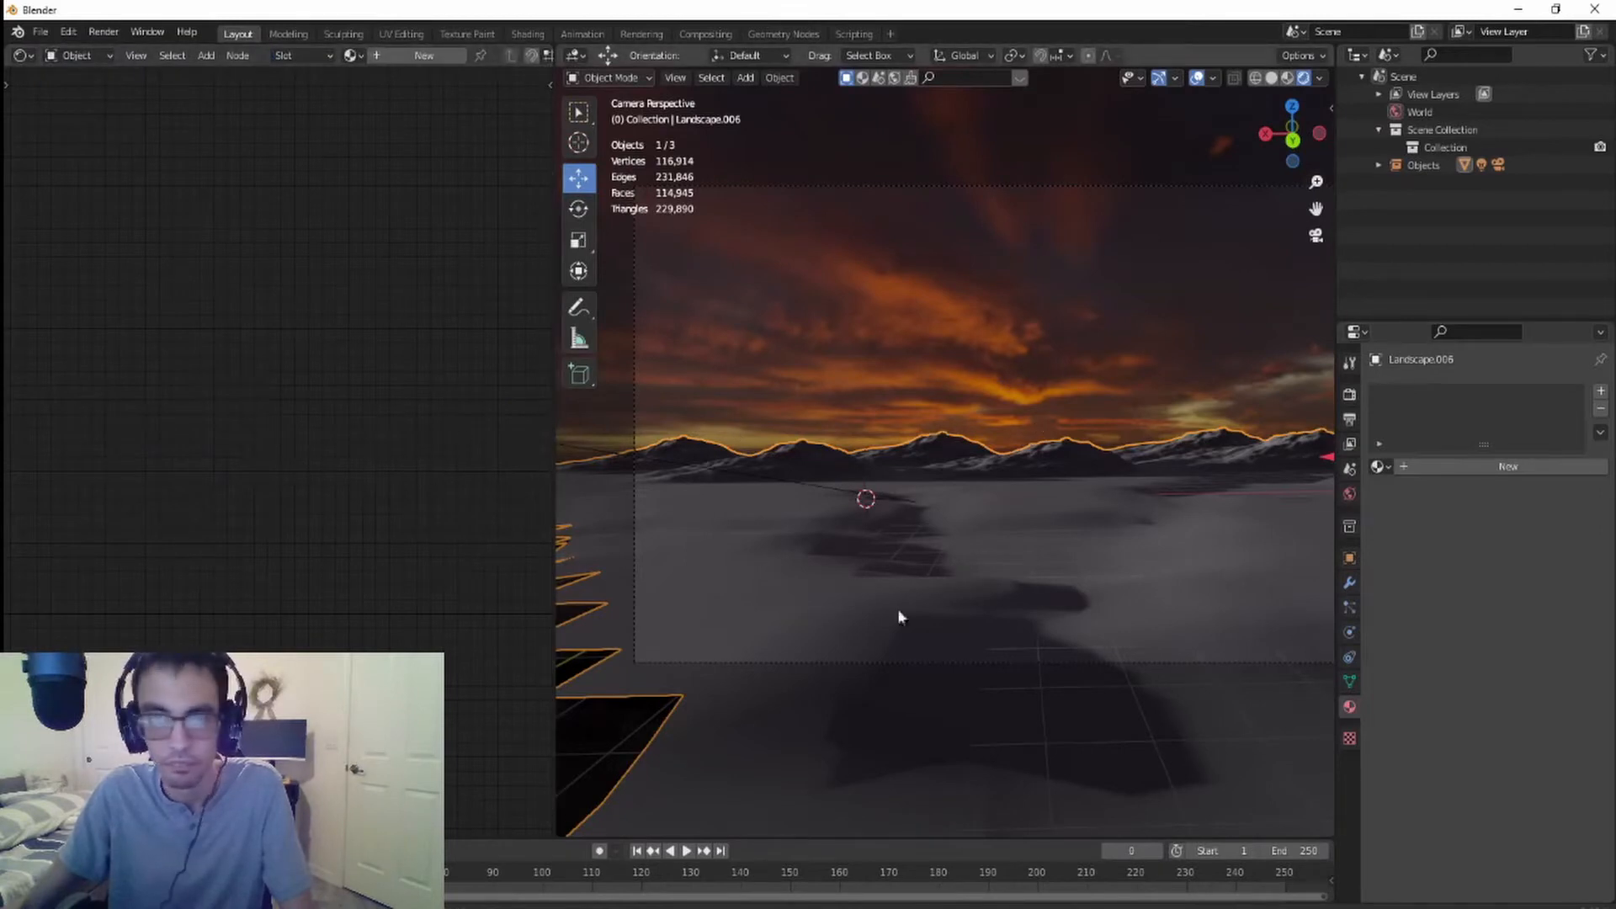
click(1485, 468)
key(Home)
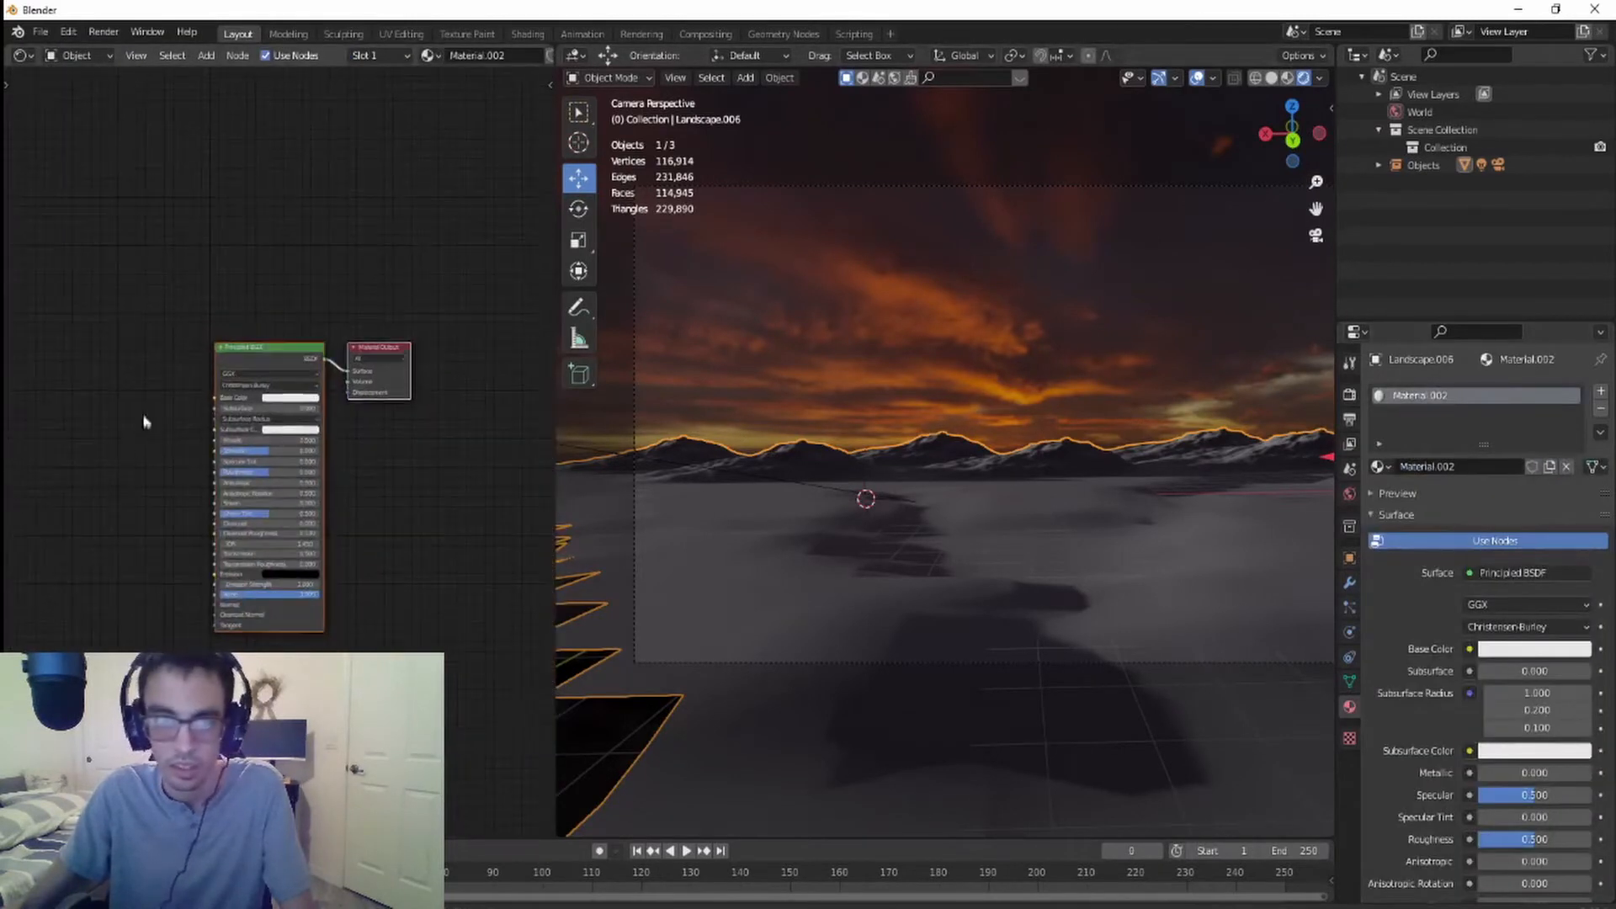
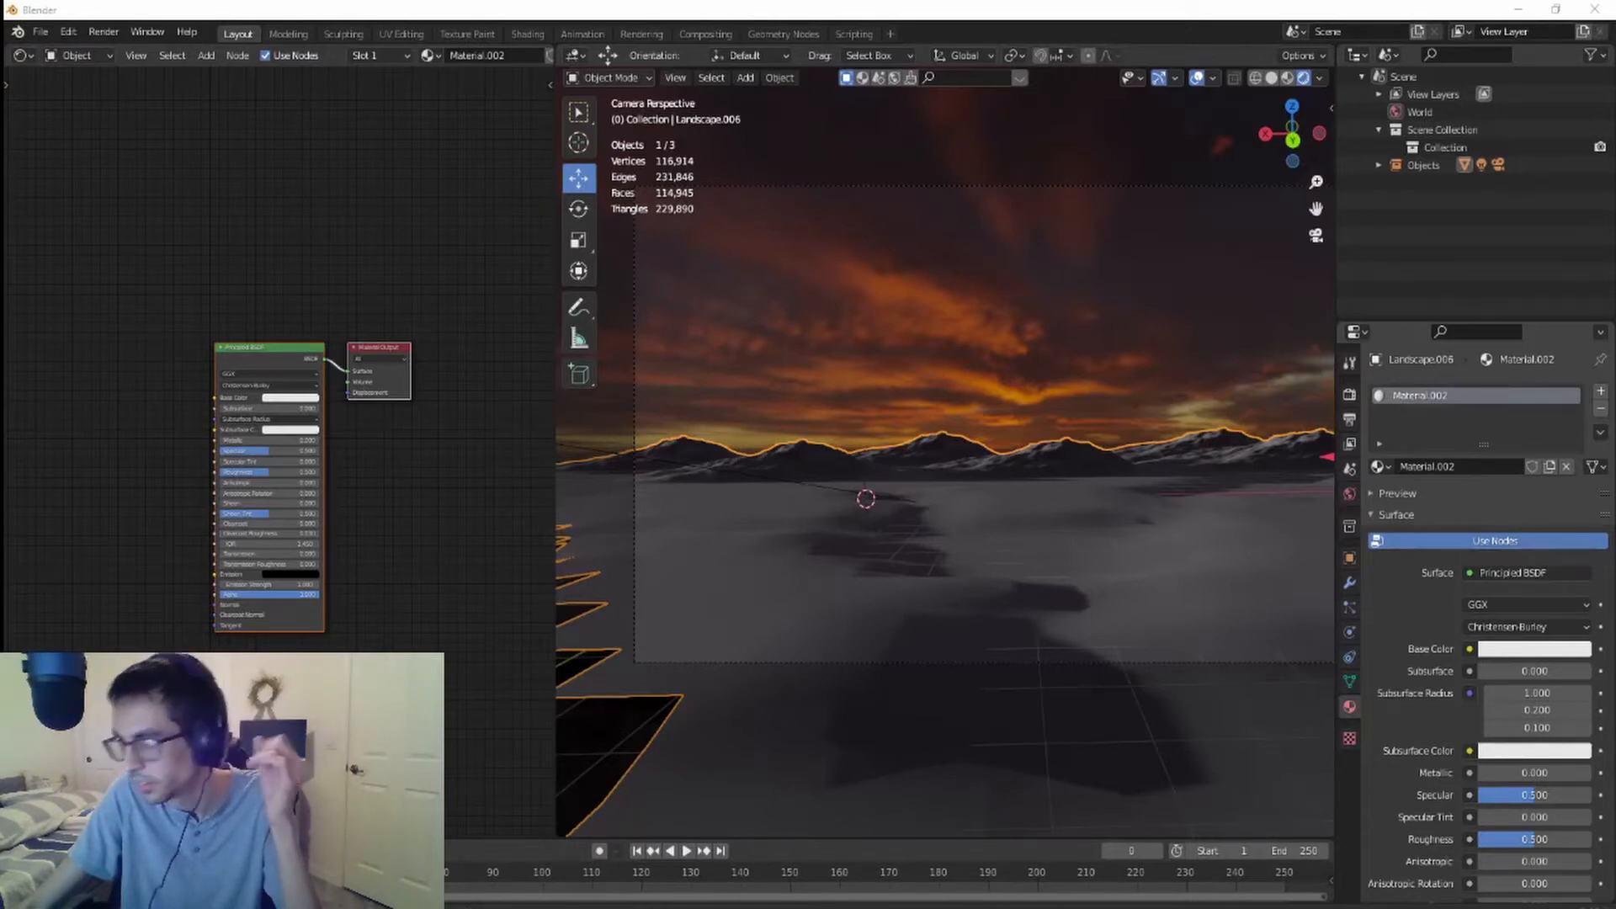
- Add diffuse.jpg as an image texture in the terrain material and connect its Color to the Principled BSDF's Base Color
scroll(444, 535, up, 2)
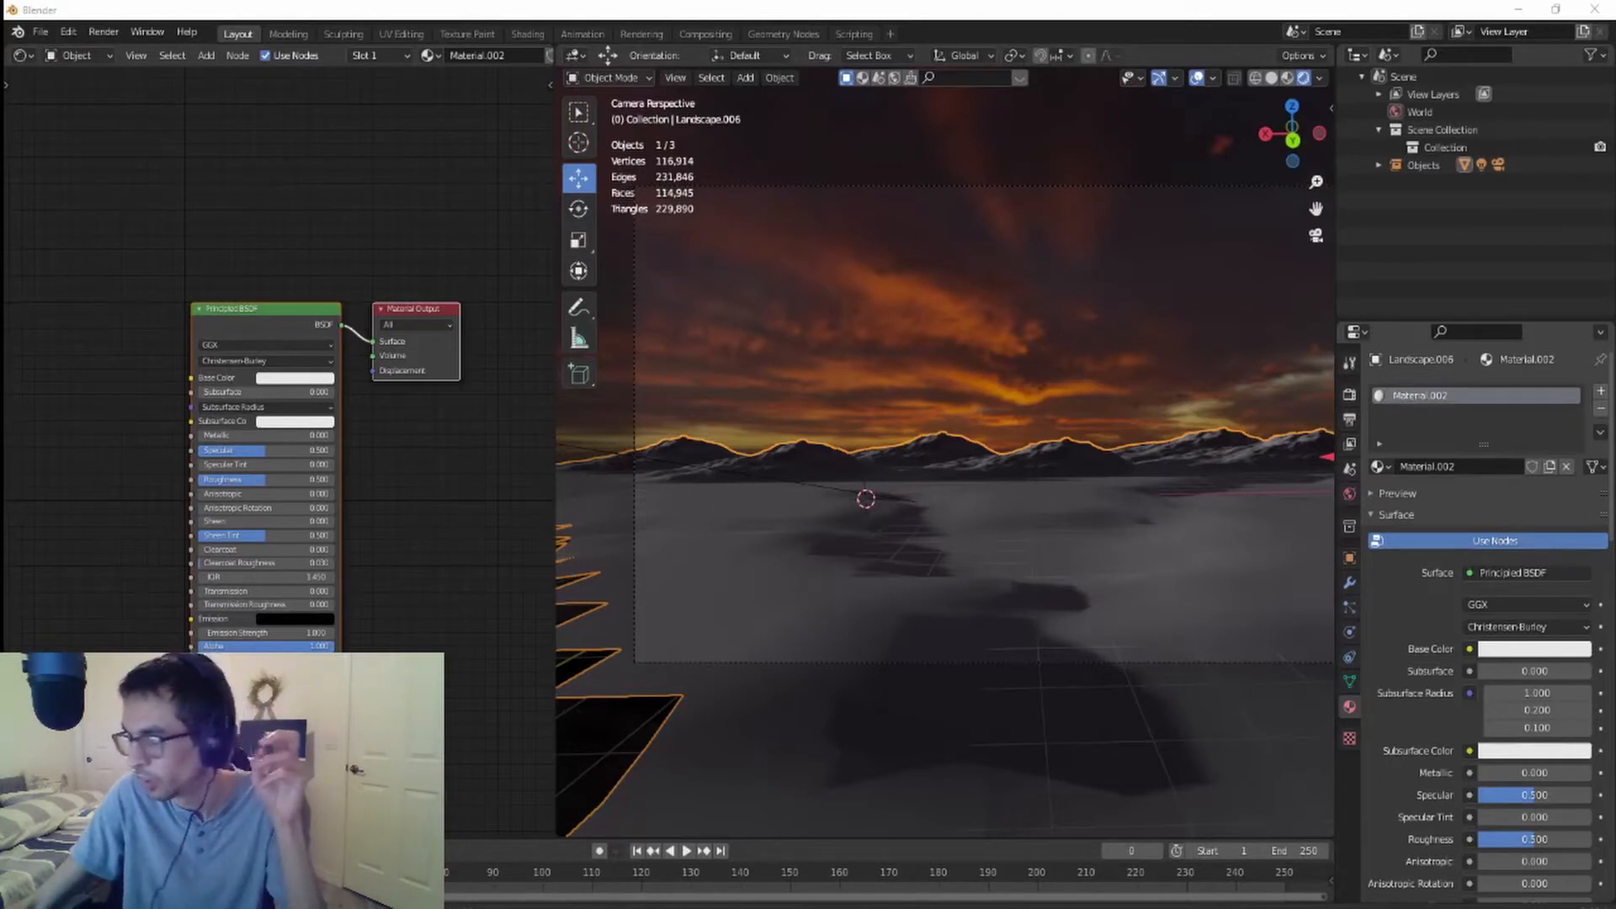
drag(493, 364, 4, 340)
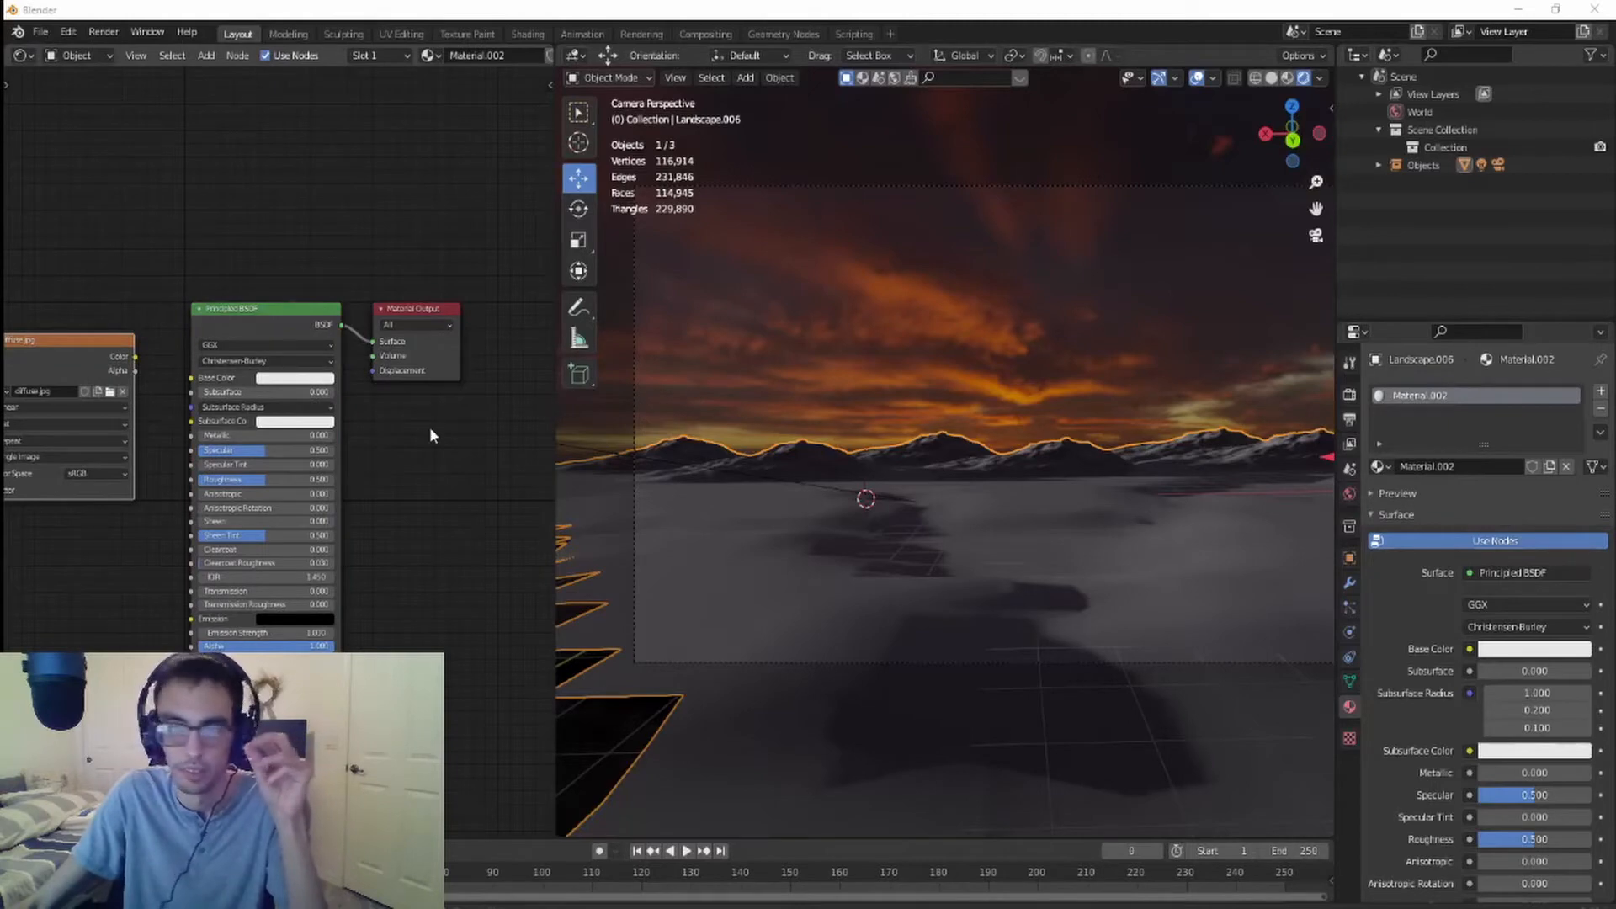
key(Home)
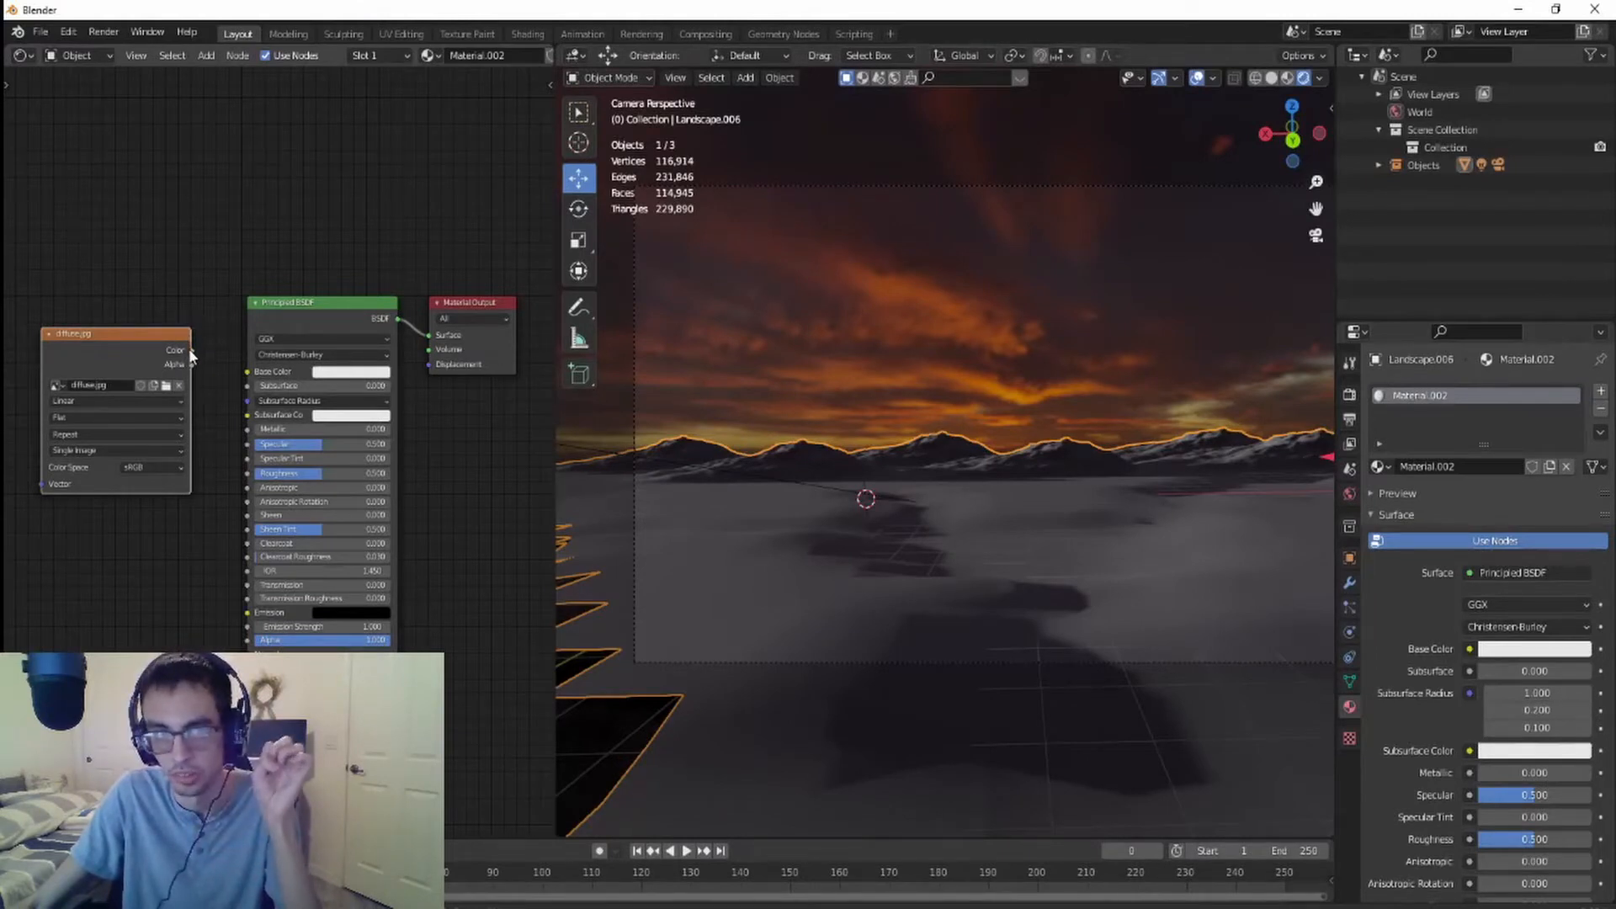
drag(253, 370, 252, 373)
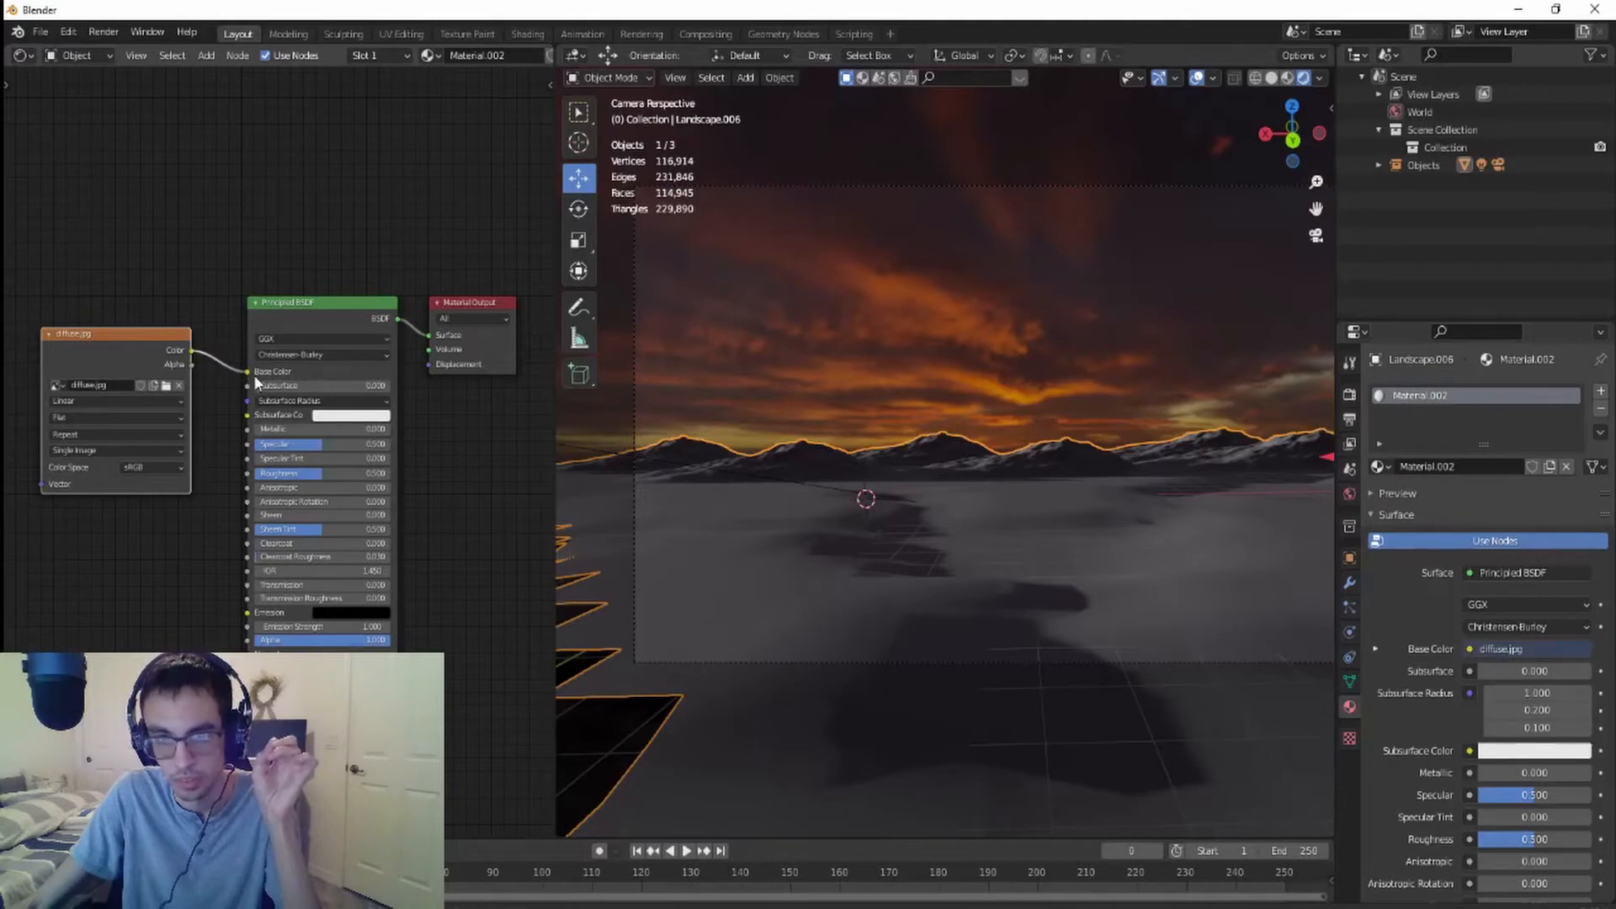
- Unwrap the entire terrain mesh using Smart UV Project with a 66° angle limit, then deselect the mesh
middle_drag(1049, 546, 995, 563)
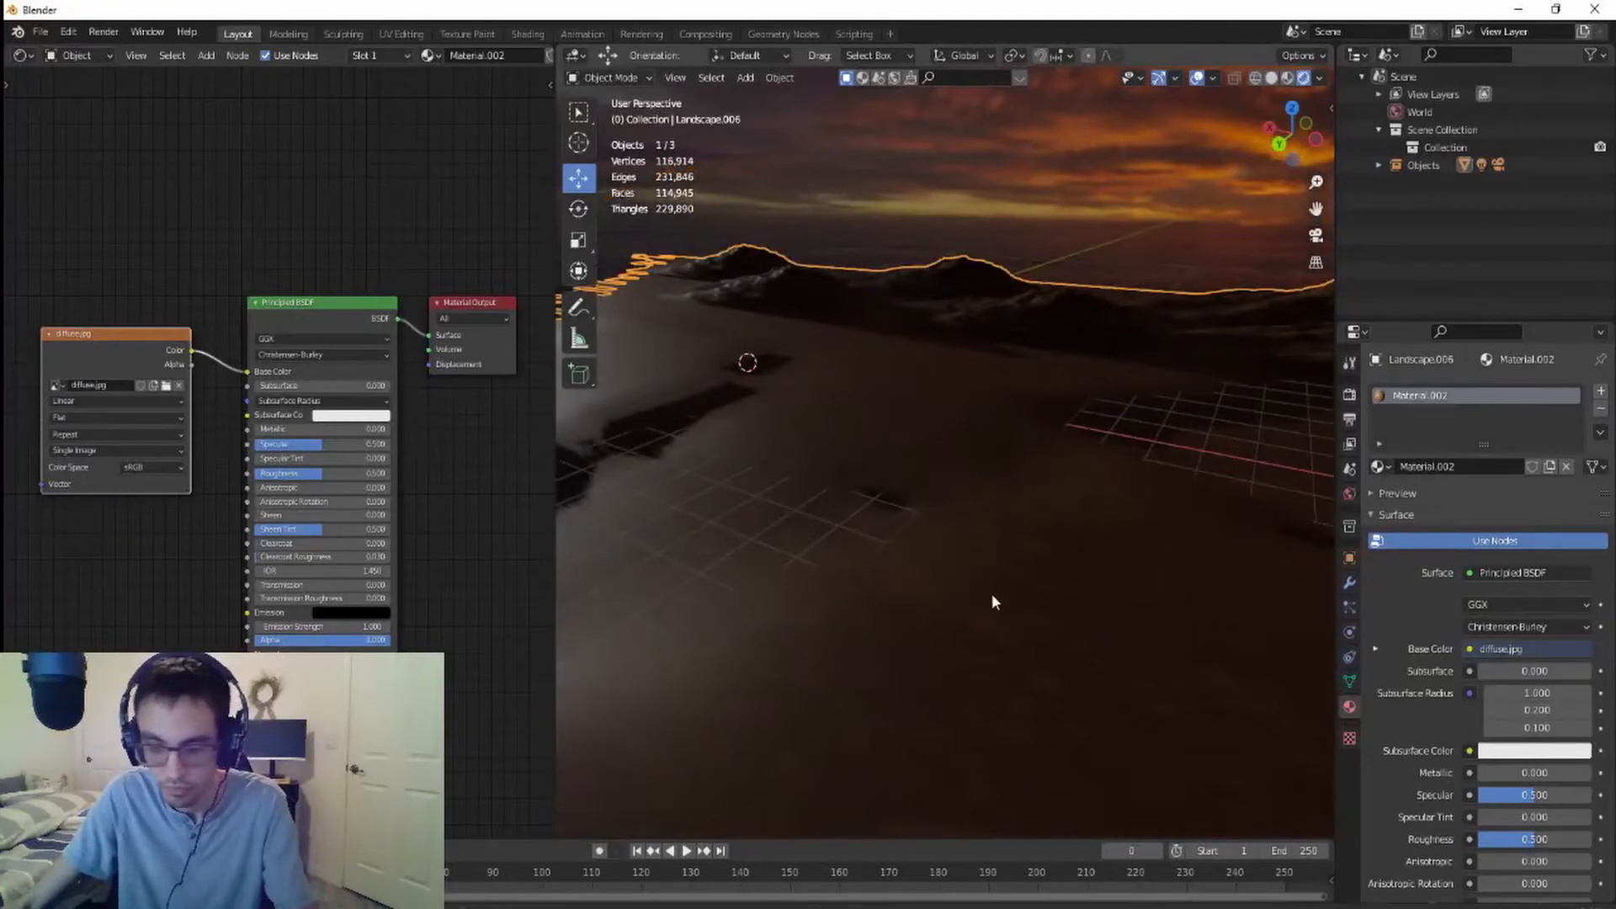
key(Tab)
key(a)
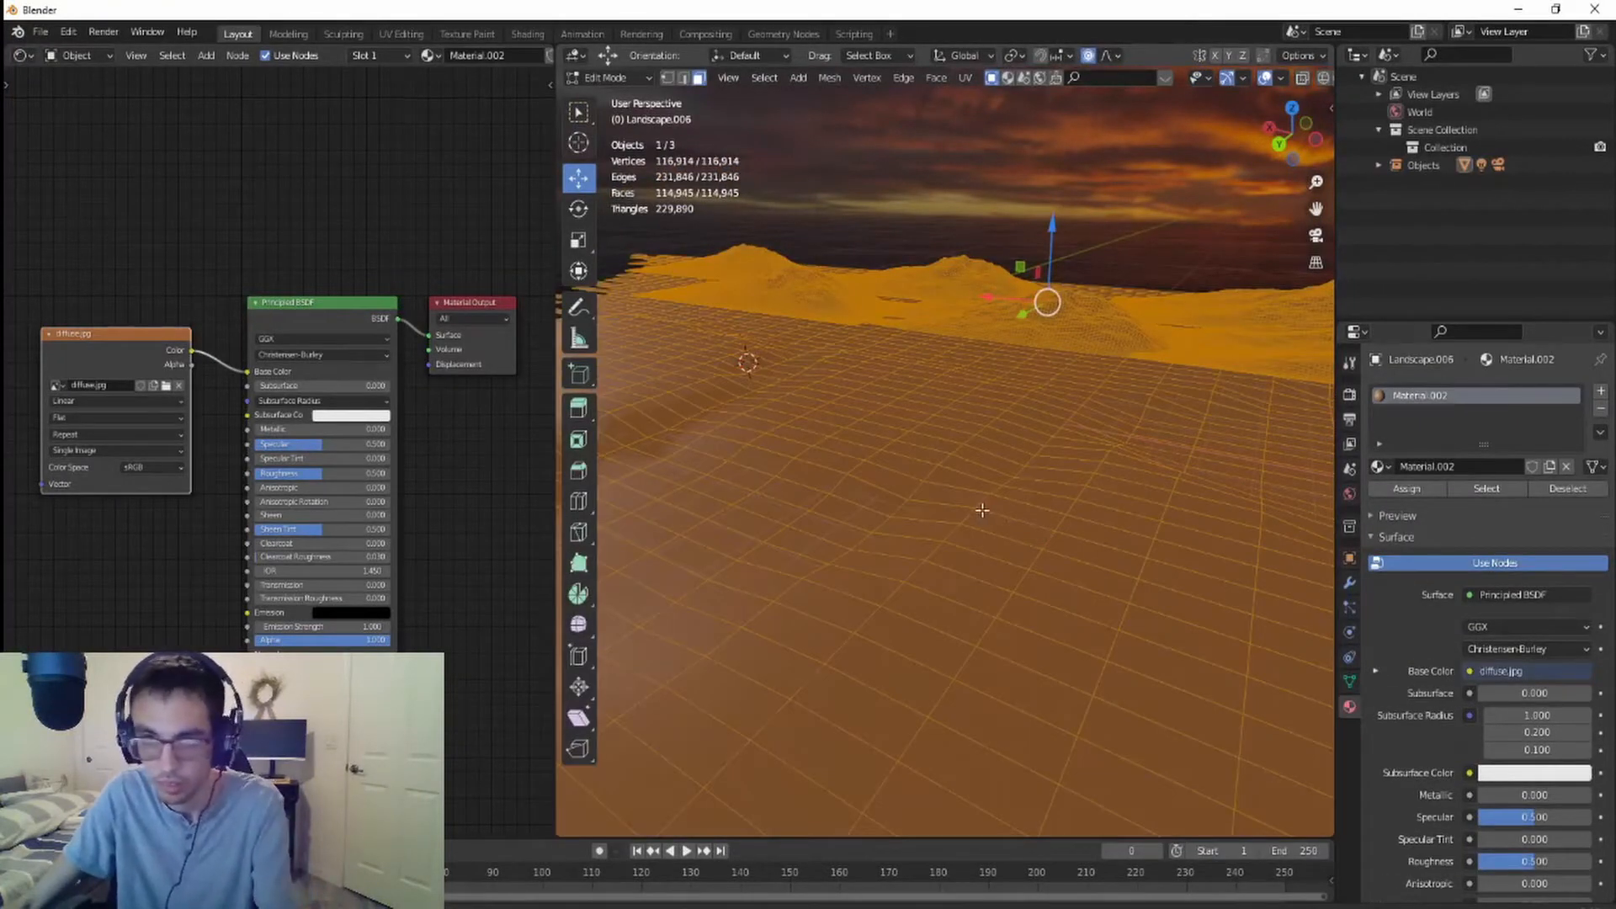
key(u)
click(971, 537)
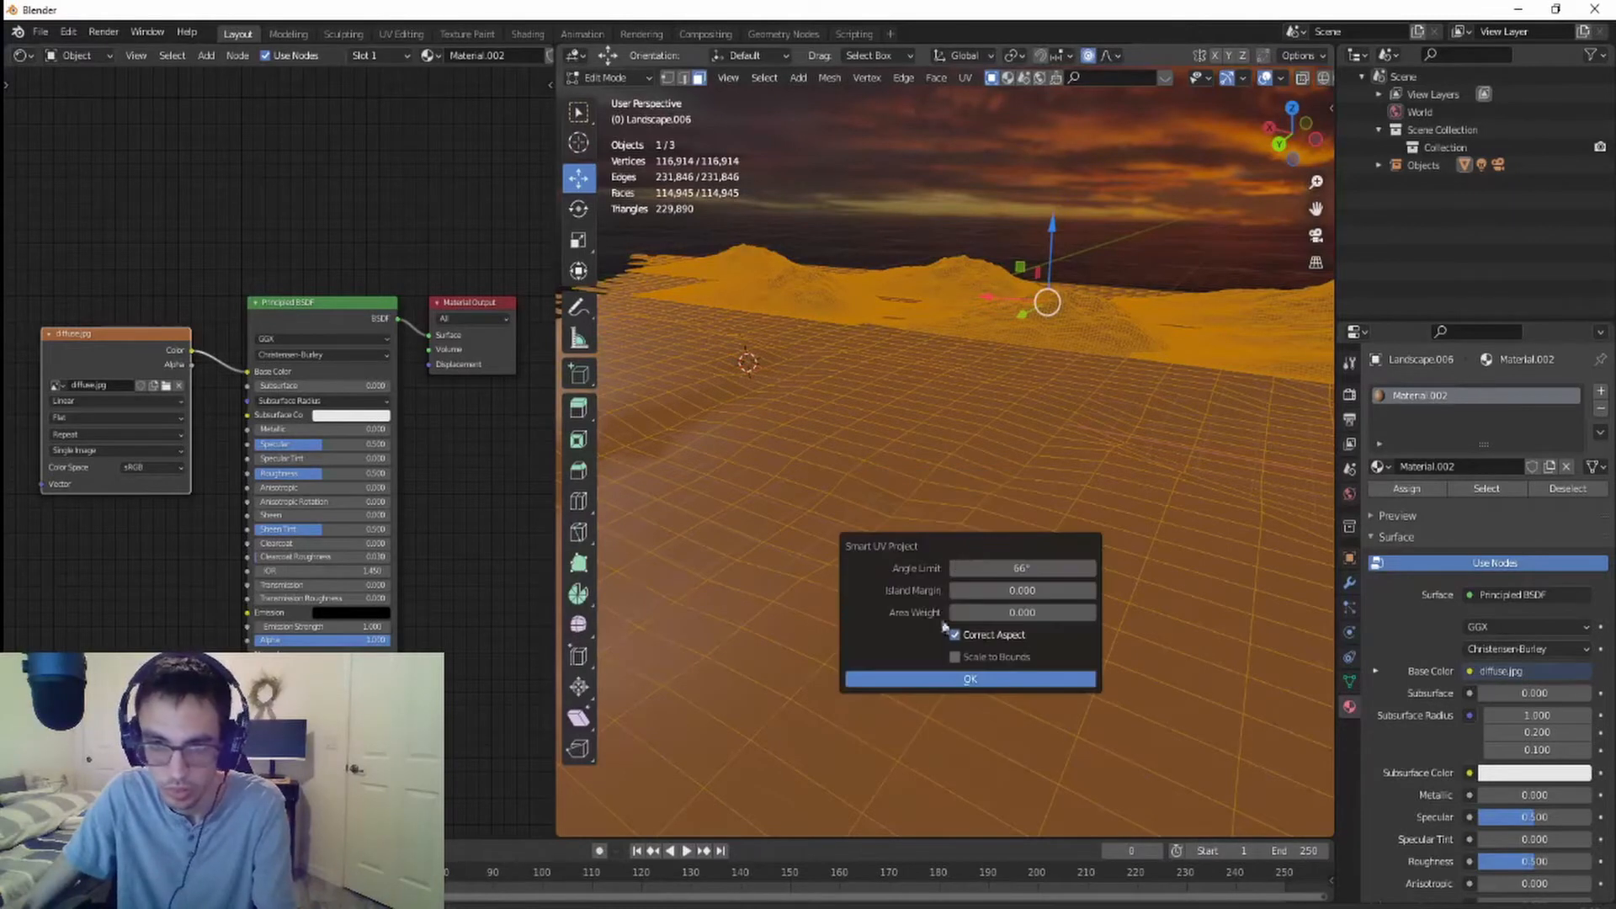
click(972, 679)
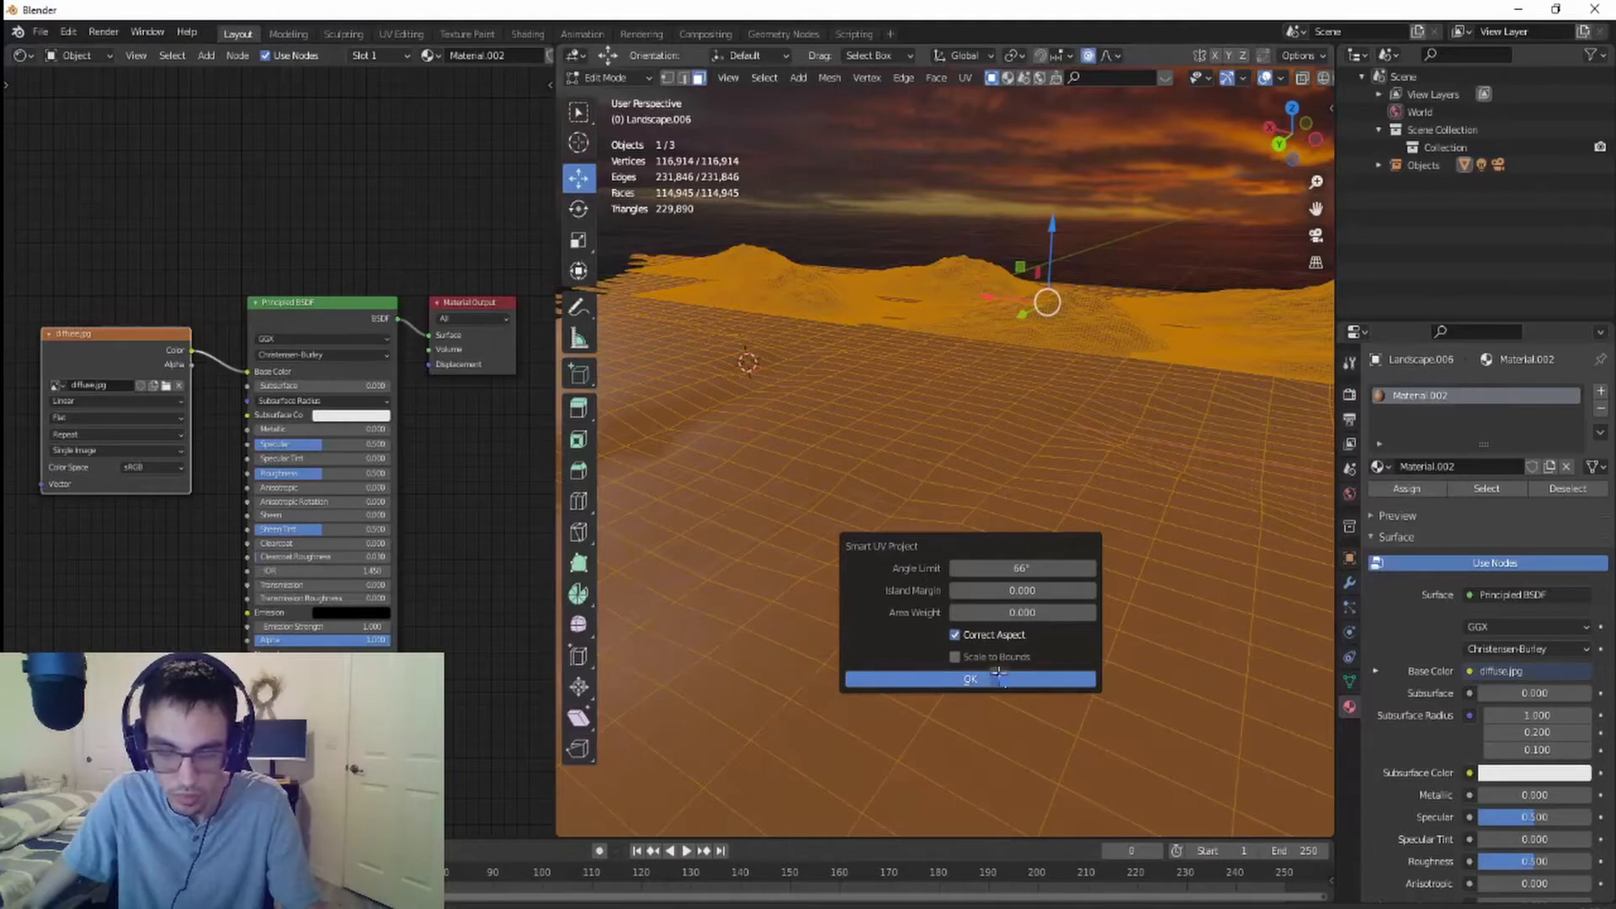
scroll(993, 674, down, 7)
key(alt+a)
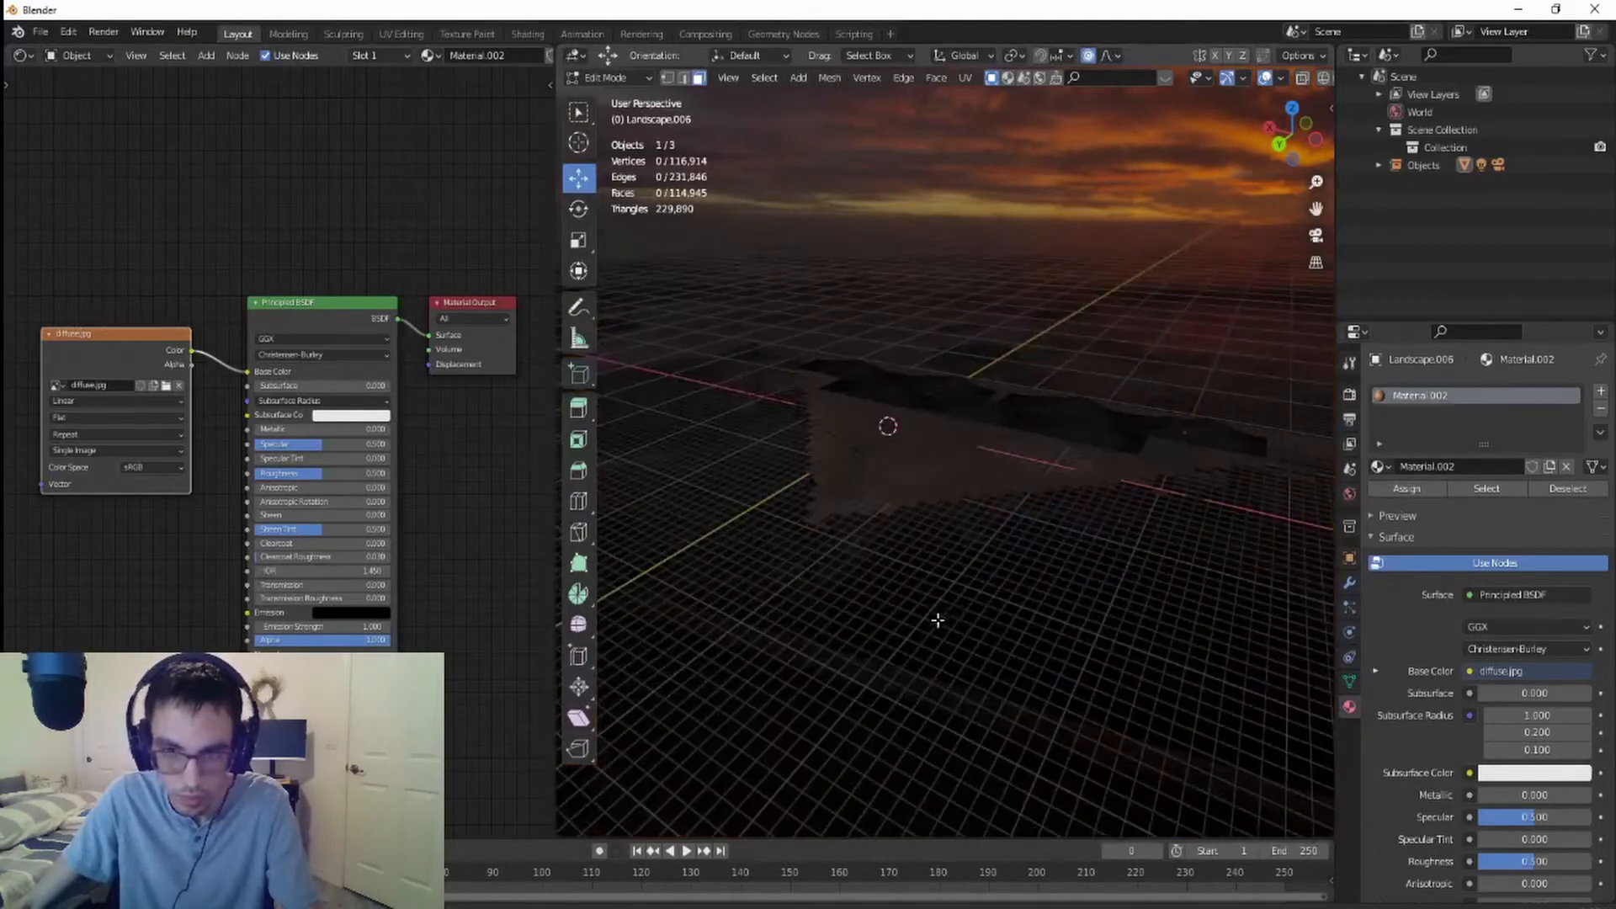
- Switch to the UV Editing workspace and select the whole terrain mesh to show its UV layout
scroll(936, 621, up, 8)
scroll(937, 622, down, 3)
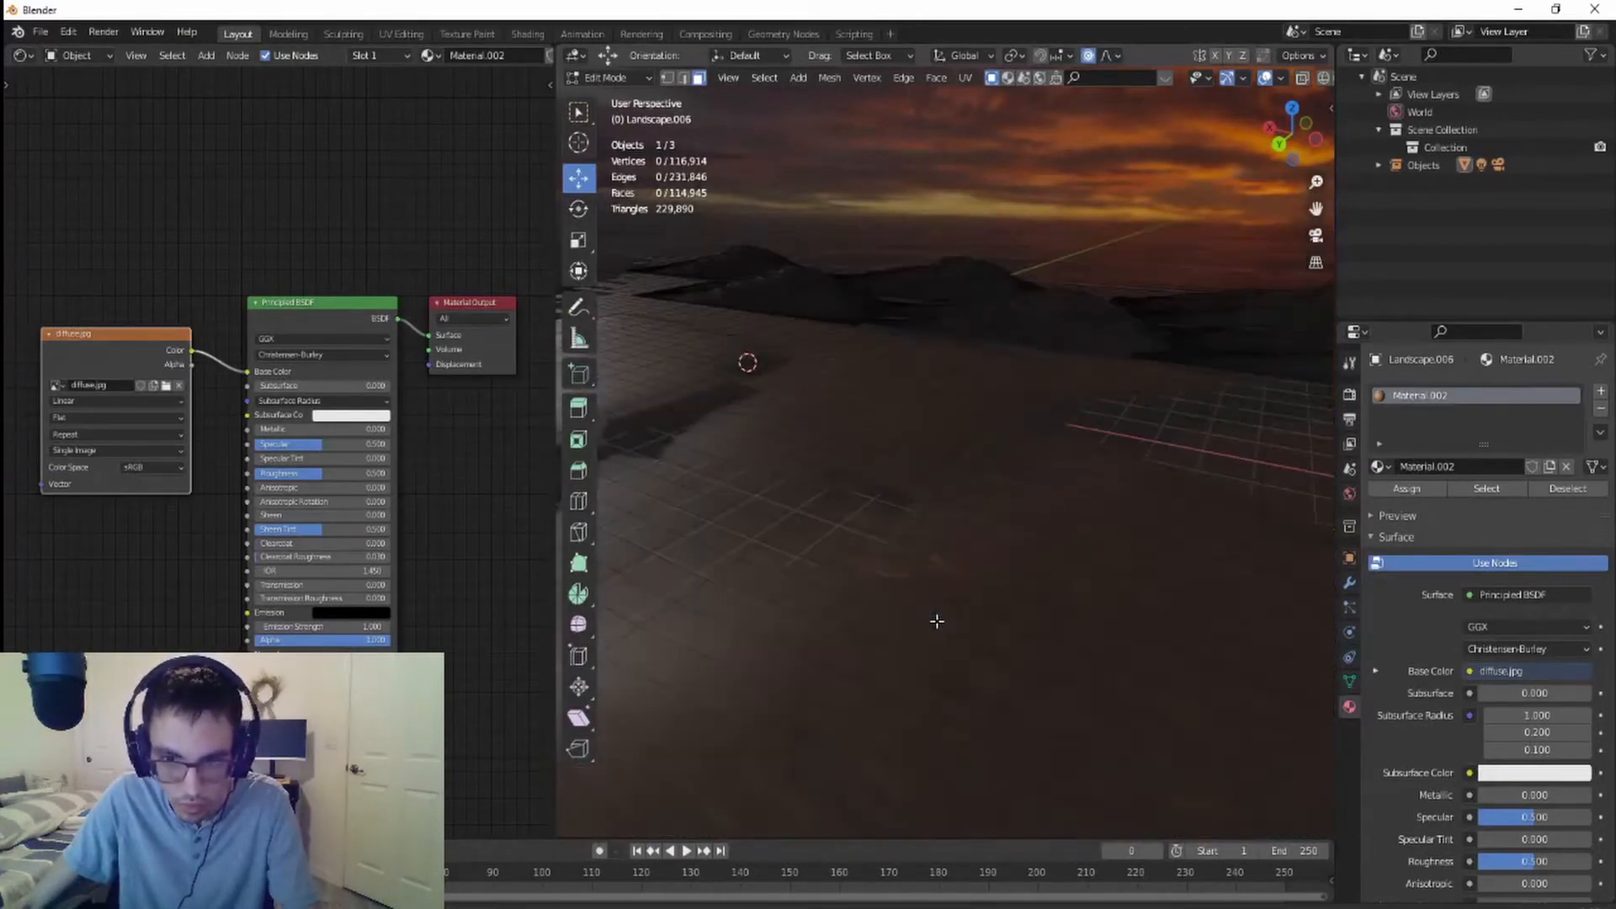
click(401, 34)
scroll(924, 539, down, 5)
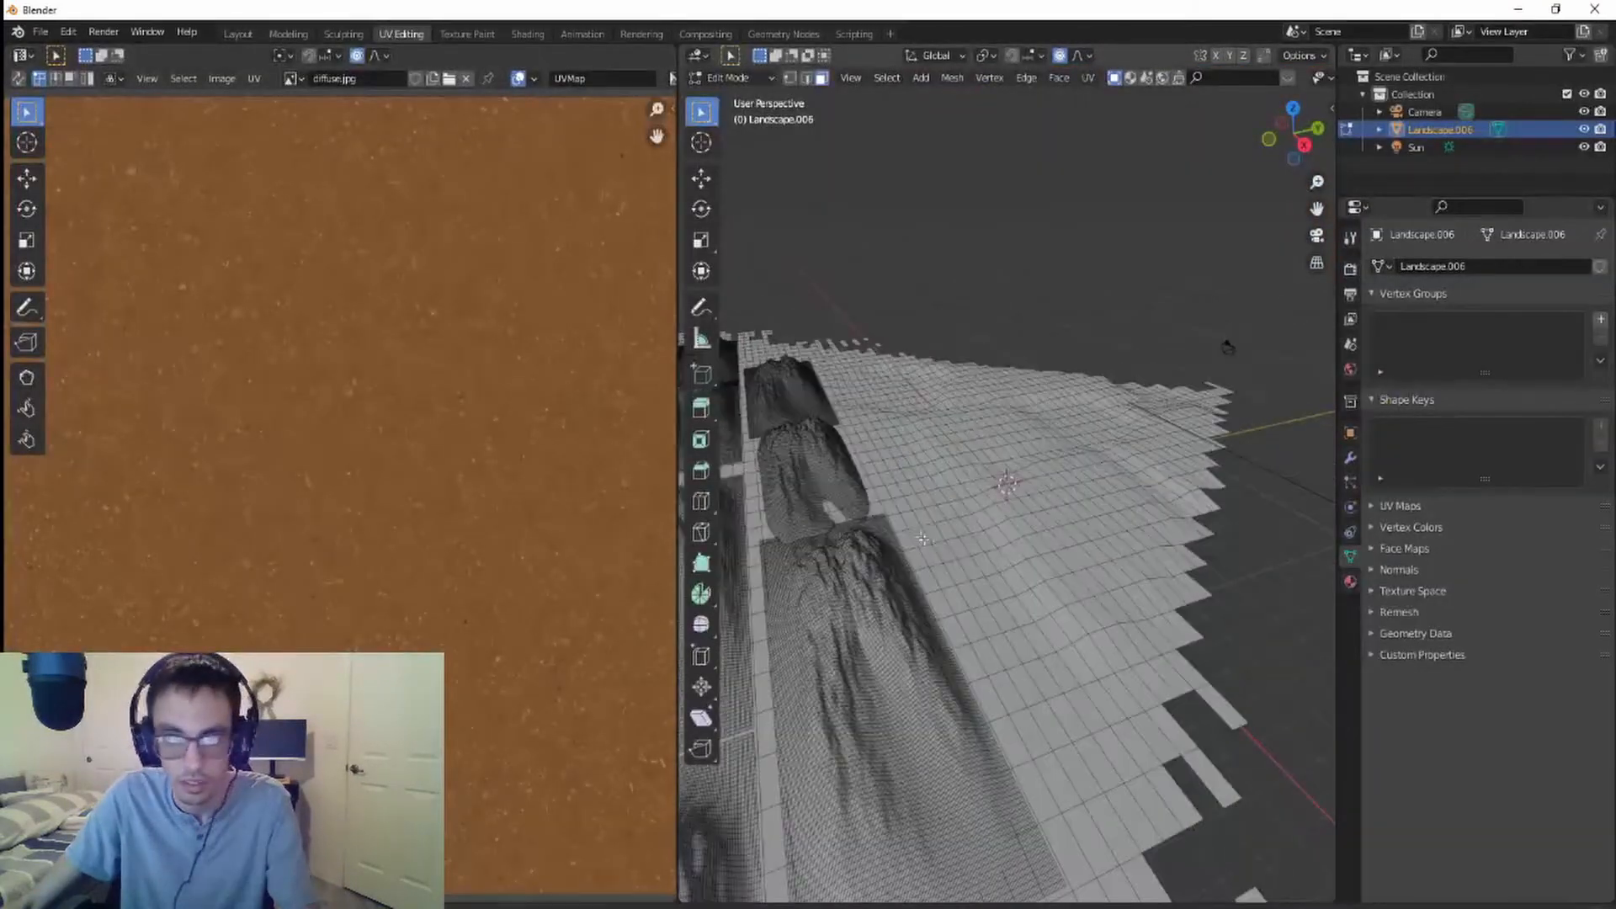
key(a)
middle_drag(962, 556, 1074, 400)
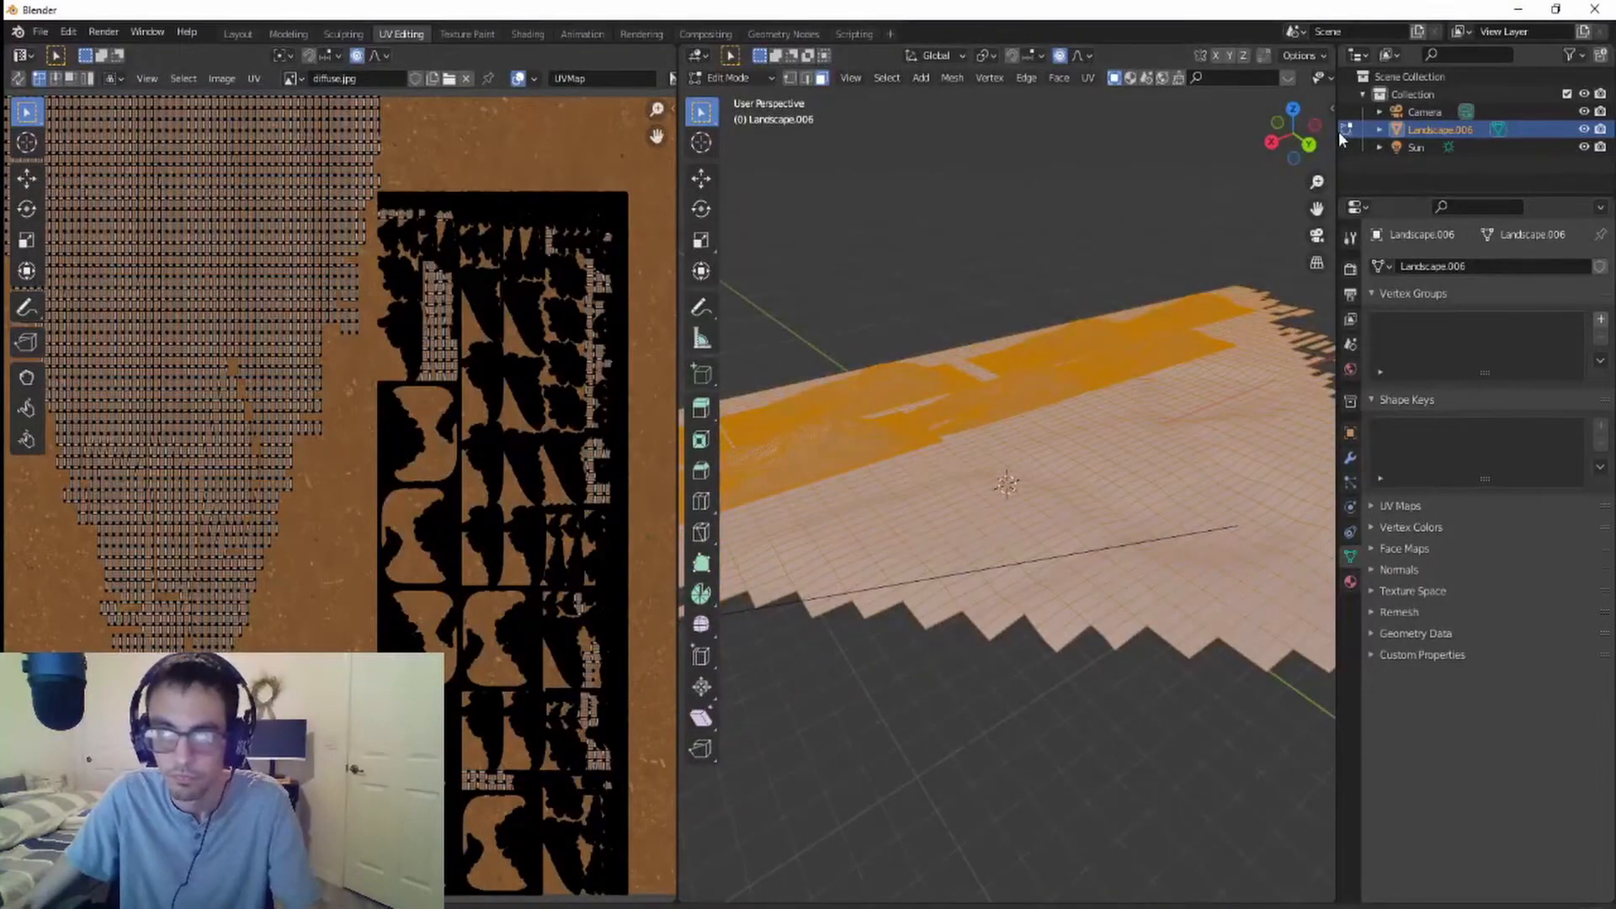
- Widen the 3D viewport and switch its shading to Rendered
drag(1338, 131, 1544, 131)
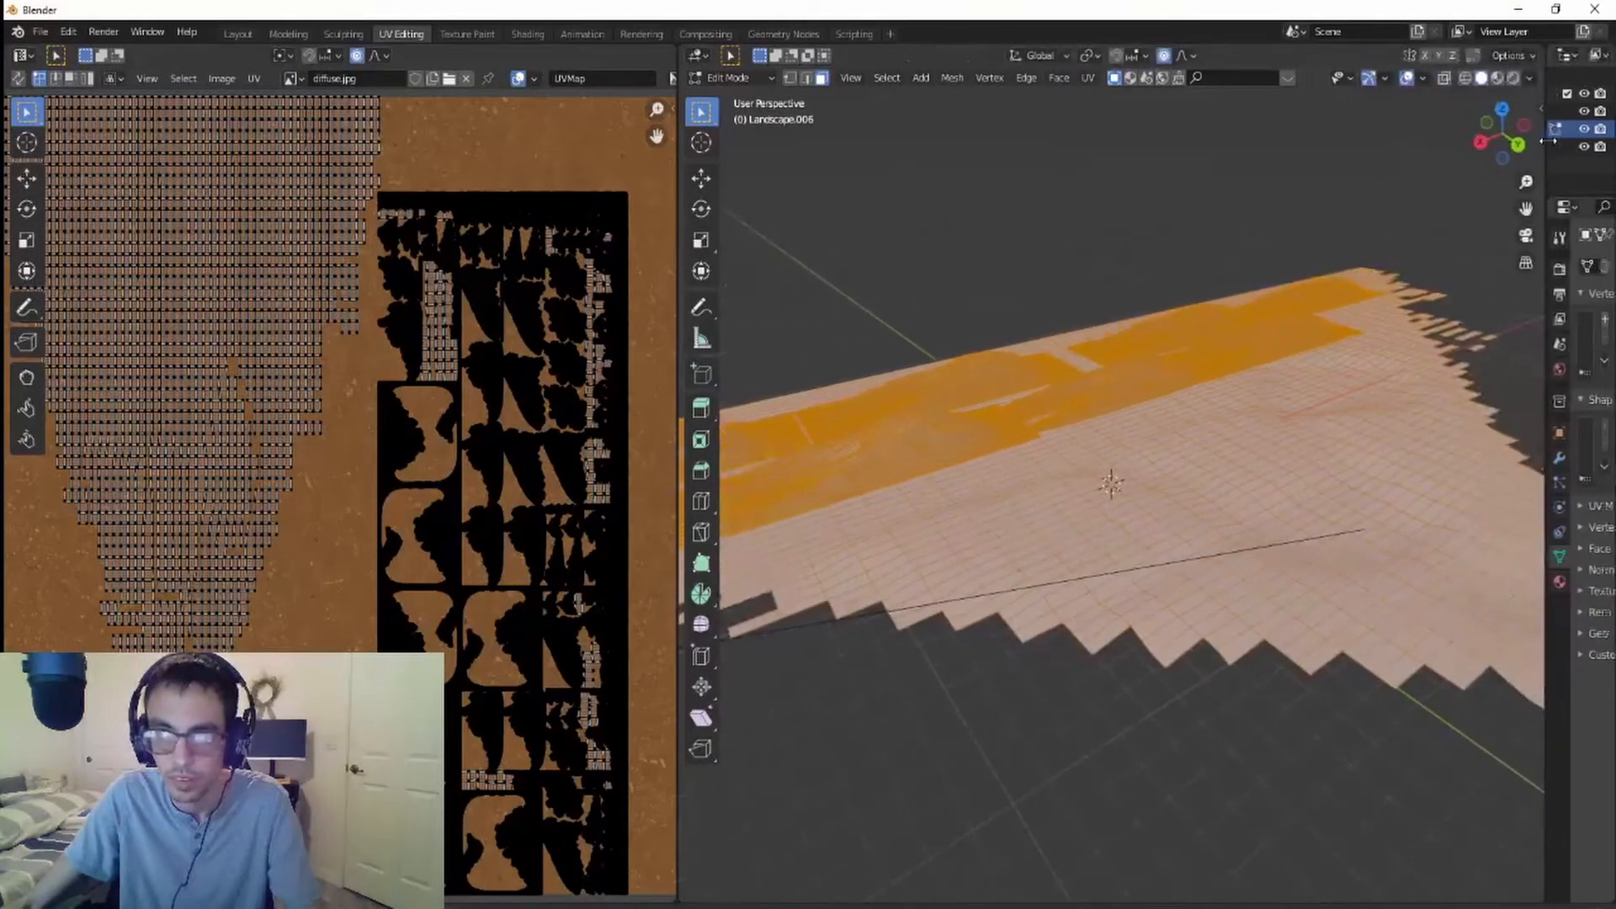
click(1513, 79)
mouse_move(1305, 371)
middle_down()
mouse_move(1241, 502)
mouse_move(1104, 548)
mouse_move(1029, 503)
middle_up()
scroll(309, 529, down, 3)
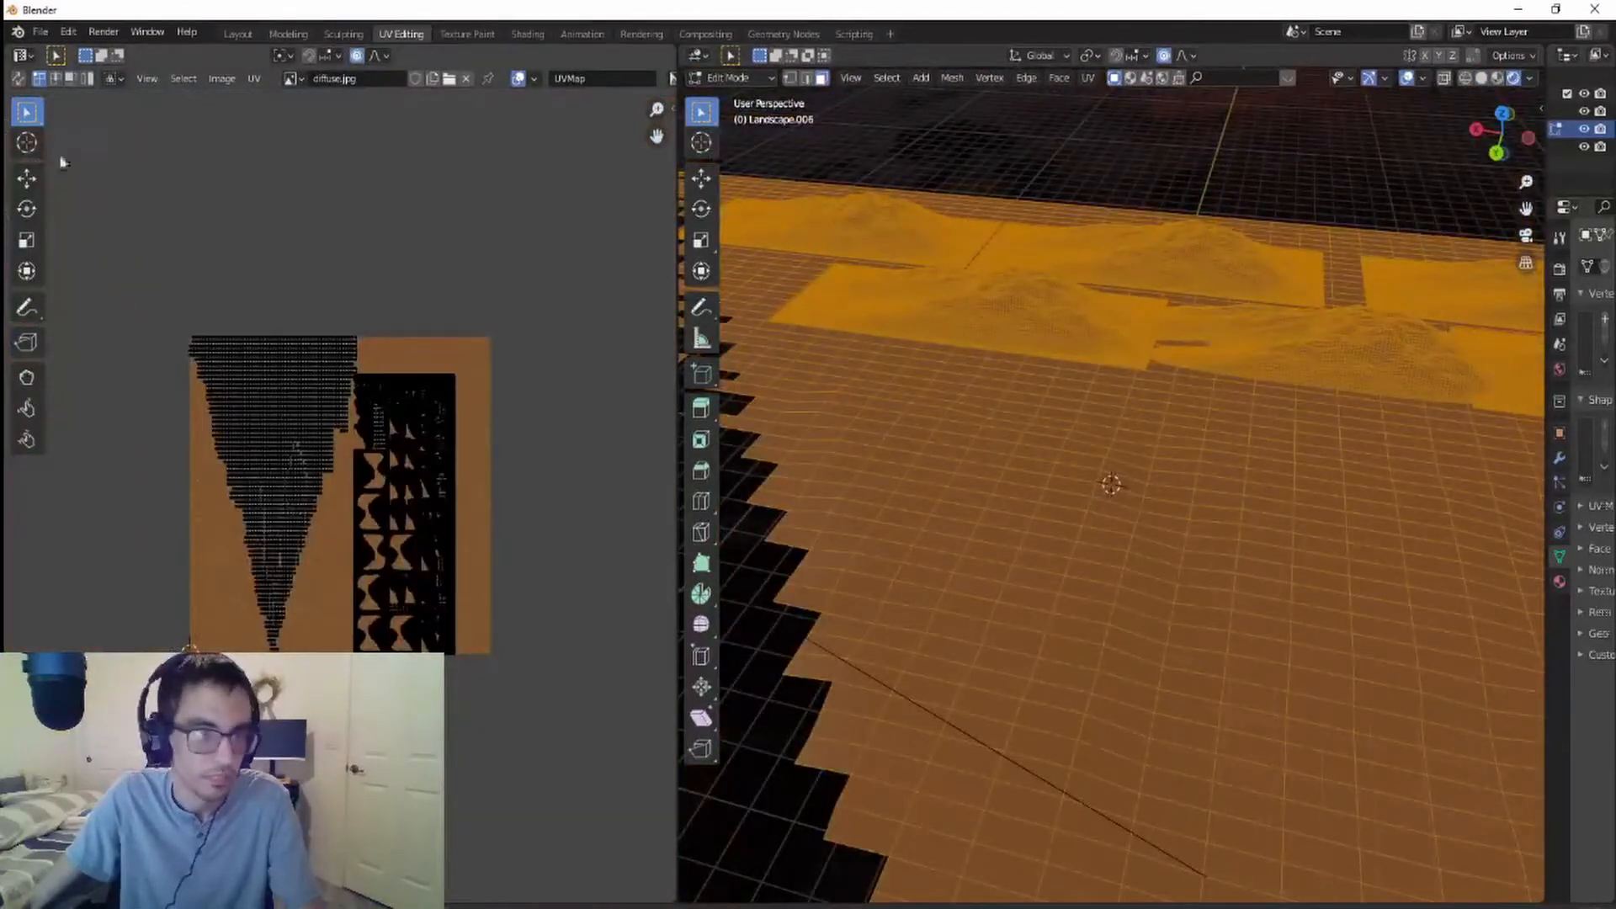
- Select all of the terrain's UVs and scale them up uniformly far beyond the diffuse.jpg image
drag(82, 194, 533, 720)
scroll(326, 524, up, 6)
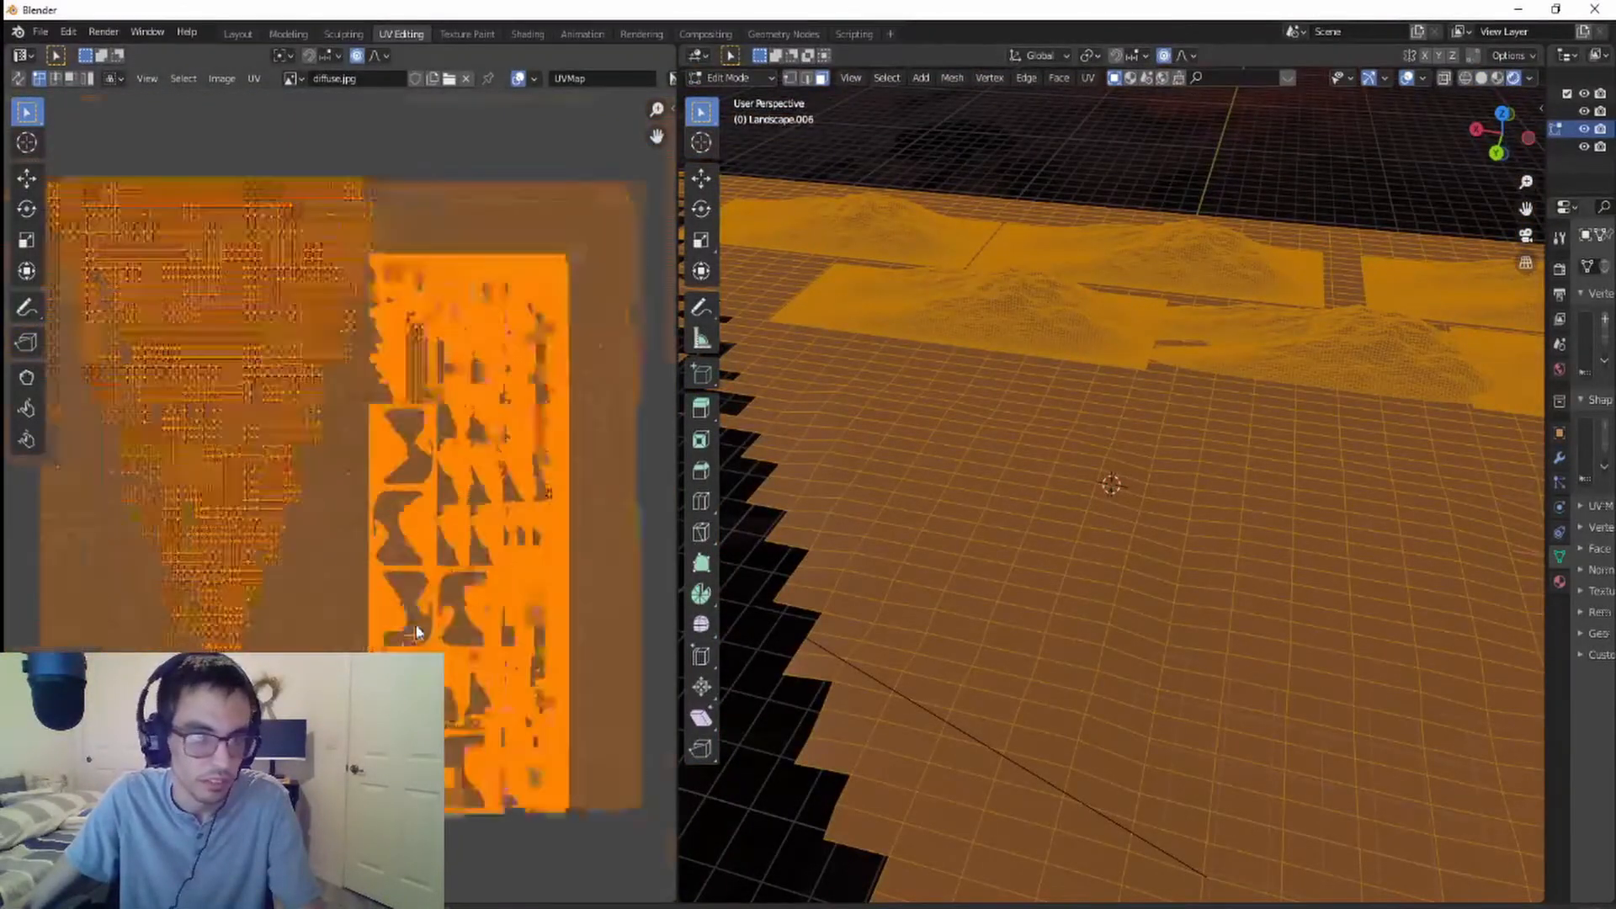
click(26, 240)
scroll(282, 517, down, 4)
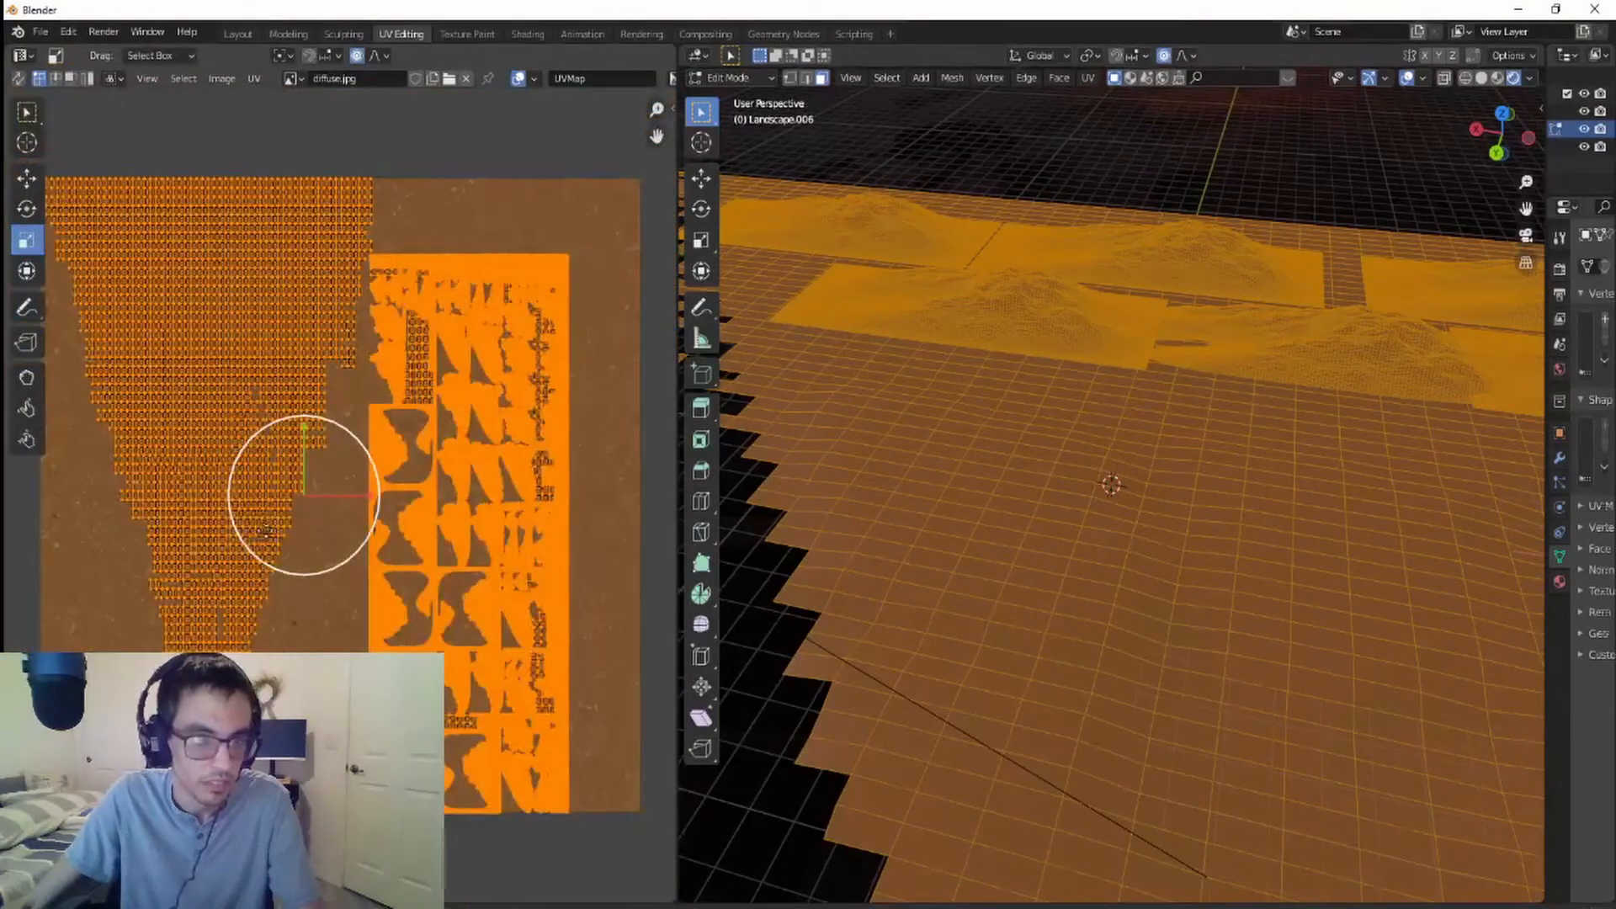
drag(279, 533, 646, 711)
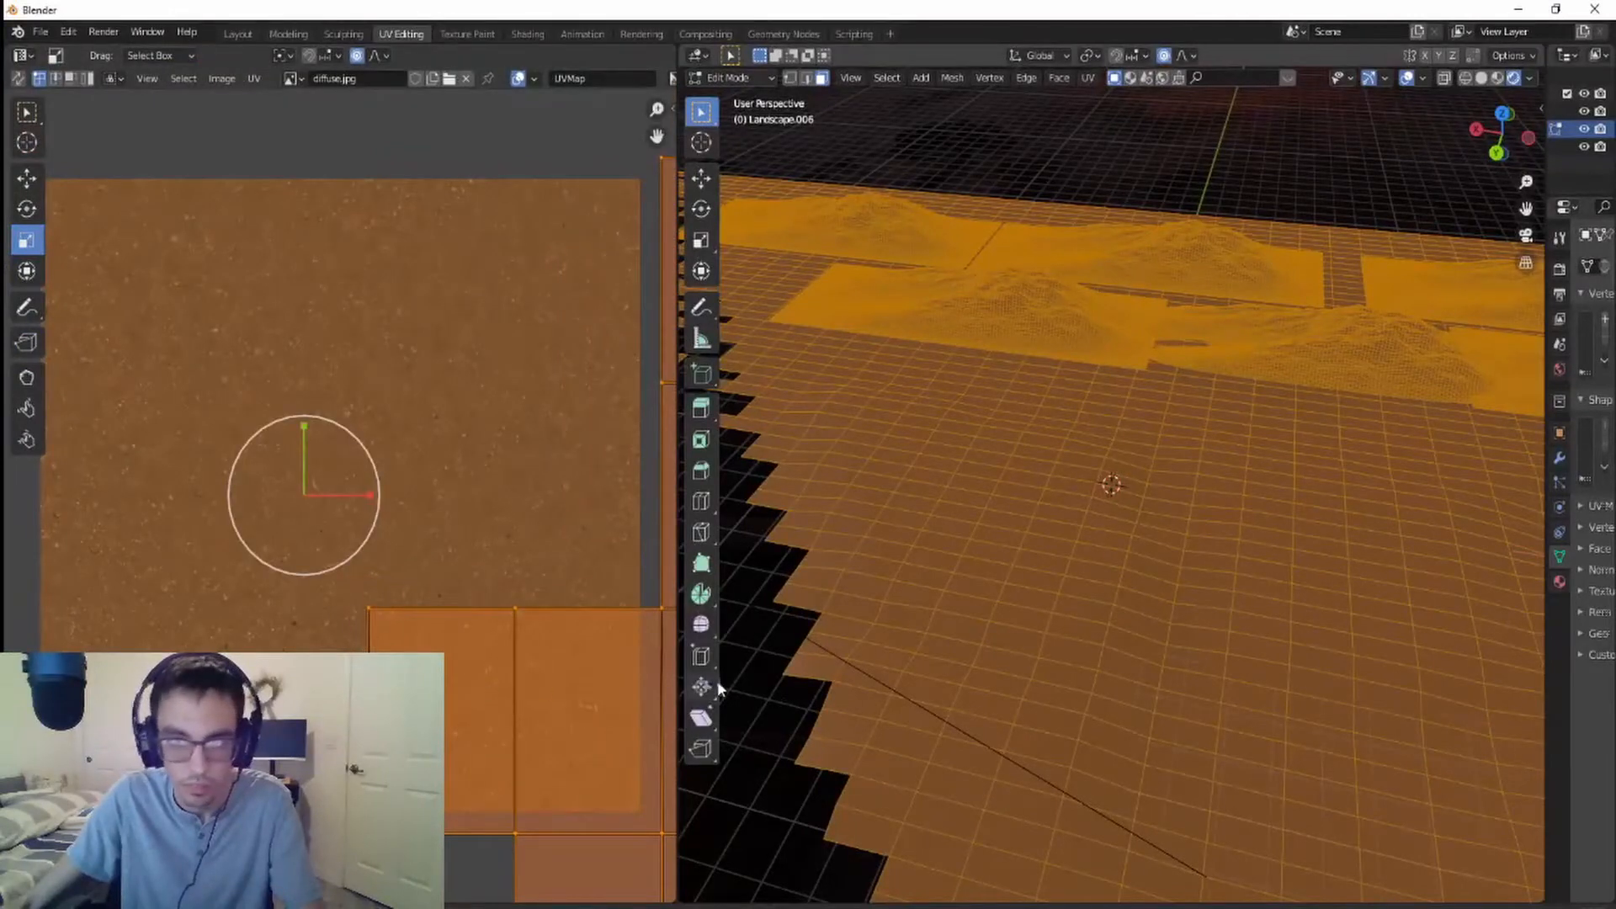
- Deselect the mesh and examine the size of the sand texture up close on the dunes
click(778, 701)
scroll(873, 685, up, 6)
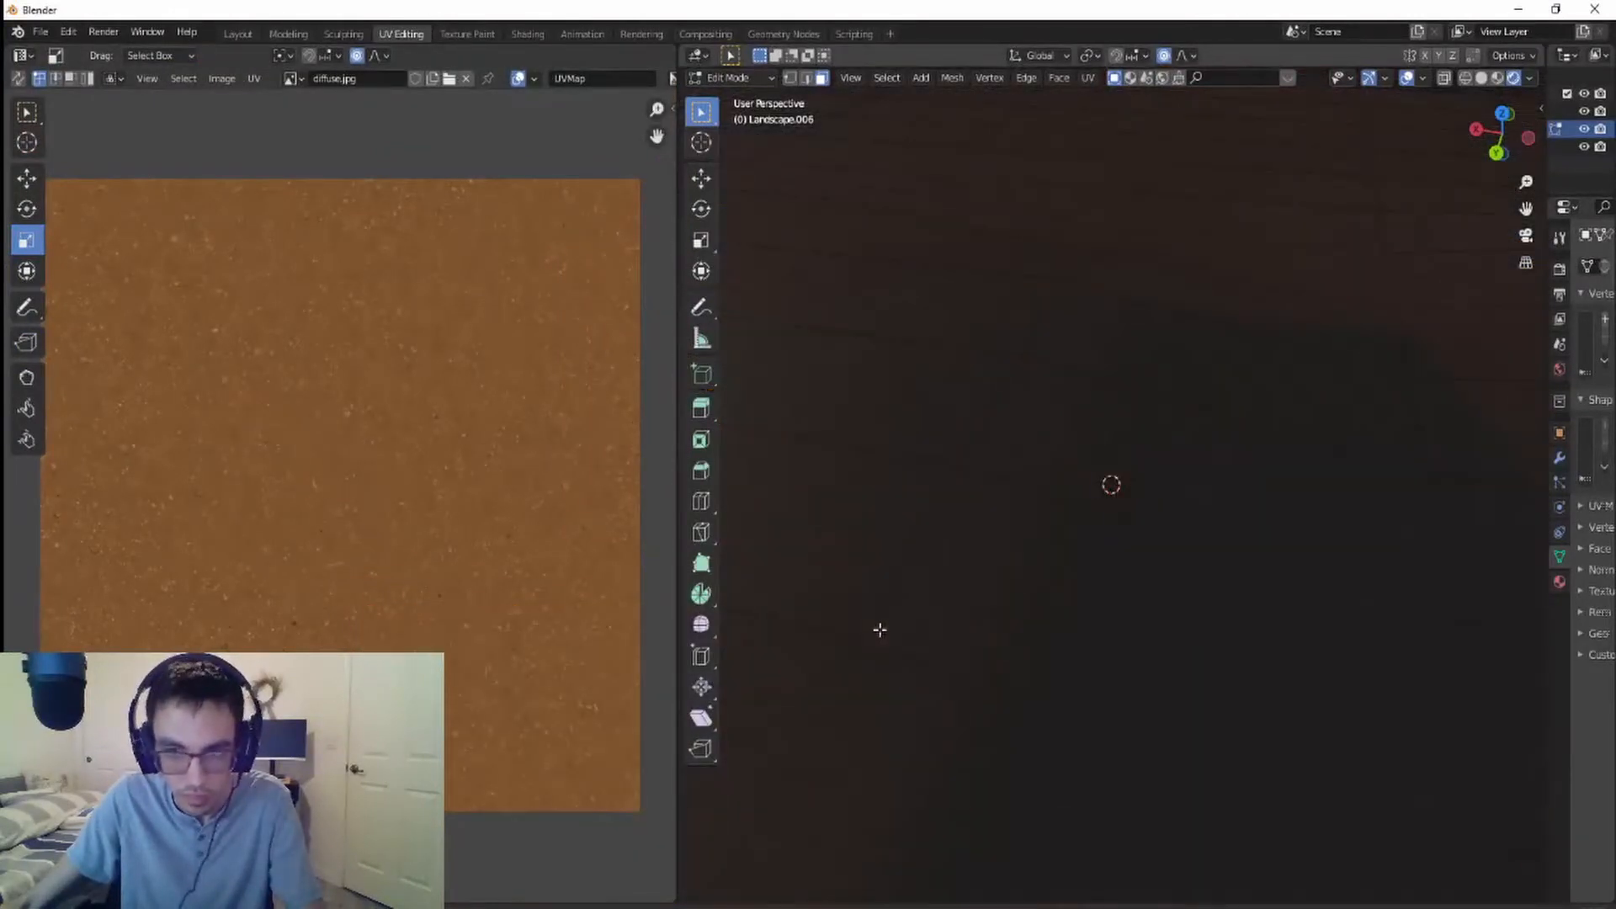
scroll(880, 603, down, 6)
shift+middle_drag(917, 584, 1097, 884)
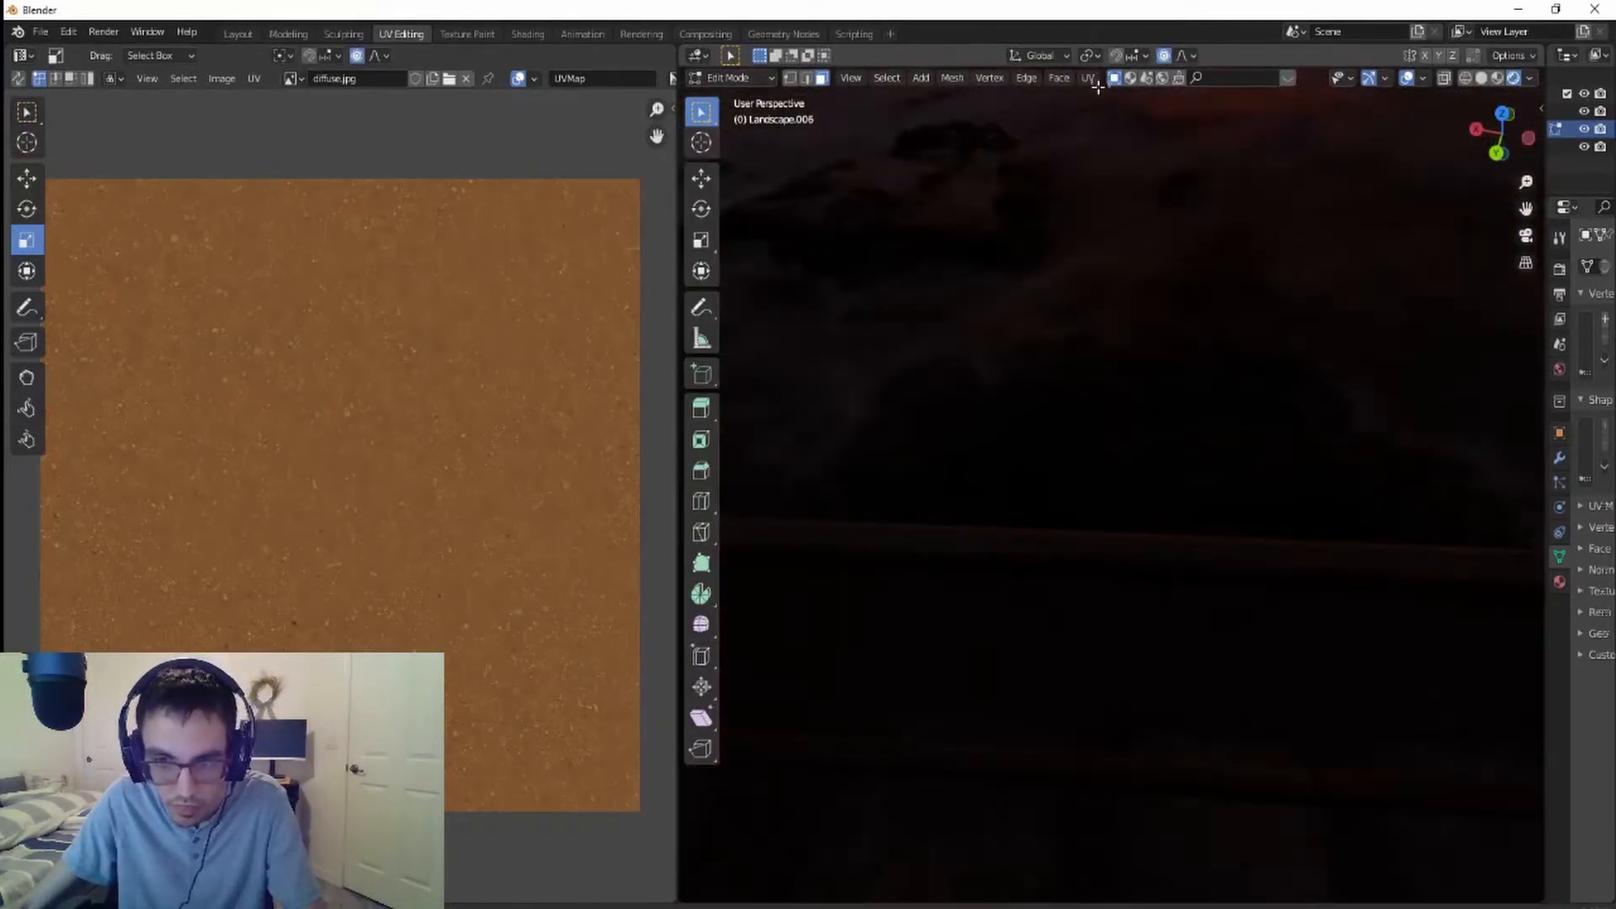
scroll(1108, 487, down, 2)
scroll(1002, 452, up, 2)
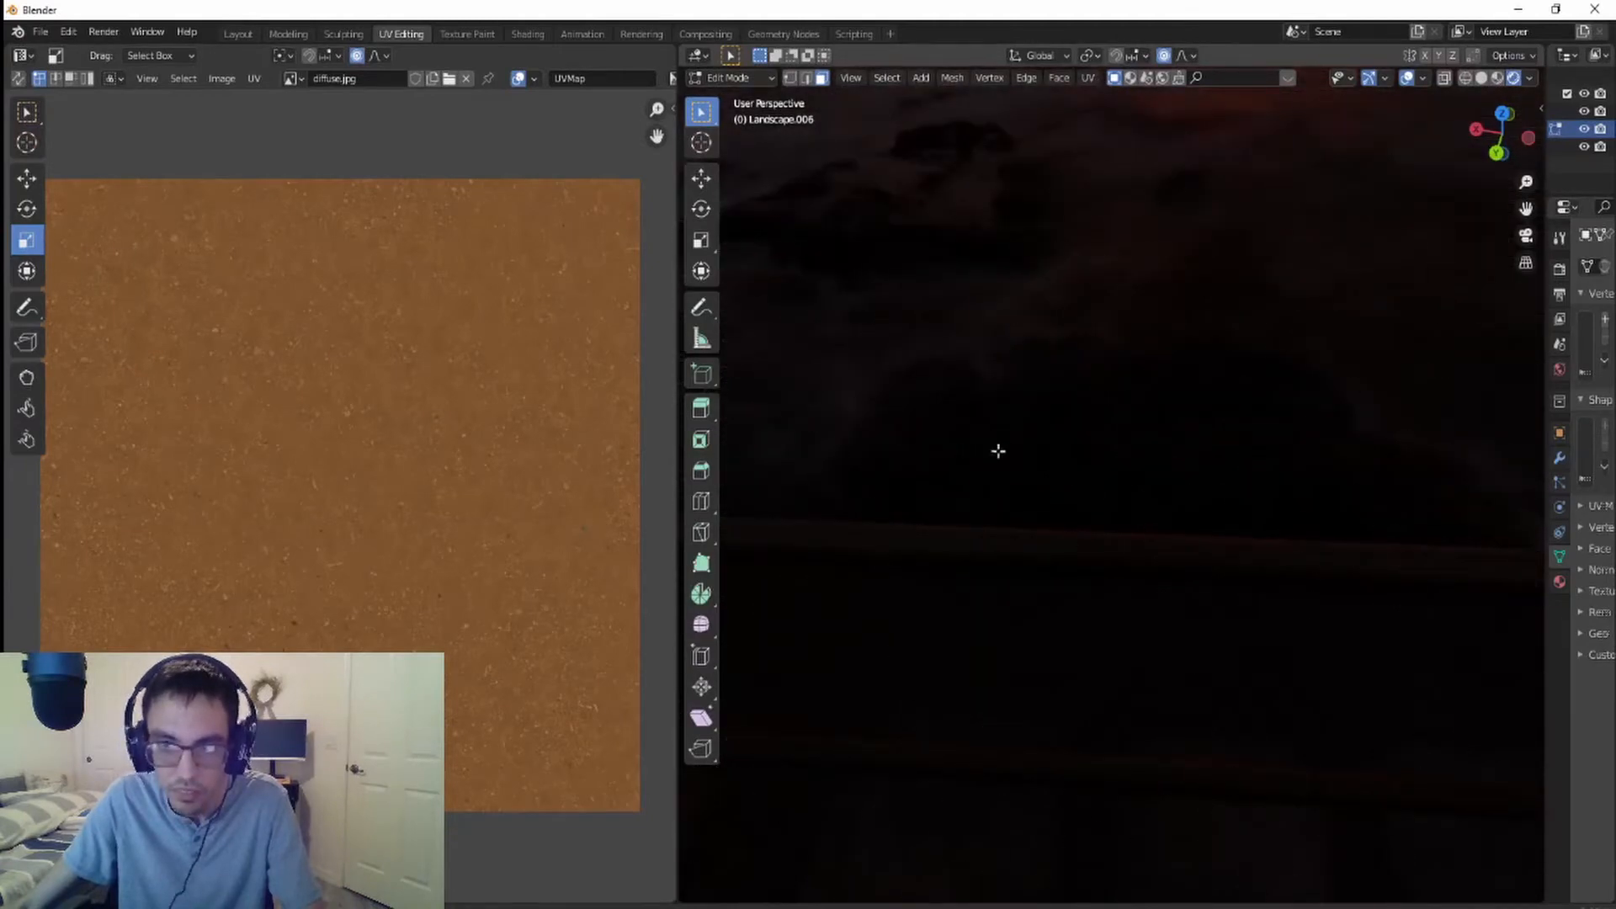
scroll(993, 447, down, 2)
shift+middle_drag(966, 430, 1143, 577)
scroll(1138, 571, up, 3)
scroll(1112, 543, down, 1)
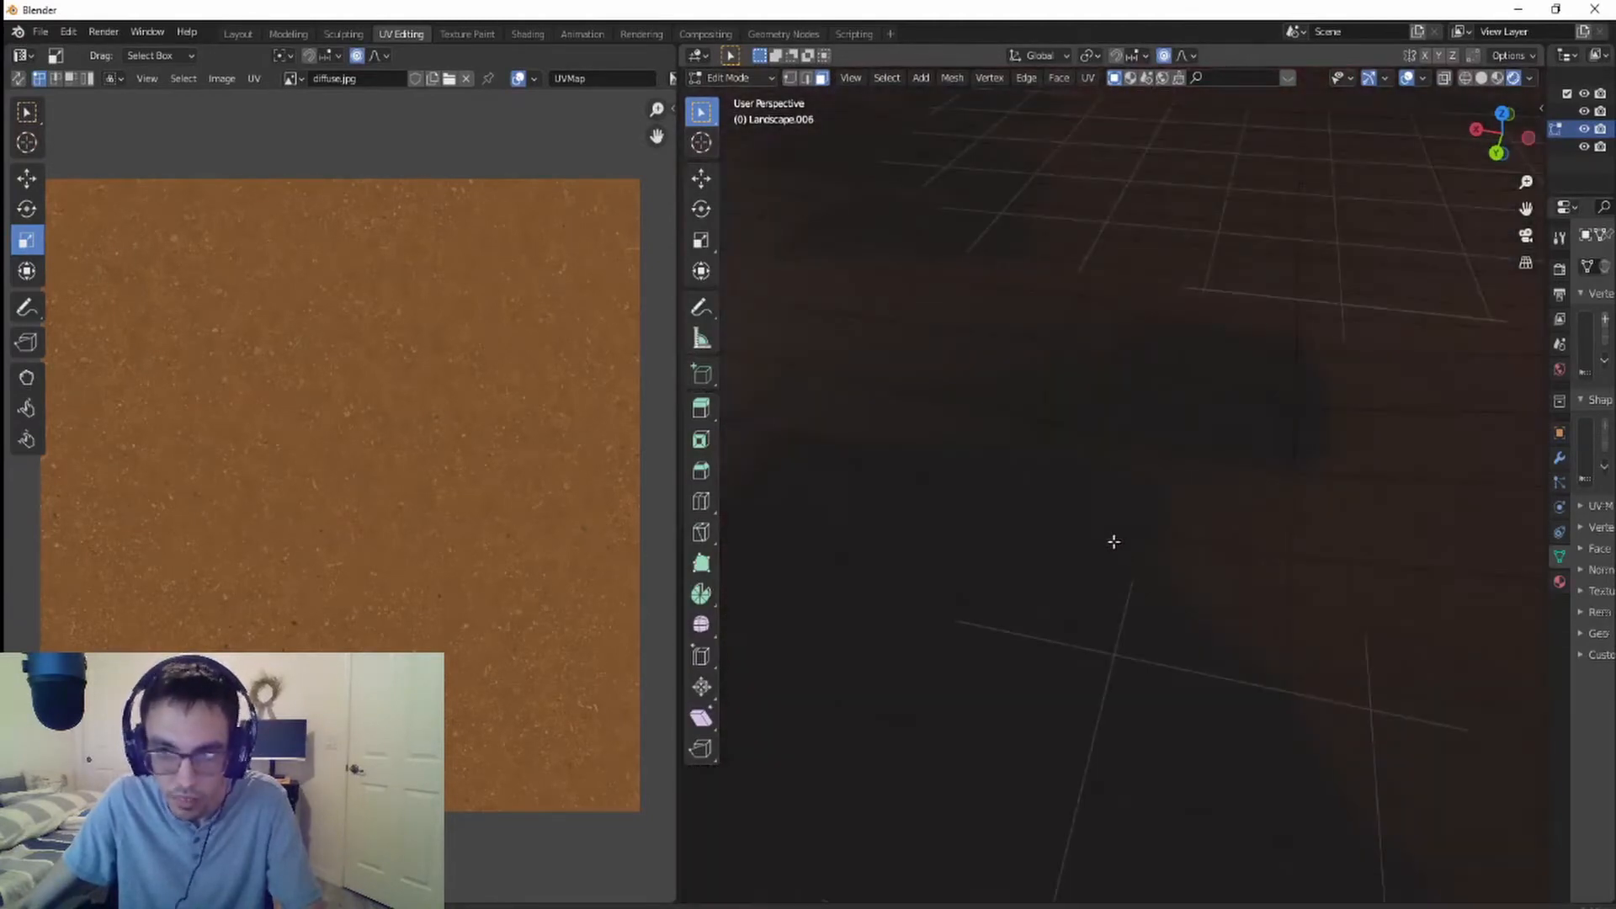
shift+middle_drag(1090, 531, 1191, 516)
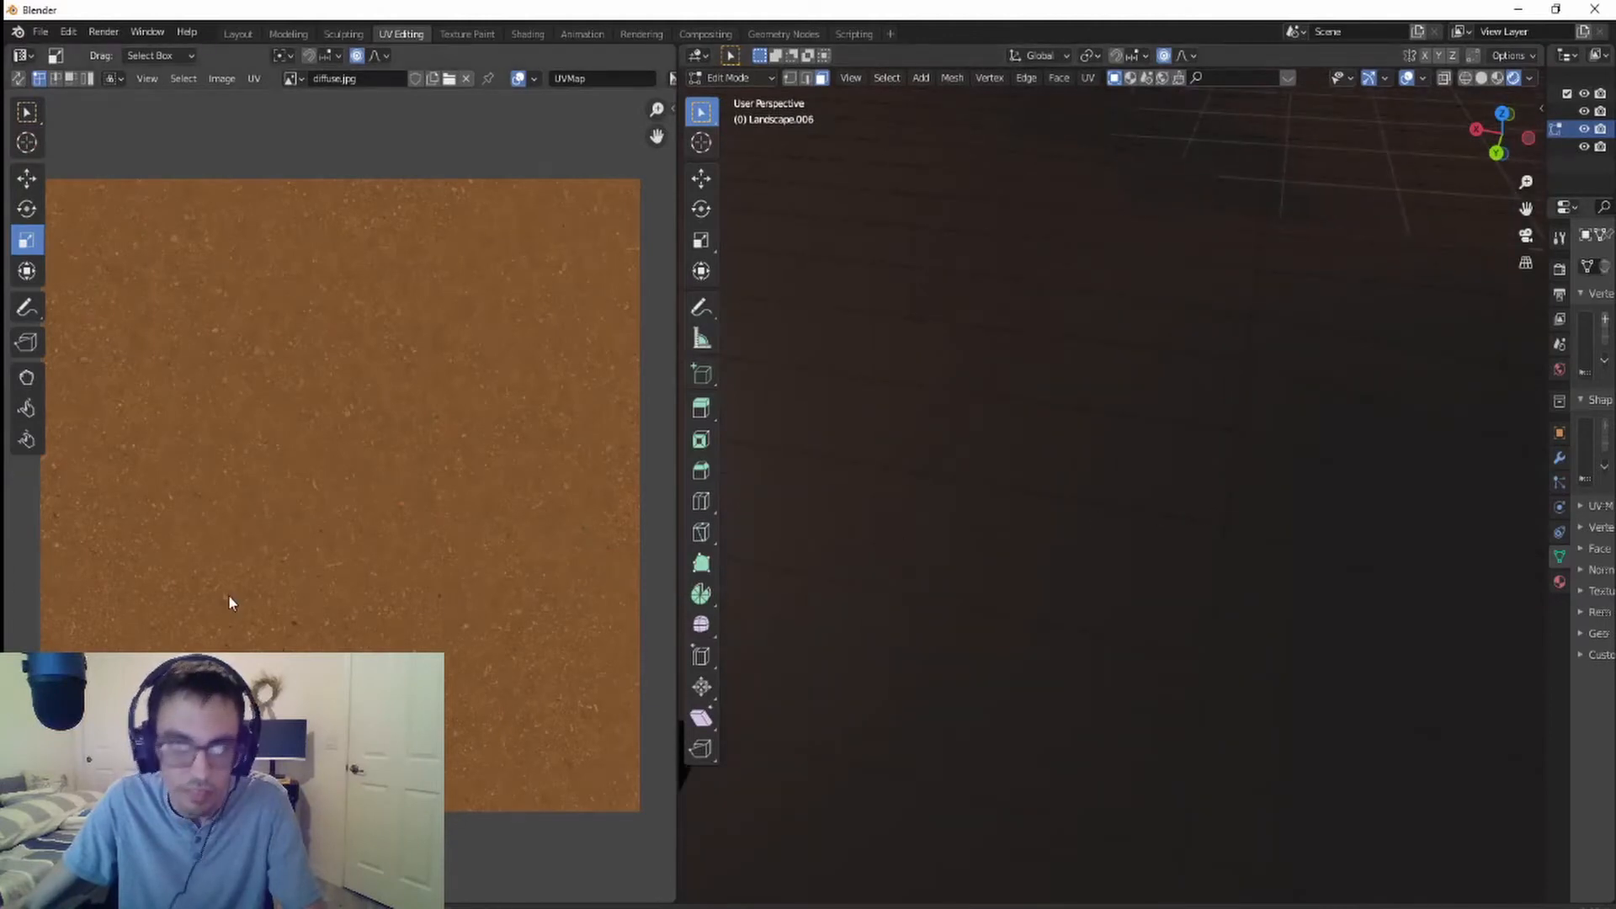
- Select the whole terrain mesh, stretch its UVs along X only, and check the sand texture with the mesh deselected
scroll(458, 623, down, 9)
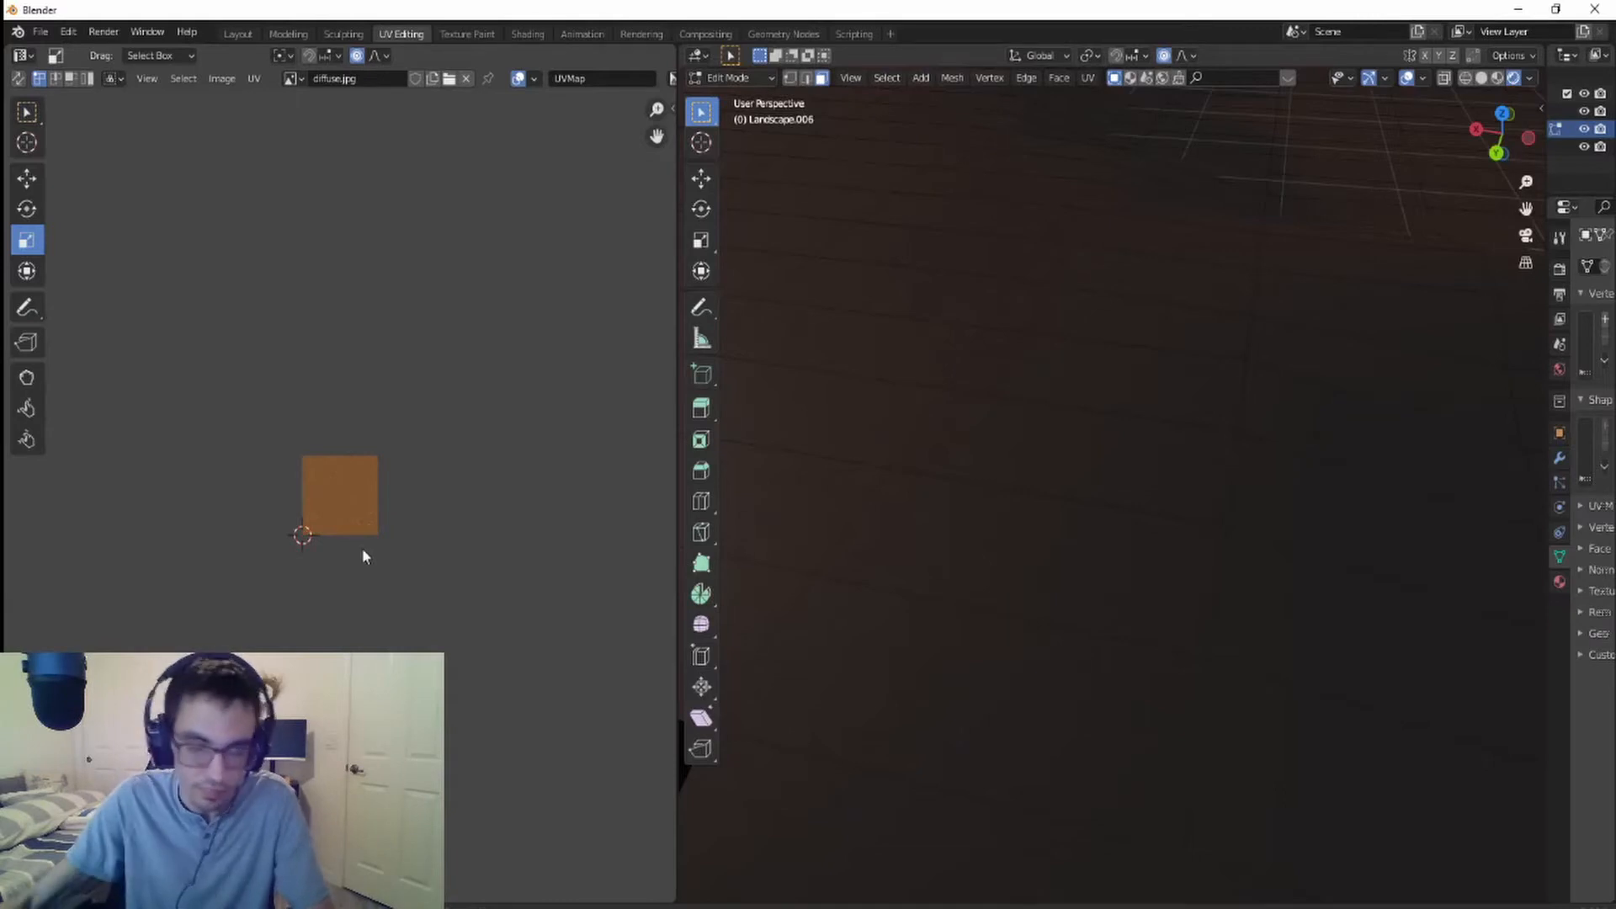
scroll(342, 533, up, 5)
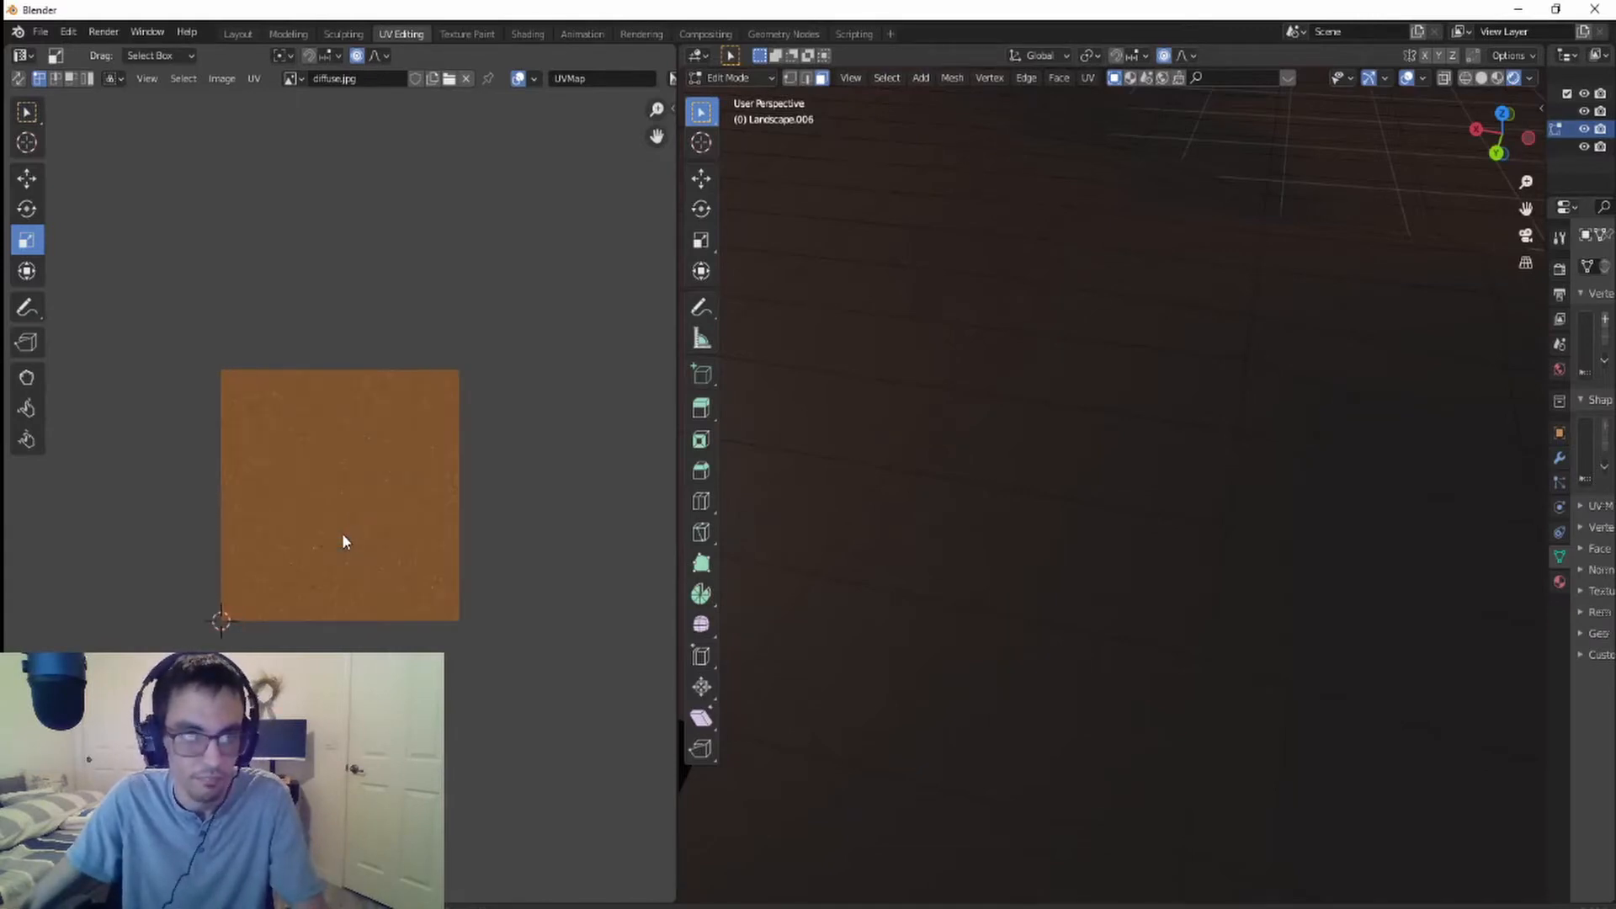
key(a)
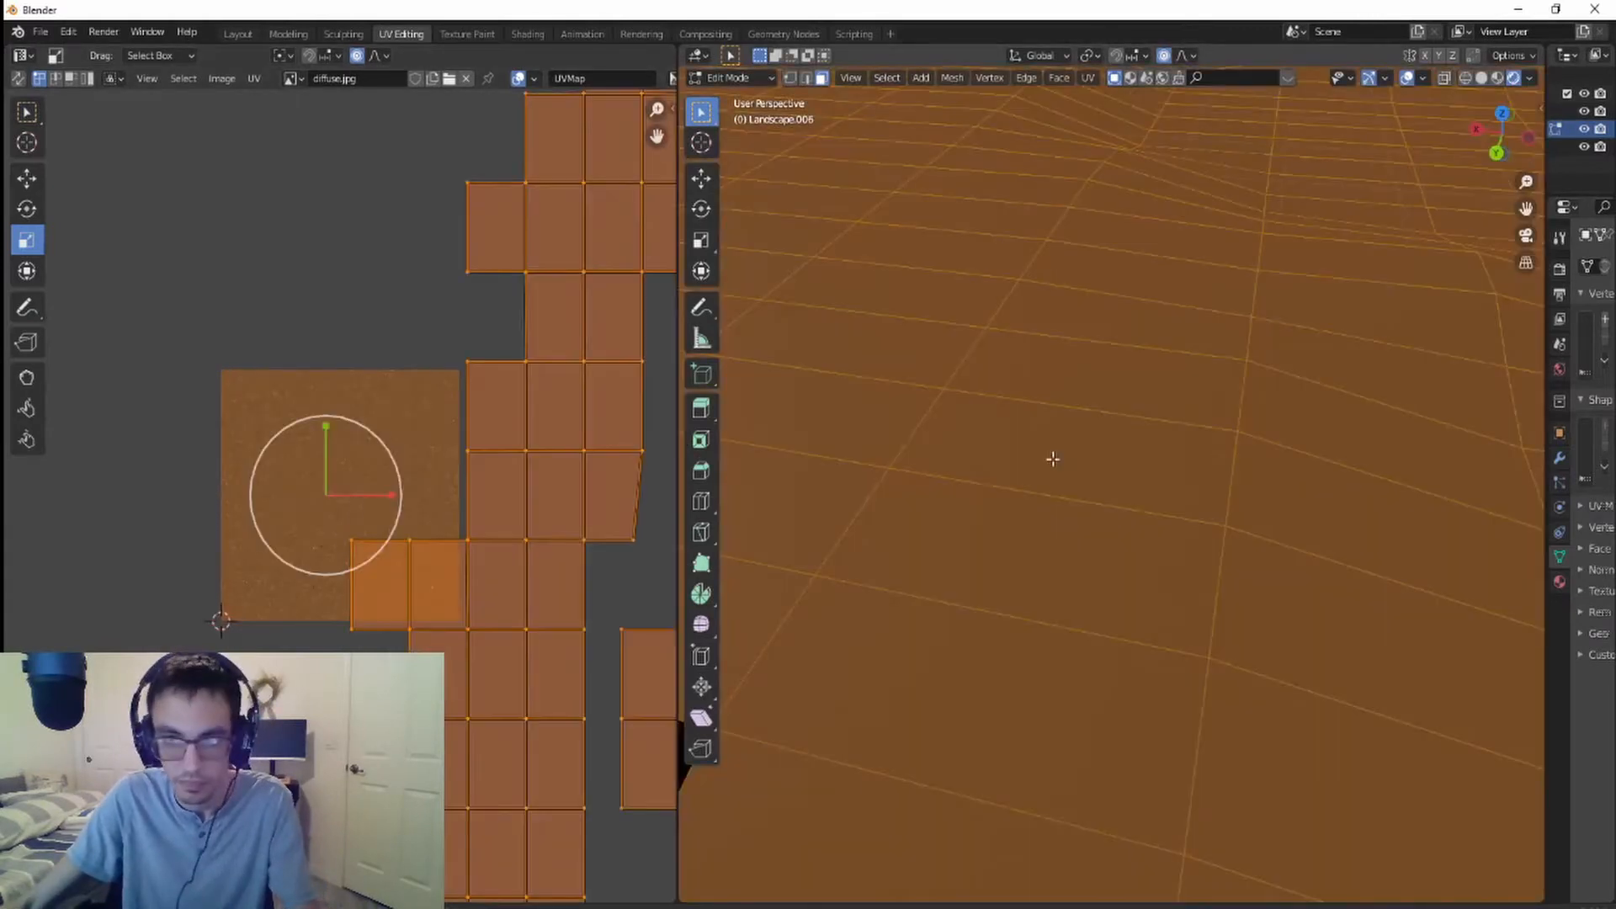
scroll(566, 570, up, 2)
scroll(566, 573, up, 1)
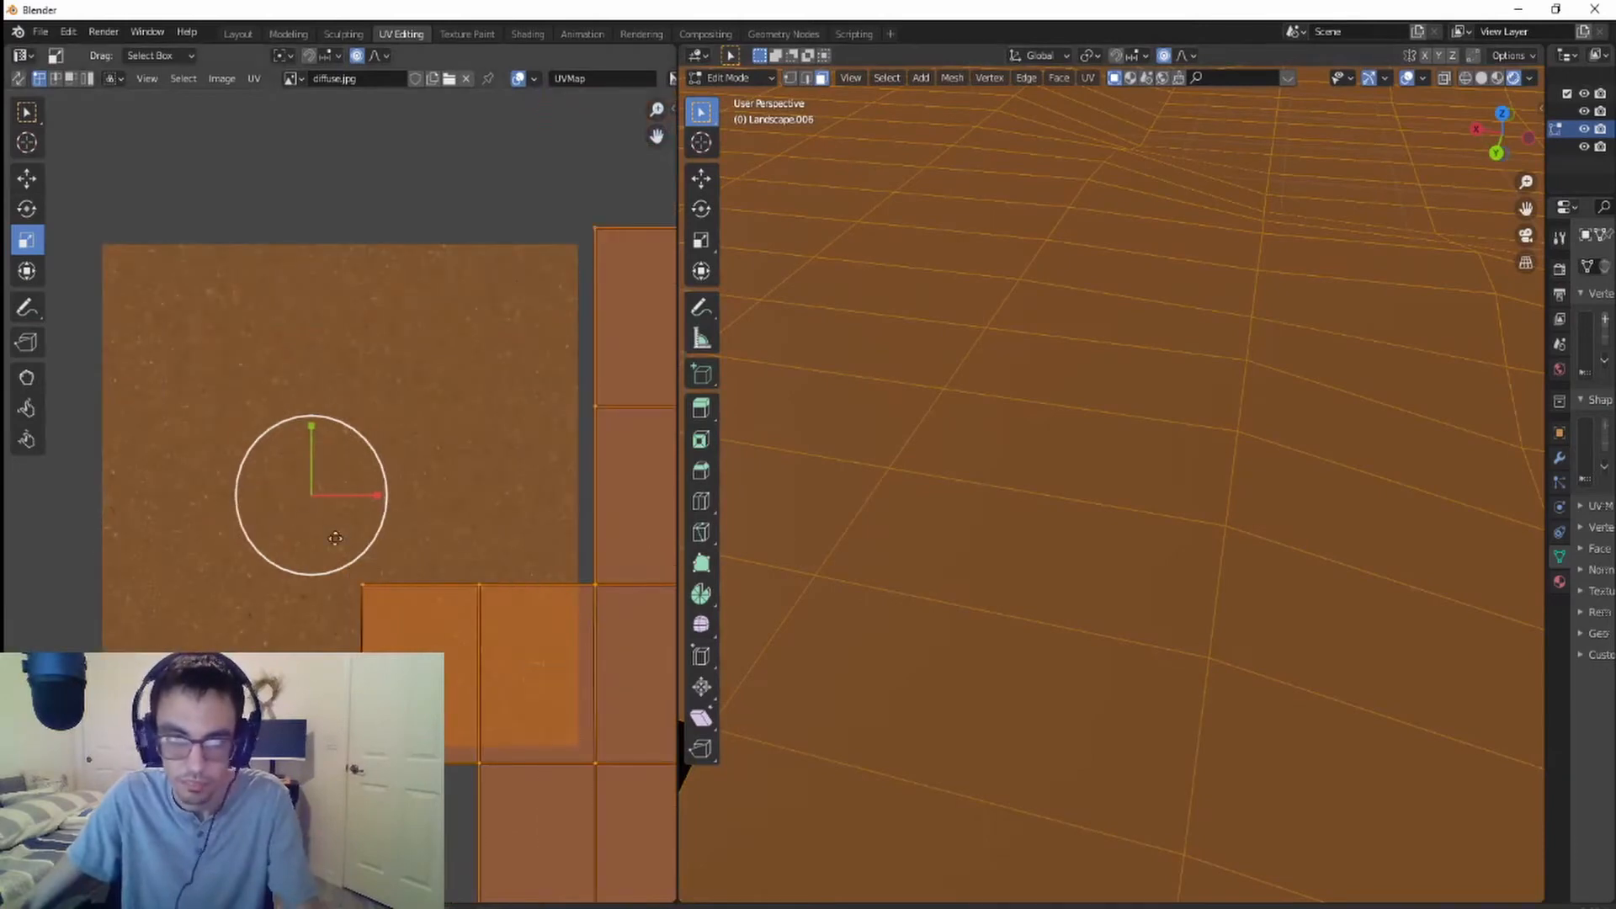
key(alt+a)
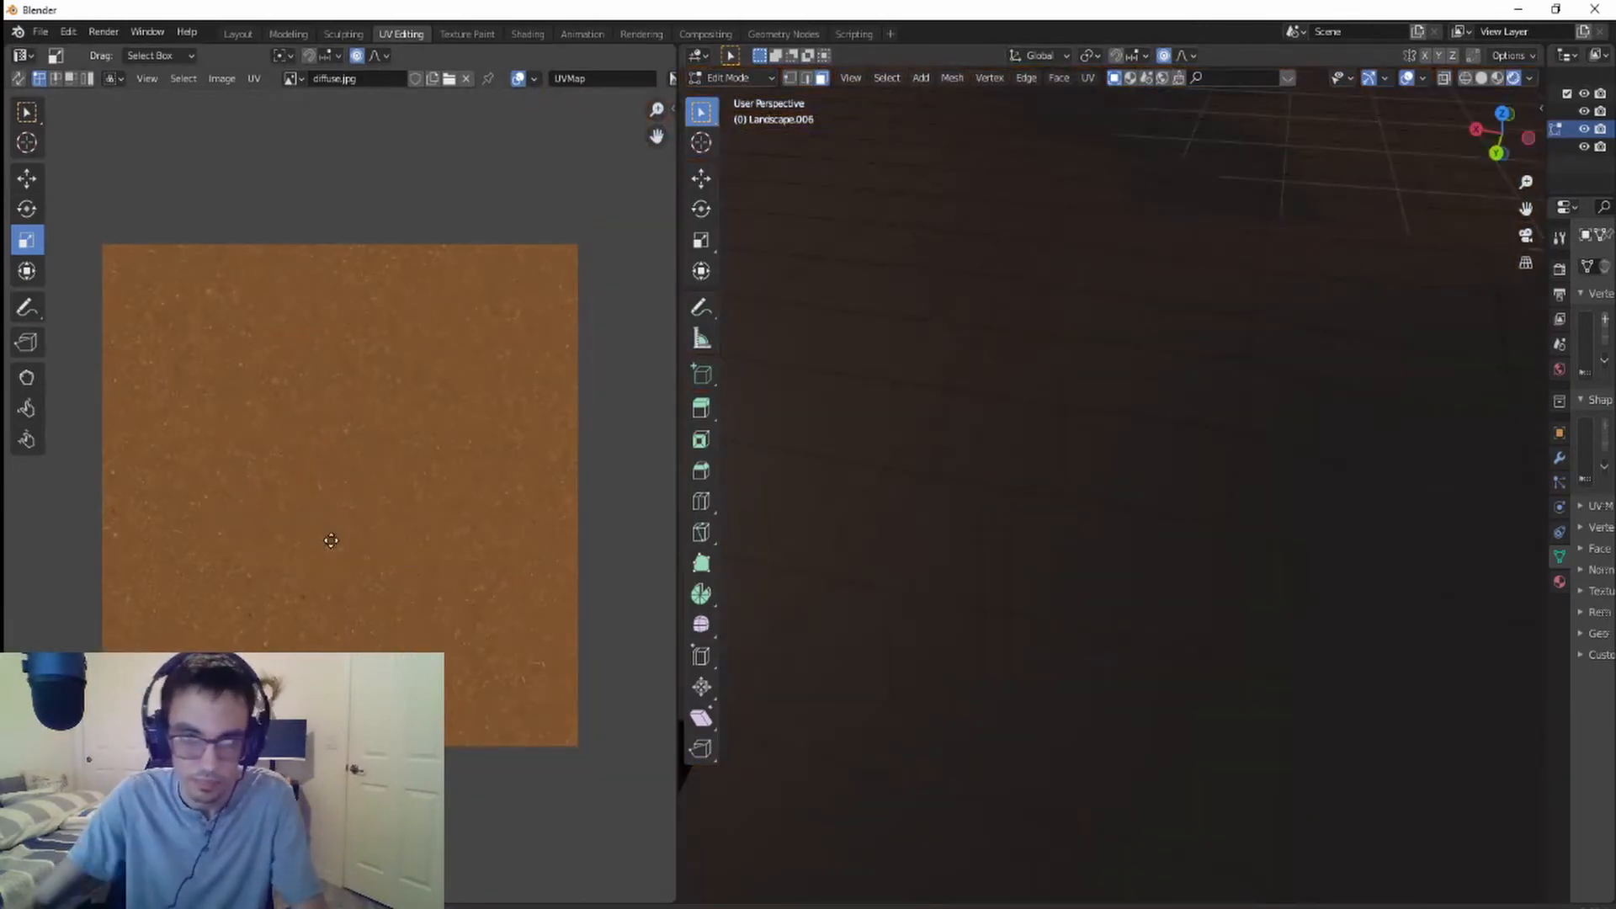
key(a)
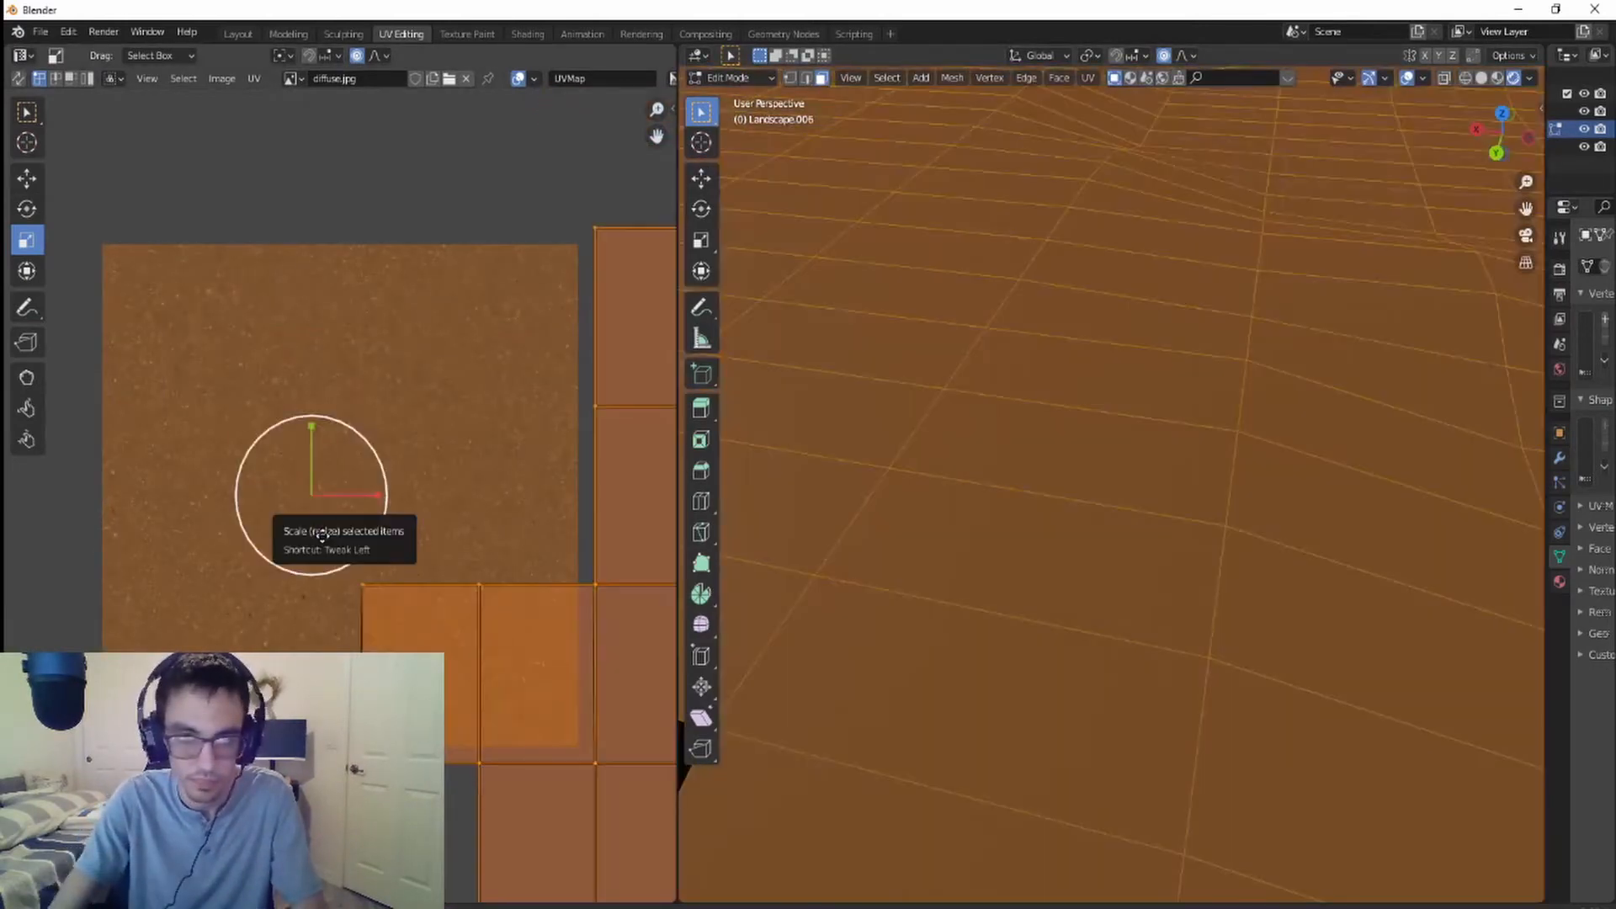
scroll(374, 541, up, 2)
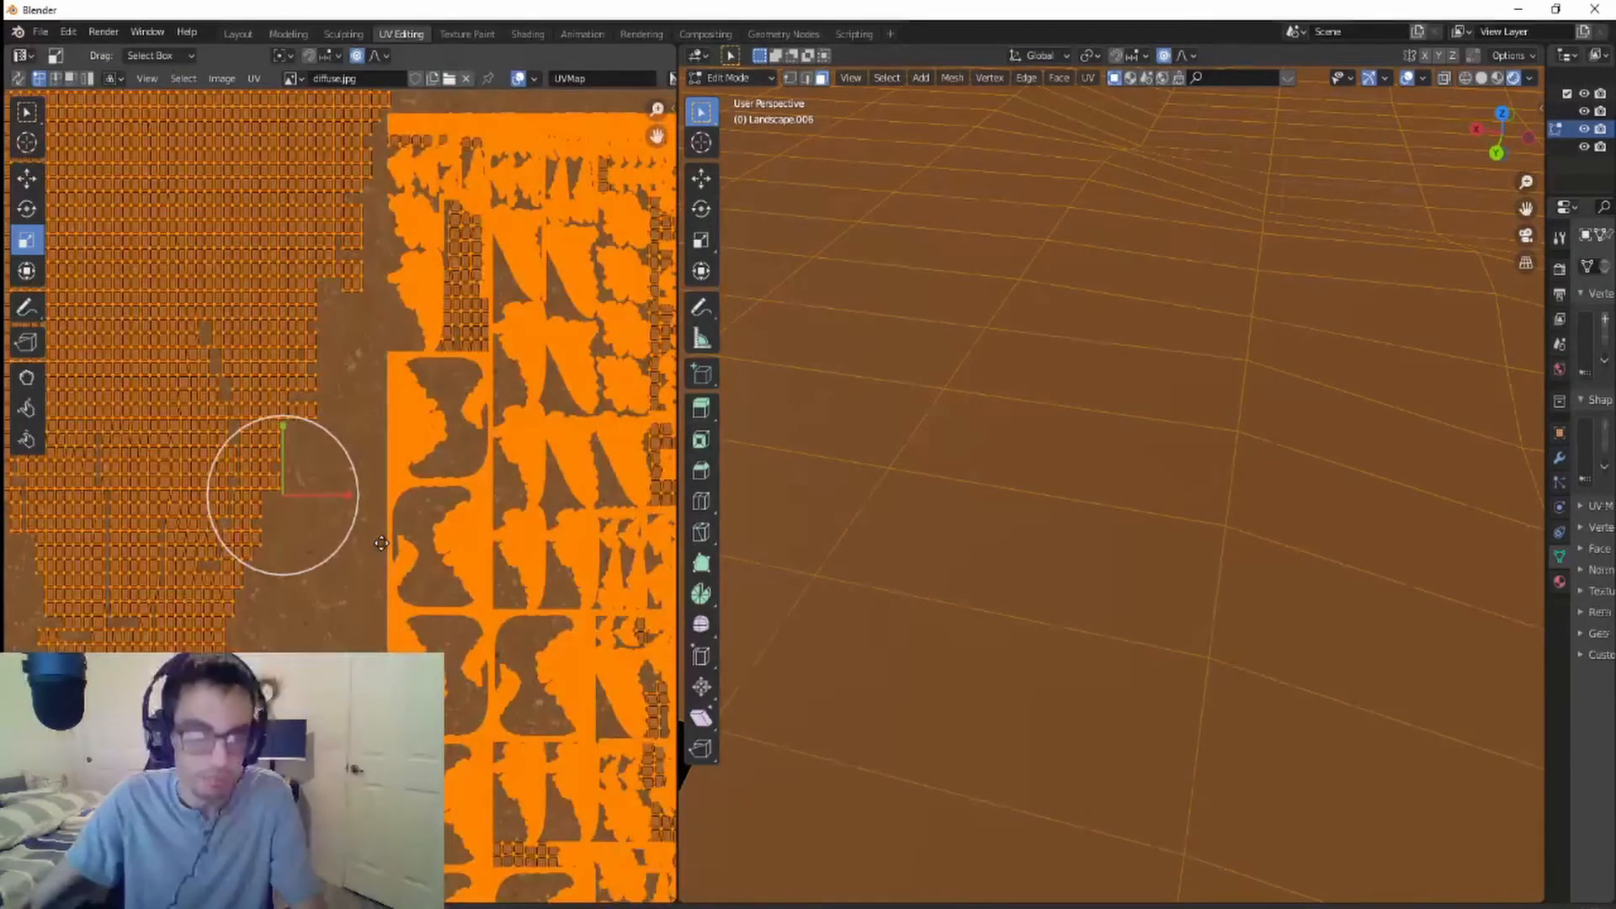
mouse_move(342, 494)
mouse_down()
mouse_move(660, 494)
mouse_move(160, 504)
mouse_move(369, 512)
mouse_up()
scroll(1013, 637, down, 10)
click(942, 585)
scroll(960, 579, up, 6)
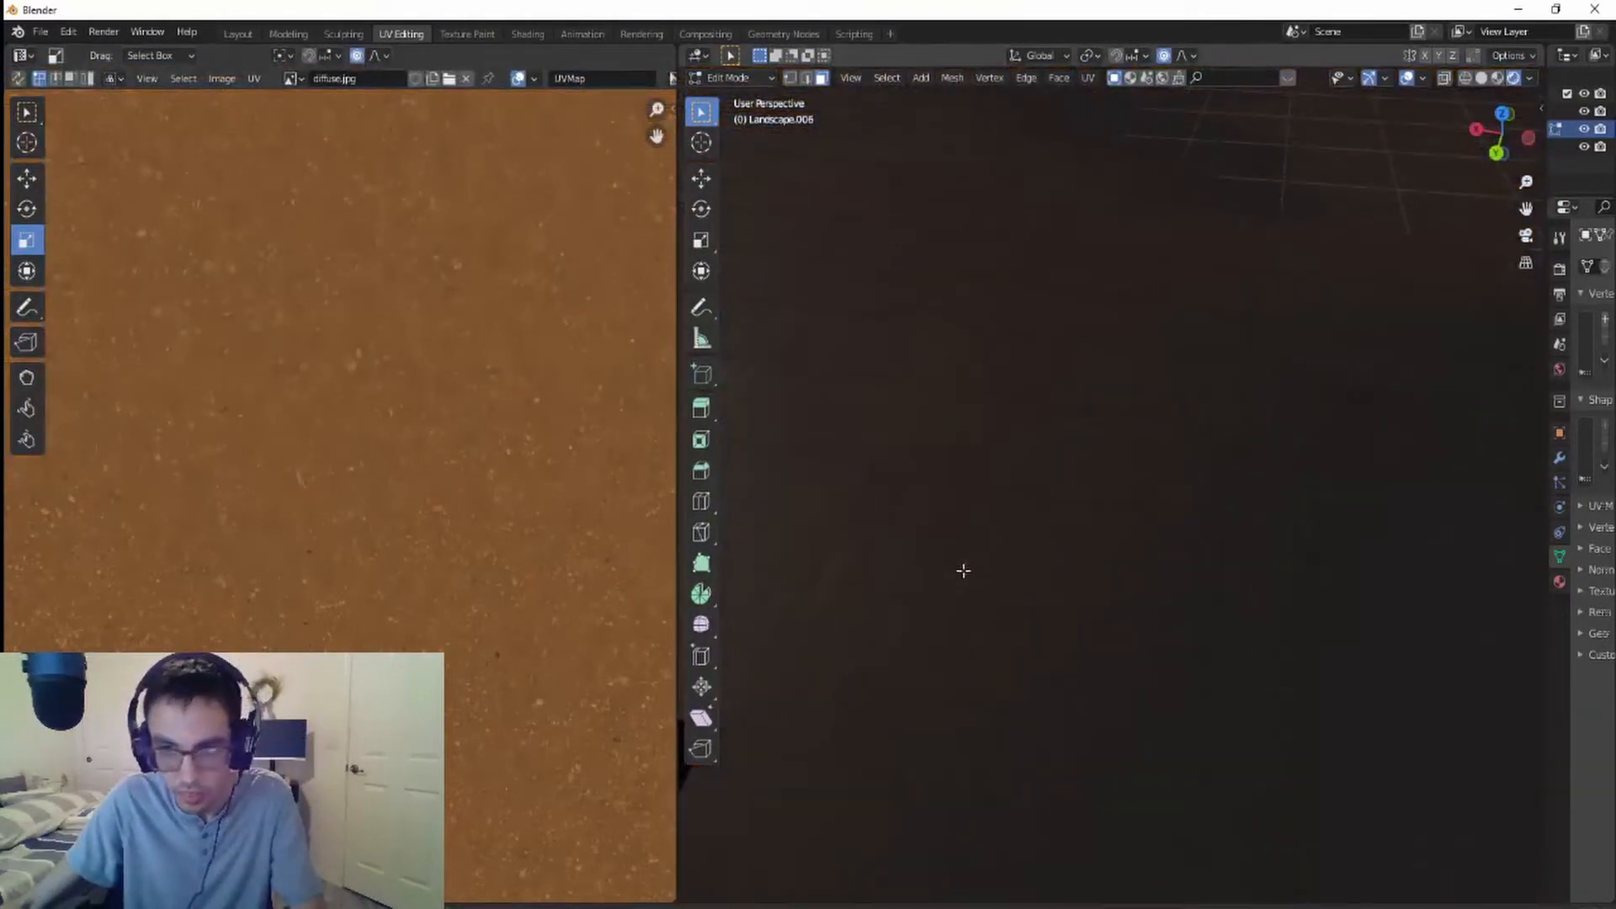
scroll(968, 553, down, 6)
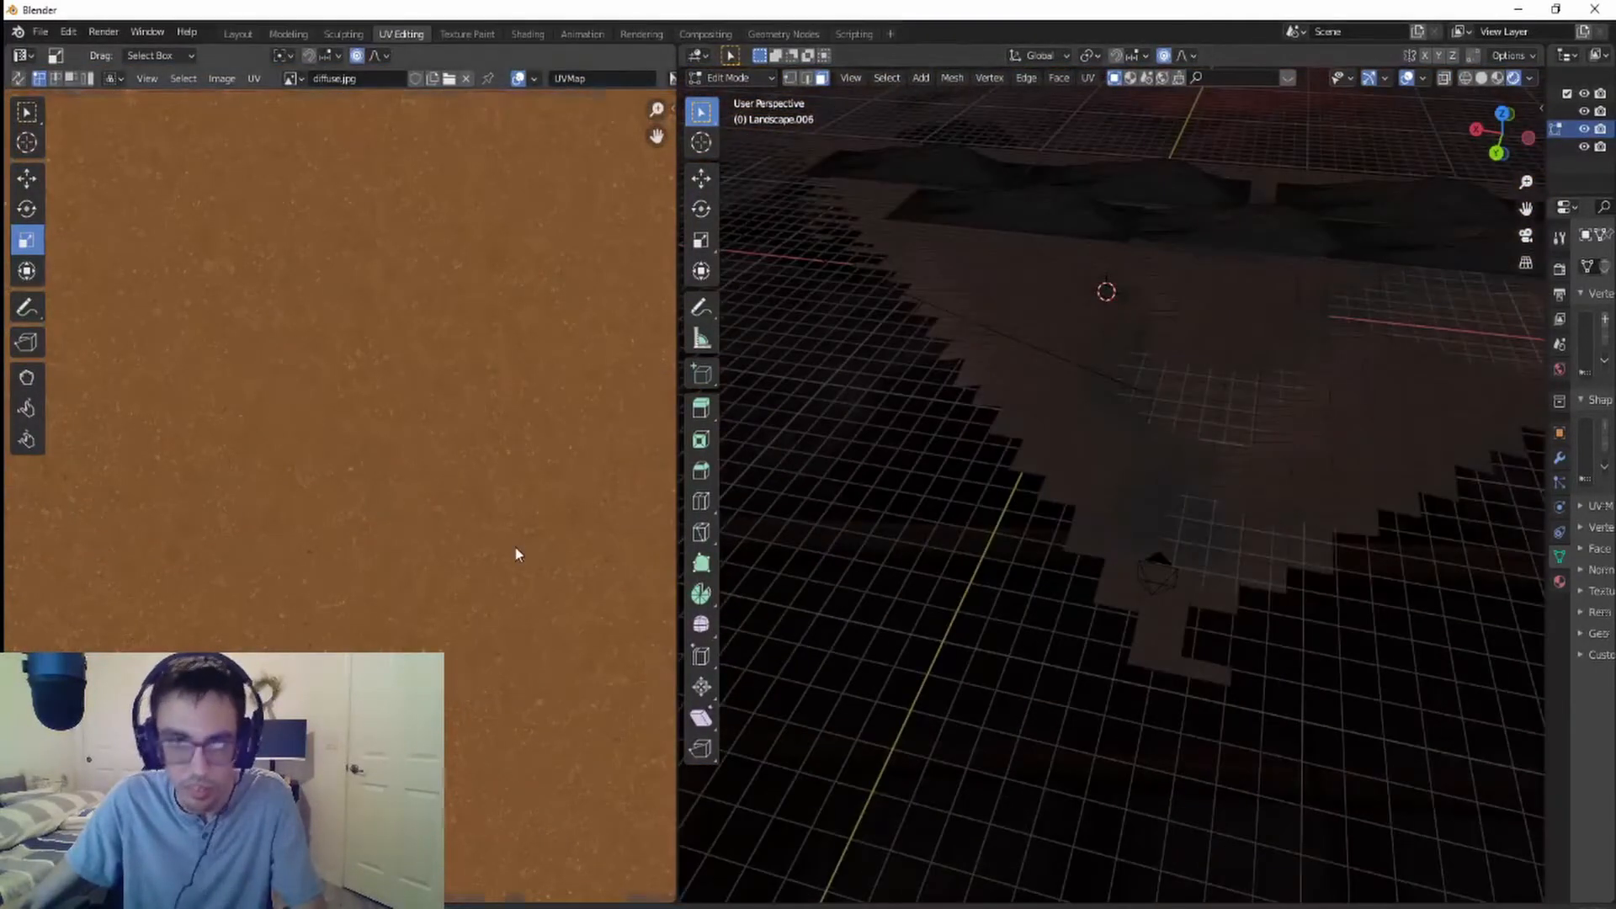
- Reselect the whole terrain, stretch its UVs along Y until the faces look nearly square, and check the texture on the dunes
scroll(551, 546, down, 3)
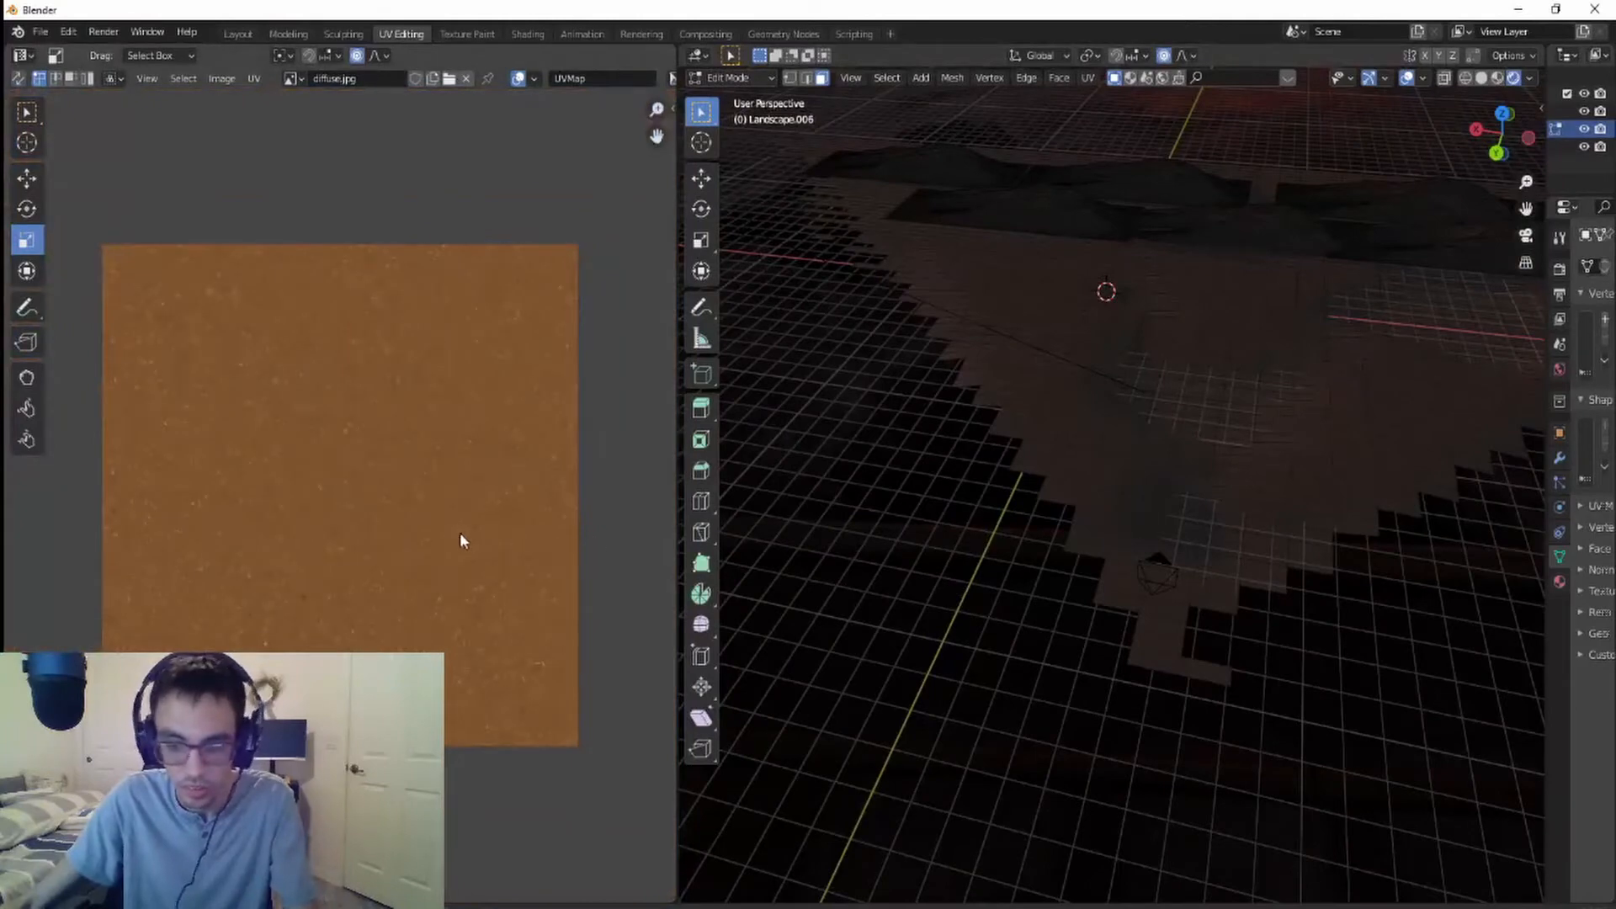
key(a)
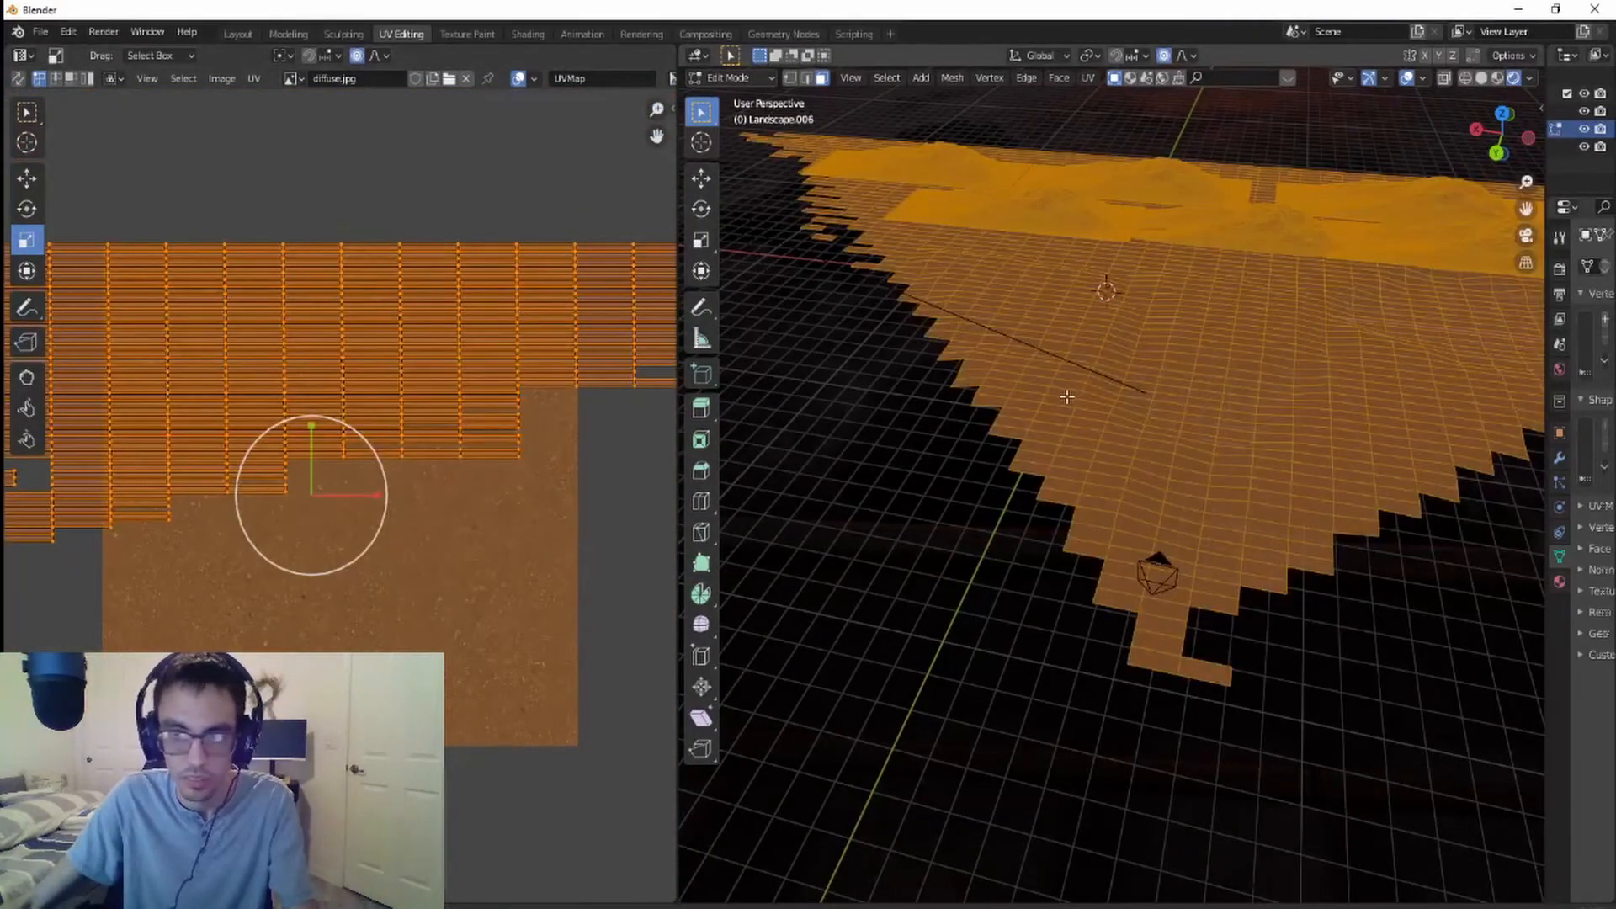
scroll(303, 434, up, 1)
drag(303, 431, 296, 105)
scroll(1111, 426, up, 6)
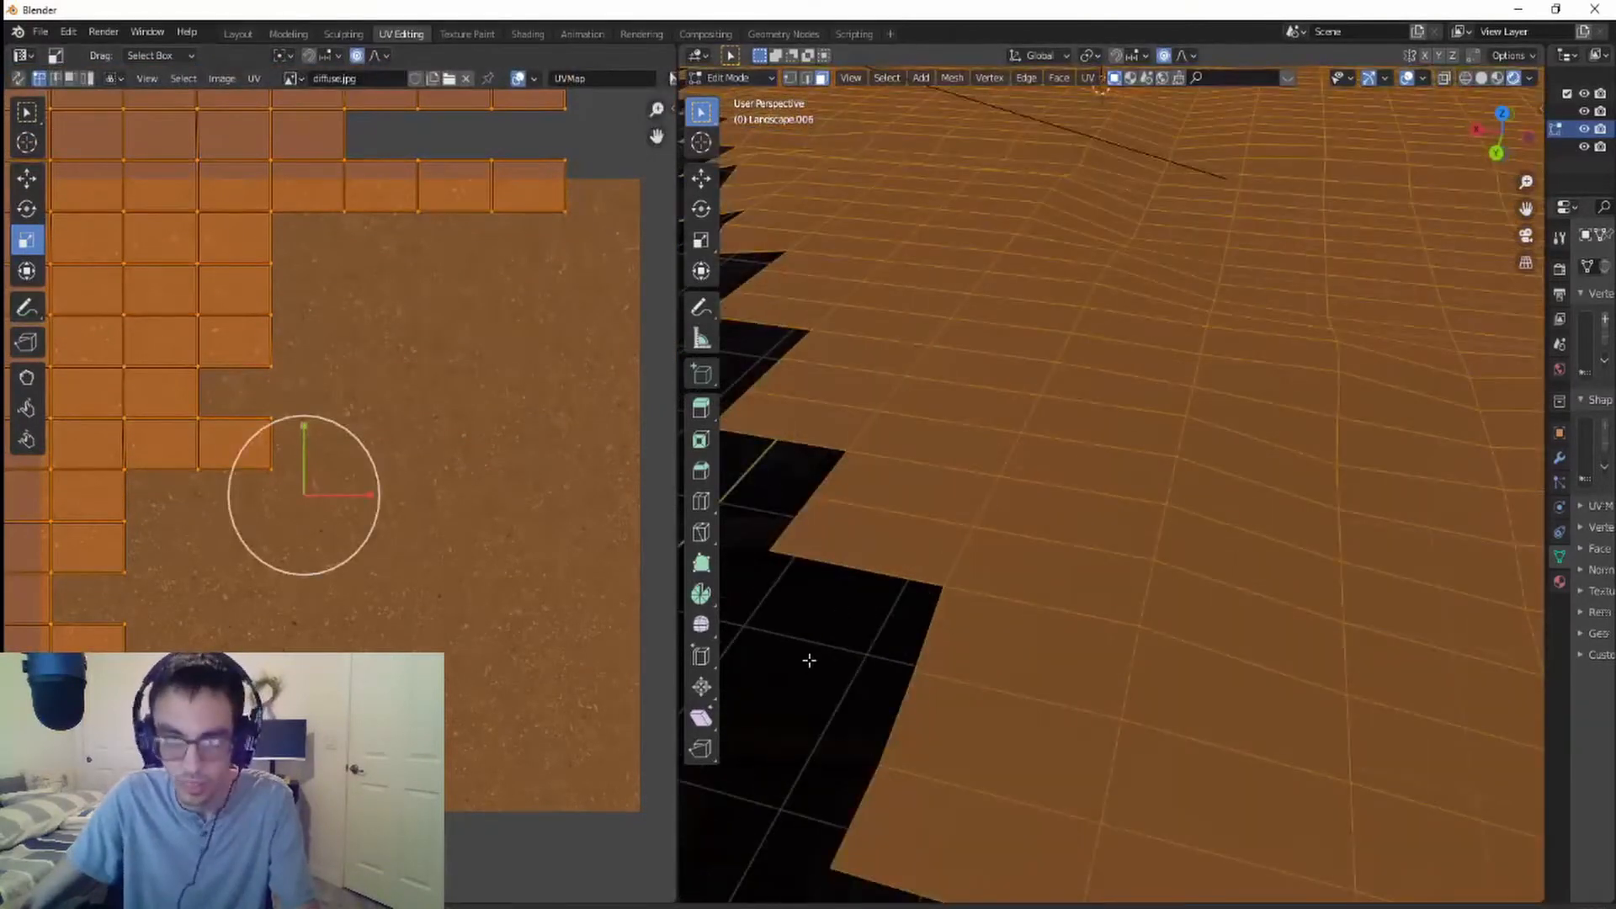
click(808, 661)
scroll(943, 587, up, 5)
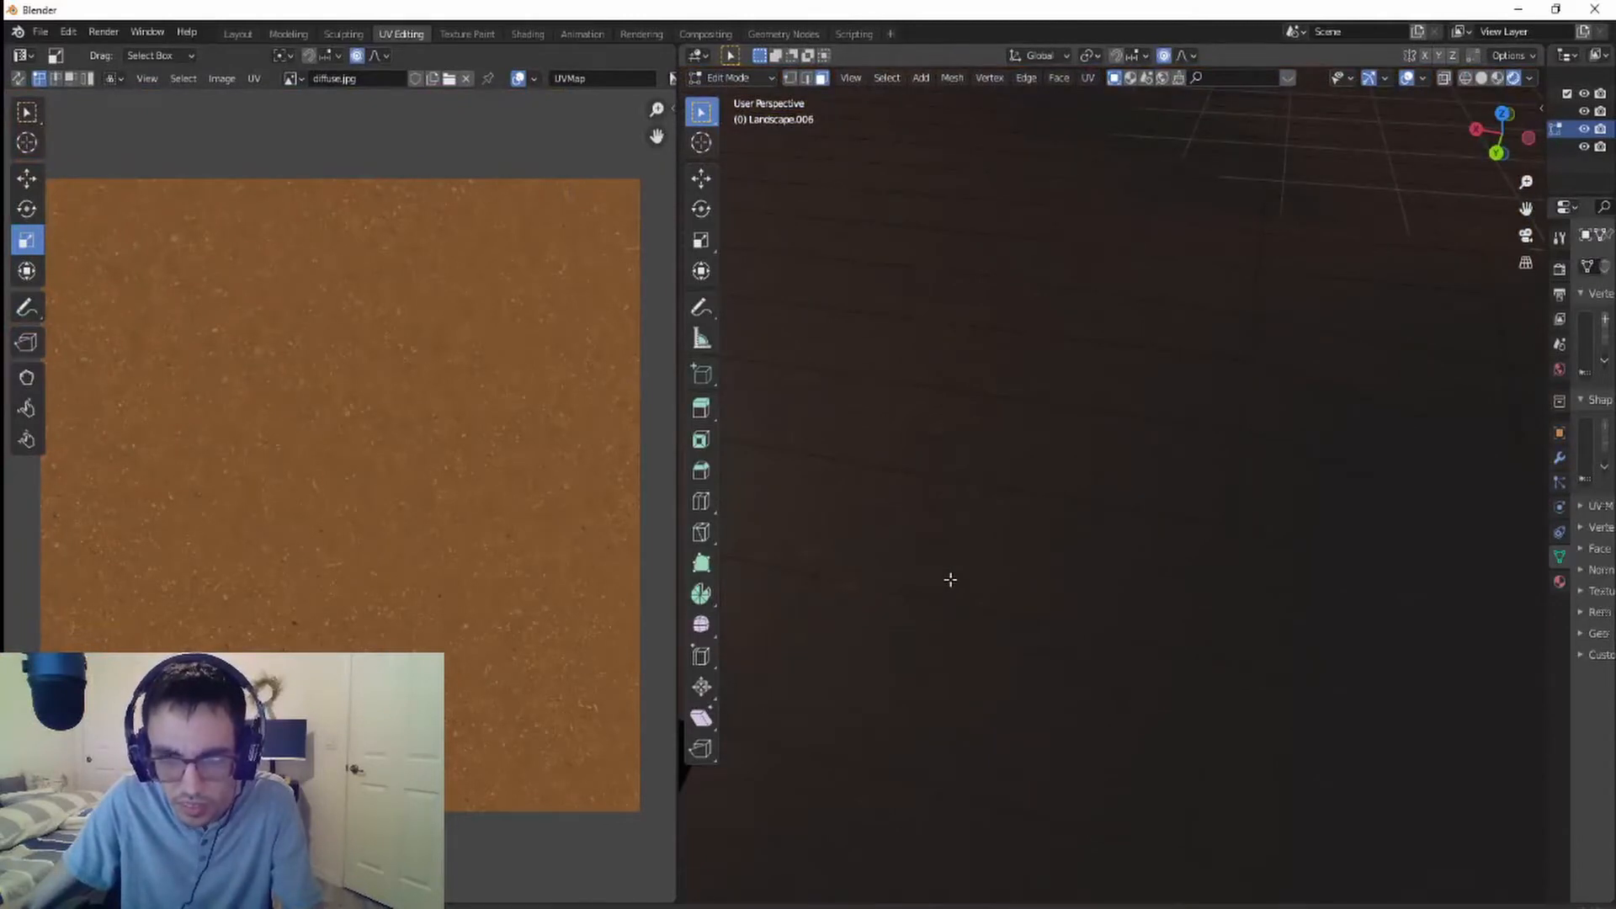
scroll(951, 580, down, 3)
scroll(433, 538, down, 1)
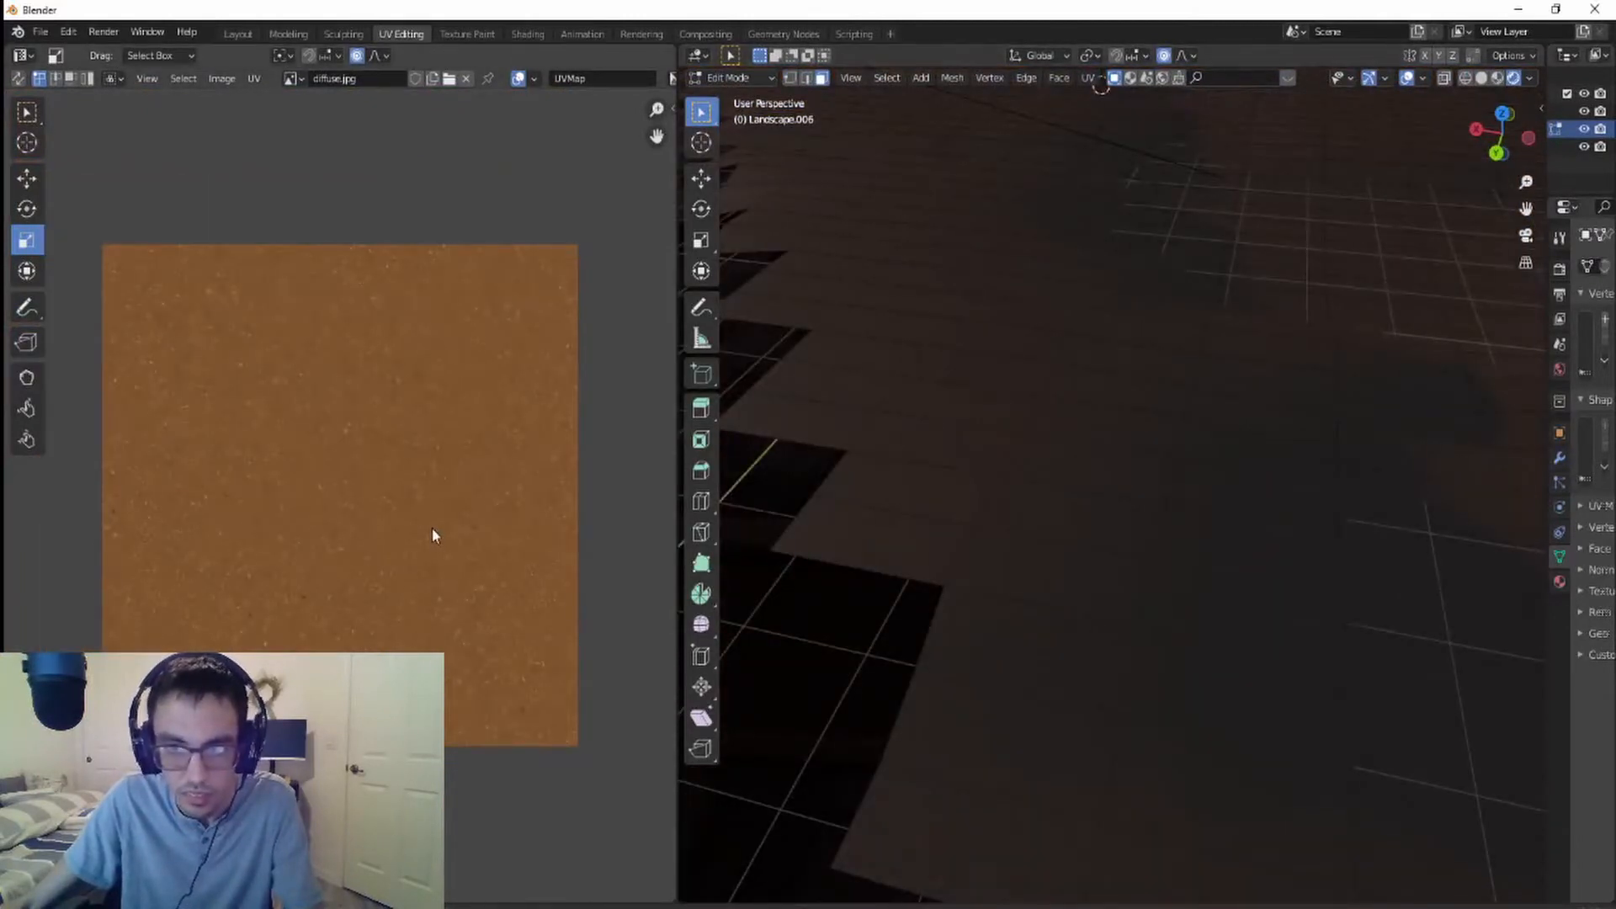
scroll(432, 528, up, 1)
scroll(901, 559, up, 3)
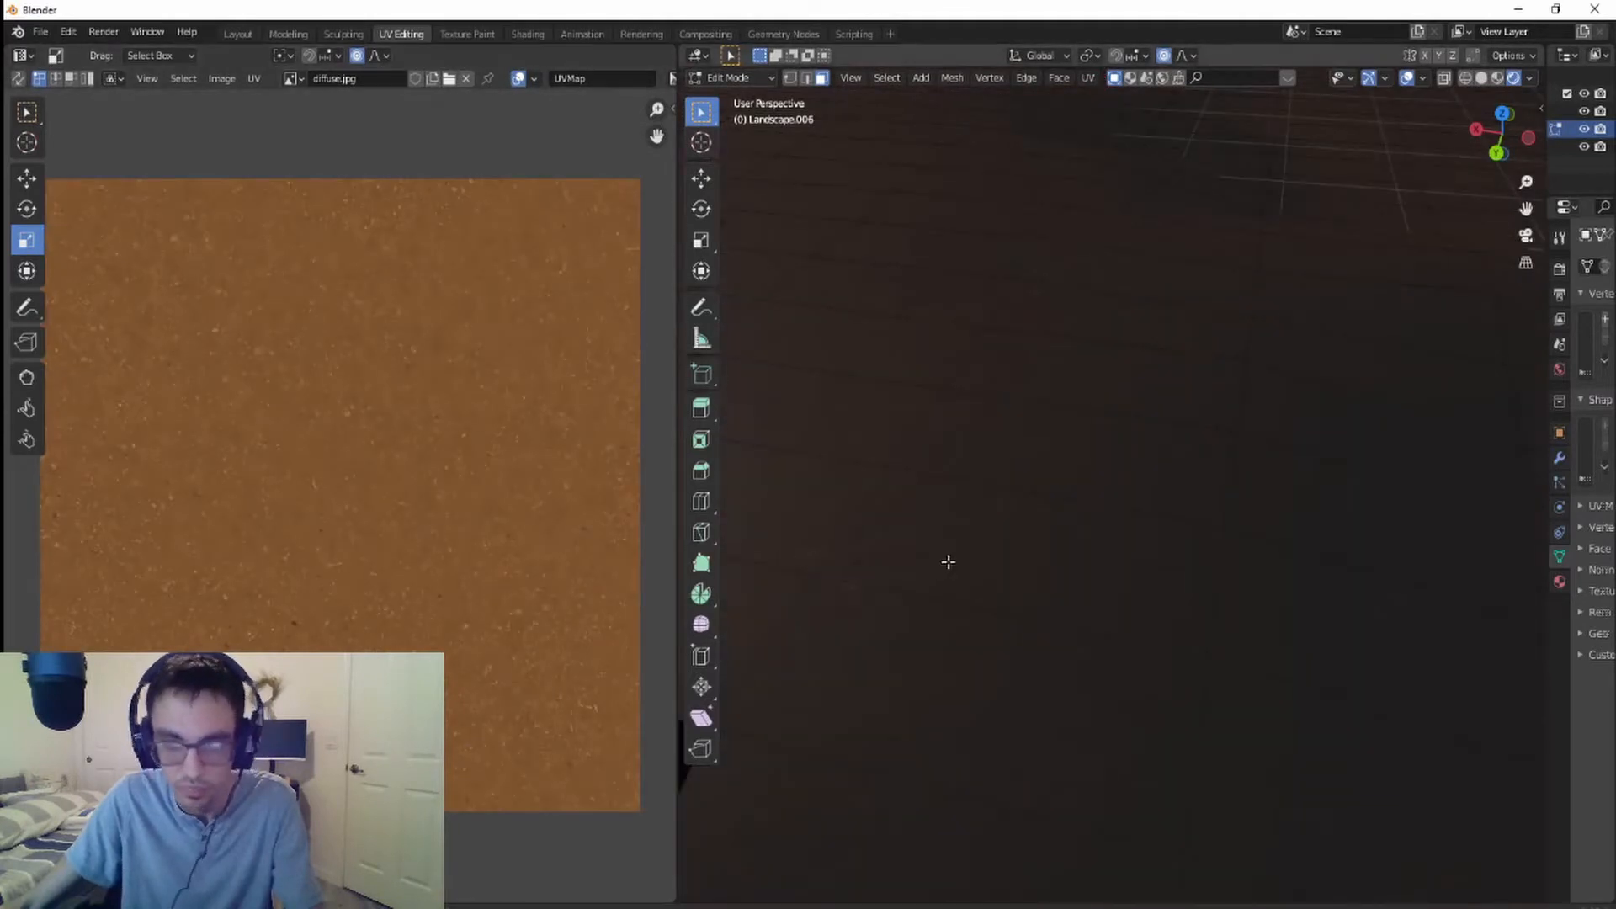
- Select all UVs again, scale them up uniformly so the sand texture repeats more finely, and inspect the deselected dunes
scroll(968, 551, down, 3)
key(a)
scroll(324, 530, down, 1)
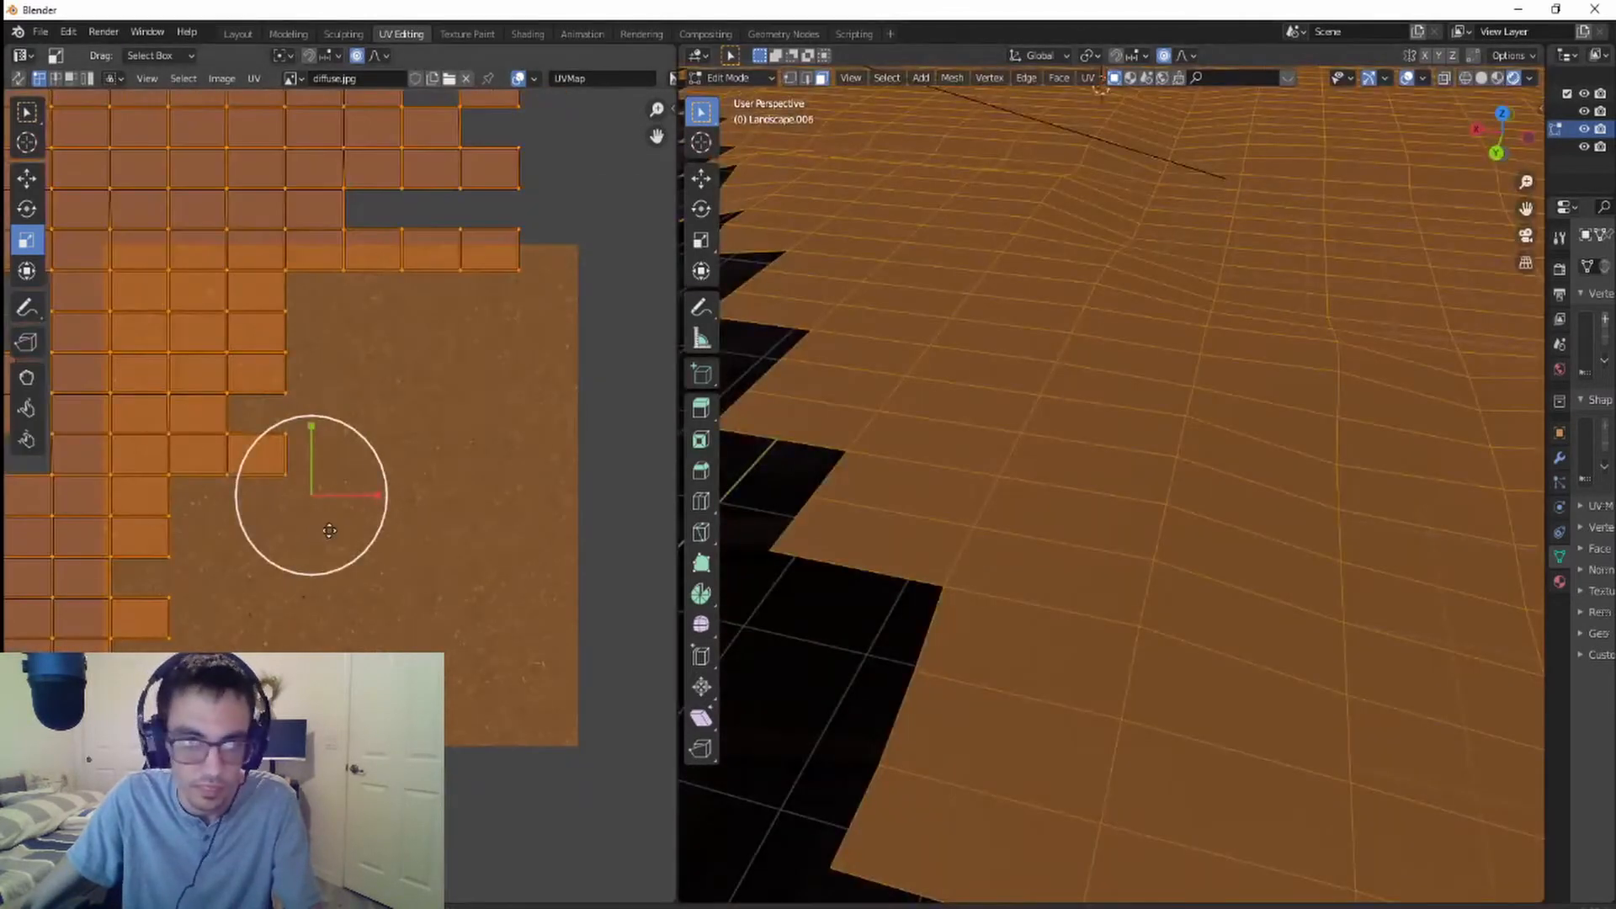
key(s)
click(392, 533)
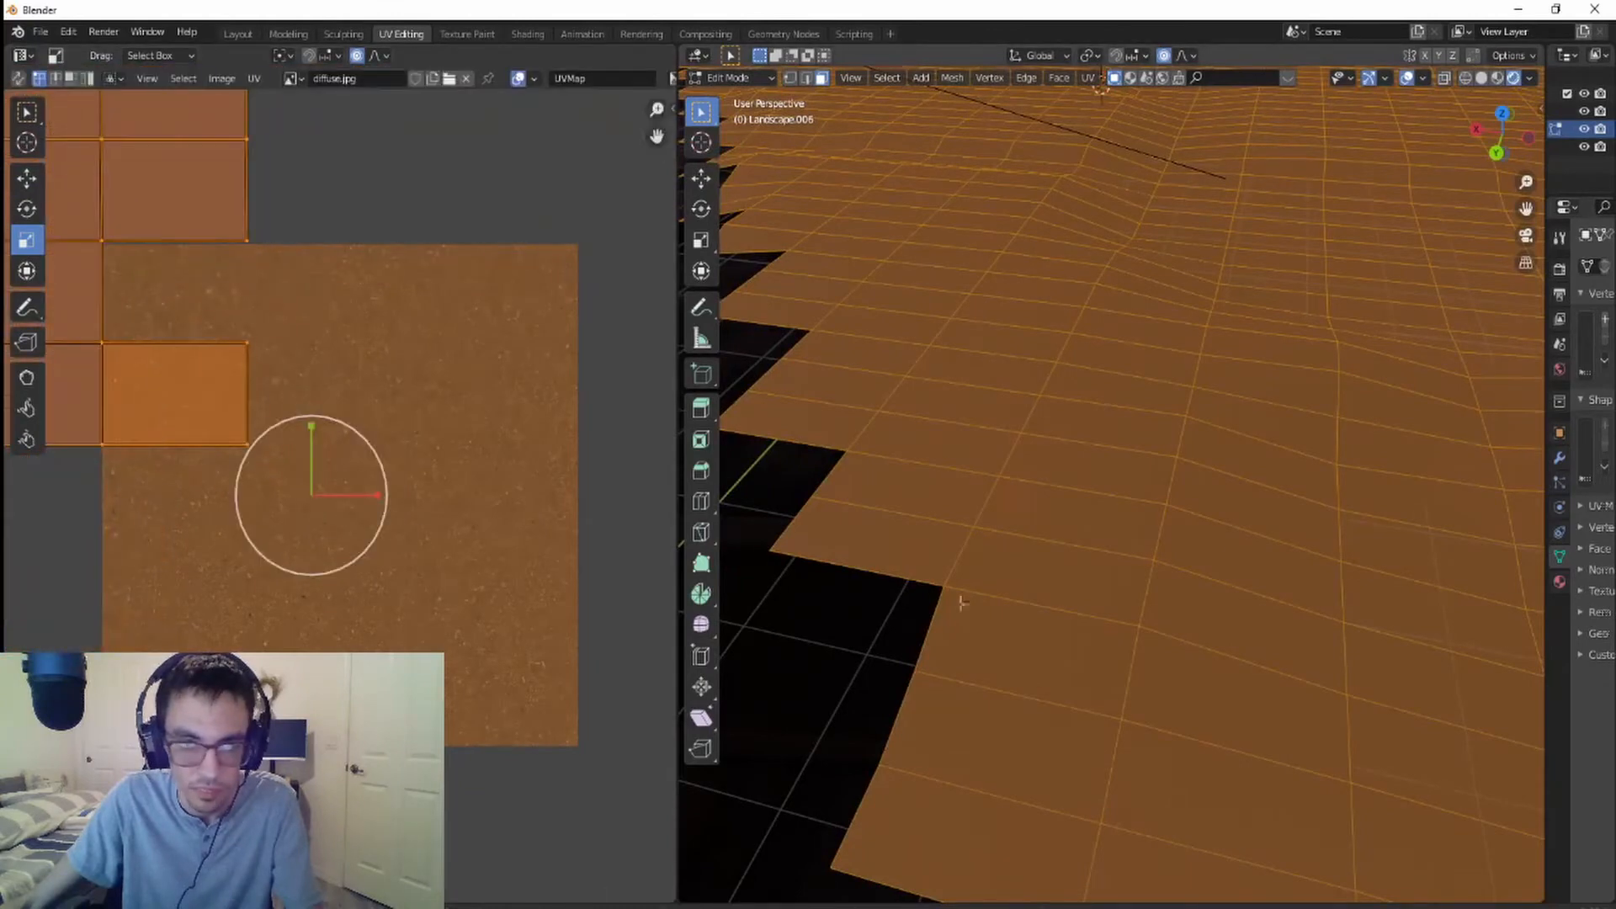
scroll(1014, 597, up, 4)
scroll(788, 736, down, 2)
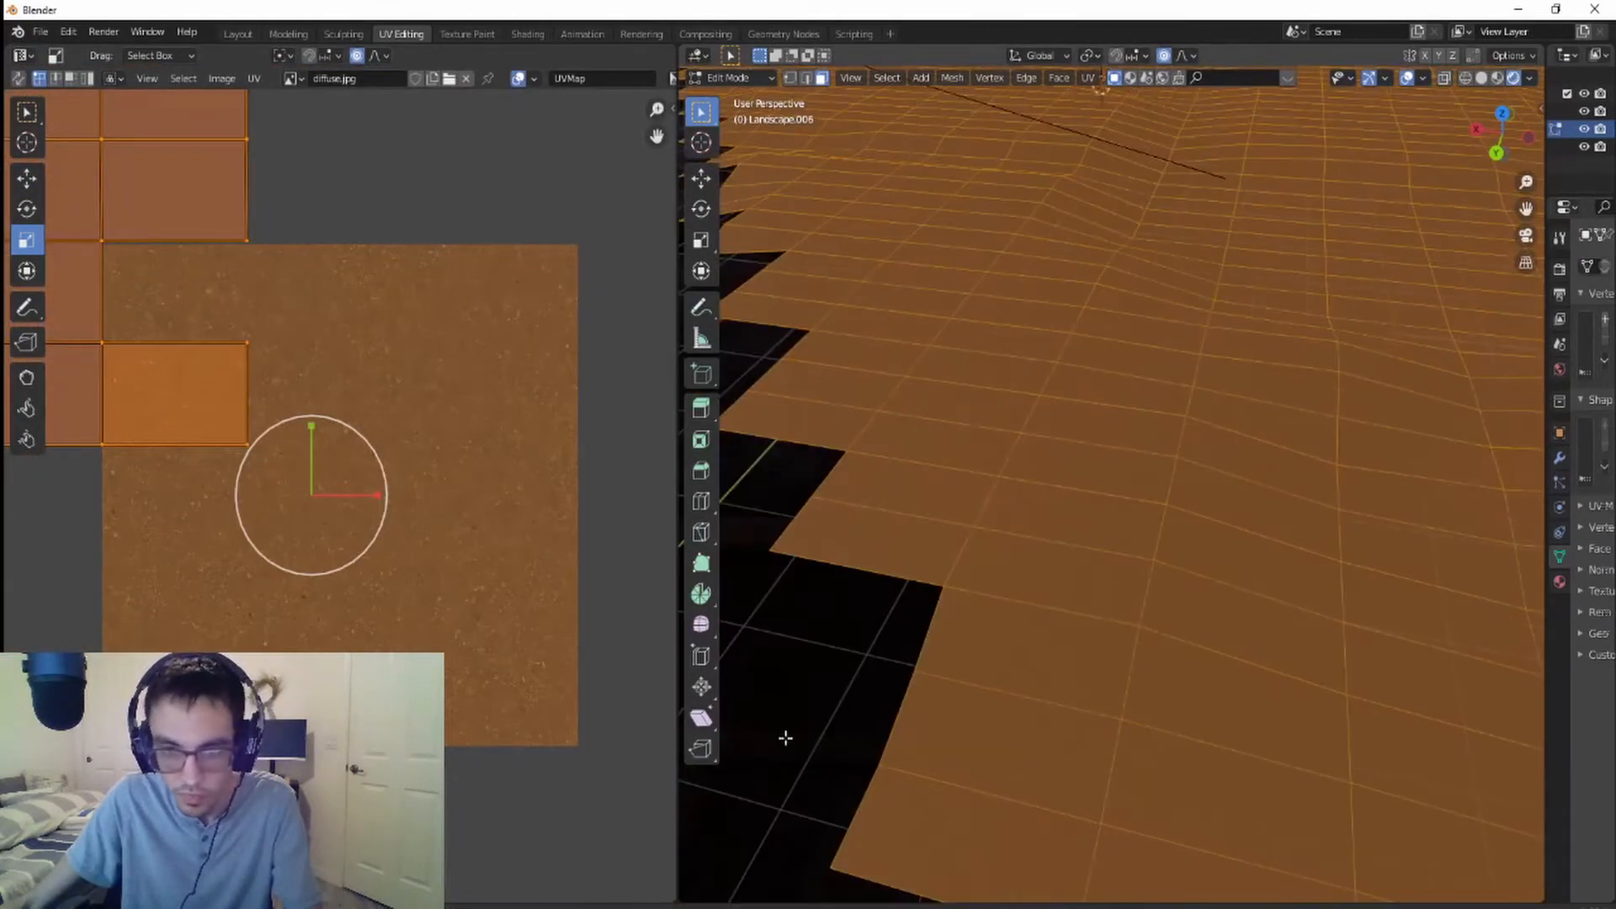
click(851, 694)
scroll(872, 676, up, 2)
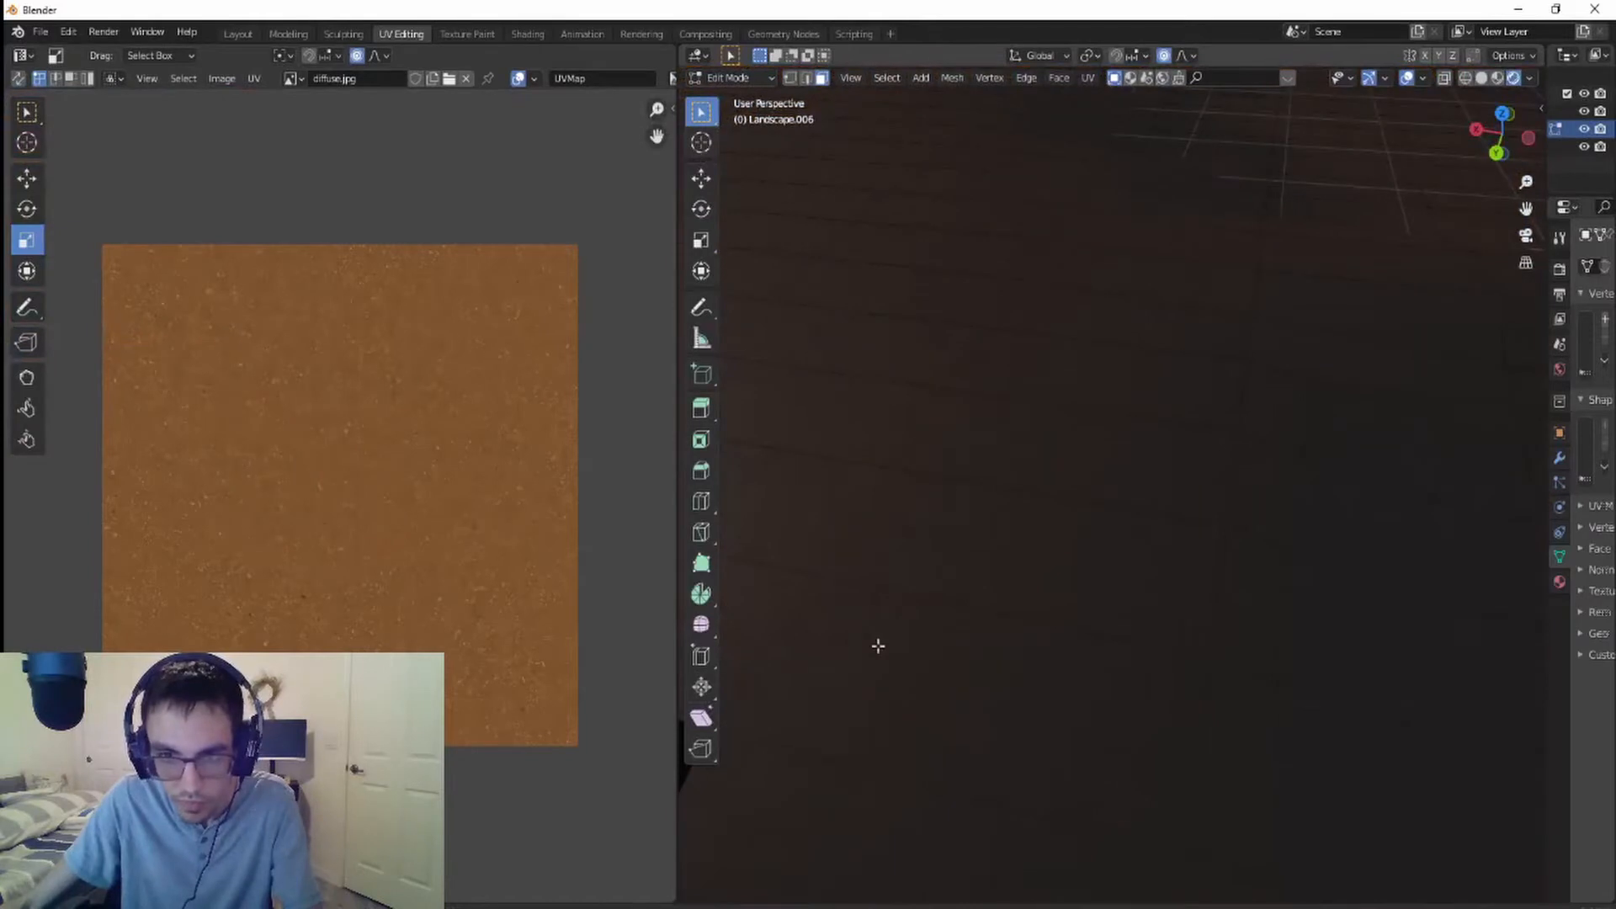
shift+middle_drag(952, 571, 714, 467)
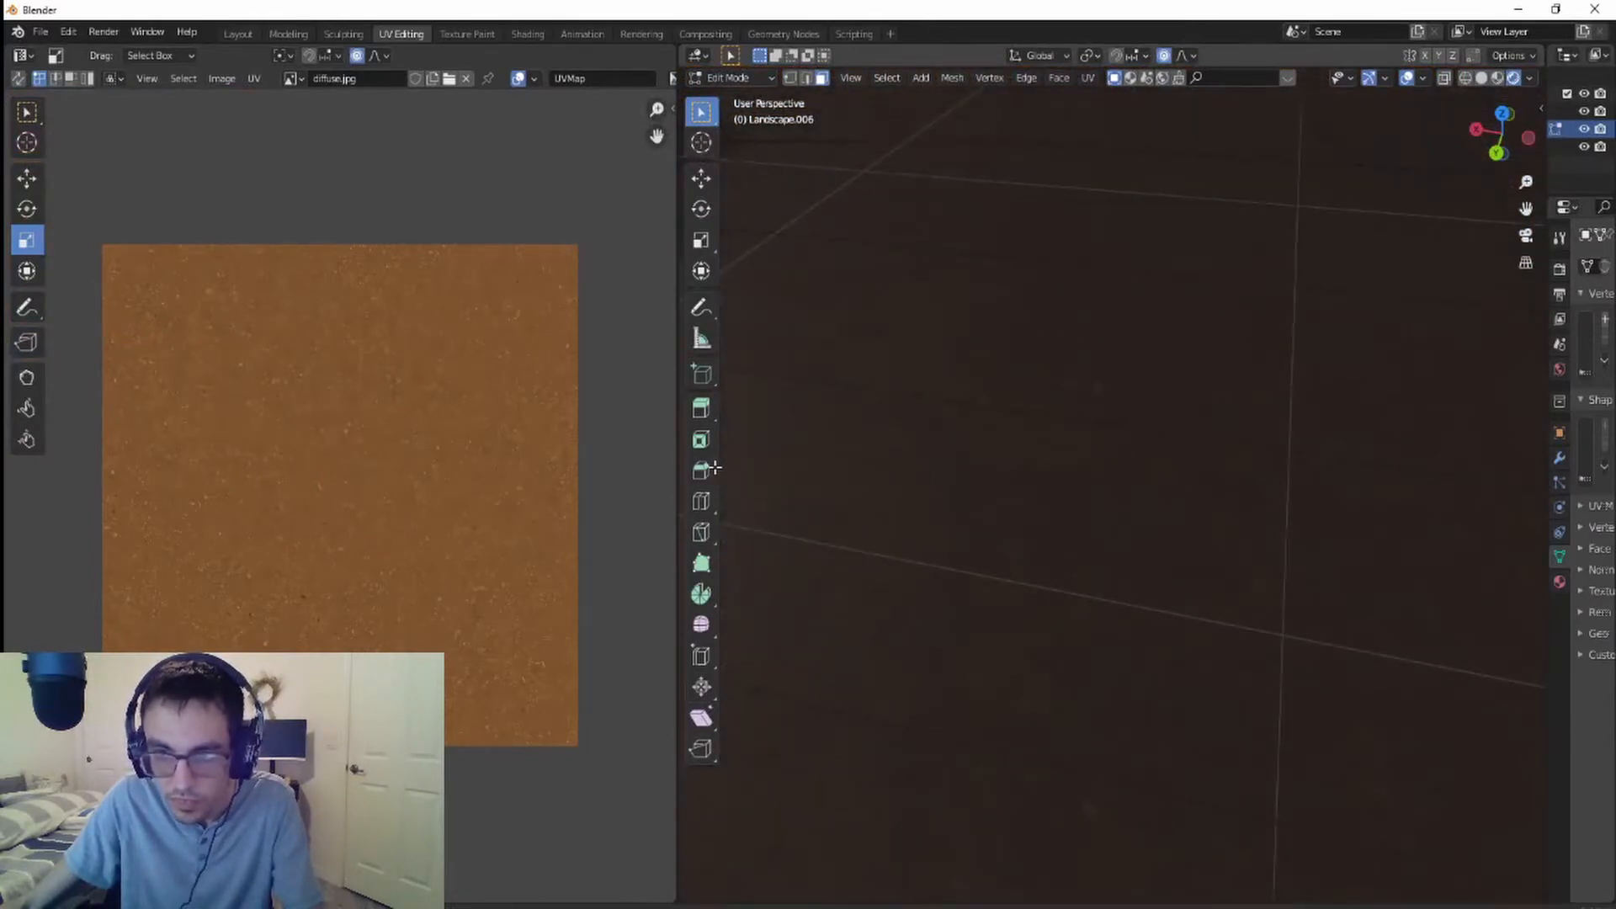
shift+middle_drag(714, 468, 762, 475)
- Return to the Layout workspace in Object Mode with the terrain's material nodes in view
scroll(430, 385, down, 2)
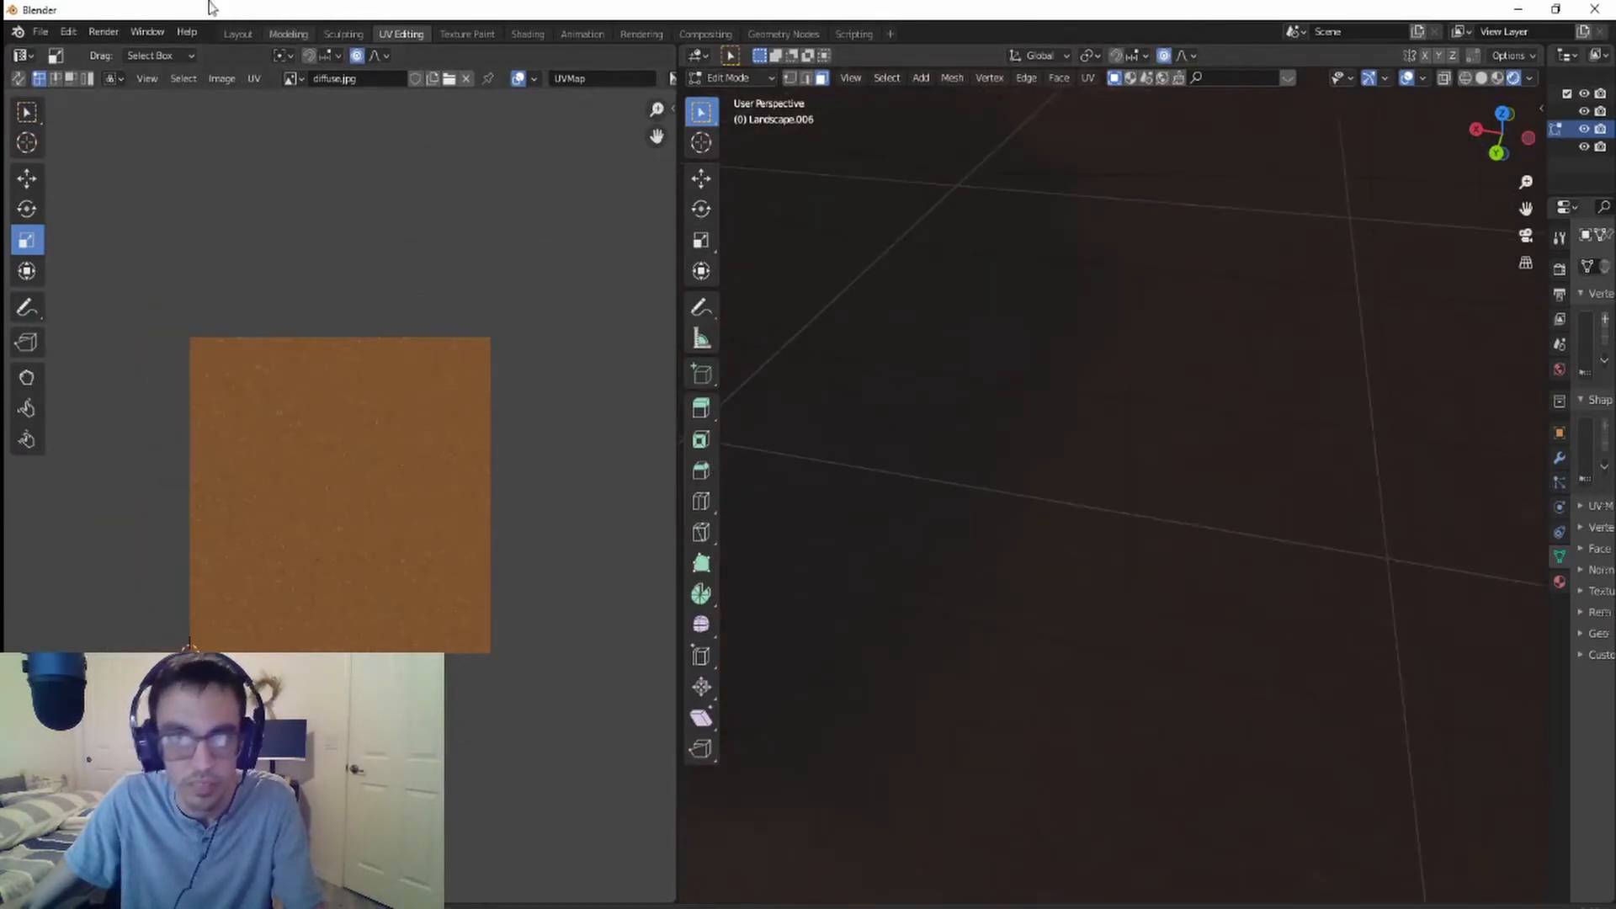
click(238, 35)
scroll(501, 549, down, 3)
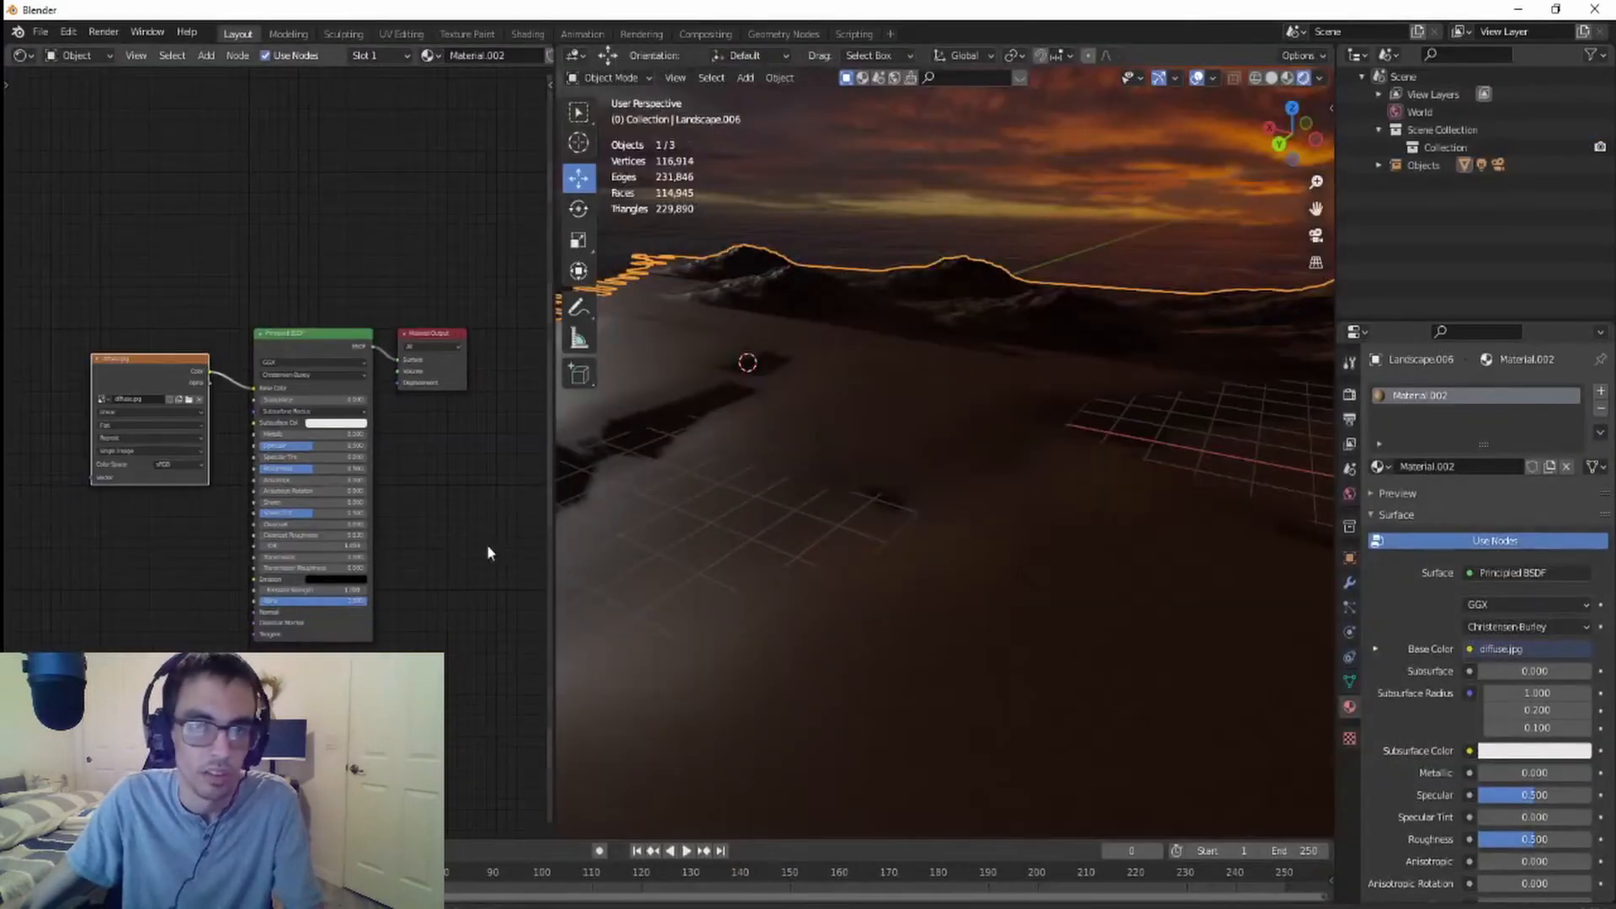
- Inspect the sand texture on the dunes up close and across the whole terrain
middle_drag(467, 541, 449, 504)
scroll(789, 601, up, 4)
scroll(791, 580, down, 3)
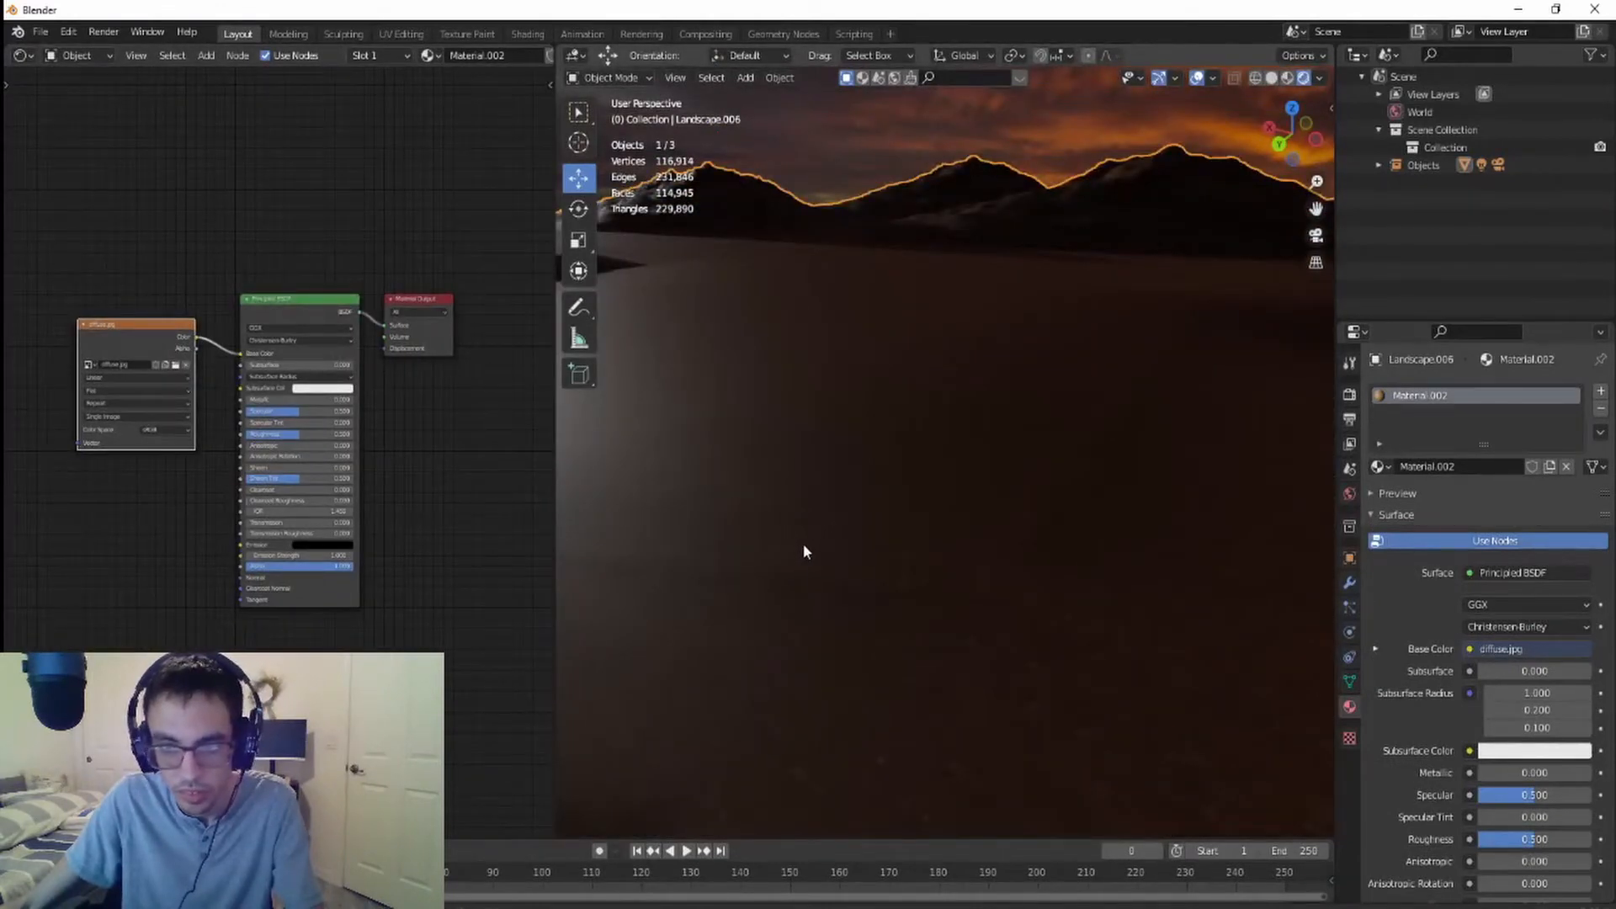
scroll(803, 552, up, 4)
middle_drag(815, 537, 845, 532)
scroll(846, 533, down, 3)
scroll(848, 538, down, 3)
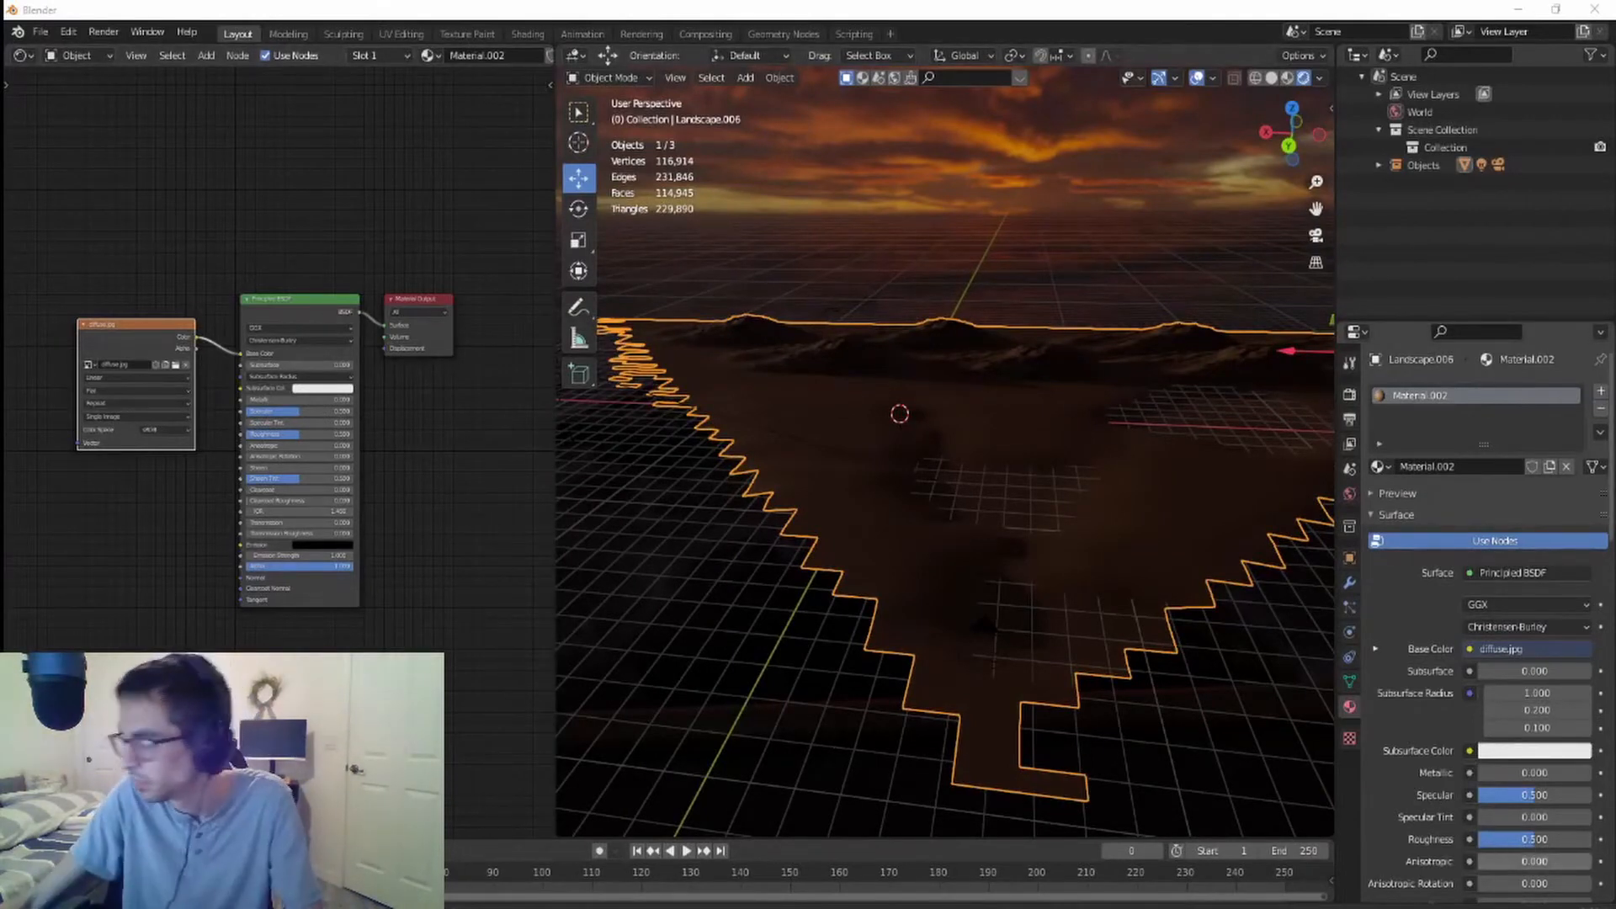
- Bring the gloss.jpg texture into the terrain's material nodes and place it below and before the diffuse.jpg node
drag(35, 524, 12, 523)
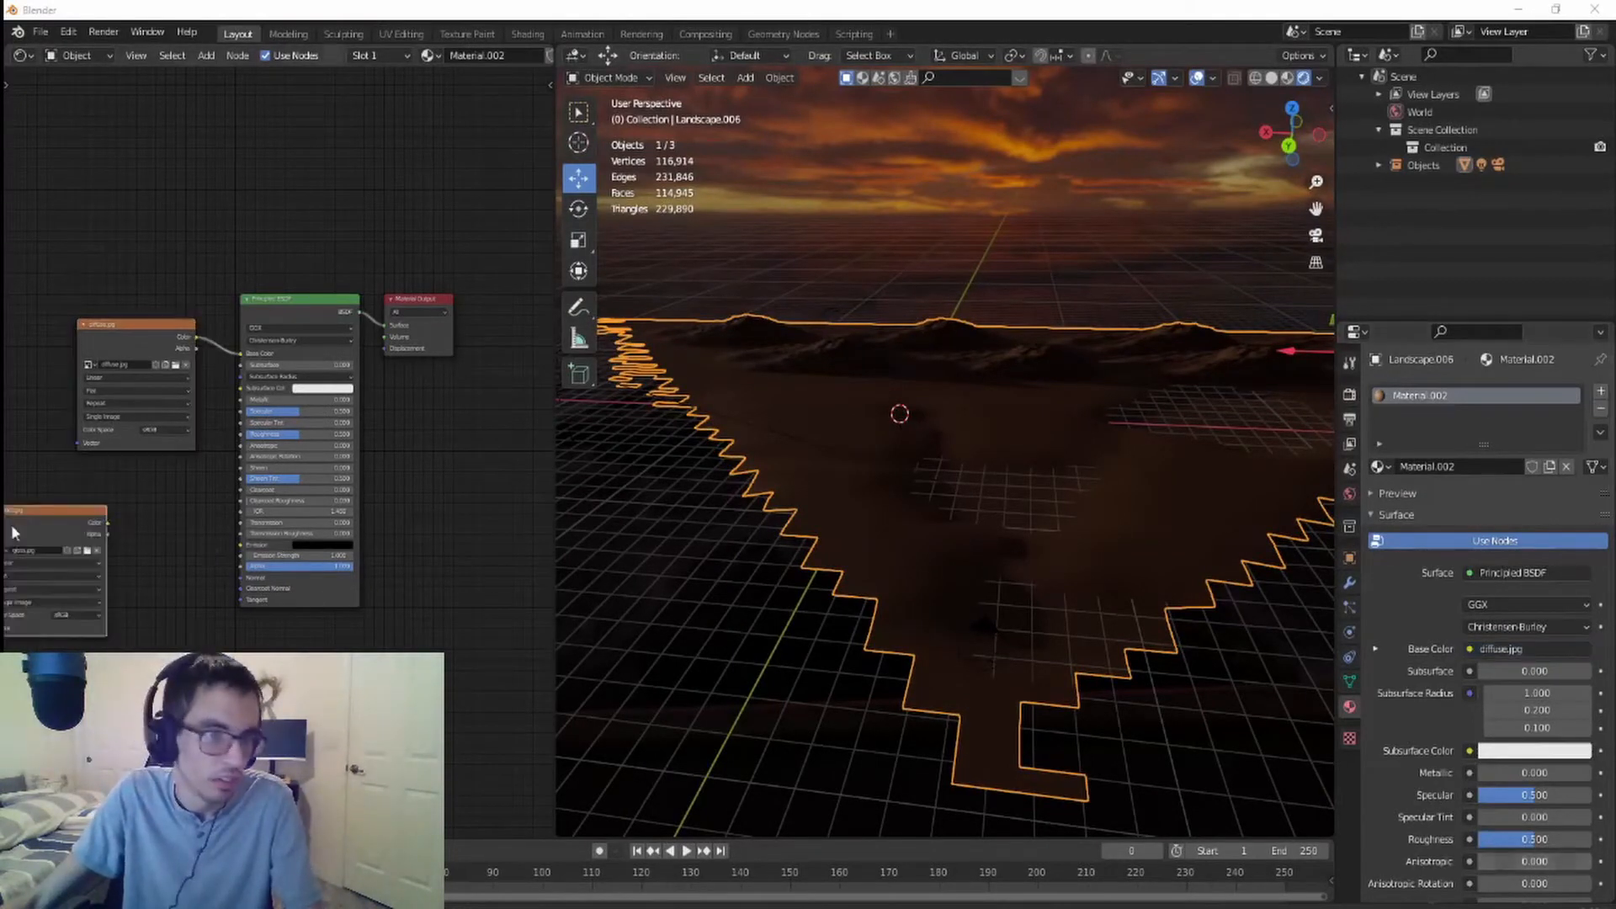
middle_drag(229, 634, 318, 618)
drag(139, 500, 66, 480)
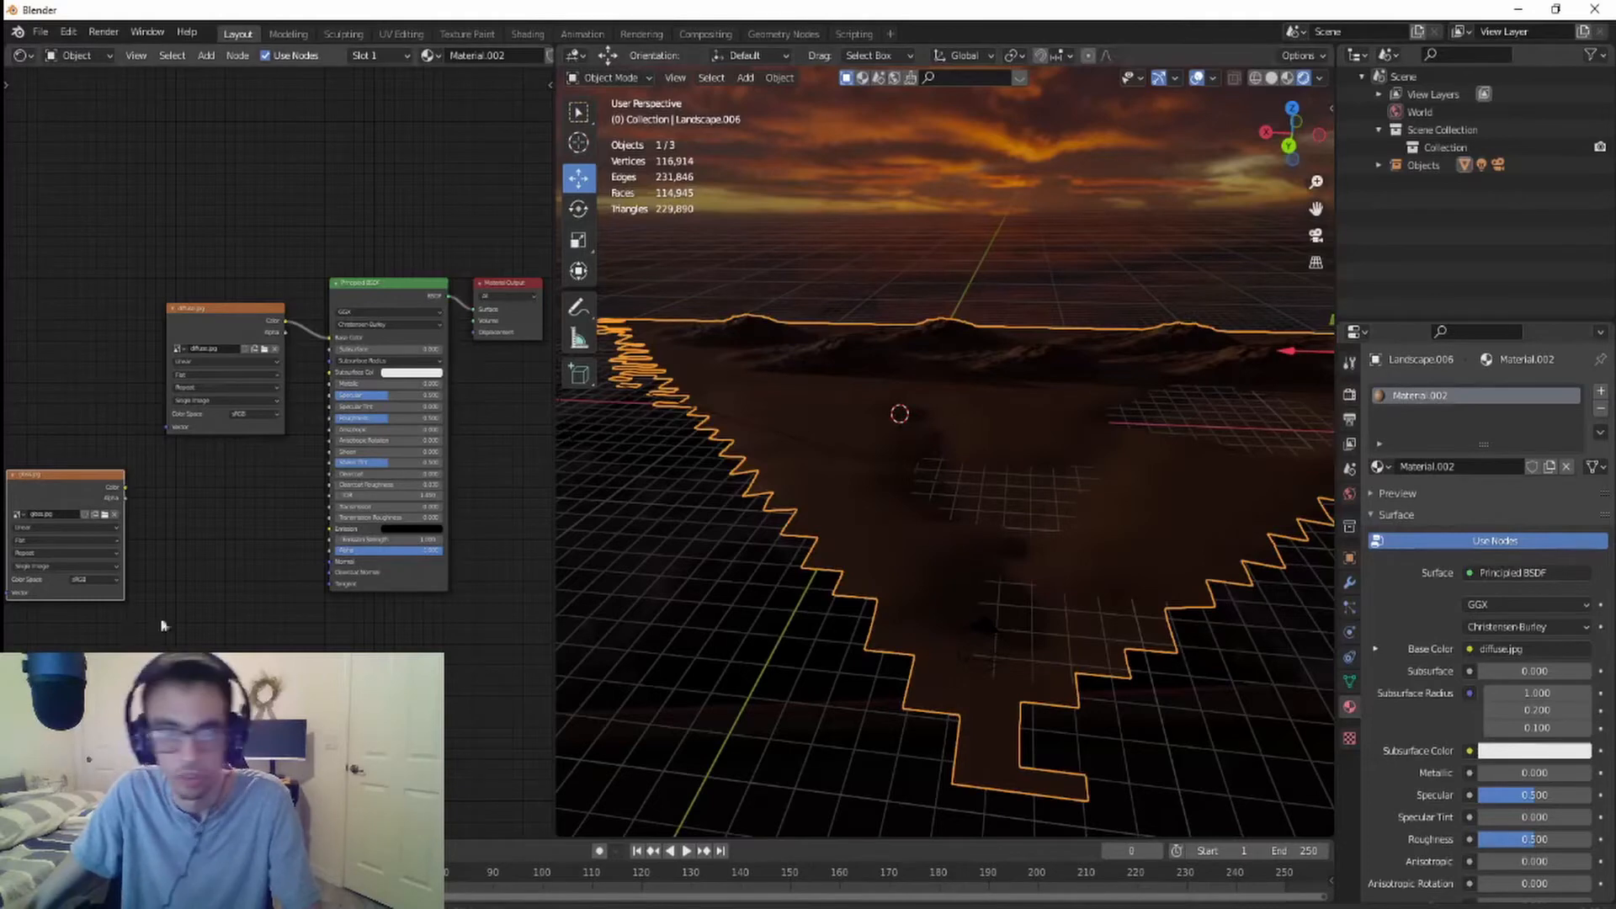
middle_drag(199, 638, 270, 624)
drag(118, 460, 93, 475)
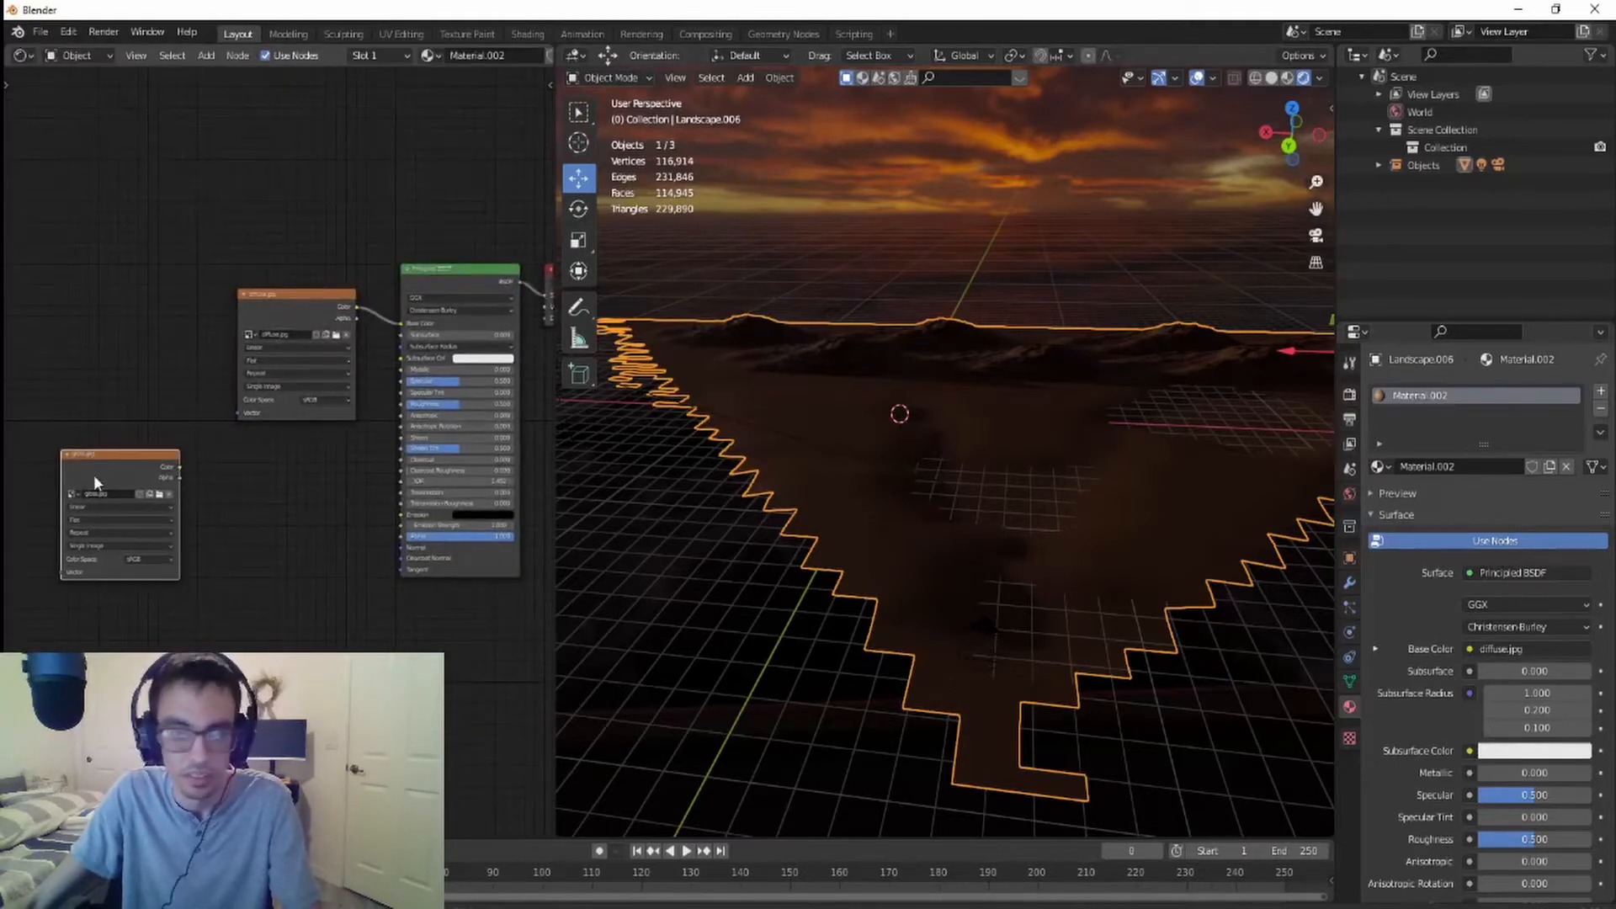
- Add an Invert node and route the gloss.jpg color through it into the Principled BSDF's Roughness
key(shift+a)
click(94, 475)
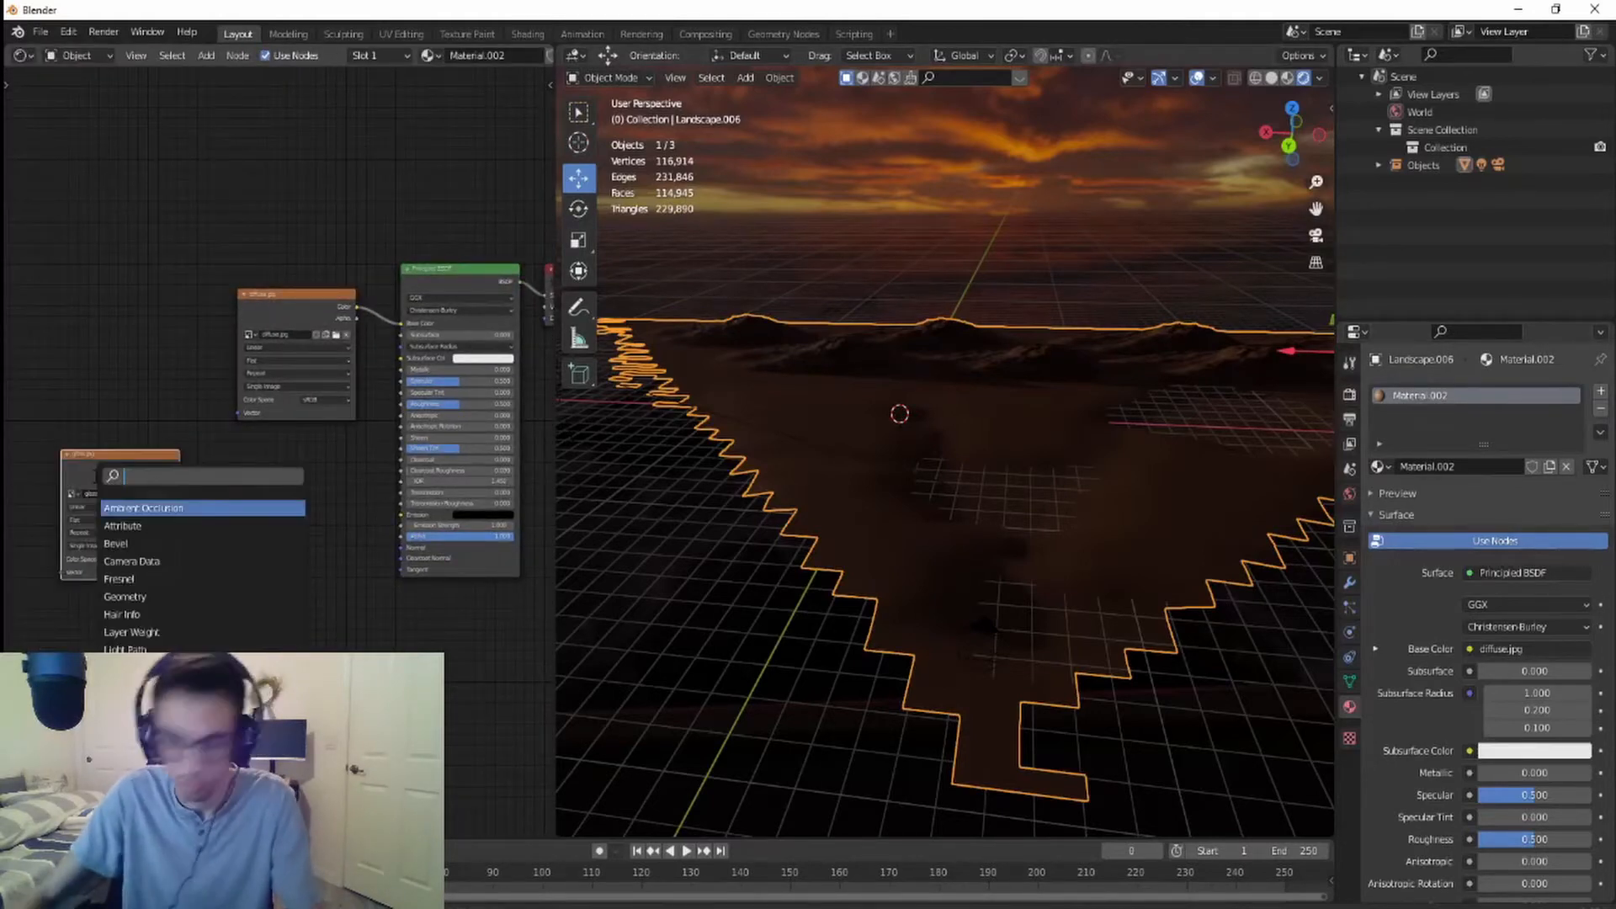
text(inv)
click(173, 508)
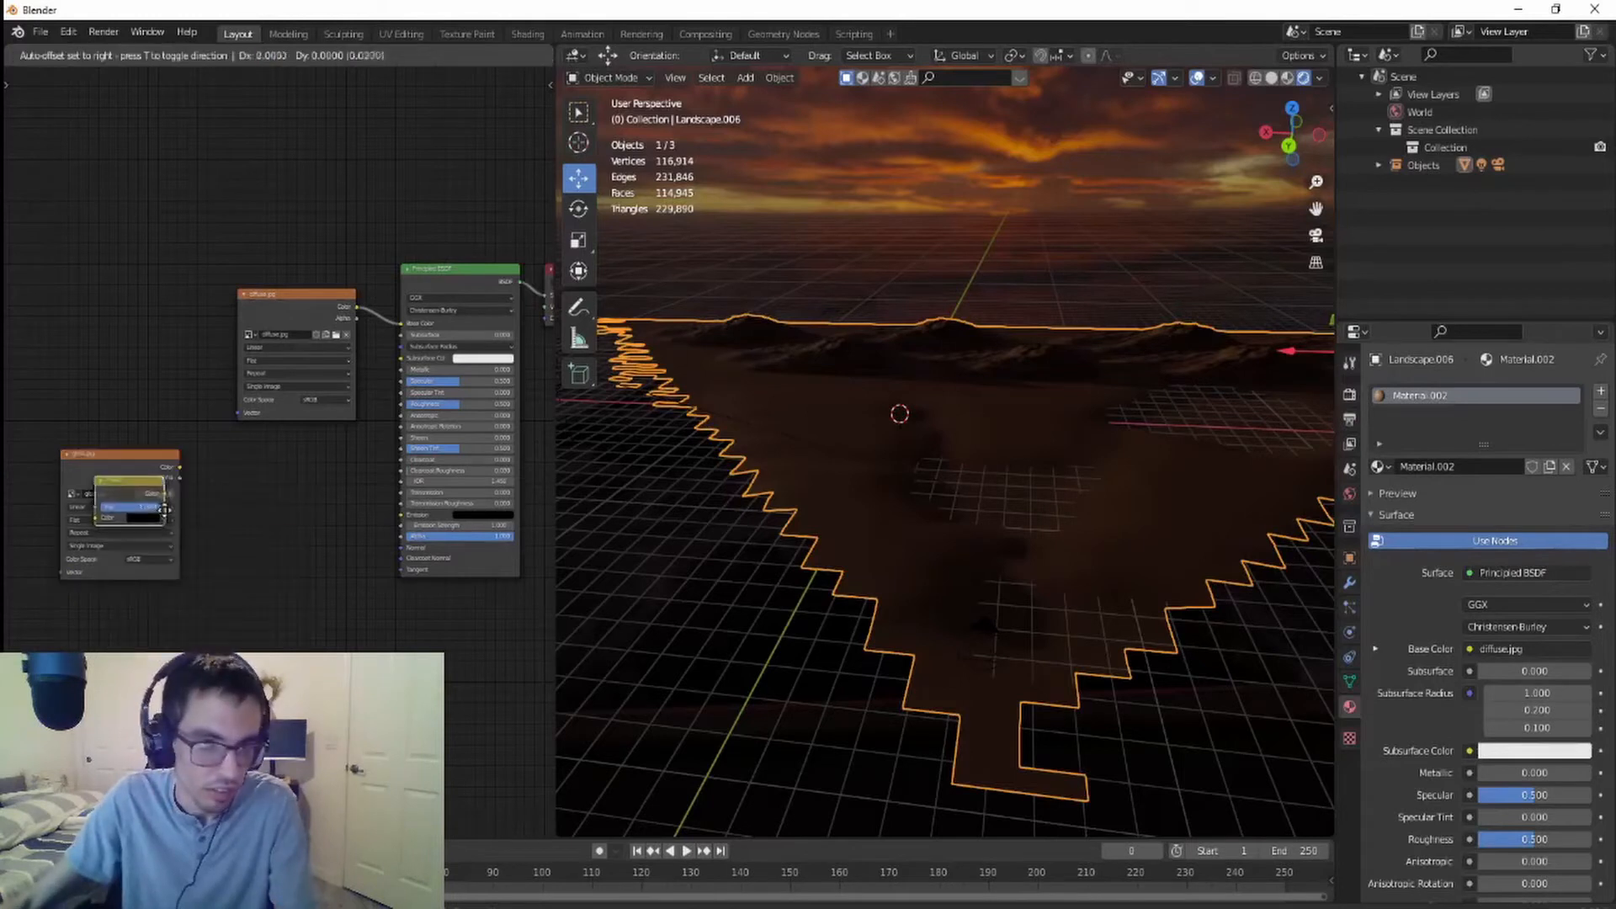
click(276, 493)
drag(178, 468, 239, 512)
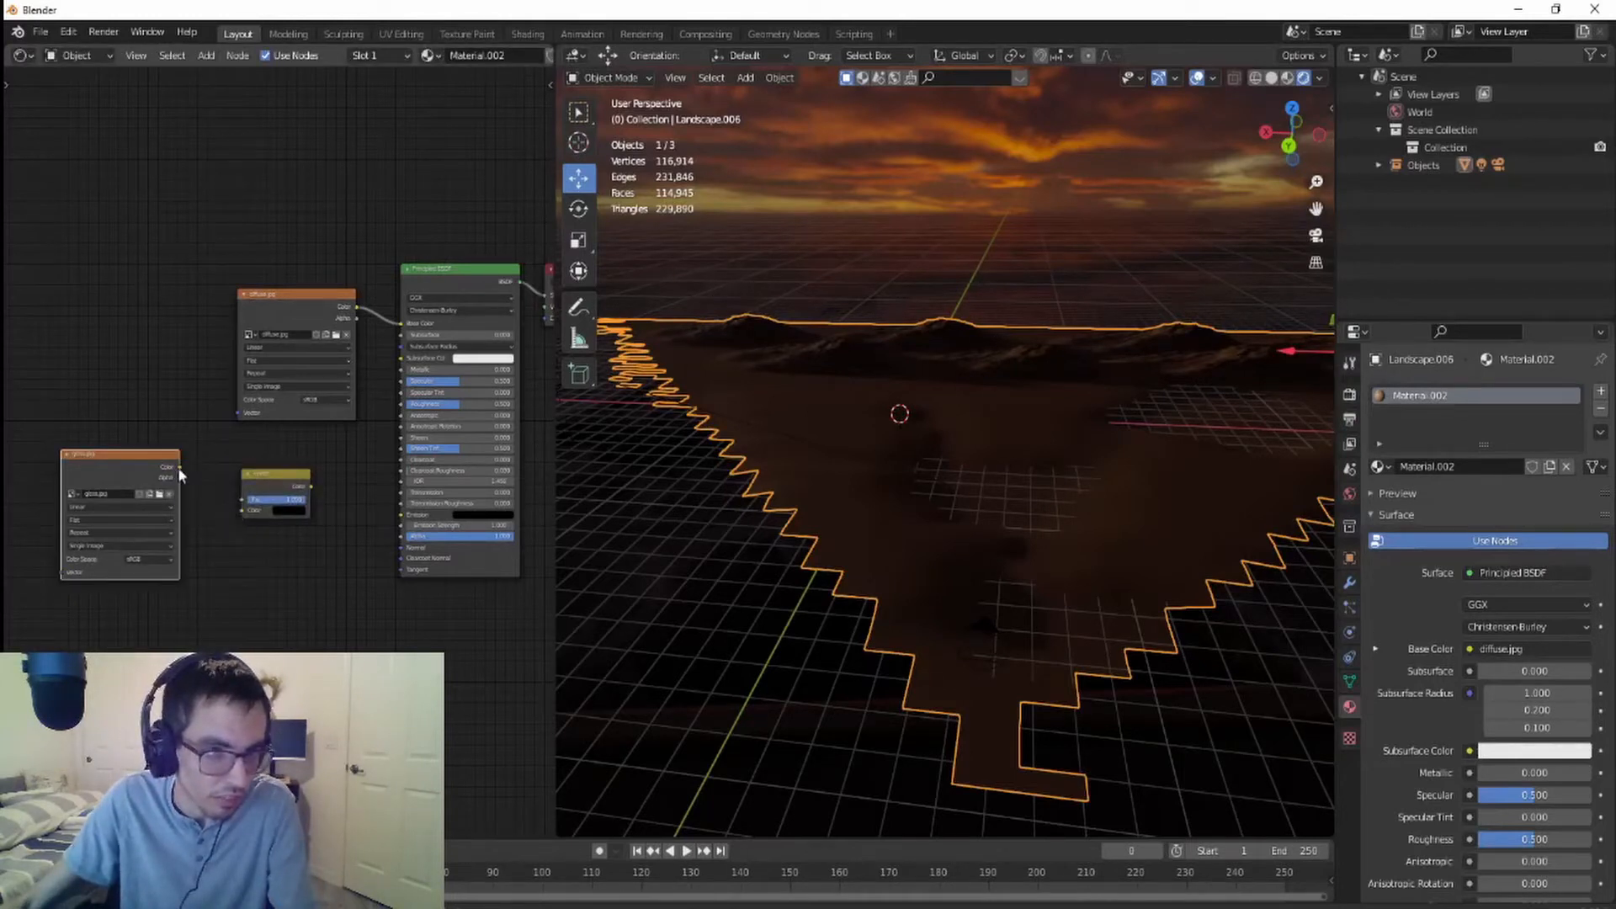
drag(178, 468, 401, 404)
- Check the dunes' surface up close and through the scene camera
scroll(983, 654, up, 4)
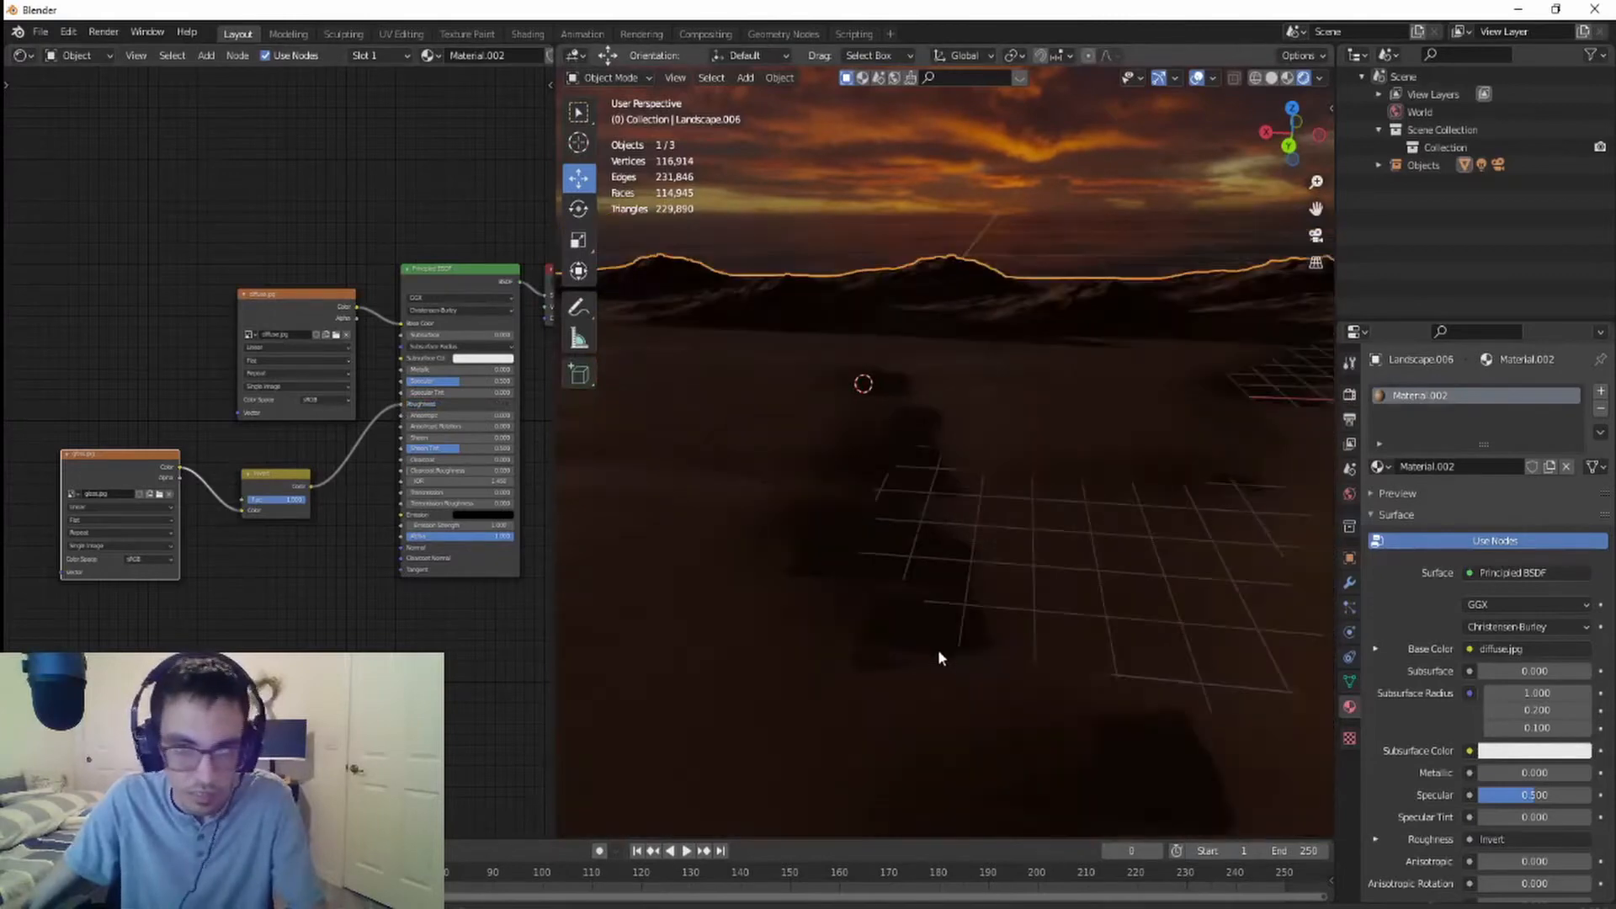
scroll(942, 644, down, 2)
click(1315, 235)
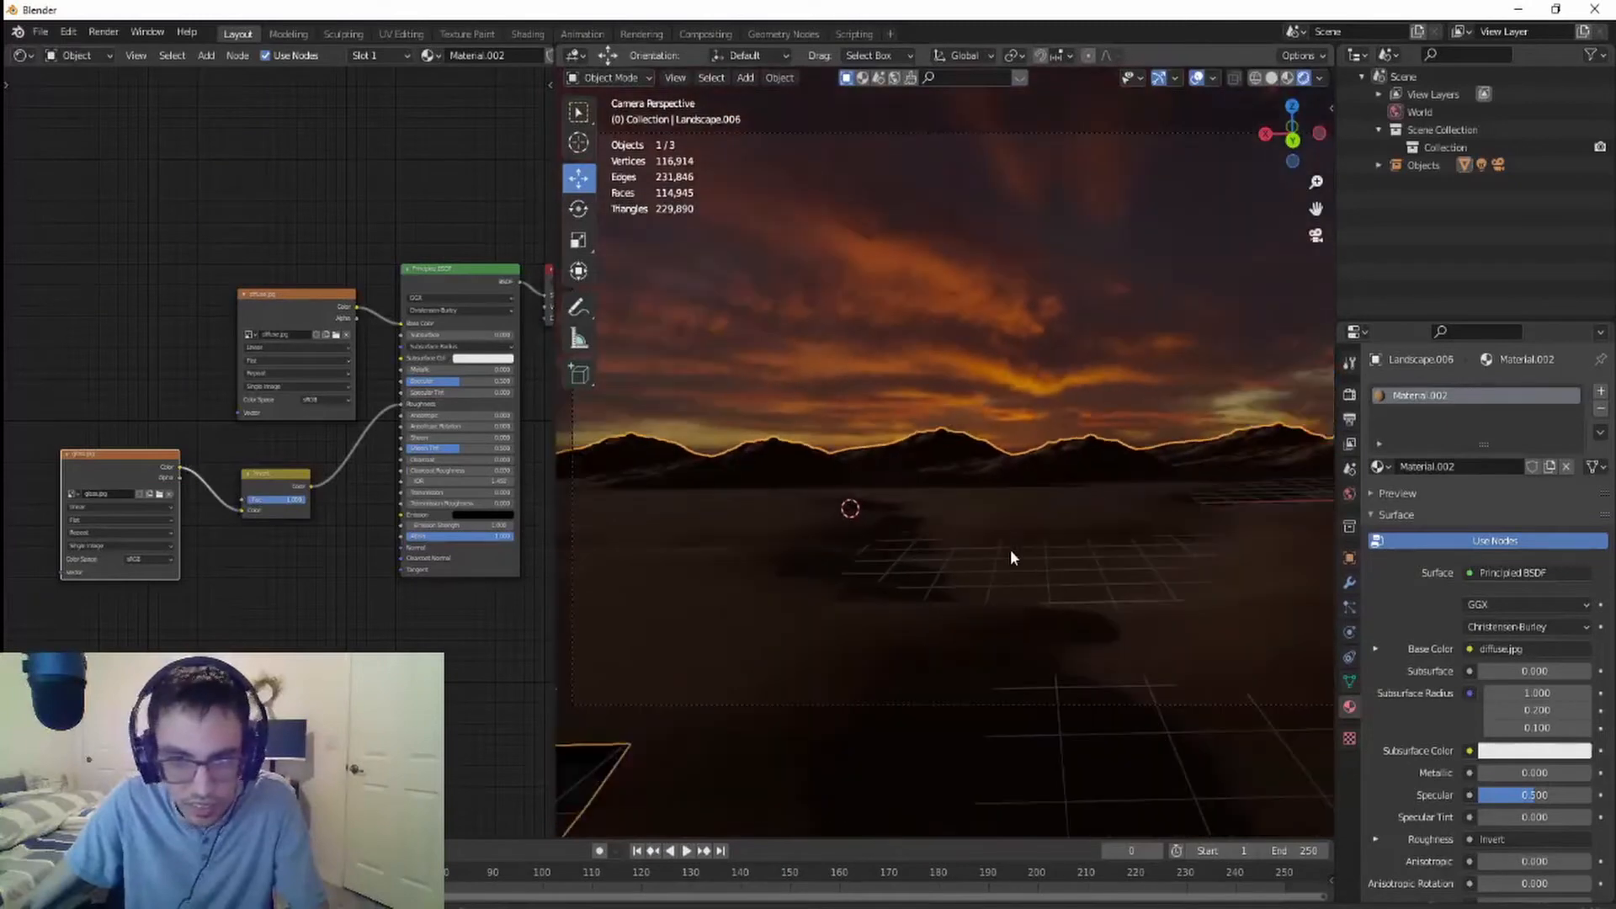
scroll(1010, 549, down, 2)
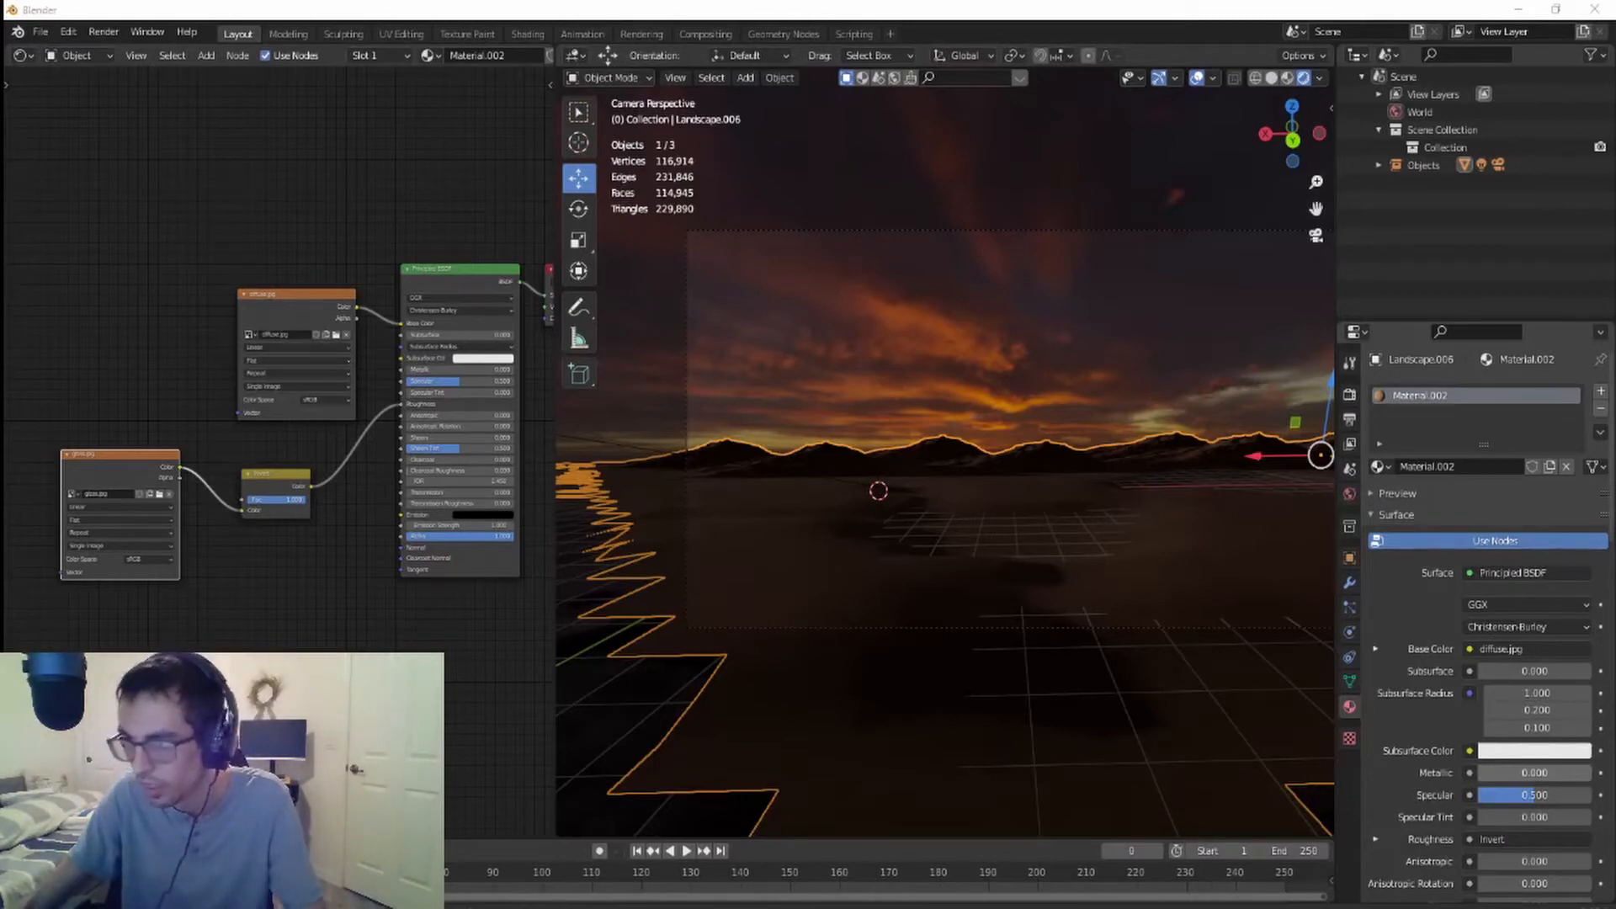
- Add a Bump node to the terrain material below the gloss.jpg node
scroll(484, 387, down, 2)
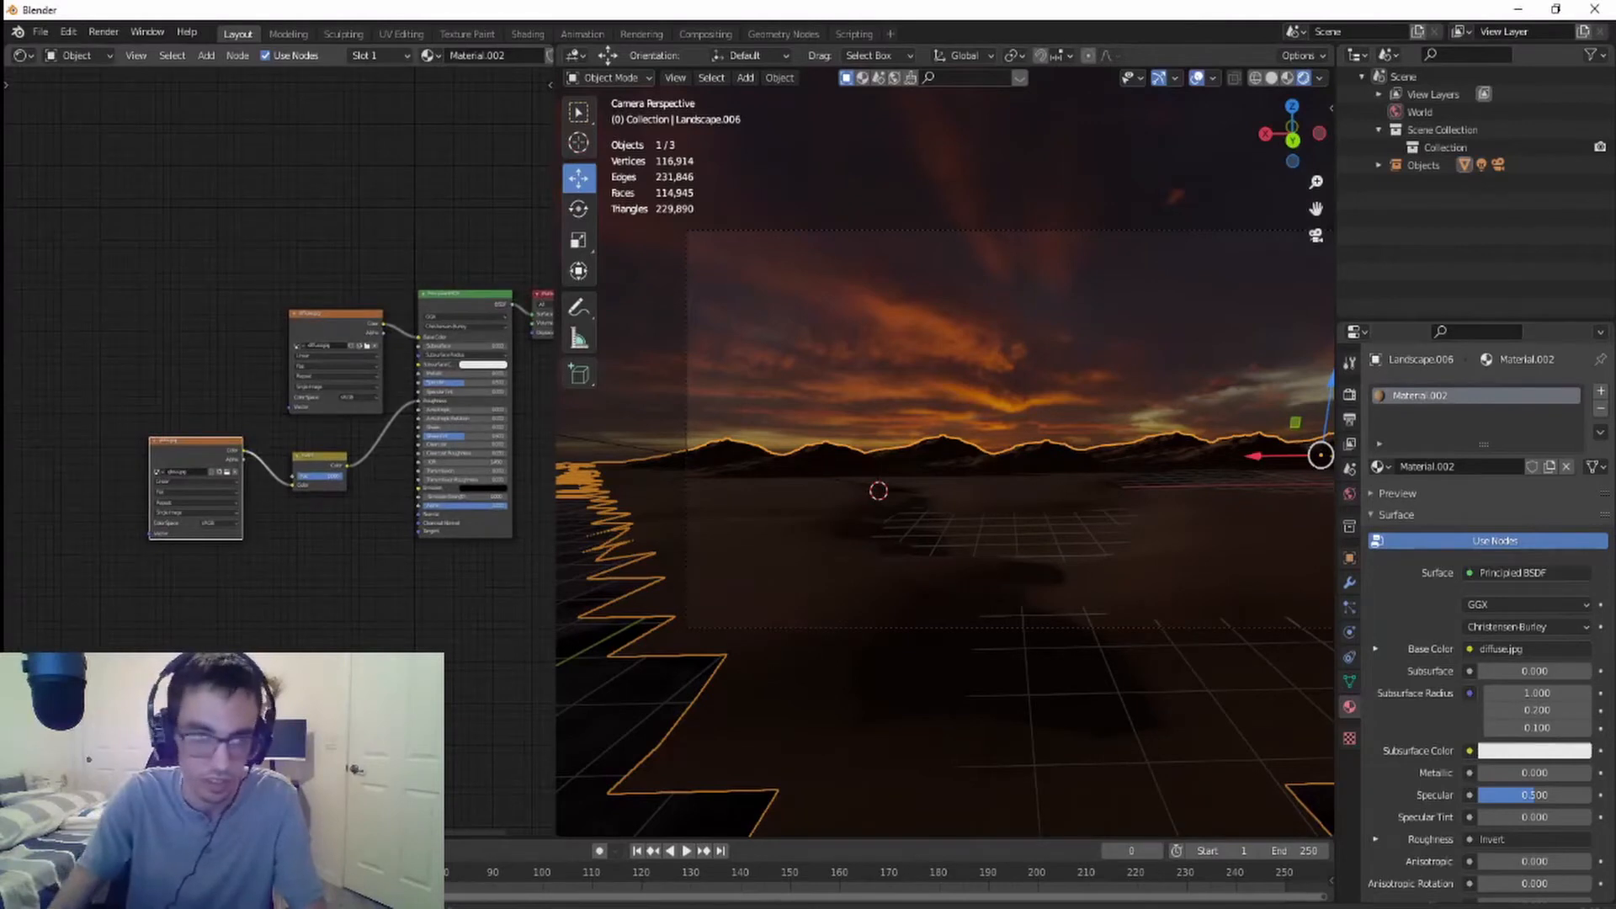
key(shift+a)
key(Escape)
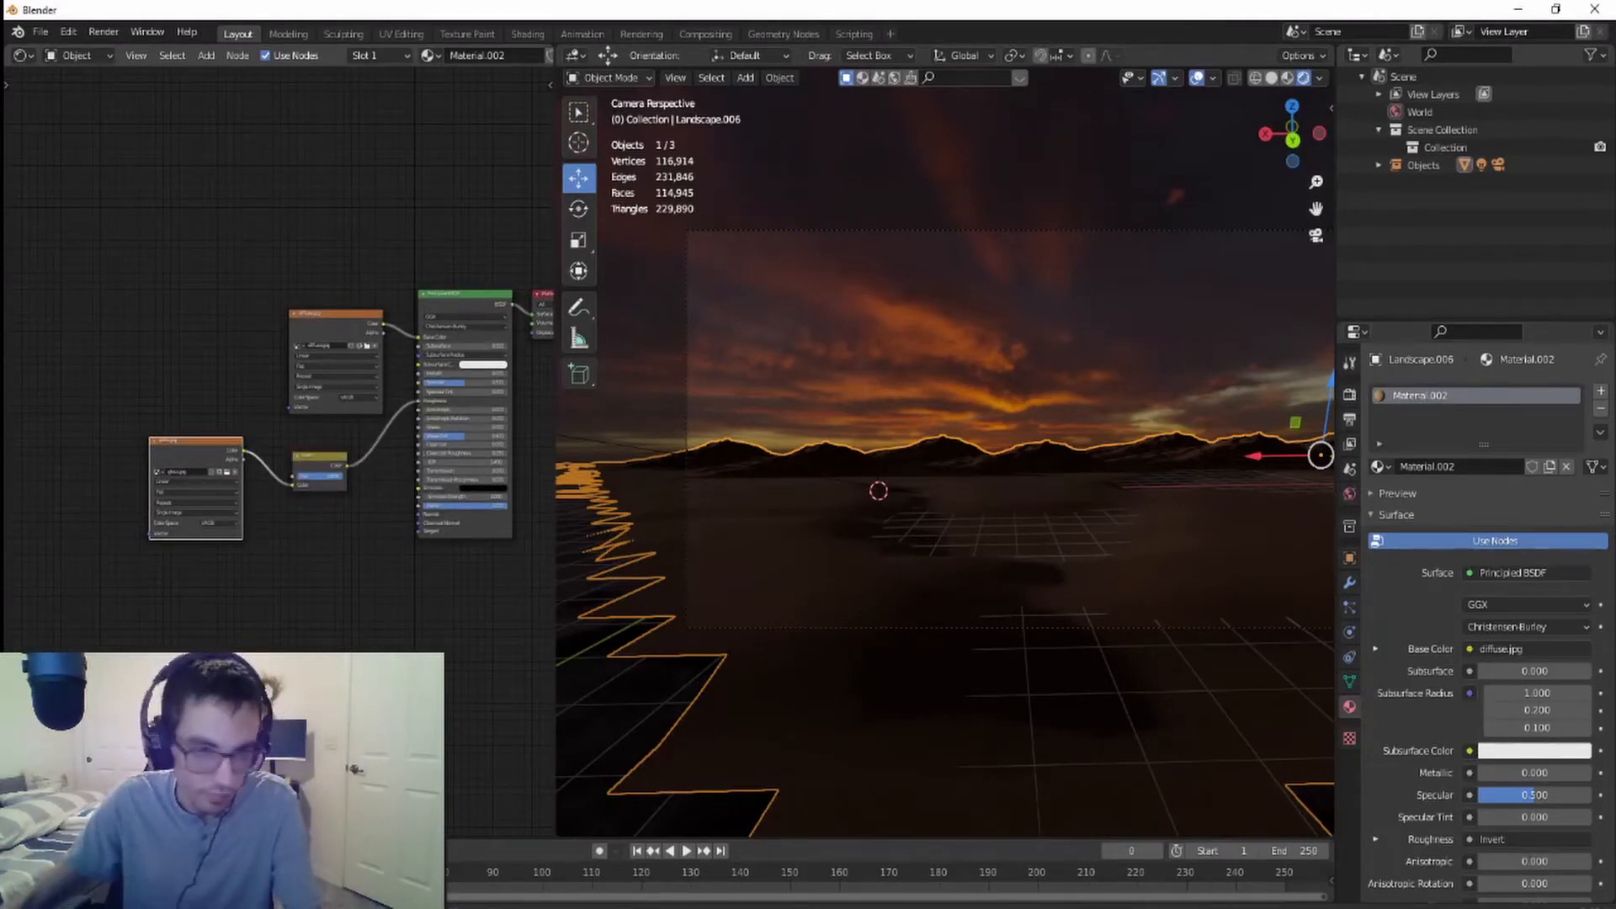
key(Return)
click(195, 608)
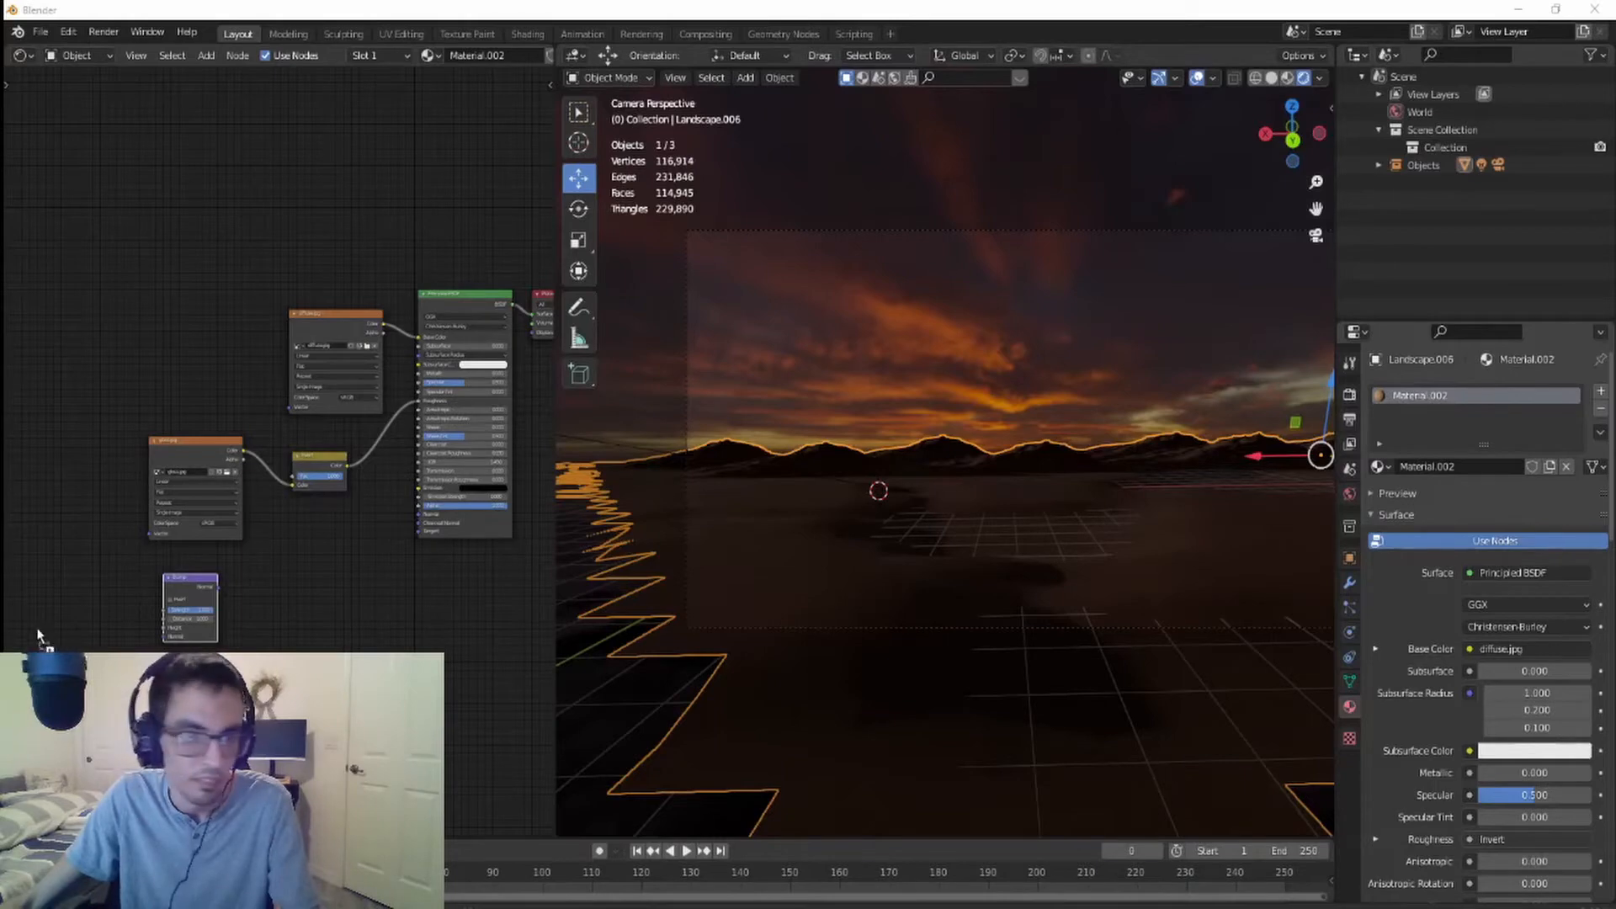
- Bring in the bump.jpg texture and connect its Color to the Bump node's Height input
drag(37, 636, 37, 635)
middle_drag(354, 622, 459, 554)
scroll(390, 608, up, 6)
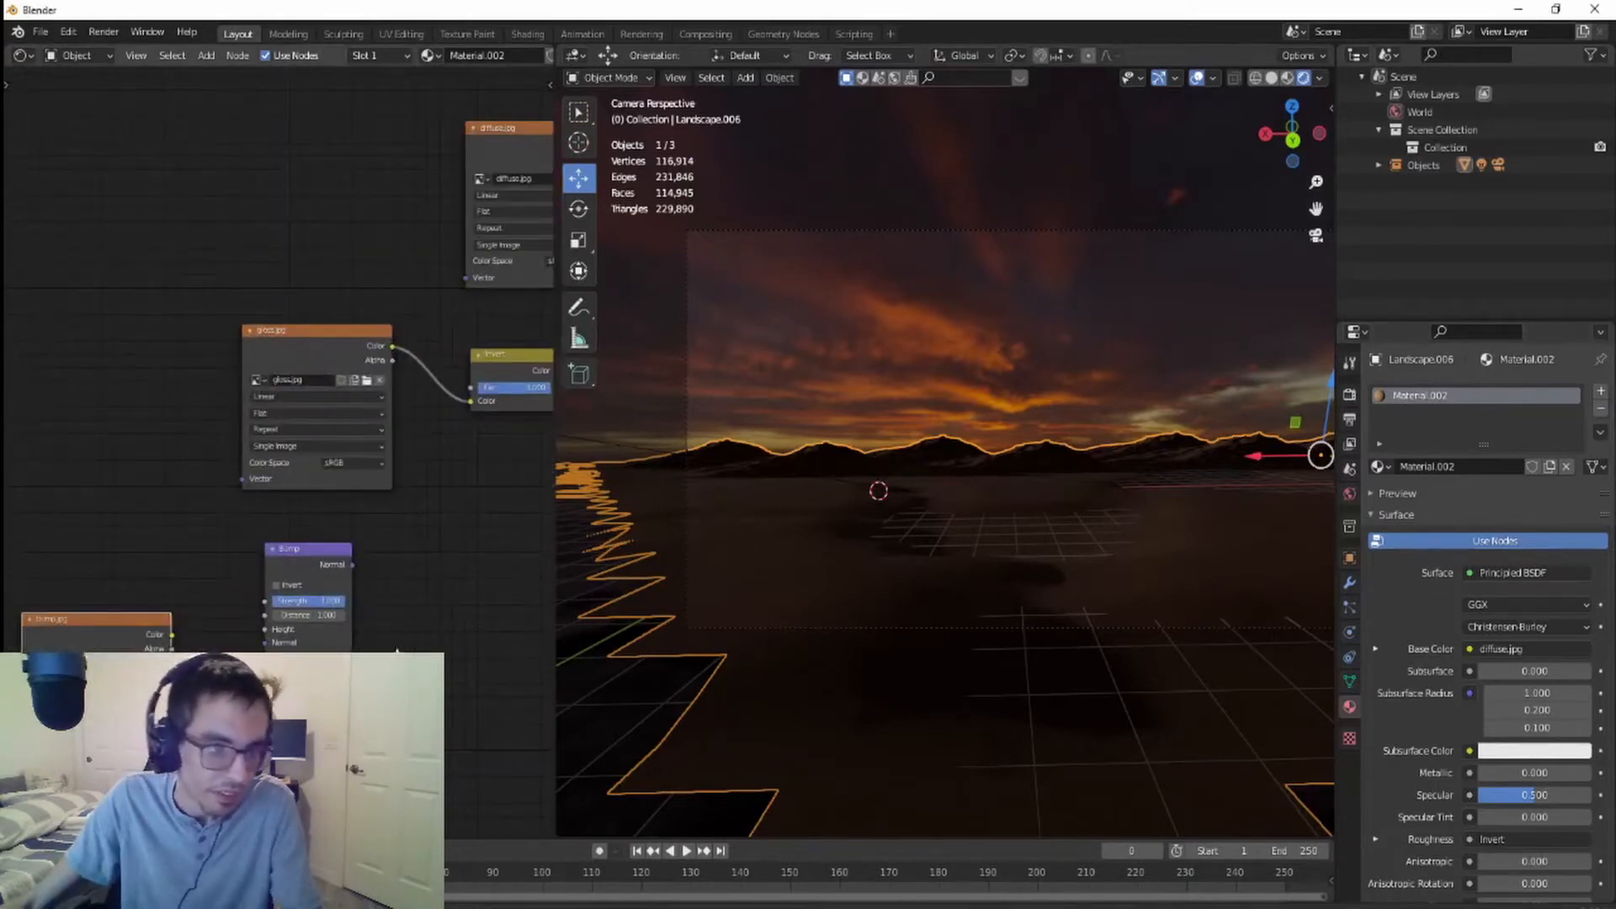
middle_drag(396, 651, 385, 531)
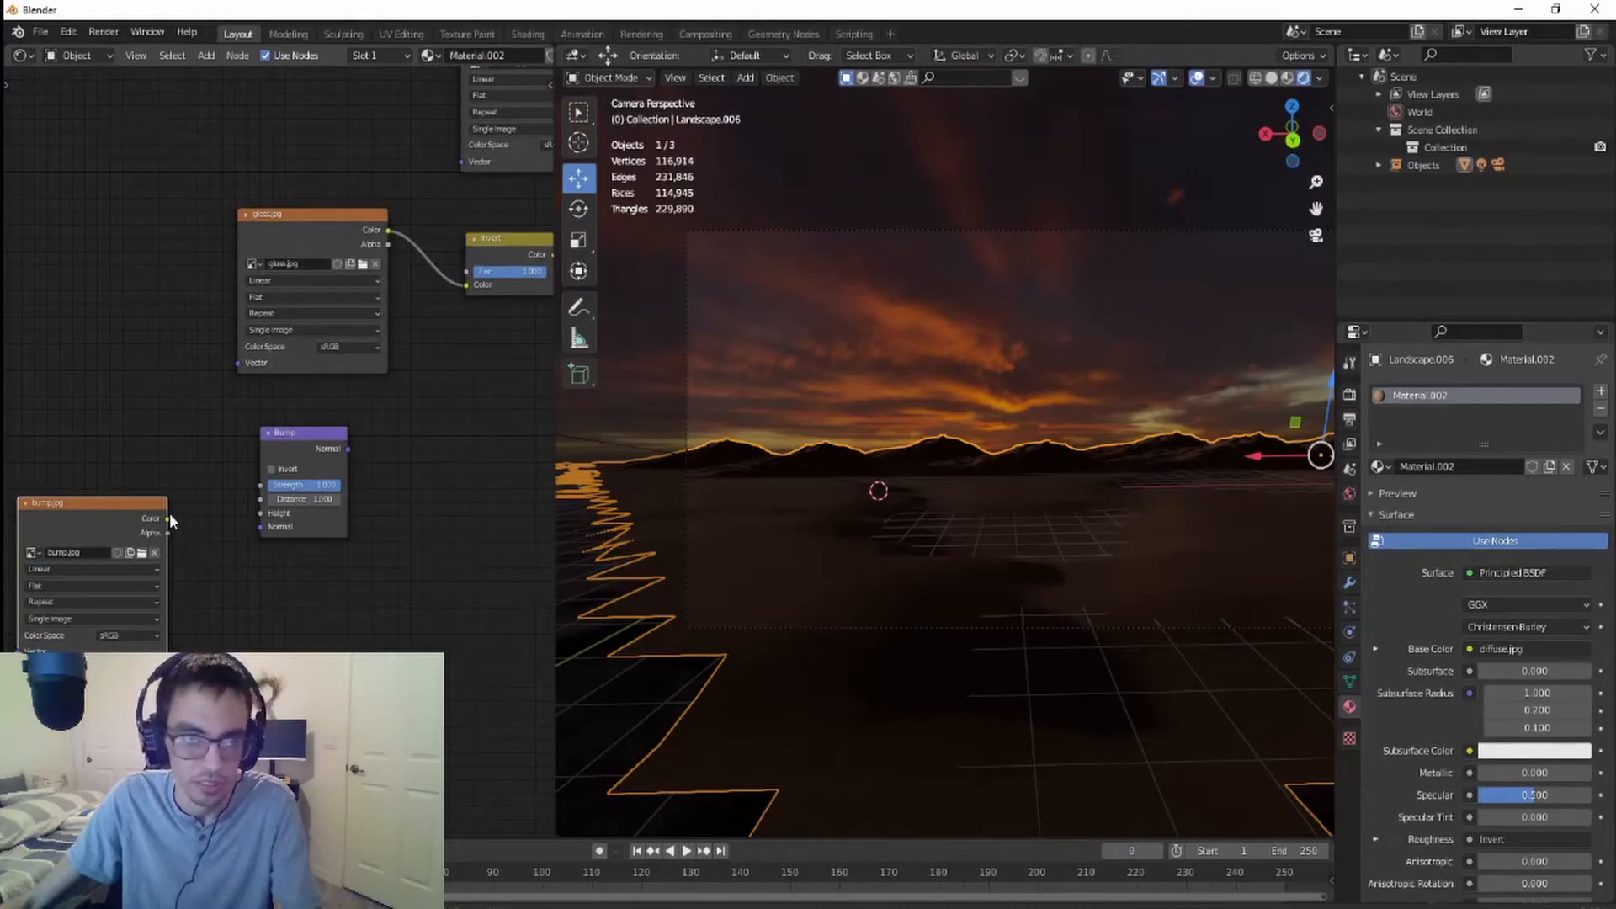
drag(169, 515, 254, 517)
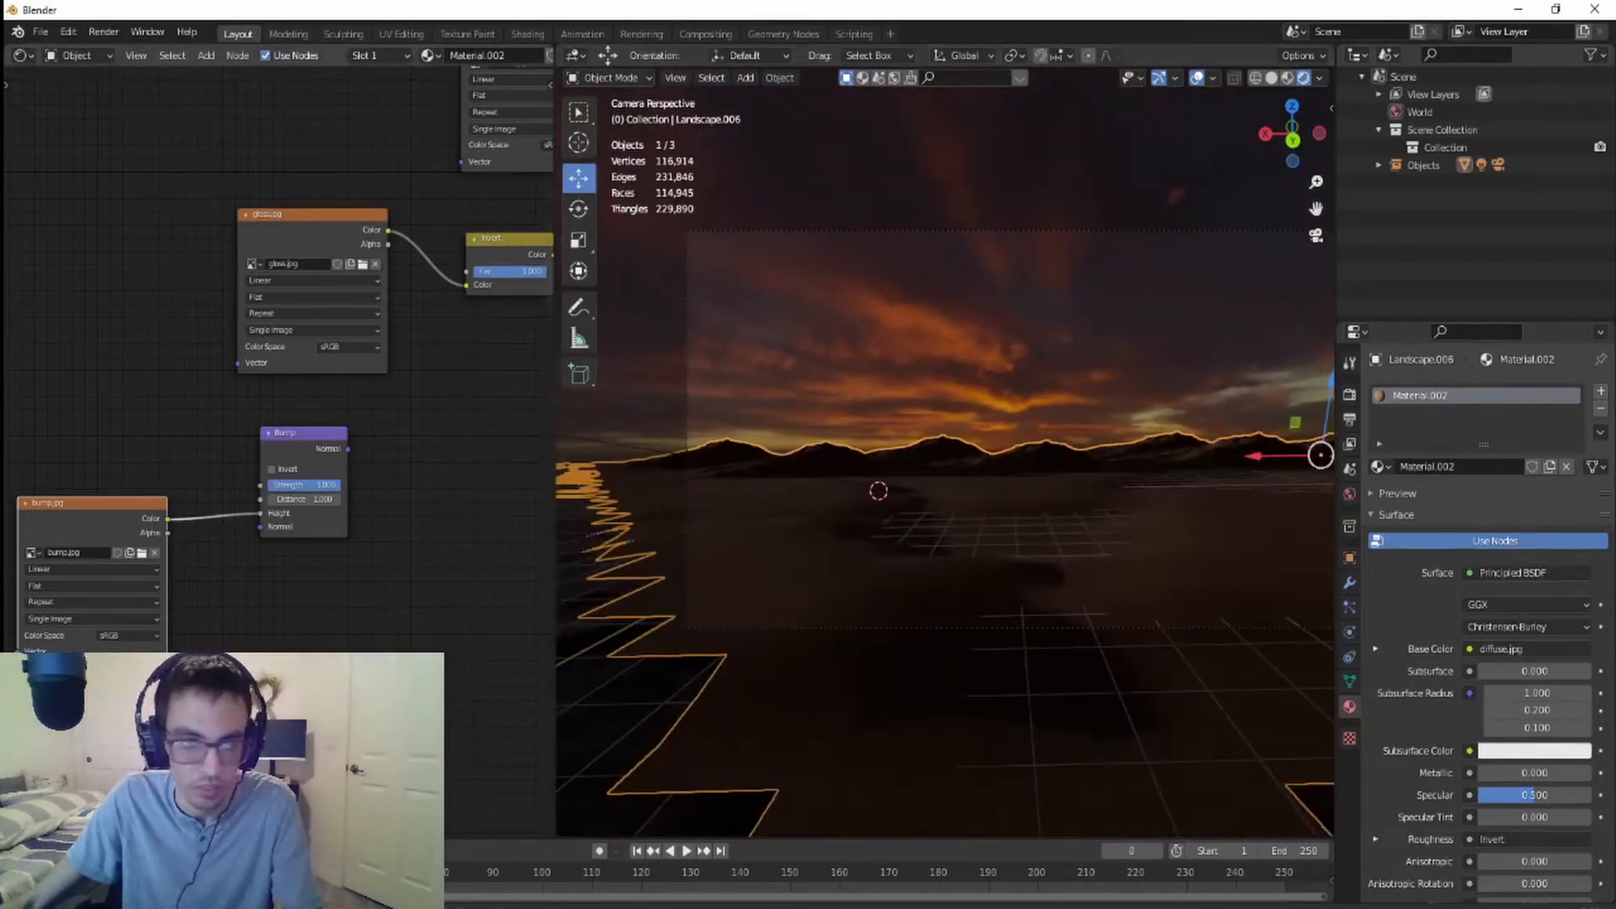
- Bring in the normal map image, connect its Color to the Bump node's Normal input, and start adding another node
middle_drag(342, 659, 369, 573)
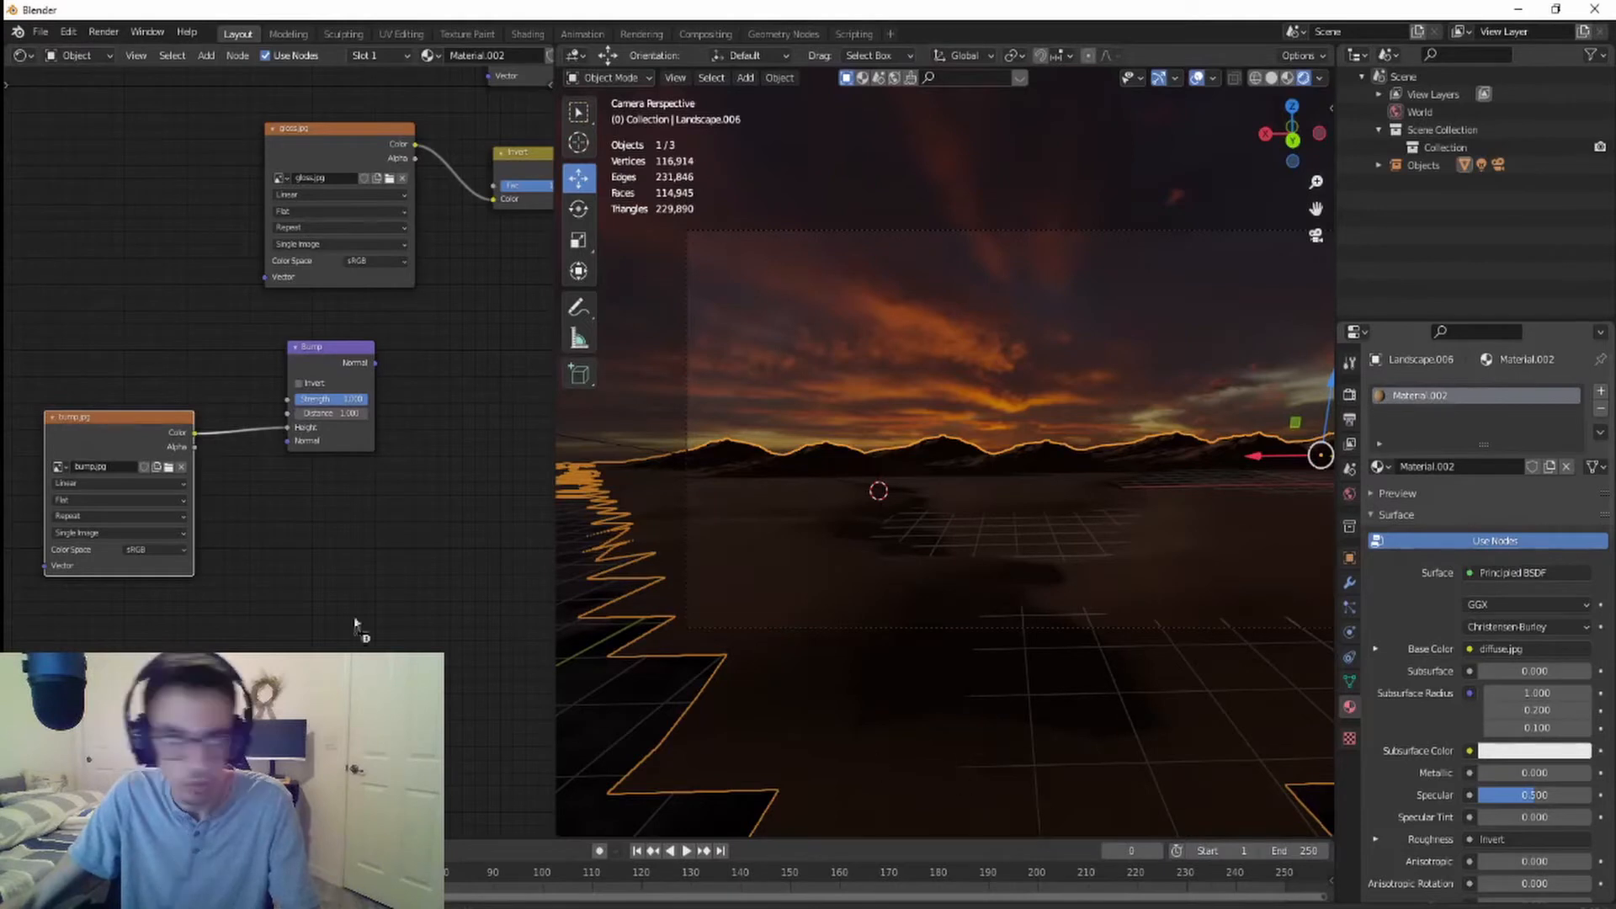
drag(84, 622, 287, 441)
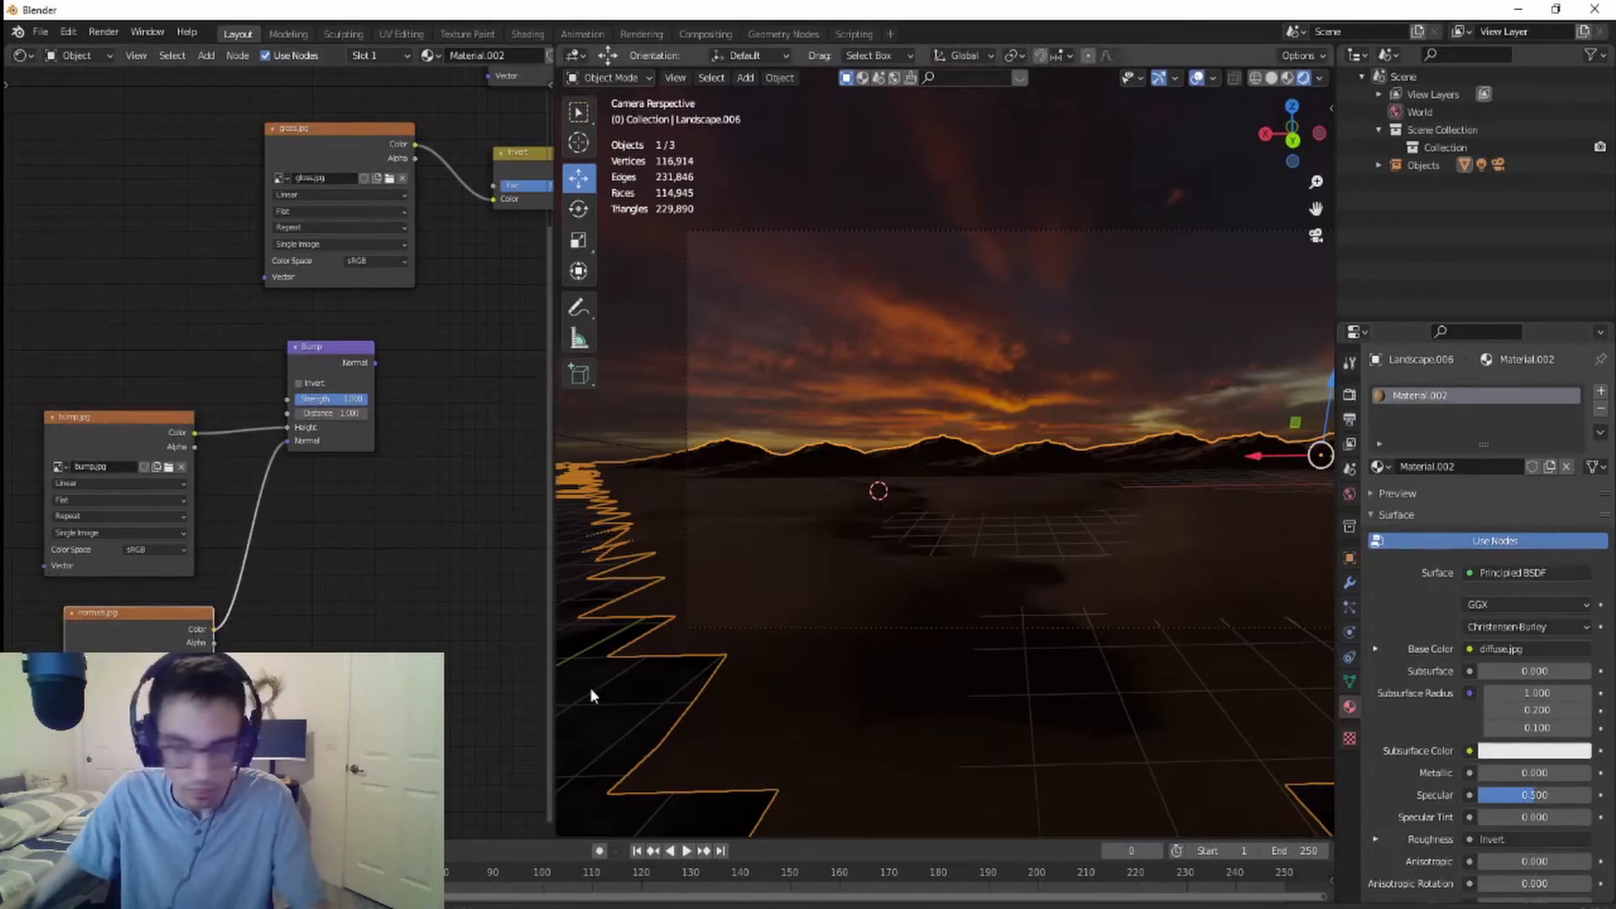
key(shift+a)
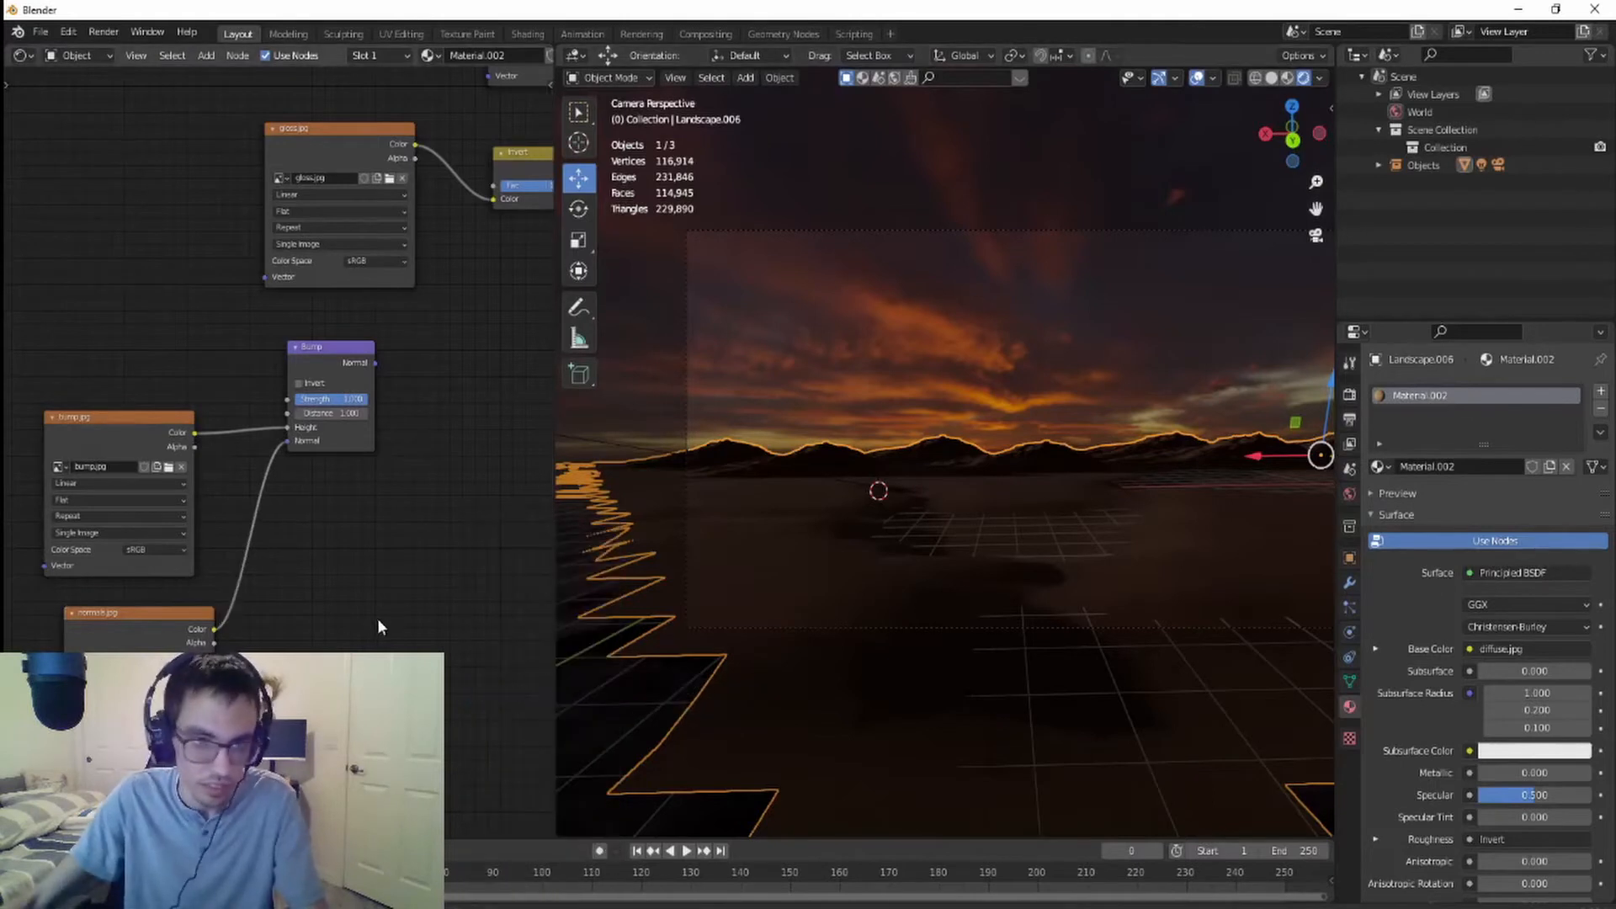
- Add a Normal Map node near the Bump node in the landscape material's node tree
key(shift+a)
click(378, 621)
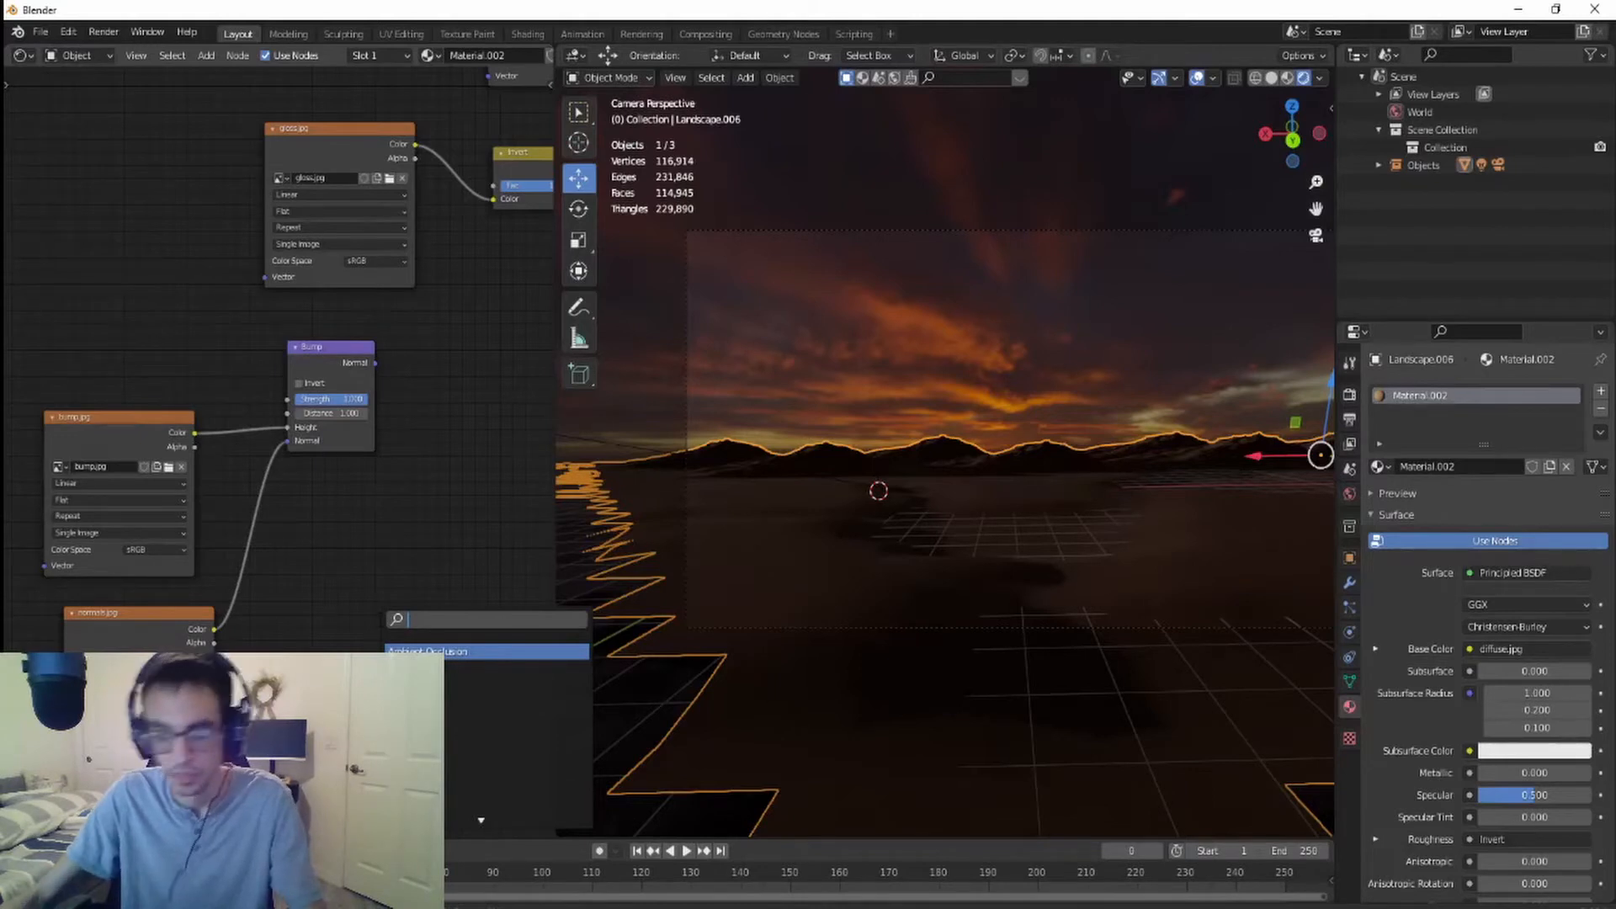
text(nor)
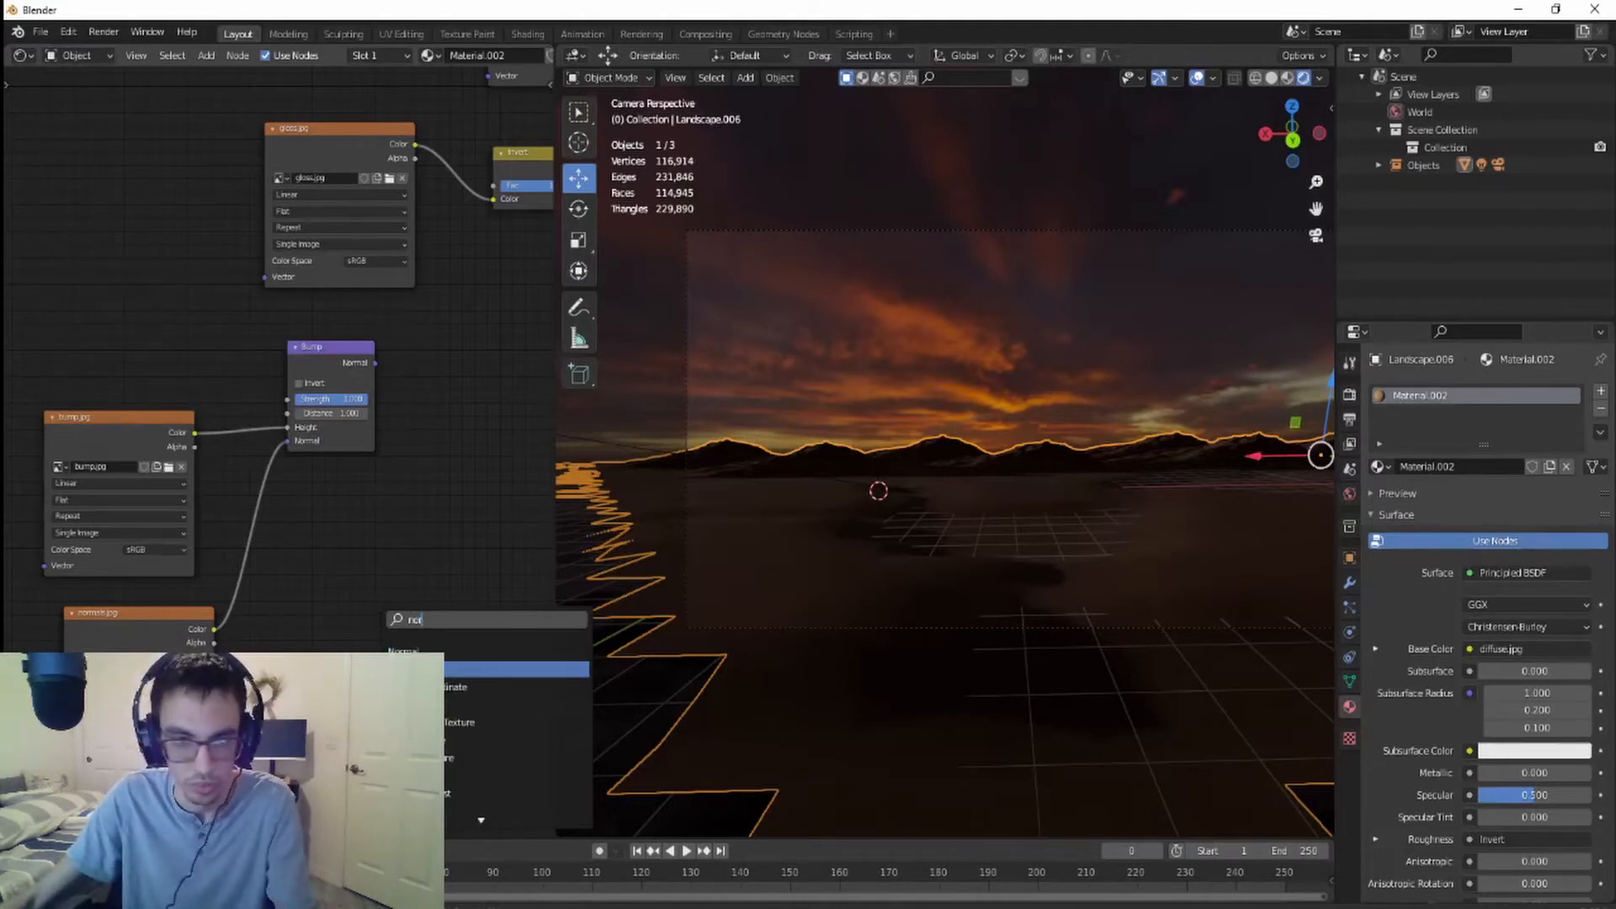
click(428, 669)
click(458, 393)
- Connect the Bump node's Normal output to the Normal Map's Color input, and the Normal Map's output to the Principled BSDF's Normal input
middle_drag(428, 575, 129, 725)
drag(75, 511, 141, 574)
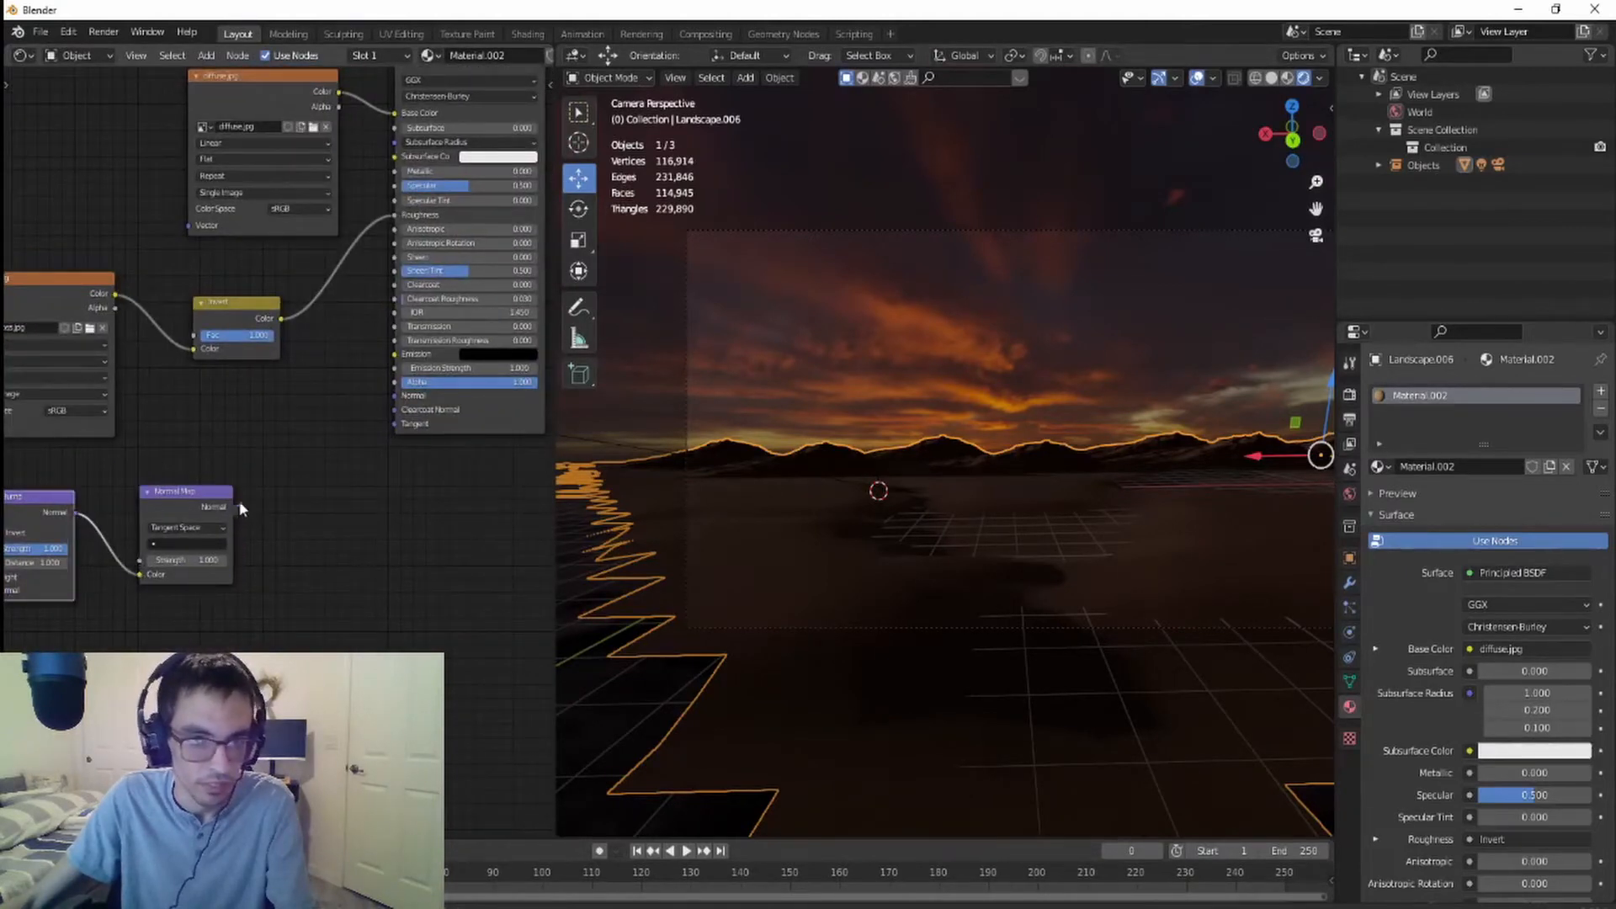
drag(235, 507, 393, 396)
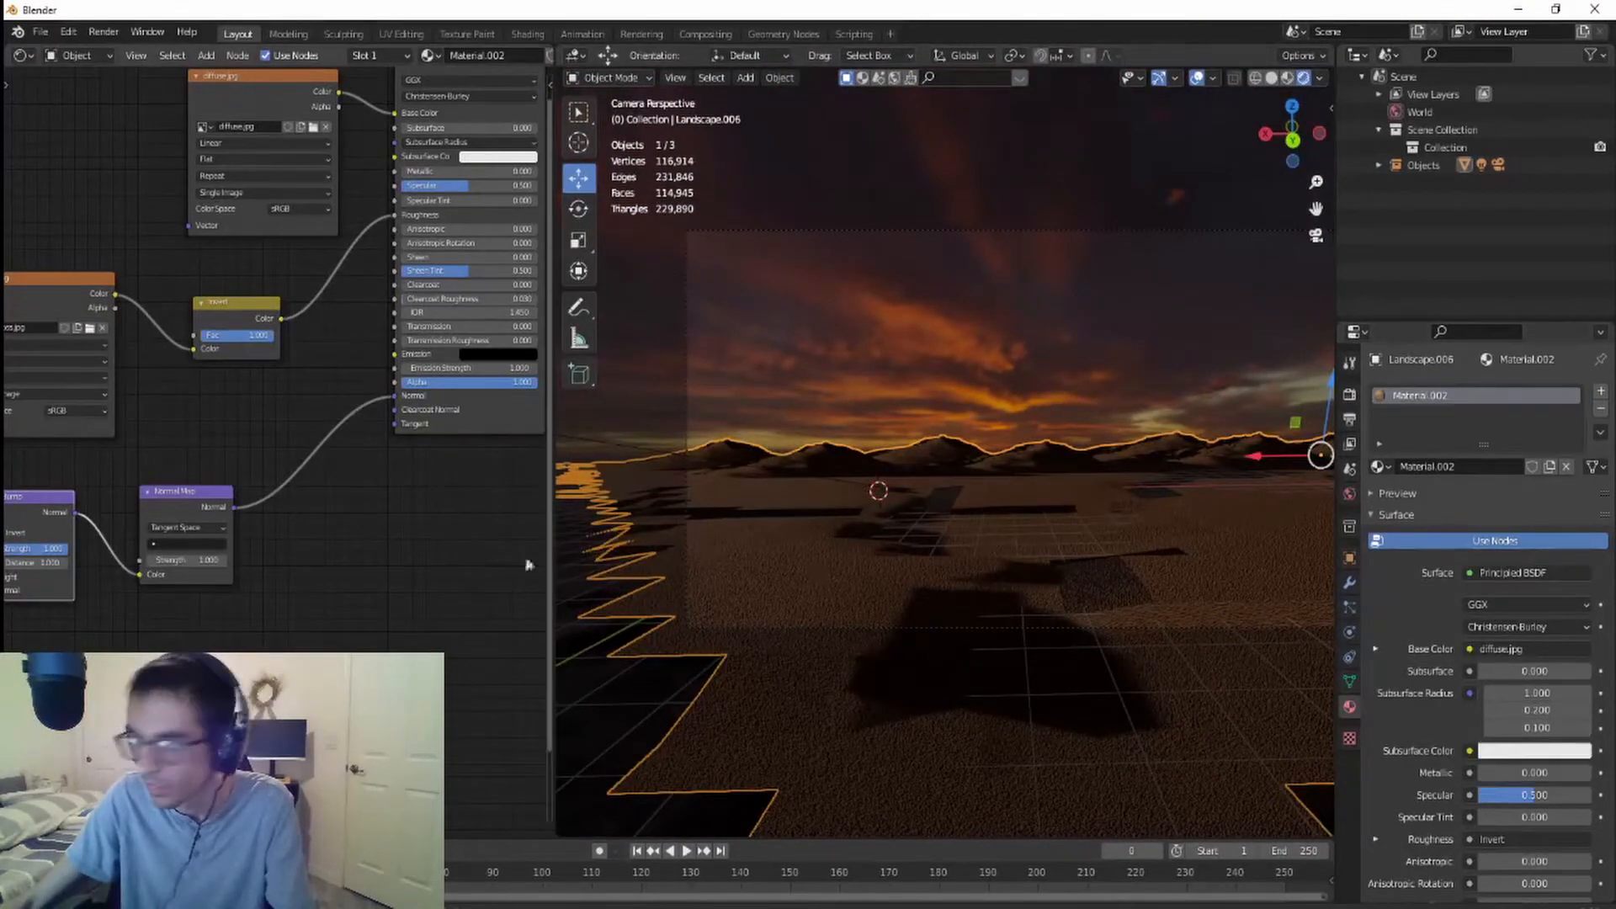
- Try a strength of 0.1 on the Normal Map node and check the terrain near and far
click(213, 558)
text(10)
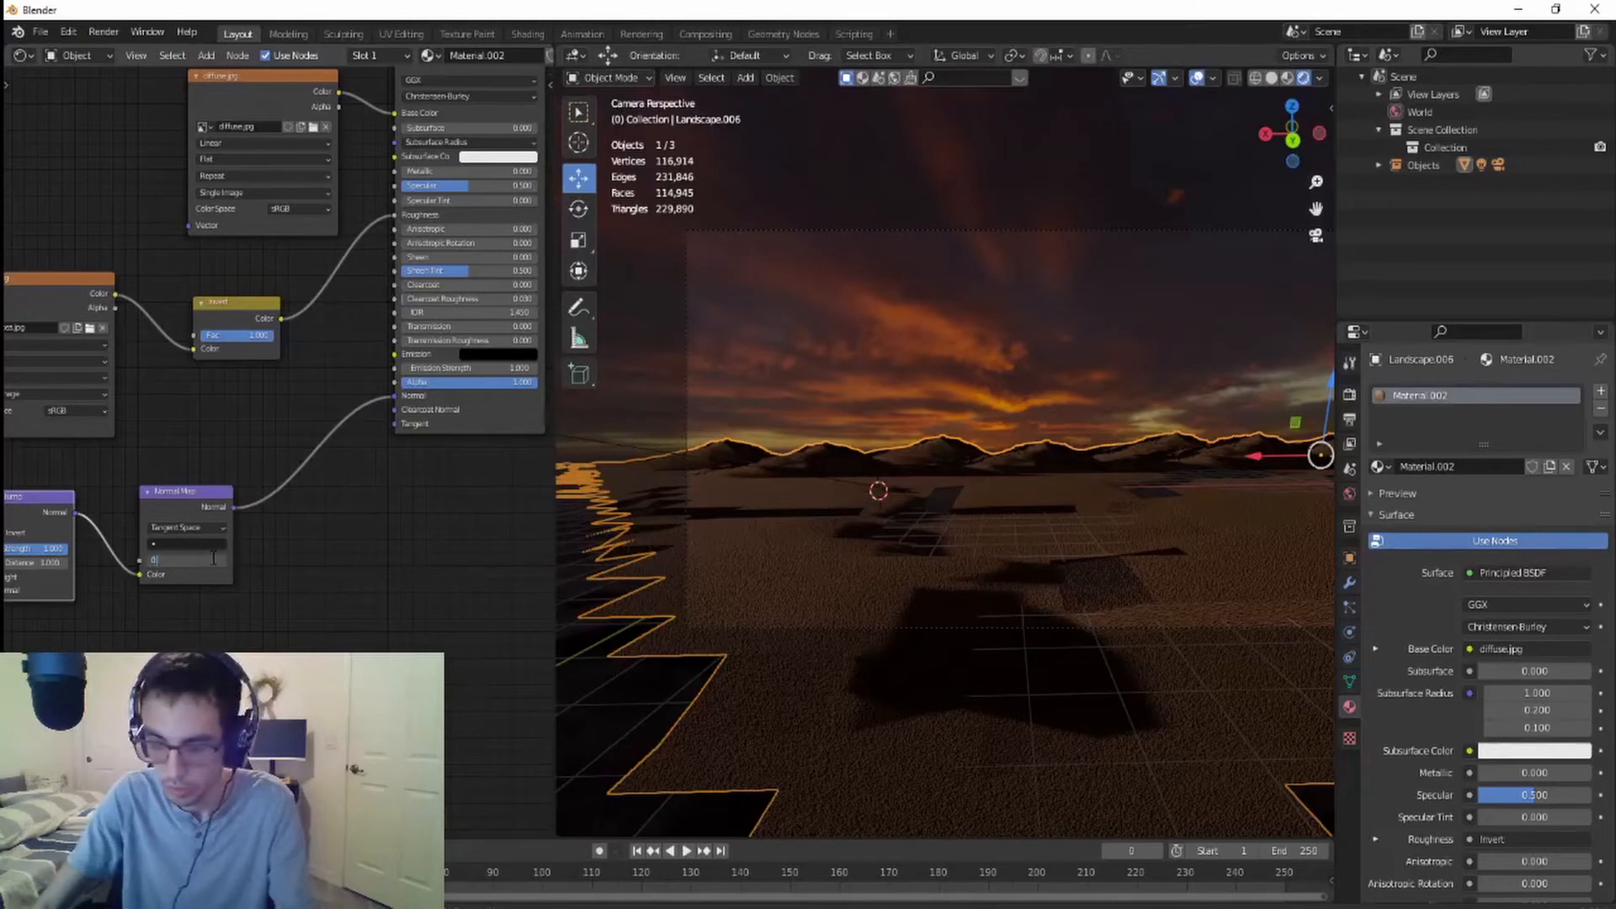
key(Return)
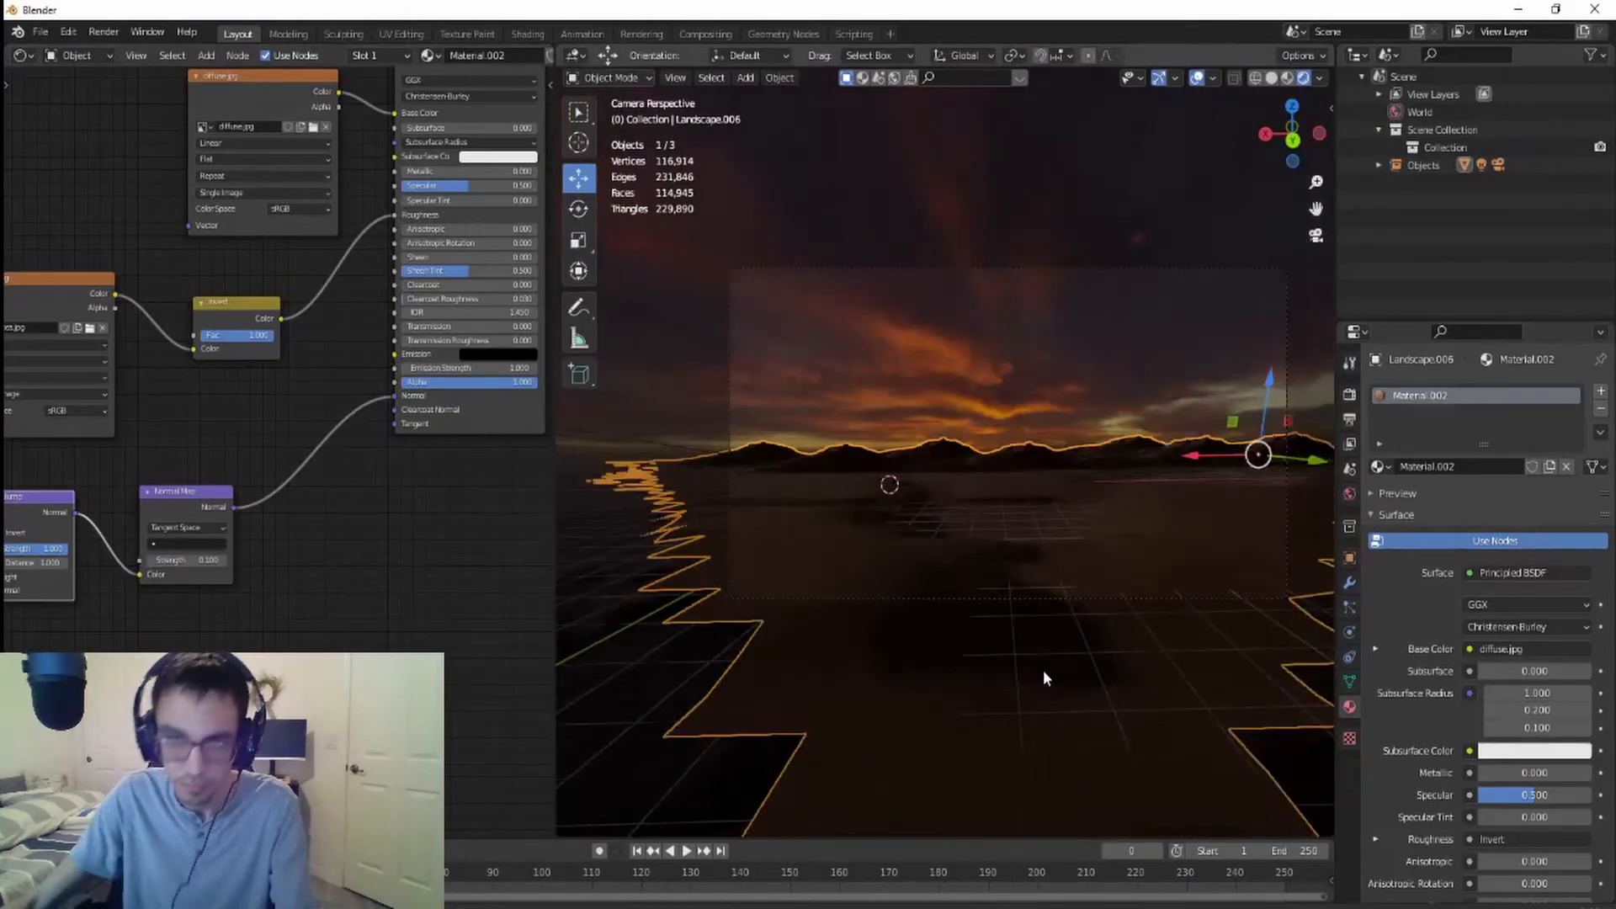
scroll(976, 692, up, 5)
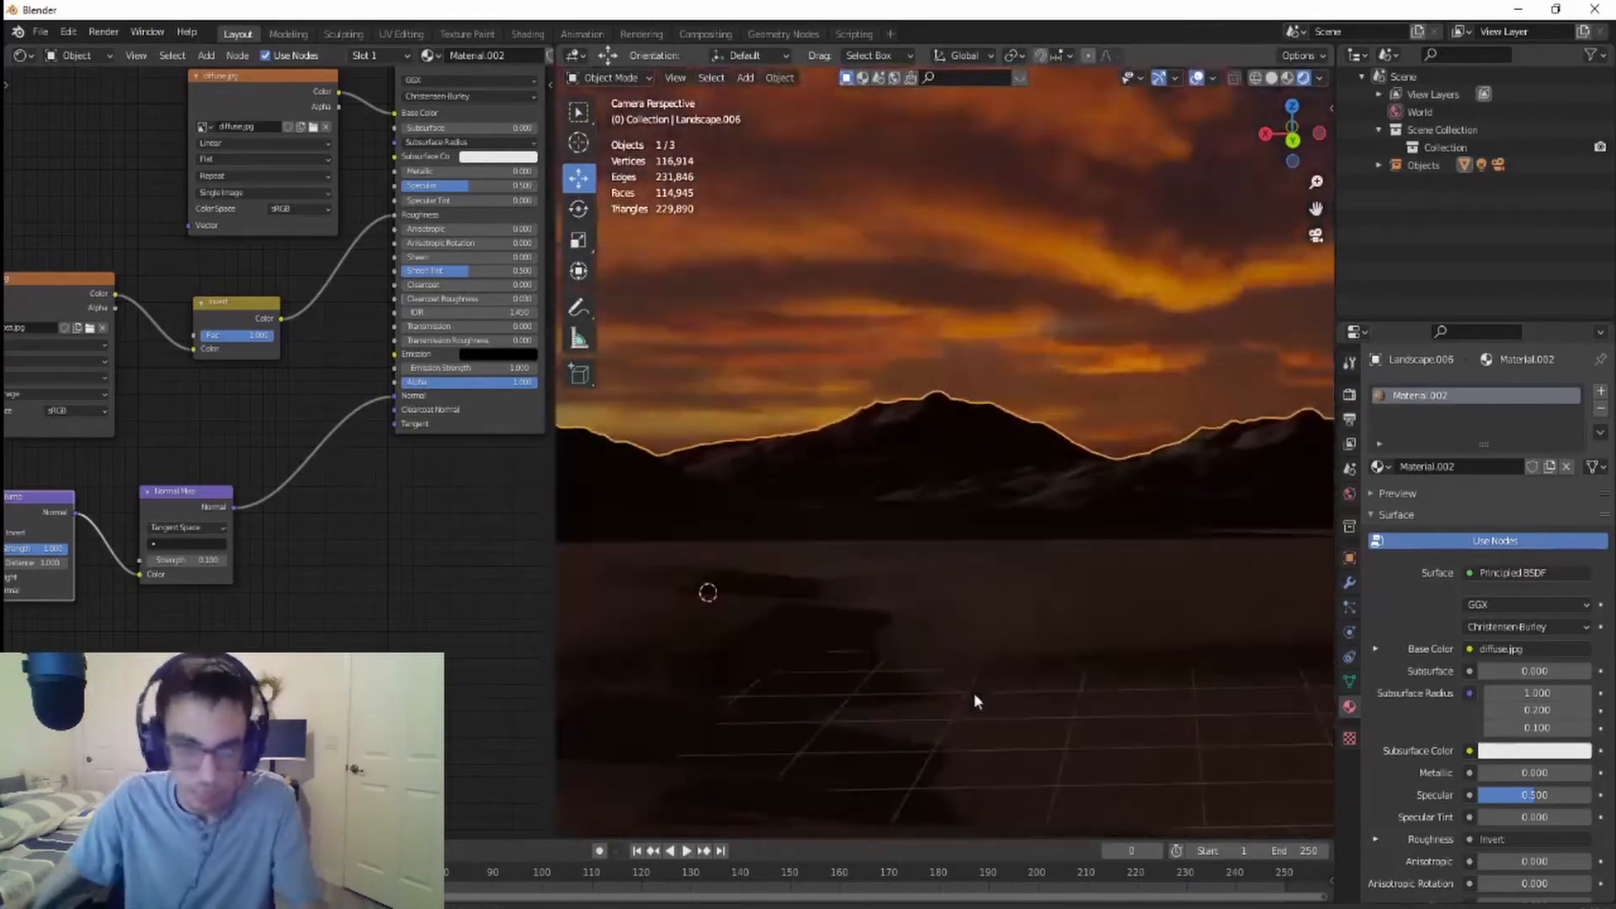
scroll(973, 693, down, 2)
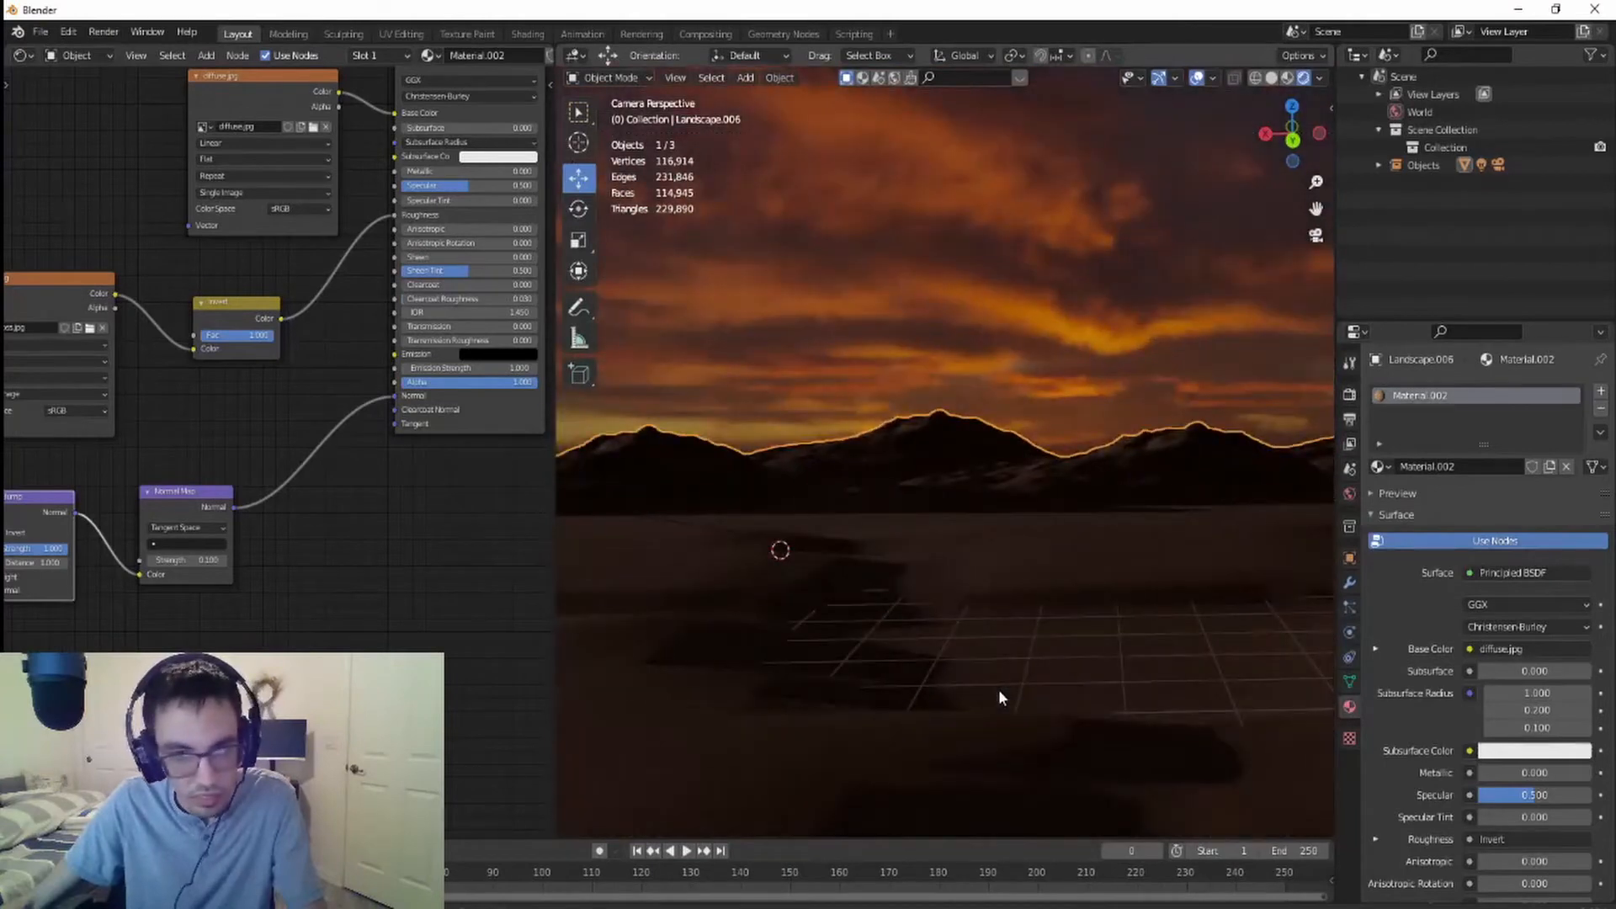
scroll(998, 690, down, 3)
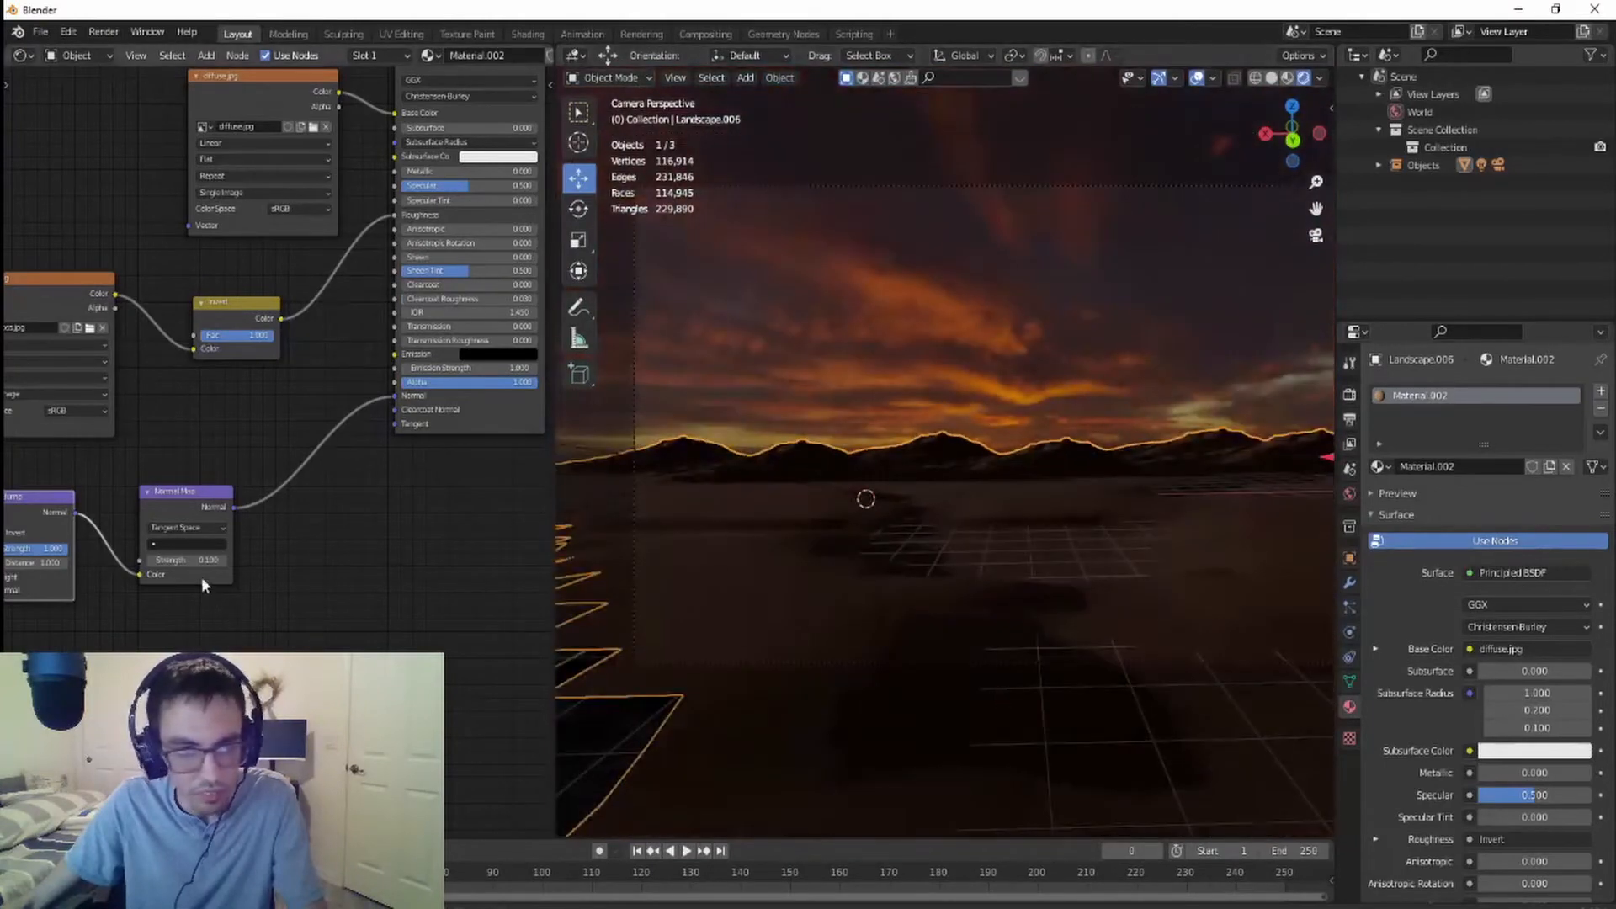
- Try Normal Map strengths of 0.8 and 0.08 to compare the sand relief
click(202, 560)
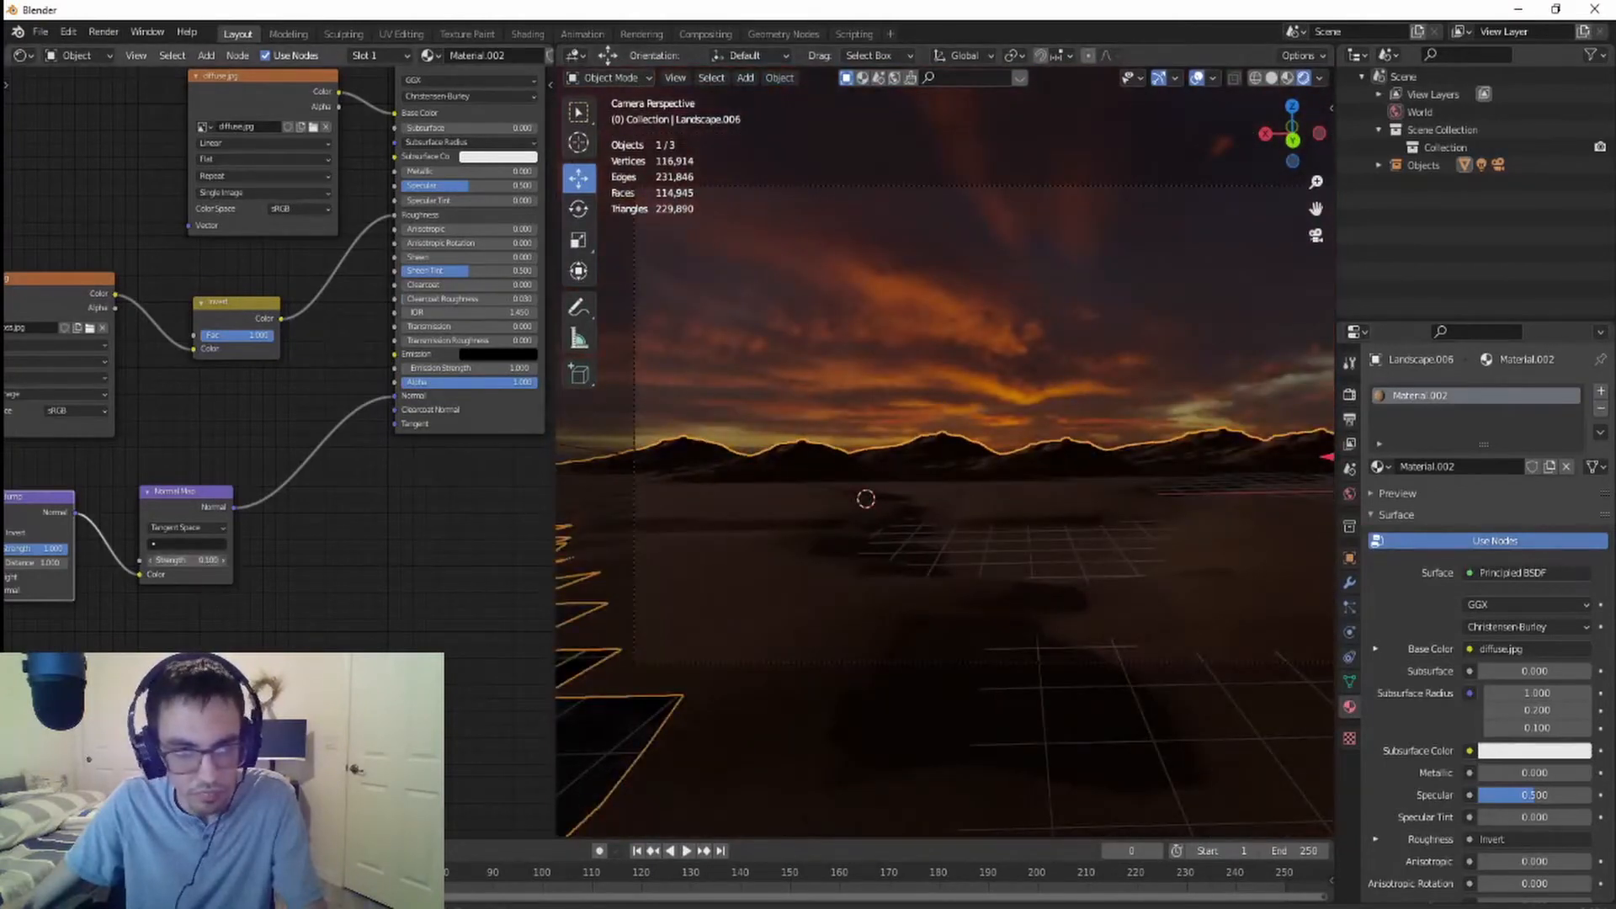
text(0.8)
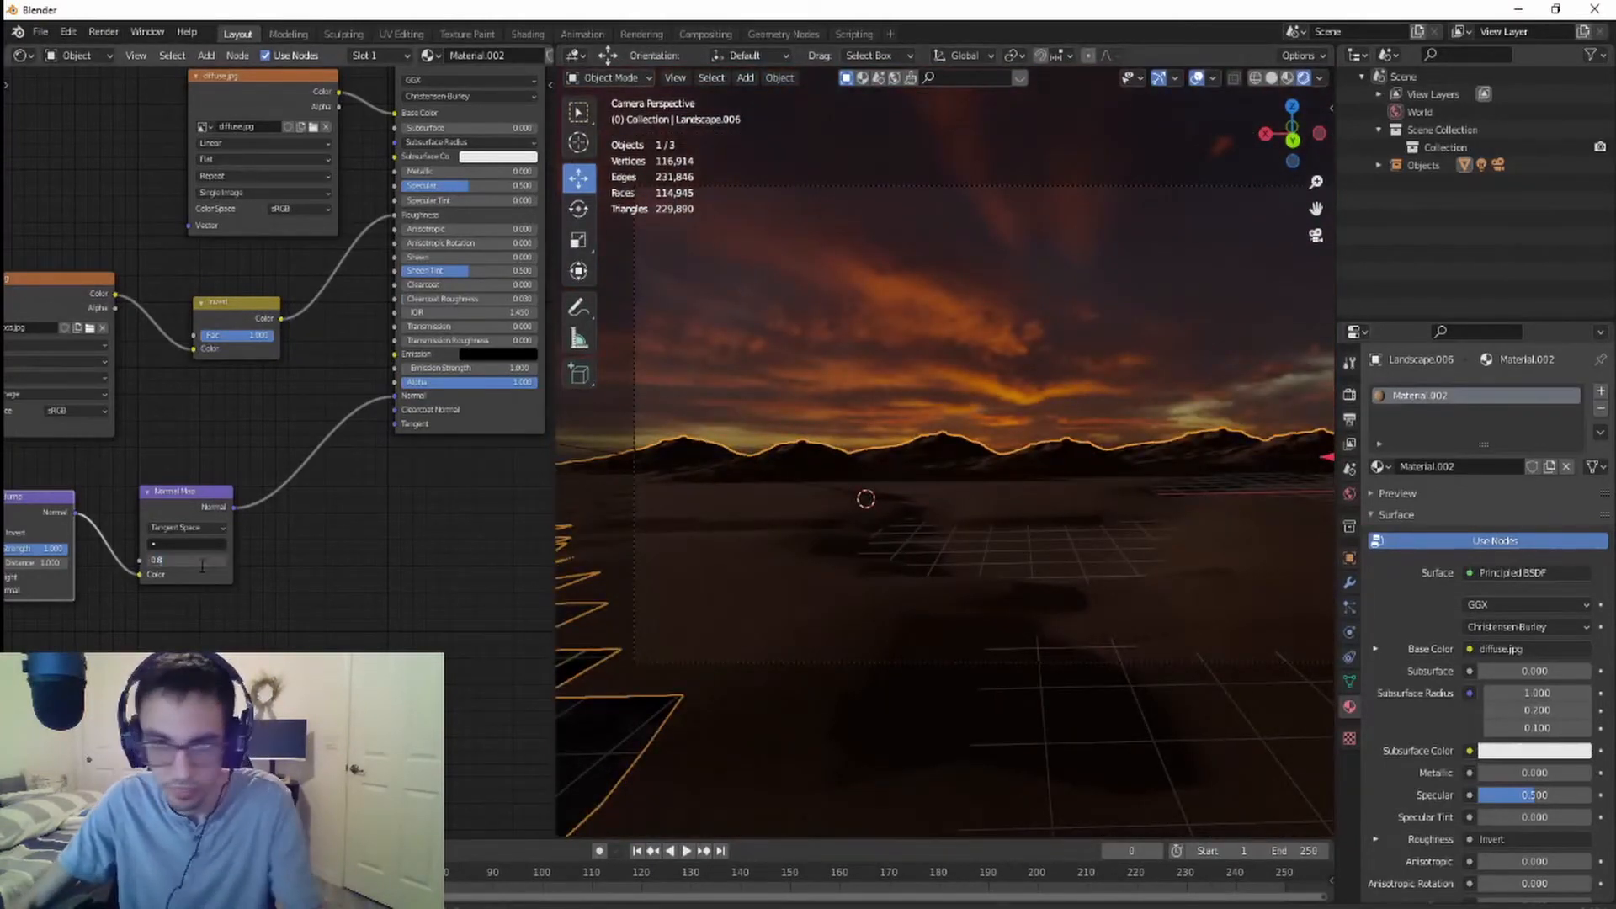
key(Return)
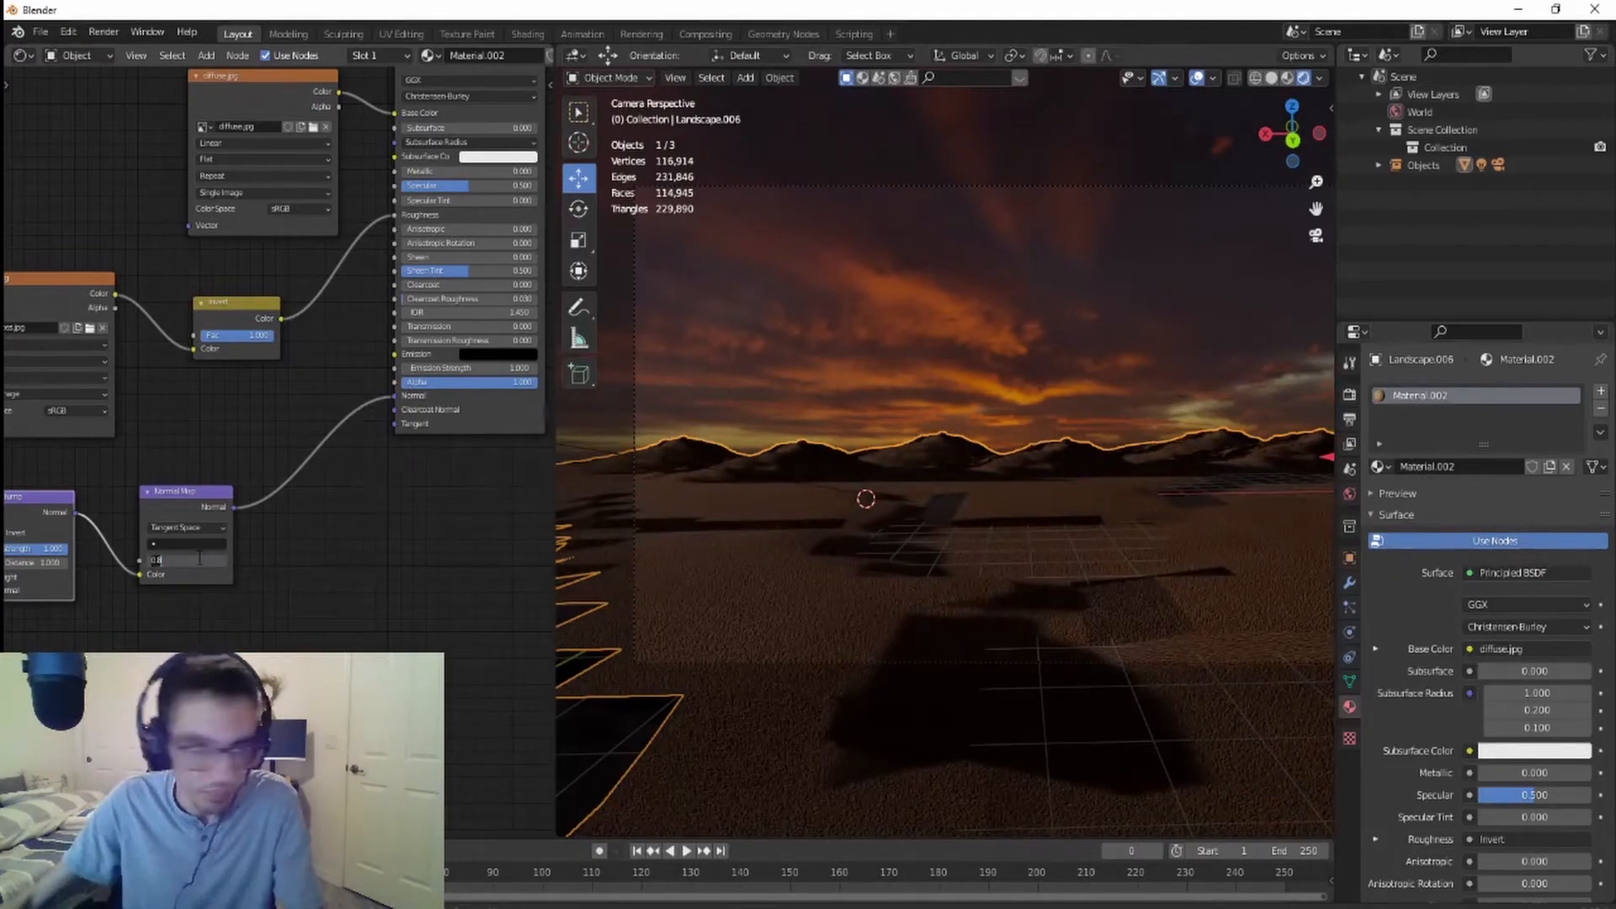
click(199, 560)
text(0.08)
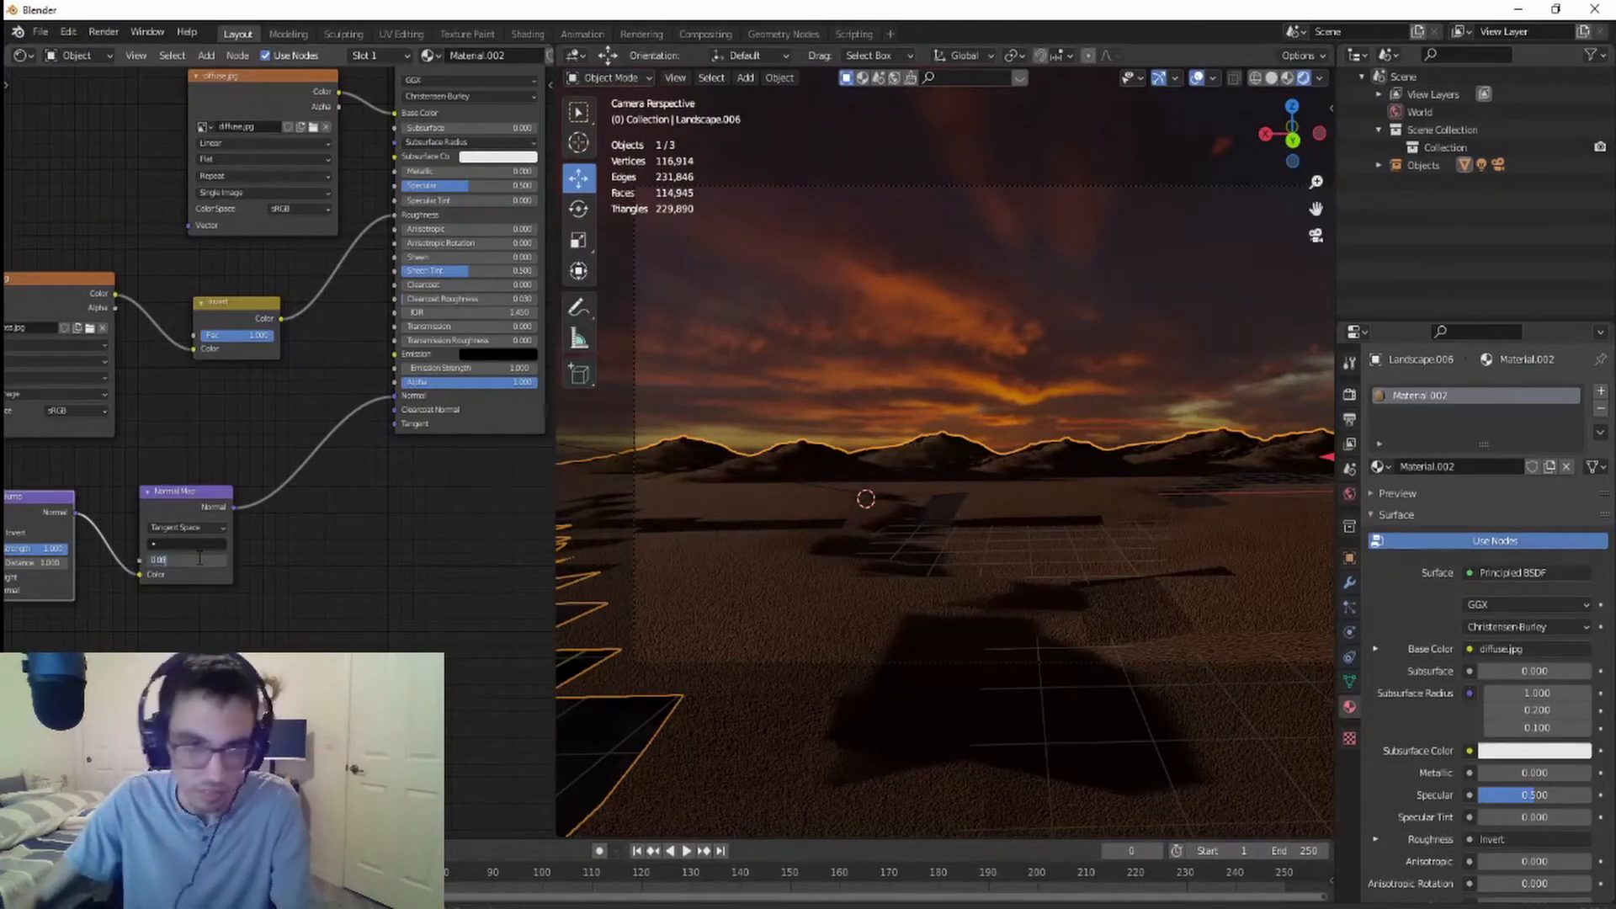
key(Return)
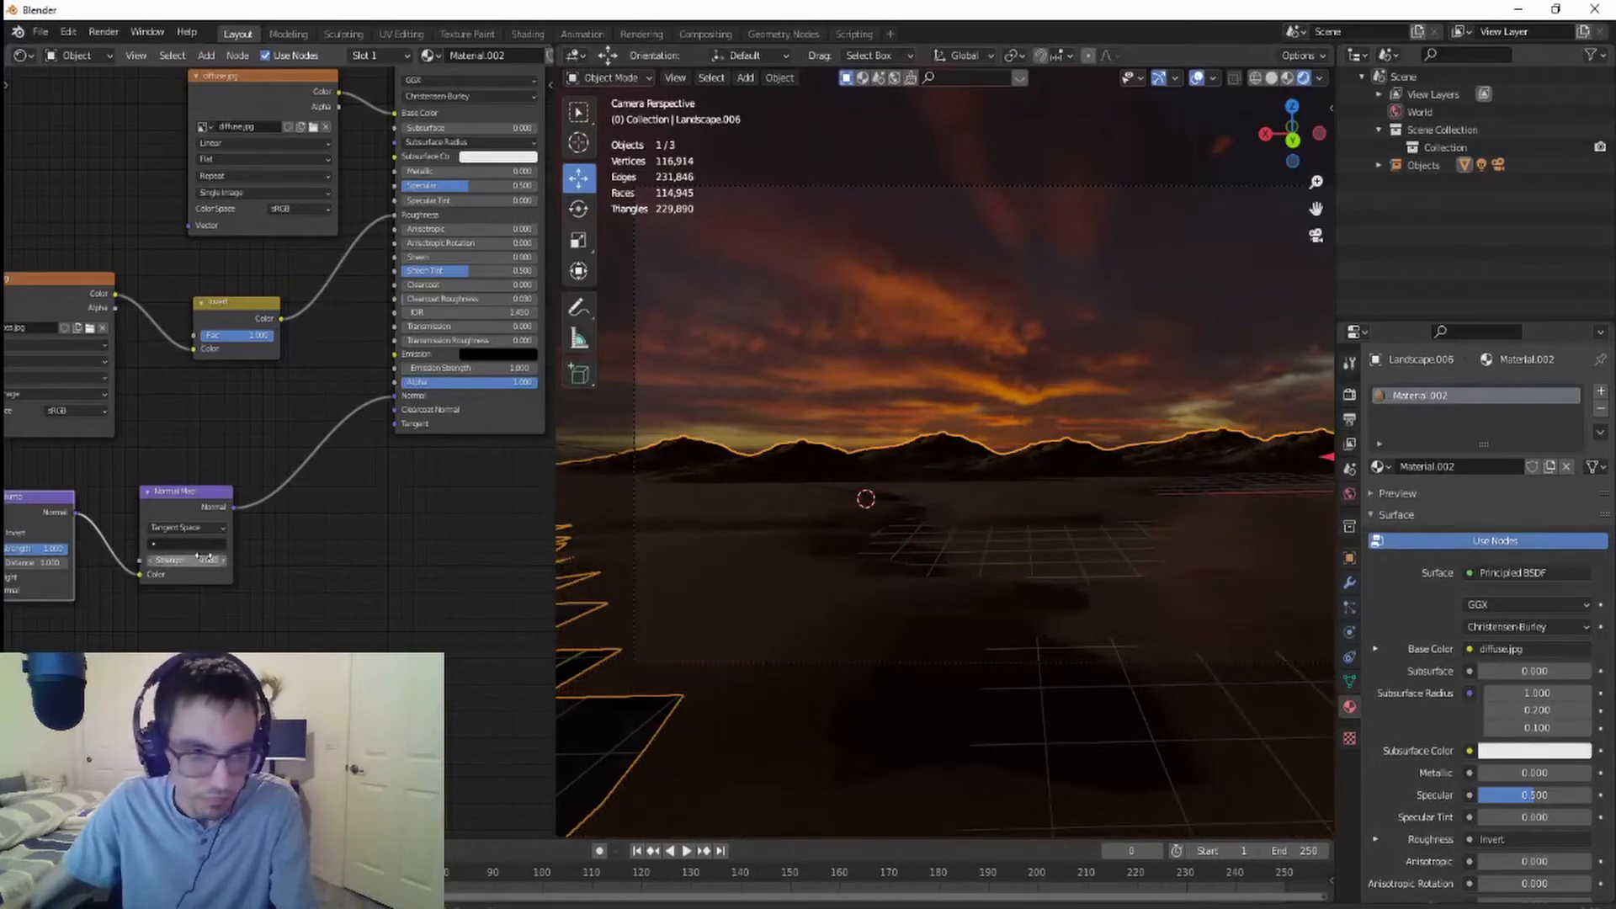
- Try an even lower strength on the Normal Map node and inspect the foreground sand up close
click(199, 560)
text(0.0)
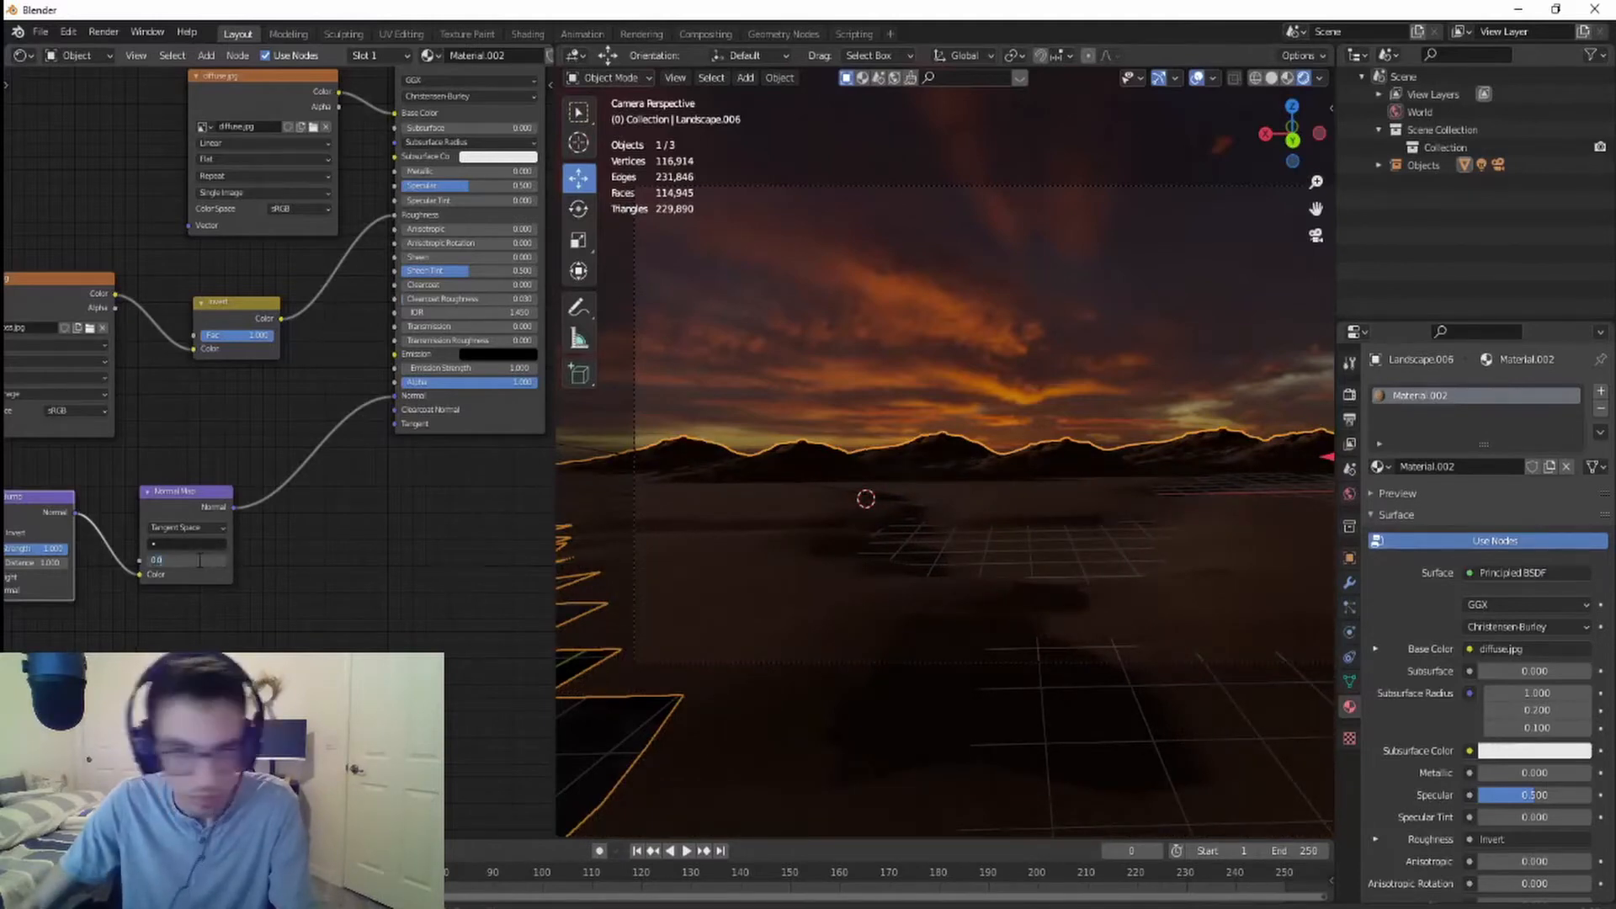
key(Return)
scroll(1034, 737, down, 1)
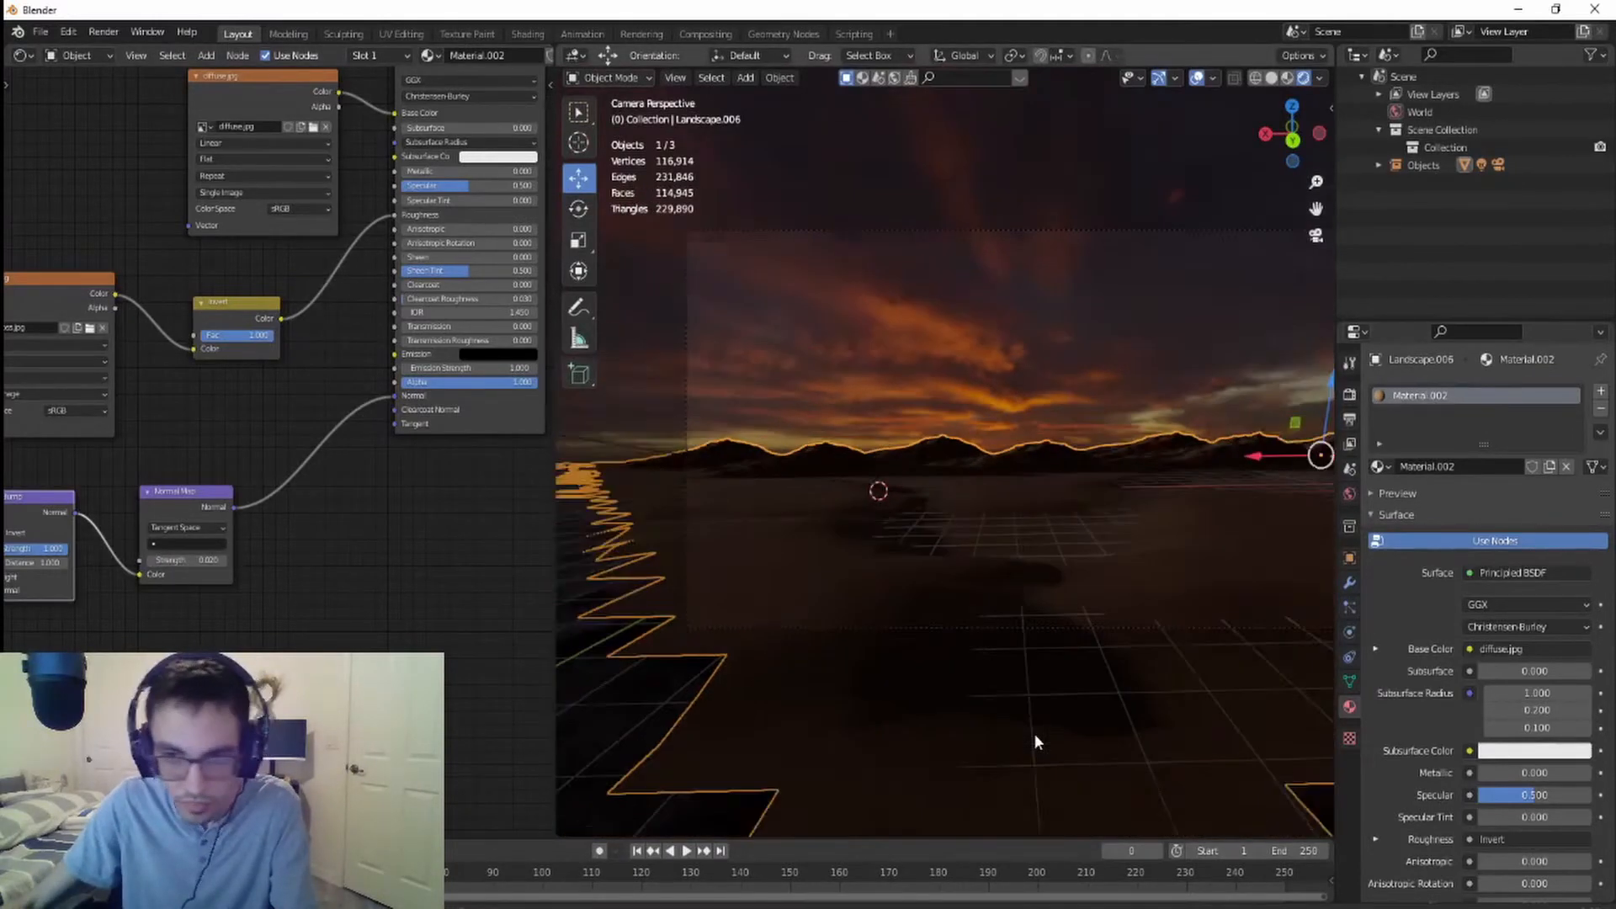
scroll(1022, 719, up, 5)
scroll(1039, 624, up, 4)
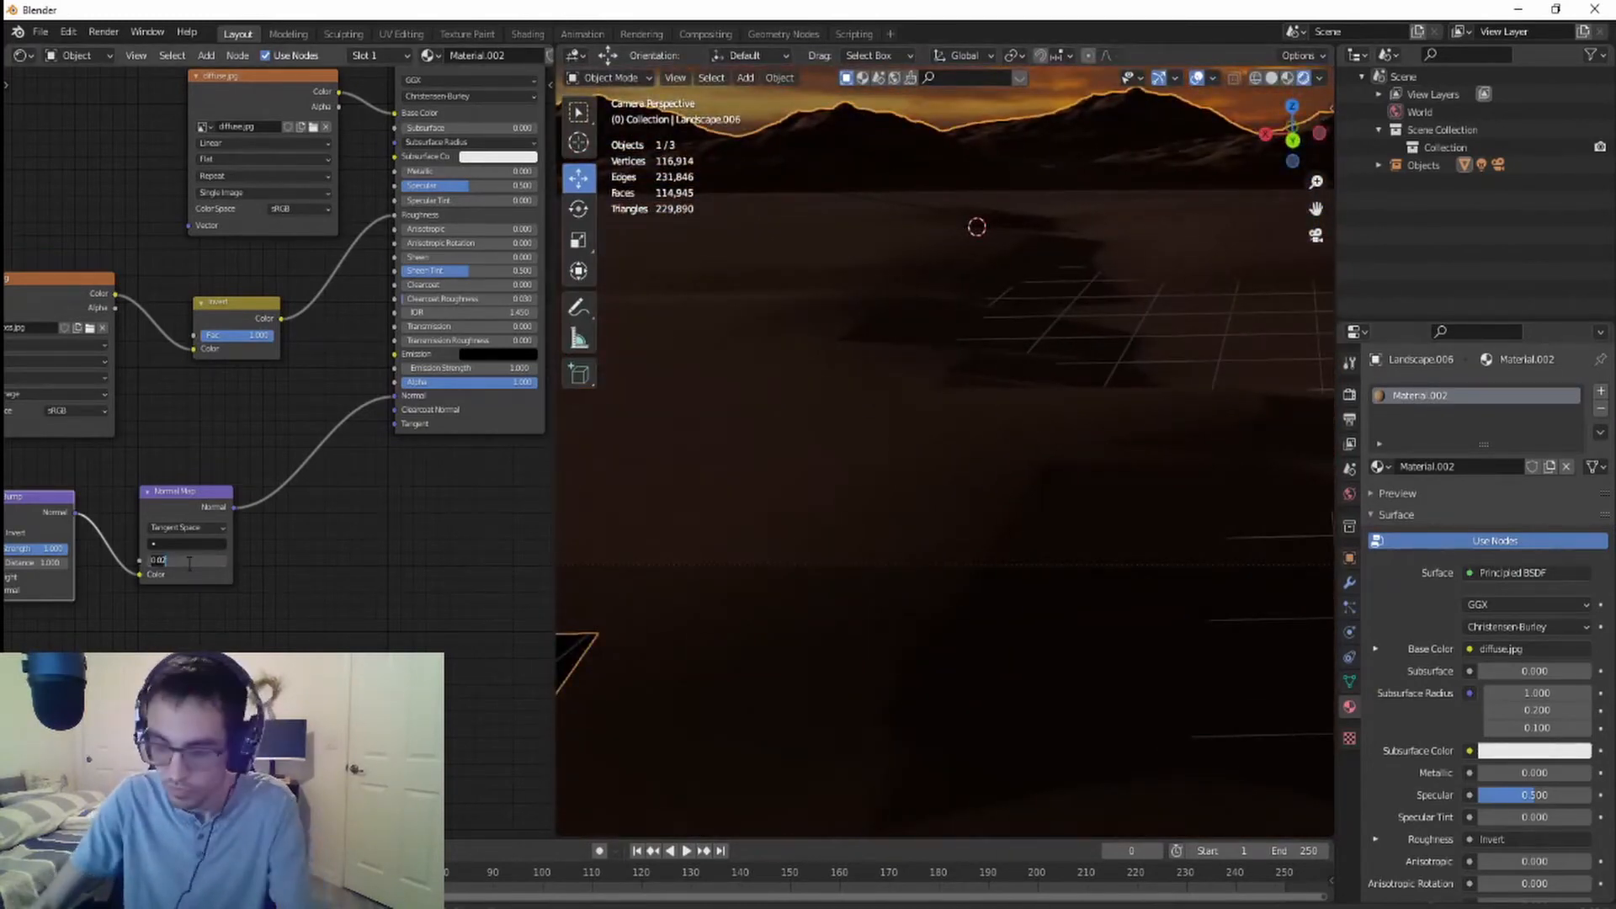
text(50)
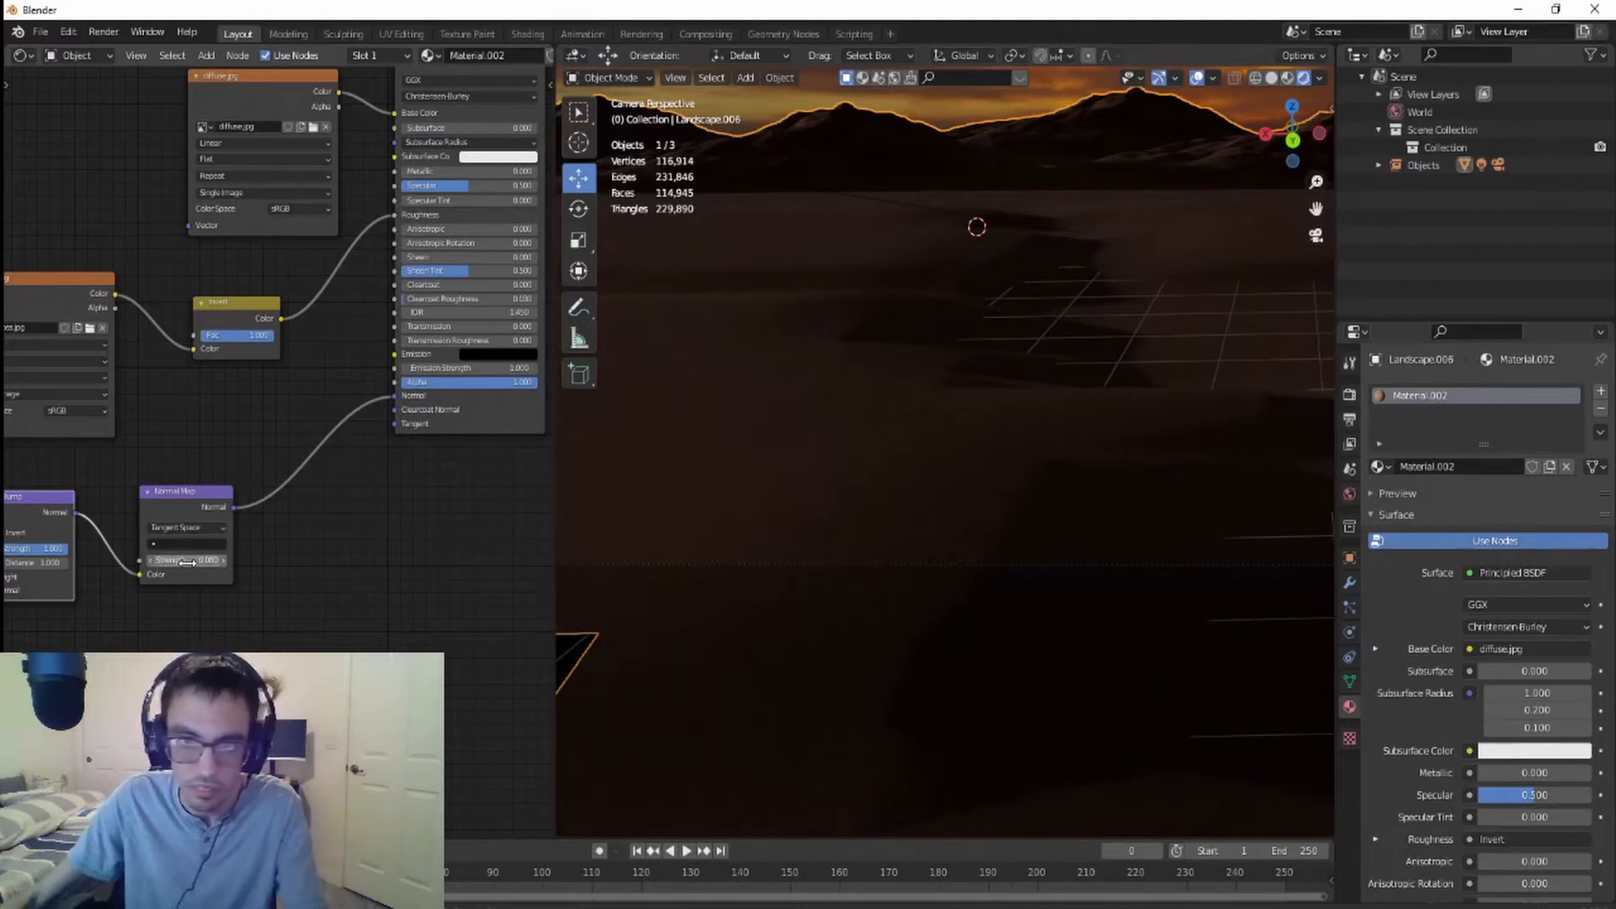
- Set the Normal Map node's strength to 0.1 and check the ground texture up close
click(187, 561)
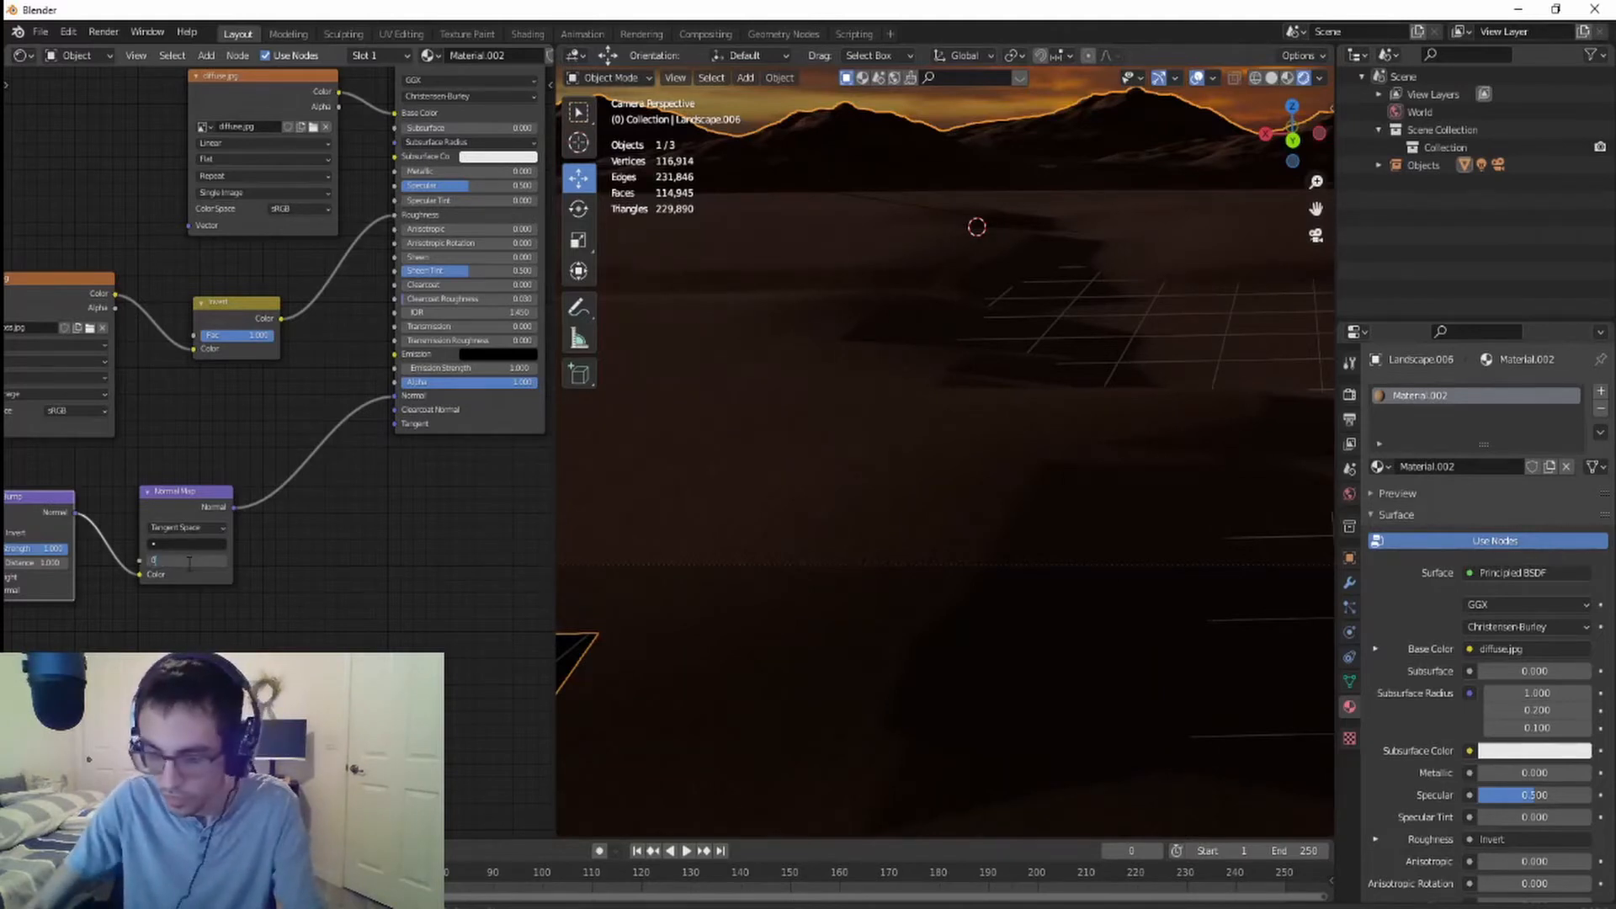
text(0.1)
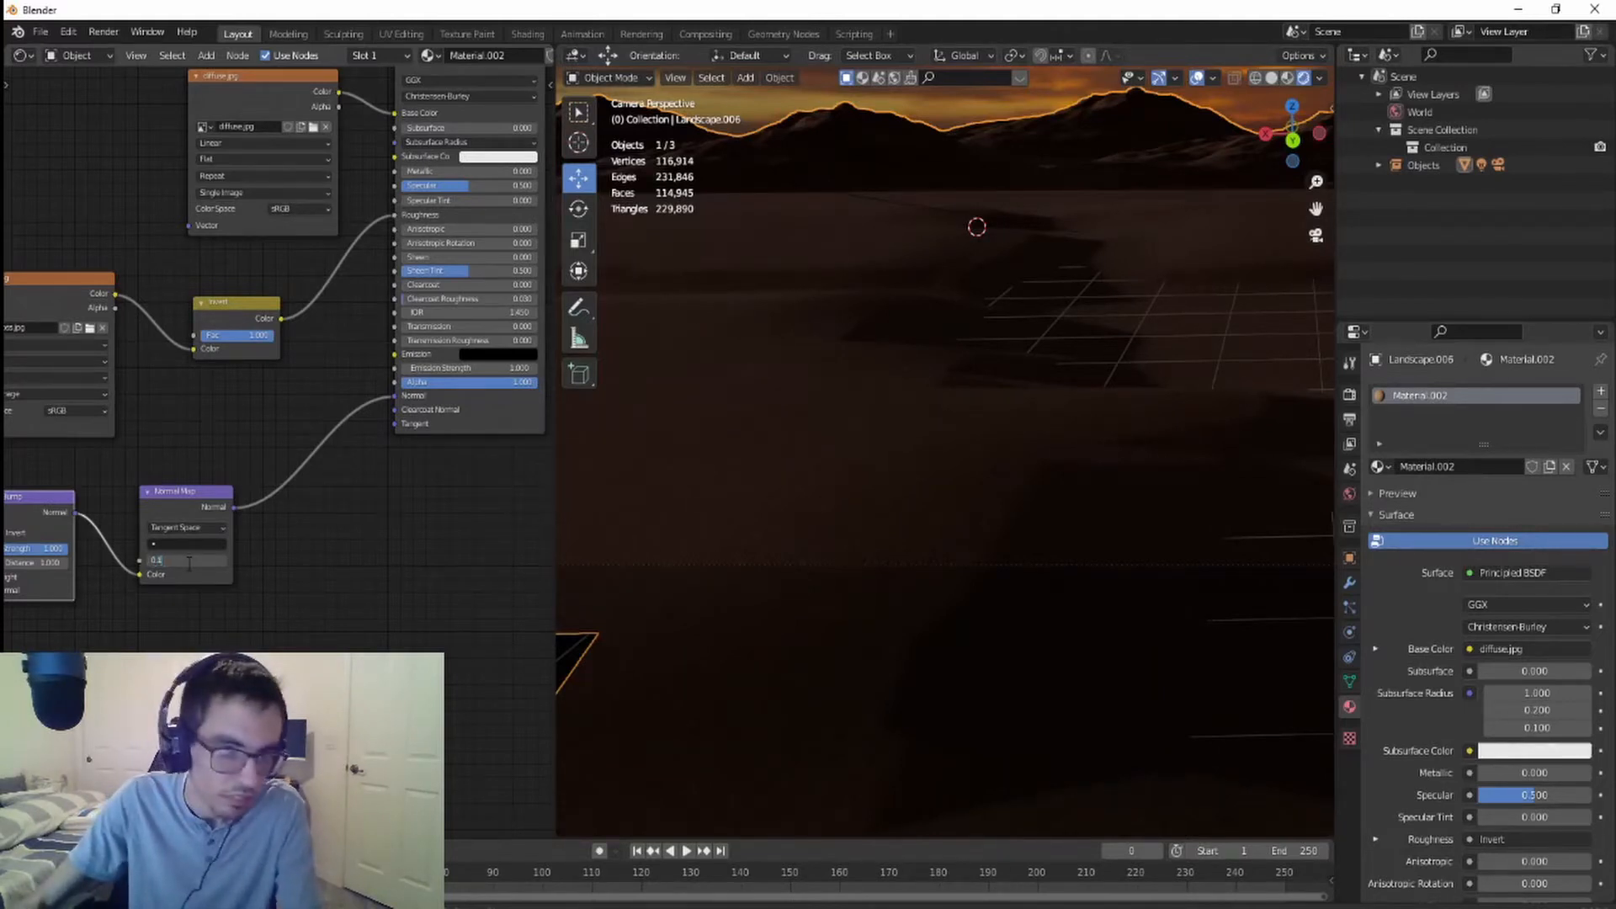
key(Return)
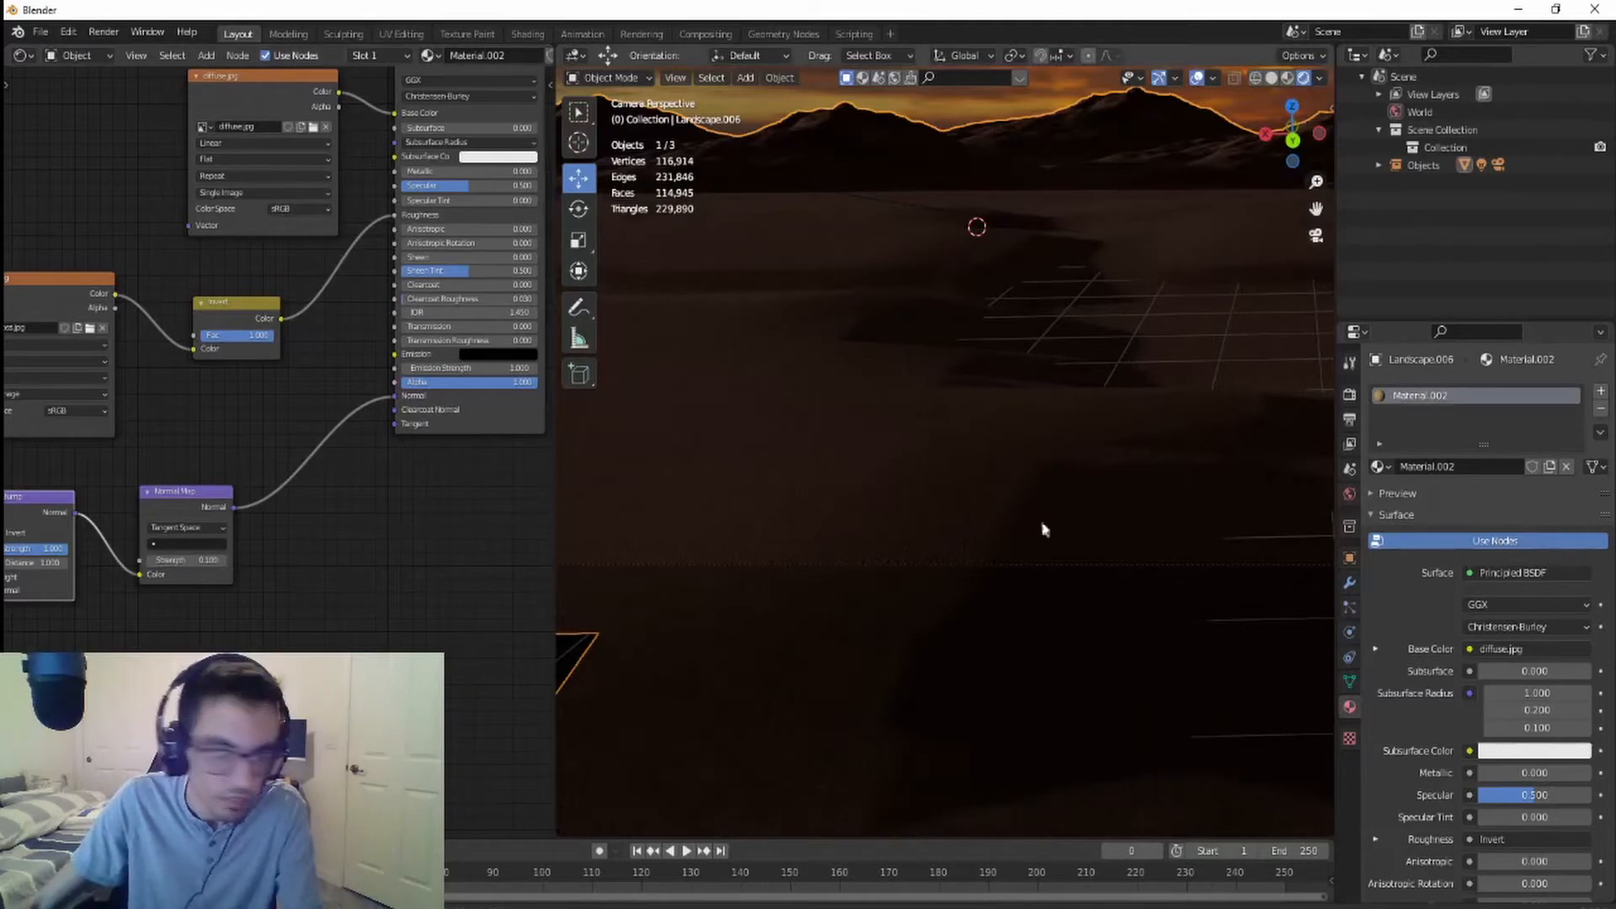
scroll(1068, 521, down, 3)
scroll(1068, 520, up, 5)
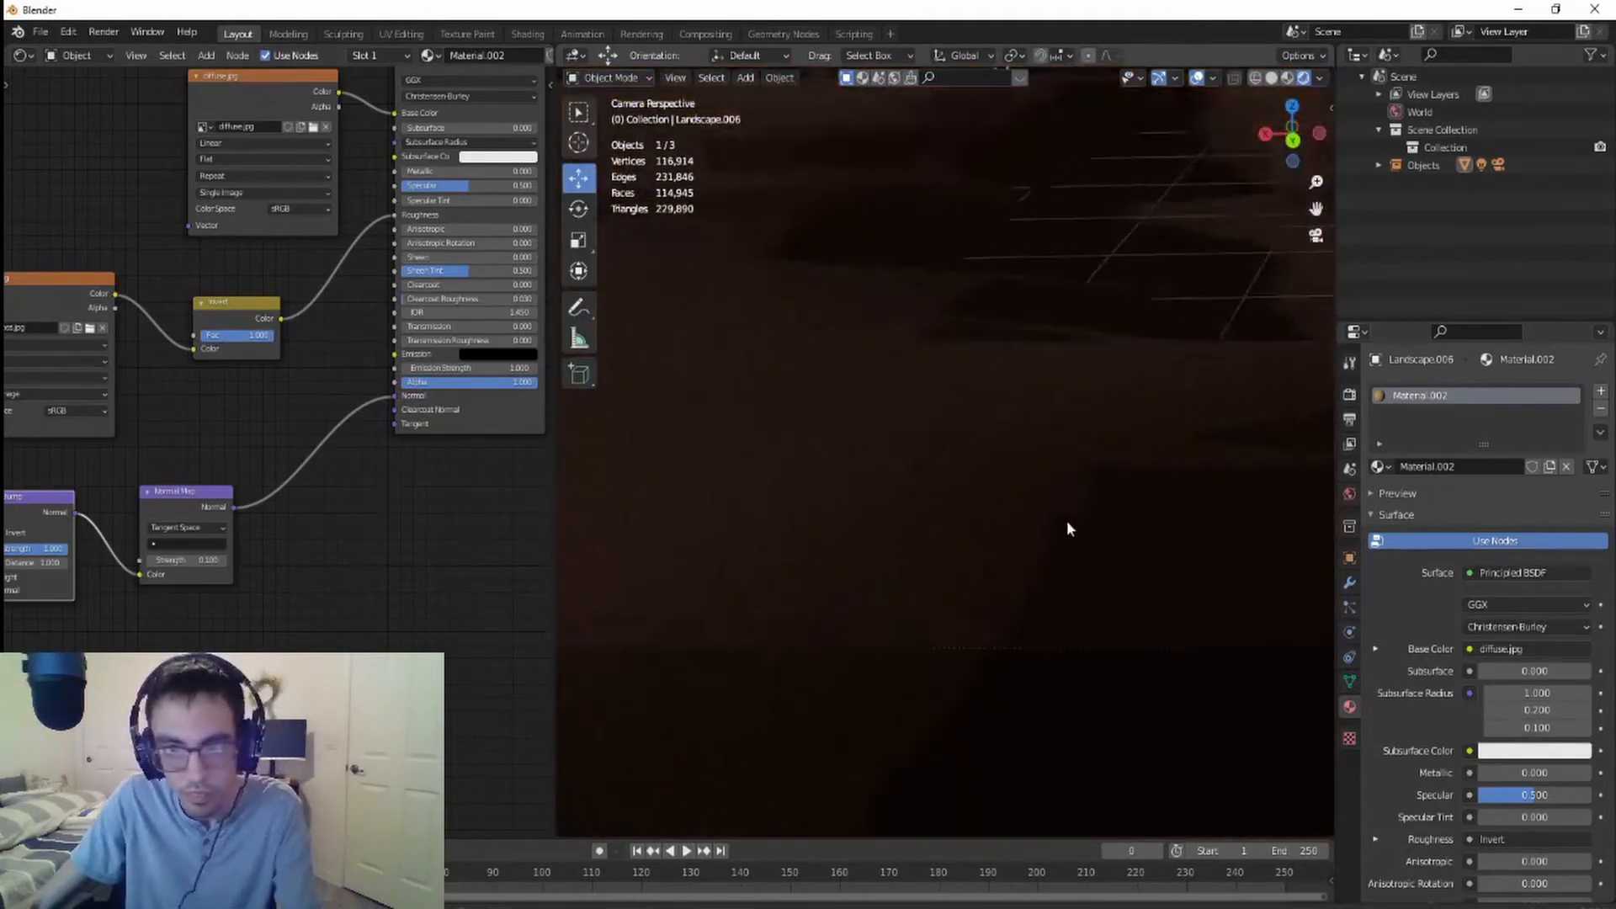
scroll(1064, 521, down, 5)
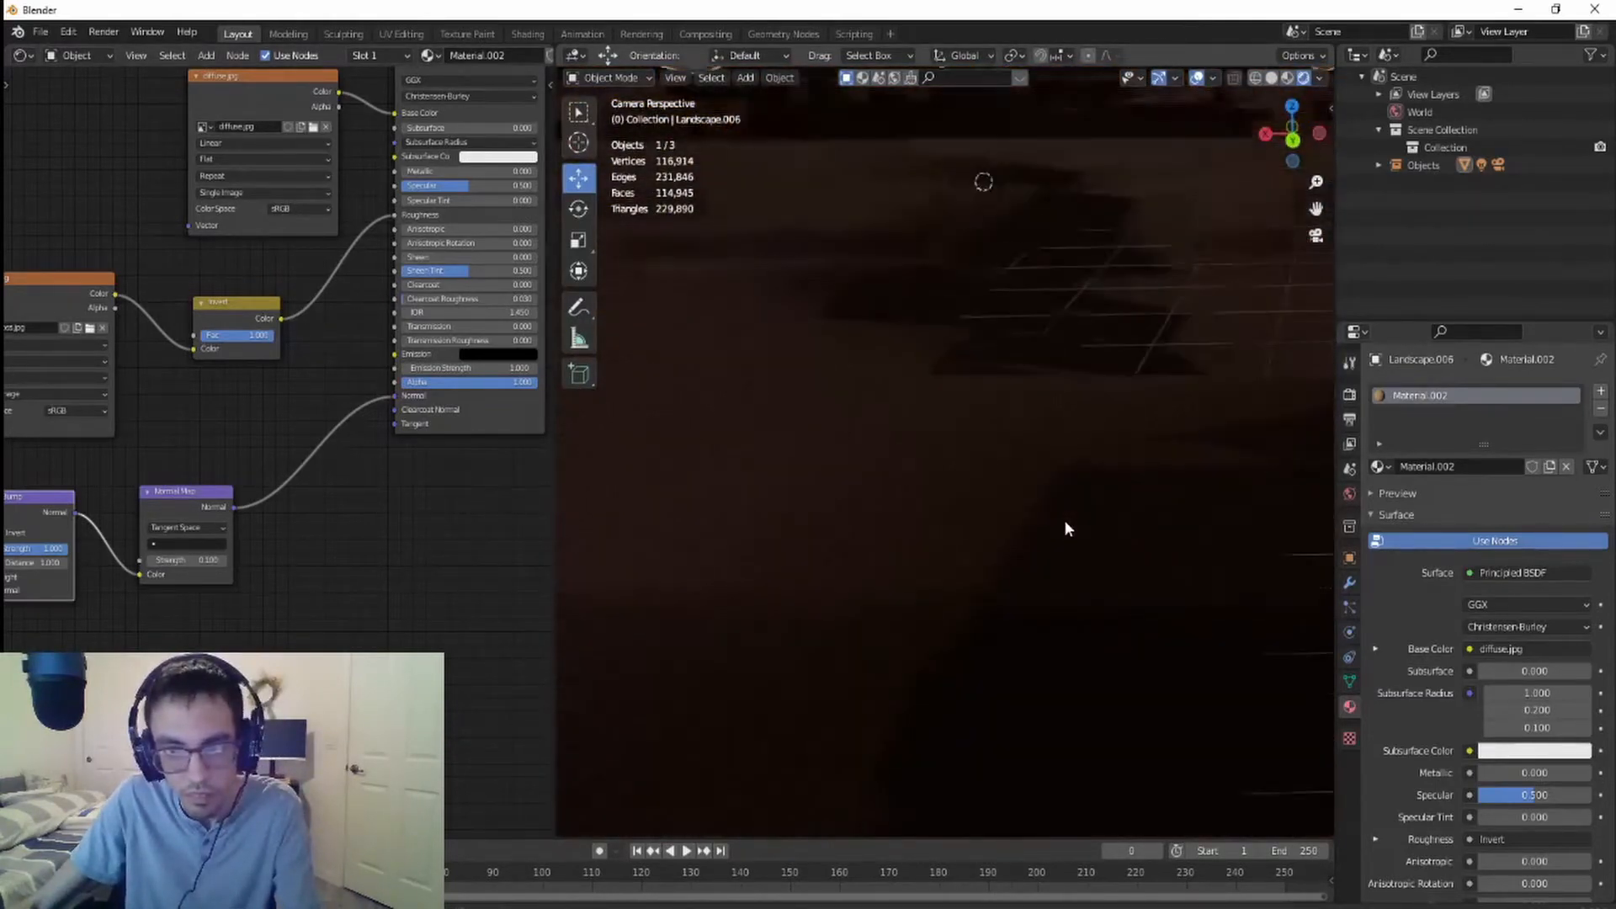
scroll(1066, 518, up, 2)
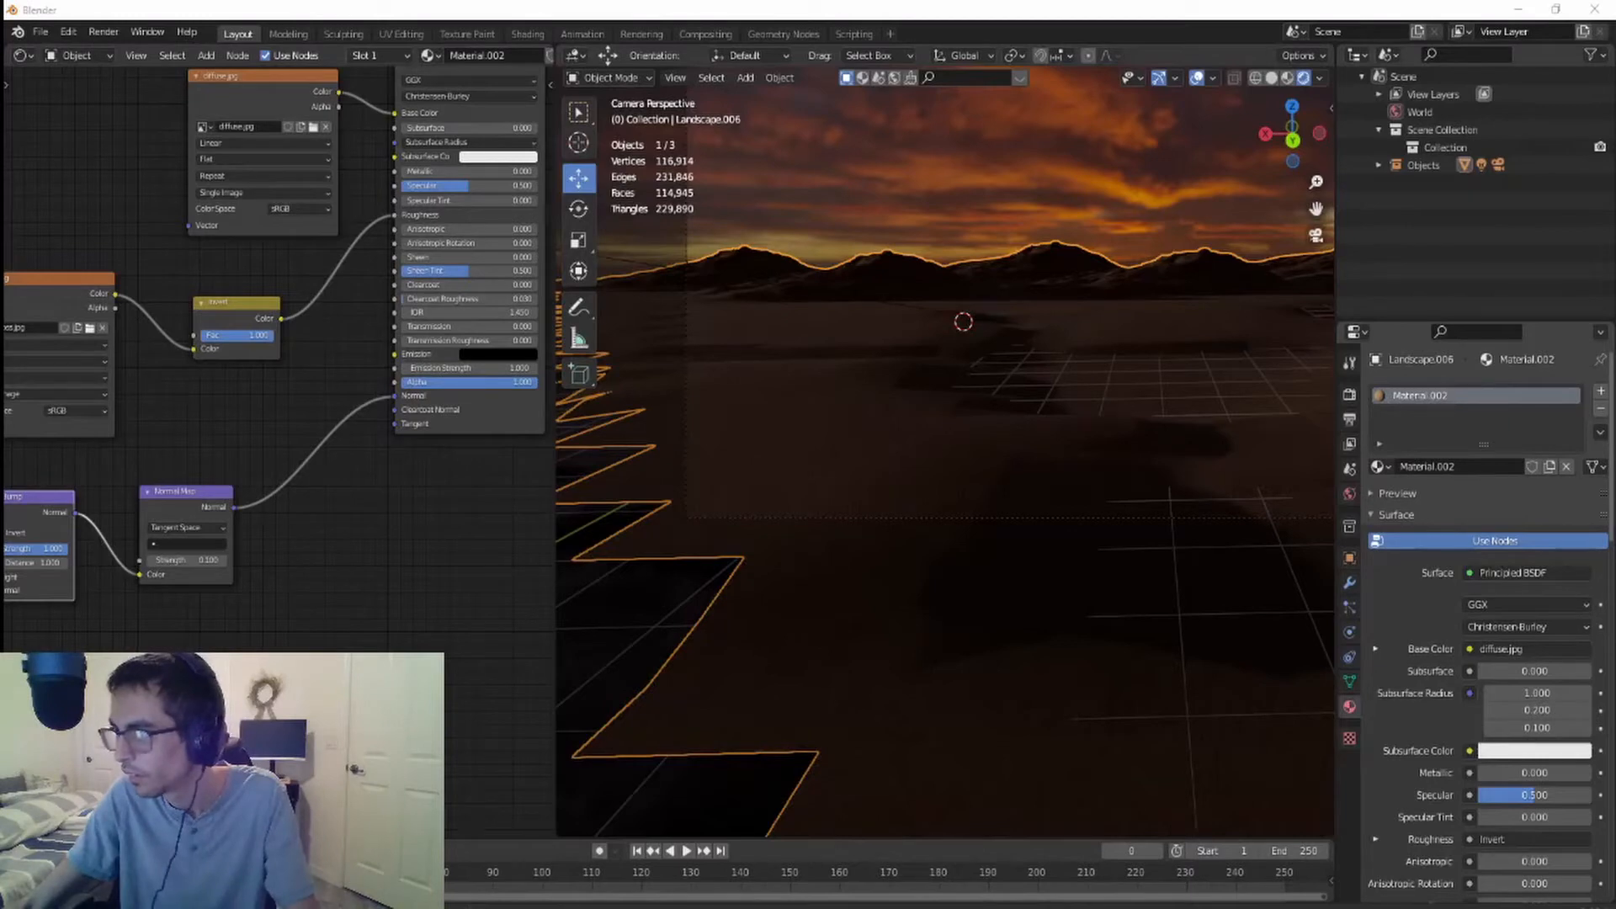
drag(1615, 201, 1599, 200)
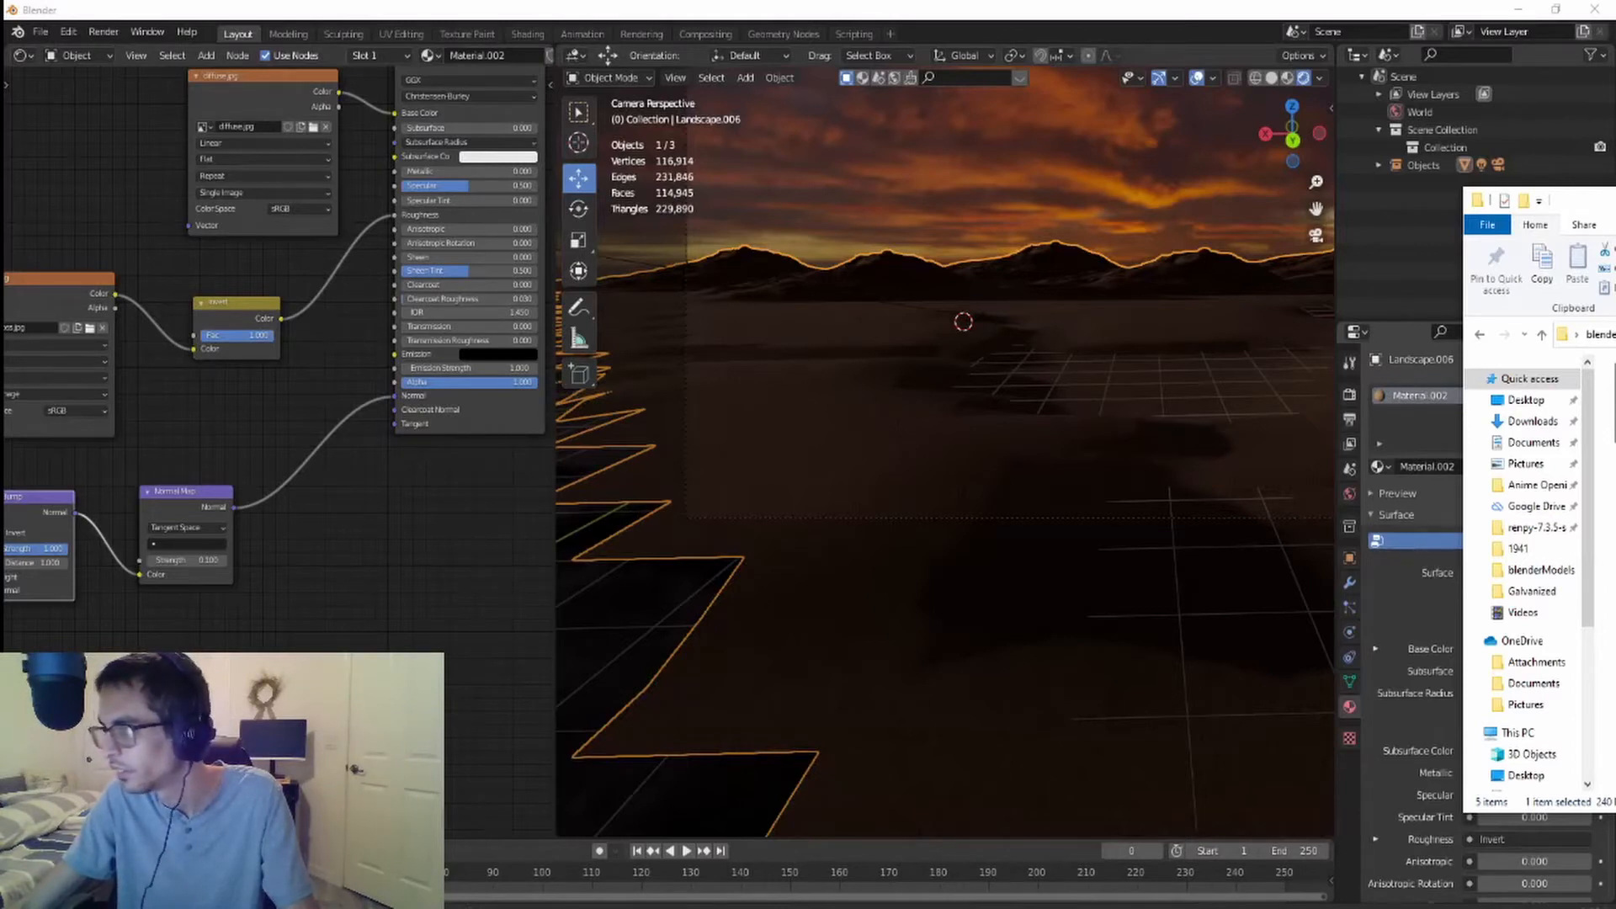
key(alt+Tab)
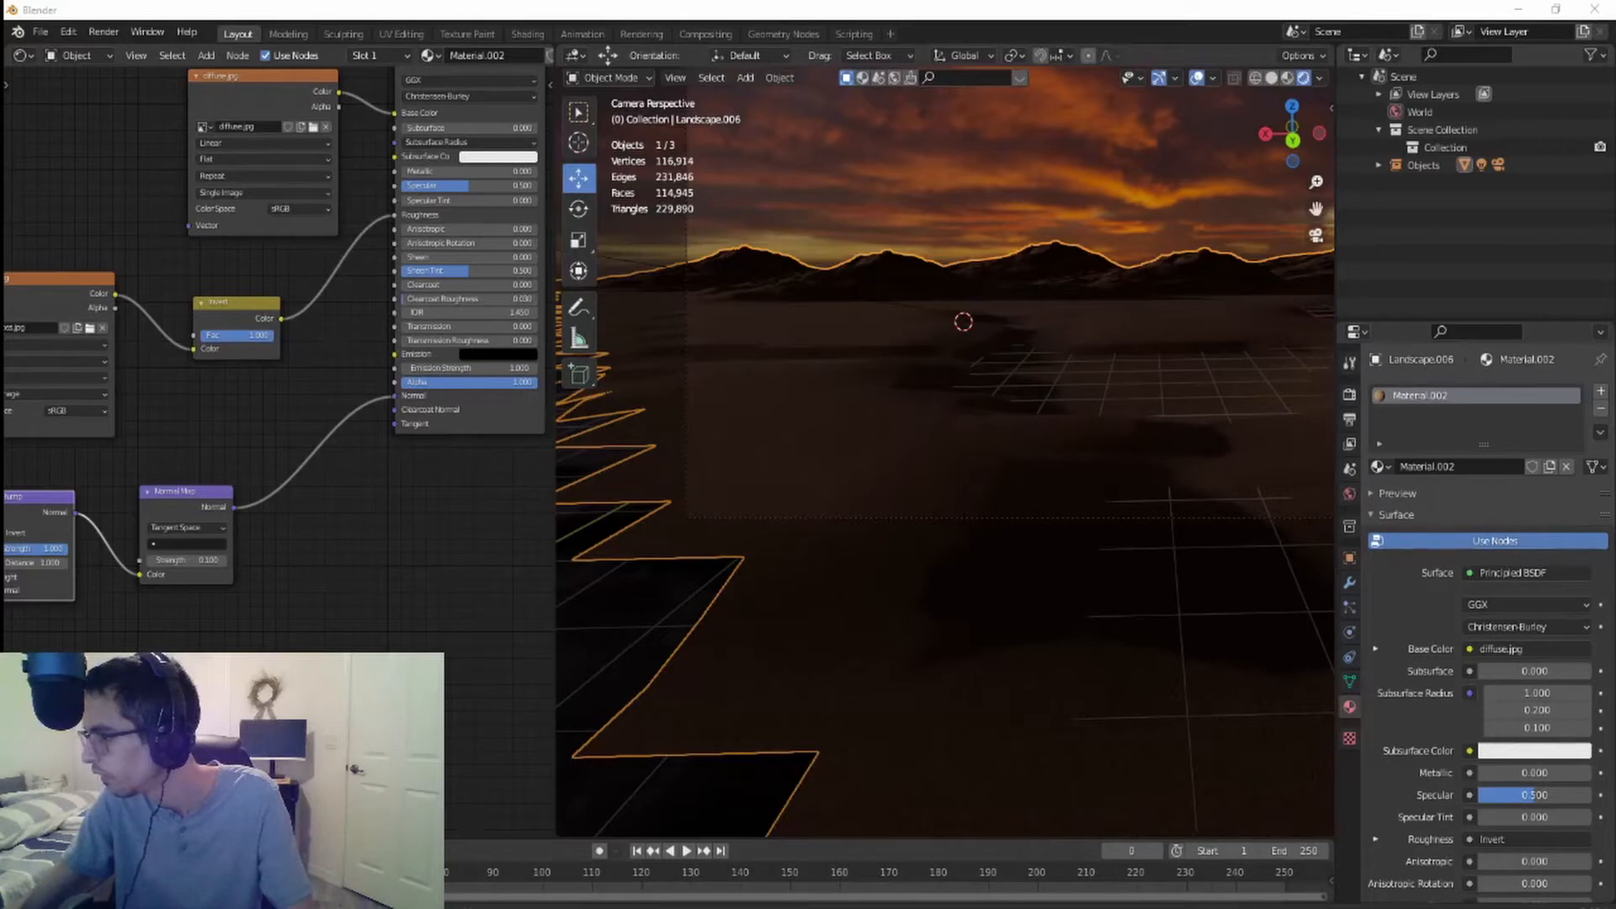
- Select the Sun light and set its strength to 5
scroll(1018, 508, down, 4)
scroll(1067, 477, up, 2)
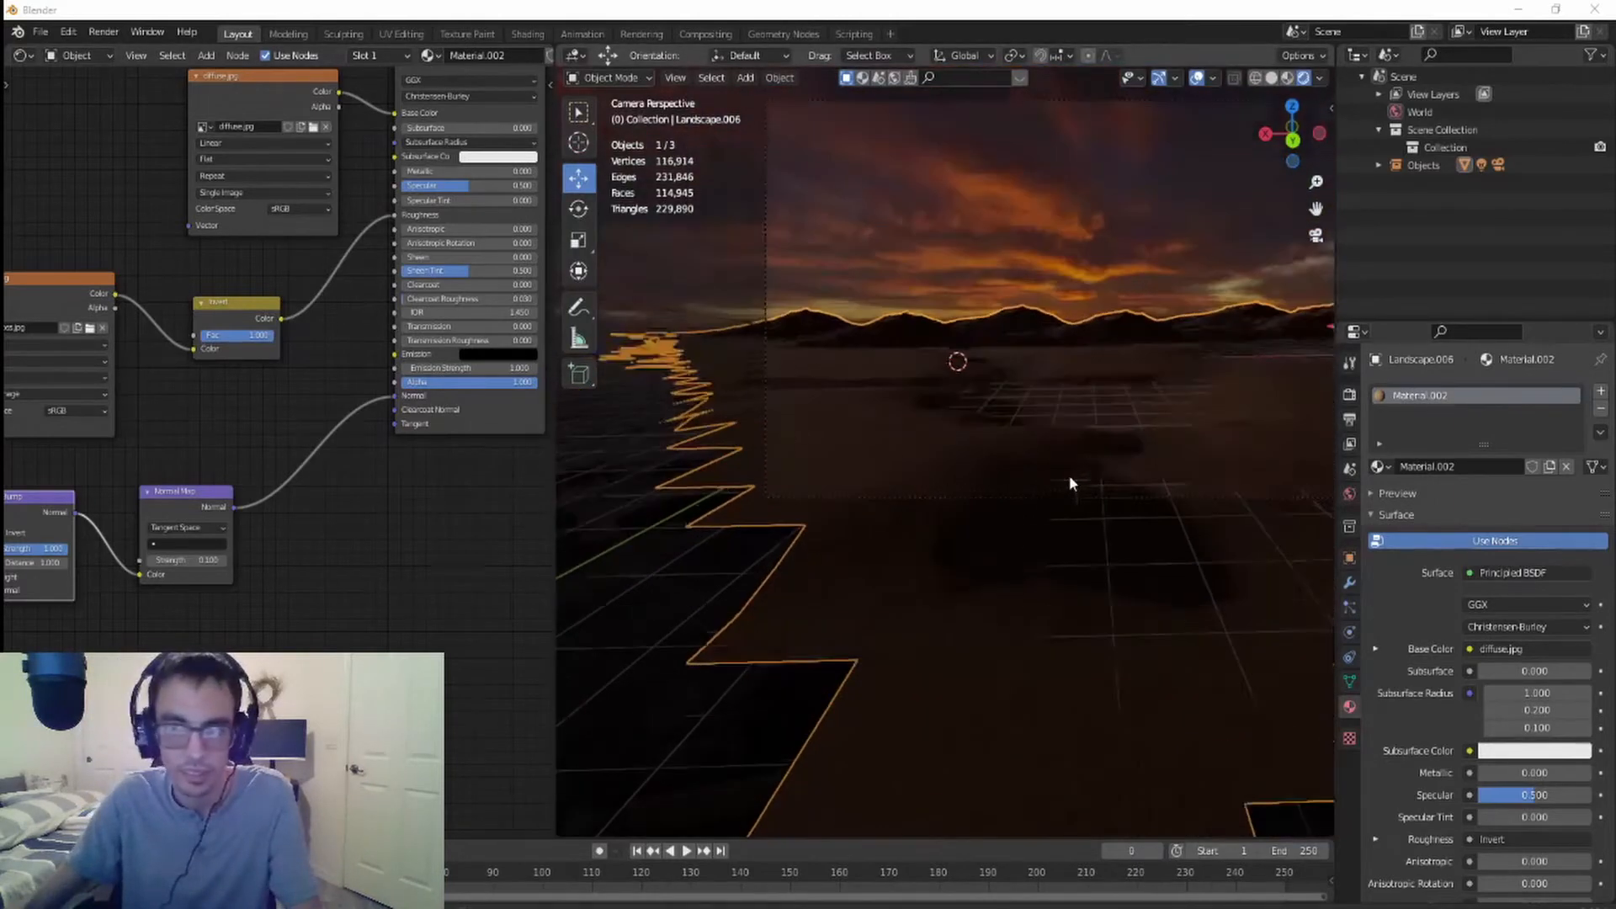
scroll(752, 419, down, 2)
click(635, 332)
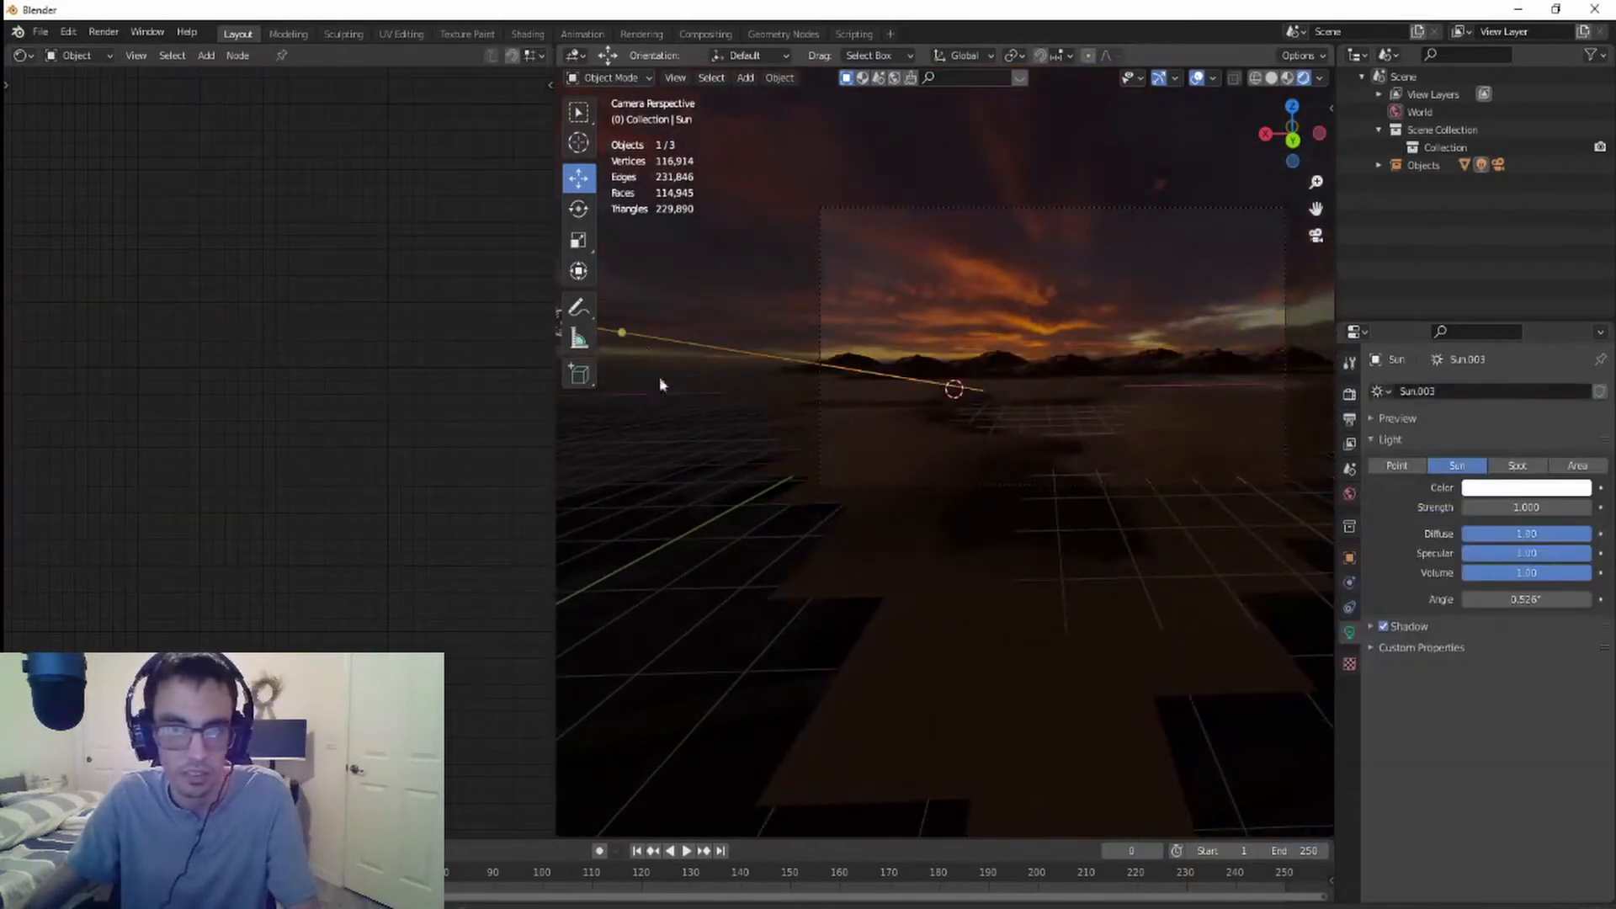
click(1514, 507)
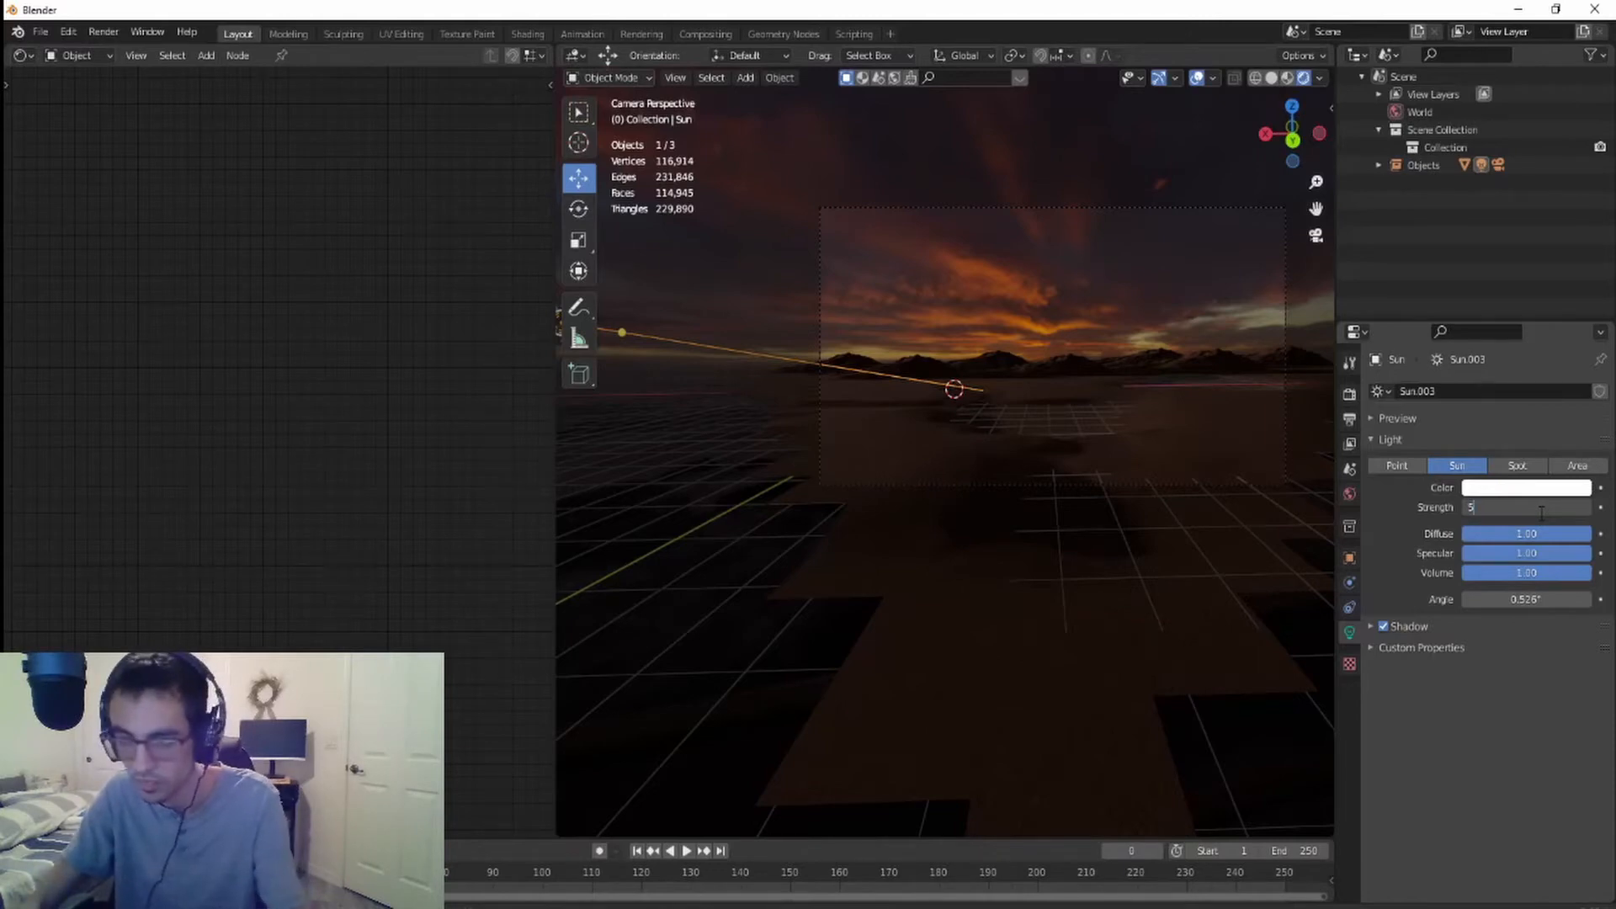
text(5)
key(Return)
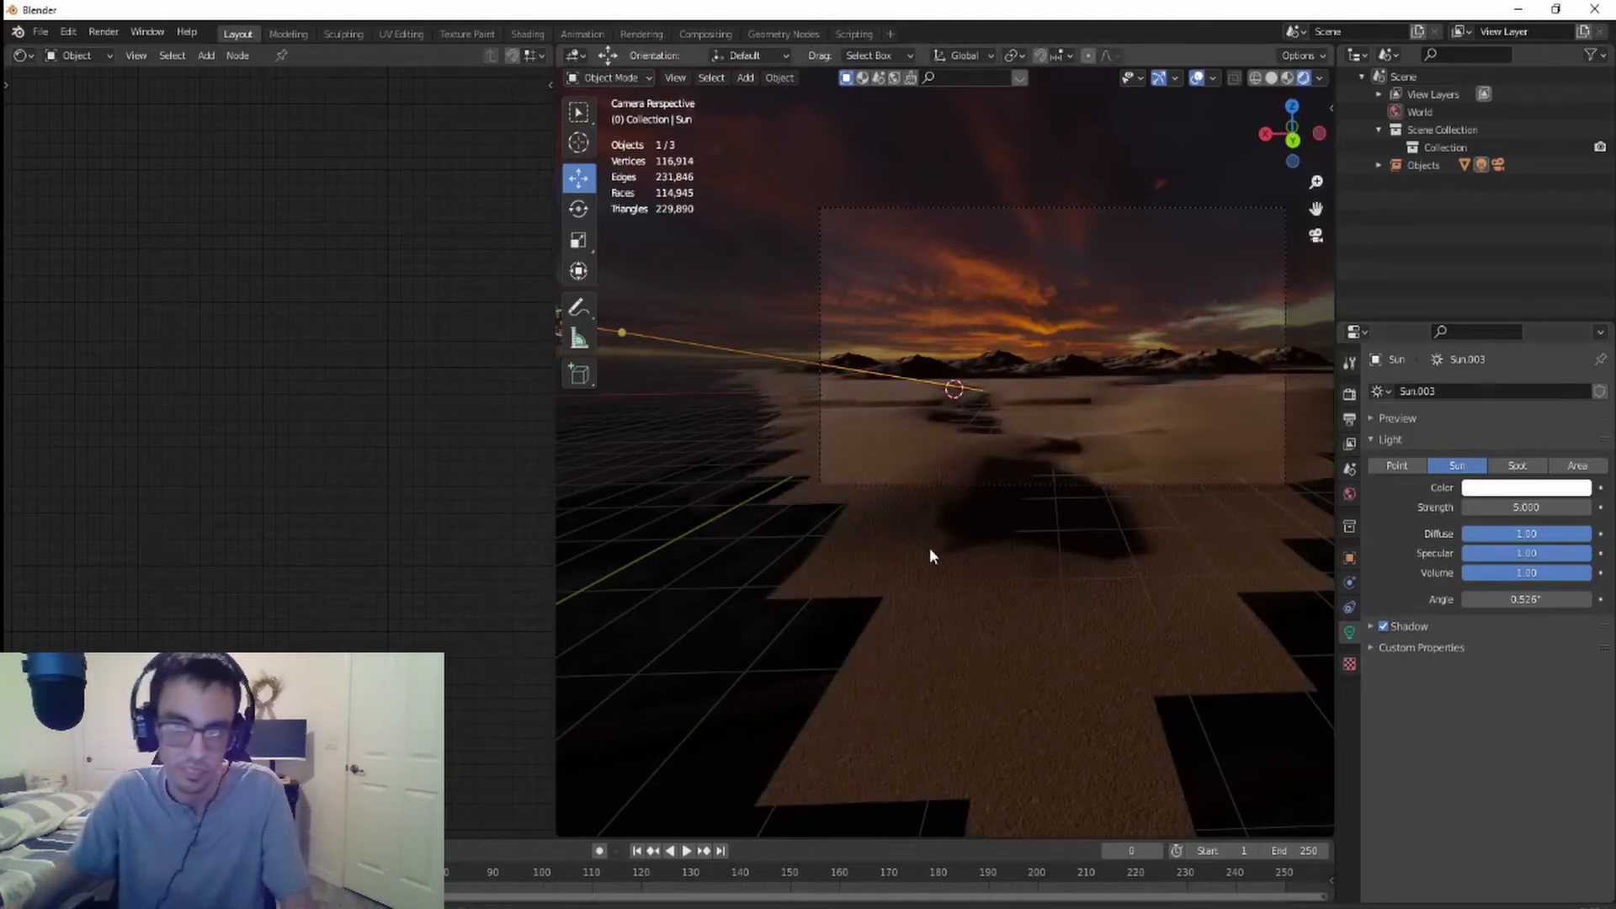
- Select the landscape and set its Normal Map node's strength to 0.02
scroll(930, 548, up, 5)
scroll(932, 548, up, 3)
scroll(932, 537, down, 4)
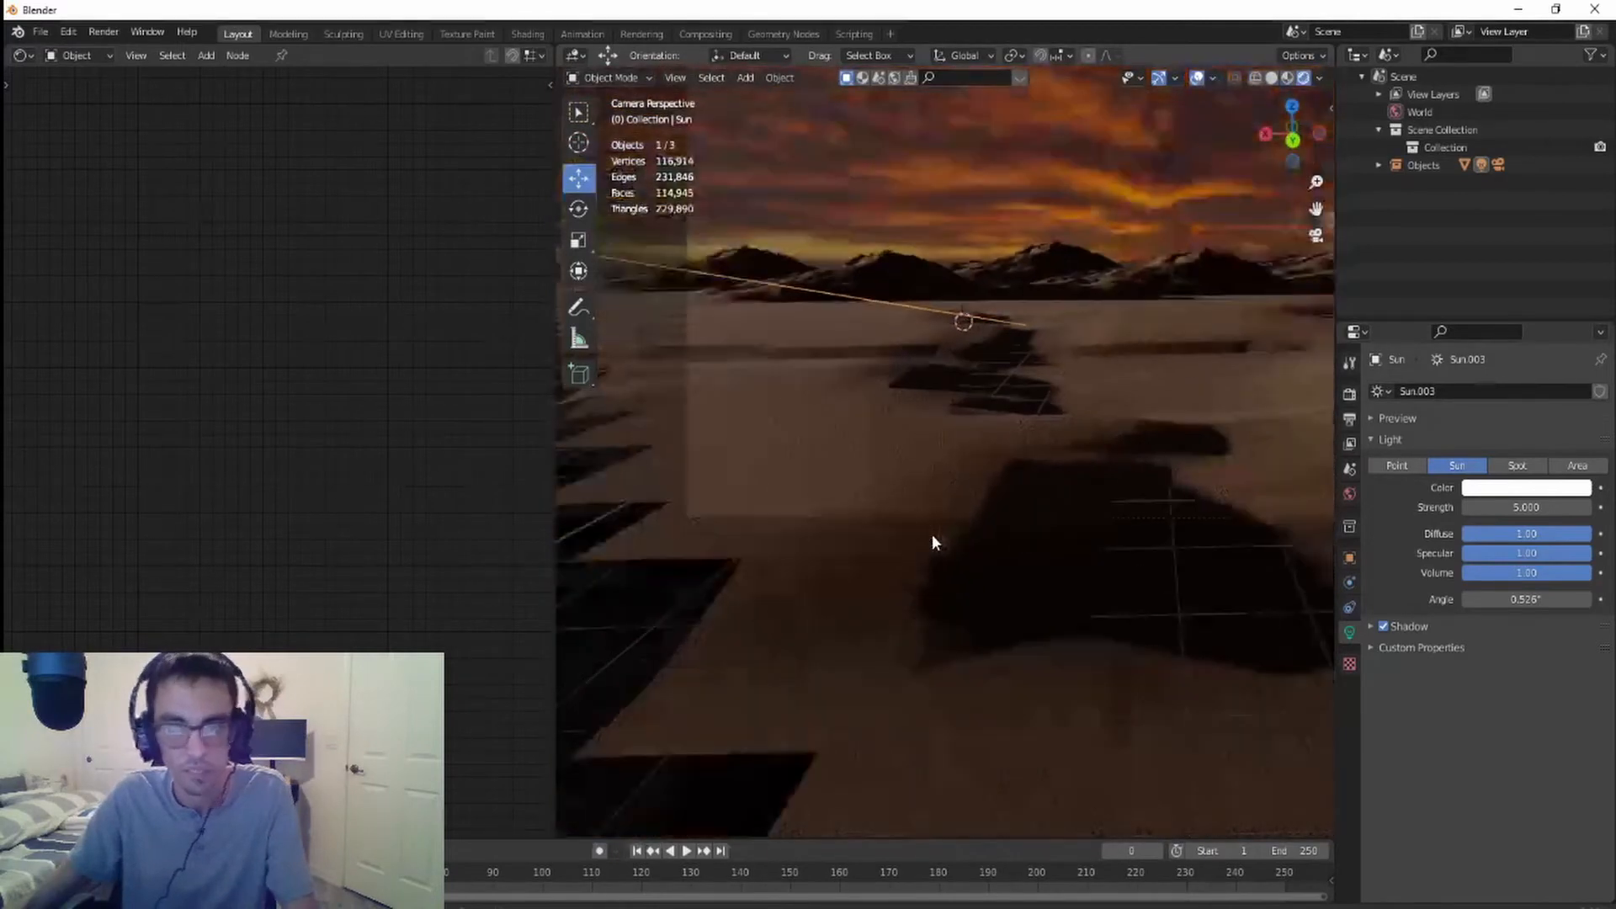
scroll(1108, 440, down, 3)
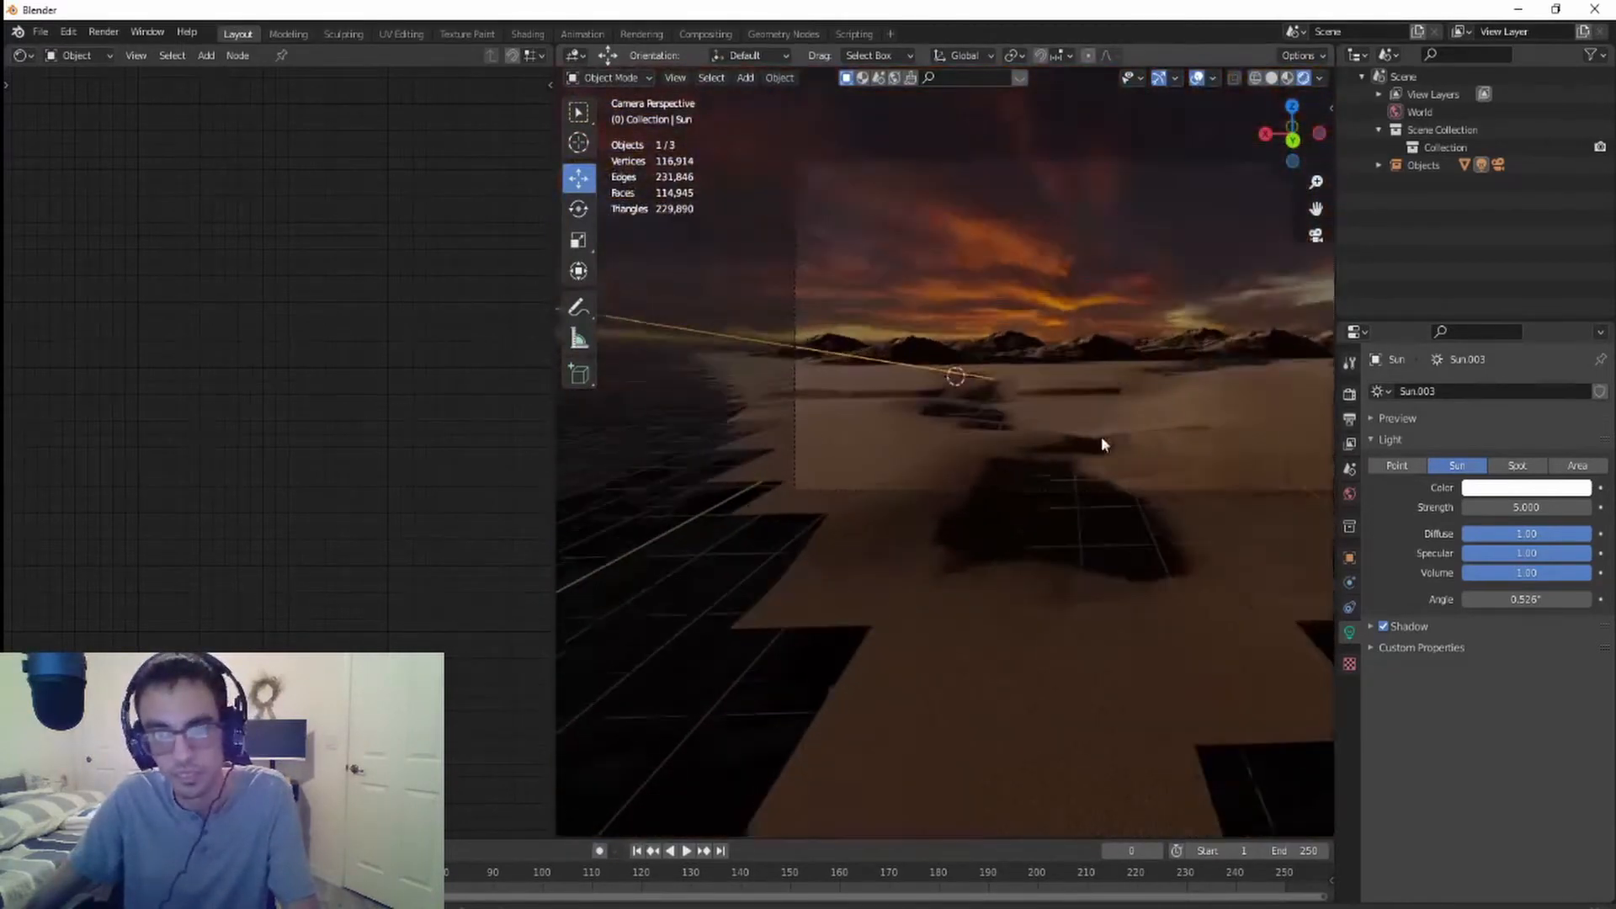
scroll(1102, 437, up, 2)
scroll(1101, 436, up, 1)
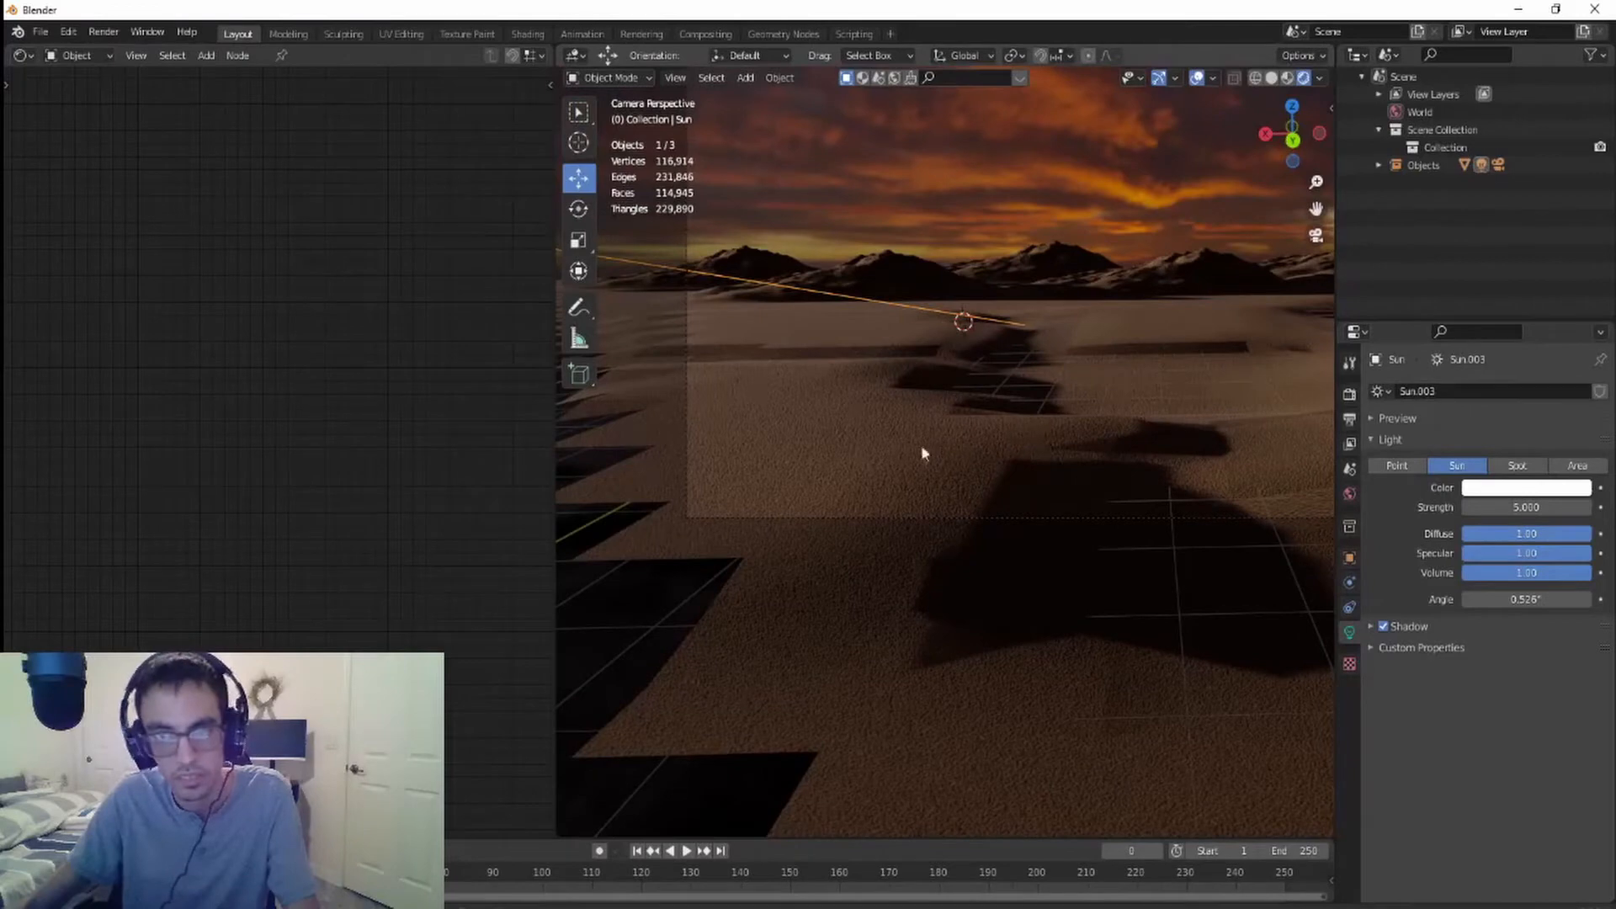
click(870, 444)
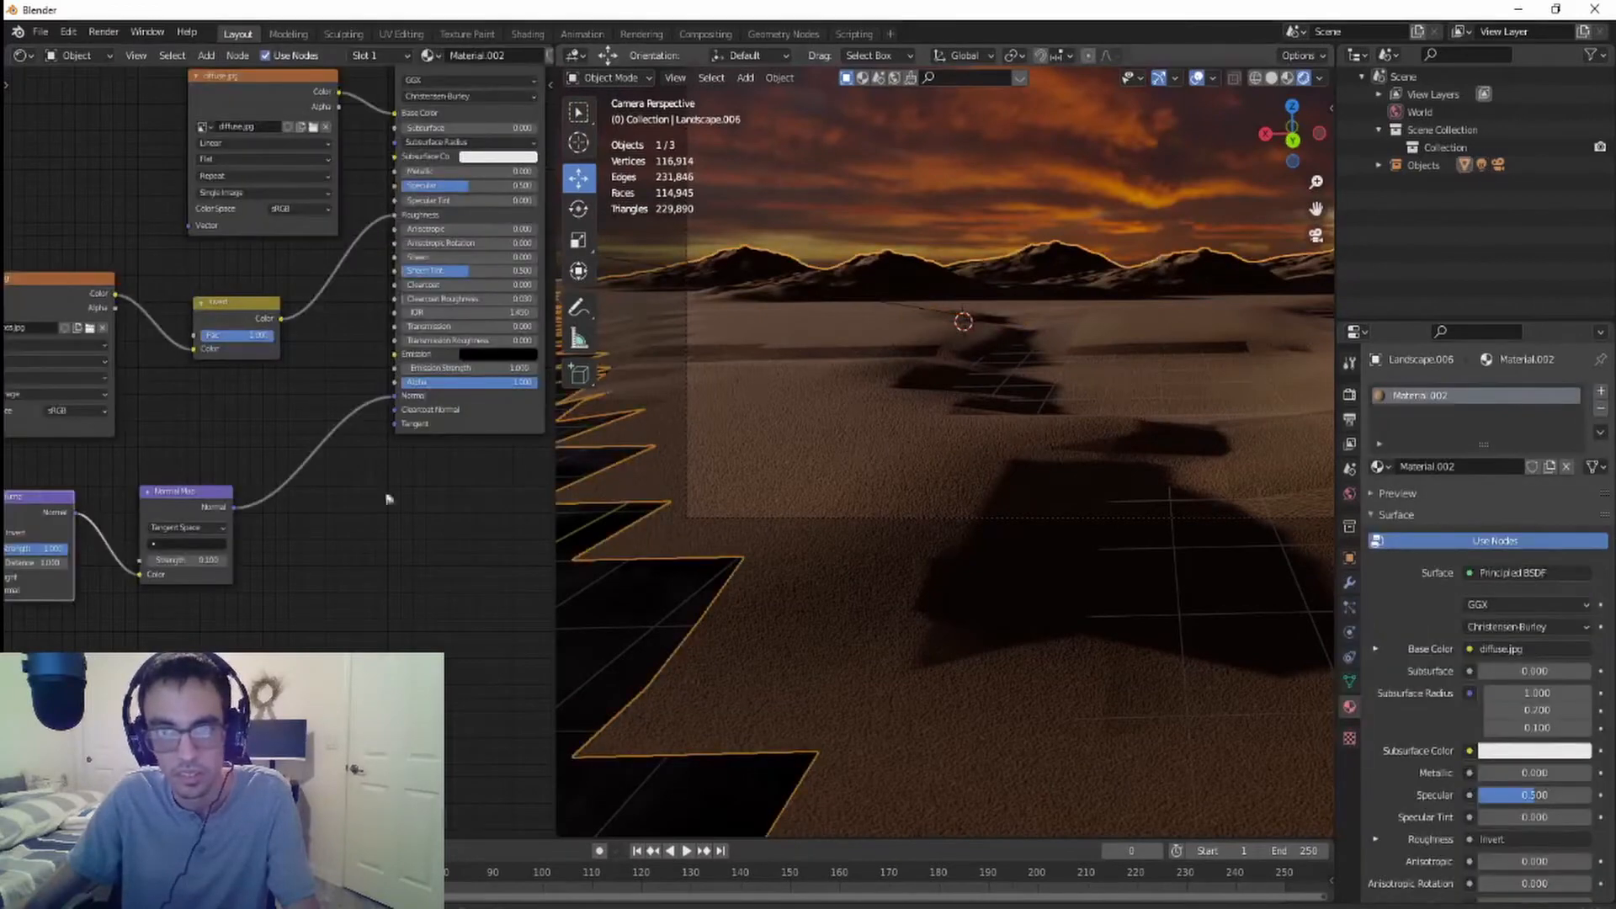
key(BackSpace)
key(BackSpace)
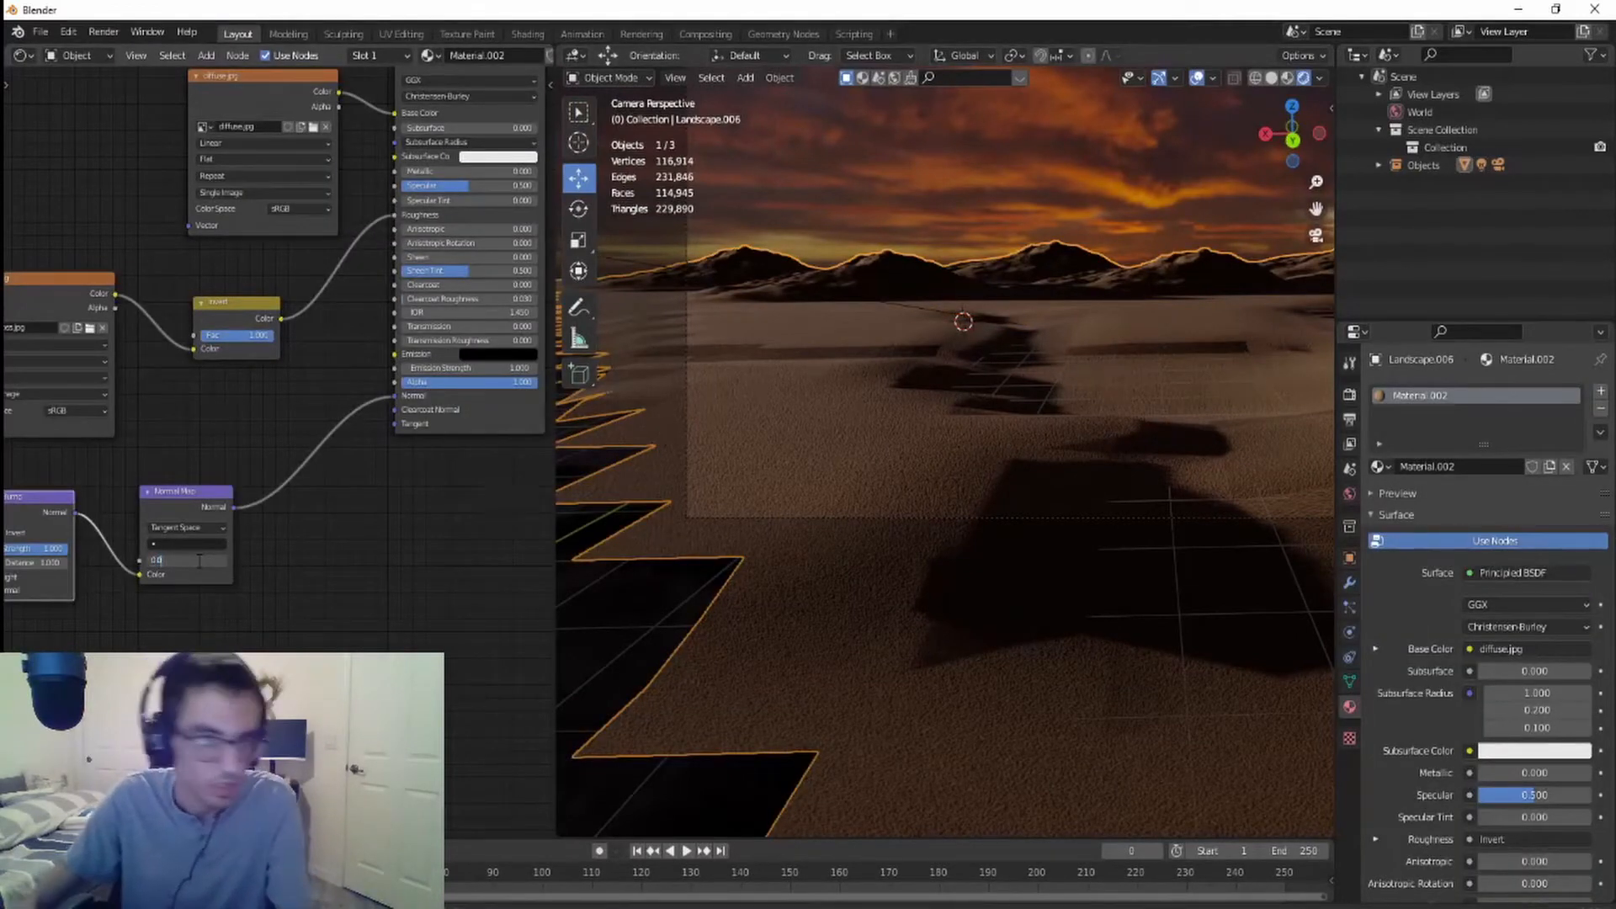
key(Return)
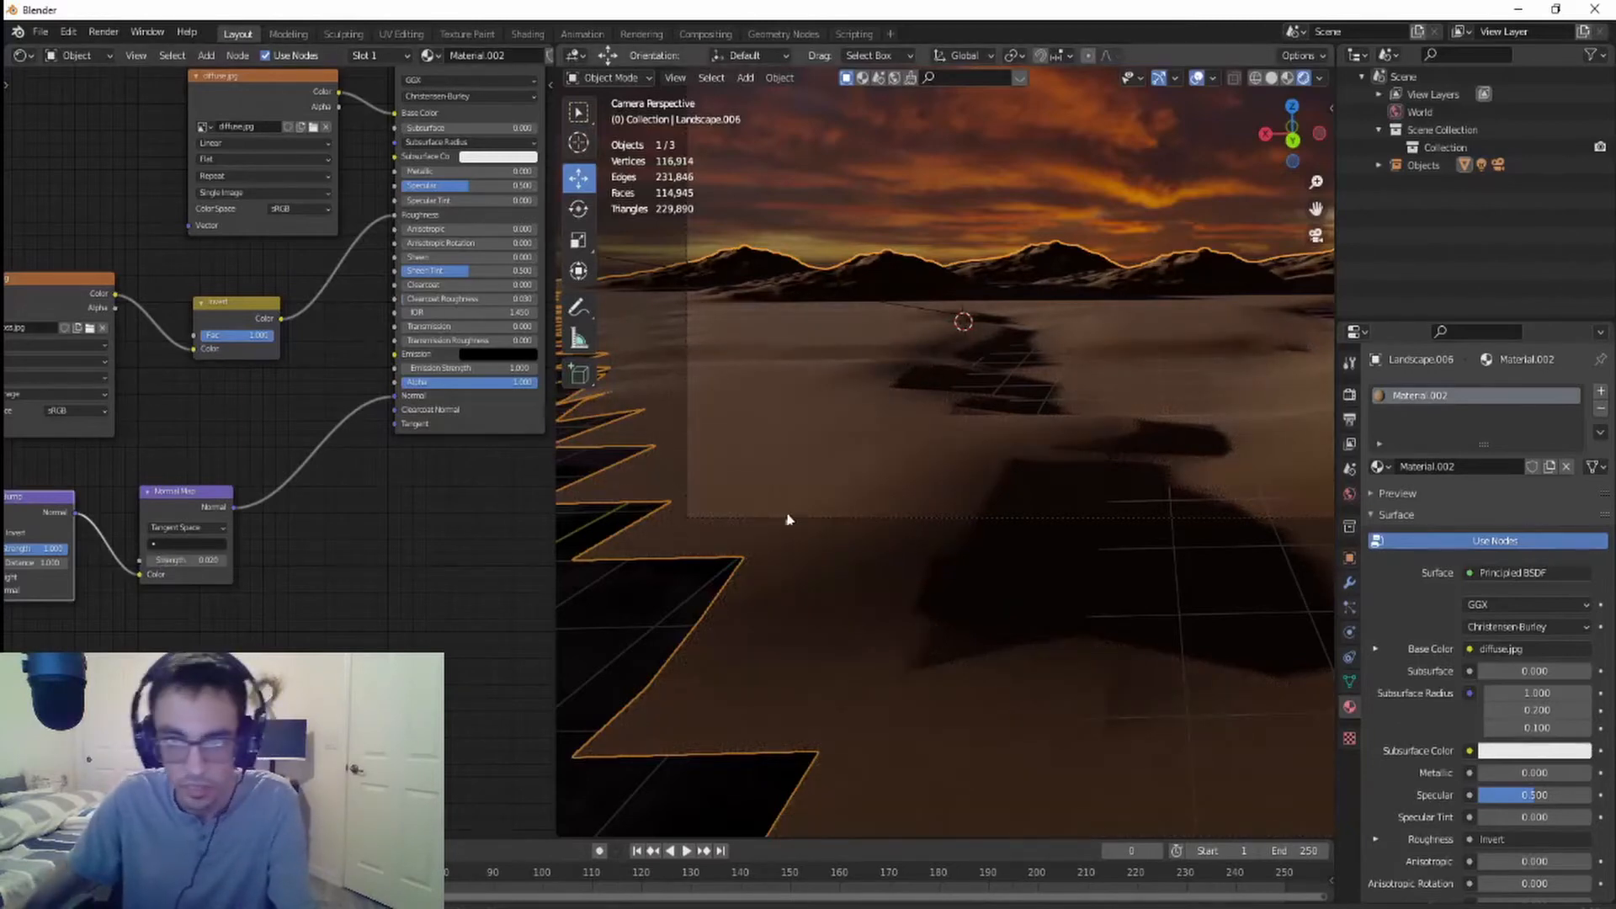
- Inspect the sand surface up close and at a distance through the camera with the reduced normal strength
scroll(889, 473, up, 3)
scroll(957, 488, down, 1)
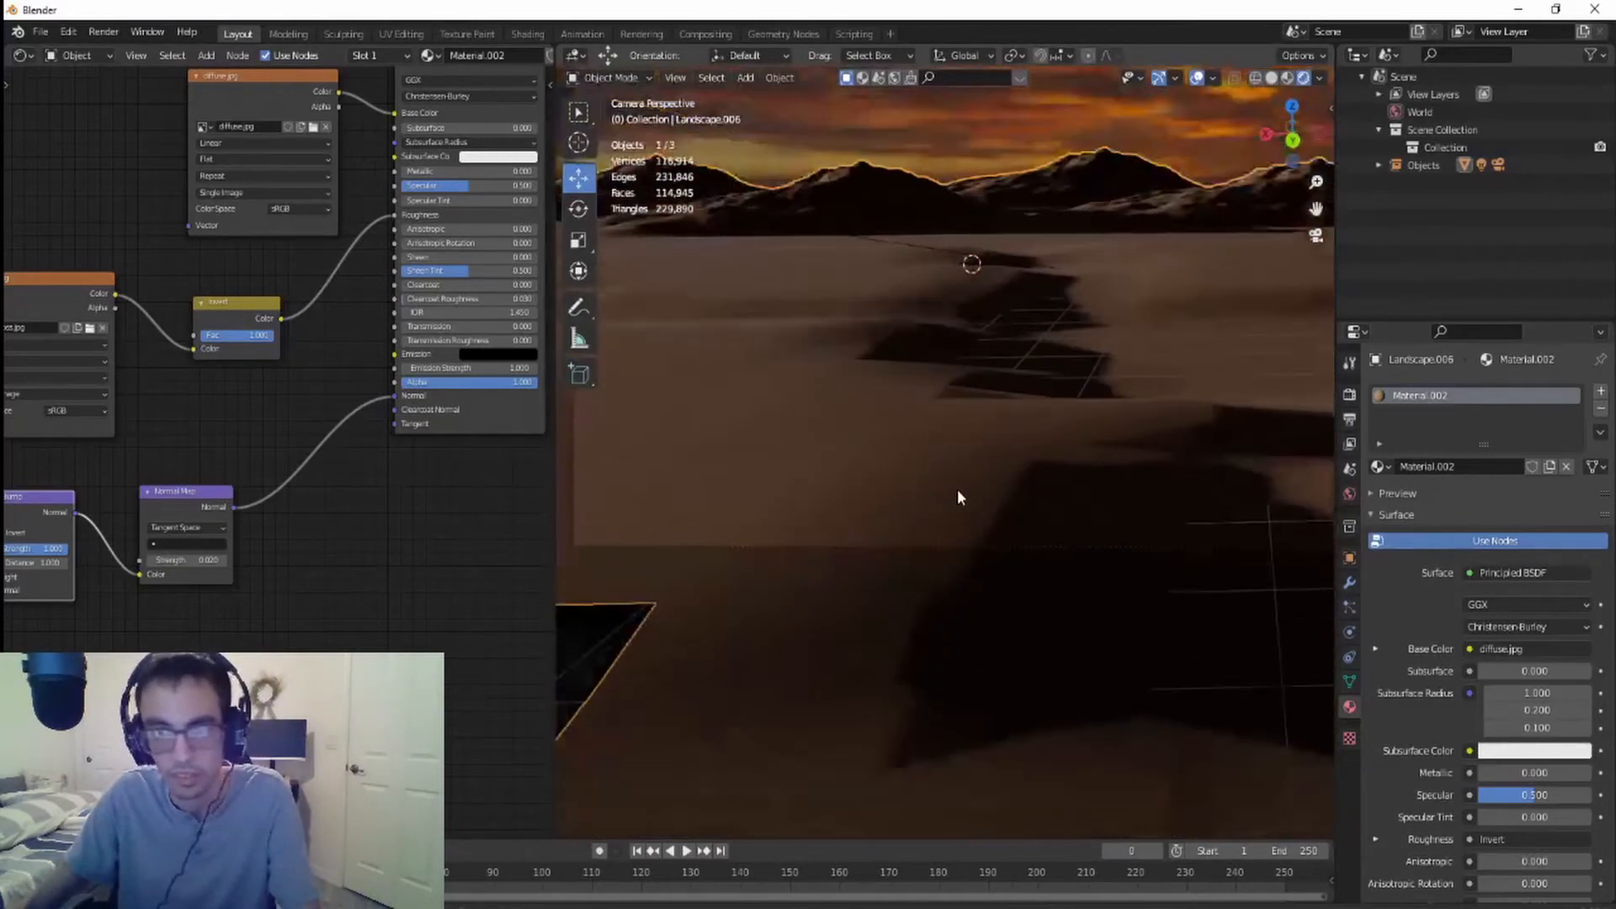
scroll(1009, 510, up, 4)
scroll(1009, 512, down, 5)
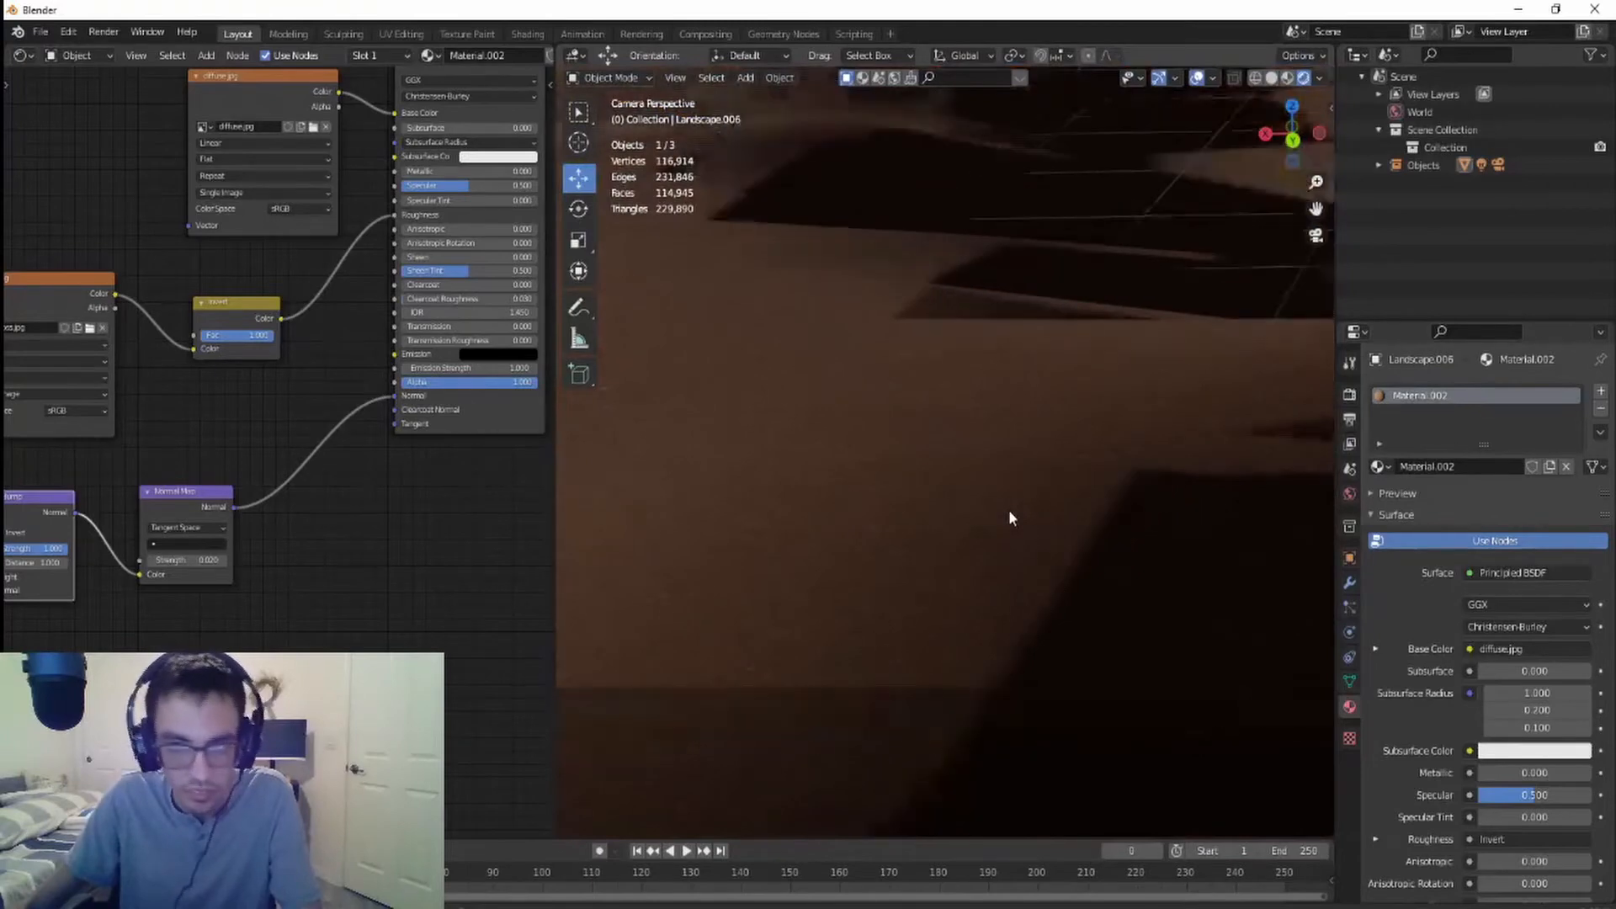
scroll(1009, 508, down, 3)
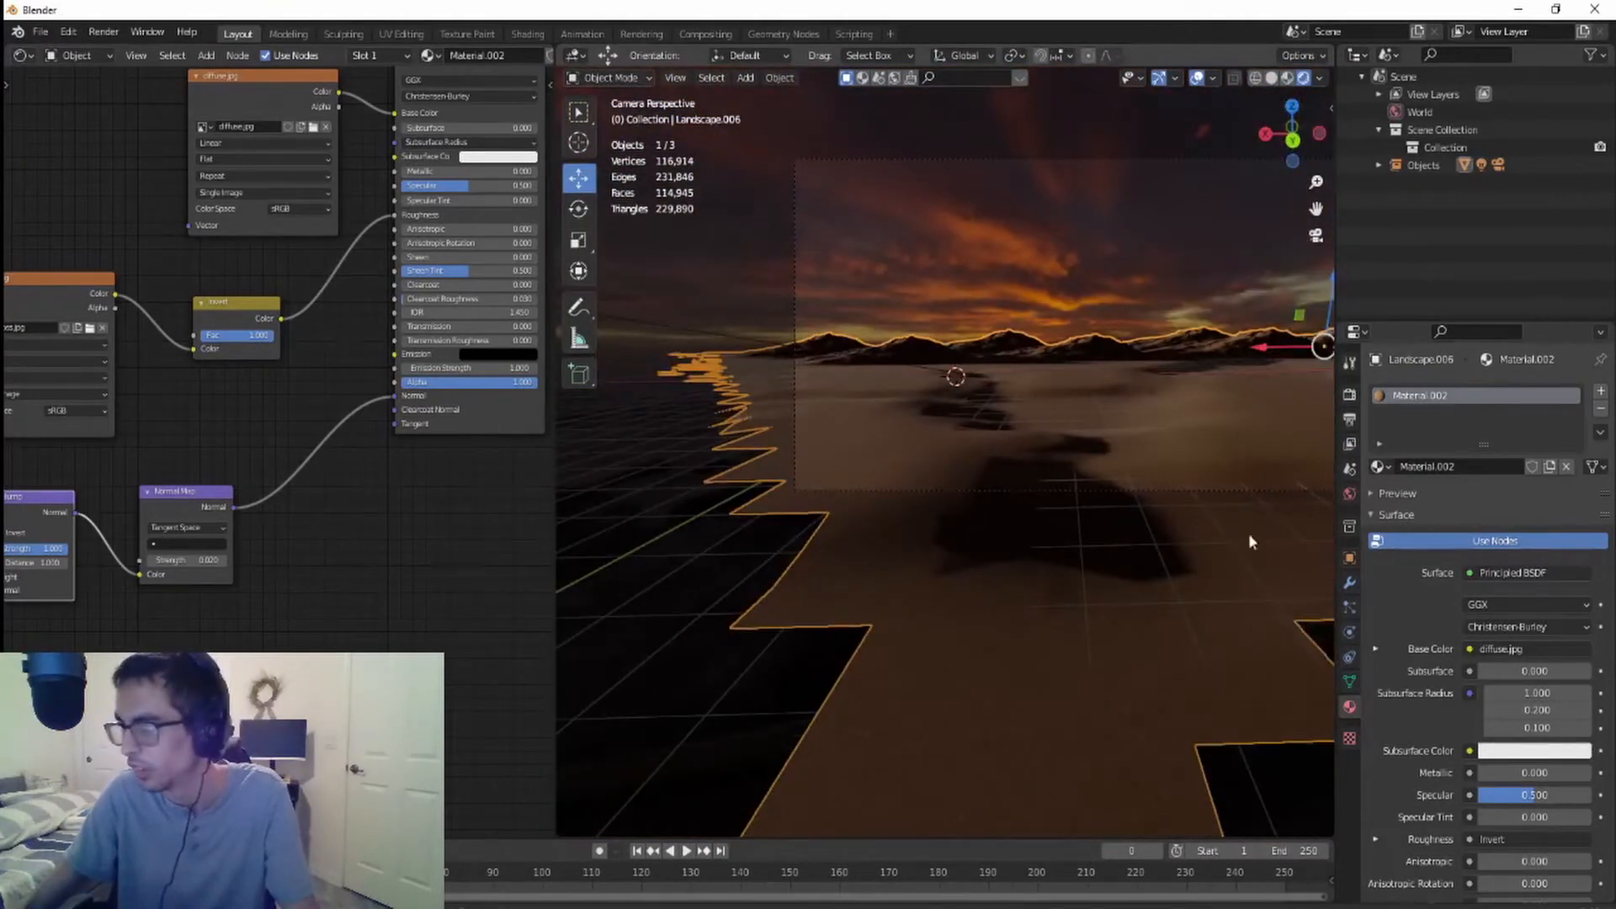
scroll(1020, 587, up, 1)
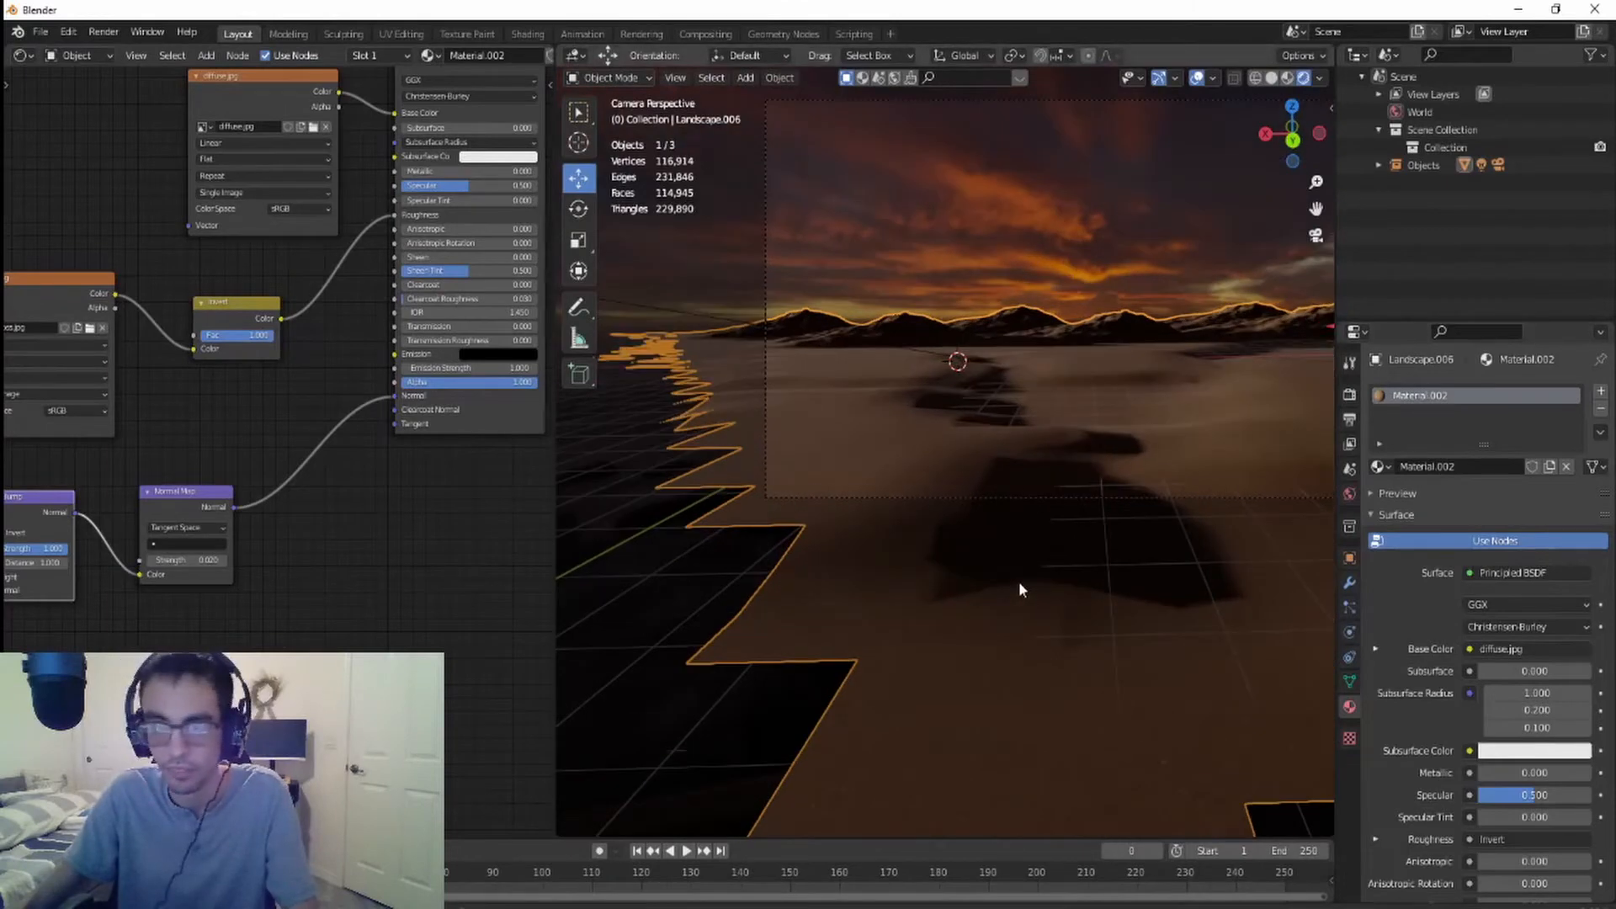
scroll(1021, 585, up, 2)
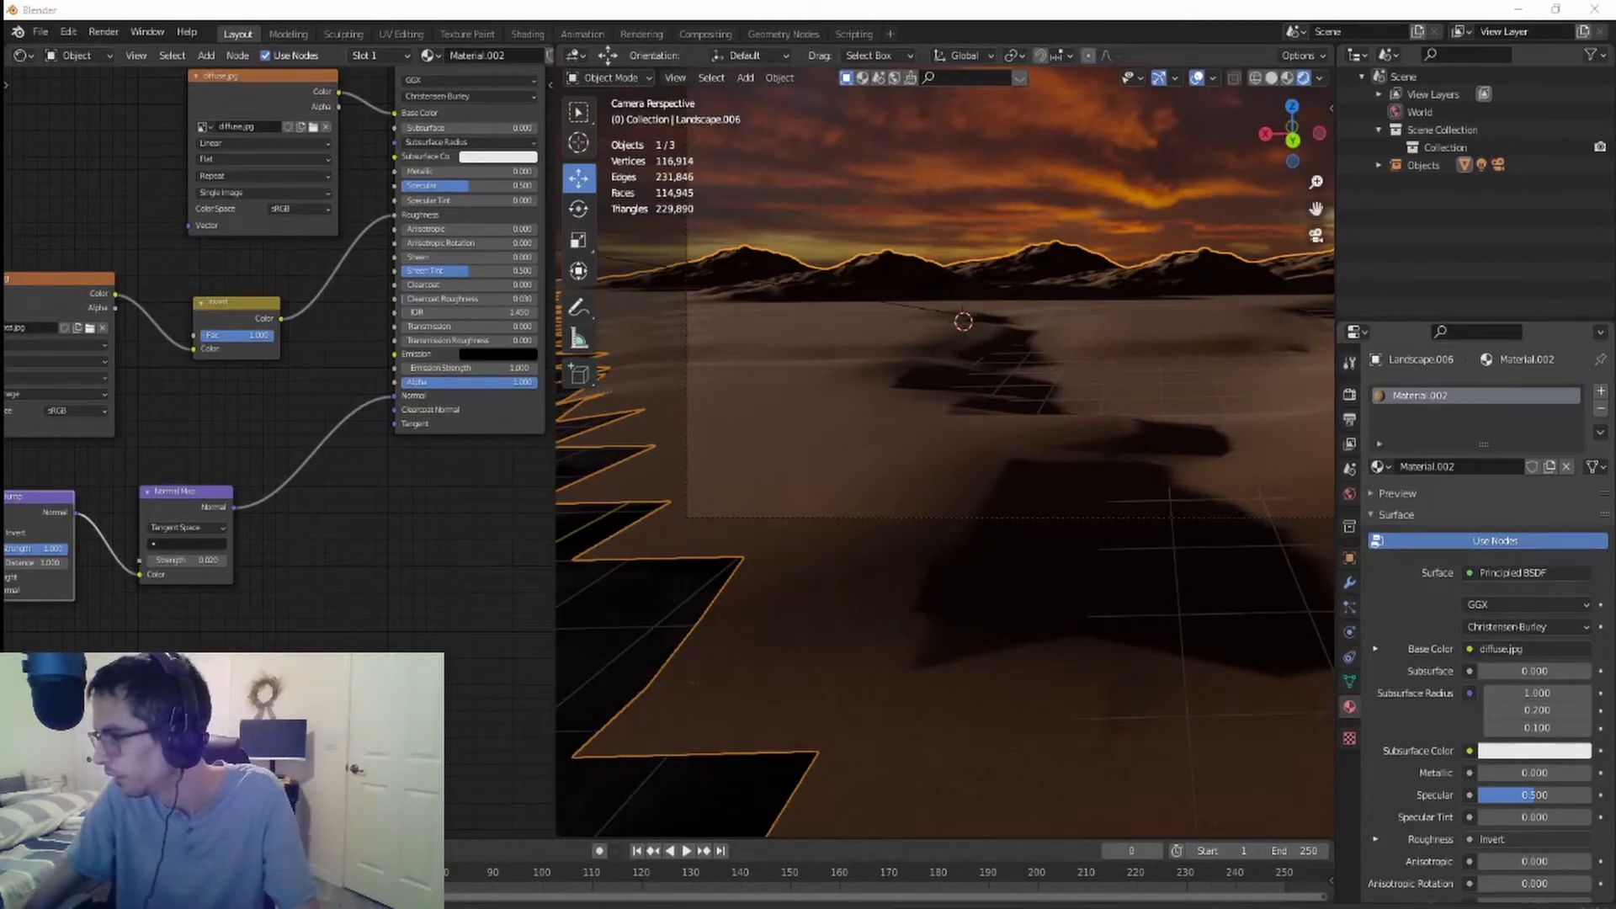
scroll(1024, 517, down, 4)
scroll(1167, 525, up, 3)
- Examine the dunes and mountain lighting from other angles around the landscape, then return to the camera view
mouse_move(1167, 525)
middle_down()
mouse_move(1046, 578)
mouse_move(1158, 544)
mouse_move(1063, 559)
mouse_move(1110, 602)
mouse_move(1039, 630)
mouse_move(1162, 527)
middle_up()
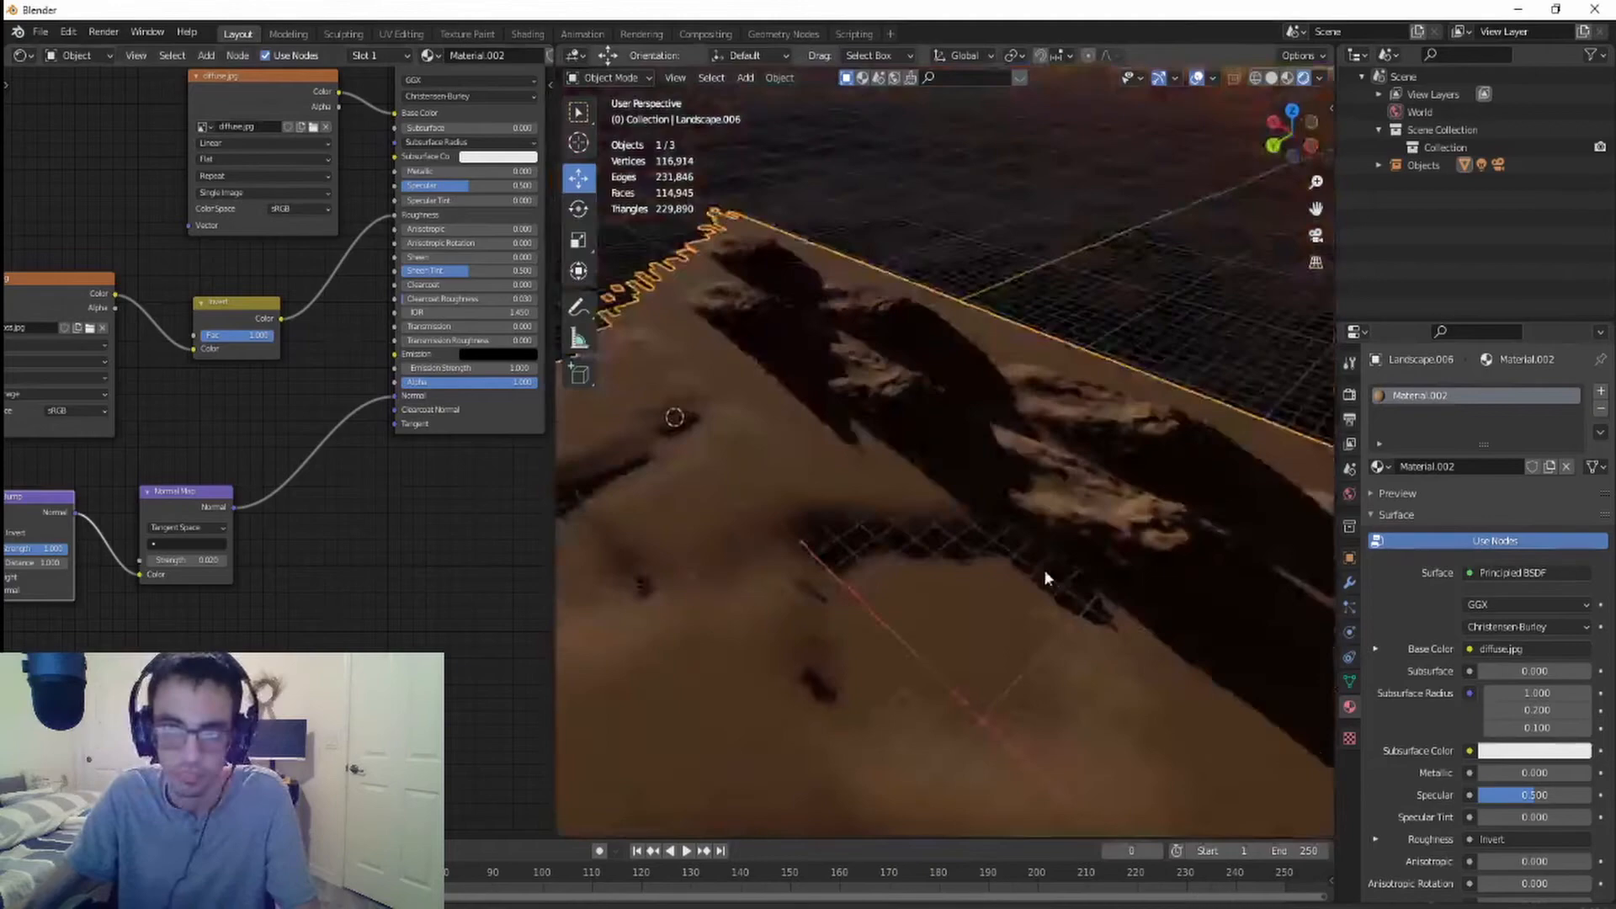
scroll(1111, 556, down, 5)
scroll(1111, 631, up, 5)
scroll(1108, 636, down, 4)
scroll(1042, 637, up, 3)
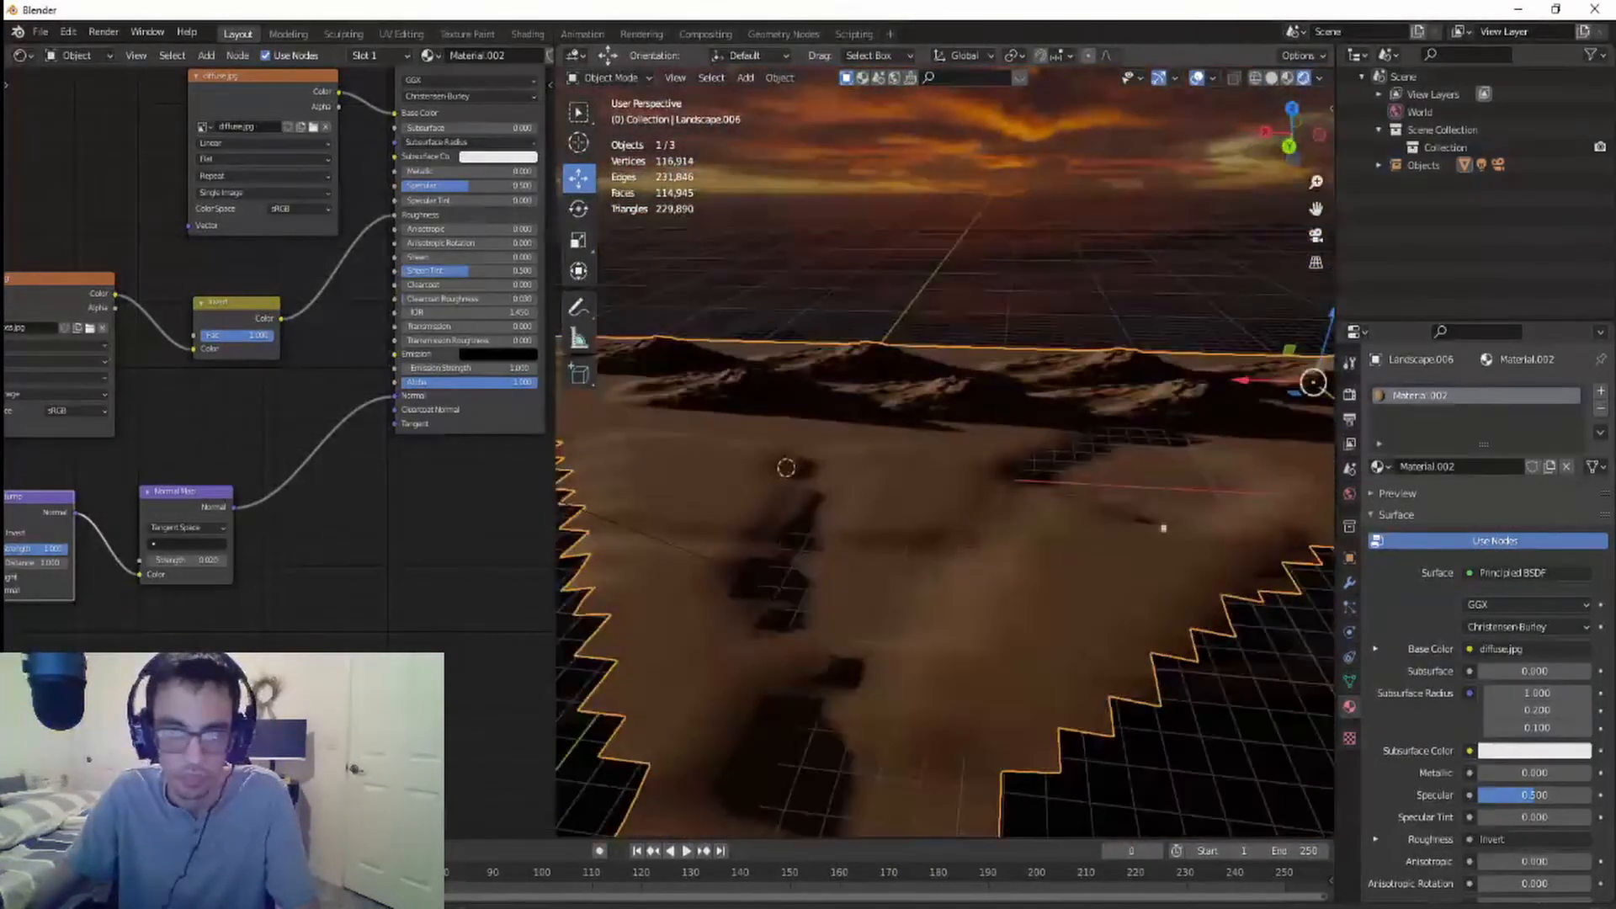
click(1317, 237)
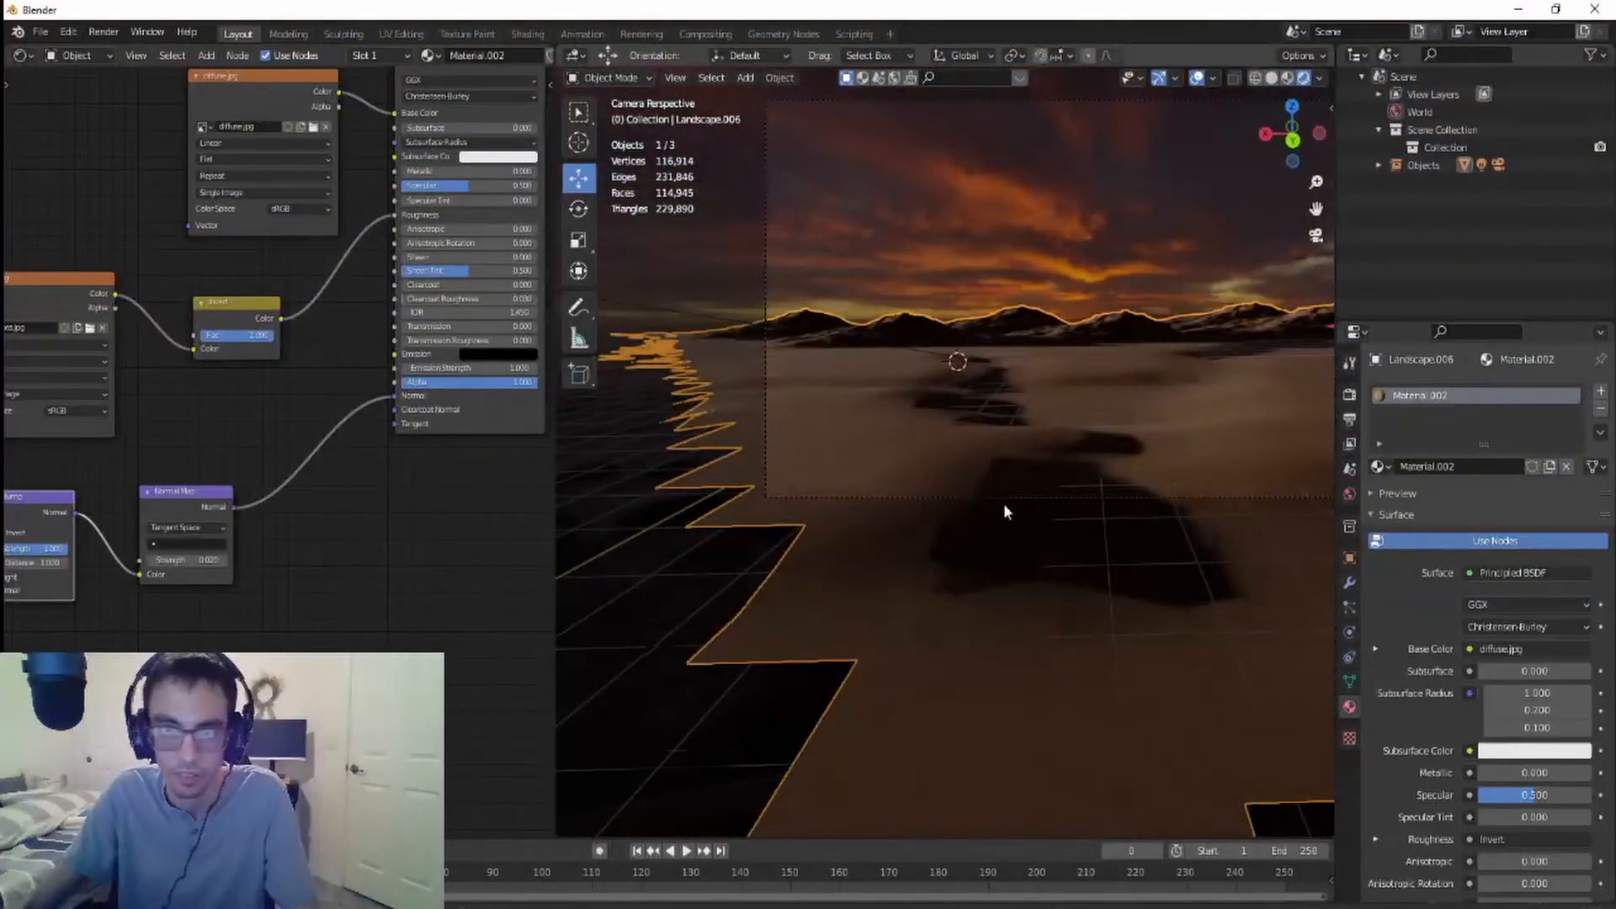
scroll(1005, 511, down, 2)
scroll(1006, 510, up, 2)
scroll(1136, 494, down, 1)
scroll(1137, 494, down, 1)
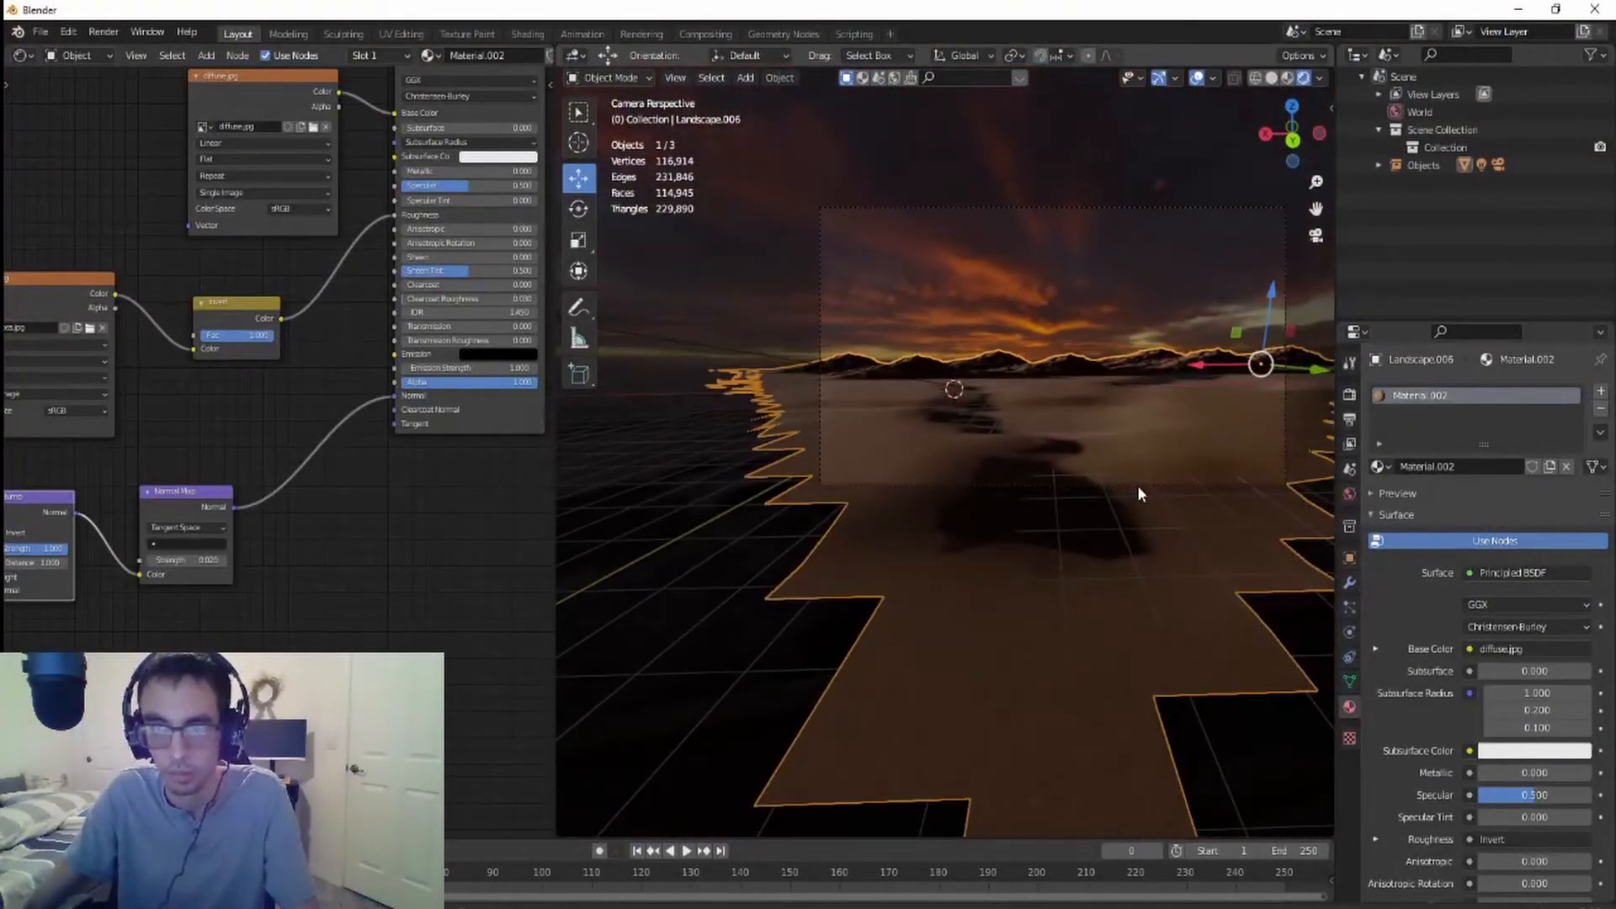
- Import the FBX model Artorias_Sword.fbx from the artorias_sword folder inside the desktop's blenderModels folder
click(40, 31)
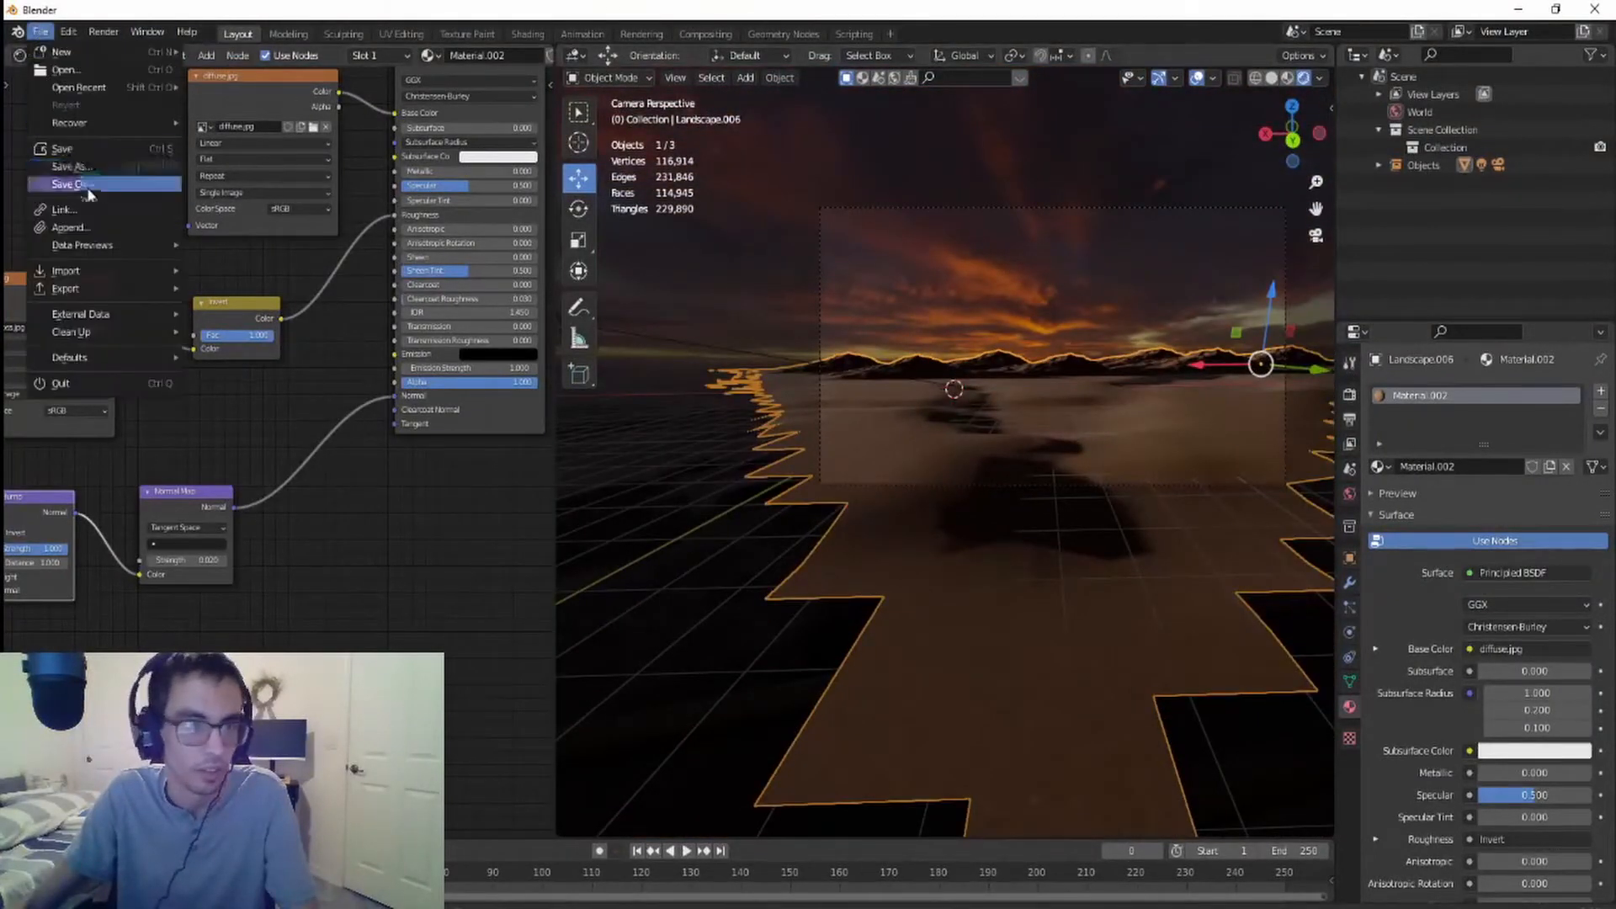
mouse_move(99, 278)
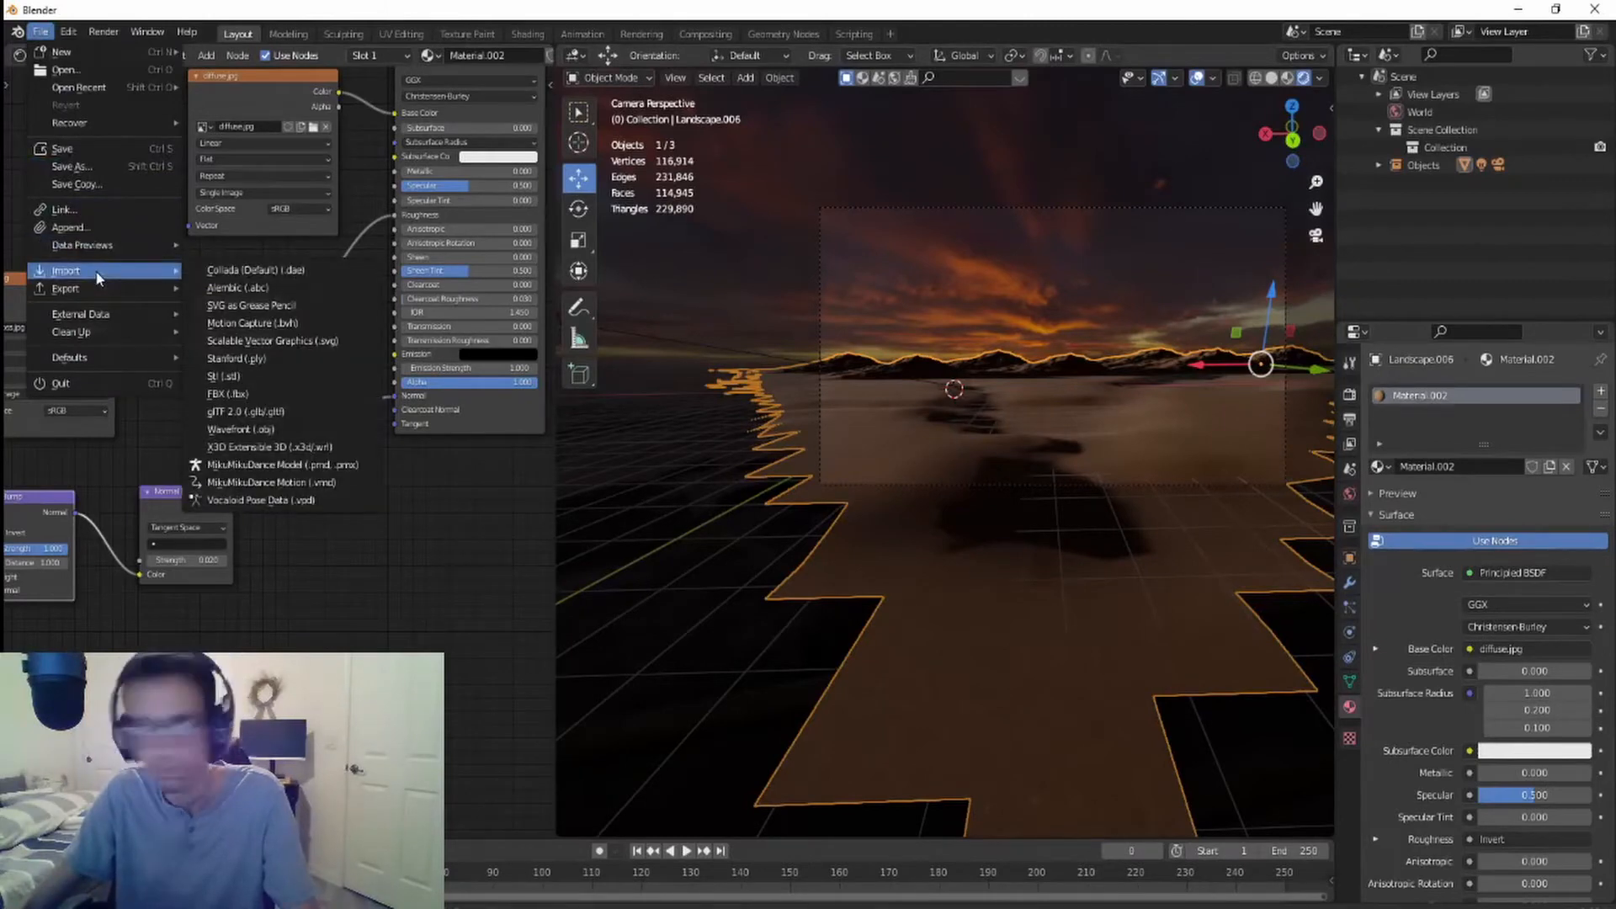
click(271, 393)
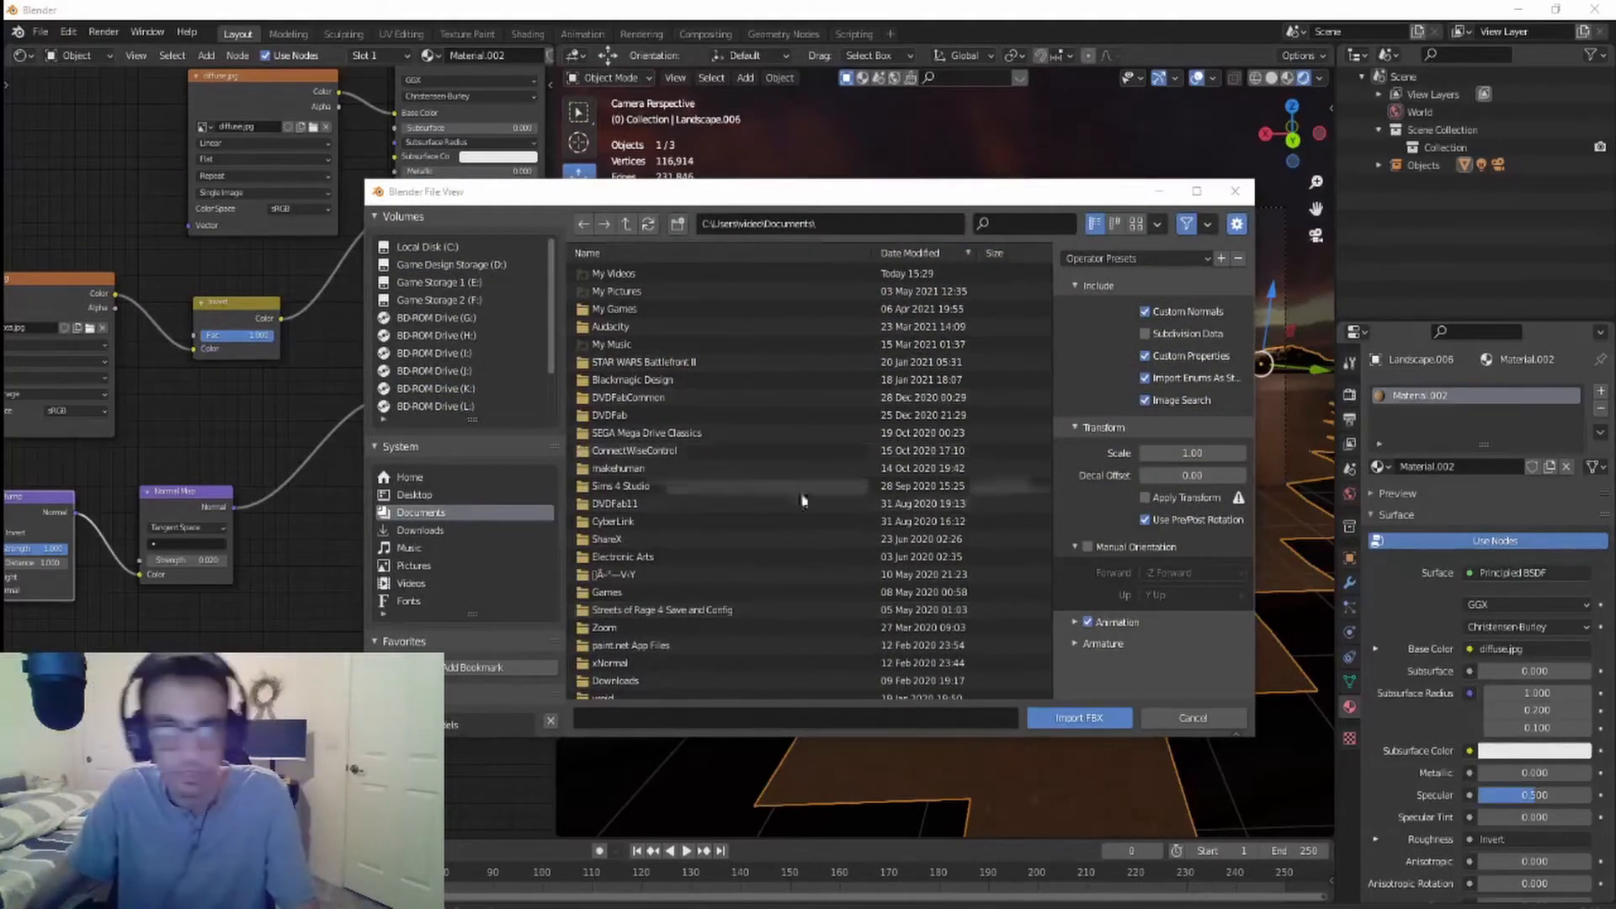
scroll(741, 510, down, 5)
click(436, 496)
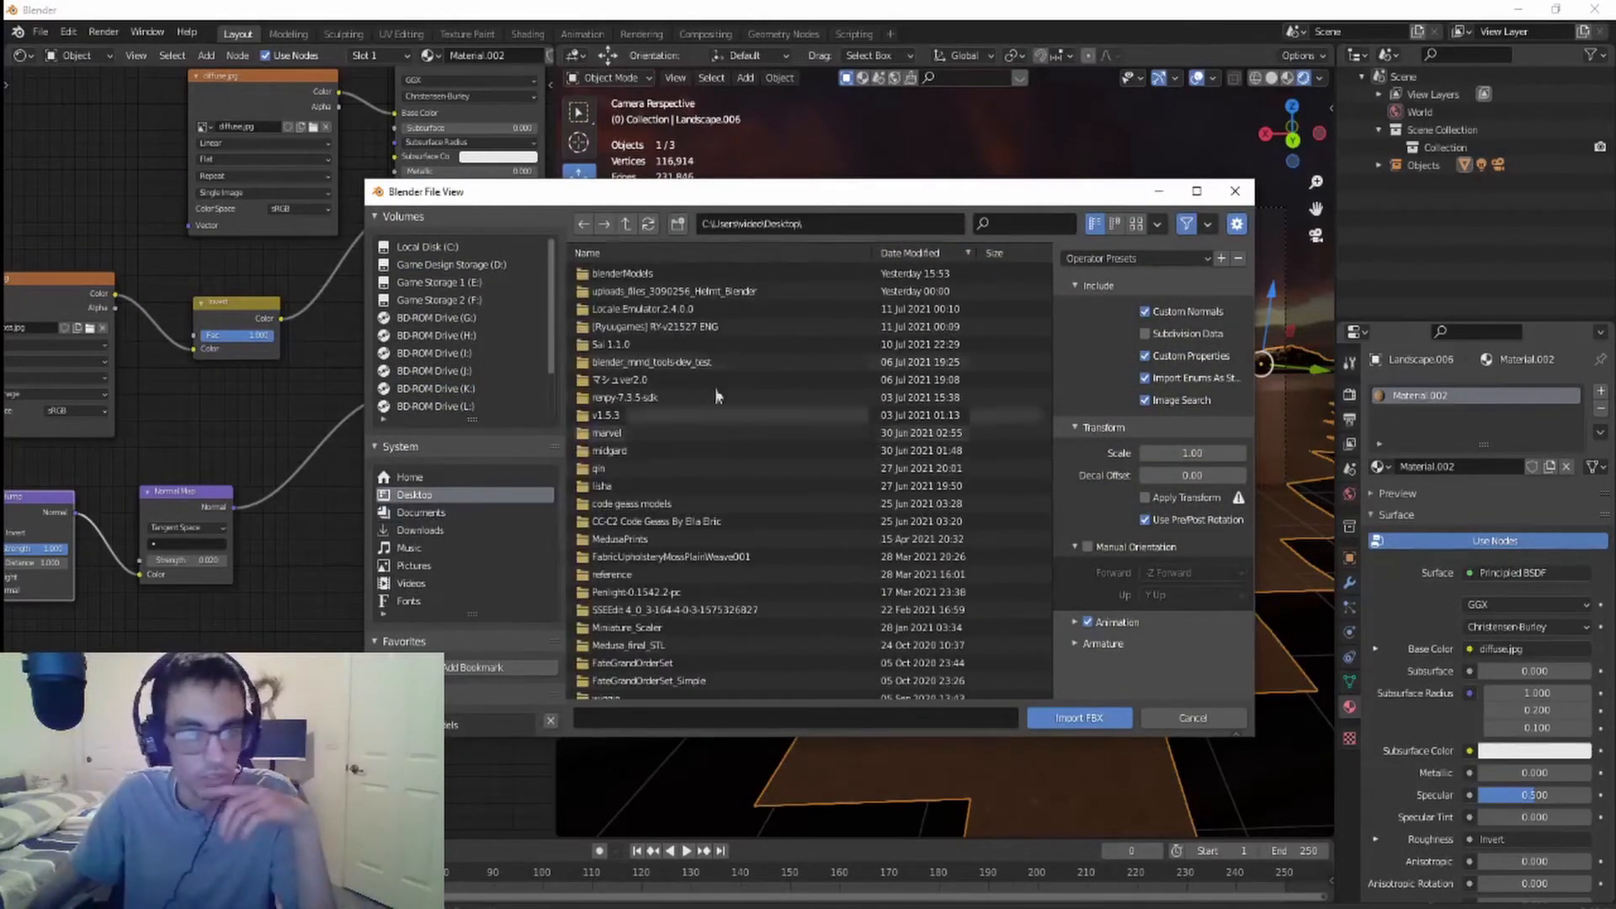
double_click(666, 276)
scroll(714, 414, up, 2)
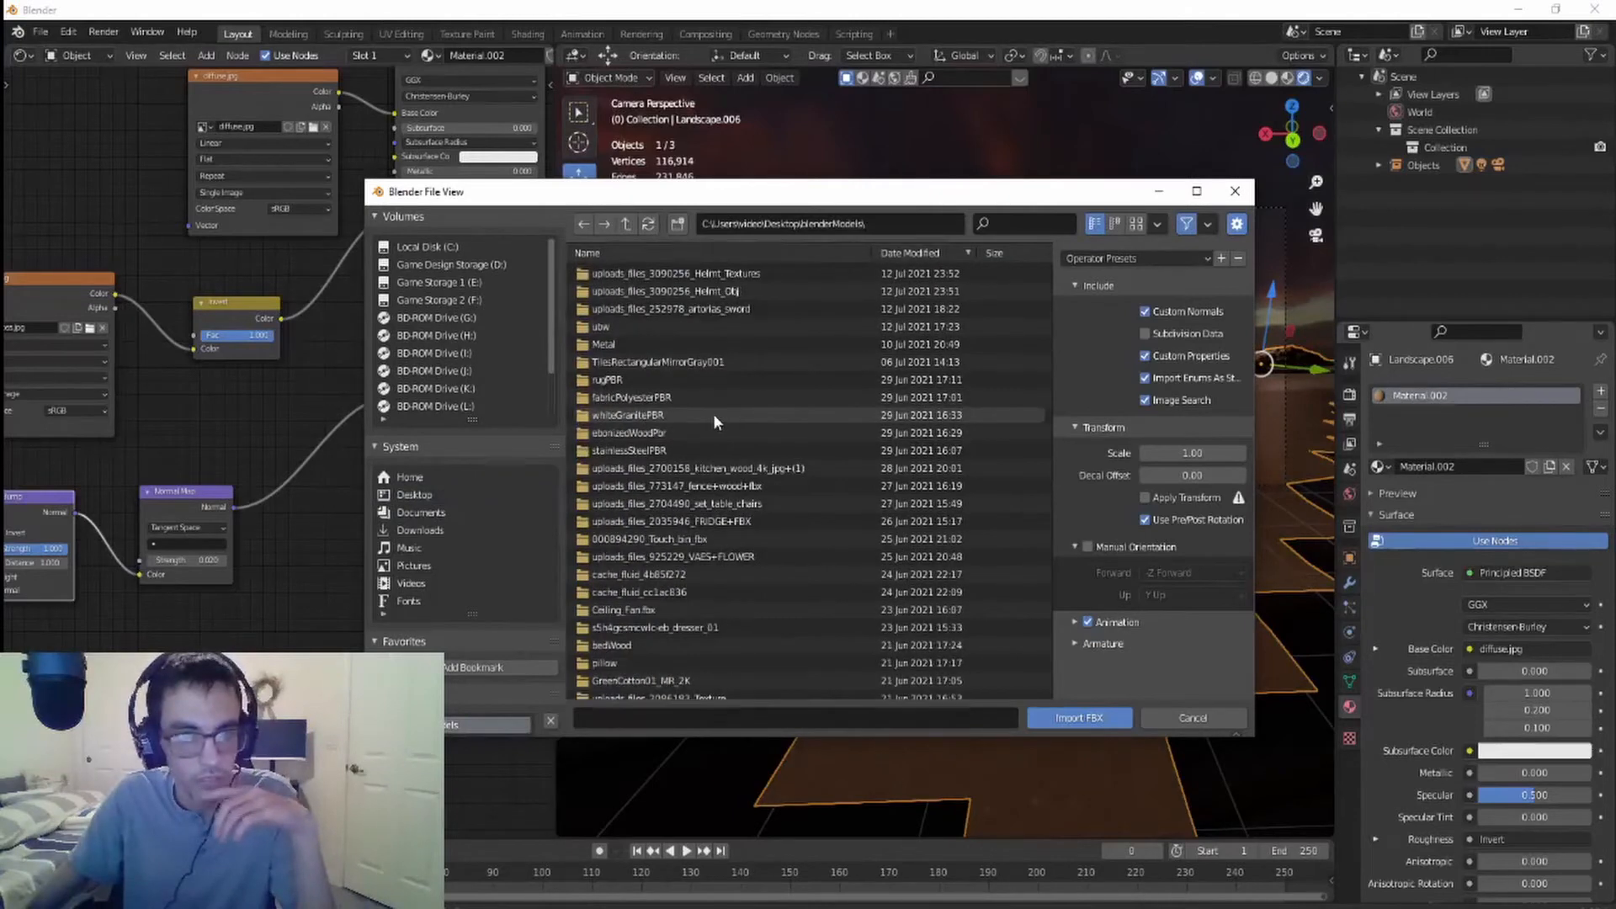
double_click(704, 310)
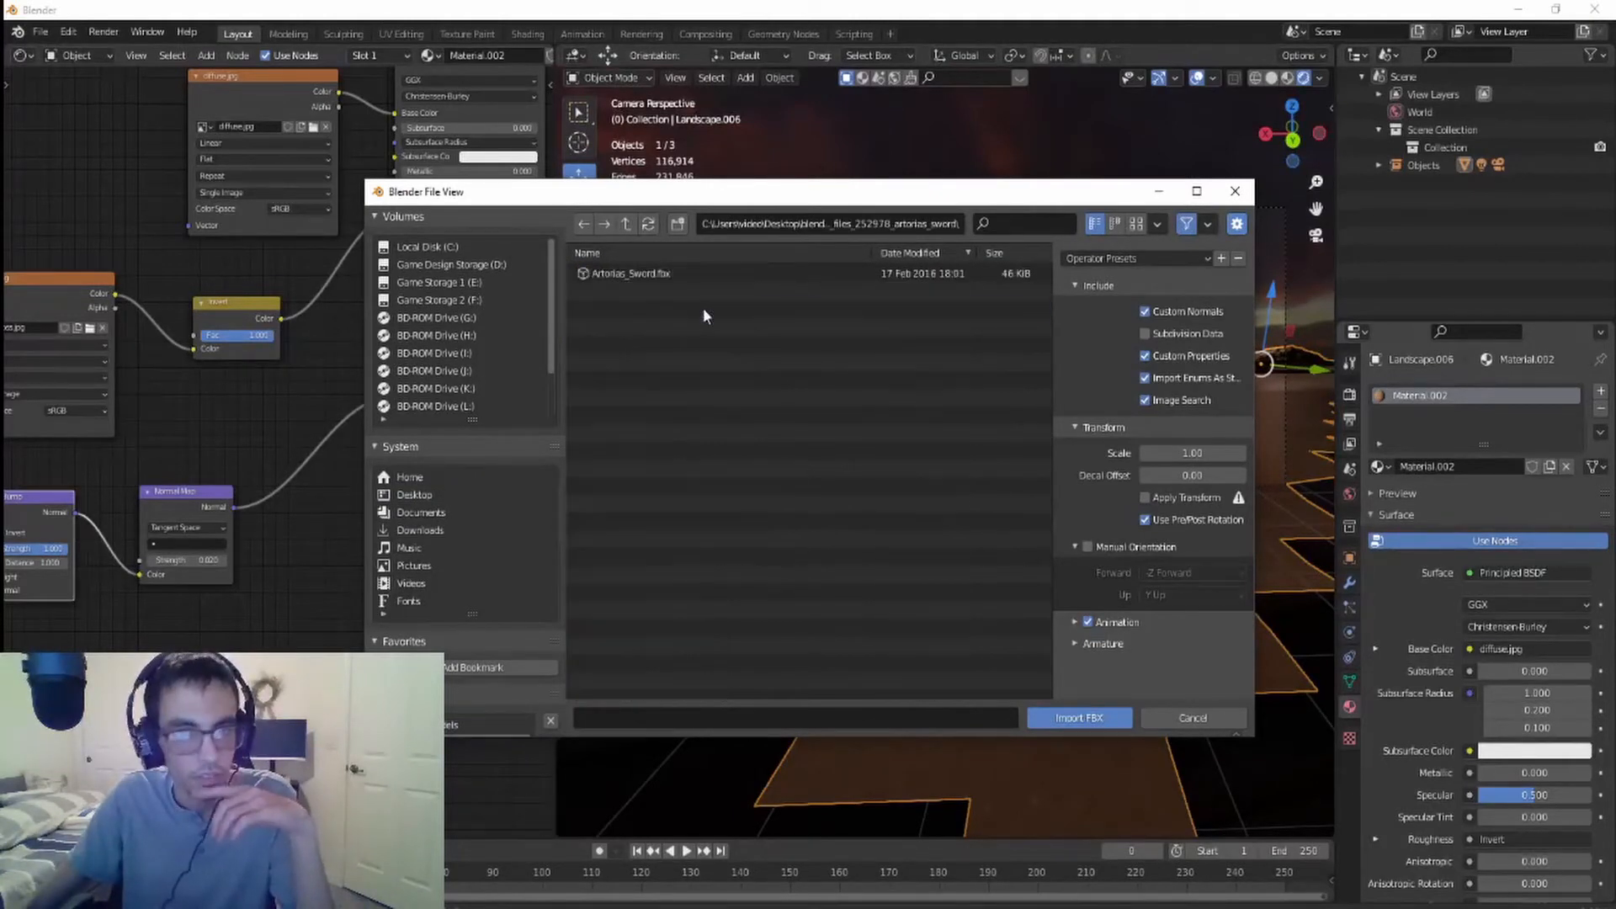
click(627, 274)
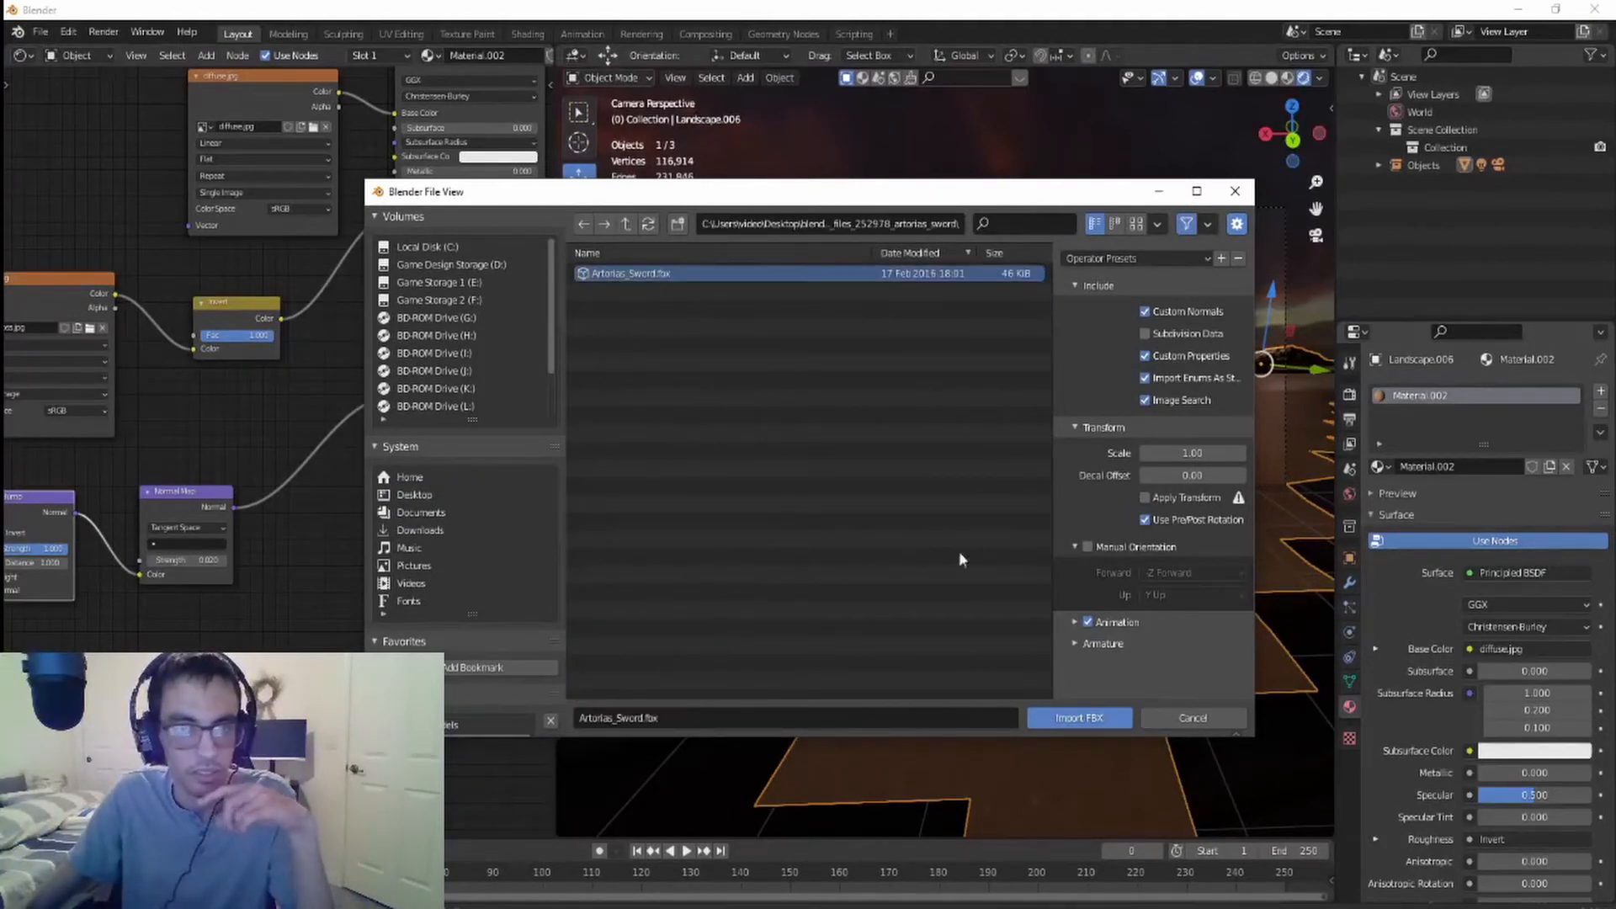
click(1079, 717)
- Scale the imported sword uniformly by about 0.057, then by about 0.978, to suit the desert scene
scroll(976, 510, down, 6)
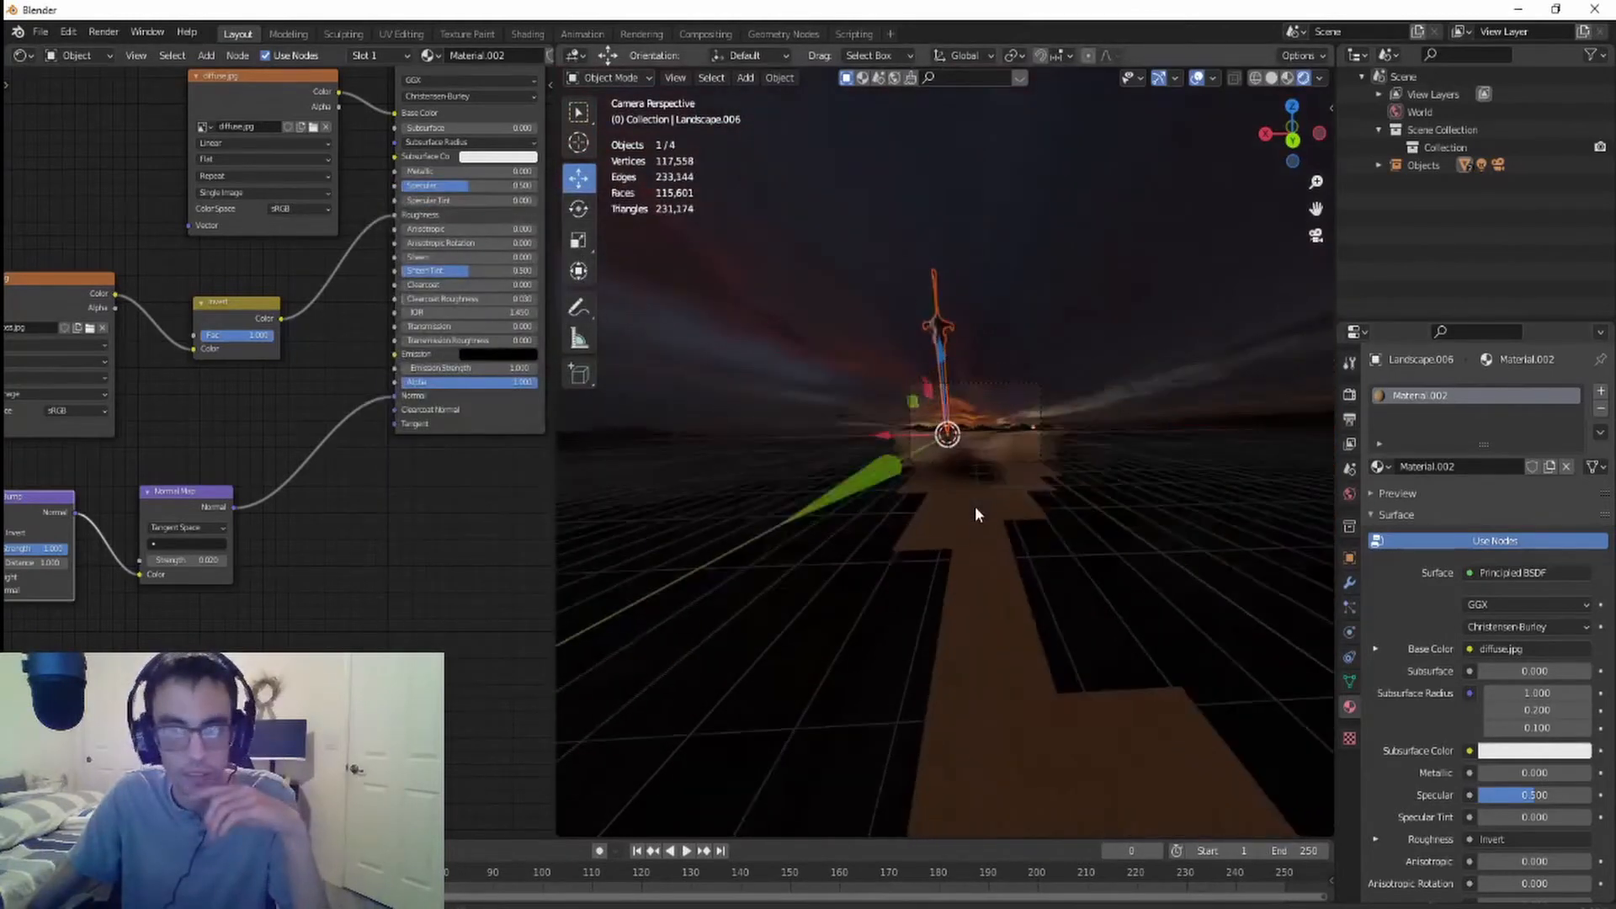
scroll(974, 507, up, 5)
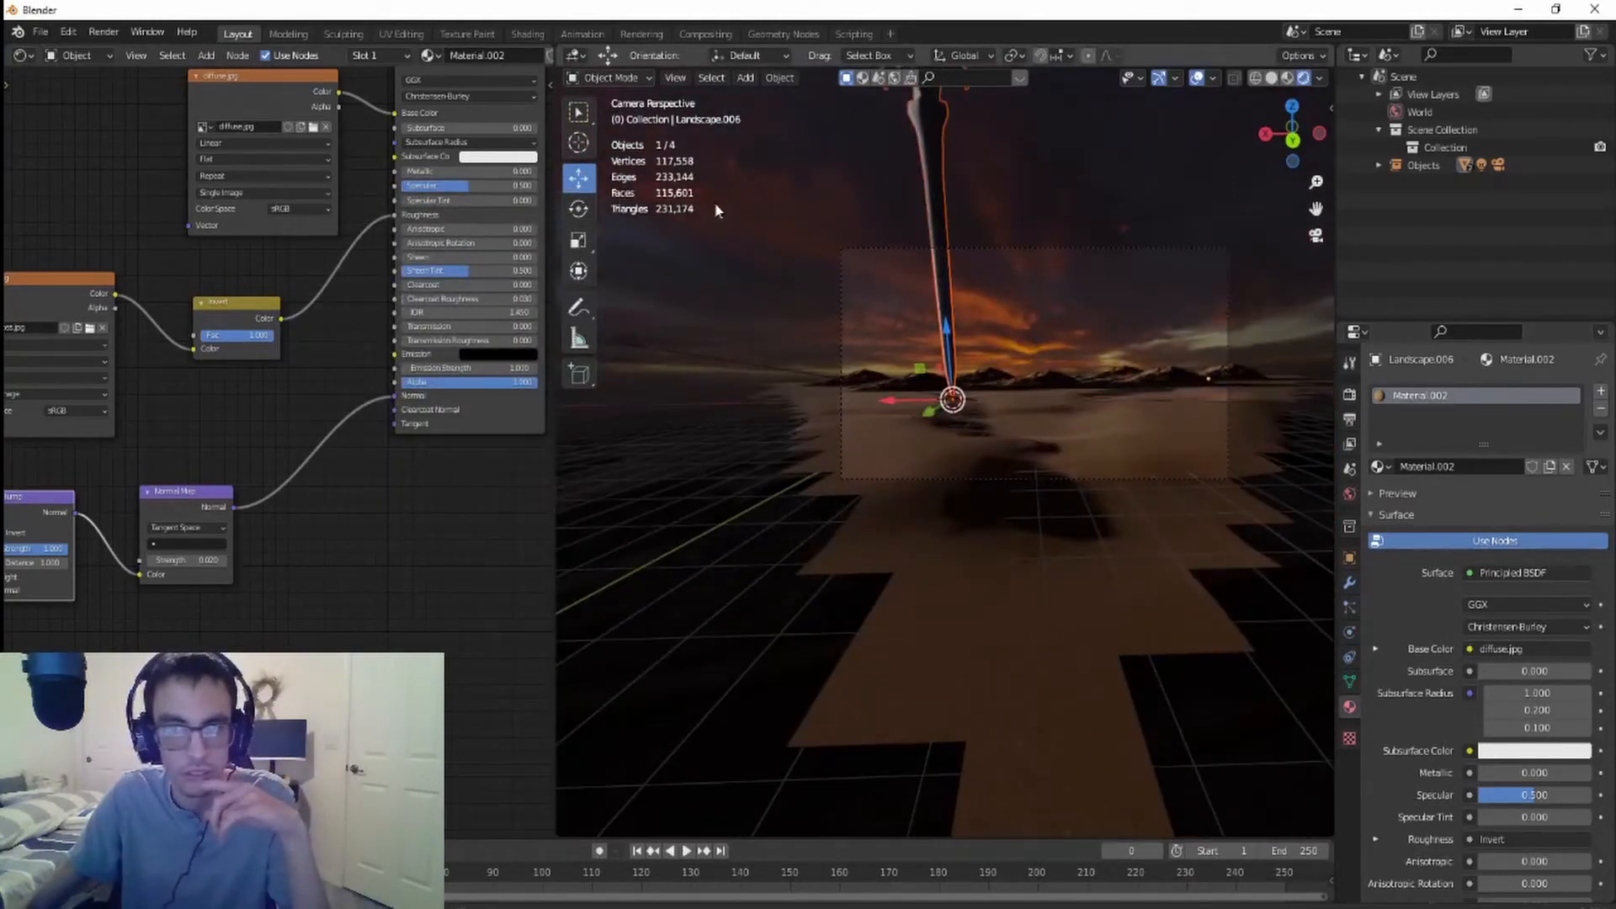
click(579, 239)
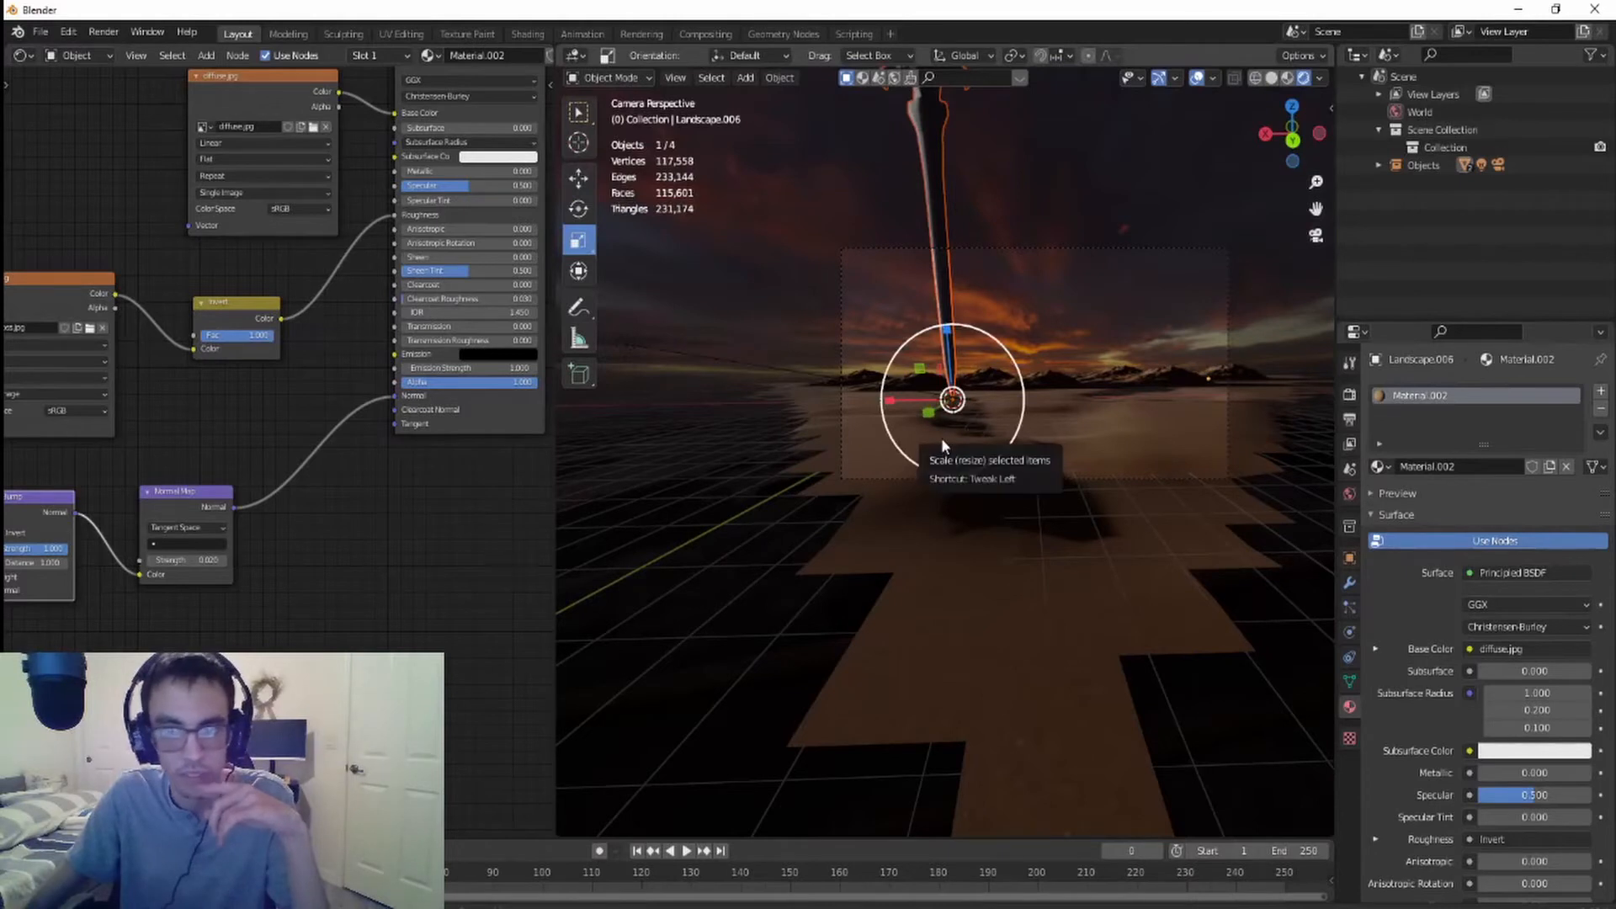
drag(941, 438, 952, 402)
scroll(954, 463, up, 9)
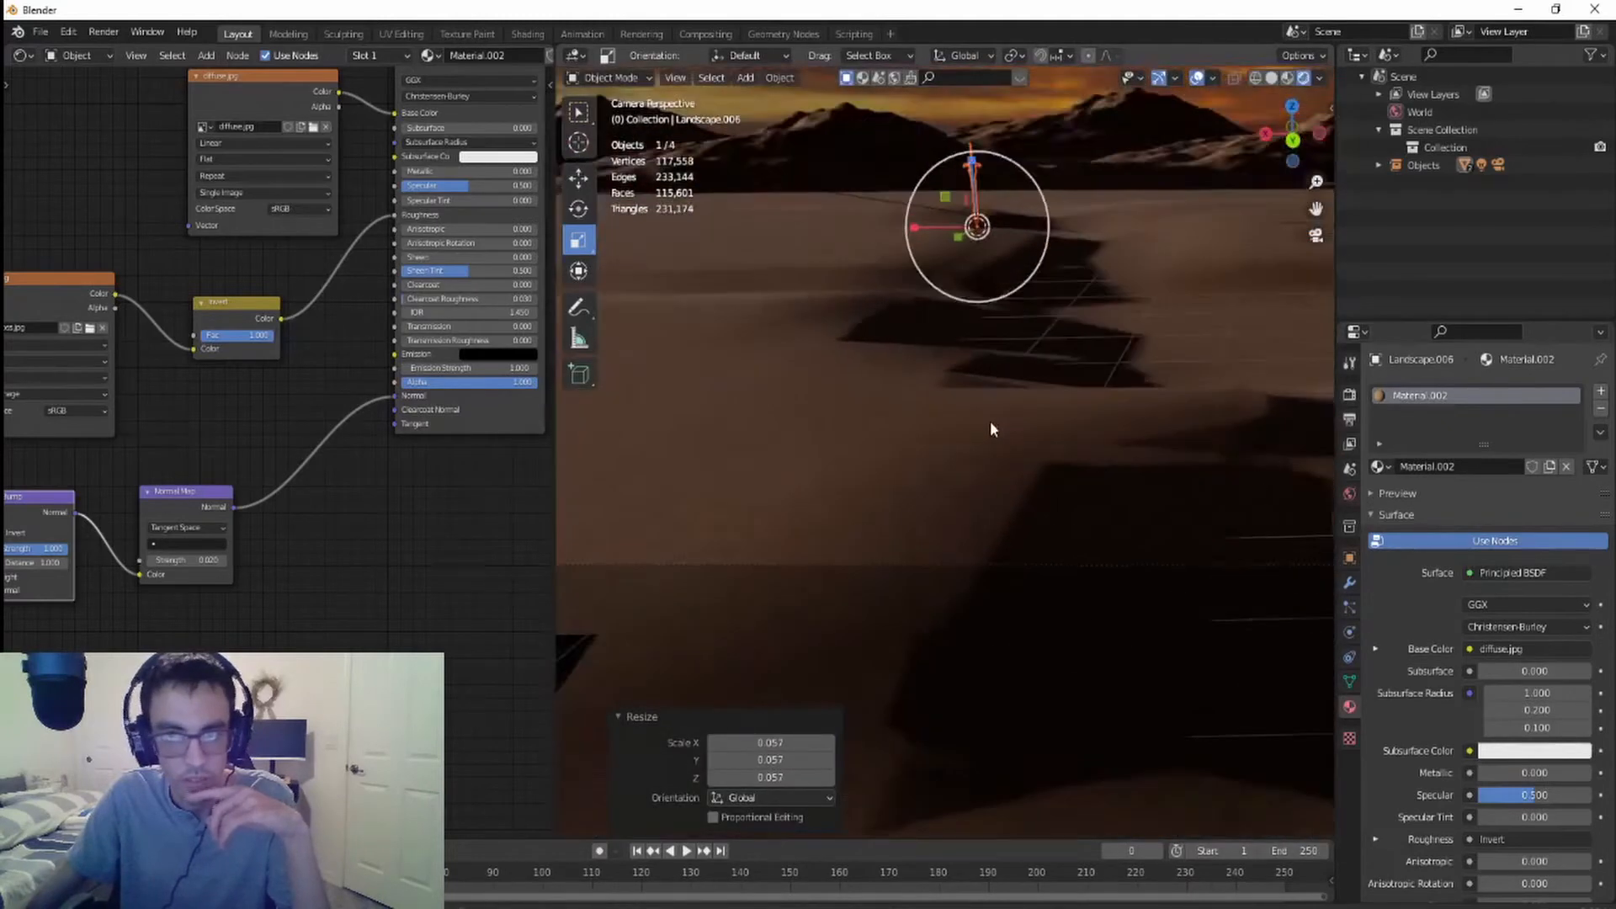
drag(972, 234, 970, 224)
scroll(996, 250, down, 4)
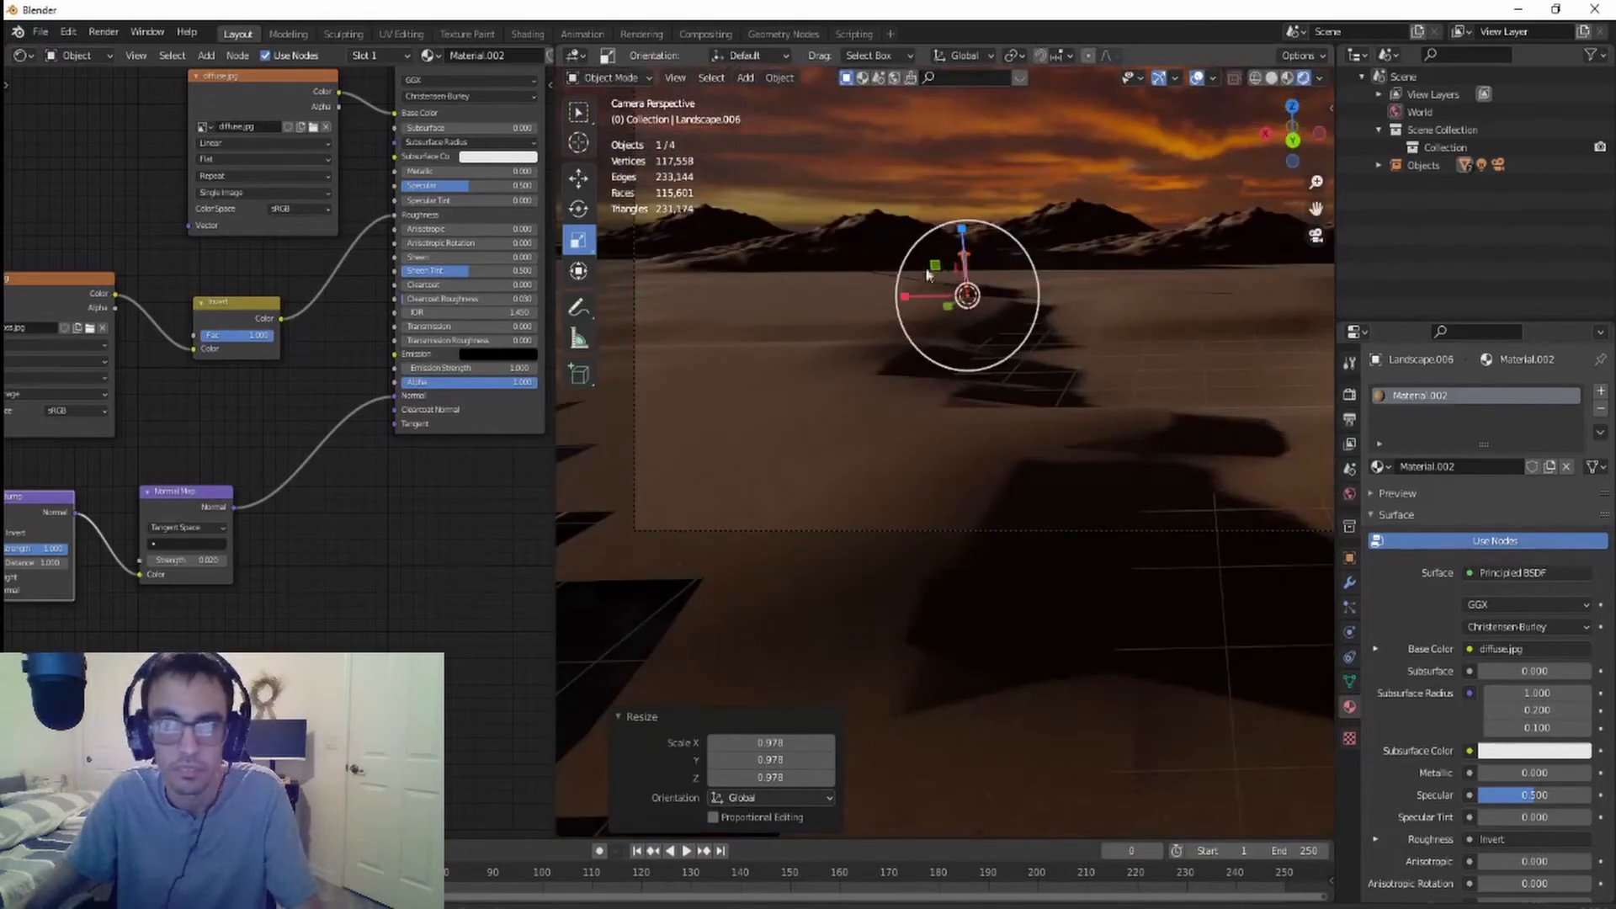
- Move the sword about 4.5 m along X, then reposition it further towards the left edge of the camera frame
click(579, 179)
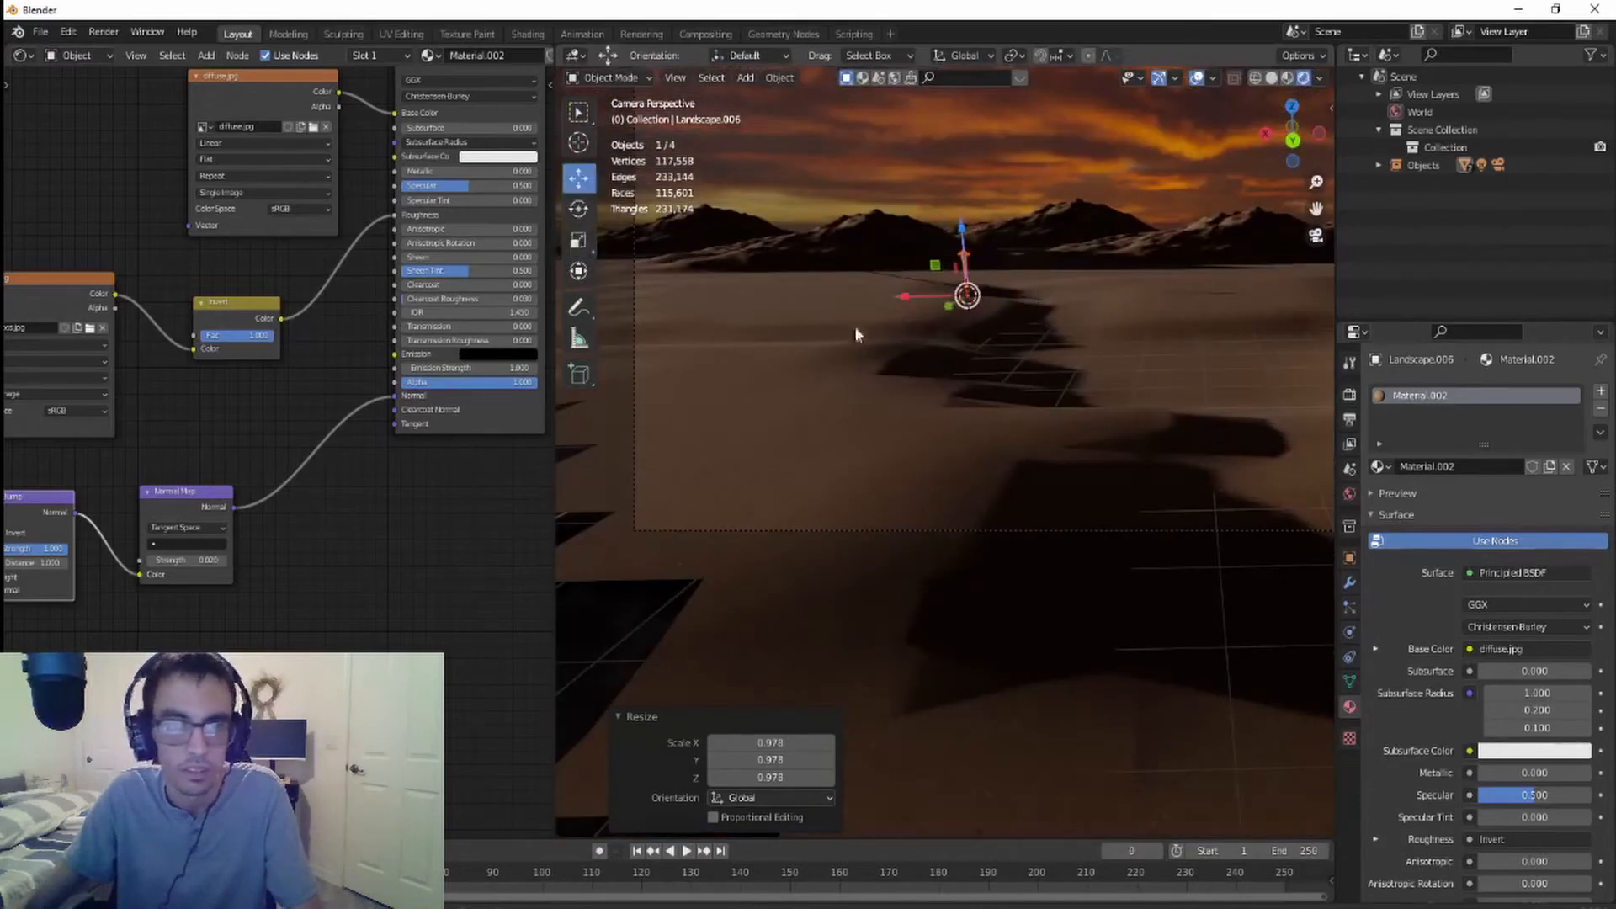
scroll(855, 334, up, 3)
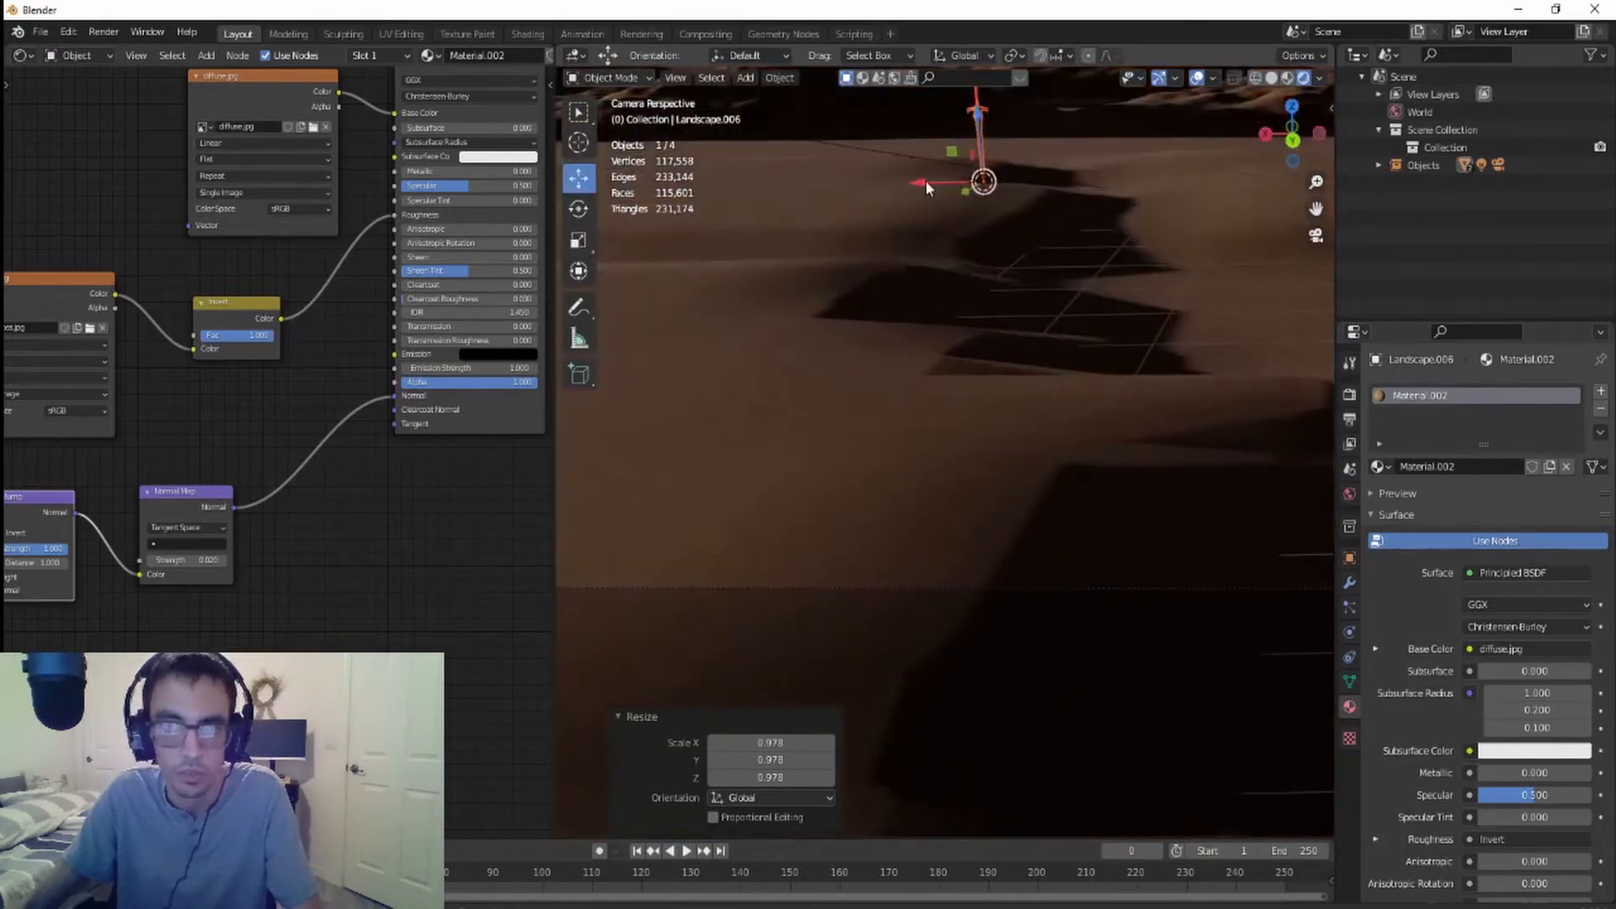
drag(926, 180, 732, 284)
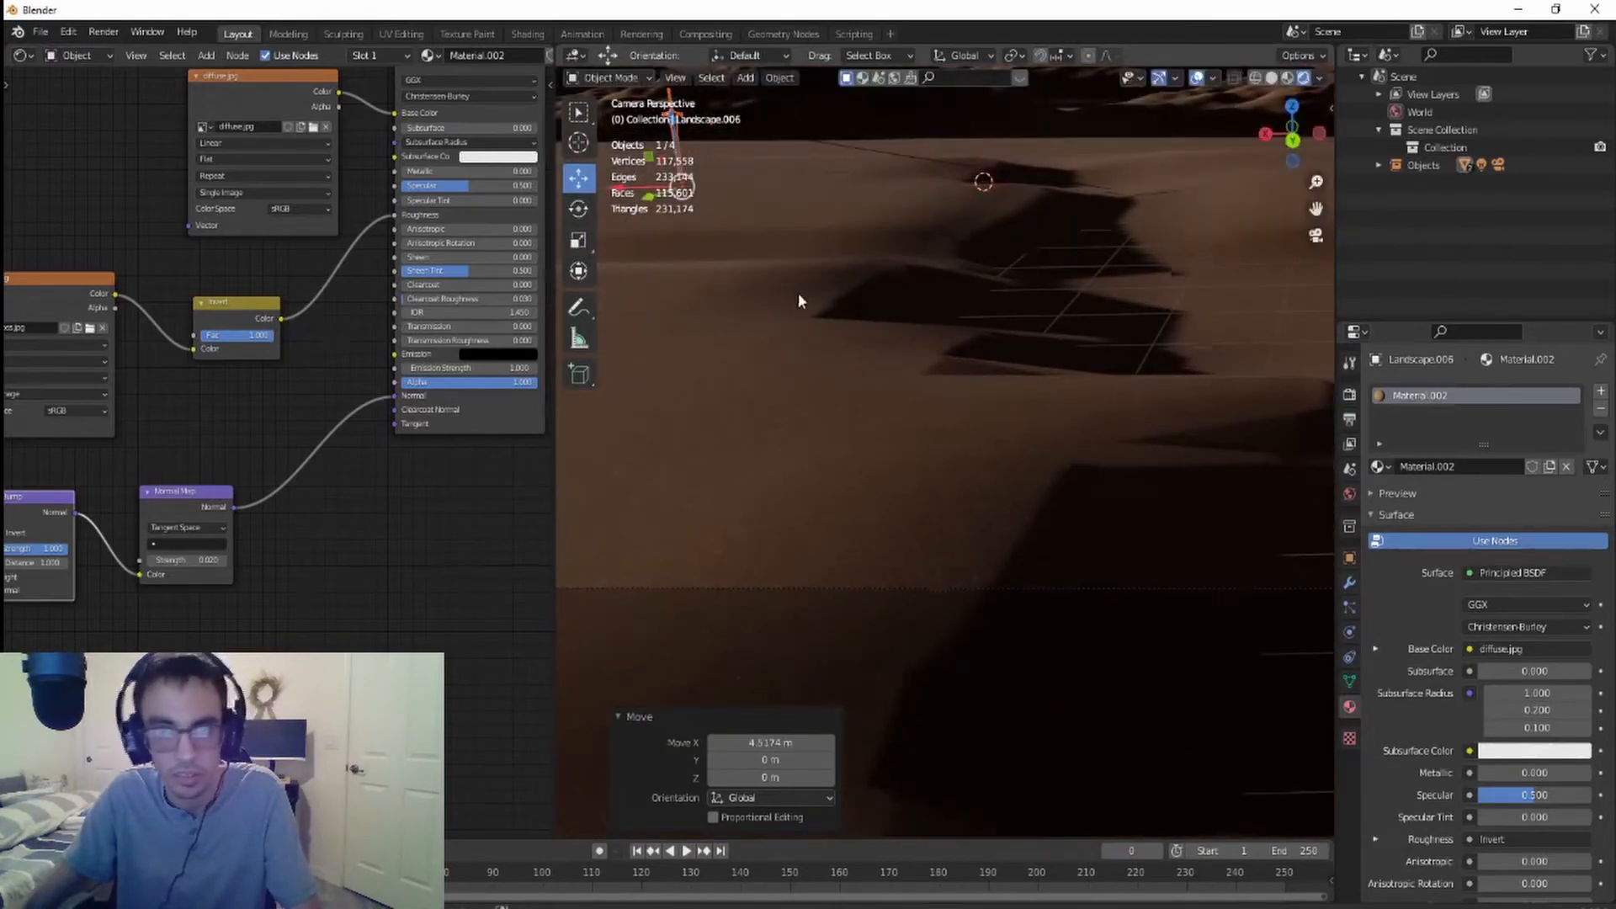
scroll(798, 291, down, 3)
drag(846, 308, 621, 318)
drag(678, 273, 676, 271)
click(755, 432)
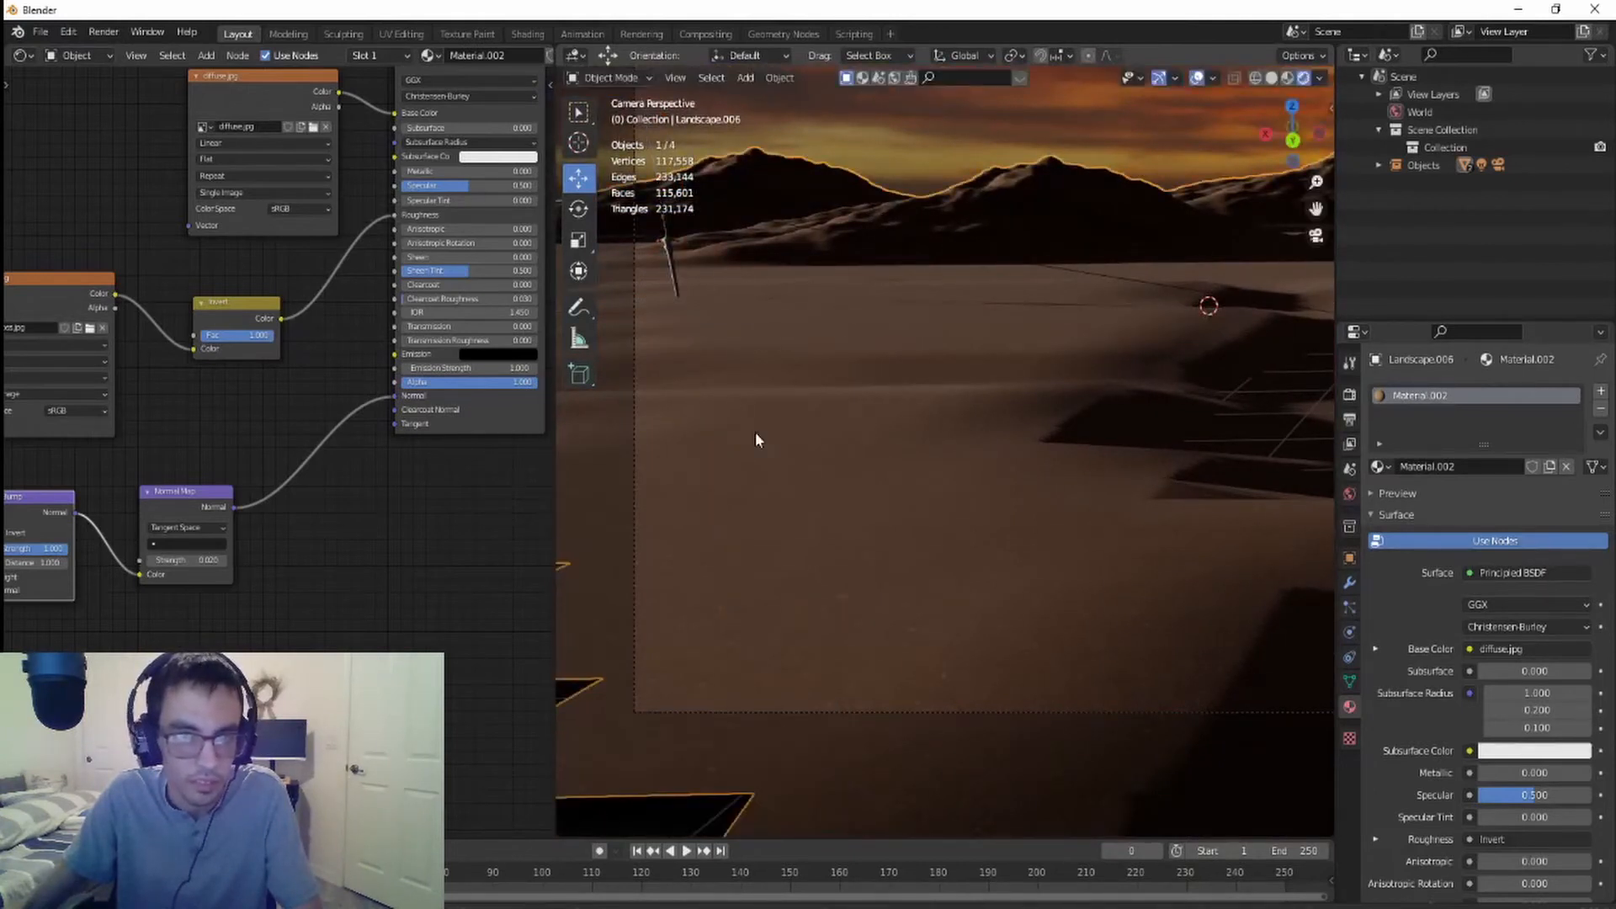
- Select the sword and examine its blade up close where it meets the sand
click(668, 265)
scroll(734, 320, up, 7)
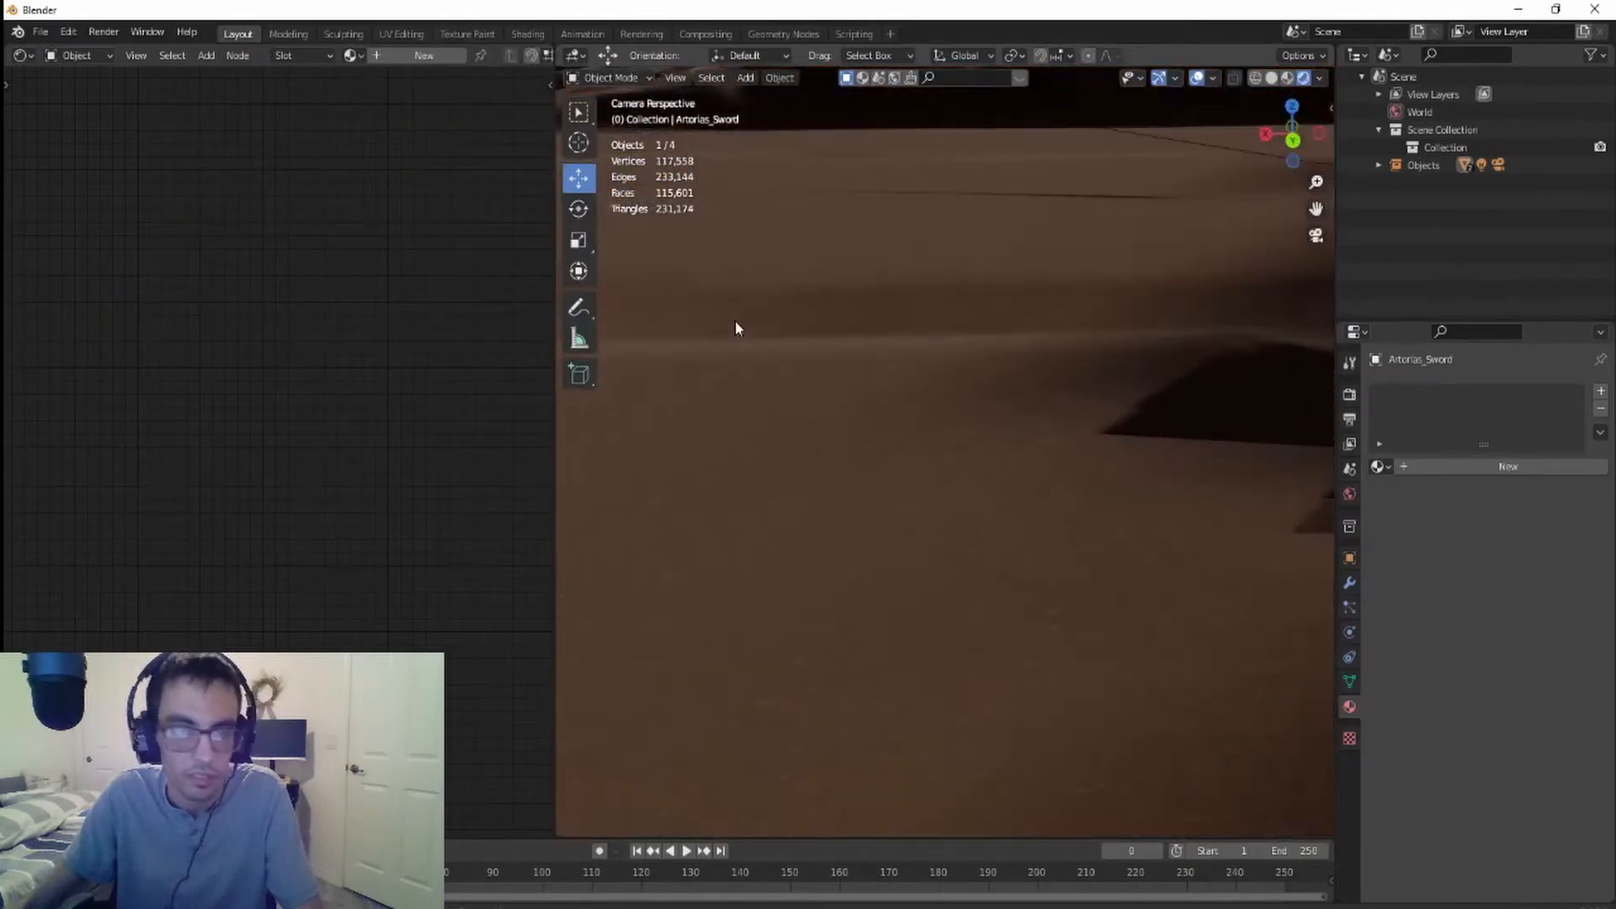
shift+middle_drag(734, 331, 651, 755)
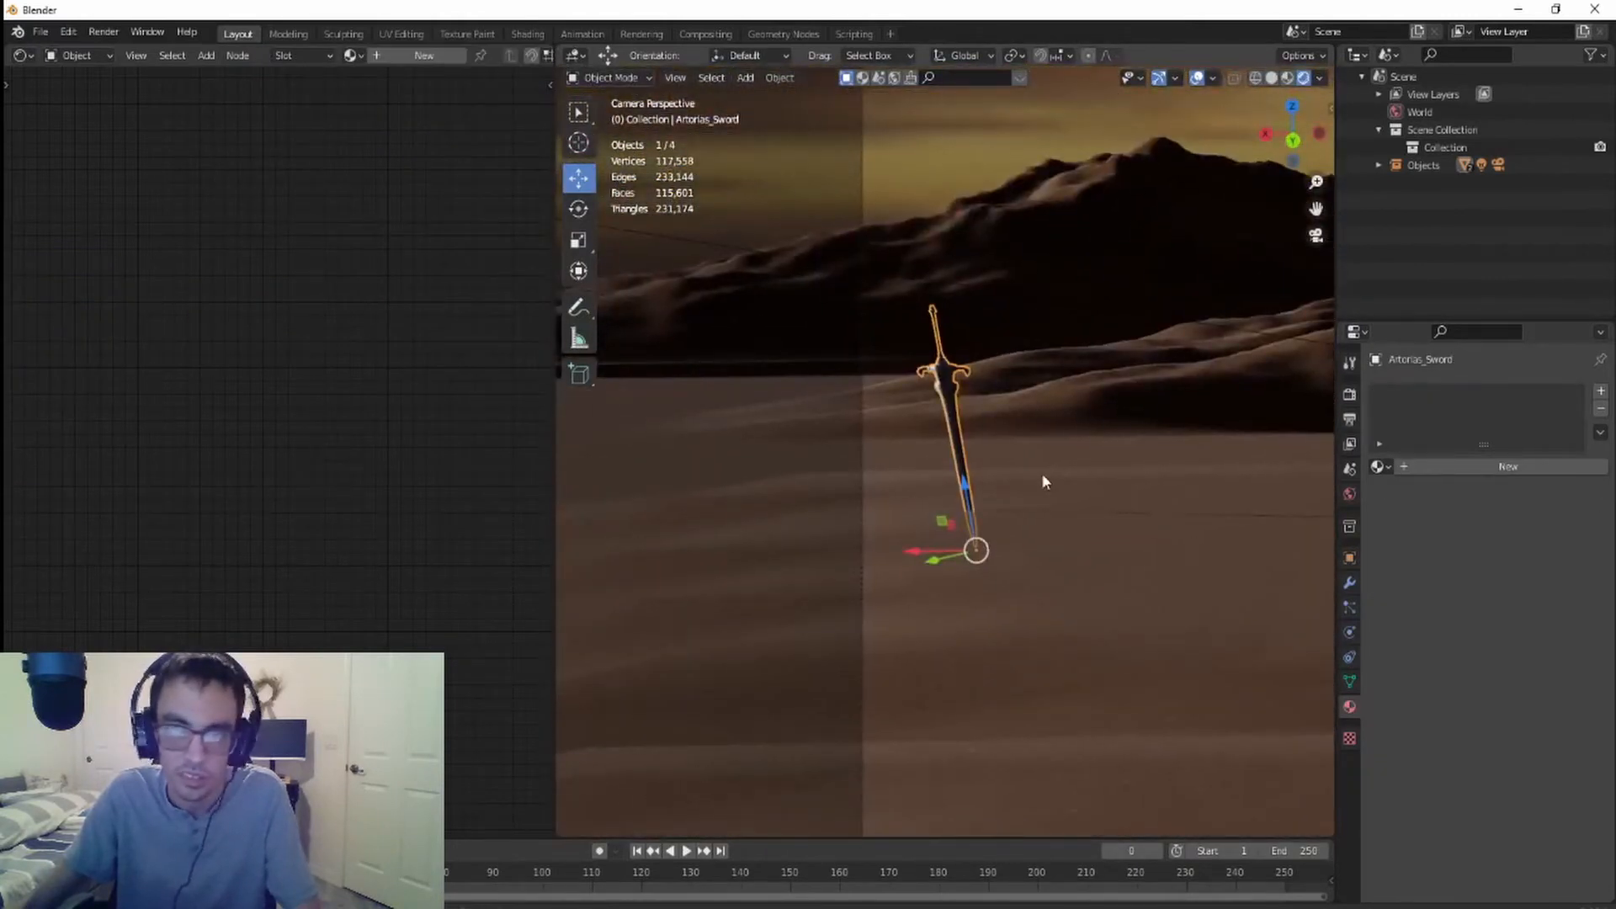
scroll(1042, 473, up, 9)
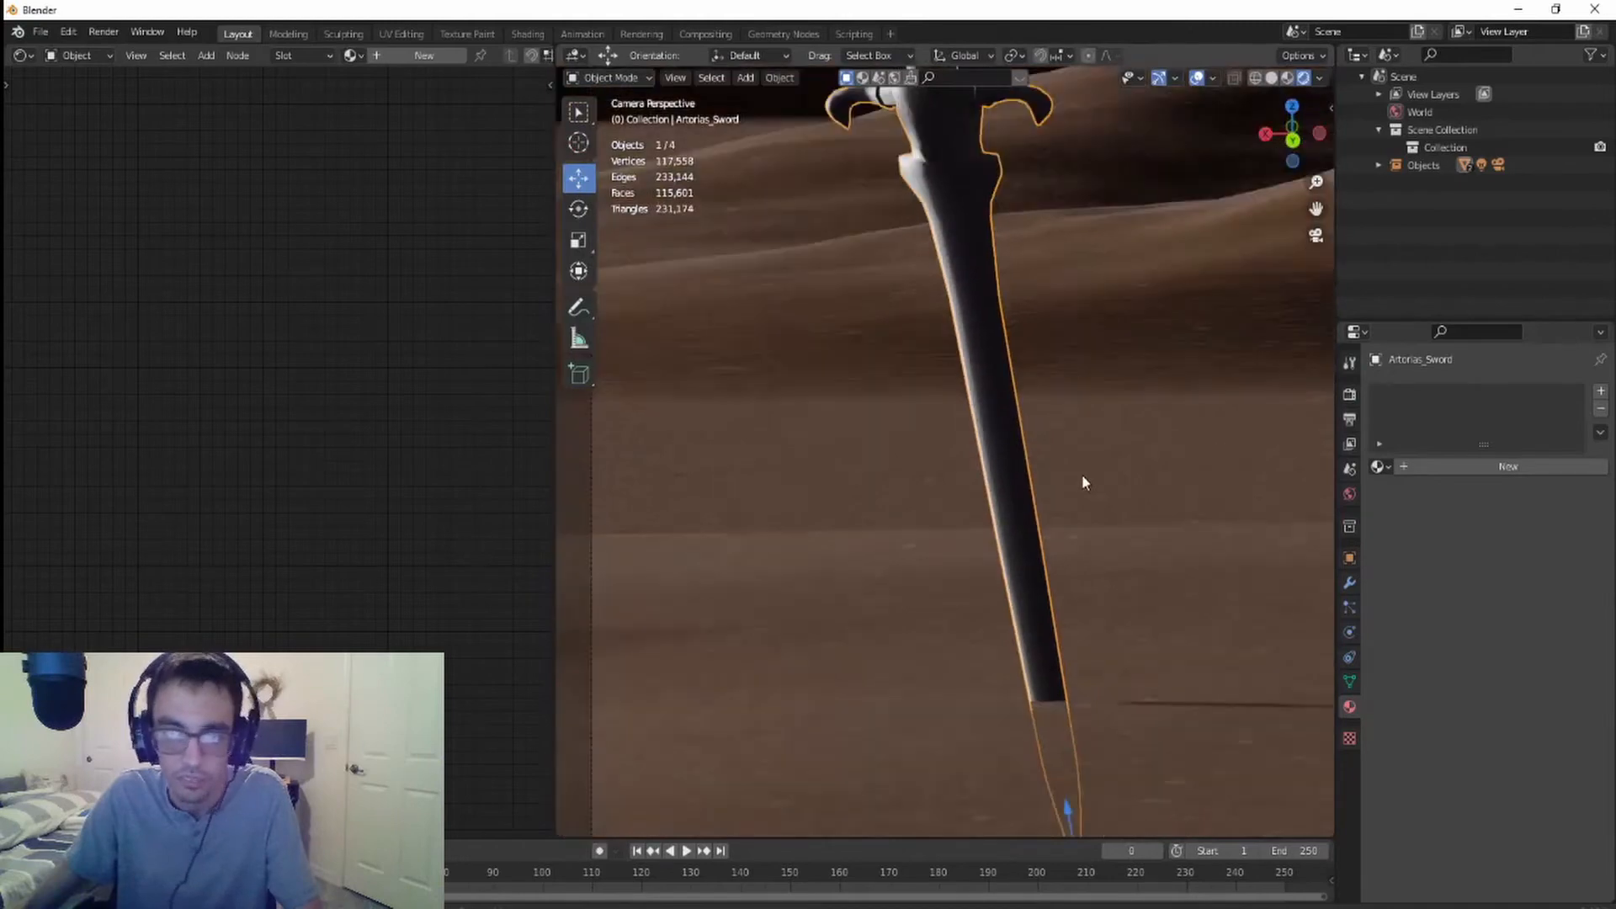
scroll(1084, 476, down, 8)
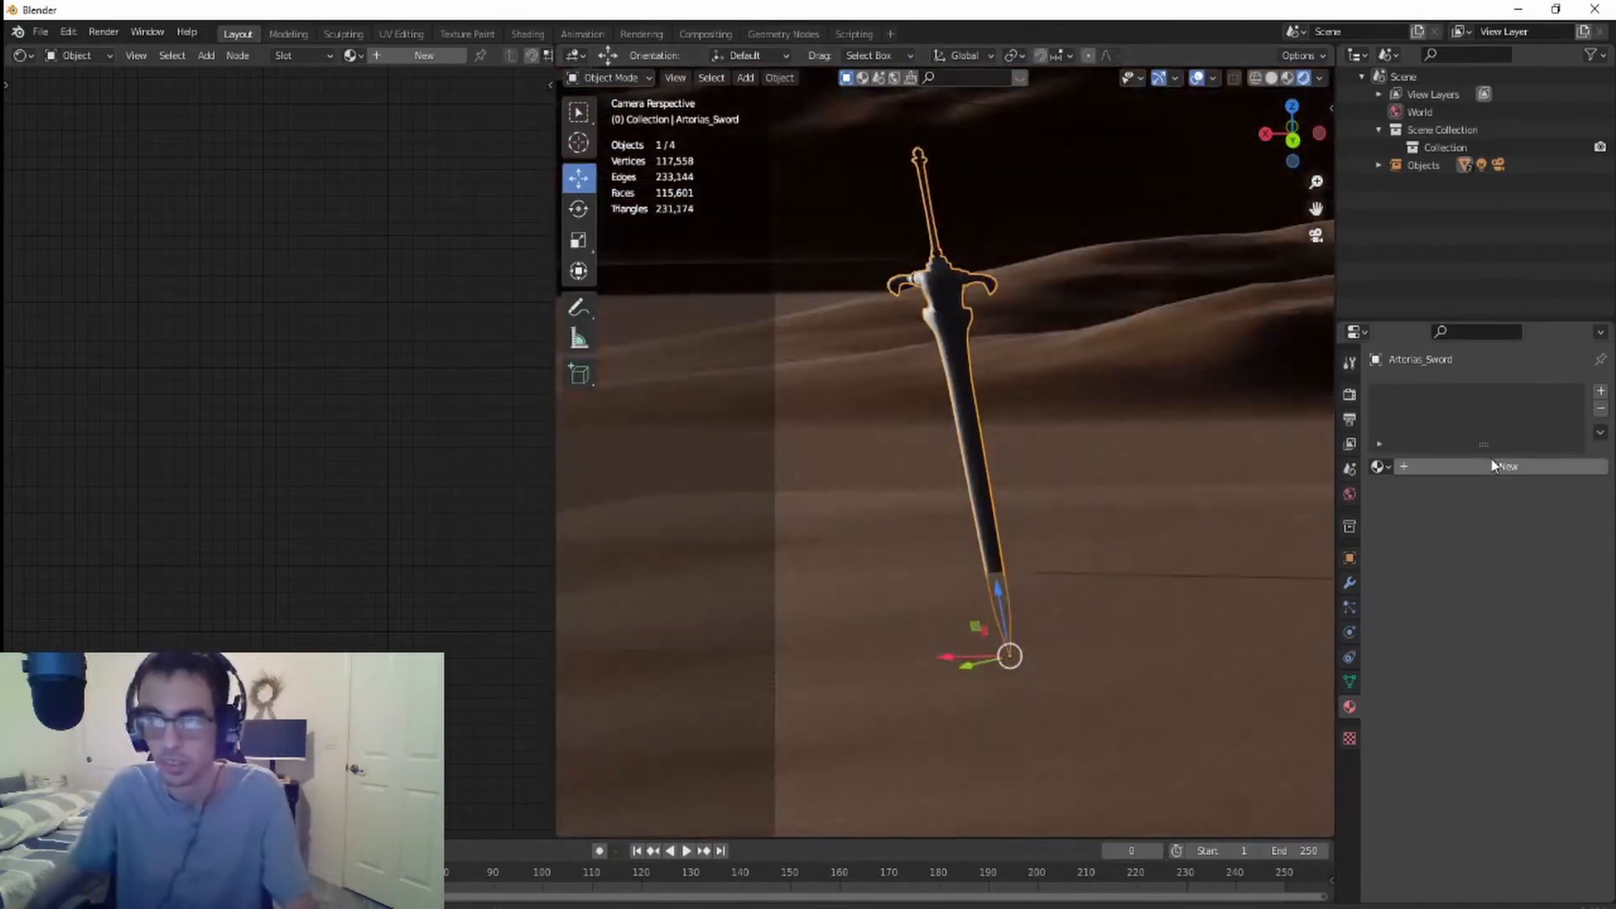
- Create a new material for the sword, add the Sword_albedo.jpg image texture and connect its color to the base color
click(1493, 465)
key(Home)
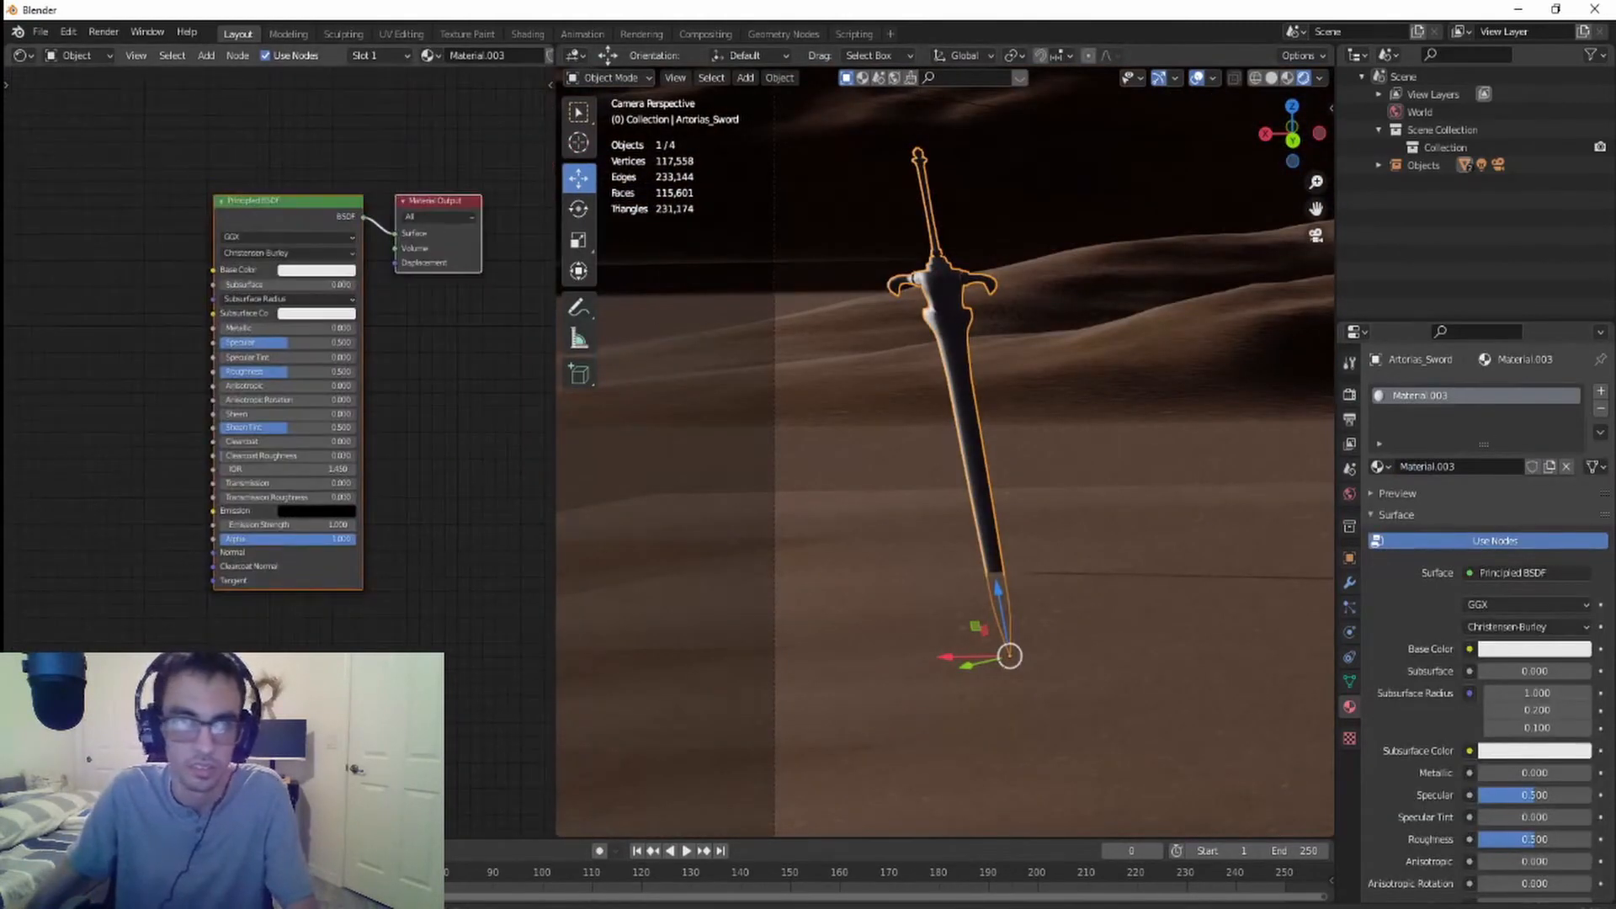
key(alt+Tab)
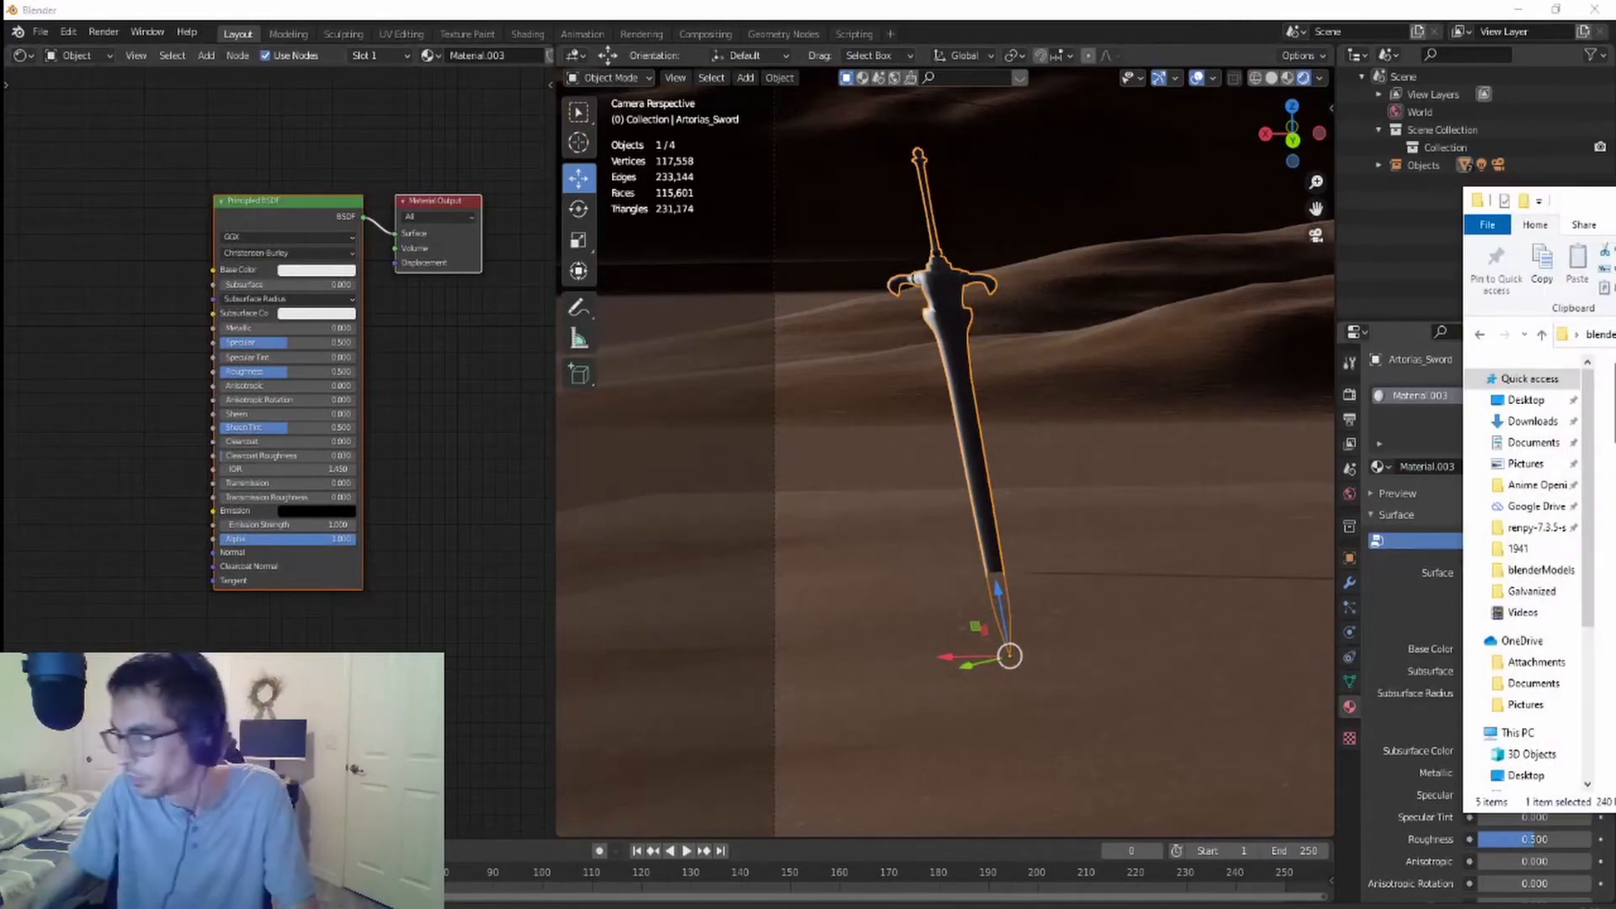
drag(1582, 200, 1615, 197)
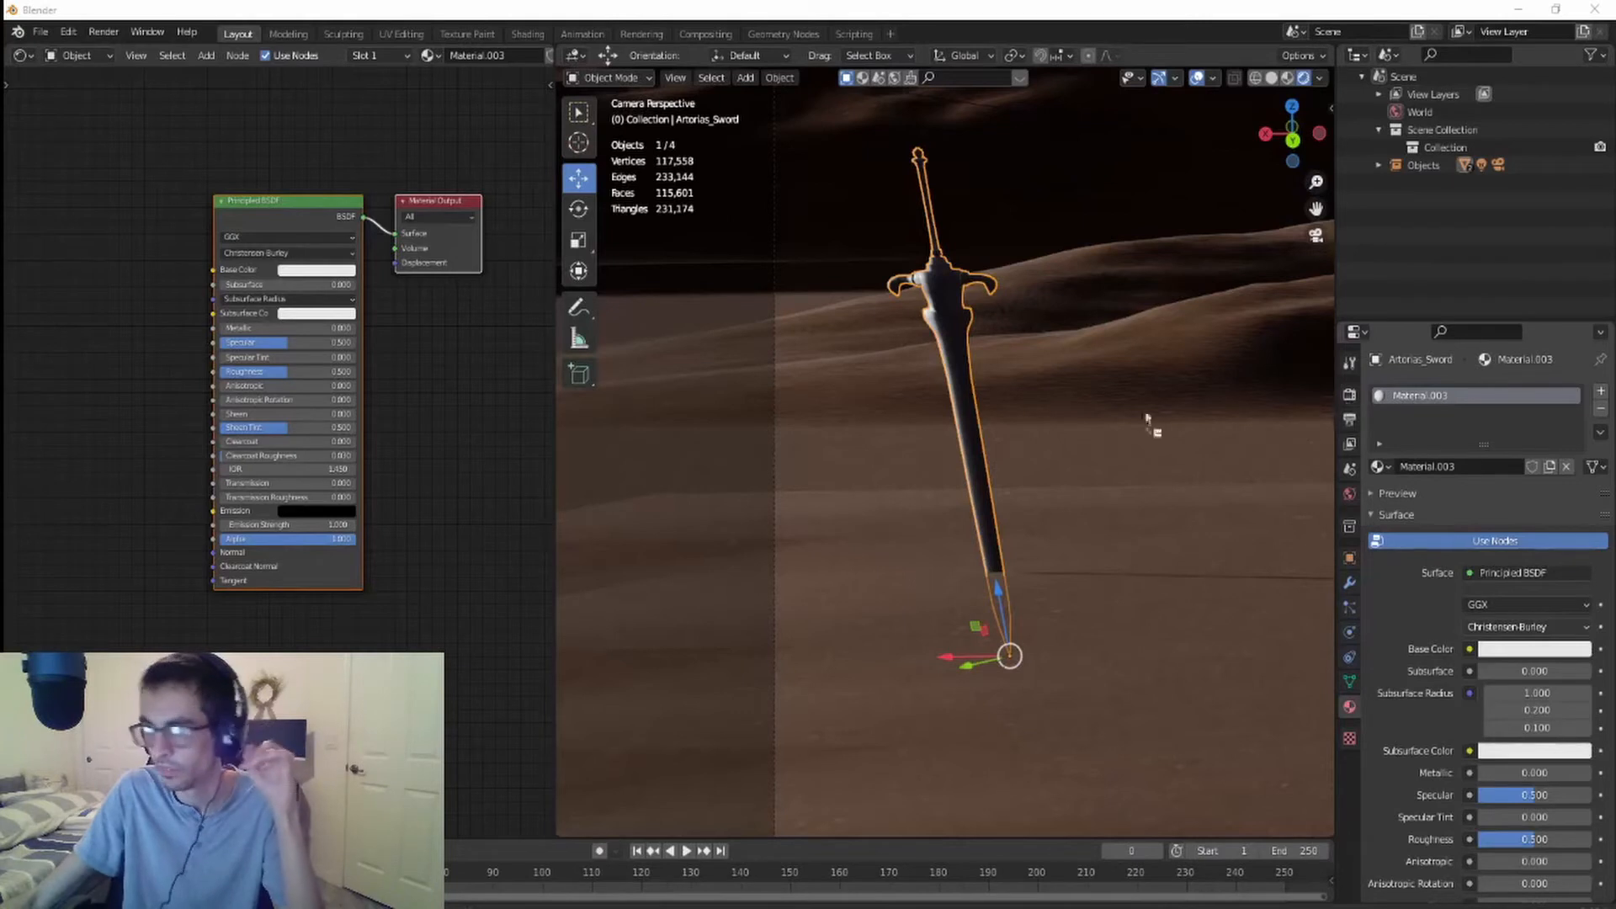
drag(9, 257, 10, 258)
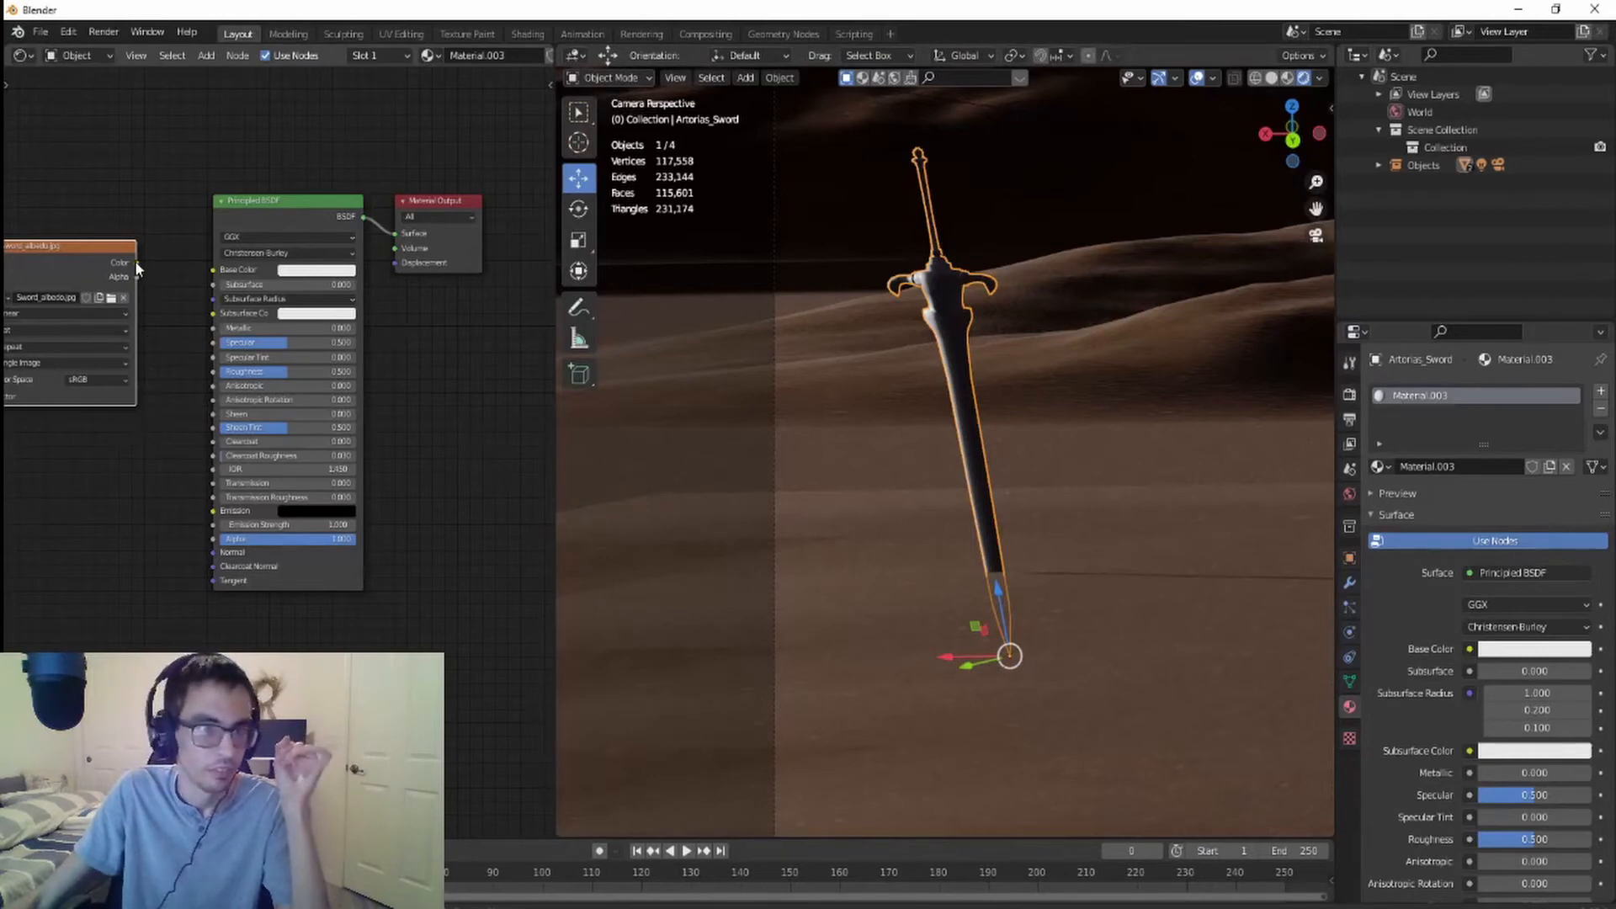
drag(204, 271, 209, 270)
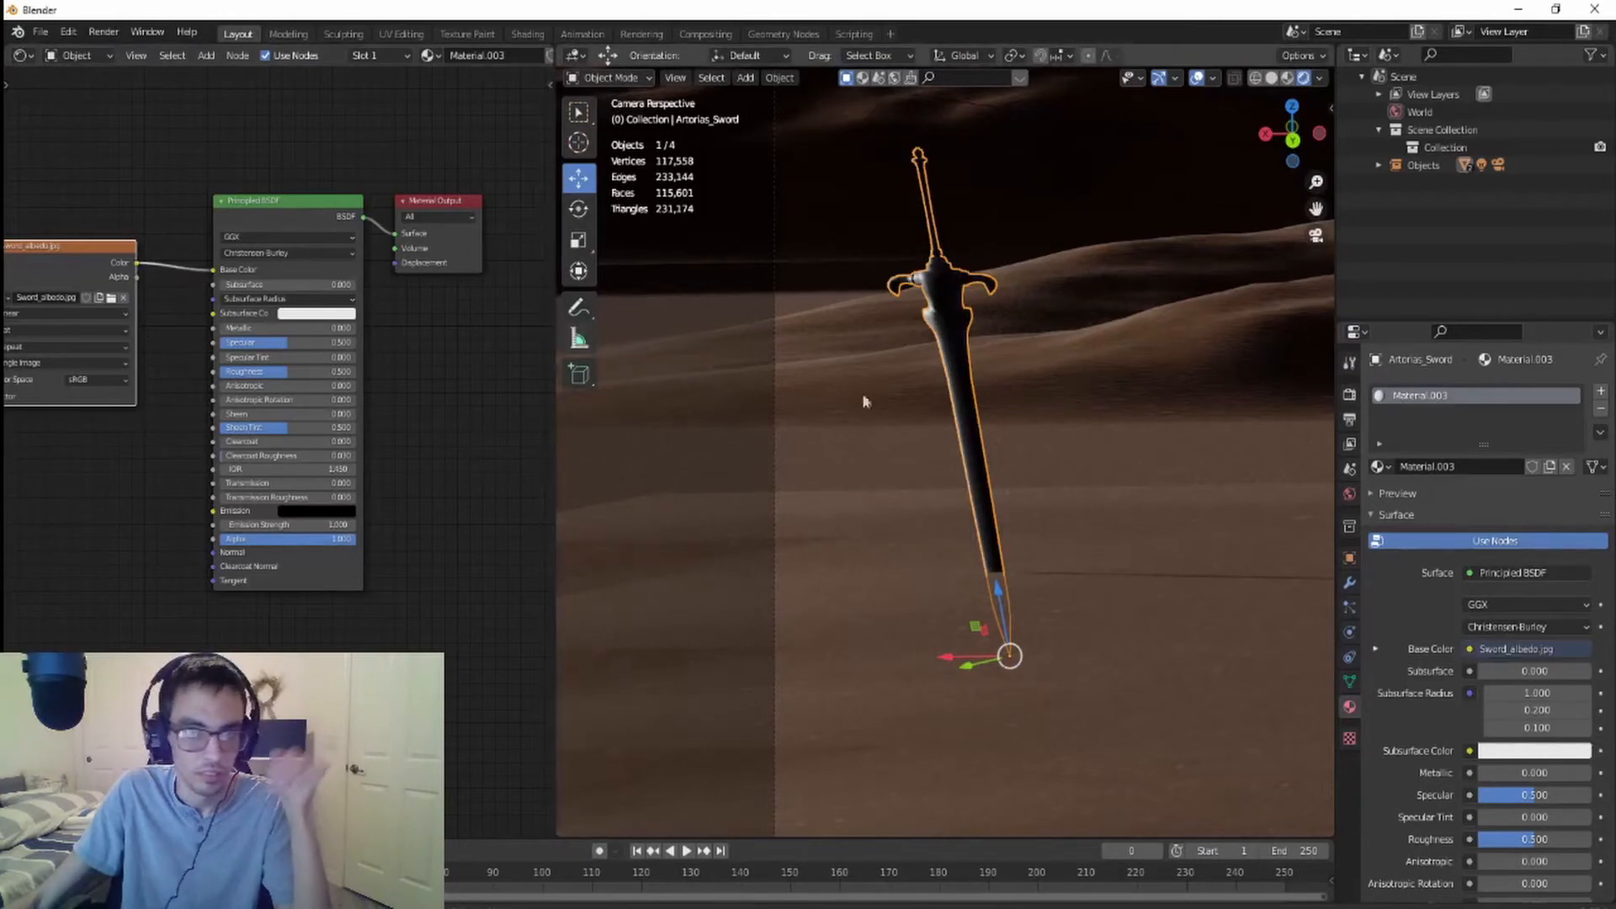
scroll(867, 401, up, 6)
scroll(937, 486, down, 6)
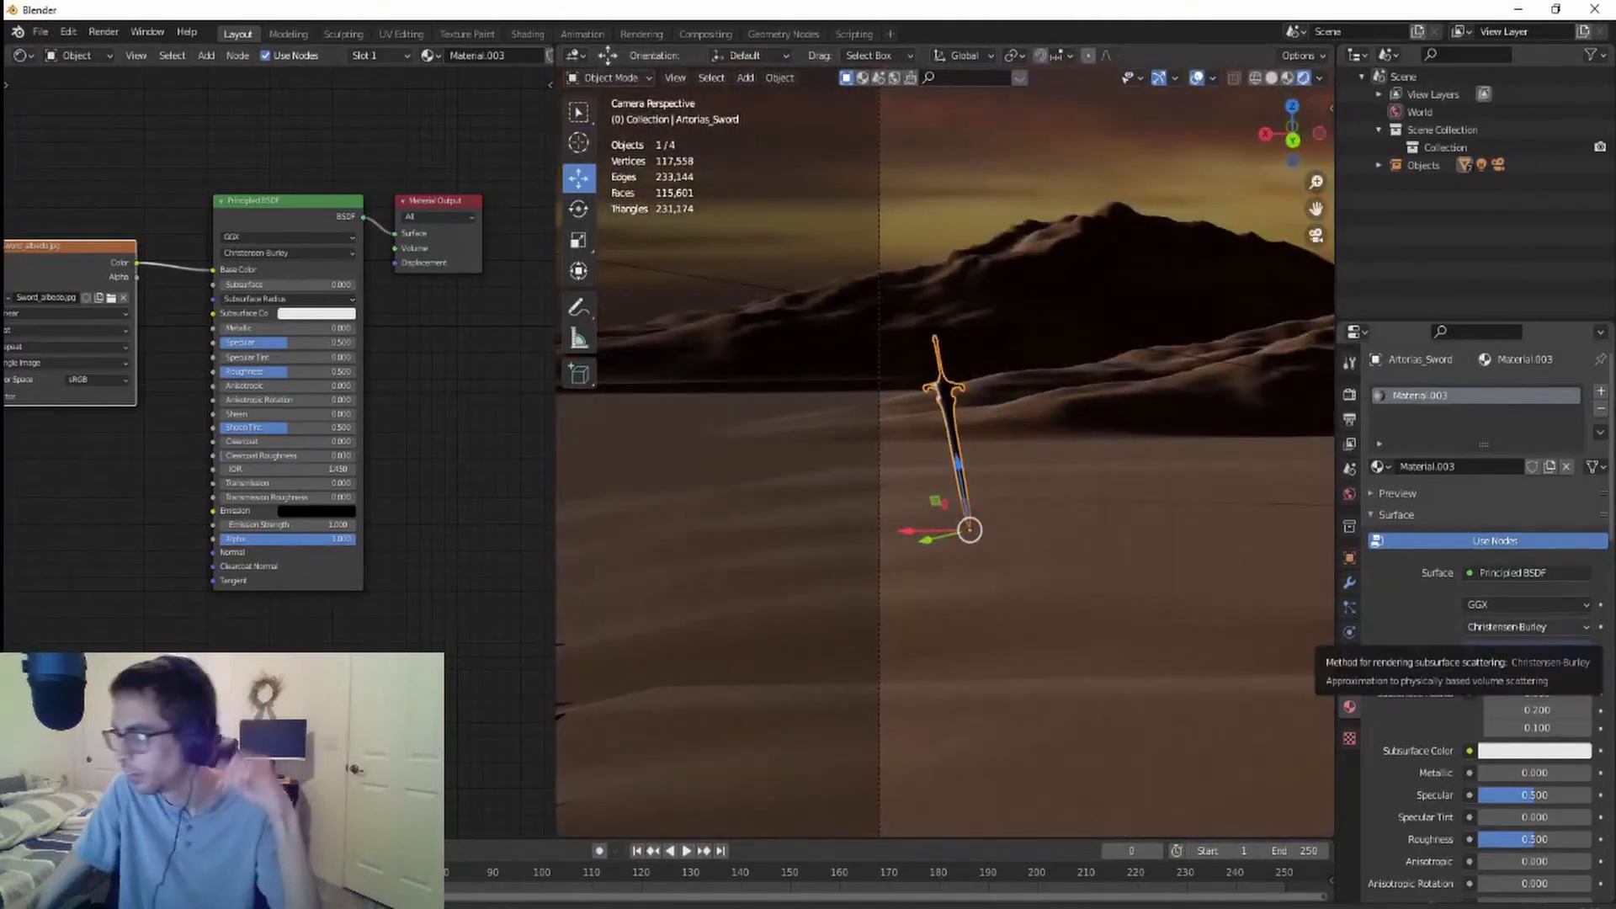
- Add the Sword_metallic.jpg texture to the sword's material and connect its color to the Metallic input
drag(31, 469, 34, 471)
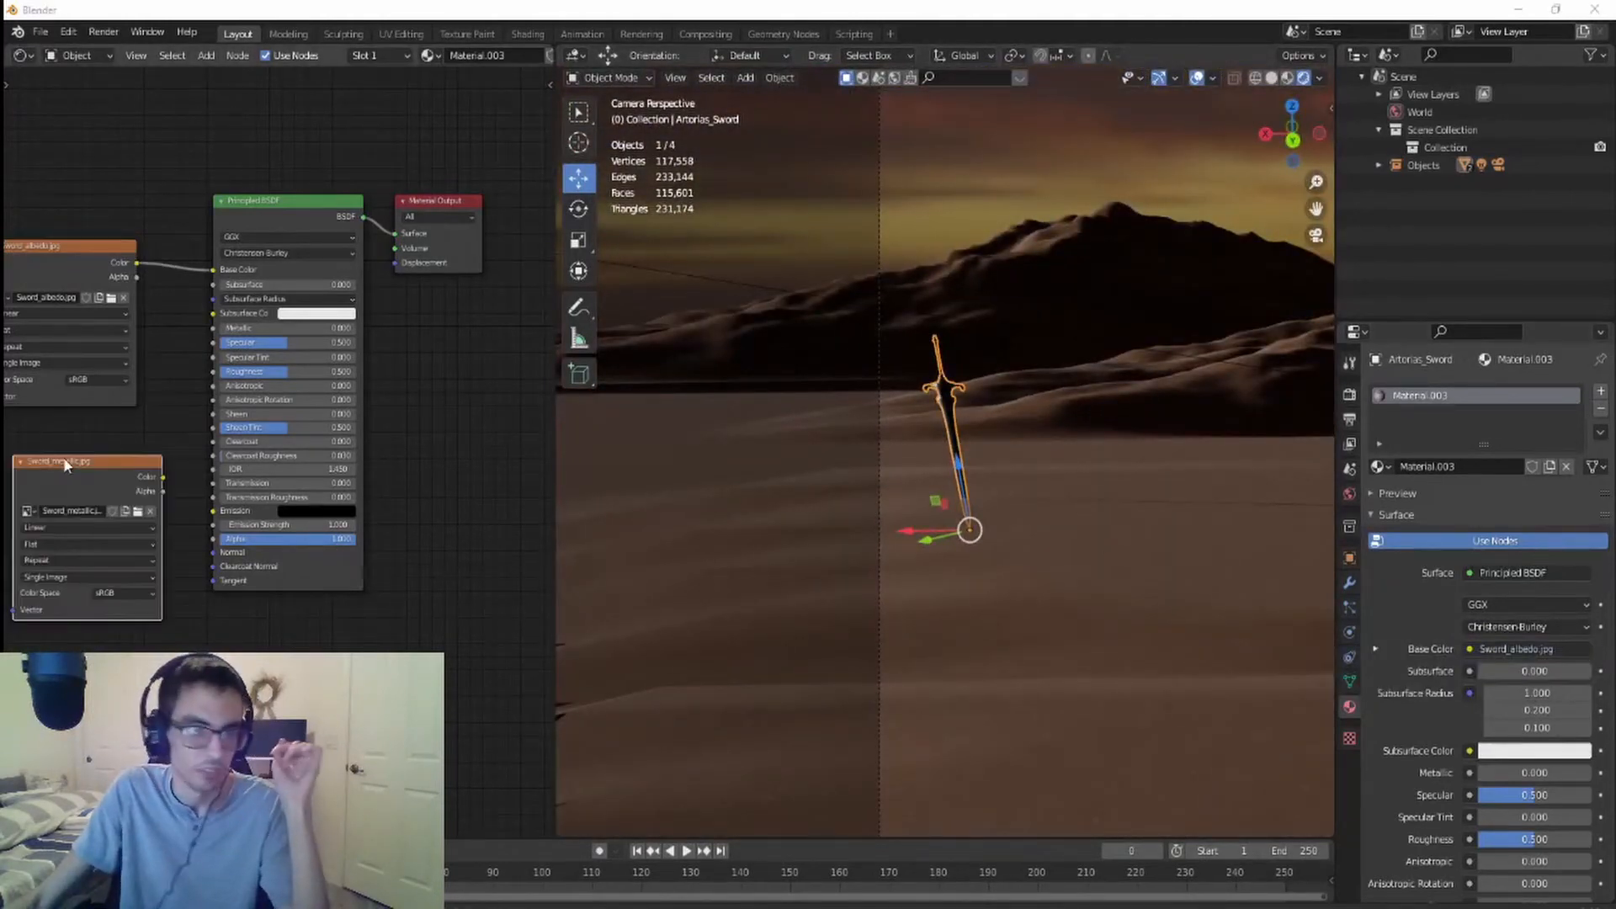
click(98, 452)
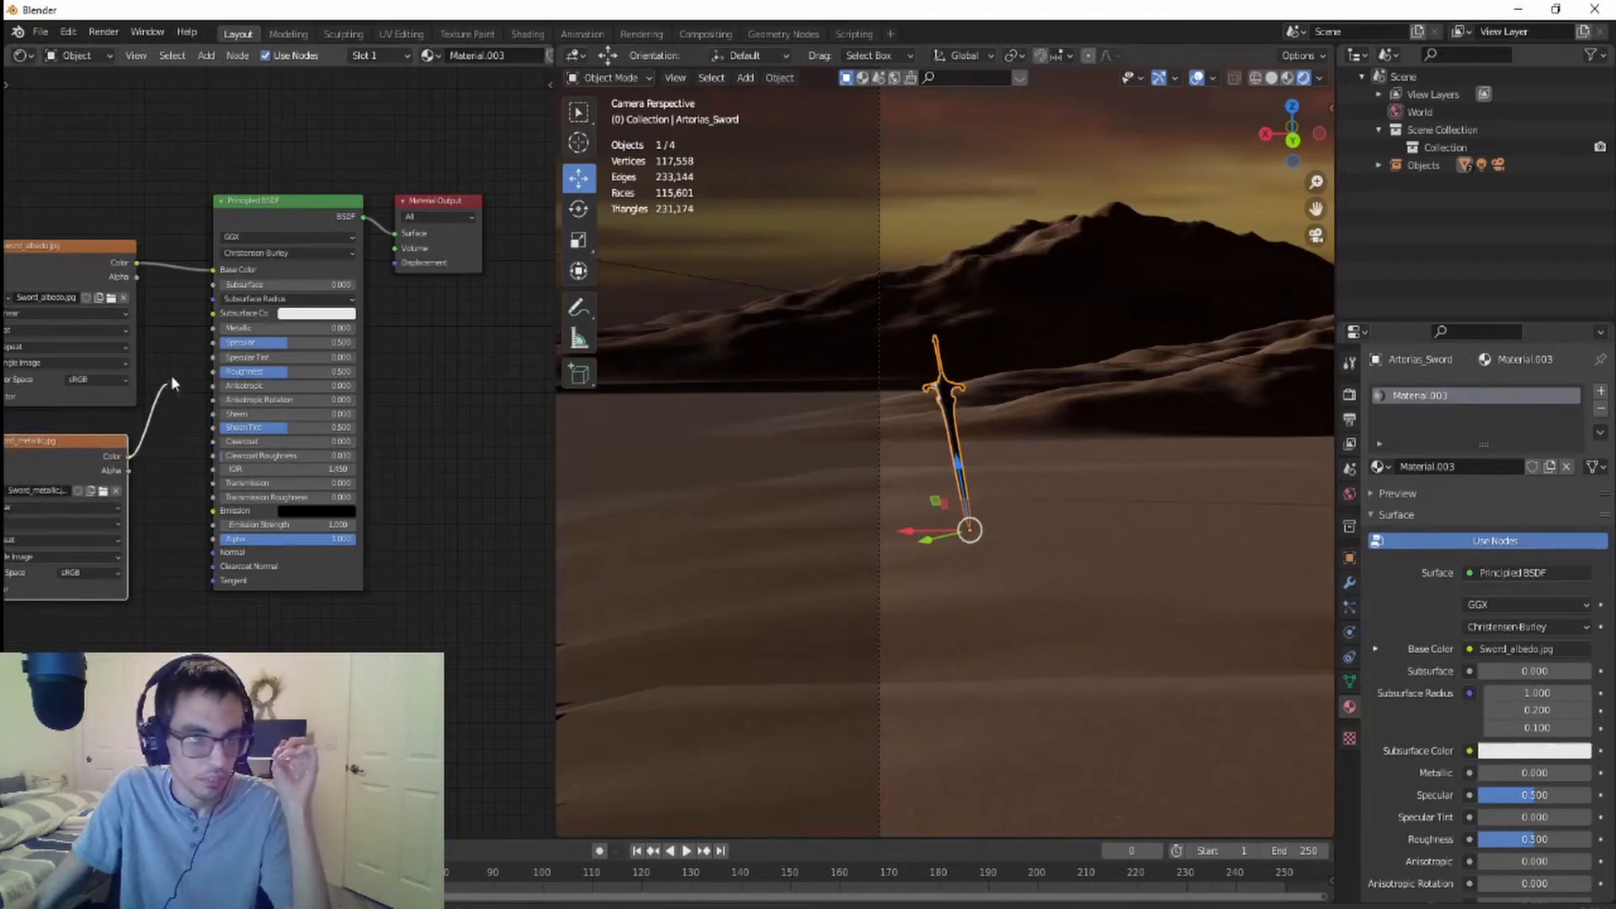
drag(170, 375, 213, 327)
scroll(909, 518, up, 8)
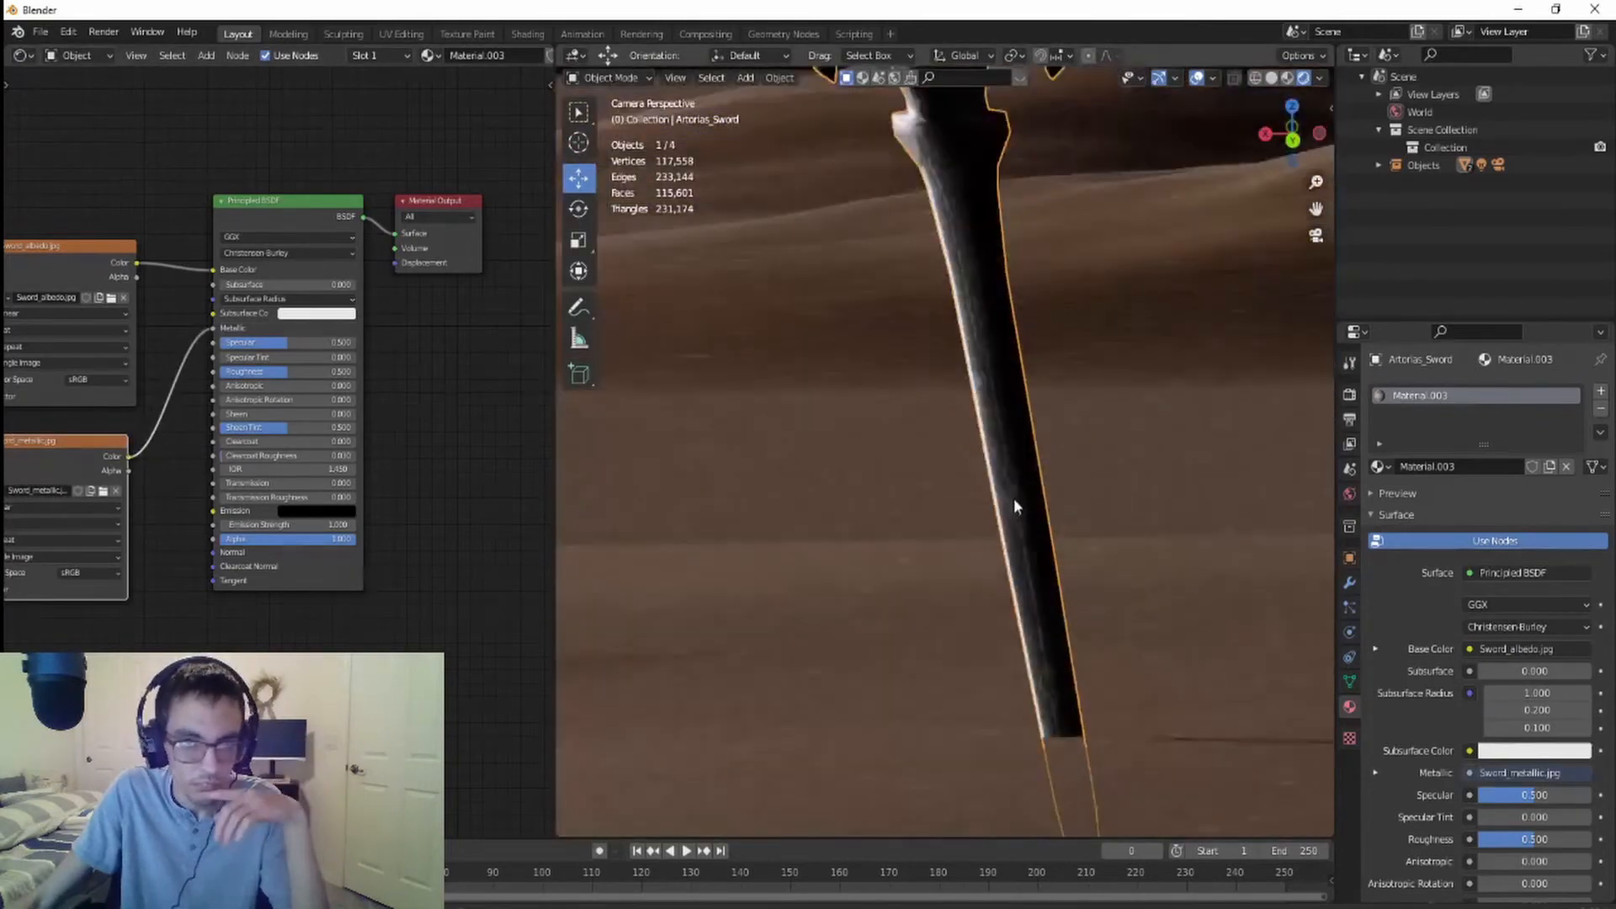
scroll(1015, 505, up, 3)
scroll(1013, 477, down, 3)
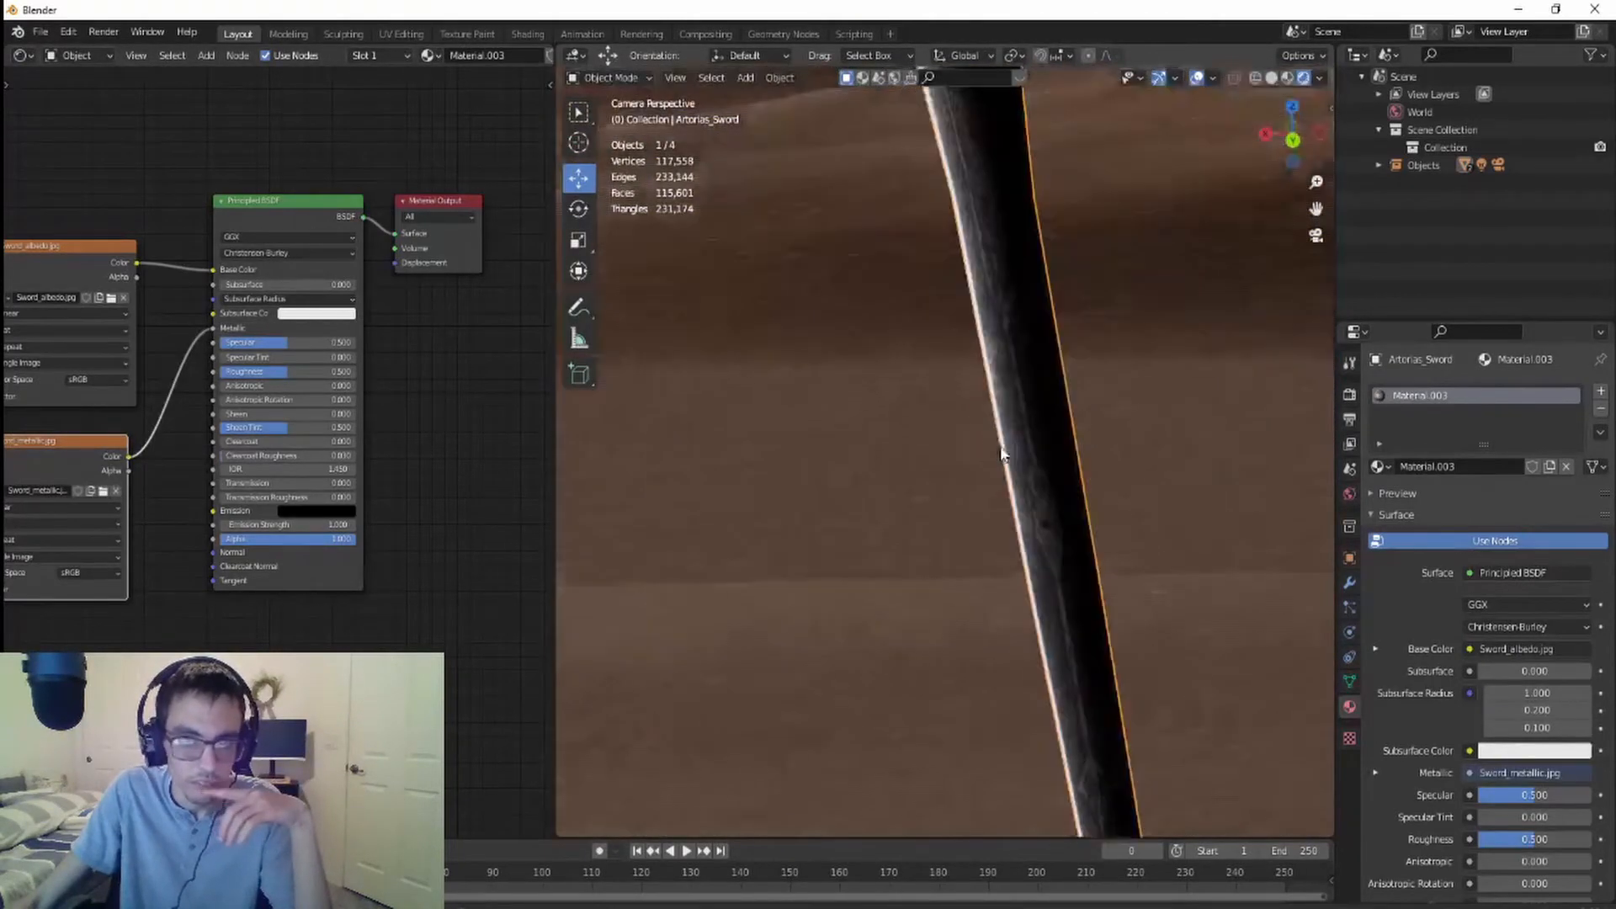
scroll(1022, 466, down, 3)
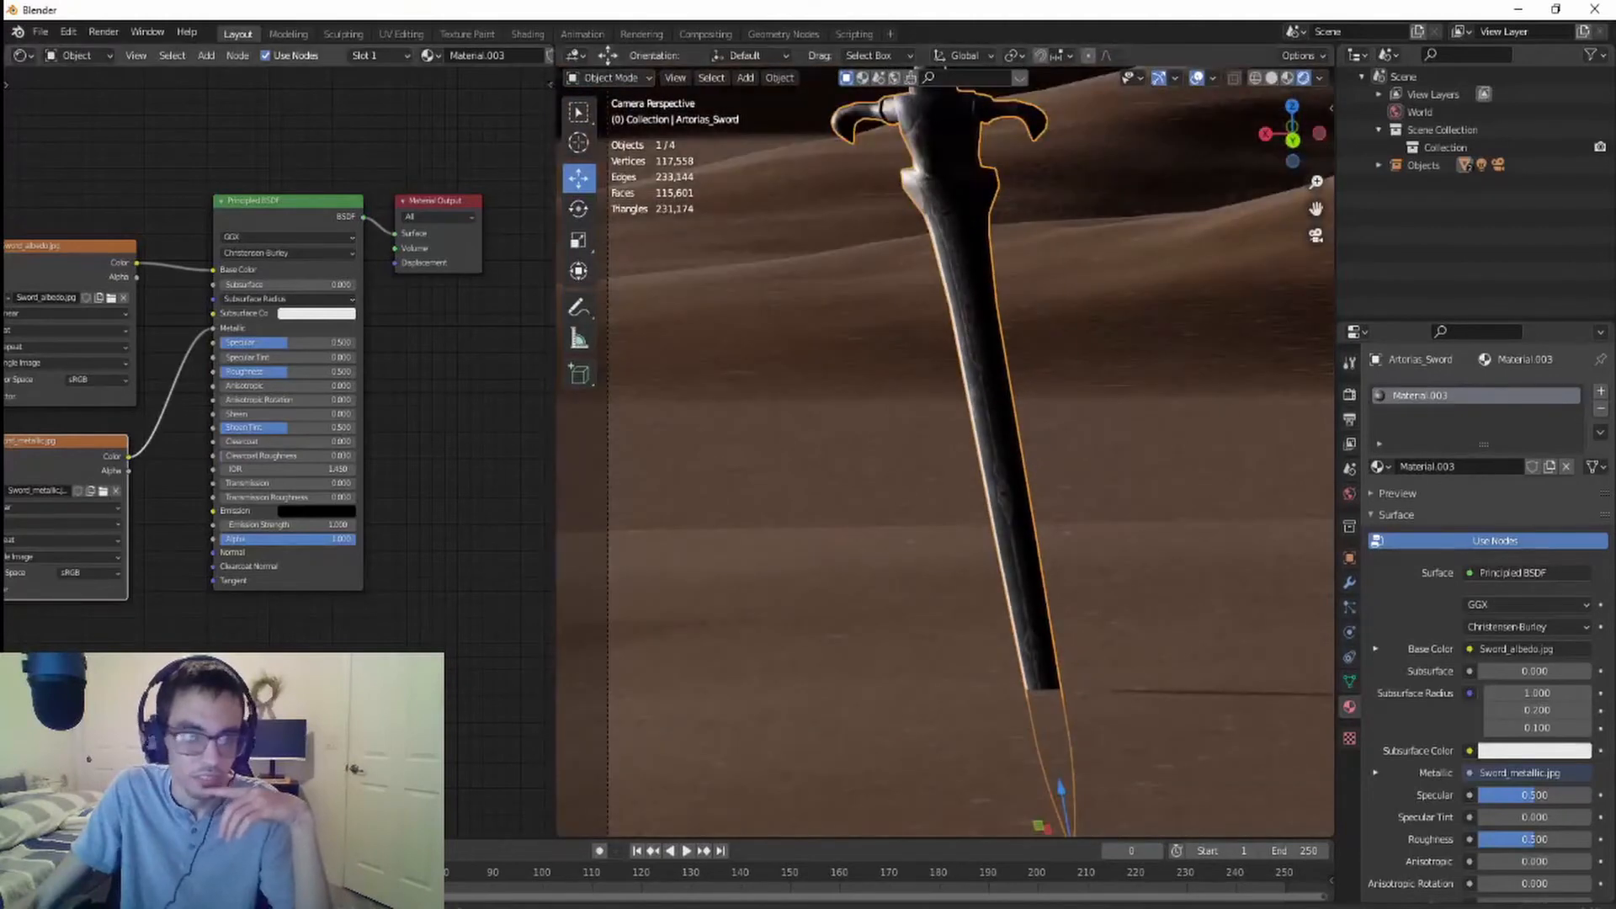
- Add the Sword_roughness.jpg texture beneath the metallic one and connect its color to the Roughness input
scroll(299, 547, down, 2)
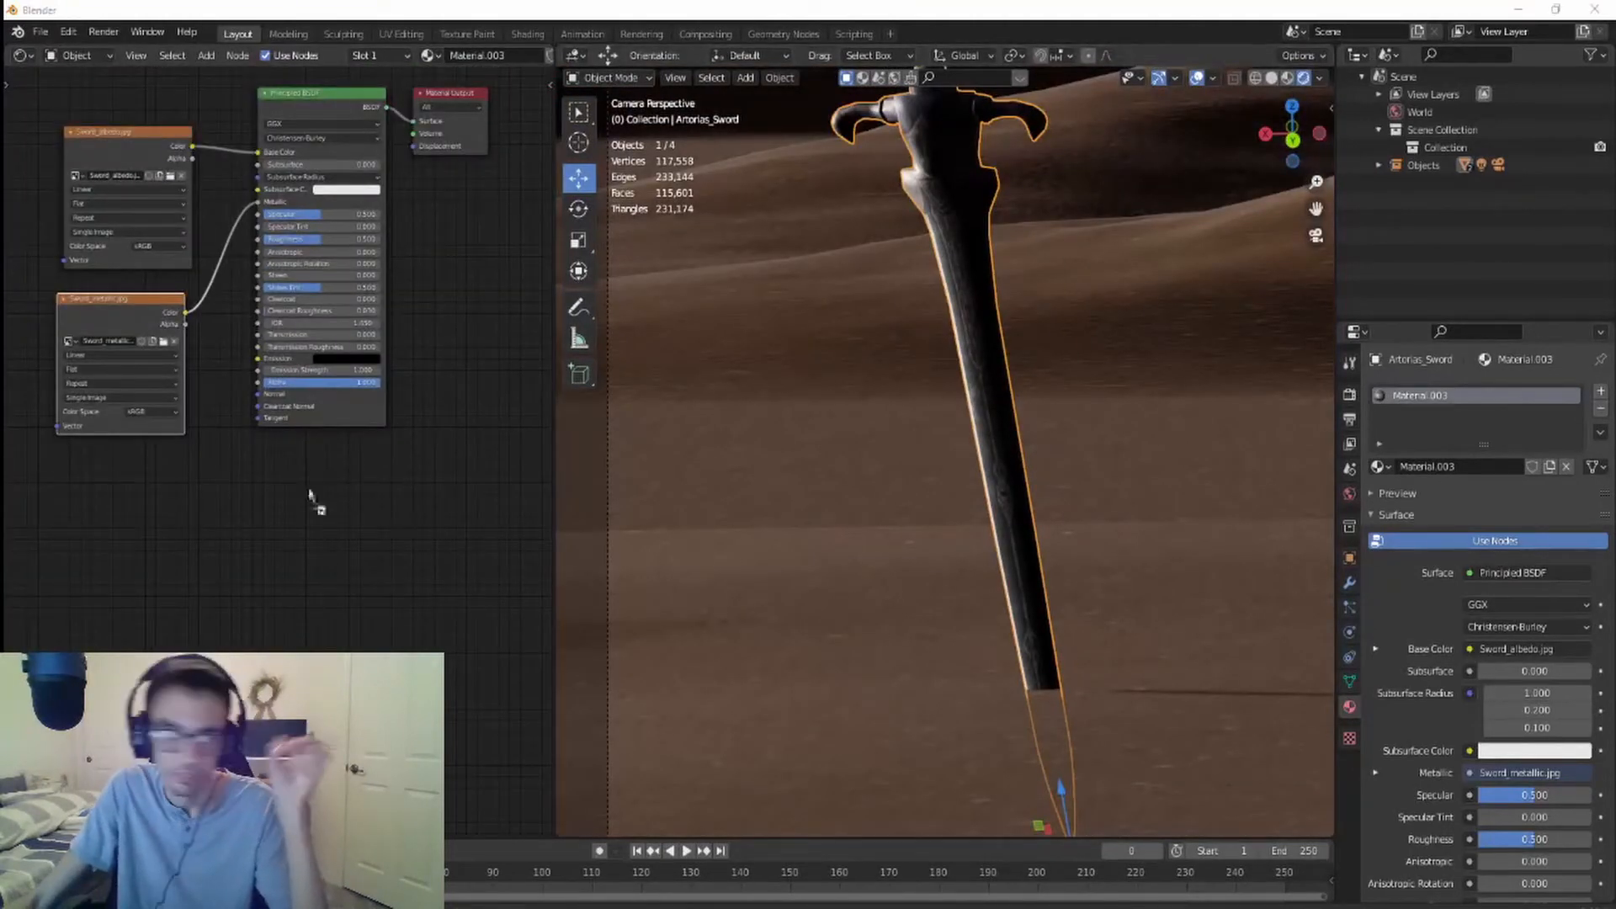
drag(308, 495, 90, 467)
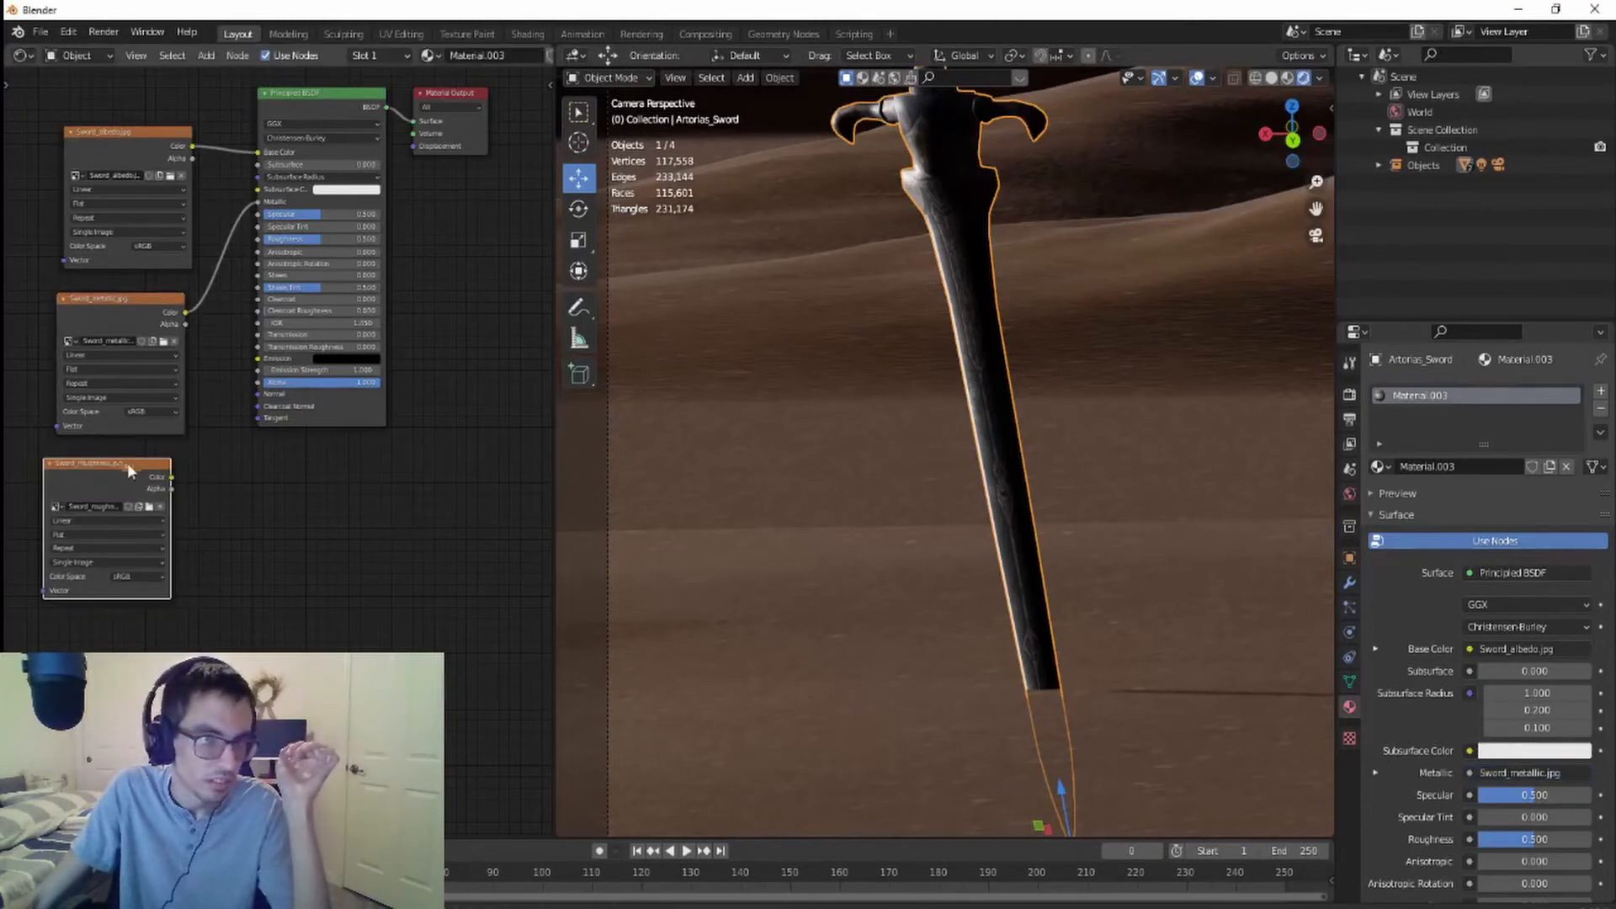
drag(230, 446, 257, 239)
scroll(981, 395, up, 3)
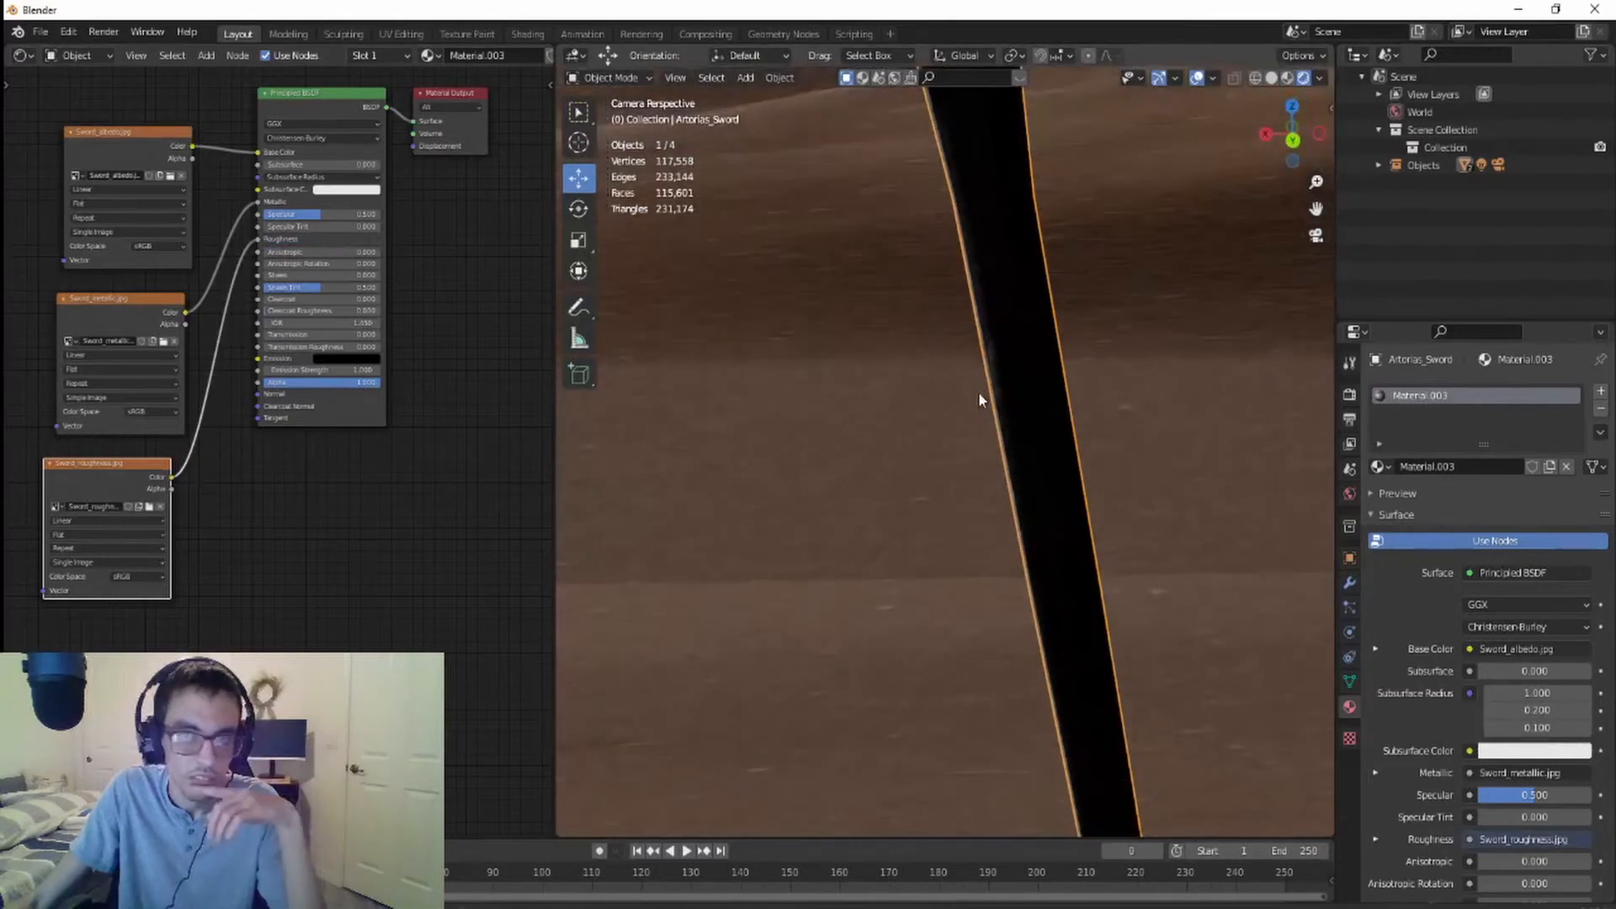
scroll(982, 396, down, 3)
scroll(996, 399, up, 3)
- Raise the sword about 0.11 m along Z
scroll(994, 395, down, 6)
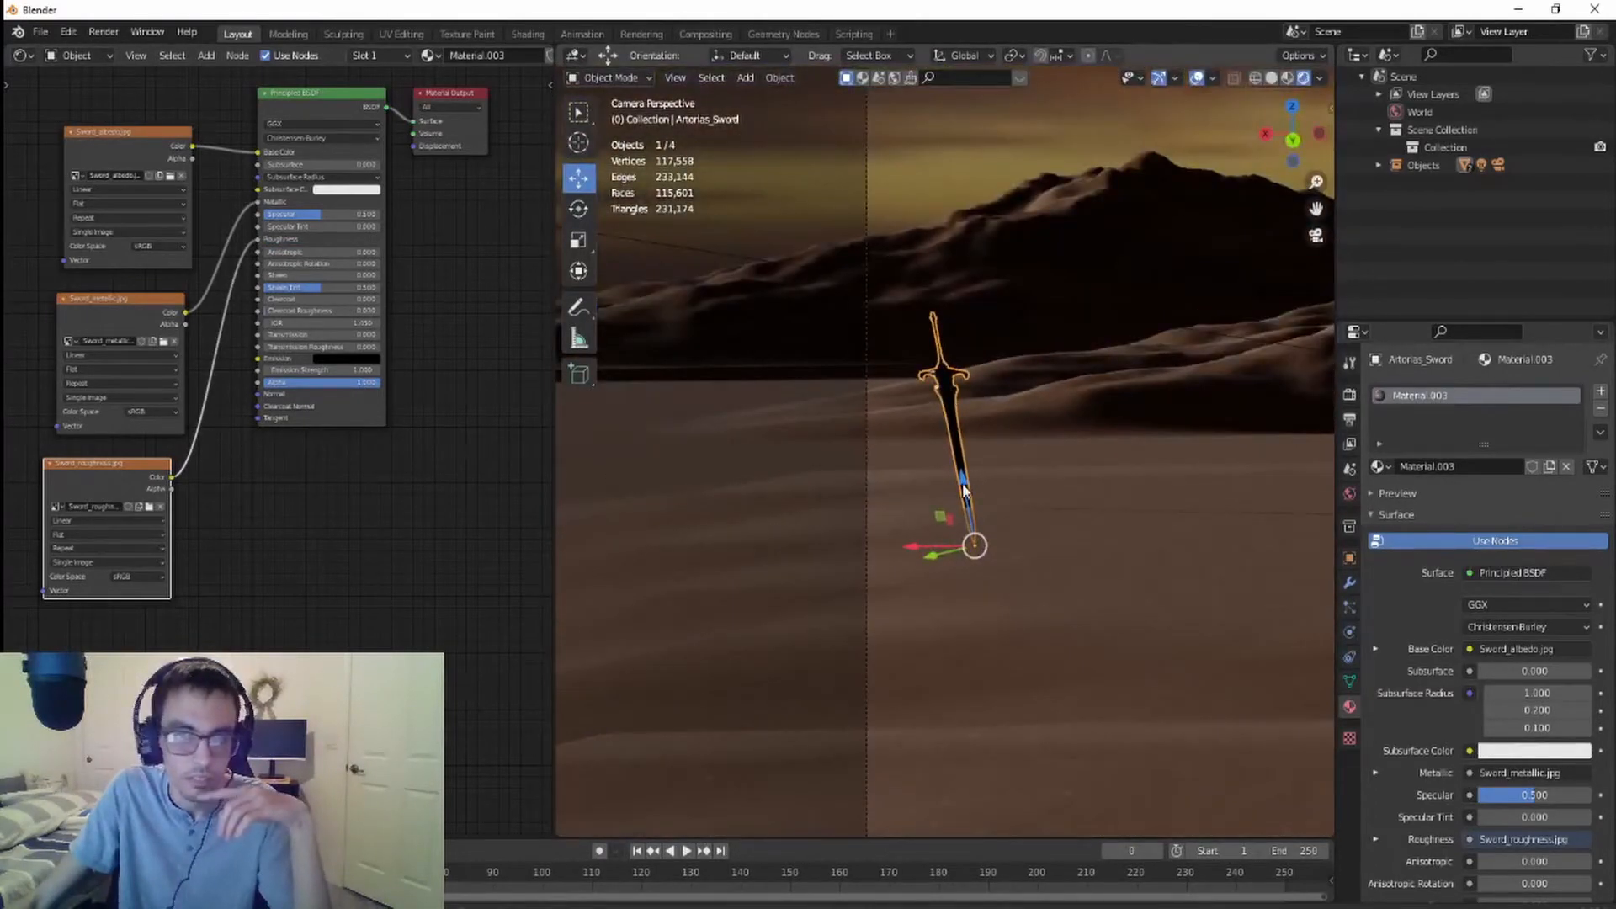
drag(964, 491, 962, 462)
scroll(903, 640, down, 1)
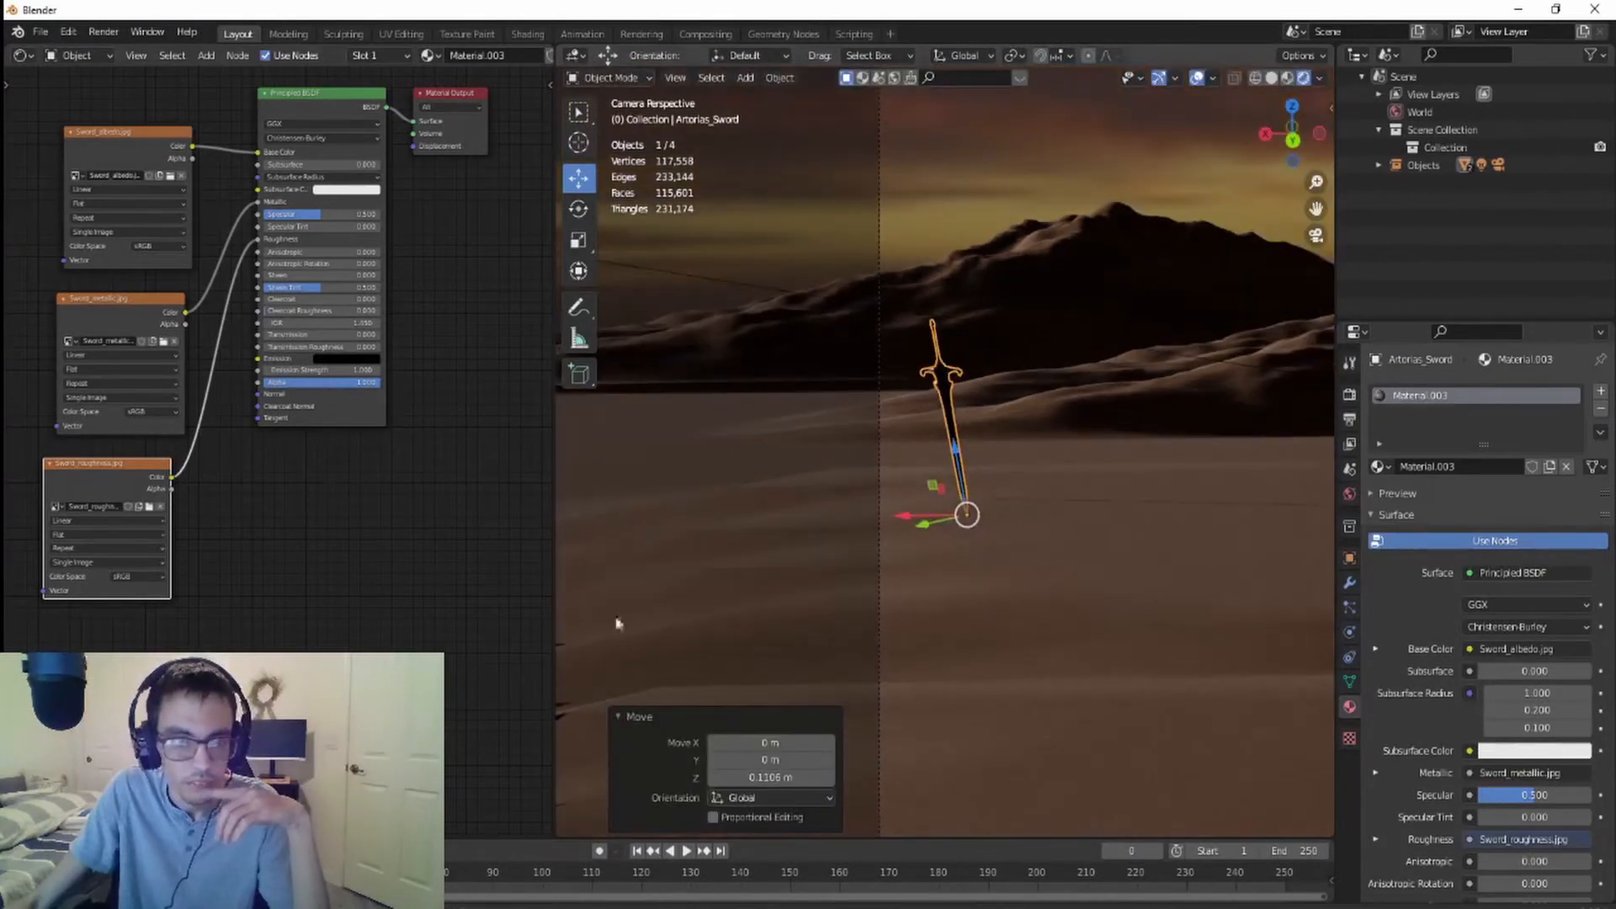
- Add a Normal Map node fed by the Sword_normal.jpg texture and connect it to the shader's Normal input
click(371, 673)
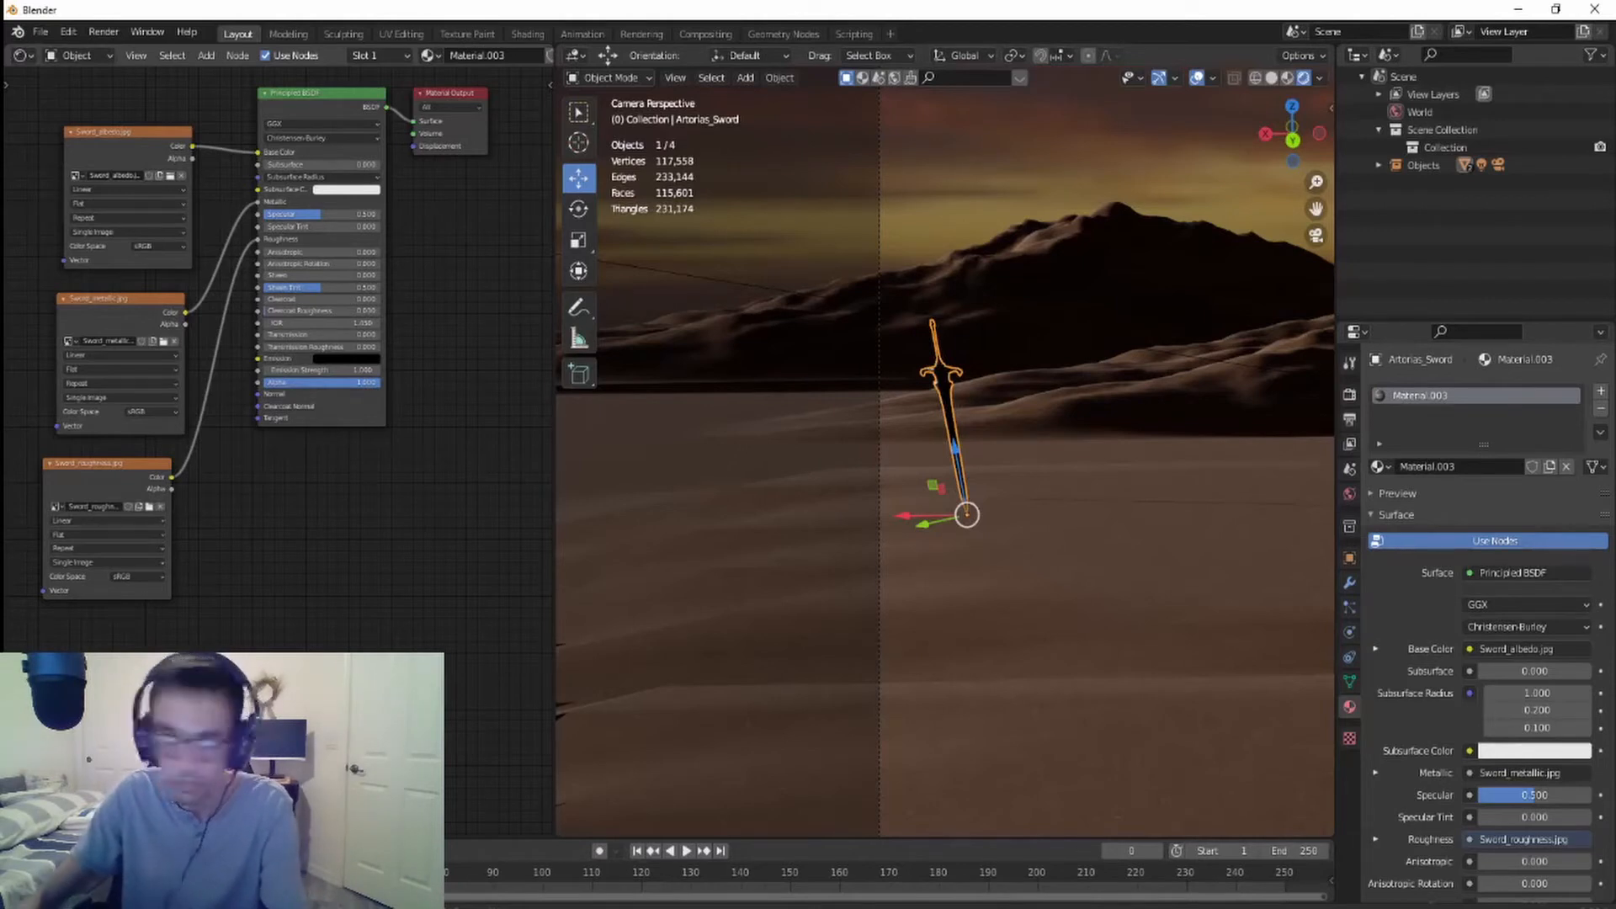
key(Return)
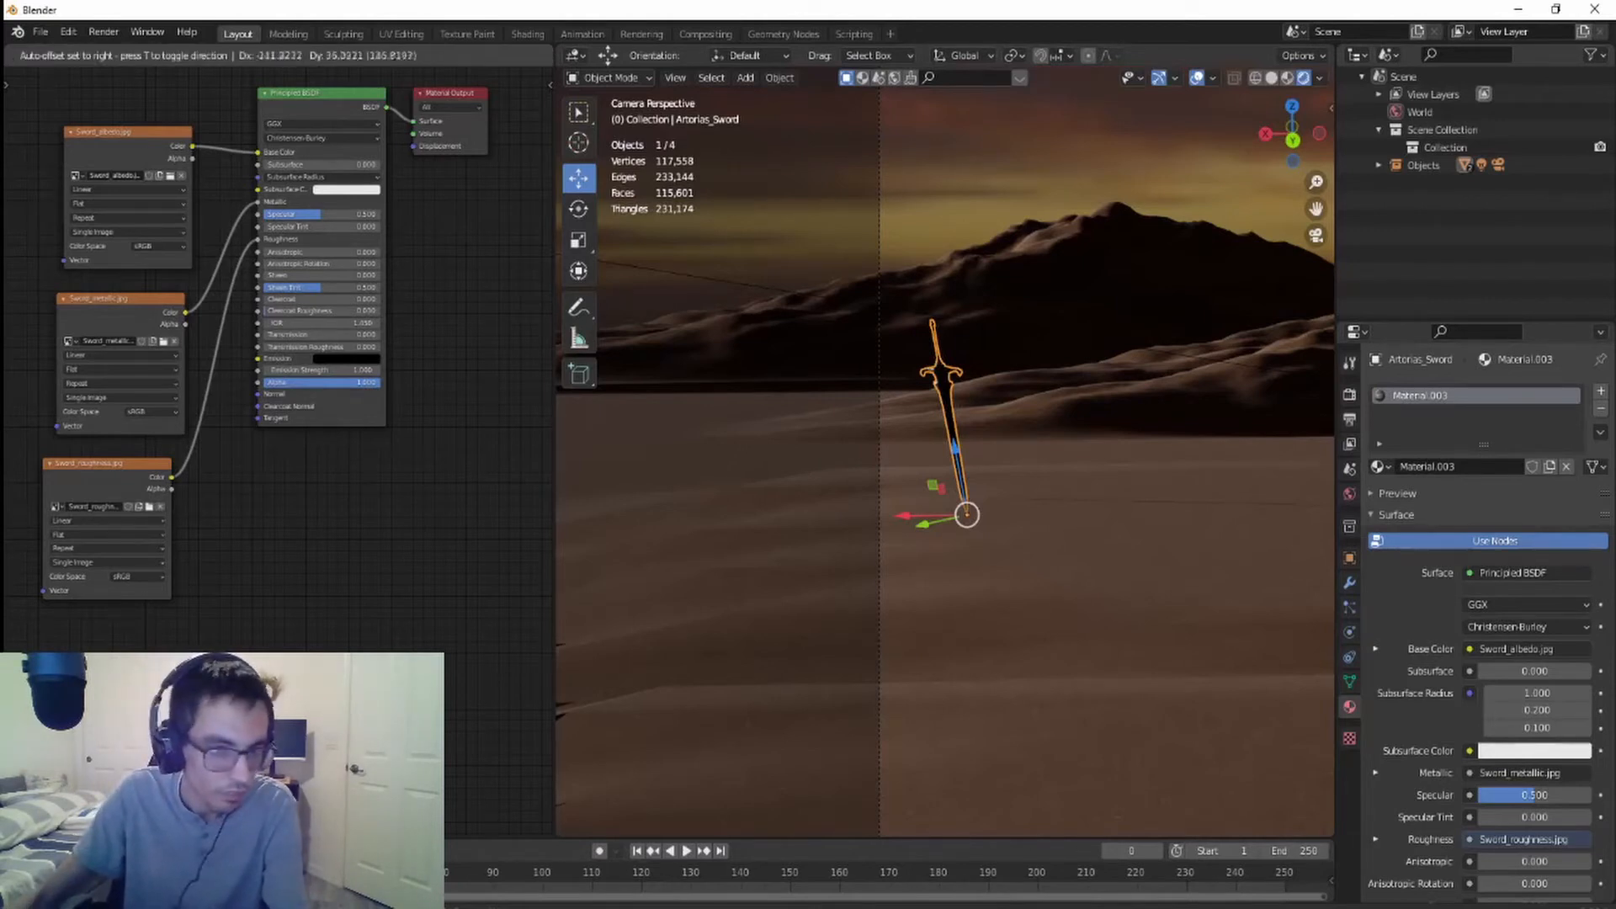
click(123, 644)
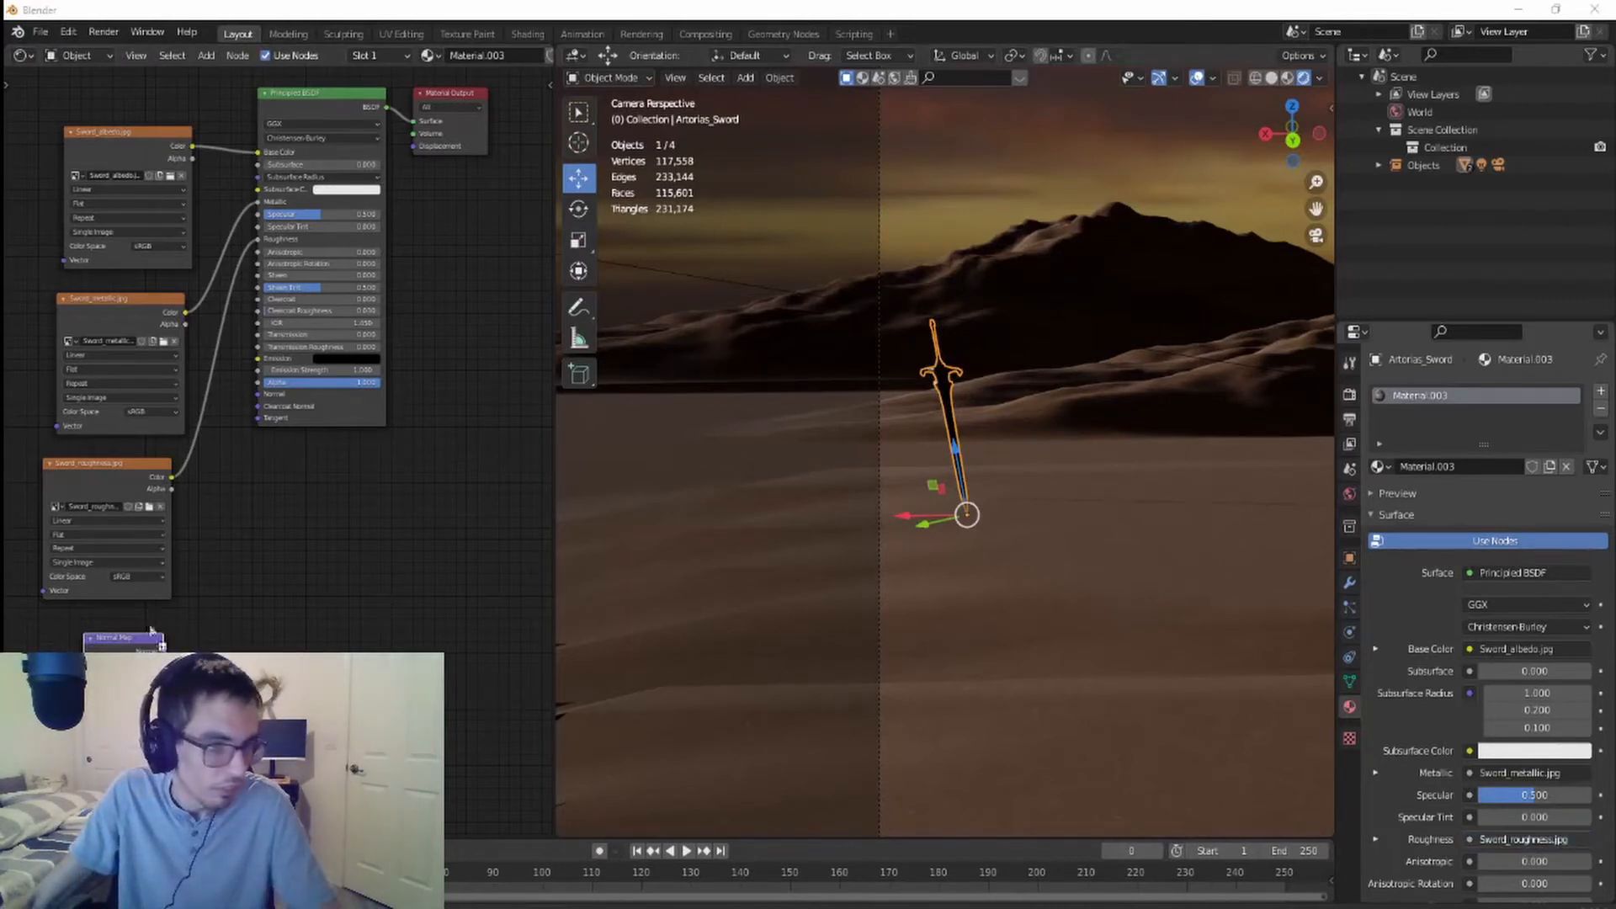
middle_drag(93, 701, 163, 679)
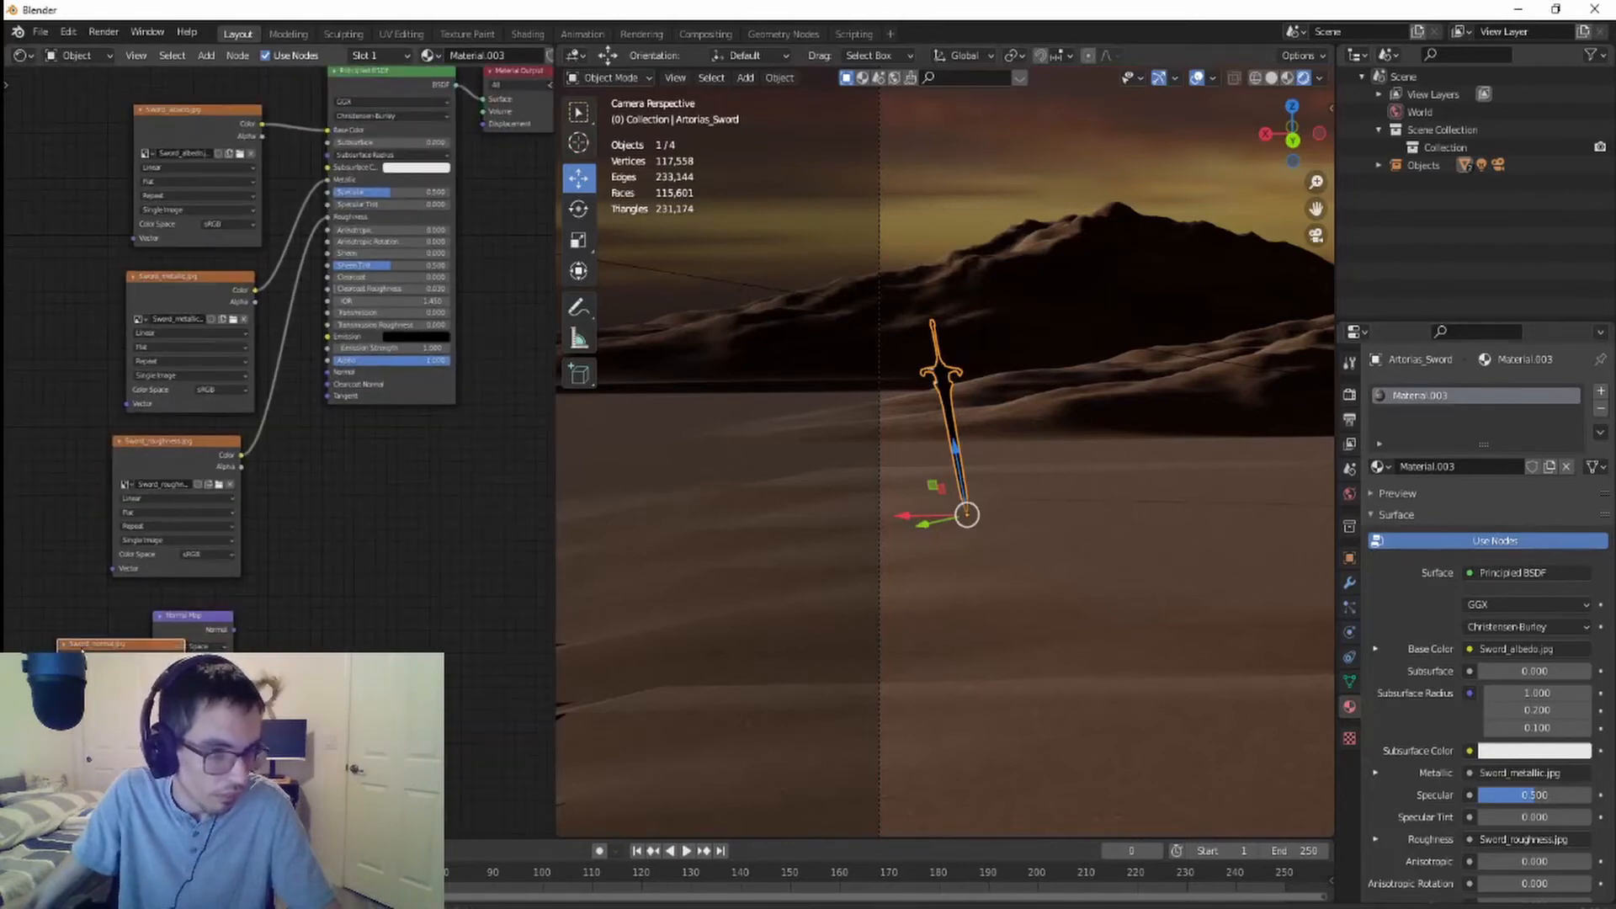
drag(111, 658, 44, 640)
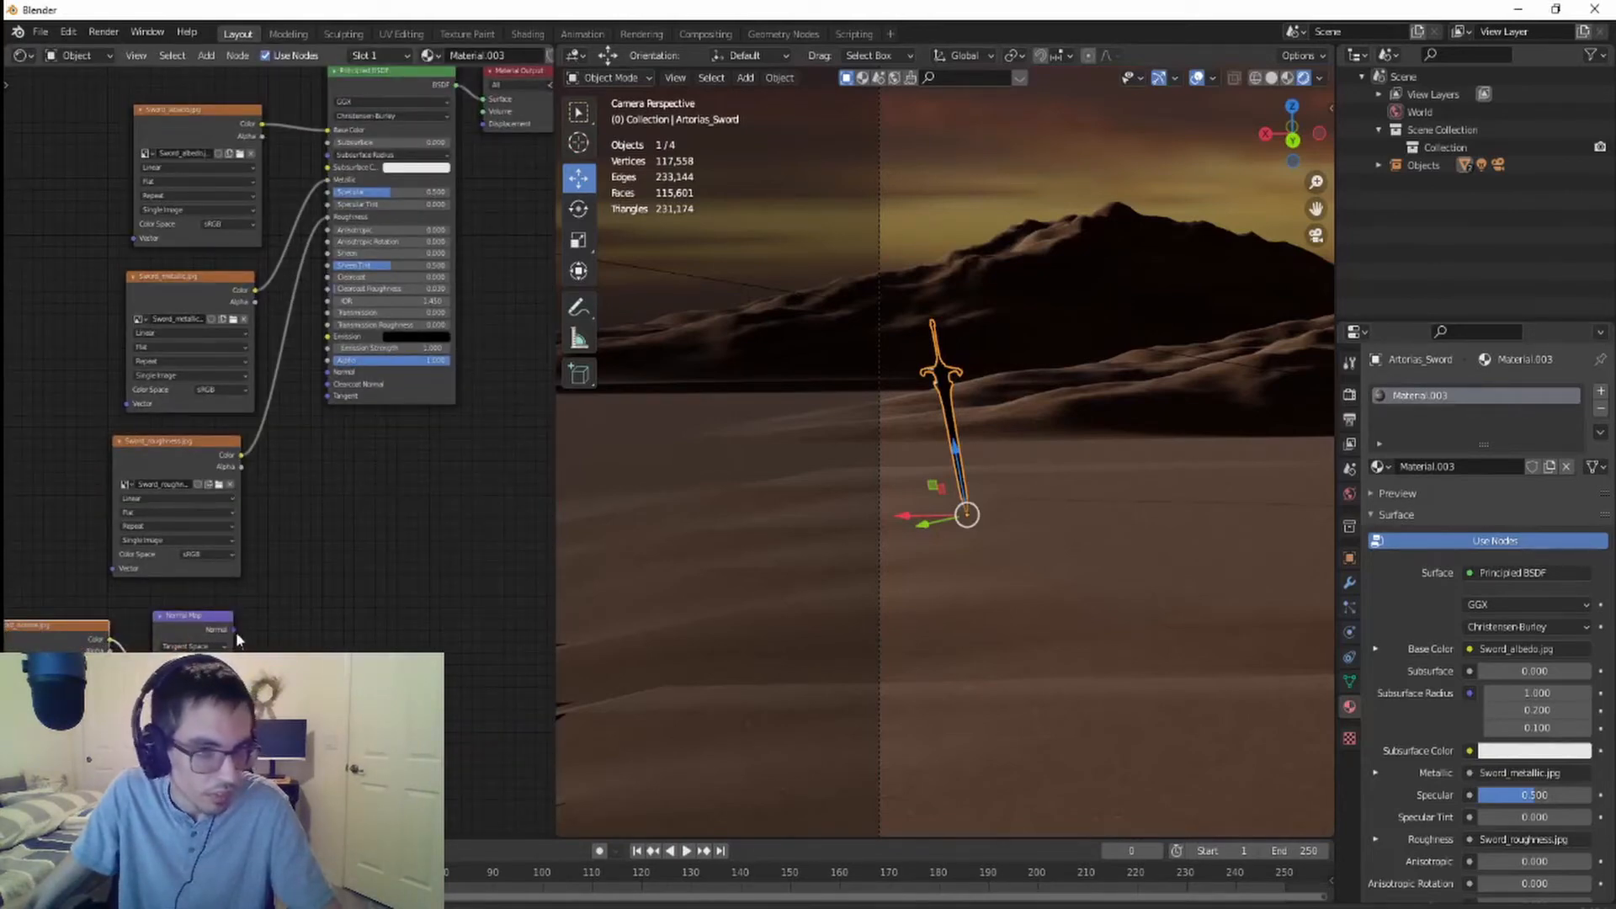
drag(234, 630, 325, 372)
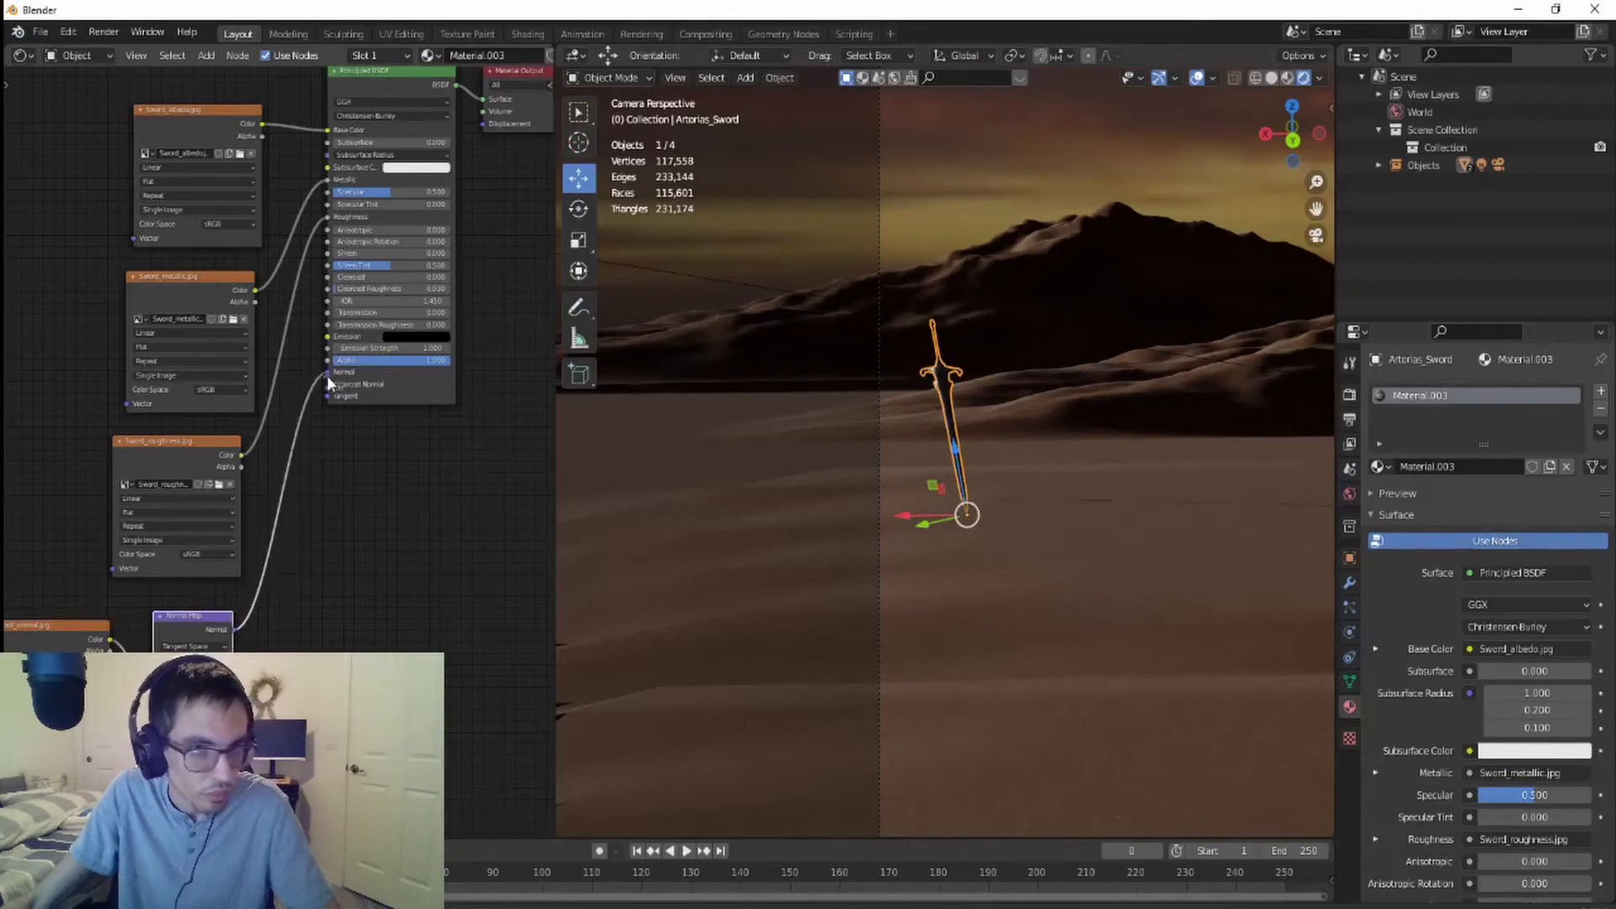
- Examine the textured sword's blade up close and its look from farther away in the desert scene
scroll(1006, 478, up, 6)
scroll(998, 473, up, 2)
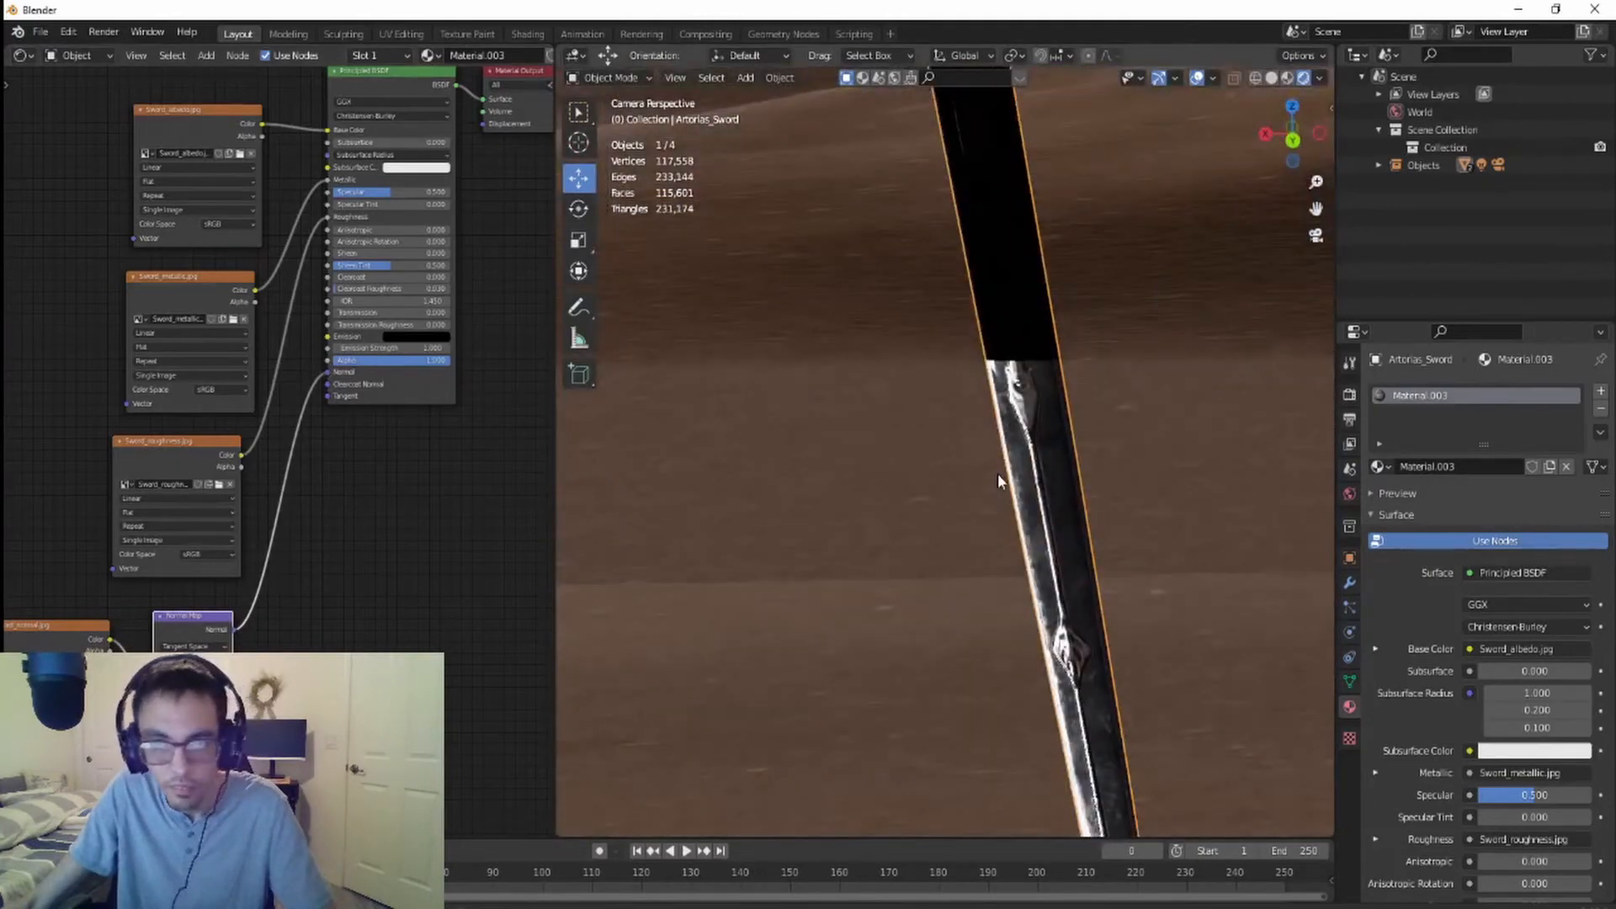
scroll(997, 473, down, 7)
scroll(986, 461, down, 2)
scroll(983, 462, up, 3)
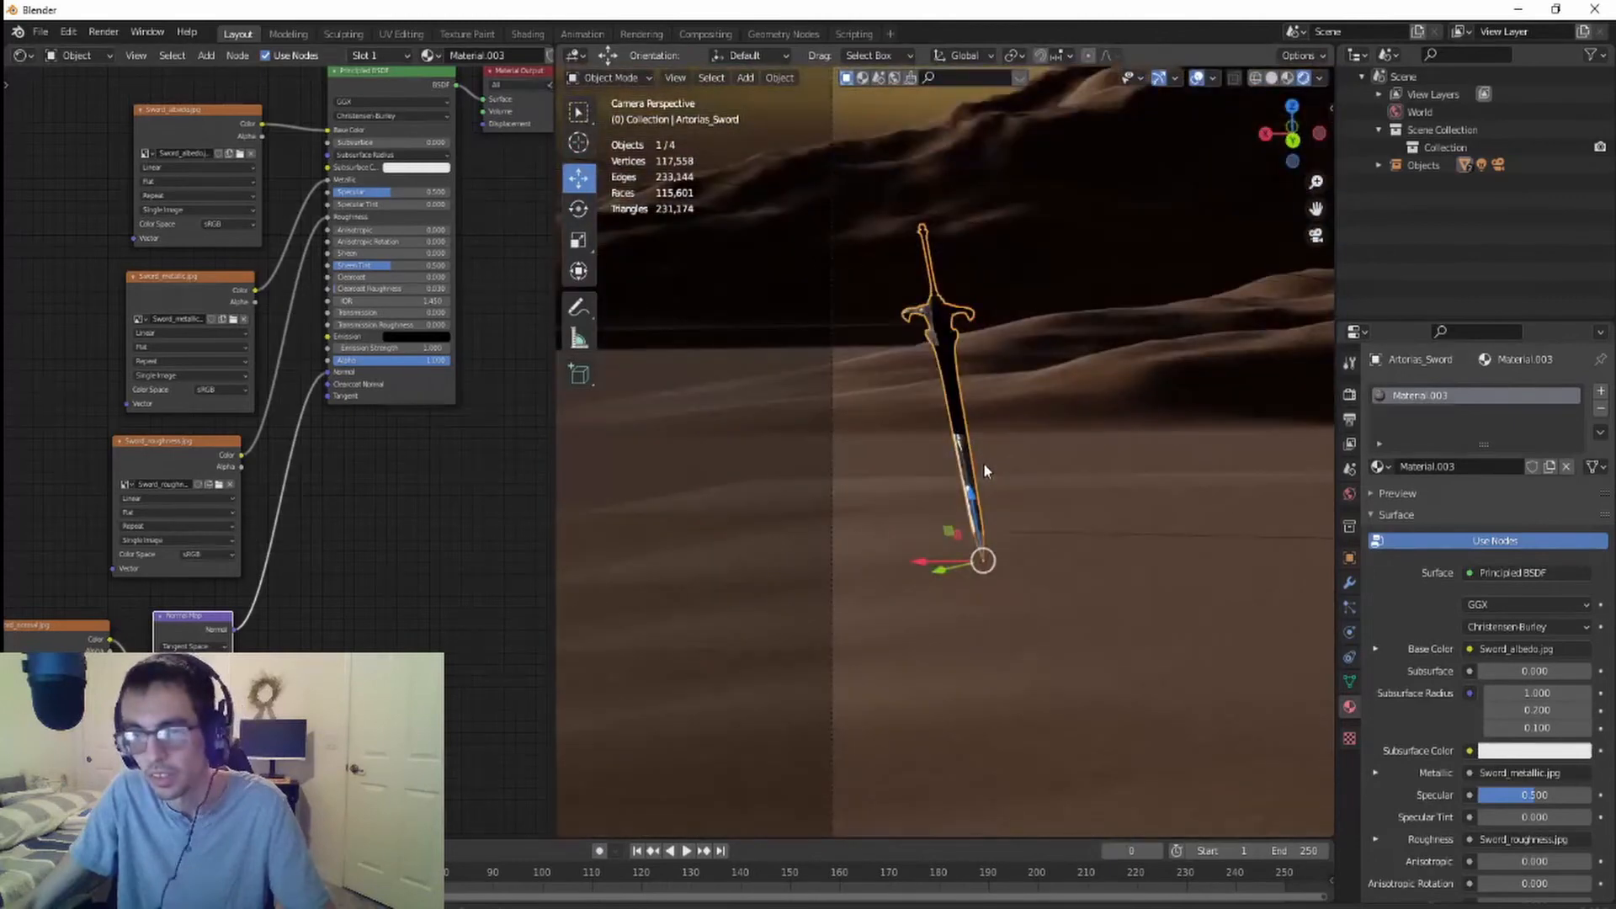
scroll(983, 462, down, 2)
scroll(983, 462, down, 3)
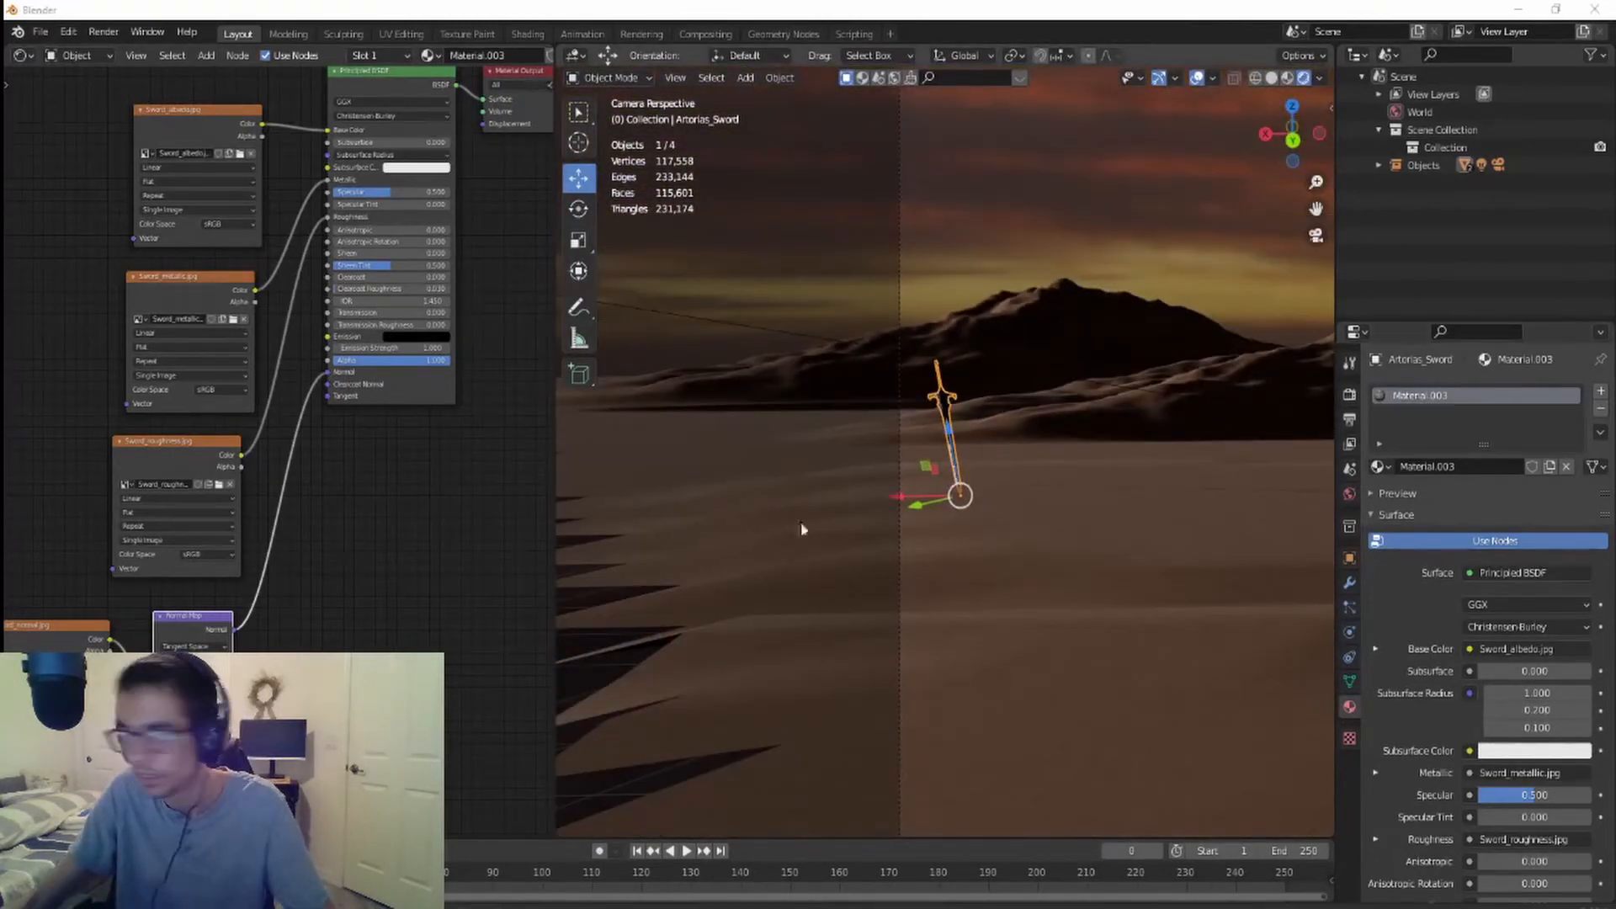
scroll(1012, 564, down, 3)
scroll(1042, 647, up, 2)
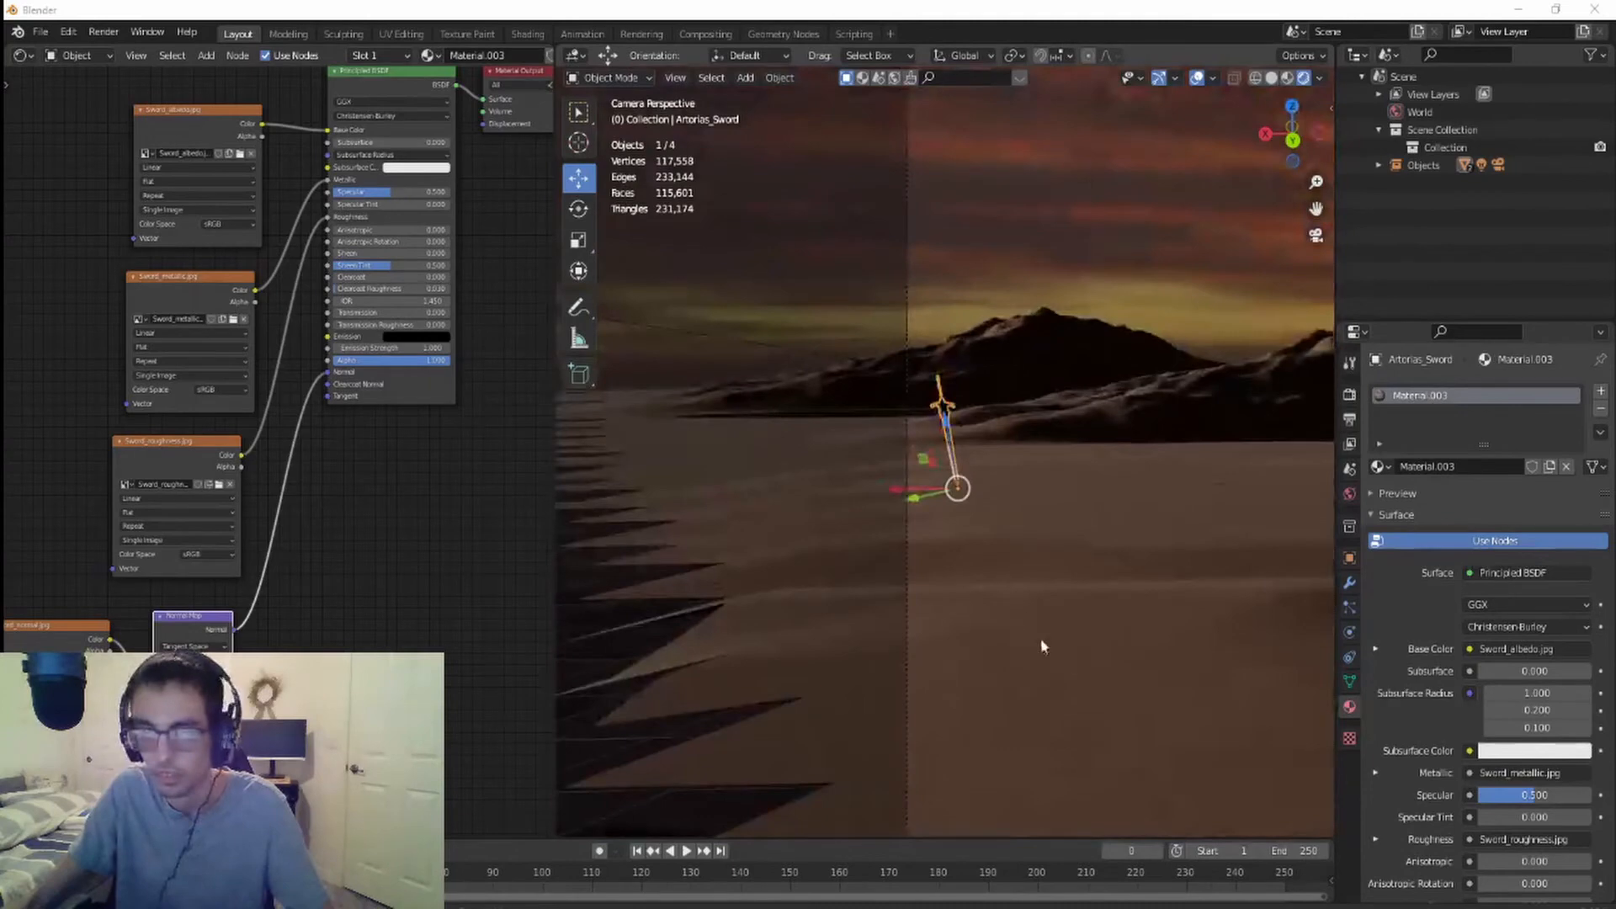
- Add a particle system to the sand landscape and set its type to Hair
click(1024, 575)
scroll(1024, 577, down, 2)
scroll(1157, 621, down, 2)
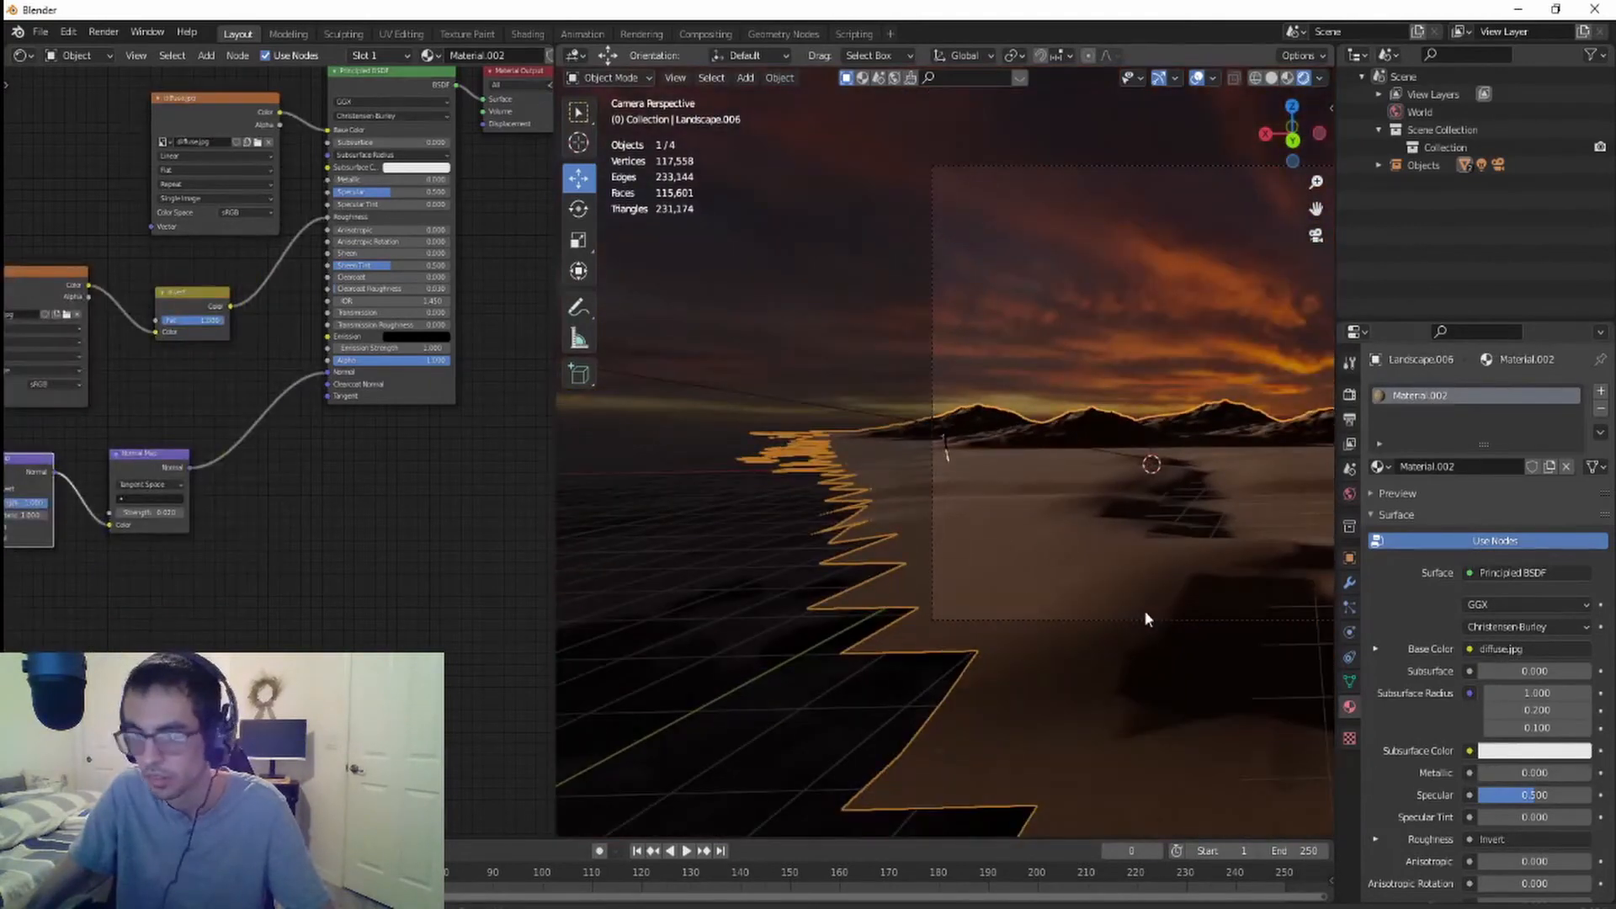
click(1350, 608)
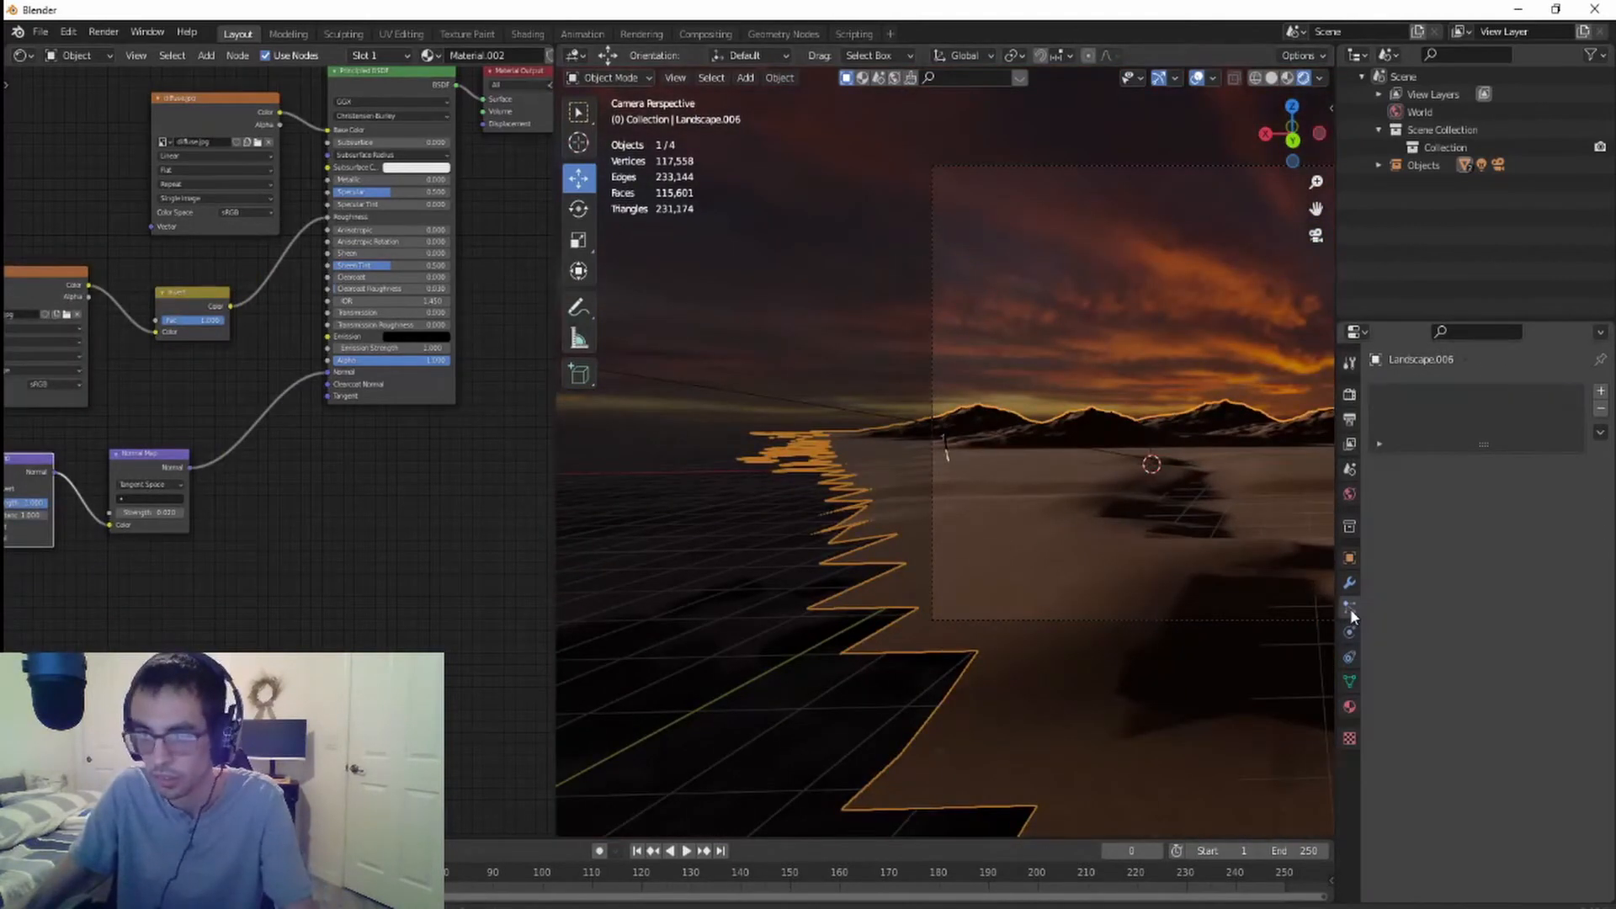
click(1602, 392)
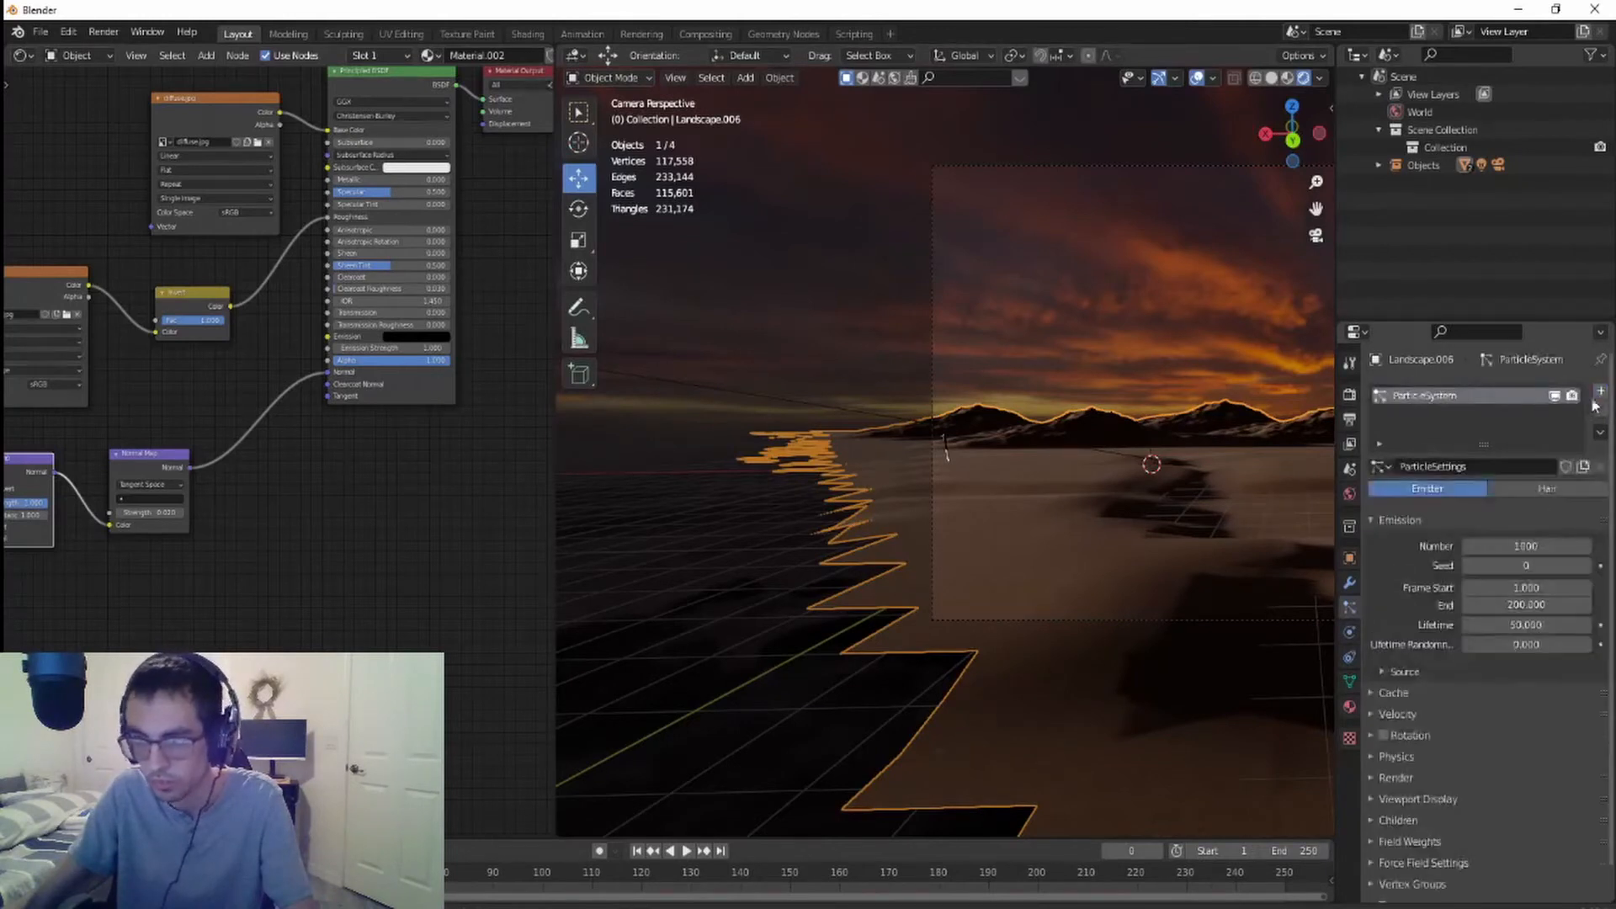
click(1548, 487)
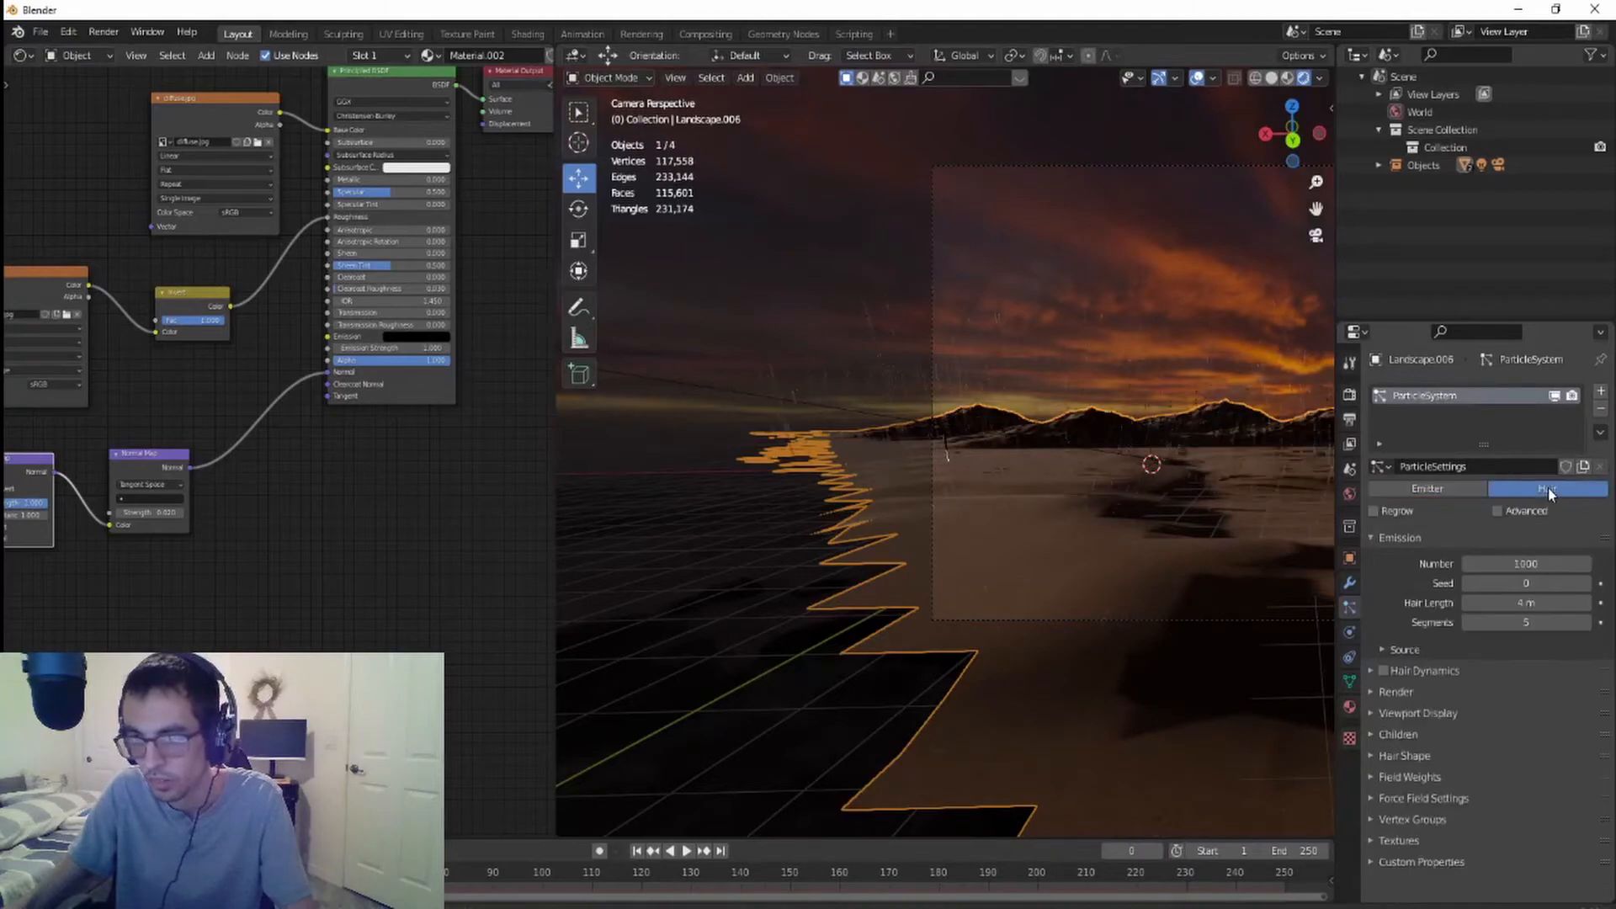
- Check how the hair strands spread across the landscape and enable the particle system's Advanced settings
scroll(1078, 551, down, 2)
middle_drag(1150, 559, 1039, 610)
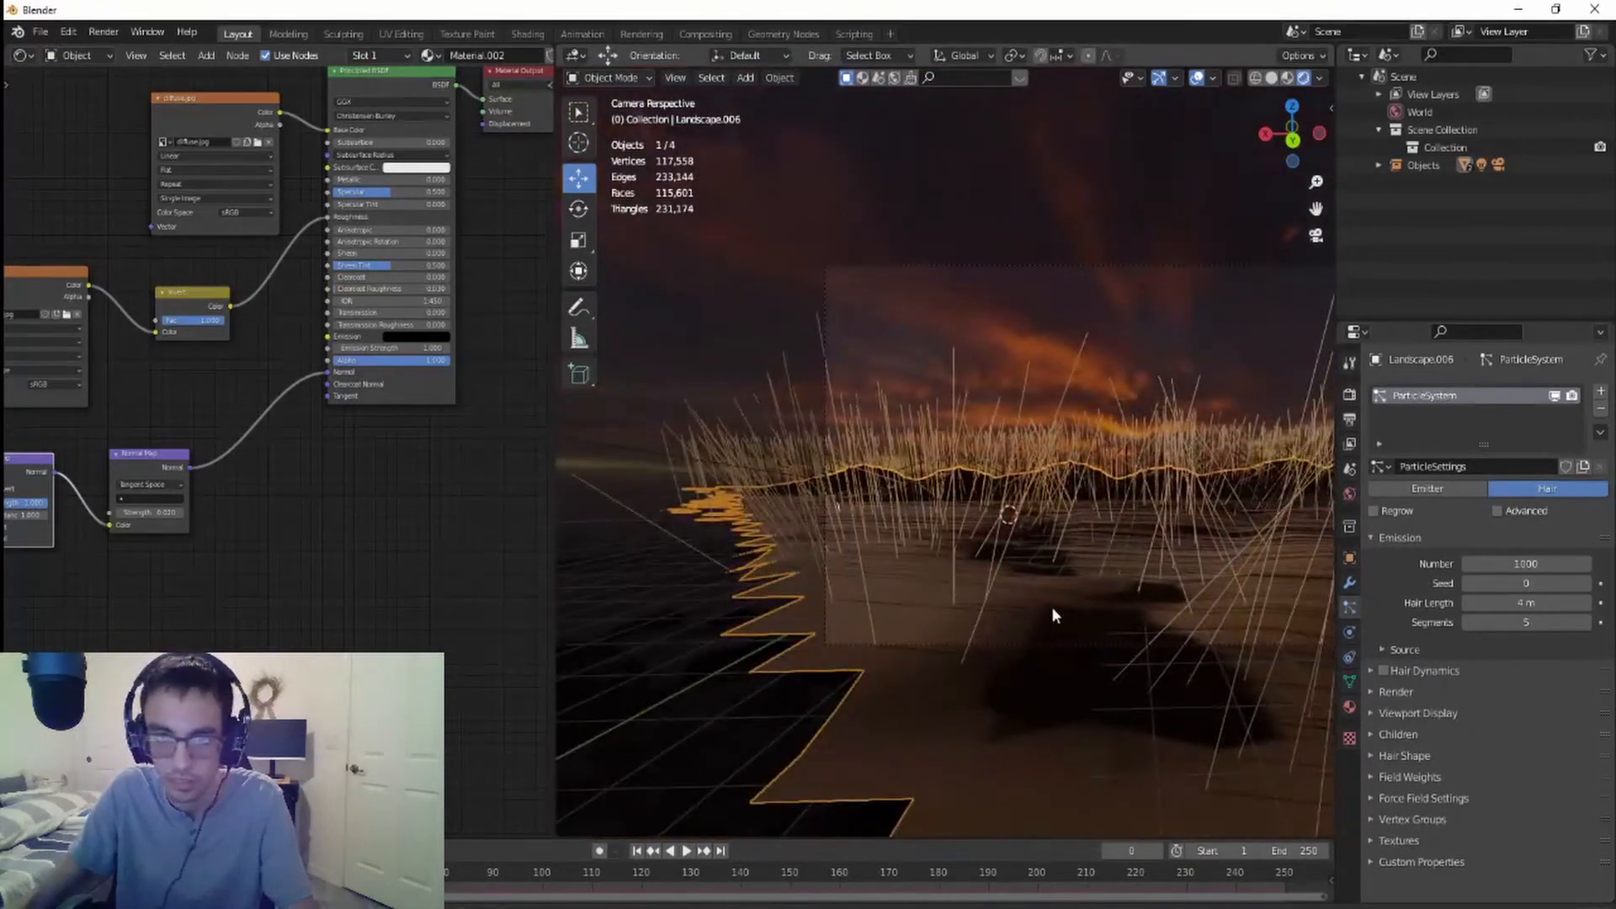
scroll(1052, 608, up, 5)
scroll(1015, 613, down, 3)
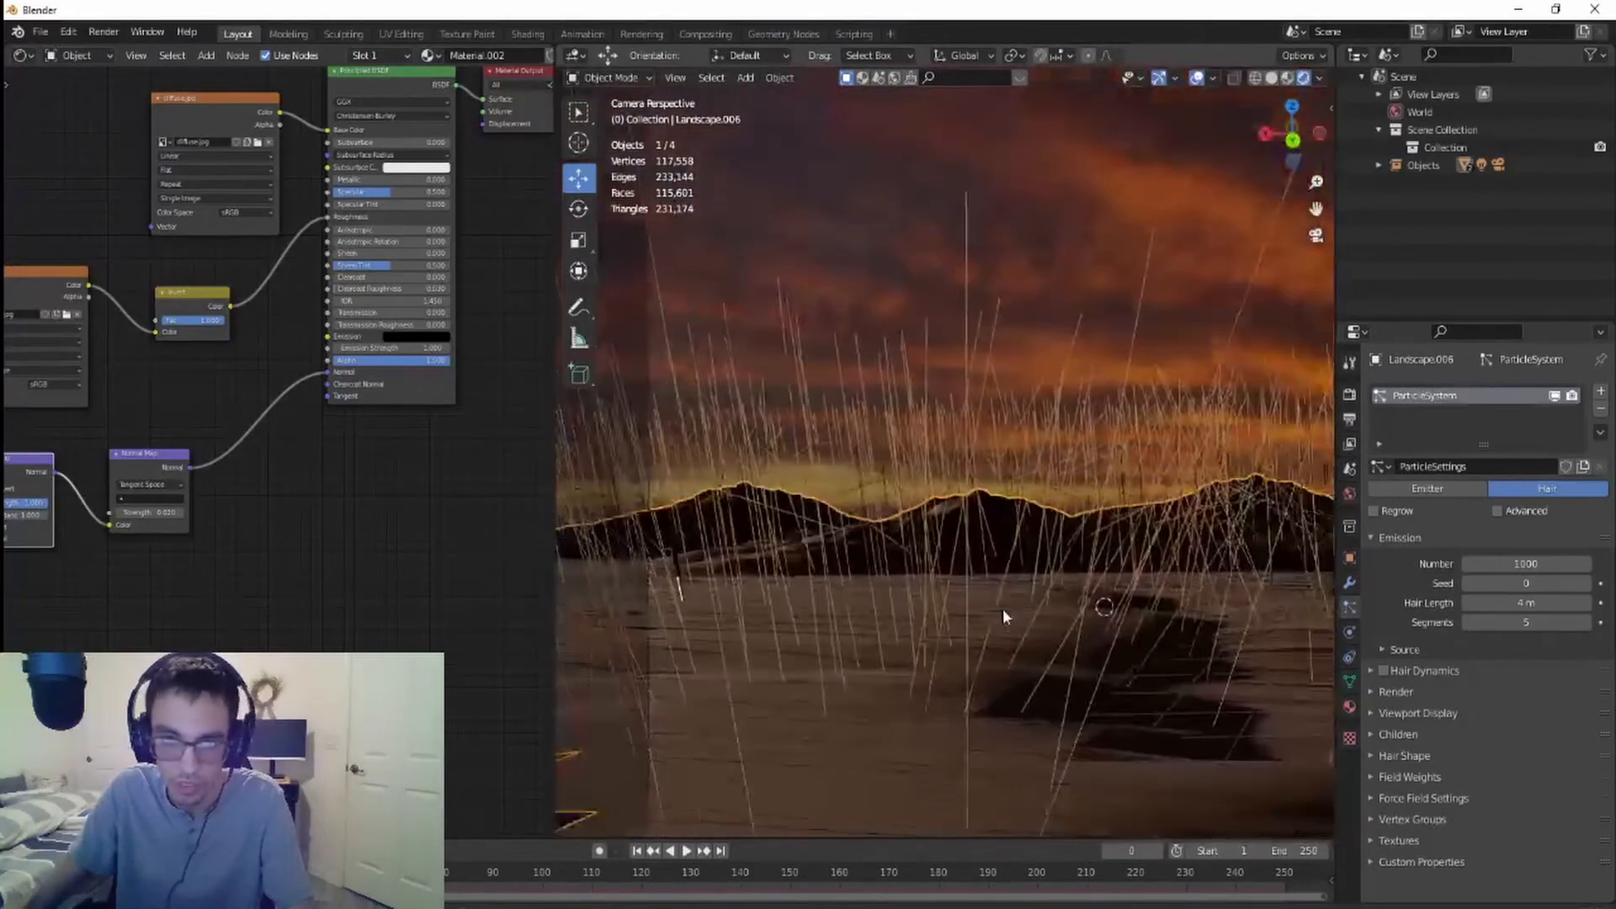
scroll(965, 639, down, 1)
scroll(959, 638, down, 2)
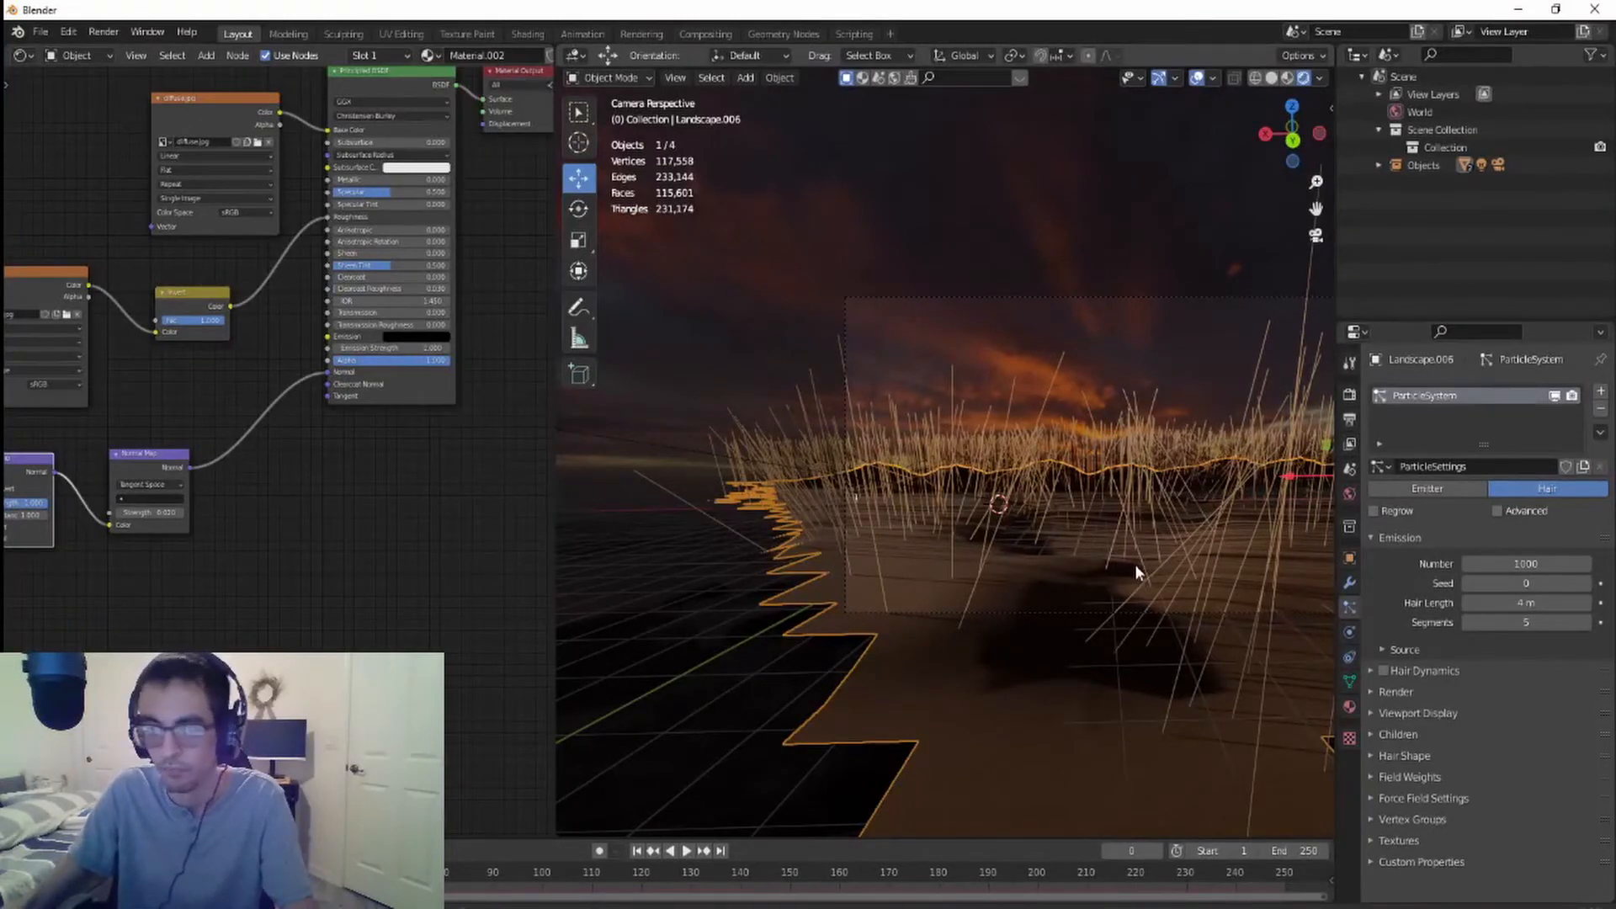
shift+middle_drag(1134, 564, 907, 577)
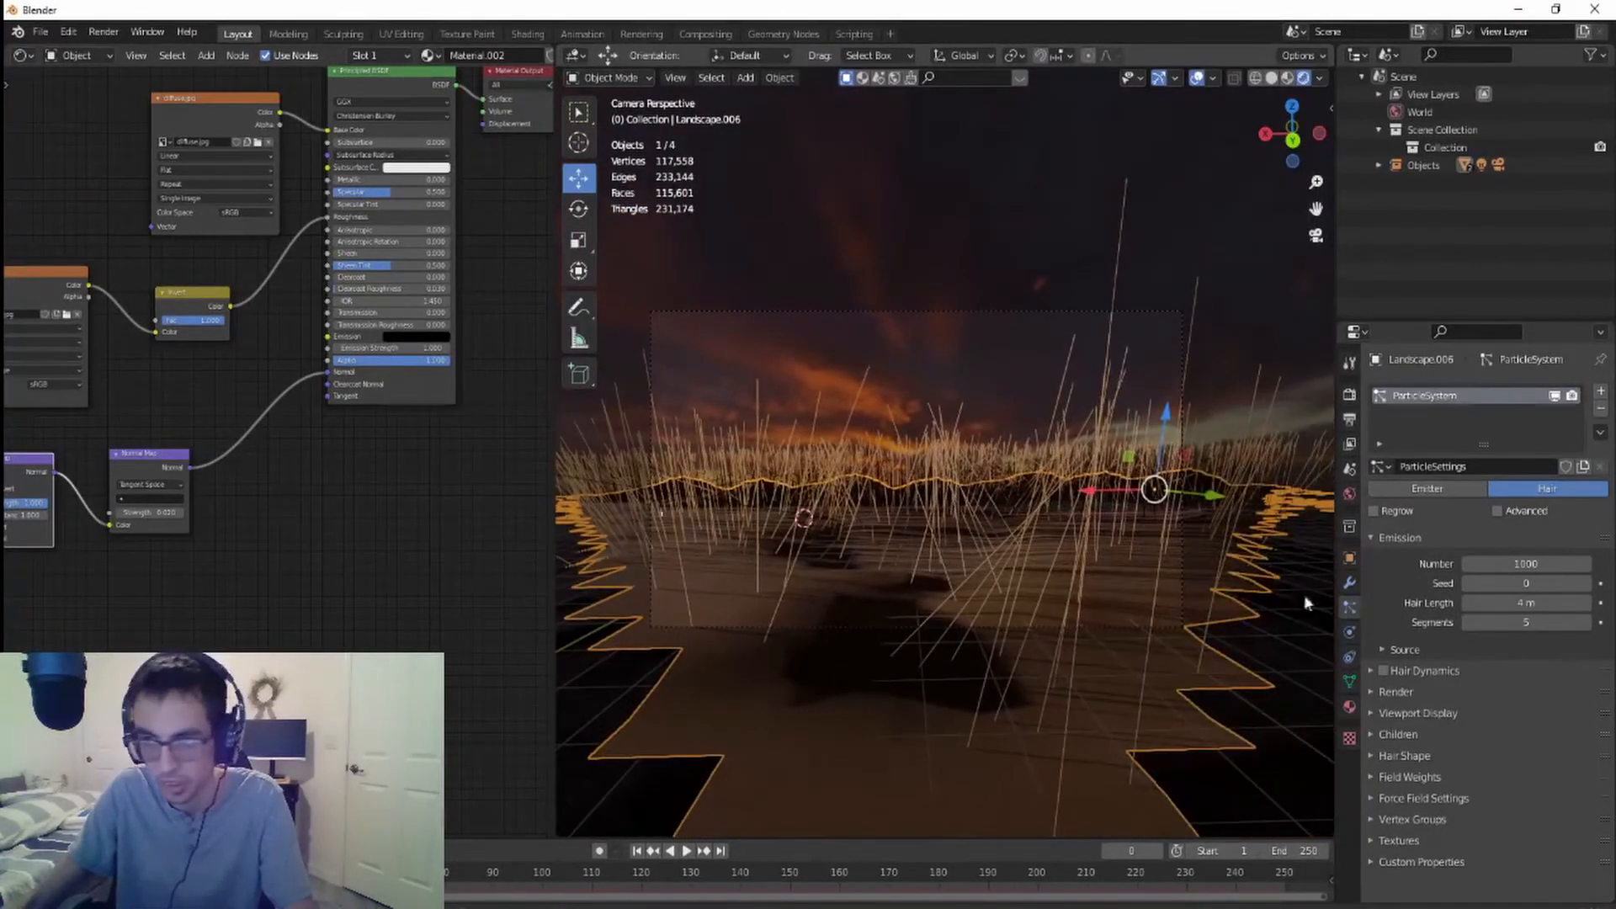
click(1498, 511)
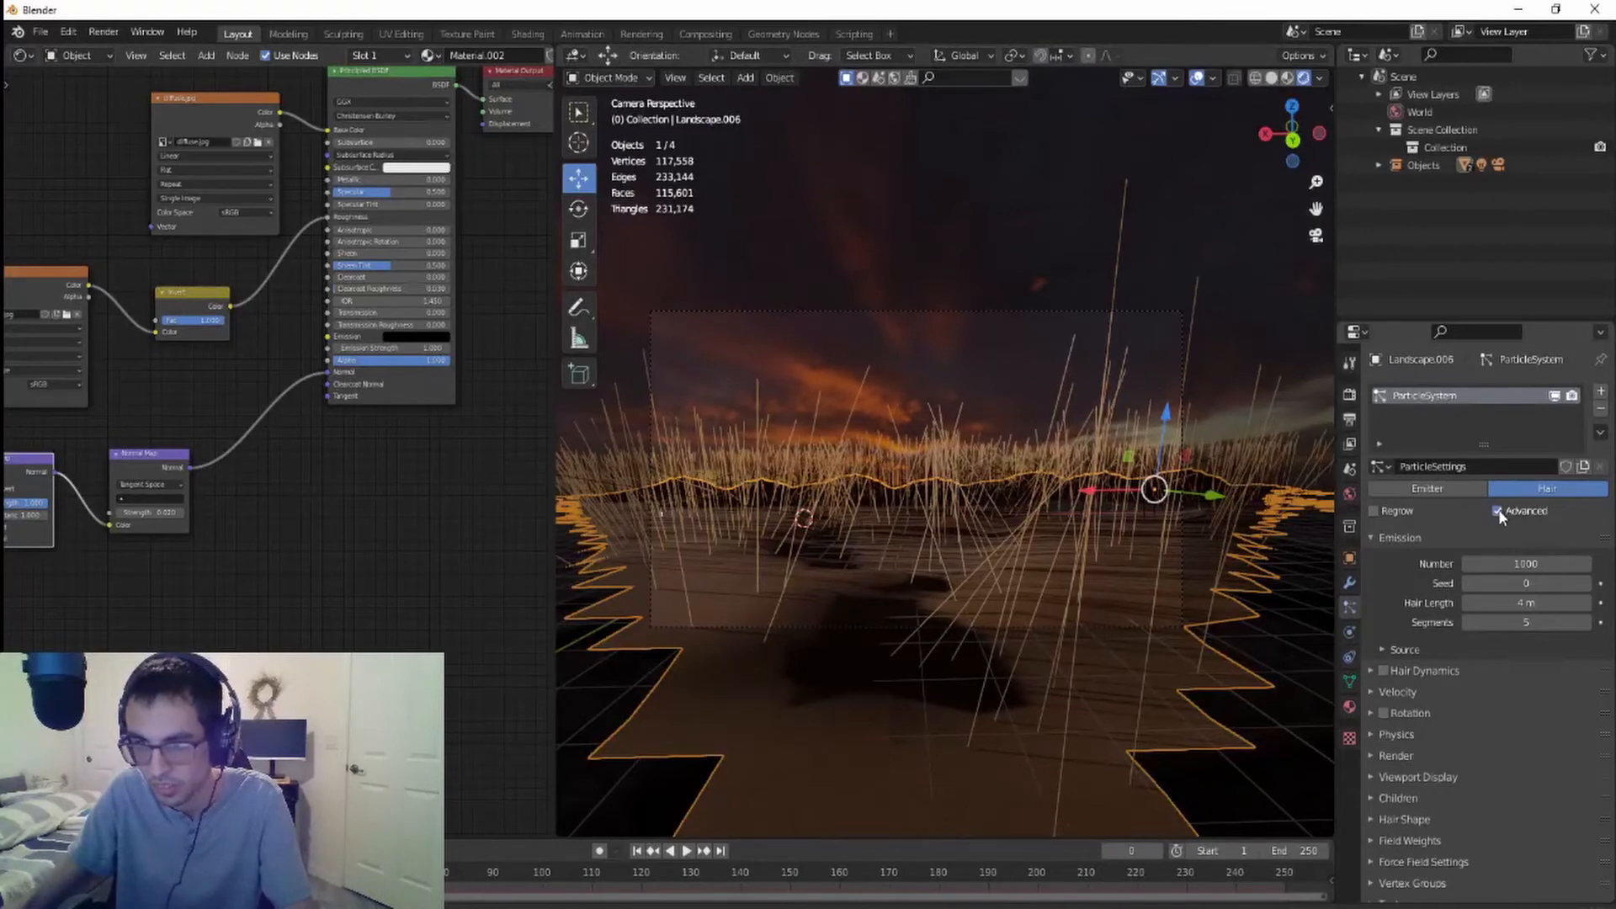
- Set the landscape's hair particle number to 500 and check the strand density in the camera view
click(1524, 563)
text(500)
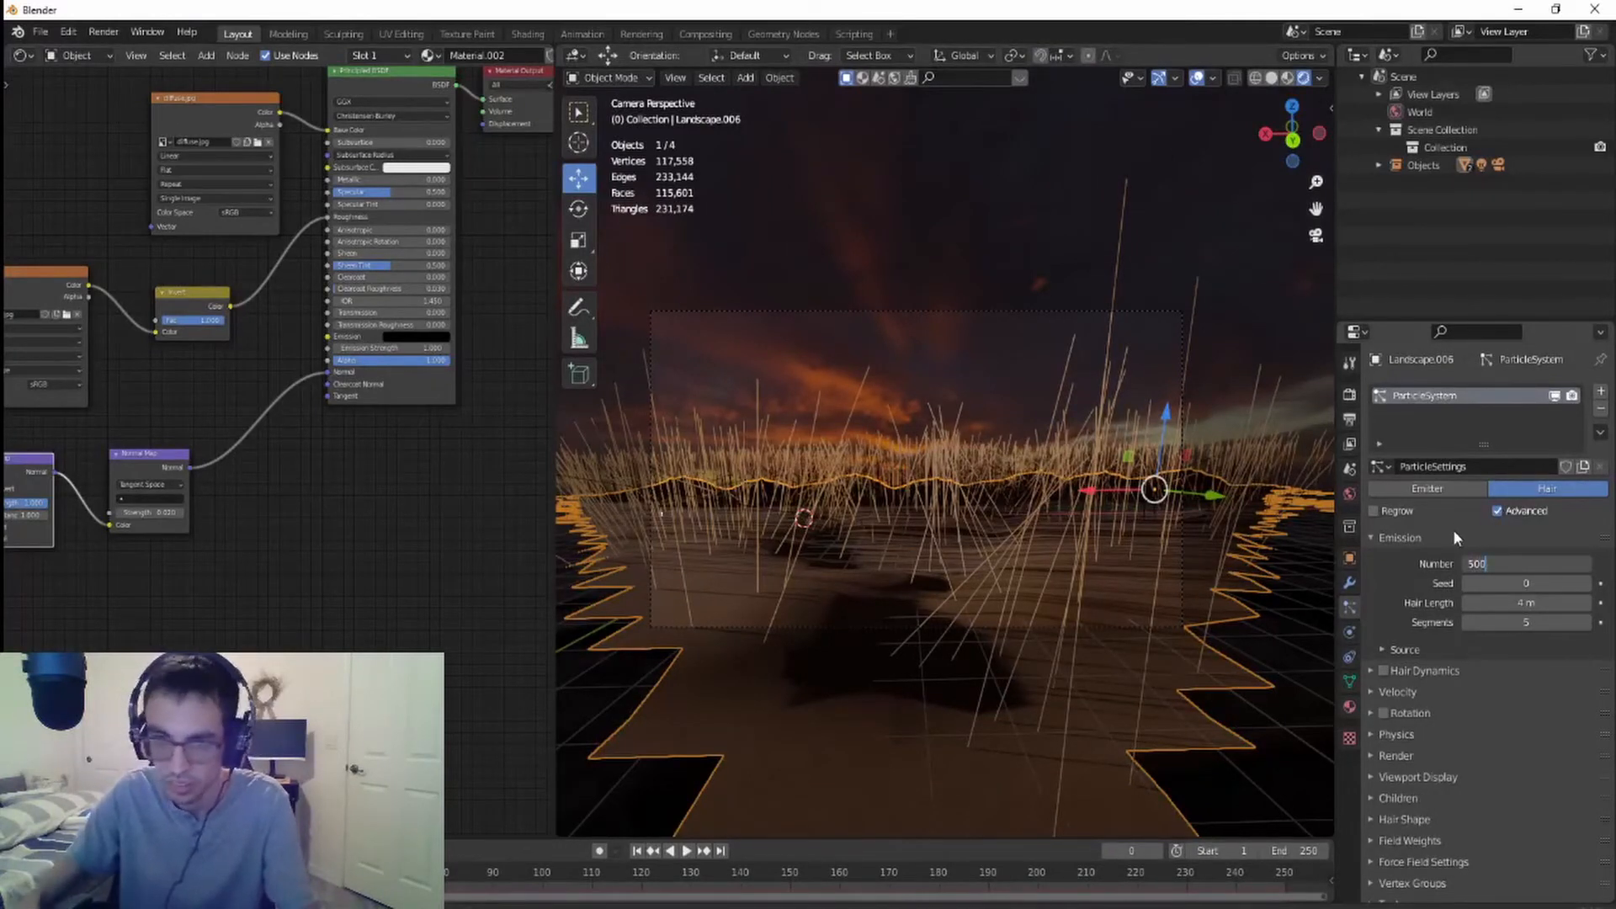
key(Return)
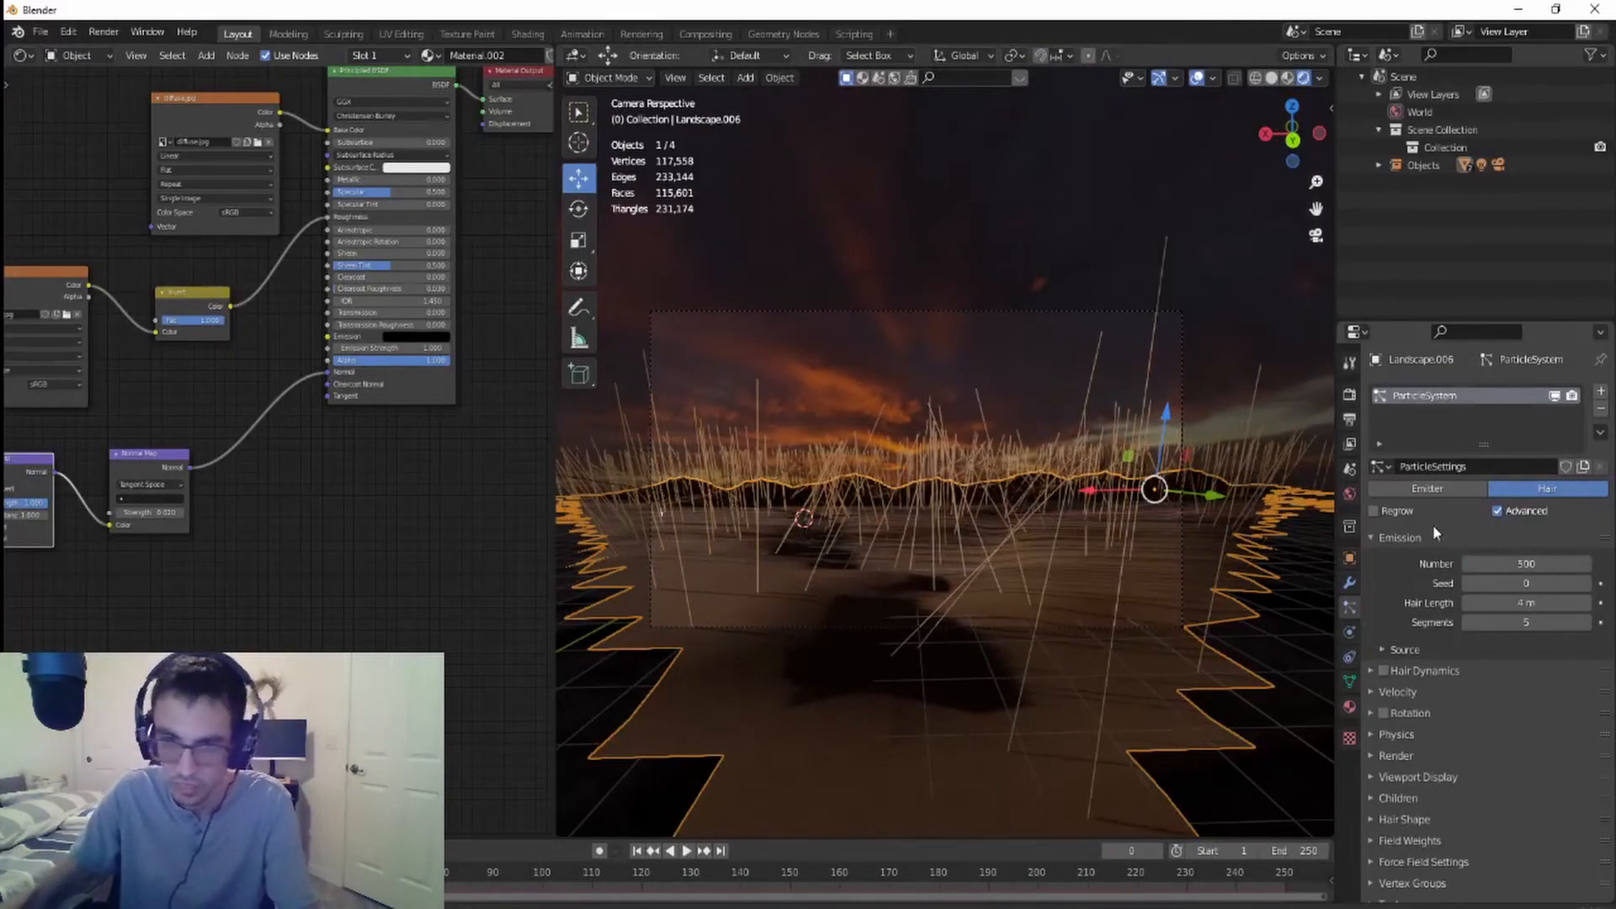
scroll(1014, 641, down, 2)
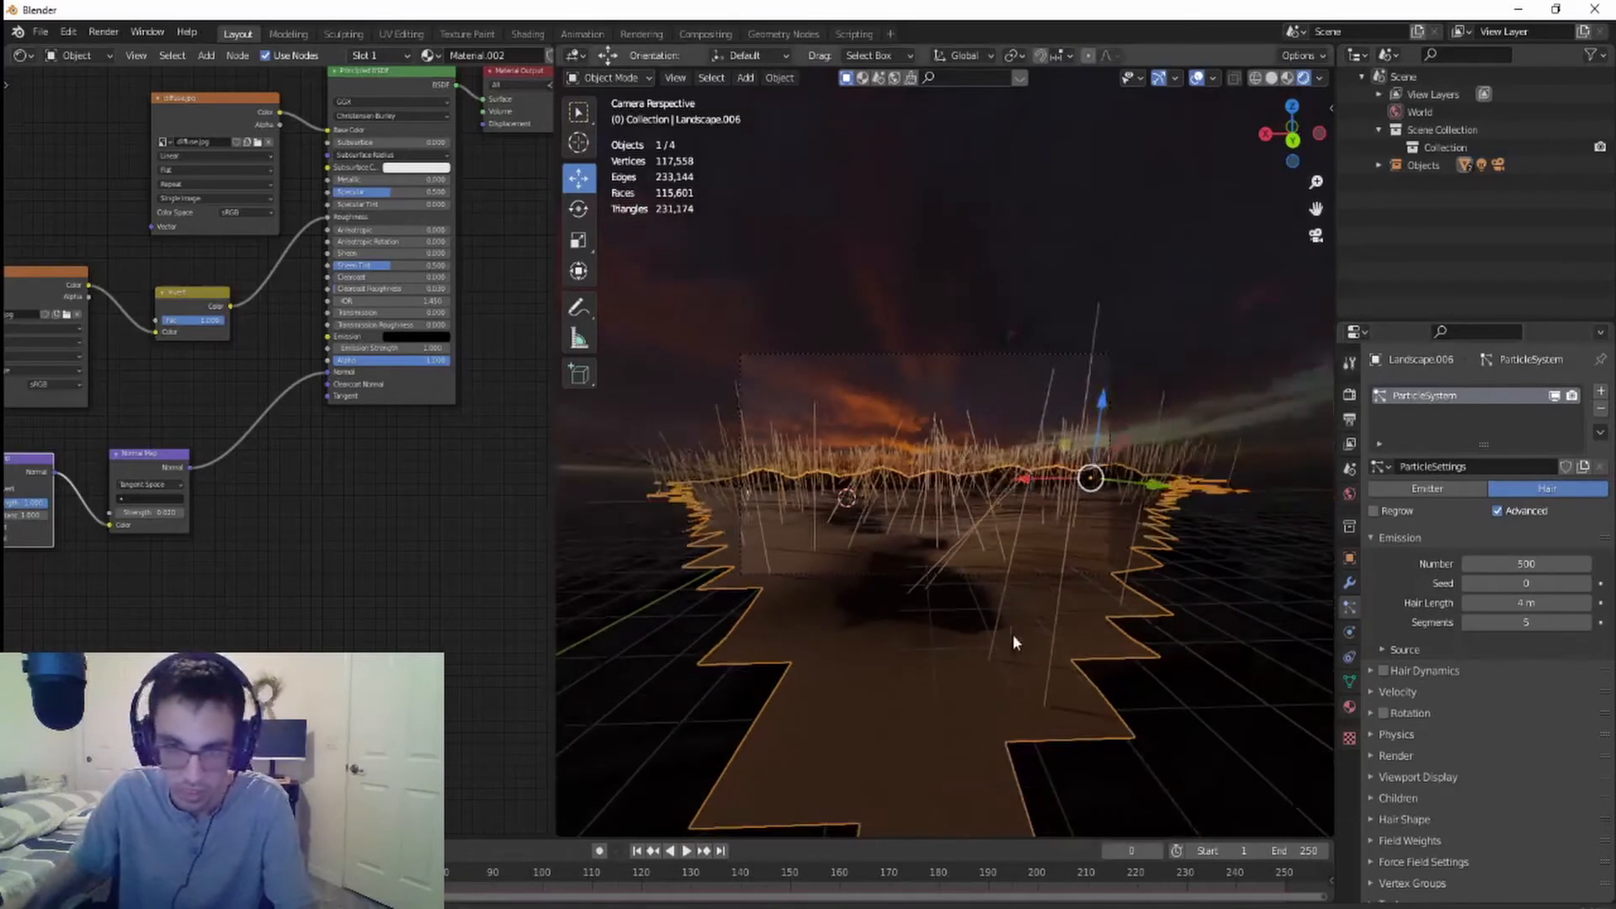
scroll(1008, 631, down, 1)
scroll(1007, 630, up, 5)
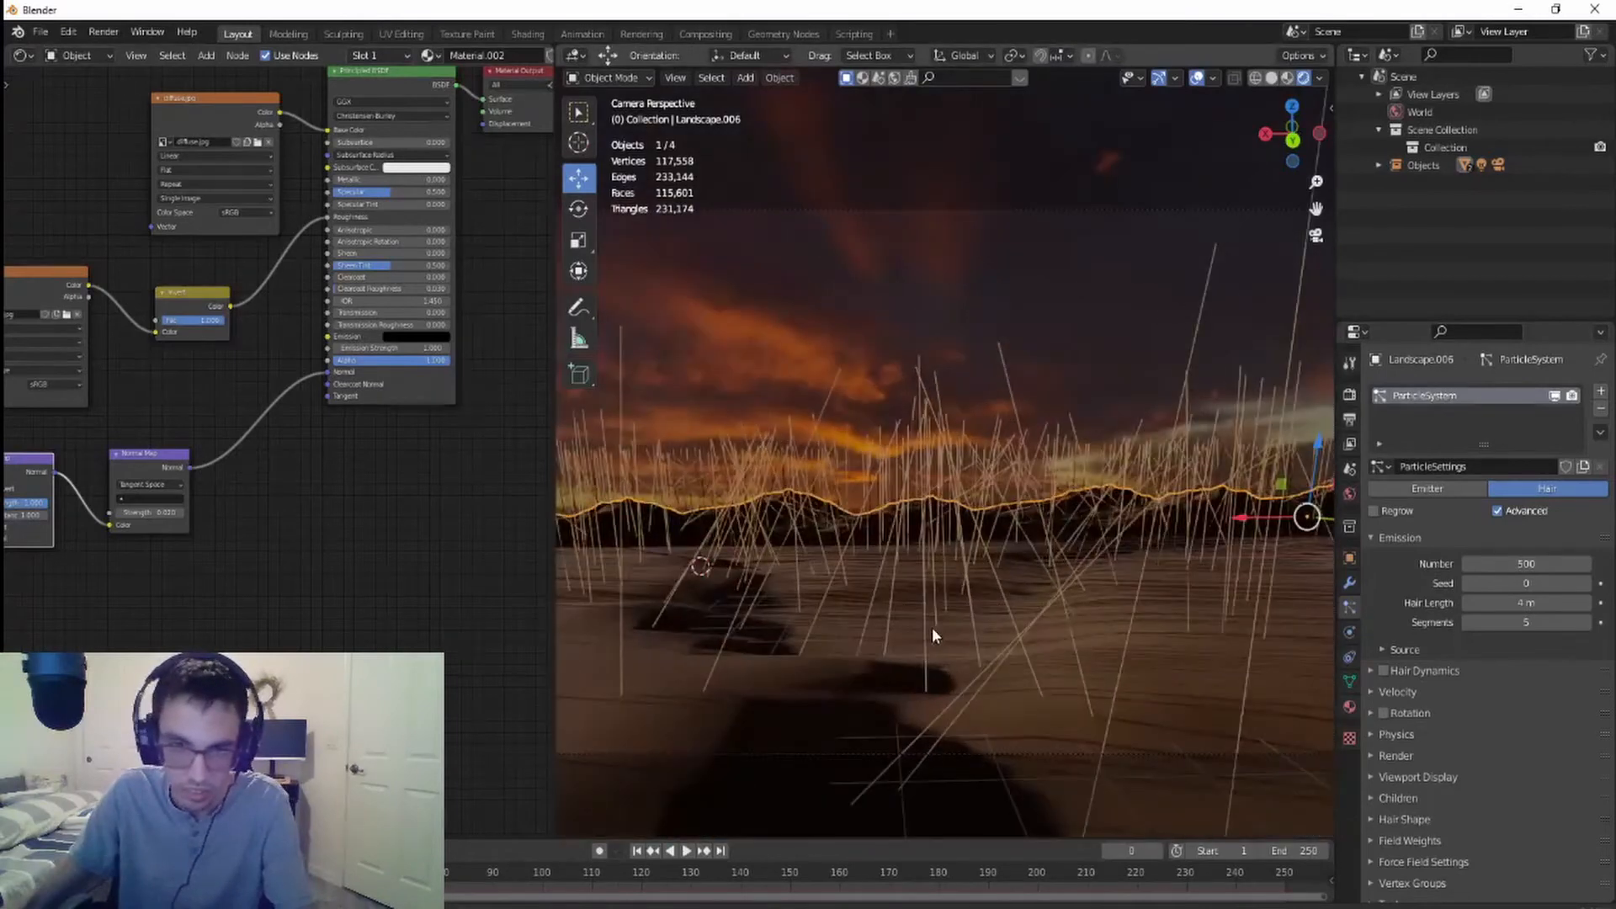
scroll(927, 627, down, 3)
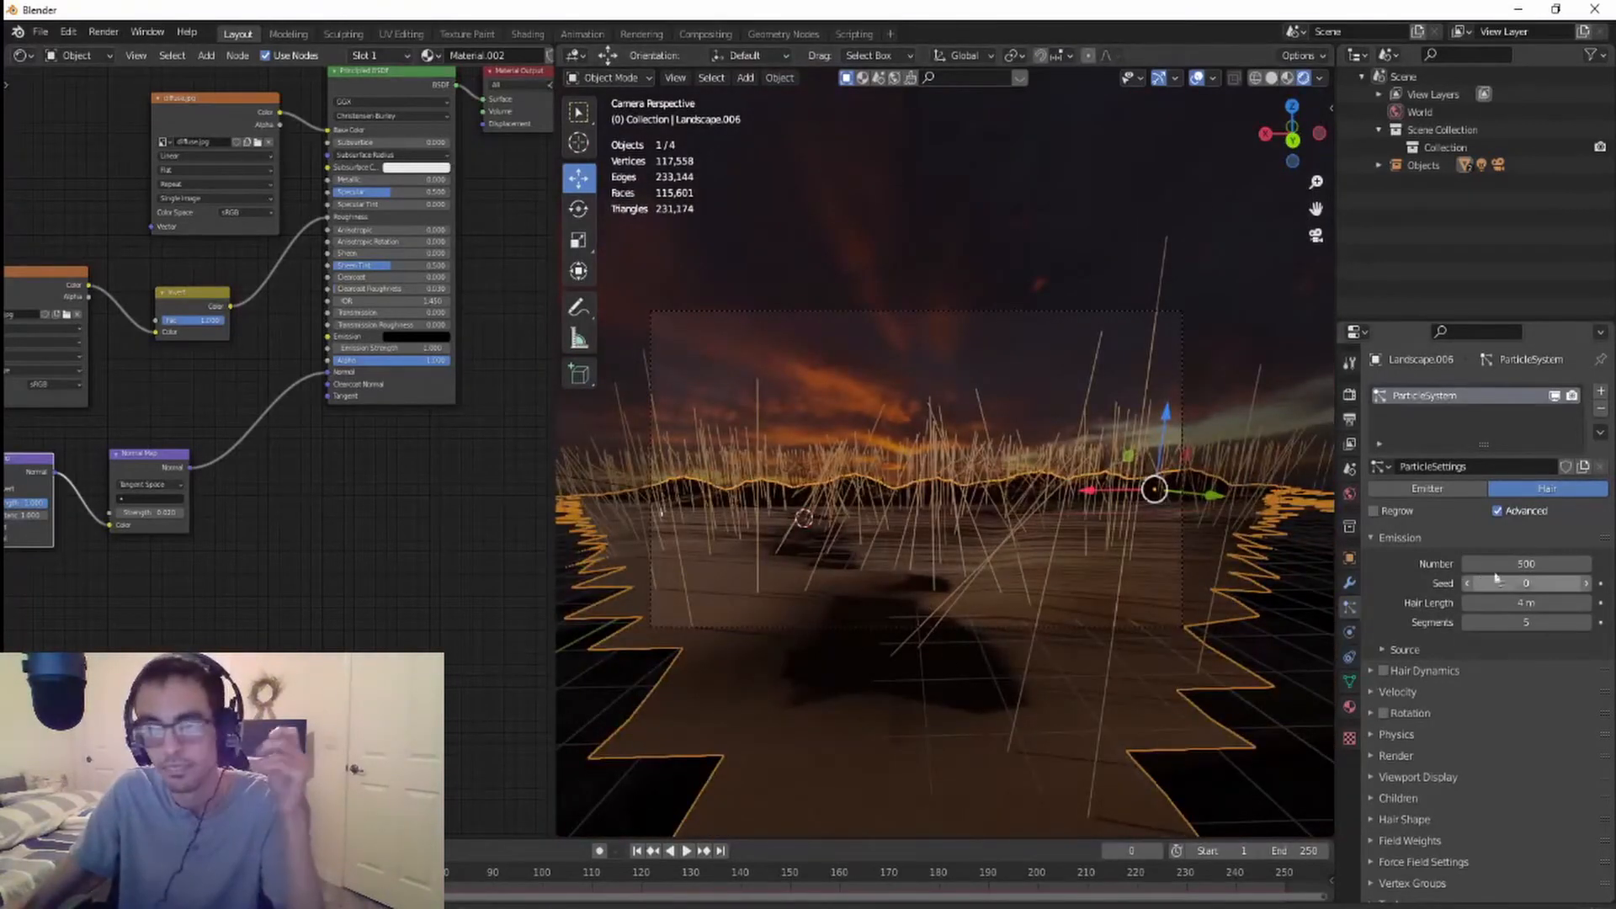
scroll(955, 650, up, 1)
scroll(917, 652, up, 8)
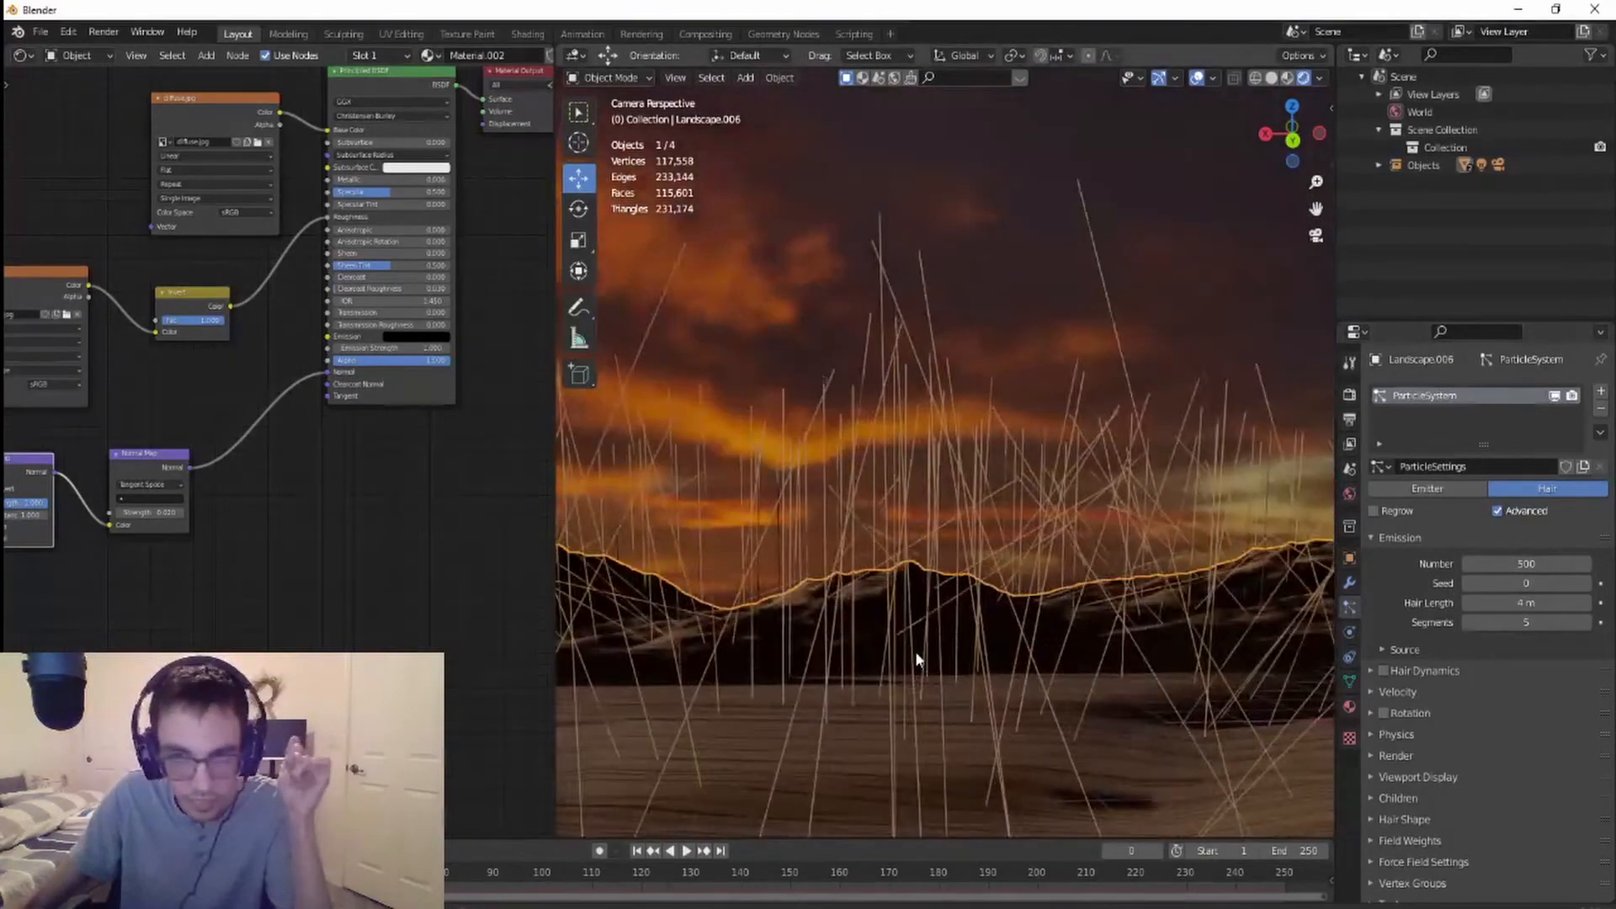
scroll(916, 651, down, 5)
- Set the hair particle number to 250 and inspect the strand spread from another angle and through the camera
click(1504, 563)
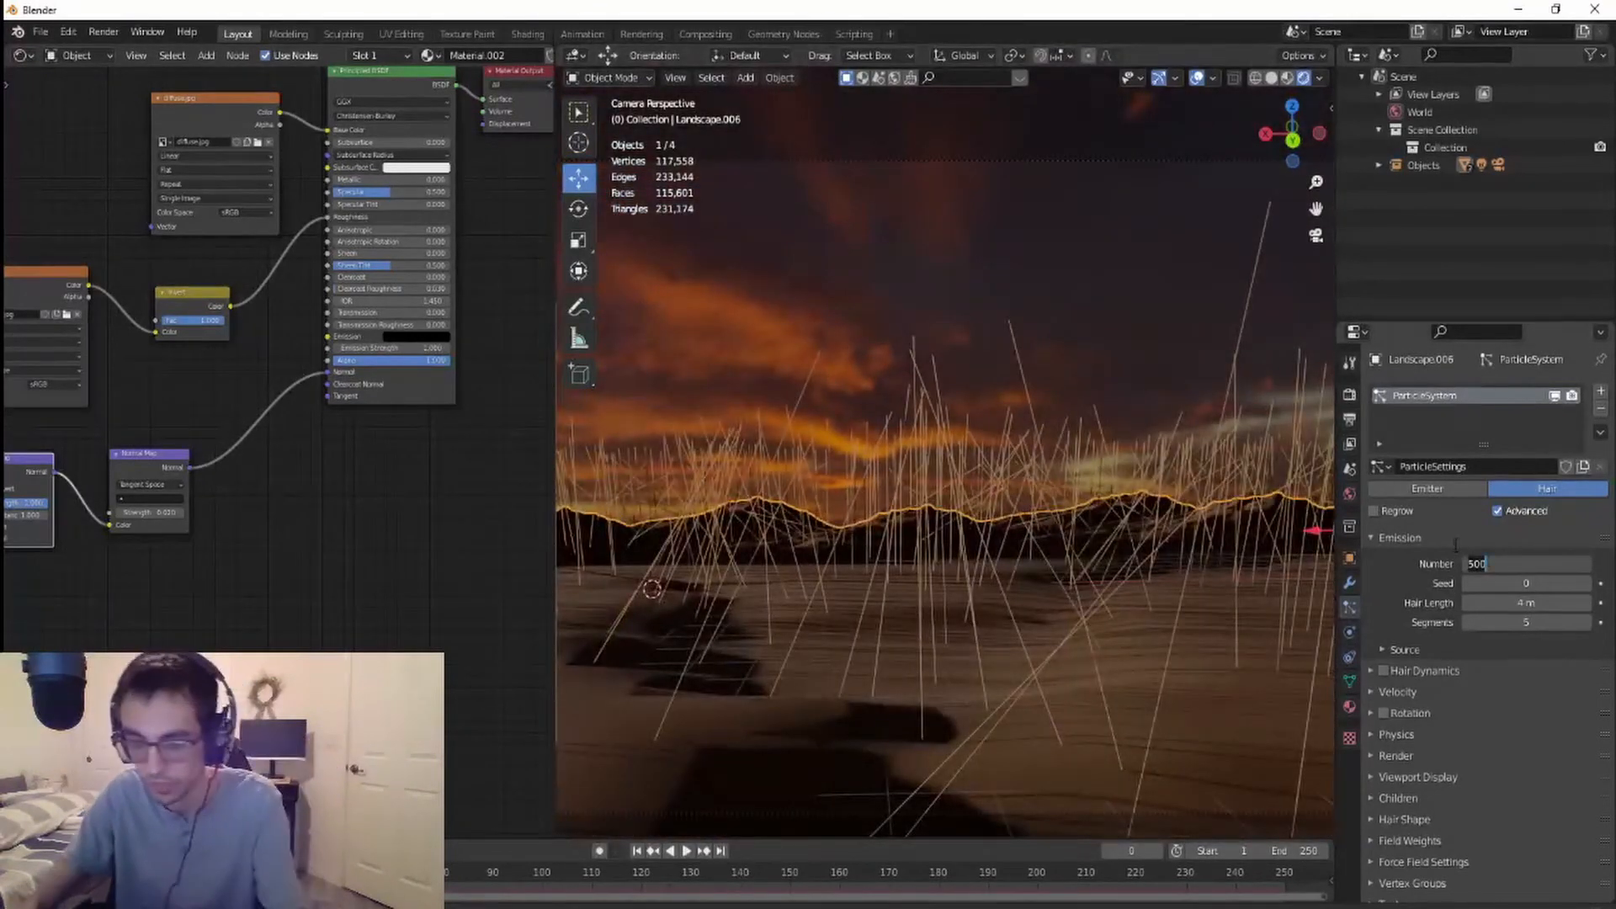
text(250)
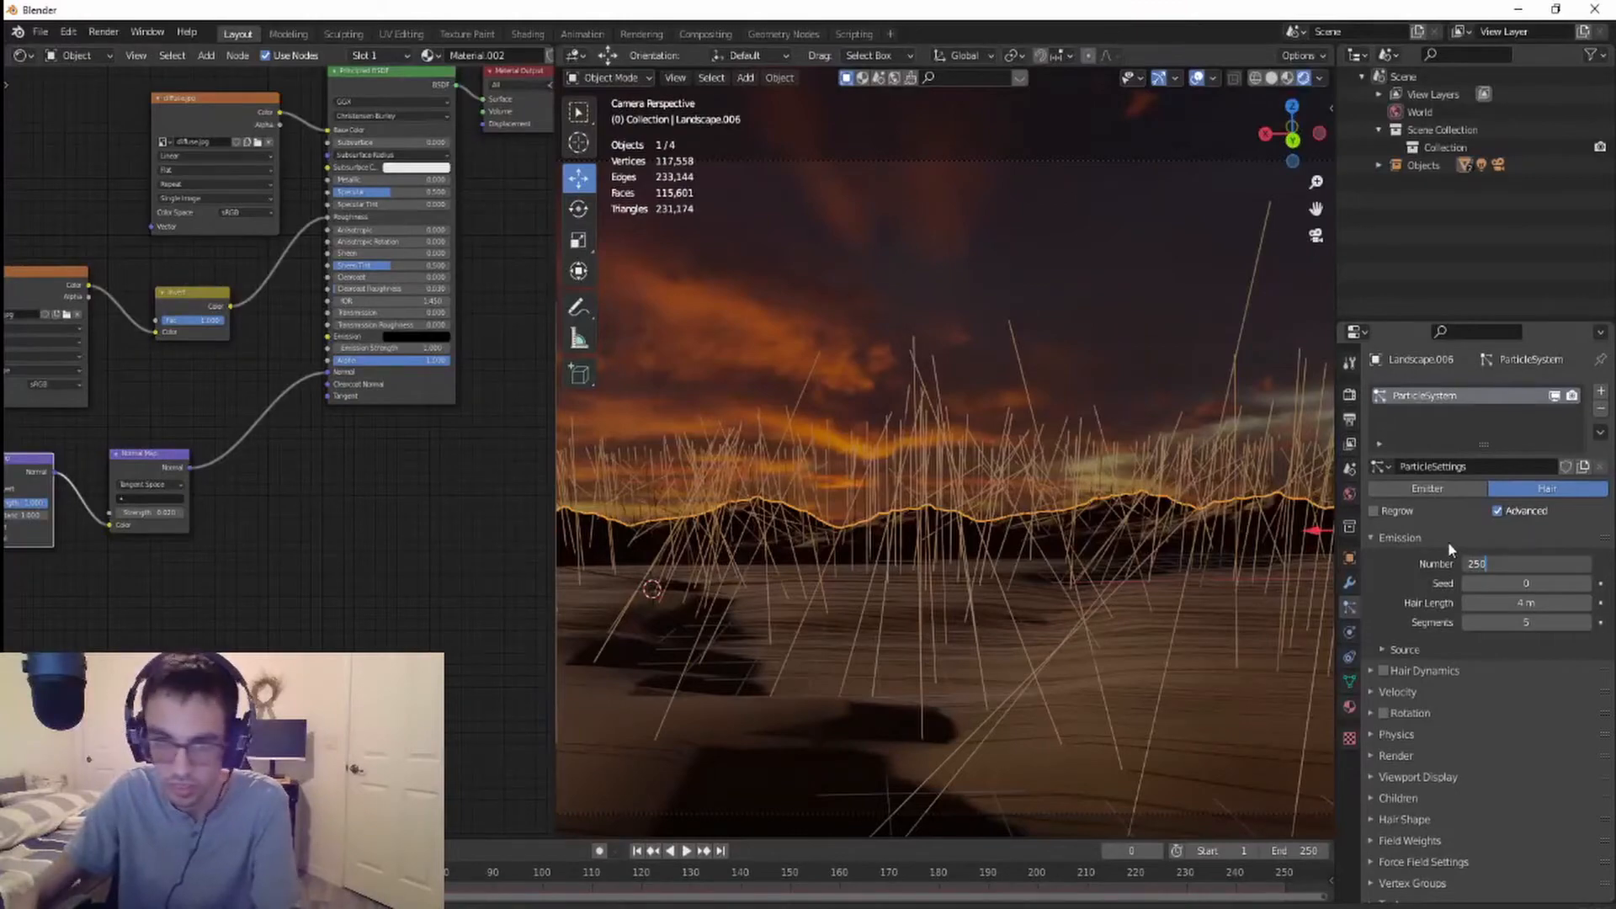
key(Return)
scroll(1002, 712, down, 2)
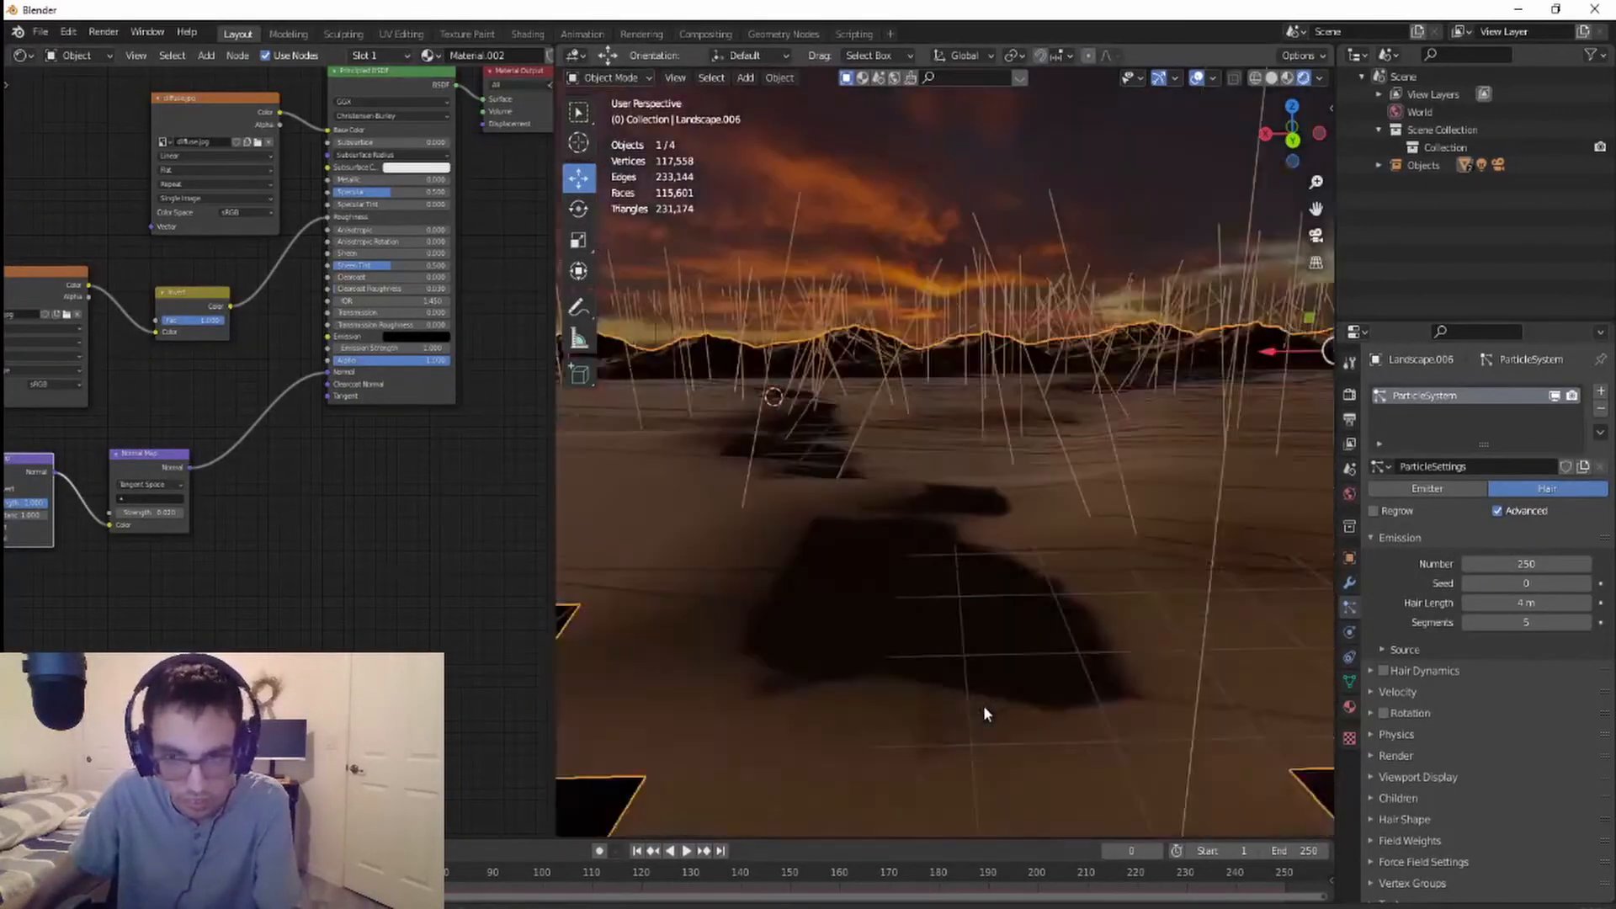
middle_drag(983, 705, 1085, 707)
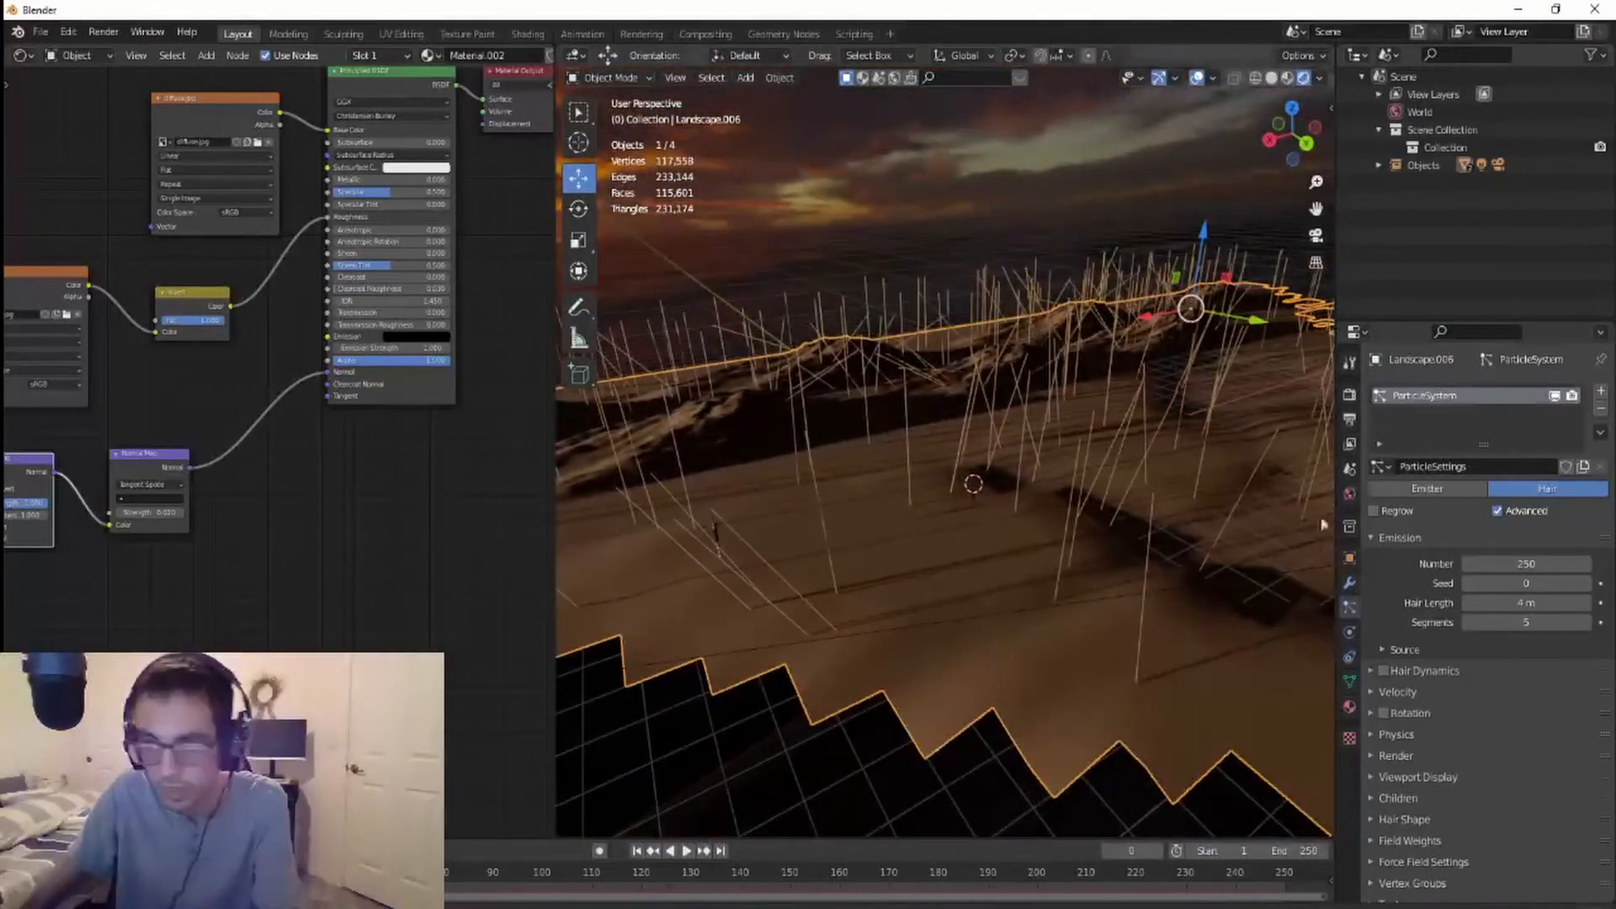
click(1316, 234)
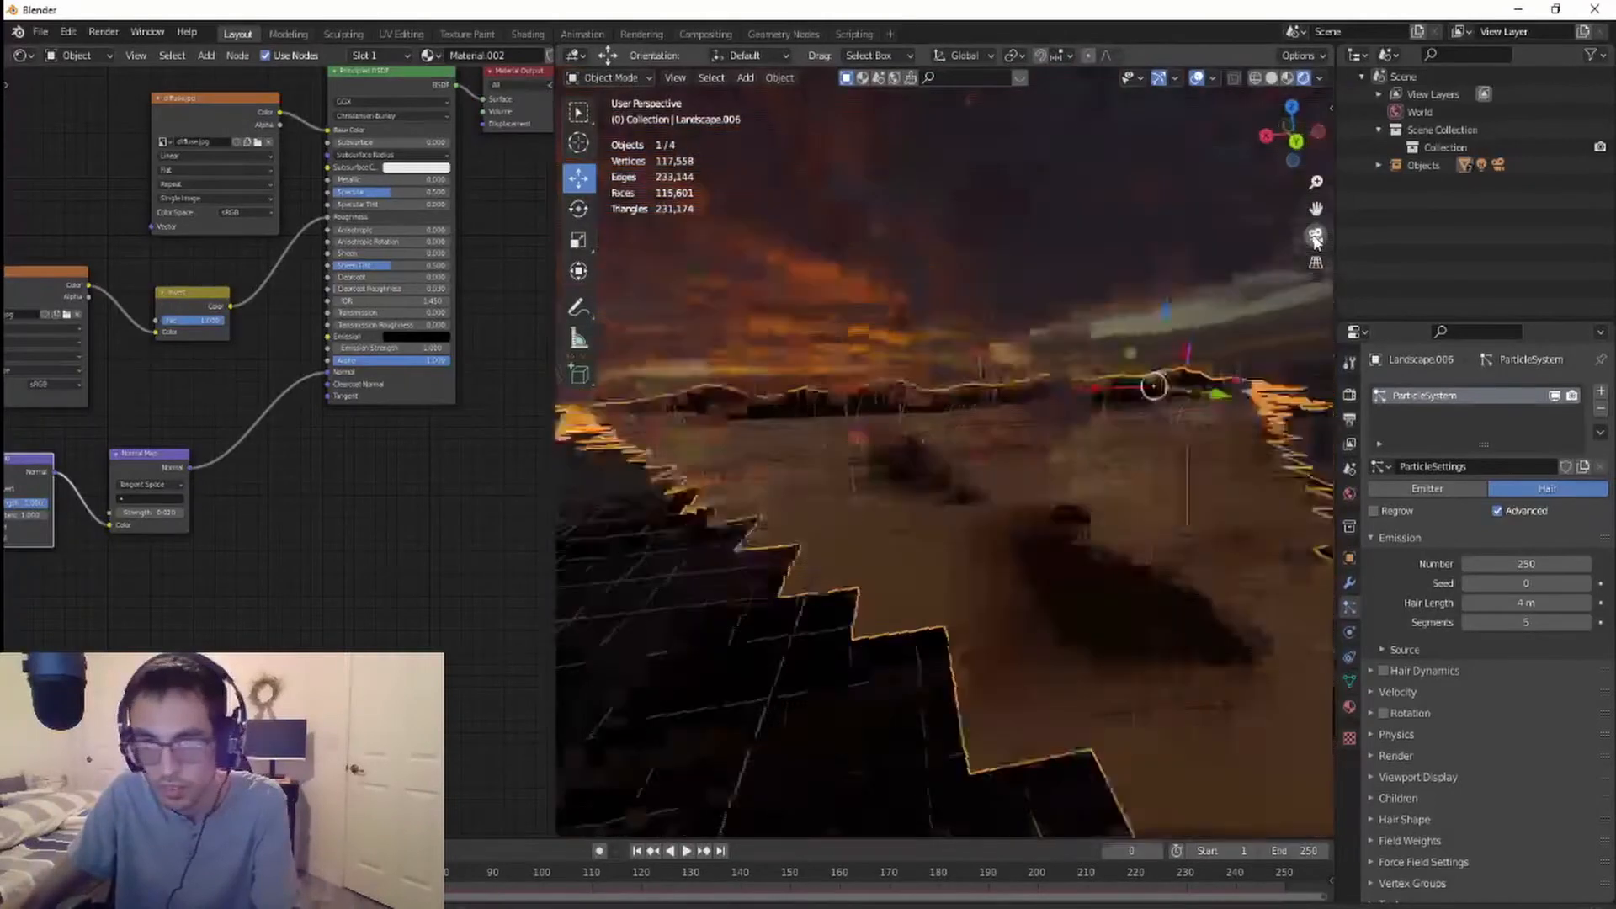
- Set the hair particles to render as Object and check the available instance objects
scroll(1382, 586, down, 1)
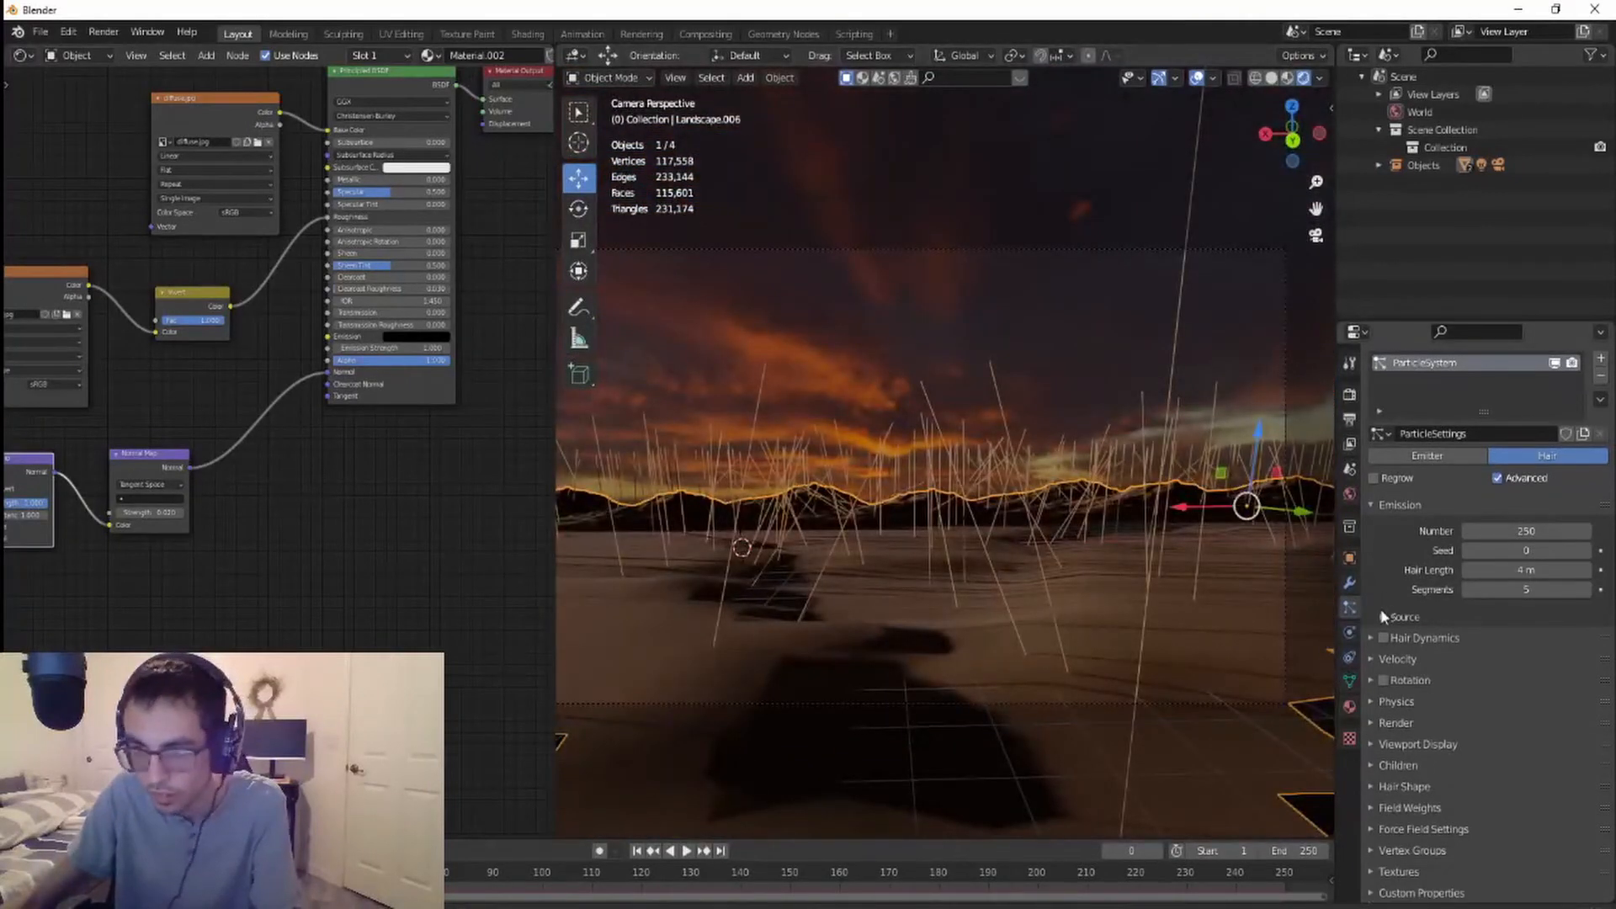
click(1374, 723)
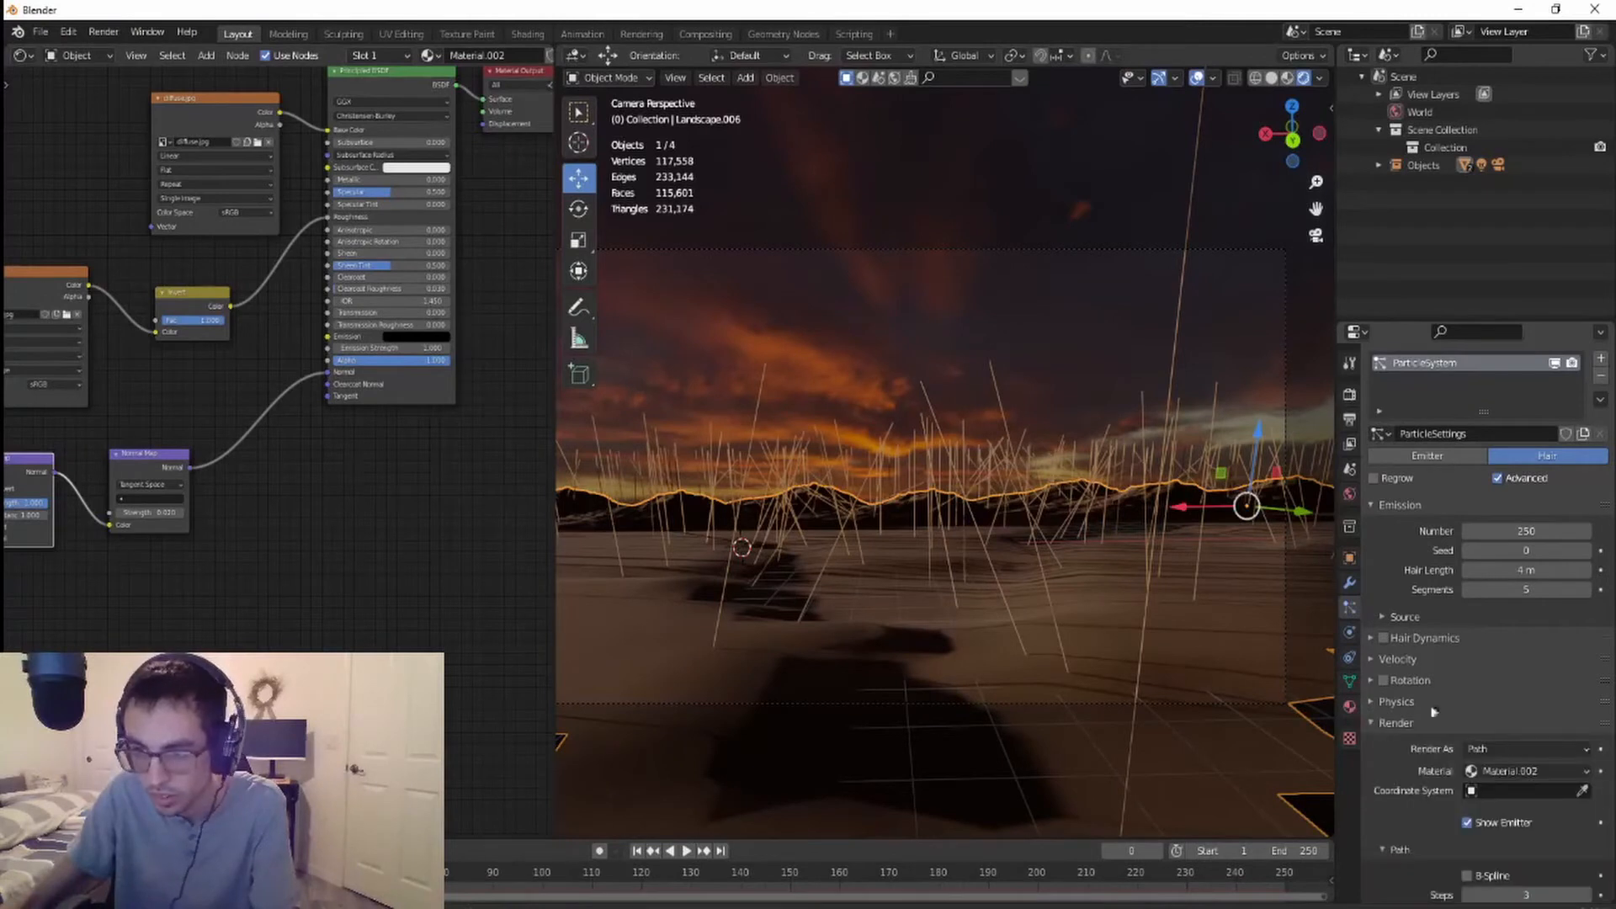
click(1535, 745)
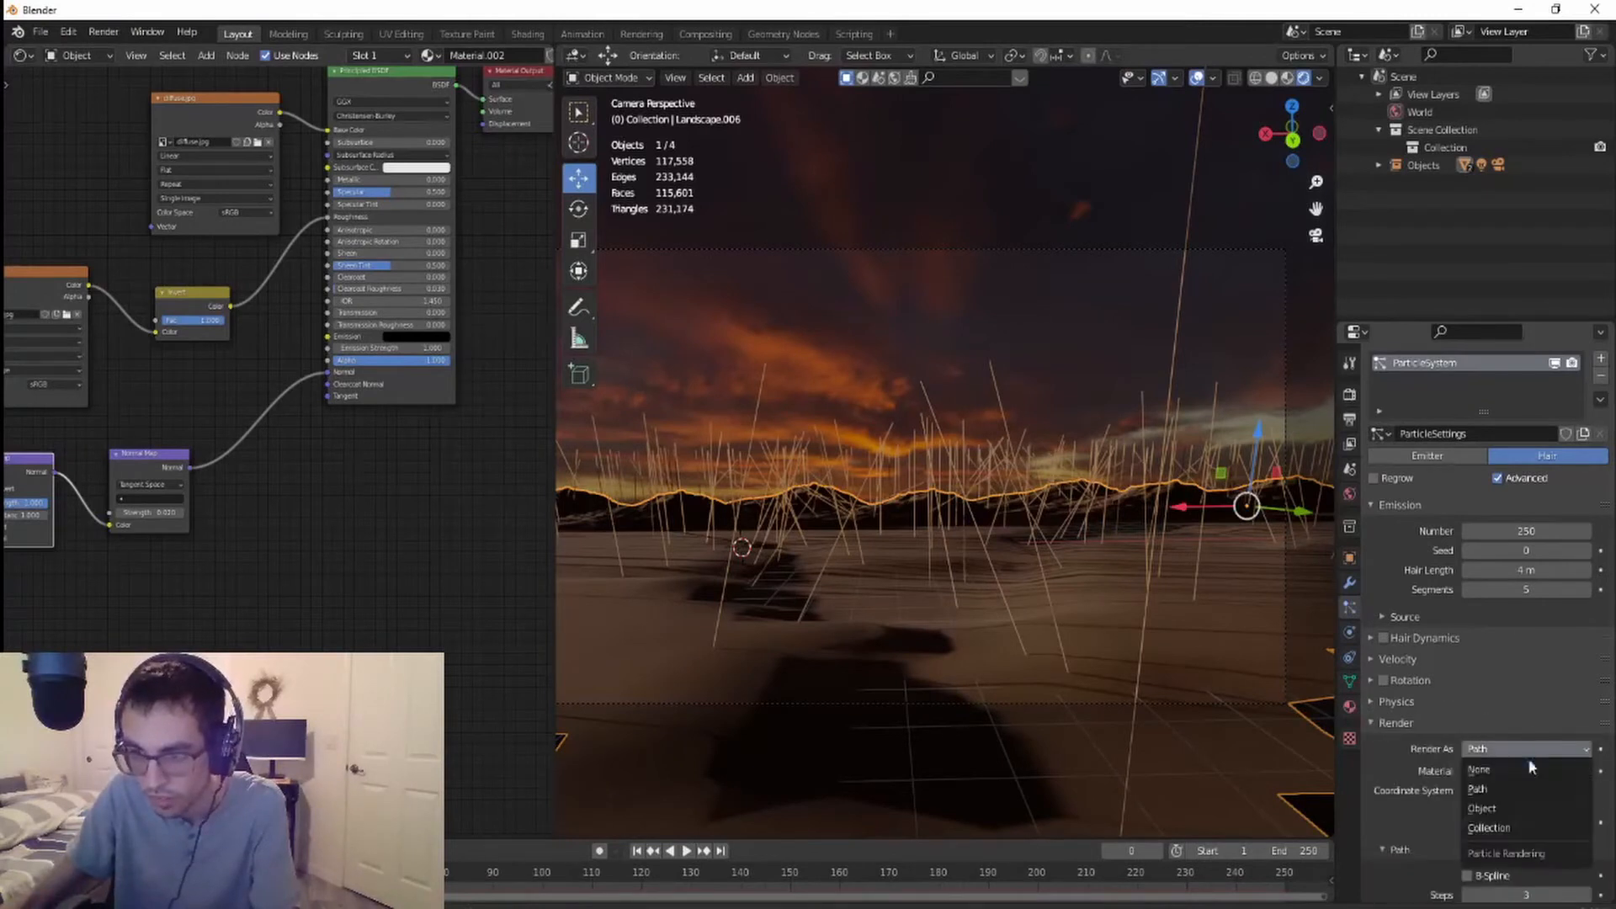
click(1510, 806)
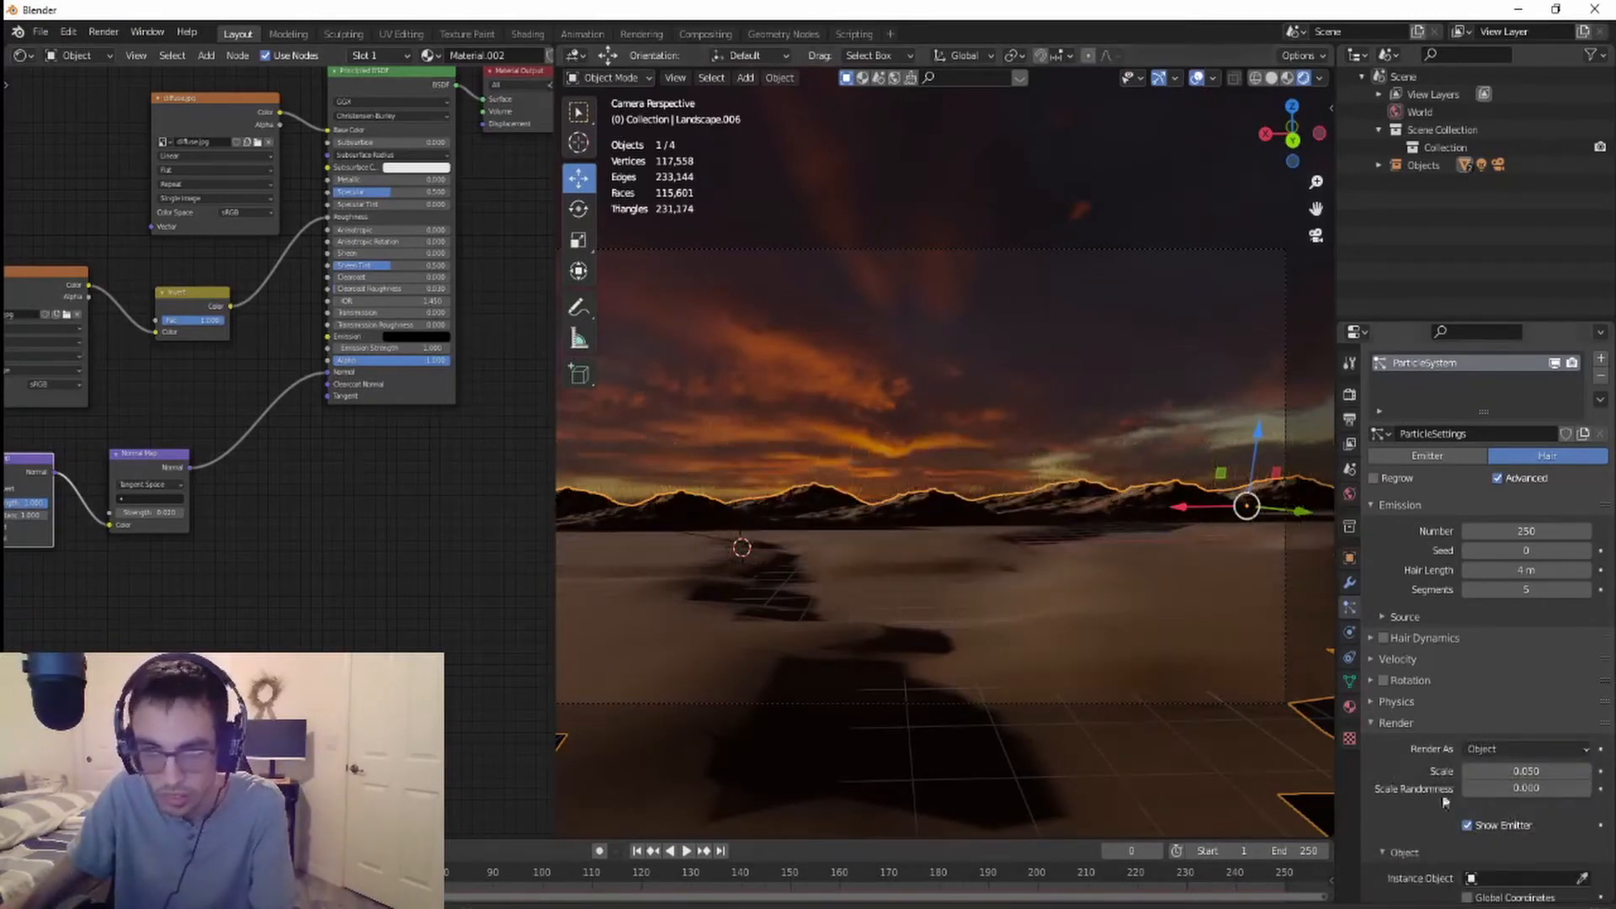
scroll(1561, 844, down, 3)
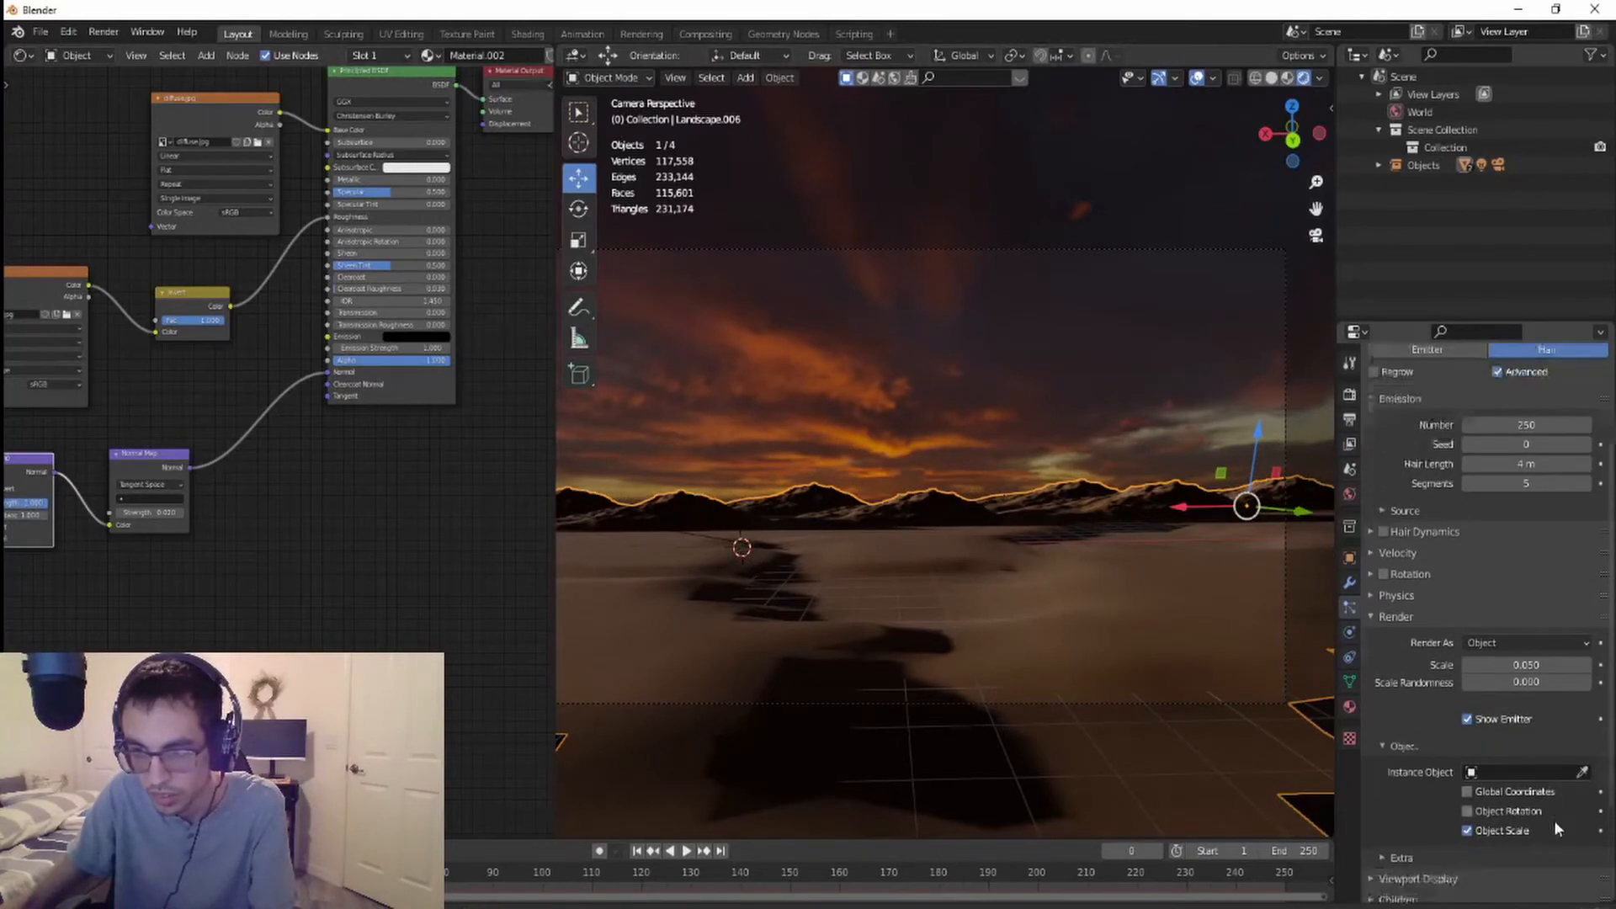
click(1479, 773)
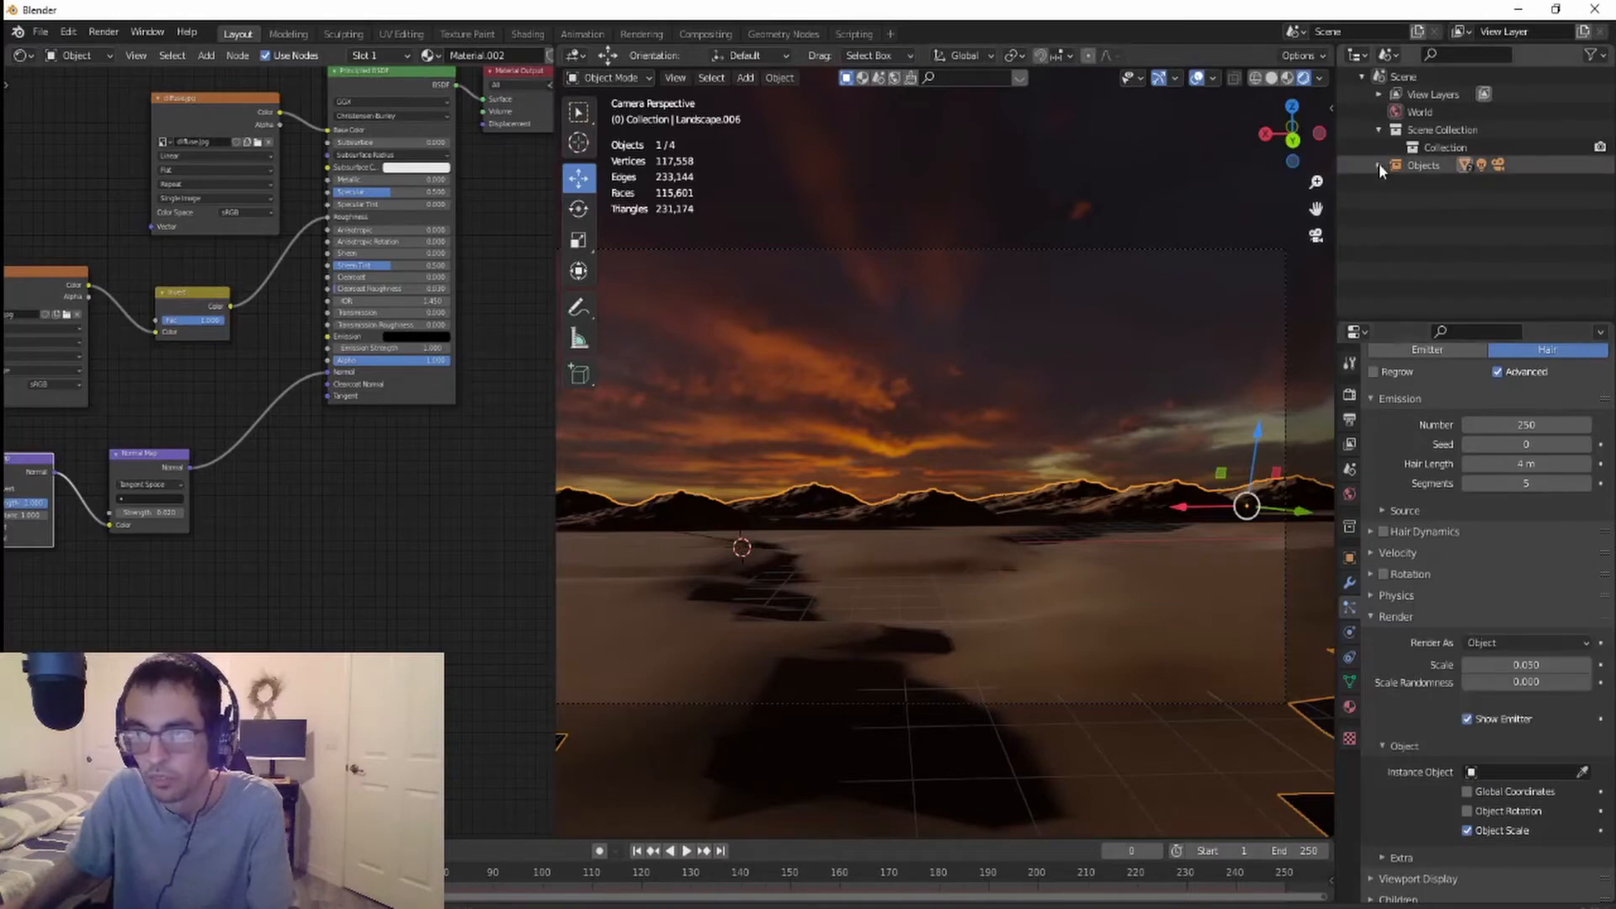
- Rename the Artorias_Sword object to emitter
click(1379, 165)
double_click(1438, 182)
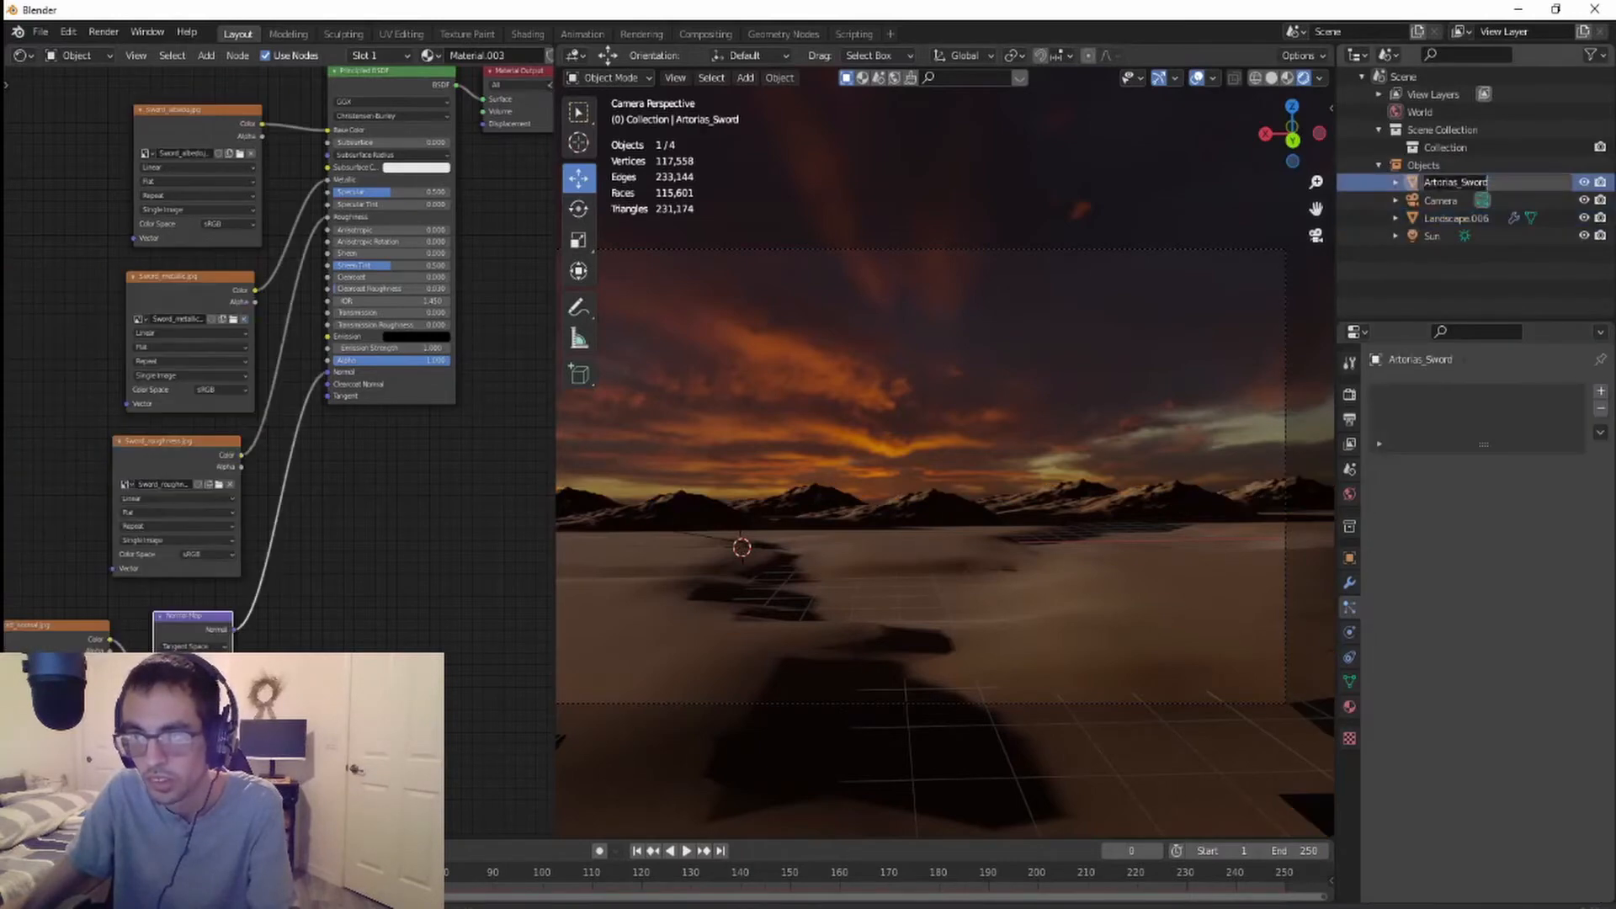
text(em)
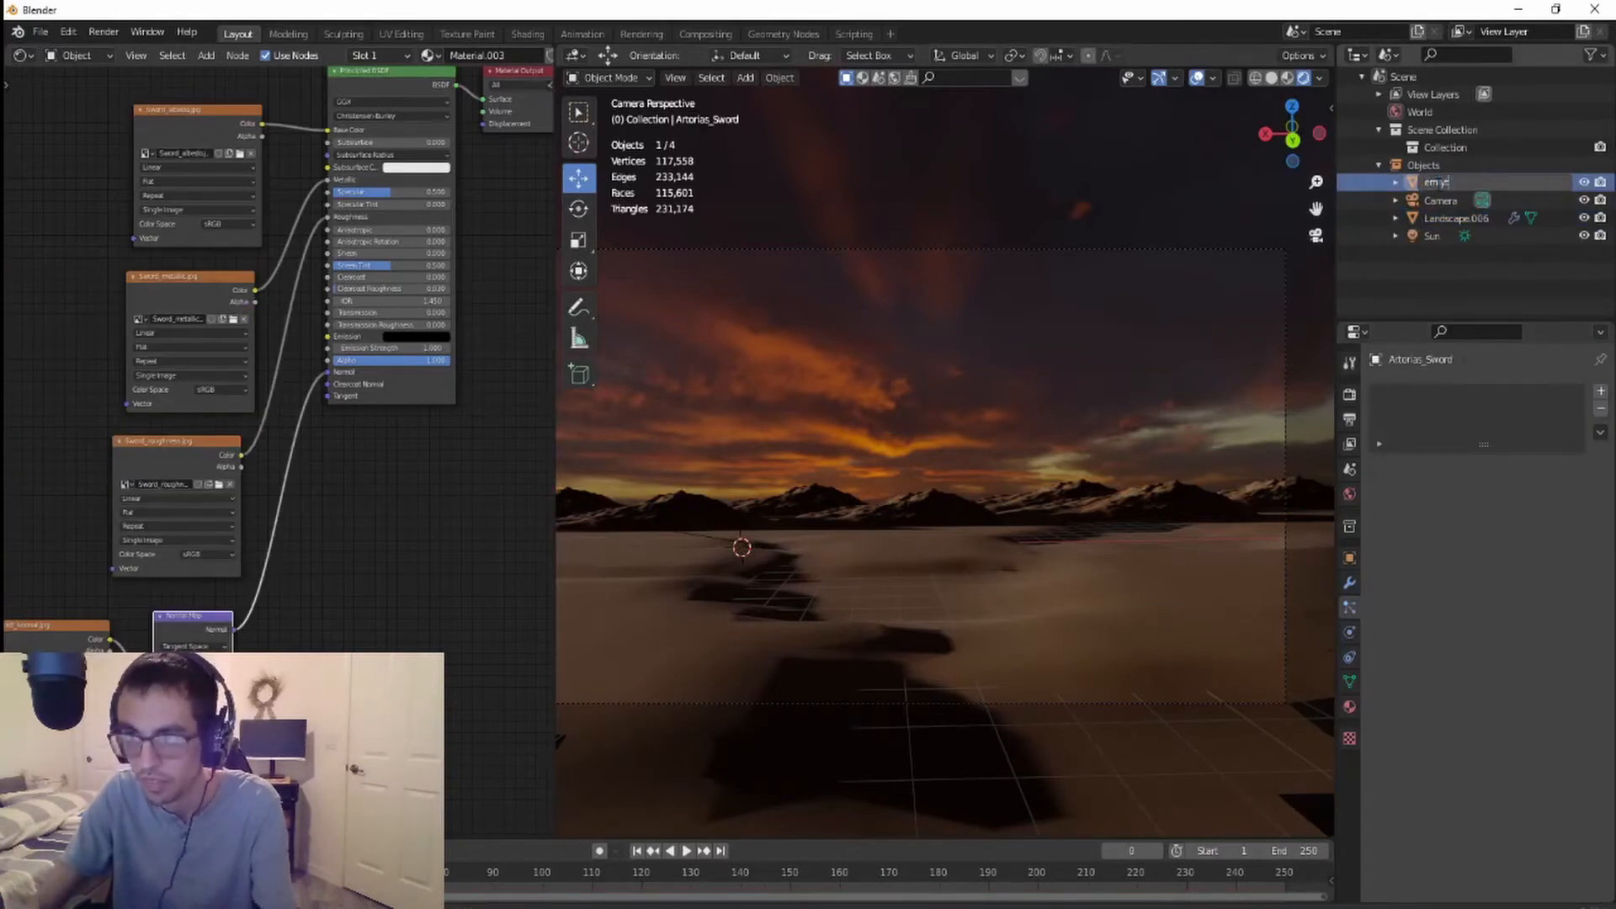
text(i)
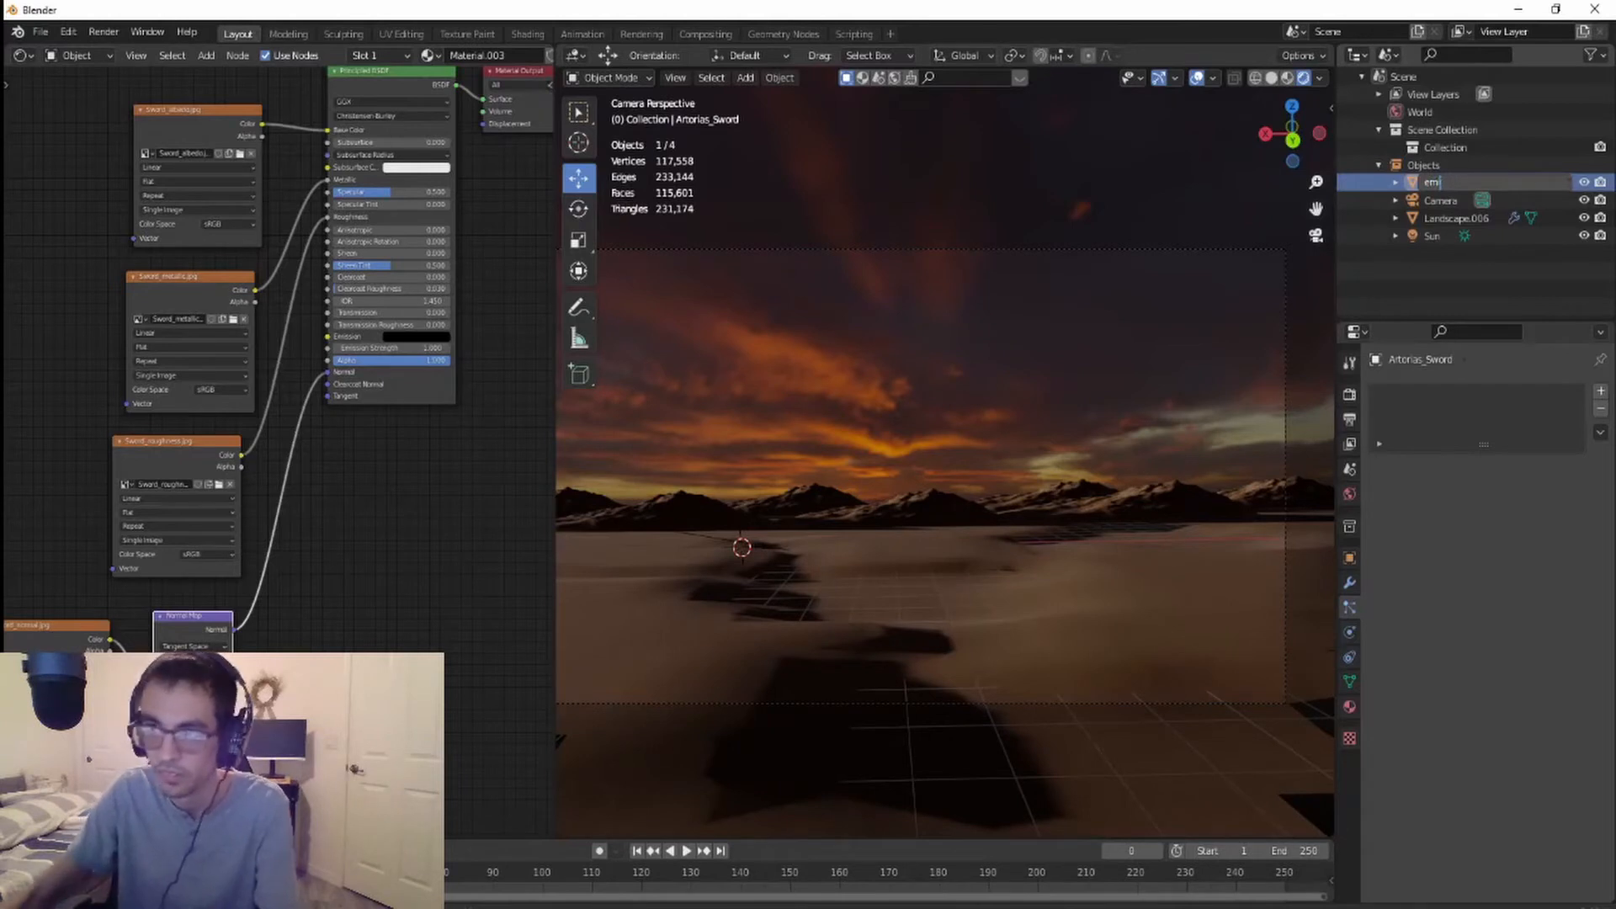
text(tter)
key(Return)
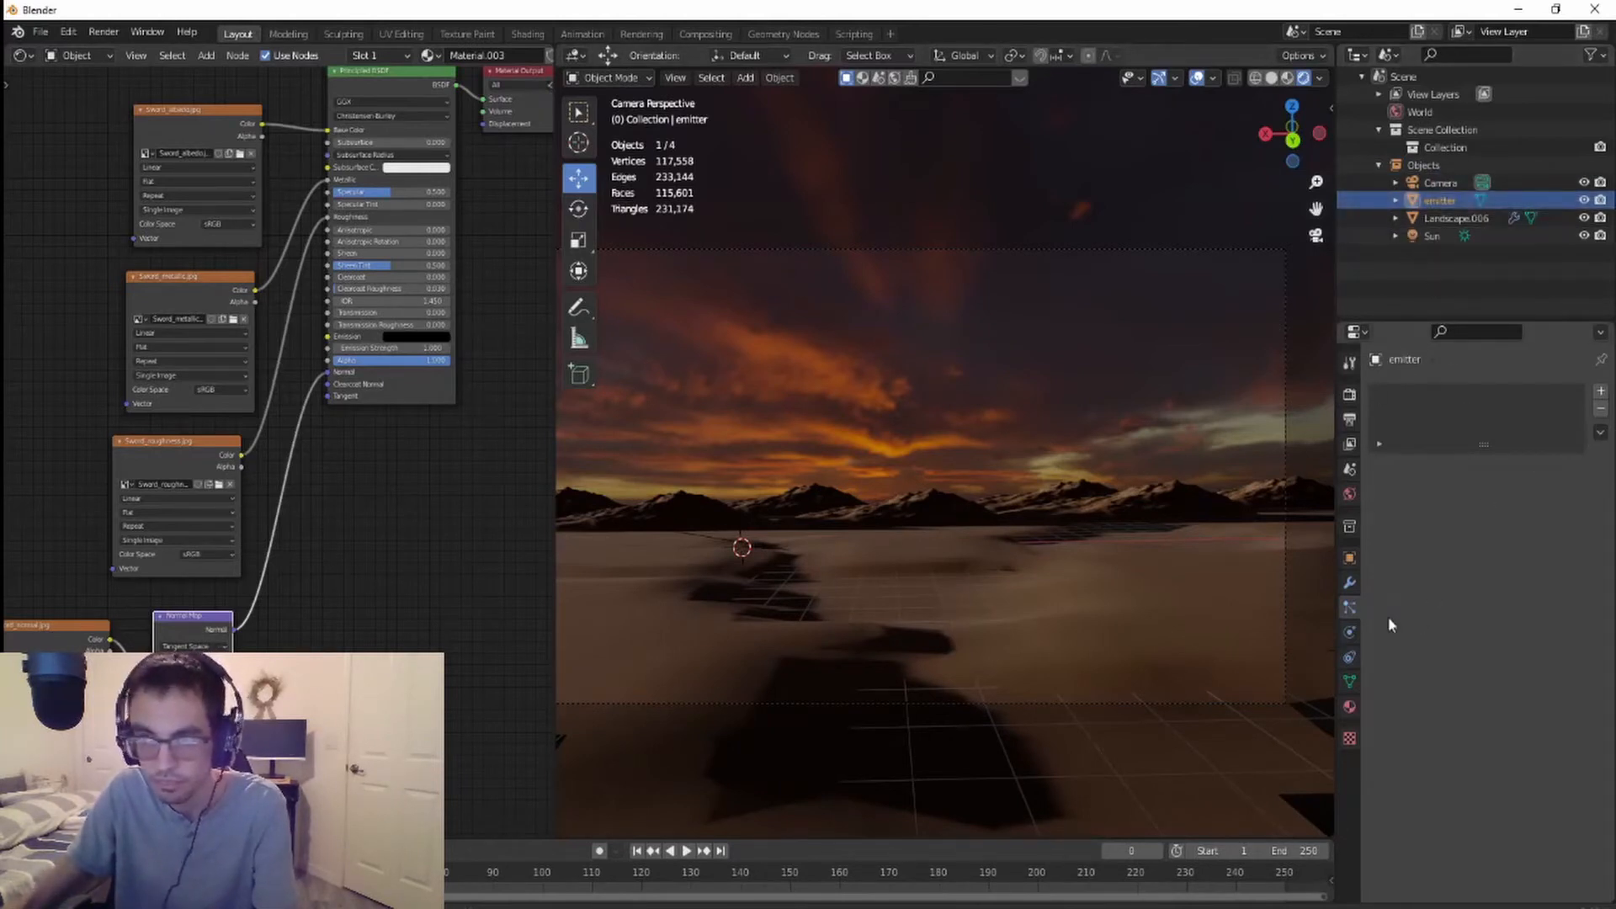
- Assign emitter as the instance object of the landscape's particle system and check the scattered swords on the sand
click(983, 623)
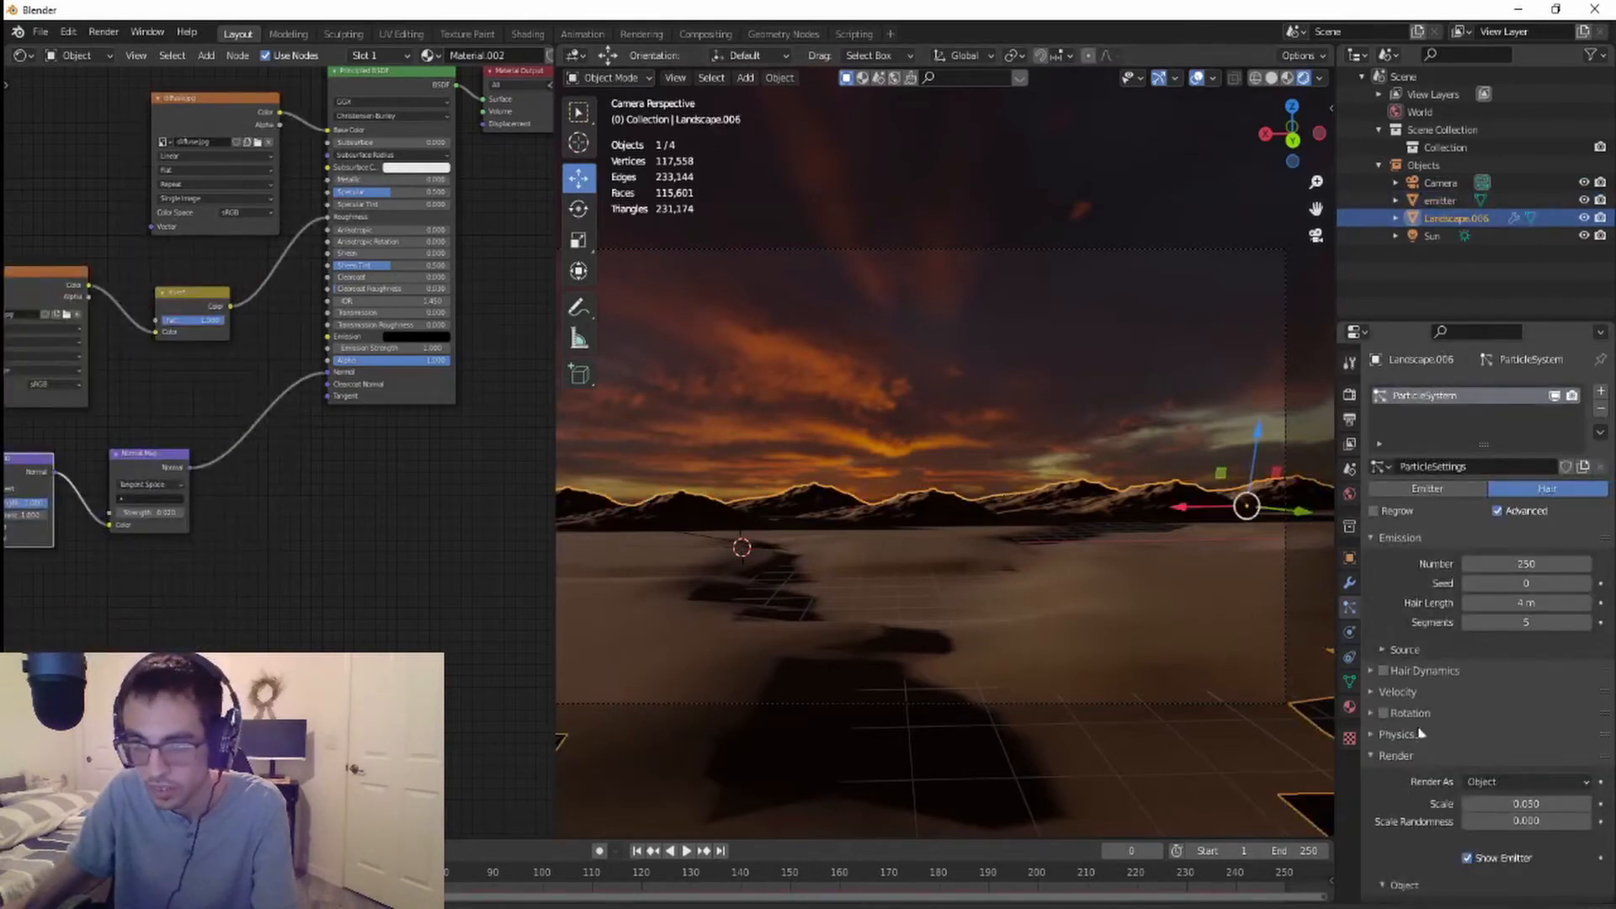
scroll(1464, 804, down, 3)
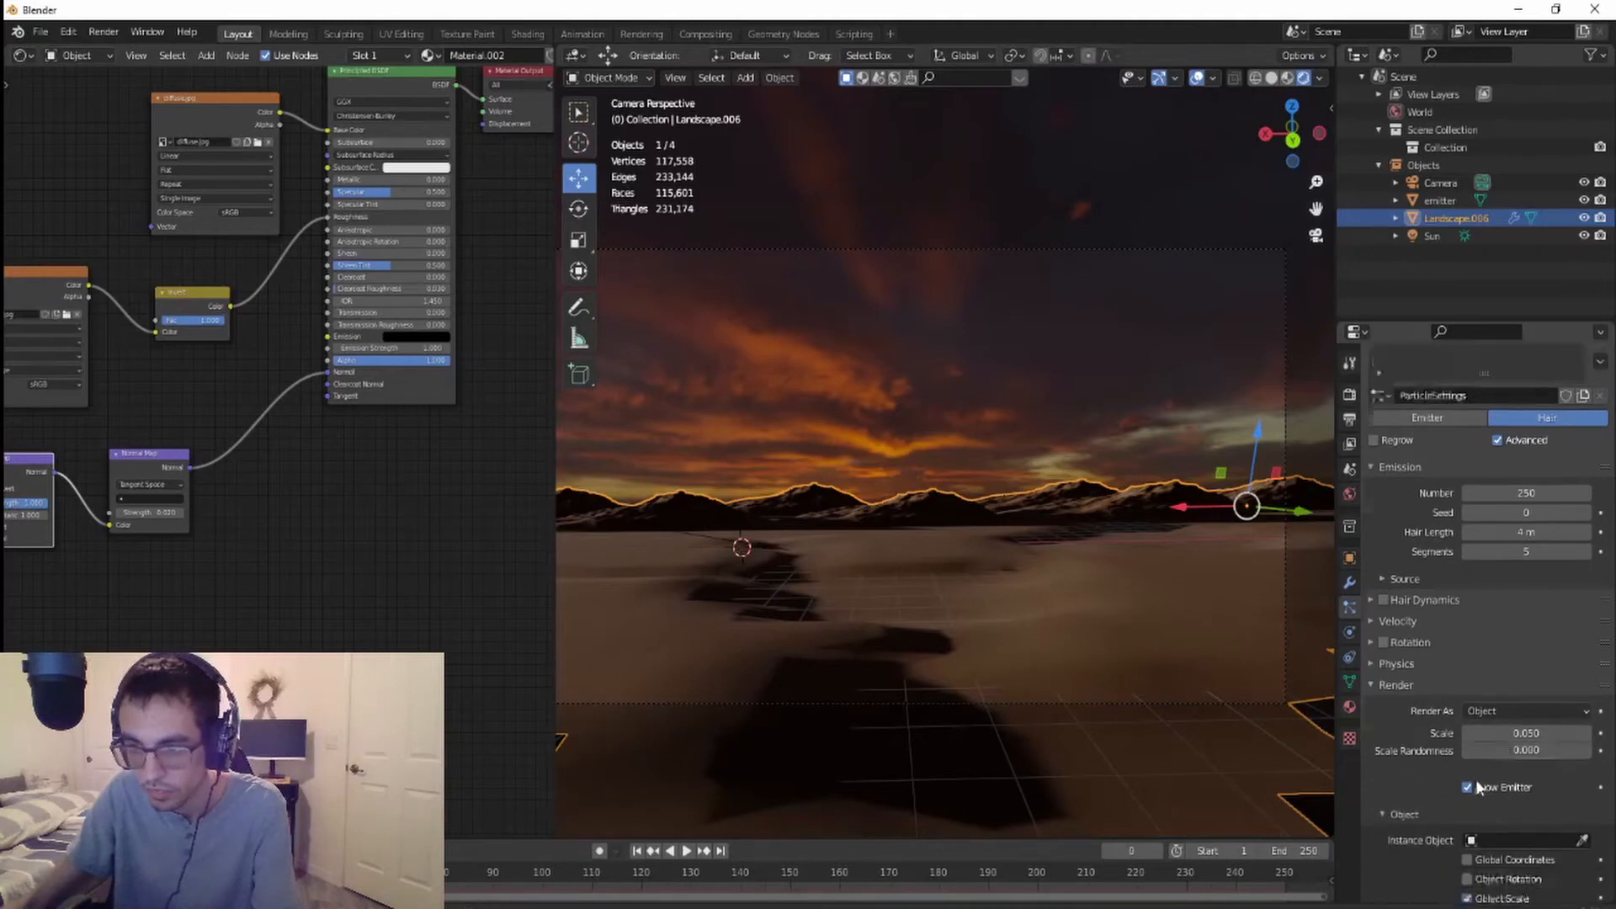
click(1482, 805)
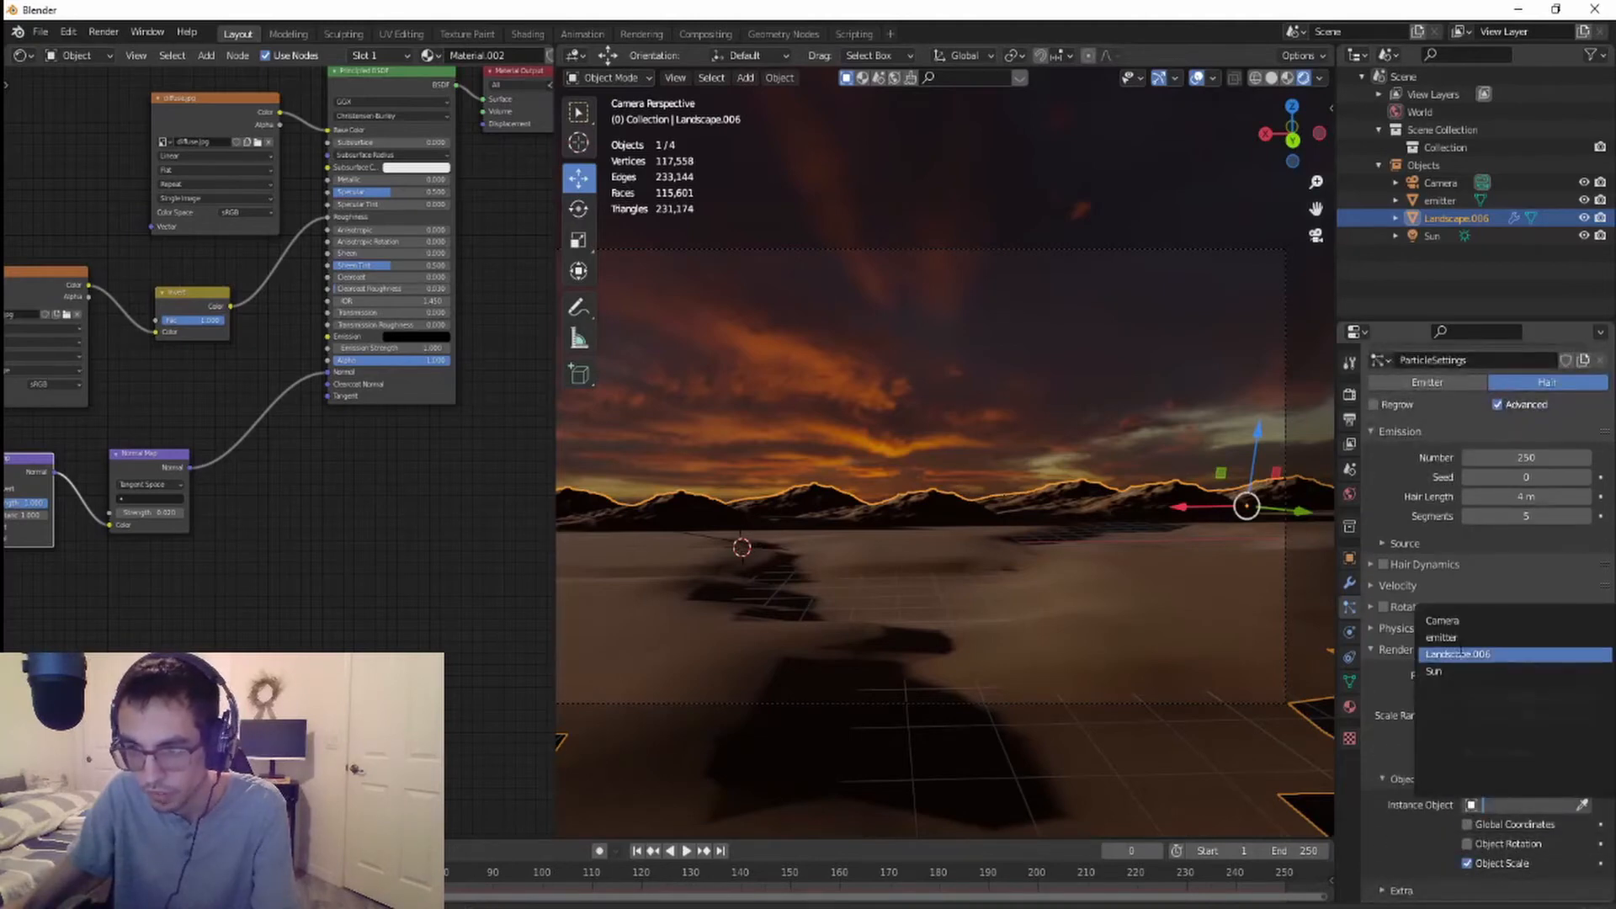
click(1457, 654)
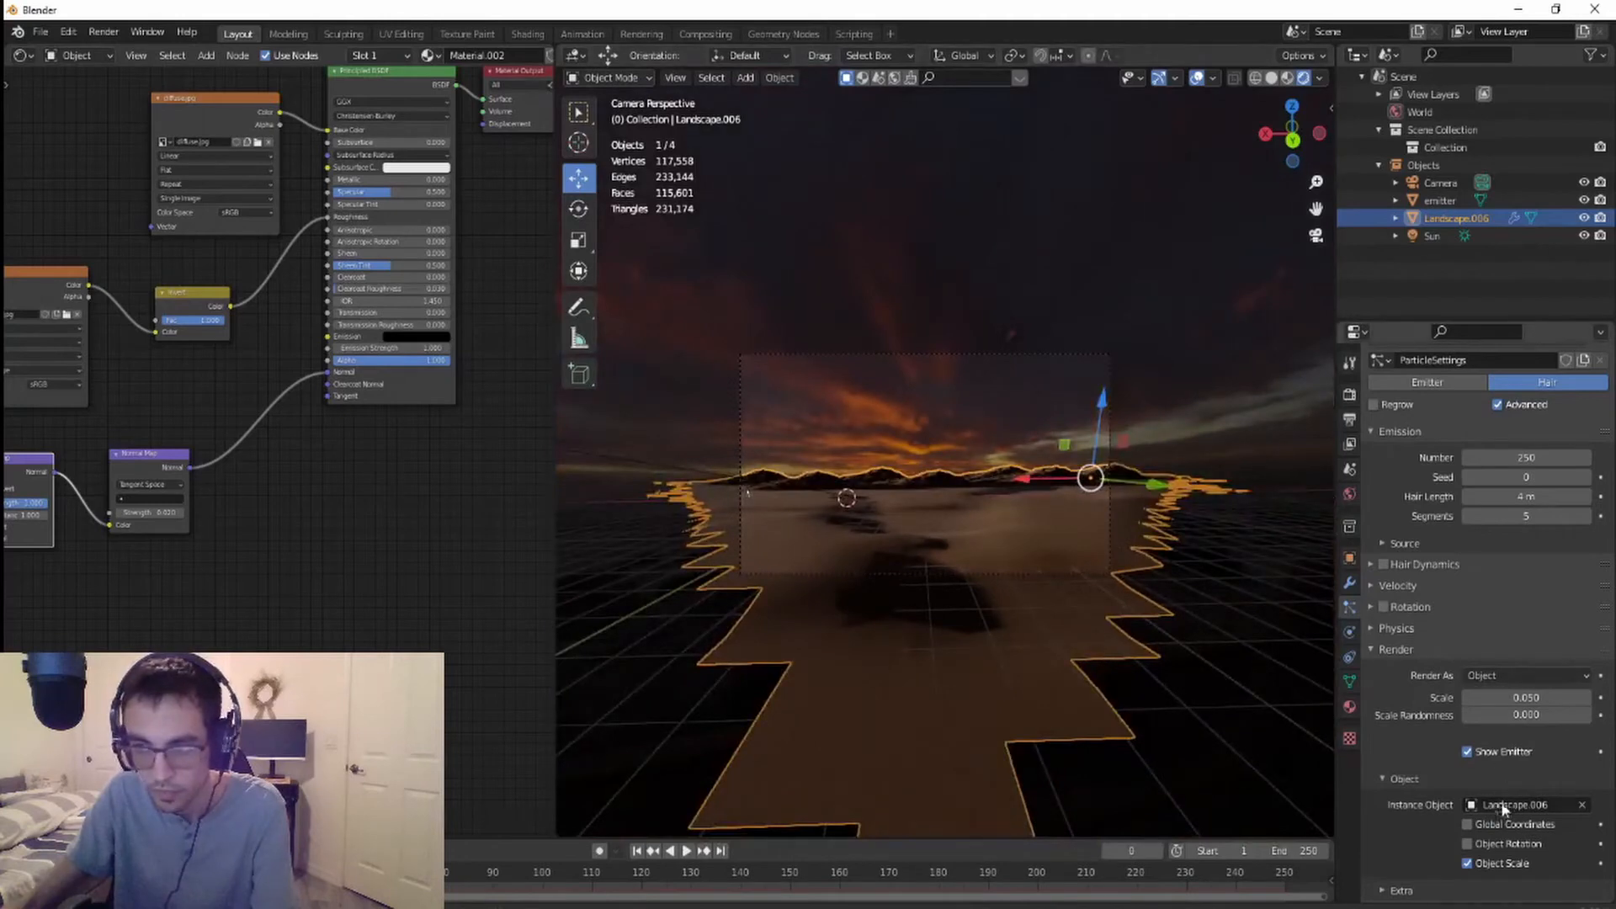
click(1483, 806)
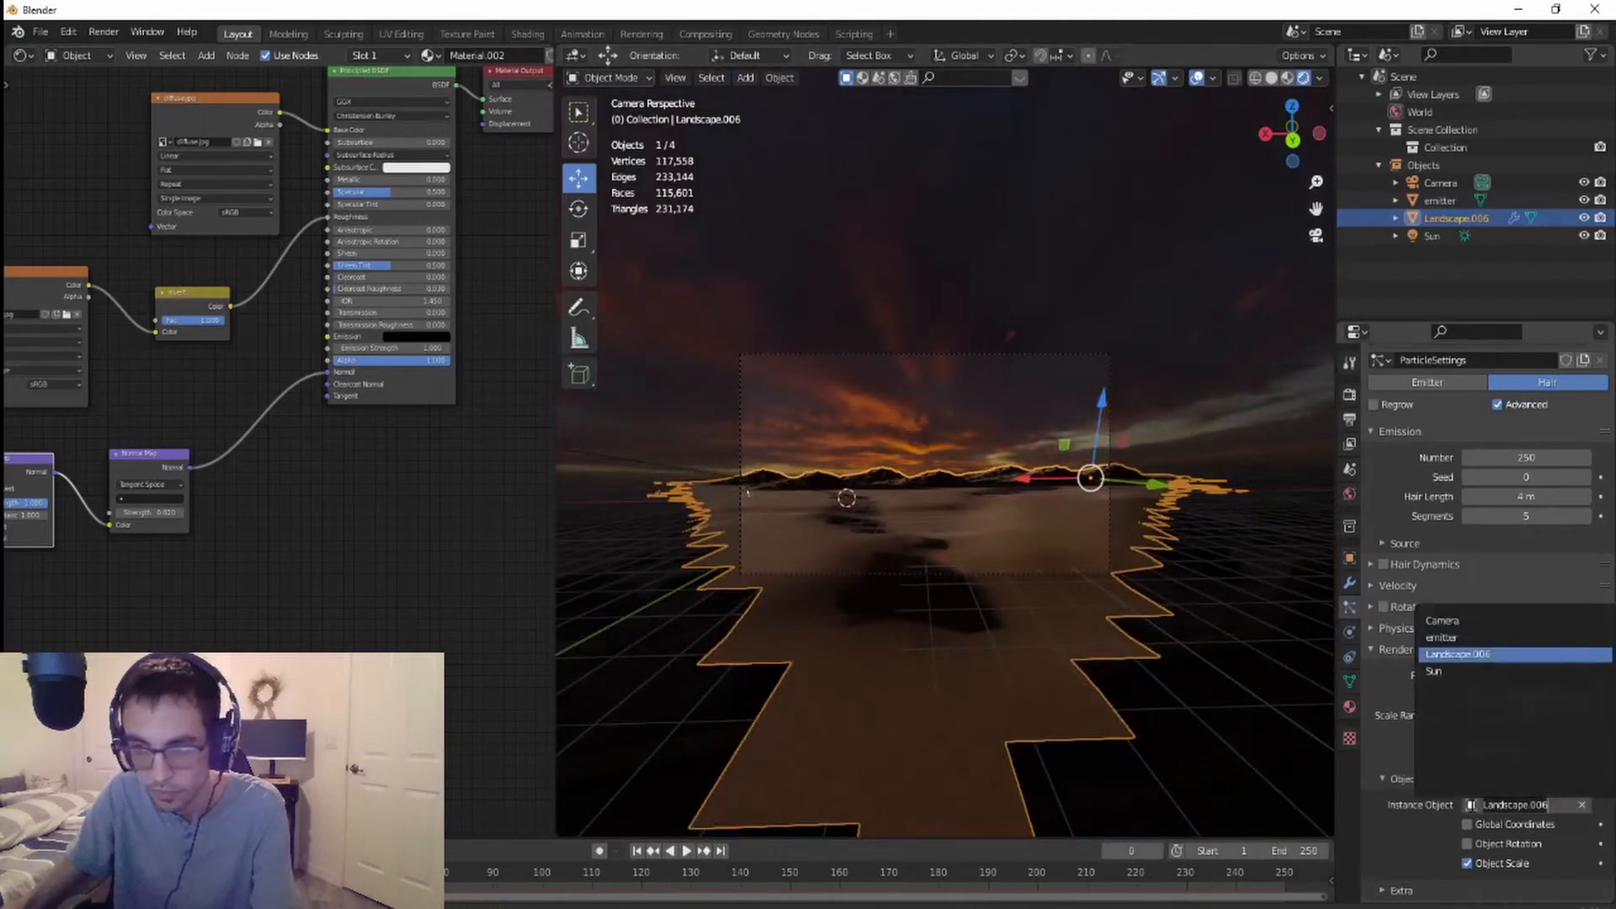
click(1452, 641)
scroll(901, 603, up, 4)
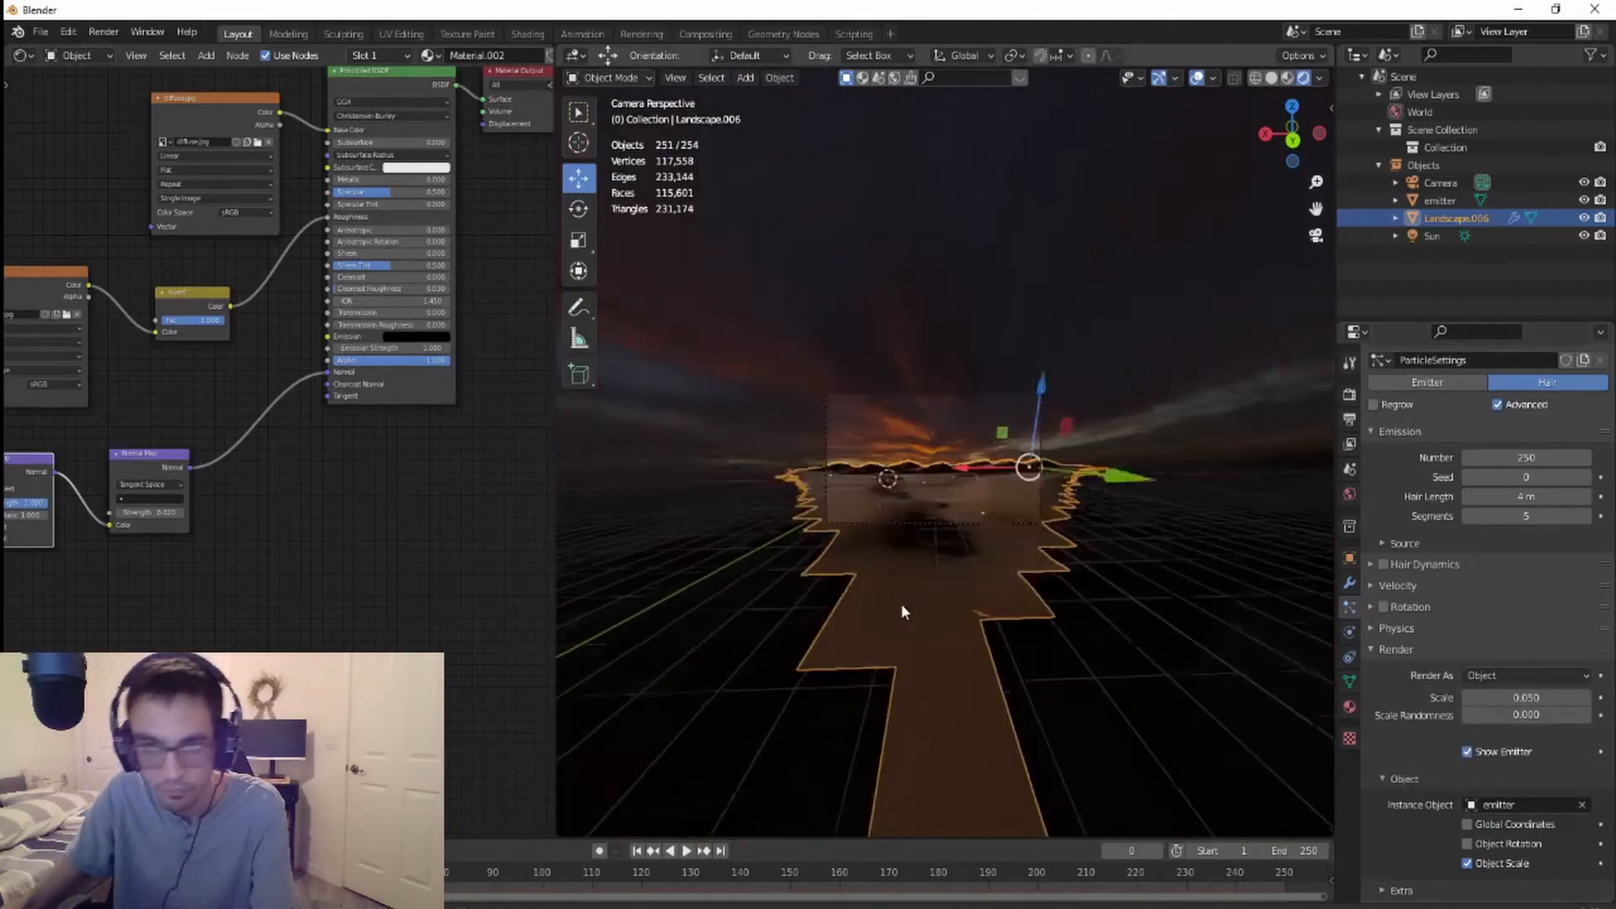
scroll(838, 586, up, 7)
scroll(931, 610, down, 5)
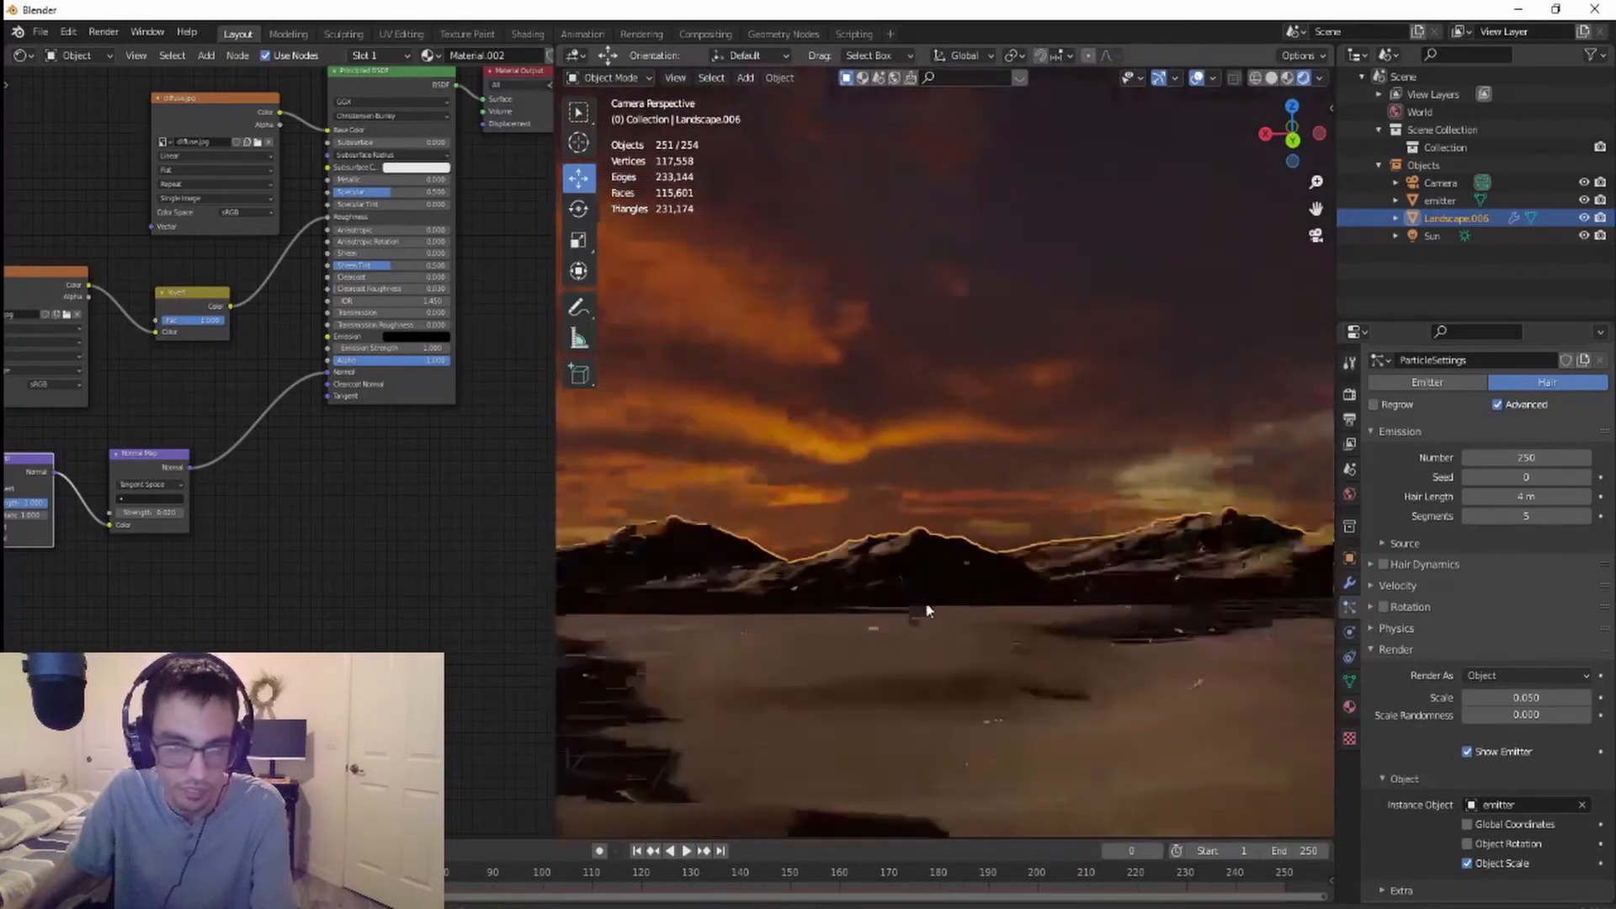
scroll(825, 679, down, 3)
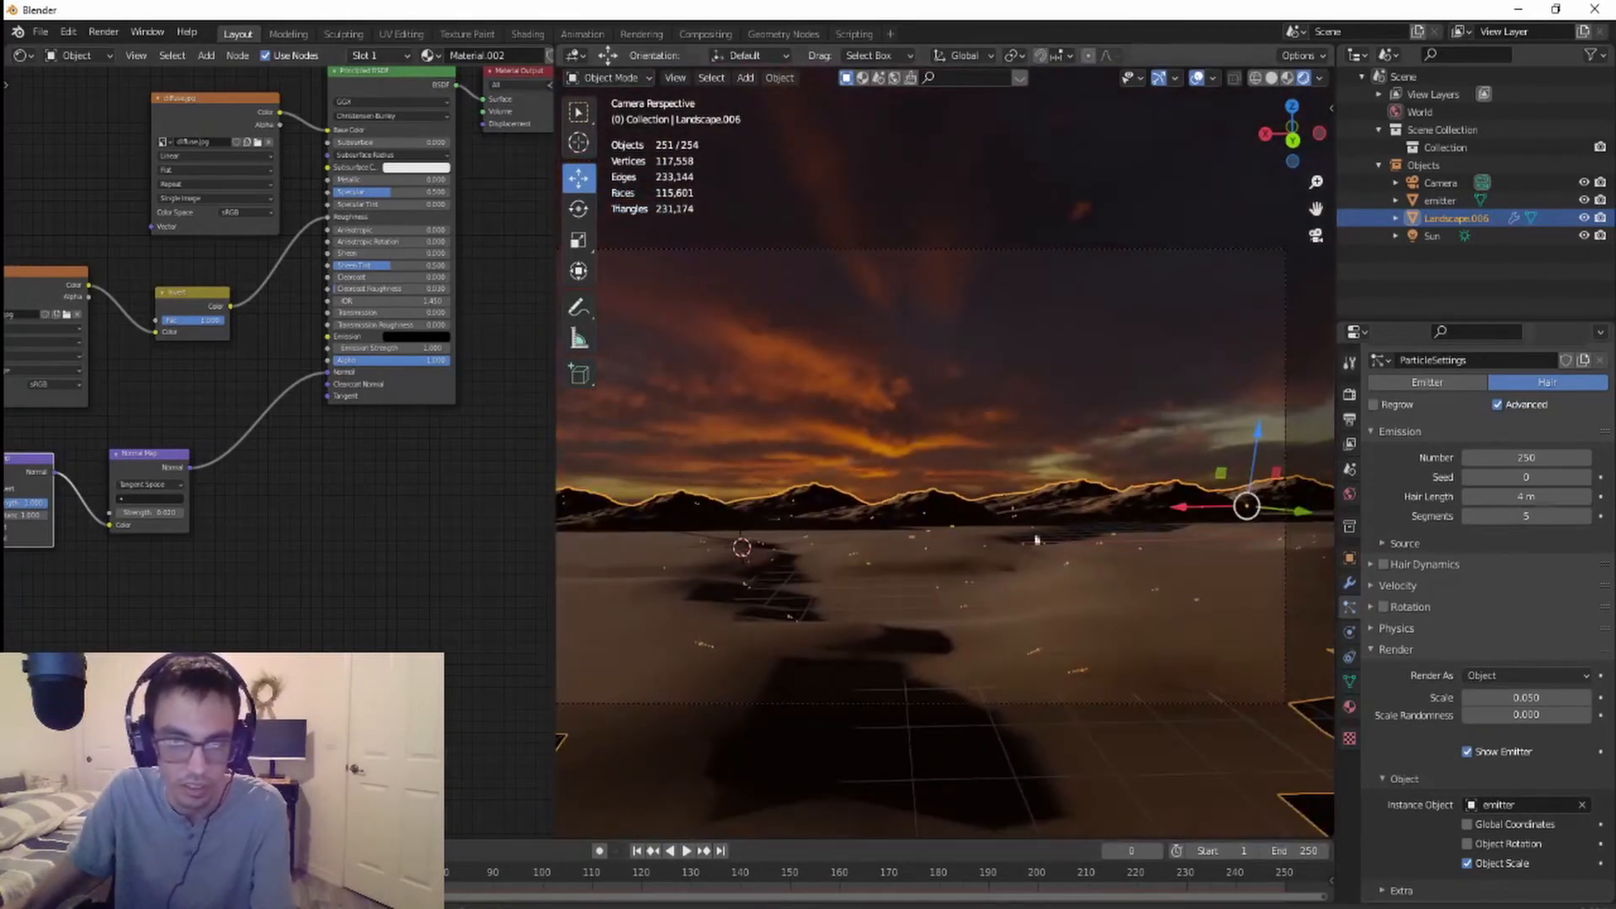
- Enable rotation for the landscape's hair particles, set the orientation axis to Object Y, and check how the swords stand on the sand
scroll(1498, 611, up, 4)
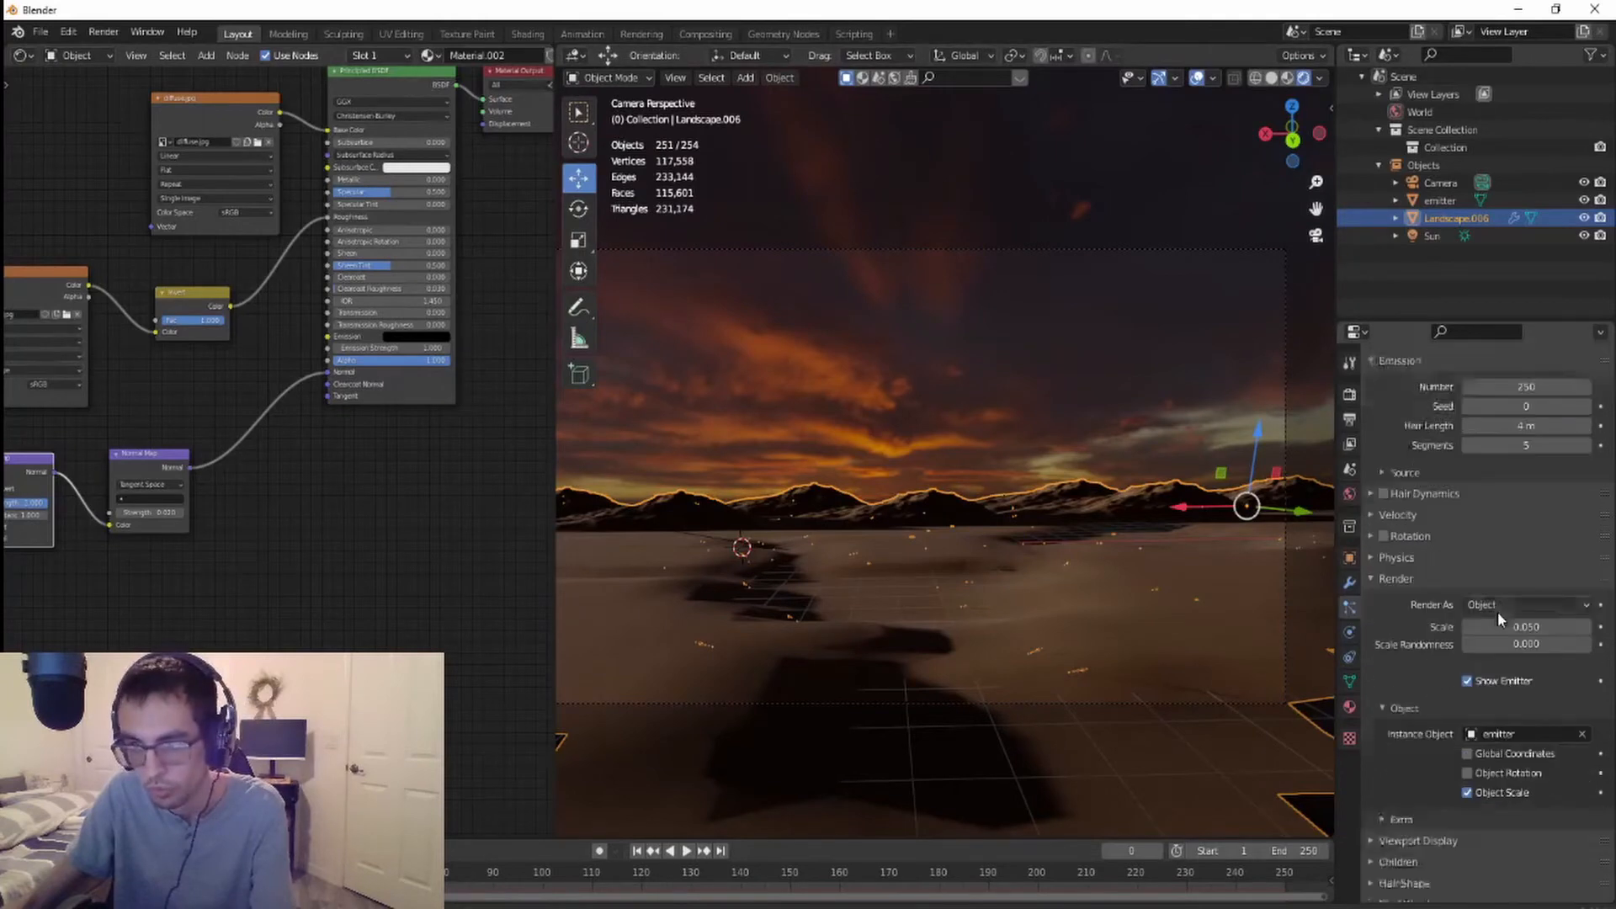
scroll(1443, 640, down, 3)
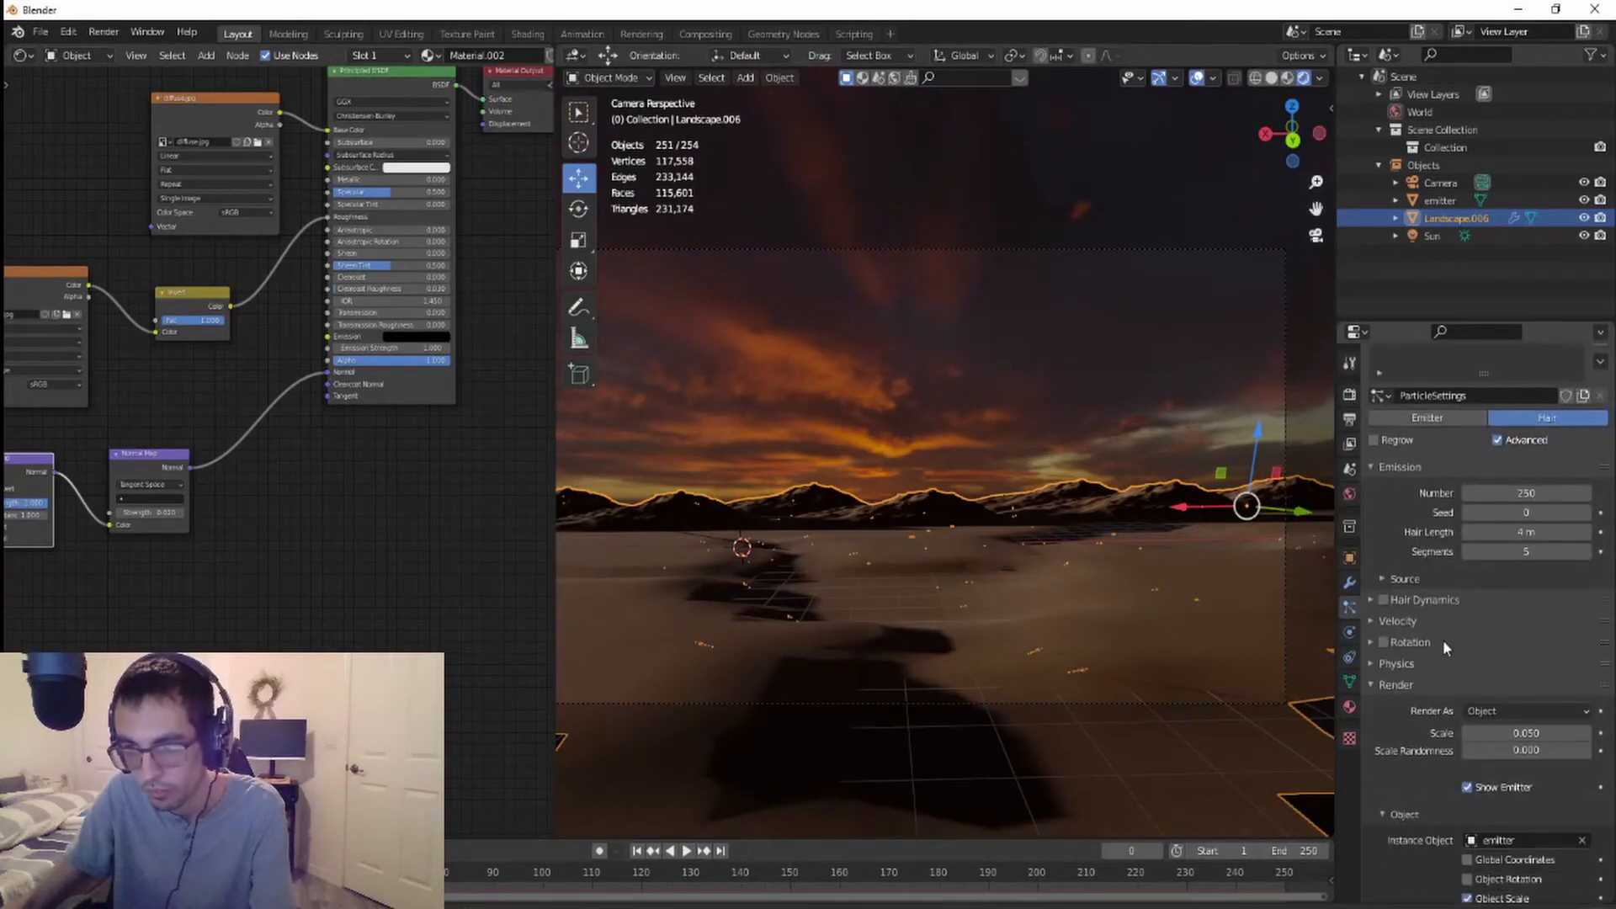
scroll(1364, 643, down, 6)
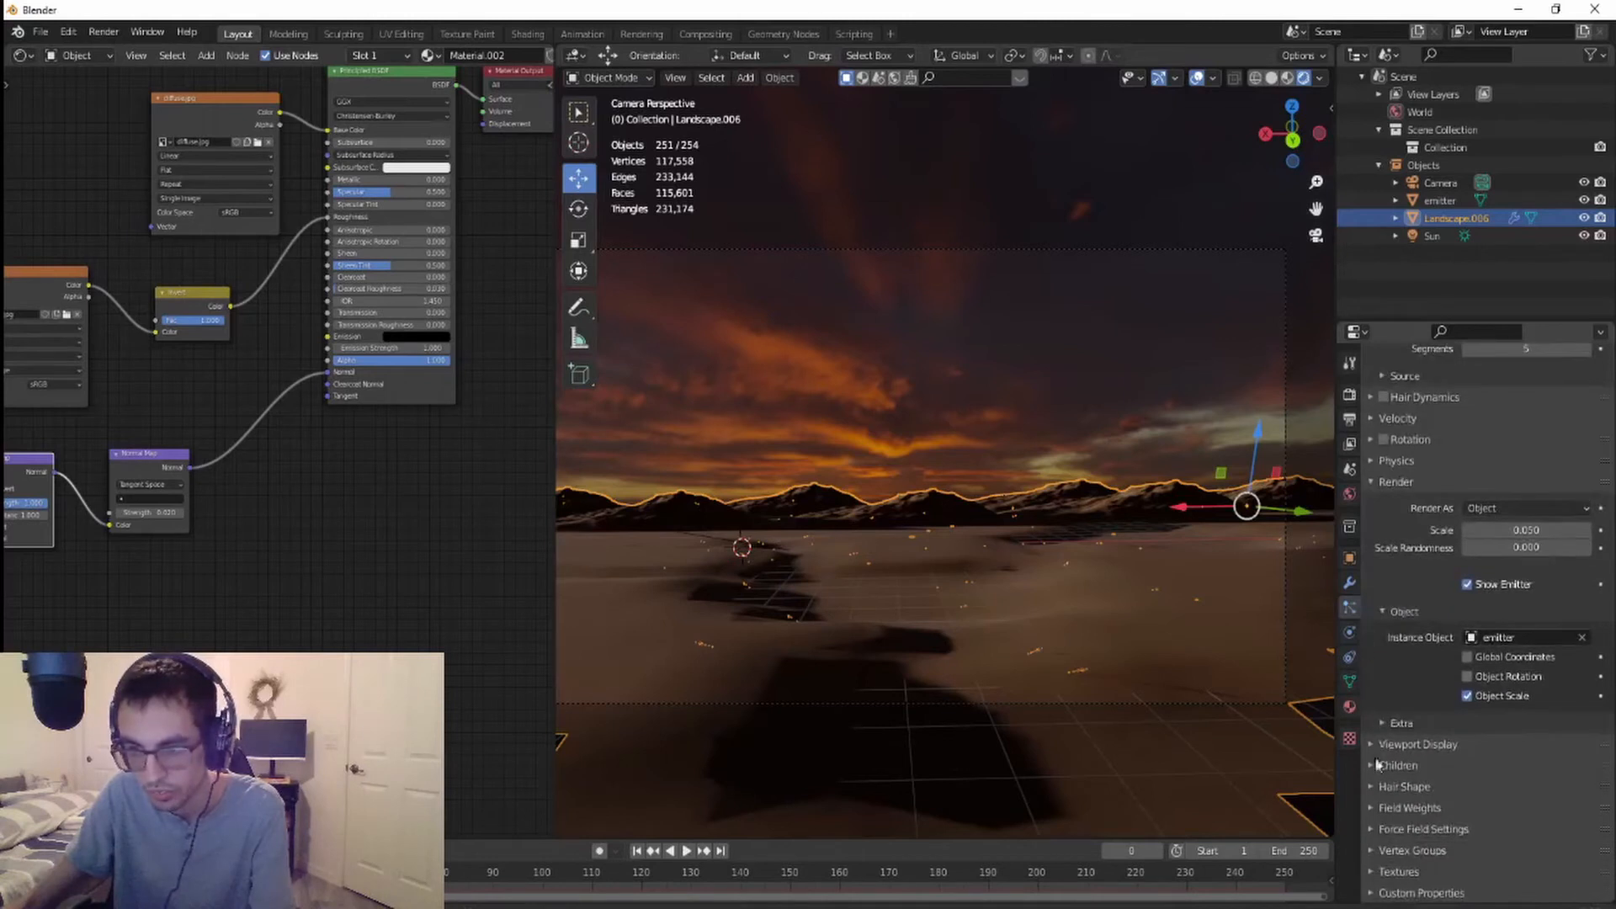
scroll(1372, 755, up, 3)
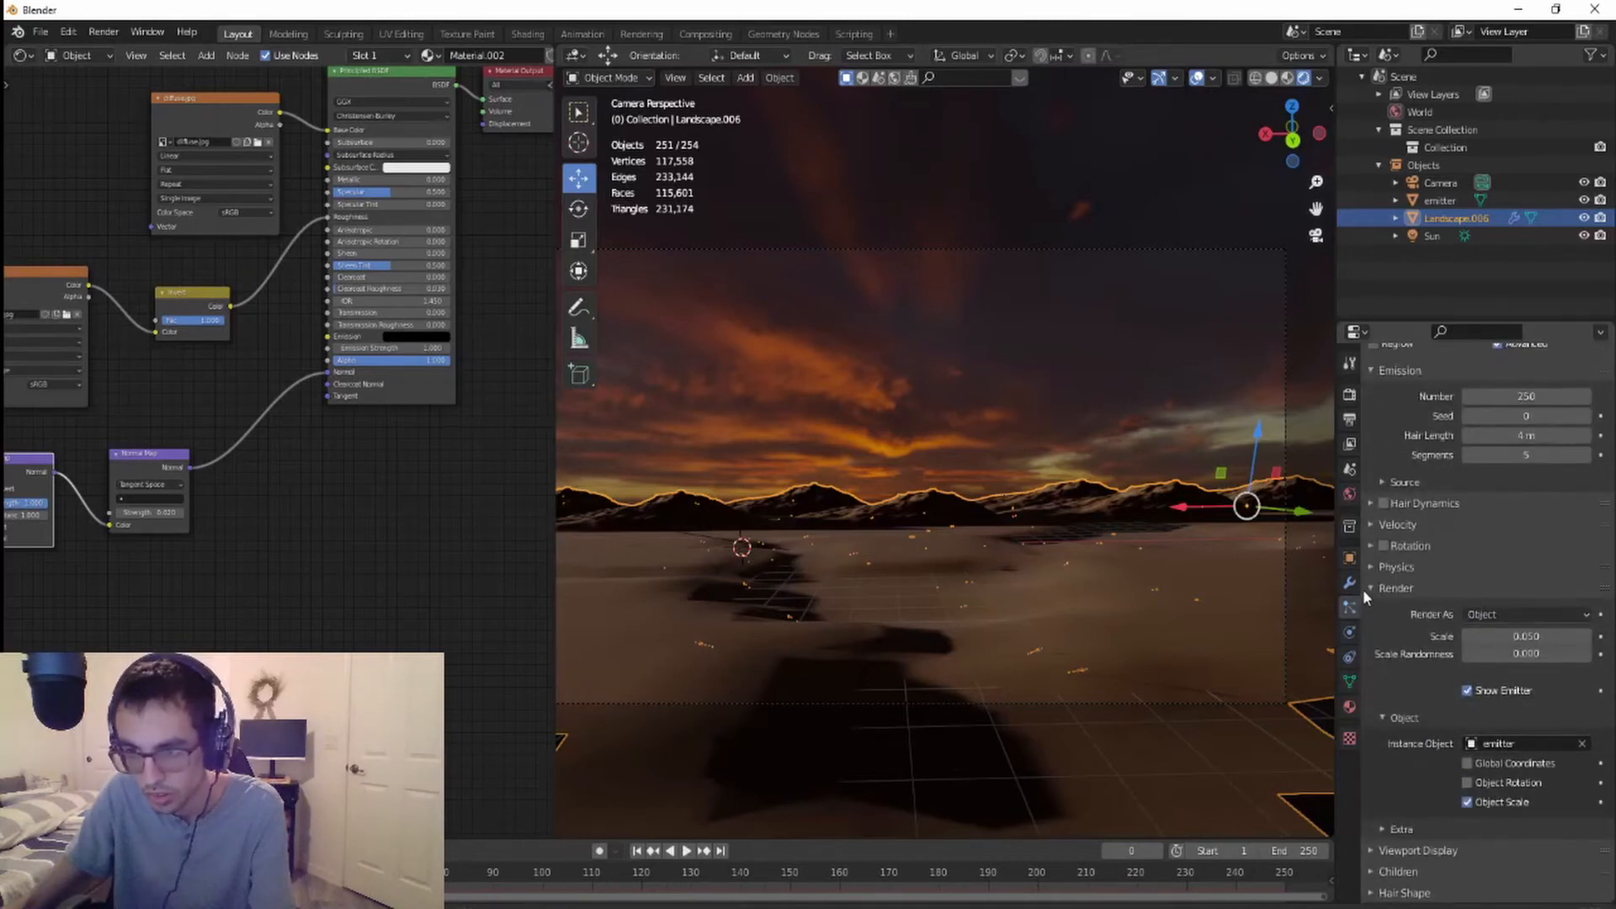
click(1371, 546)
click(1383, 545)
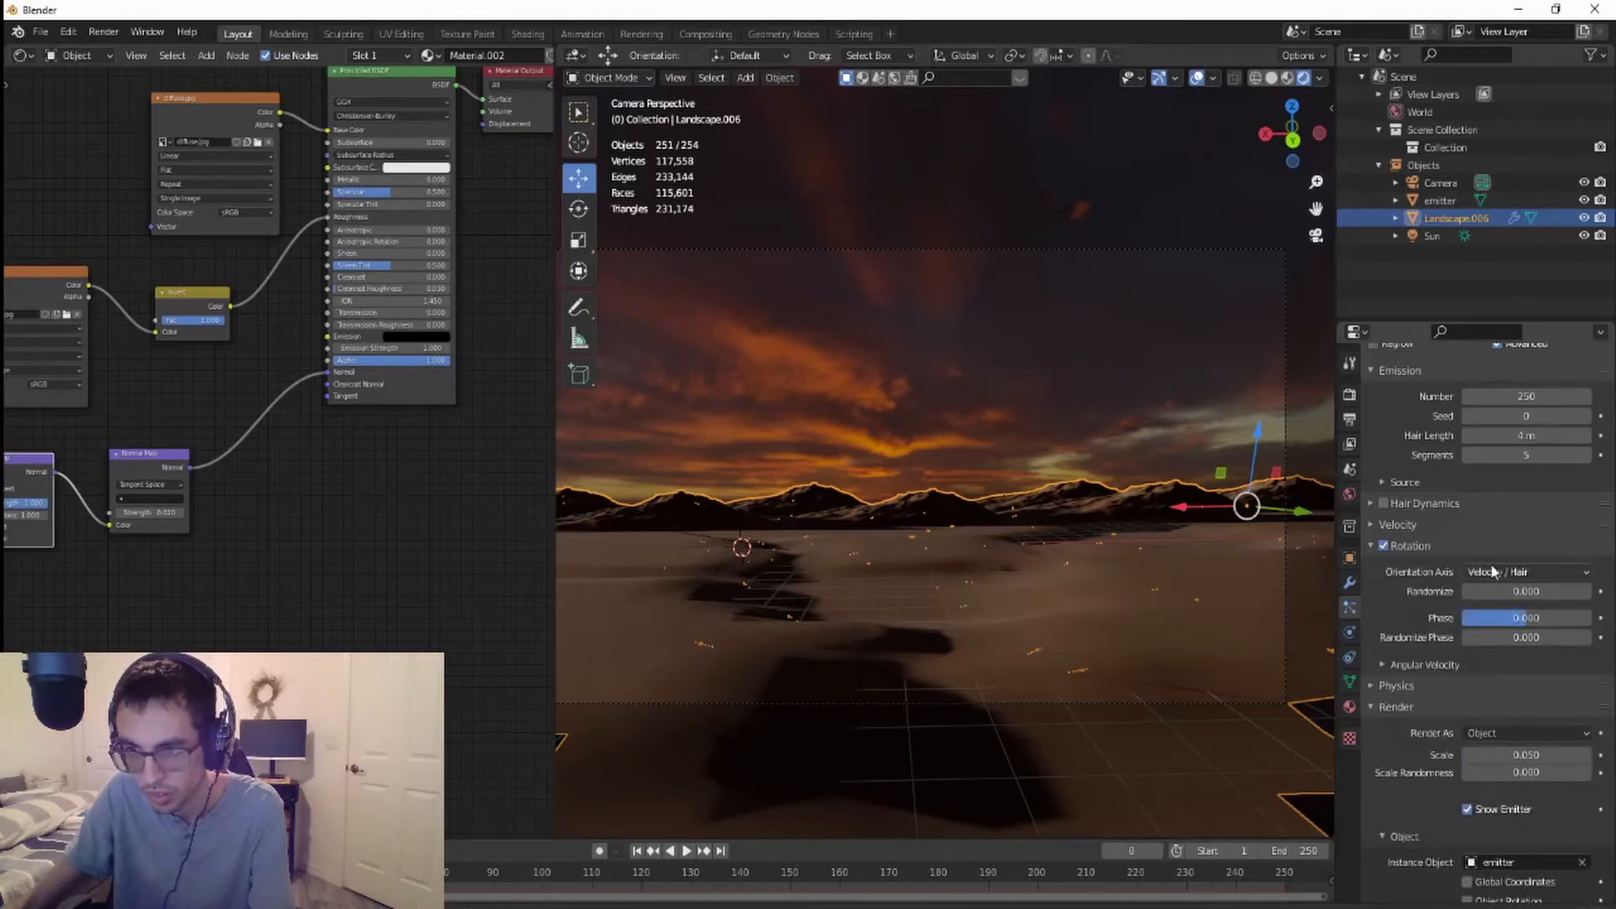
click(1490, 573)
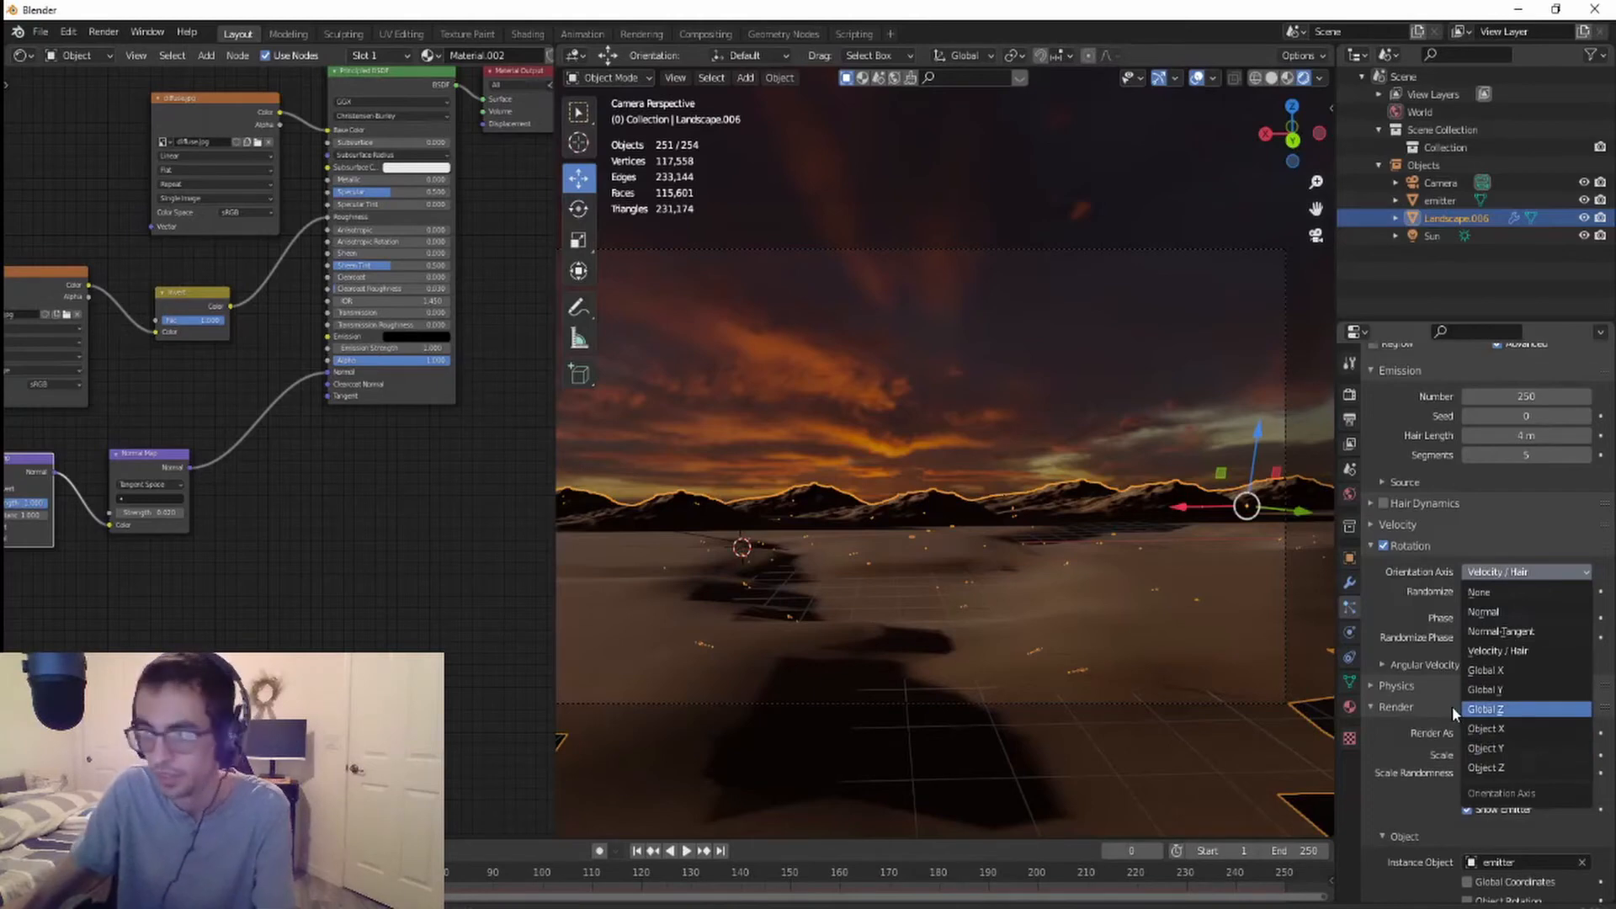
click(1485, 746)
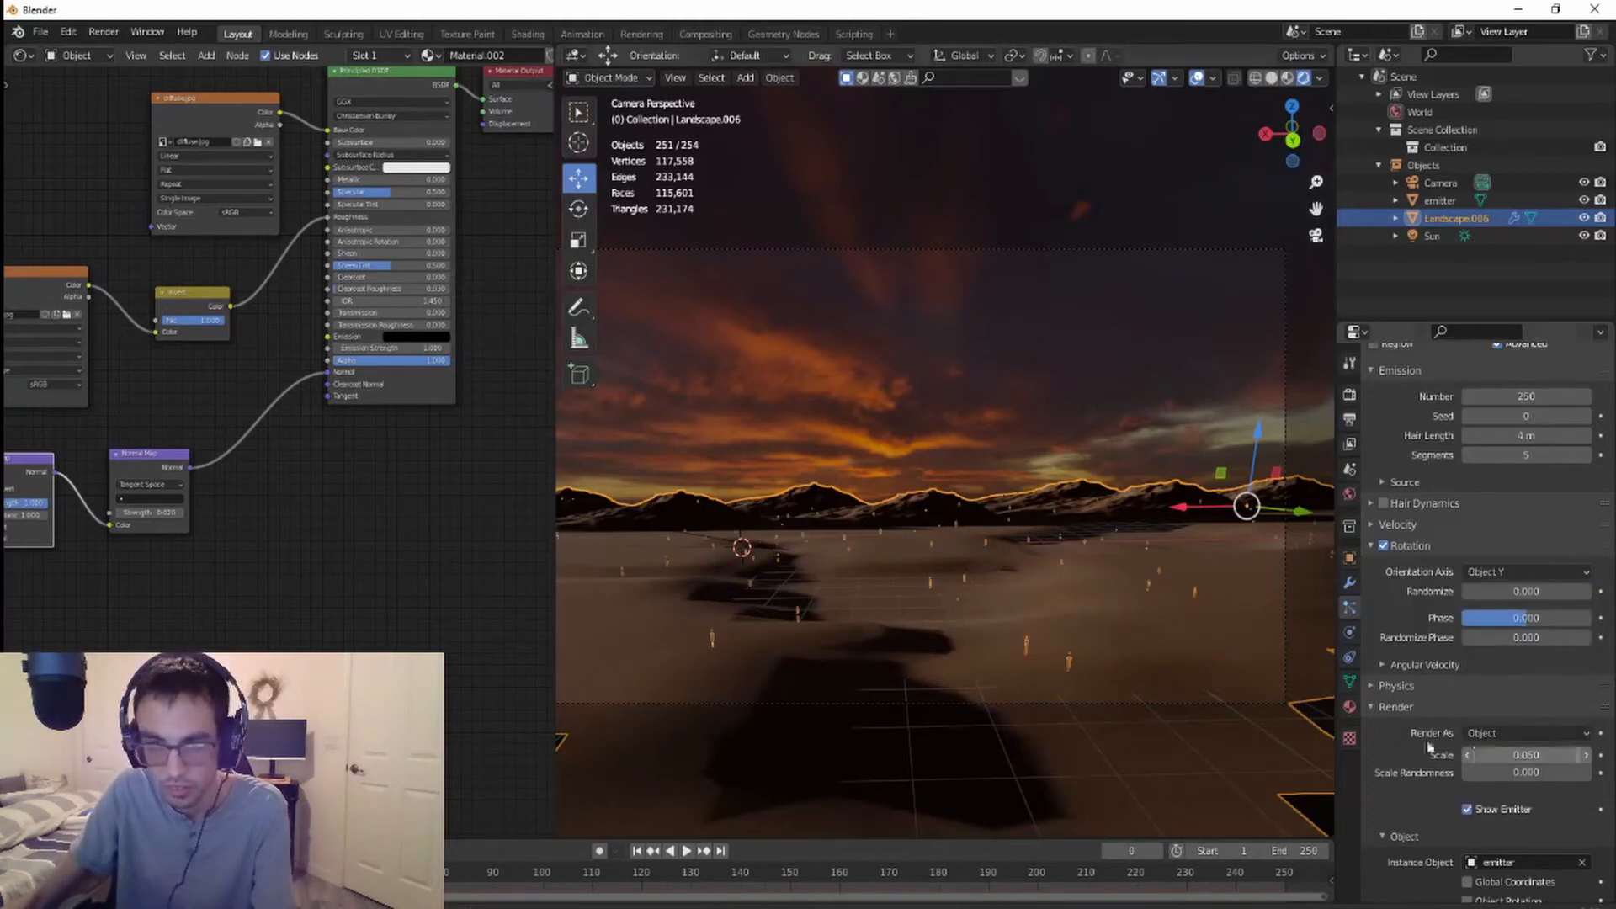
scroll(740, 699, up, 3)
scroll(740, 700, down, 3)
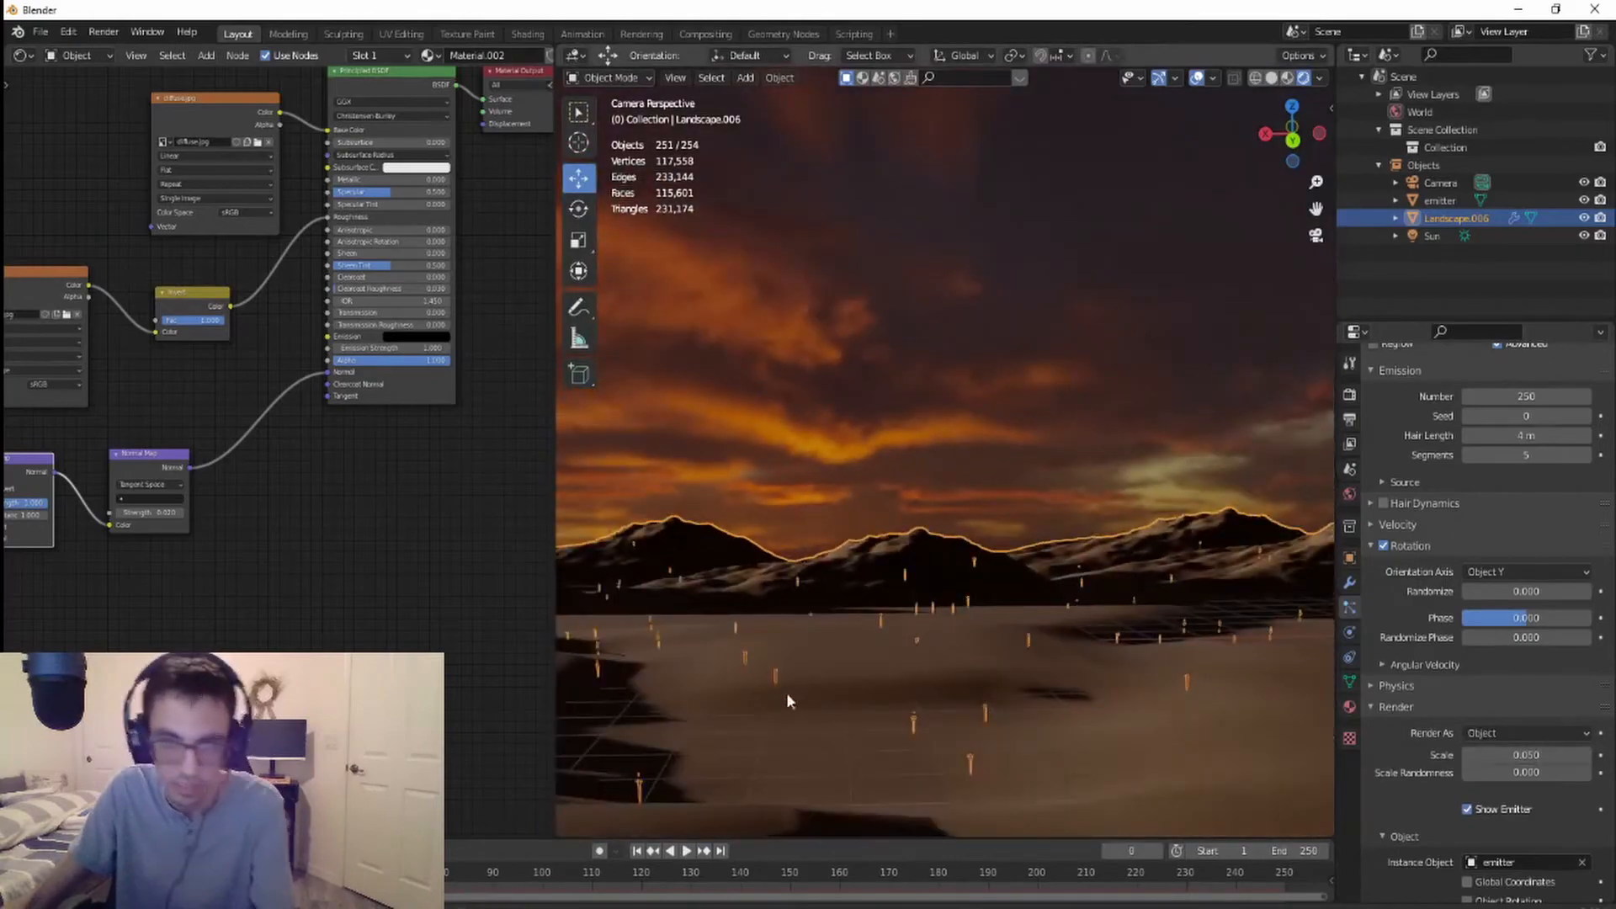
shift+middle_drag(825, 678, 1143, 310)
scroll(821, 383, down, 6)
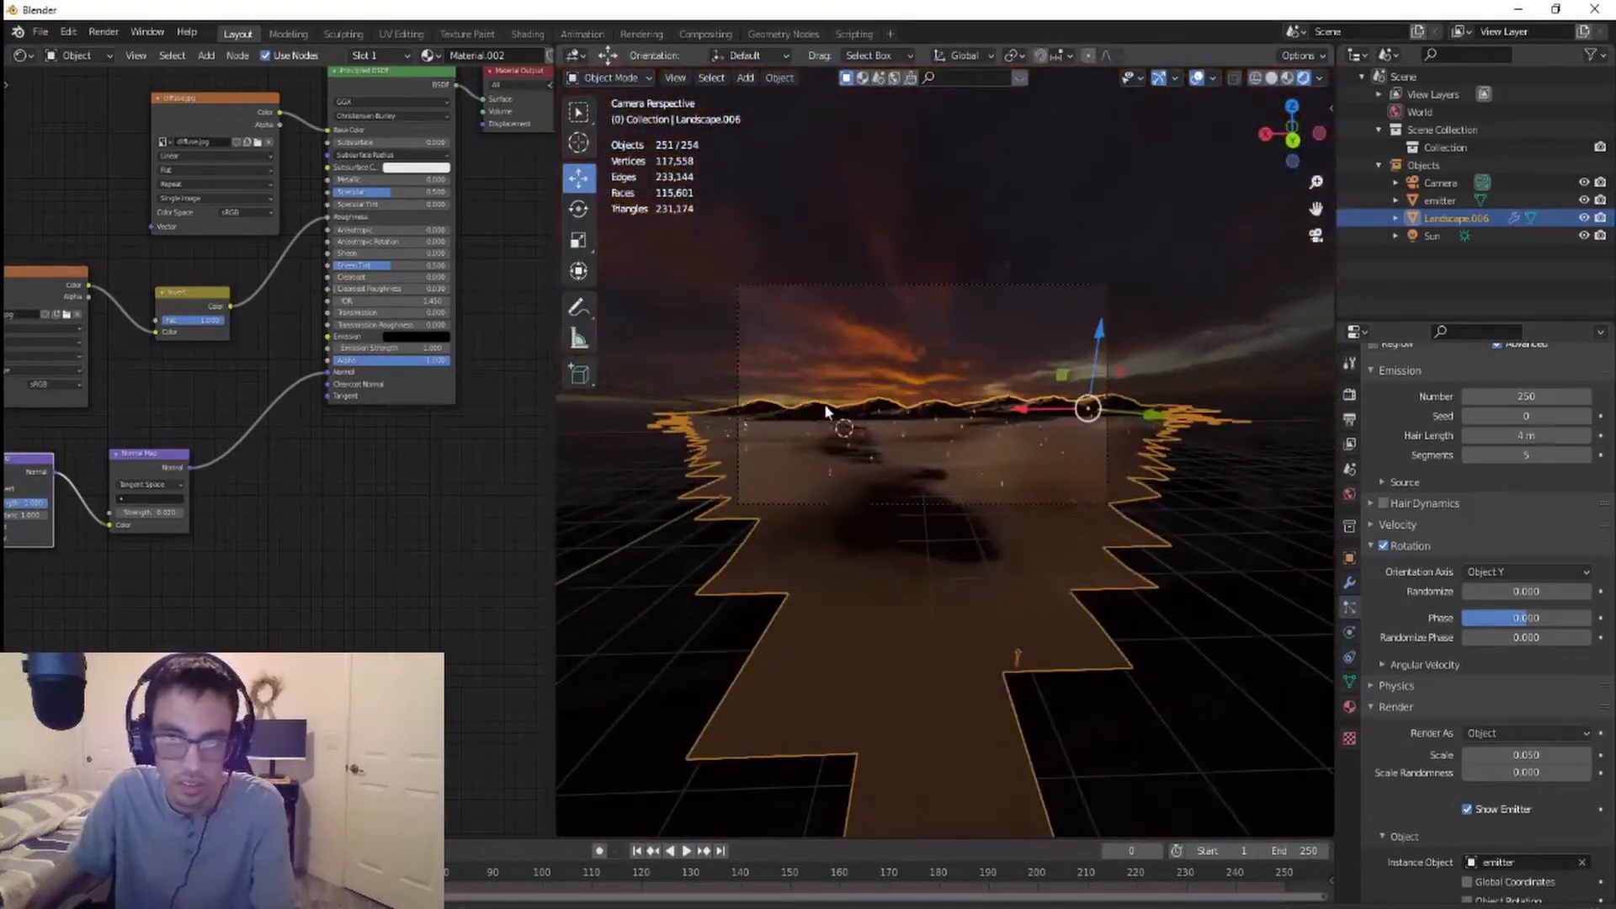
scroll(986, 416, up, 6)
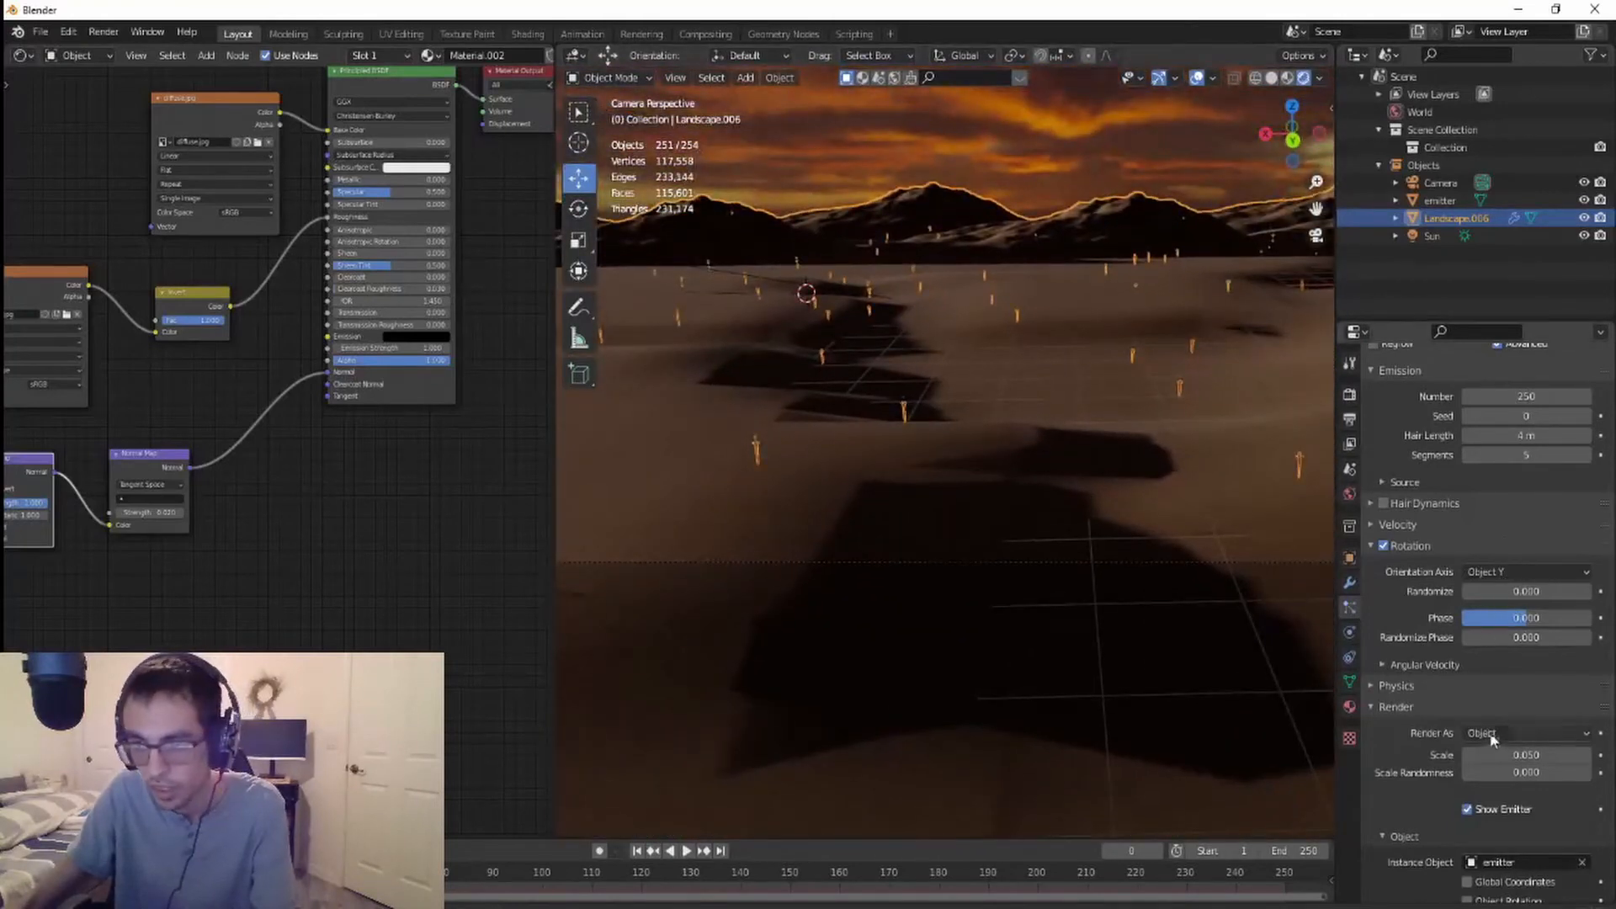
- Try a render scale of 0.5 for the sword particles and inspect their size over the dunes
click(1558, 755)
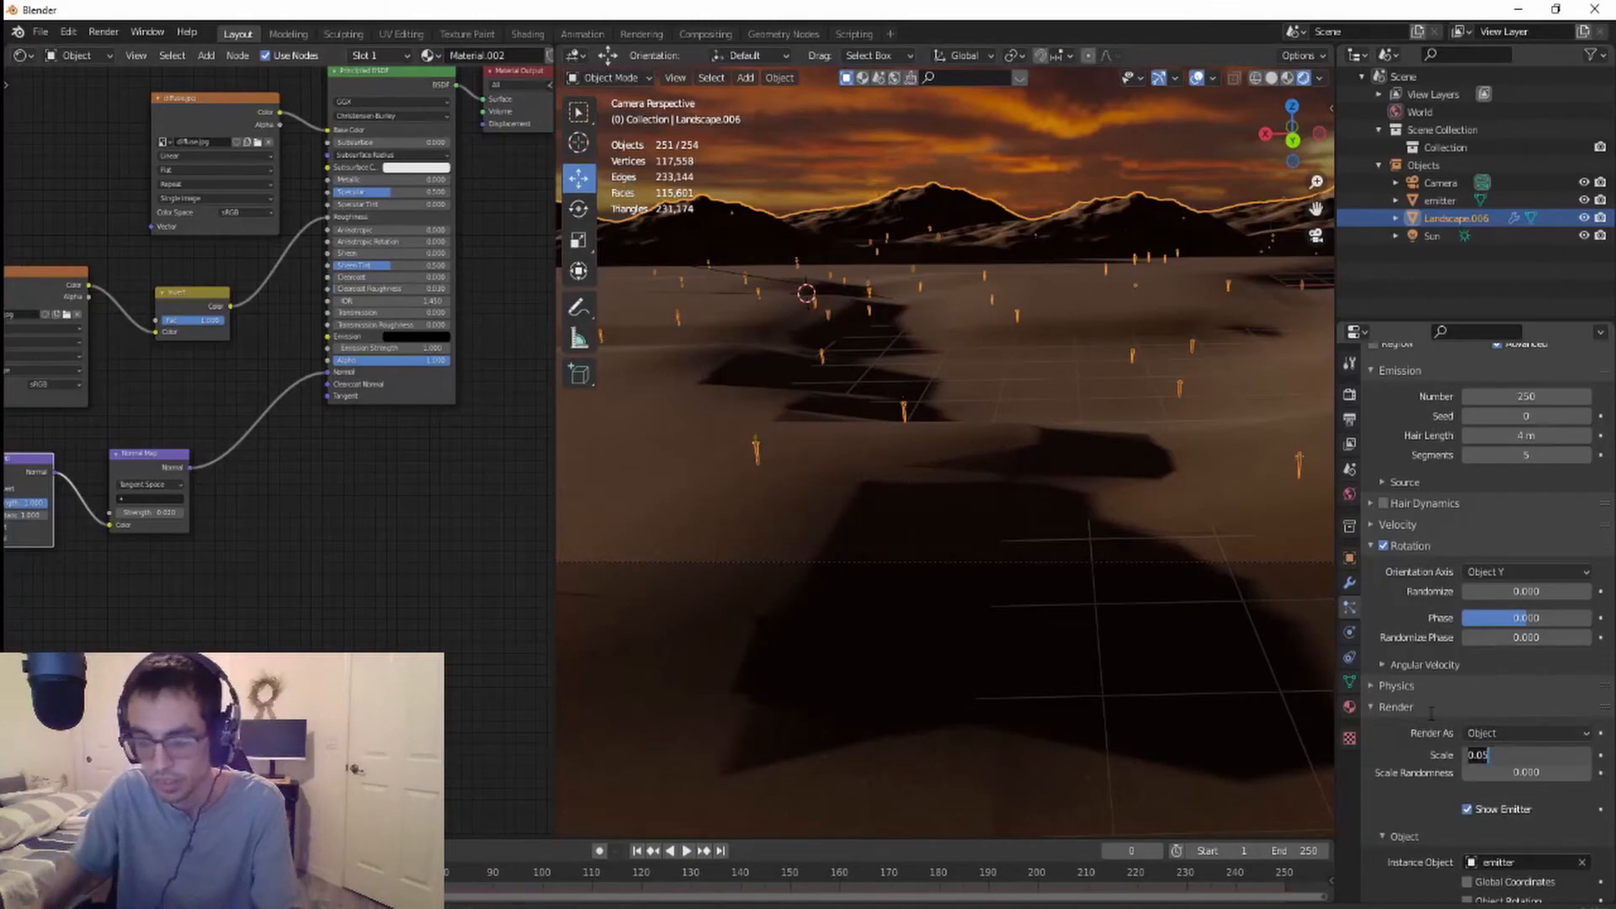
text(0.5)
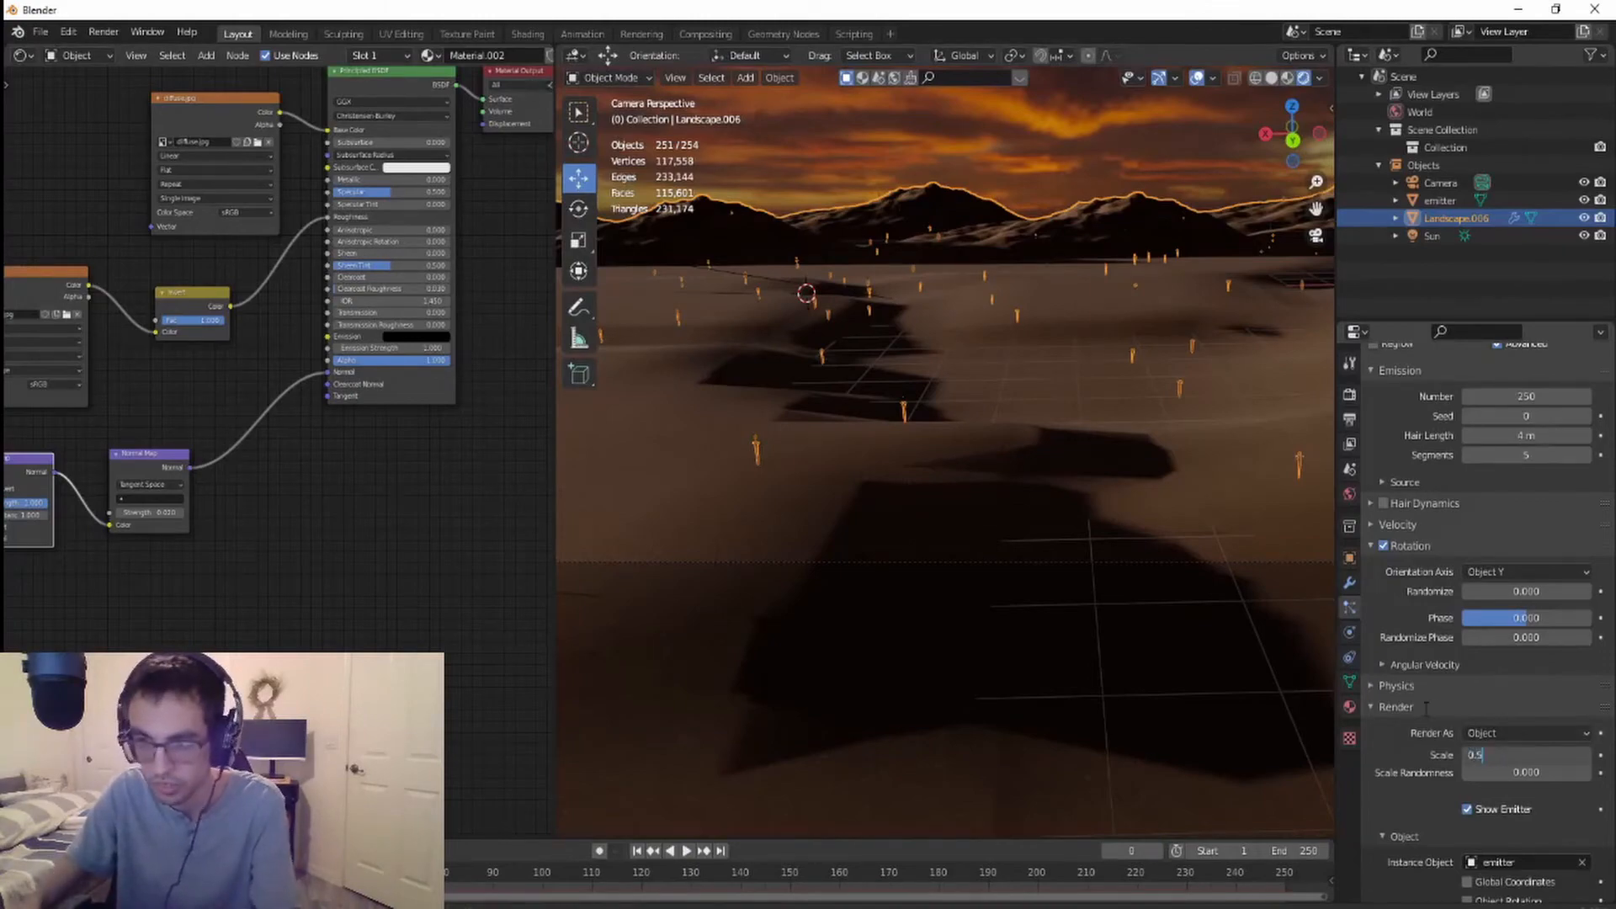
key(Return)
mouse_move(1002, 562)
middle_down()
mouse_move(1001, 579)
mouse_move(1075, 604)
mouse_move(1033, 625)
mouse_move(1023, 608)
mouse_move(1143, 596)
mouse_move(981, 588)
mouse_move(998, 563)
mouse_move(989, 596)
mouse_move(998, 582)
middle_up()
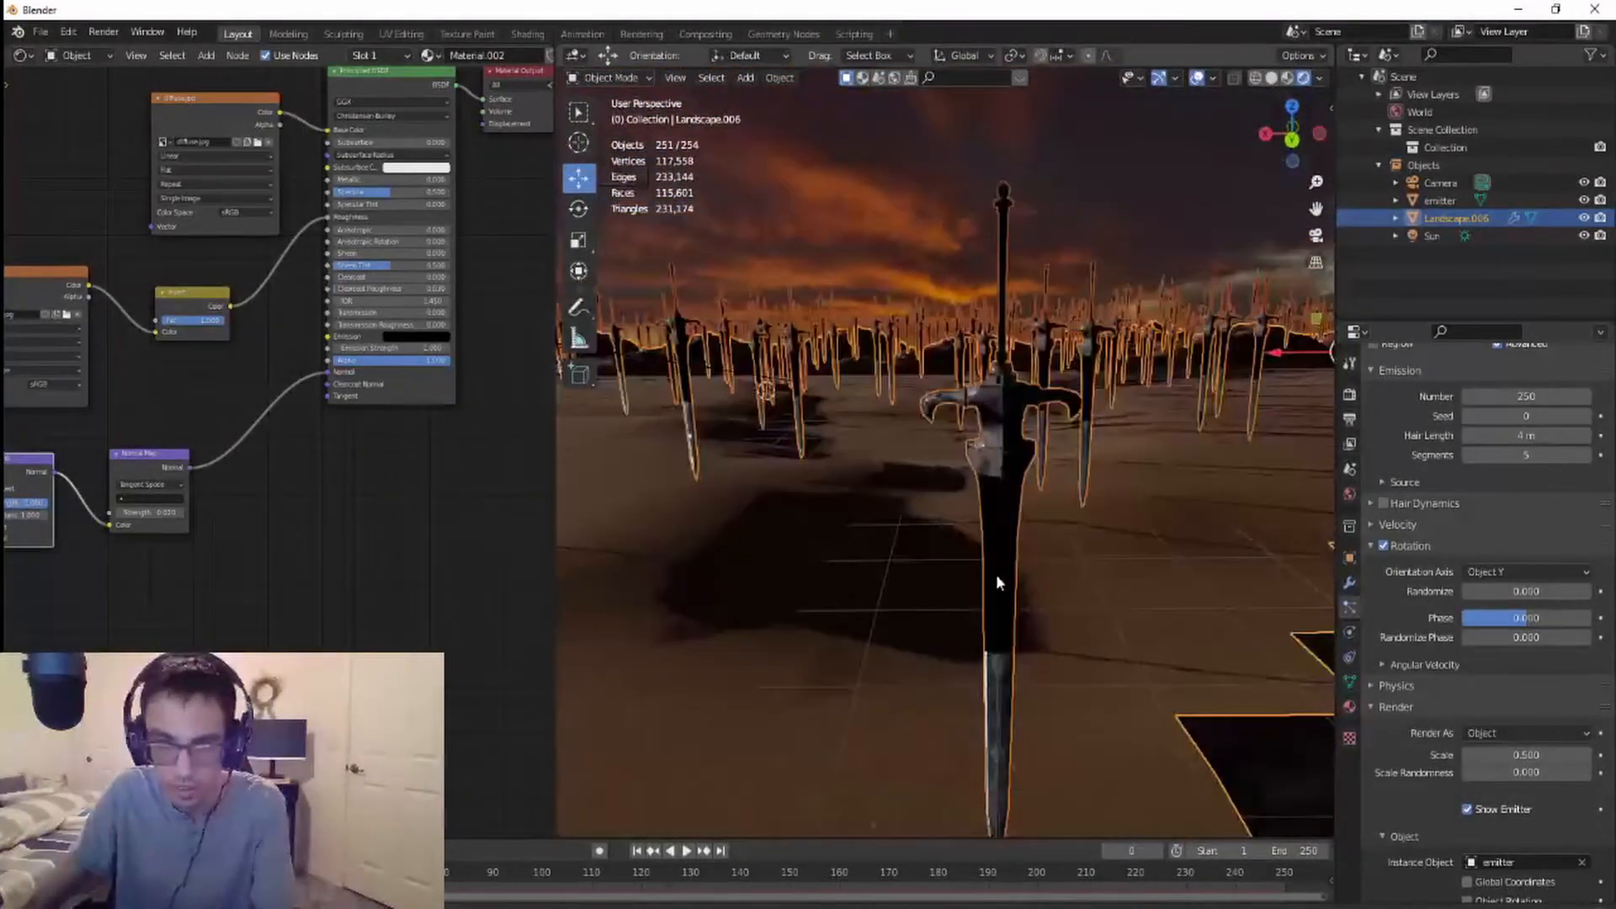
scroll(998, 582, down, 4)
scroll(999, 582, up, 4)
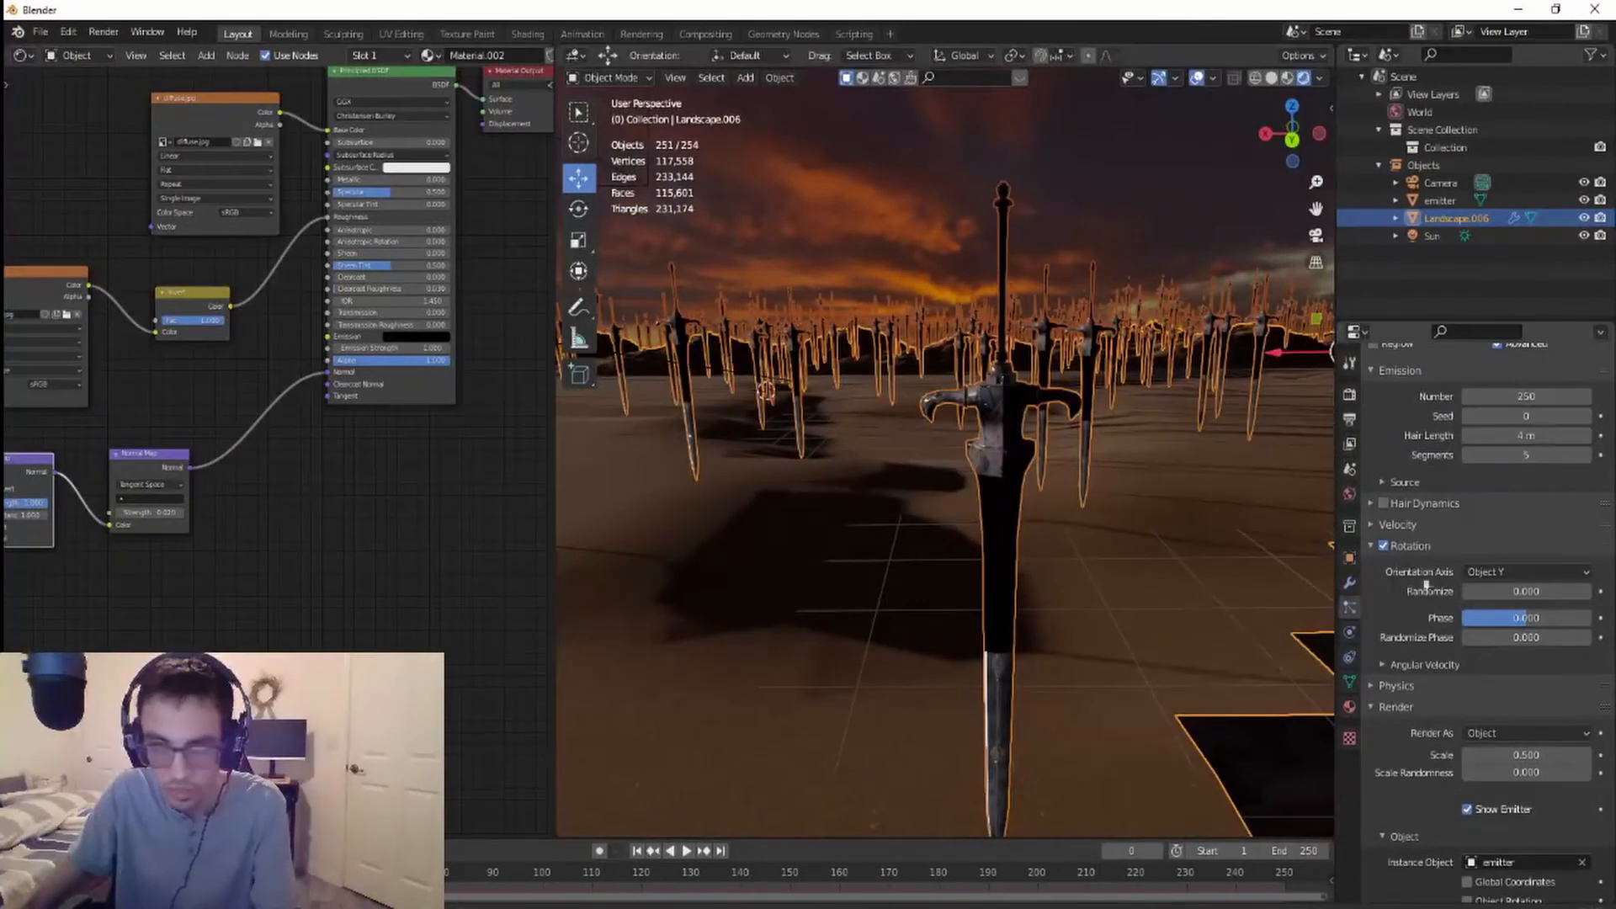
- Try a smaller render scale of 0.1 for the sword particles
double_click(1508, 754)
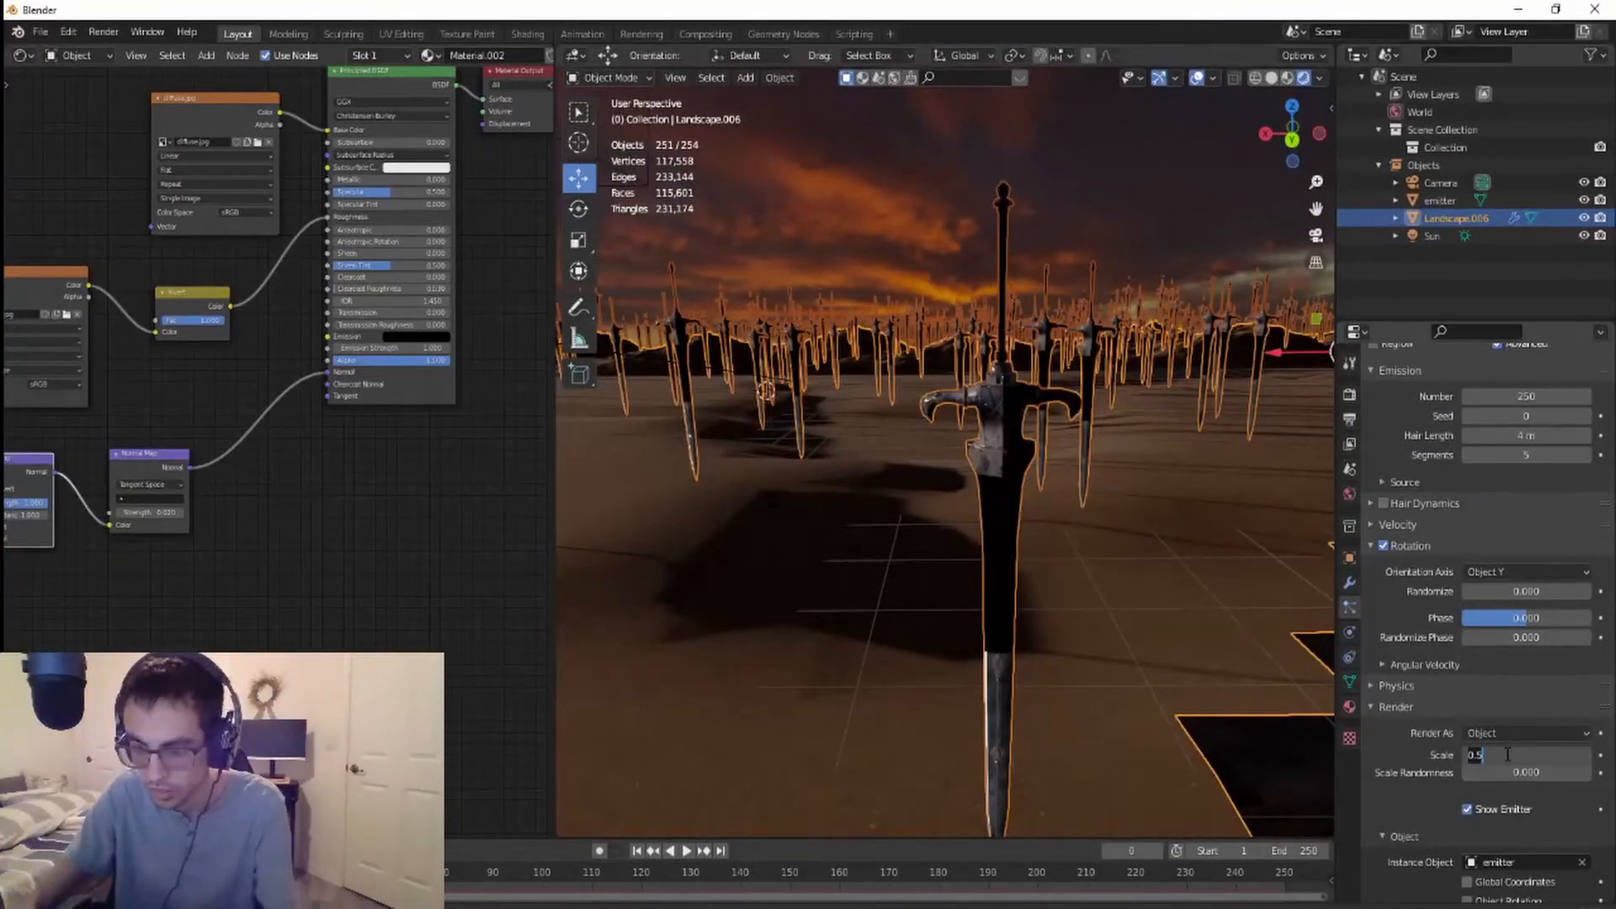
text(0.1)
key(Return)
scroll(1061, 758, down, 3)
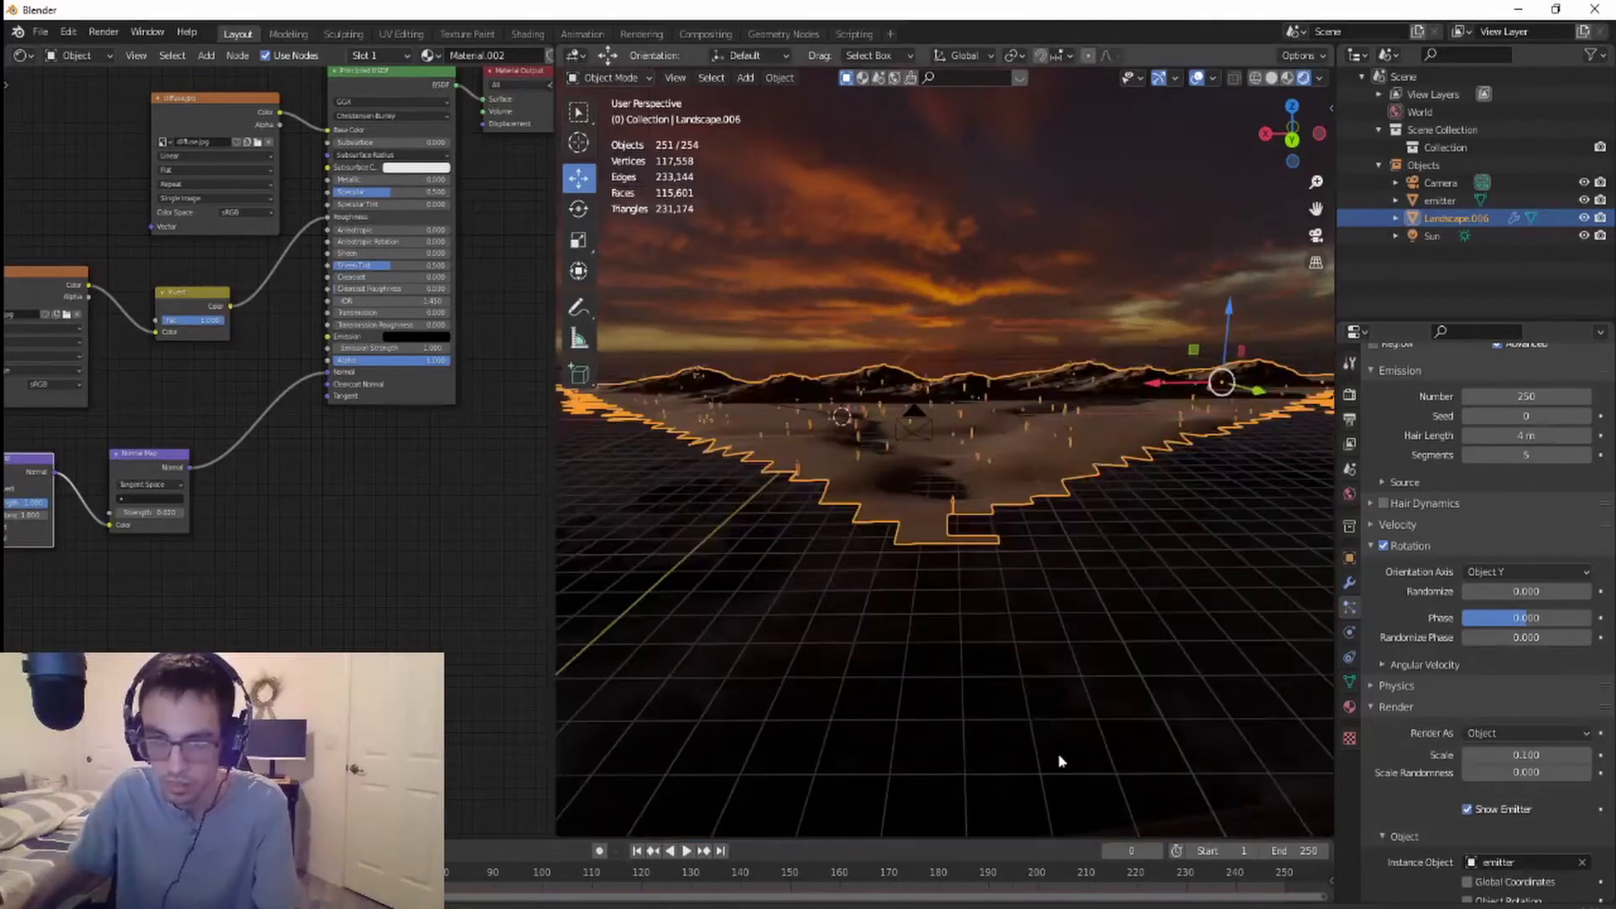
- Set the particle render scale to 0.3 and check the swords' size and ground contact through the camera
double_click(1504, 753)
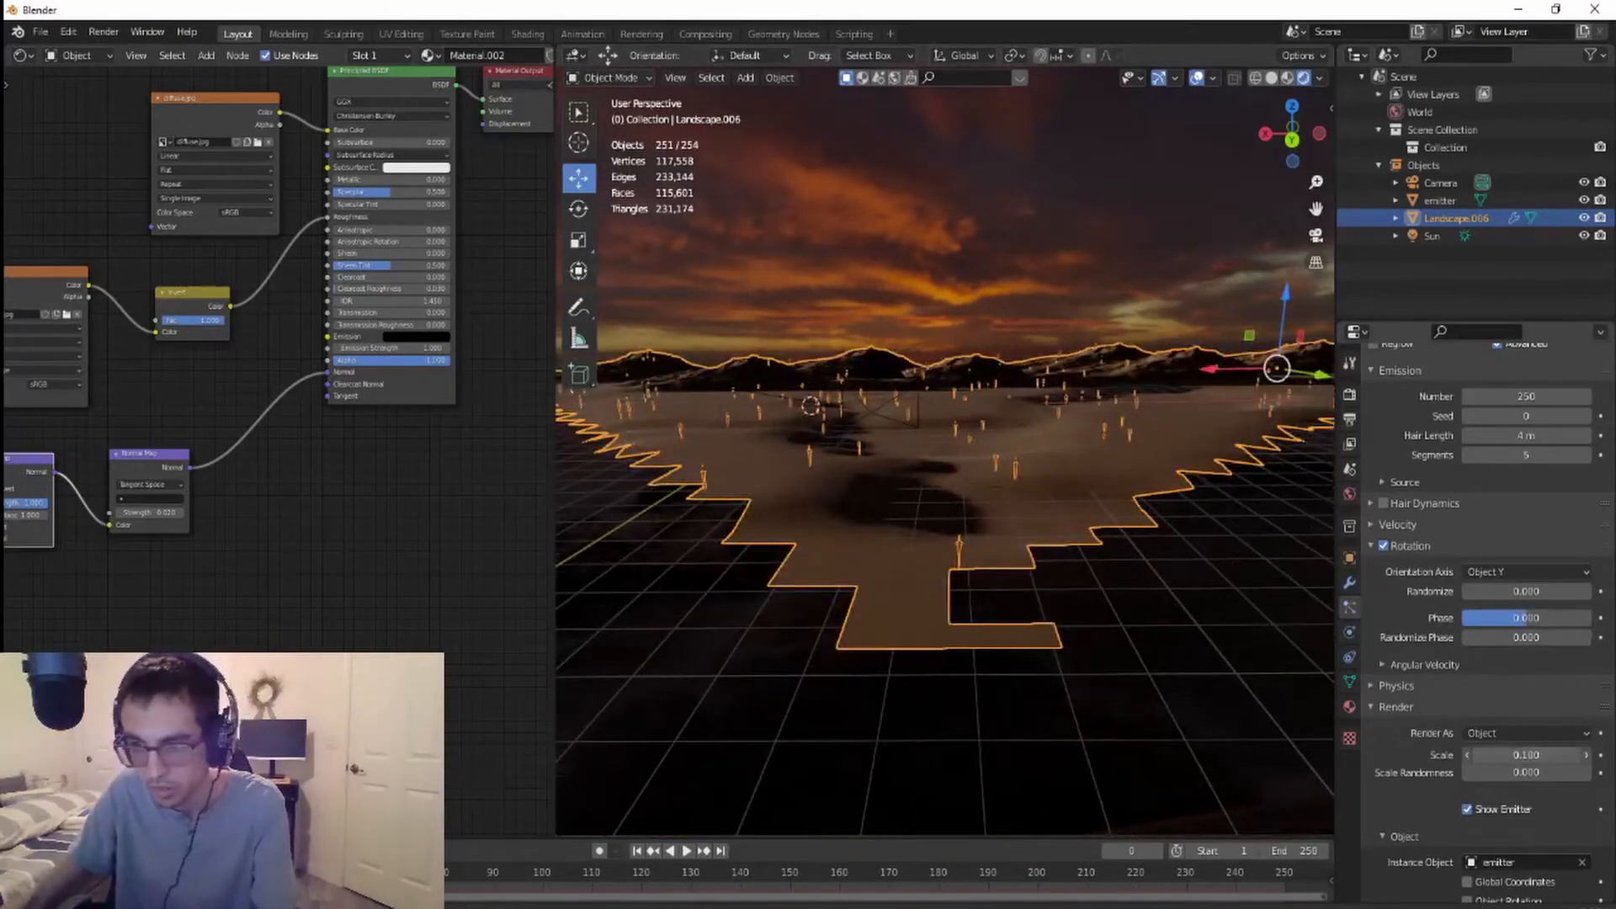
text(0.3)
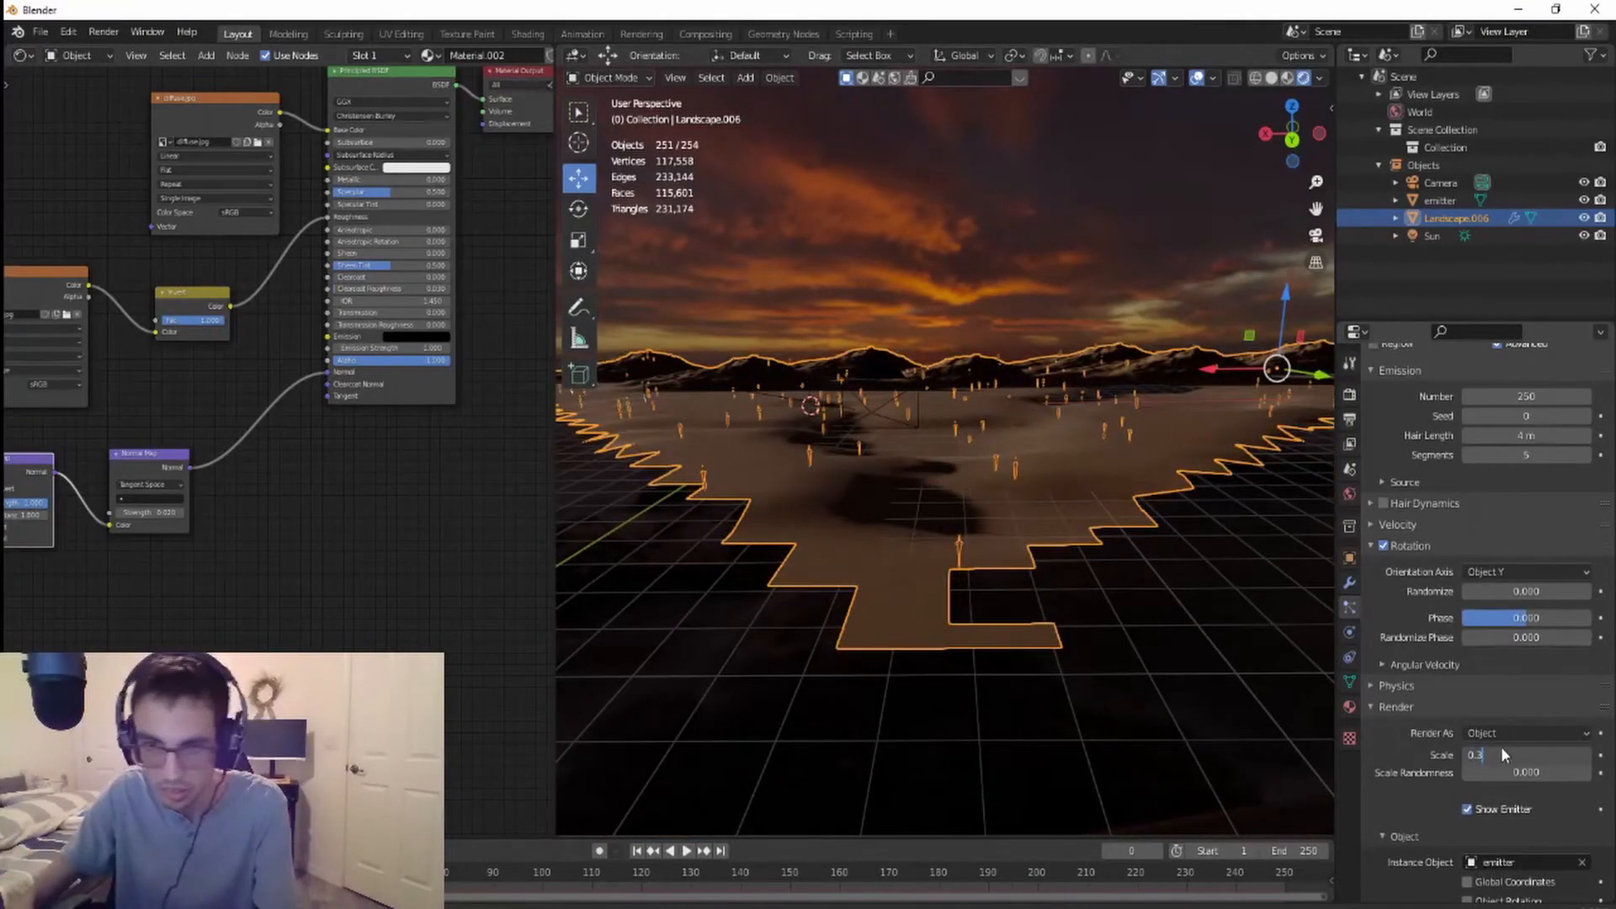
key(Return)
mouse_move(915, 557)
middle_down()
mouse_move(952, 545)
mouse_move(945, 557)
middle_up()
scroll(1144, 572, up, 3)
scroll(1144, 572, down, 2)
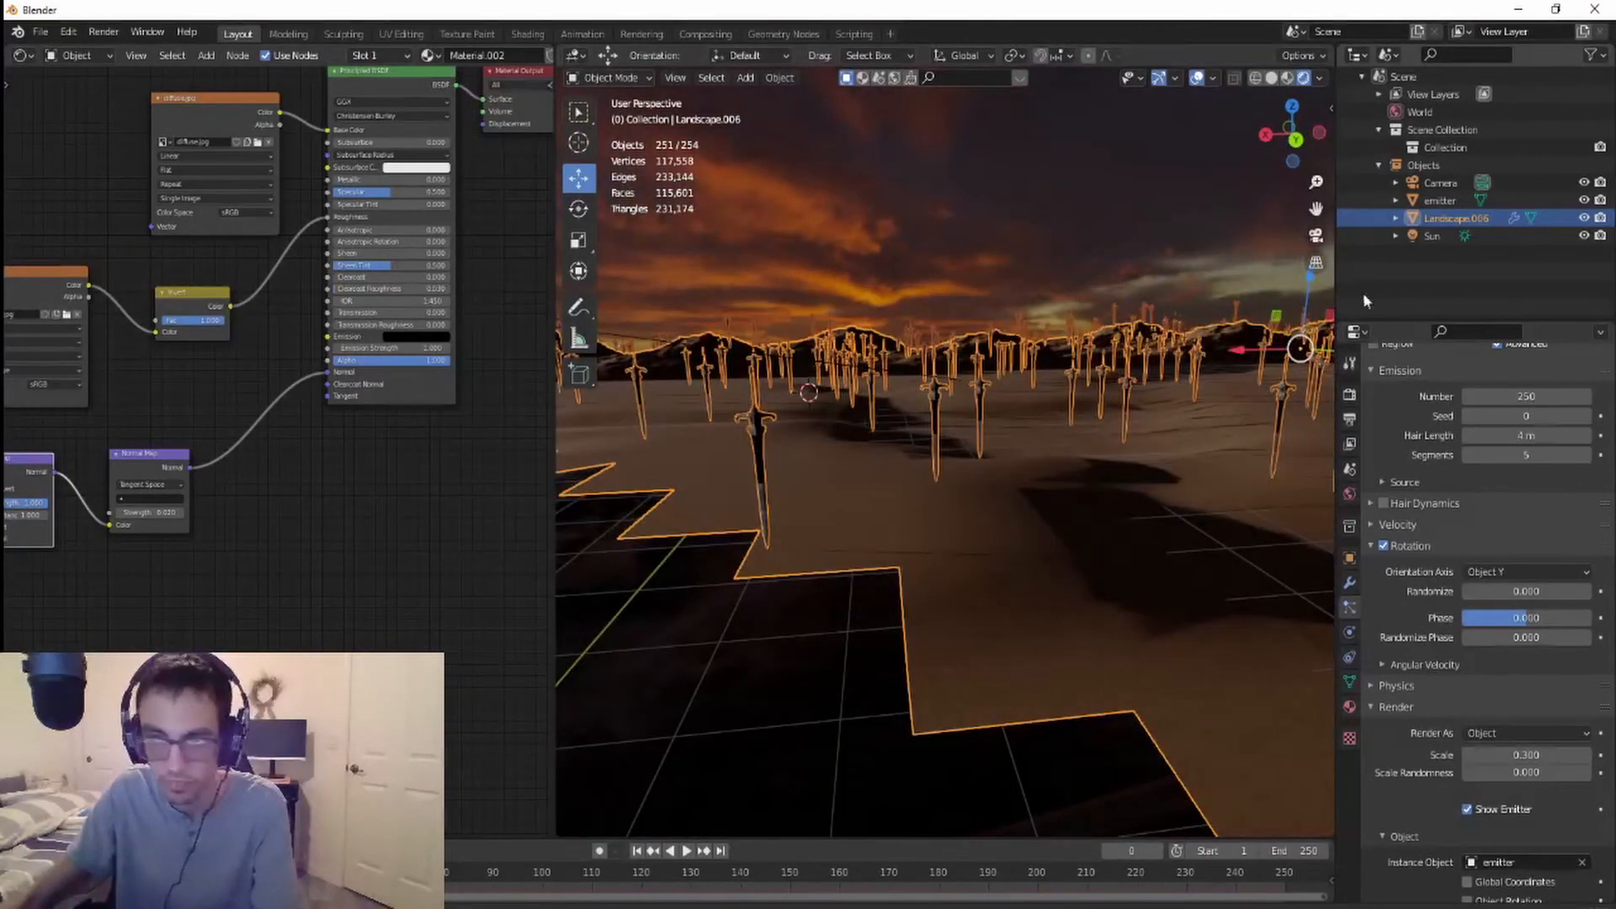
click(1315, 236)
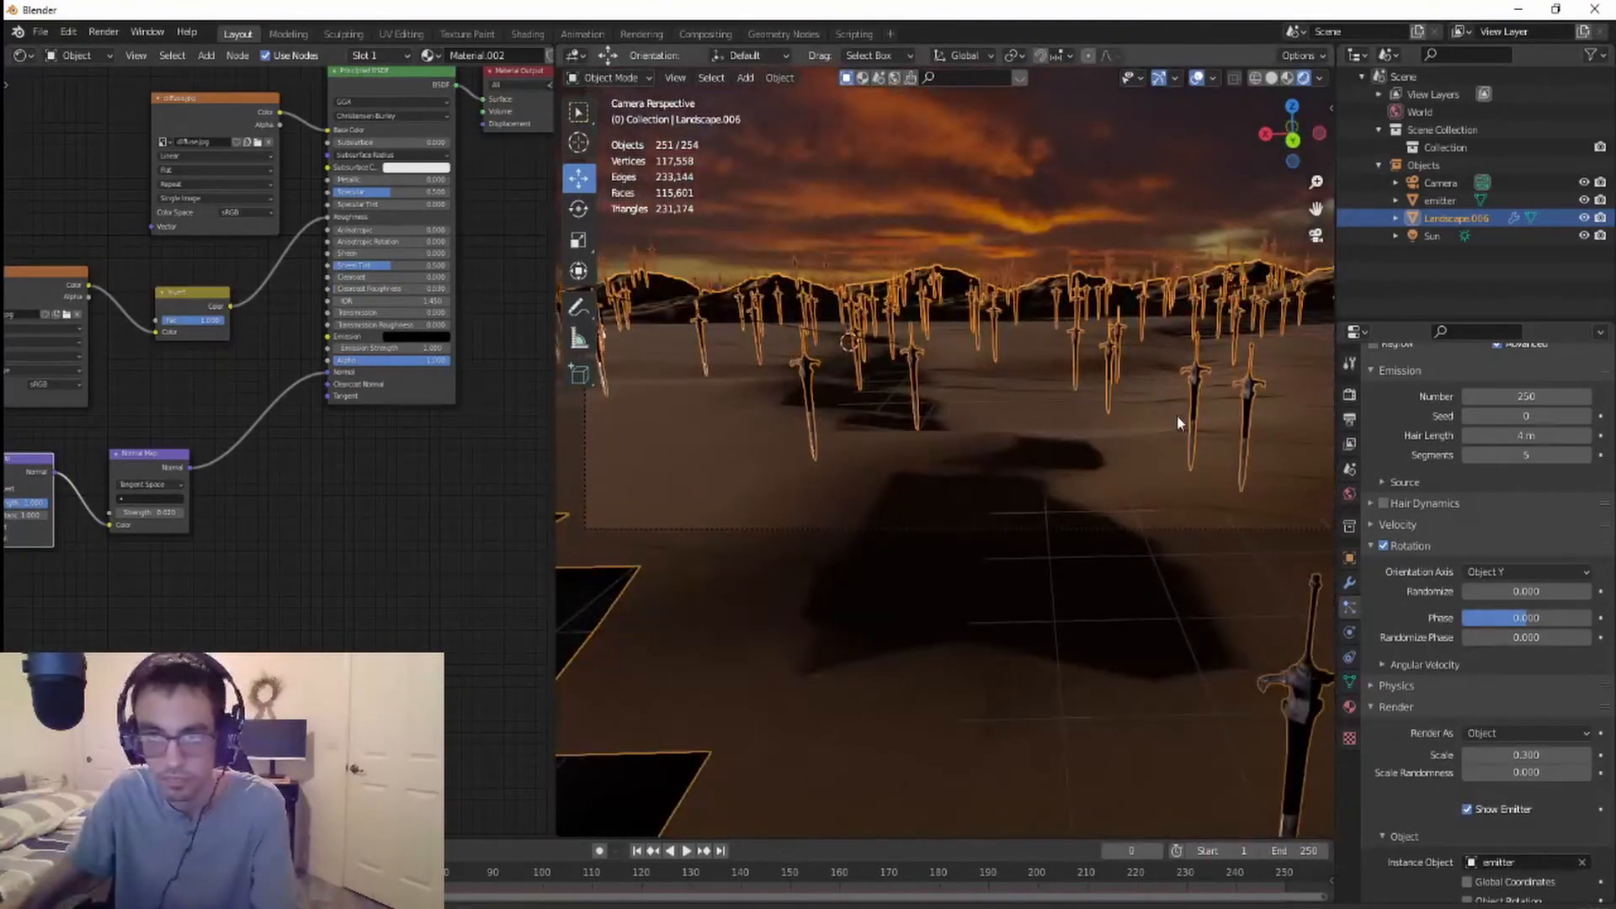
scroll(1176, 416, down, 3)
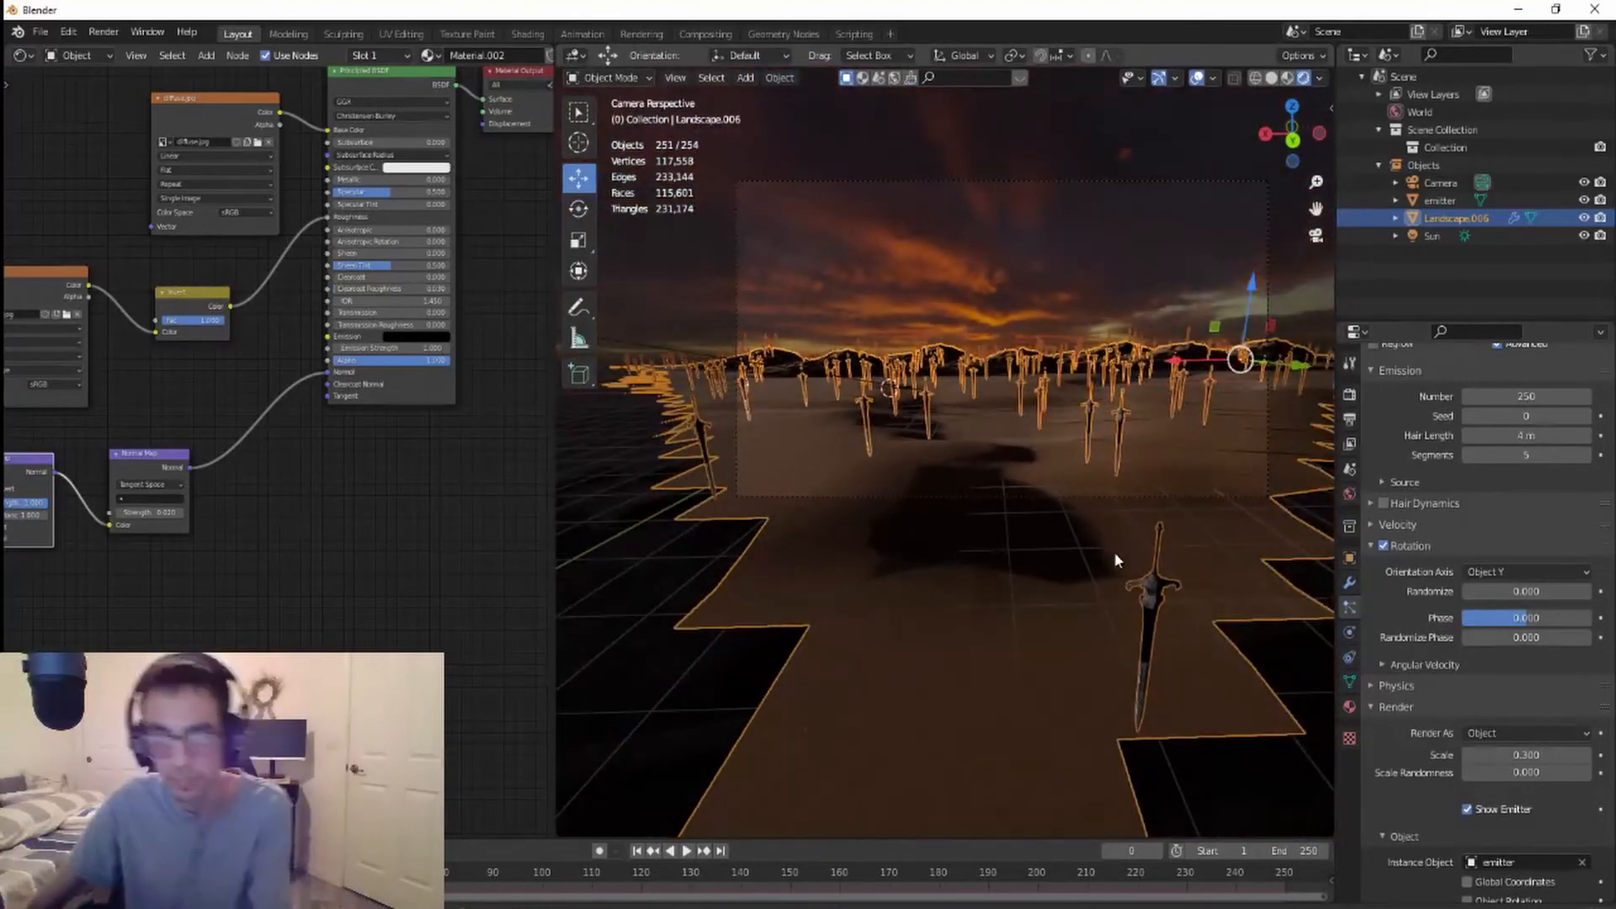
scroll(1115, 560, up, 8)
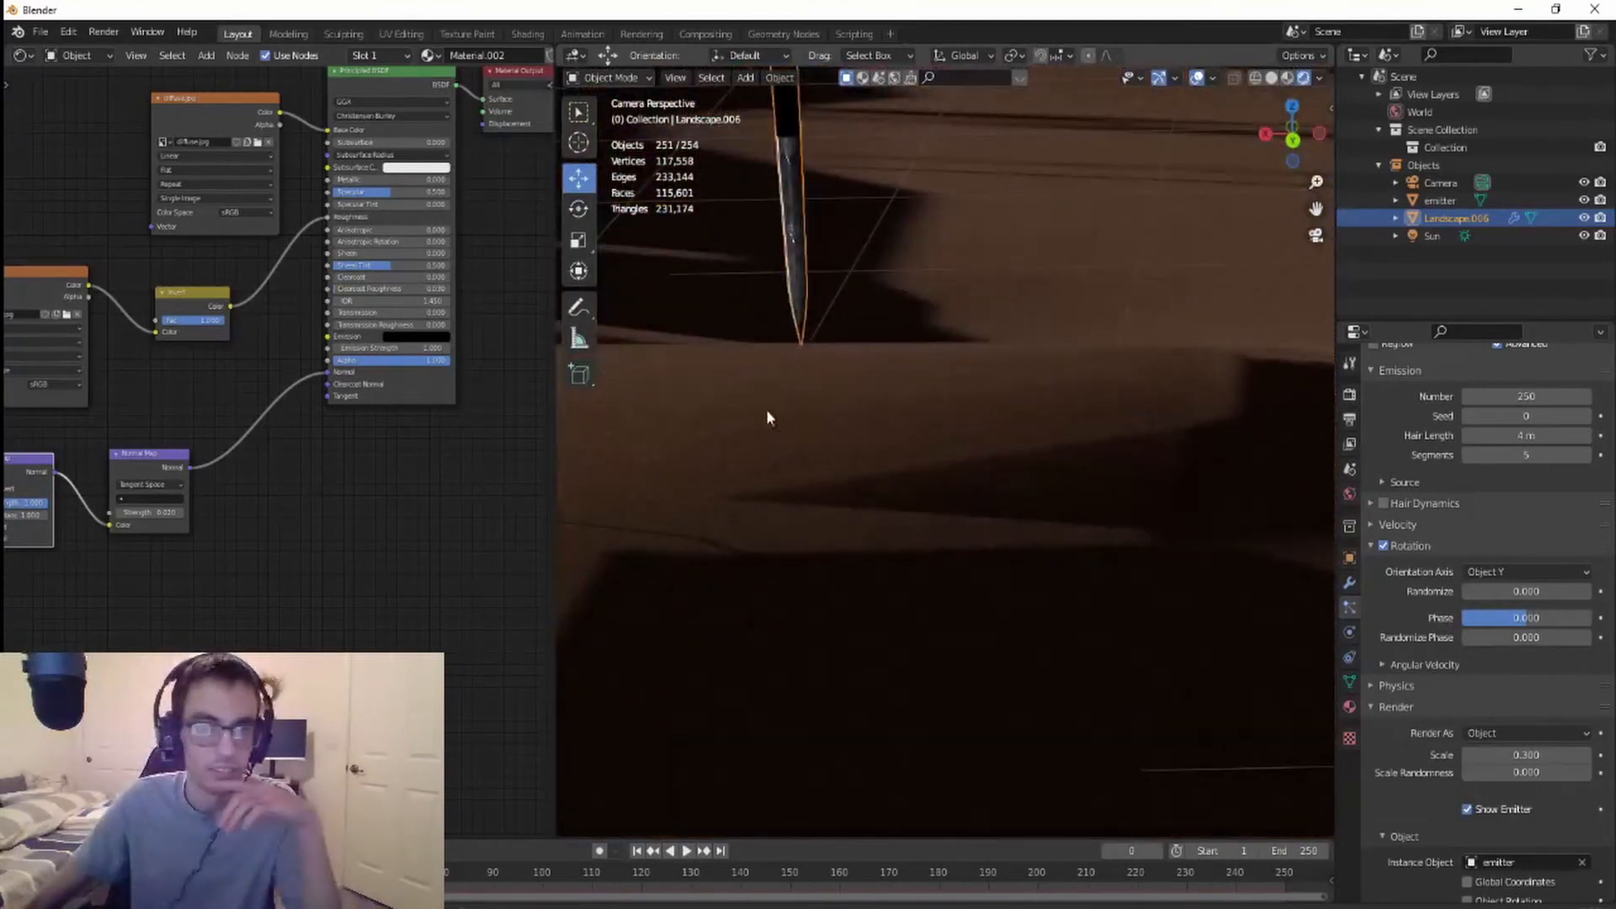
scroll(862, 459, down, 6)
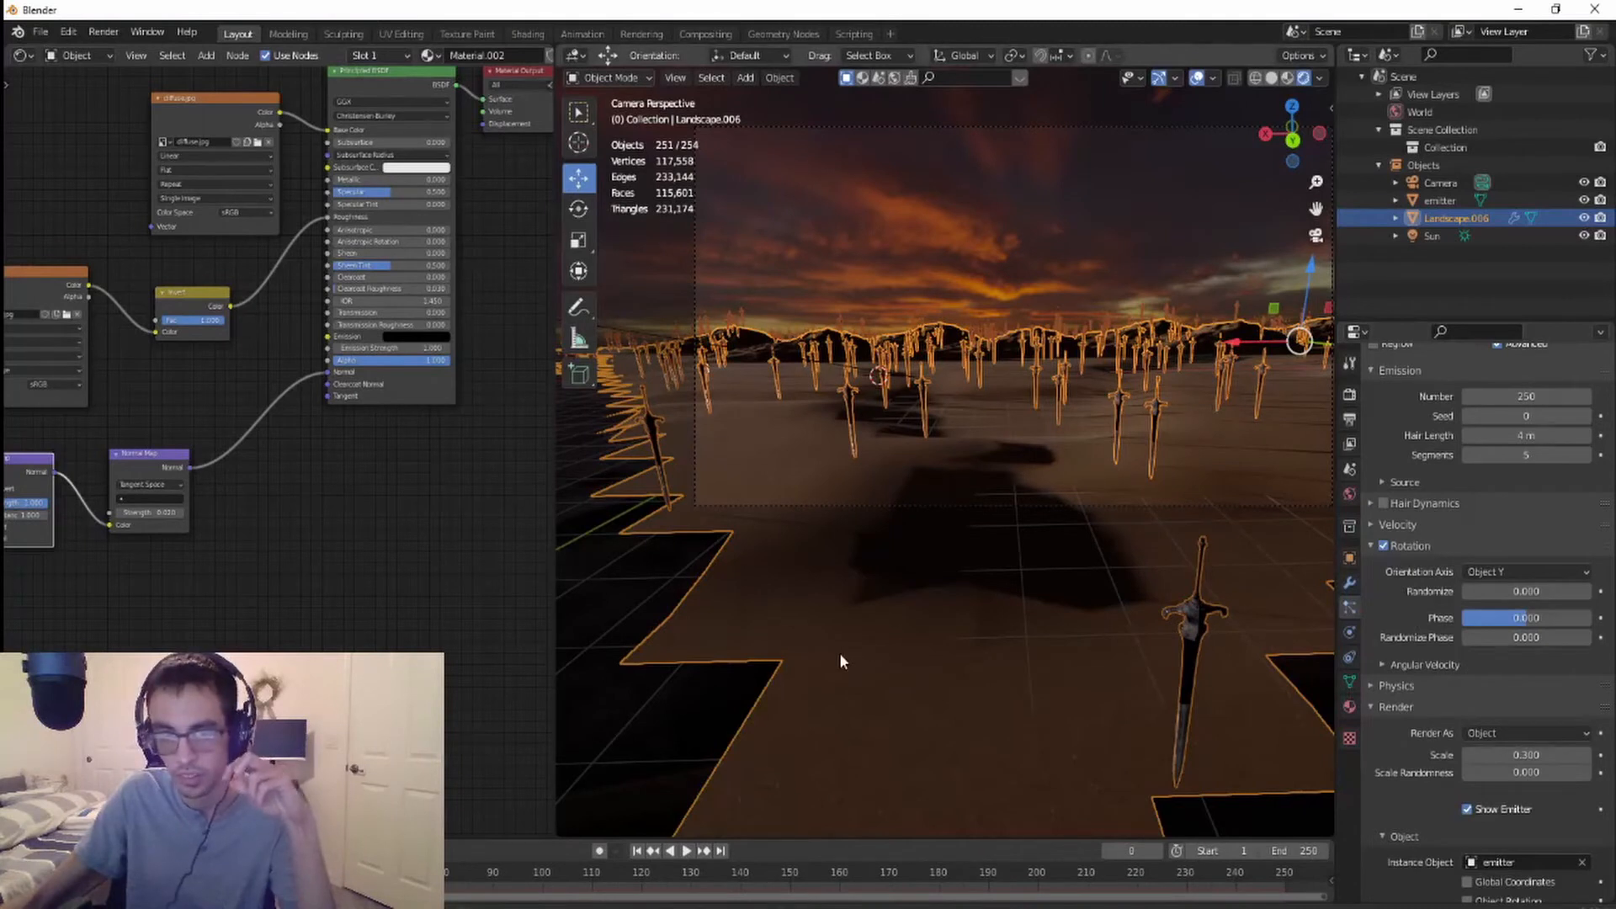
- Convert the landscape's particle modifier into real sword objects, then reselect the landscape and remove its particle system
click(1351, 584)
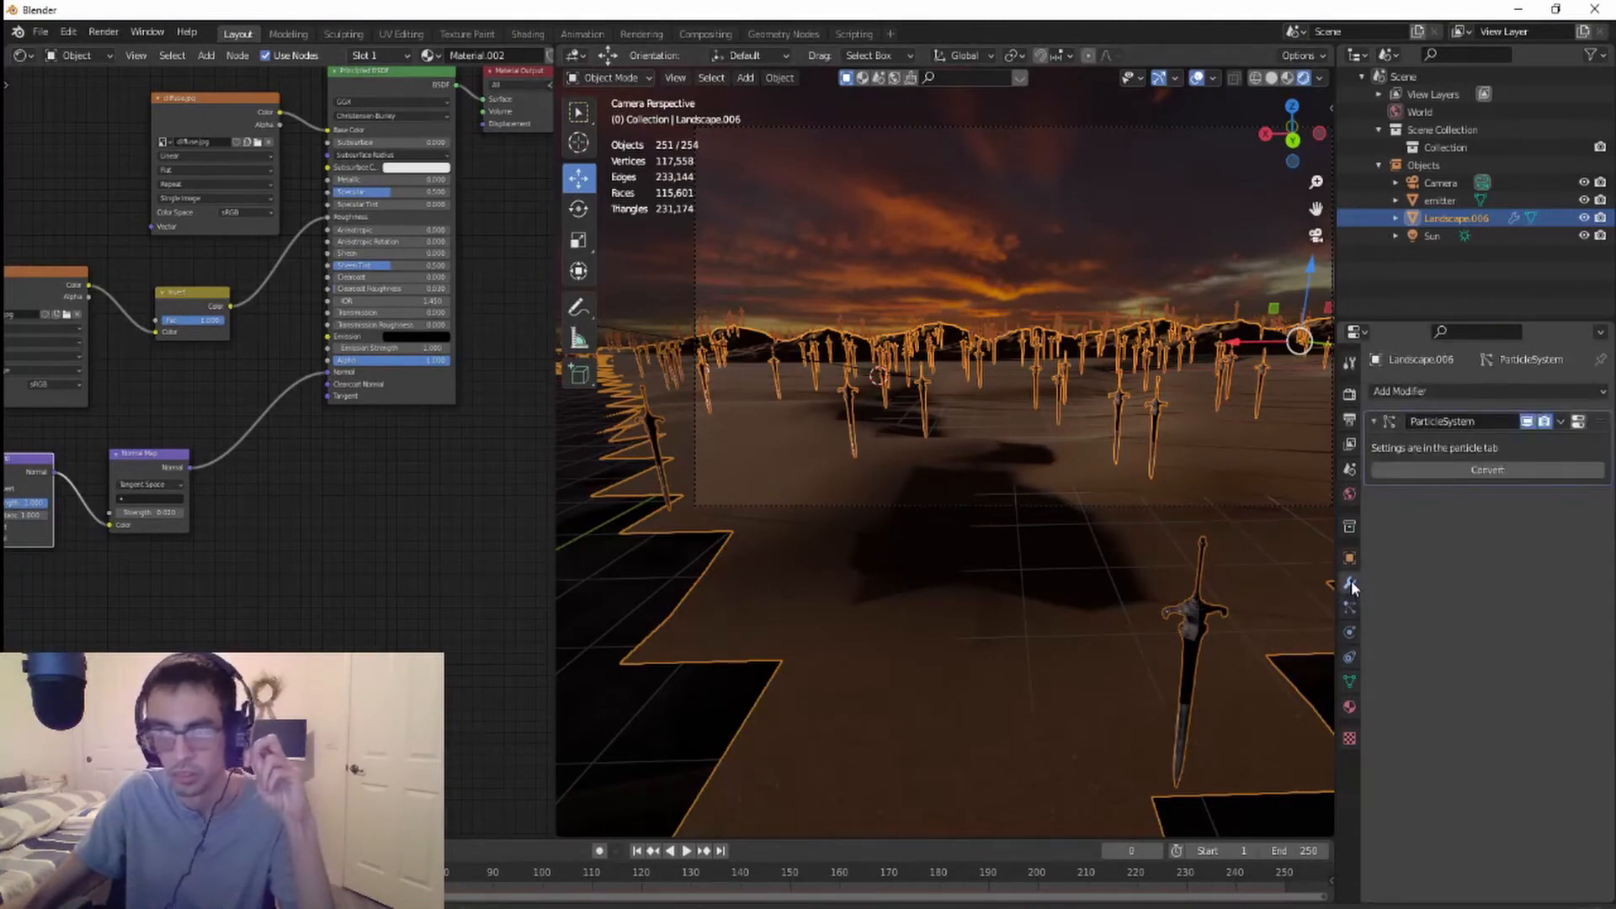
click(1471, 470)
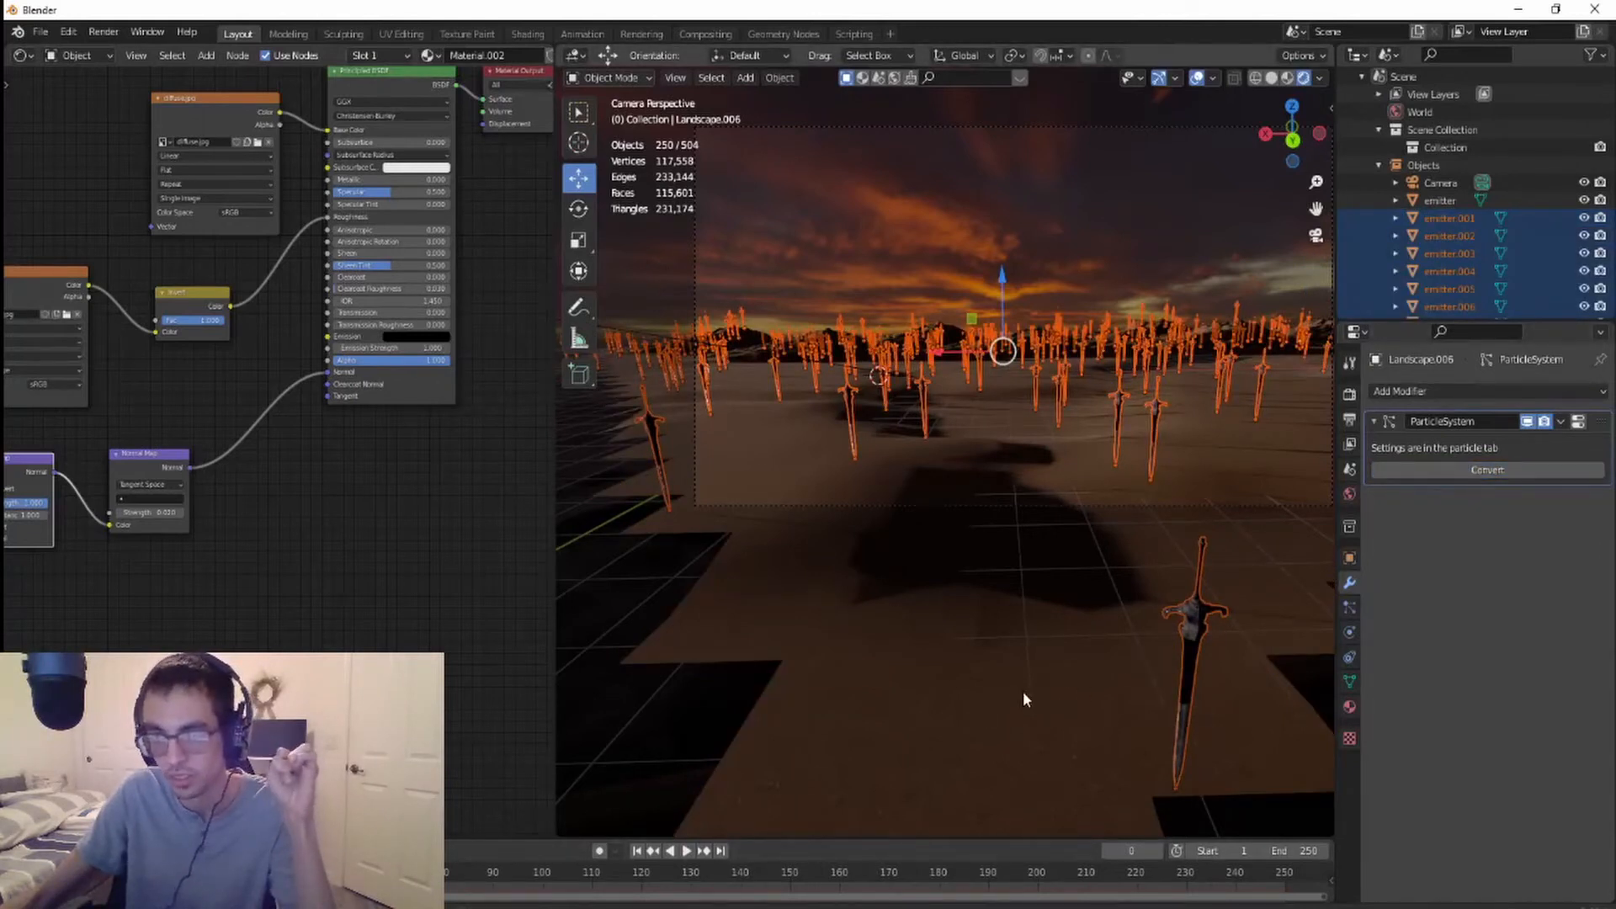
shift+click(877, 660)
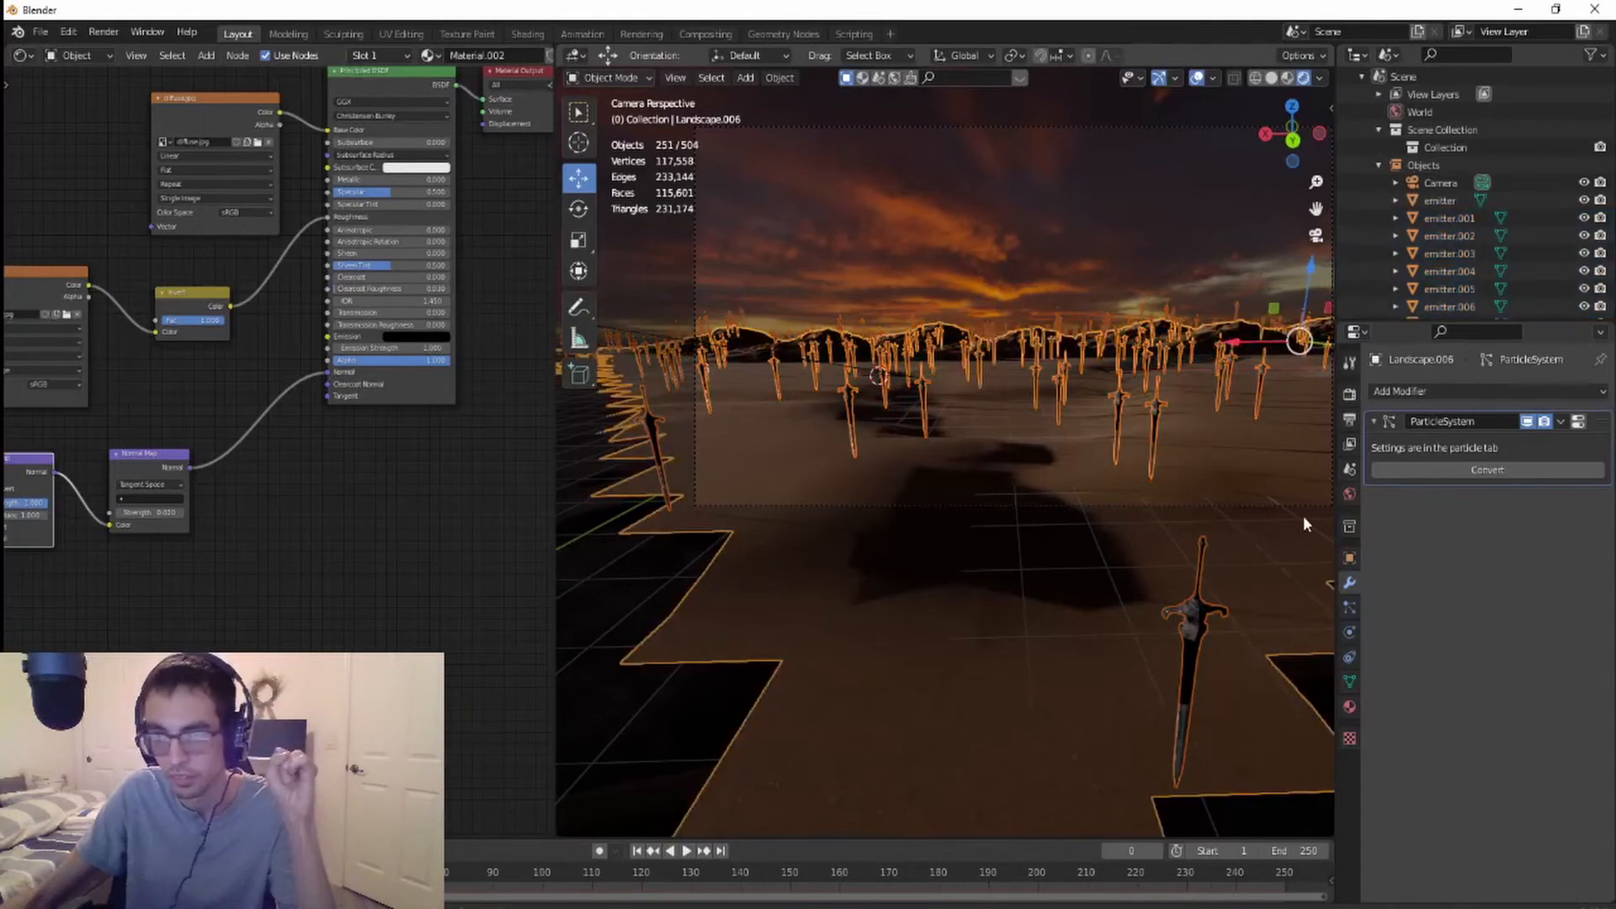
click(1350, 606)
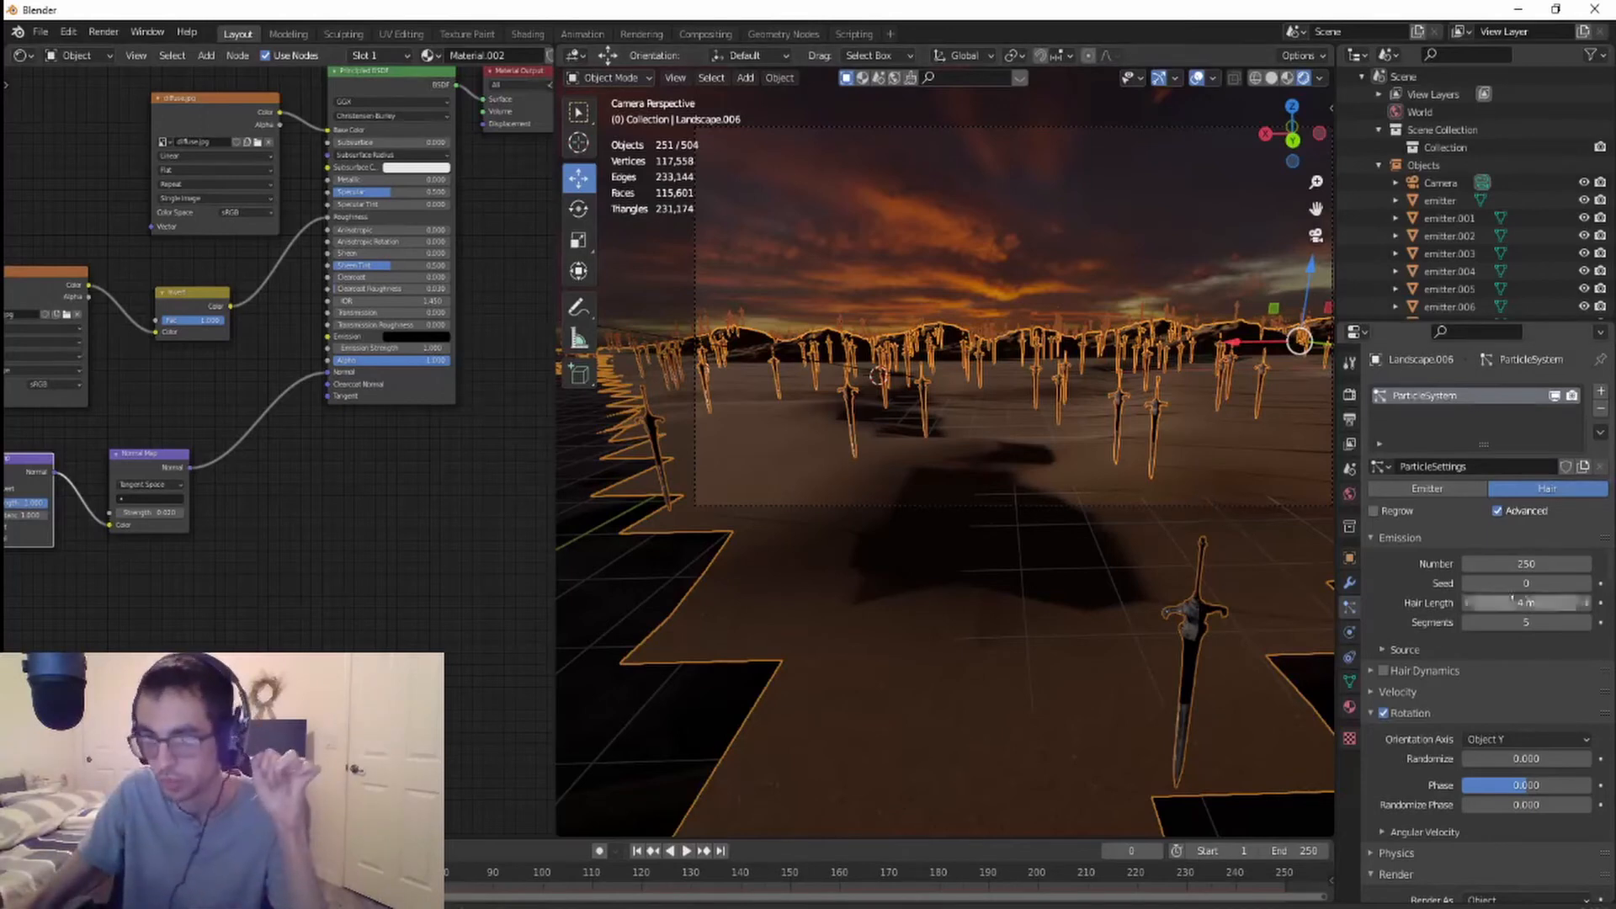
click(1601, 413)
- Examine the converted swords up close, from outside the camera, and within the camera frame
scroll(1116, 498, up, 4)
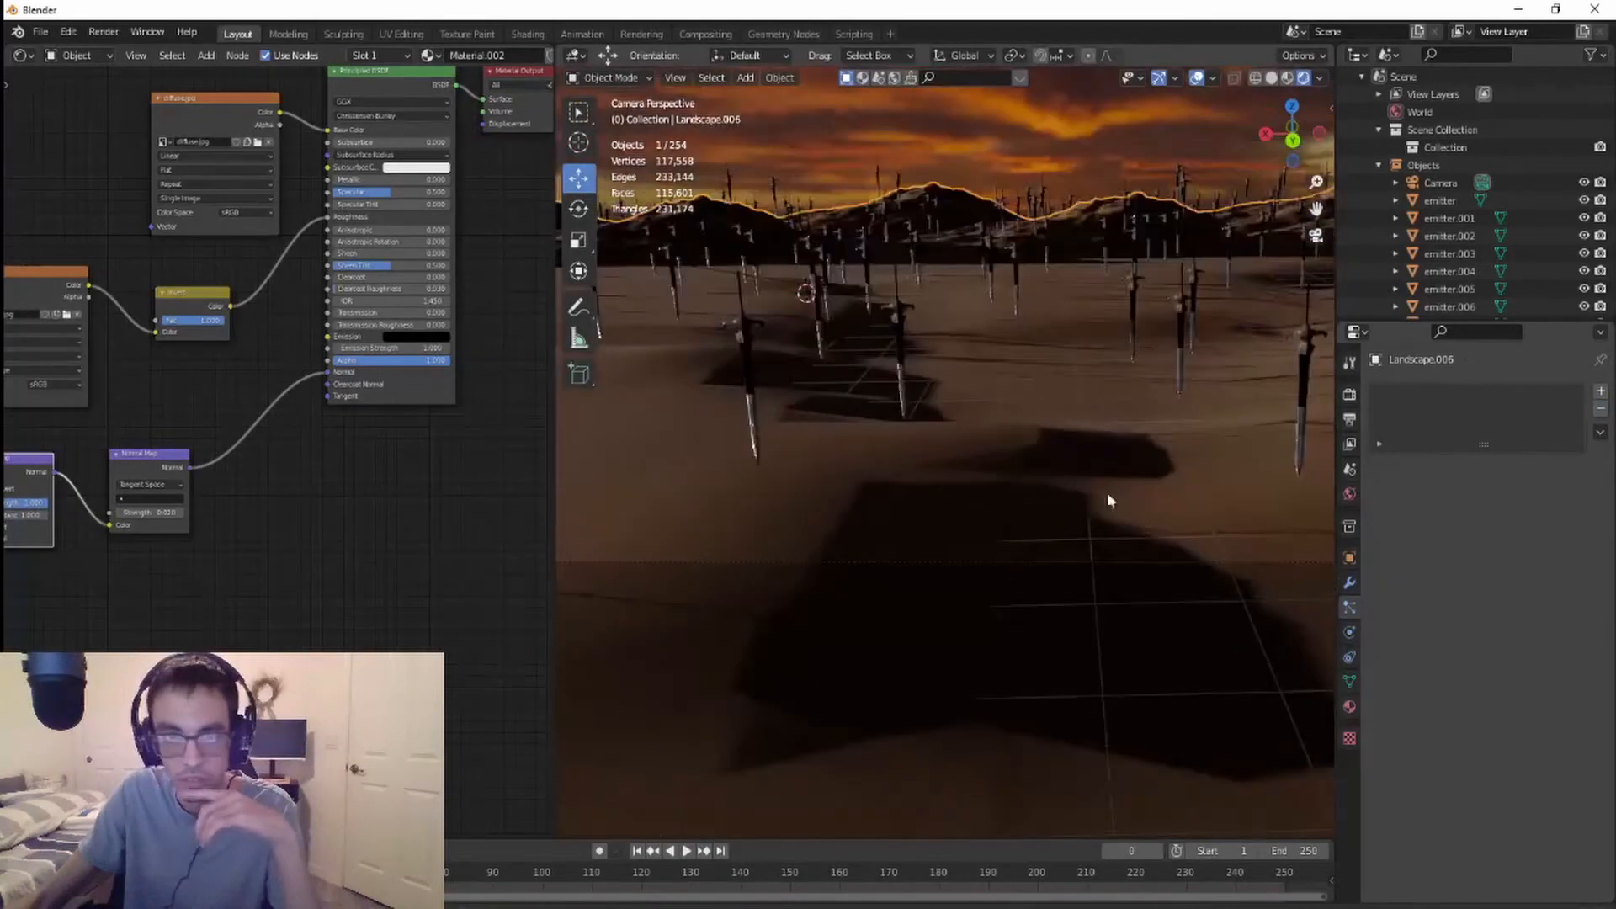
scroll(1034, 472, up, 3)
scroll(996, 451, down, 6)
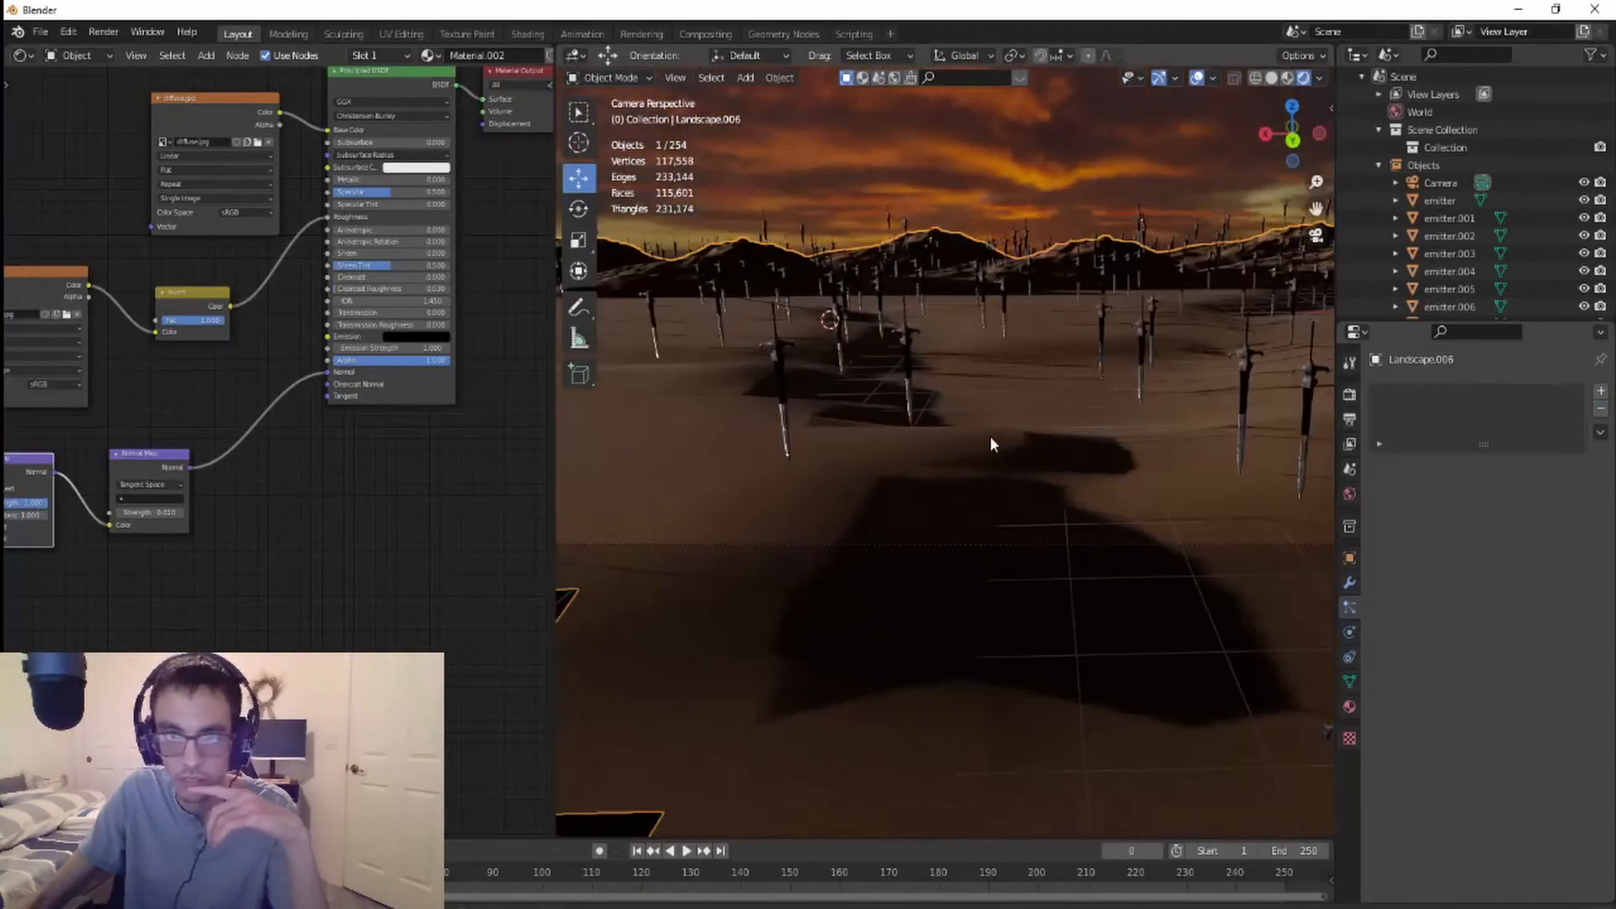
scroll(1127, 513, down, 4)
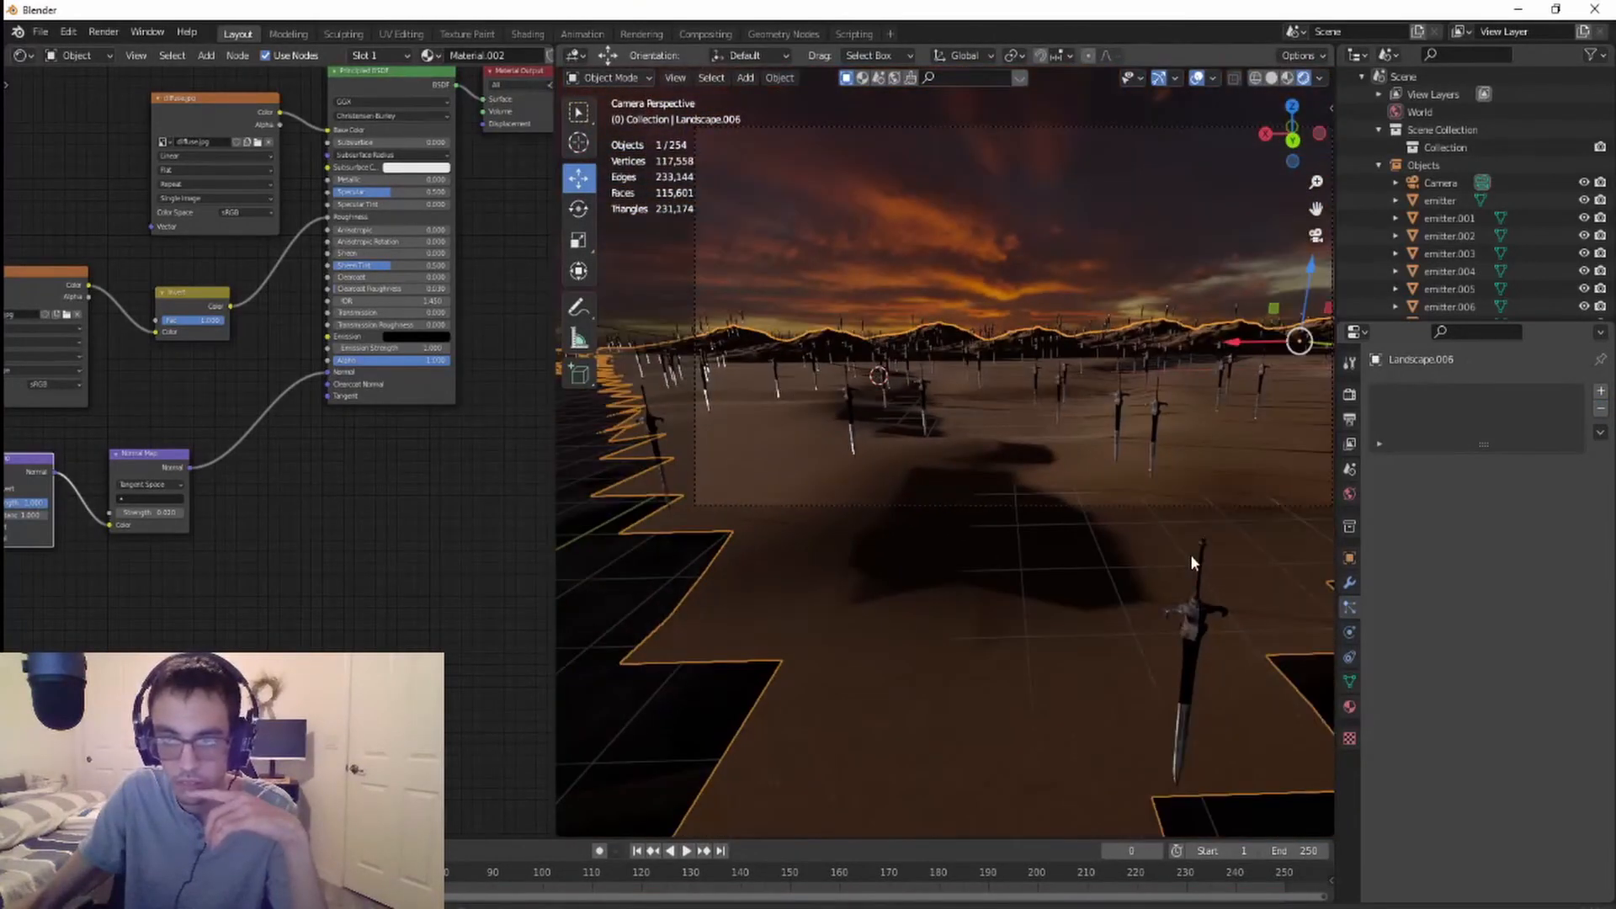
scroll(1190, 556, up, 4)
mouse_move(1186, 554)
middle_down()
mouse_move(1169, 542)
mouse_move(1059, 599)
mouse_move(889, 599)
mouse_move(907, 578)
mouse_move(1013, 557)
mouse_move(1177, 555)
middle_up()
key(ctrl+alt+KP_0)
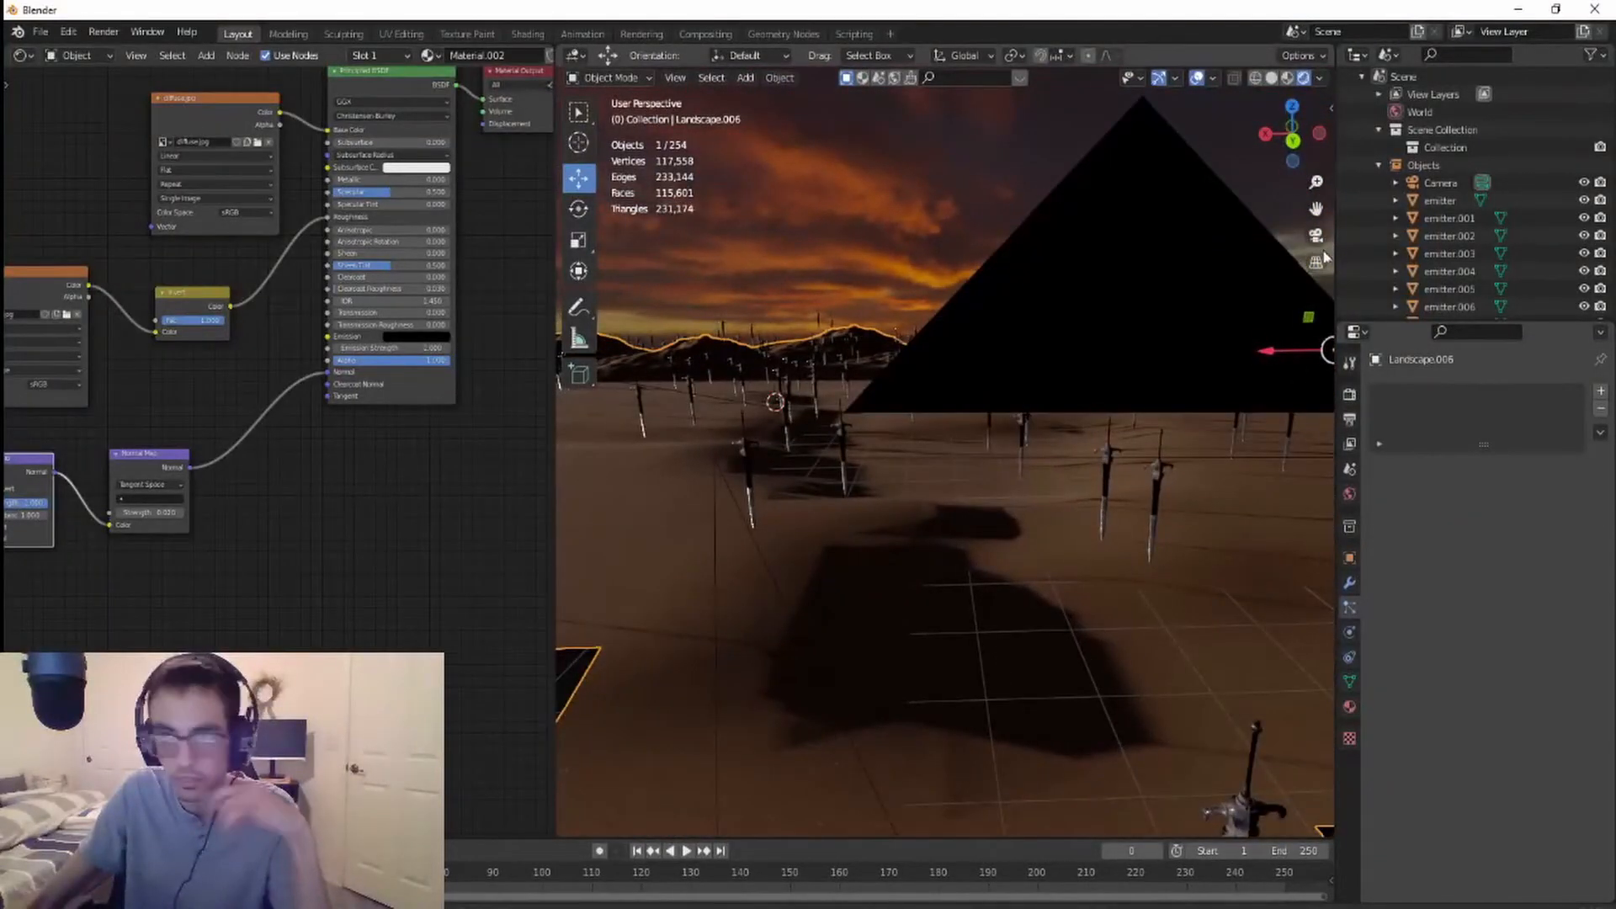
scroll(1068, 582, down, 3)
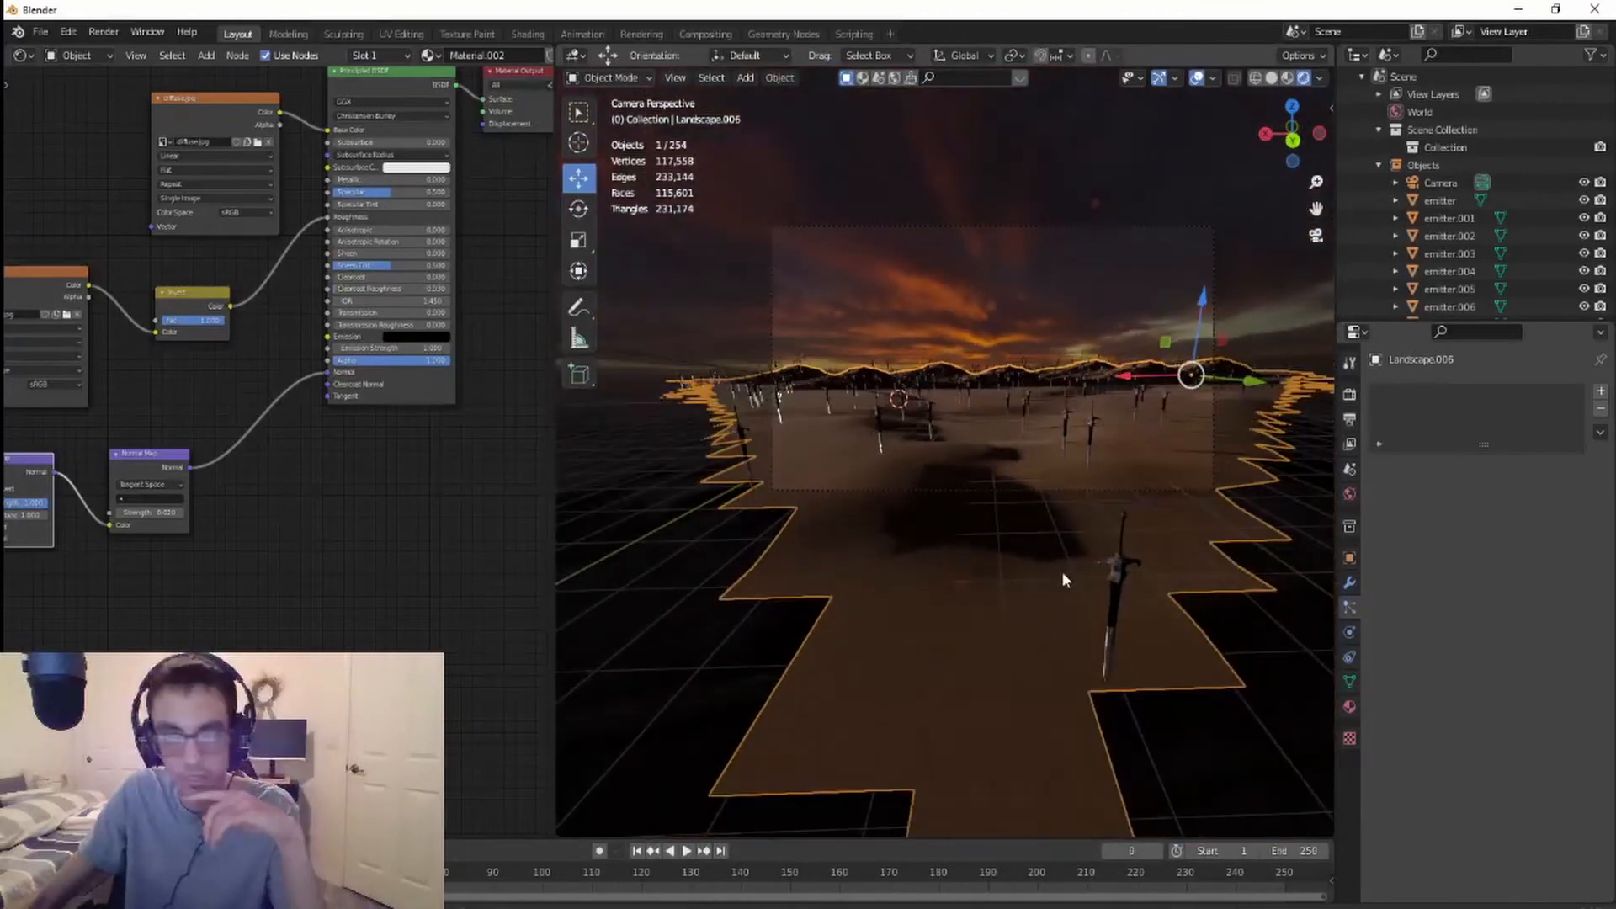
scroll(1062, 571, up, 3)
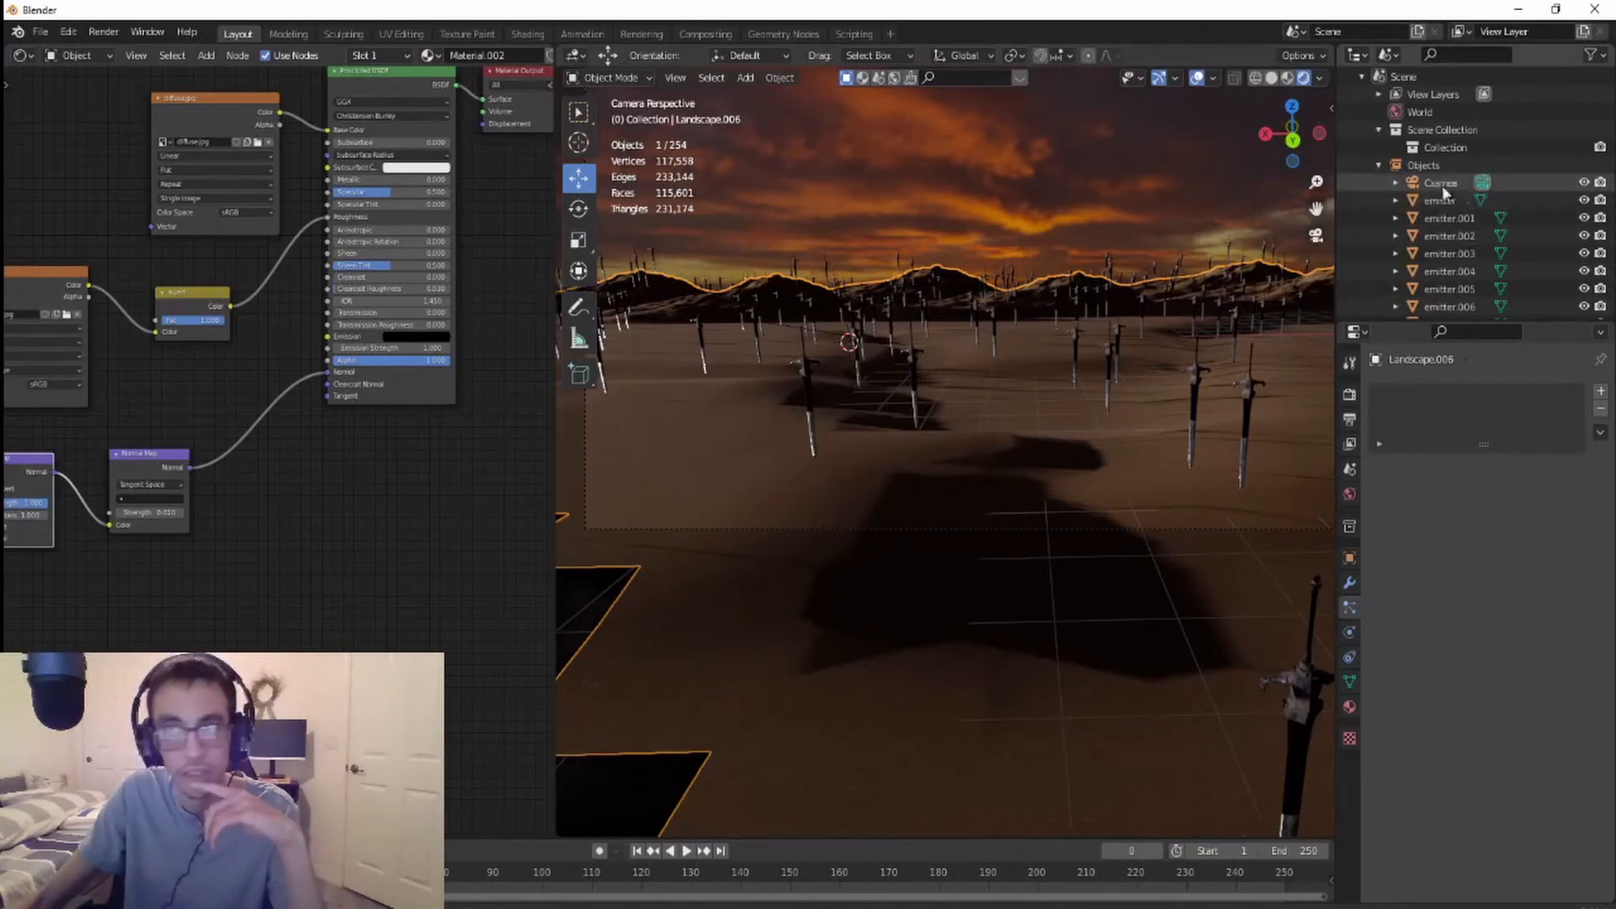
- Select all the converted swords from emitter.001 through emitter.250 and move them down about 0.275 m along Z
click(1434, 219)
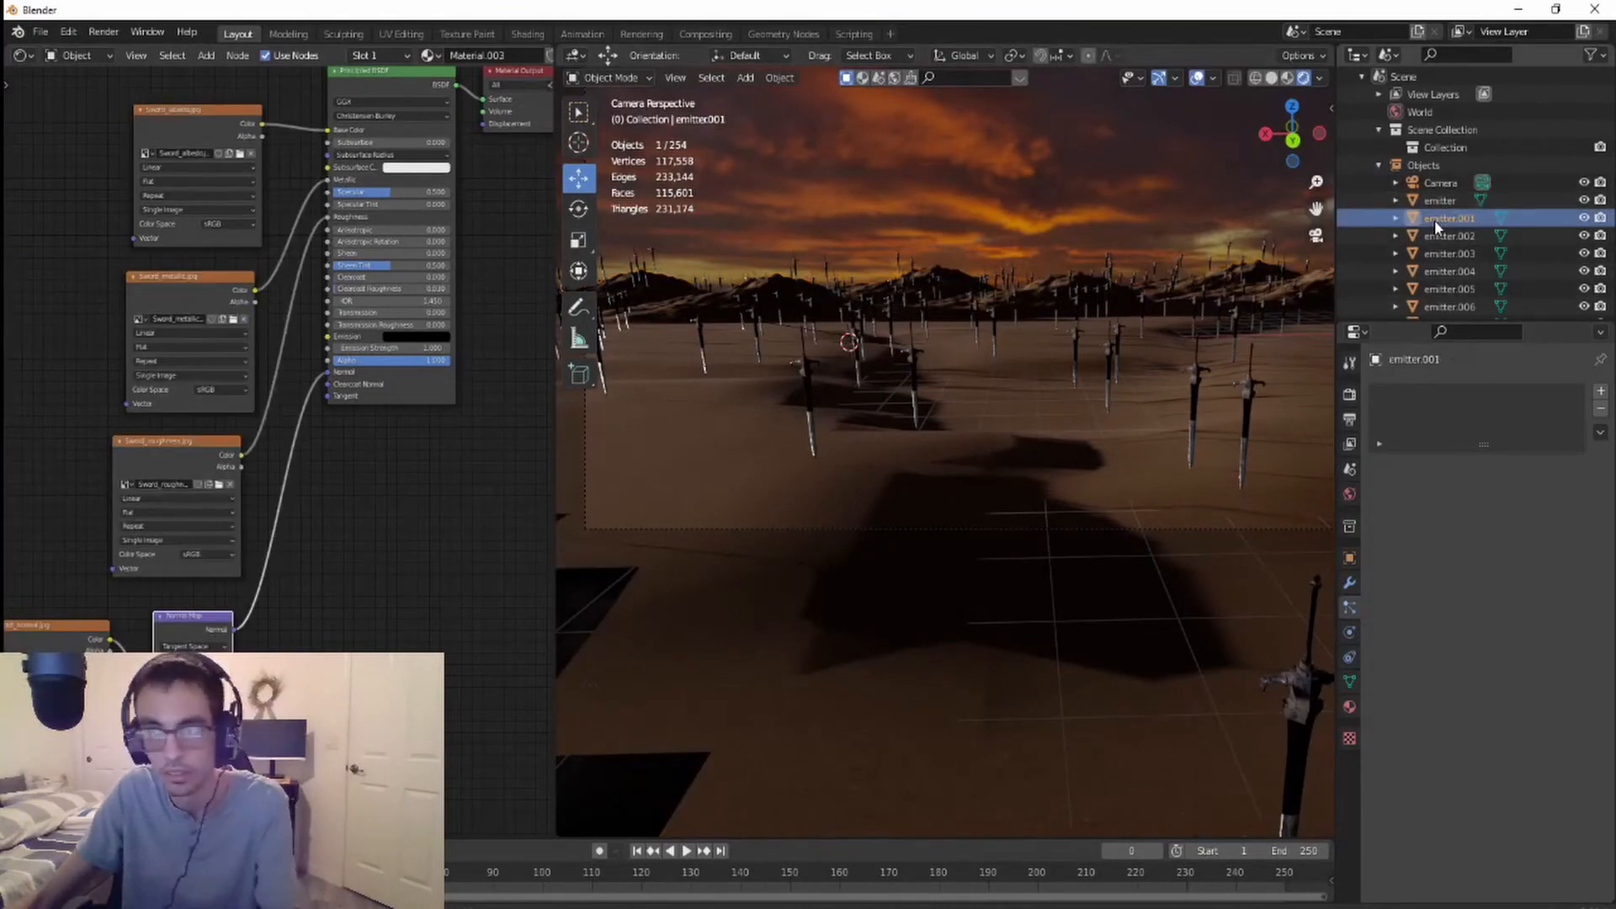
scroll(1439, 225, down, 6)
scroll(1456, 243, down, 20)
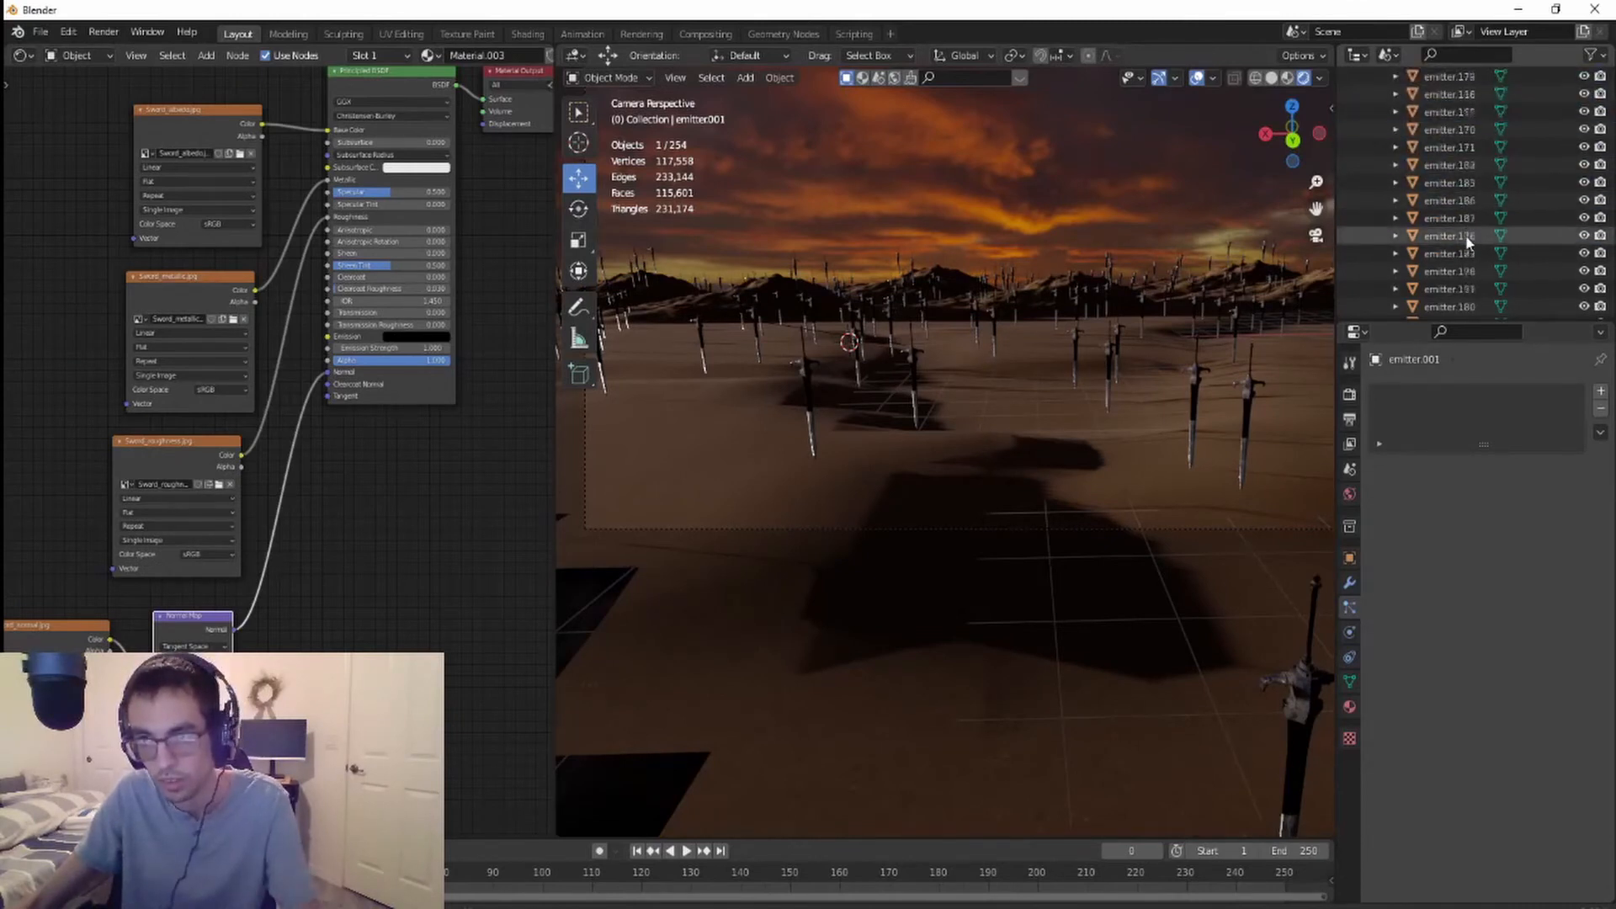
scroll(1477, 234, down, 15)
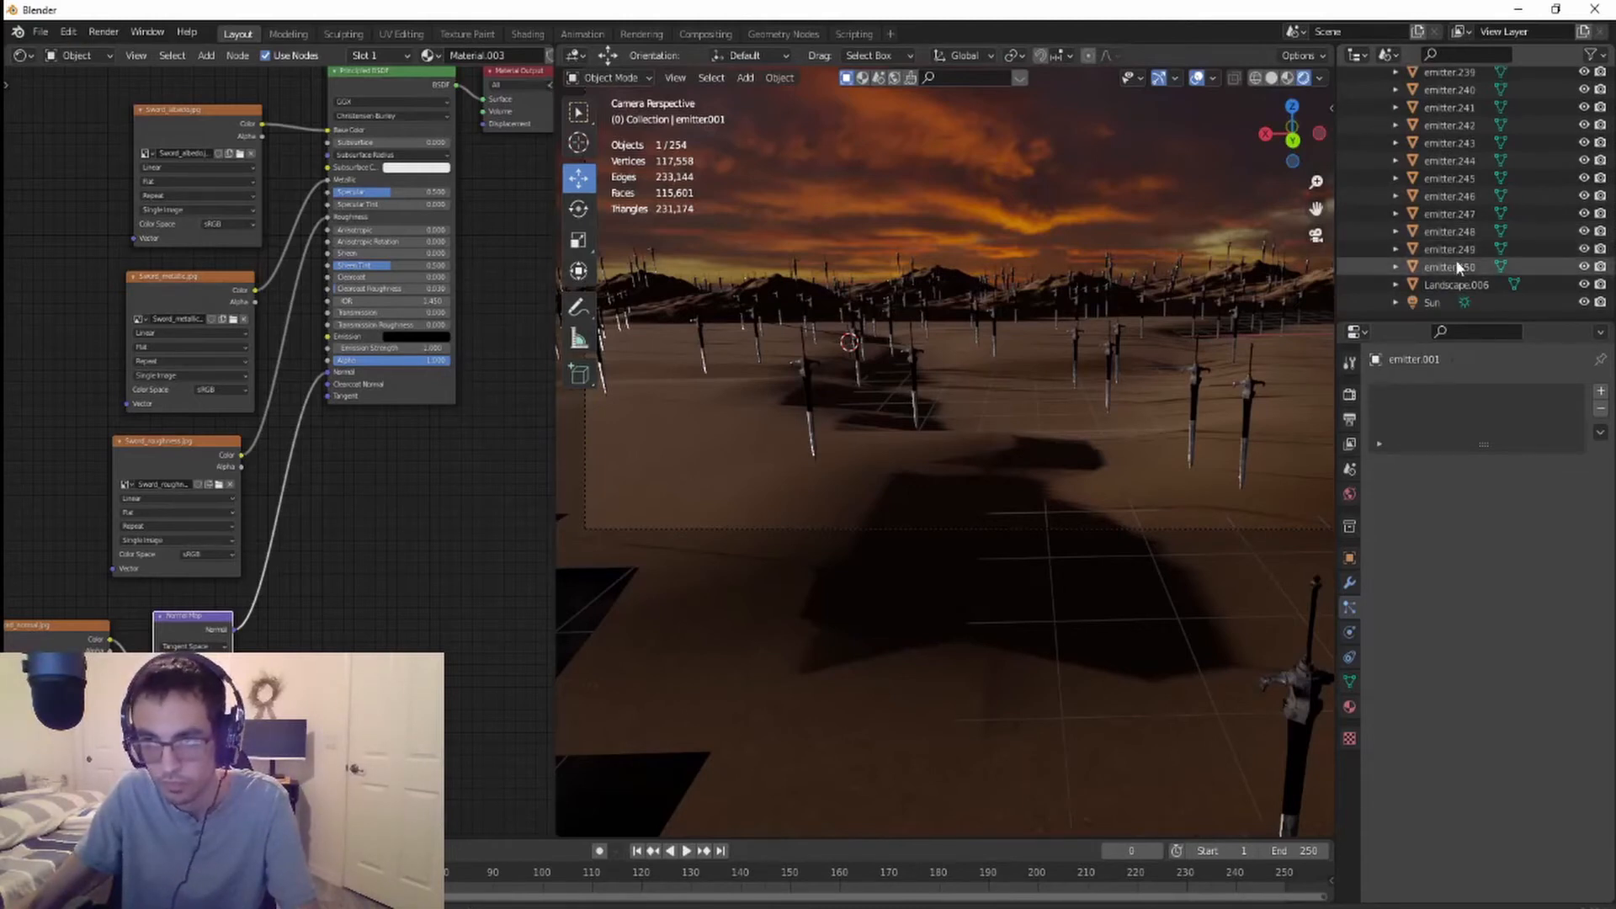
shift+click(1456, 263)
scroll(999, 378, down, 2)
scroll(1002, 372, up, 2)
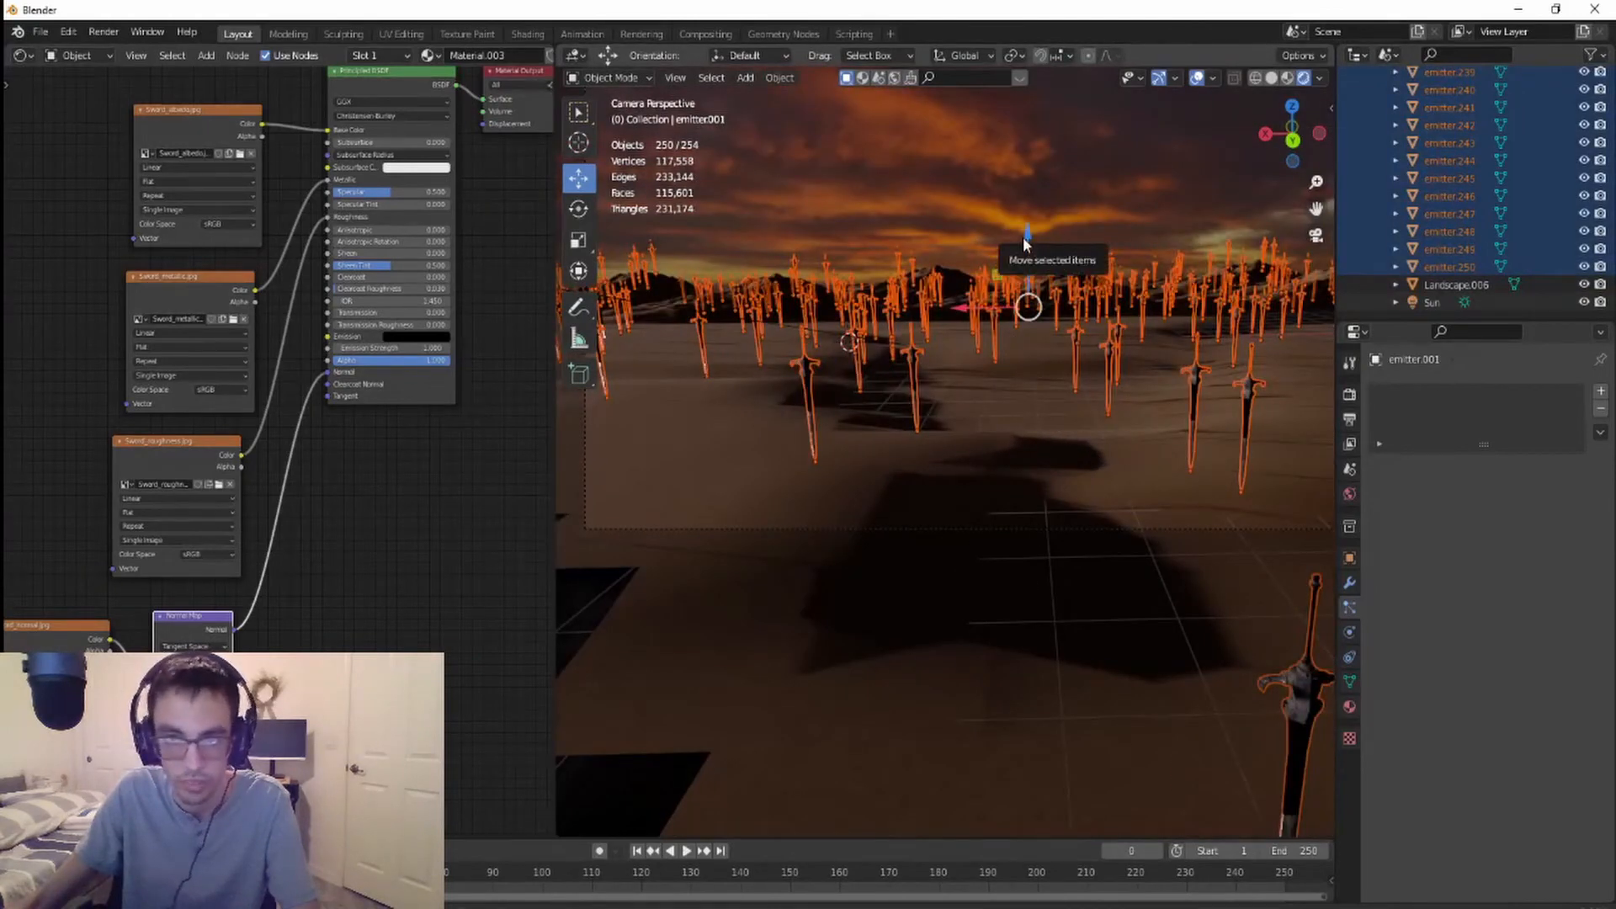
drag(1027, 241, 1029, 244)
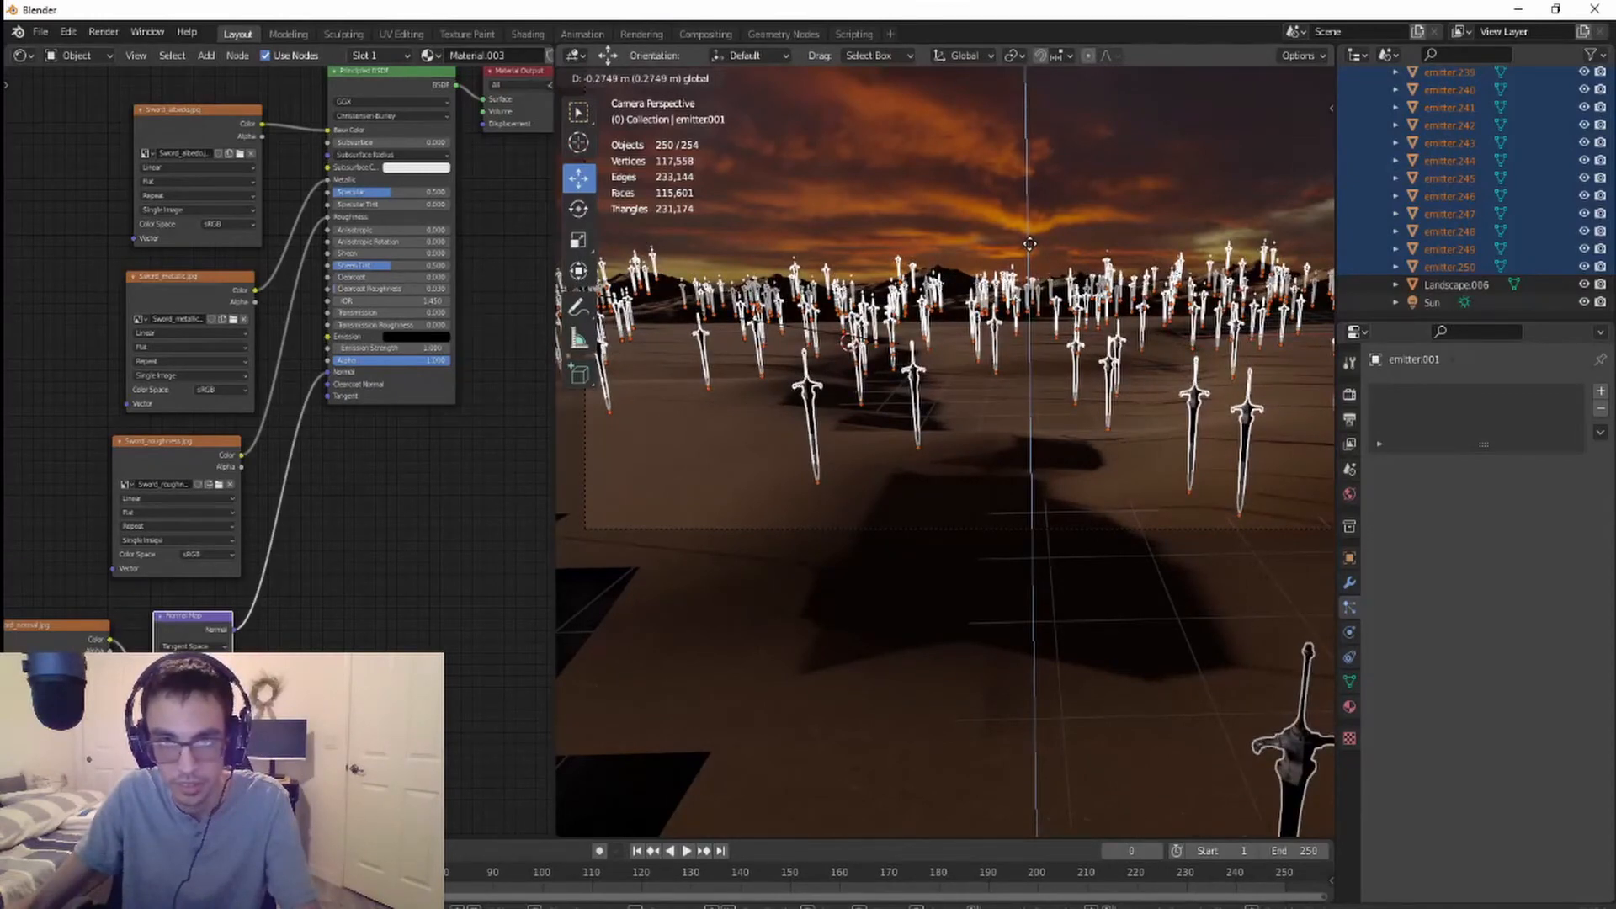
drag(1029, 244, 1029, 244)
scroll(833, 394, down, 4)
scroll(830, 394, up, 3)
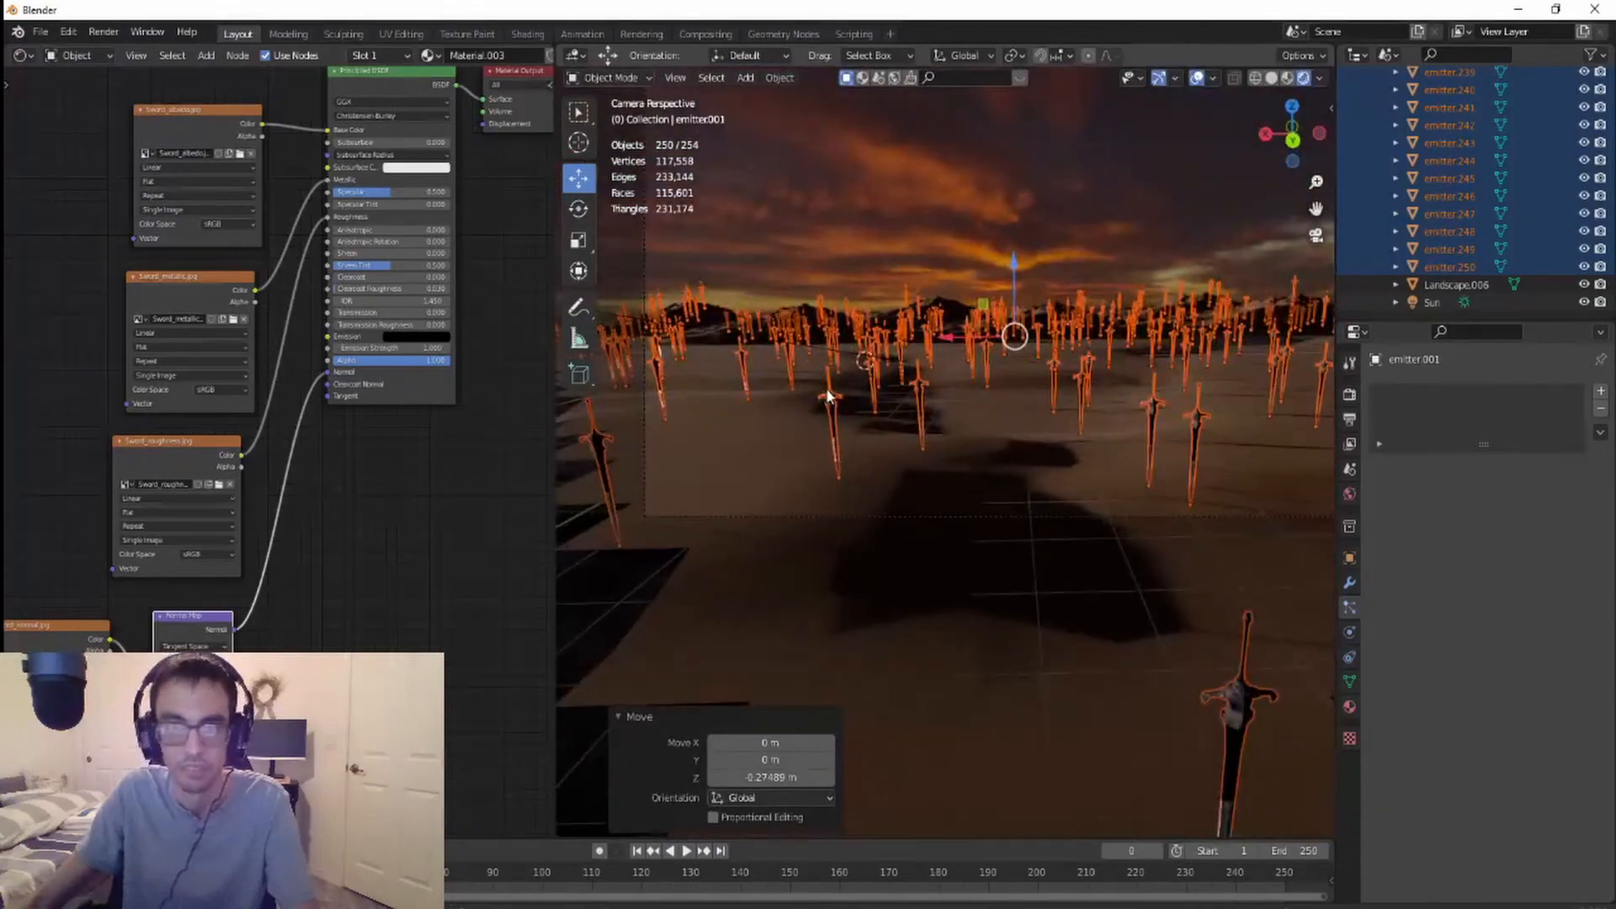
- Deselect the swords and examine how they sit in the sand, from outside the camera and through it
mouse_move(828, 396)
middle_down()
mouse_move(909, 384)
mouse_move(812, 421)
mouse_move(642, 415)
mouse_move(845, 407)
middle_up()
scroll(1476, 189, up, 5)
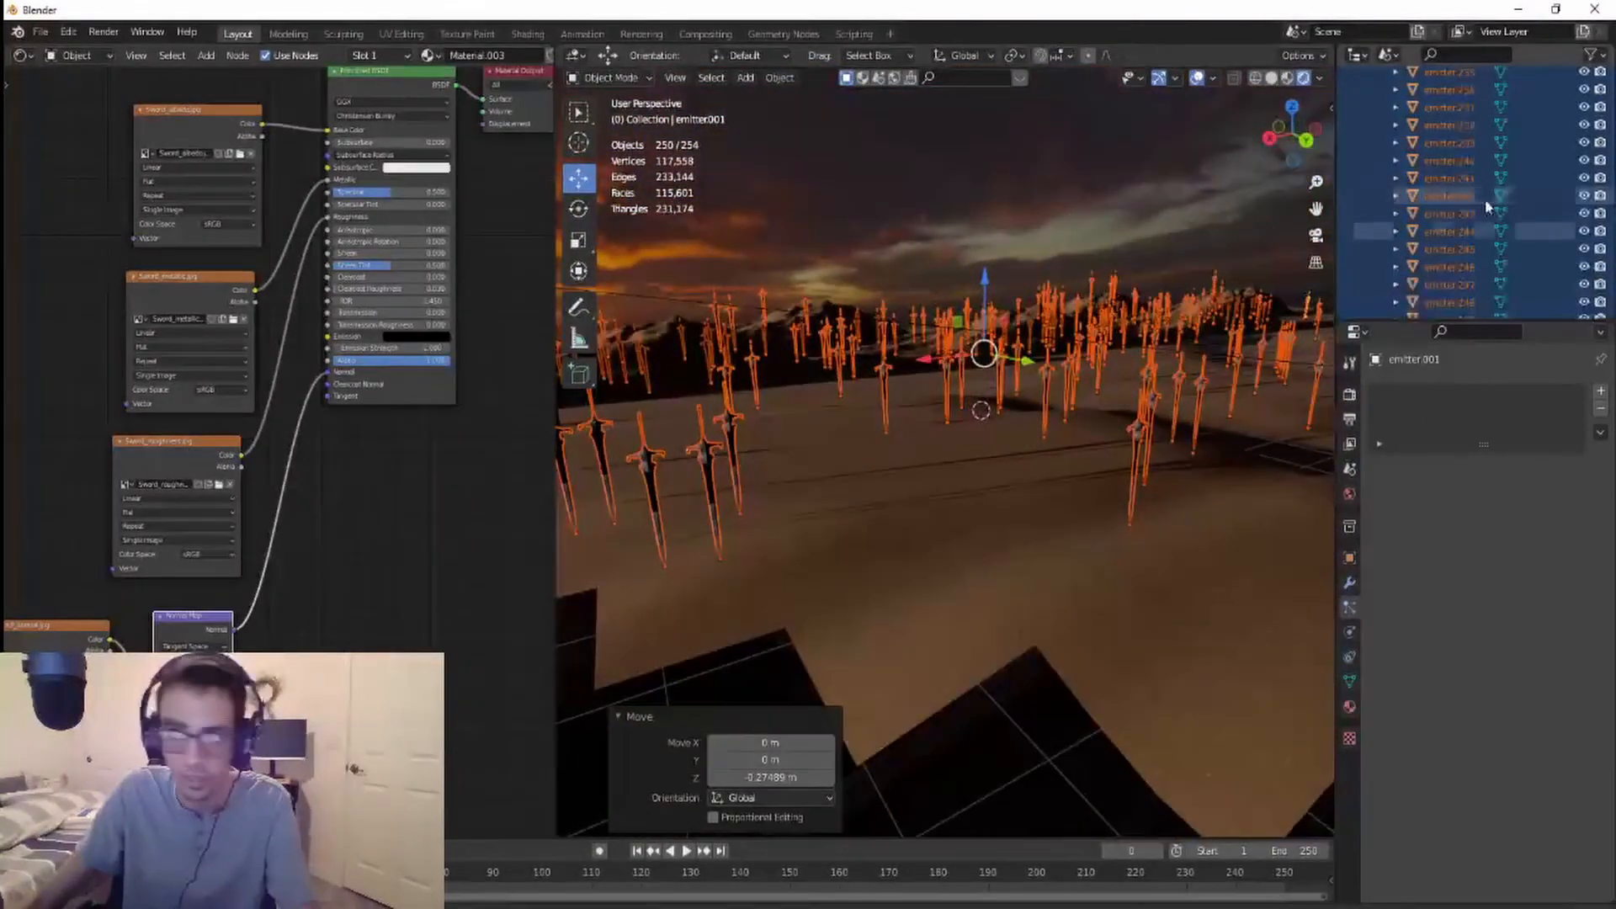
scroll(1473, 183, up, 20)
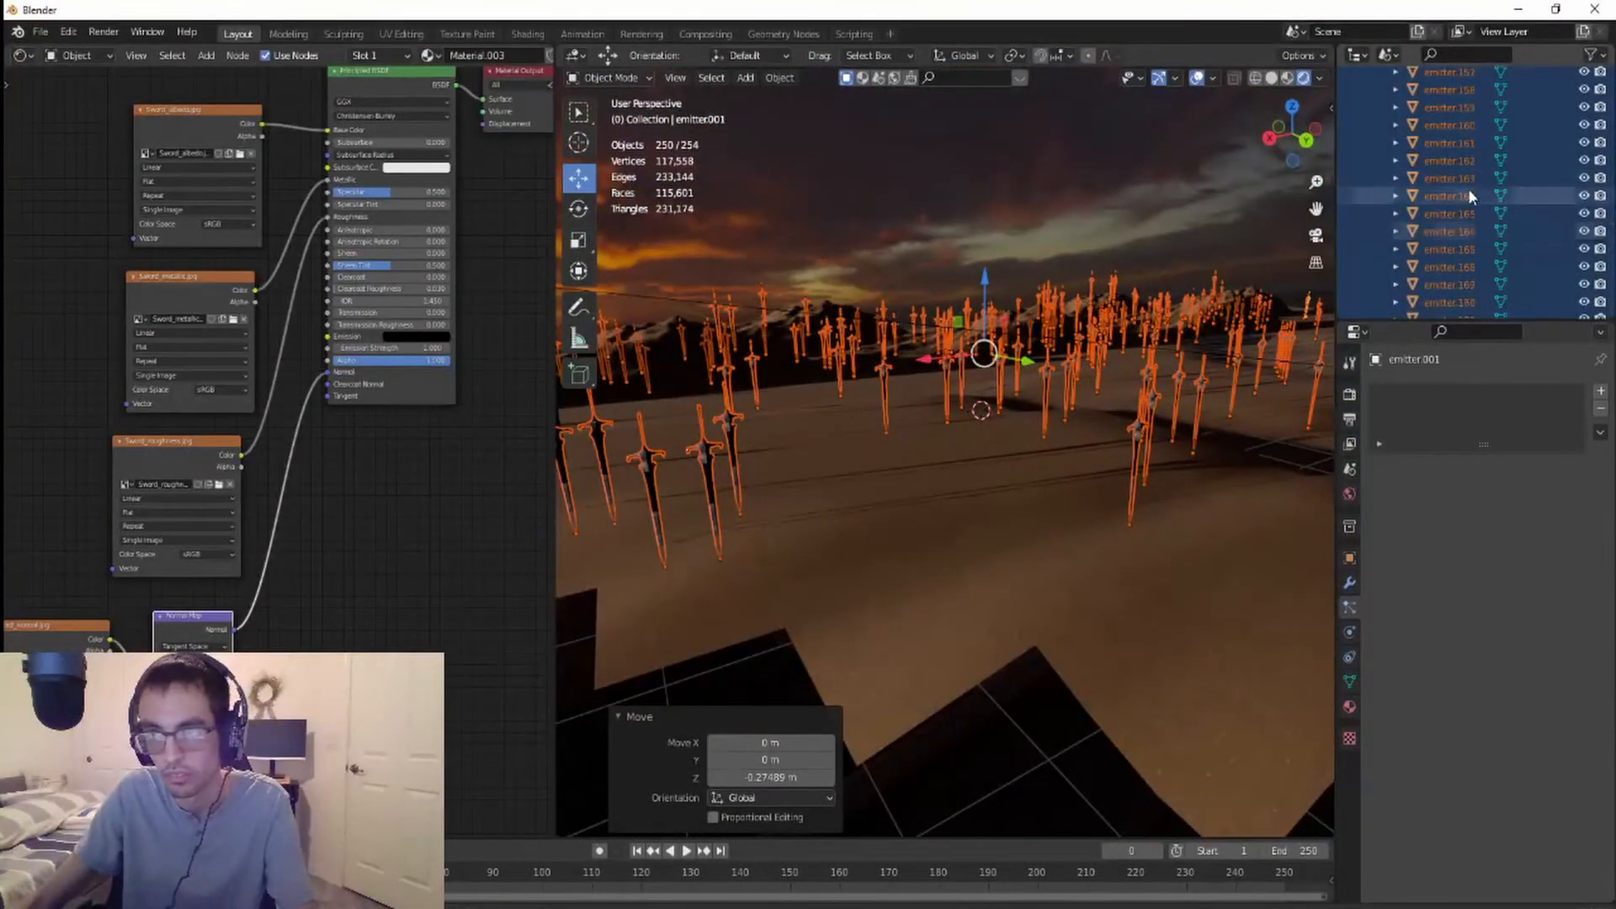
scroll(875, 468, down, 8)
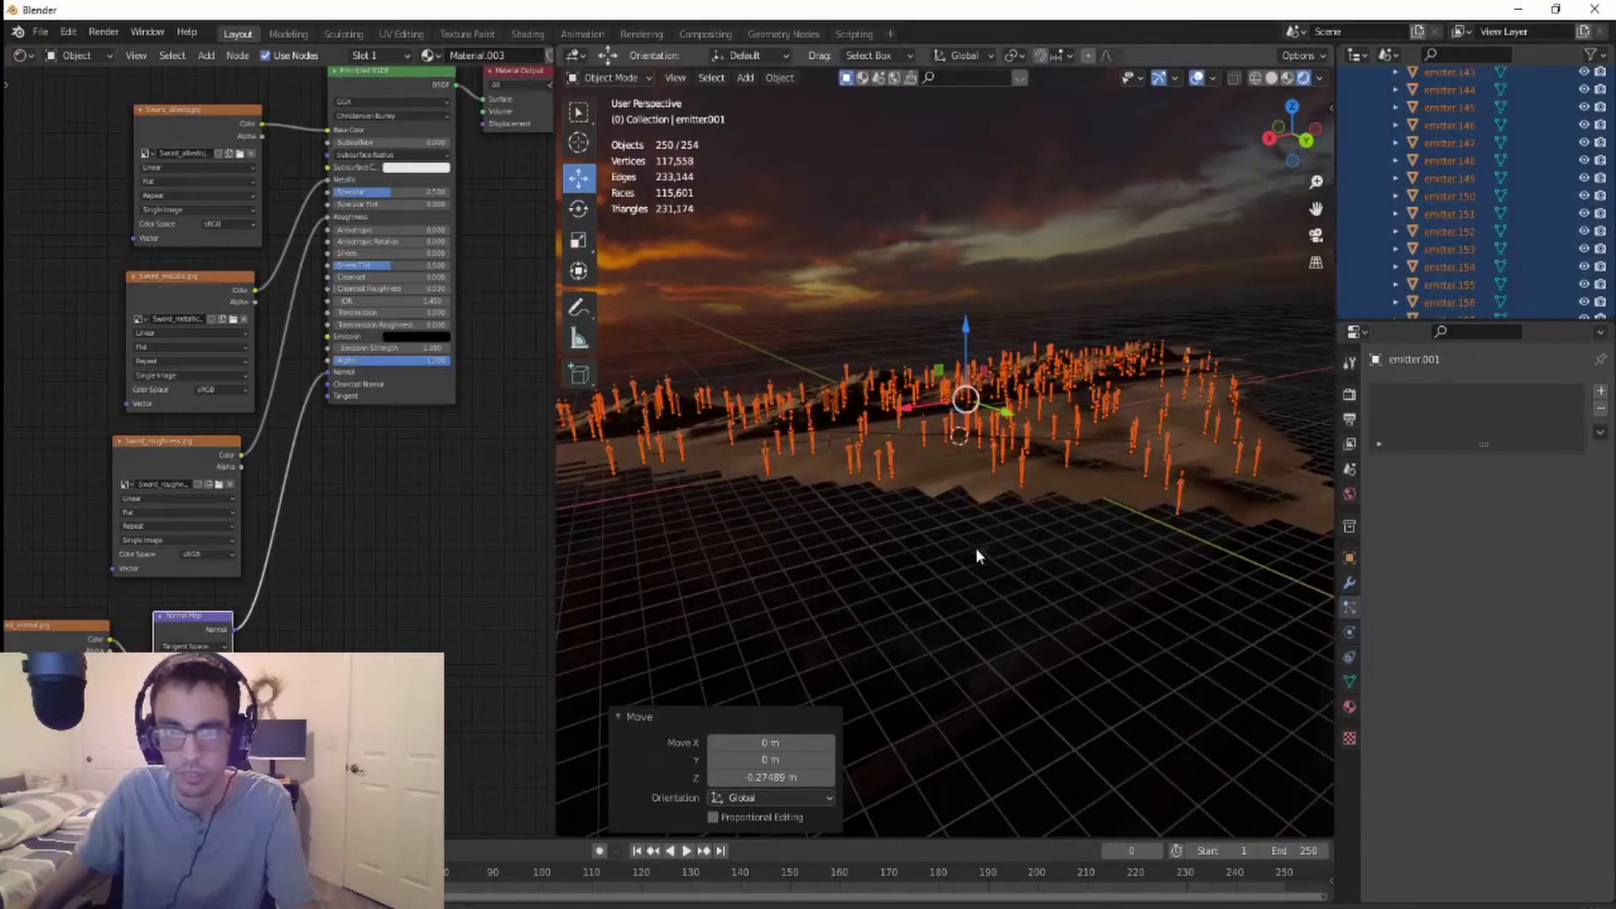
click(995, 549)
scroll(1018, 538, up, 8)
scroll(994, 522, up, 4)
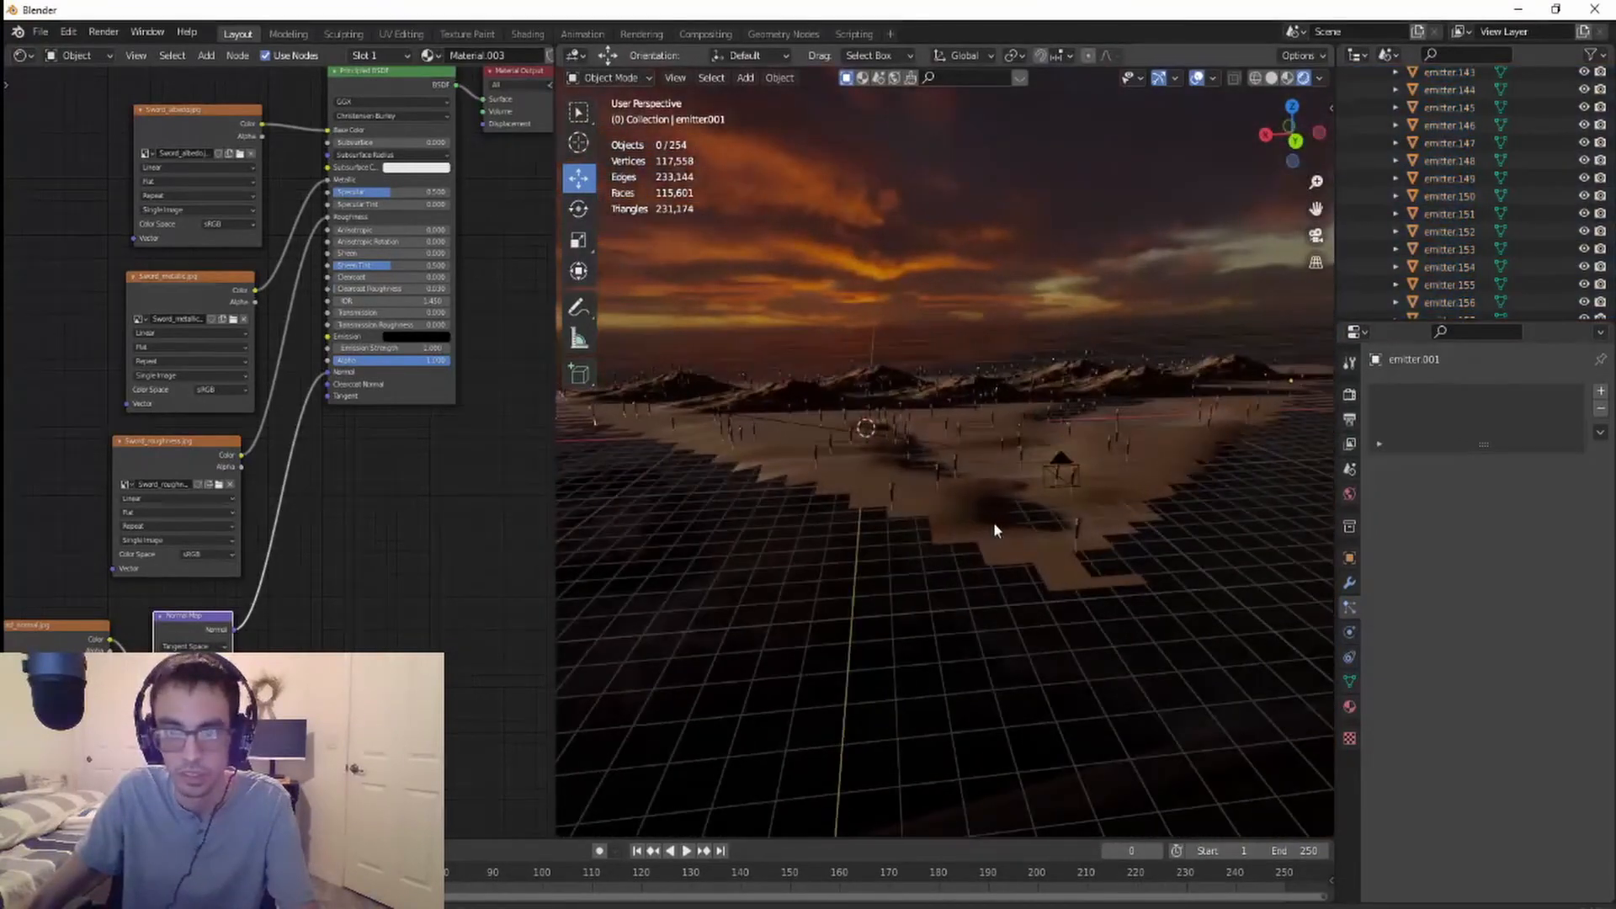
mouse_move(992, 522)
middle_down()
mouse_move(931, 559)
mouse_move(821, 587)
mouse_move(782, 572)
mouse_move(783, 534)
mouse_move(983, 524)
middle_up()
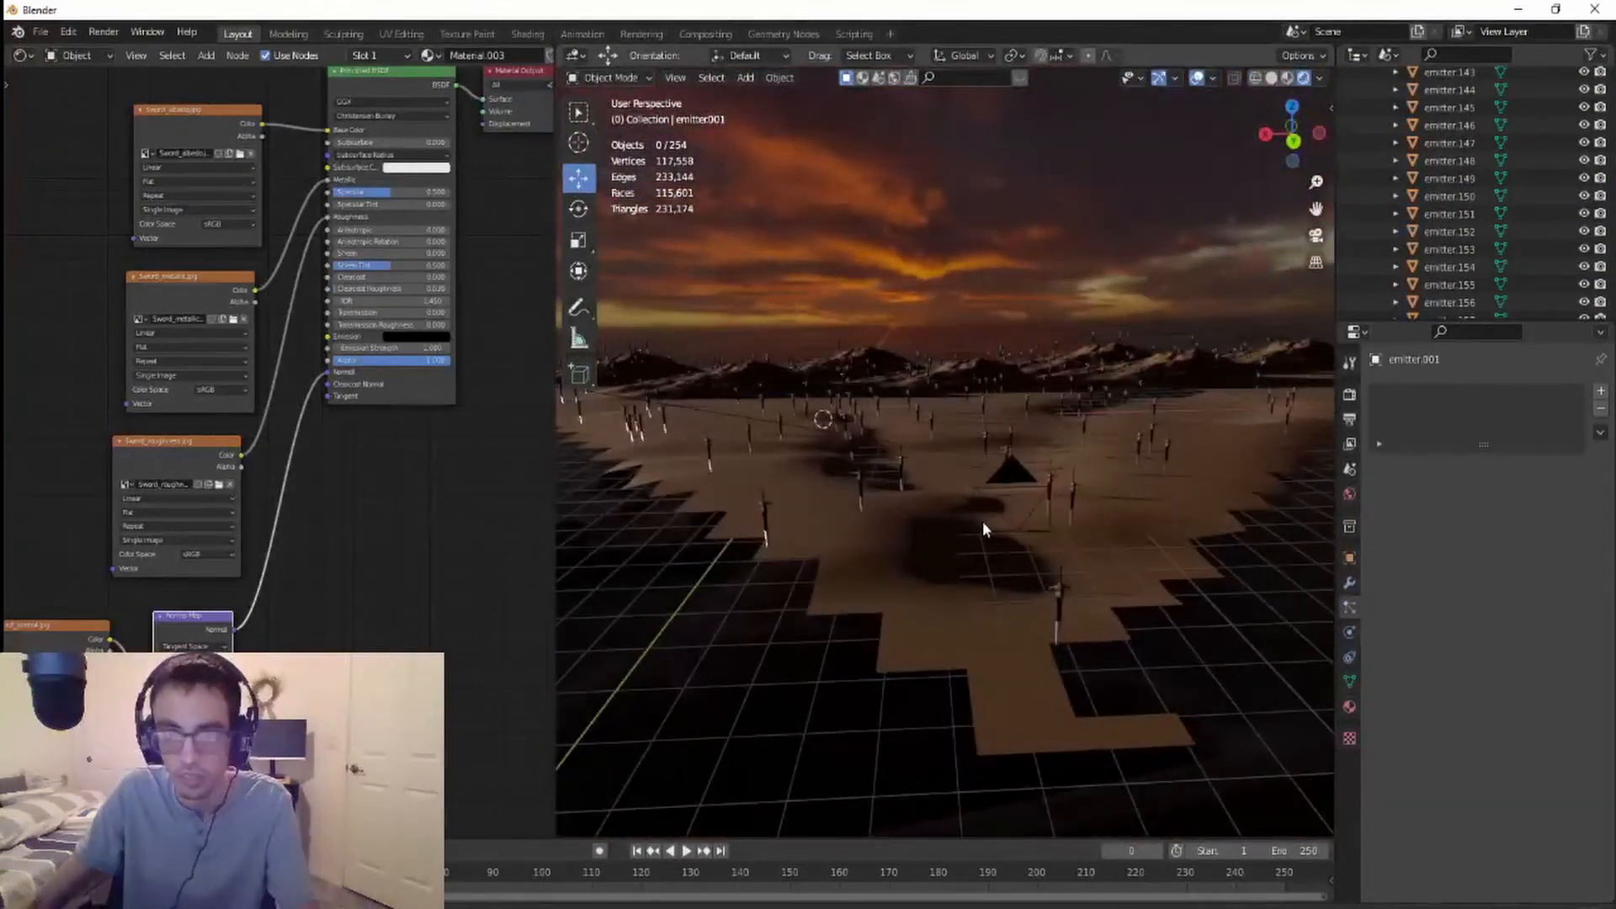
click(1314, 238)
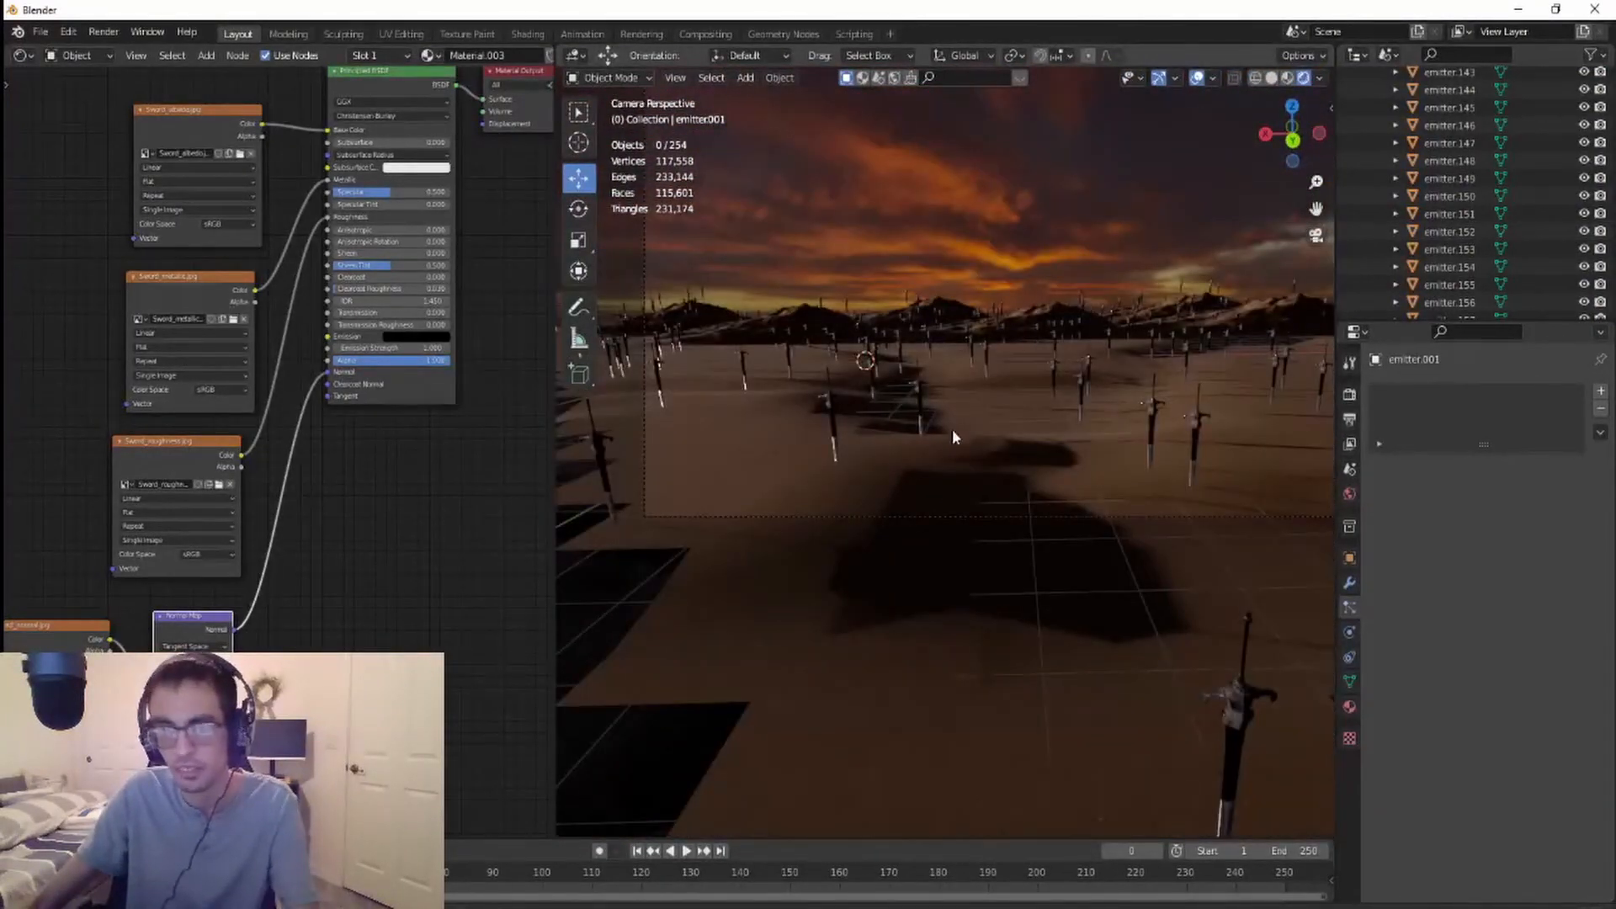
scroll(972, 446, up, 5)
scroll(971, 439, down, 4)
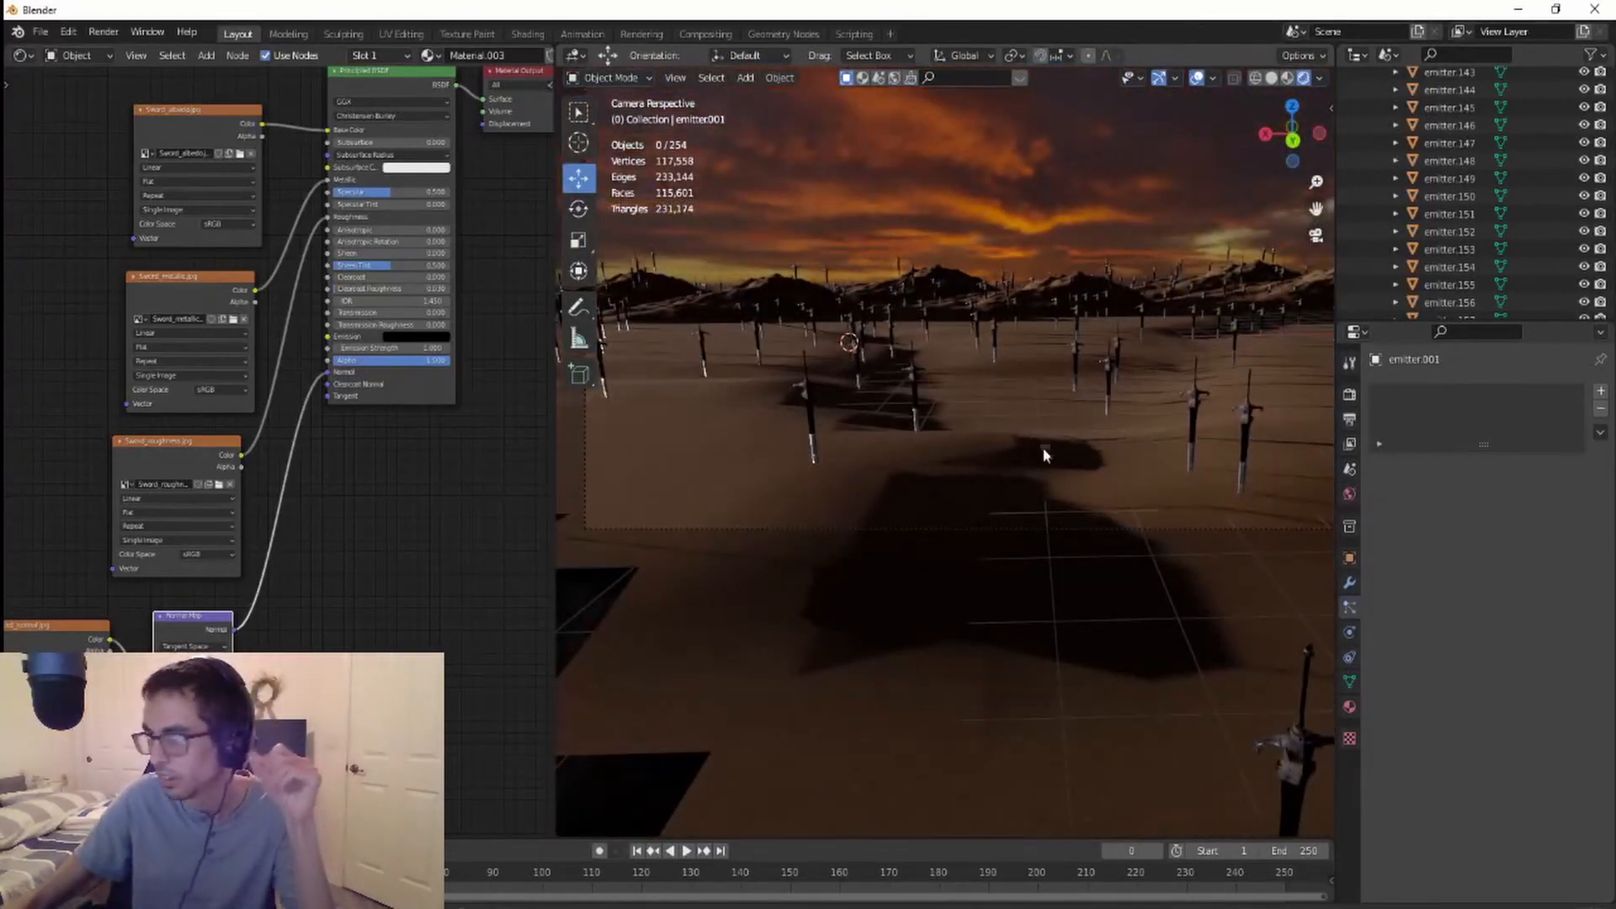
scroll(953, 480, up, 5)
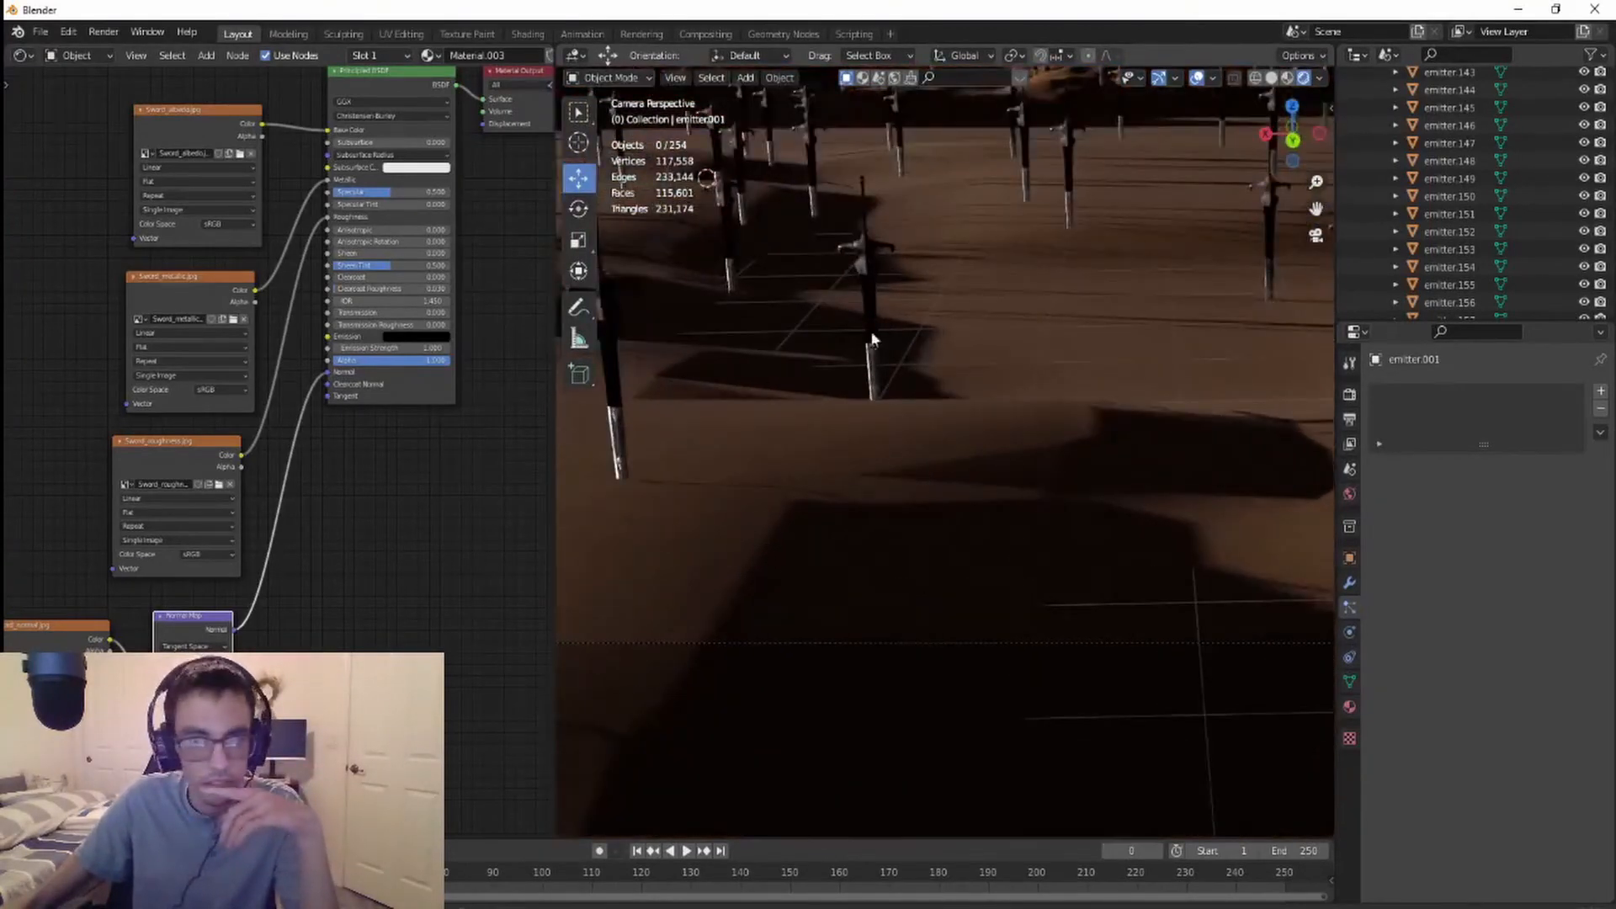
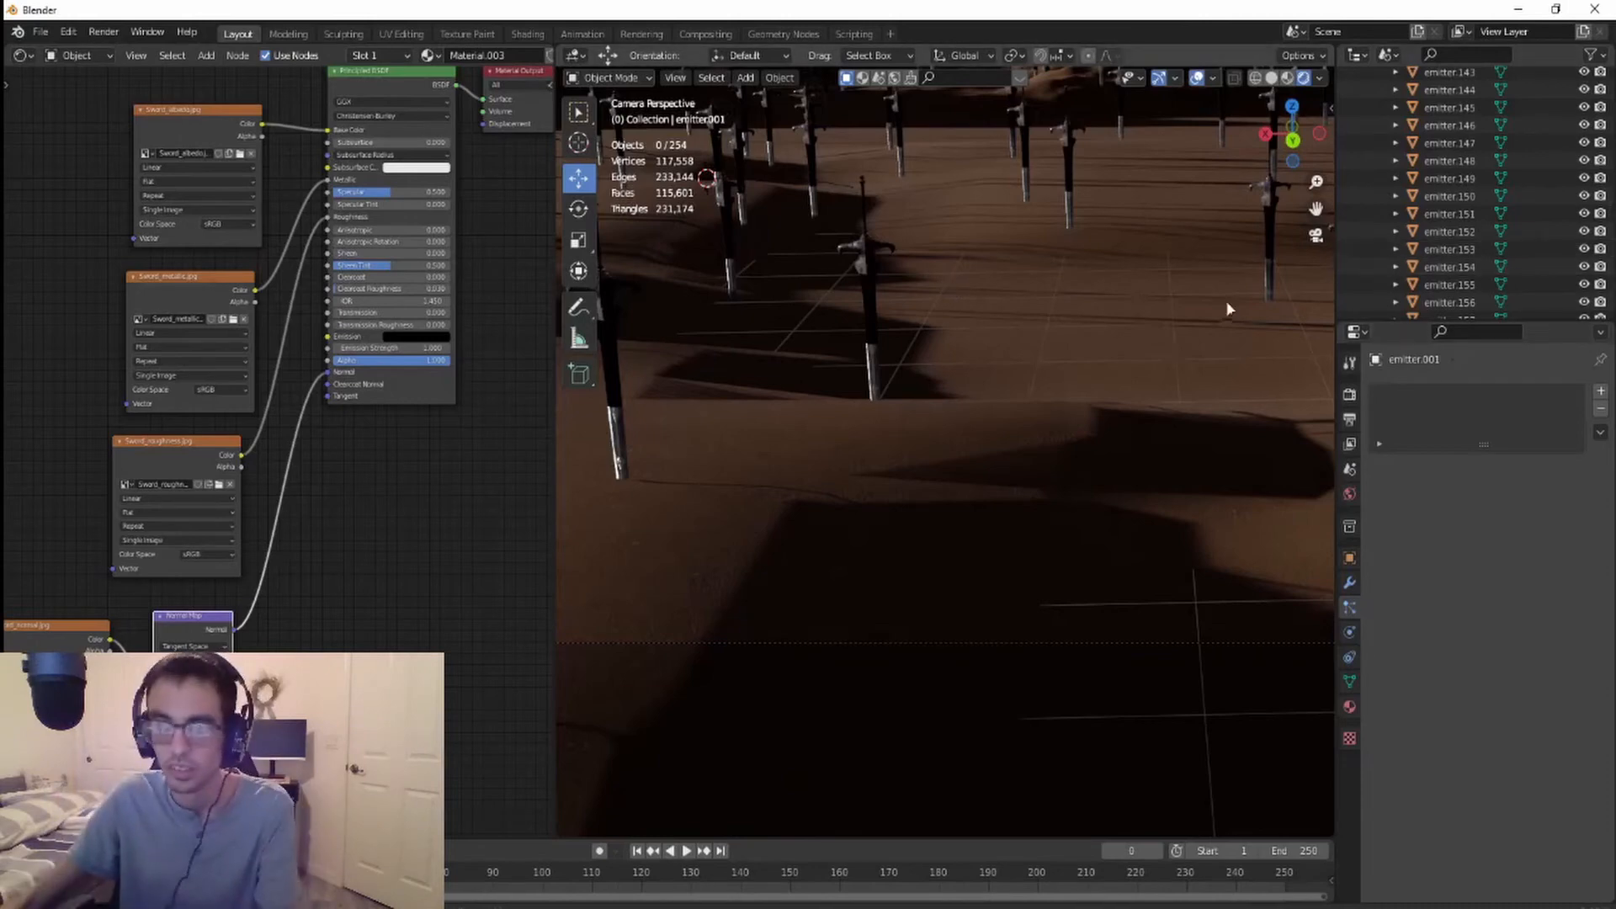
- Try rotating the foreground sword emitter.107 around the global Z axis
scroll(855, 378, down, 2)
scroll(829, 387, up, 1)
shift+middle_drag(823, 393, 960, 400)
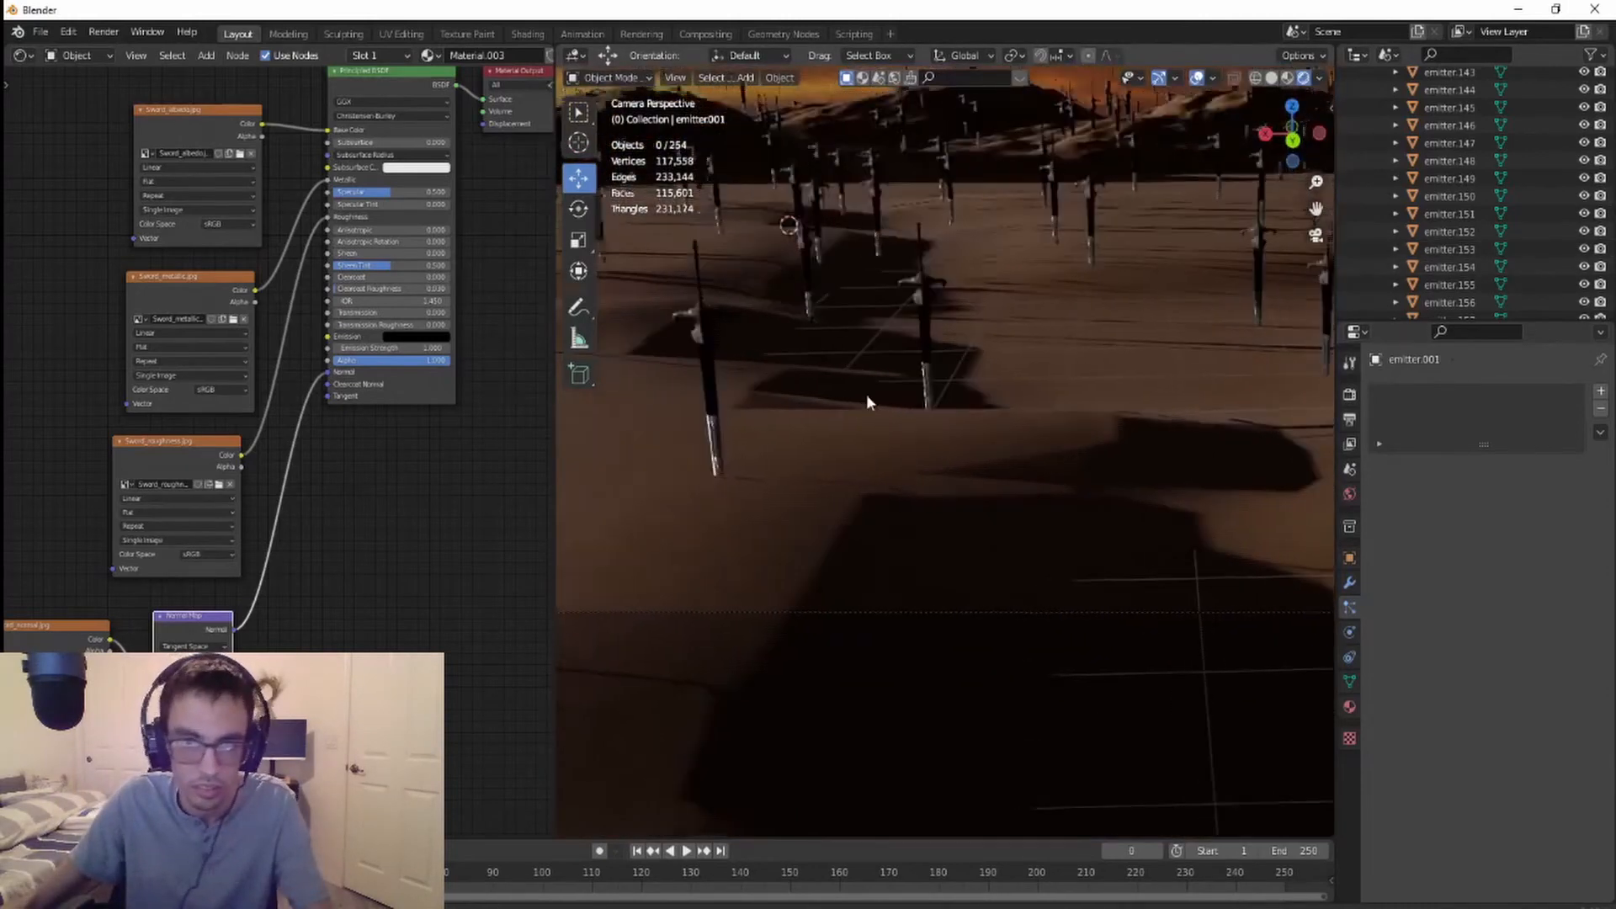
click(796, 337)
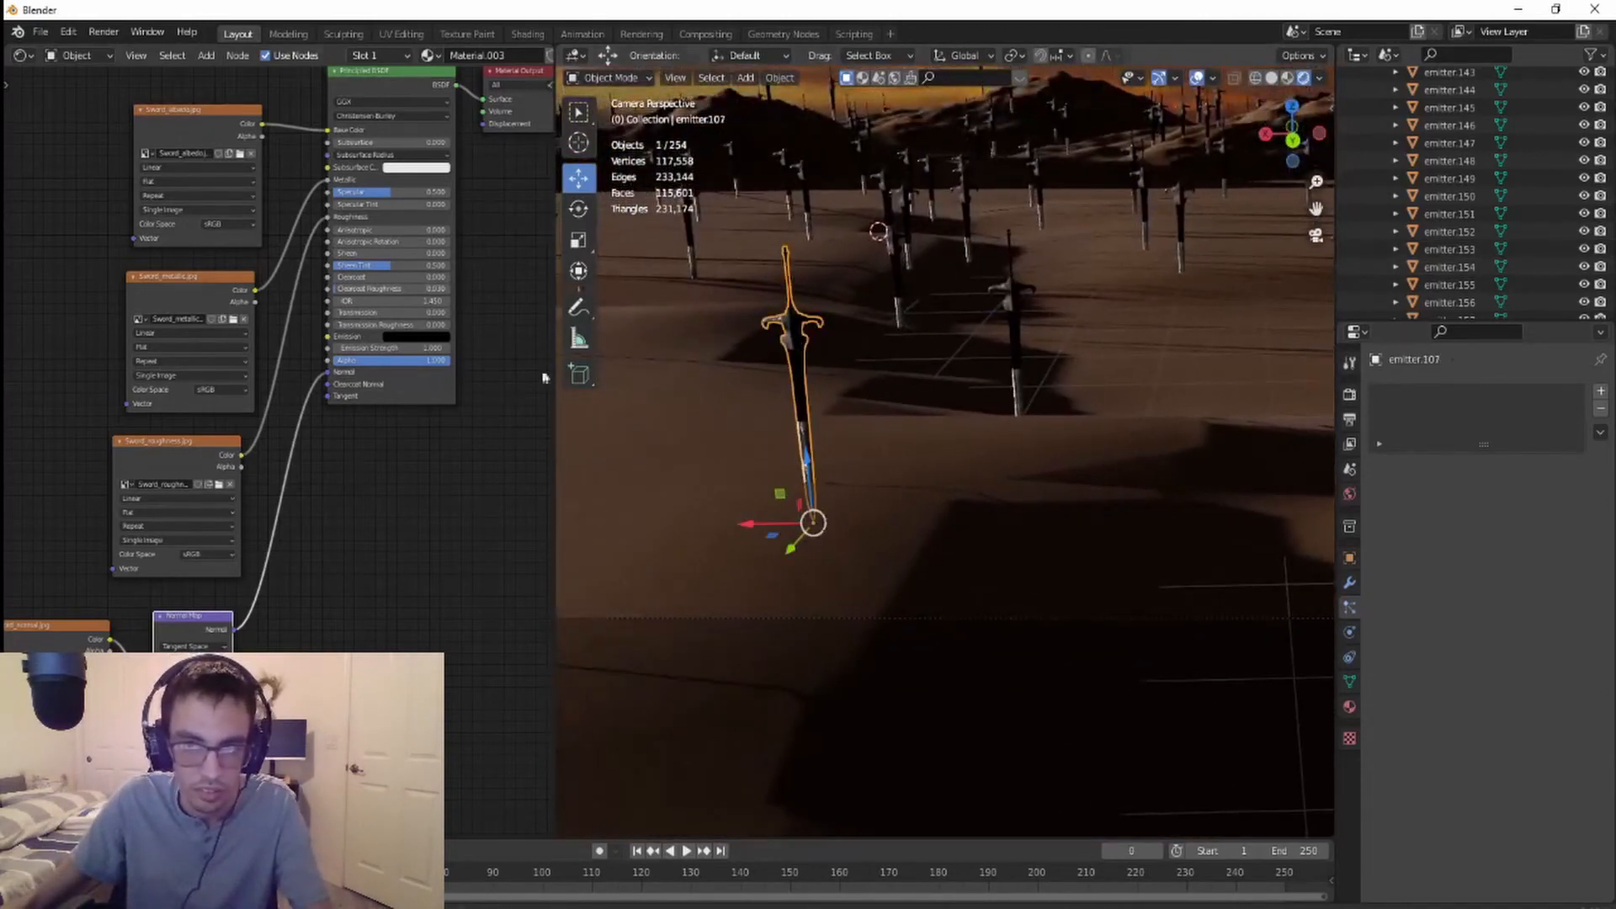
click(578, 208)
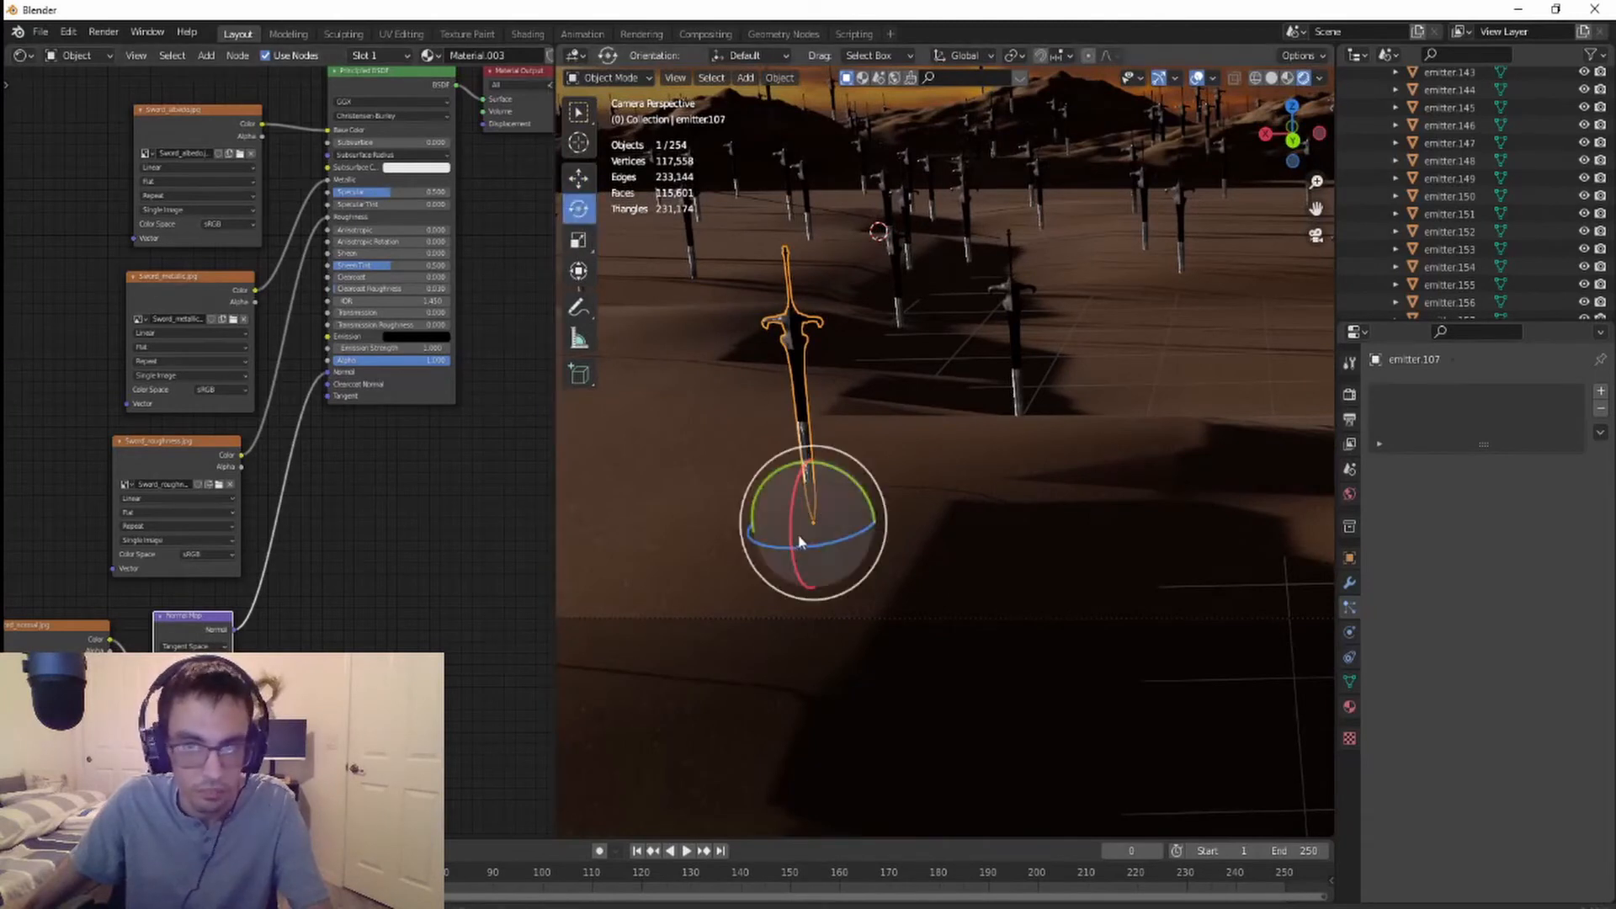
drag(820, 557, 784, 520)
click(941, 589)
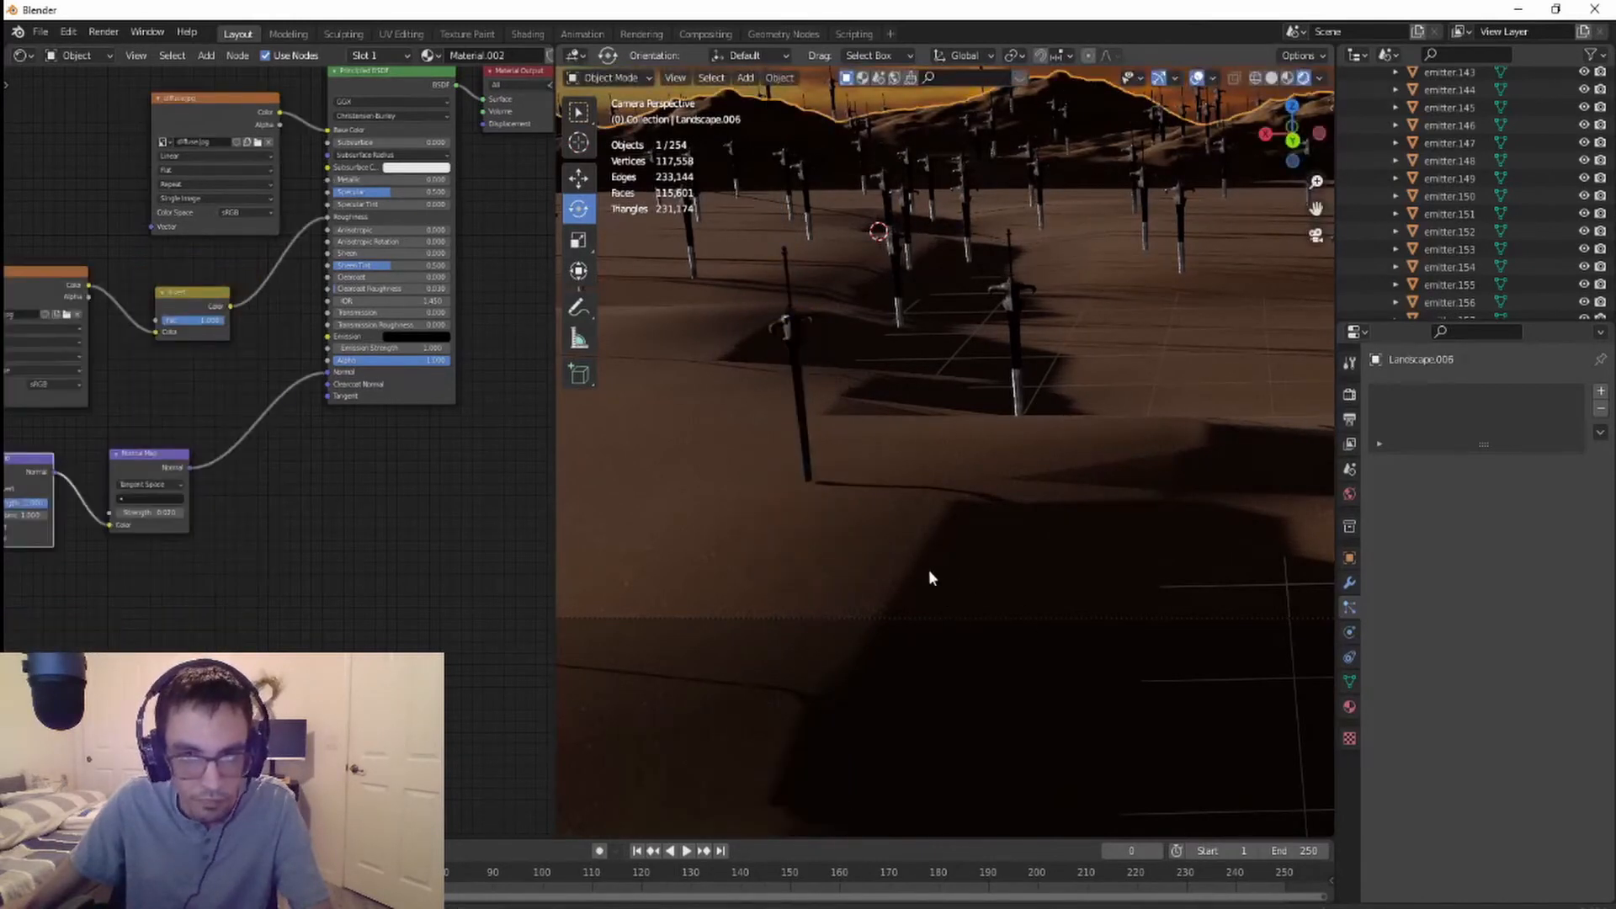
- Try a second Z rotation on emitter.107, undo it, and inspect the sword and its shadow up close
click(798, 381)
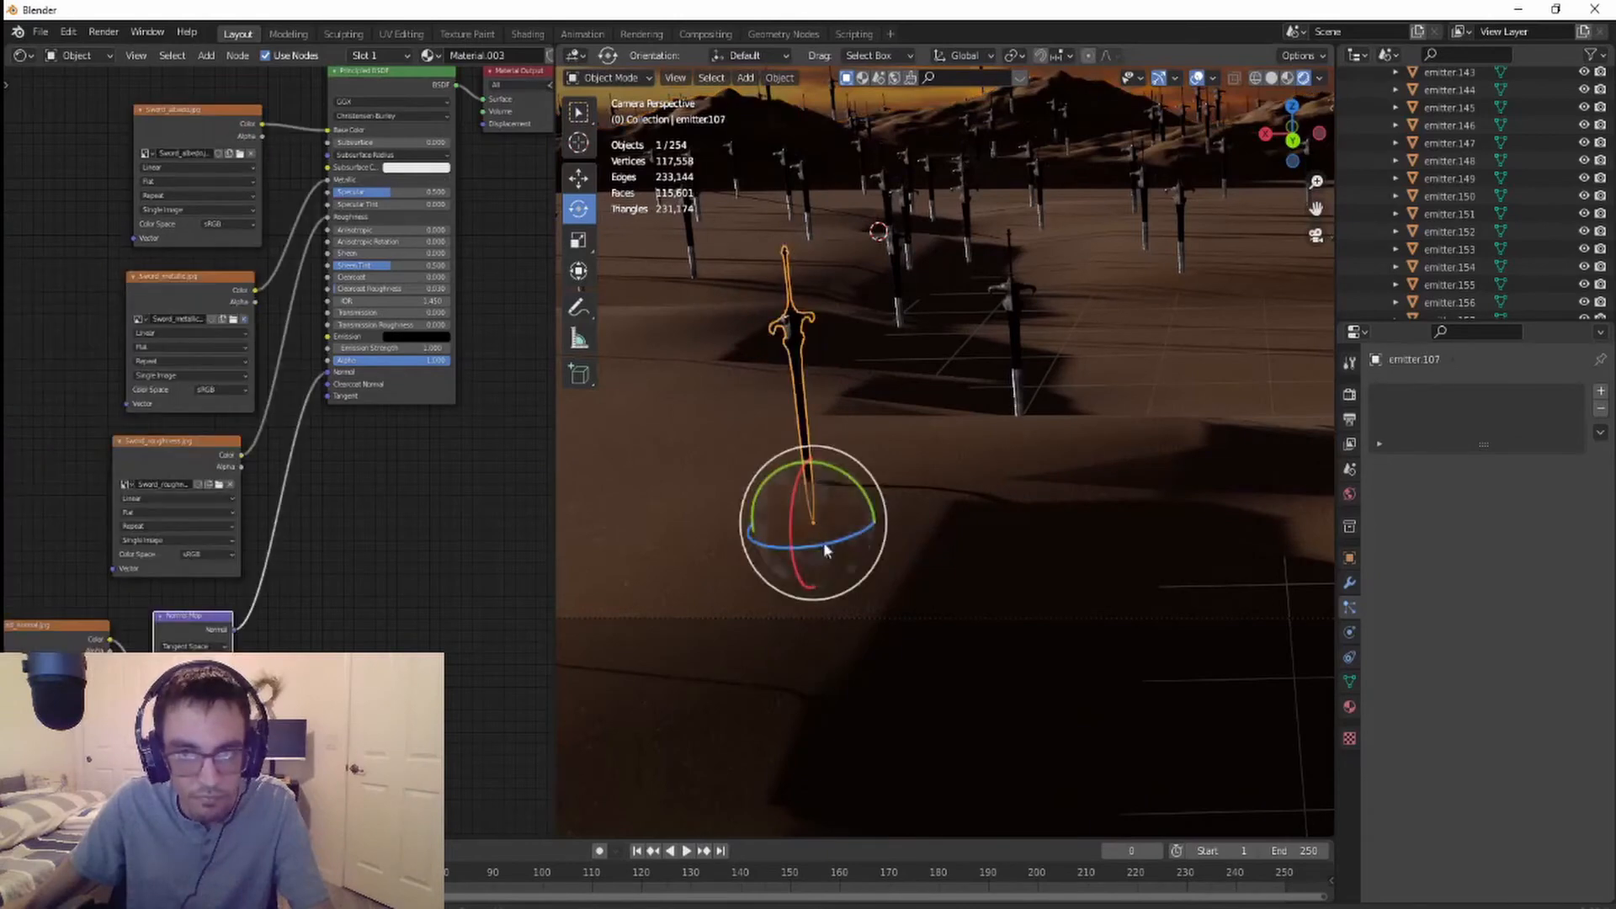
drag(823, 537, 908, 520)
key(ctrl+z)
click(1001, 603)
scroll(895, 600, up, 3)
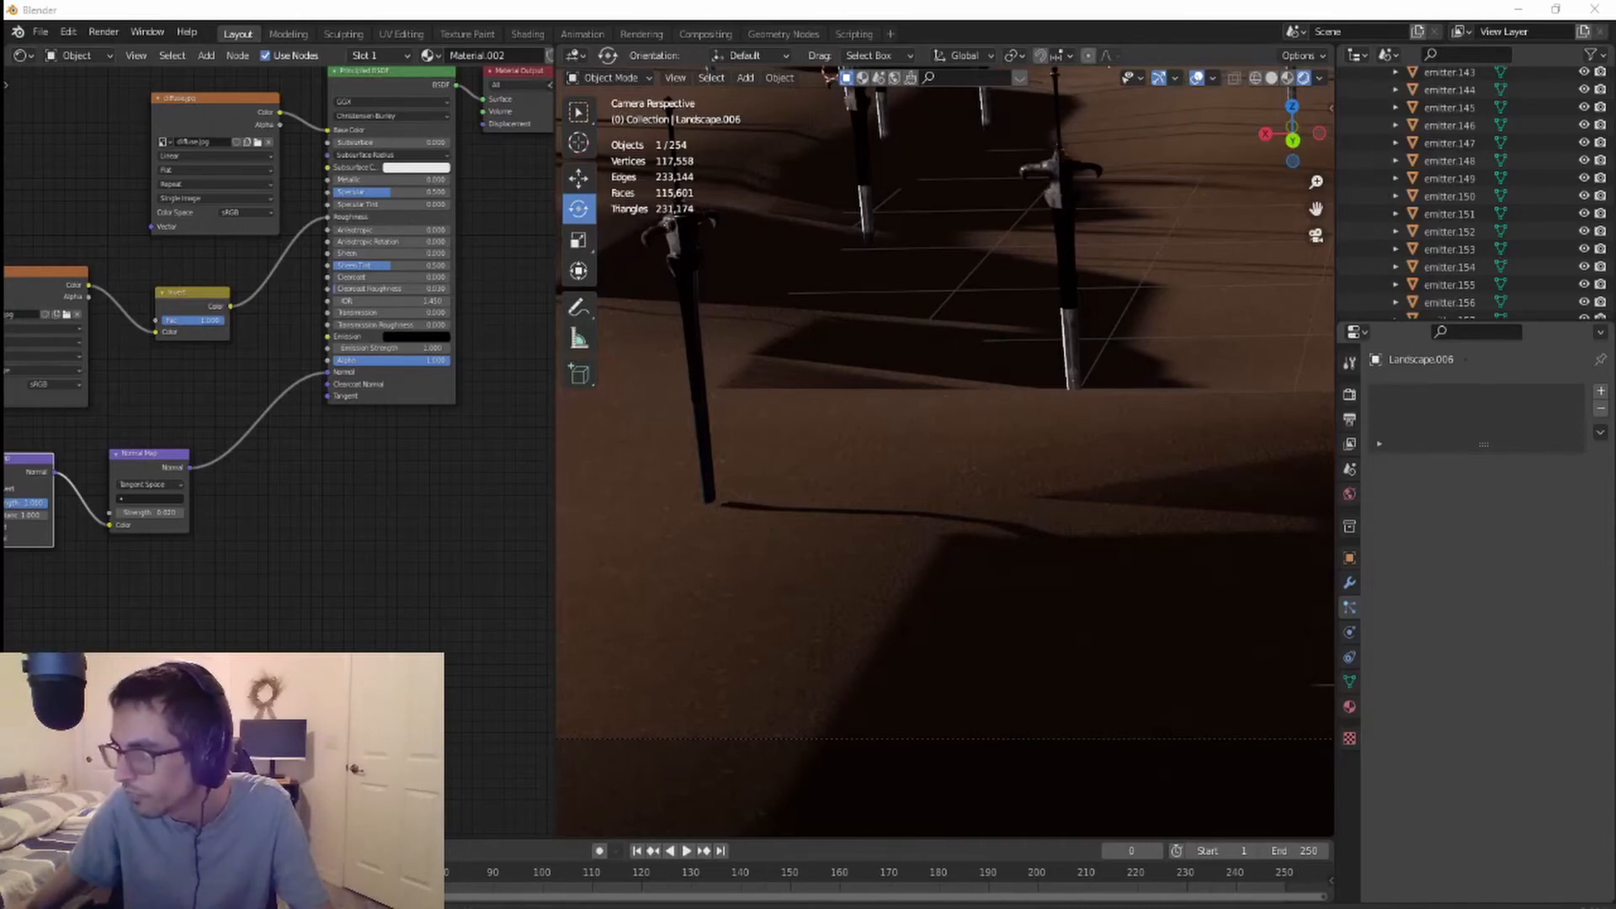
scroll(901, 504, down, 3)
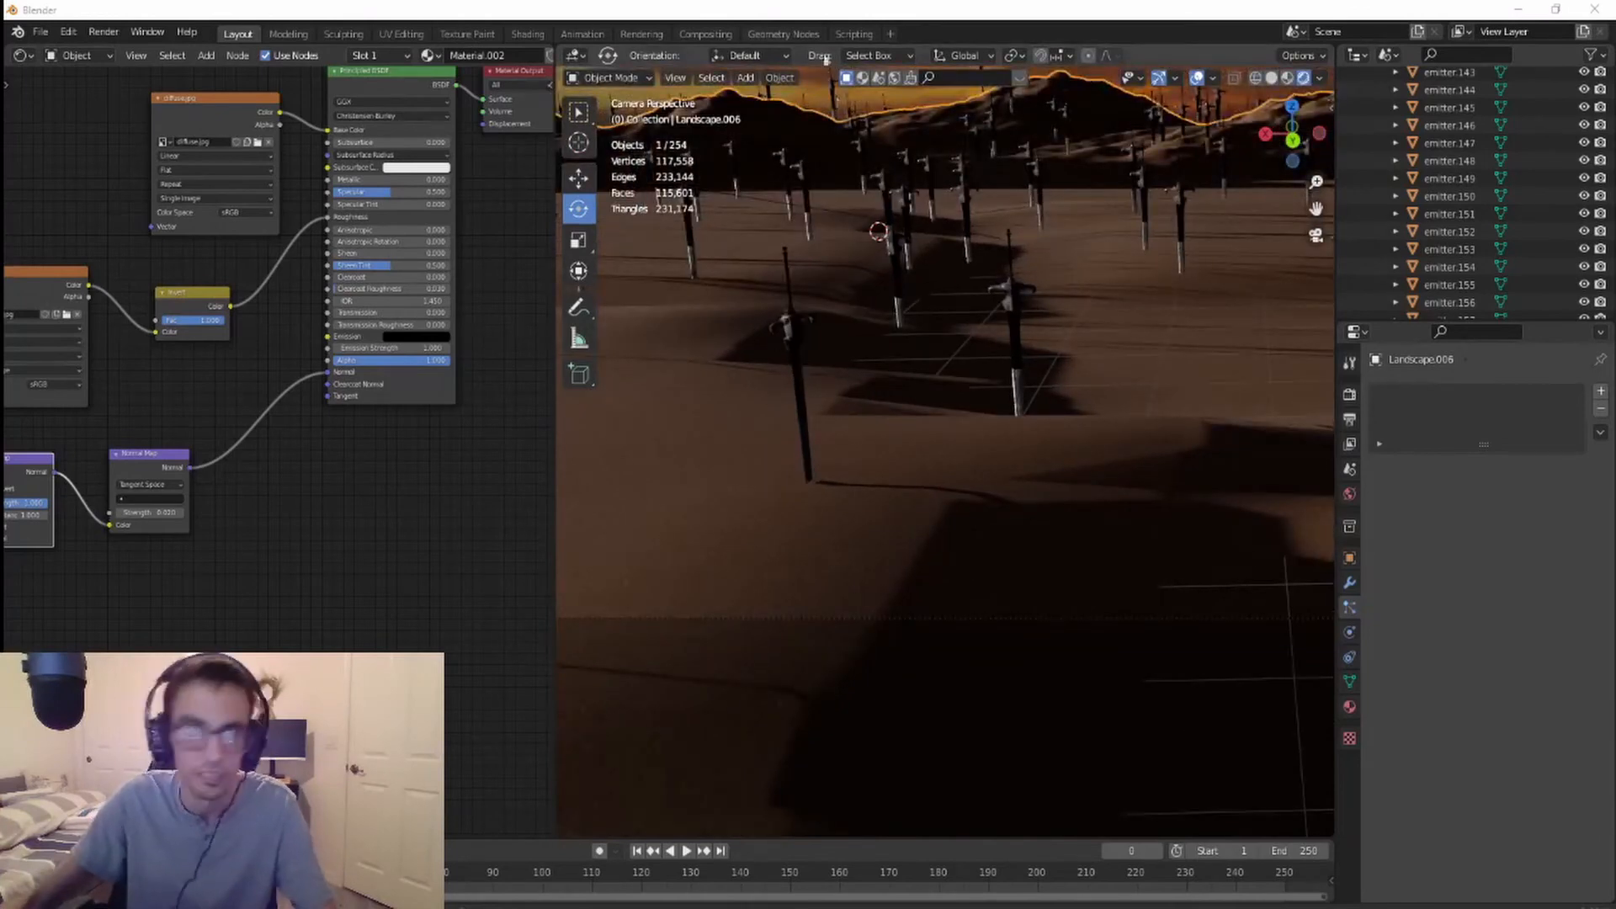
- Undo the remaining Z rotation of the foreground sword emitter.107
key(ctrl+z)
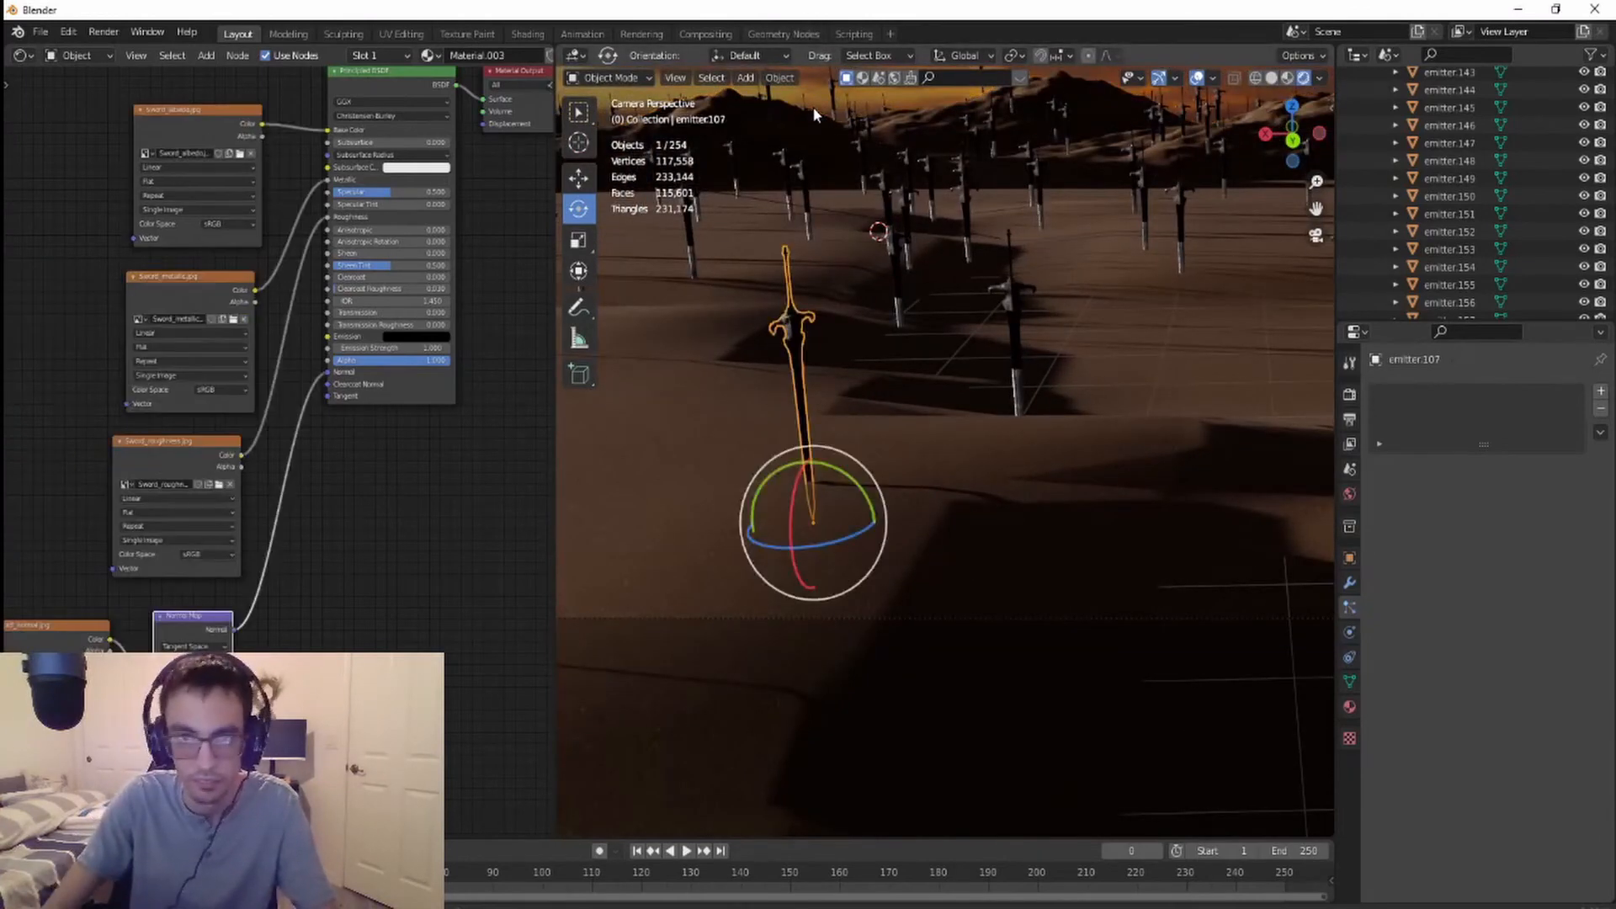
key(ctrl+shift+z)
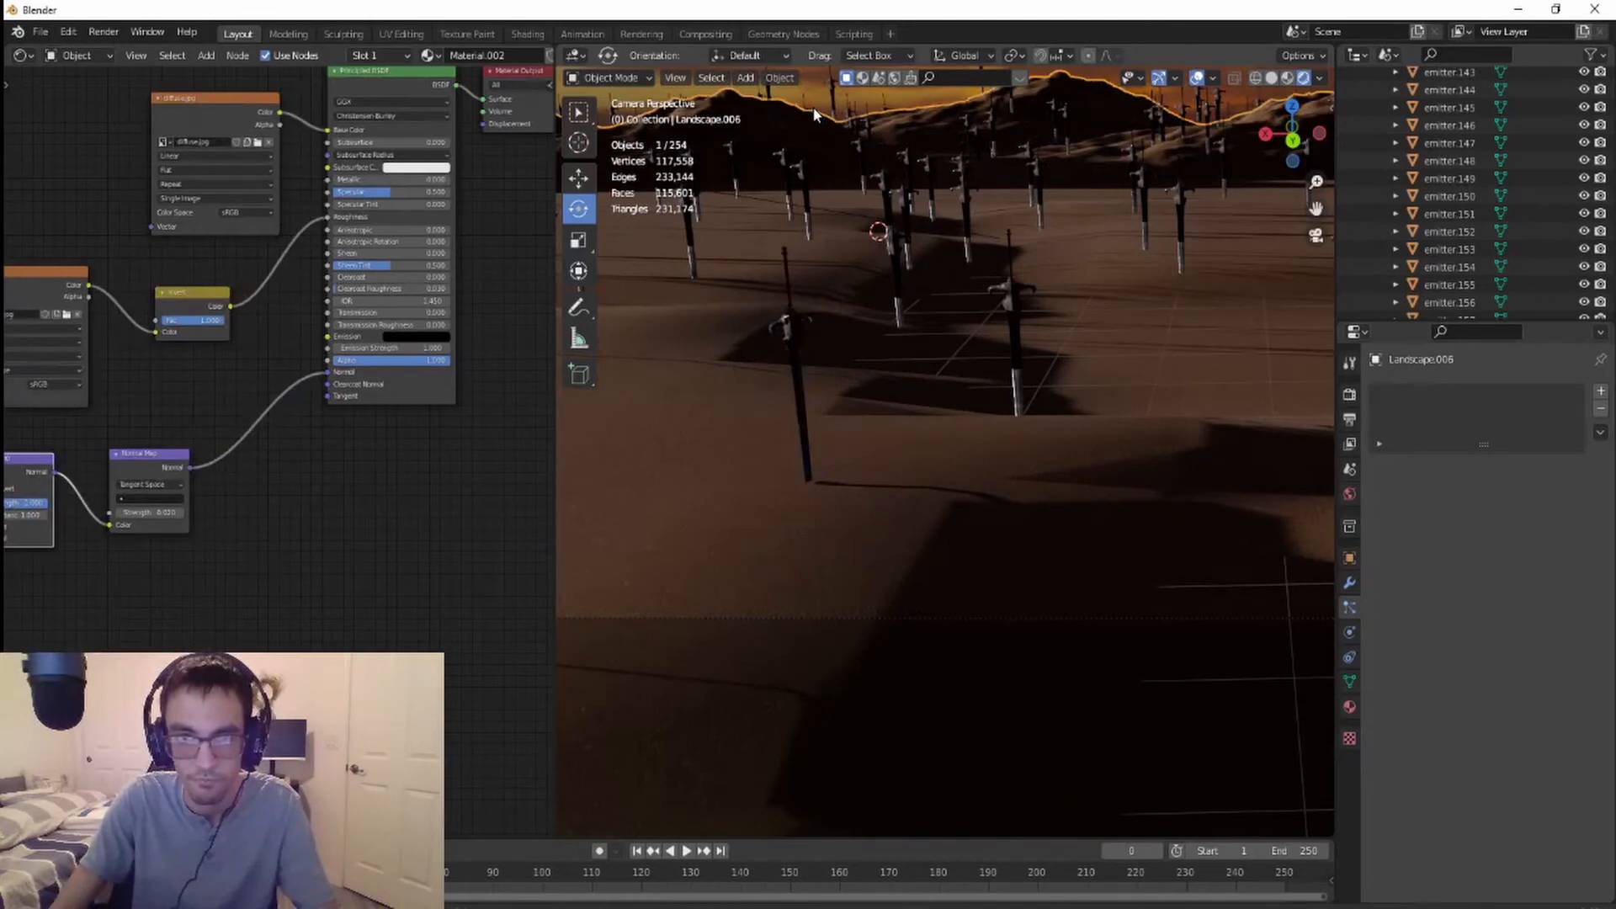
key(ctrl+z)
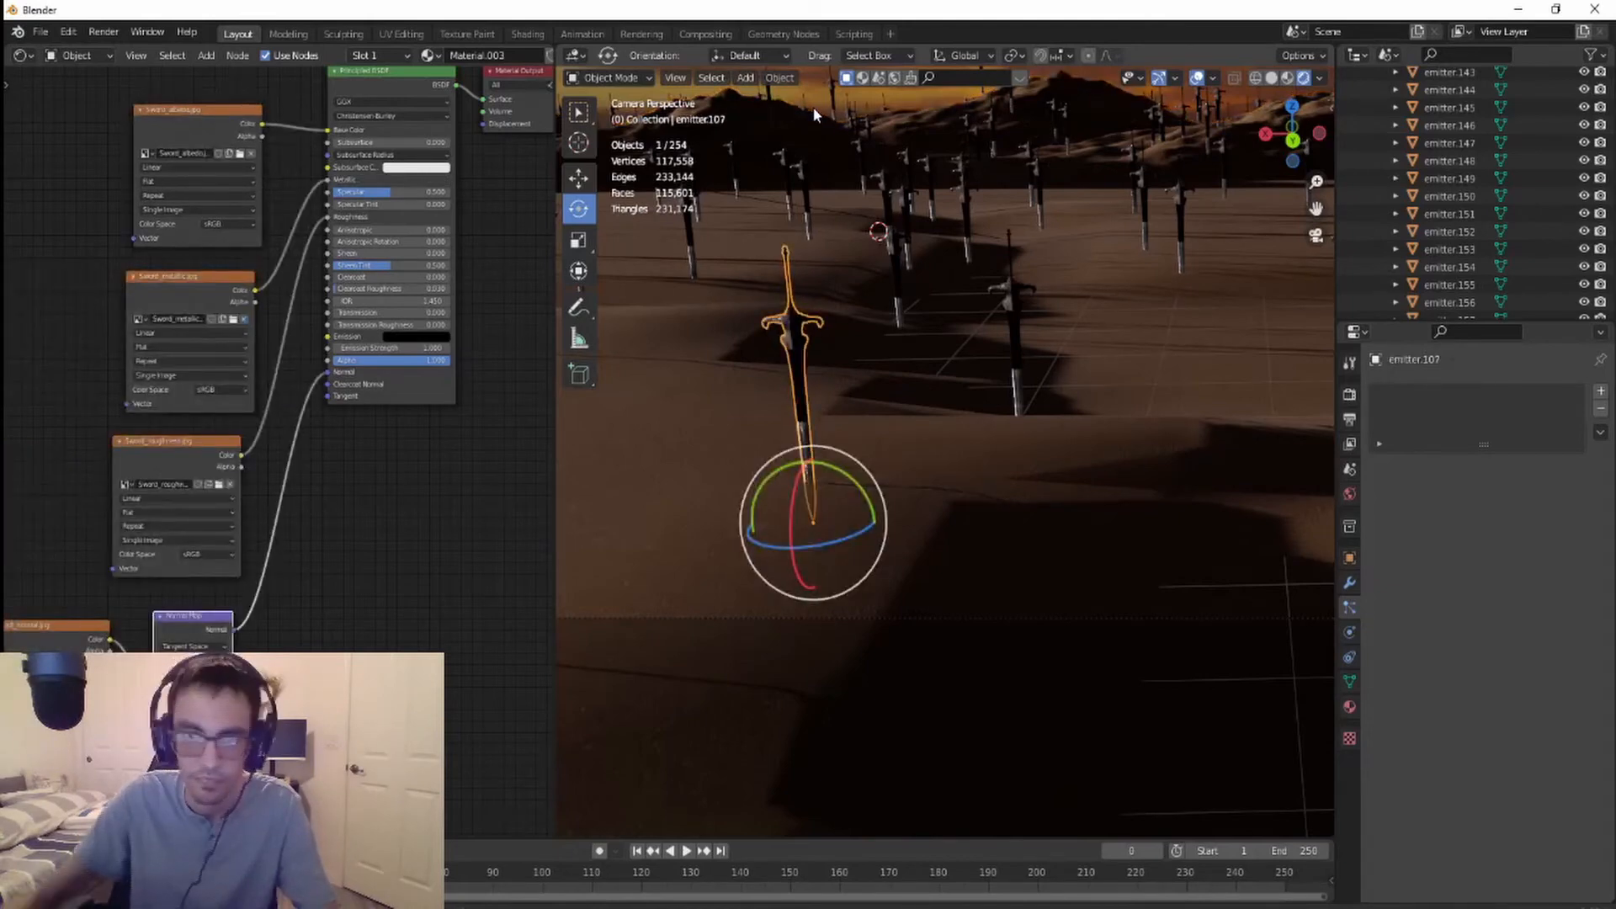
- Examine the swords and shadows across the dunes, through the camera and from an elevated outside view, with nothing selected
scroll(882, 246, down, 4)
scroll(959, 336, up, 2)
shift+middle_drag(1020, 422, 866, 481)
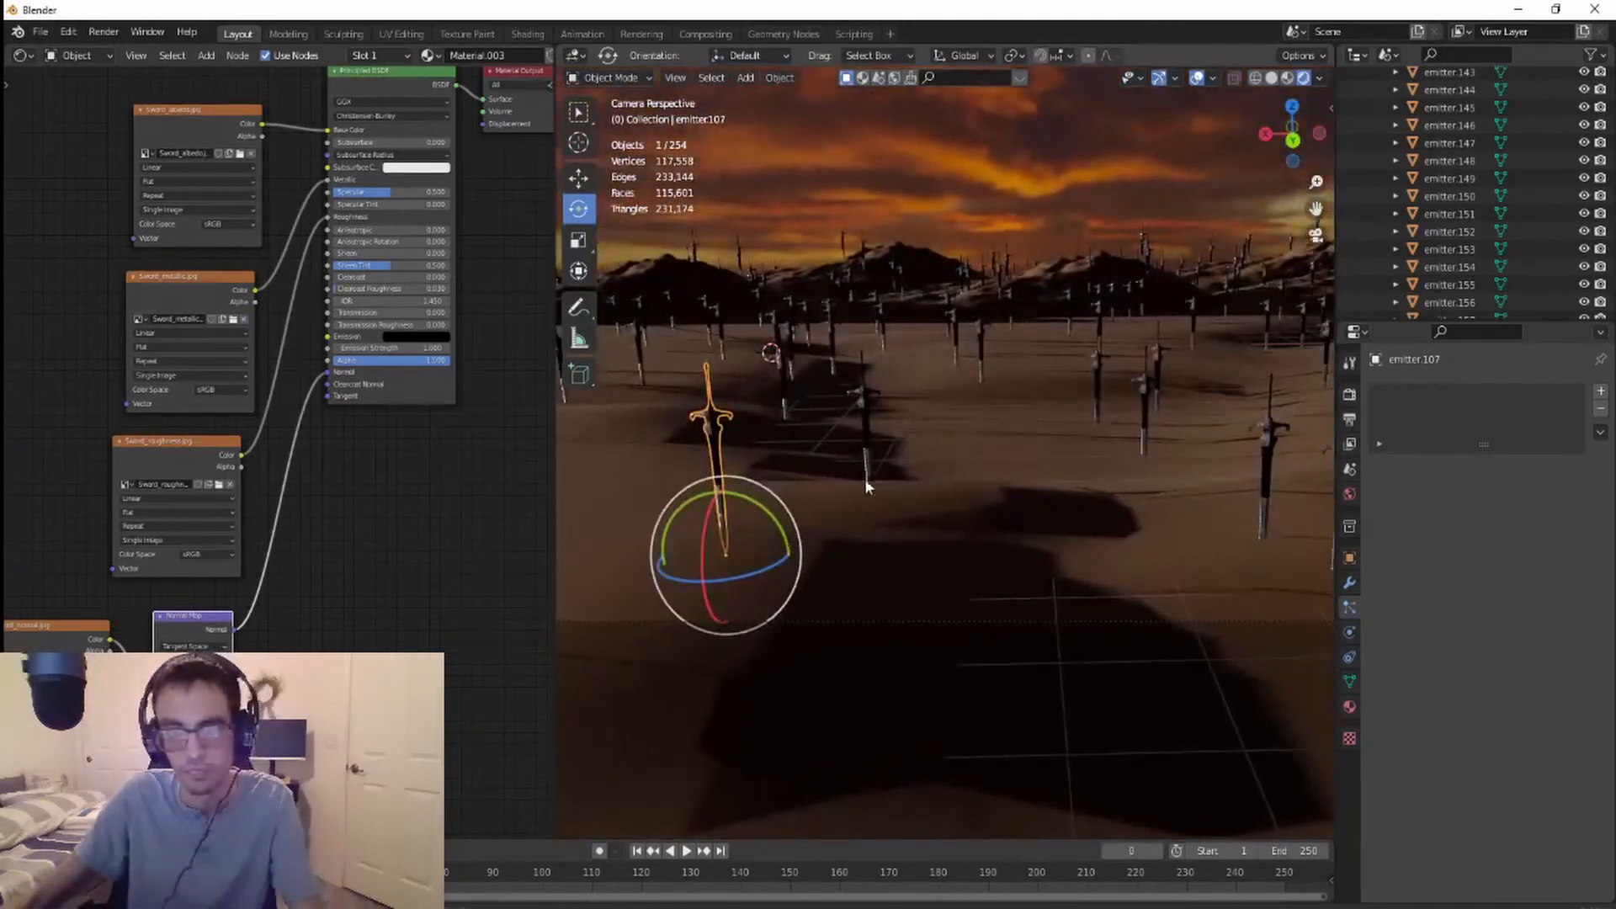
scroll(855, 478, down, 3)
scroll(855, 478, up, 2)
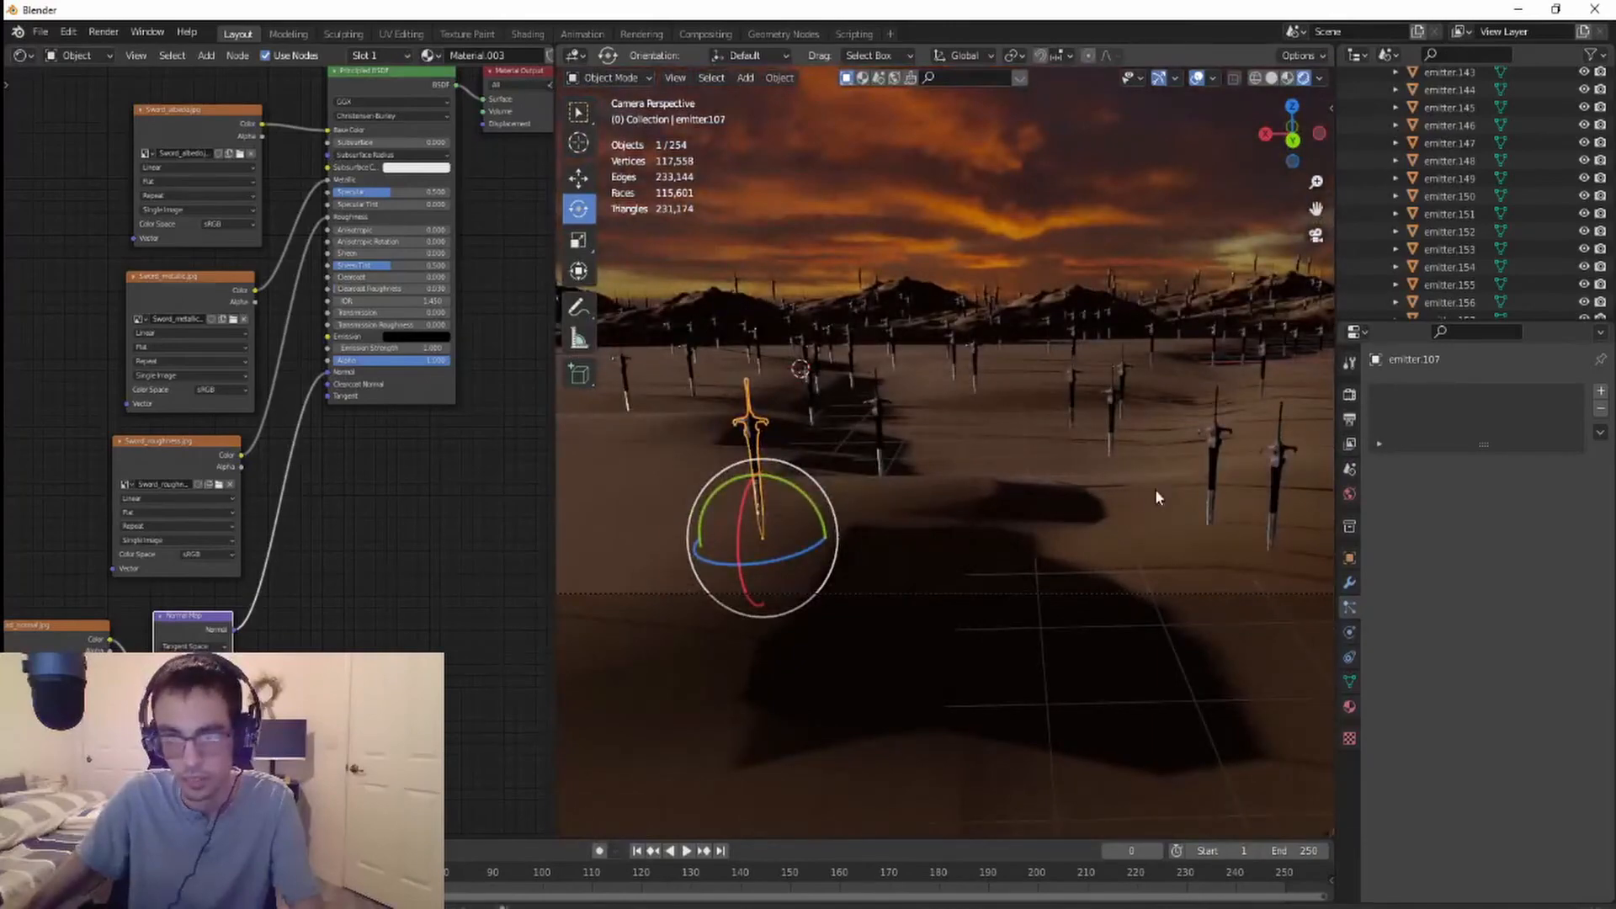
shift+middle_drag(1155, 489, 791, 488)
scroll(1028, 564, up, 5)
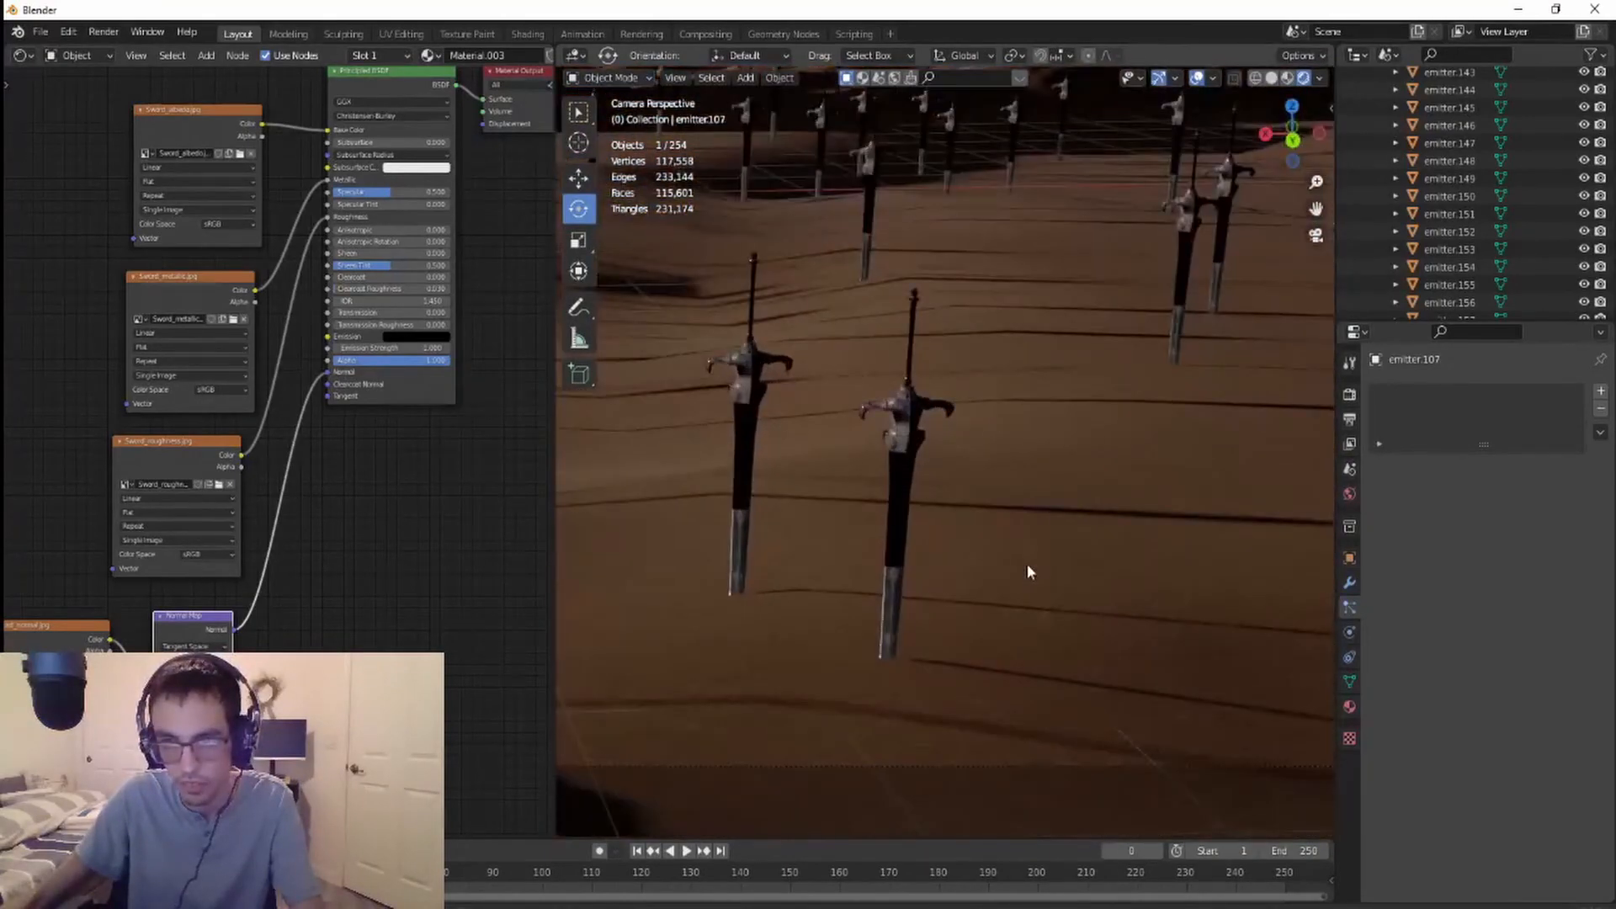
middle_drag(1027, 563, 946, 532)
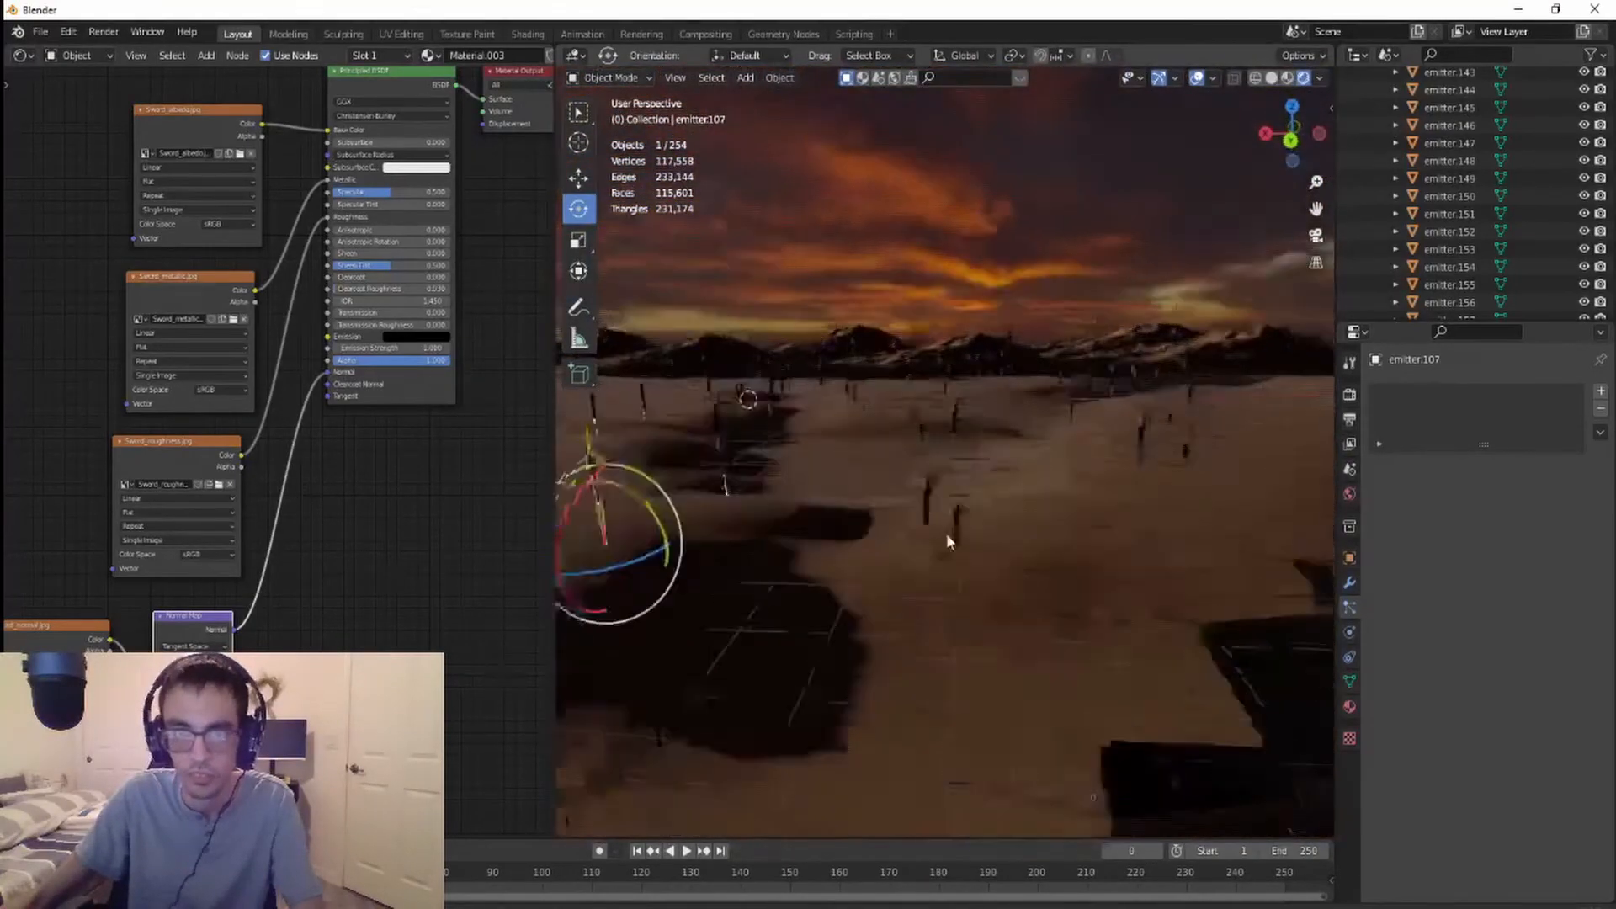
scroll(946, 541, down, 8)
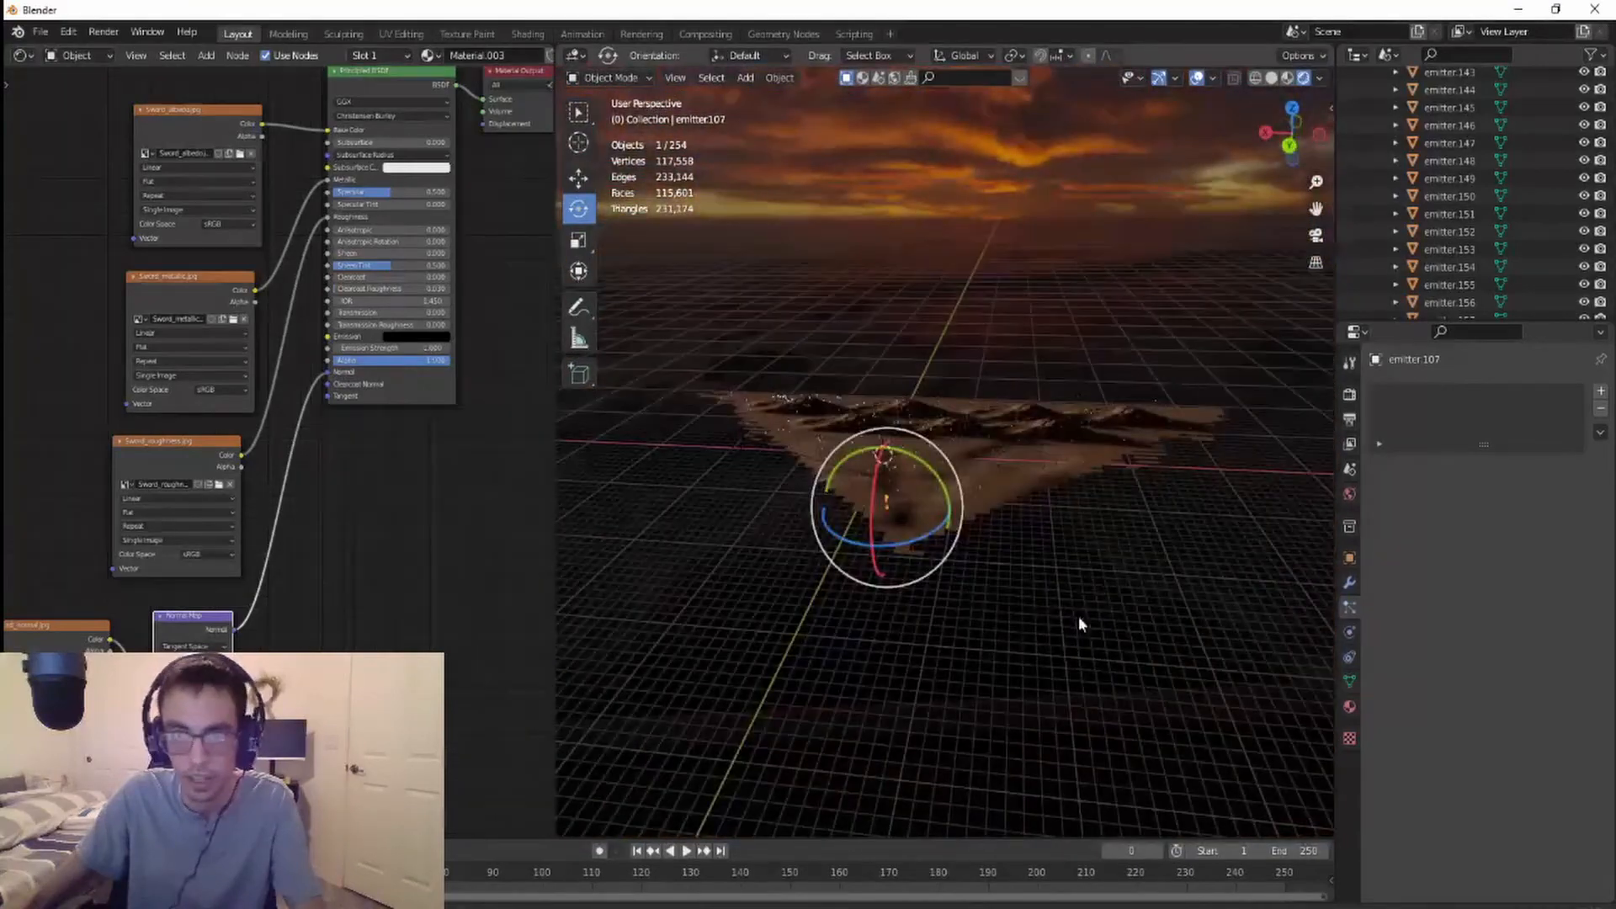
click(1078, 617)
scroll(1074, 614, up, 6)
middle_drag(1064, 614, 957, 456)
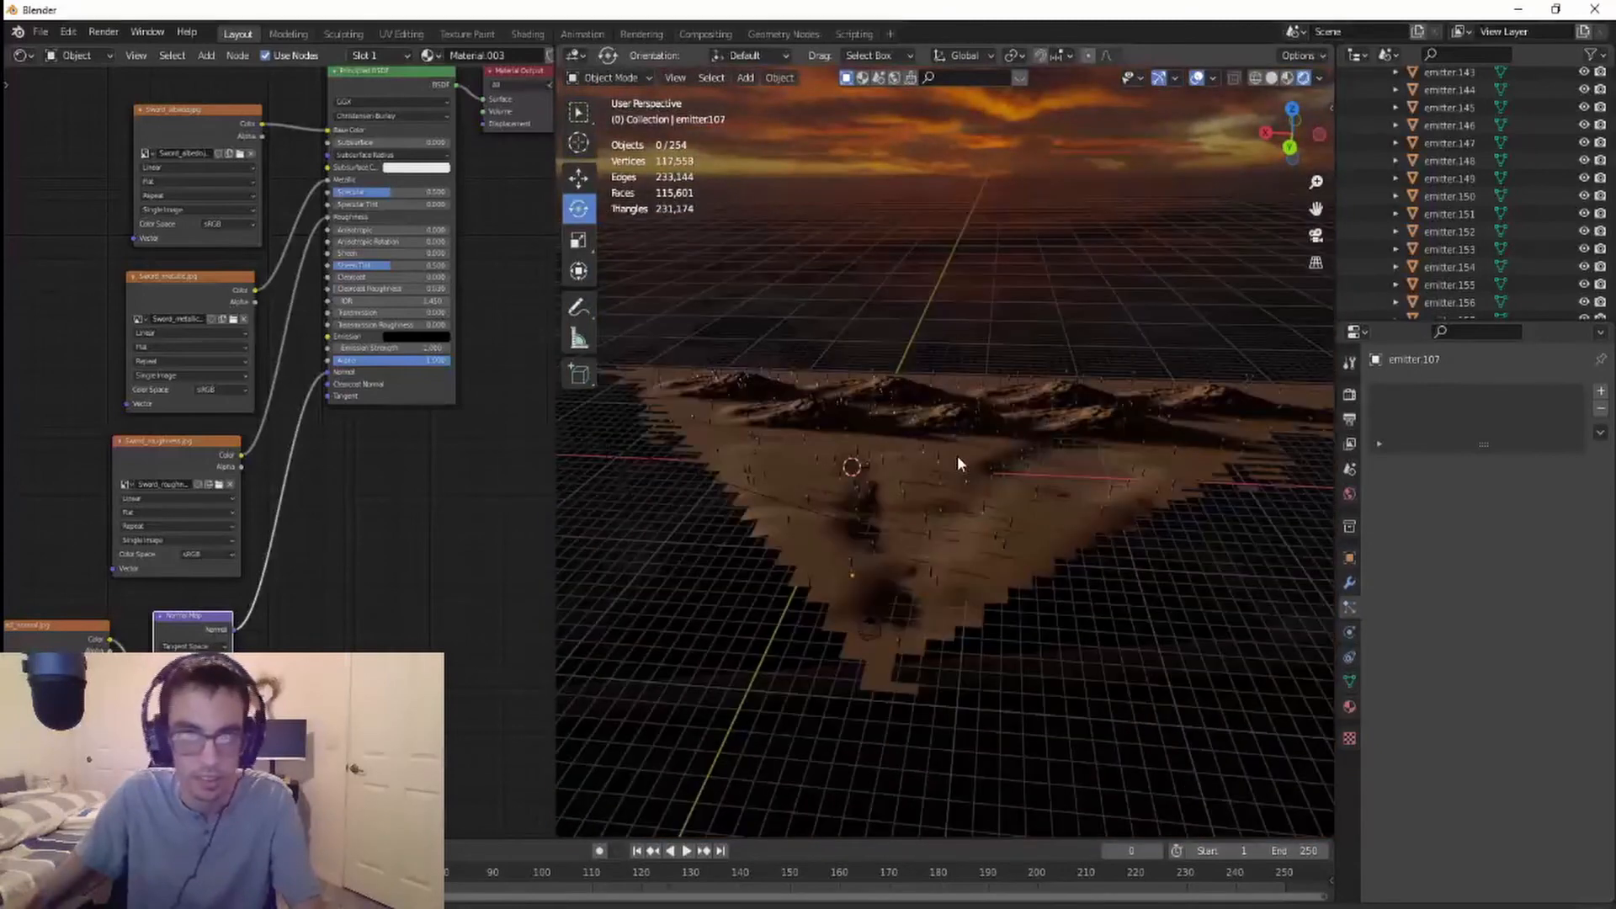
scroll(1056, 677, up, 3)
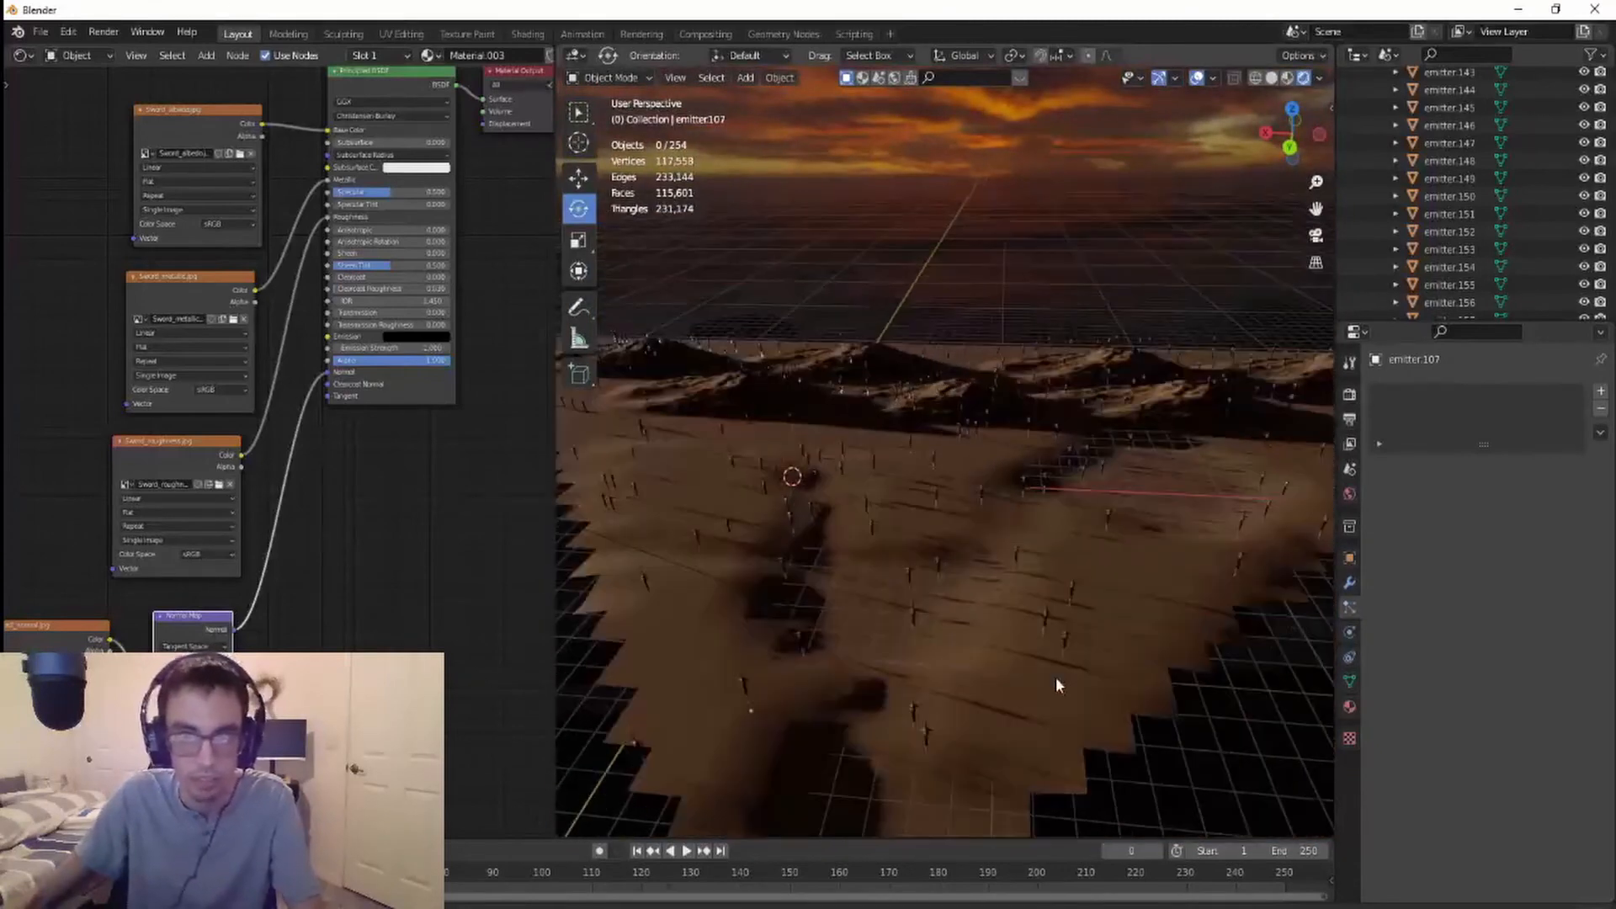
- Add a 2 m cube to the scene and shift it along the X axis across the dunes
click(744, 79)
mouse_move(807, 99)
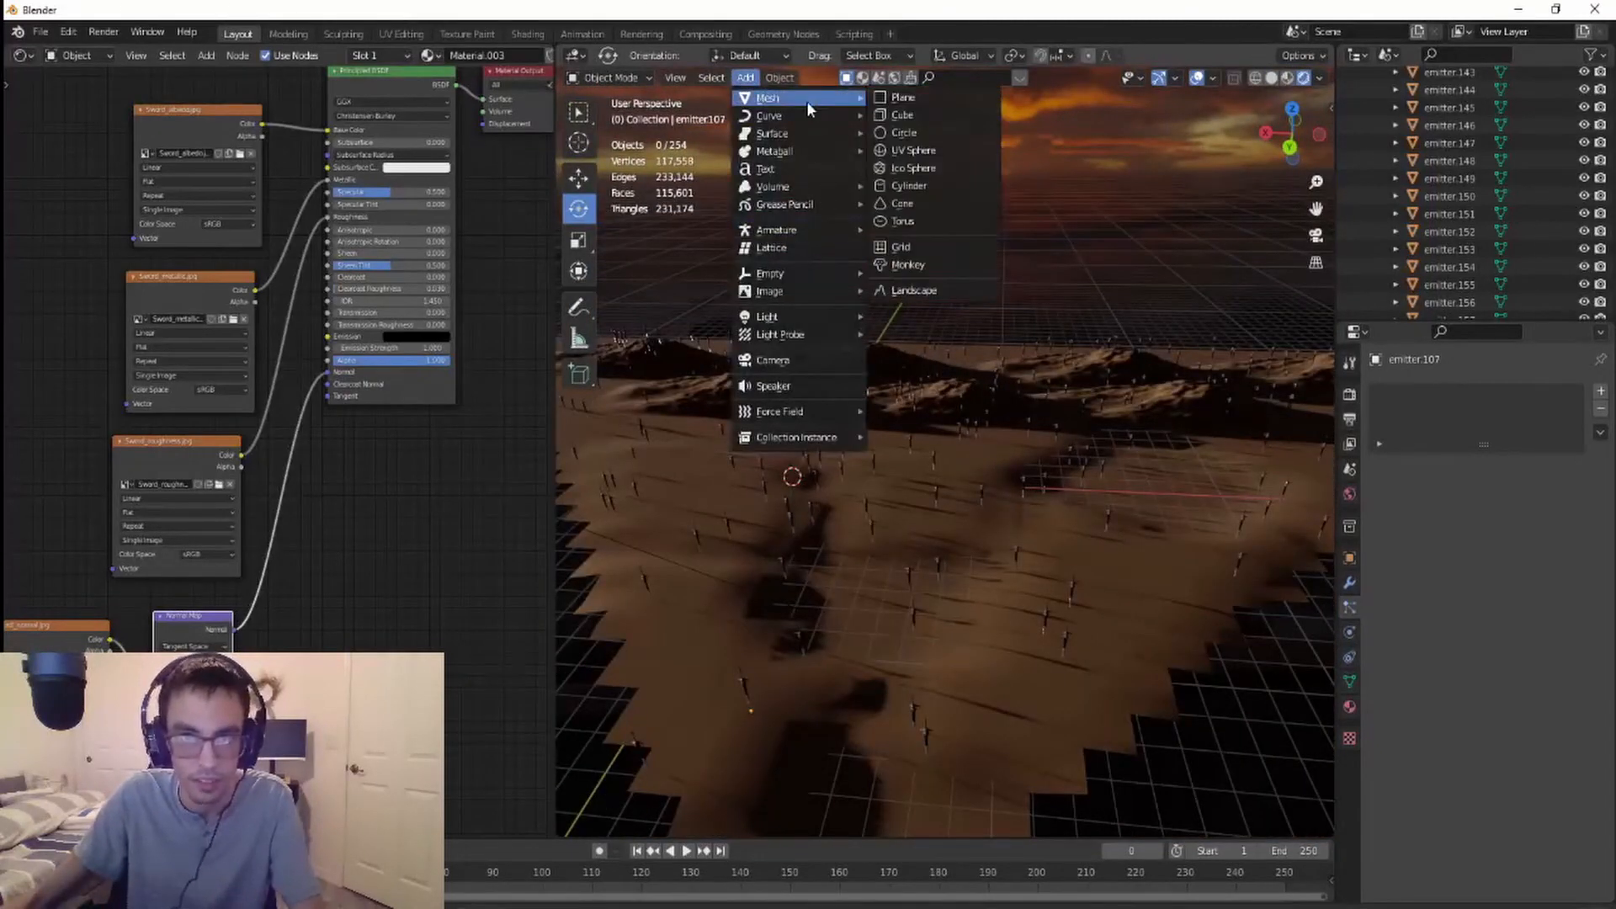
click(911, 116)
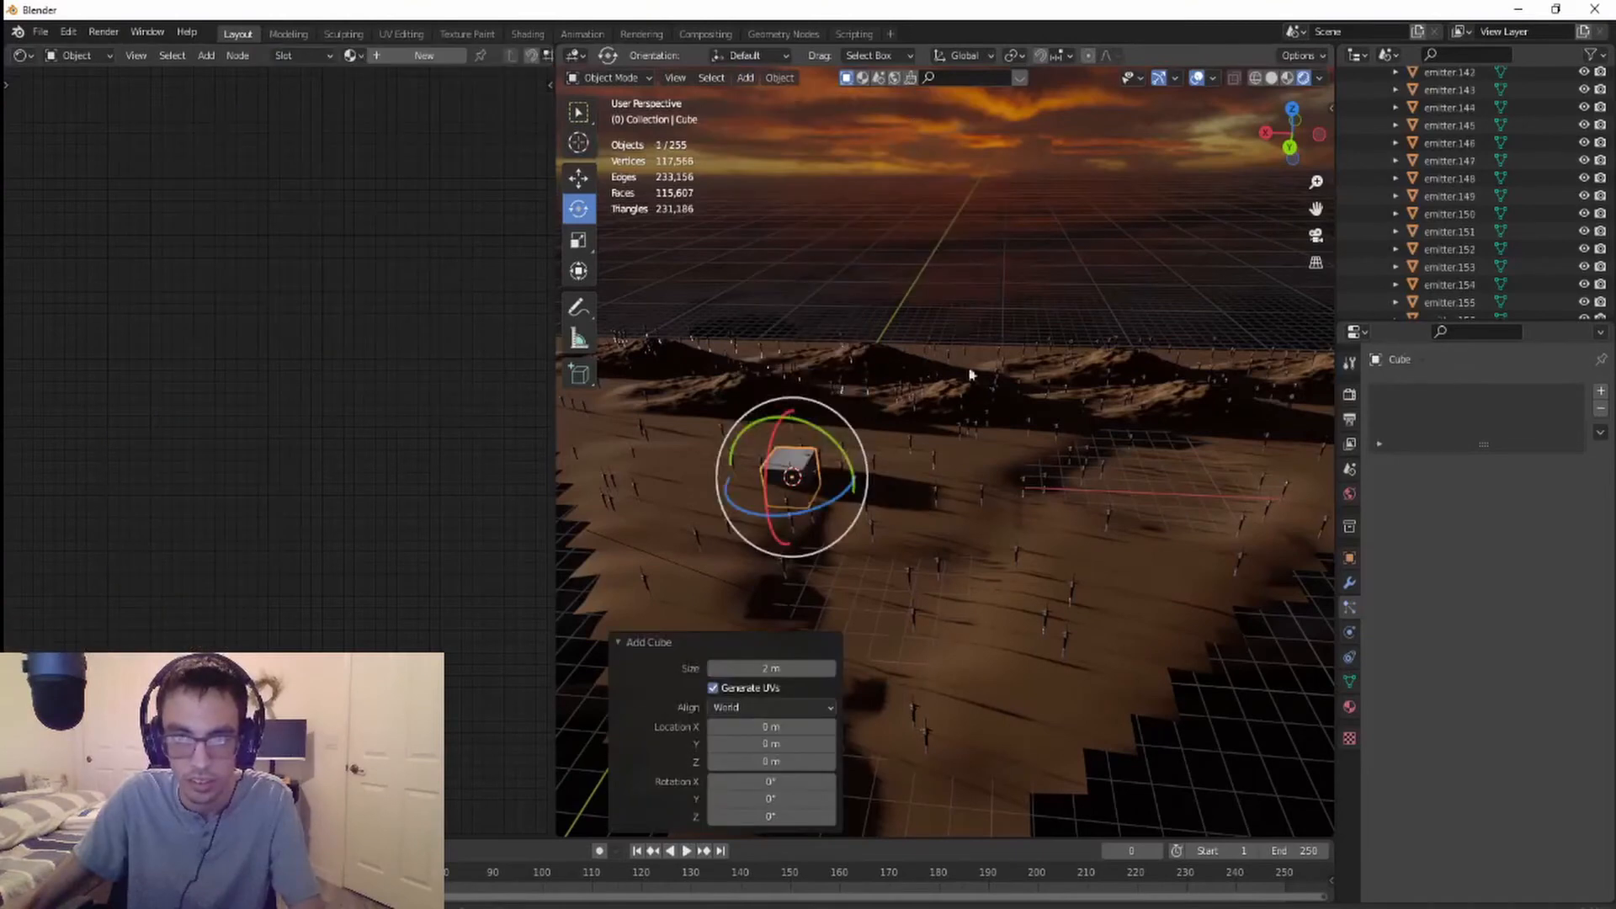
click(578, 178)
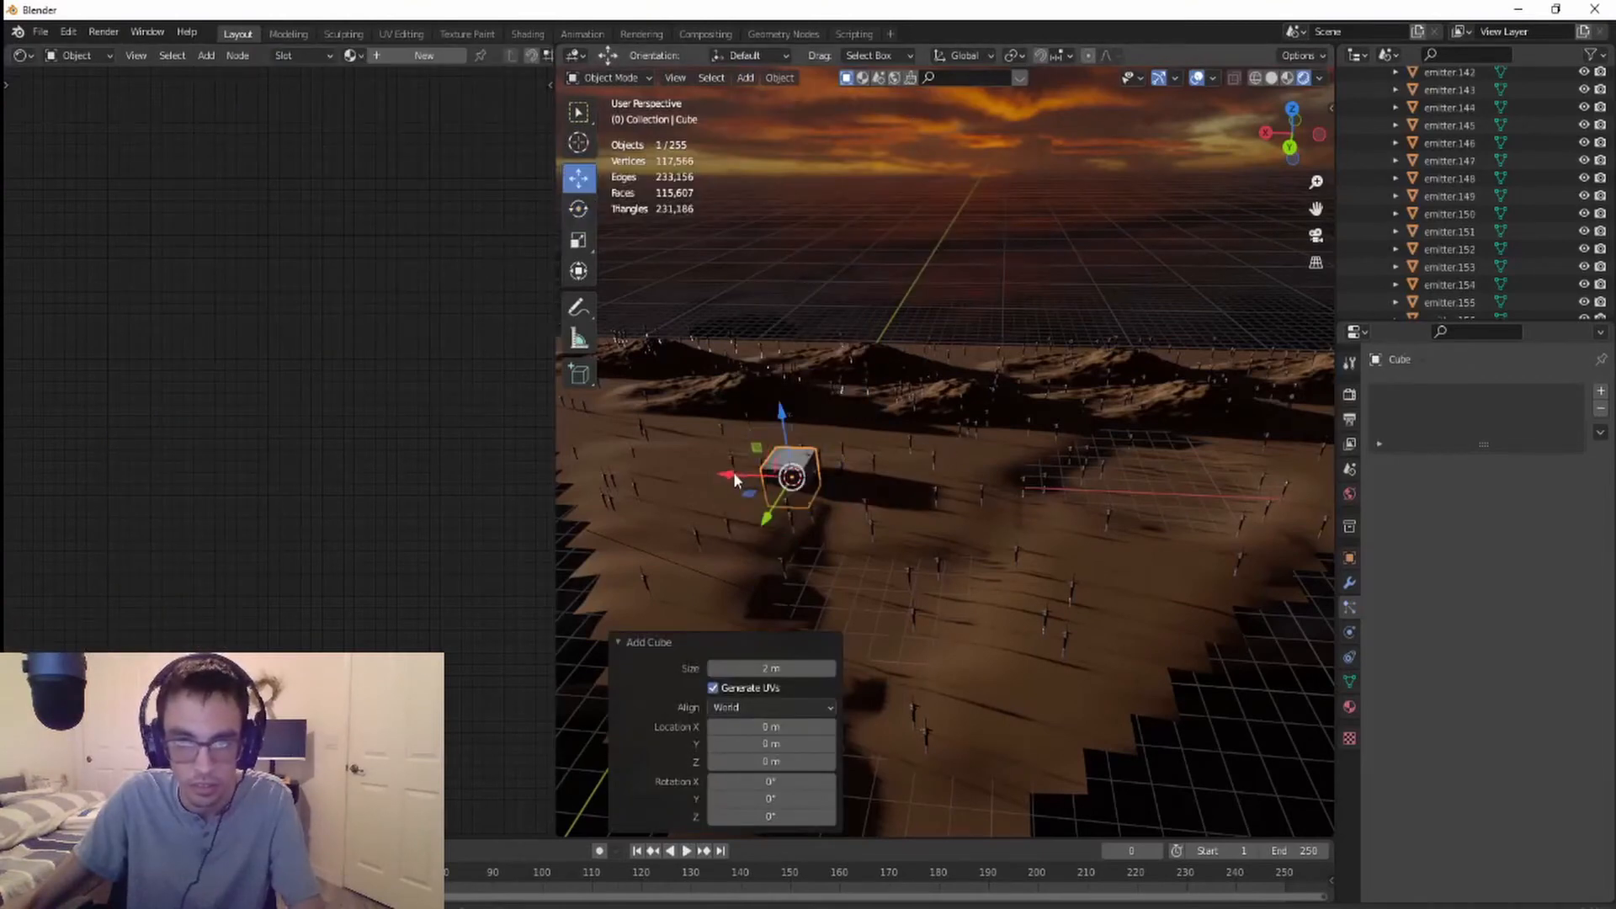
drag(734, 479, 884, 491)
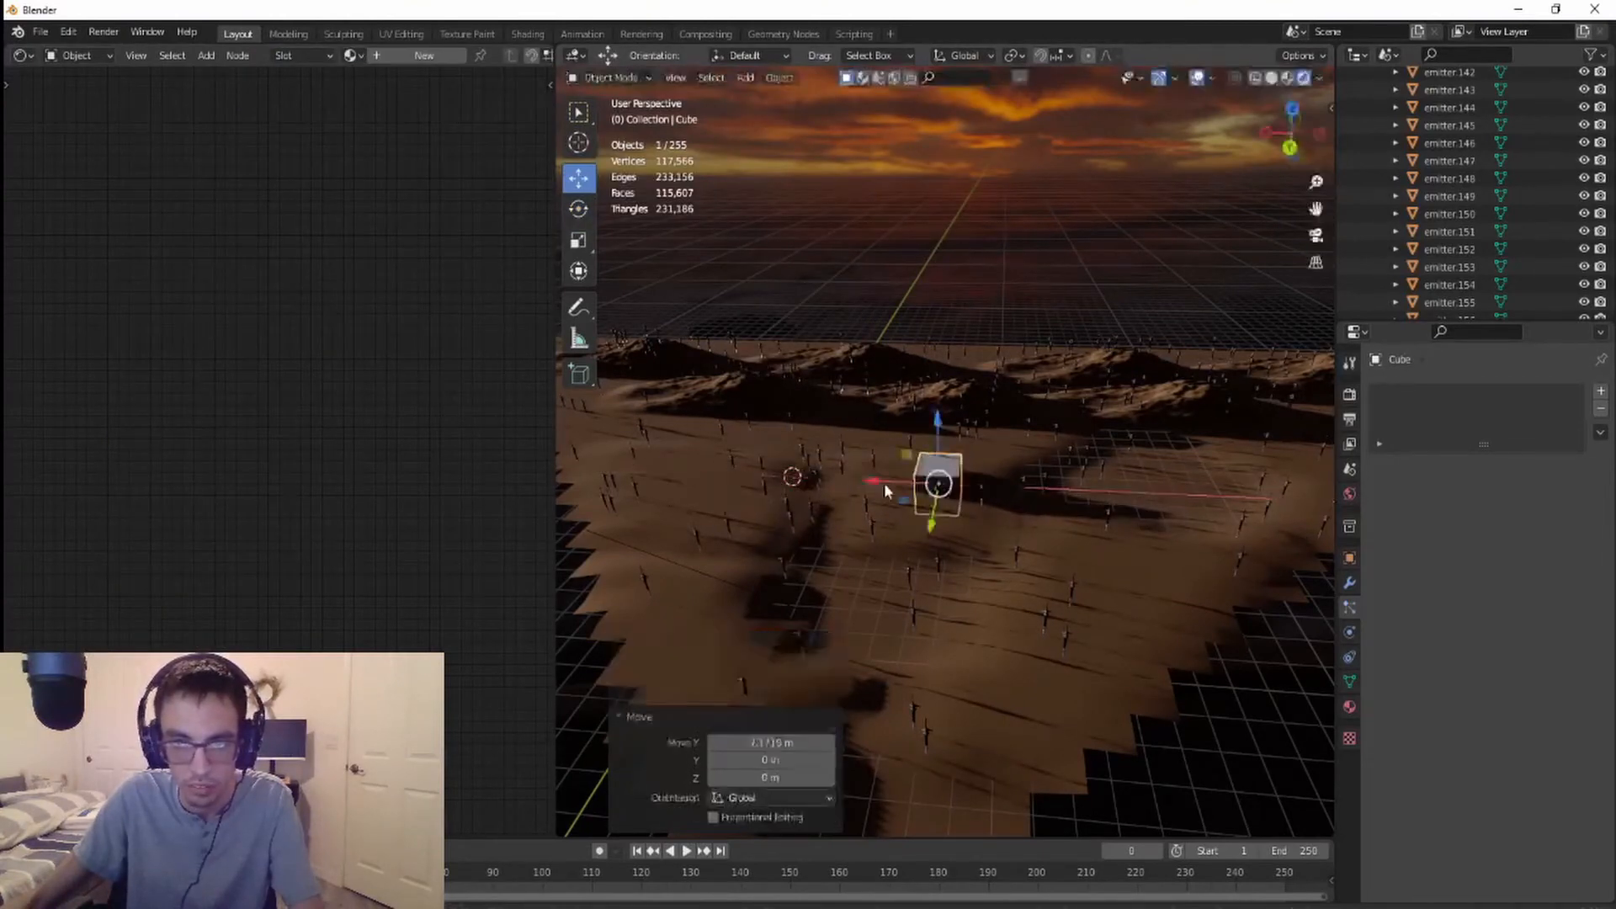
- Move the cube about -6.36 m along Y toward the dune ridge and raise it about 0.98 m
middle_drag(883, 491, 831, 567)
drag(765, 503, 873, 484)
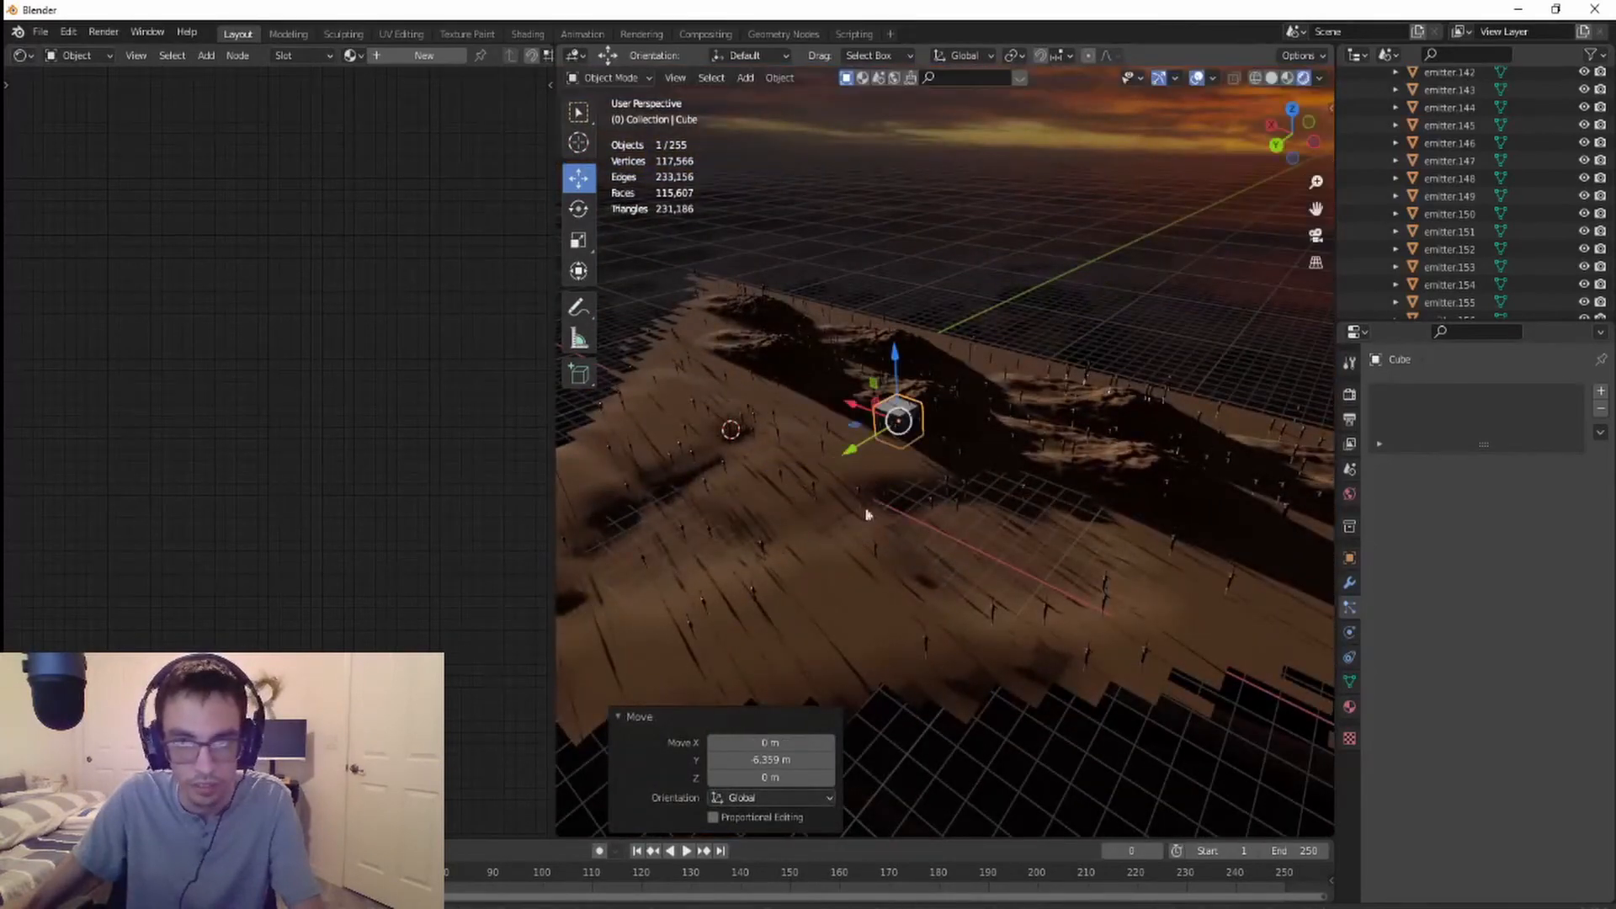
middle_drag(872, 485, 1041, 362)
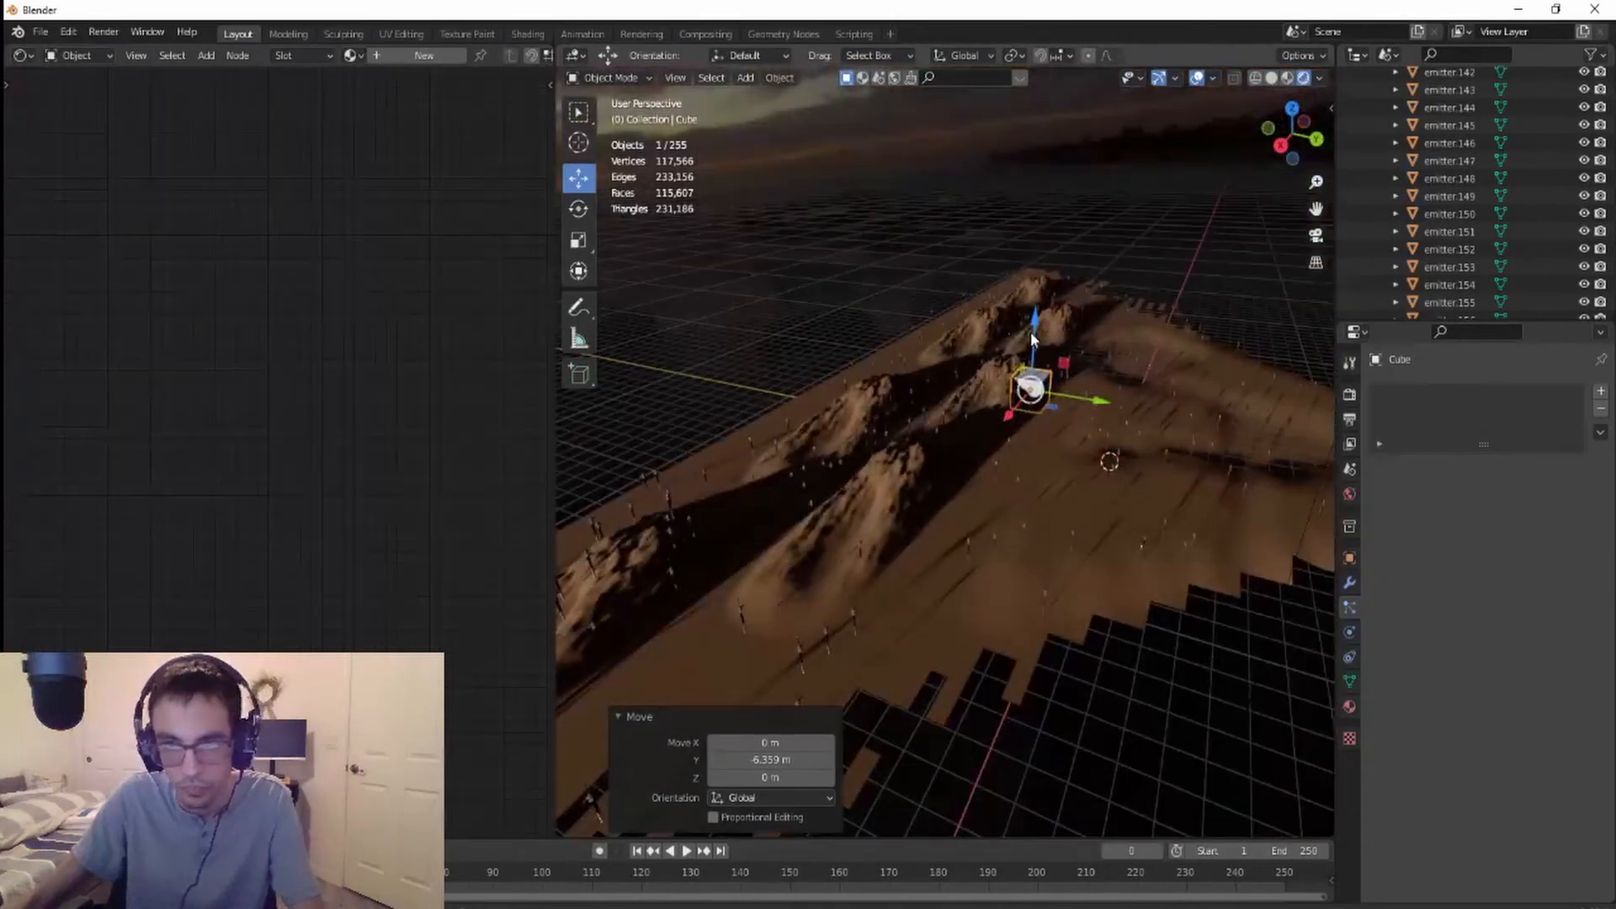
drag(1030, 332, 1032, 311)
middle_drag(1033, 313, 974, 453)
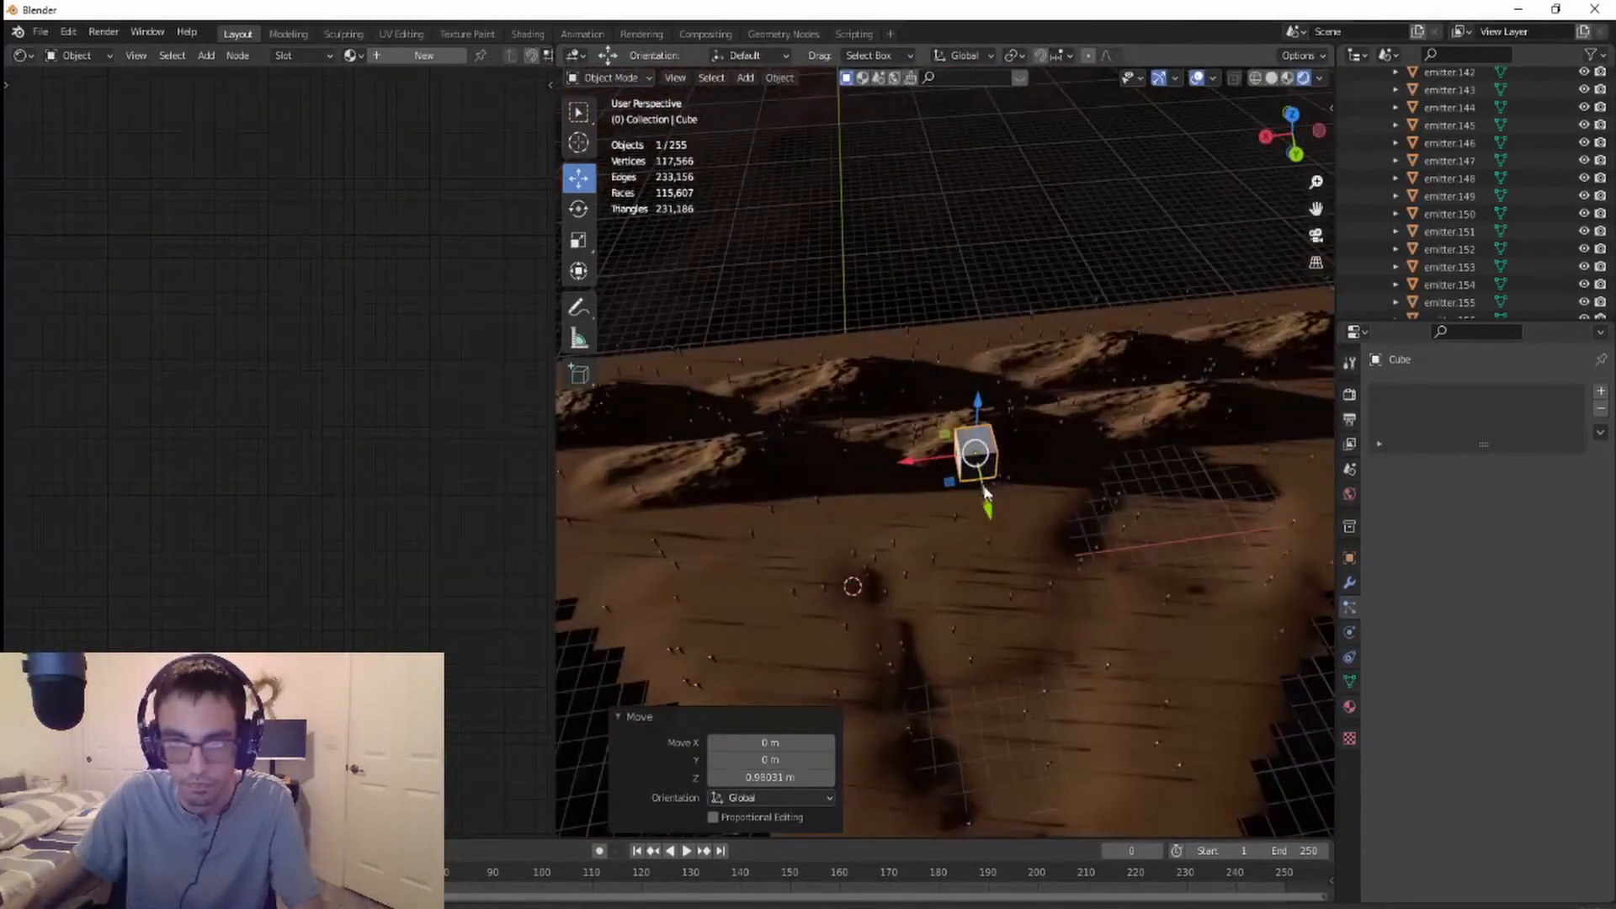
drag(988, 508, 1288, 495)
- Stretch the cube across the terrain, scaling X by about 31 and again by 1.078, and Y by about 12.25
click(578, 240)
scroll(1085, 519, down, 5)
mouse_move(1086, 520)
middle_down()
mouse_move(962, 539)
mouse_move(1086, 570)
mouse_move(1073, 539)
middle_up()
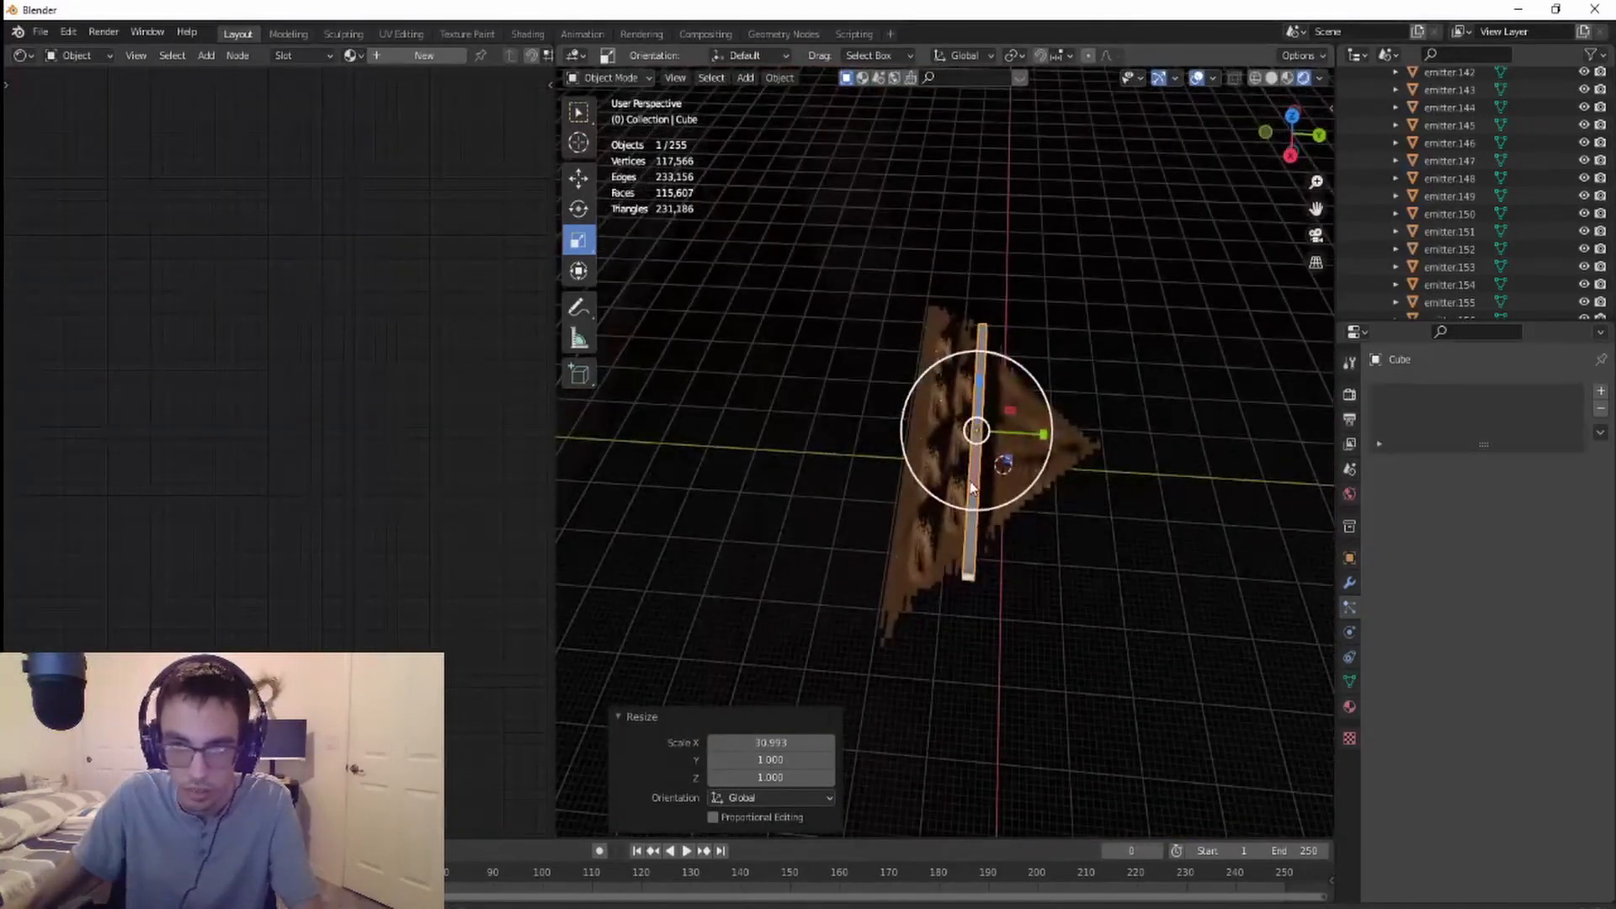
drag(972, 483, 975, 483)
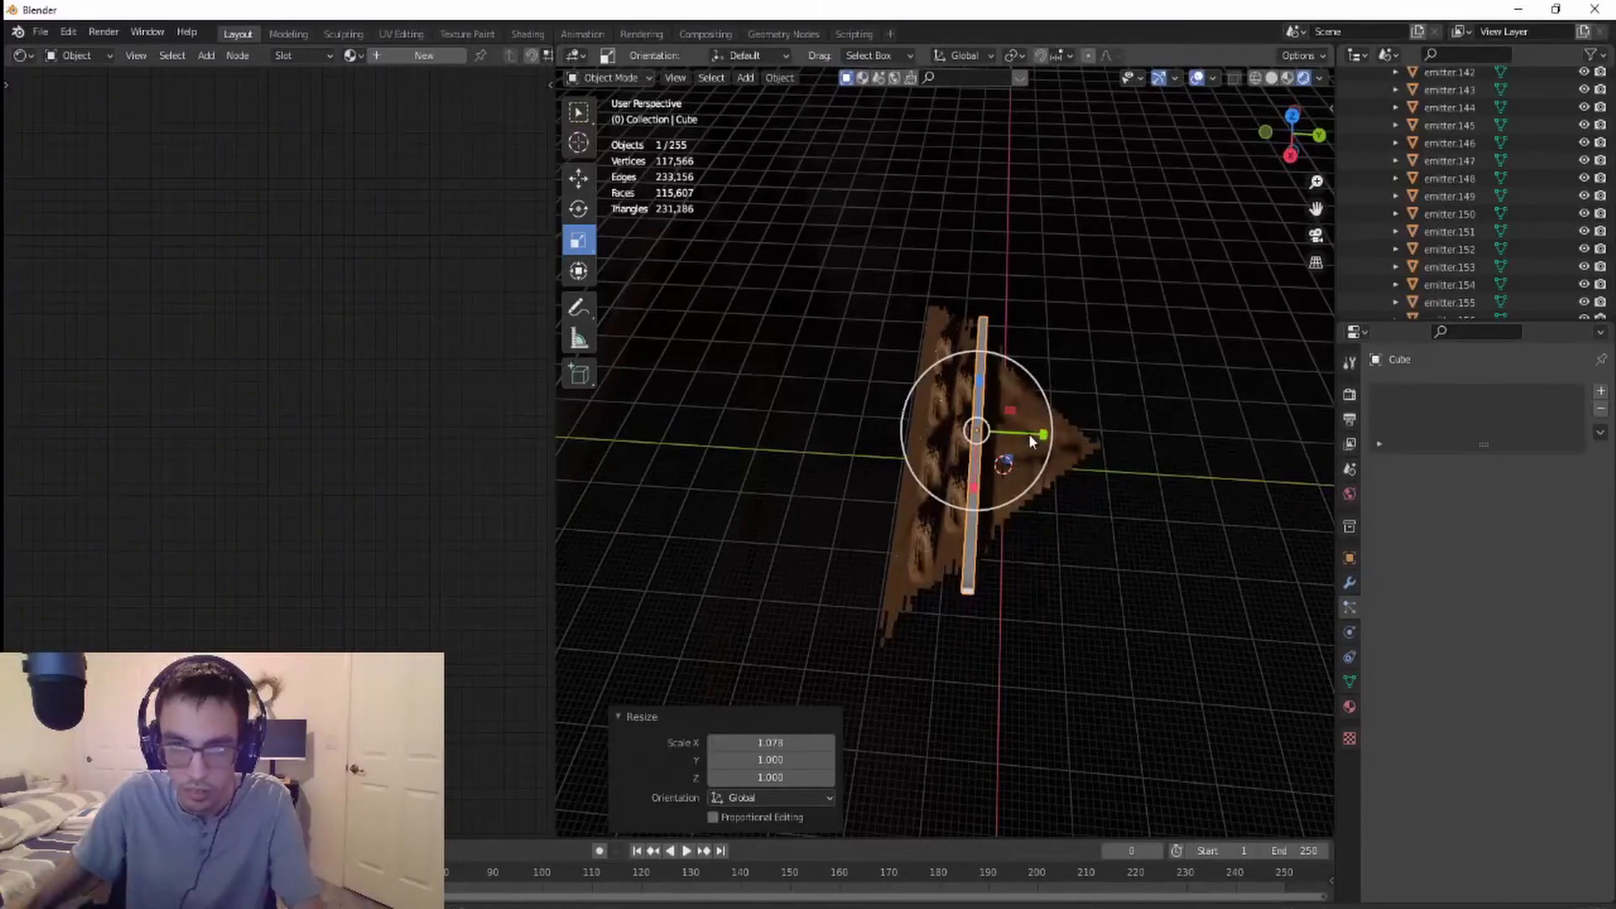
drag(1029, 431, 904, 398)
key(ctrl+z)
- Move the flat slab about -11.31 m along Y so it covers the distant dunes
click(579, 178)
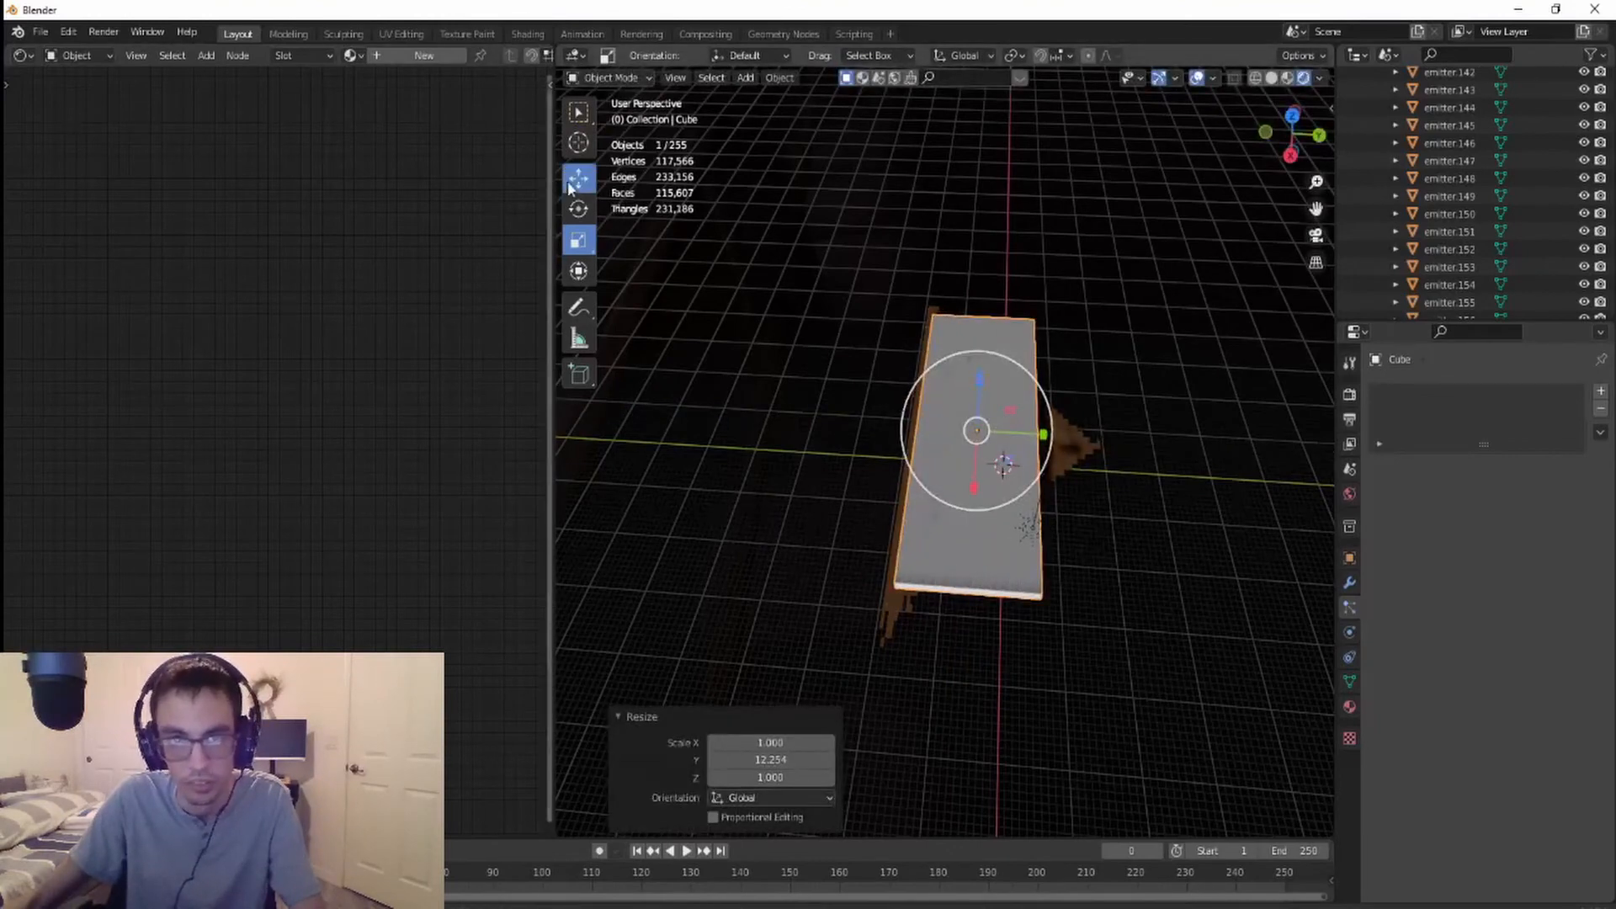
scroll(1094, 404, up, 3)
drag(1086, 411, 934, 391)
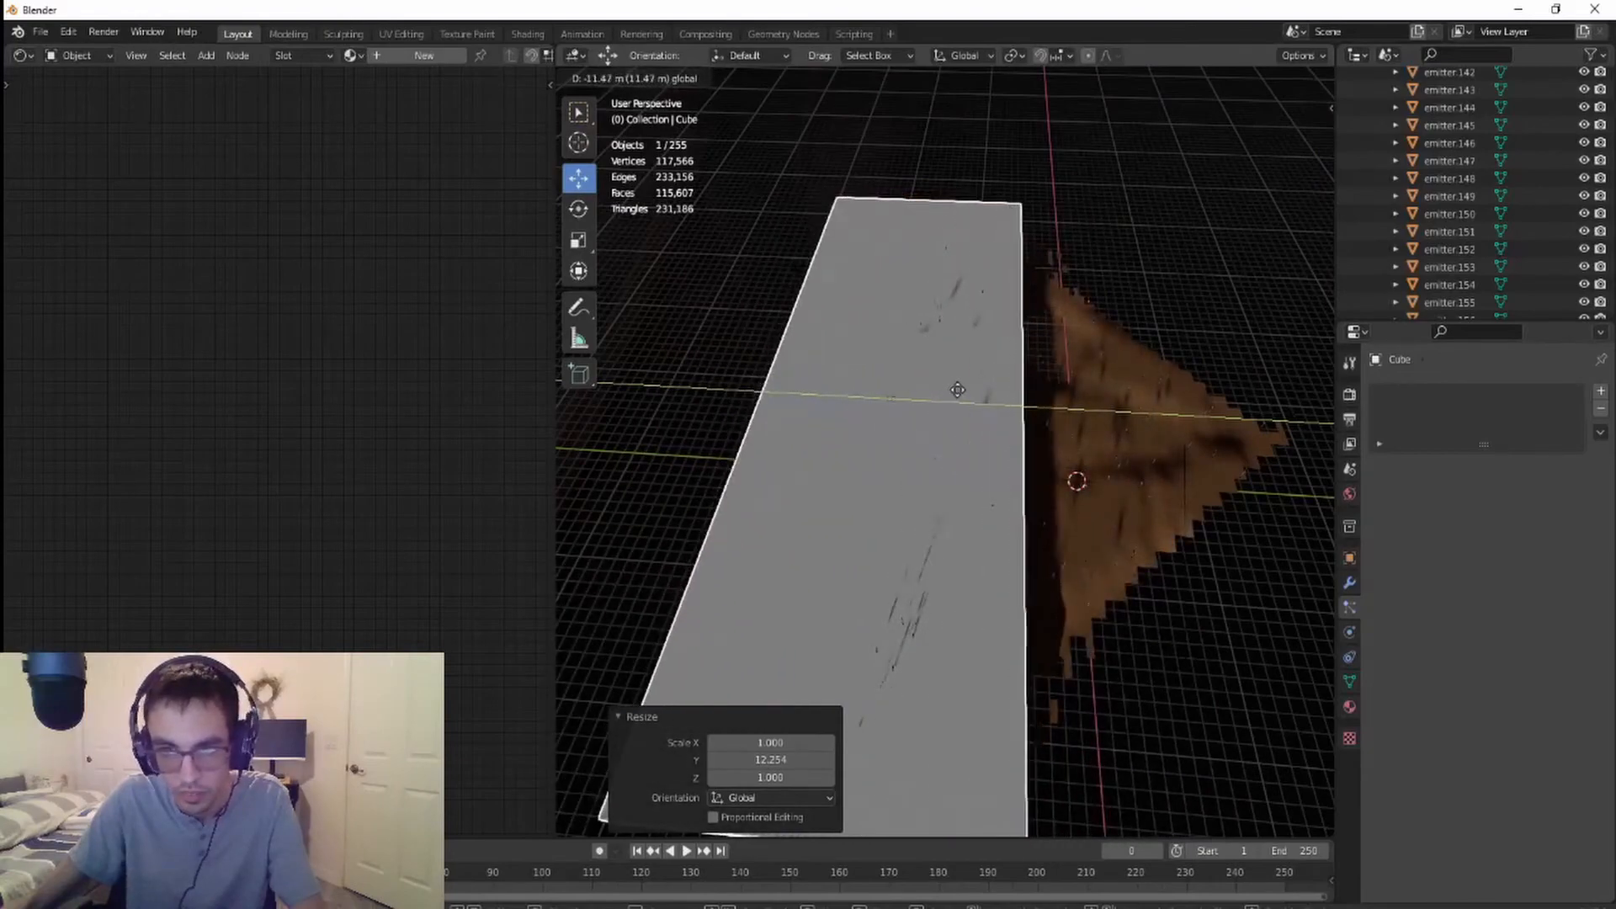
- Scale the slab's height by about 2.65 along Z and raise it about 0.56 m
middle_drag(934, 392, 862, 310)
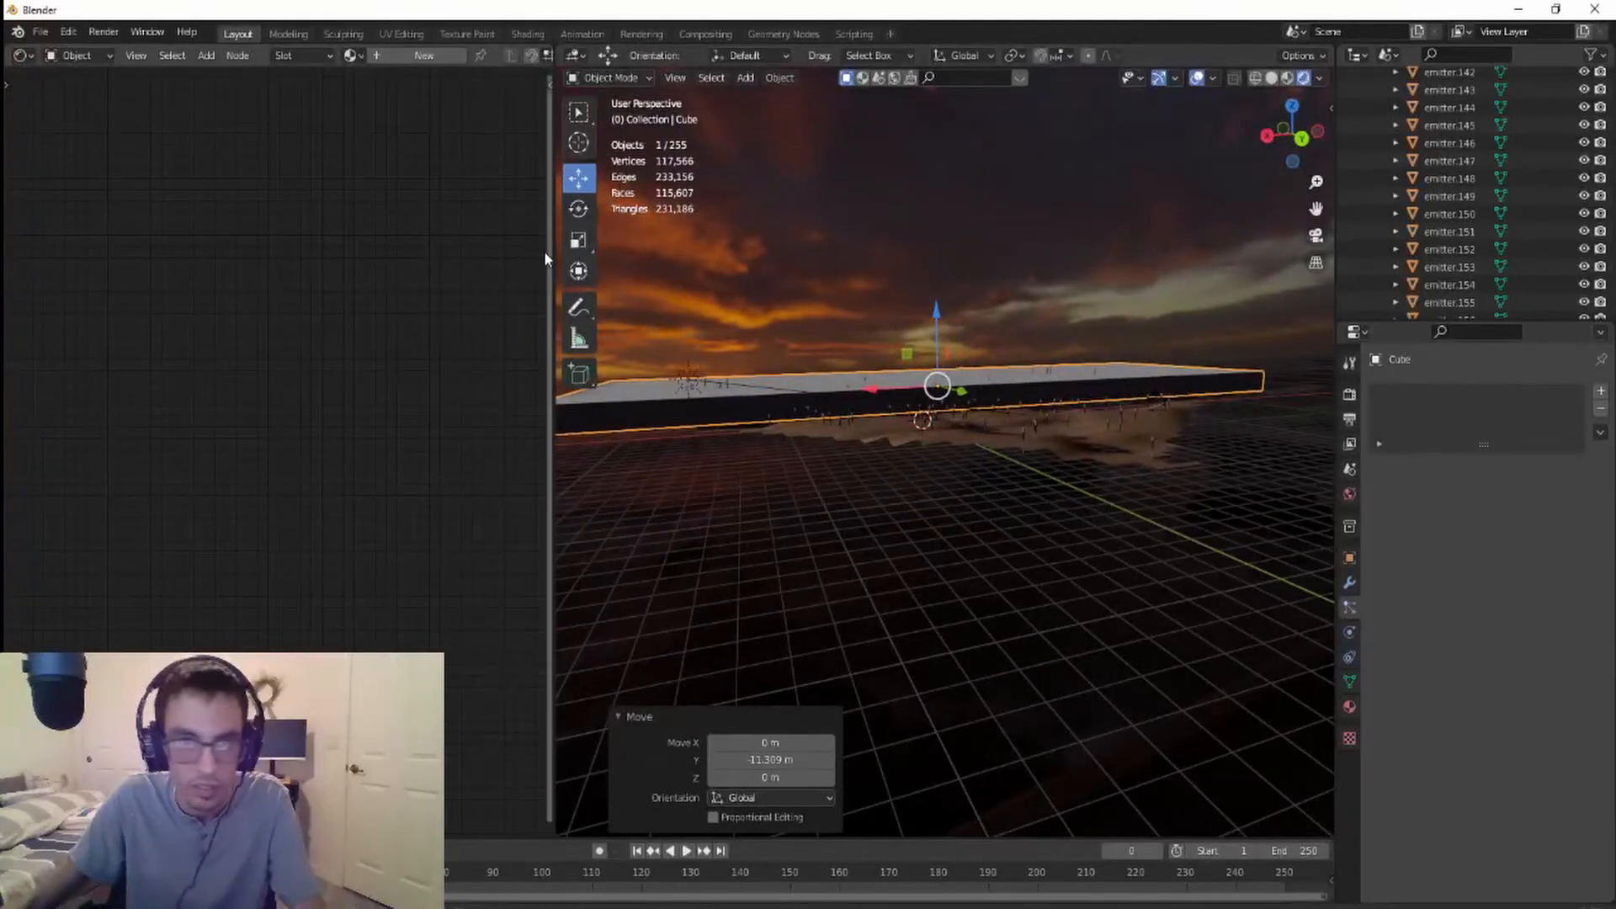
click(578, 240)
drag(938, 330, 738, 237)
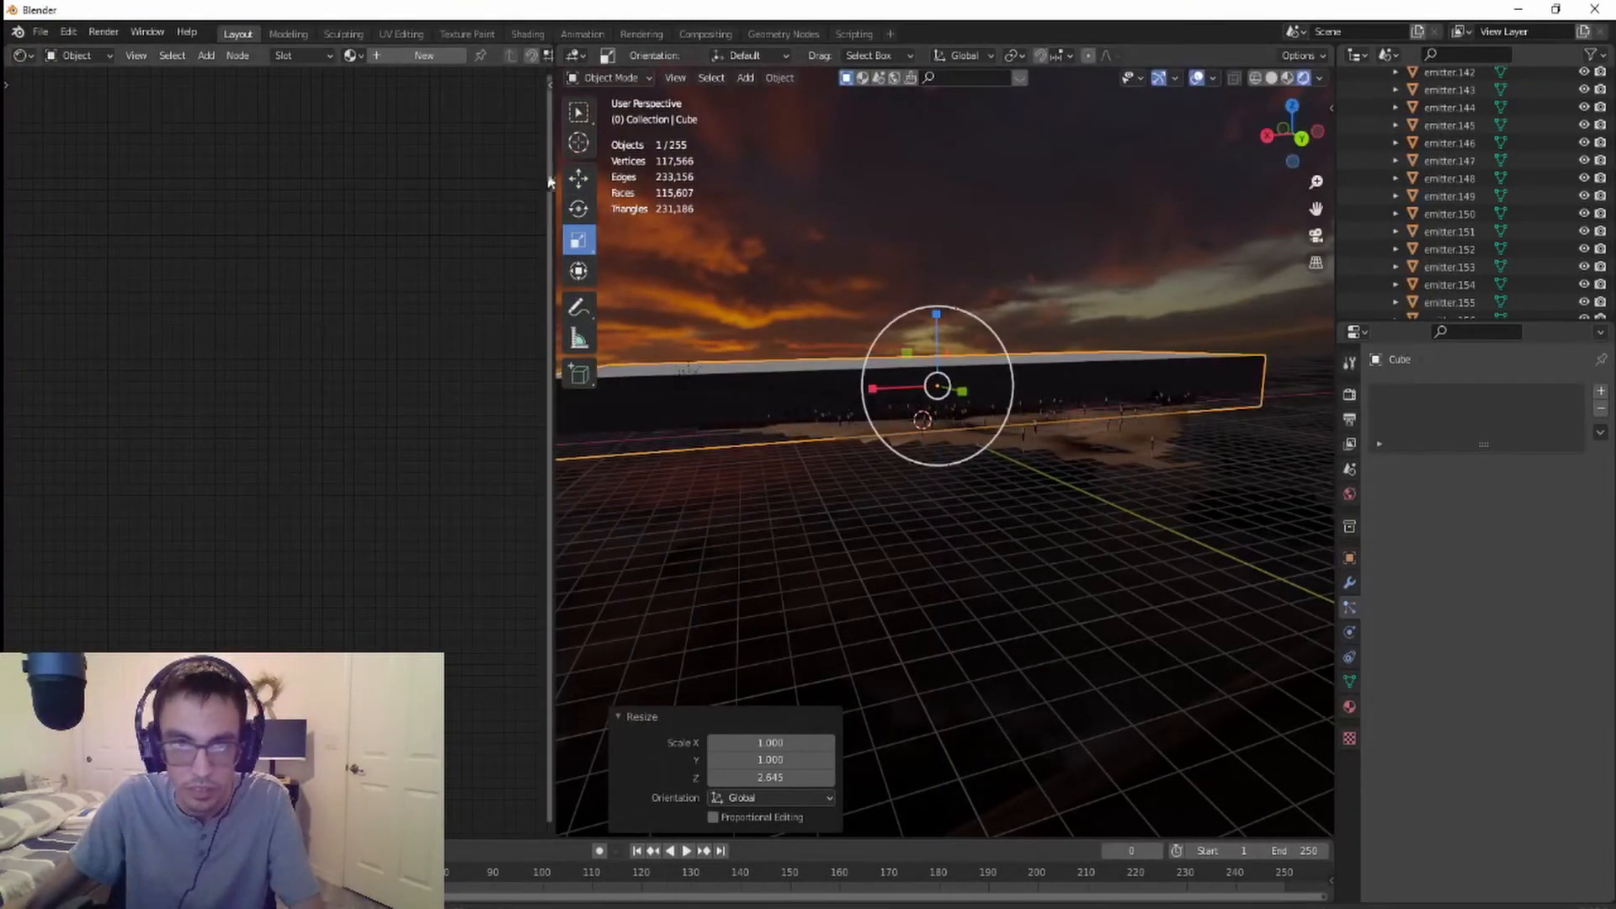
click(578, 178)
drag(941, 310, 938, 305)
middle_drag(1082, 430, 1036, 451)
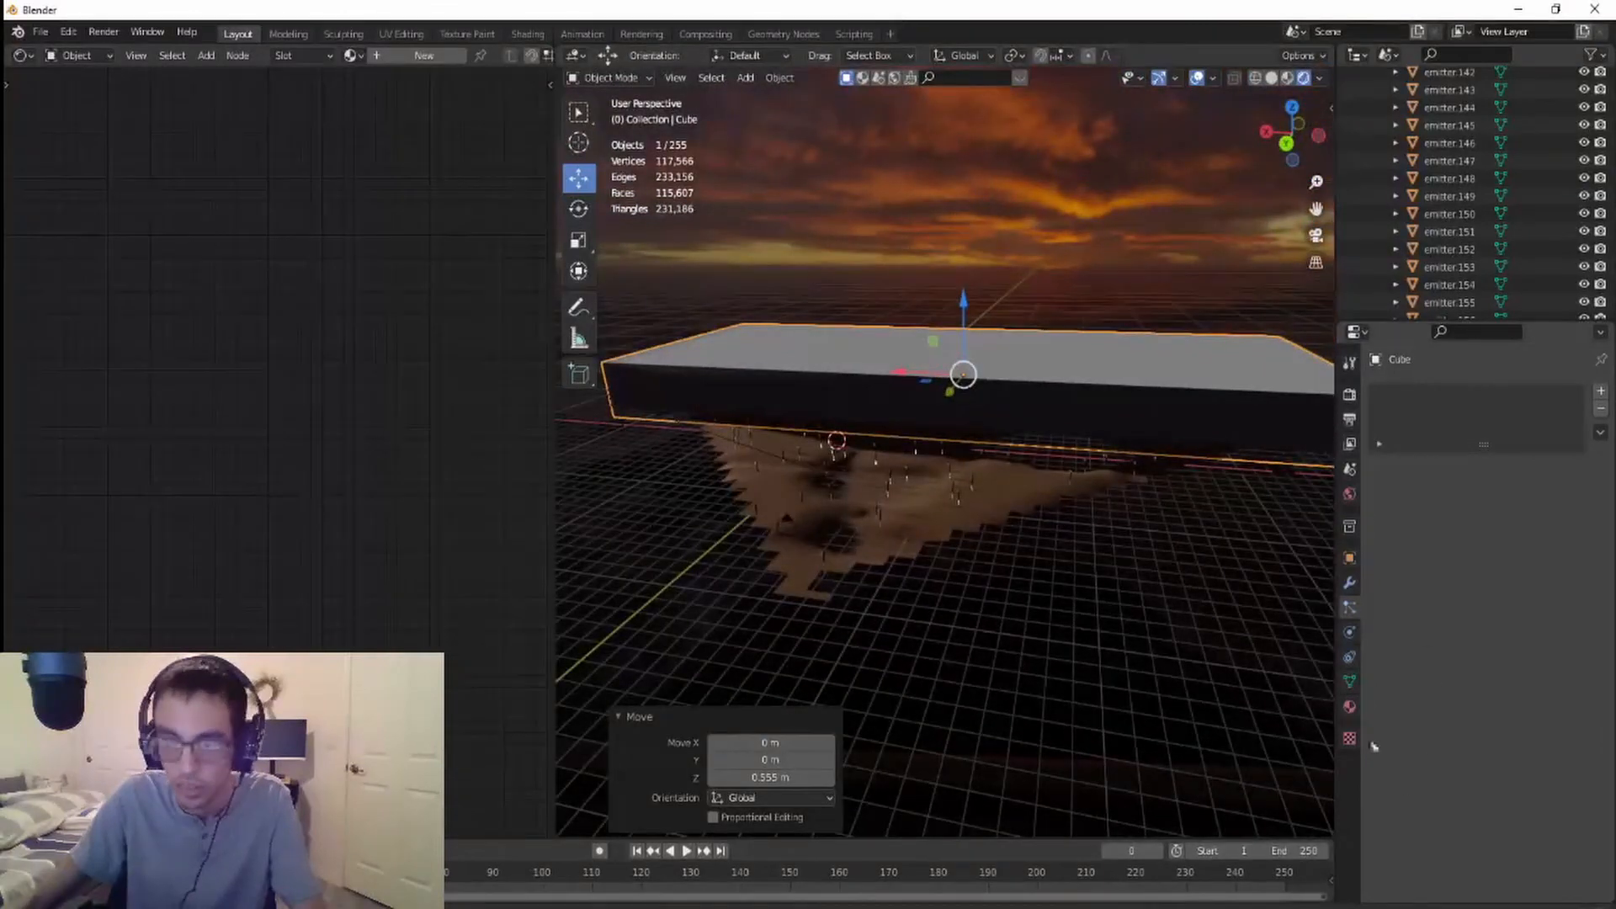
- Give the cube a new material and delete its Principled BSDF node
click(1349, 707)
click(1462, 465)
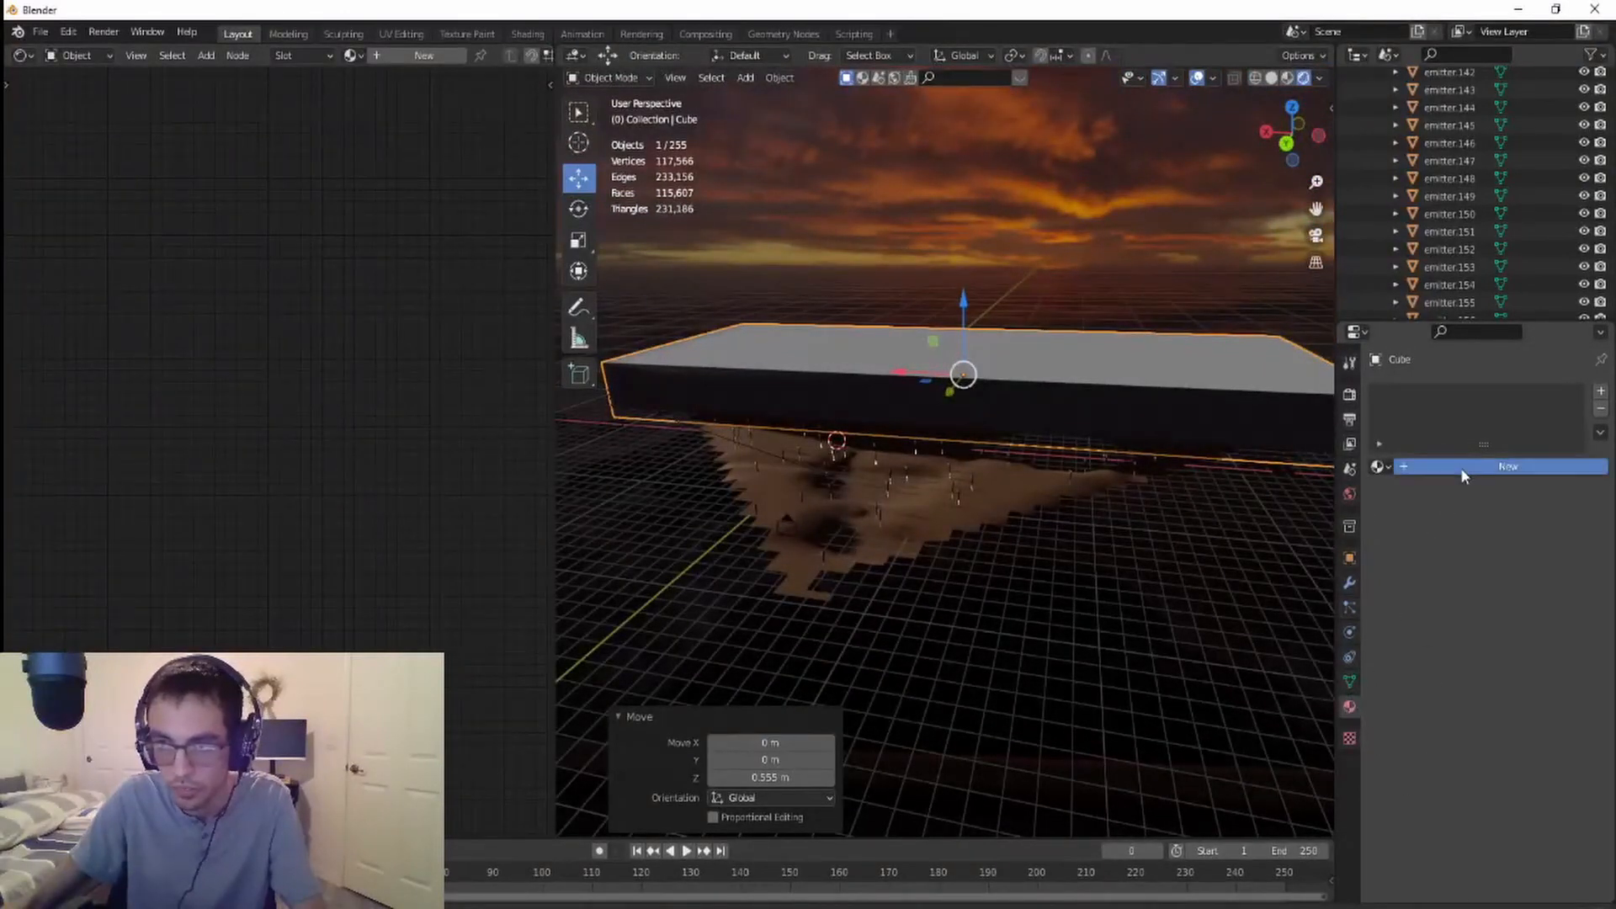
click(352, 195)
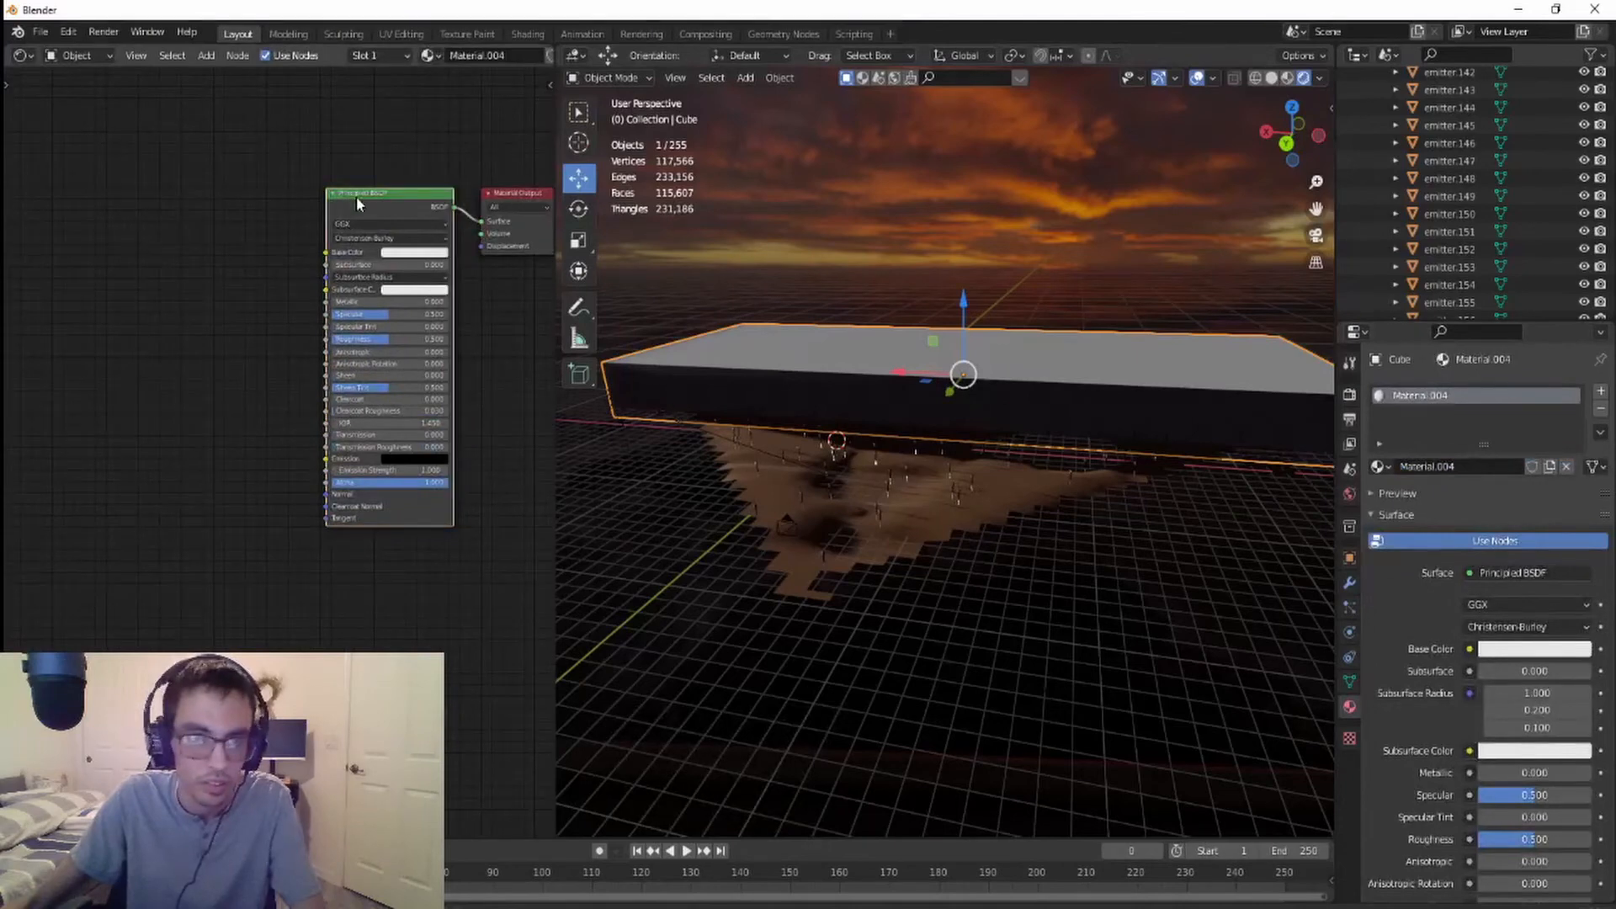
key(Delete)
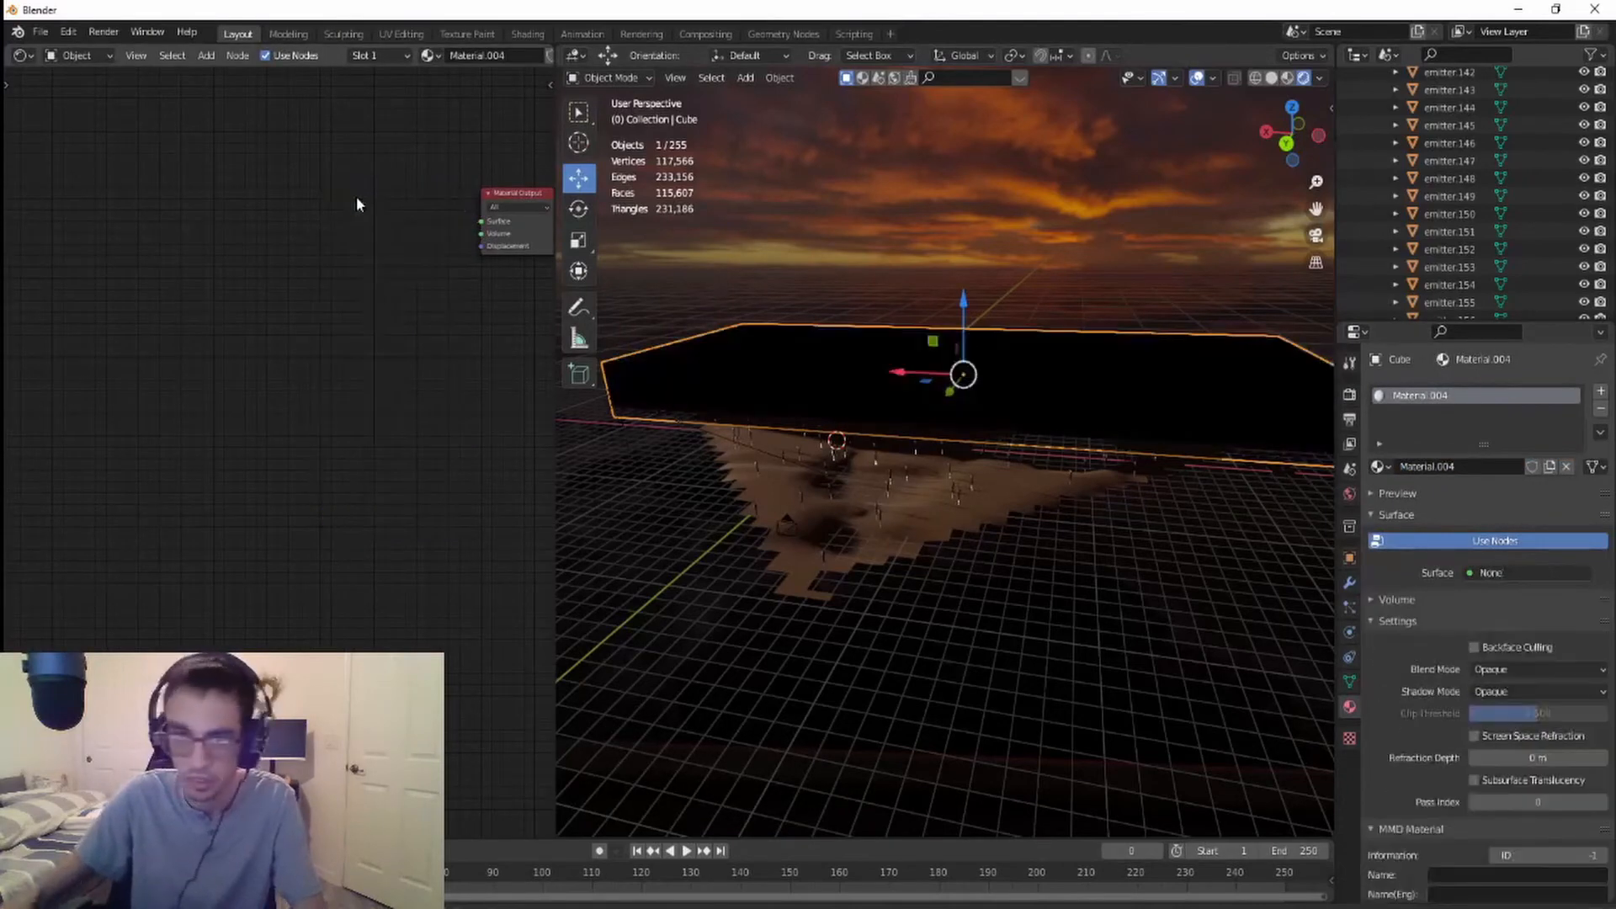
- Add a Volume Scatter node and connect it to the Material Output's Volume input
key(shift+a)
click(335, 308)
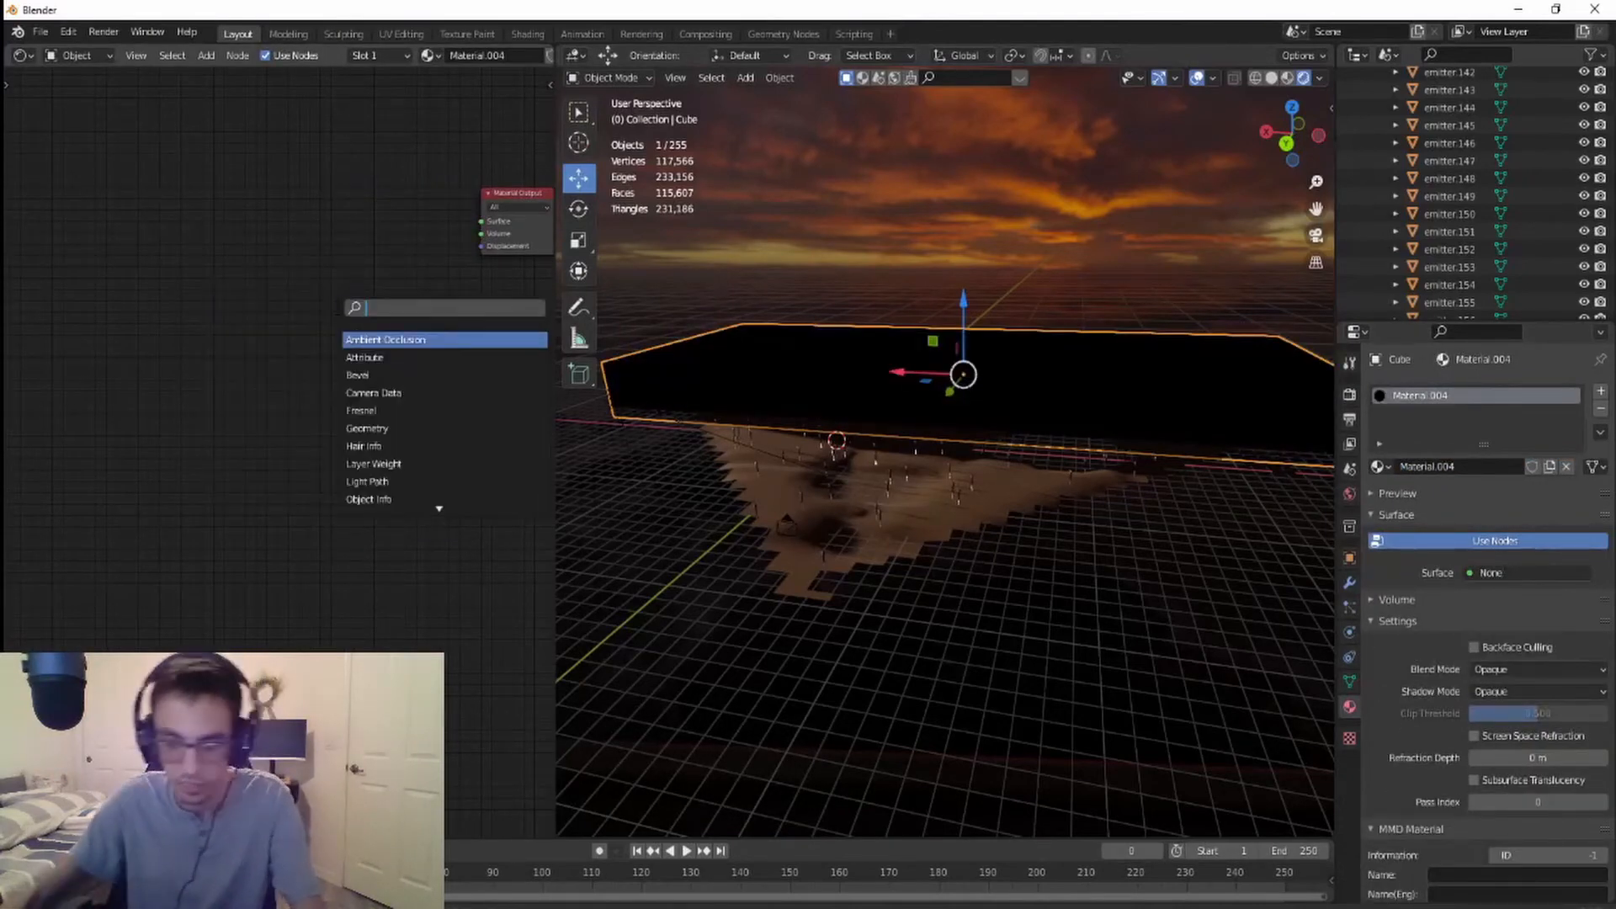
text(vol)
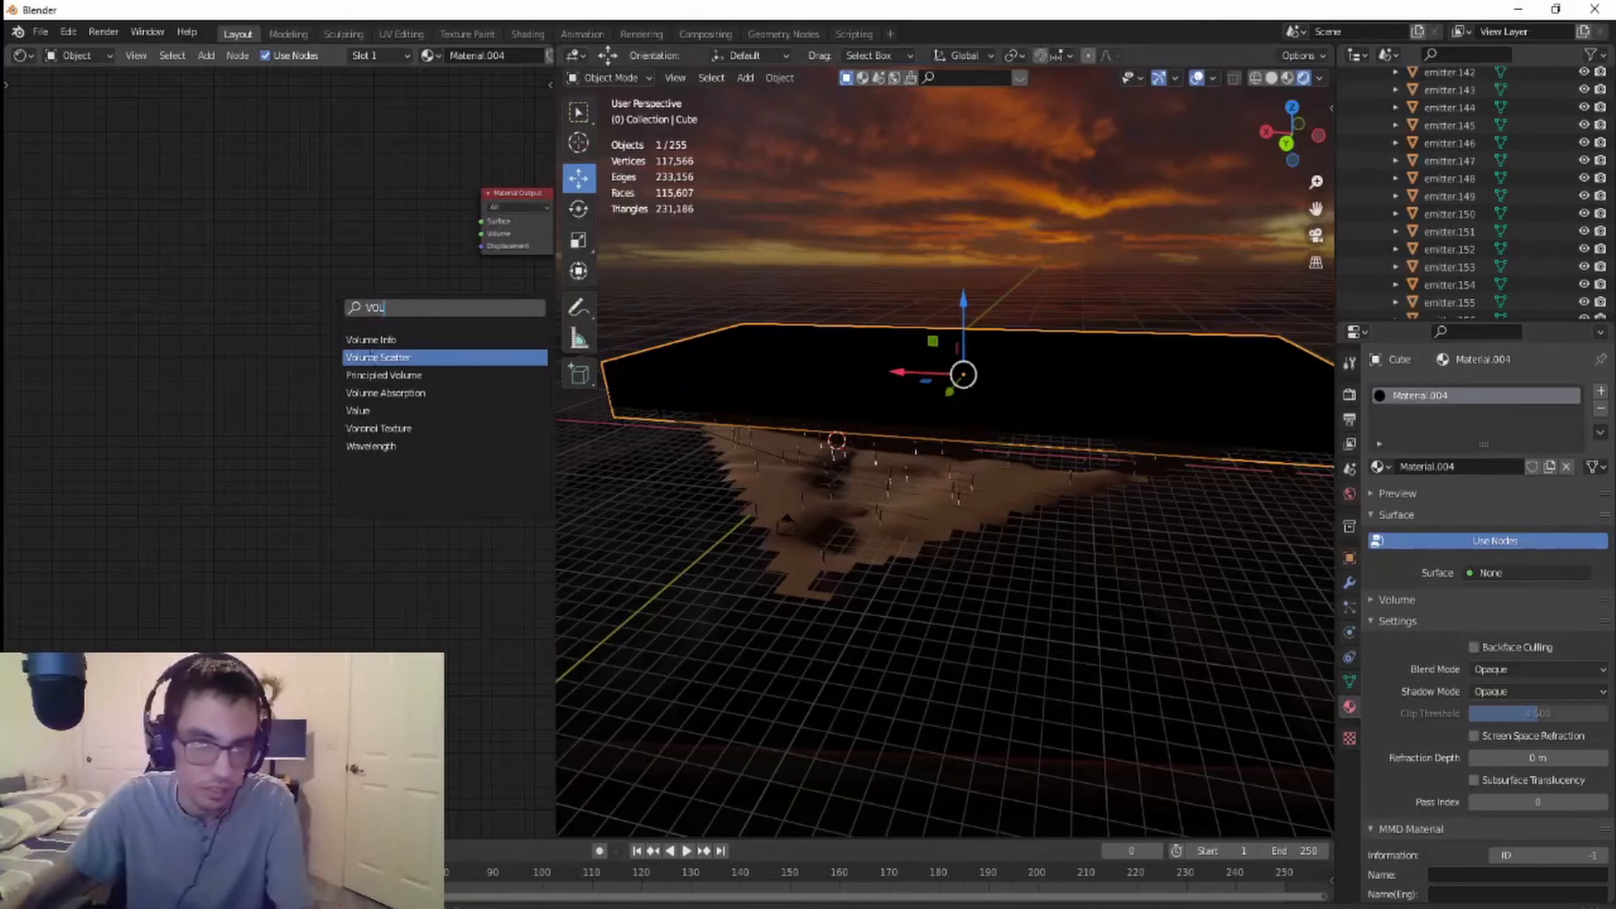
click(376, 359)
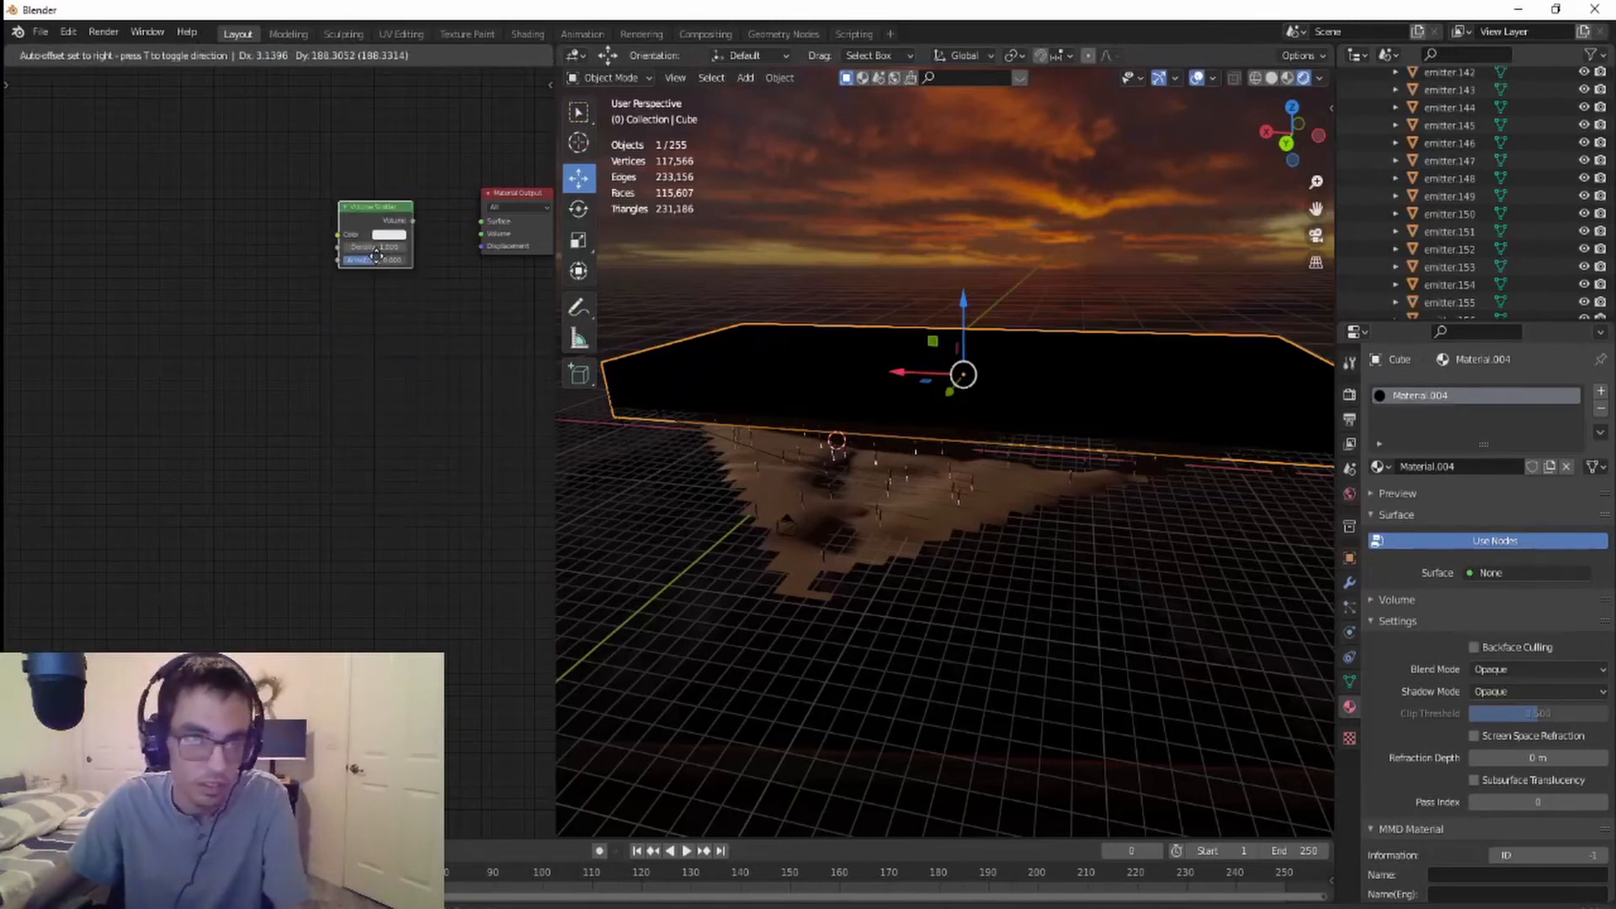
click(390, 268)
scroll(436, 277, up, 2)
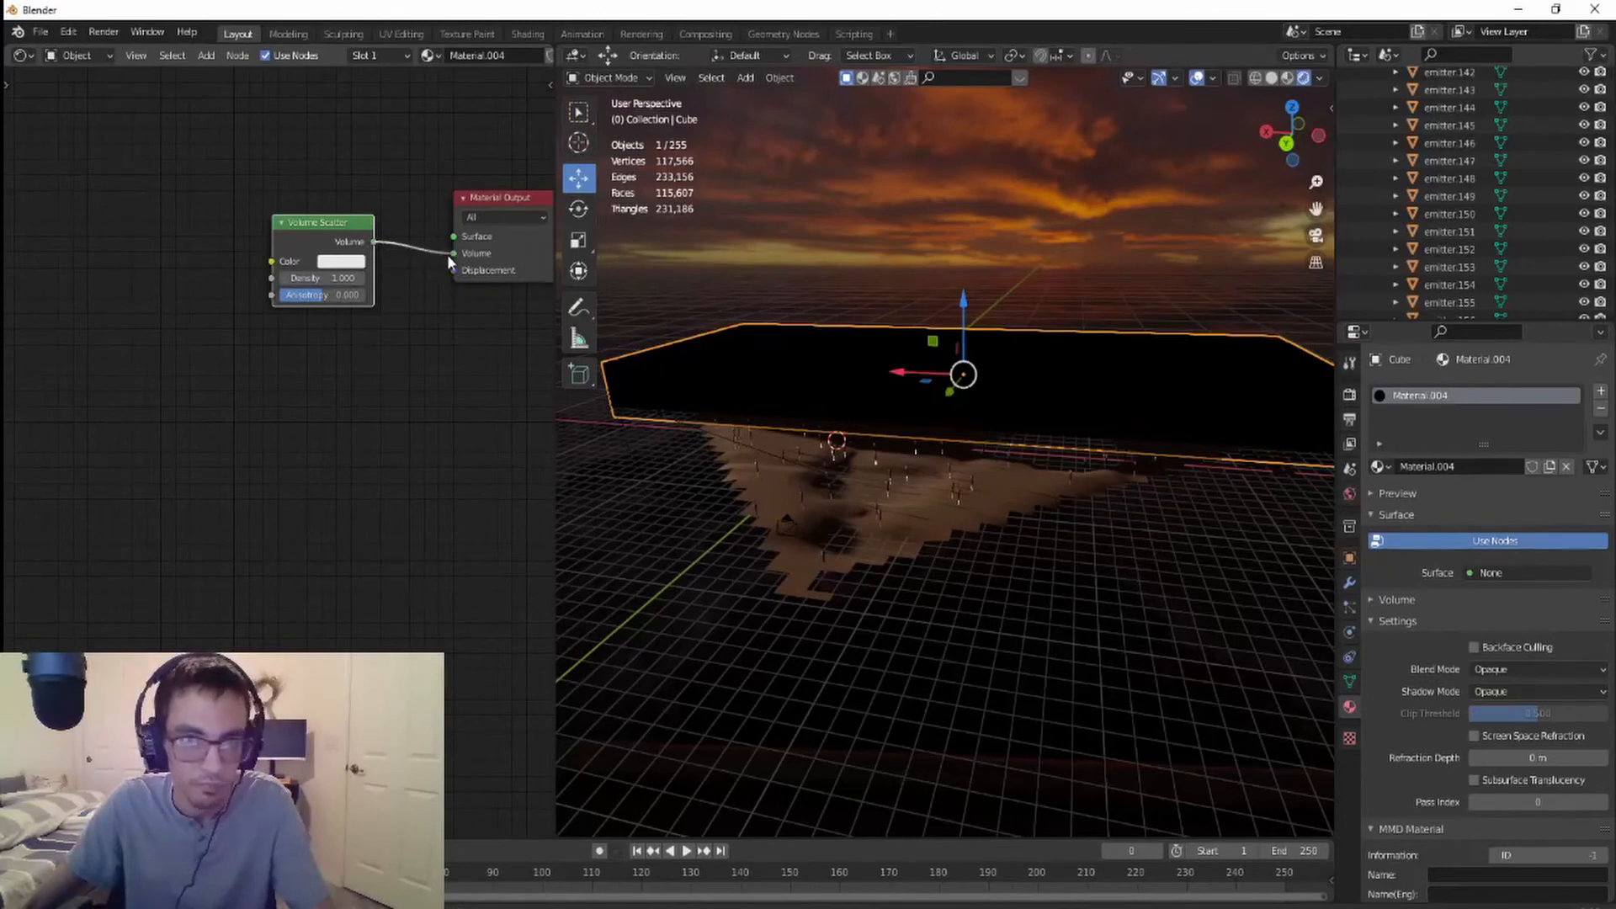
- Look through the camera and set the Volume Scatter density to 0.05
scroll(977, 517, up, 5)
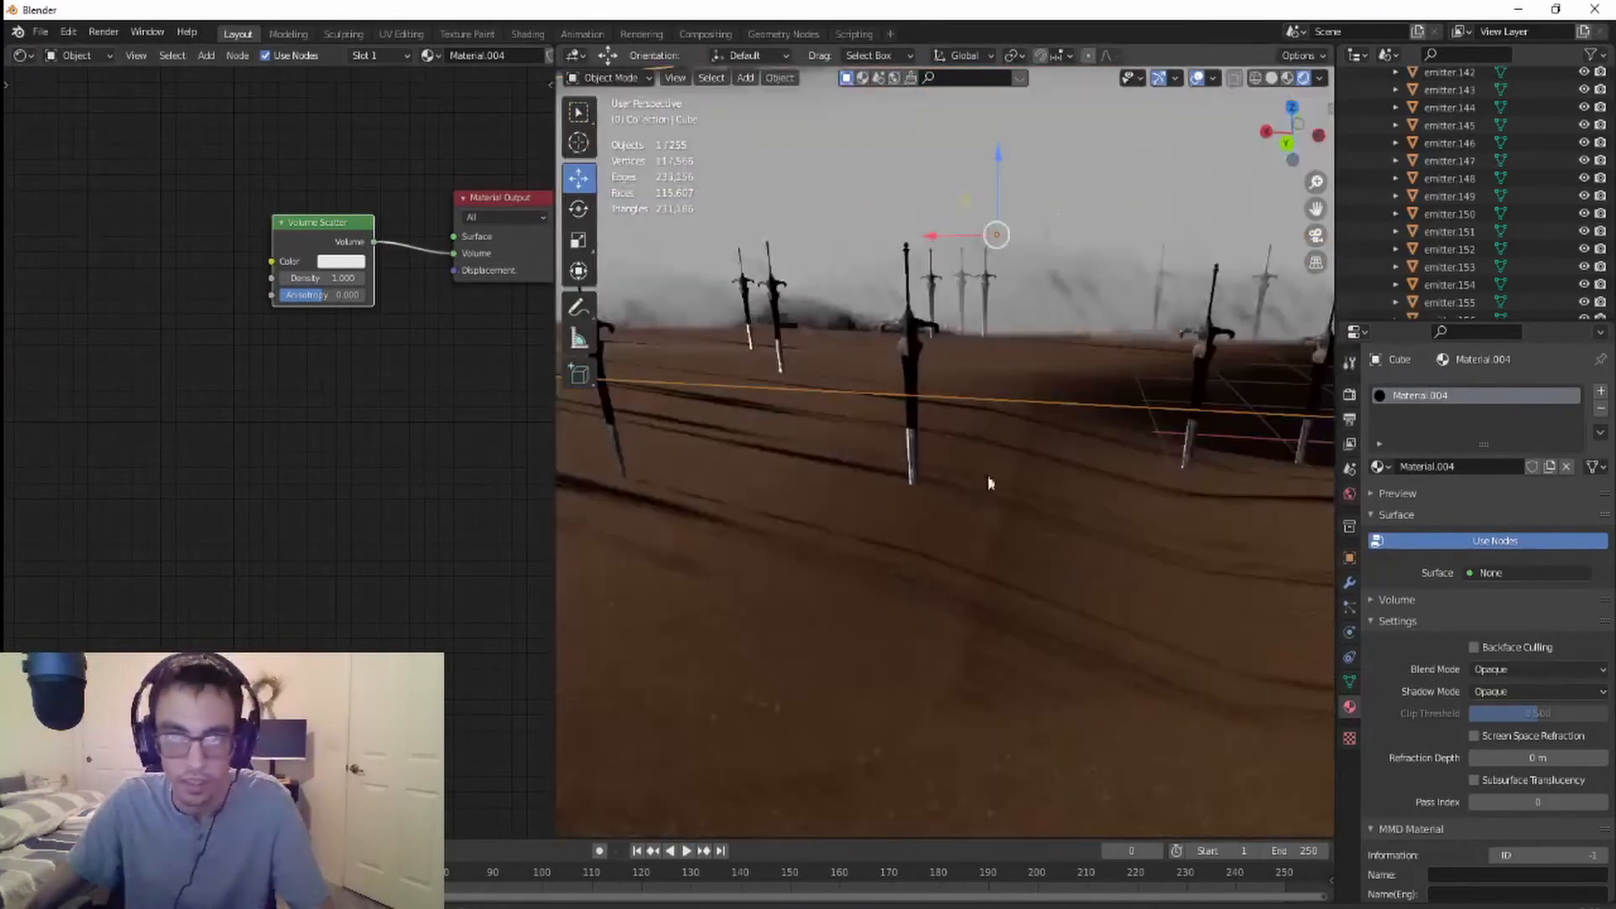
key(KP_0)
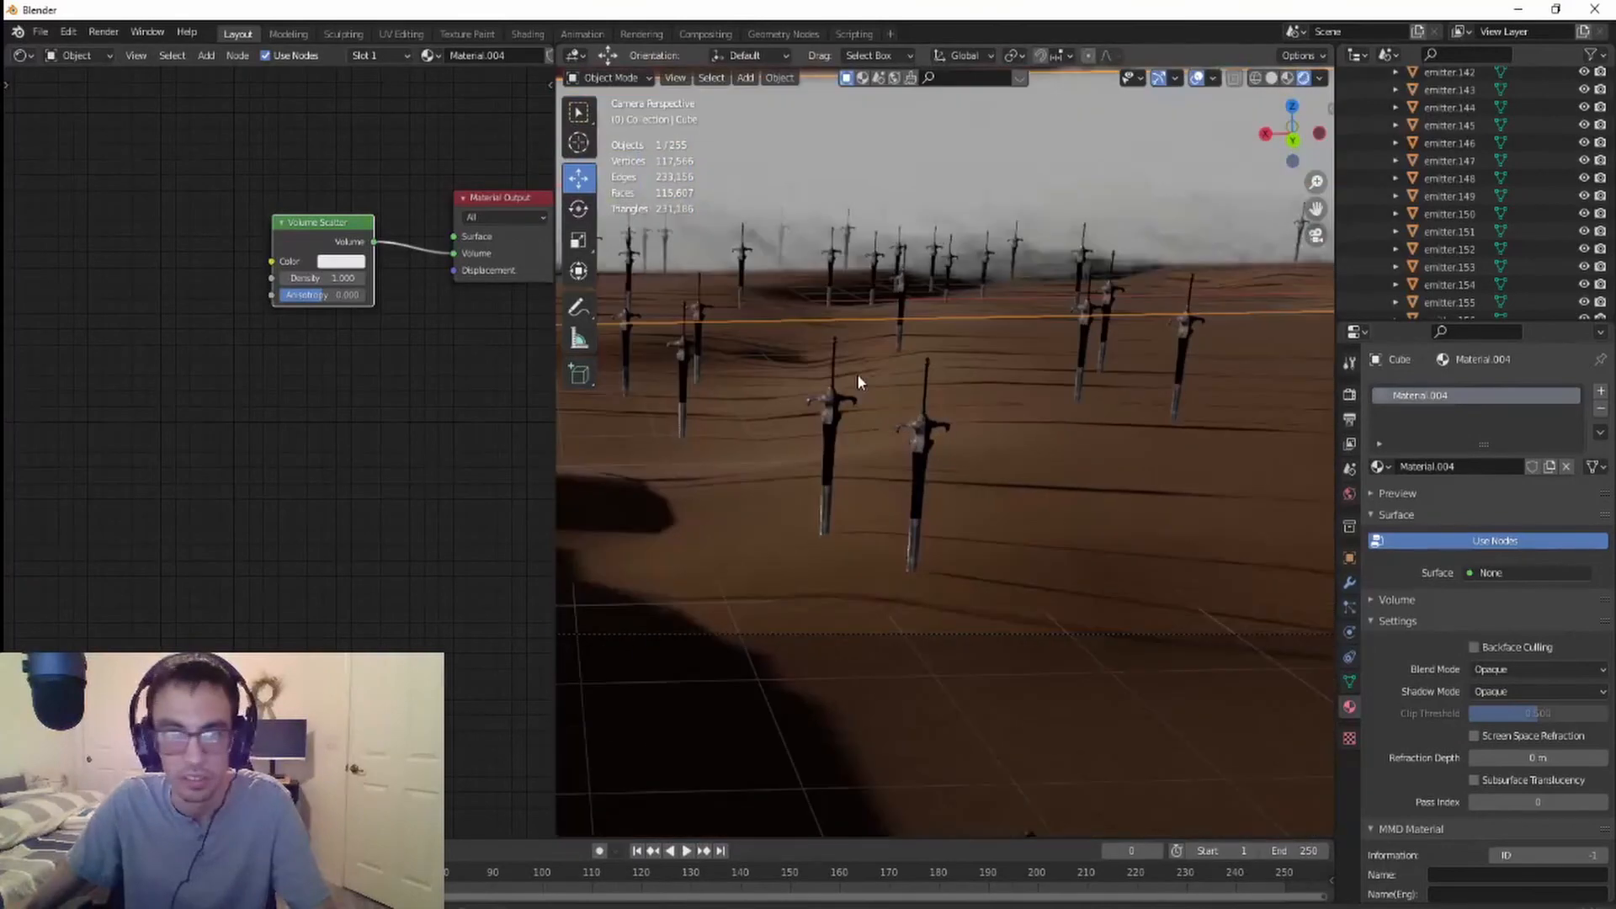
scroll(857, 374, down, 3)
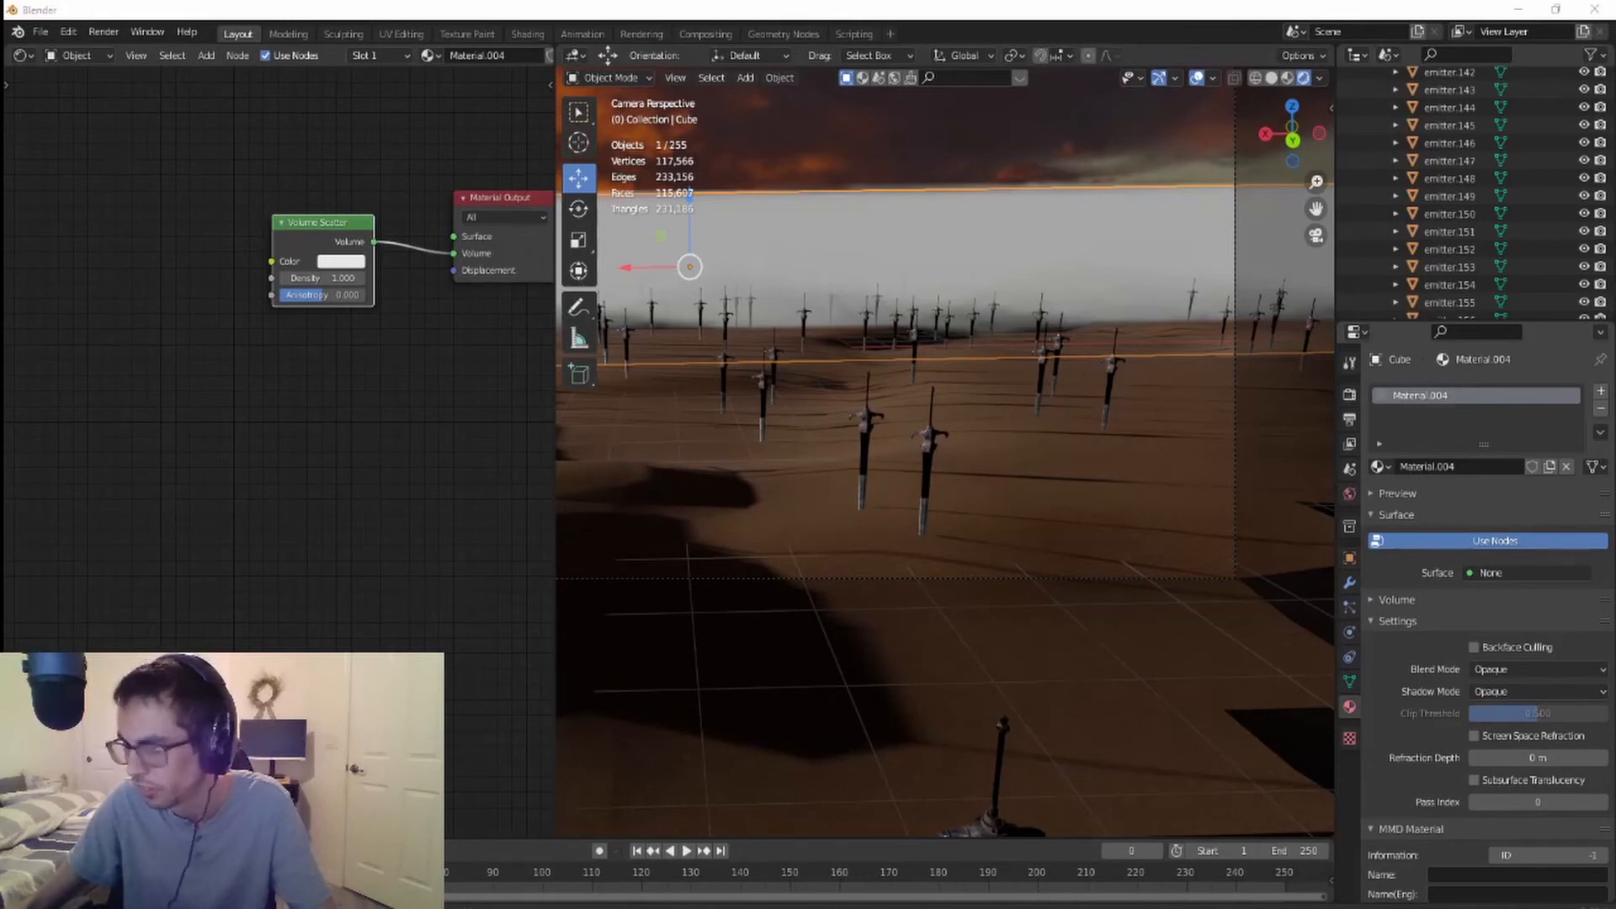
scroll(345, 322, up, 3)
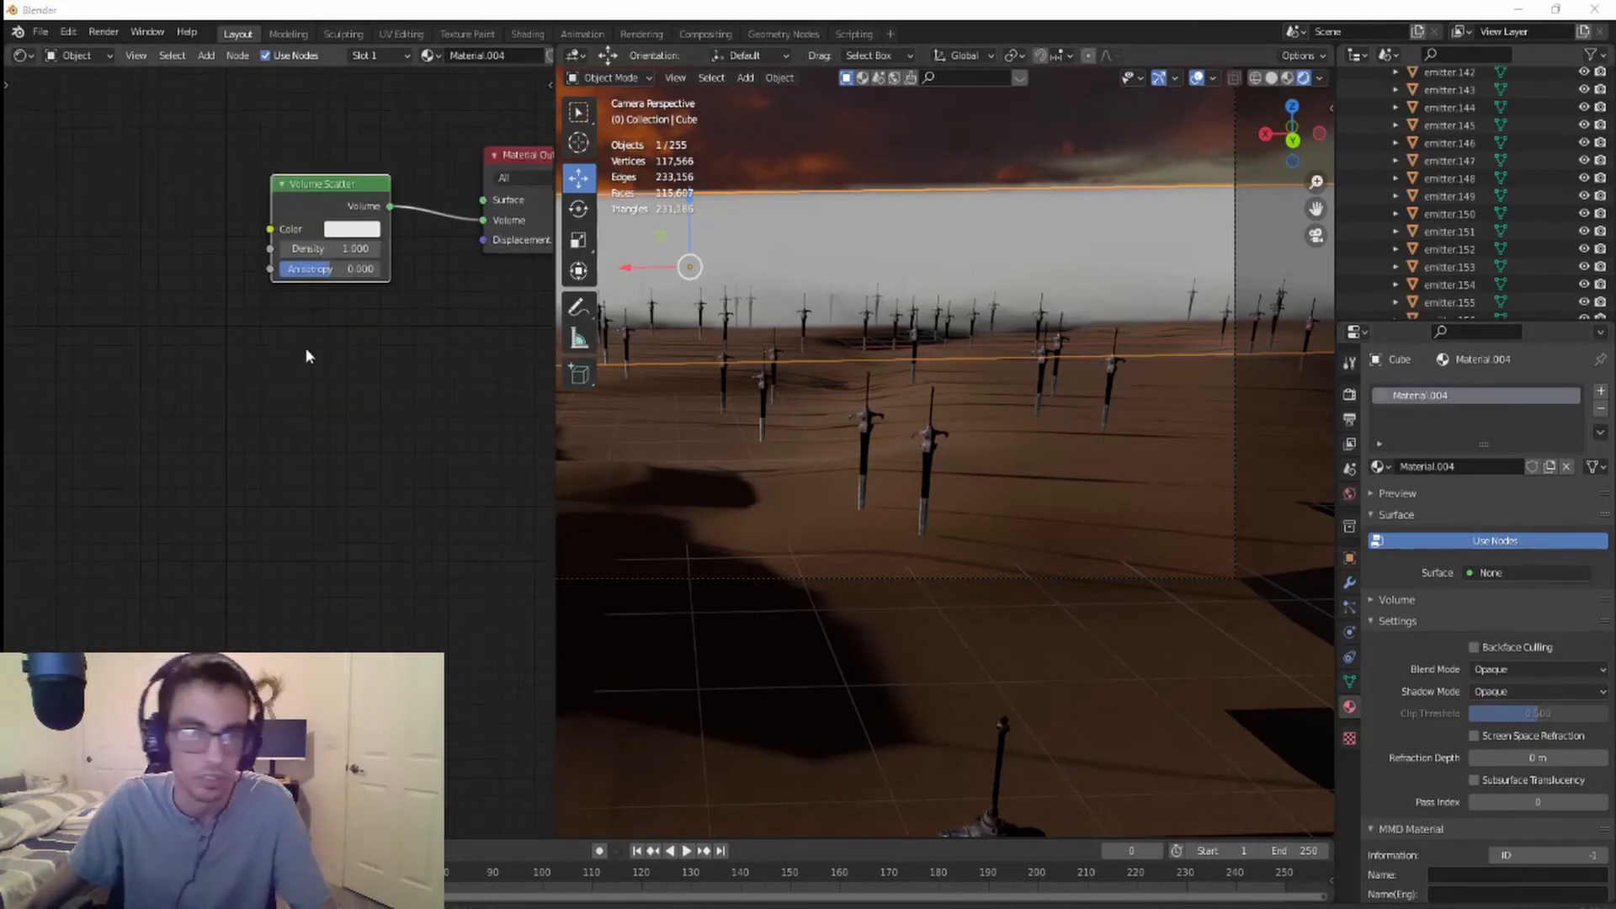
click(329, 285)
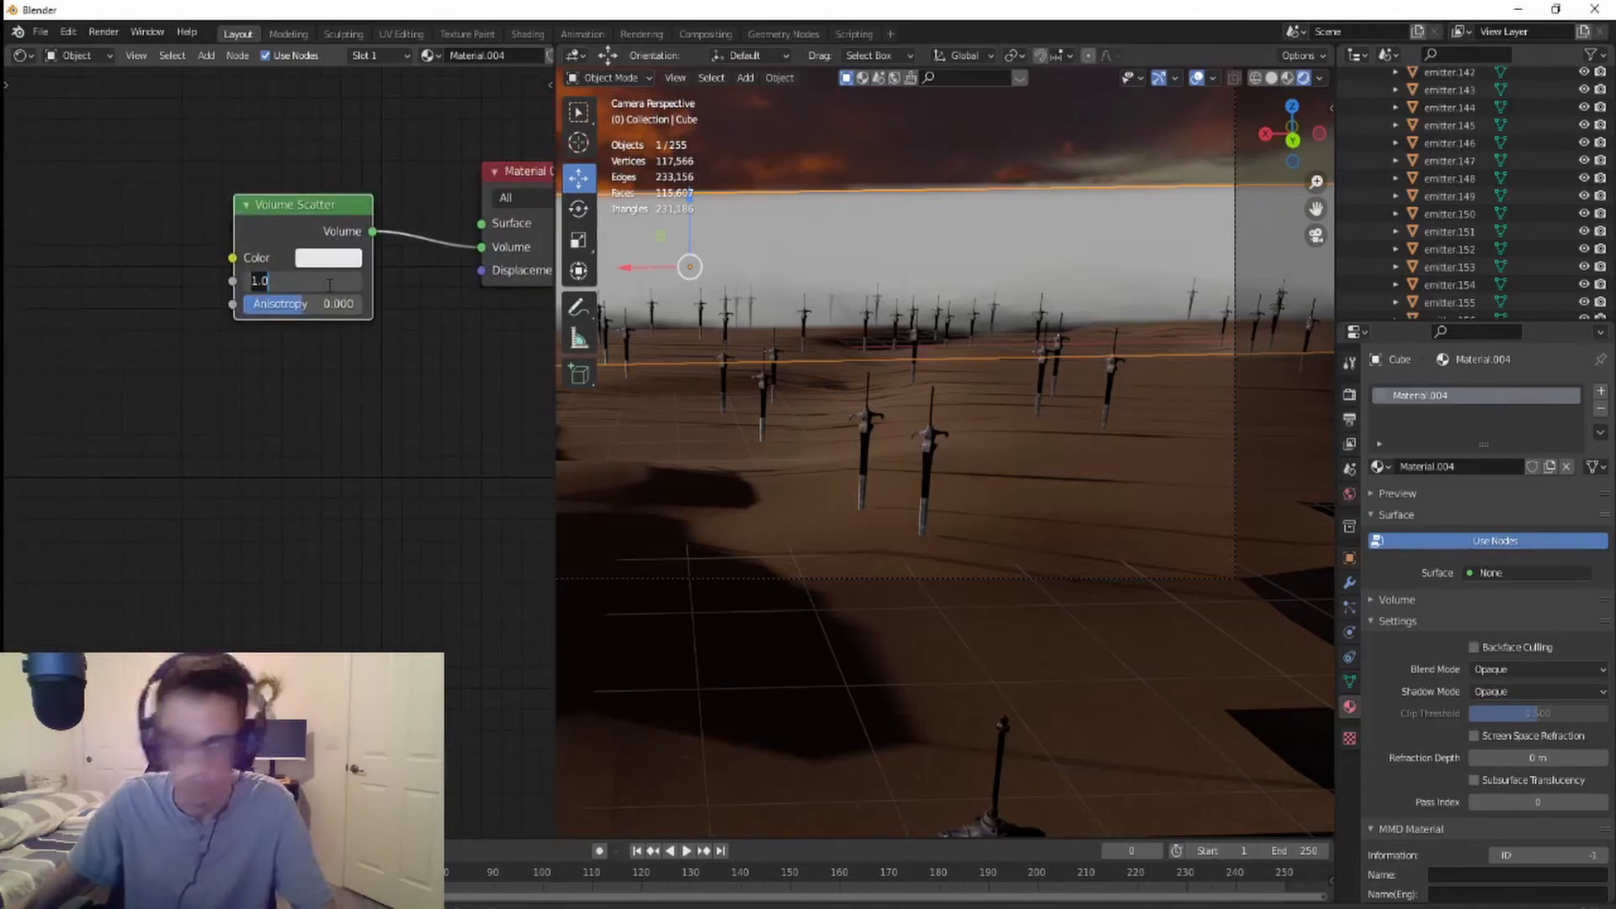
text(0.0)
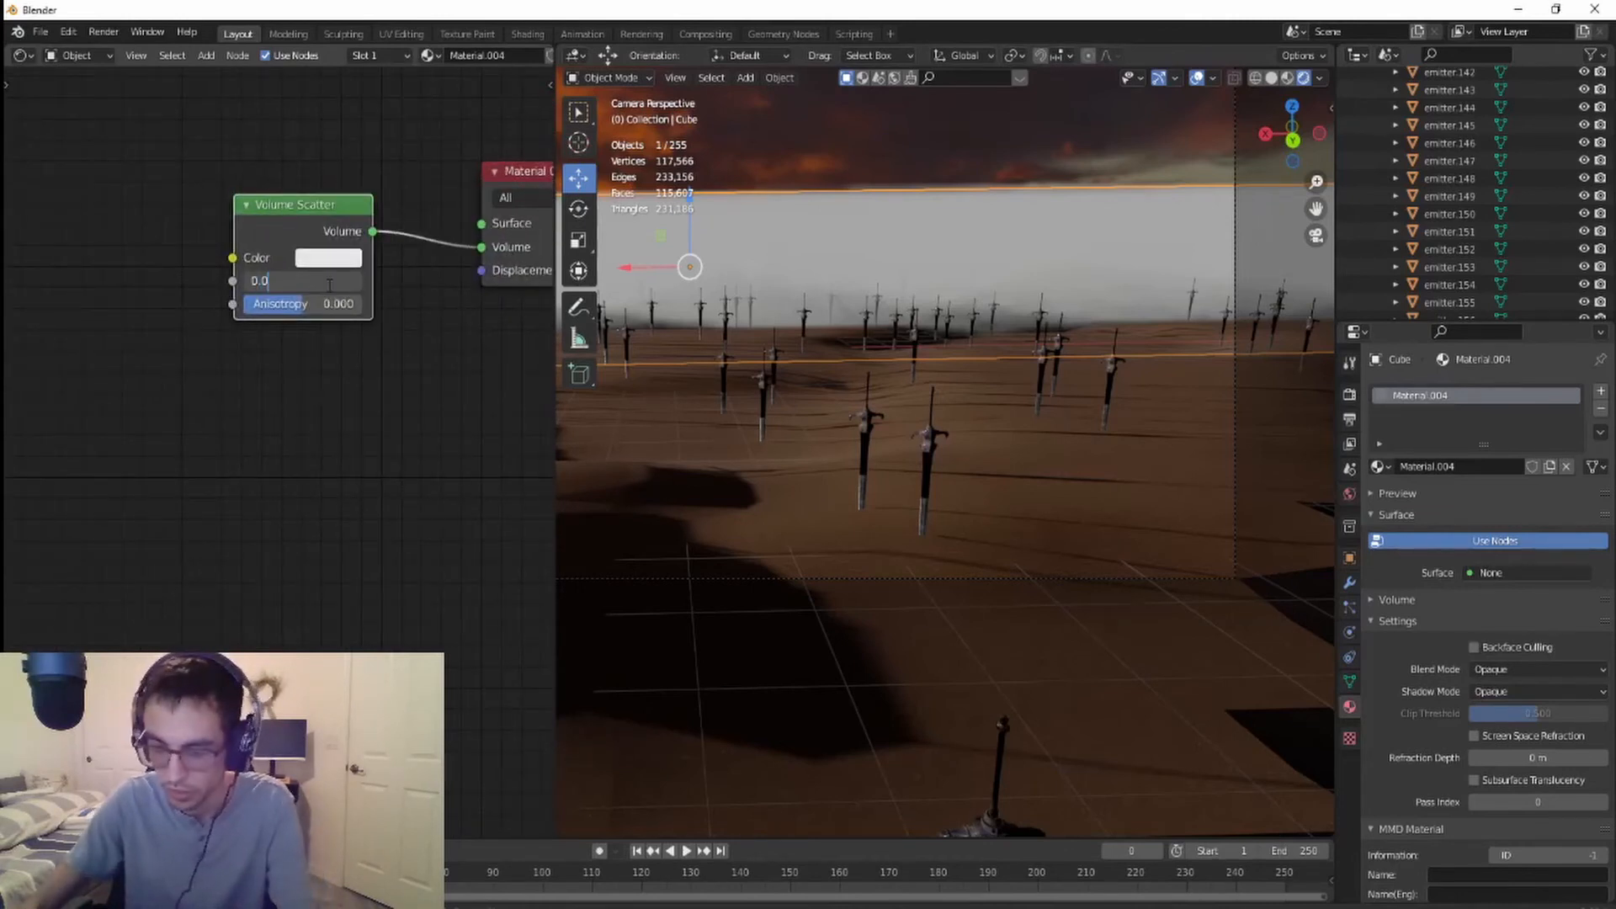
text(5)
key(Return)
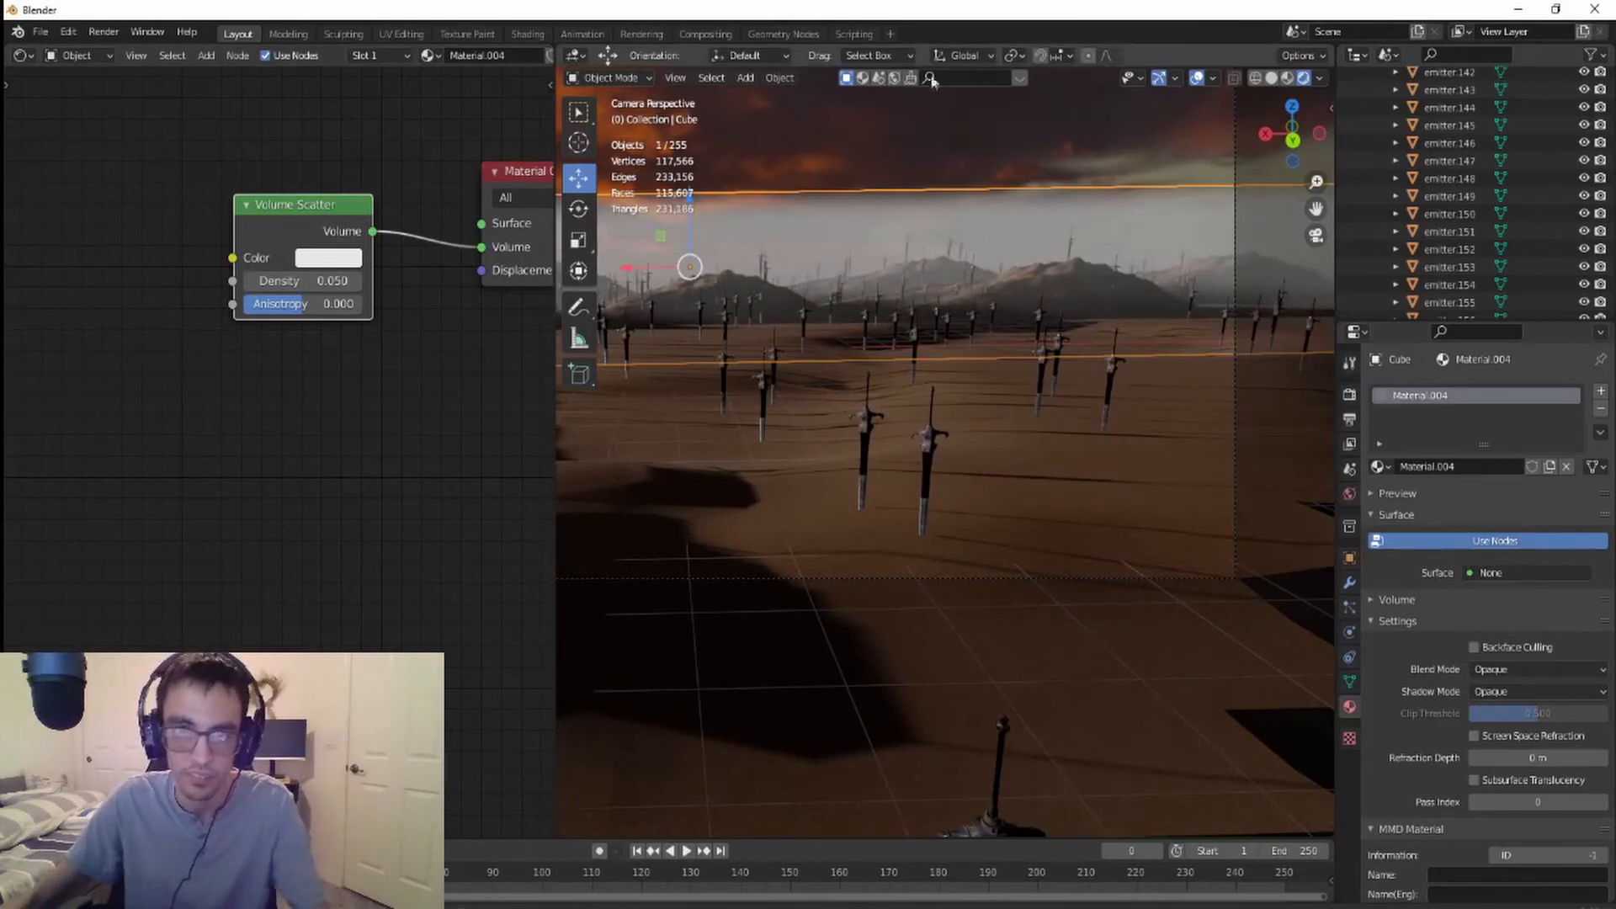
- Try setting the hue of the Volume Scatter color to 0.027
scroll(890, 300, down, 2)
scroll(890, 304, up, 3)
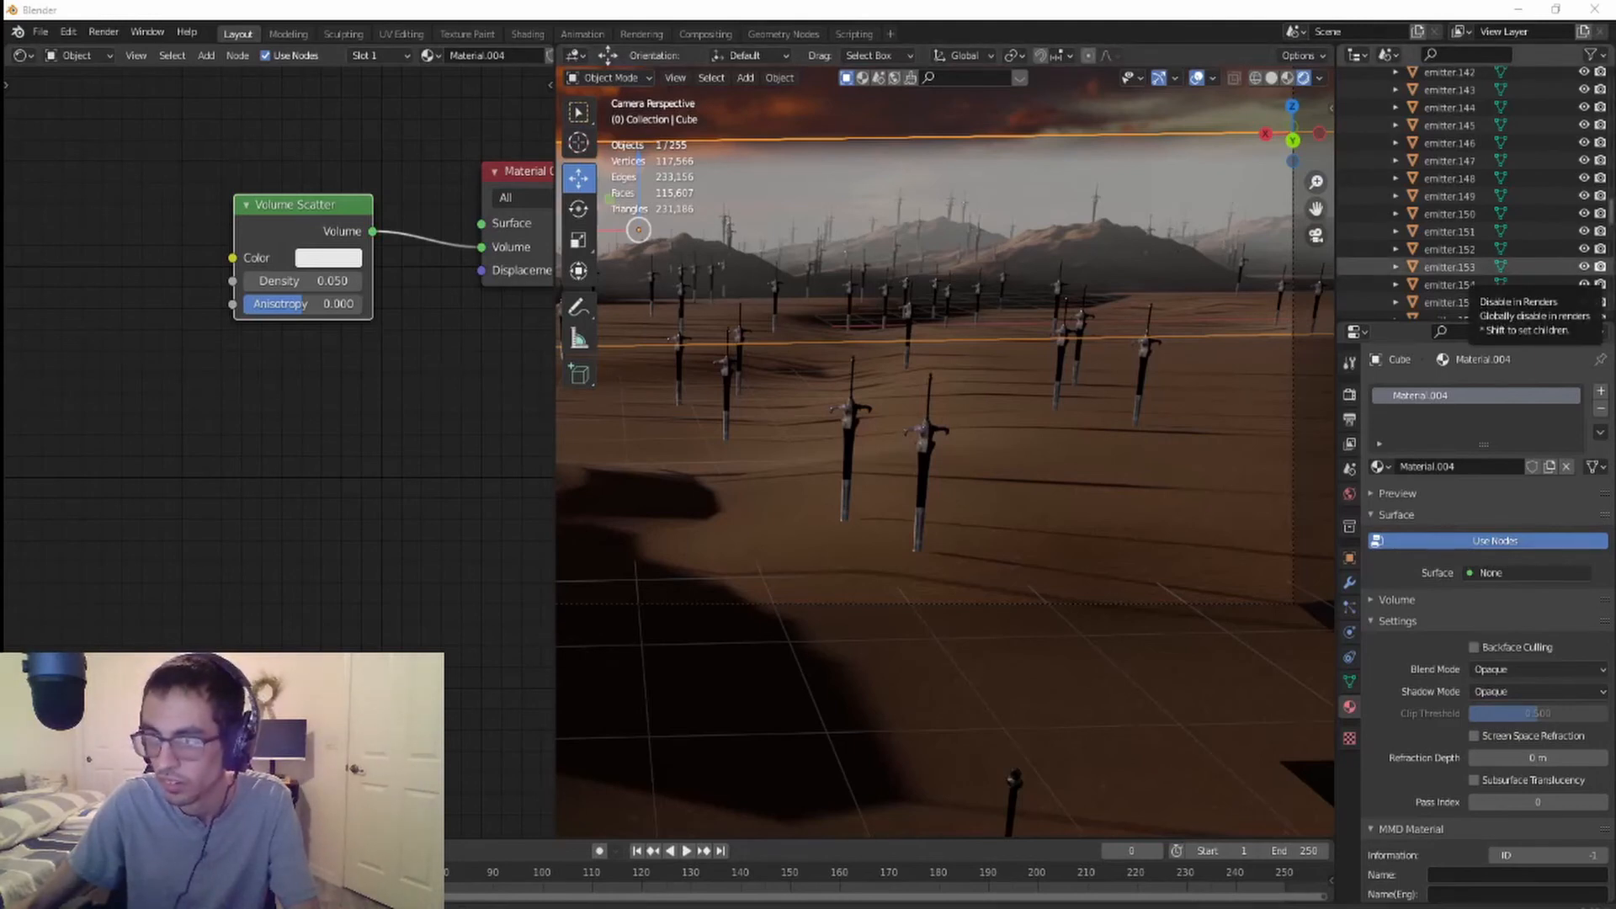
click(334, 262)
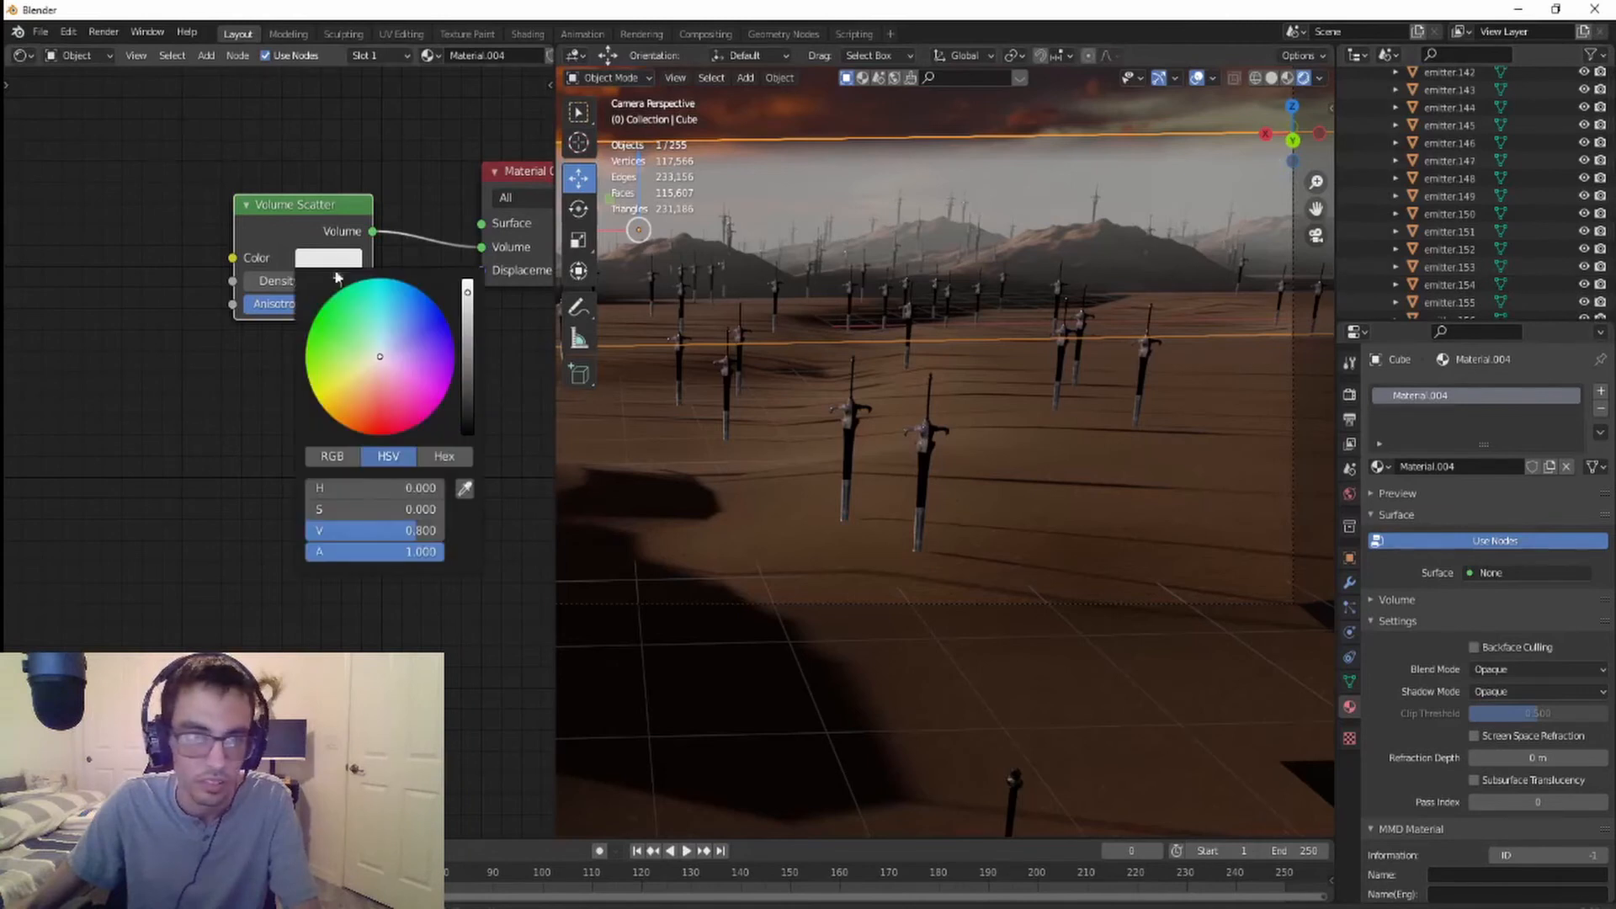
click(420, 492)
text(0)
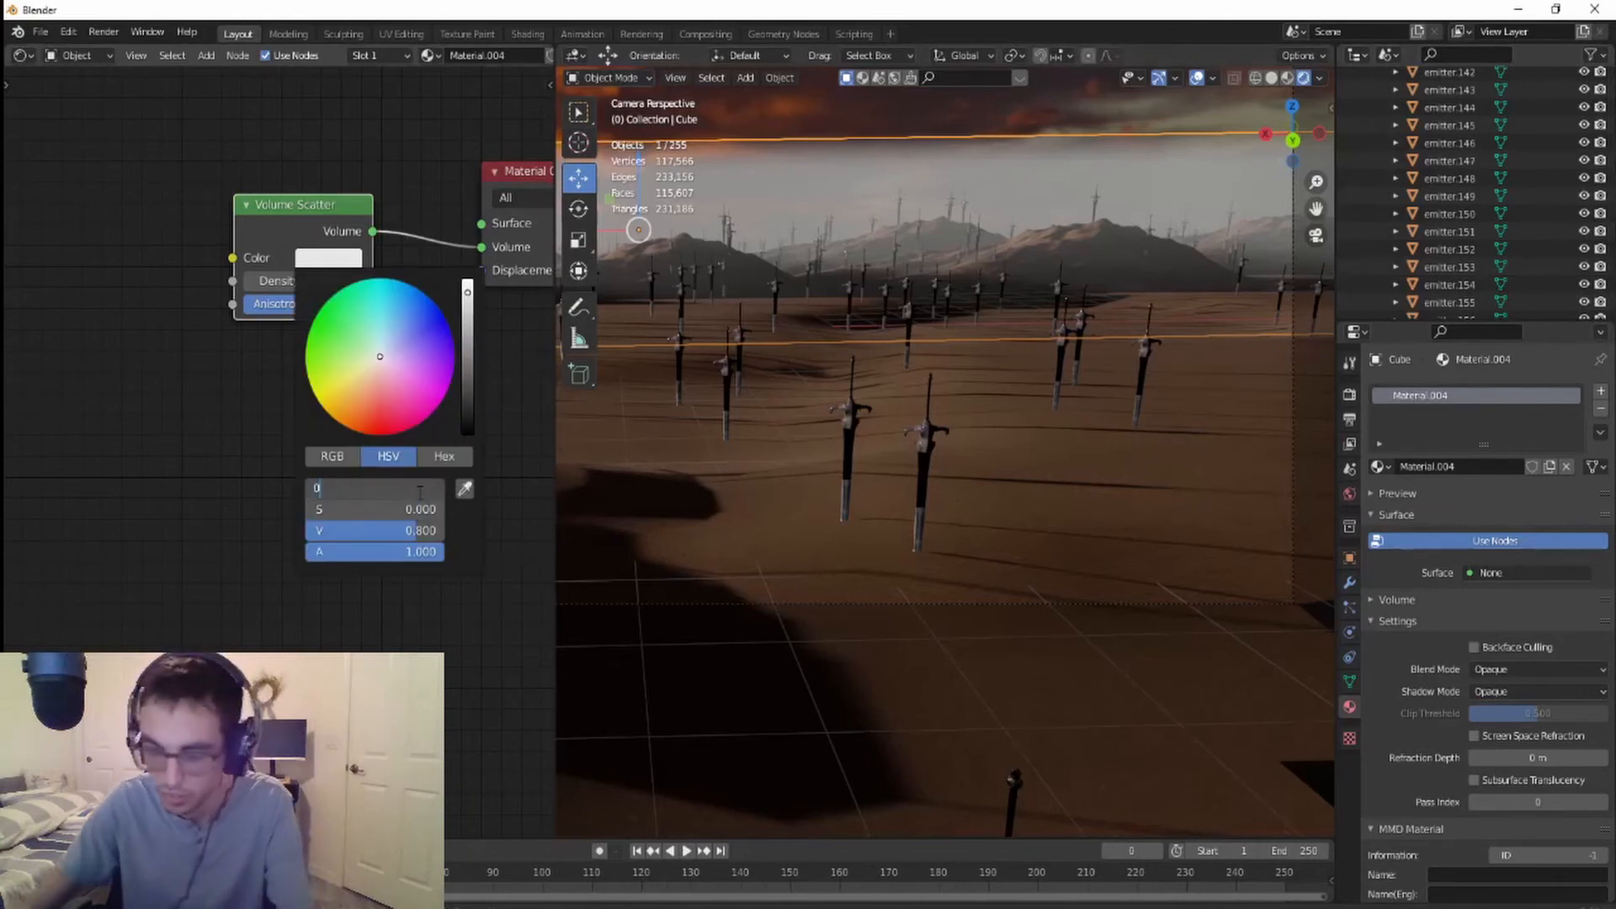
text(.027)
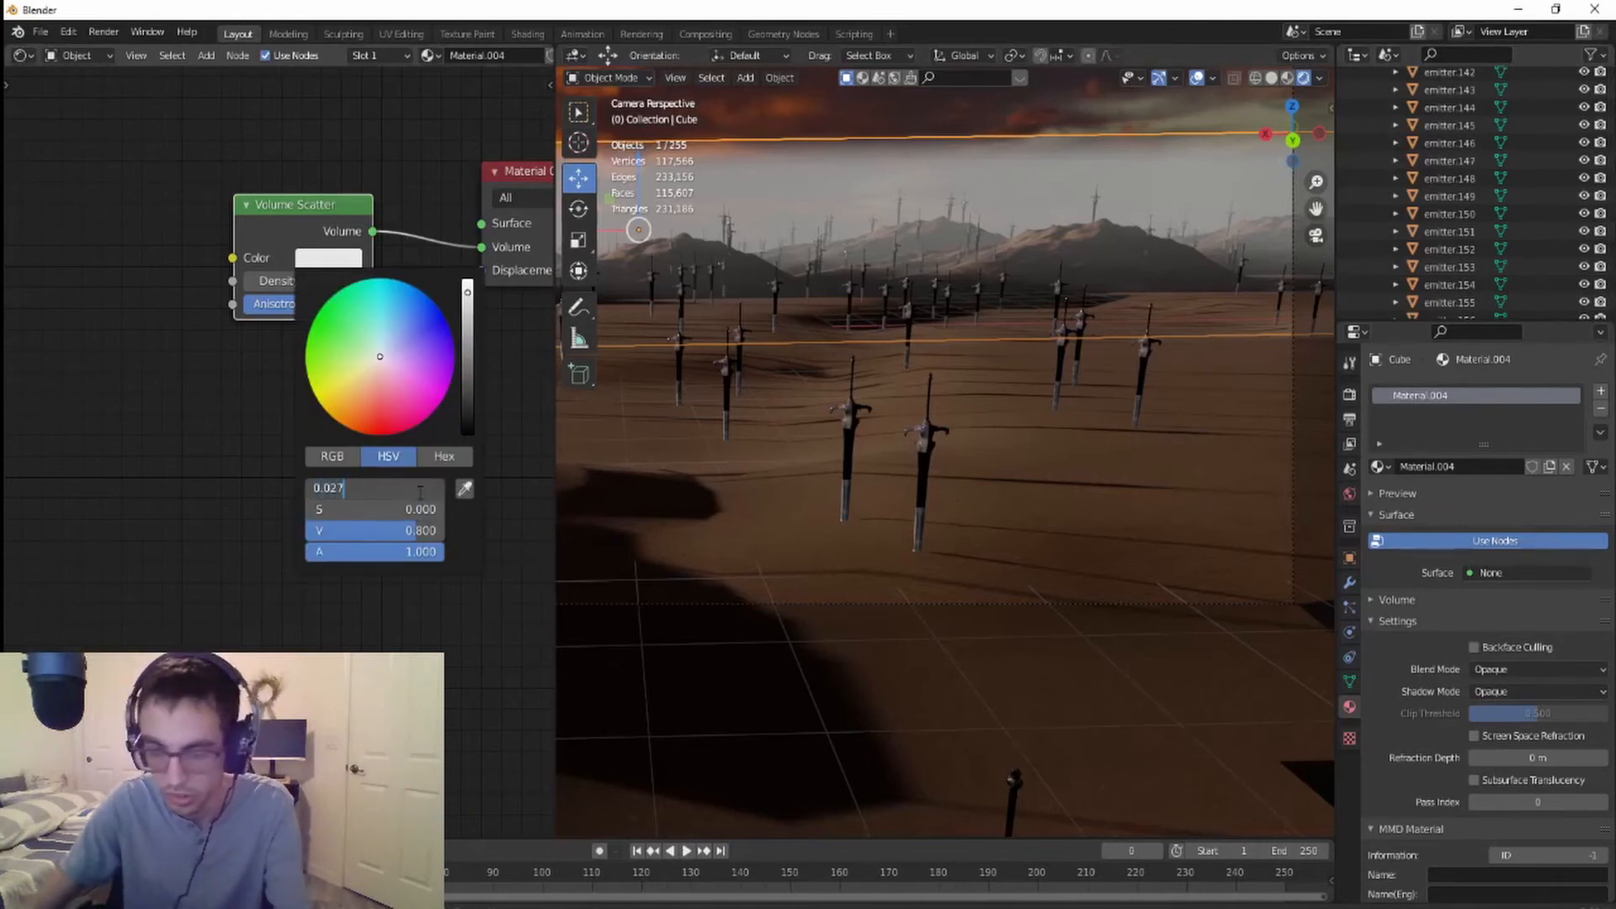
key(Return)
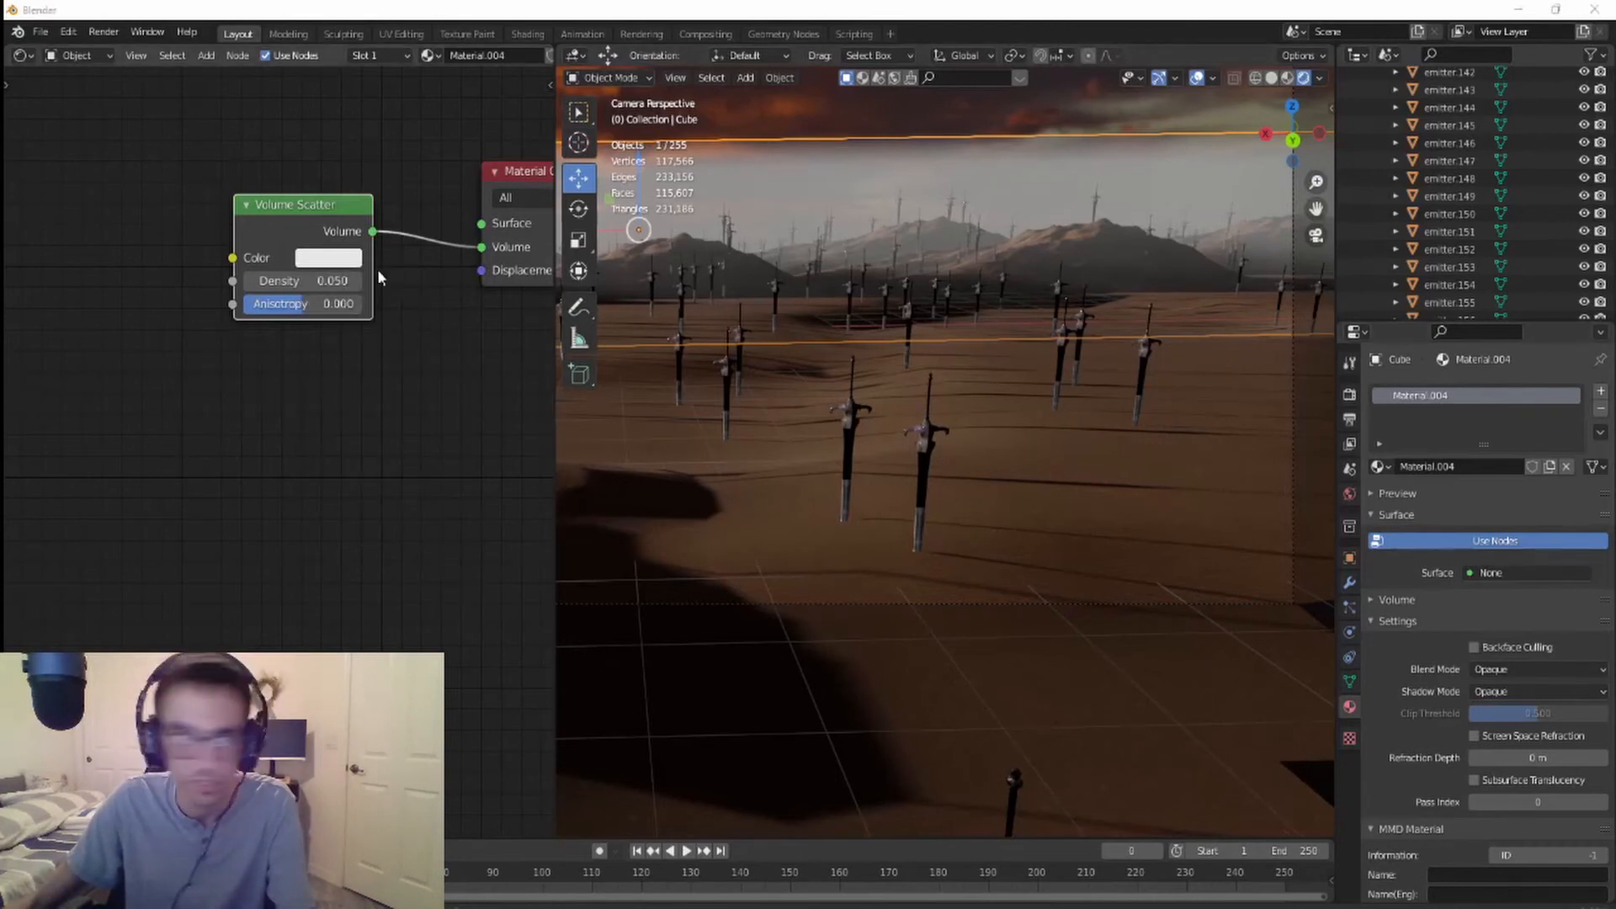
- Set the Volume Scatter color to hue 0.027 and saturation 0.978
click(335, 260)
click(381, 487)
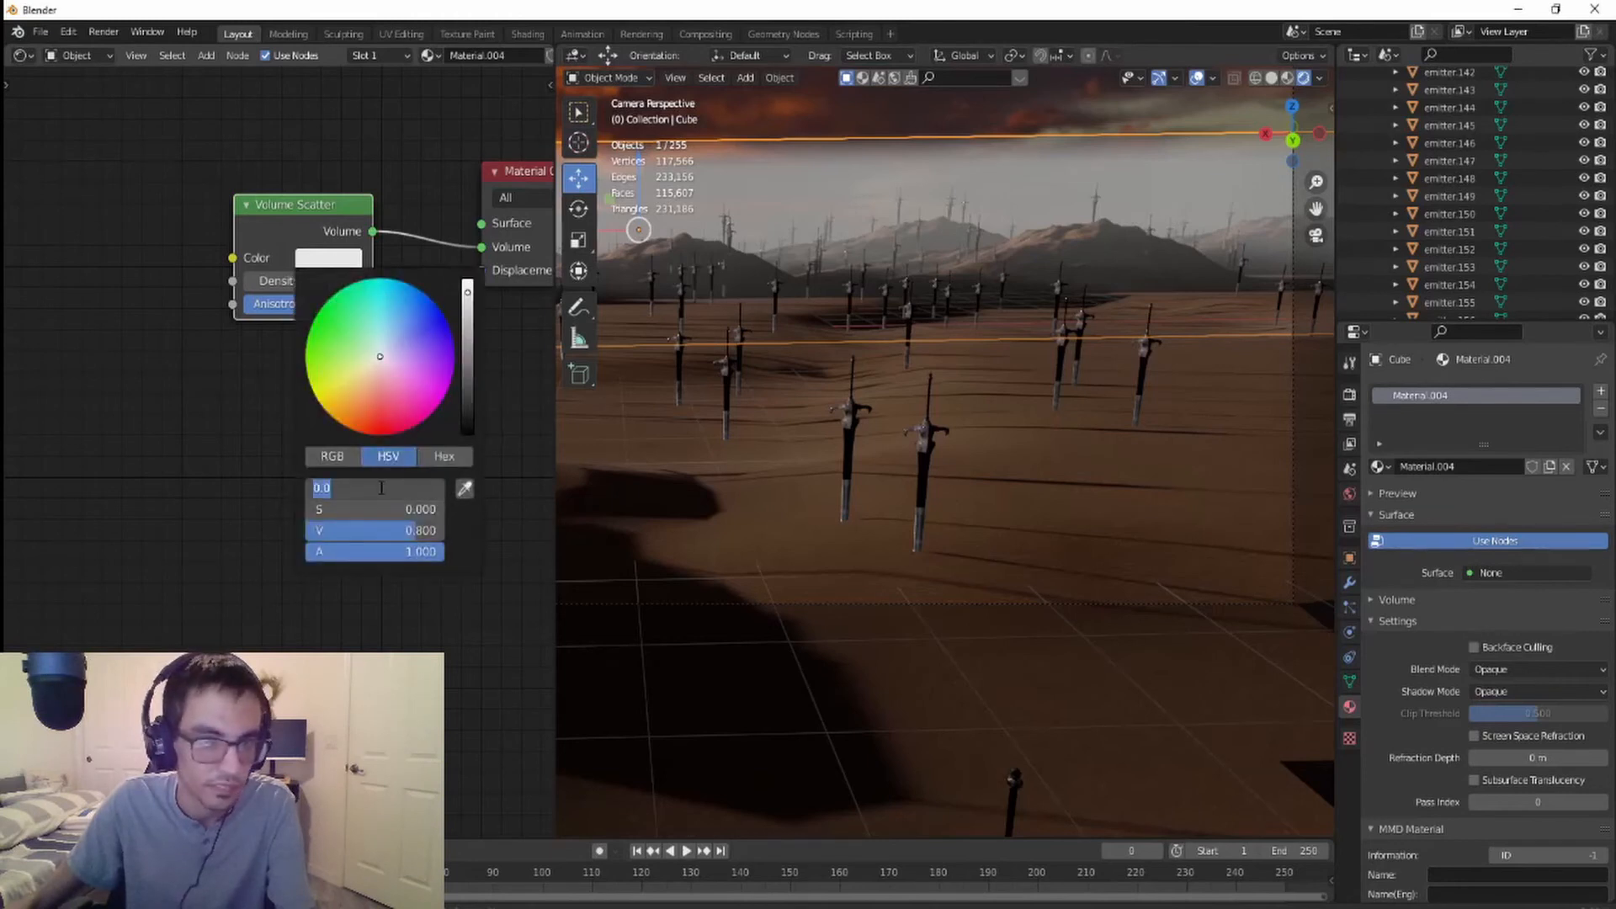
text(0.027)
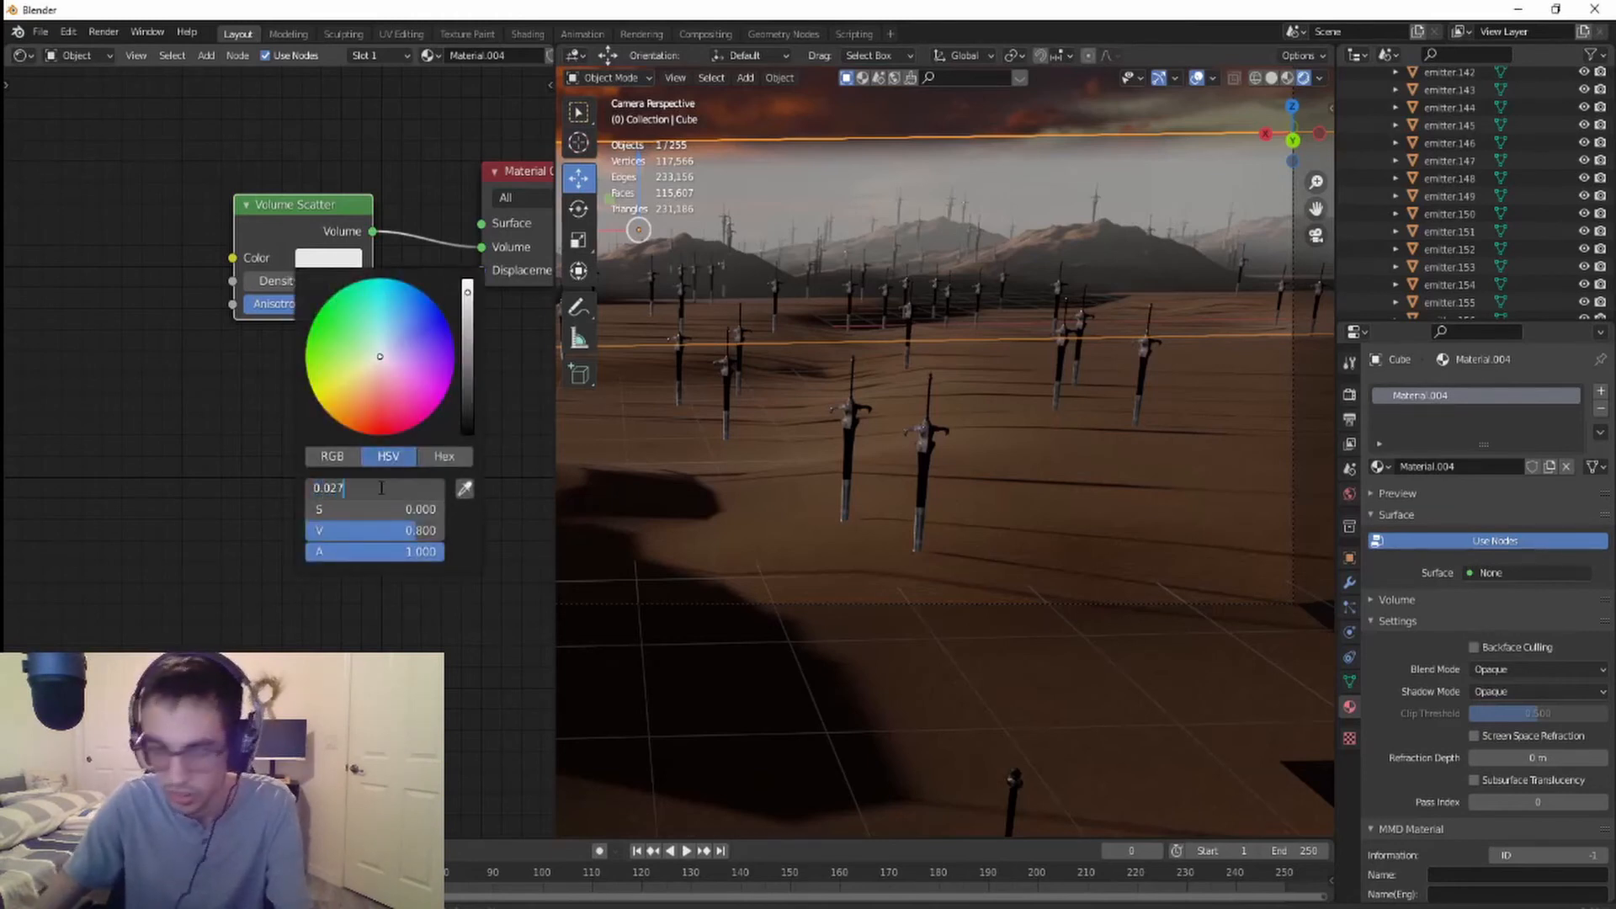
key(Return)
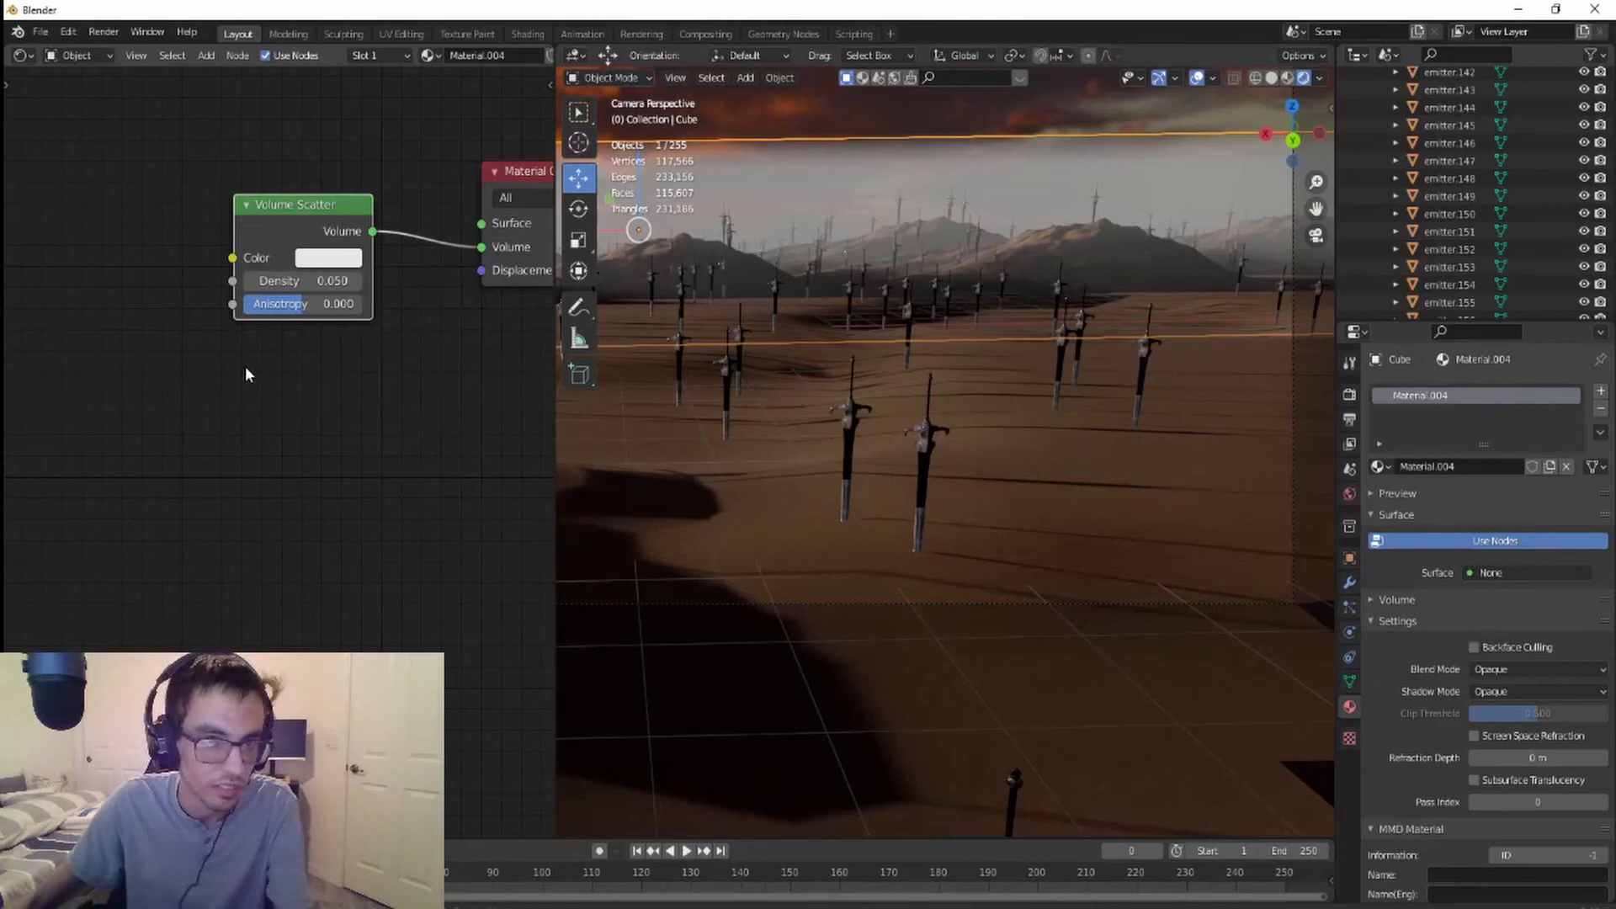
click(328, 259)
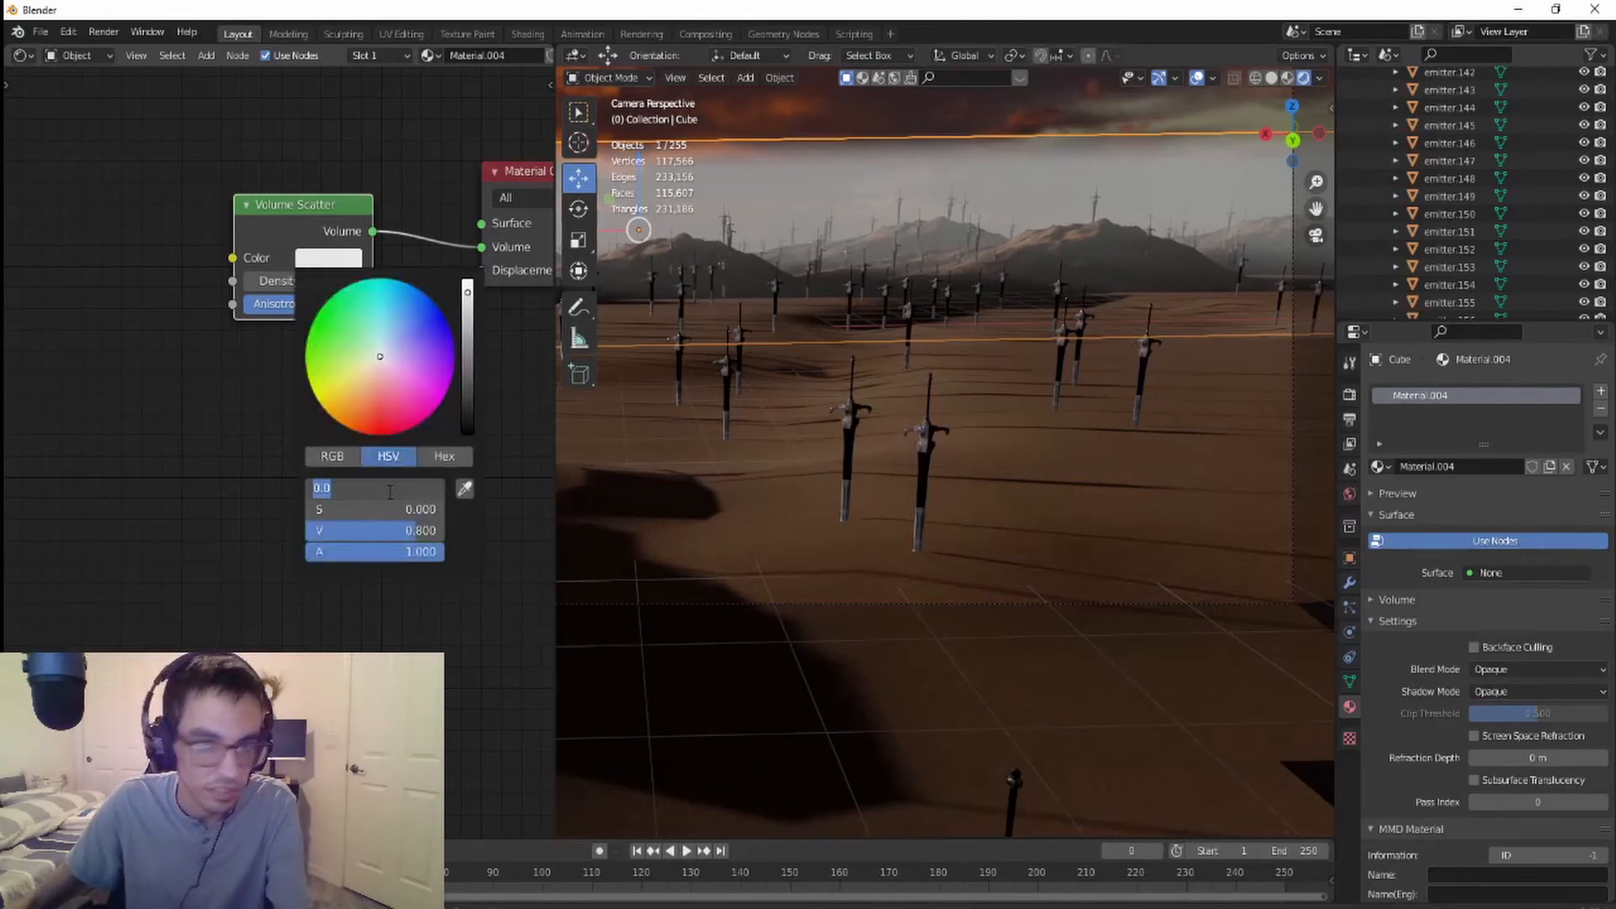
text(0.978)
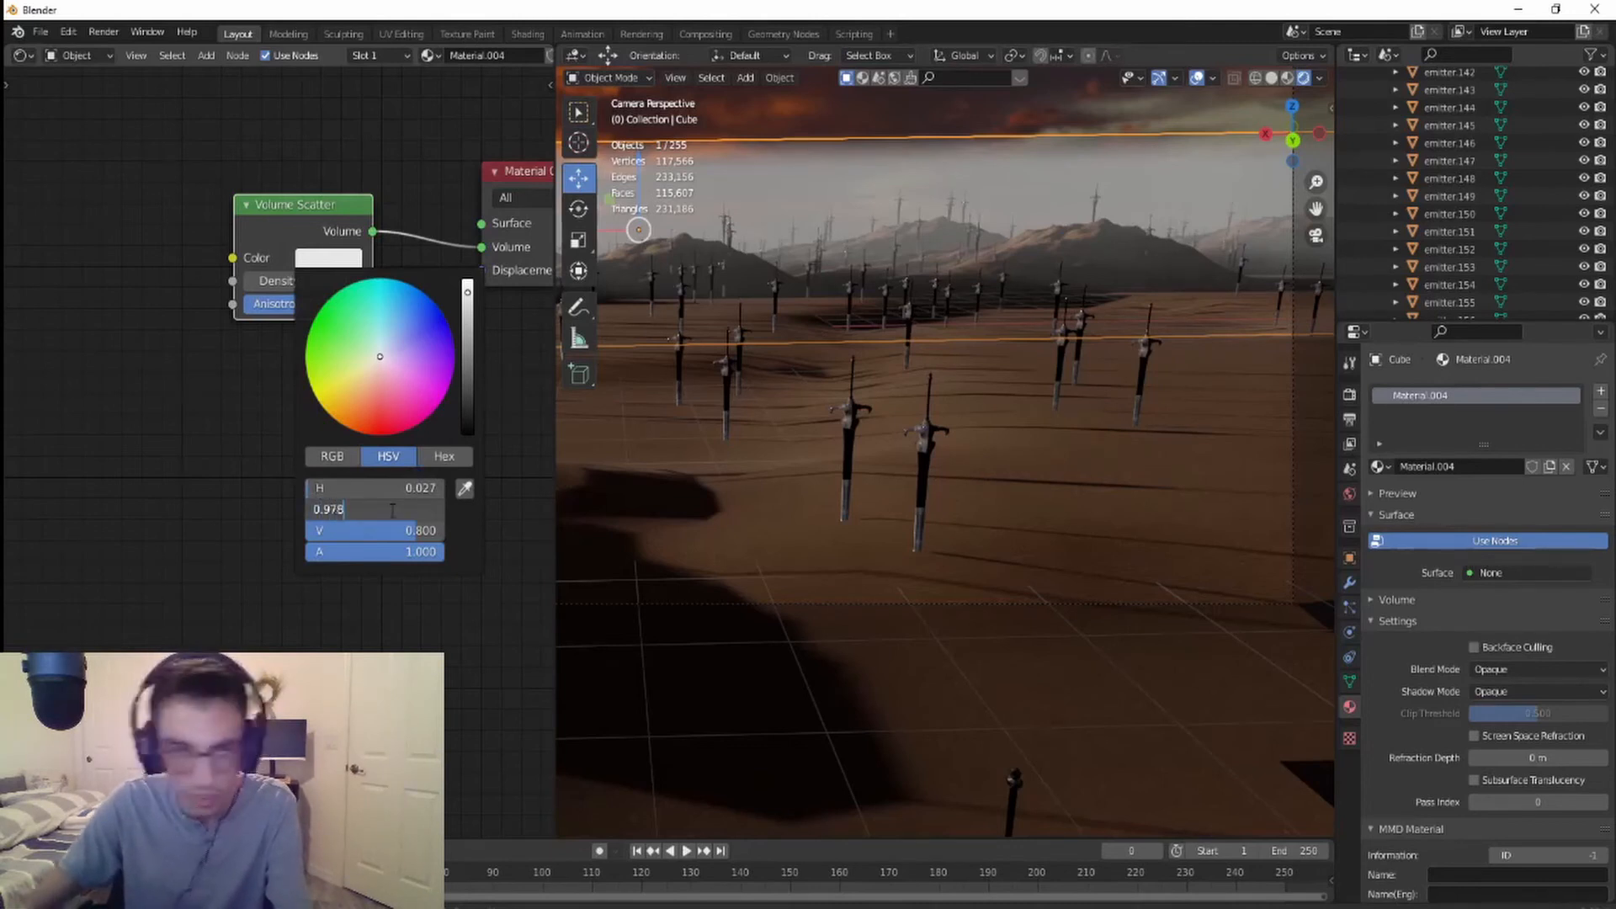
key(Return)
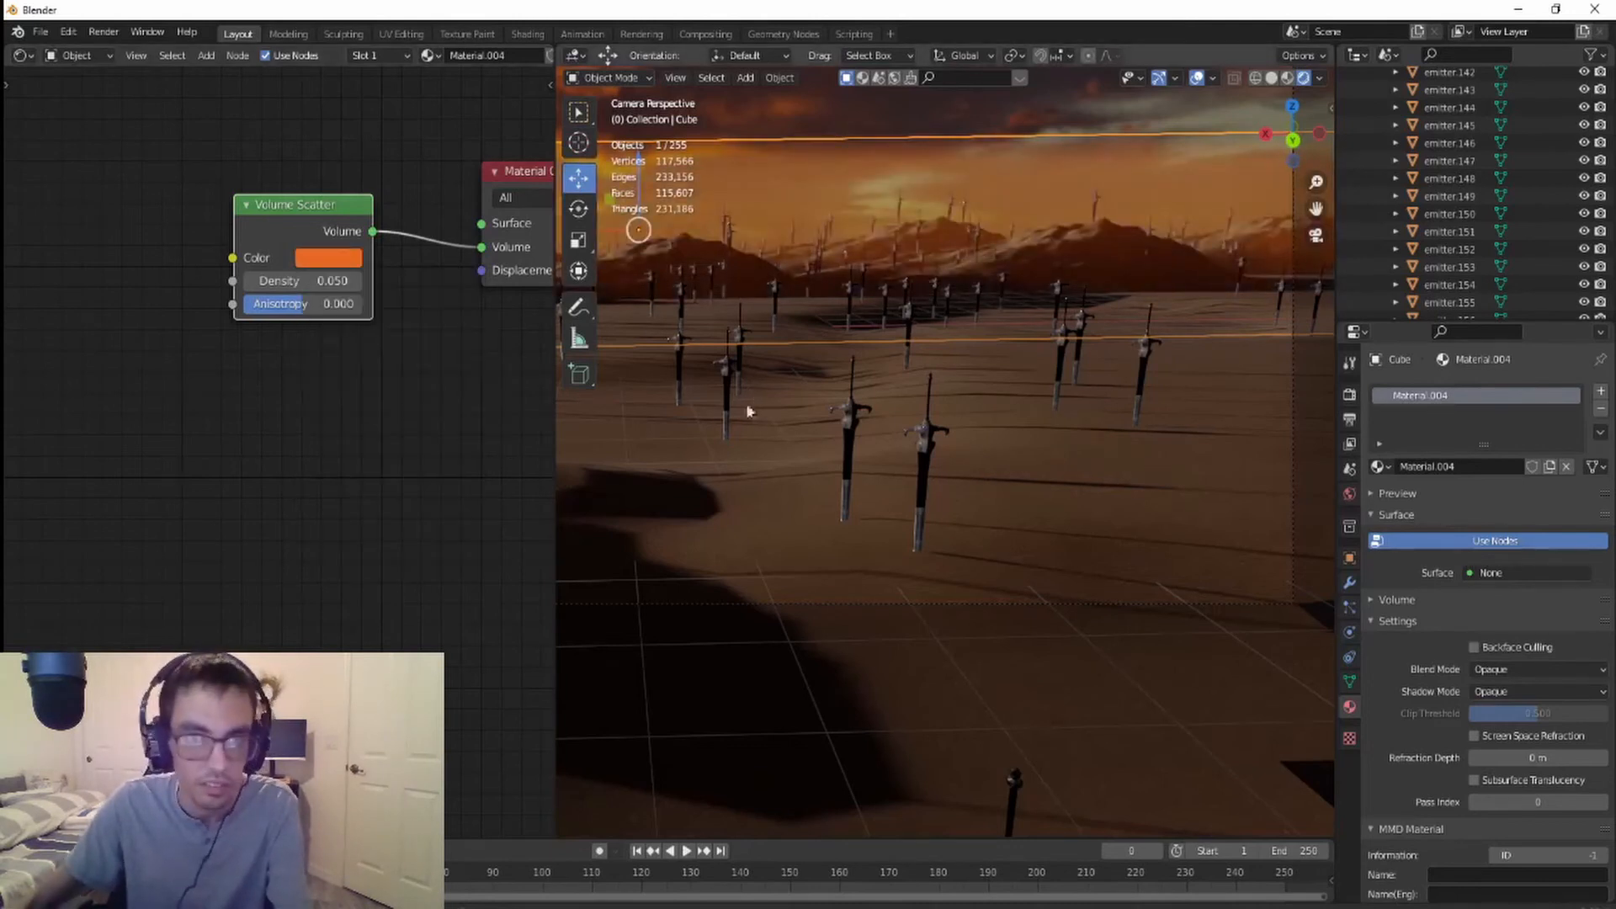
scroll(1007, 346, down, 6)
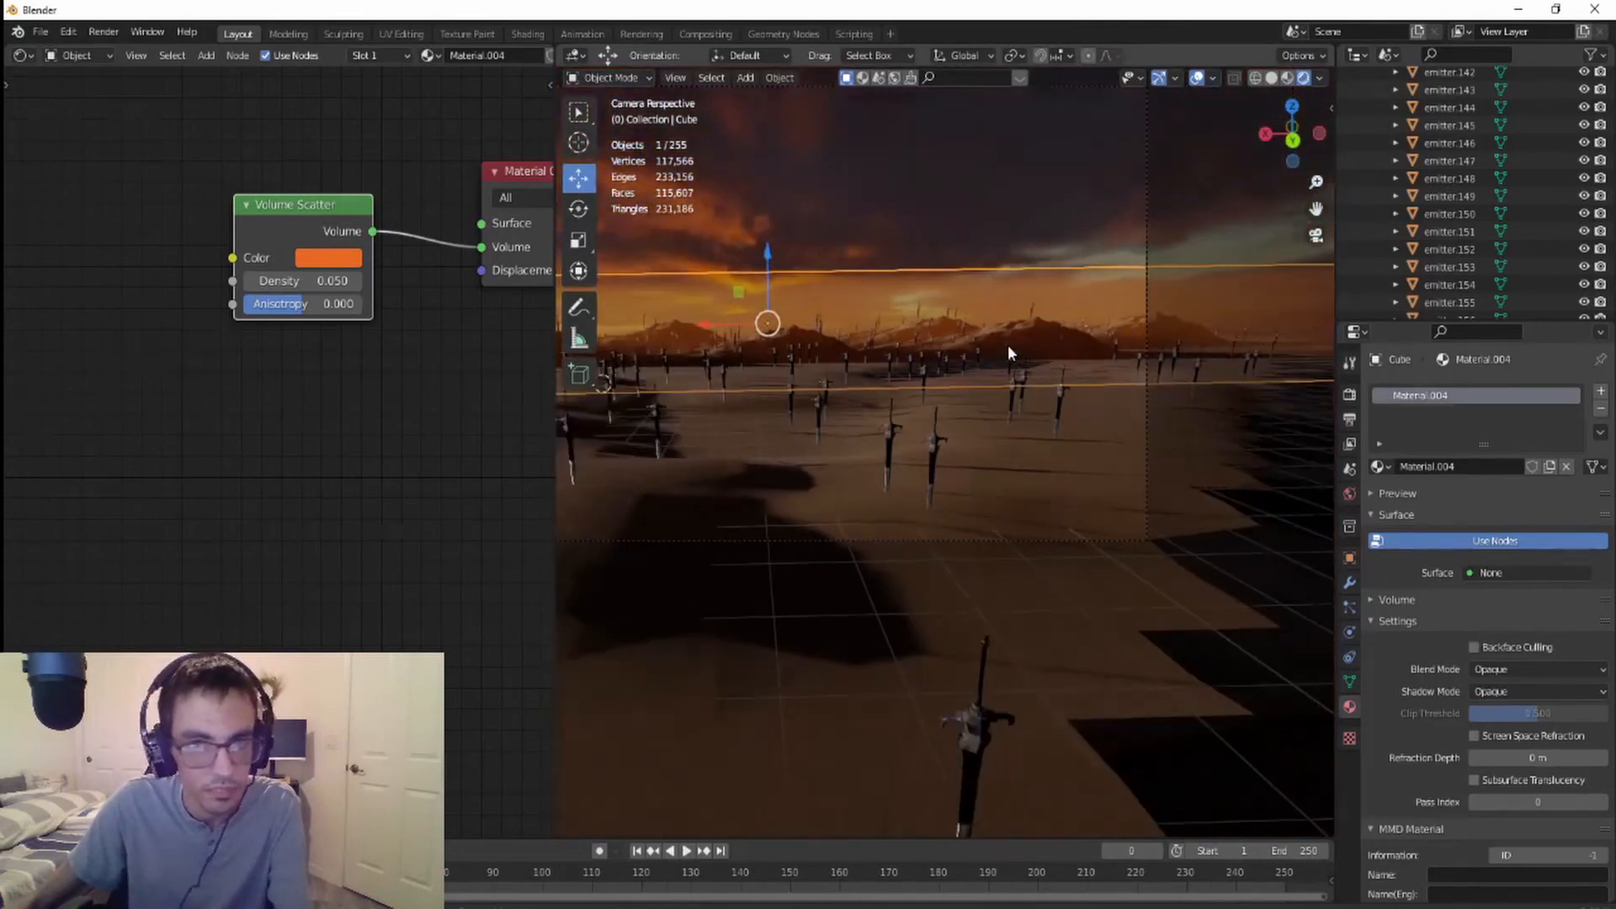
scroll(975, 348, up, 2)
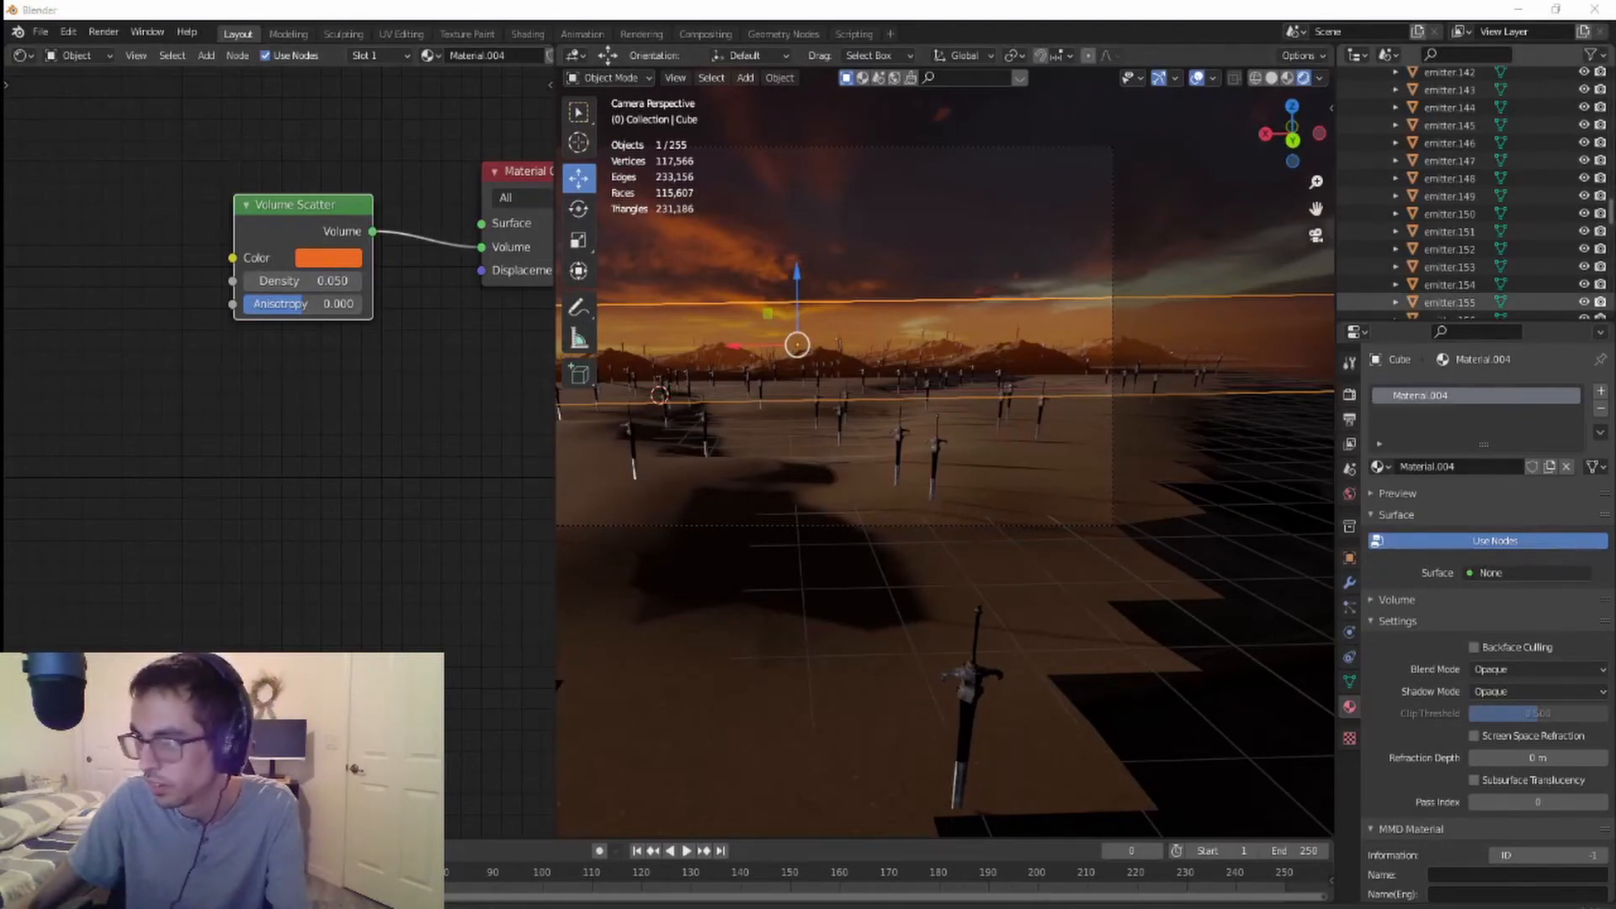
click(344, 259)
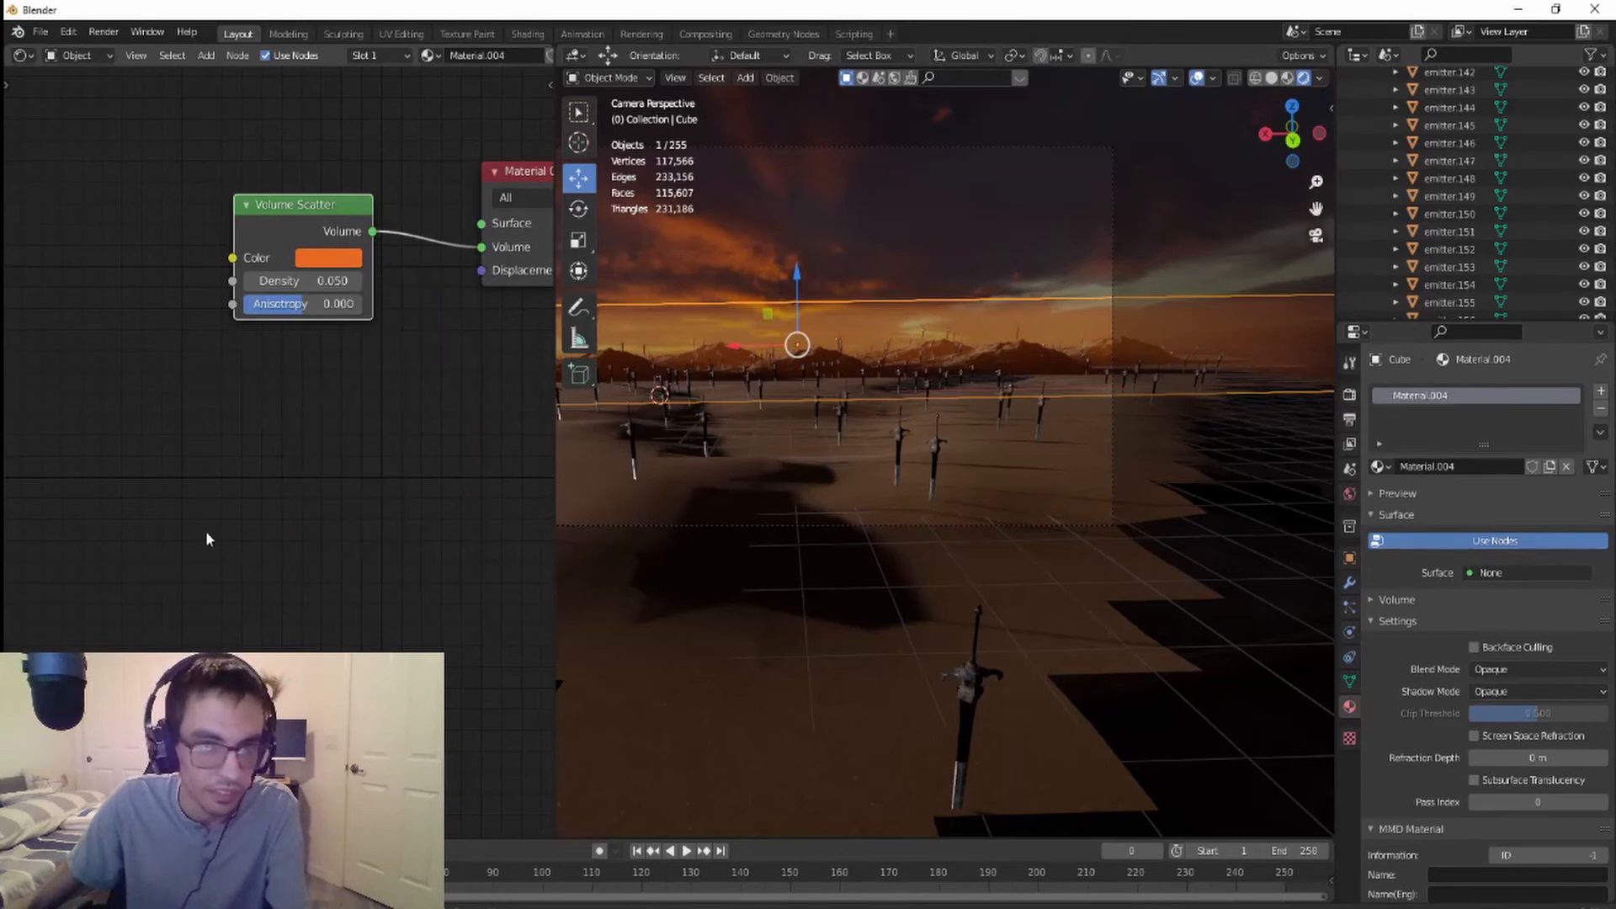
click(206, 532)
- Try a Volume Scatter density of 0.1 while looking through the camera
scroll(742, 509, down, 2)
scroll(759, 481, up, 4)
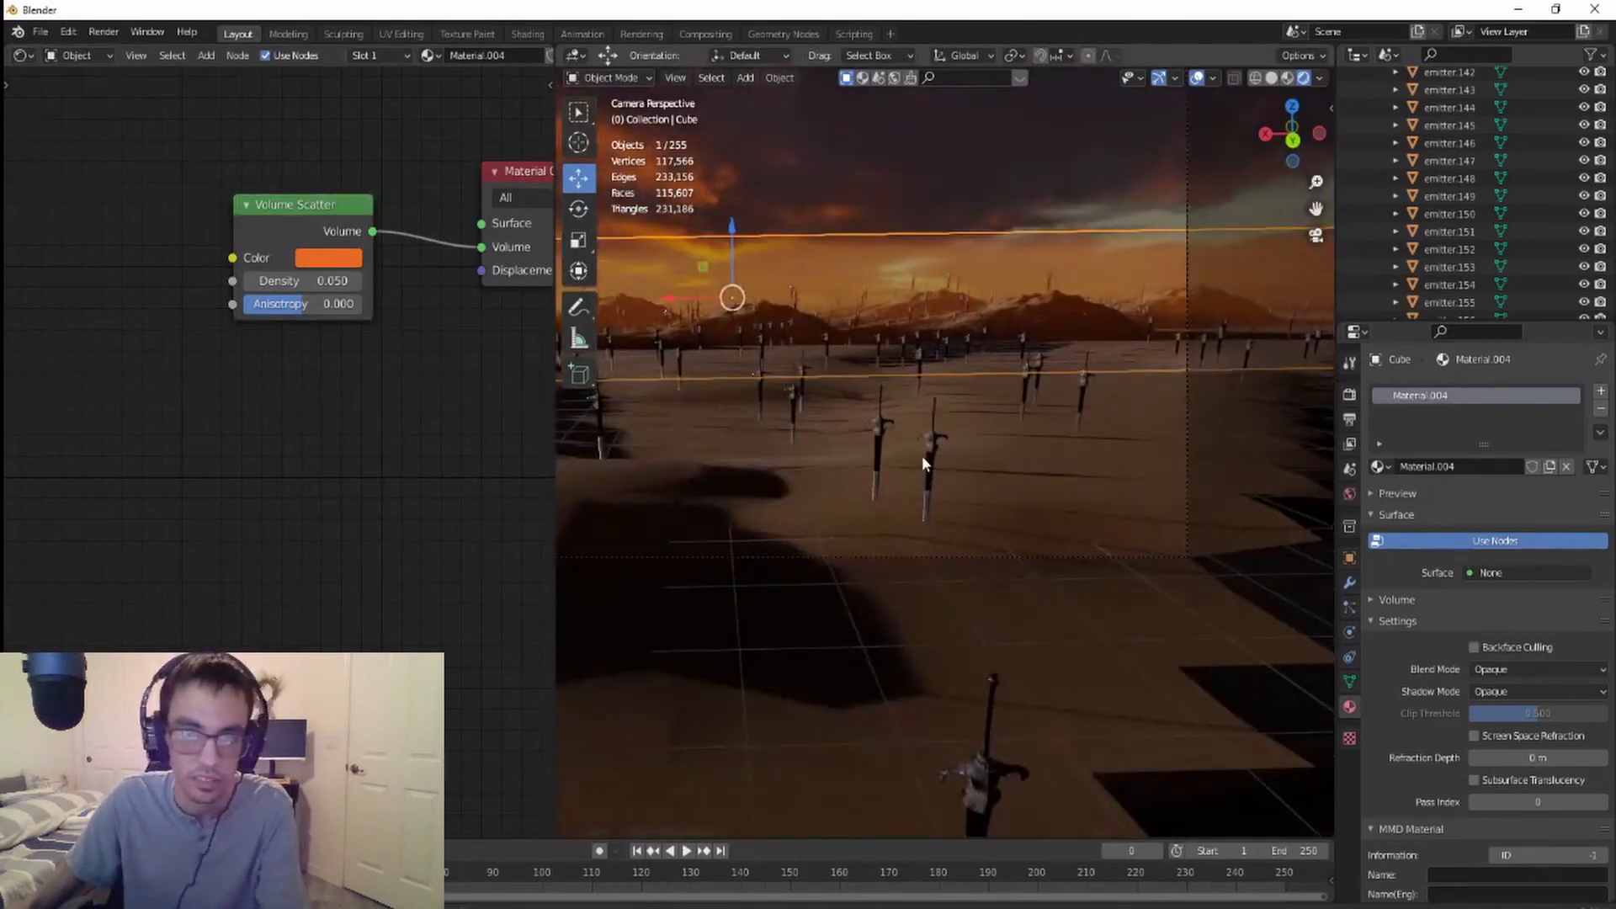
middle_drag(922, 456, 1035, 416)
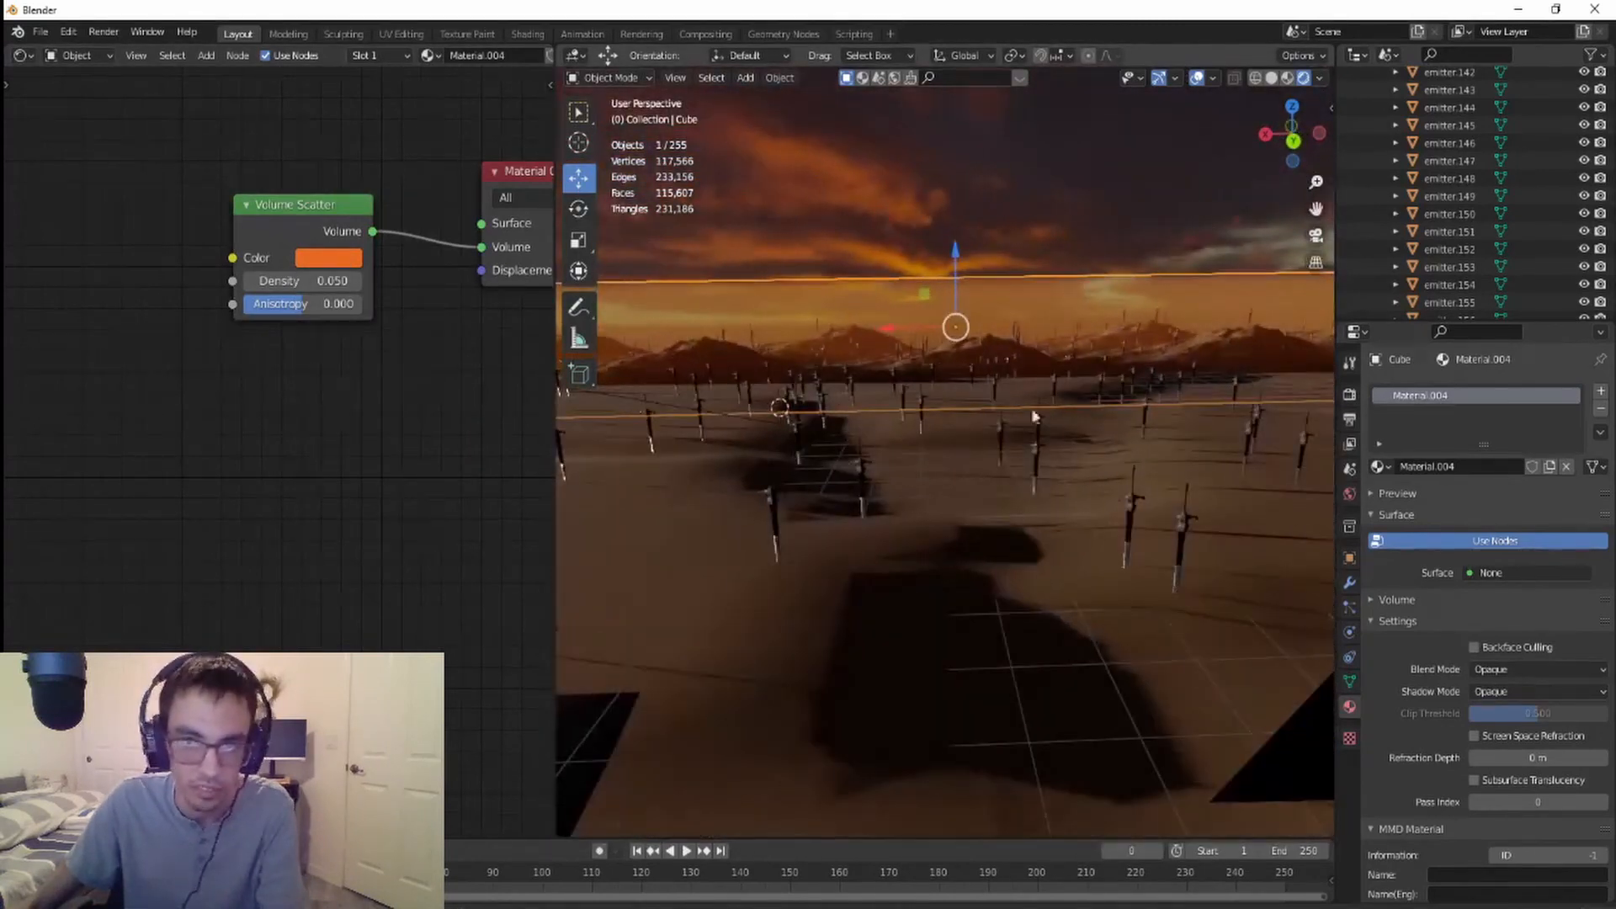
key(KP_0)
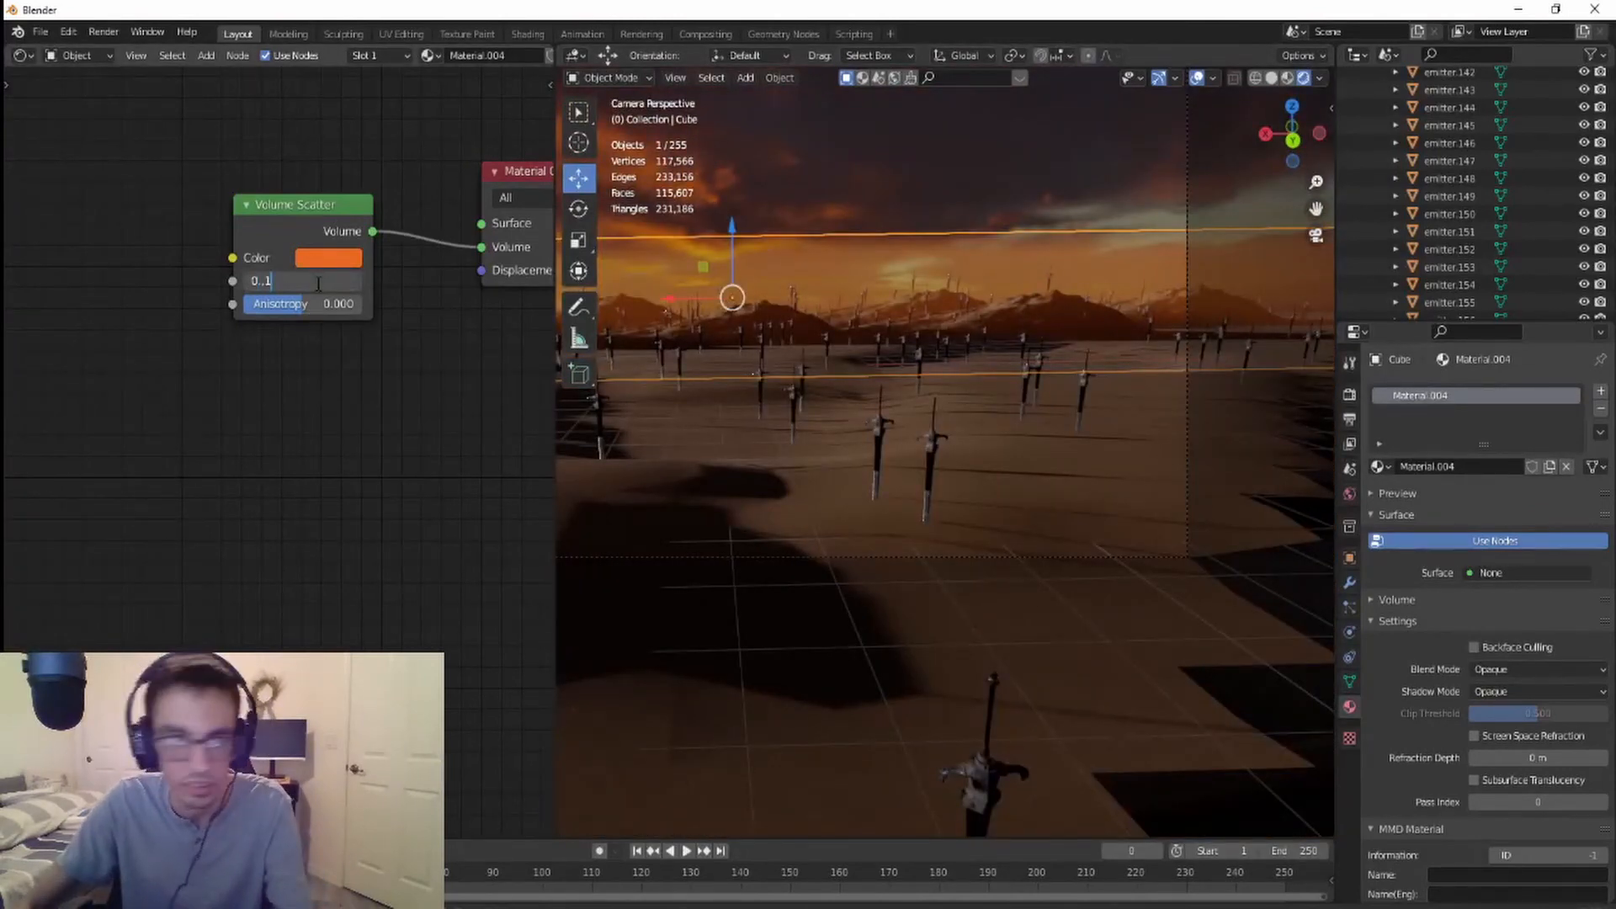
key(Return)
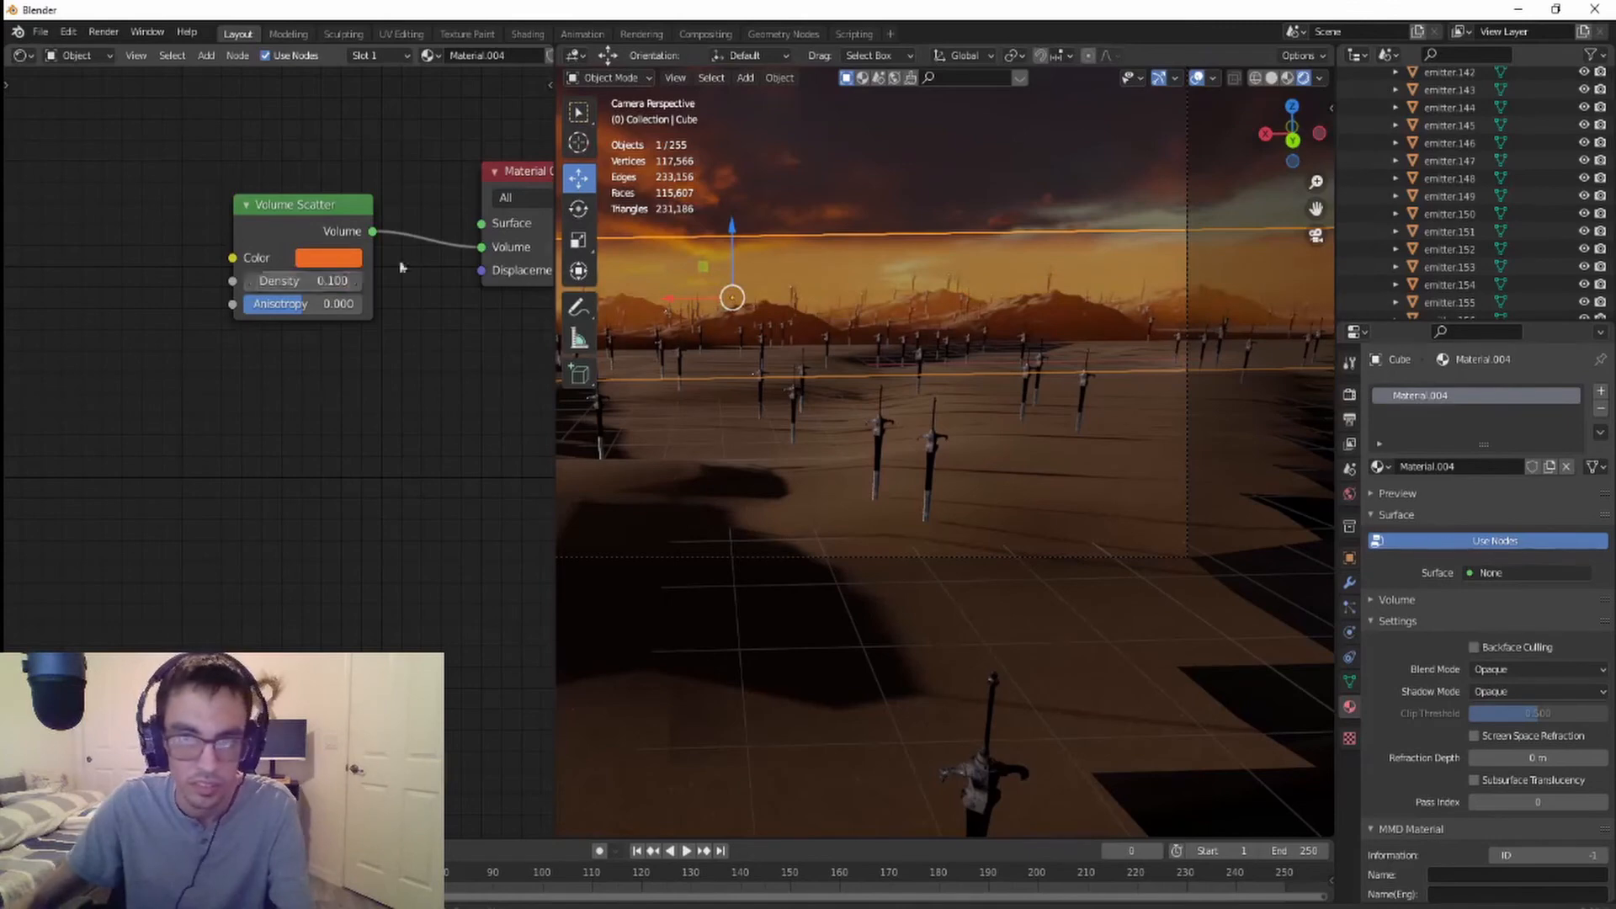
scroll(811, 372, up, 2)
scroll(931, 396, up, 1)
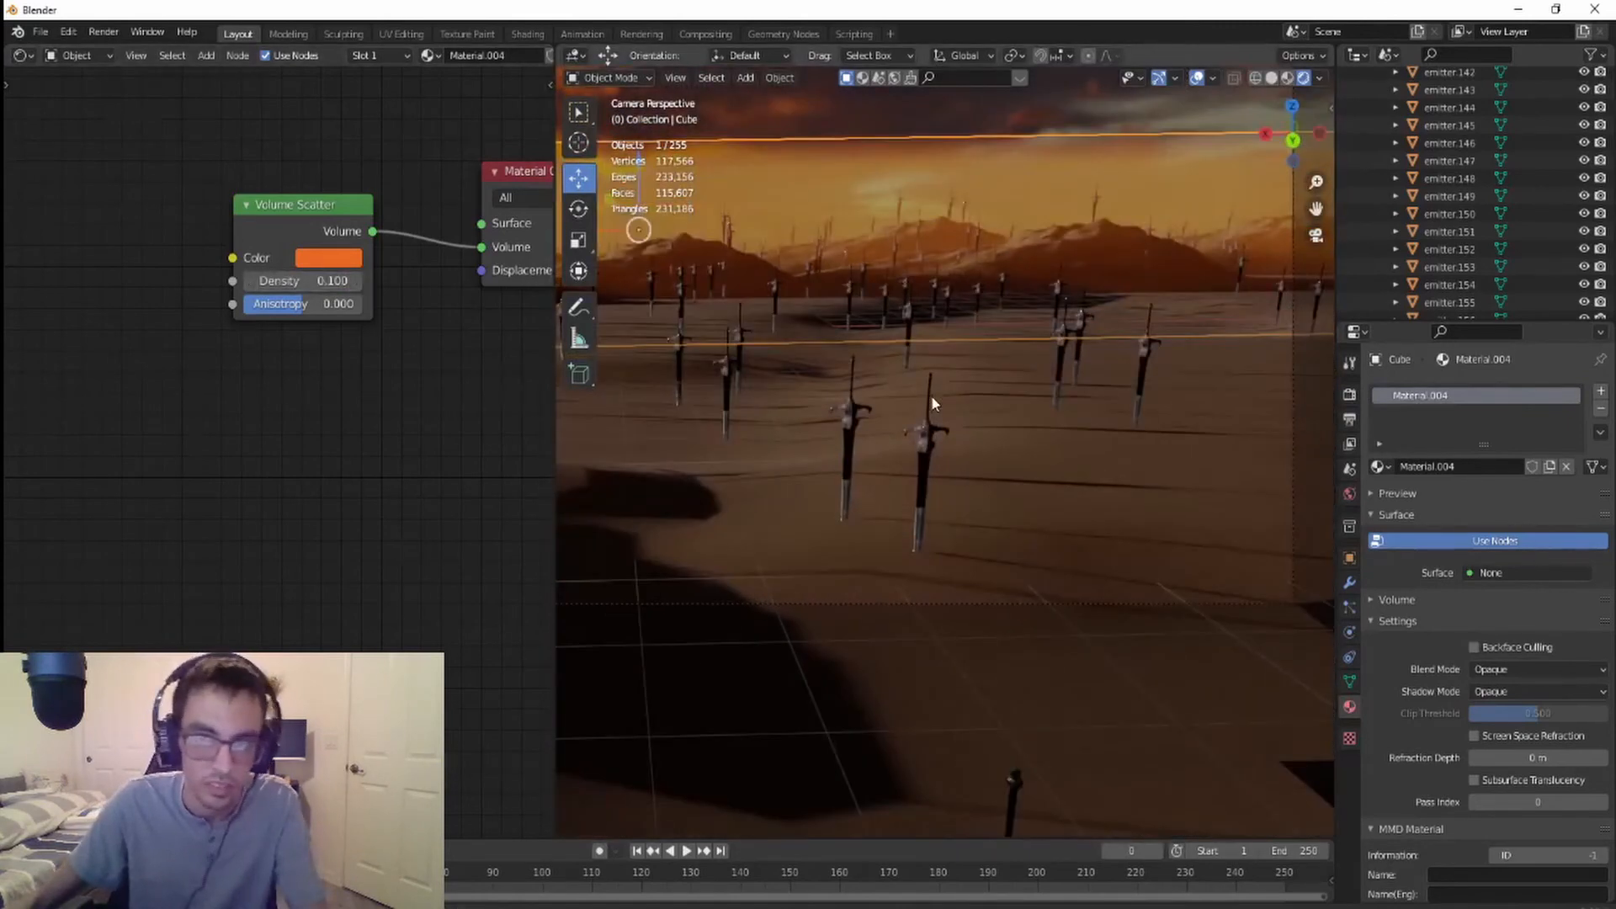
- Try Volume Scatter densities of 0.5 and 0.3 on the fog cube
scroll(933, 396, down, 1)
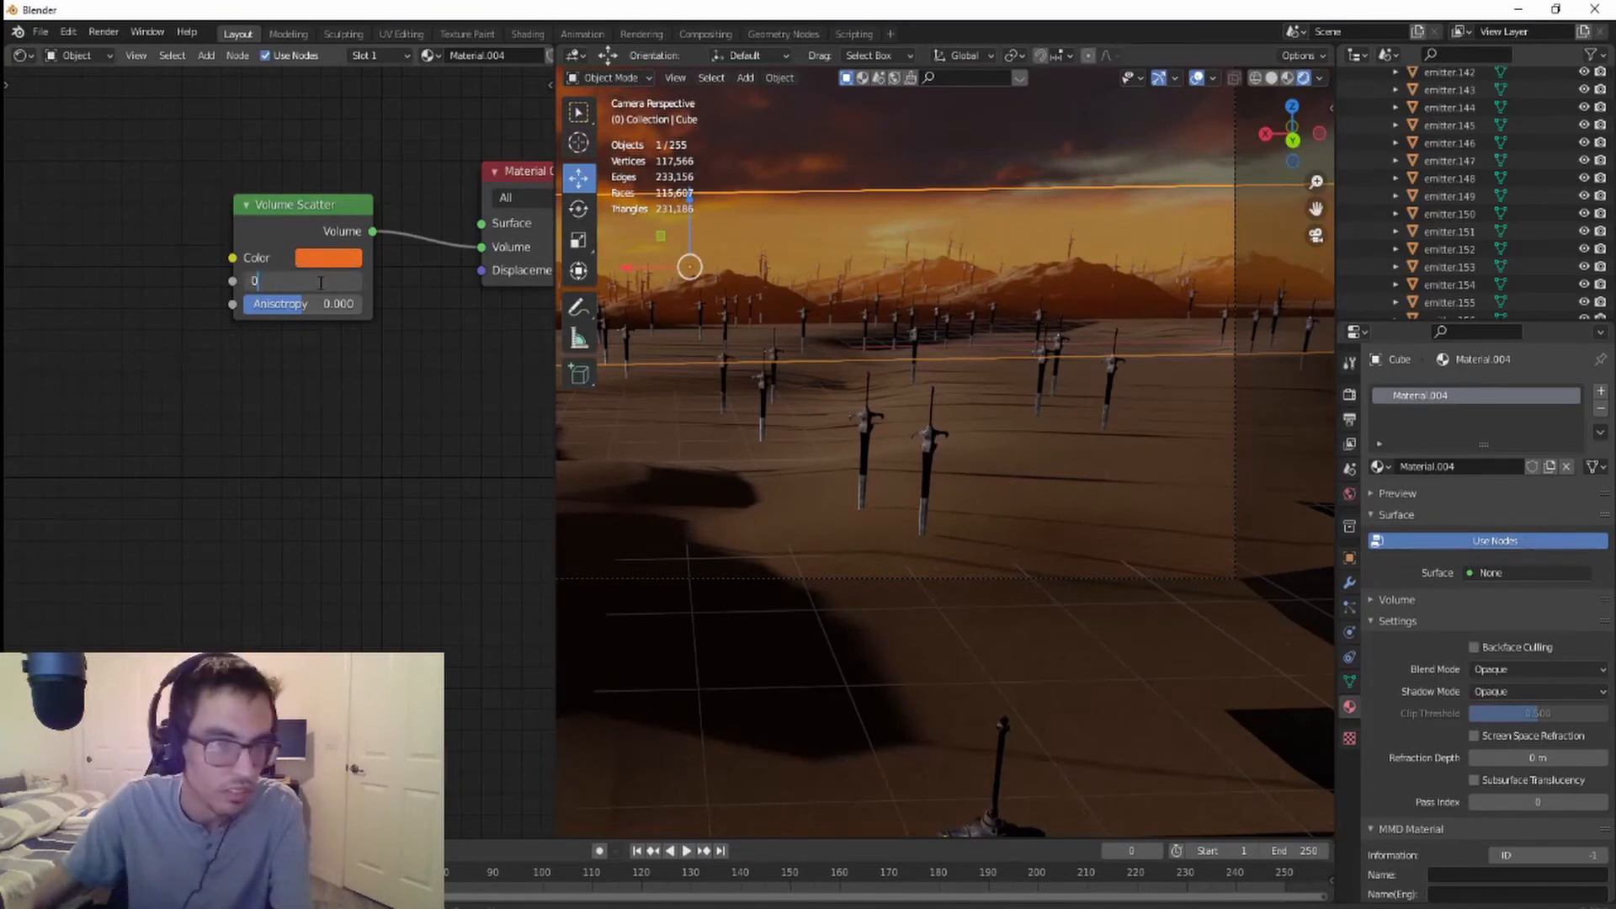
key(Return)
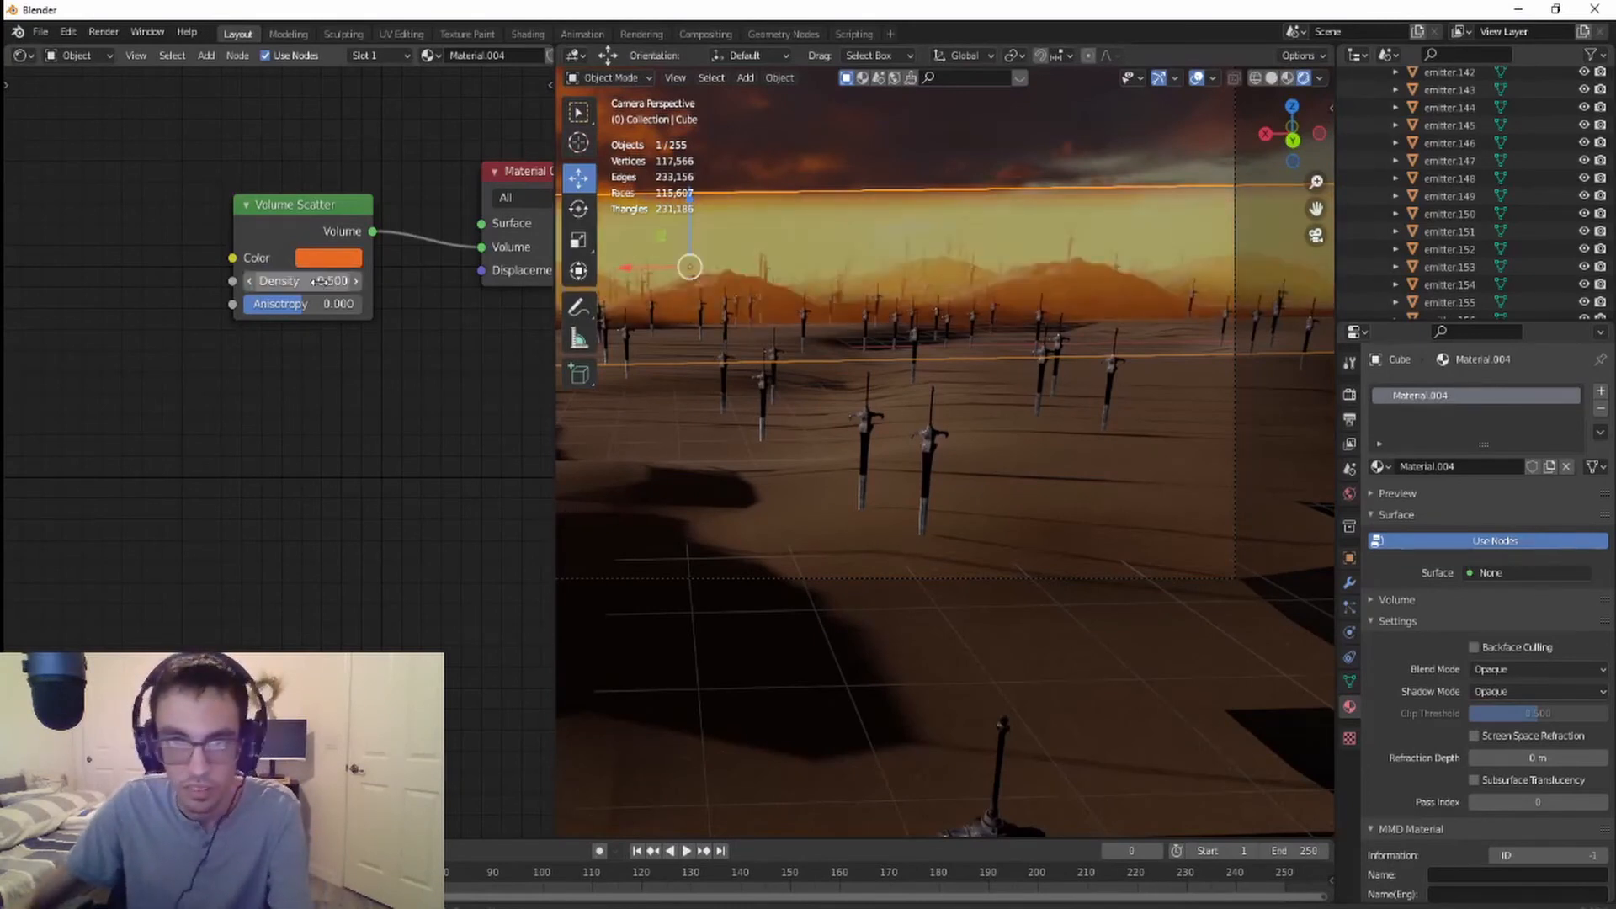
scroll(842, 362, down, 1)
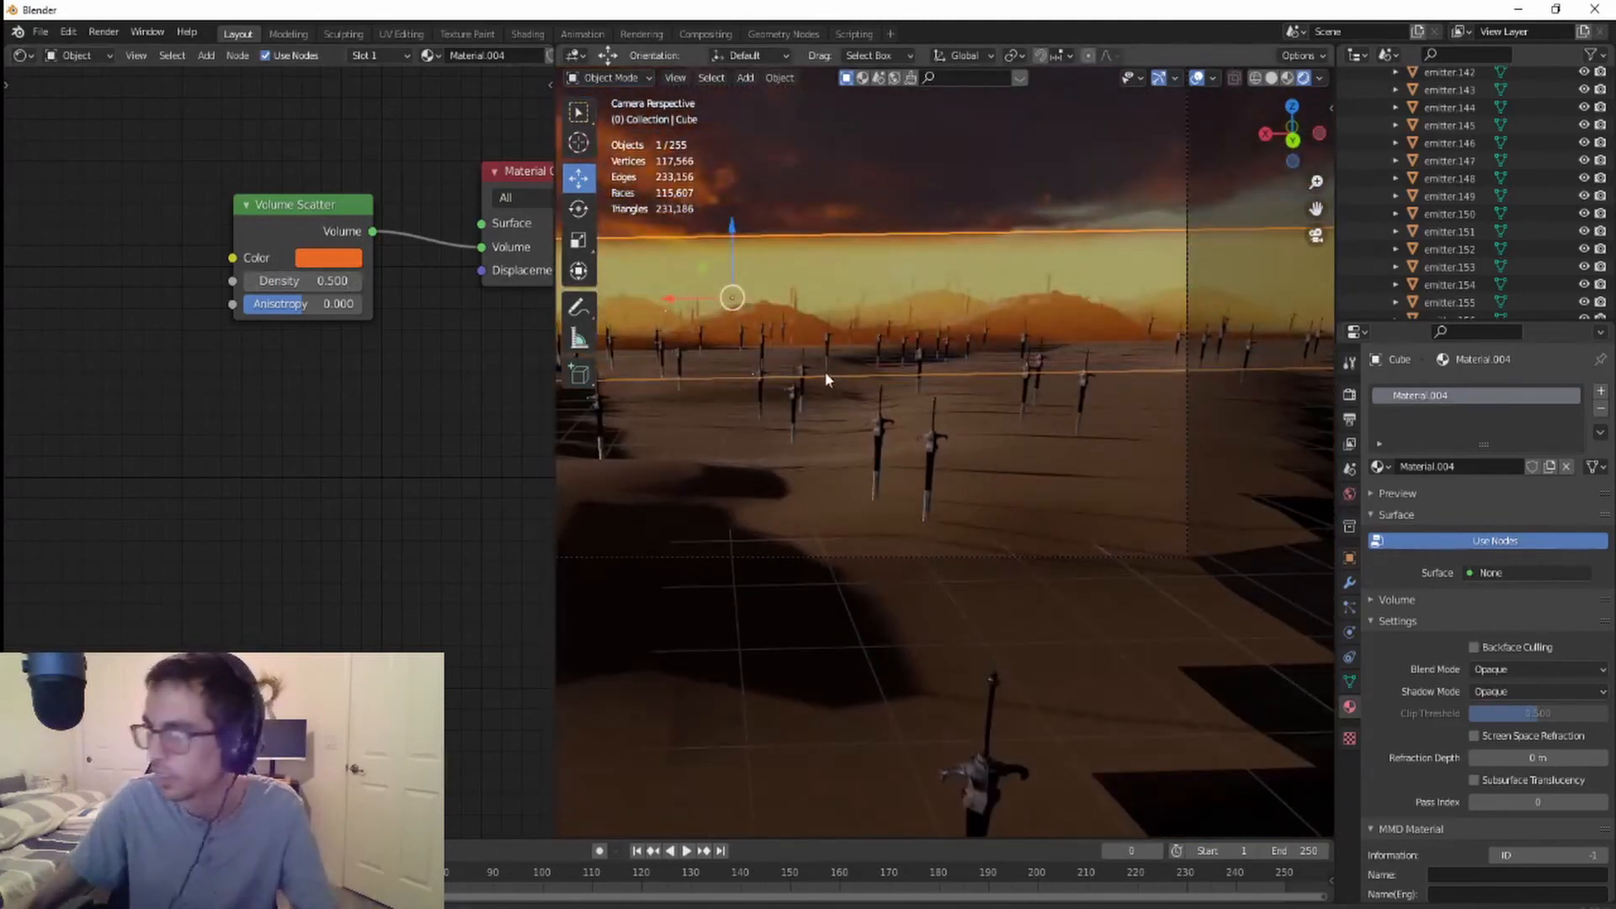
scroll(820, 375, down, 1)
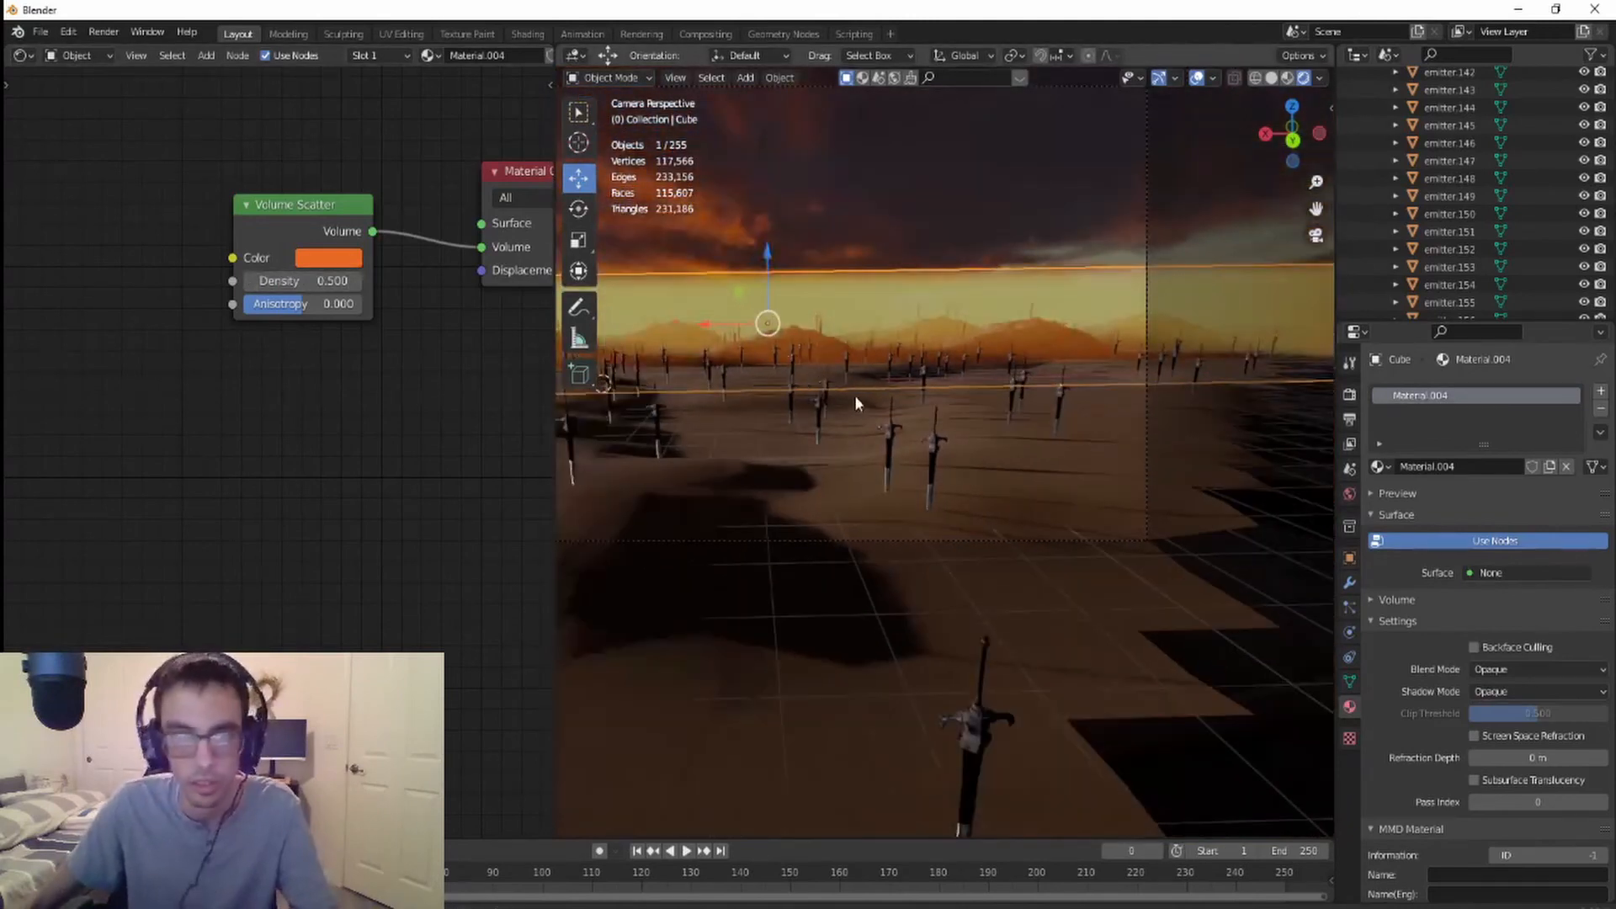
shift+middle_drag(867, 392, 1149, 415)
scroll(1150, 416, up, 2)
click(319, 281)
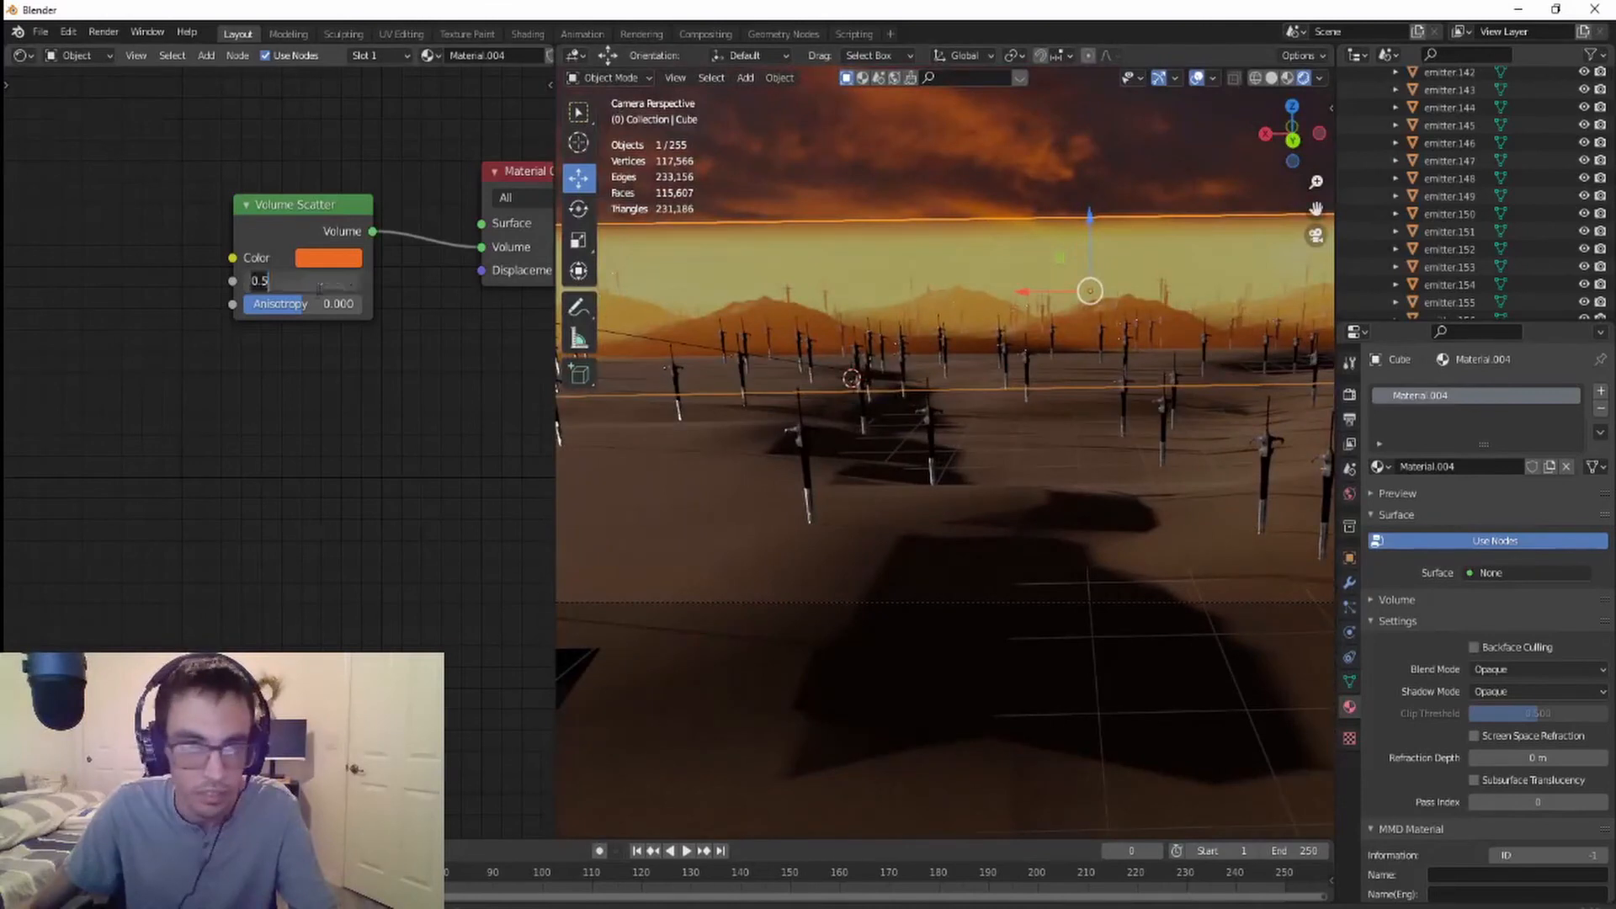
key(Return)
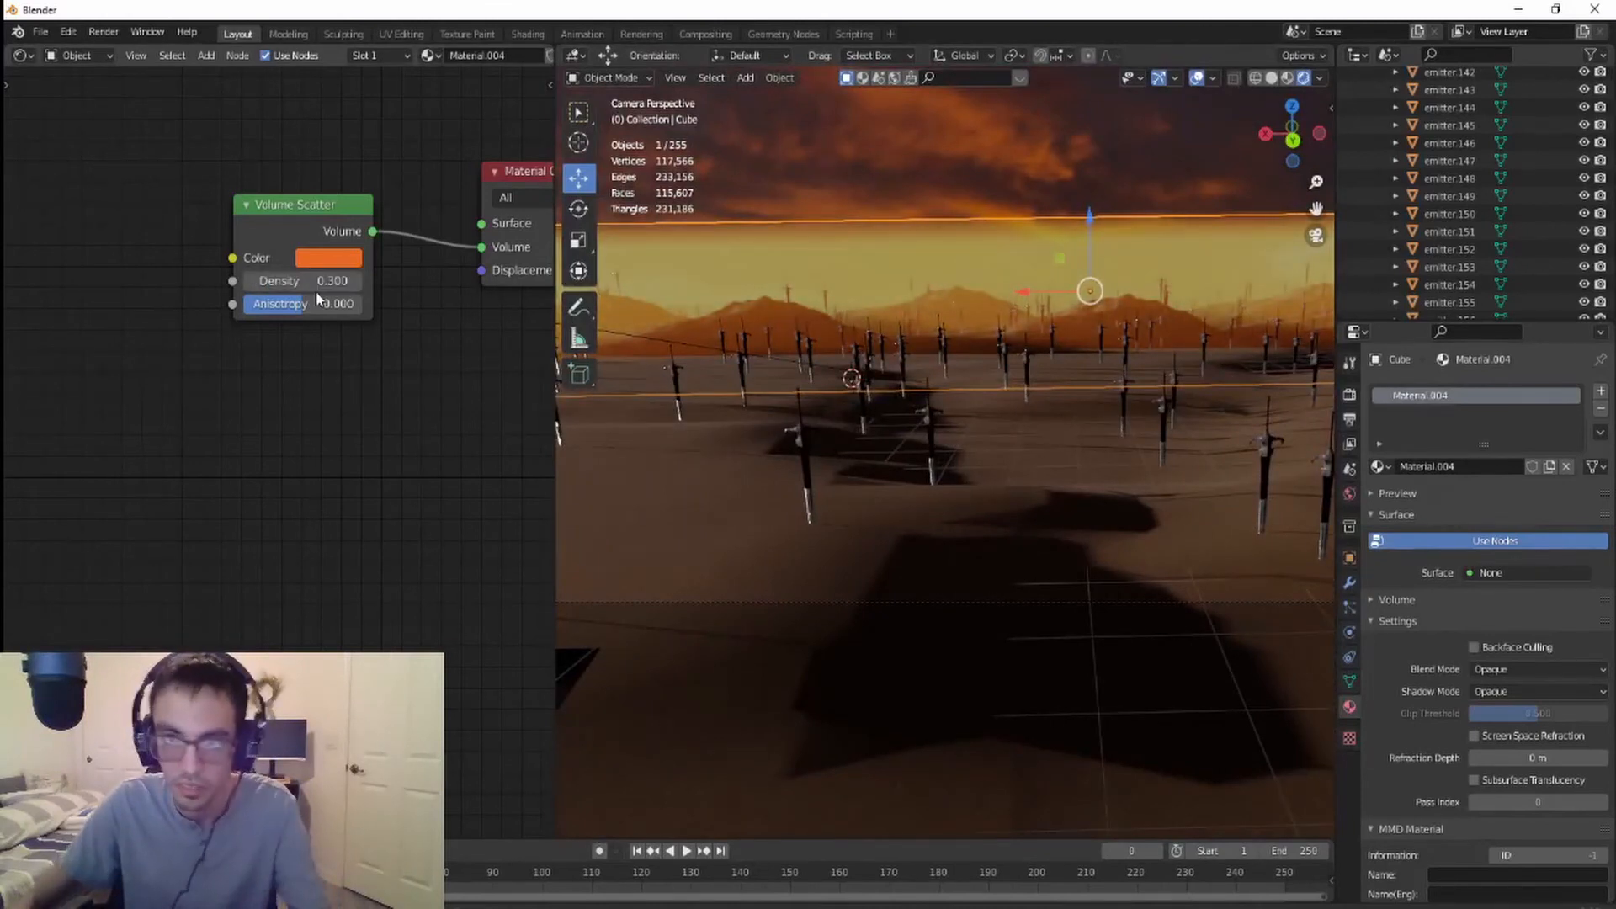
- Set the Volume Scatter density to 0.2
click(294, 287)
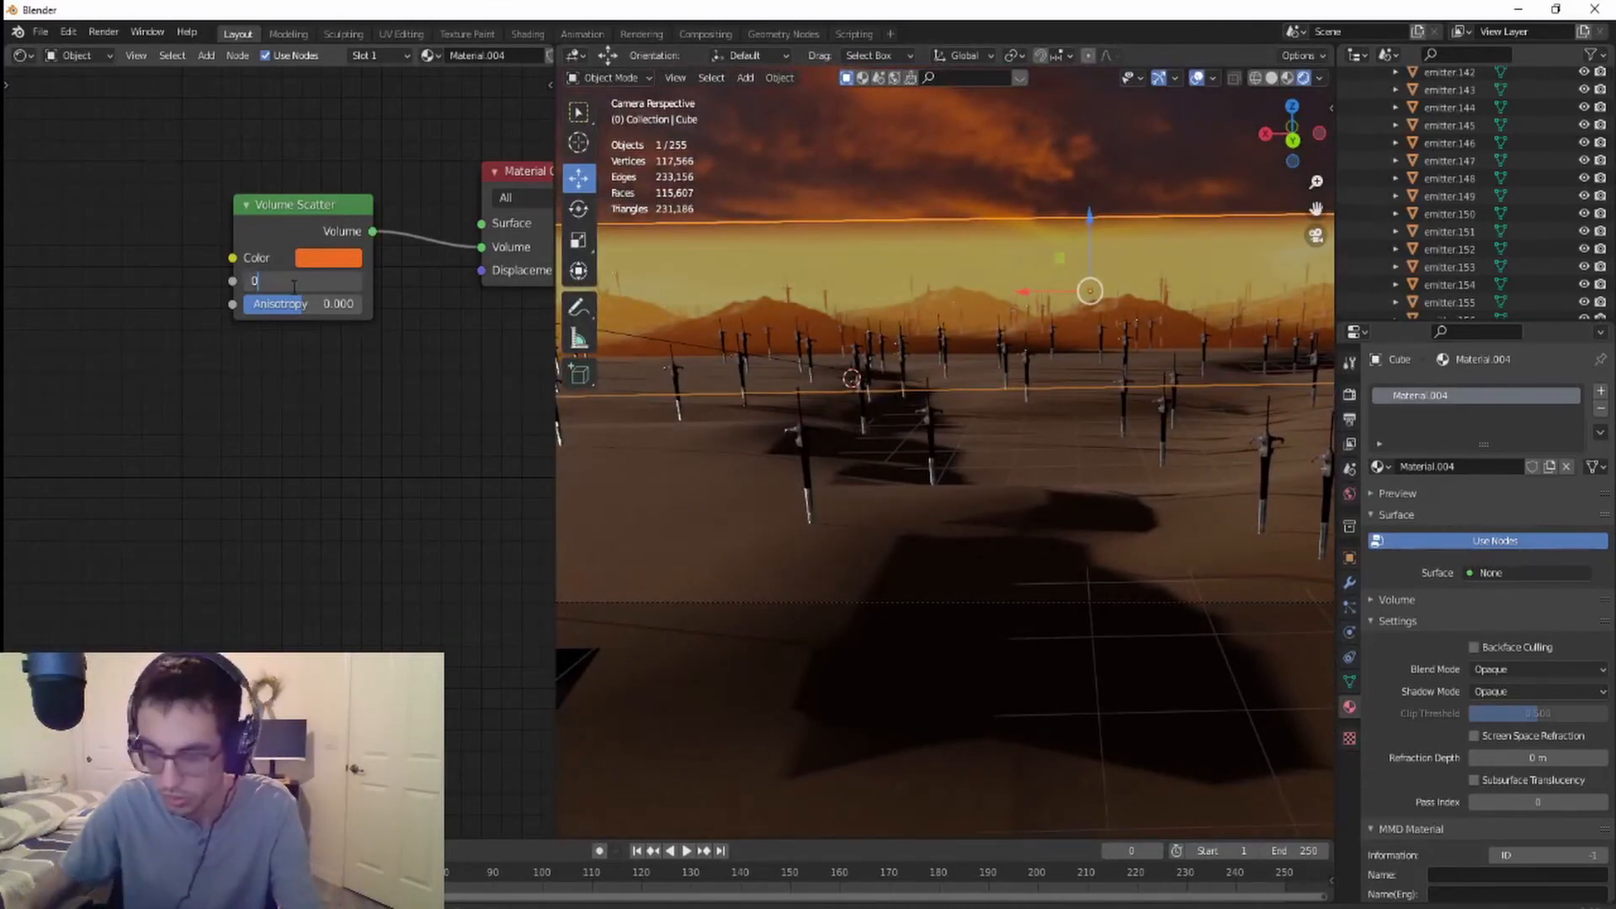
key(Return)
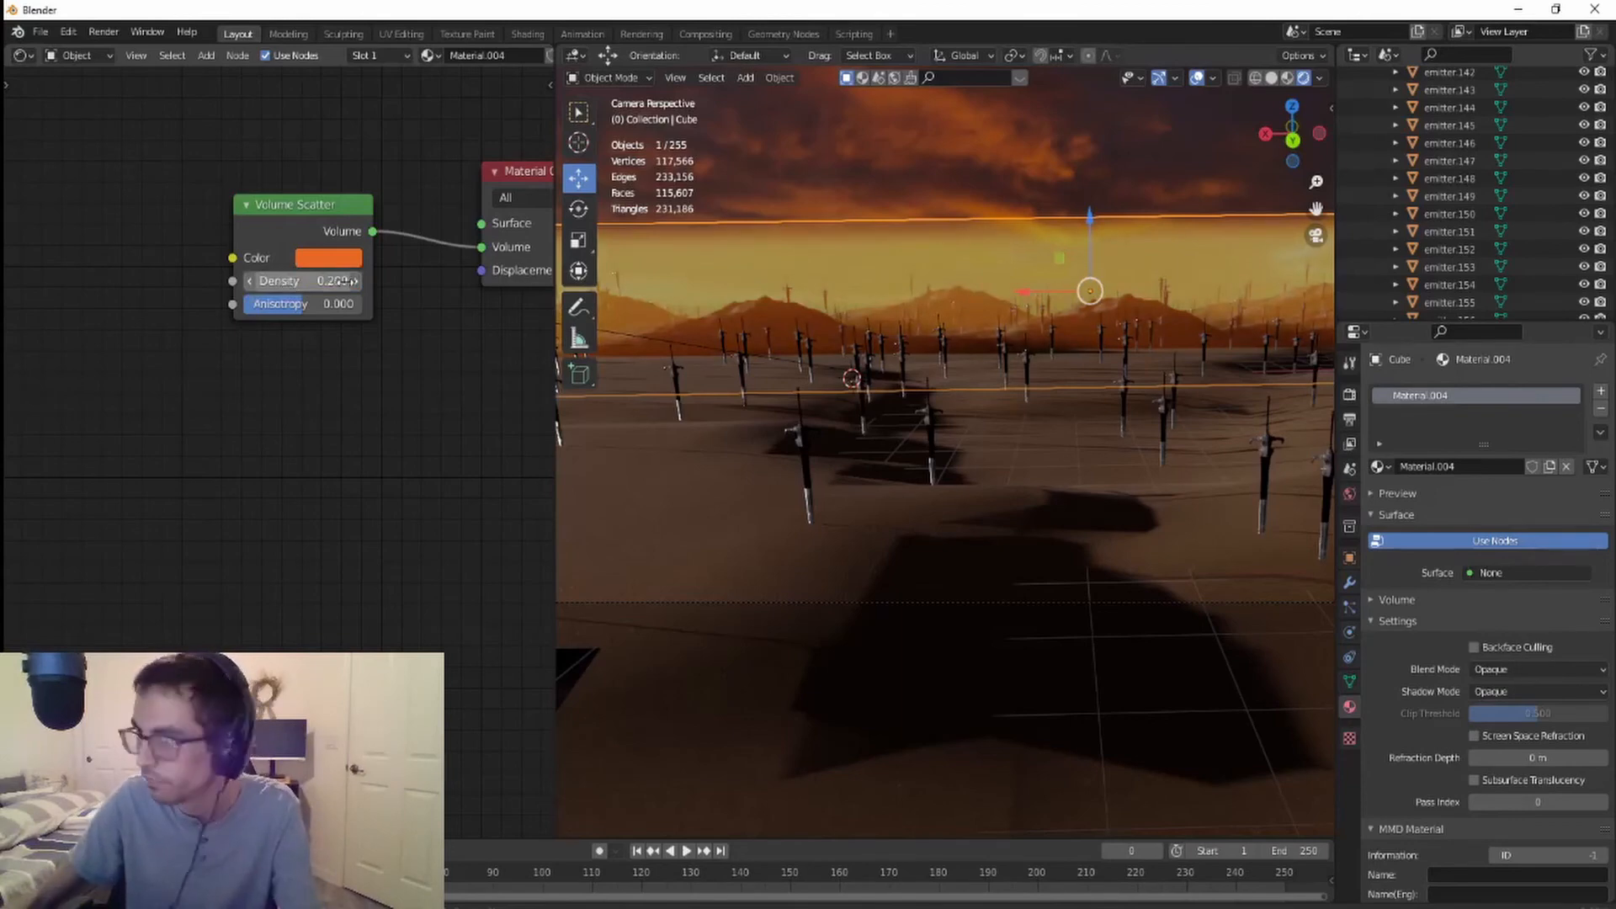
scroll(1086, 428, down, 2)
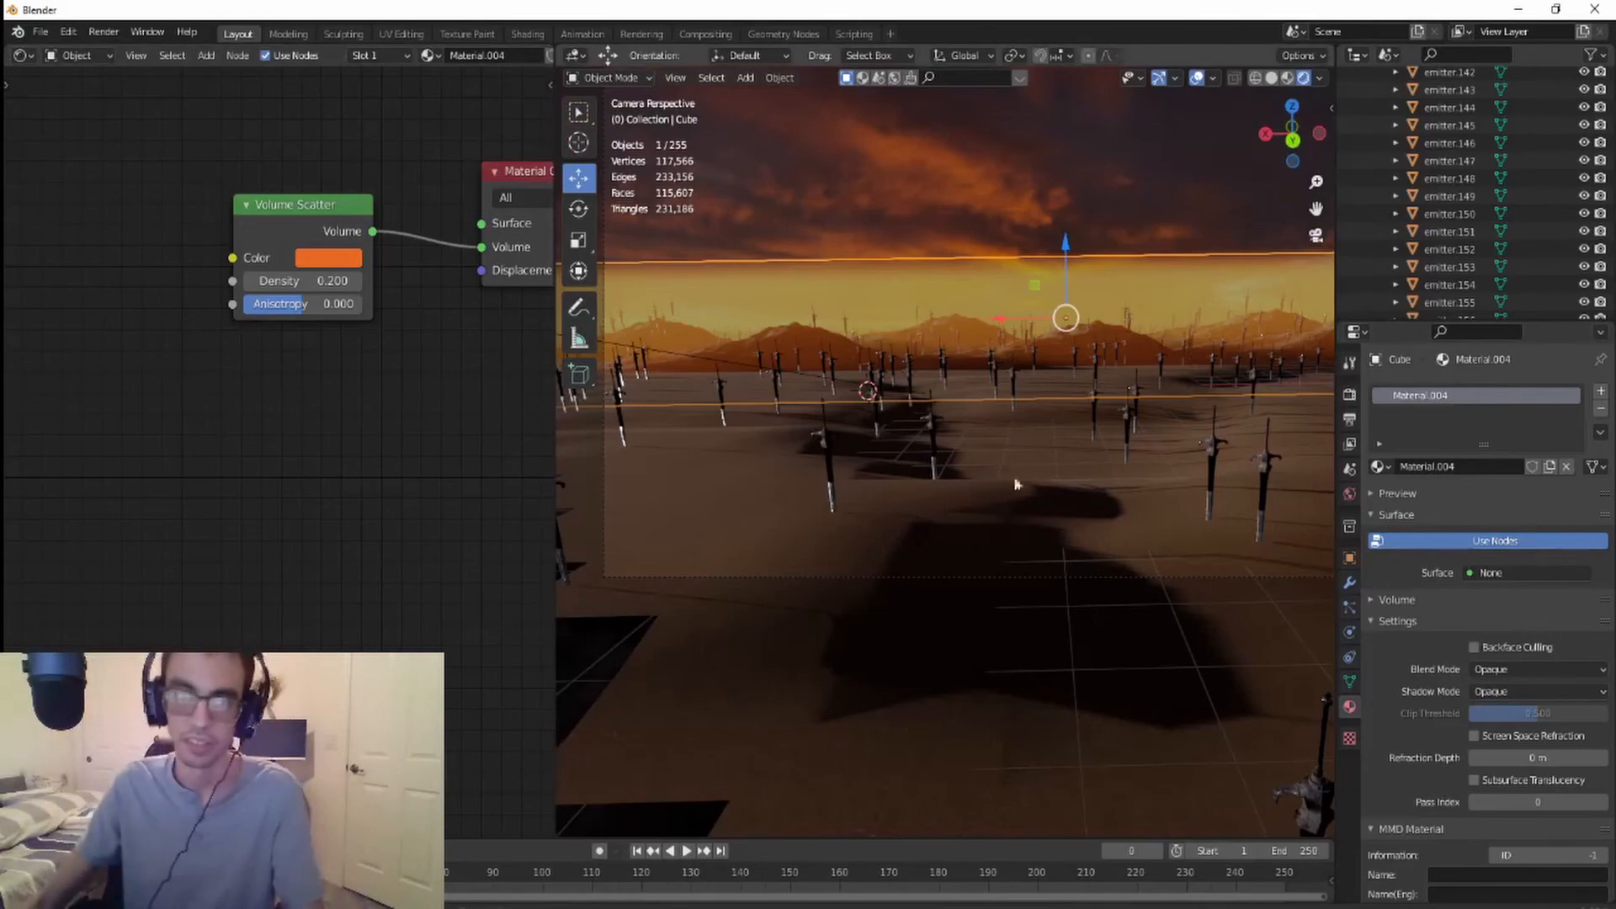
scroll(1134, 441, down, 3)
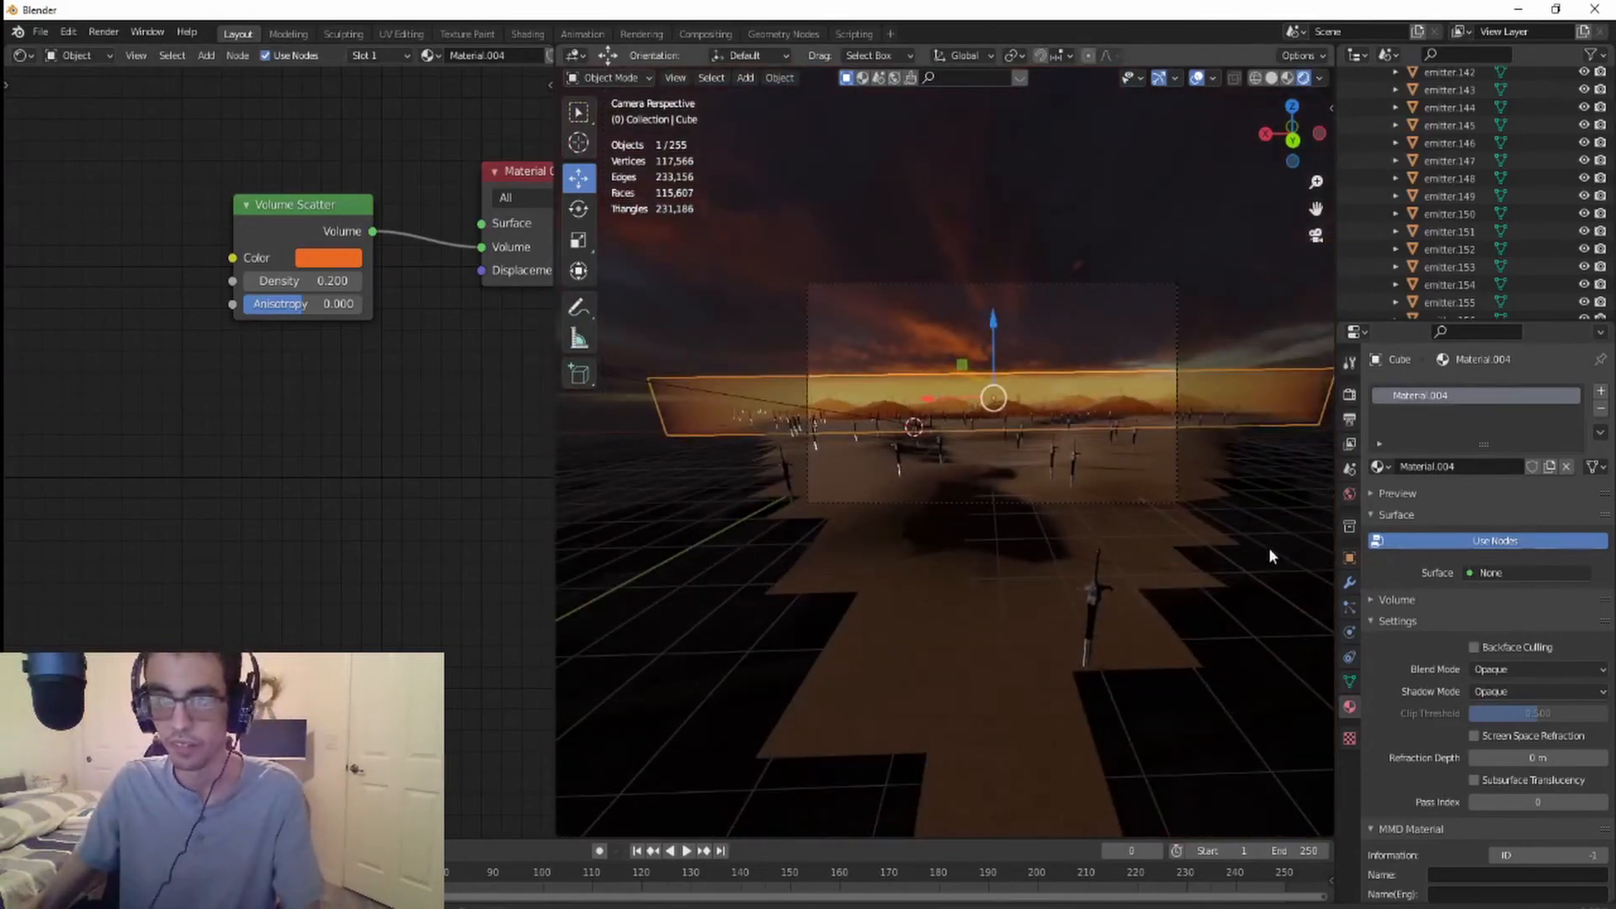
- Find the fog cube in the object list and hide it in the viewport
scroll(1270, 547, up, 3)
middle_drag(1269, 551, 1221, 488)
scroll(1474, 249, down, 4)
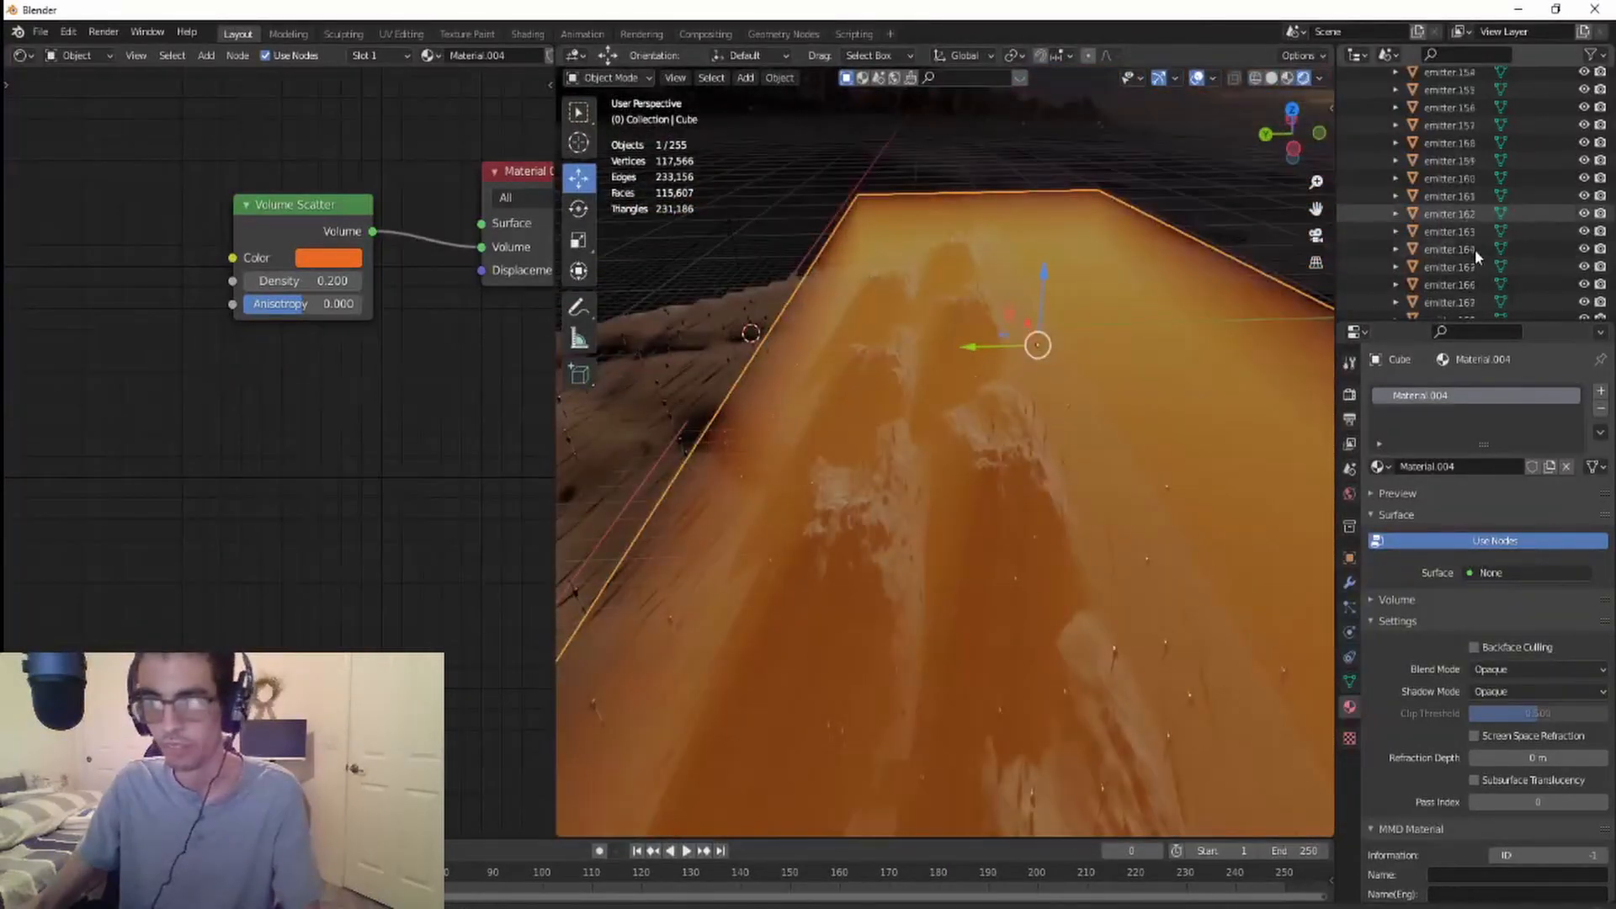
scroll(1475, 249, down, 20)
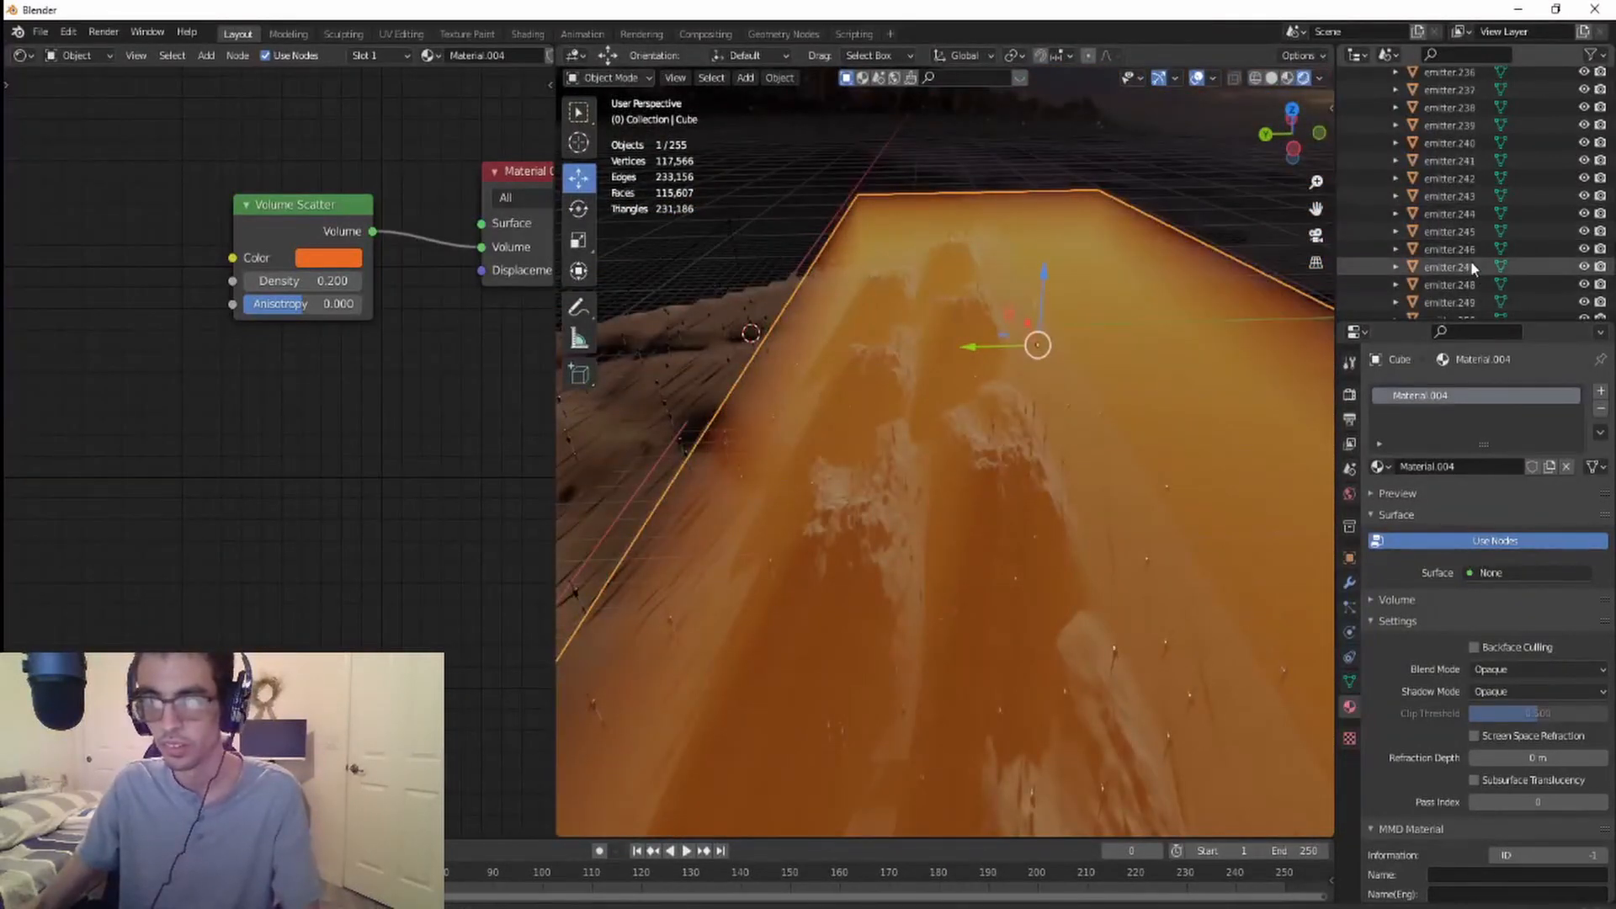
scroll(1473, 253, up, 12)
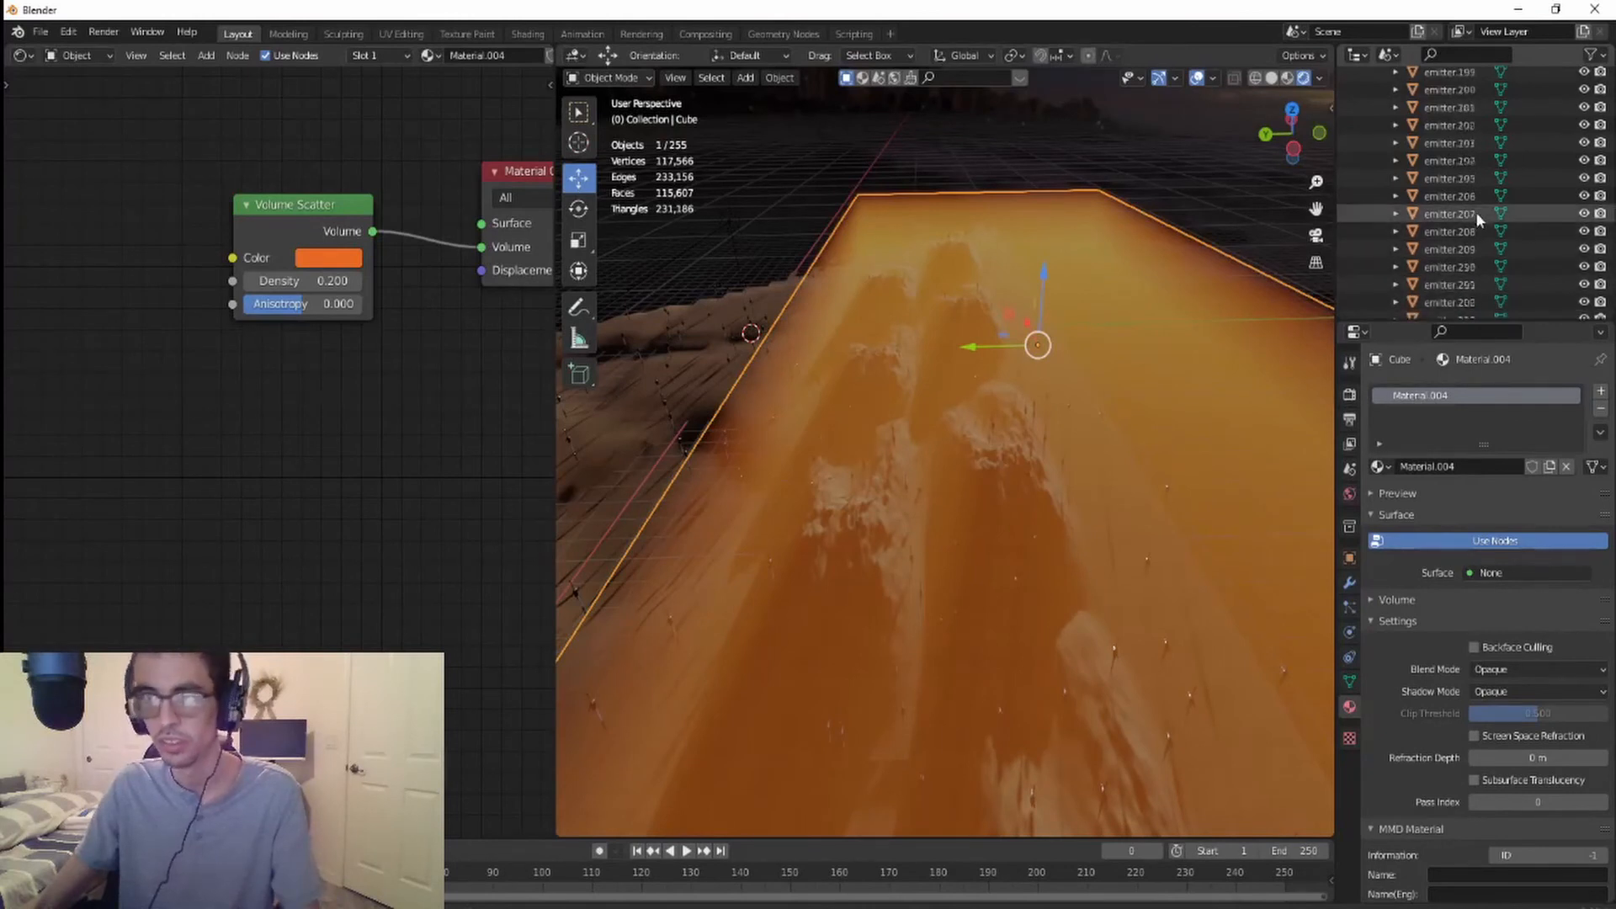
scroll(1474, 206, up, 20)
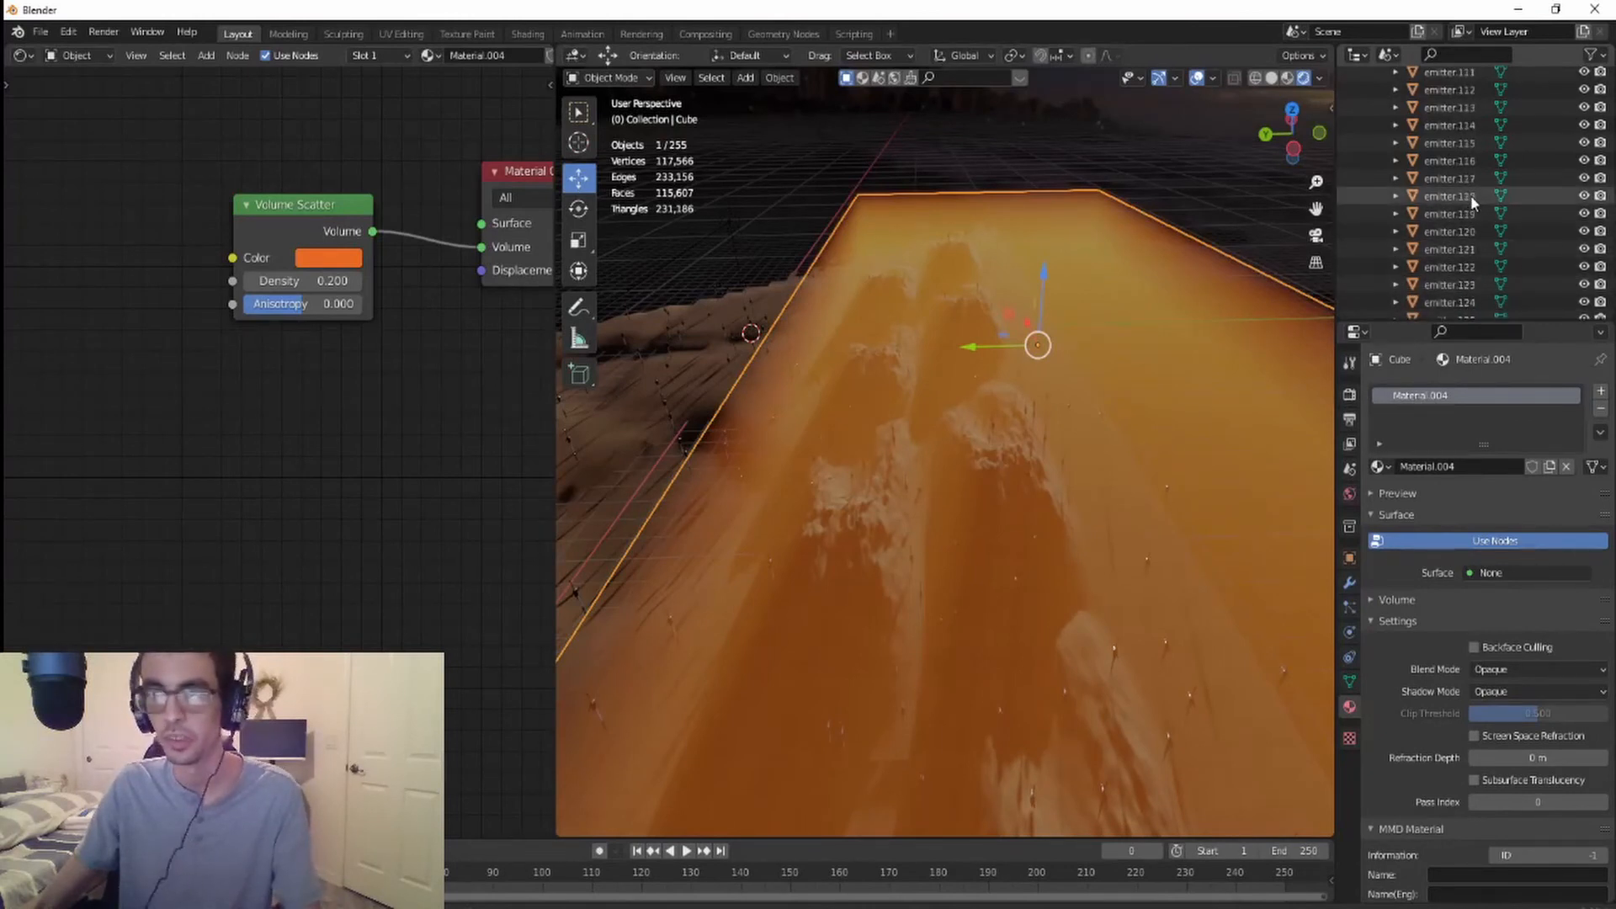
scroll(1473, 200, up, 20)
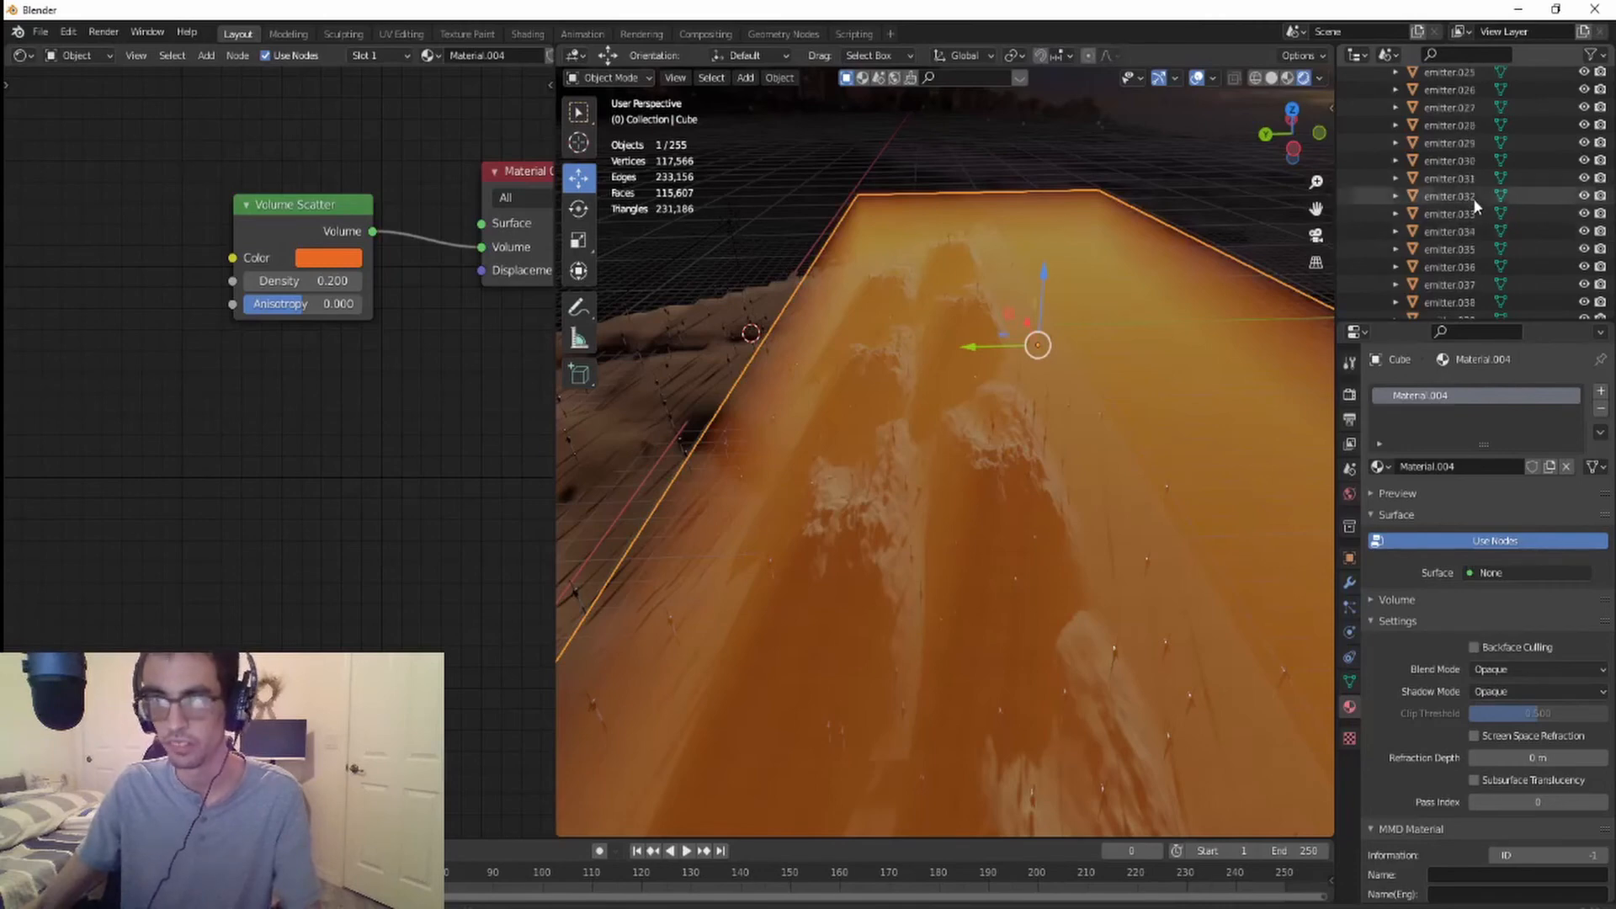
scroll(1474, 197, up, 10)
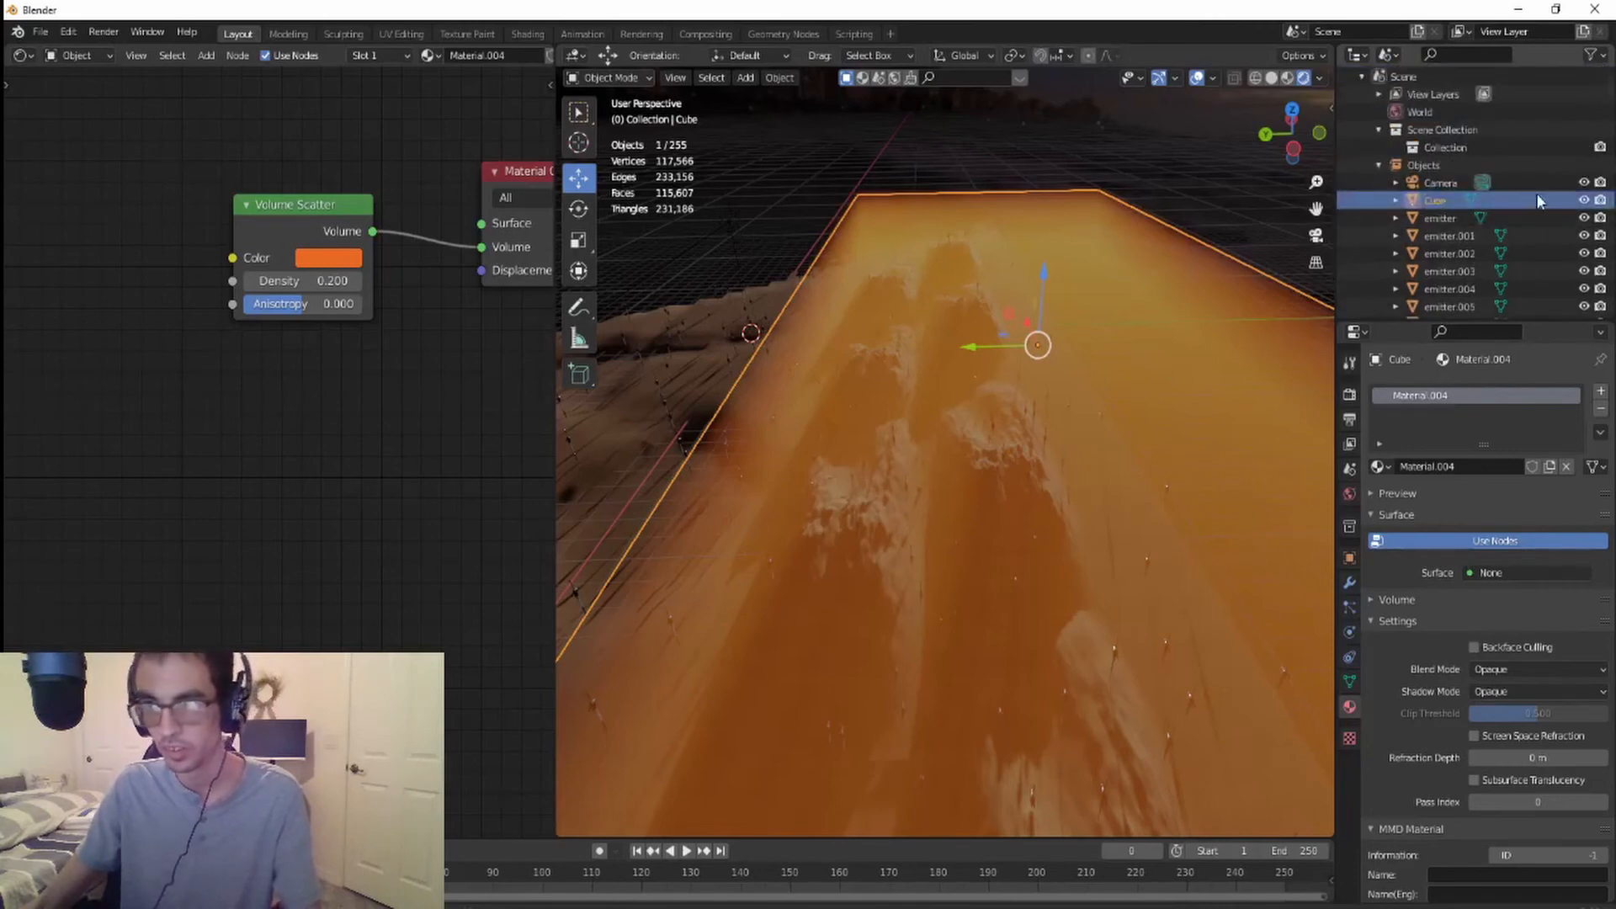
click(1584, 201)
scroll(990, 325, down, 6)
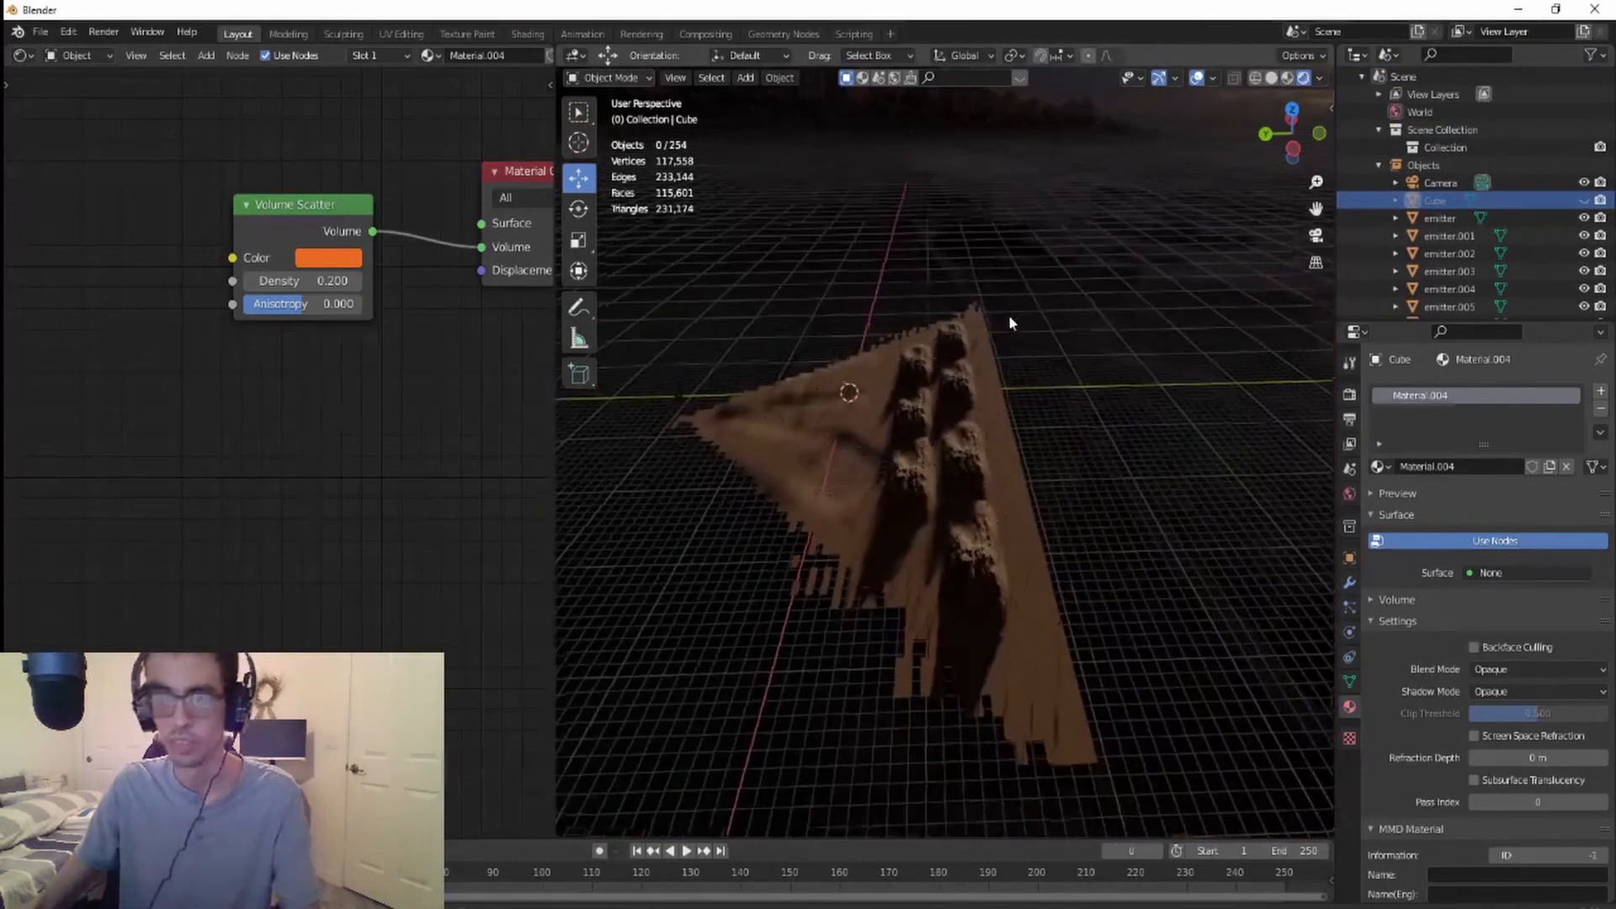
middle_drag(1008, 315, 1195, 306)
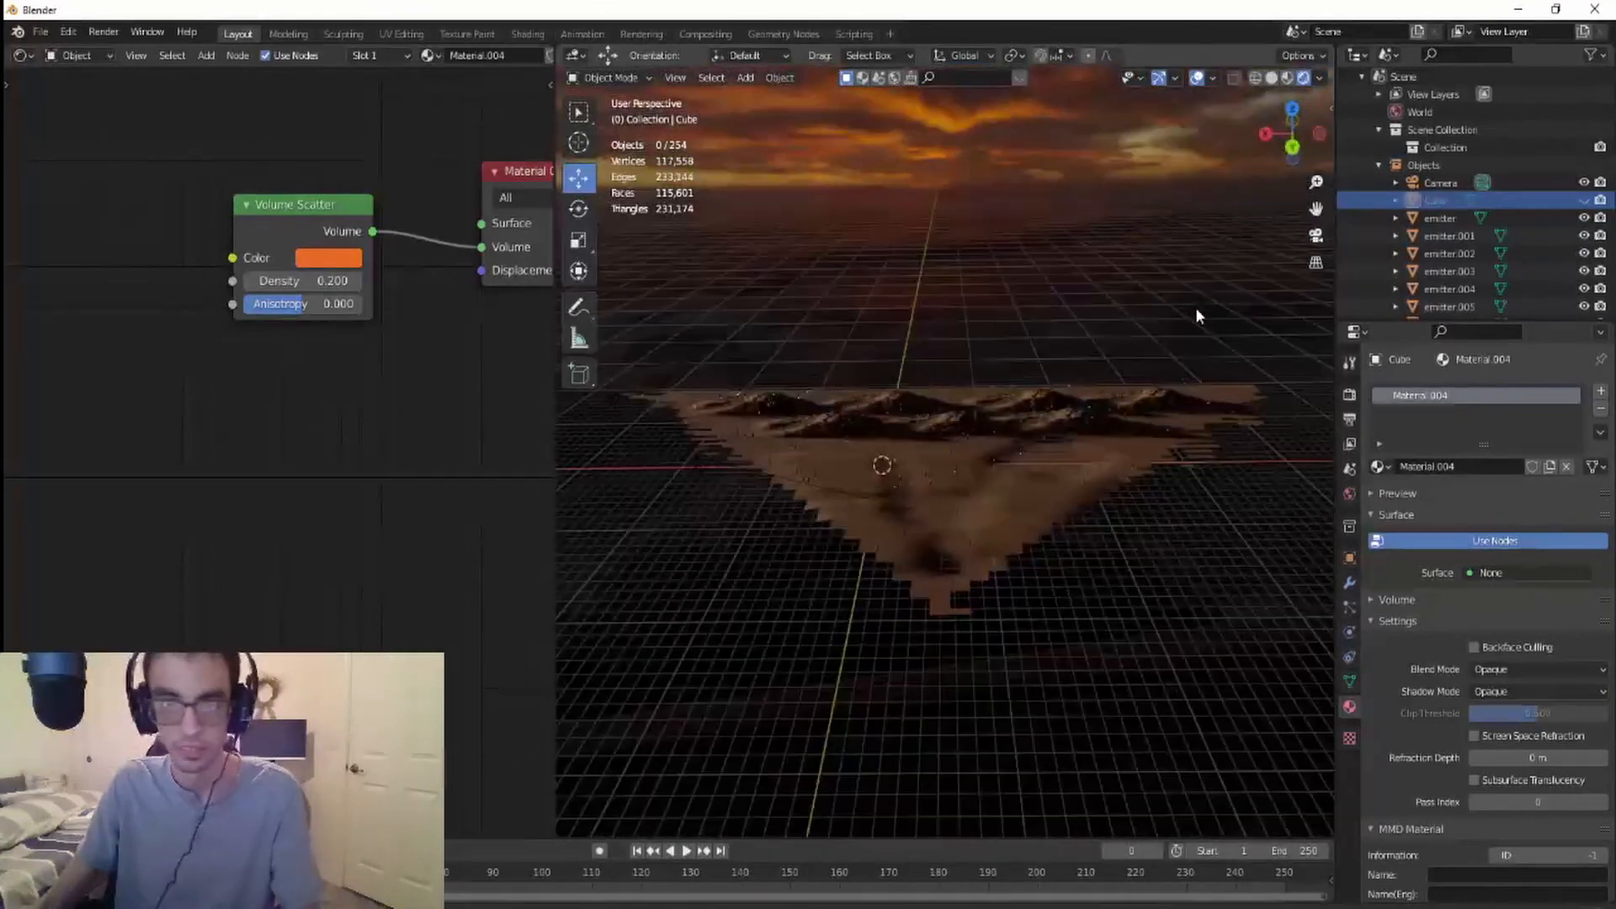
- Import the uploads_files_2122424_gearwheel0001.fbx model from the blenderModels folder
click(39, 33)
mouse_move(89, 273)
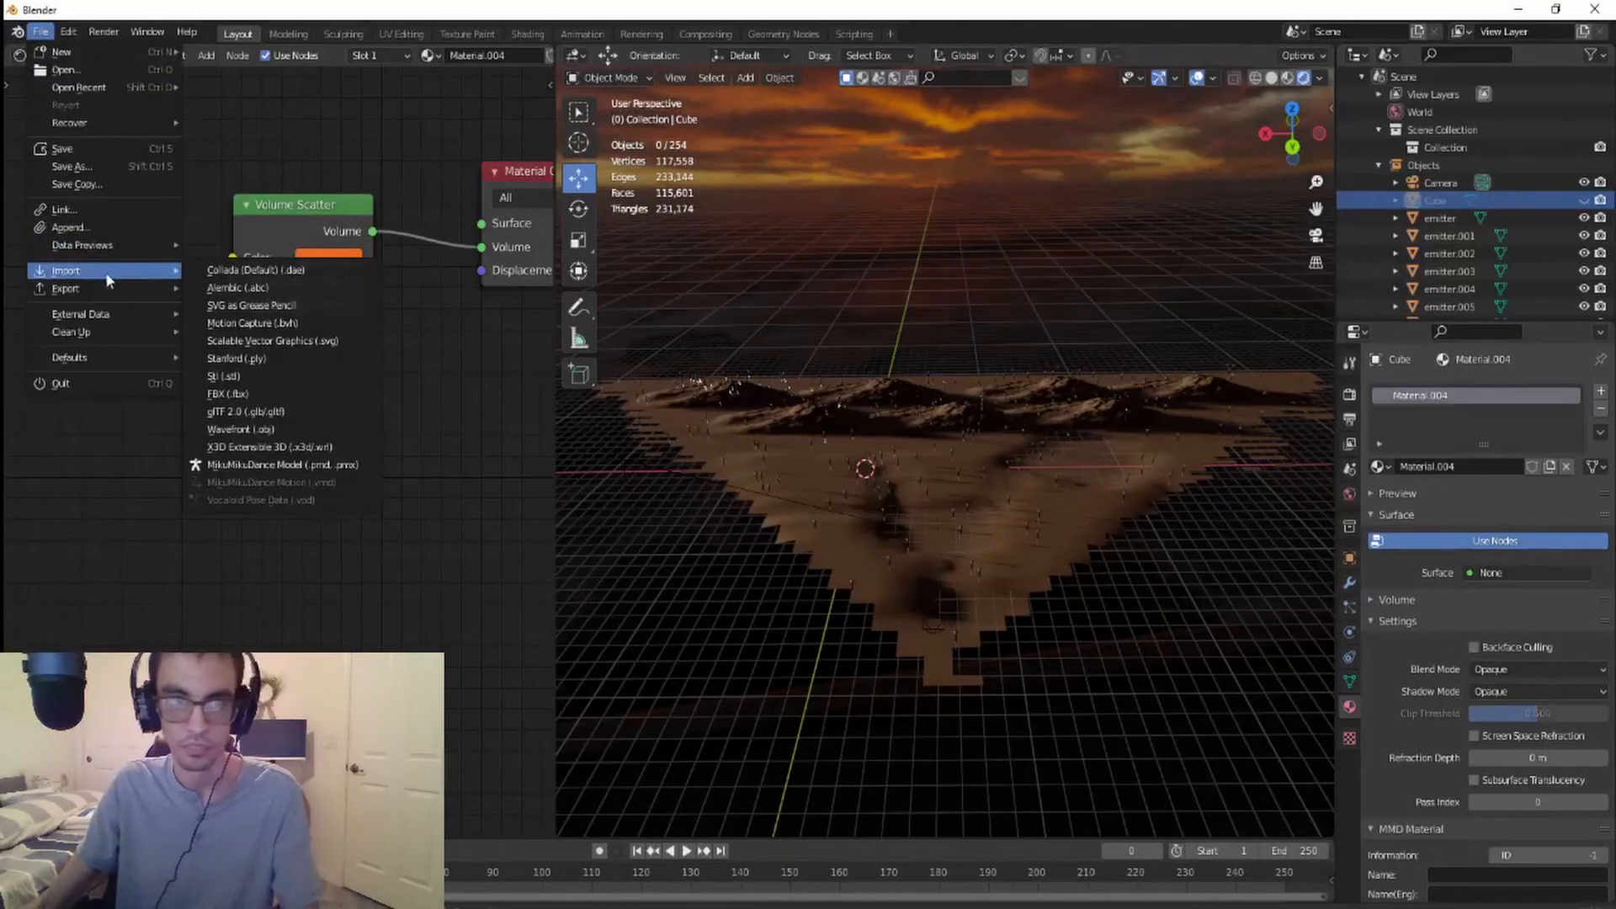
click(258, 392)
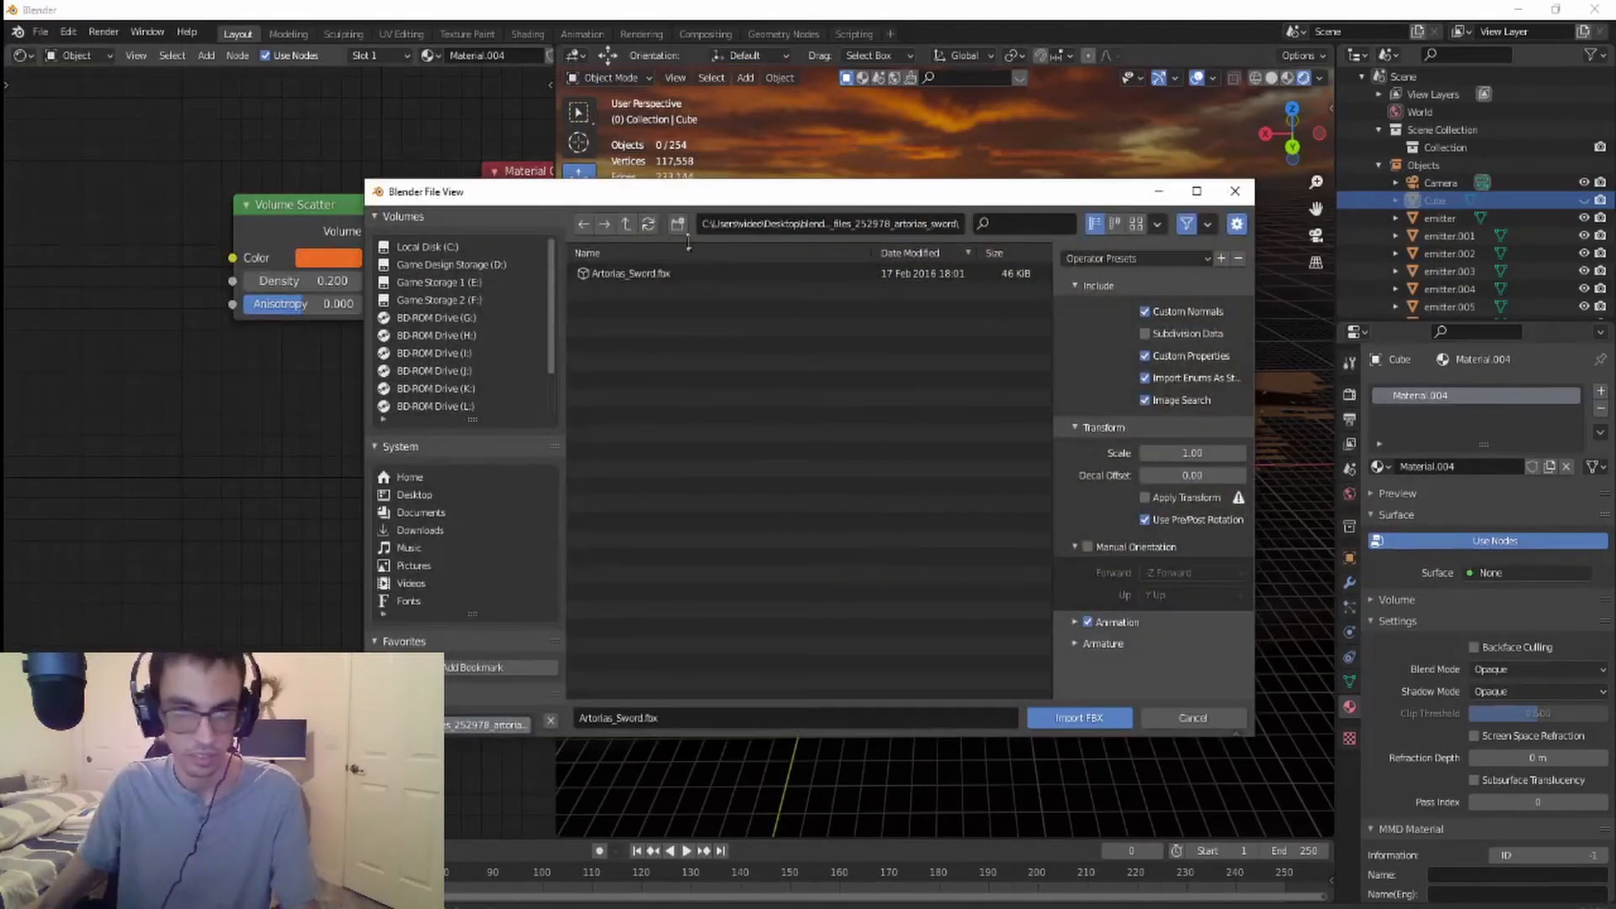
click(625, 224)
scroll(712, 563, down, 10)
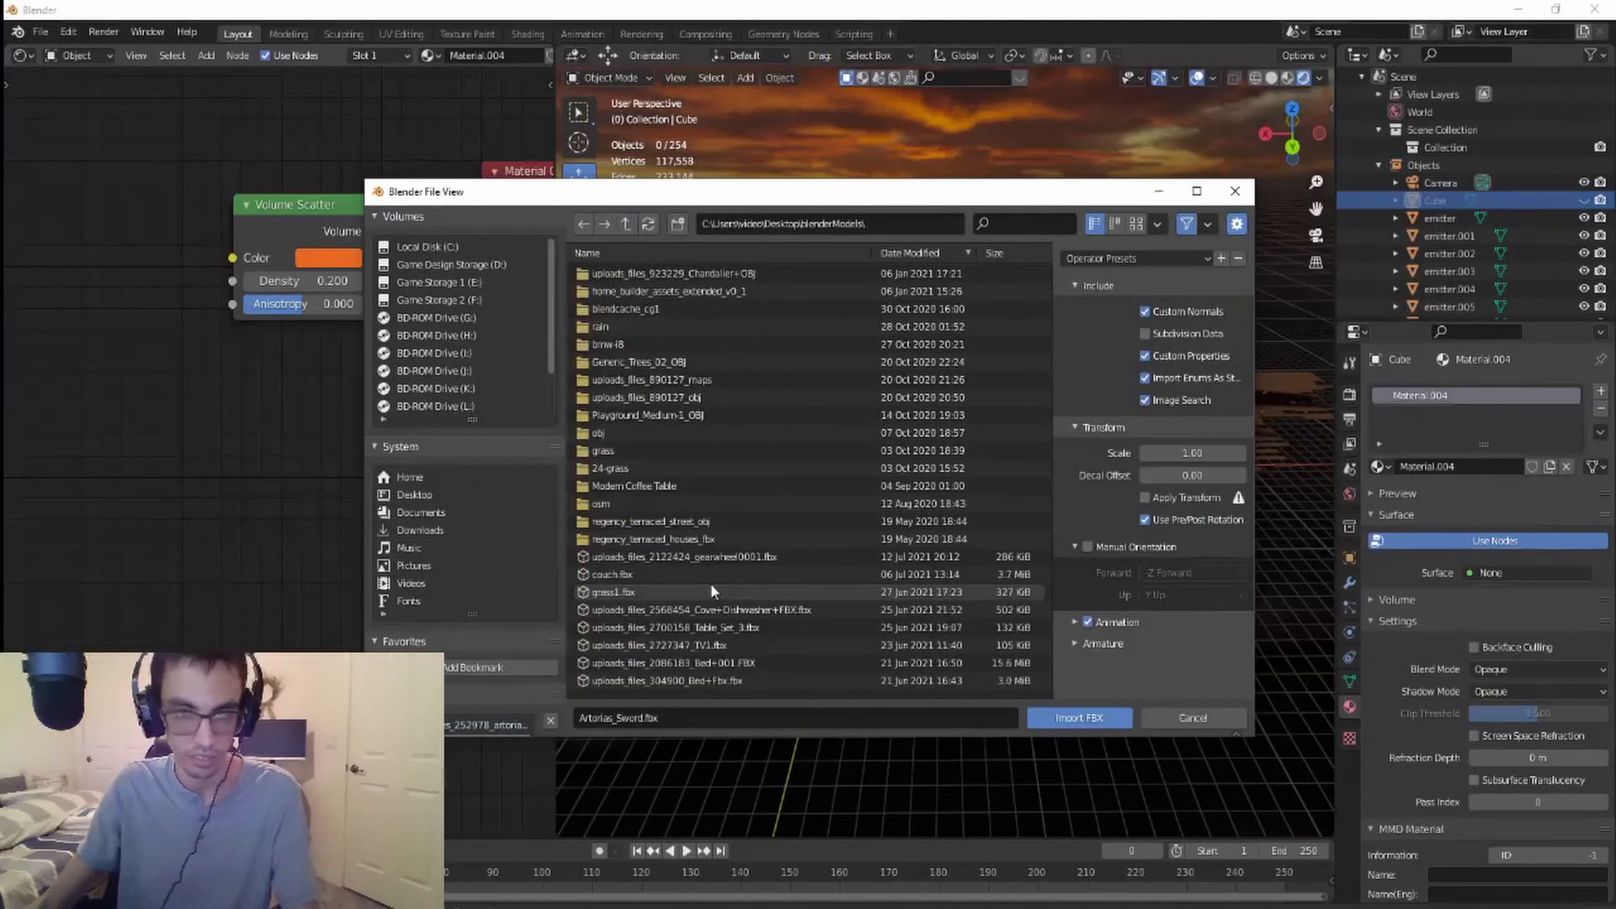
click(656, 529)
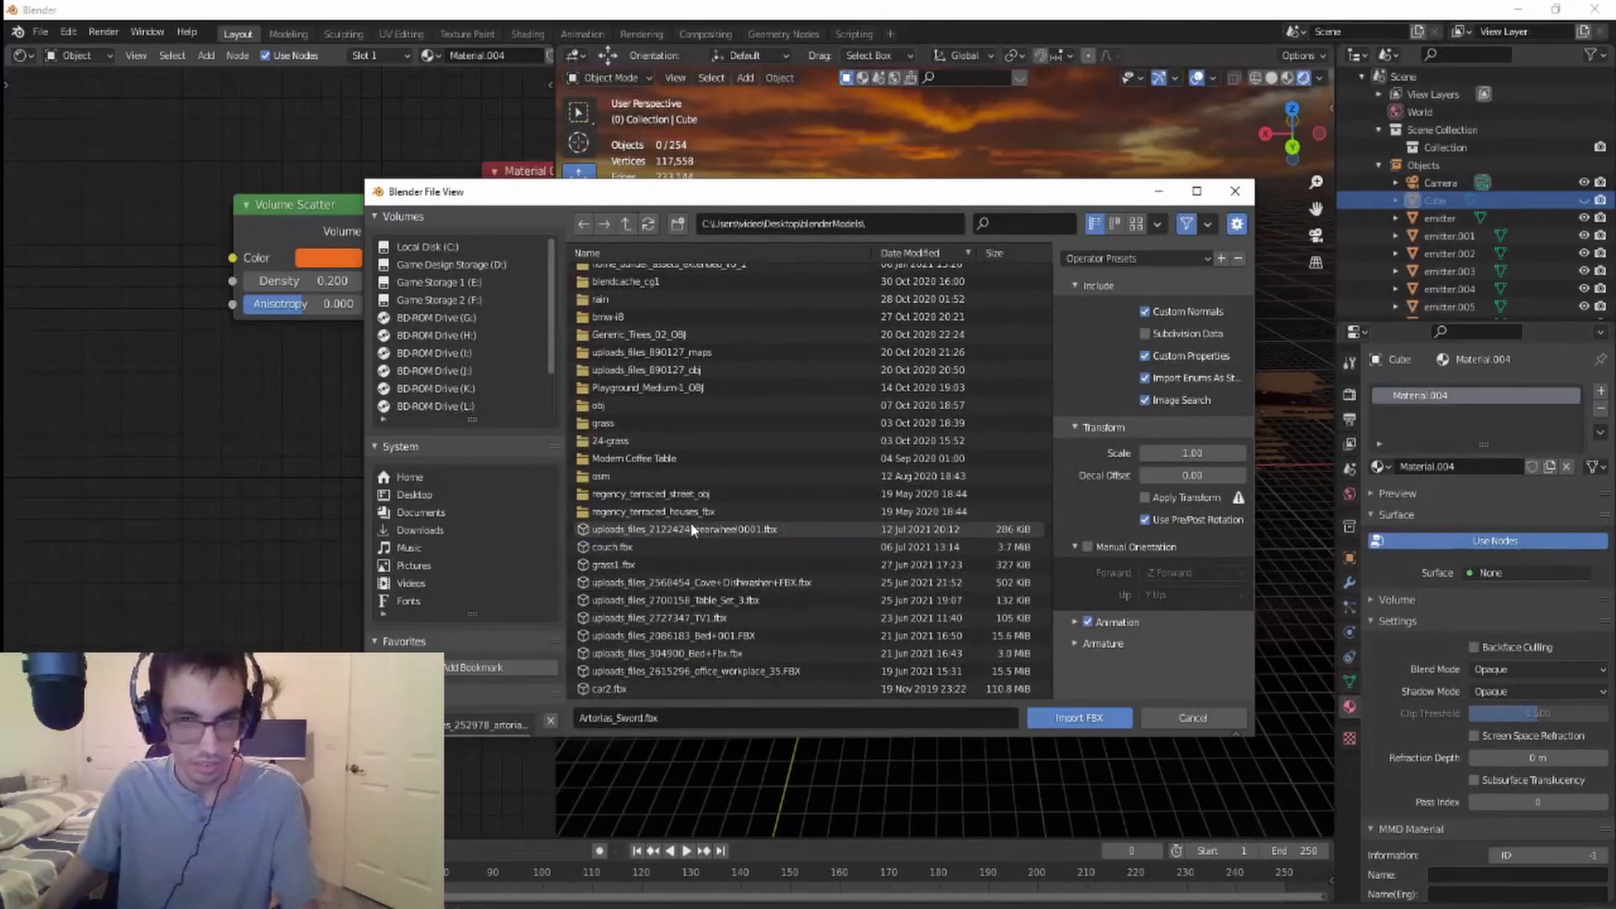
click(1092, 717)
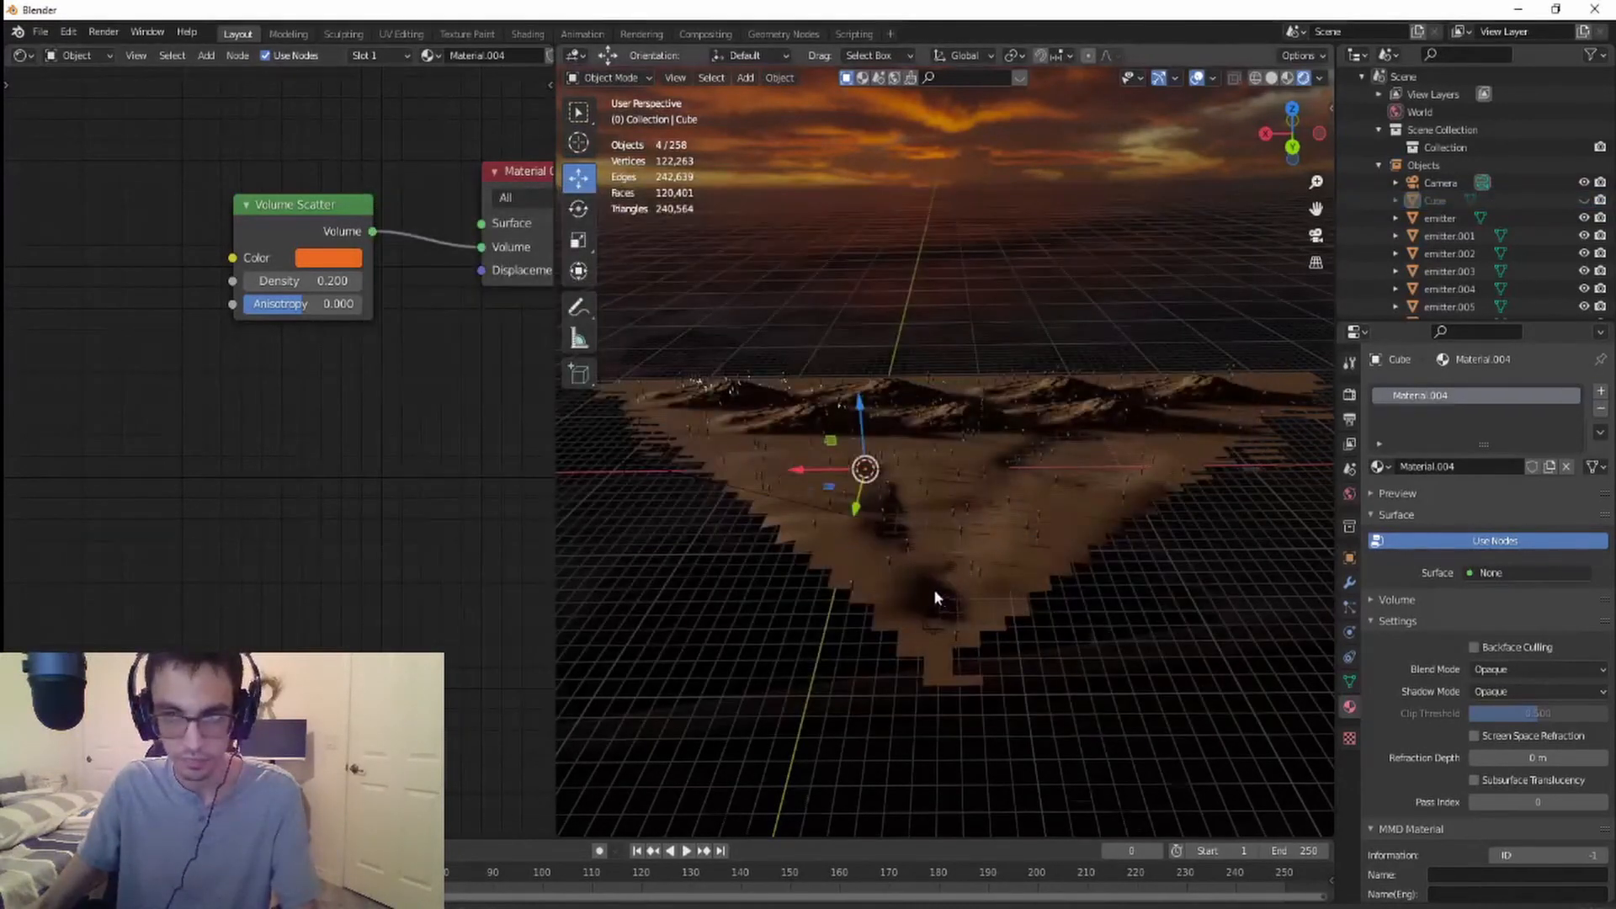
- Move the imported gearwheel behind the distant dunes and scale it up uniformly by about 509
middle_drag(909, 606, 1013, 633)
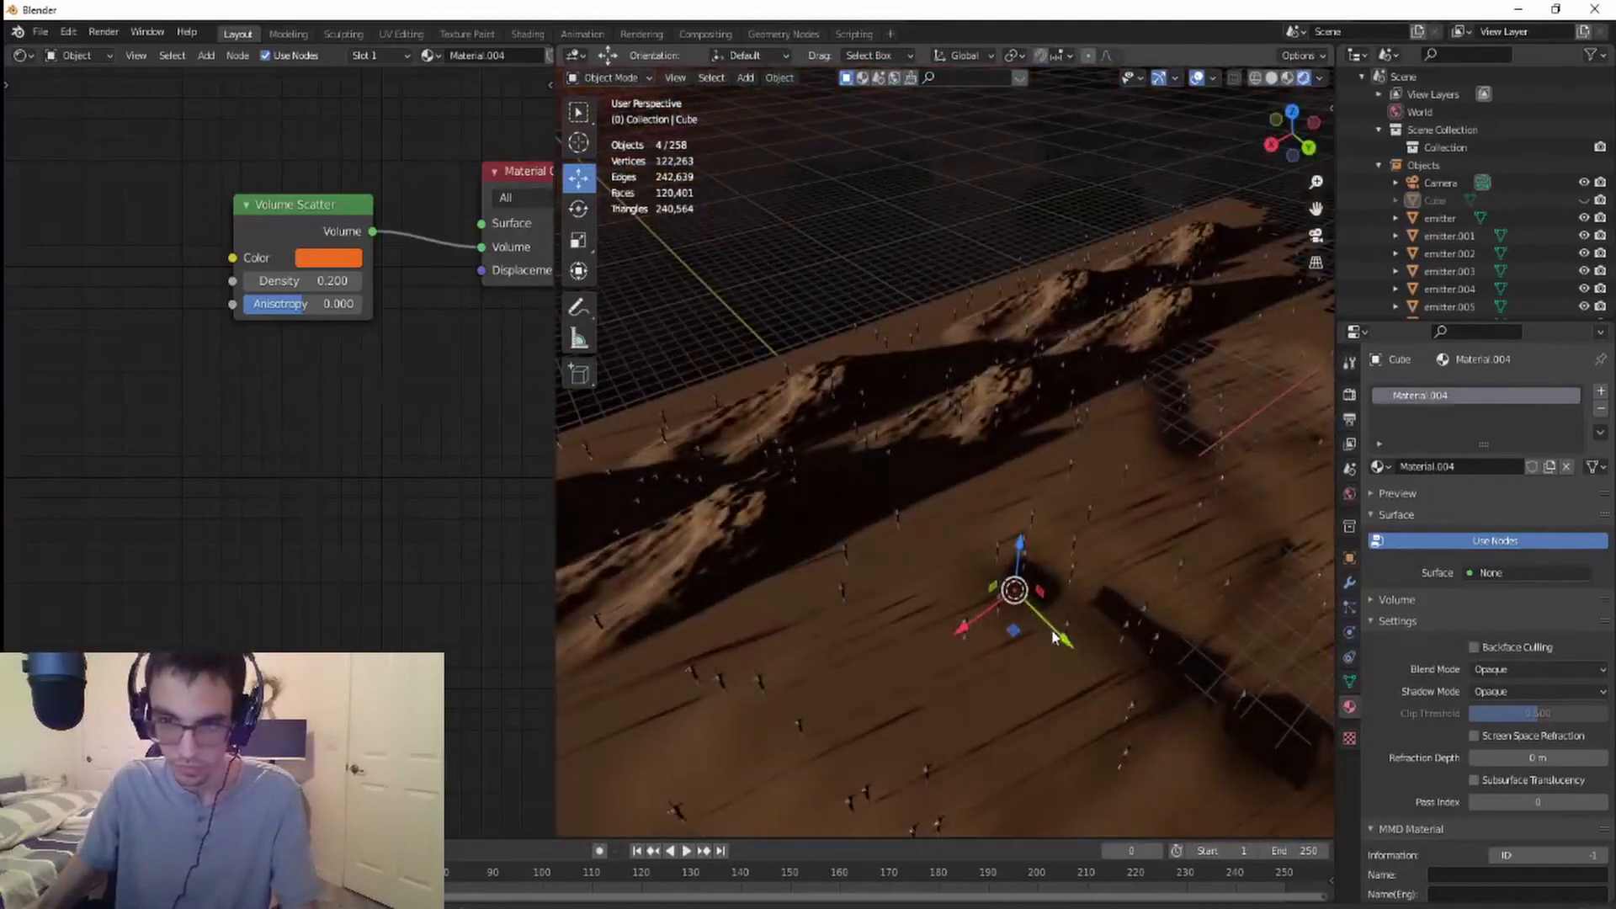
drag(1053, 637, 870, 491)
drag(737, 367, 618, 471)
click(578, 240)
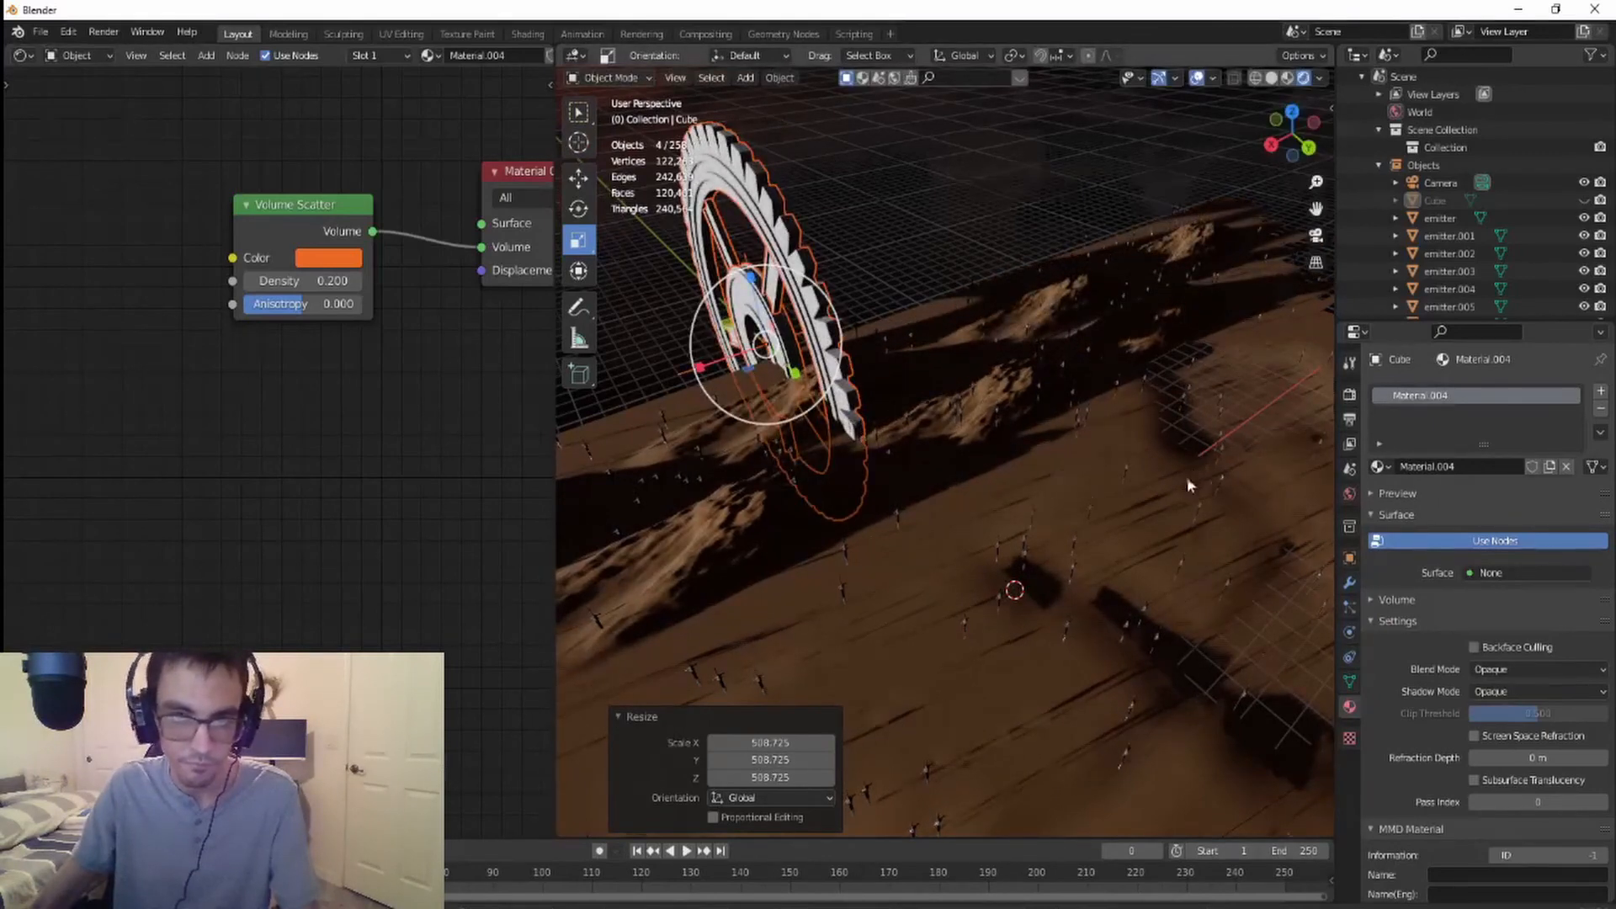
scroll(1188, 478, down, 6)
middle_drag(995, 637, 1117, 624)
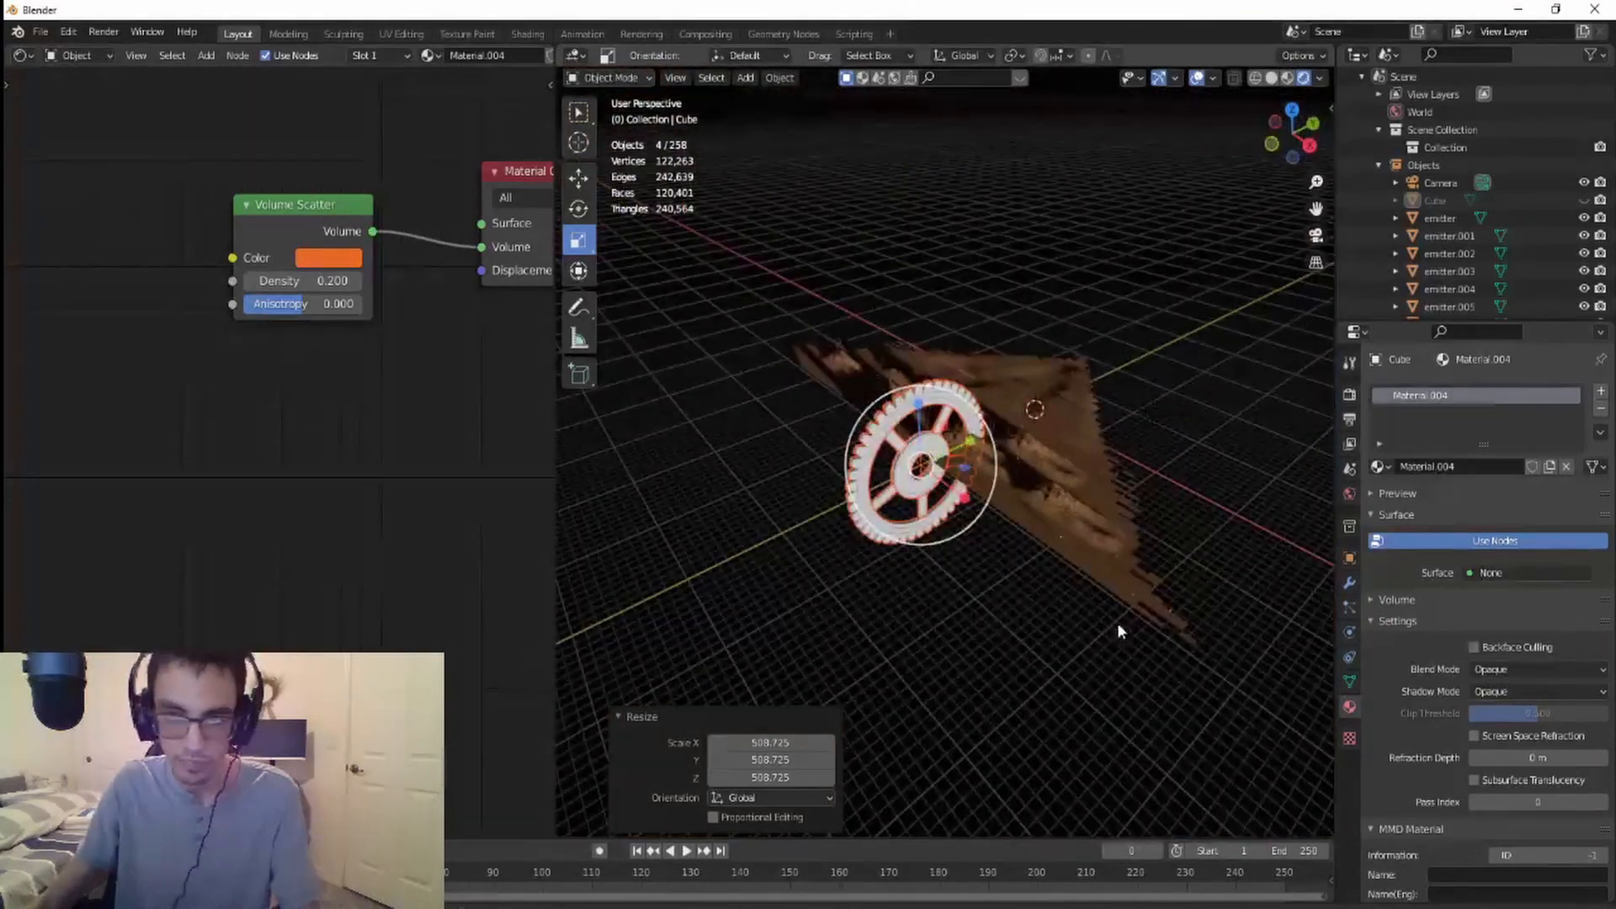
- Through the camera, raise the gearwheel and rotate it 451° about the Z axis to face the camera
click(1317, 239)
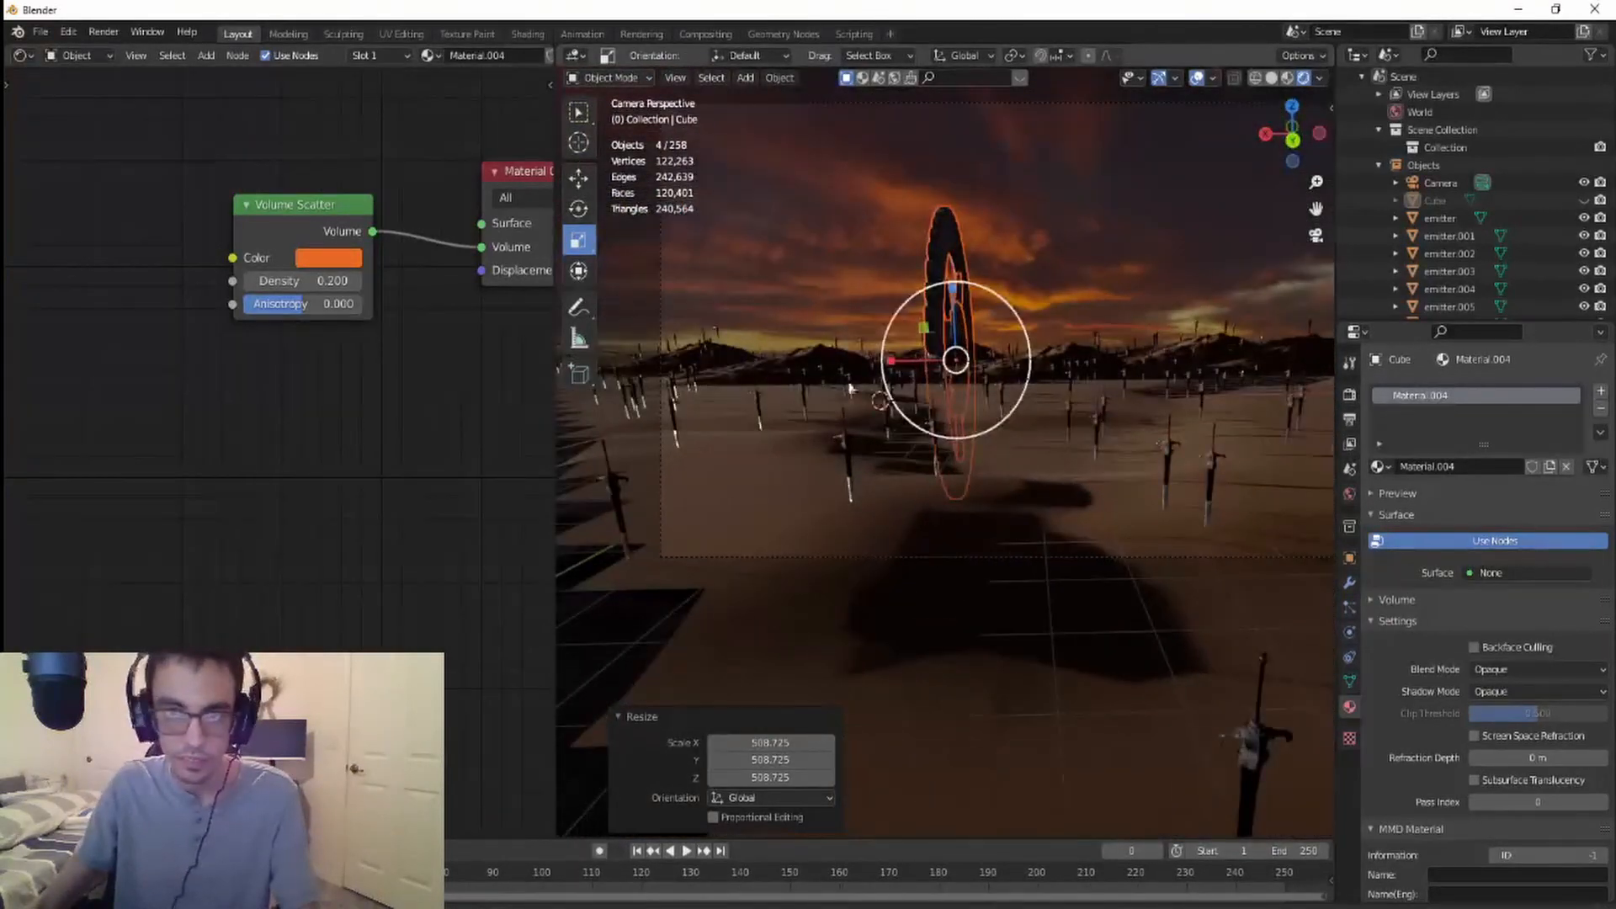
click(578, 177)
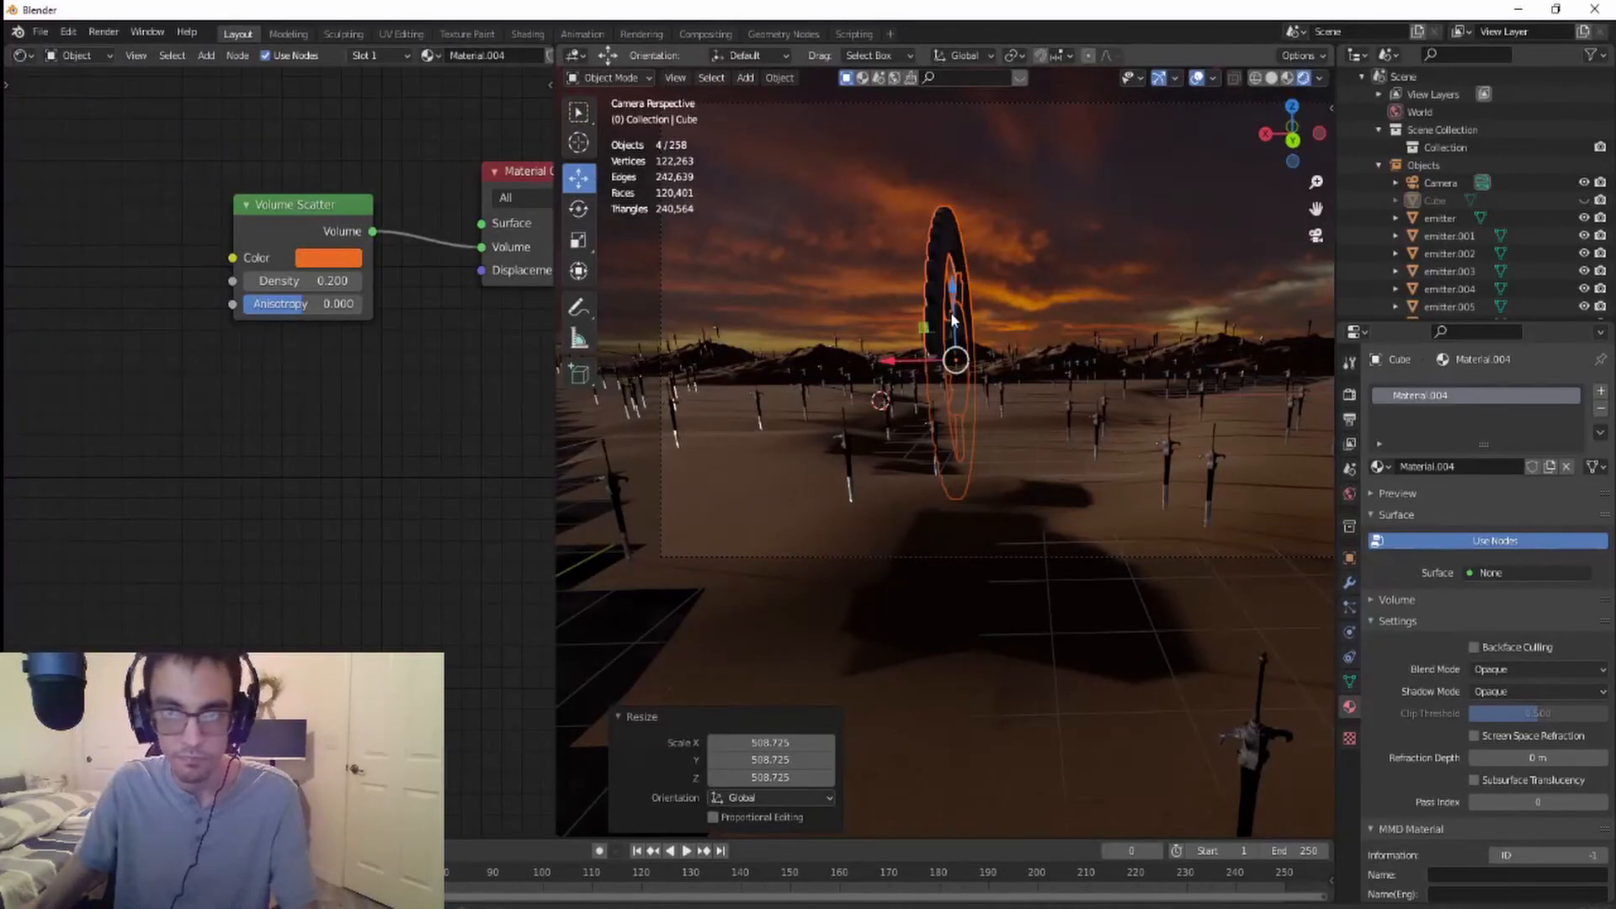
drag(953, 320, 944, 282)
click(579, 208)
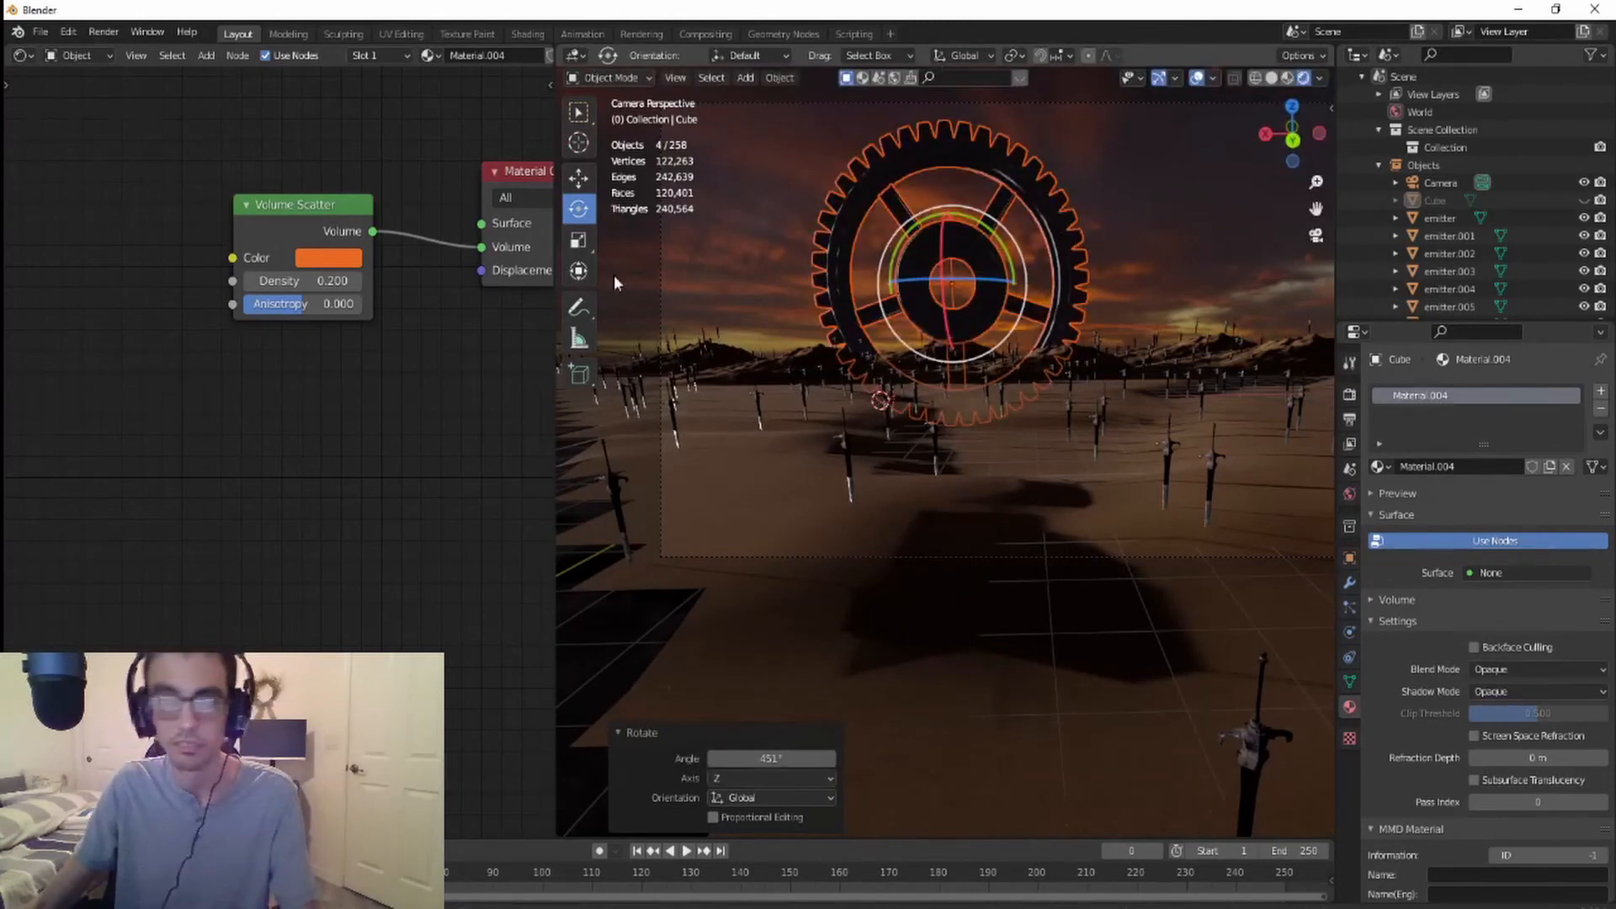
- Move the gearwheel about 16 m along X and thicken it by a Y scale of about 3.05
click(576, 181)
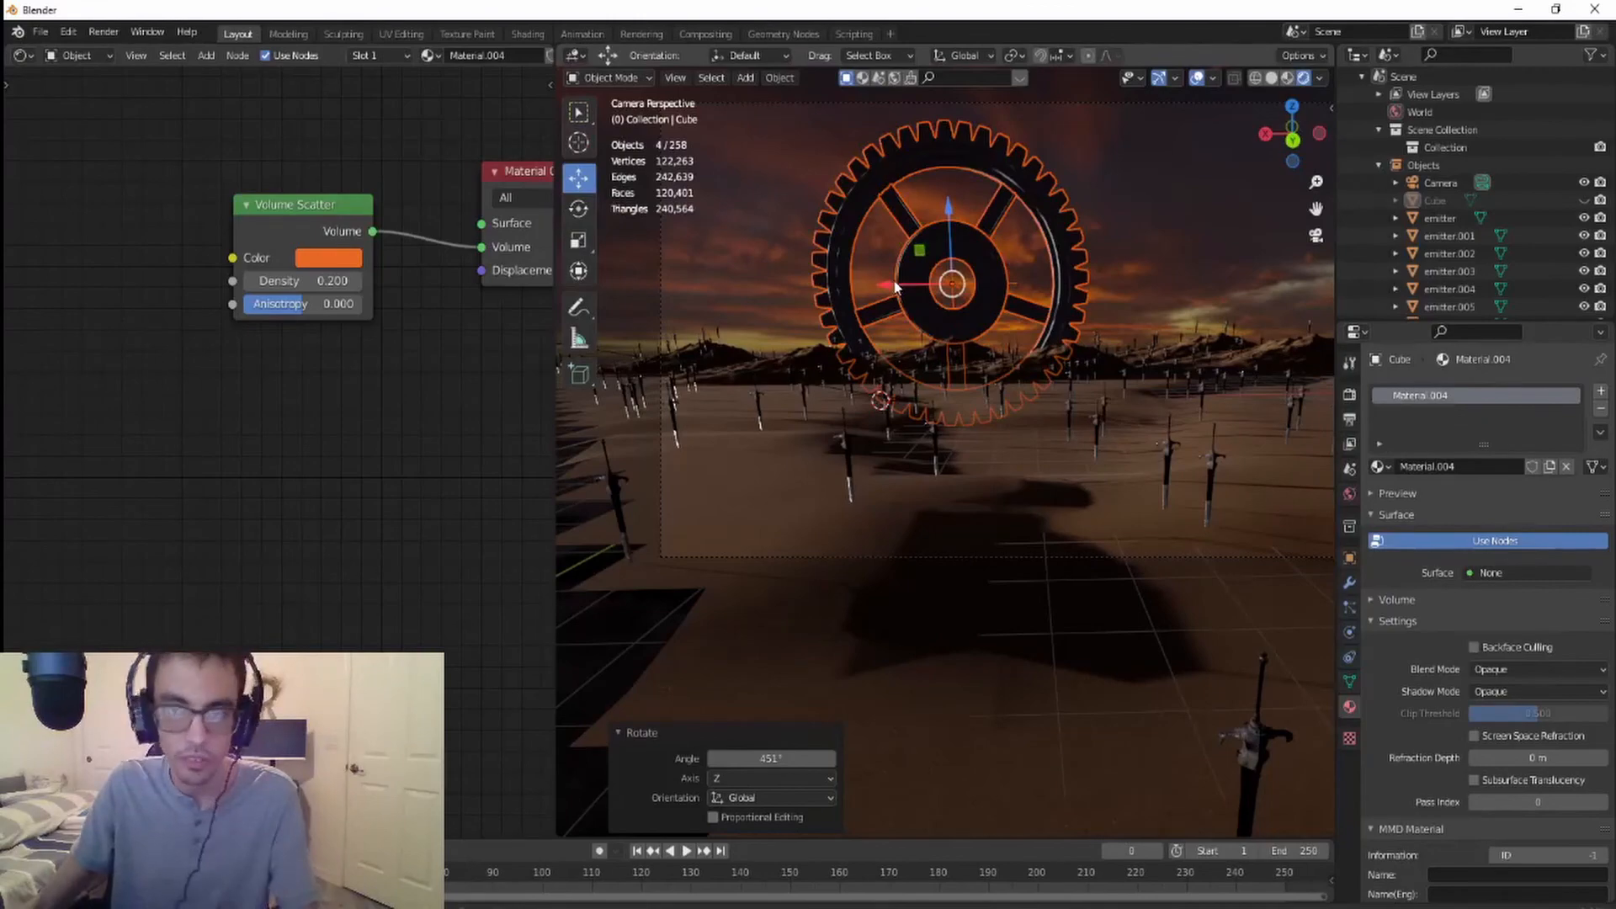
drag(894, 284, 688, 285)
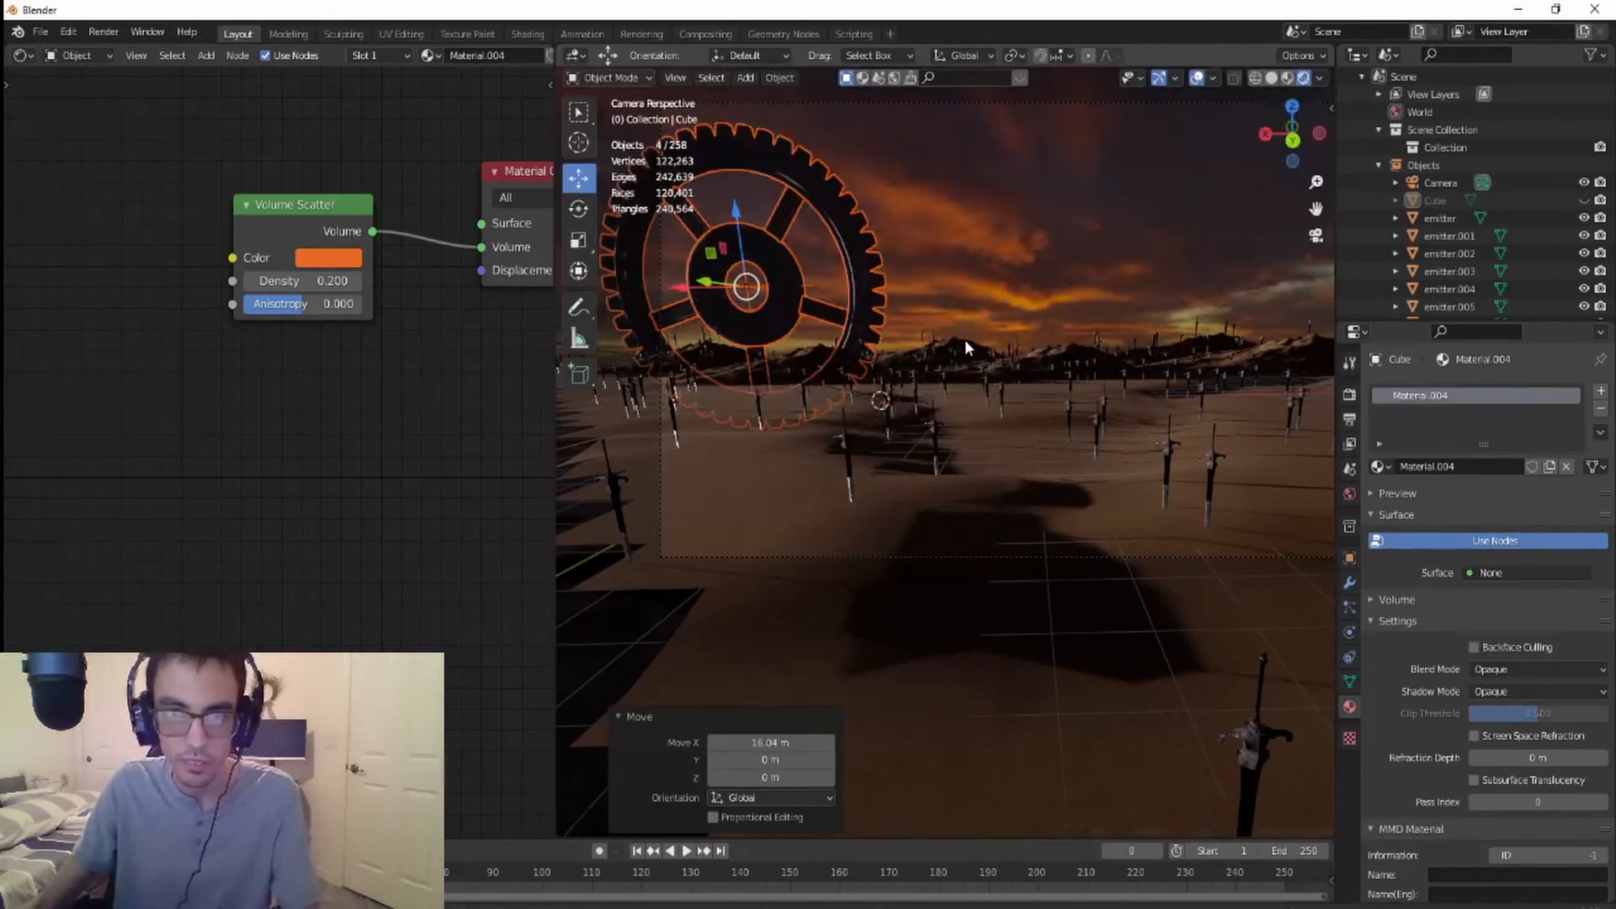
middle_drag(965, 343, 933, 395)
click(580, 245)
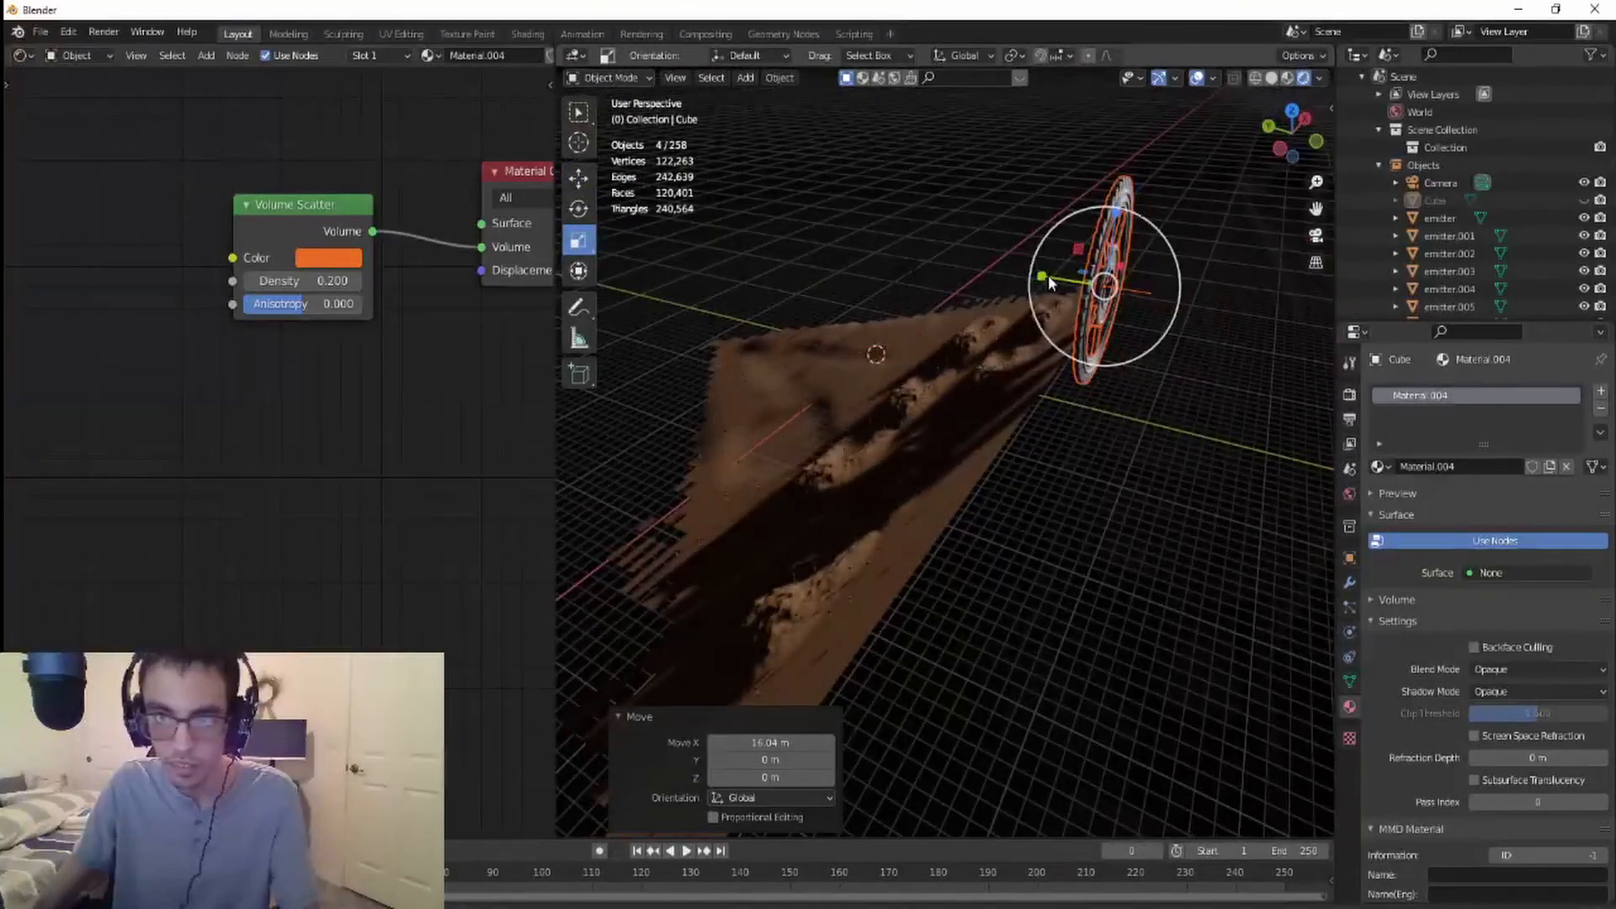
drag(1047, 274, 904, 273)
middle_drag(921, 332, 1240, 349)
click(1316, 235)
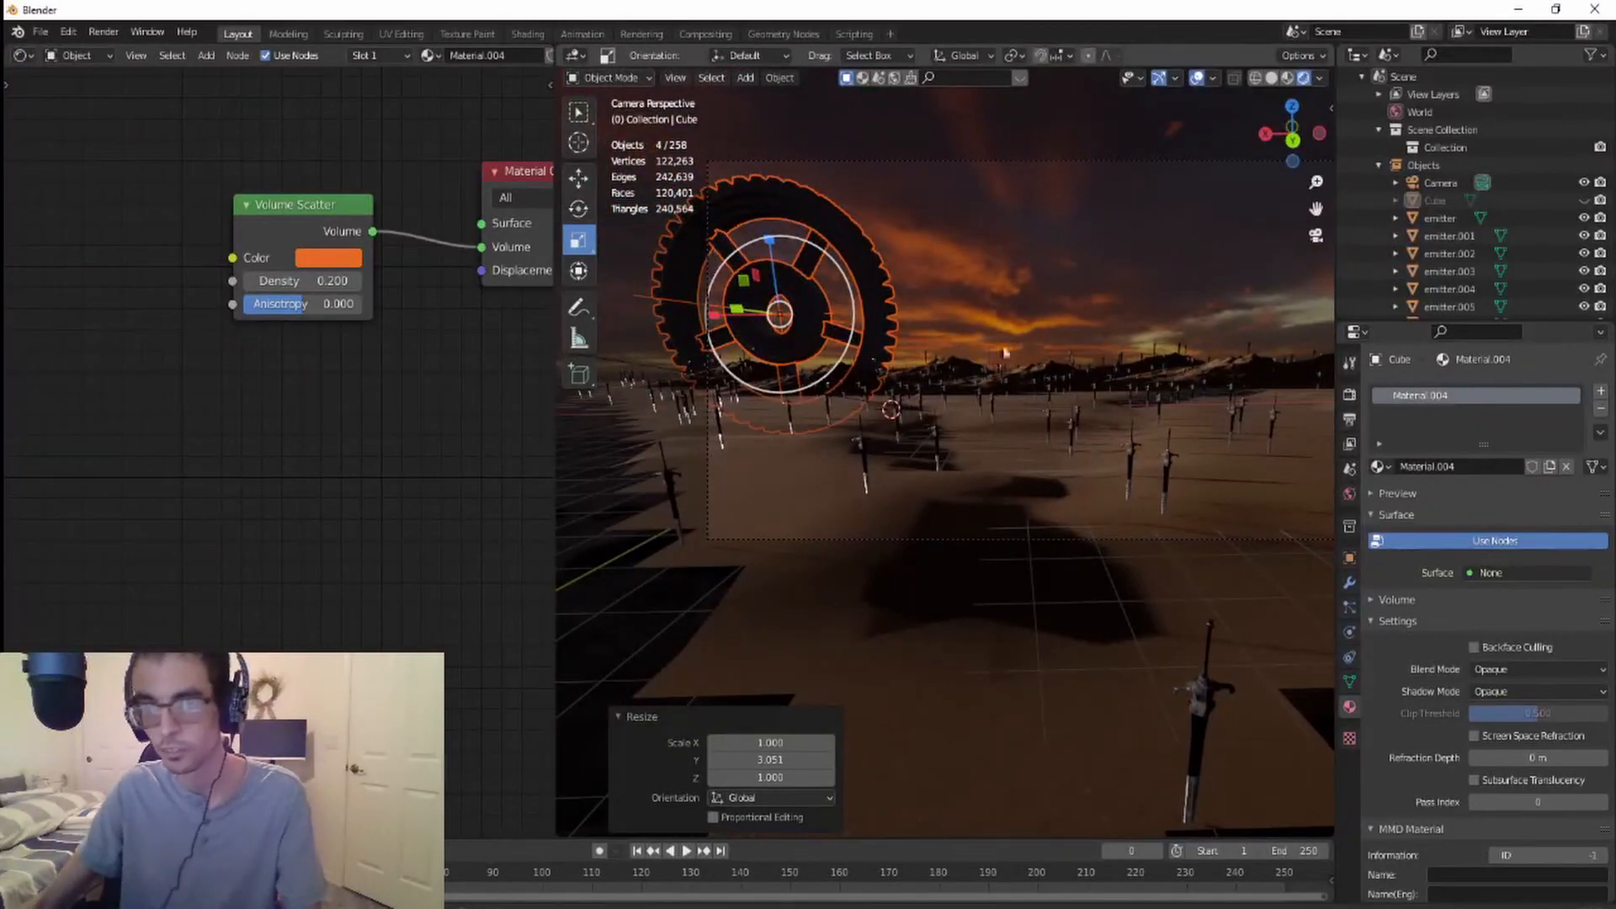
scroll(1021, 313, up, 2)
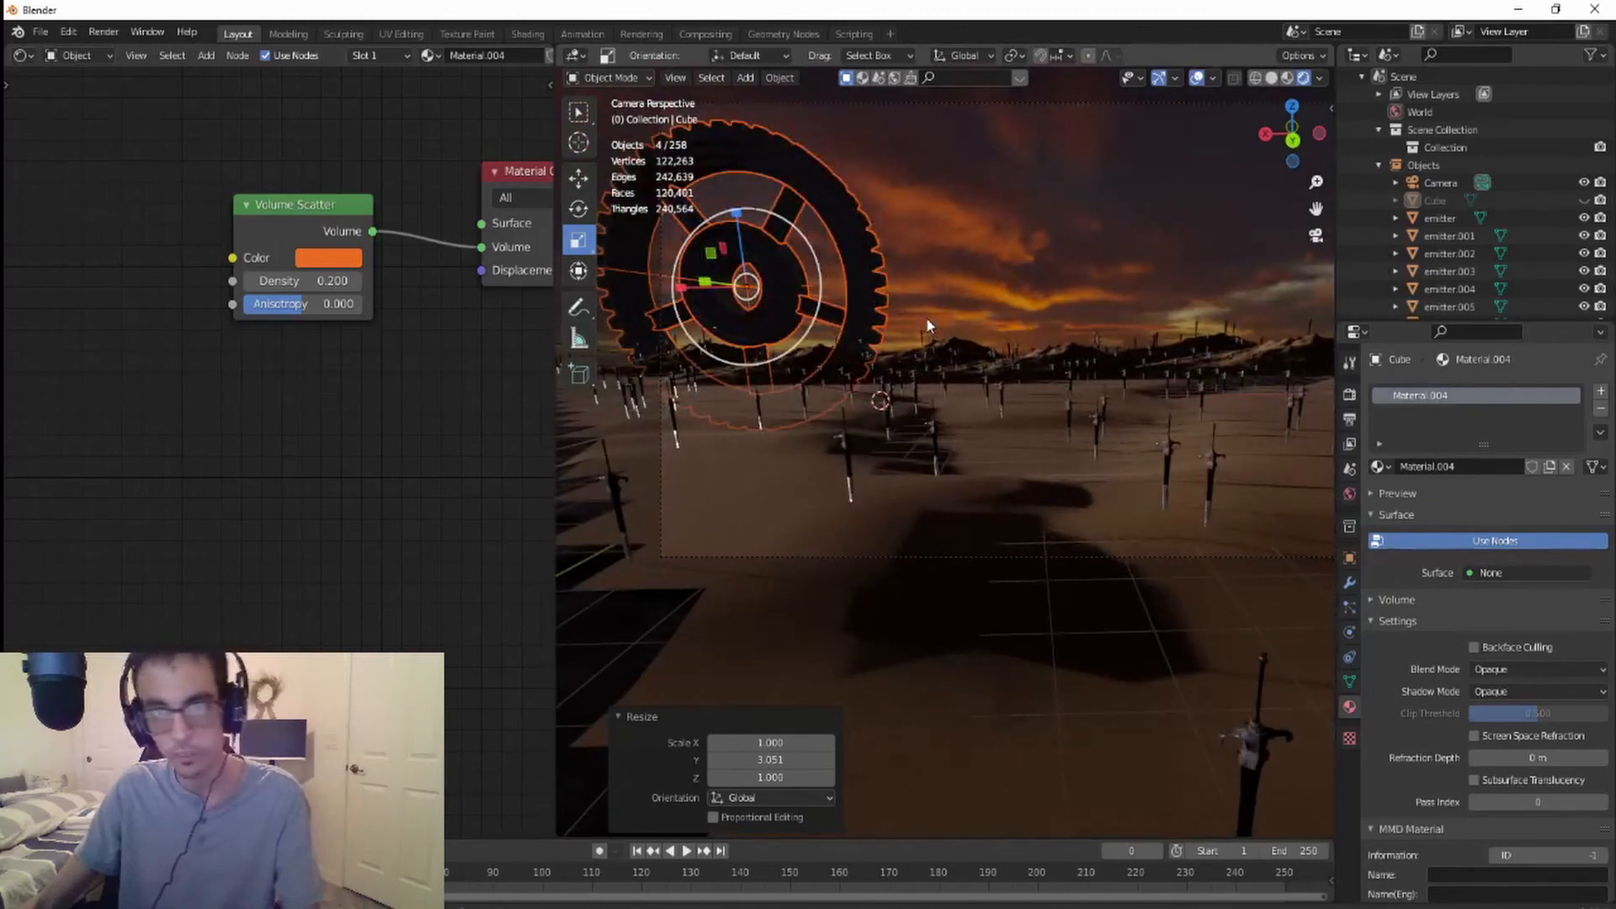
scroll(928, 325, down, 1)
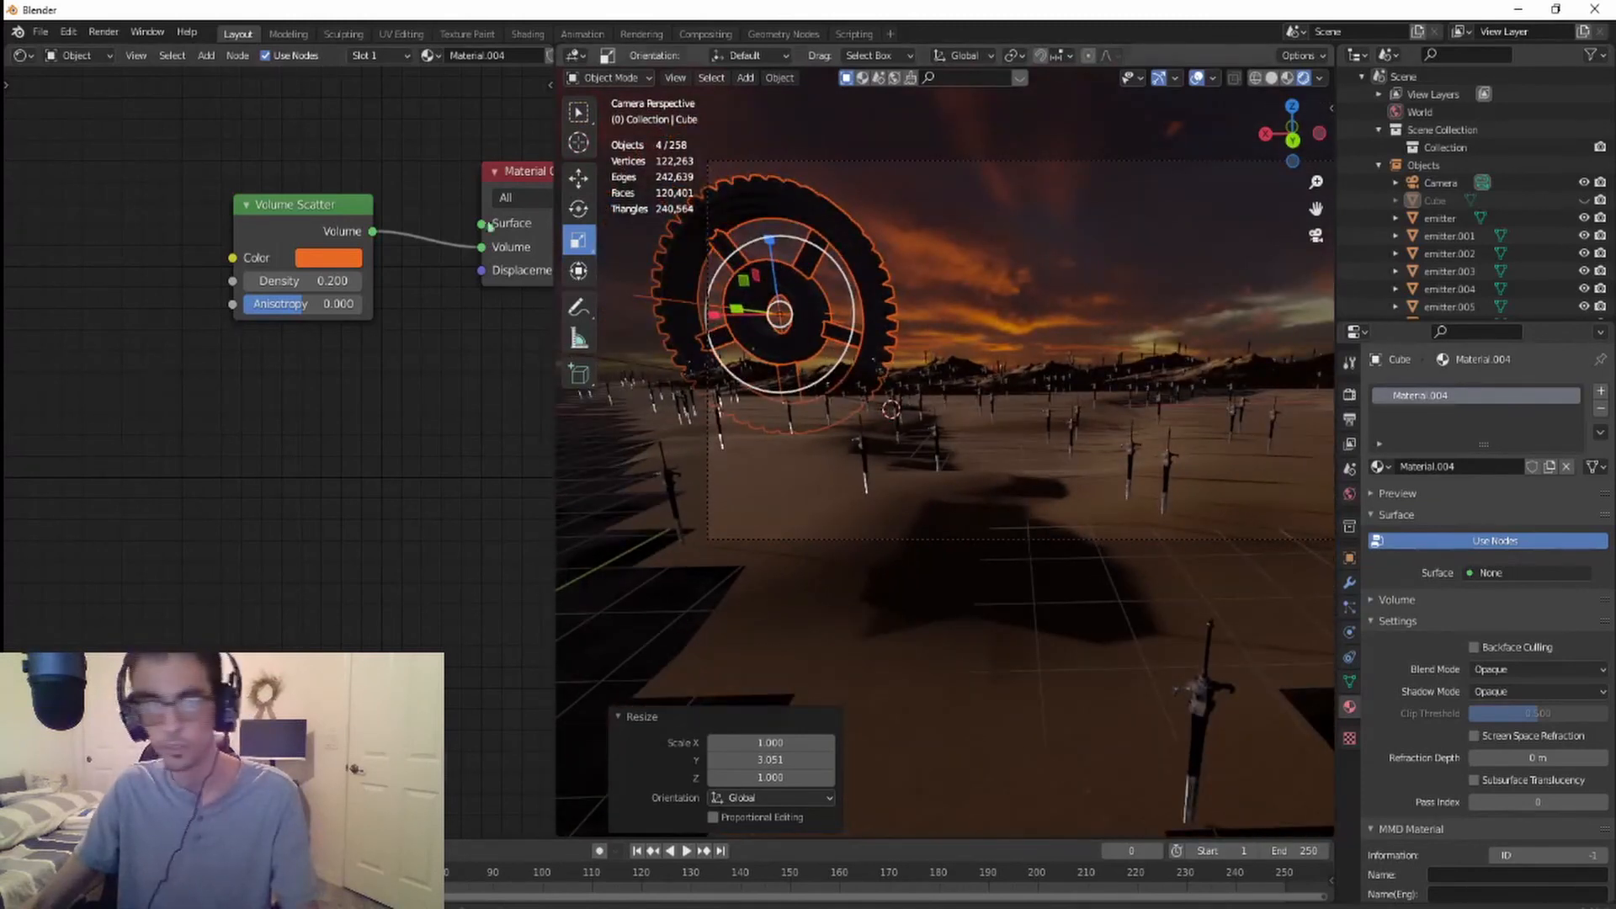
- Lower the gearwheel by about 2.67 m and shift it about -5.86 m along X into the camera frame
click(580, 179)
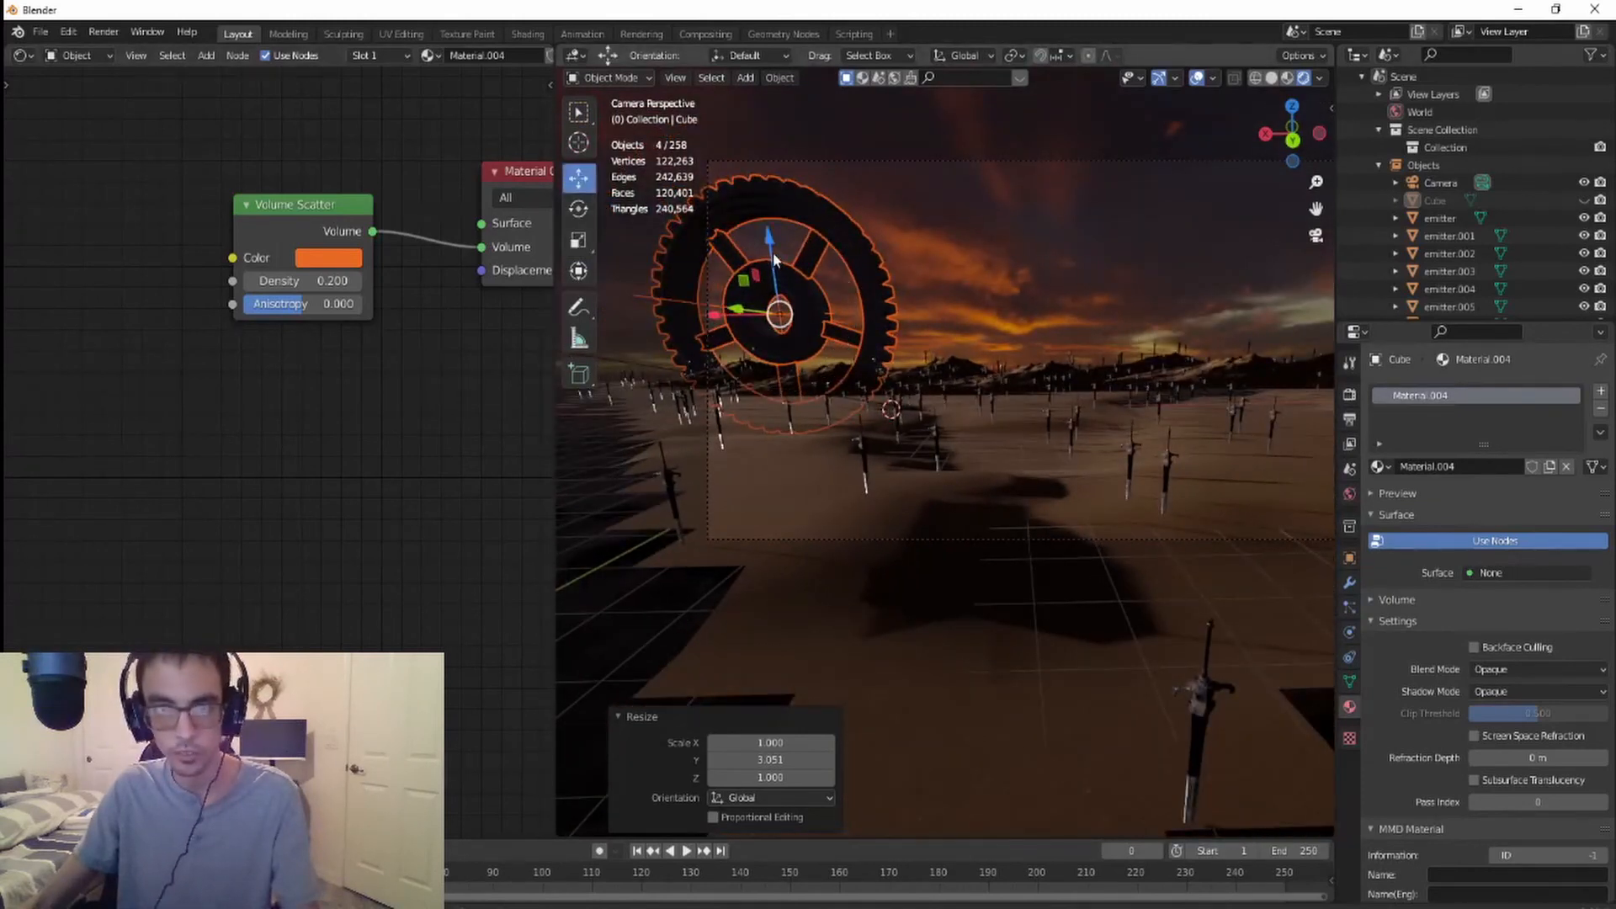
drag(771, 253, 774, 301)
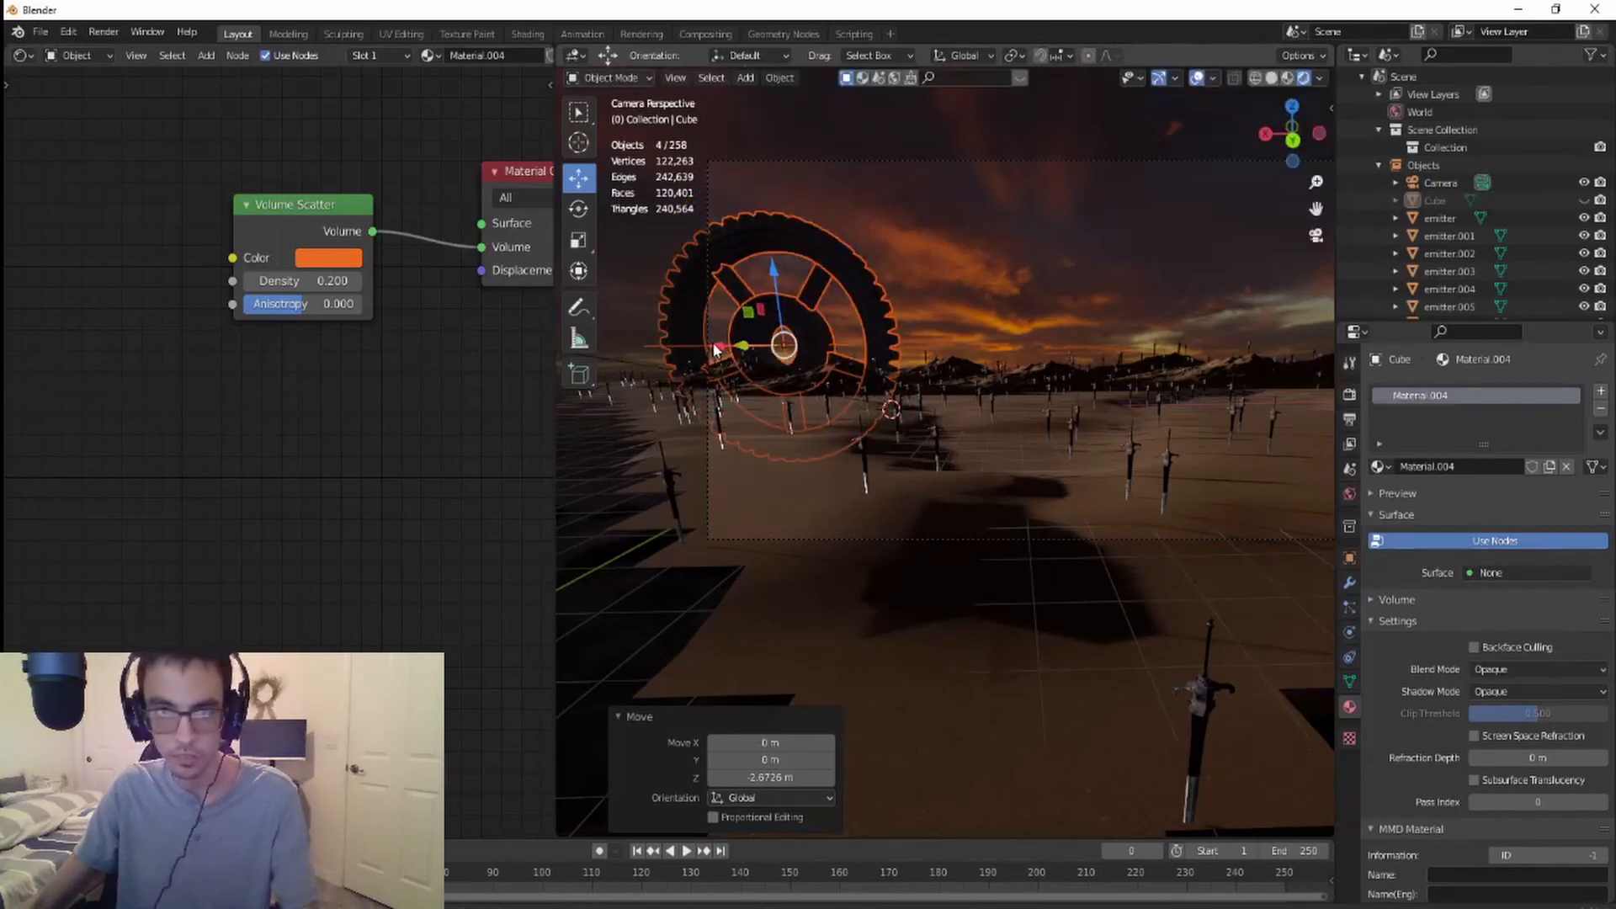
drag(716, 349, 783, 353)
scroll(1091, 360, down, 2)
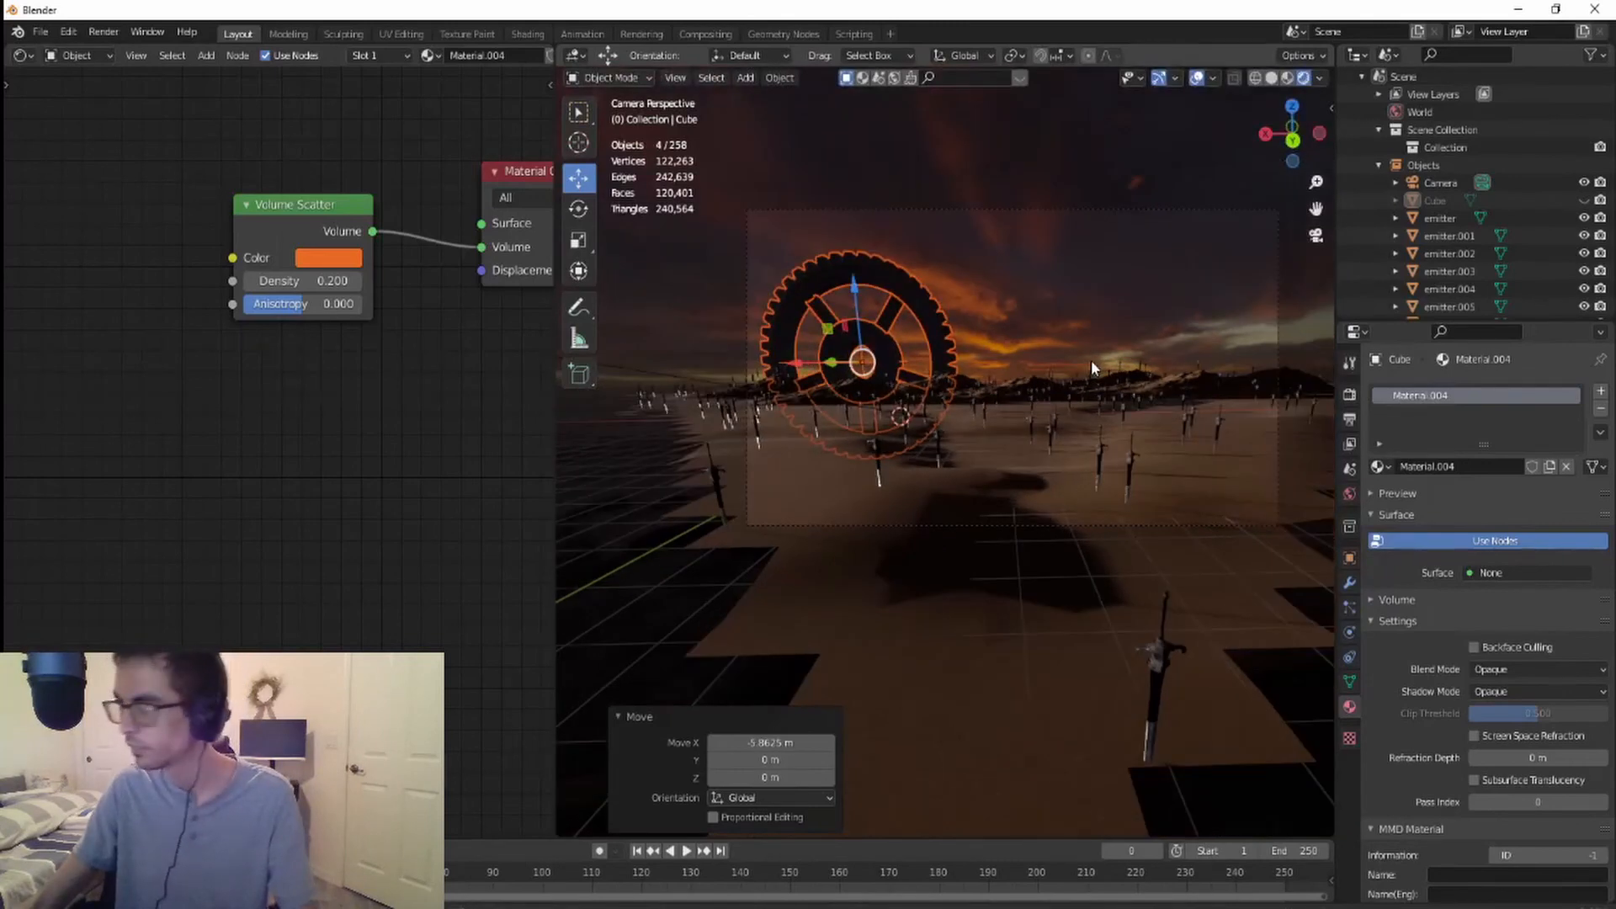
- Duplicate the gearwheel and move the copy about -41.5 m along X to the opposite side of the frame
key(shift+d)
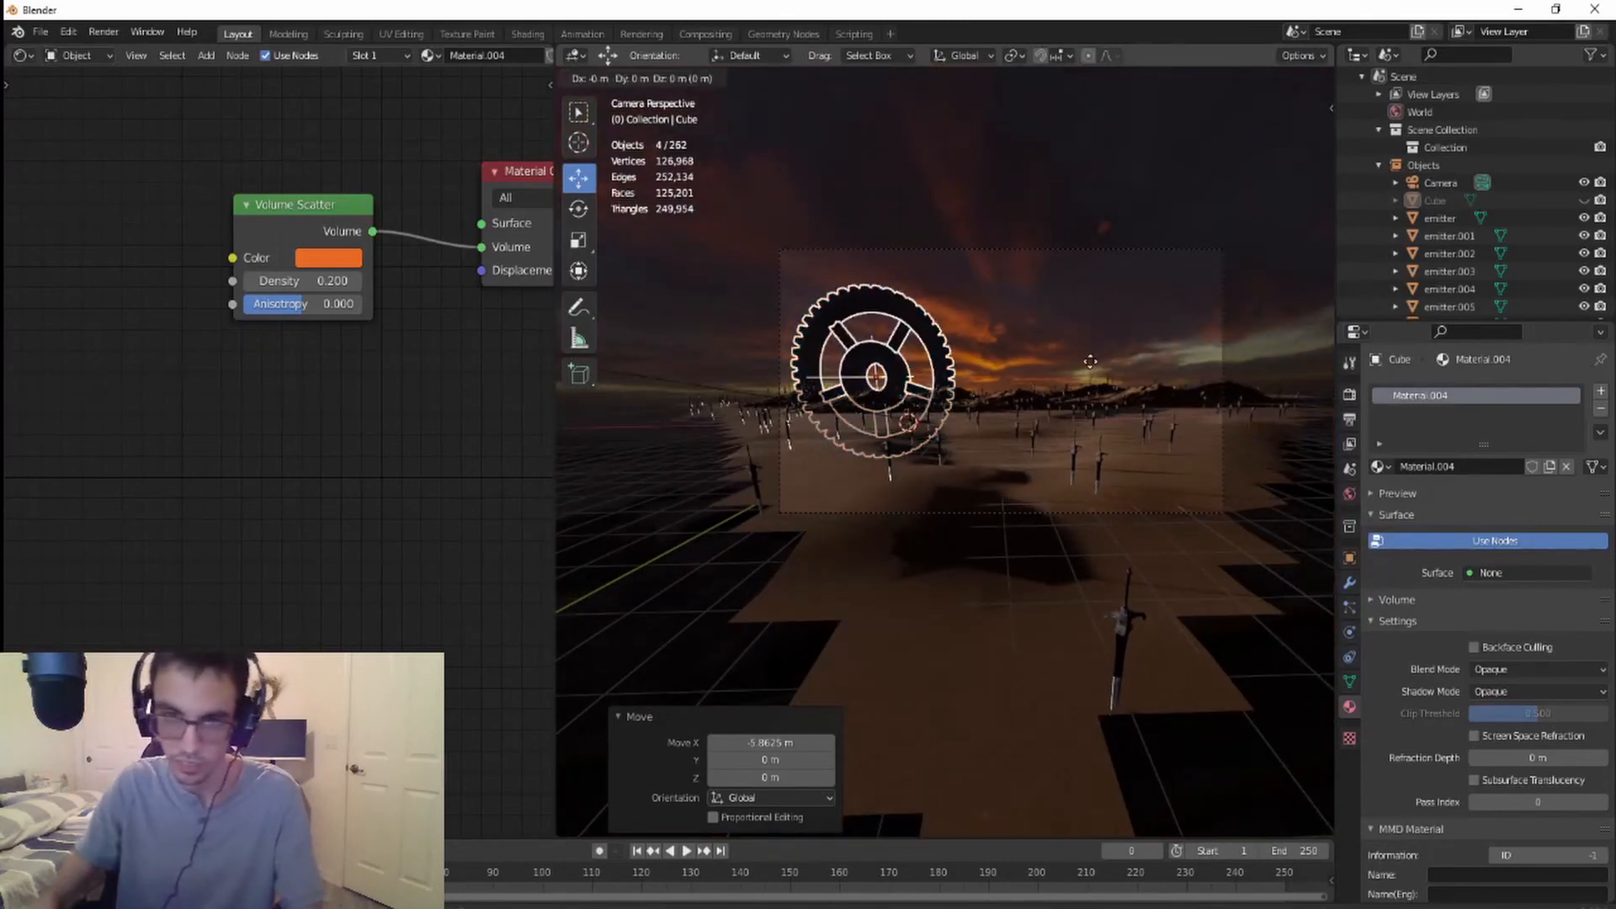
right_click(1089, 360)
key(g)
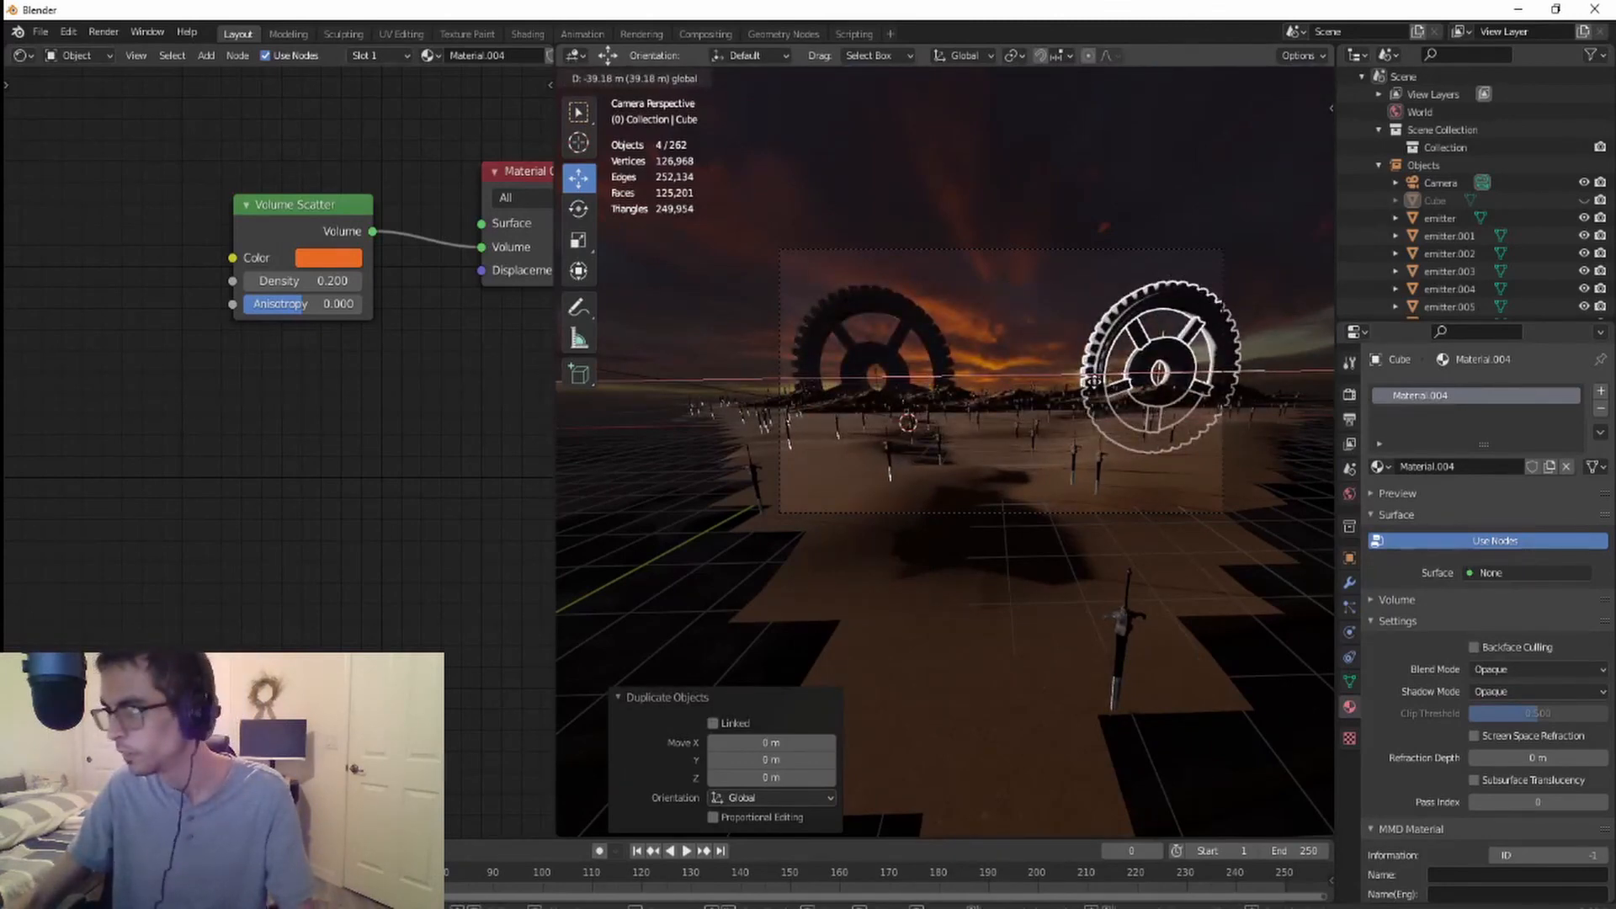
click(1113, 387)
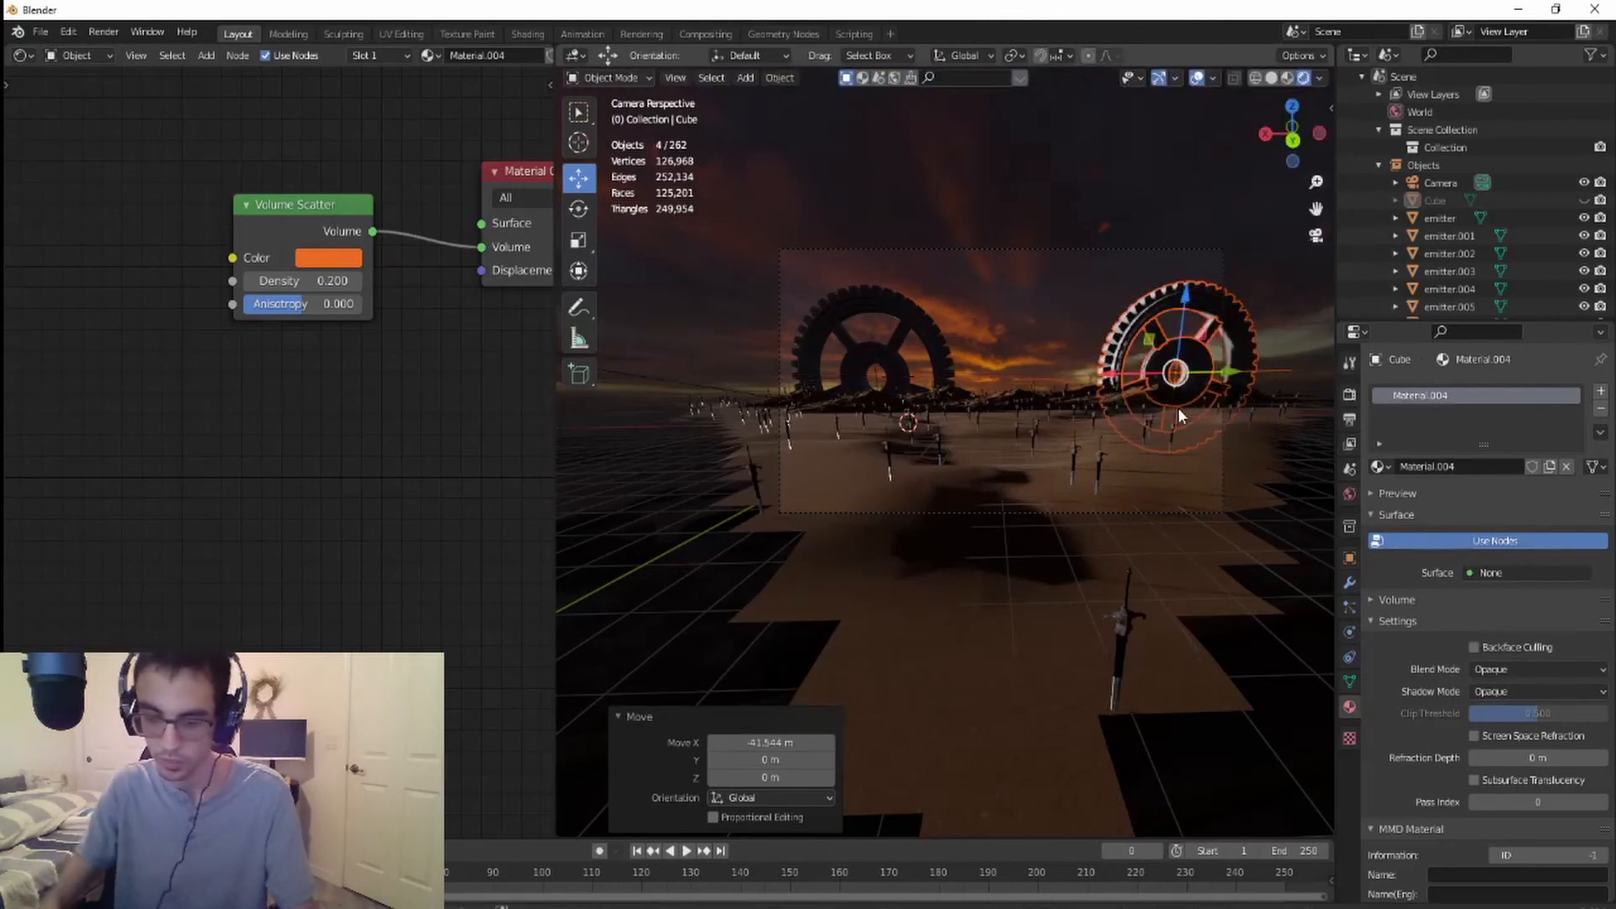
- Duplicate the second gearwheel and move the copy about 17 m along X, between the other two
key(shift+d)
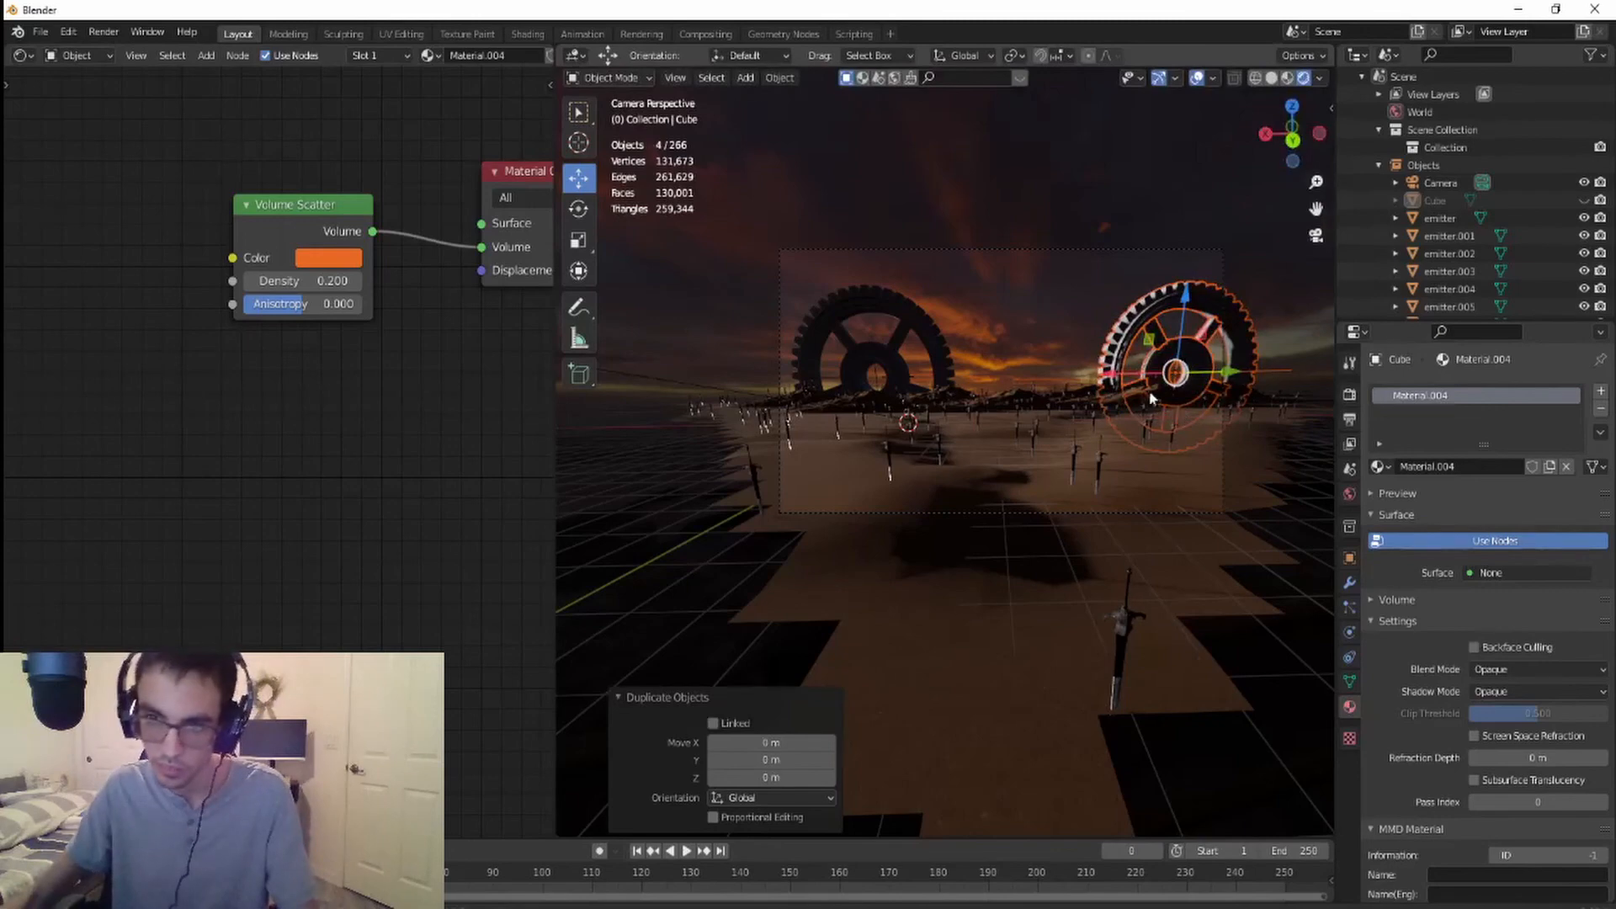
key(shift+d)
click(999, 402)
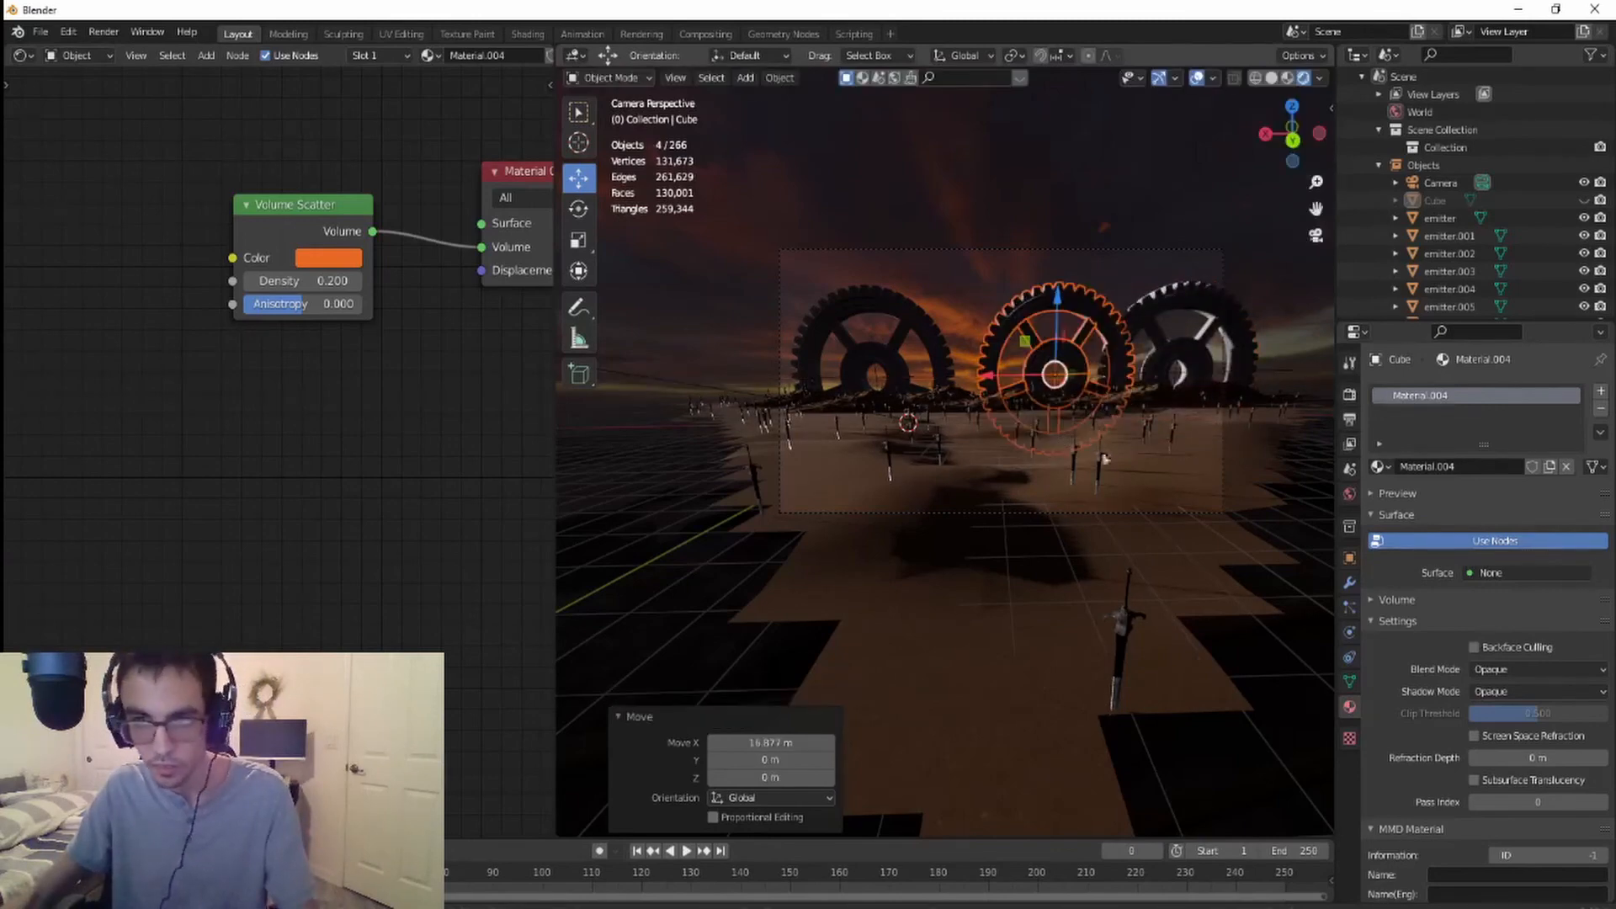
- Push the middle gearwheel farther behind the terrain with Y moves of about -9.9 m and -23.5 m
middle_drag(998, 402, 987, 508)
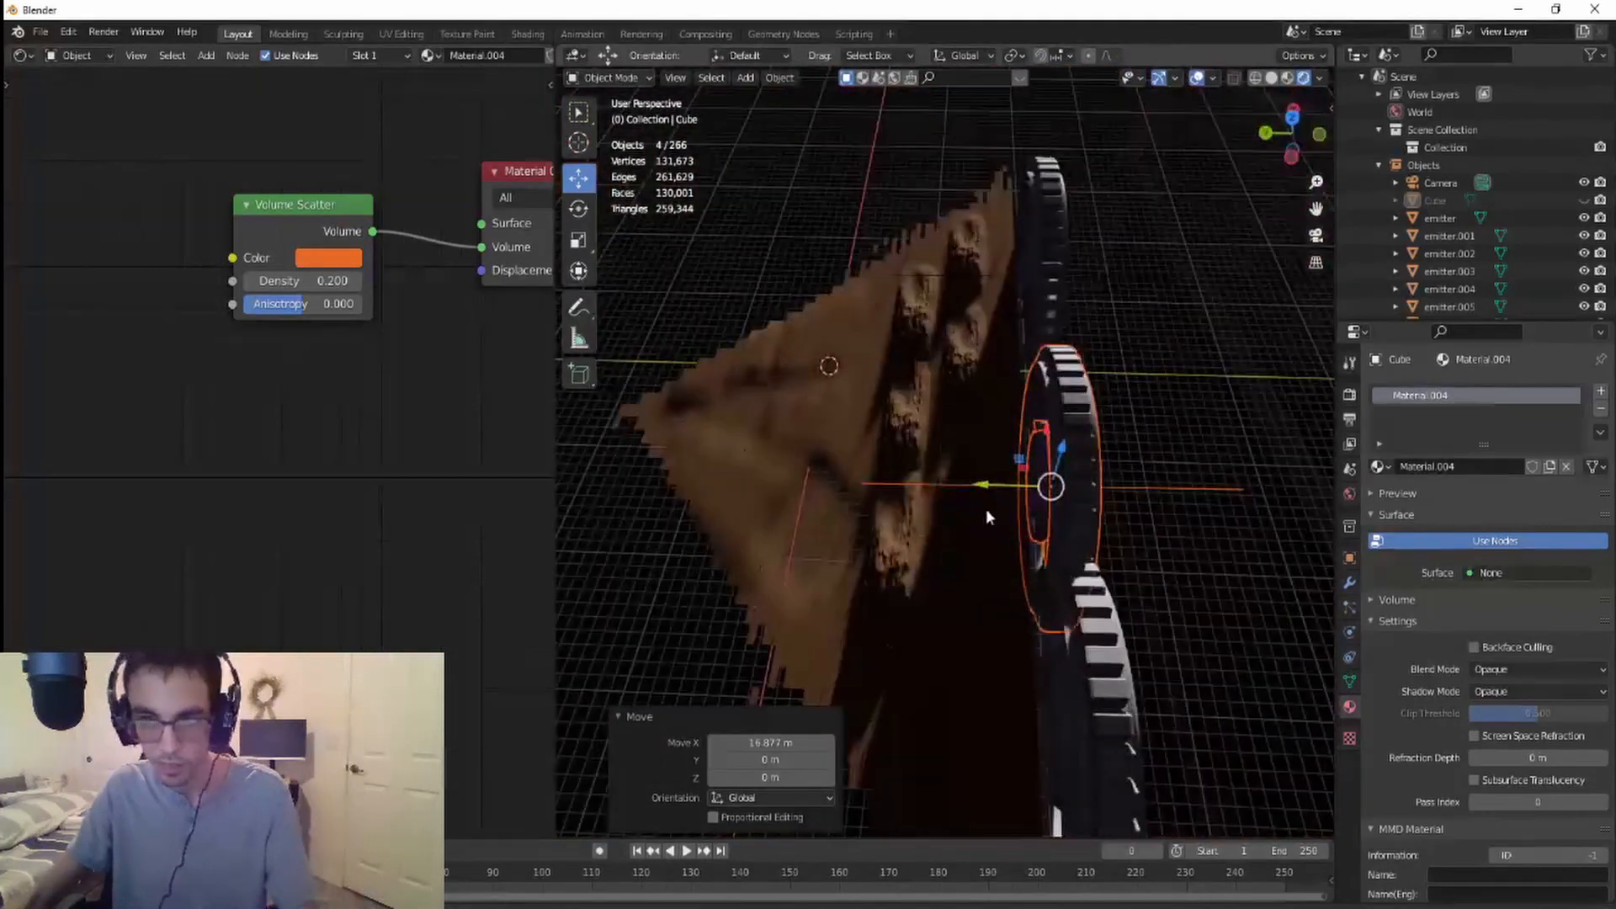
key(g)
key(x)
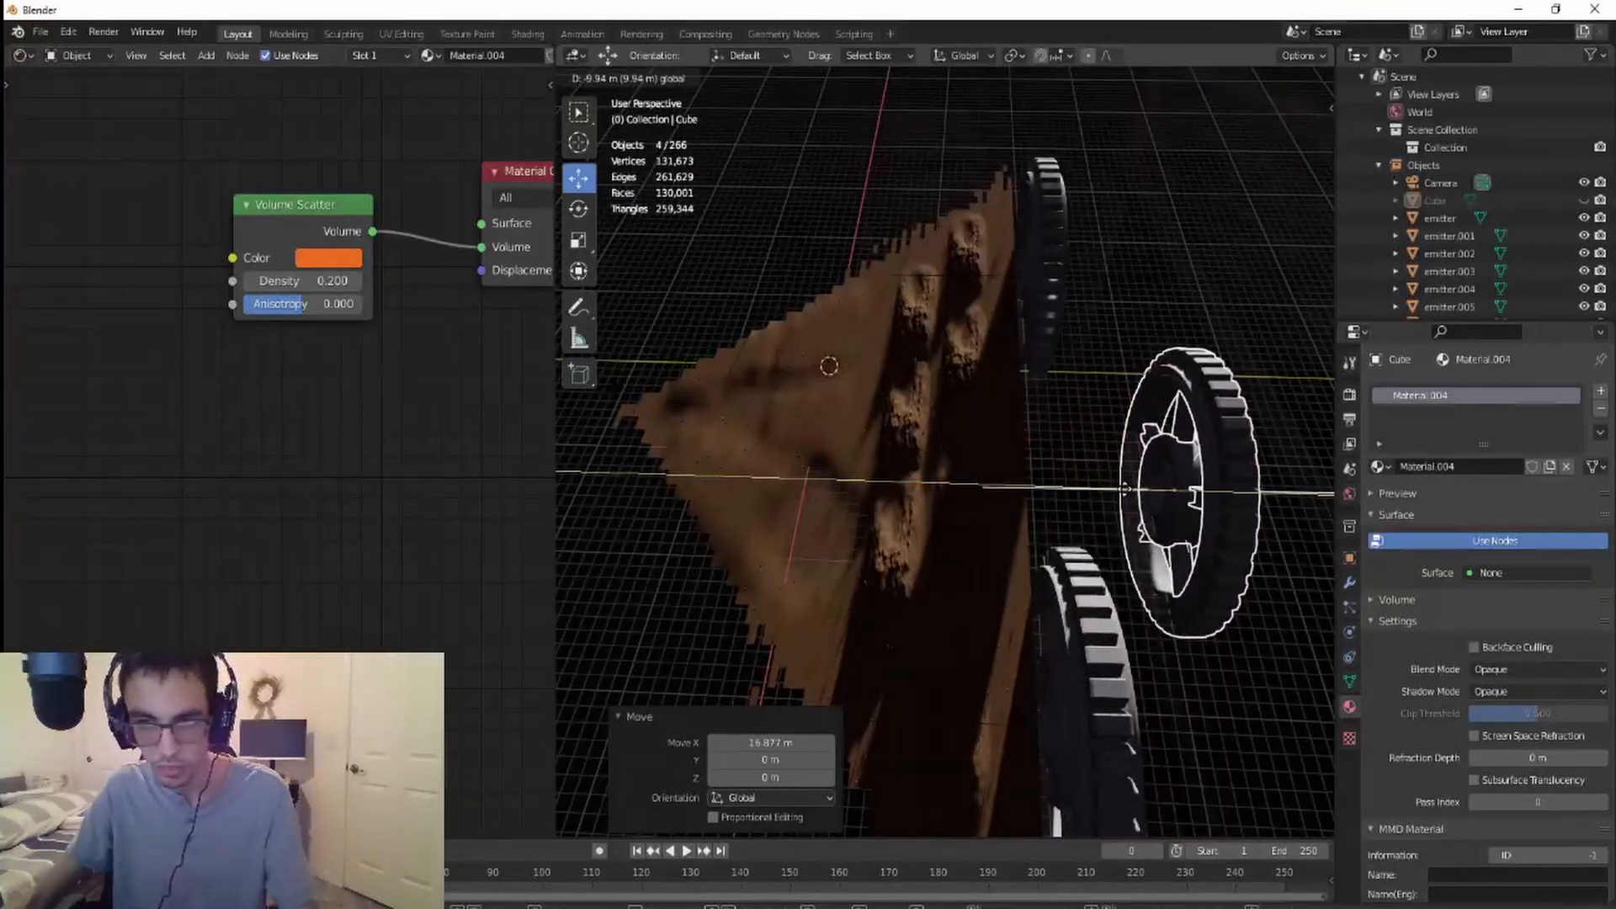
click(1125, 491)
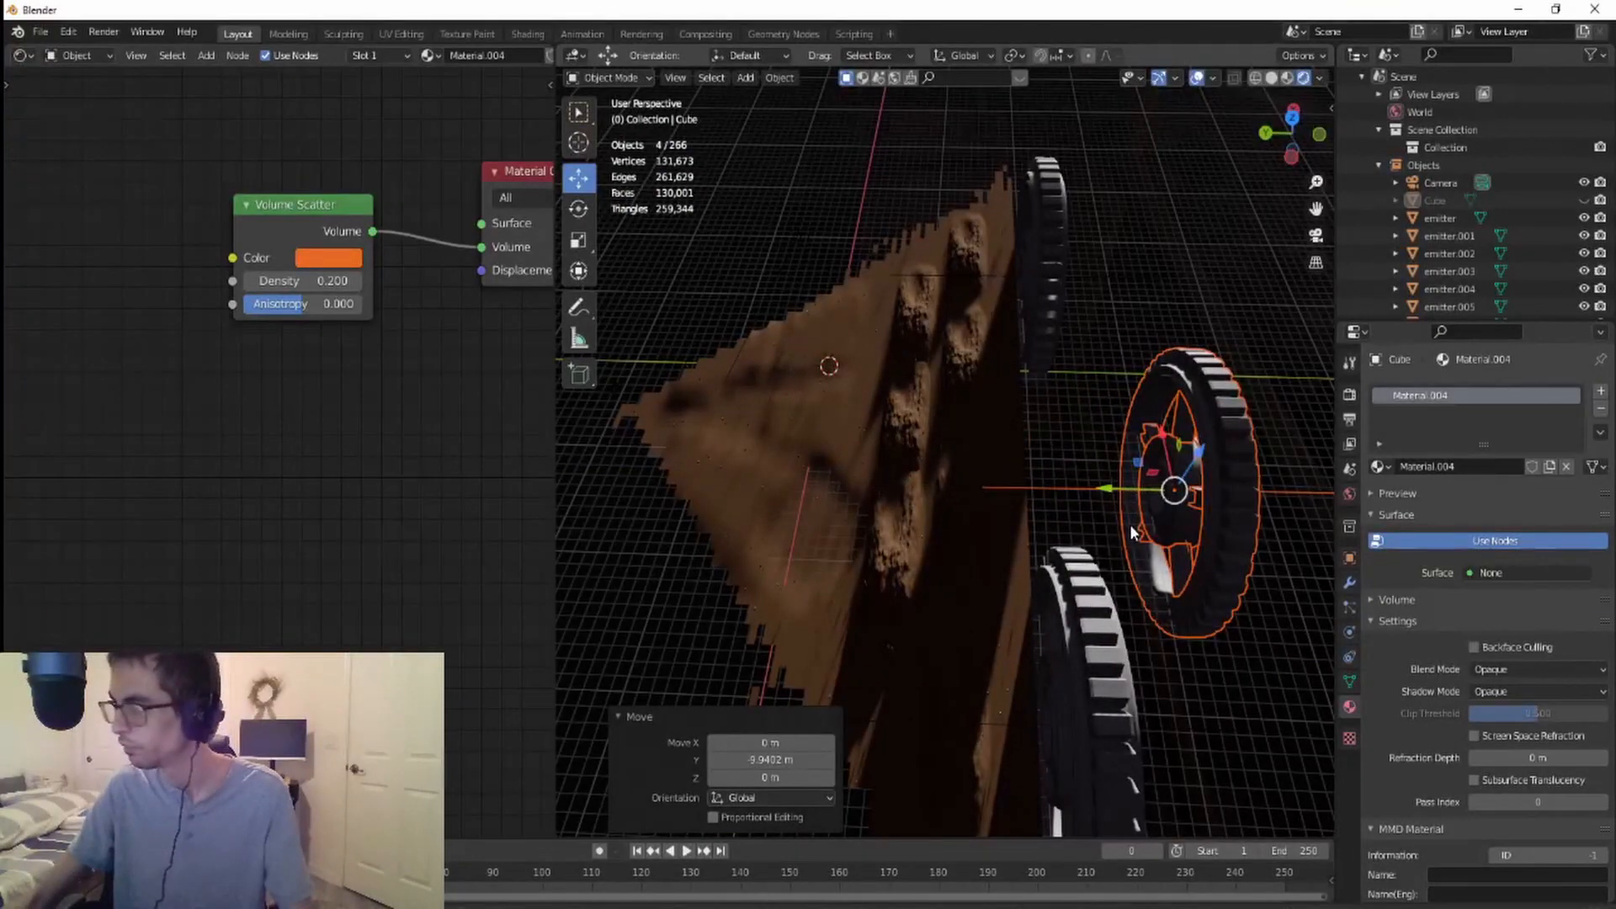
middle_drag(1094, 589, 1094, 355)
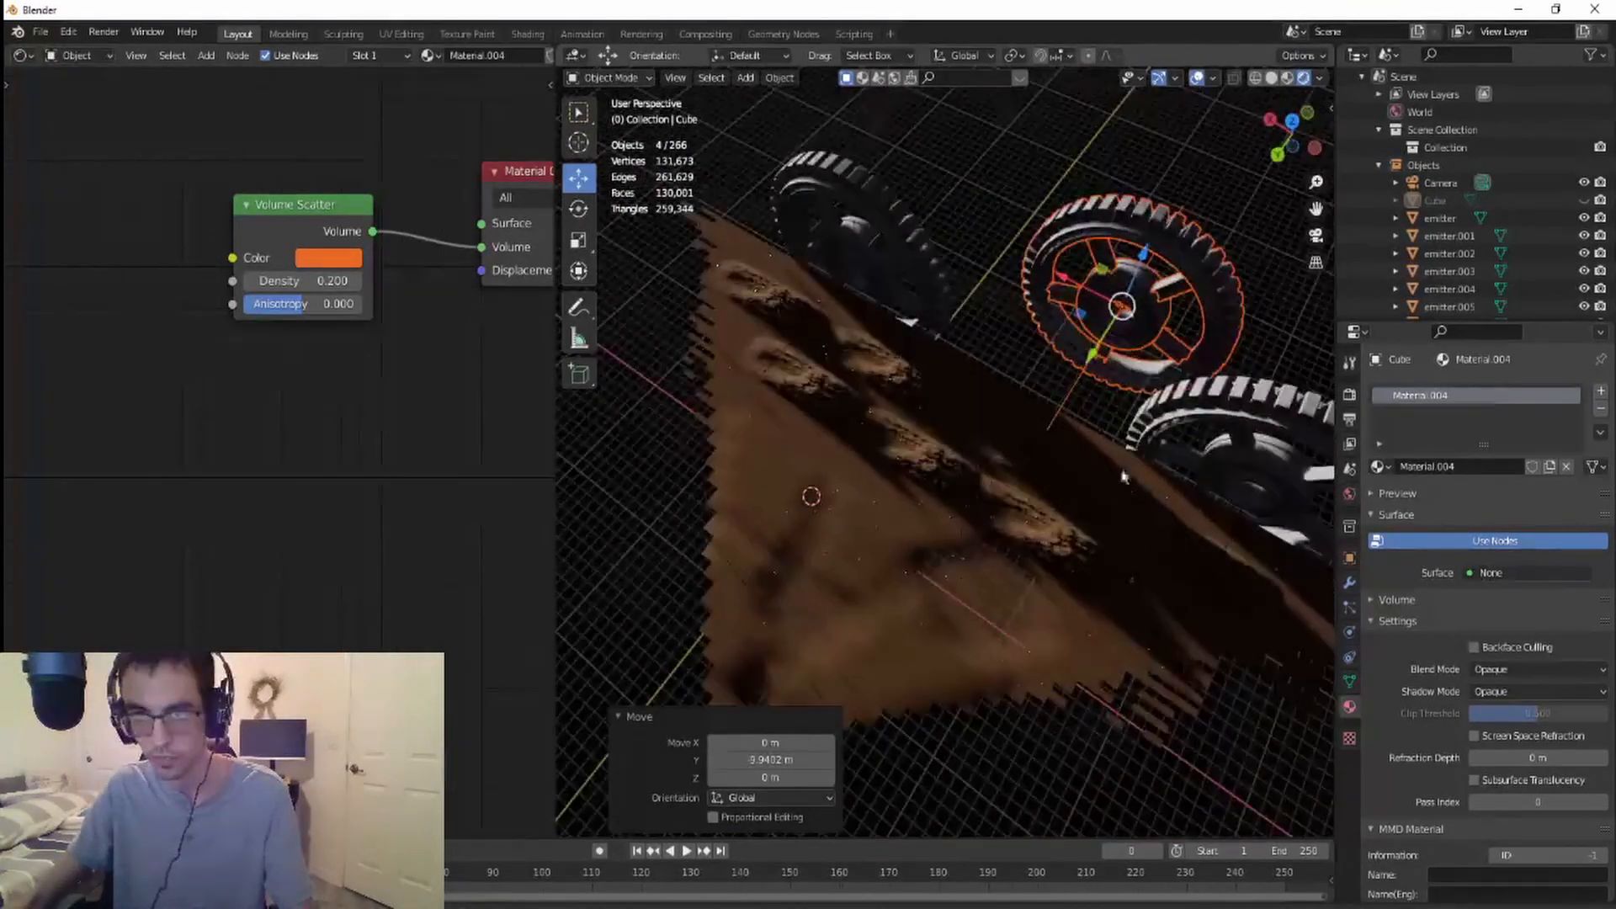
key(g)
key(y)
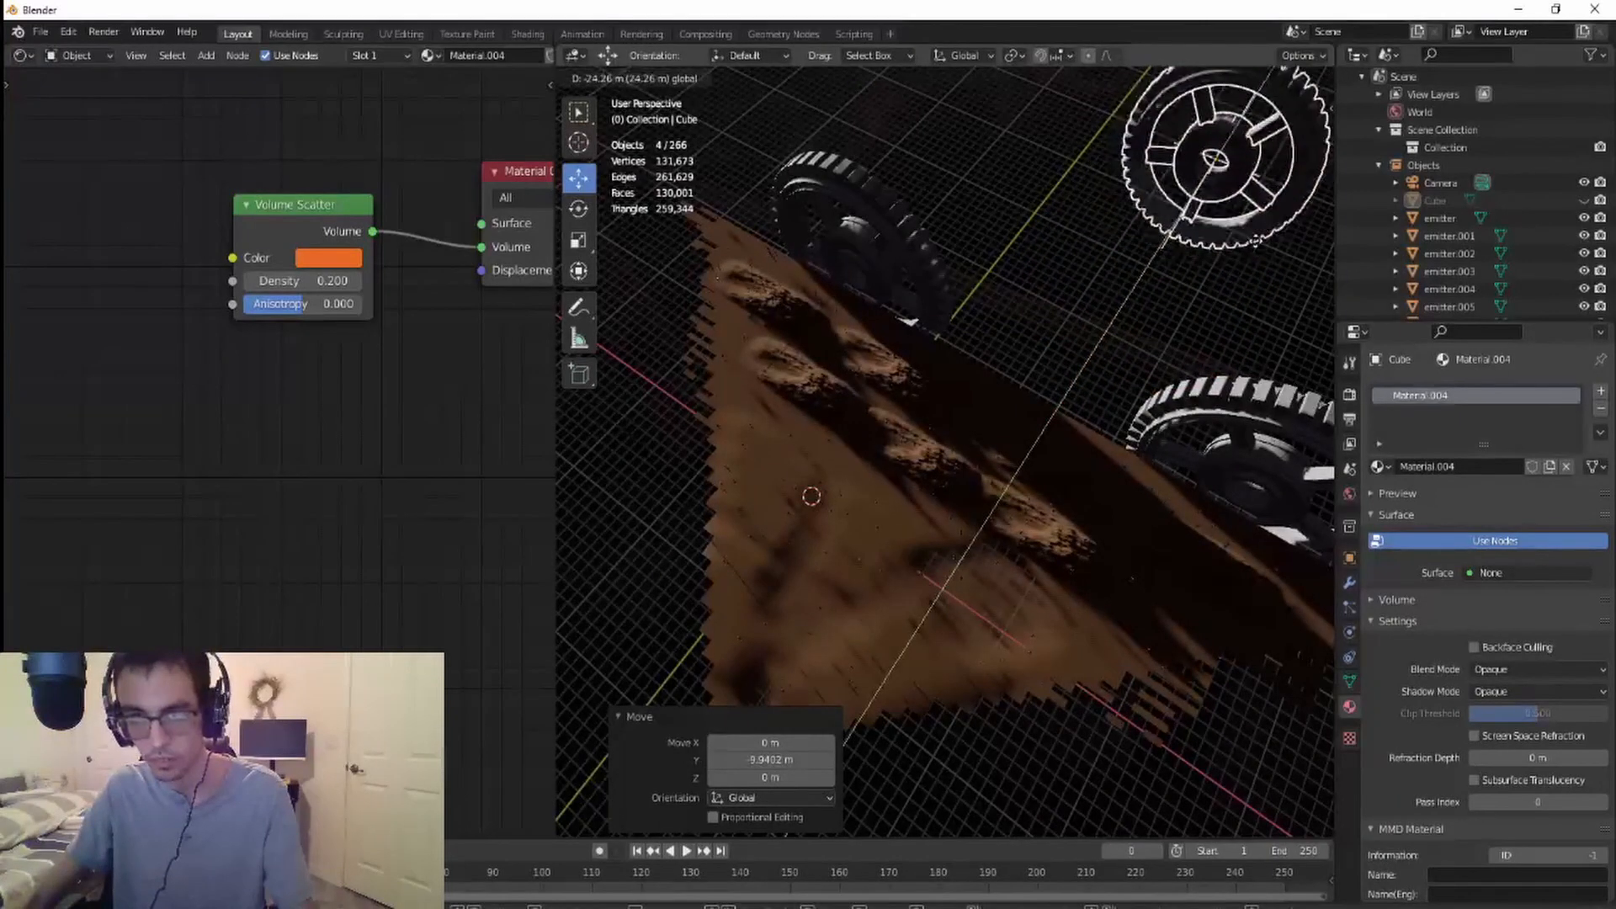
click(1250, 246)
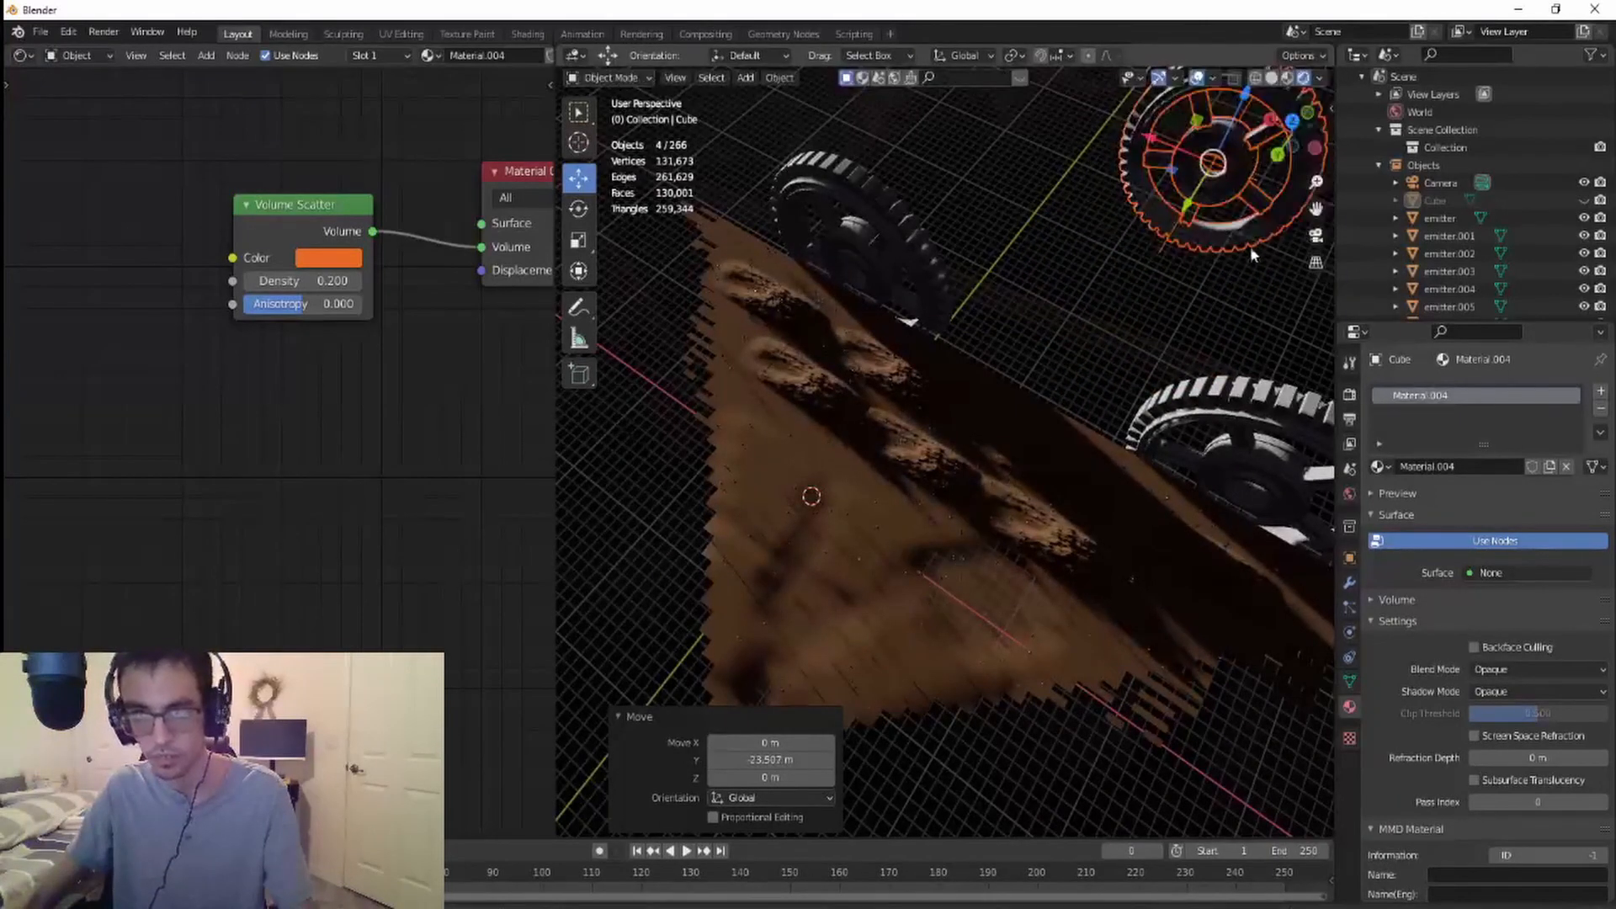
- Duplicate the rear gearwheel and bring the copy about 30.5 m forward along Y
key(shift+d)
right_click(1057, 386)
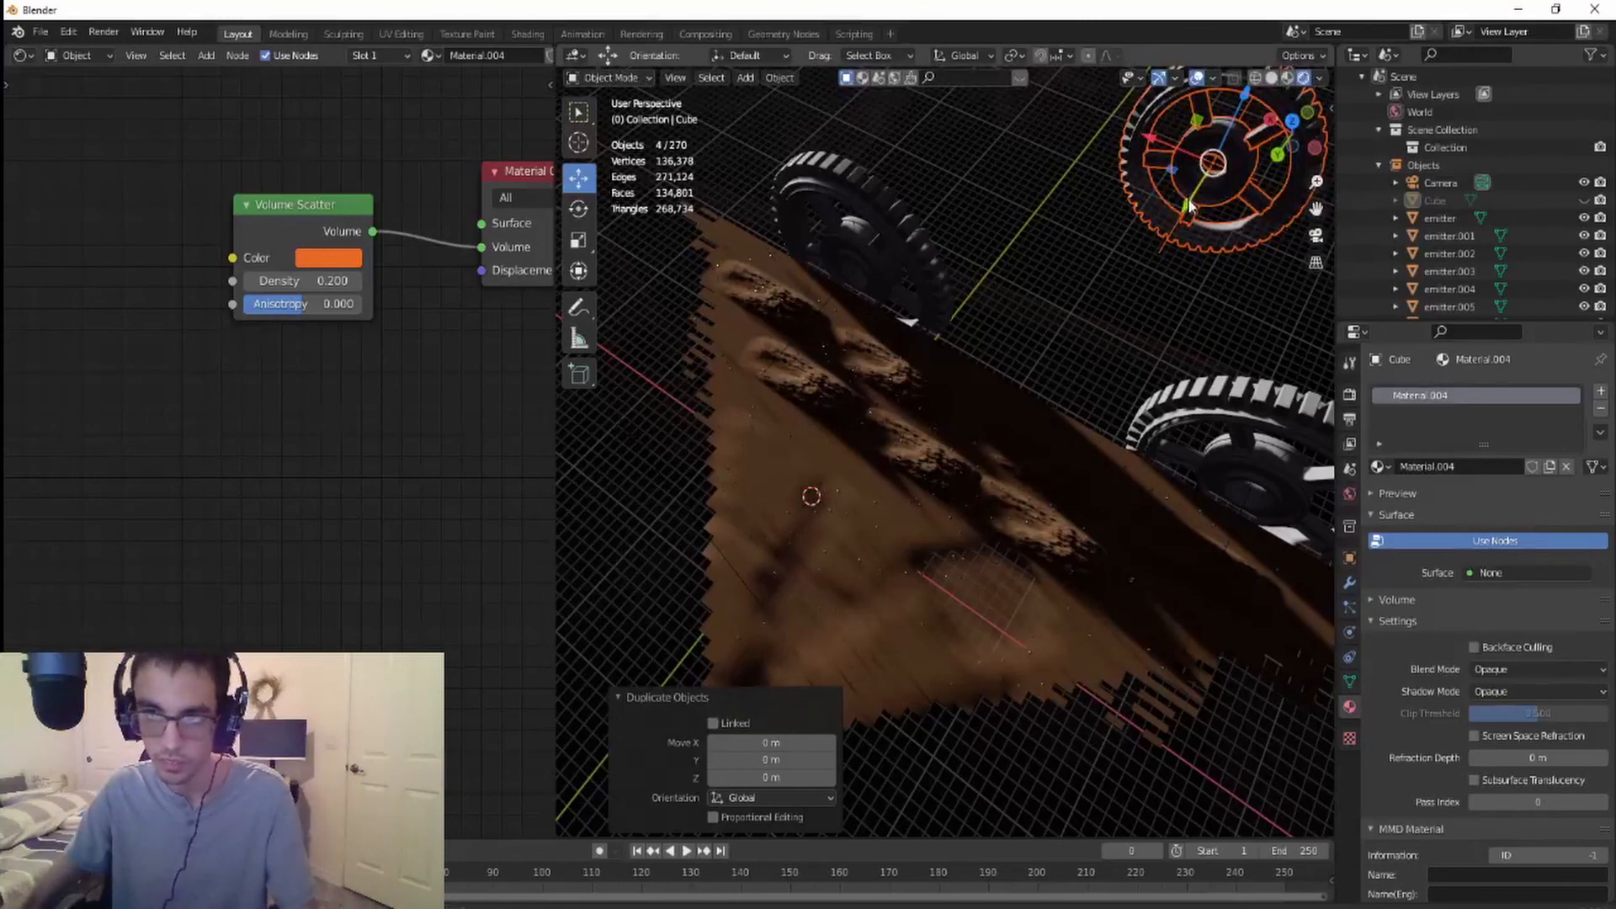
key(g)
key(y)
click(1042, 384)
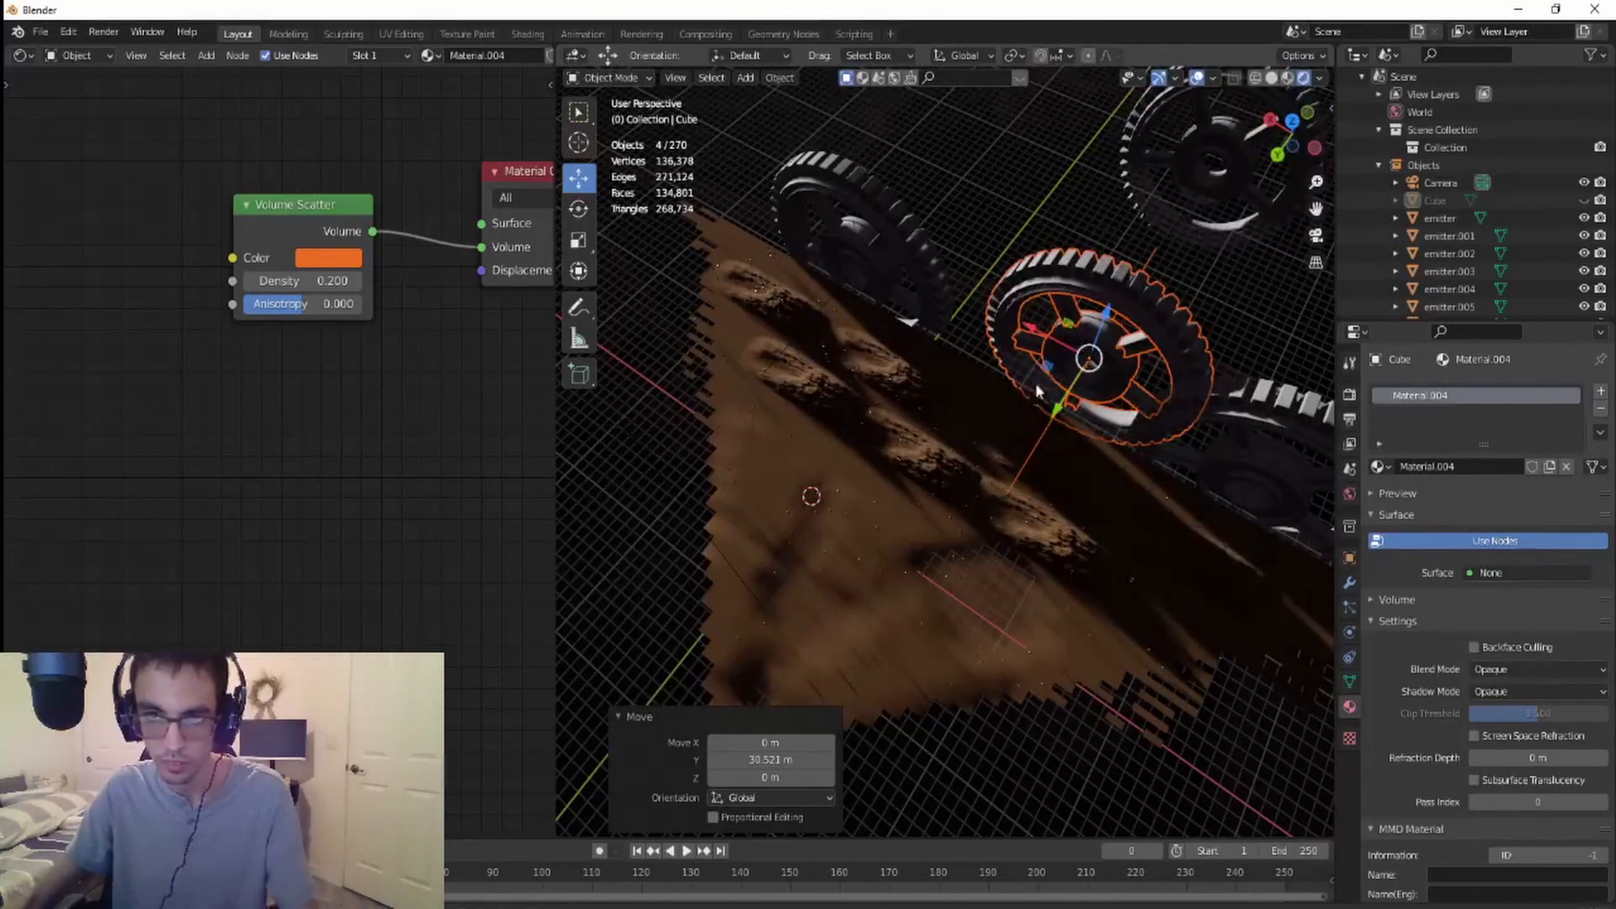
- Shift the newest gearwheel copy about 4.95 m along X and check the arrangement through the camera
key(g)
key(x)
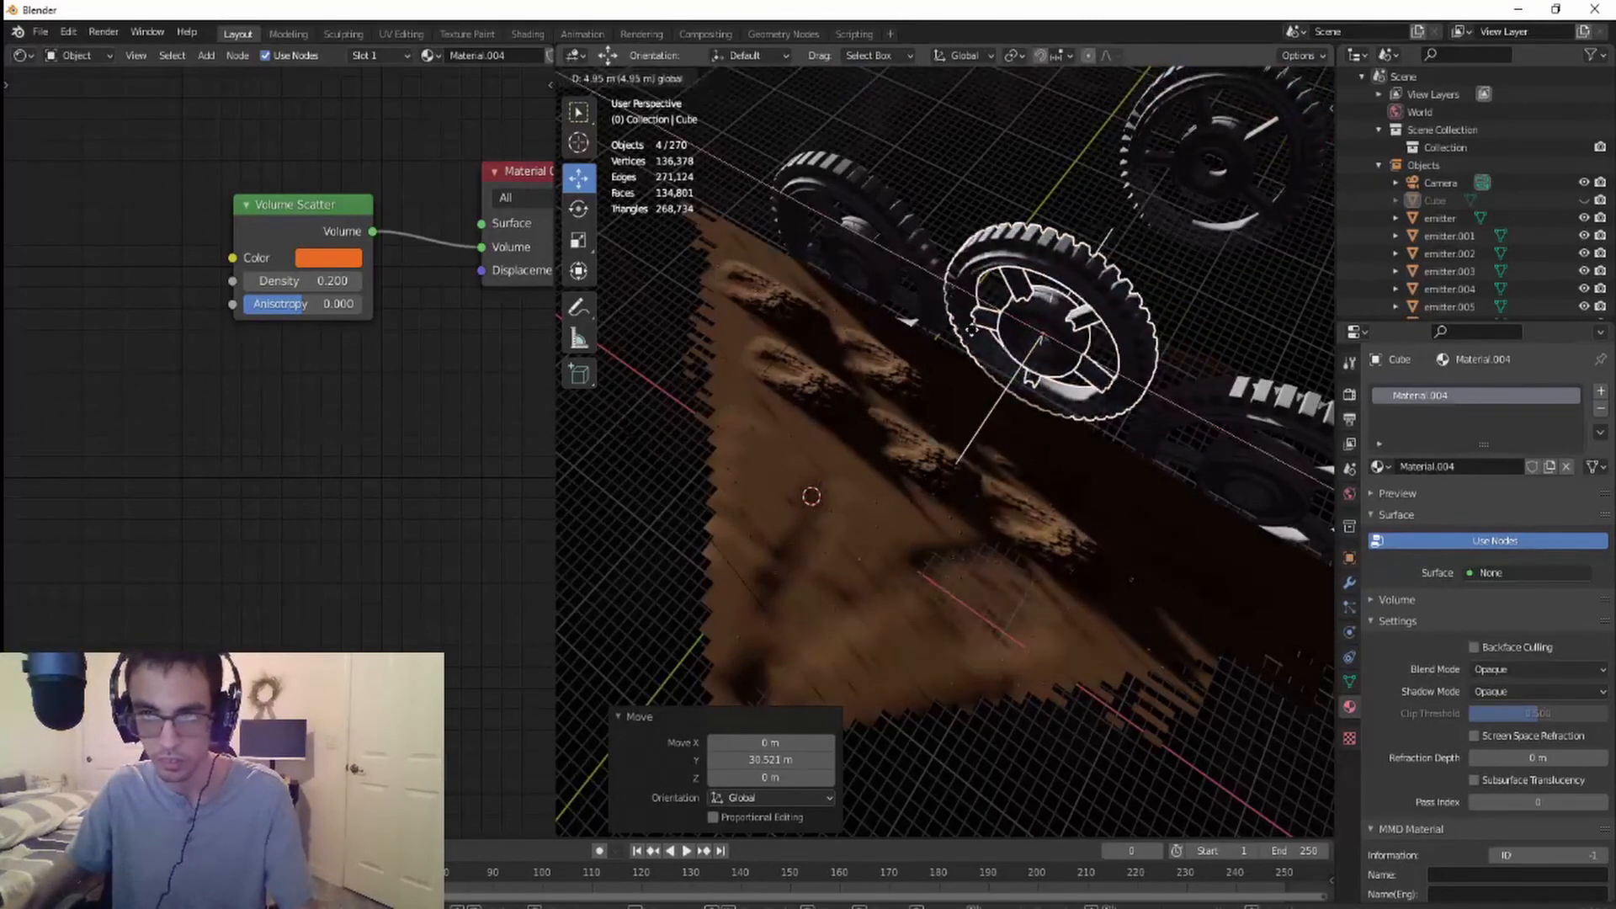
click(1210, 152)
click(1316, 236)
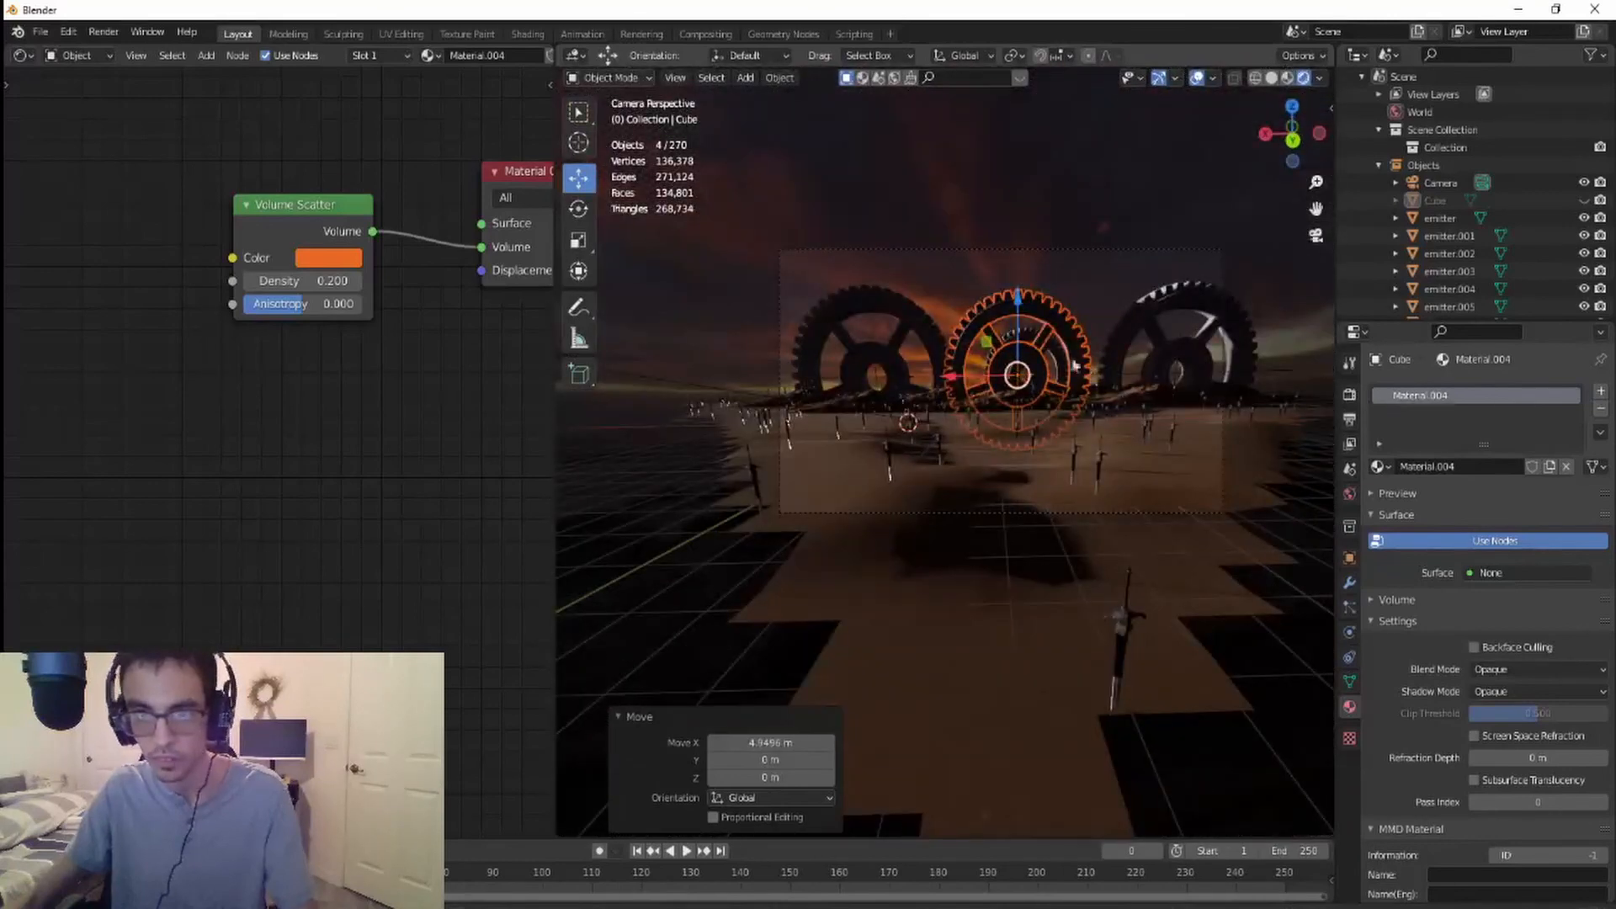
- Try lowering the newest gearwheel copy about 2 m along Z and shifting it about 32.8 m along X
key(g)
key(z)
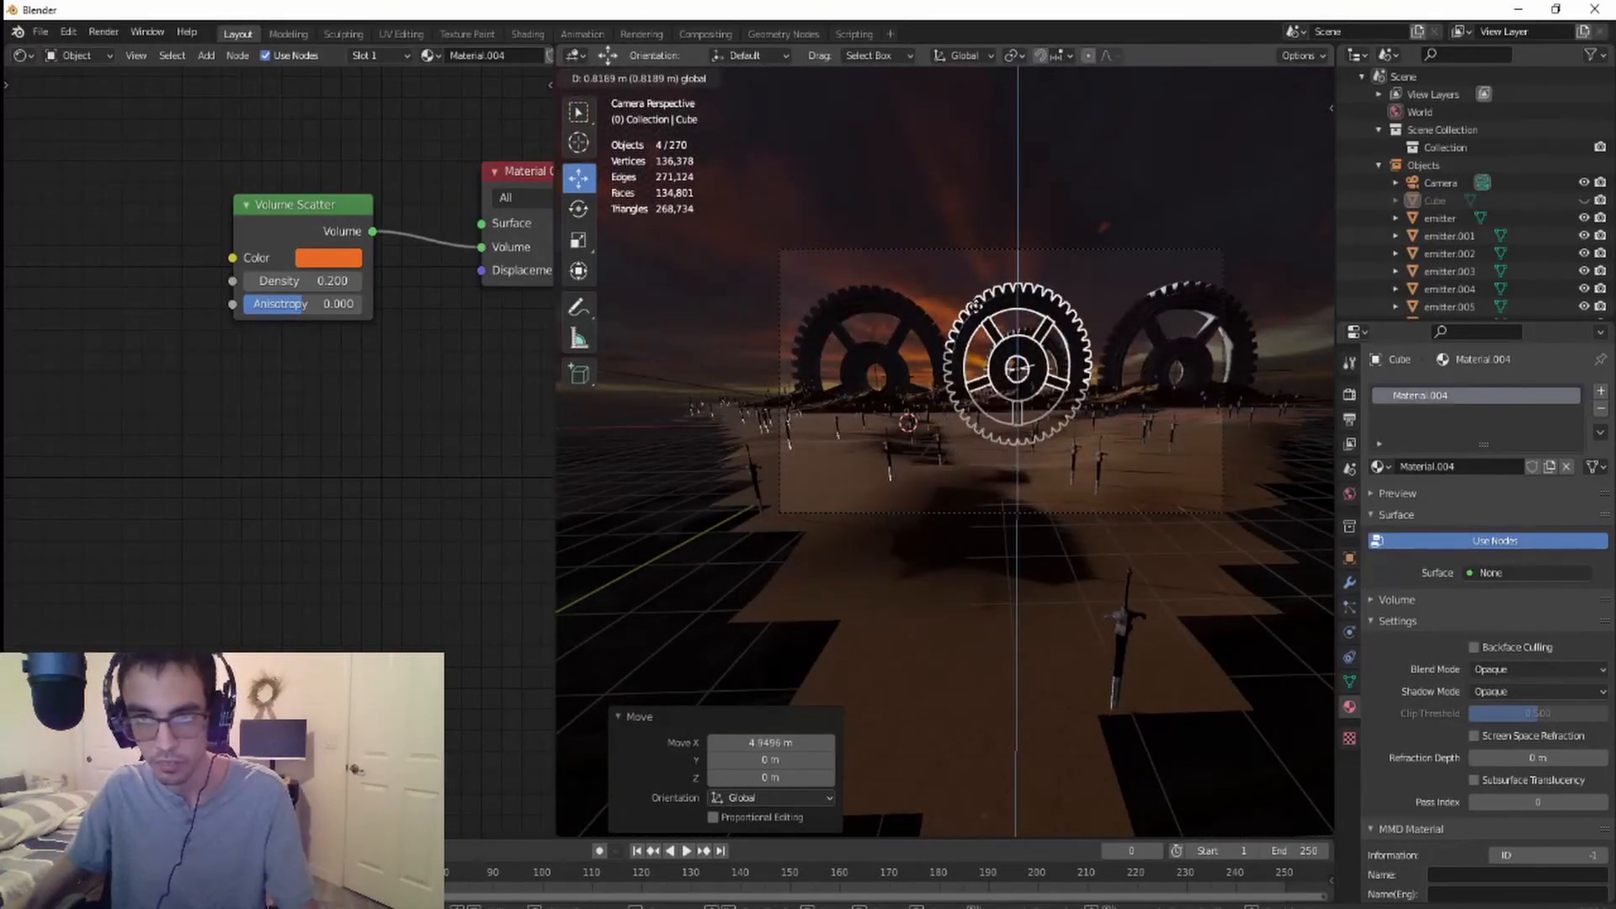
click(967, 371)
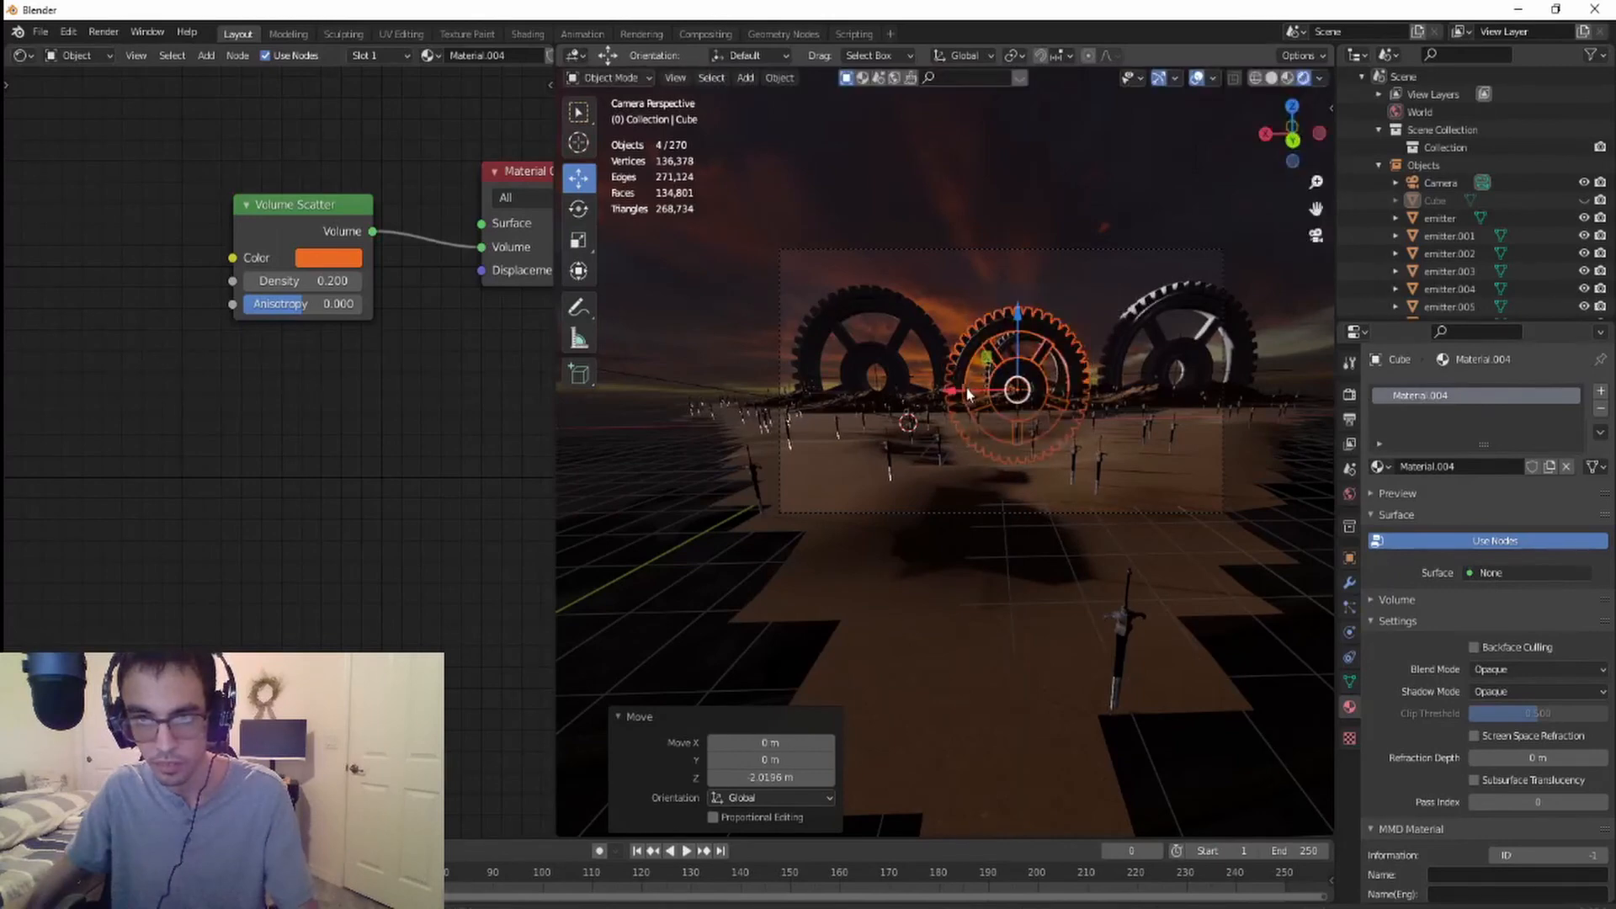
key(g)
key(x)
click(787, 374)
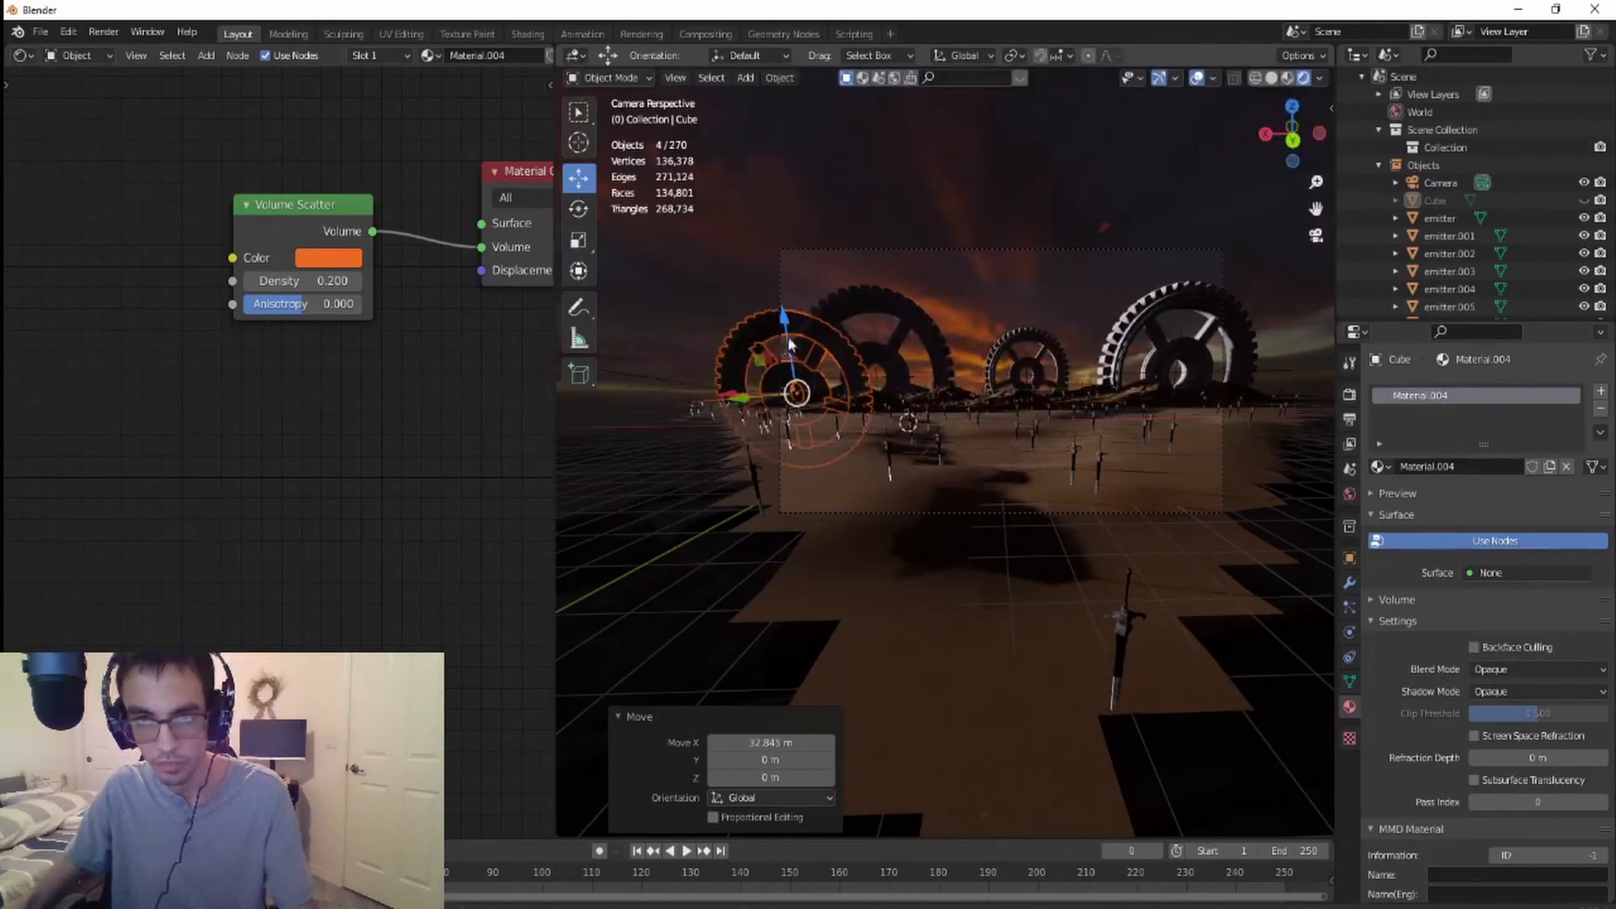
- Raise the newest gearwheel copy about 22 m along Z and delete all of its parts
key(g)
key(z)
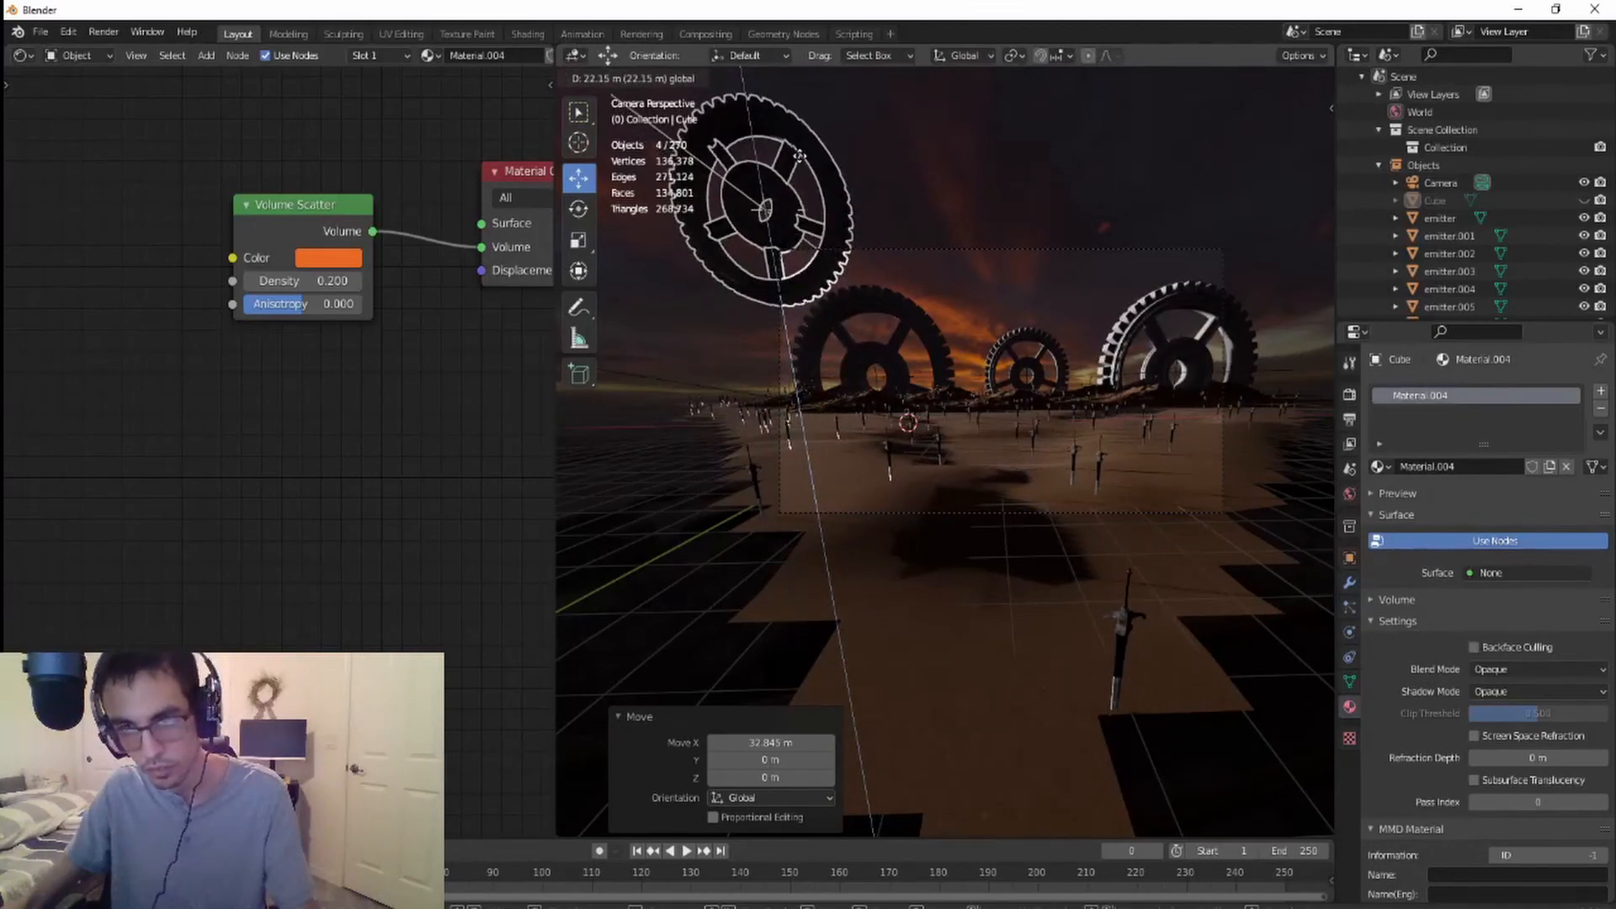
click(799, 160)
key(Delete)
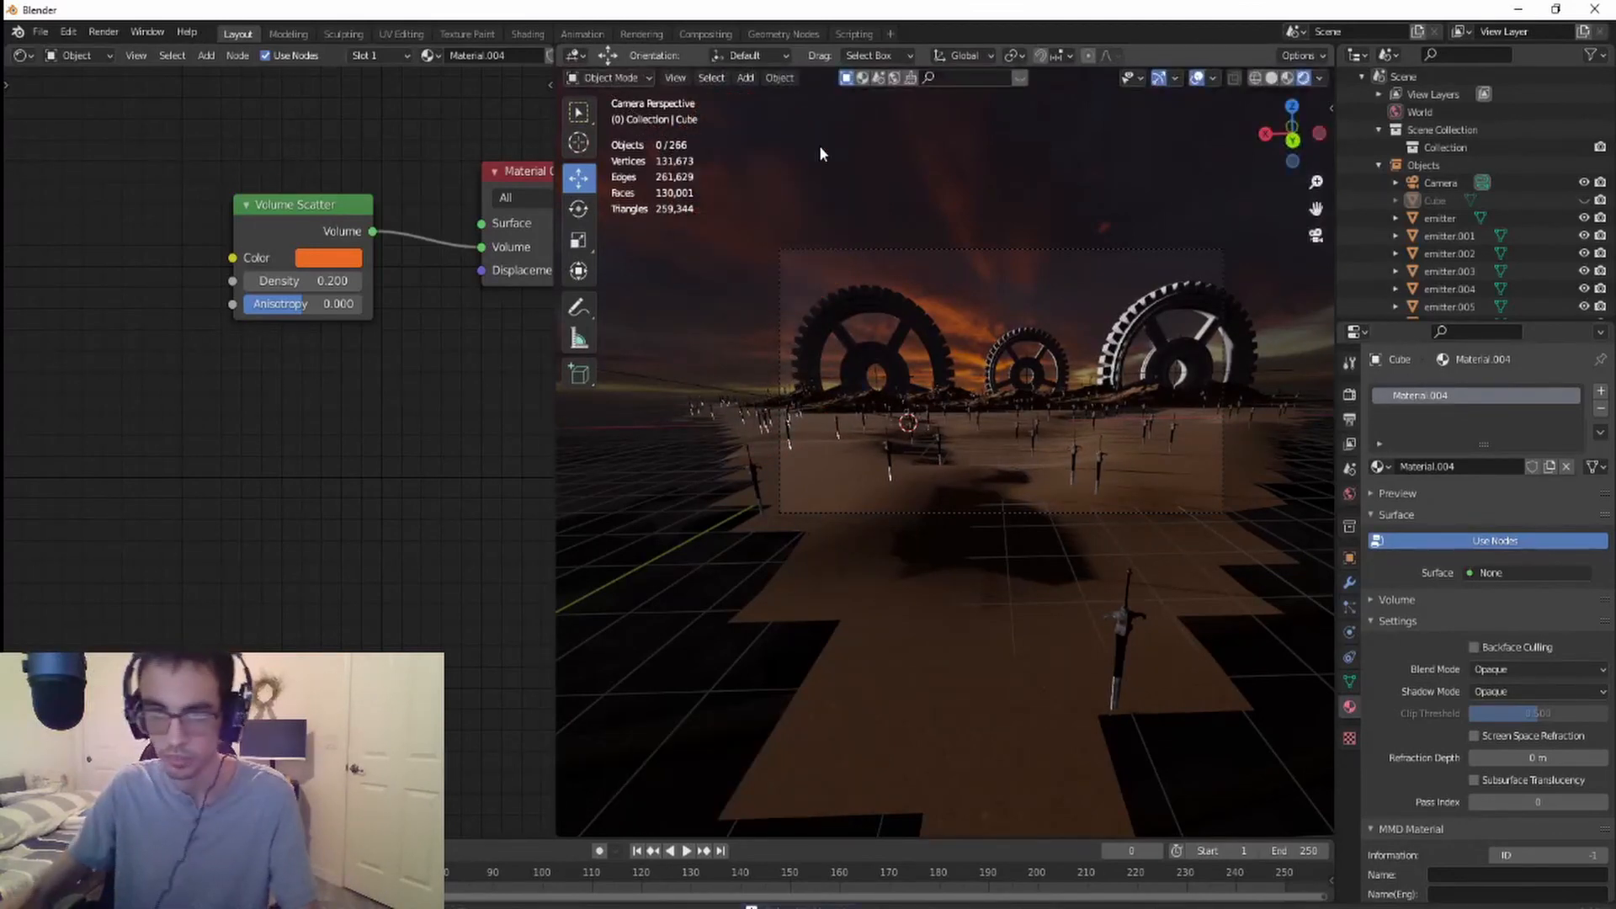
- Make the hidden fog volume cube visible again and check it against the three gearwheels through the camera
scroll(948, 274, up, 4)
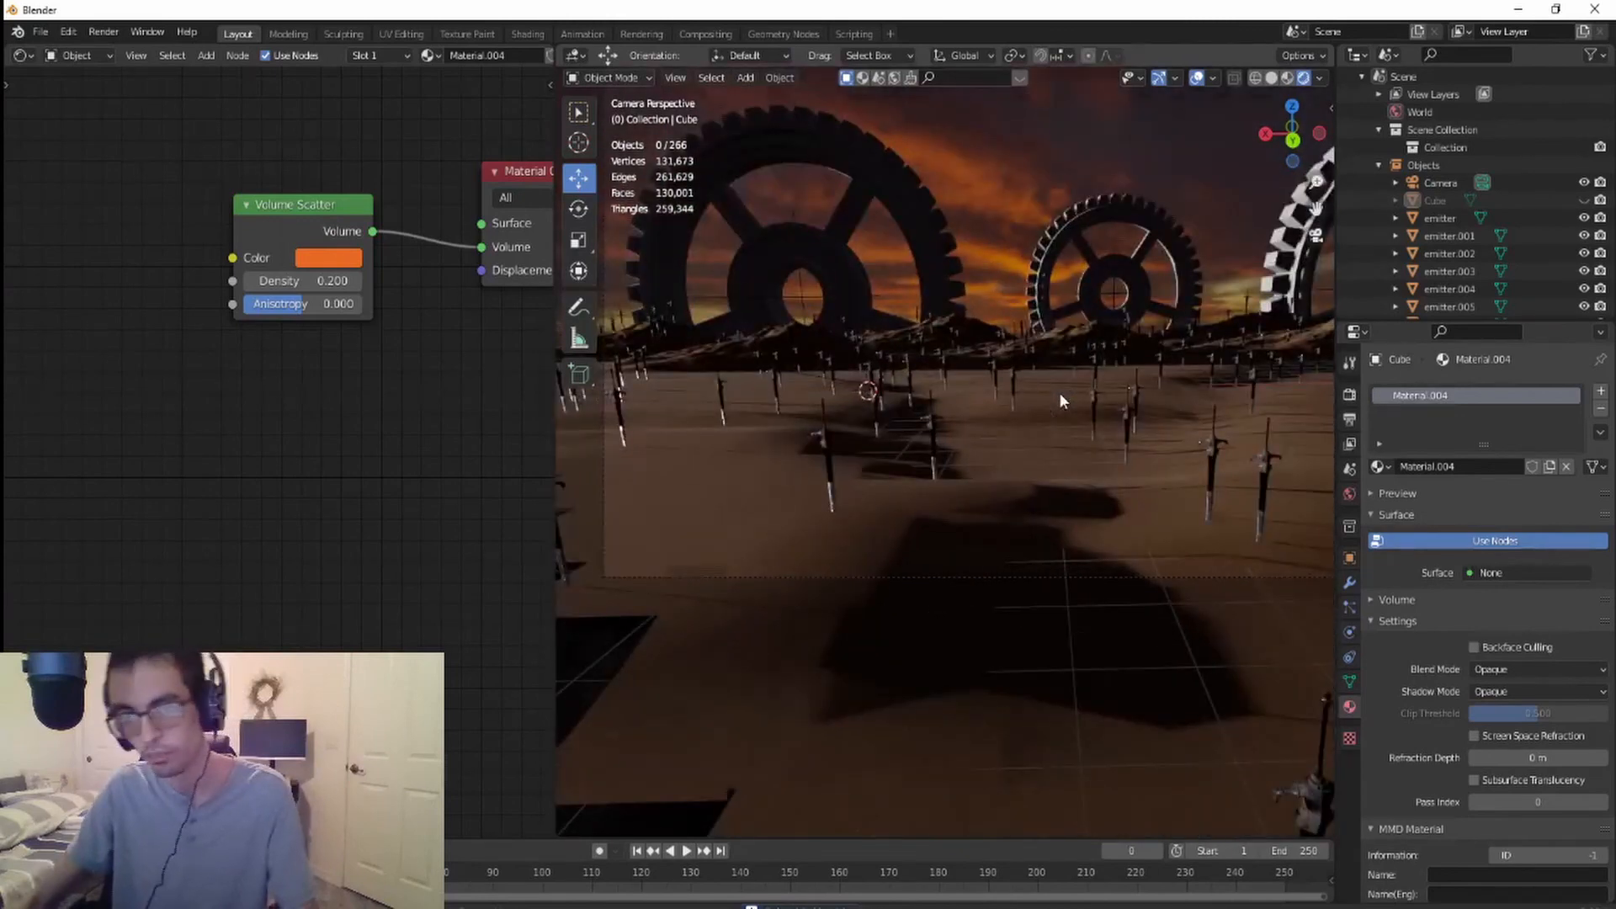
scroll(1059, 393, down, 5)
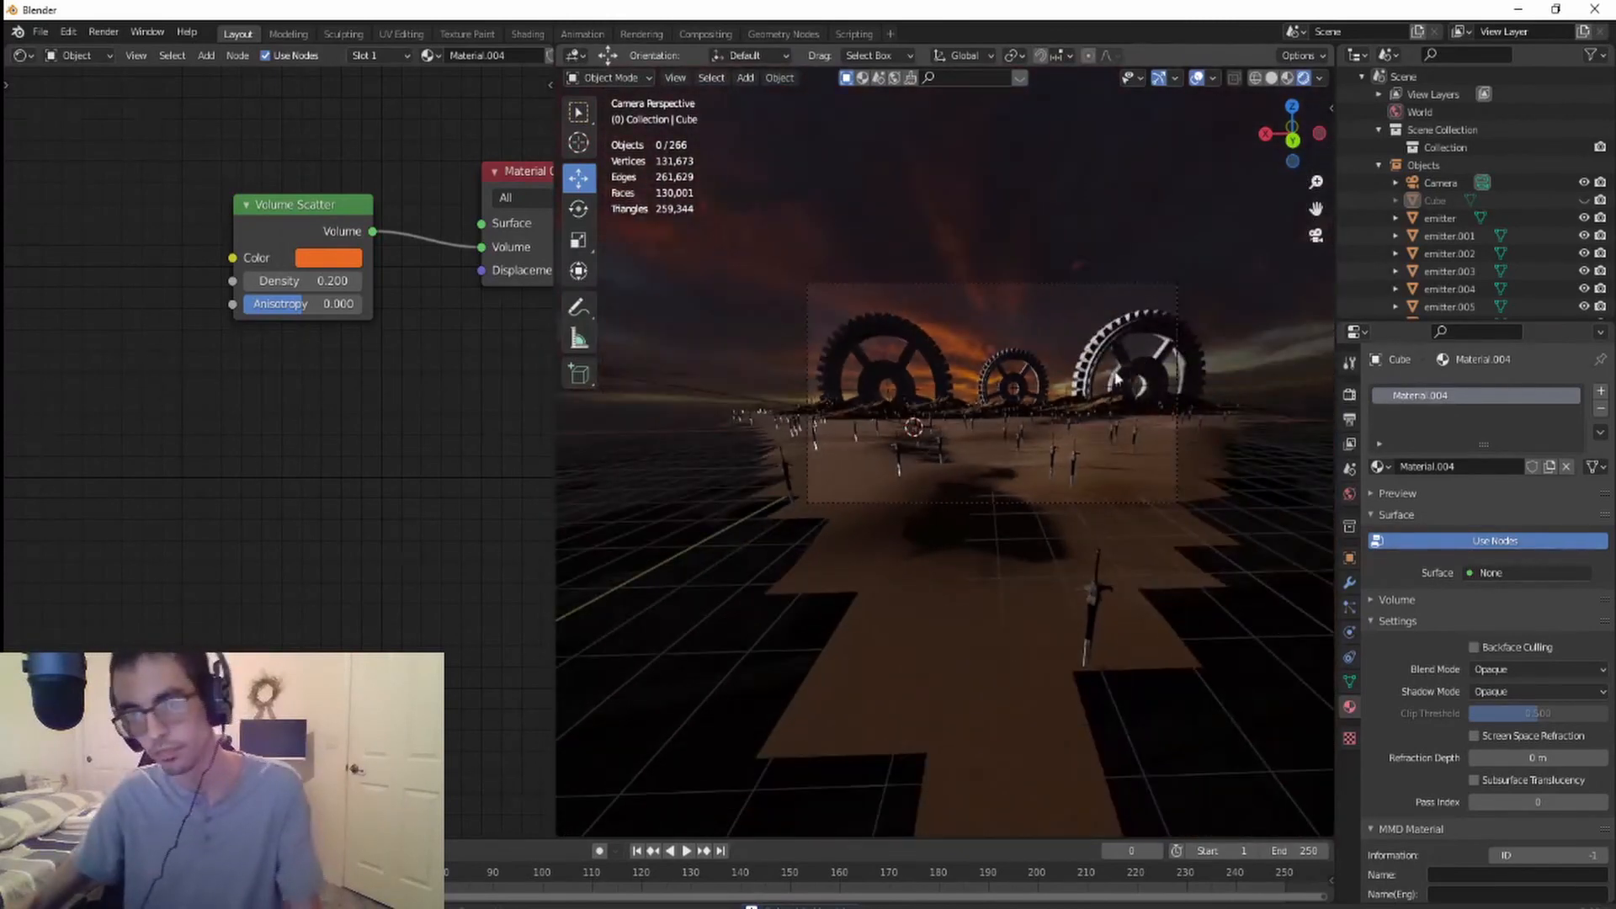
scroll(1117, 378, up, 3)
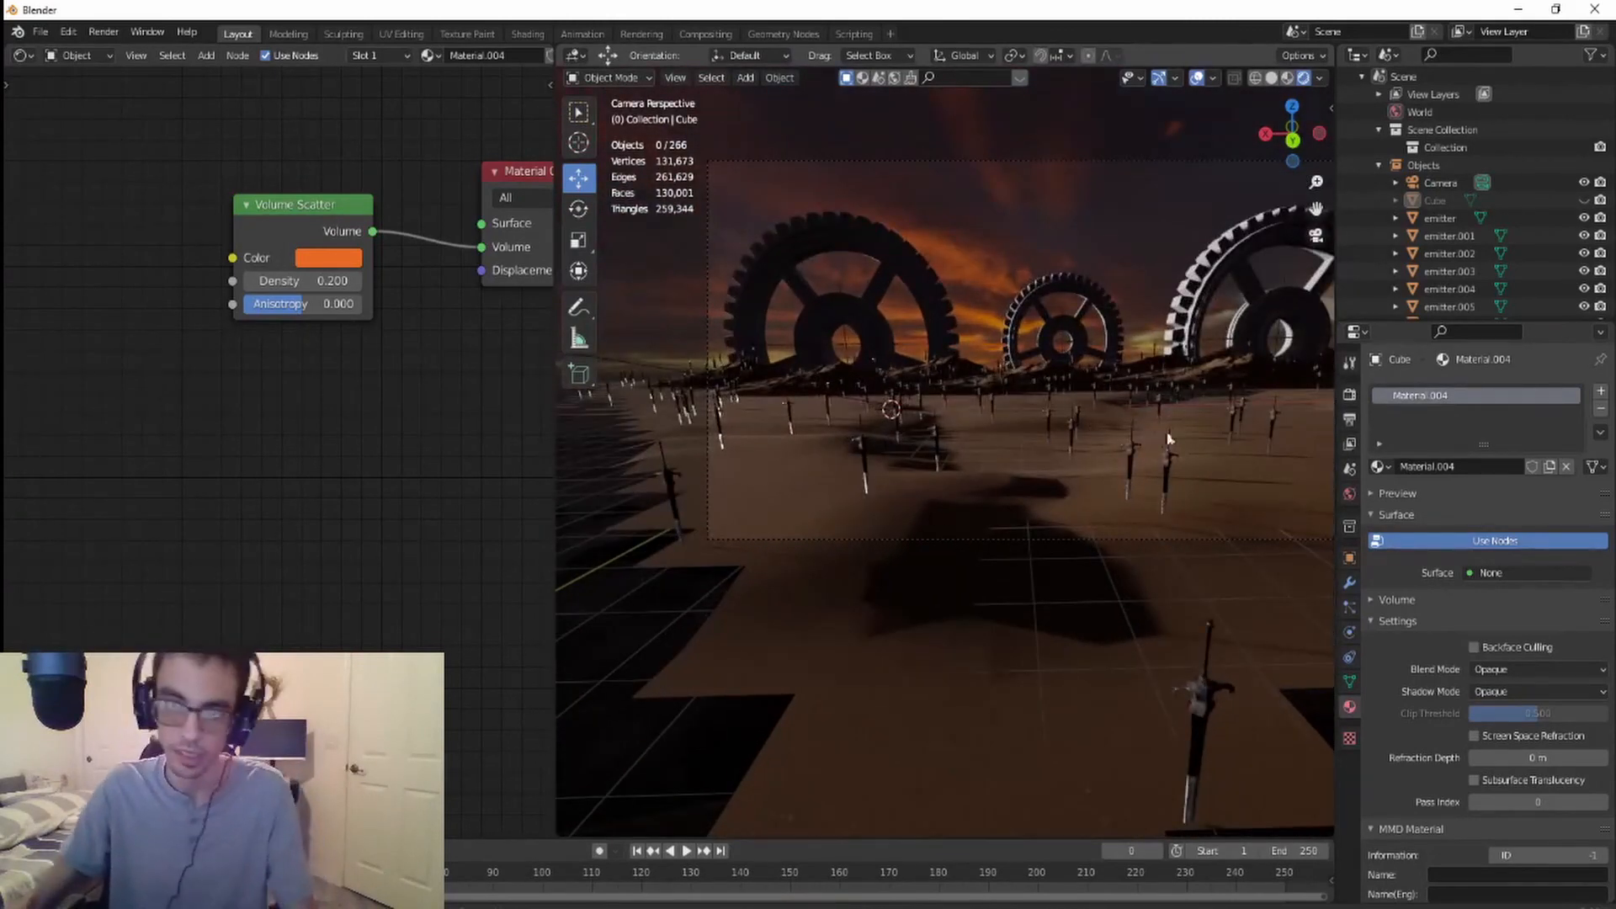
scroll(1093, 456, down, 3)
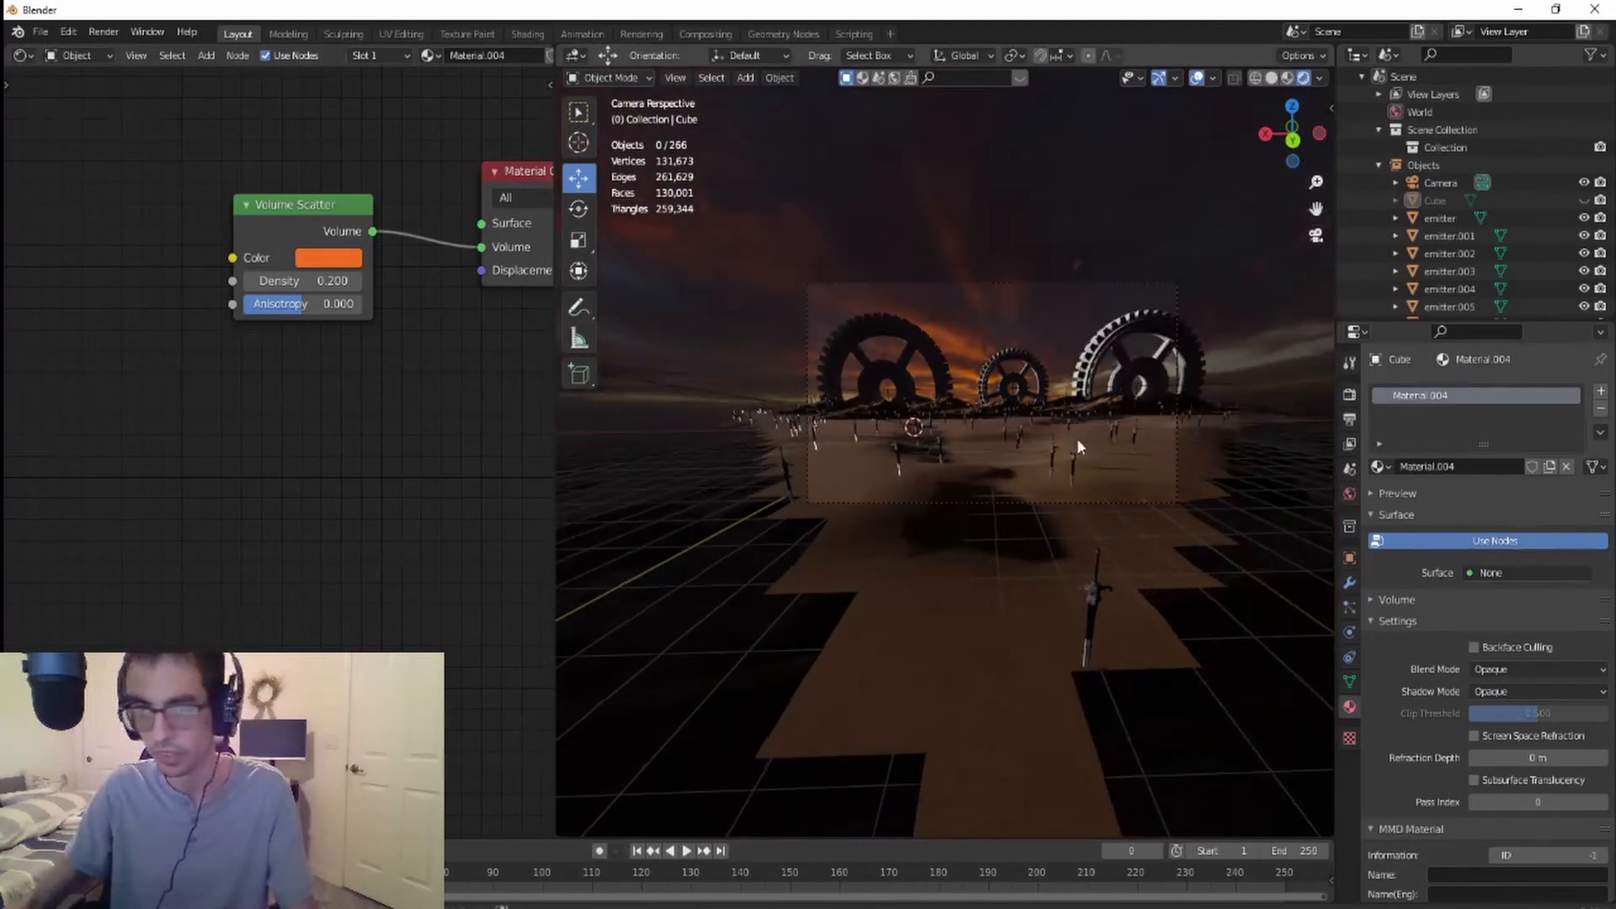
shift+middle_drag(1077, 440, 986, 454)
scroll(909, 480, up, 4)
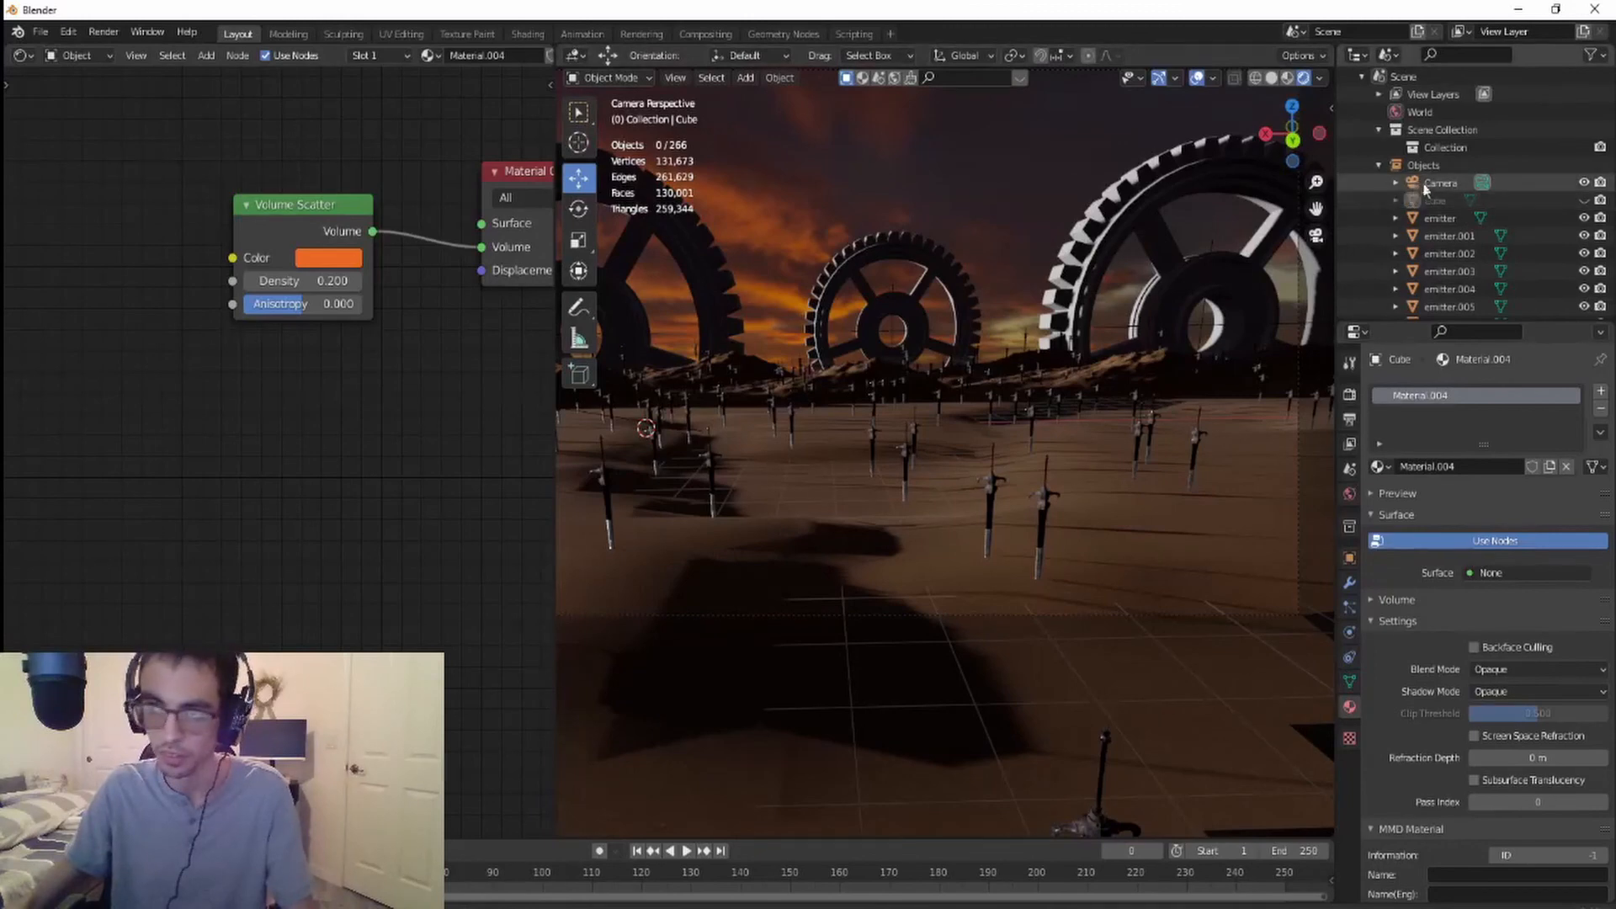
click(1584, 200)
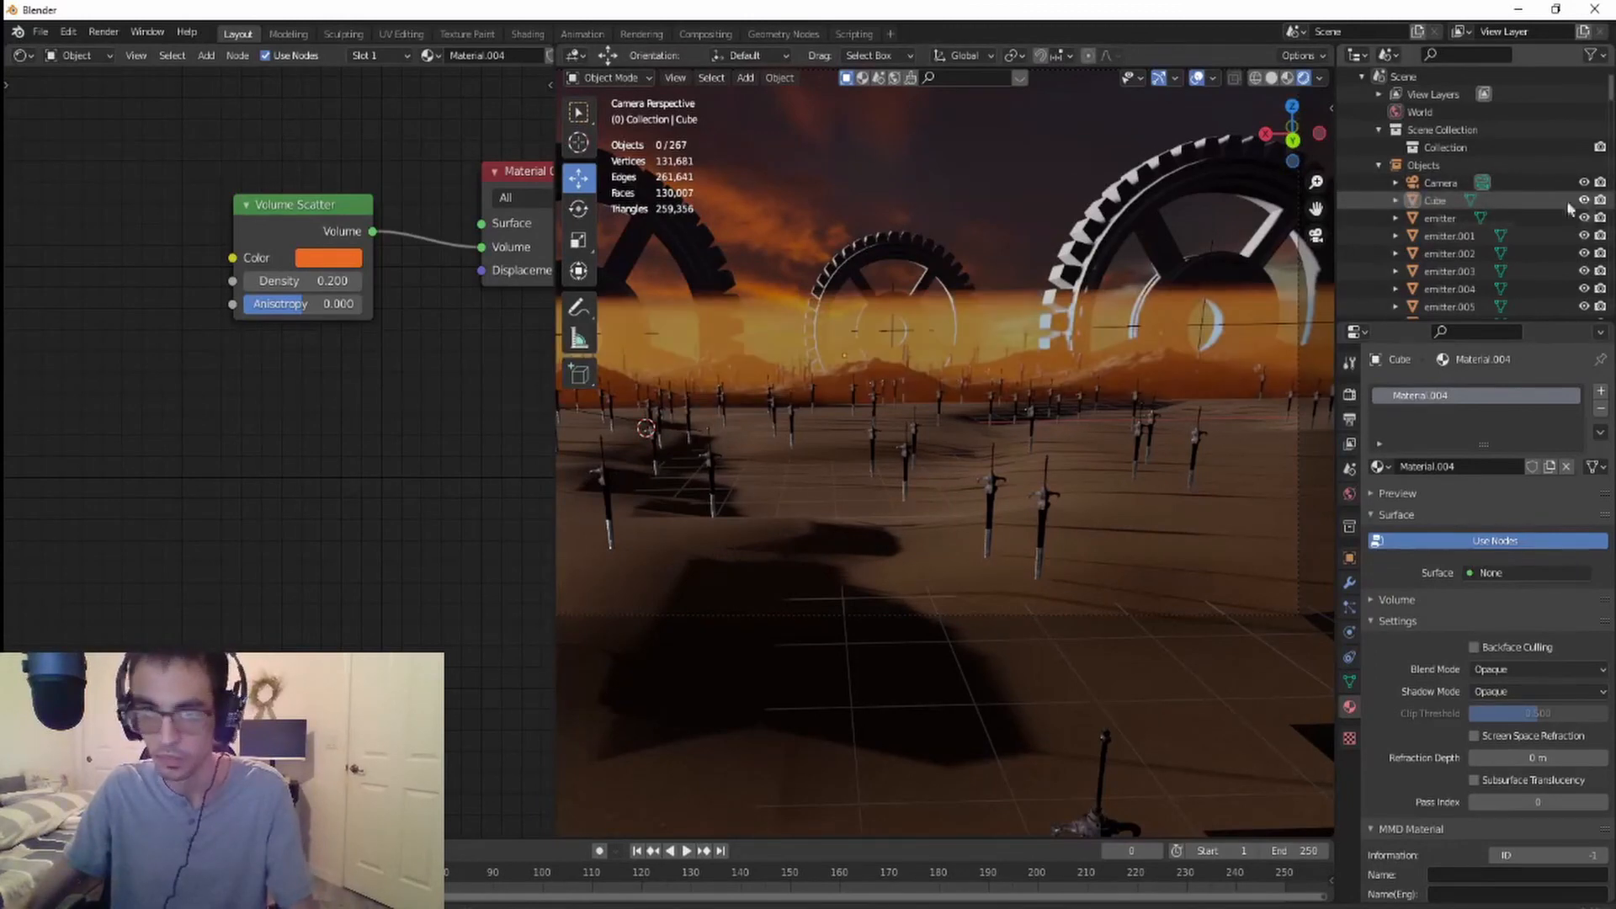
scroll(843, 376, down, 4)
scroll(843, 376, up, 4)
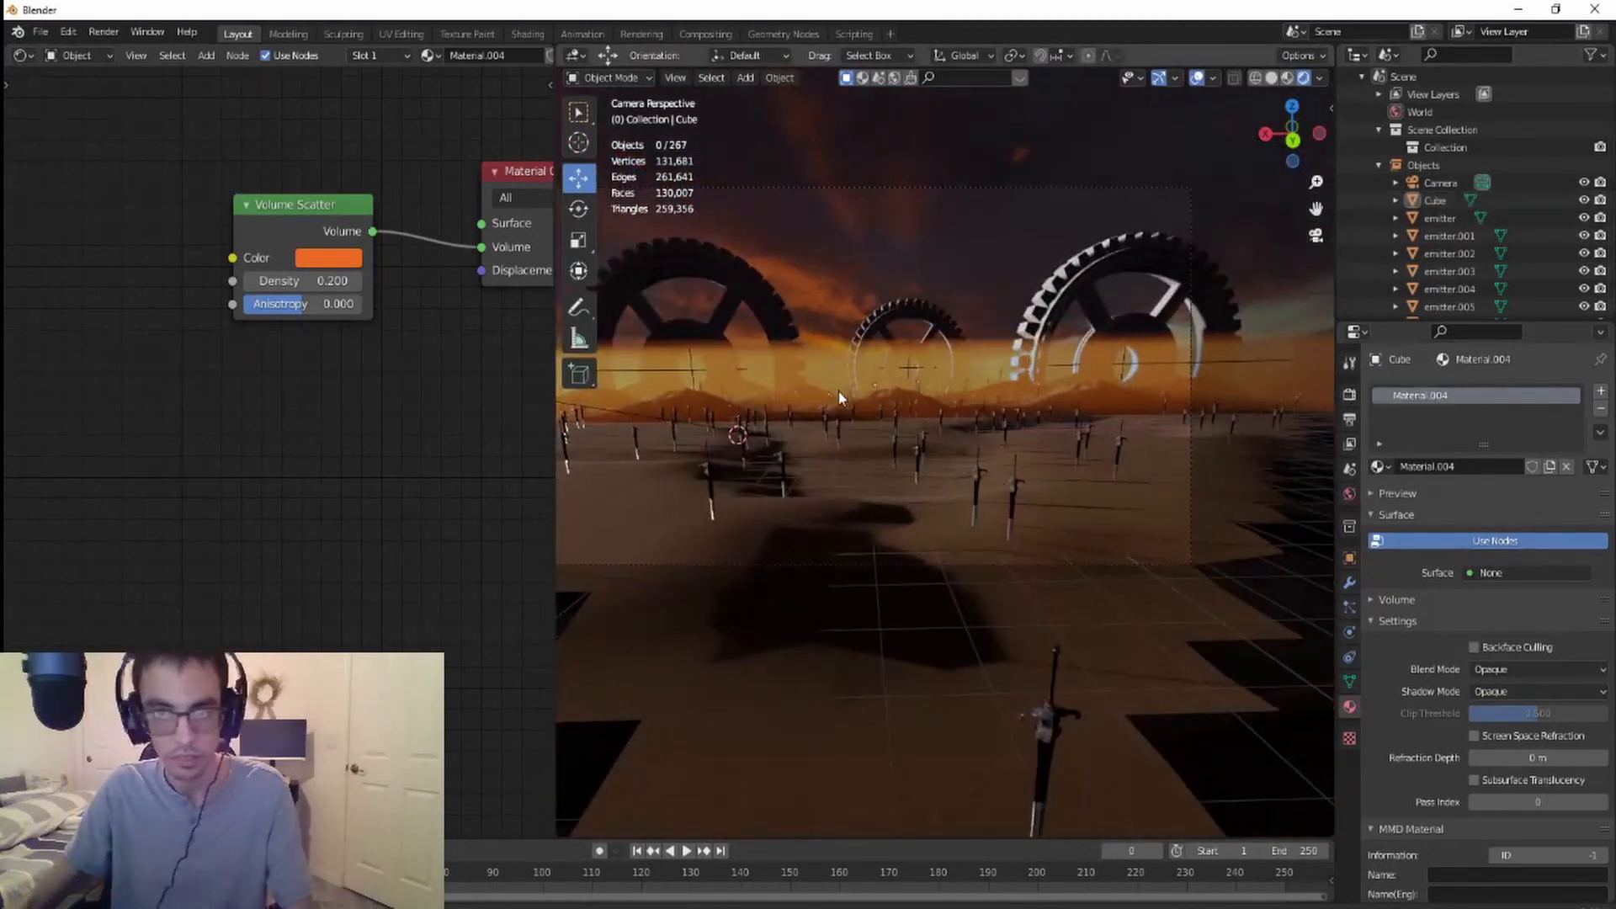
- Scale the fog volume cube taller along Z by about 2.99 and again by about 1.1 to cover the gearwheels
click(838, 373)
scroll(838, 372, down, 3)
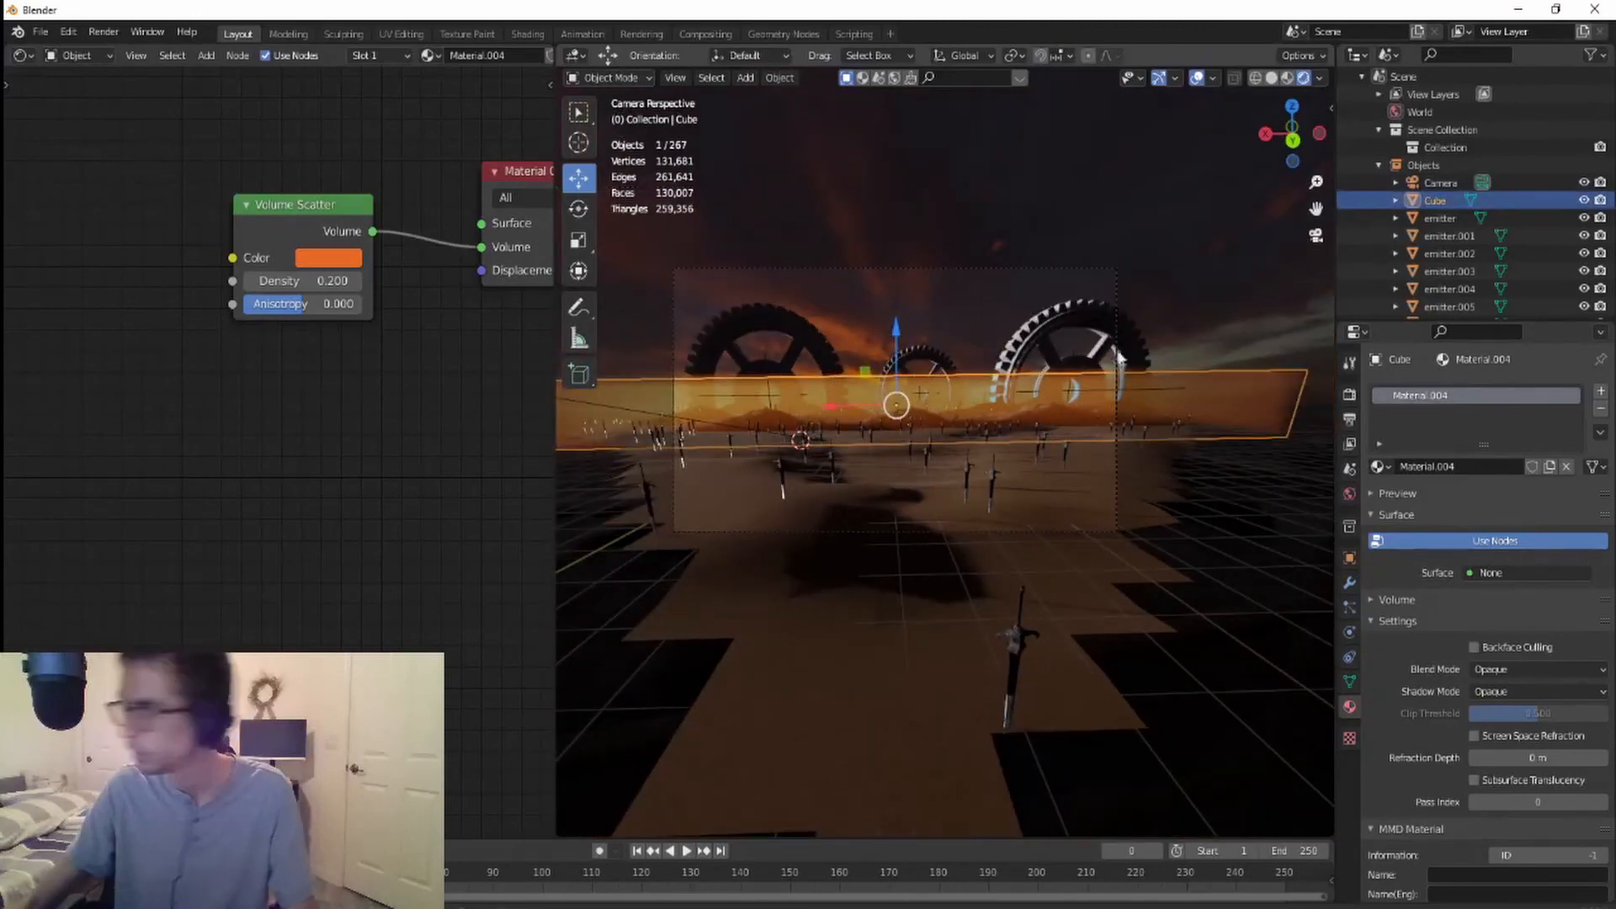
click(578, 240)
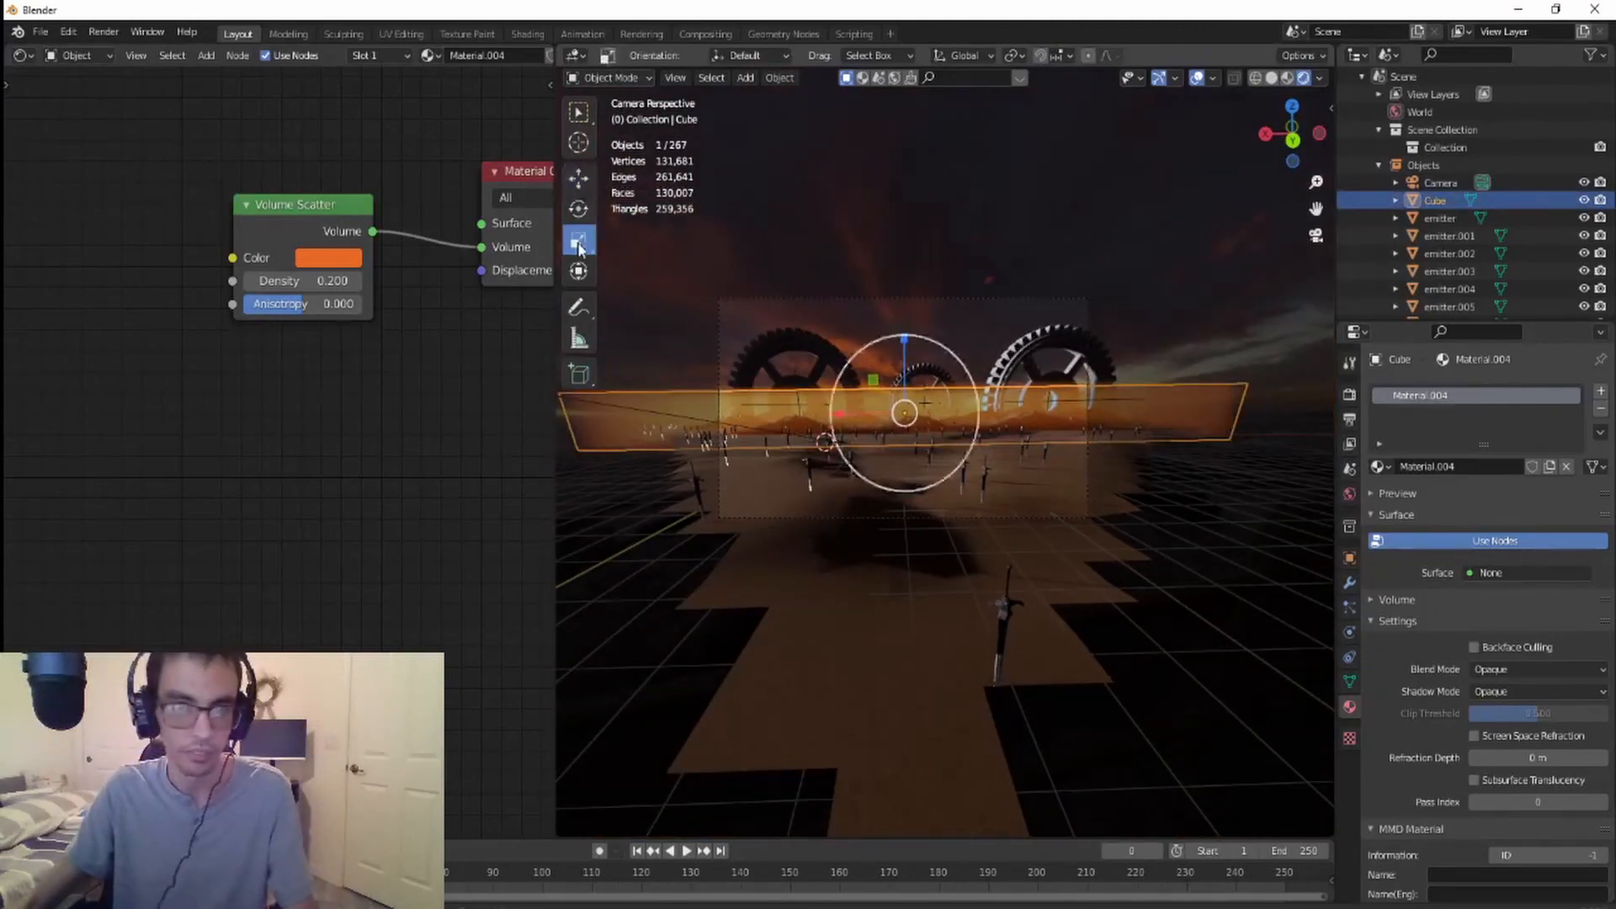
drag(908, 352, 908, 341)
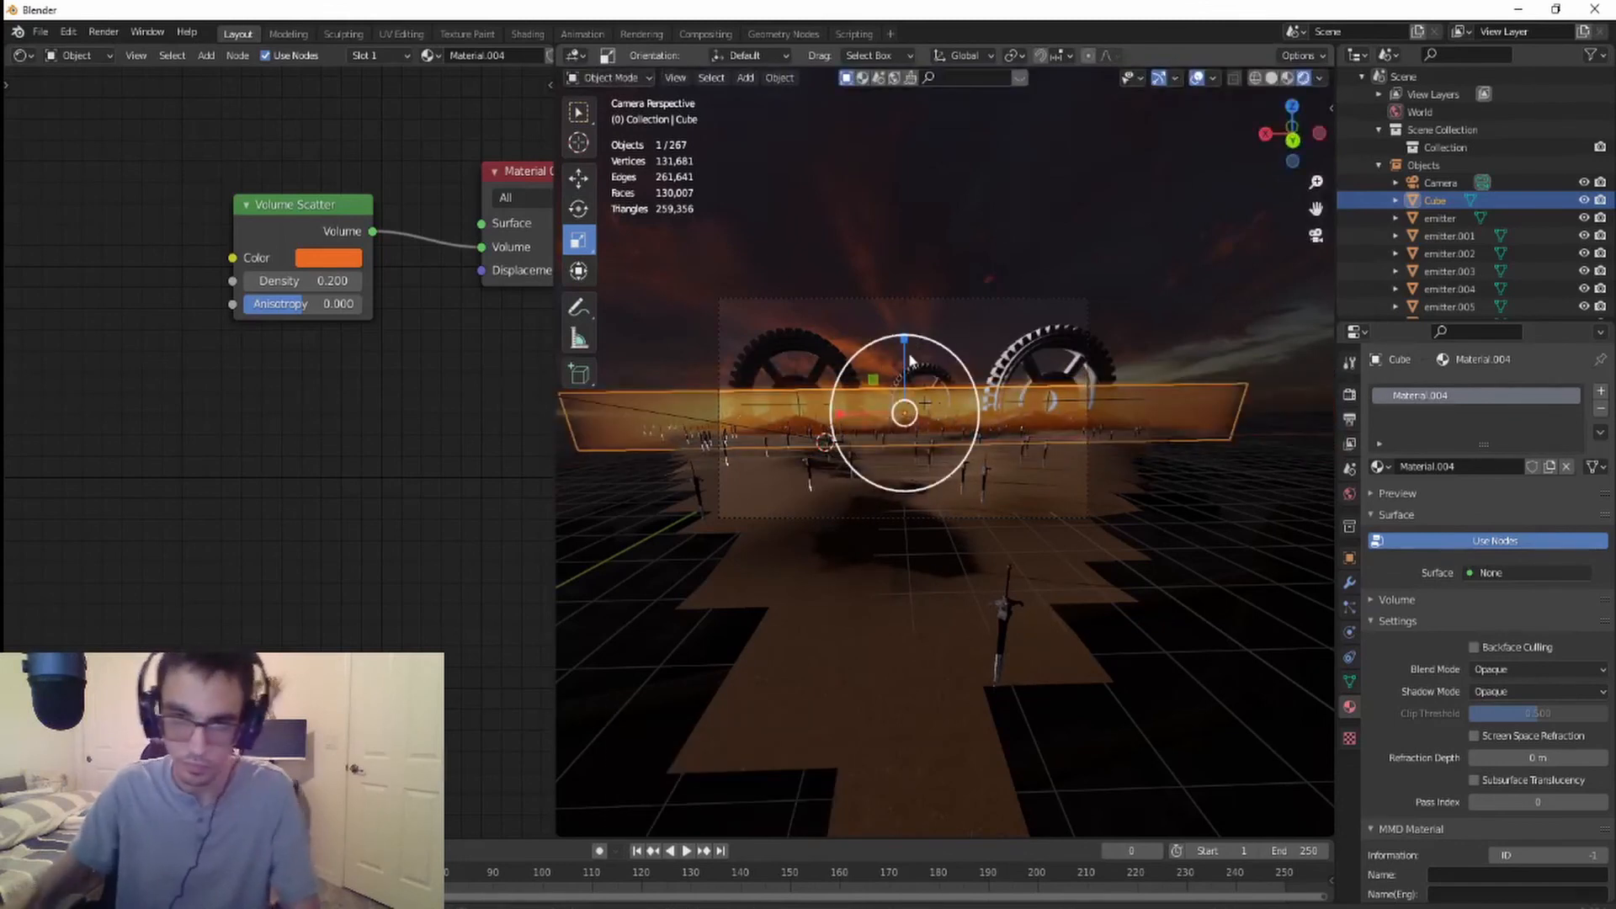
drag(904, 350, 880, 220)
scroll(871, 366, up, 5)
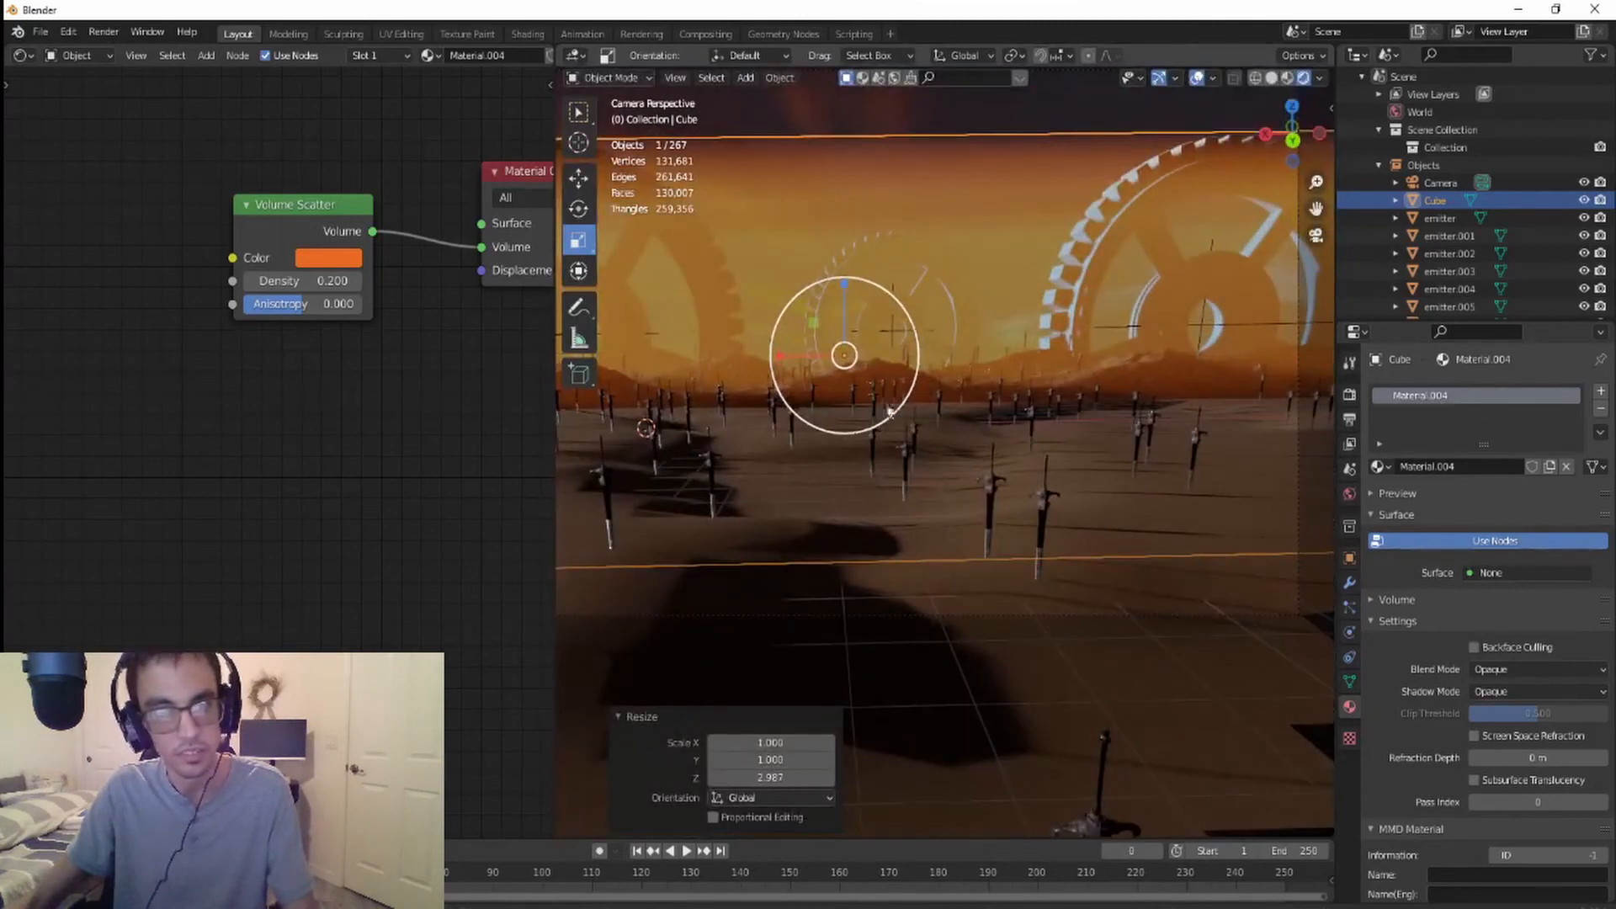
scroll(950, 436, down, 3)
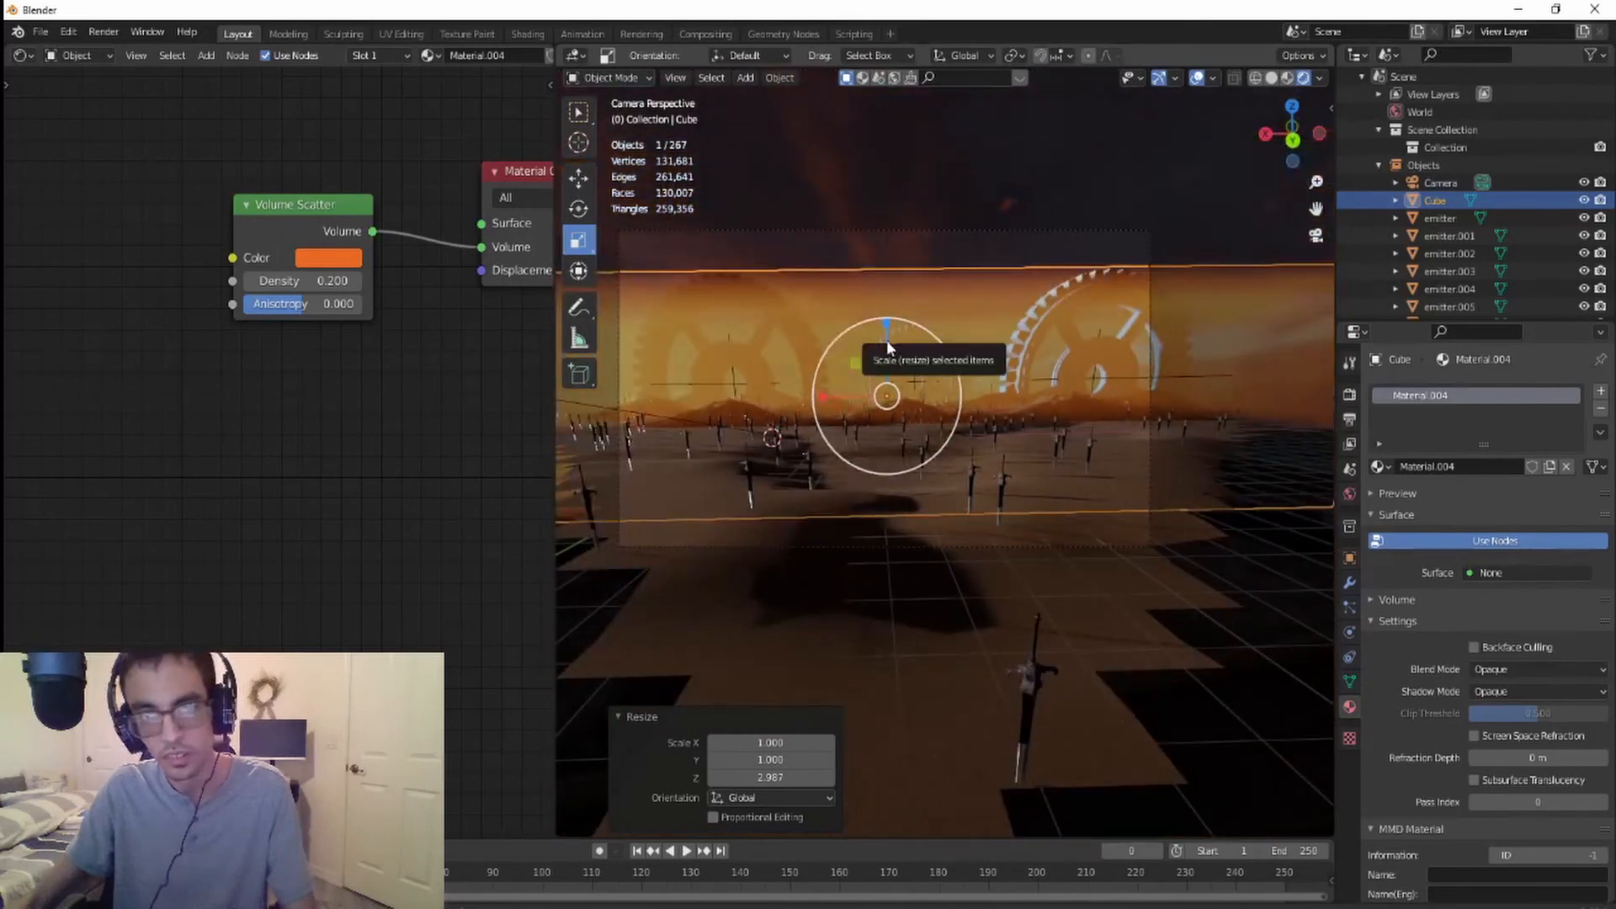
drag(886, 340, 923, 373)
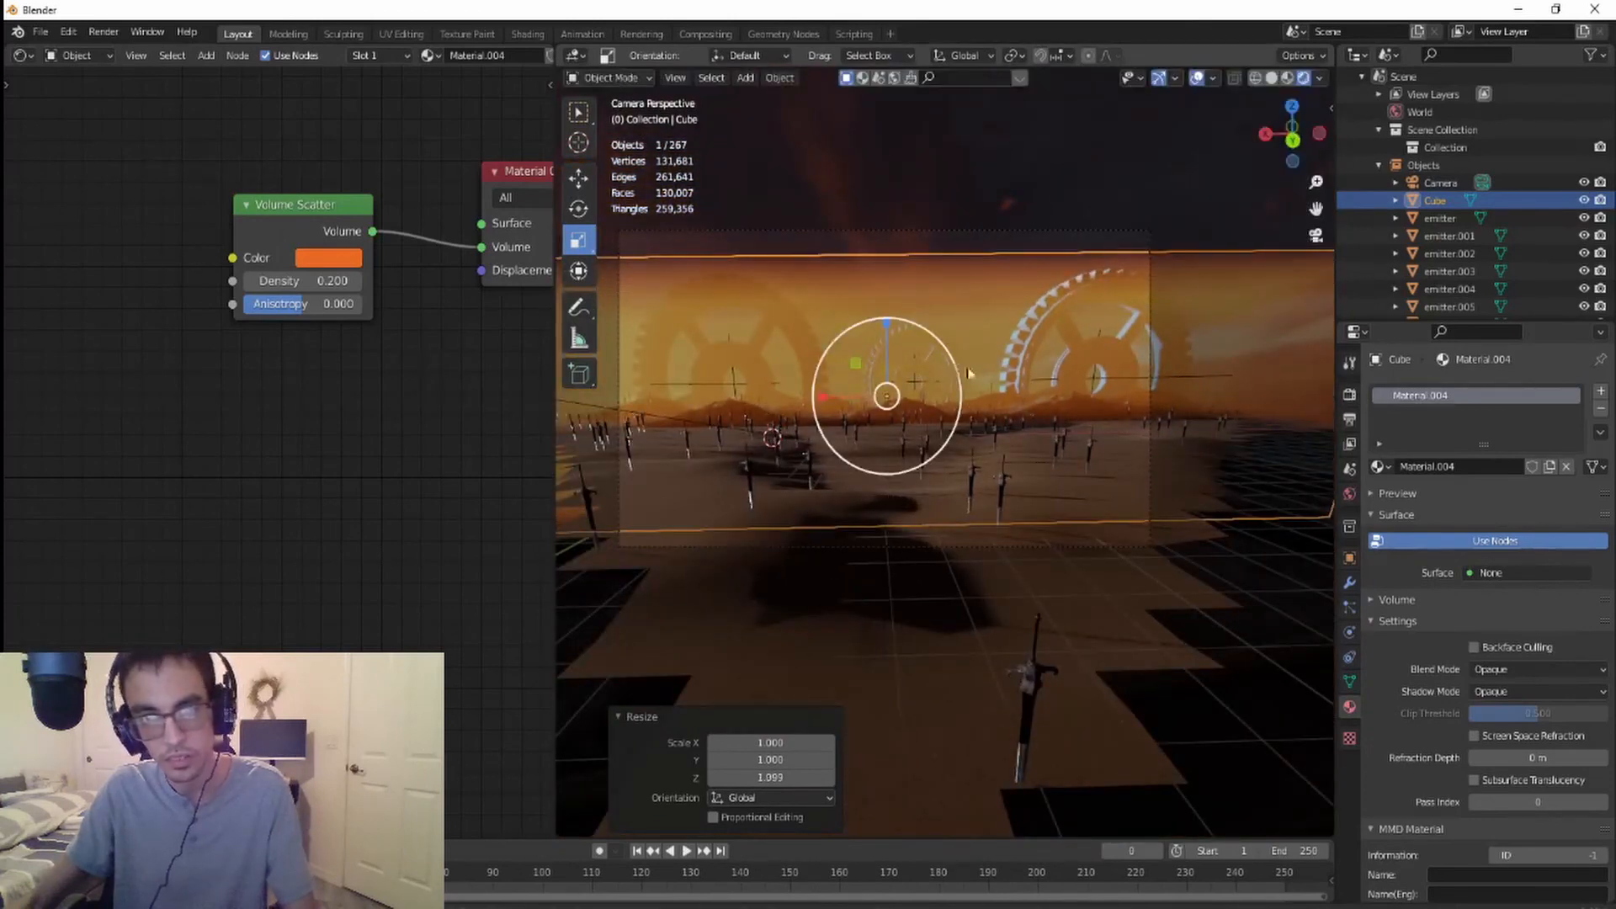
- Select all four parts of the rear gearwheel, move it about 36.6 m along Y toward the camera, and return to the camera view
middle_drag(968, 373, 972, 443)
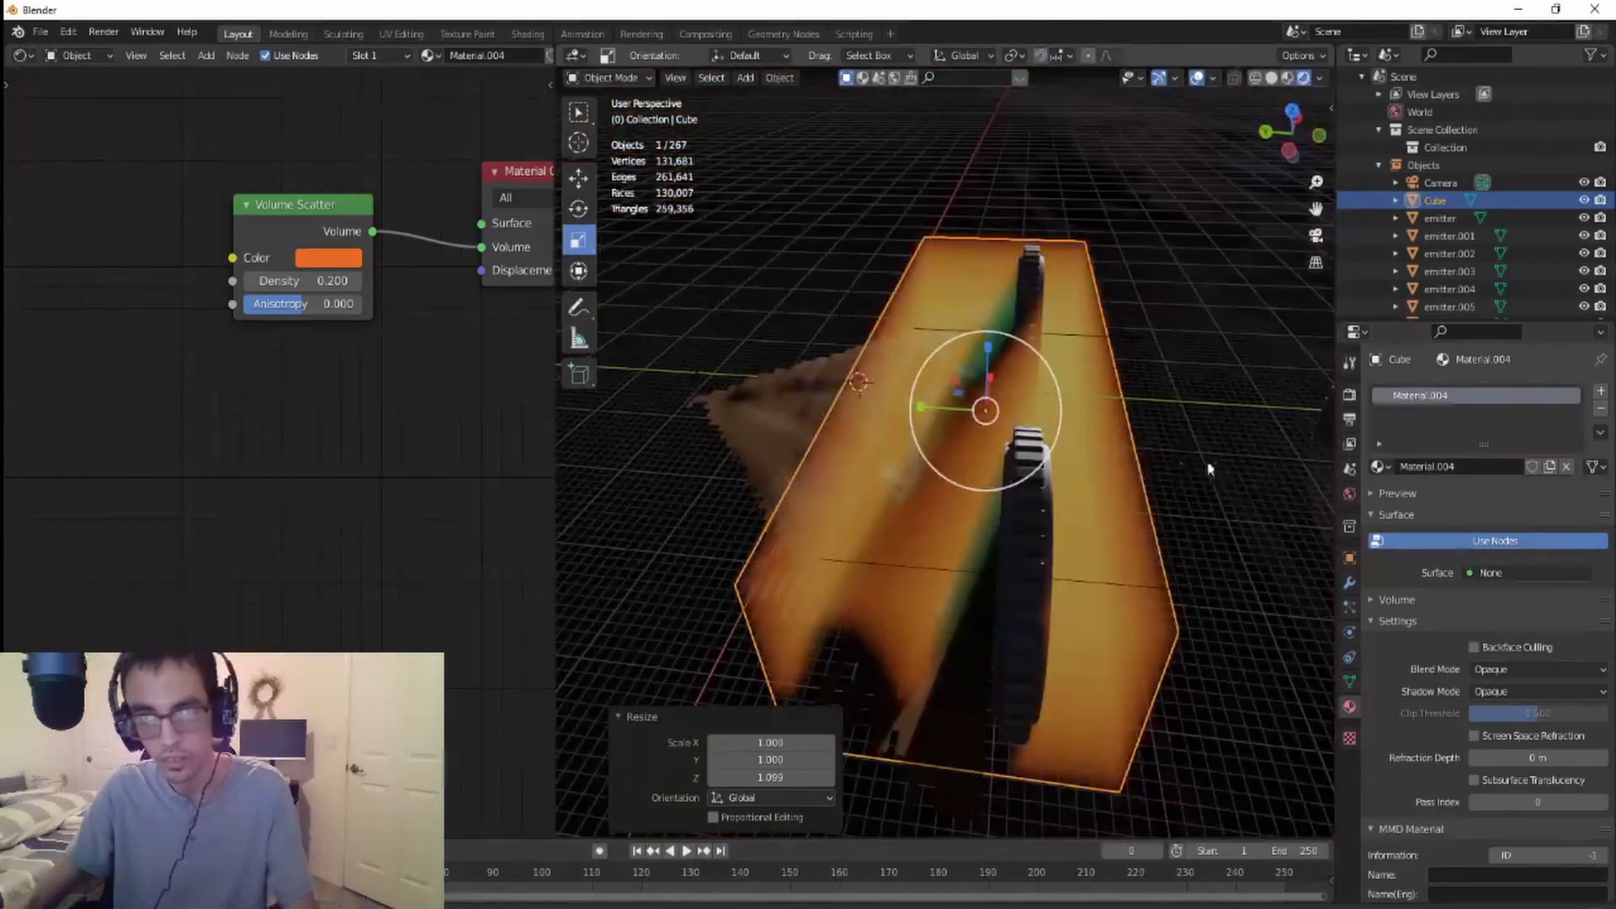
shift+middle_drag(1220, 460, 958, 477)
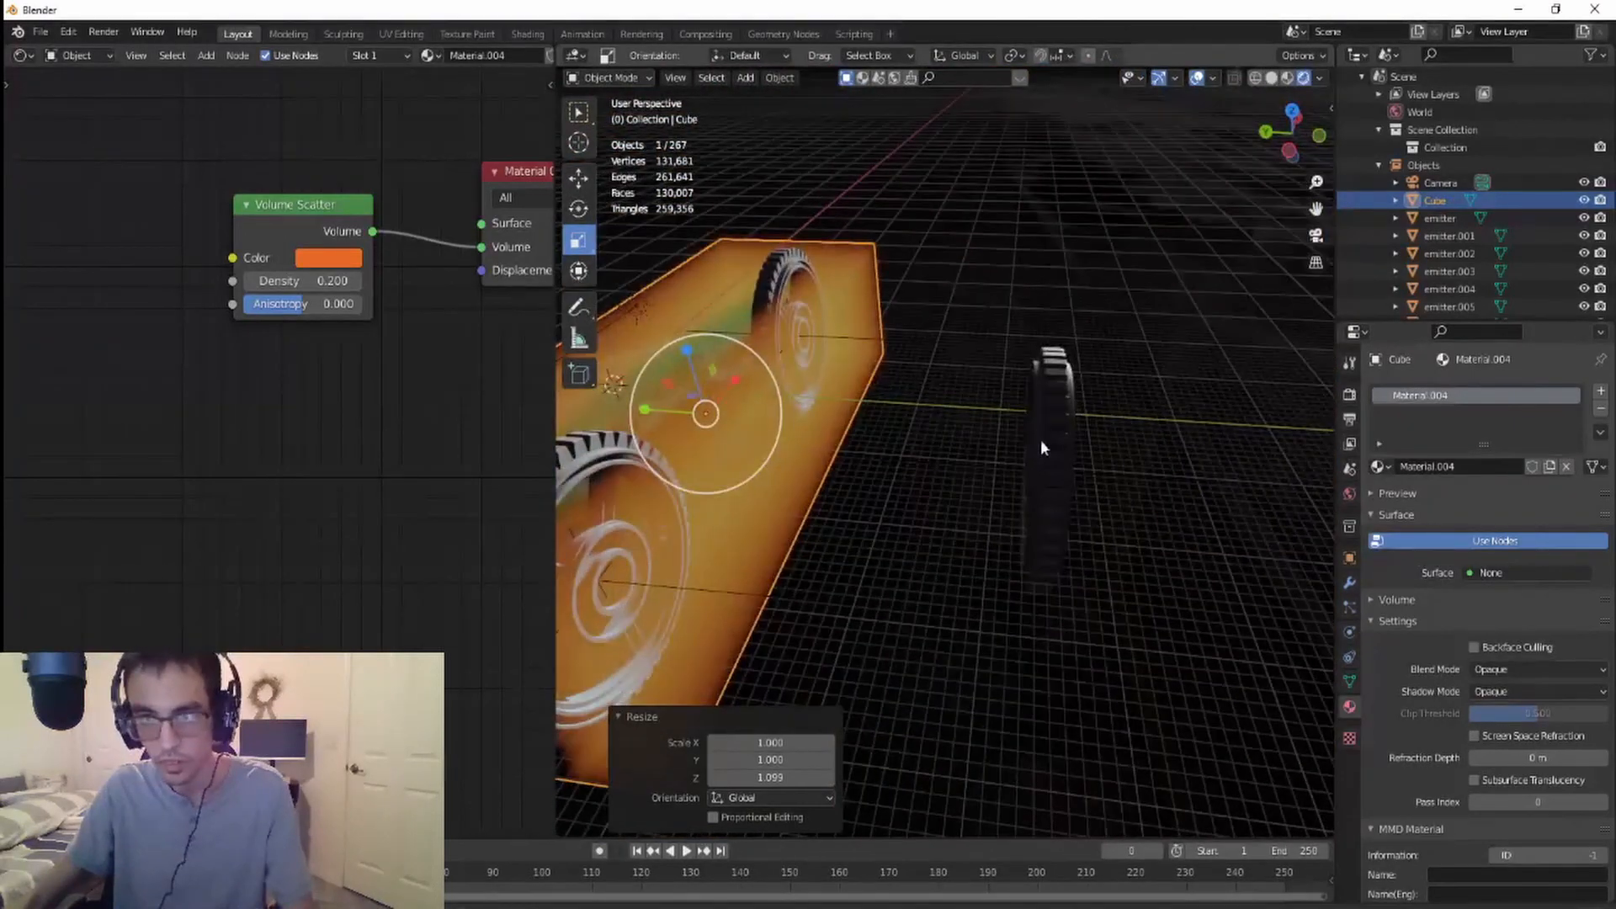
click(1042, 446)
scroll(1027, 547, up, 5)
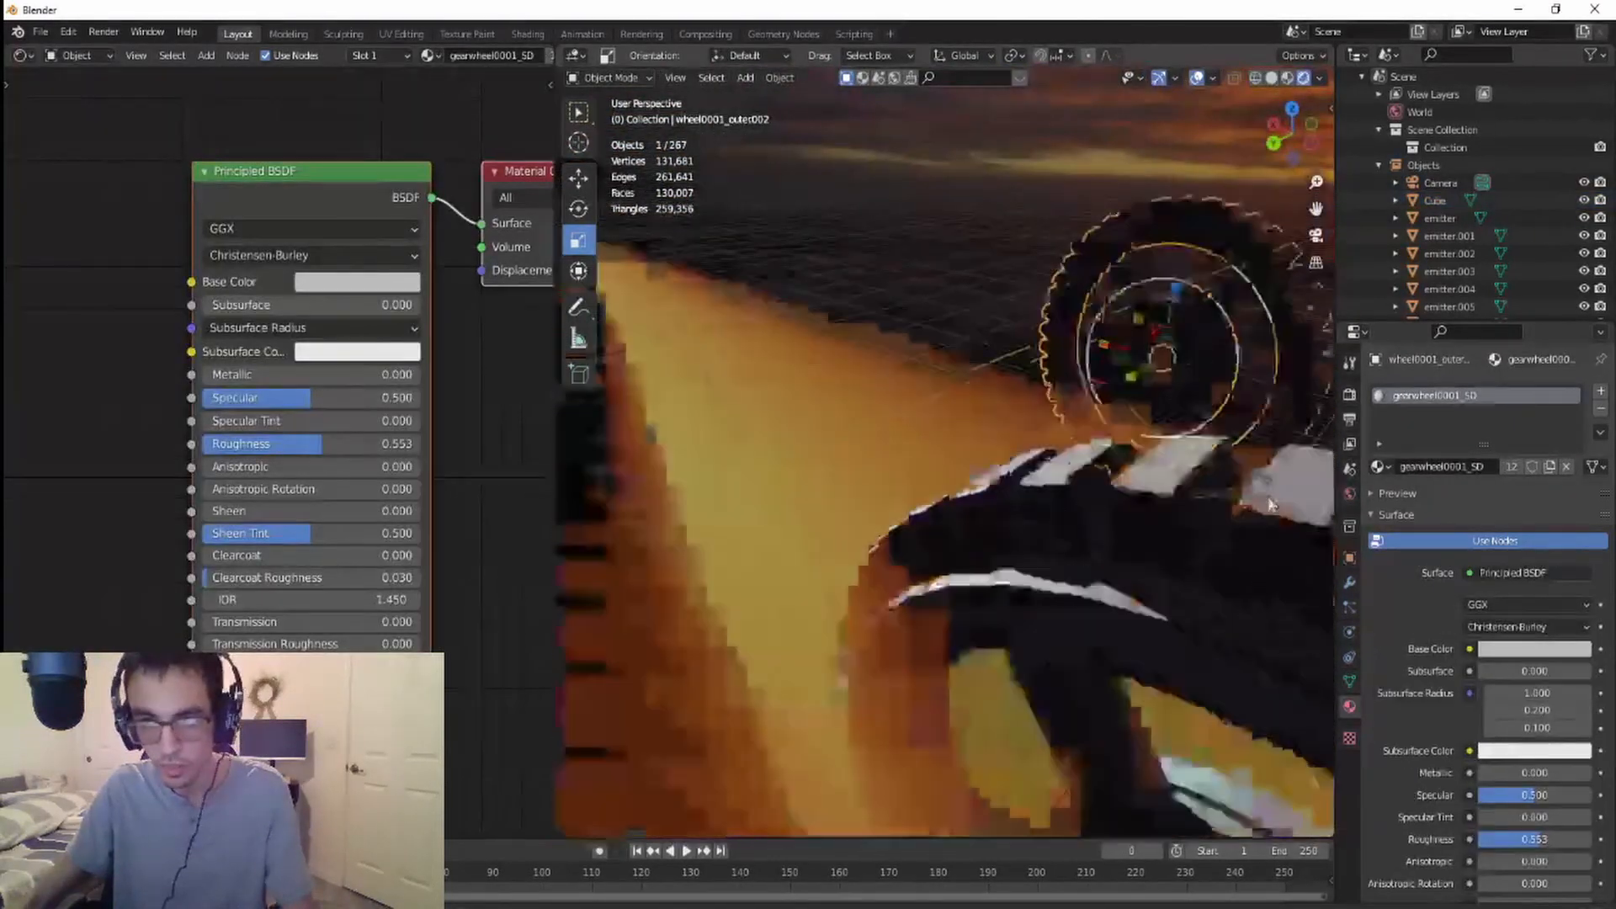
scroll(1271, 503, down, 5)
shift+click(986, 461)
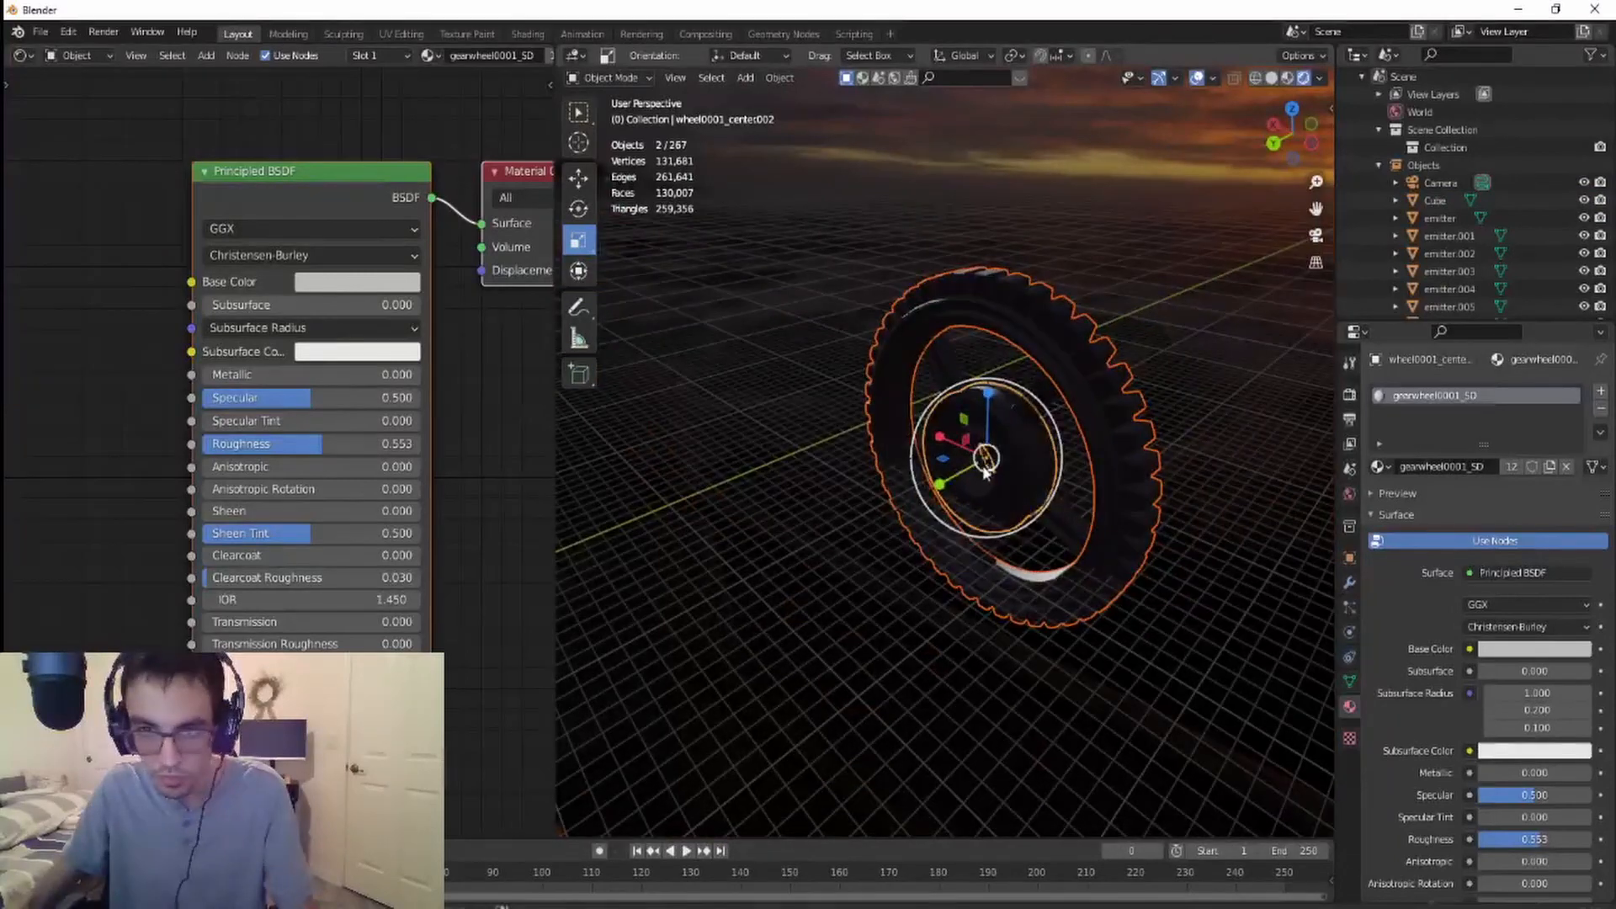
scroll(987, 472, up, 5)
shift+click(1114, 468)
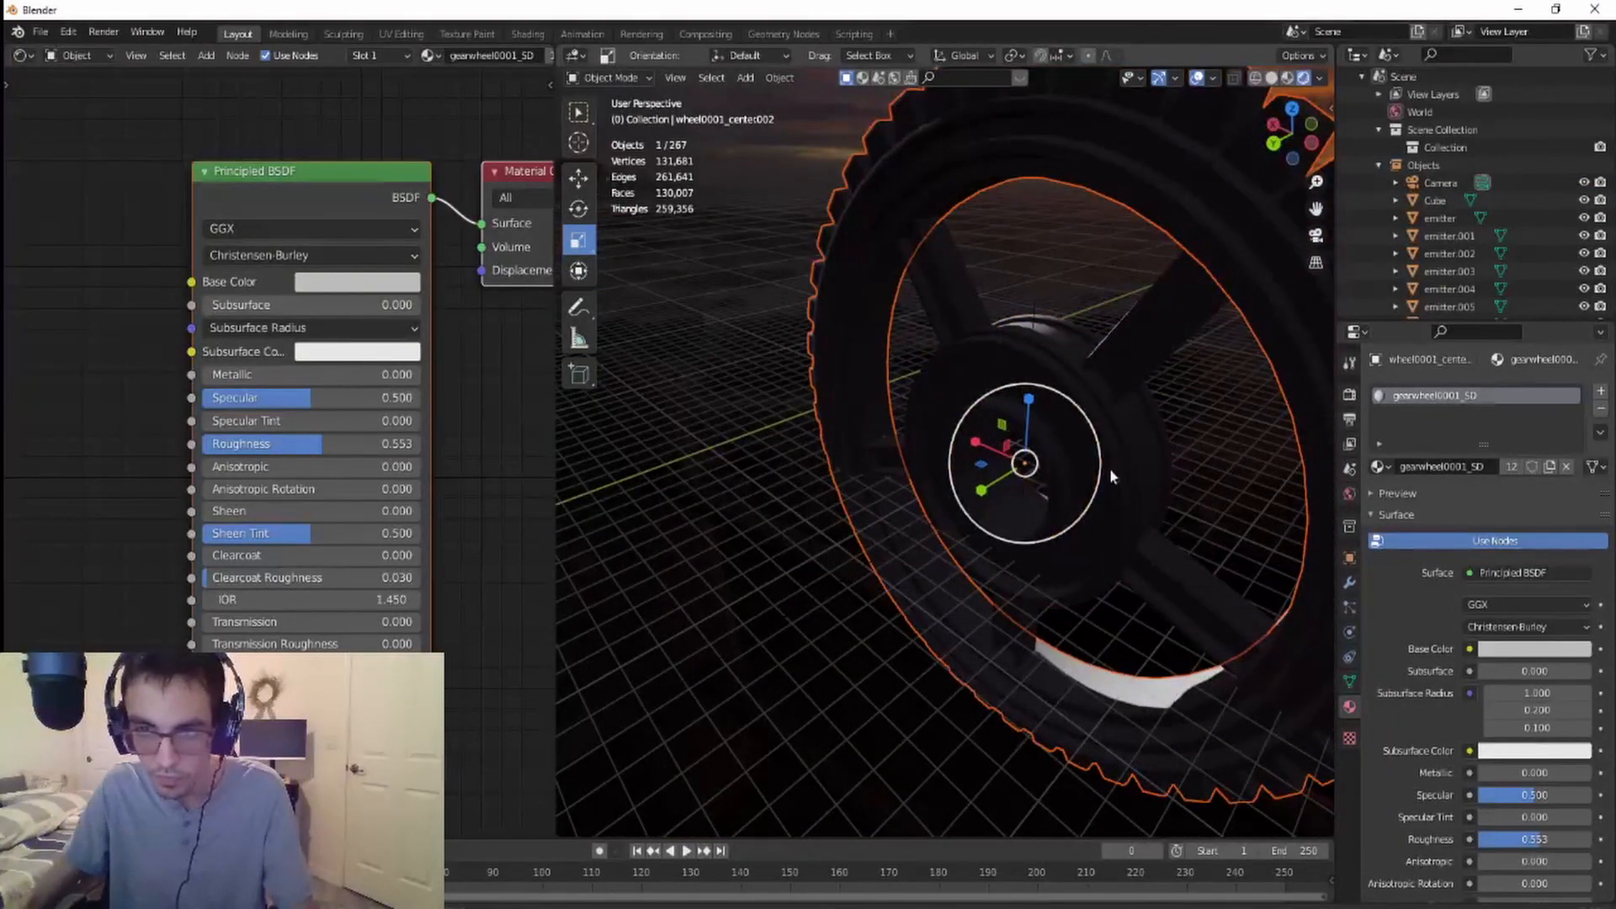
click(1095, 517)
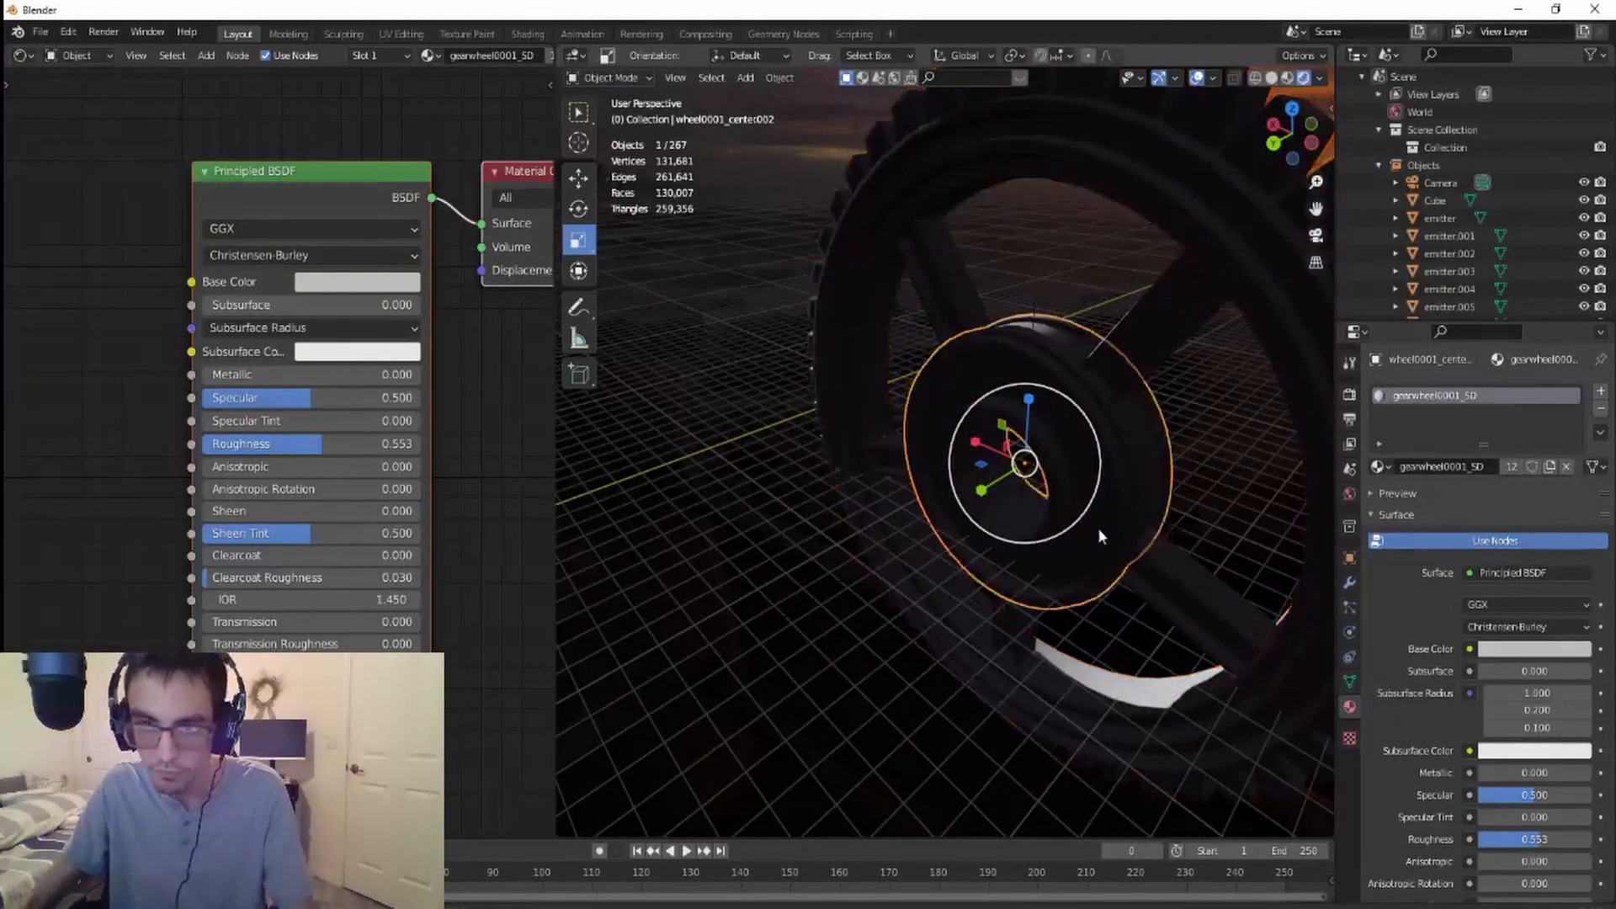
shift+click(1020, 488)
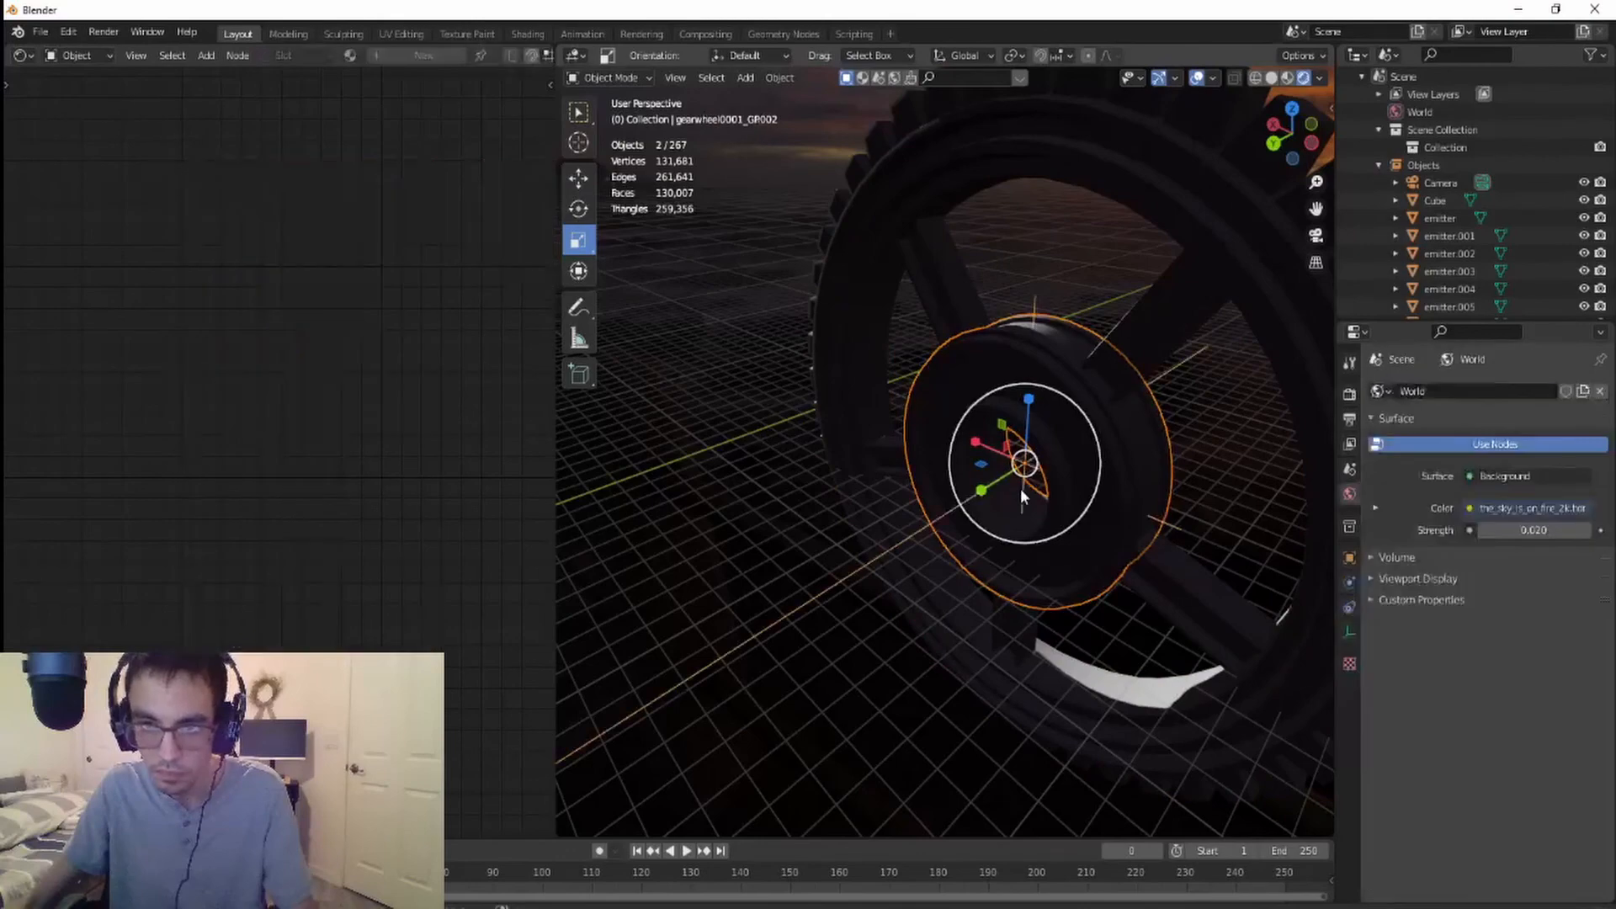
shift+click(1147, 348)
shift+click(1175, 196)
scroll(1123, 386, down, 6)
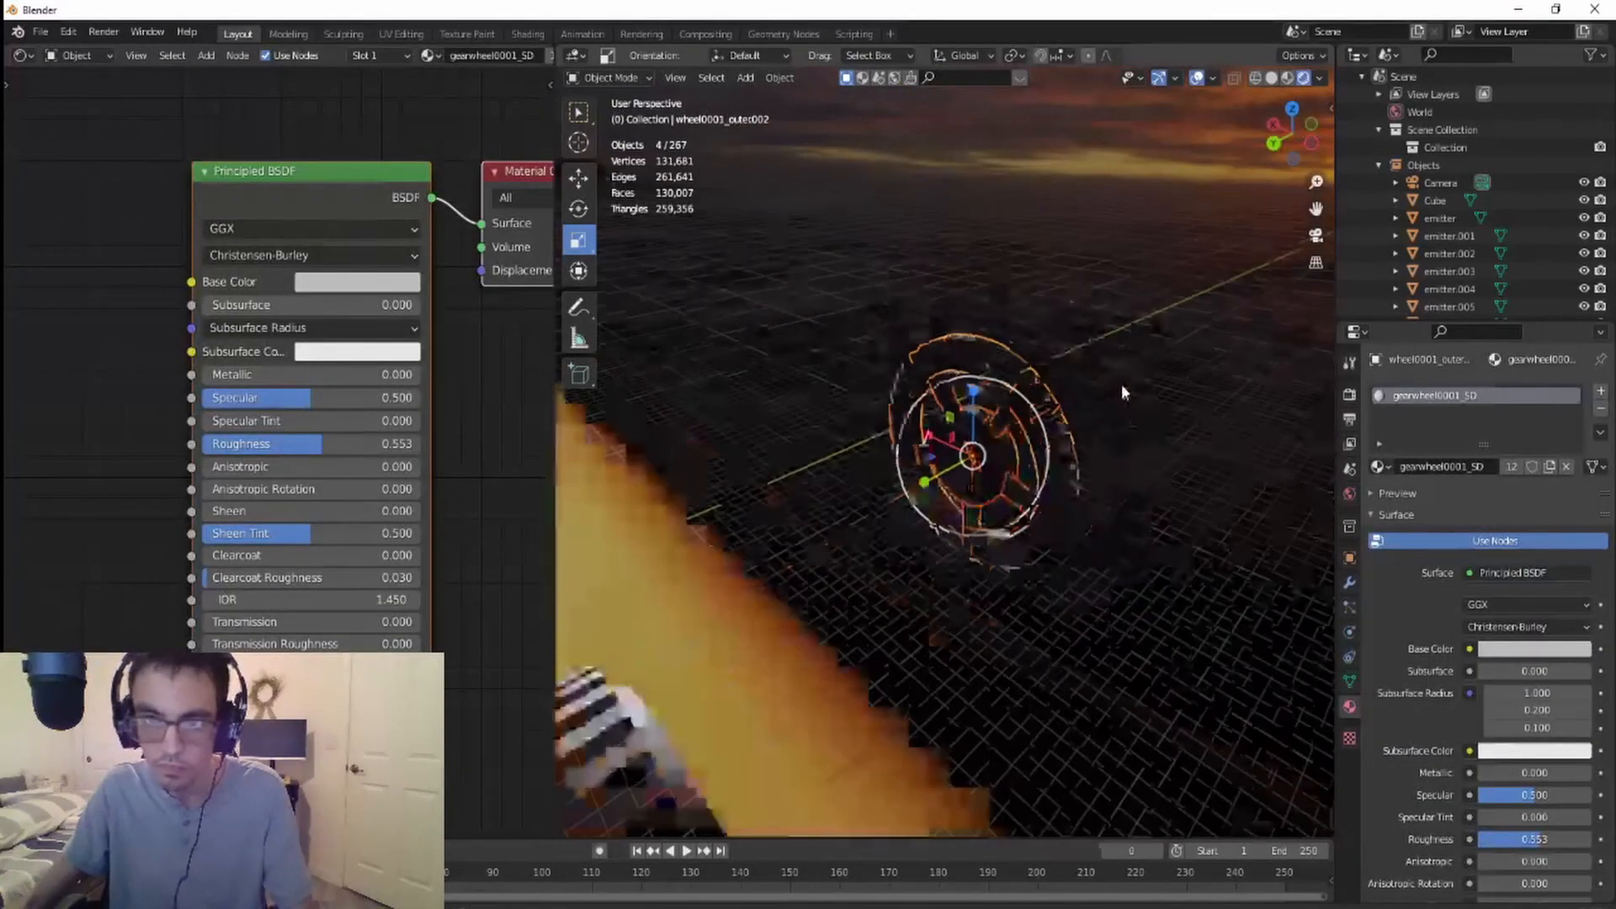
middle_drag(1121, 384, 1054, 475)
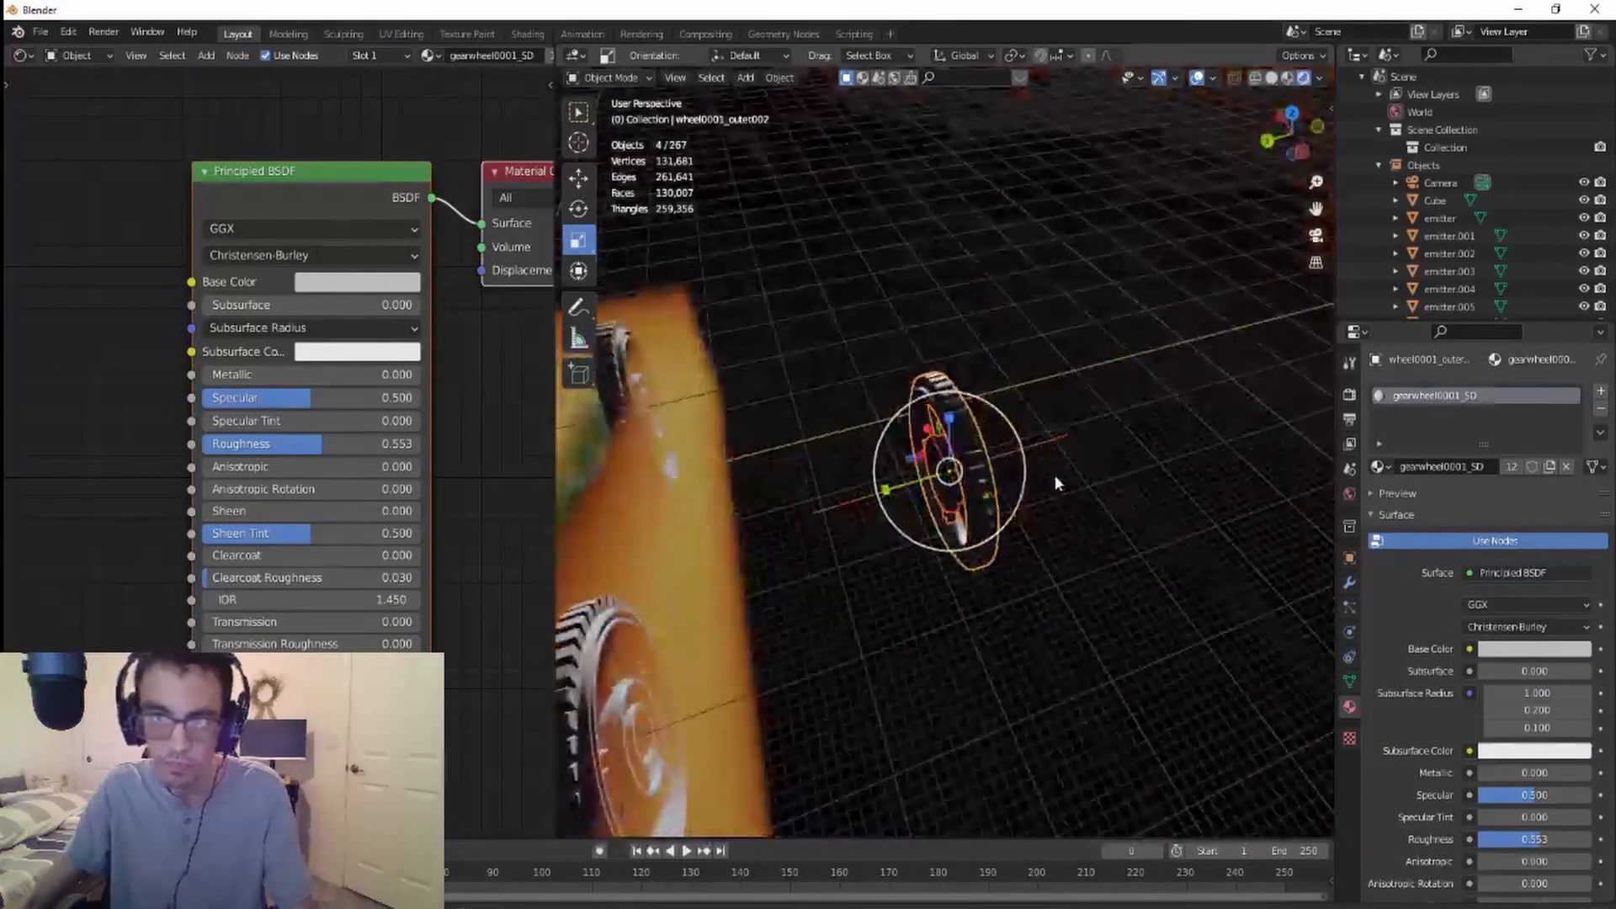
click(581, 177)
drag(891, 483, 1301, 569)
middle_drag(993, 596, 1121, 505)
click(1315, 235)
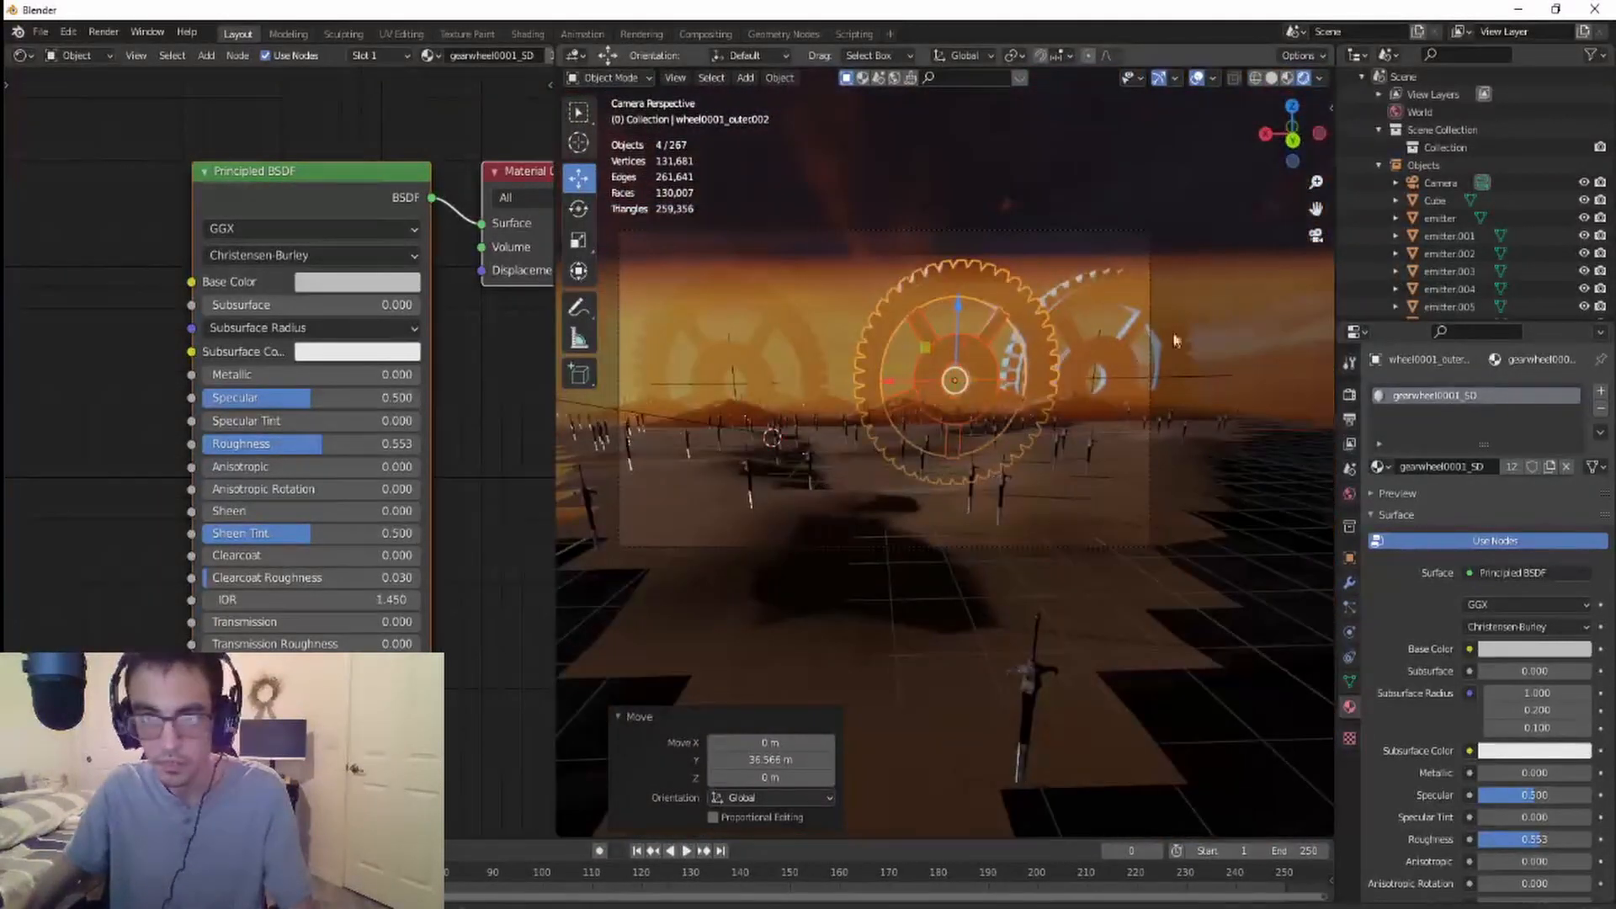
click(1123, 183)
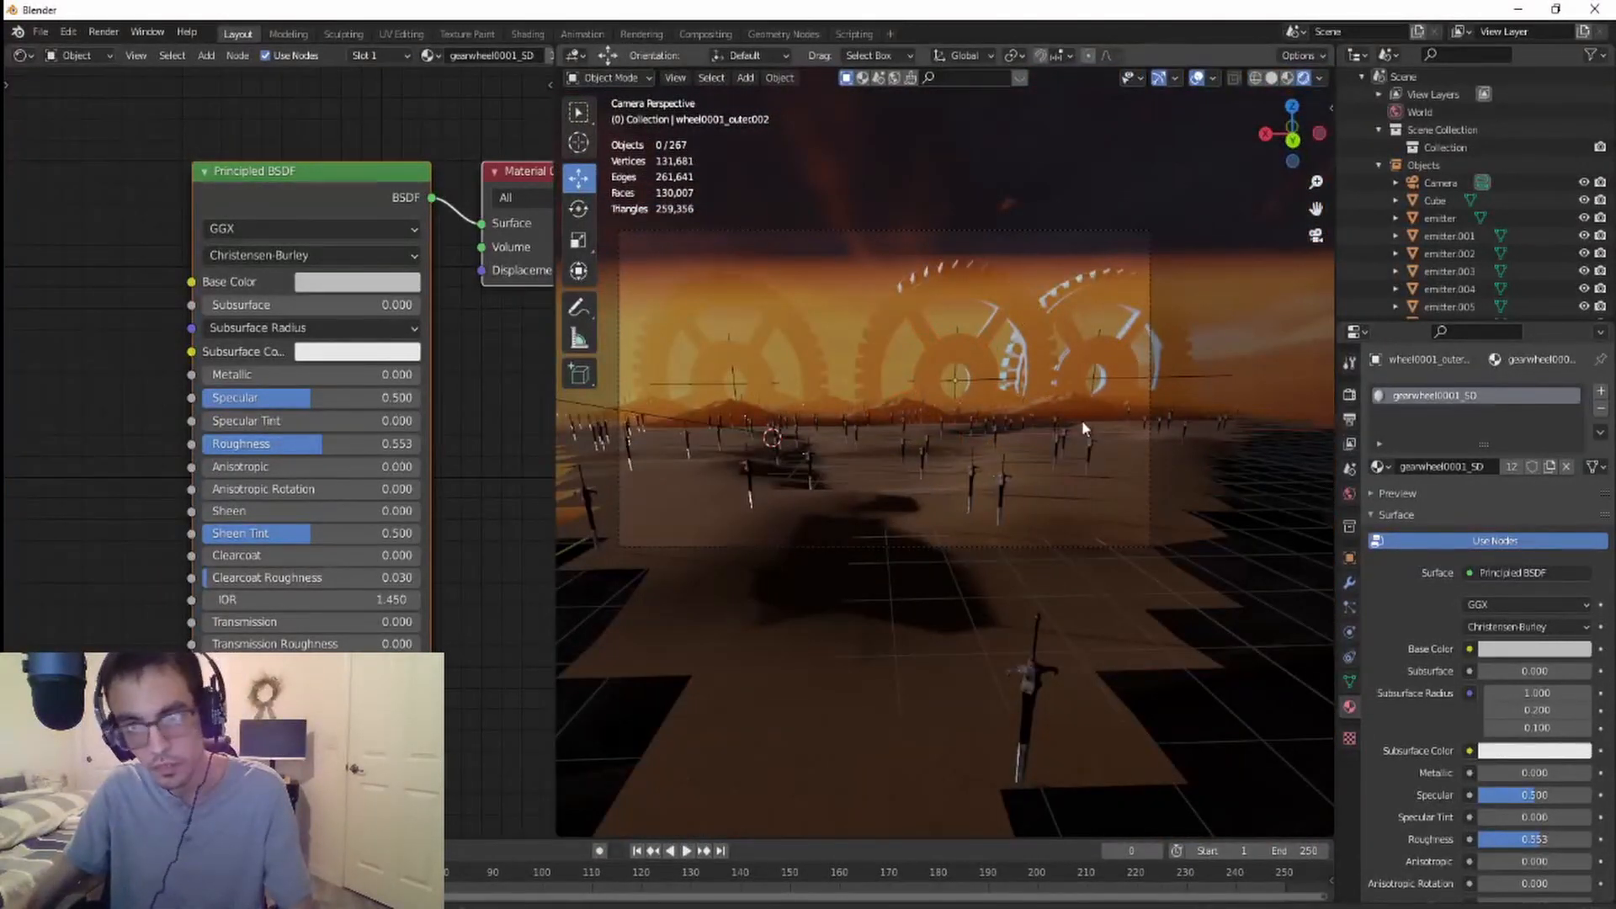
- Render the current frame and examine how the gearwheels, swords and orange fog look in the full image
scroll(1082, 404, down, 2)
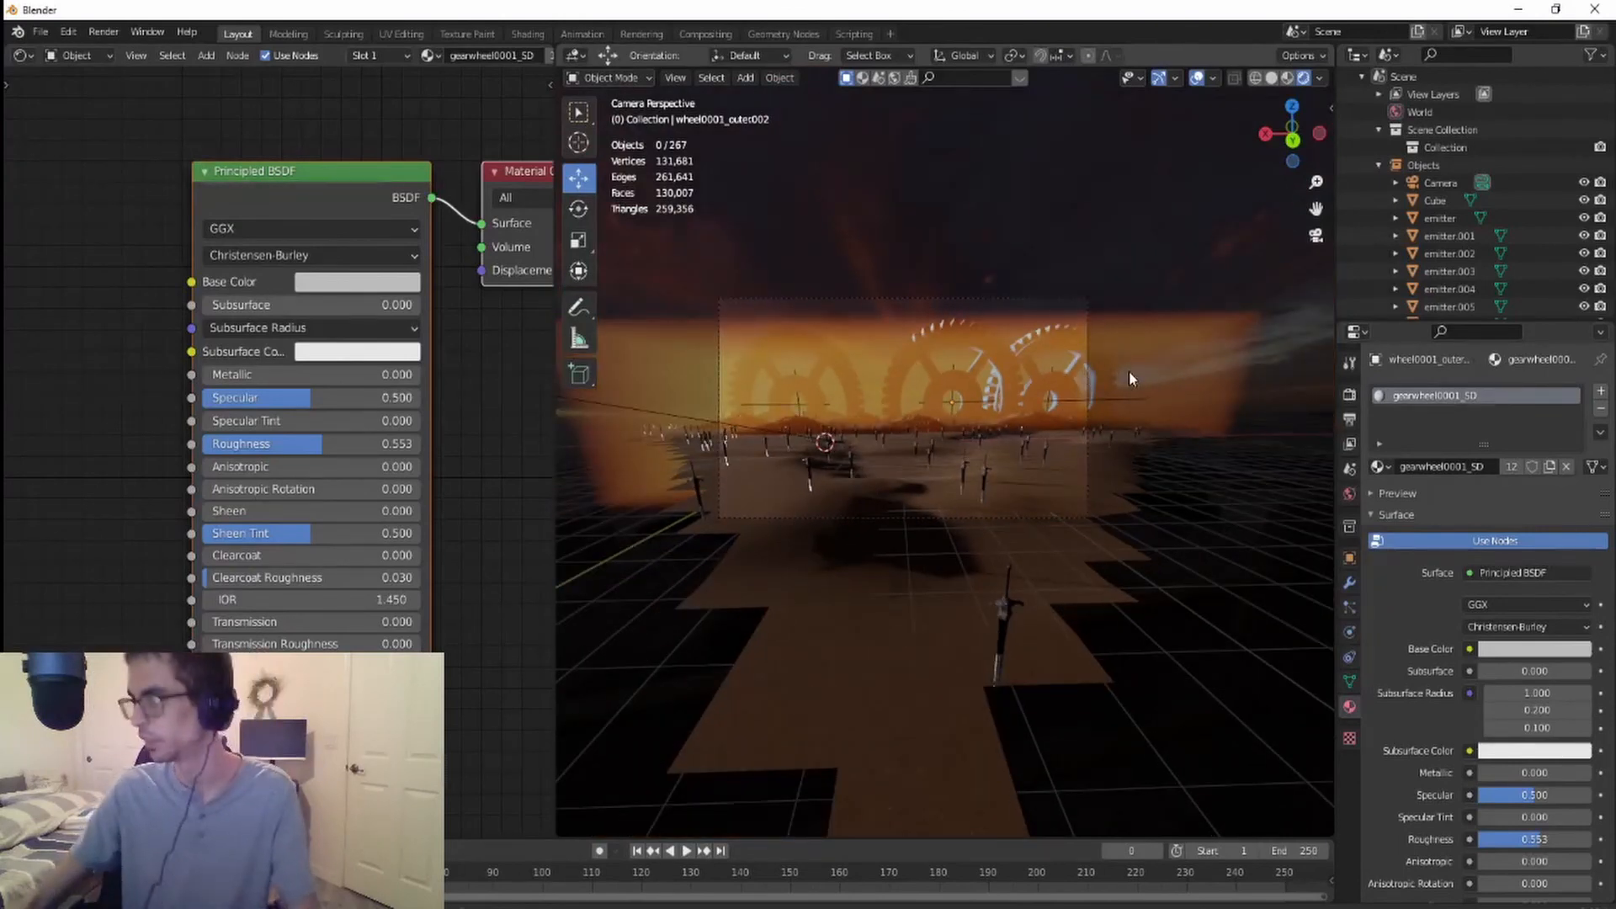
scroll(1067, 421, up, 4)
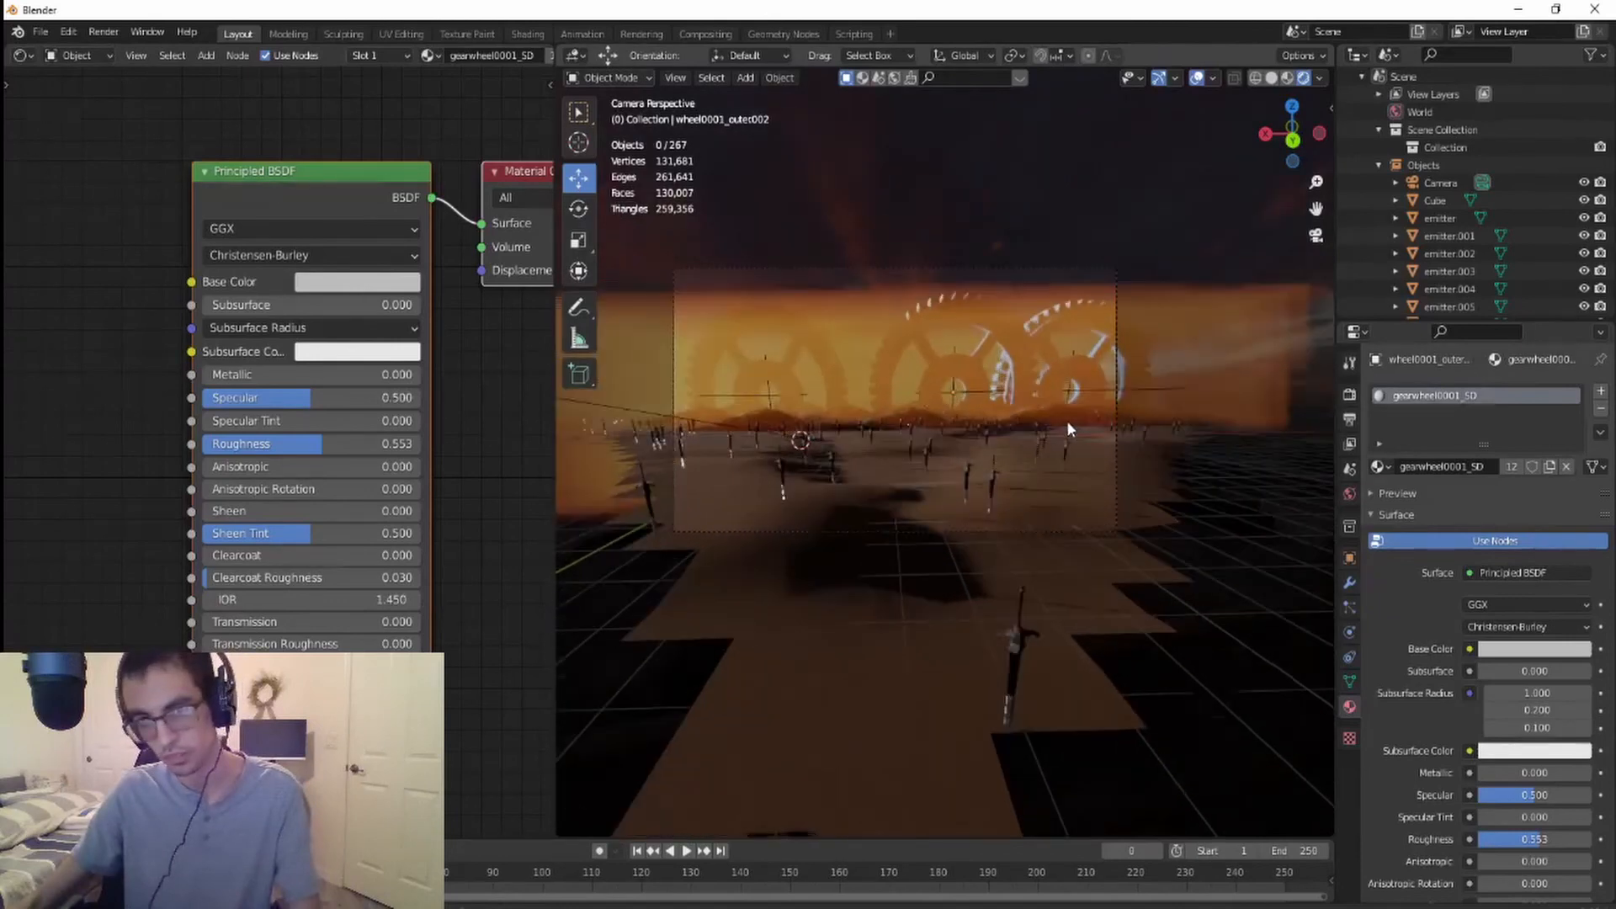
scroll(935, 394, down, 3)
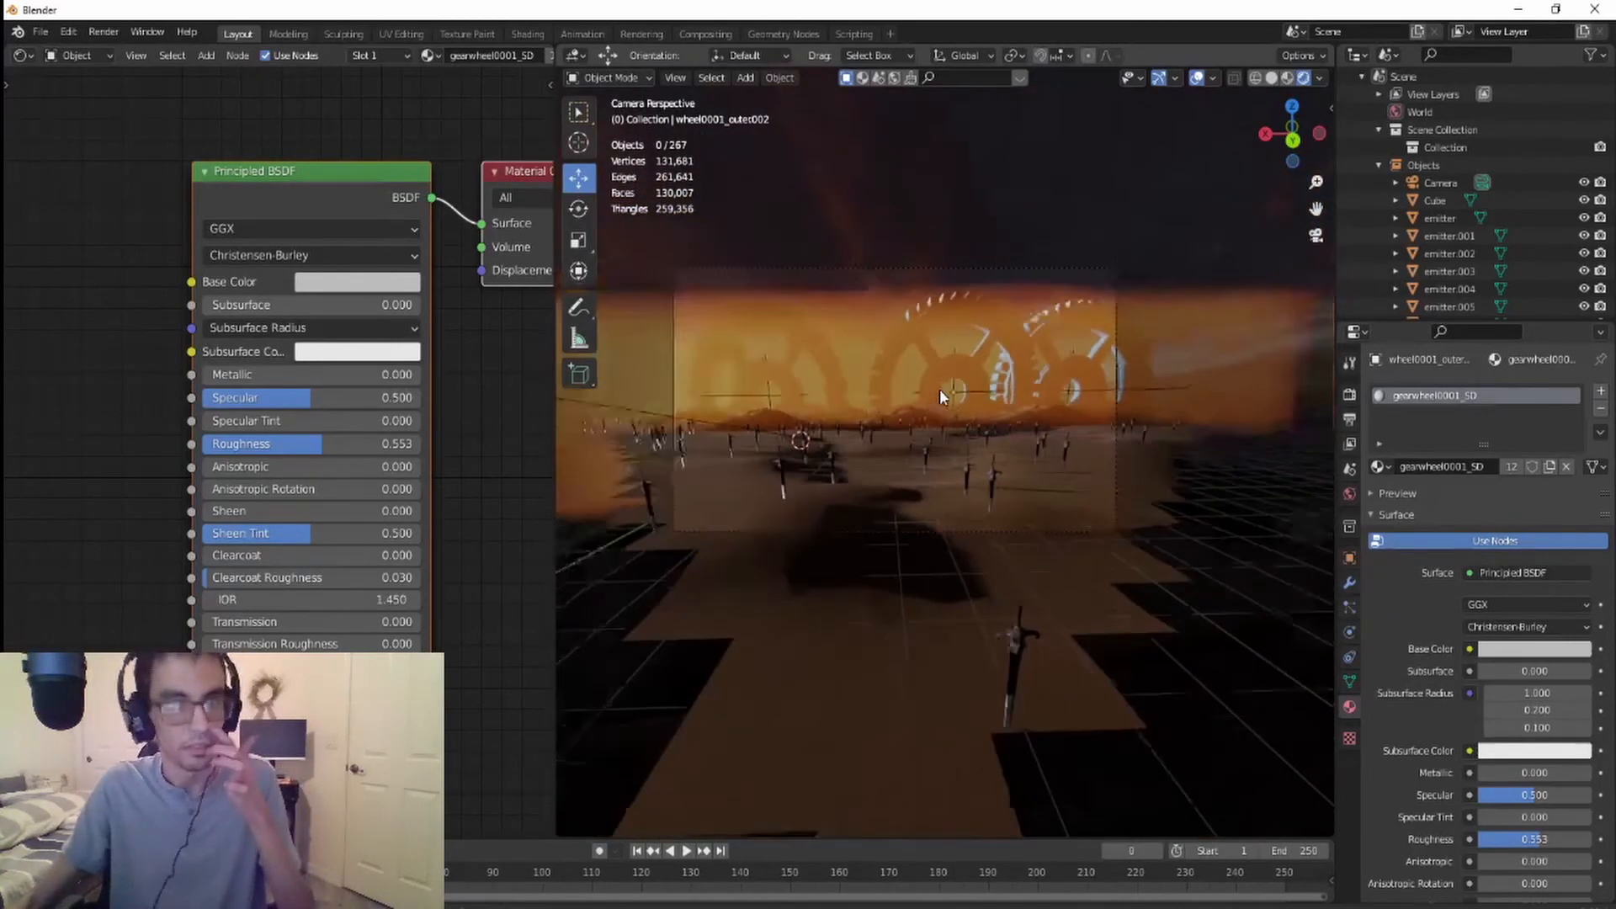
scroll(946, 390, up, 1)
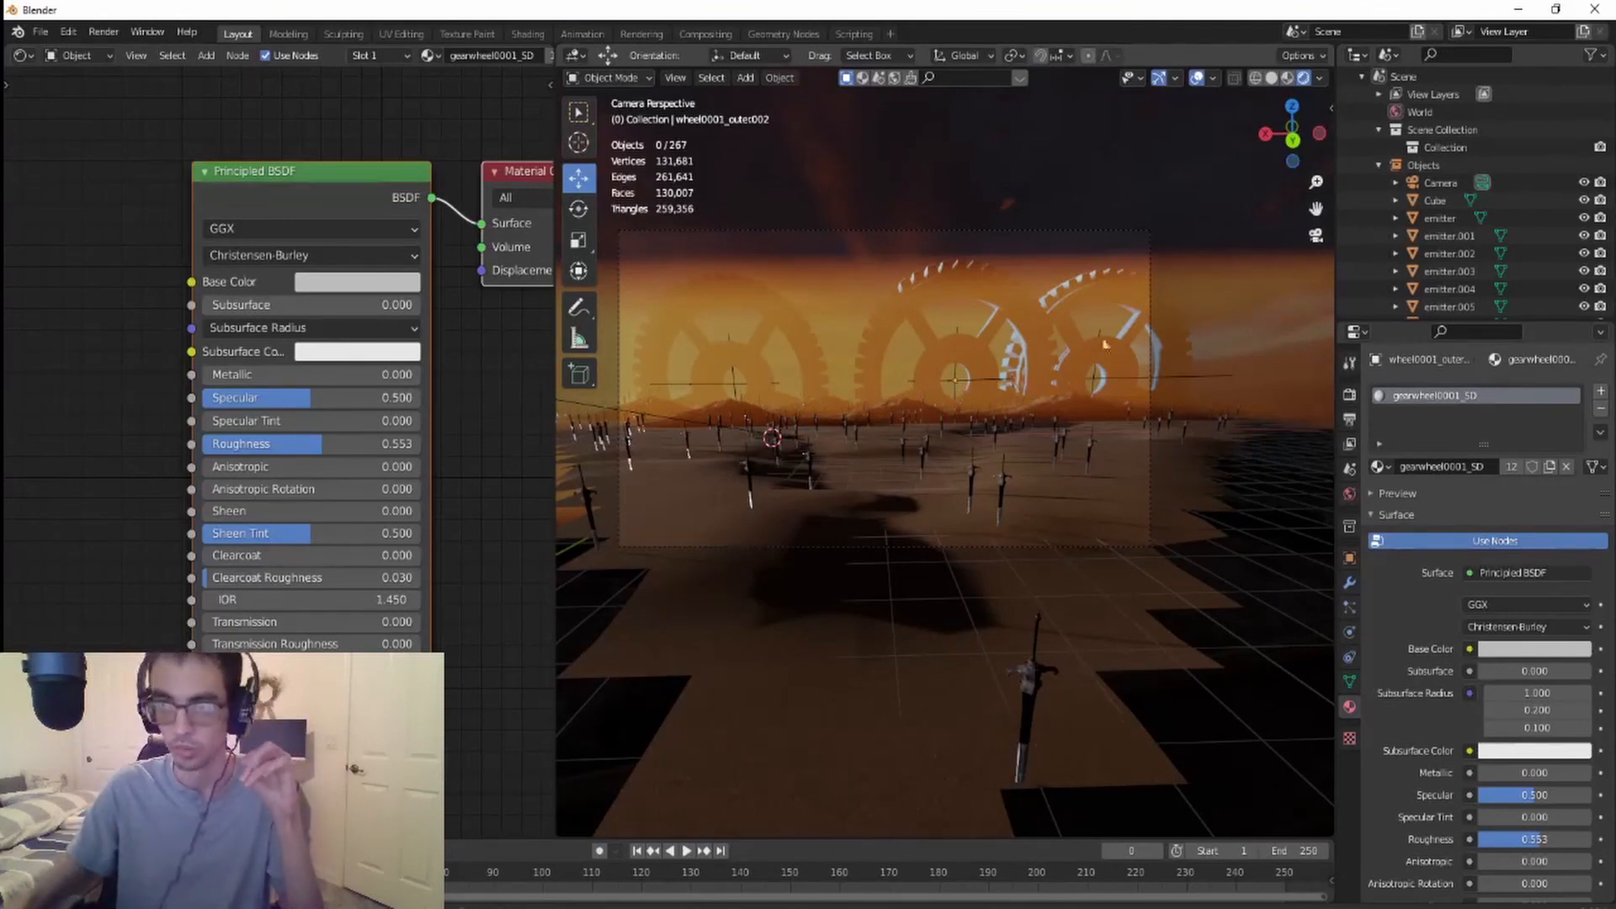
click(1347, 394)
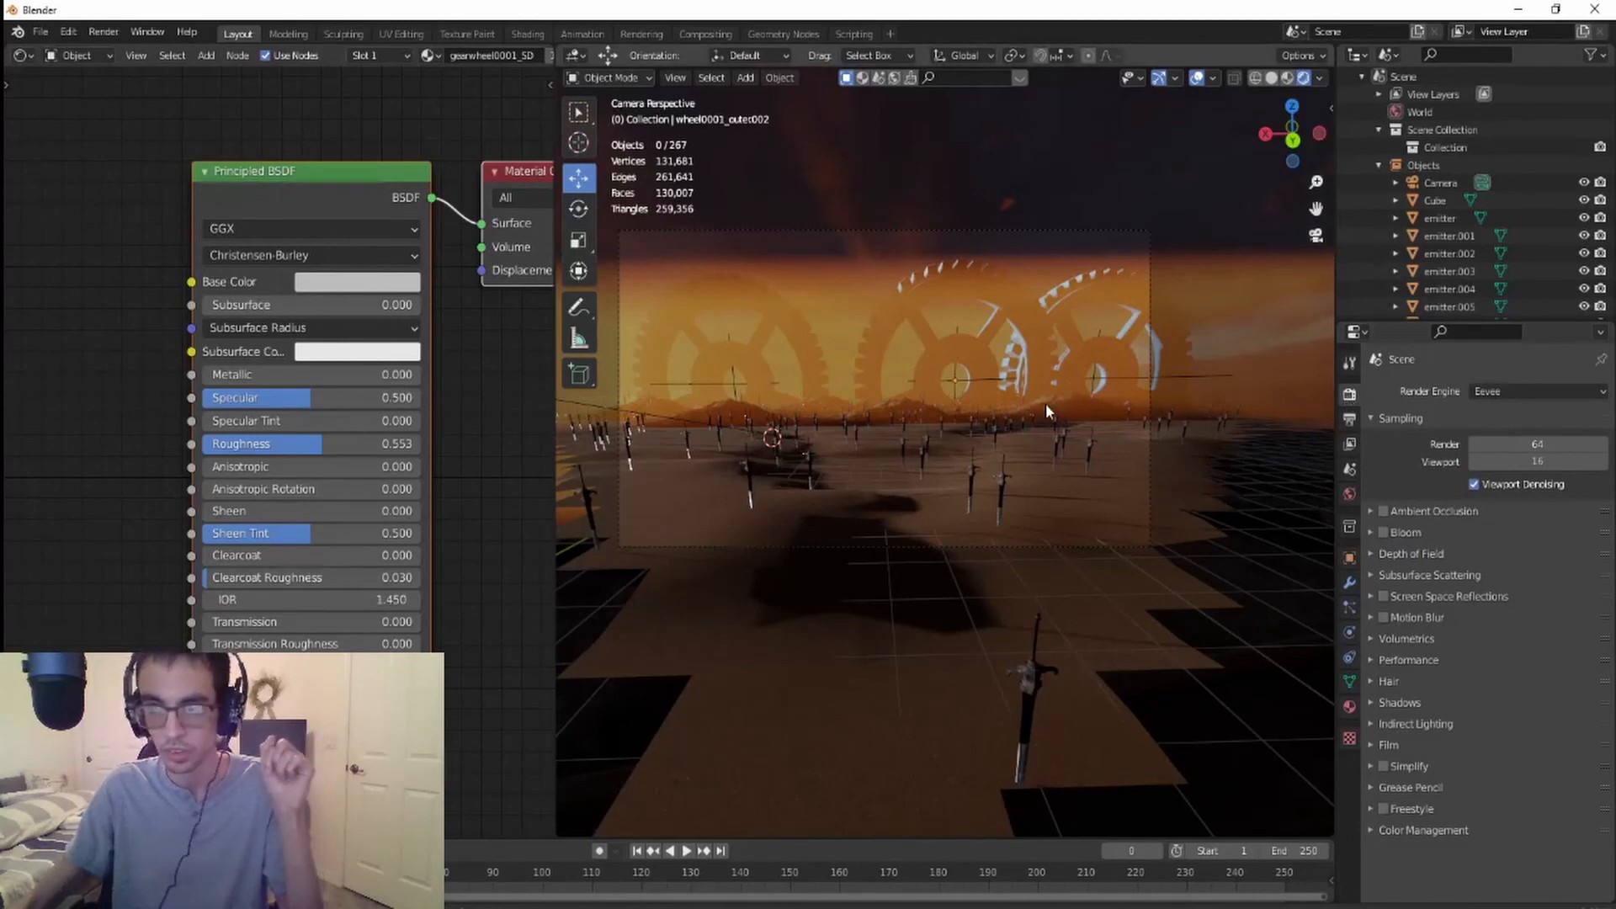
key(F12)
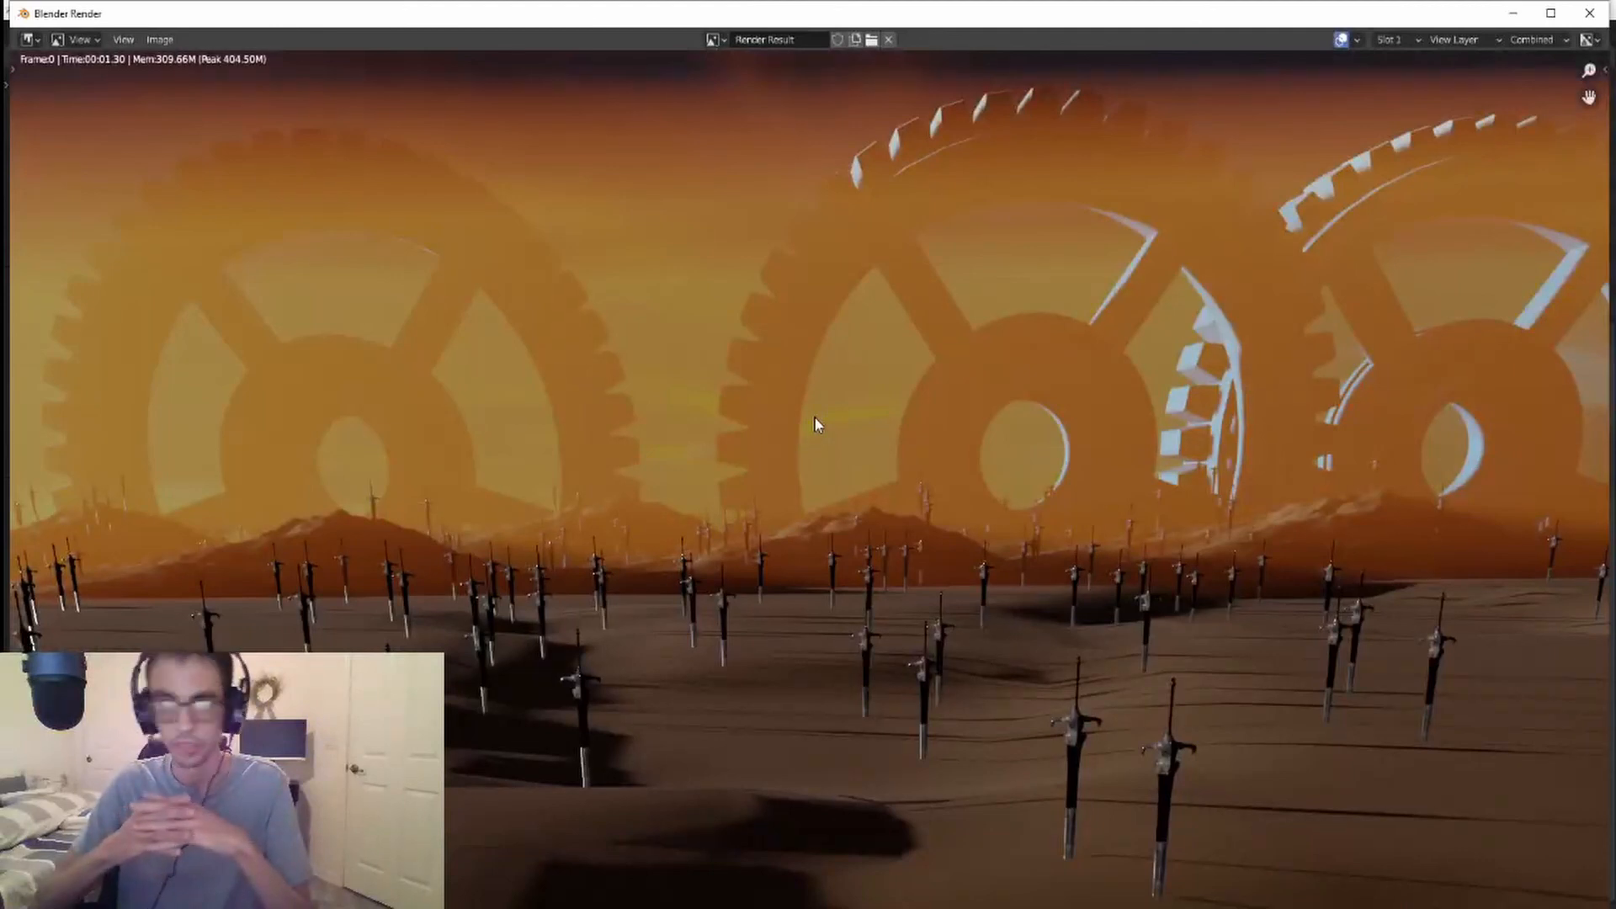
scroll(867, 513, down, 3)
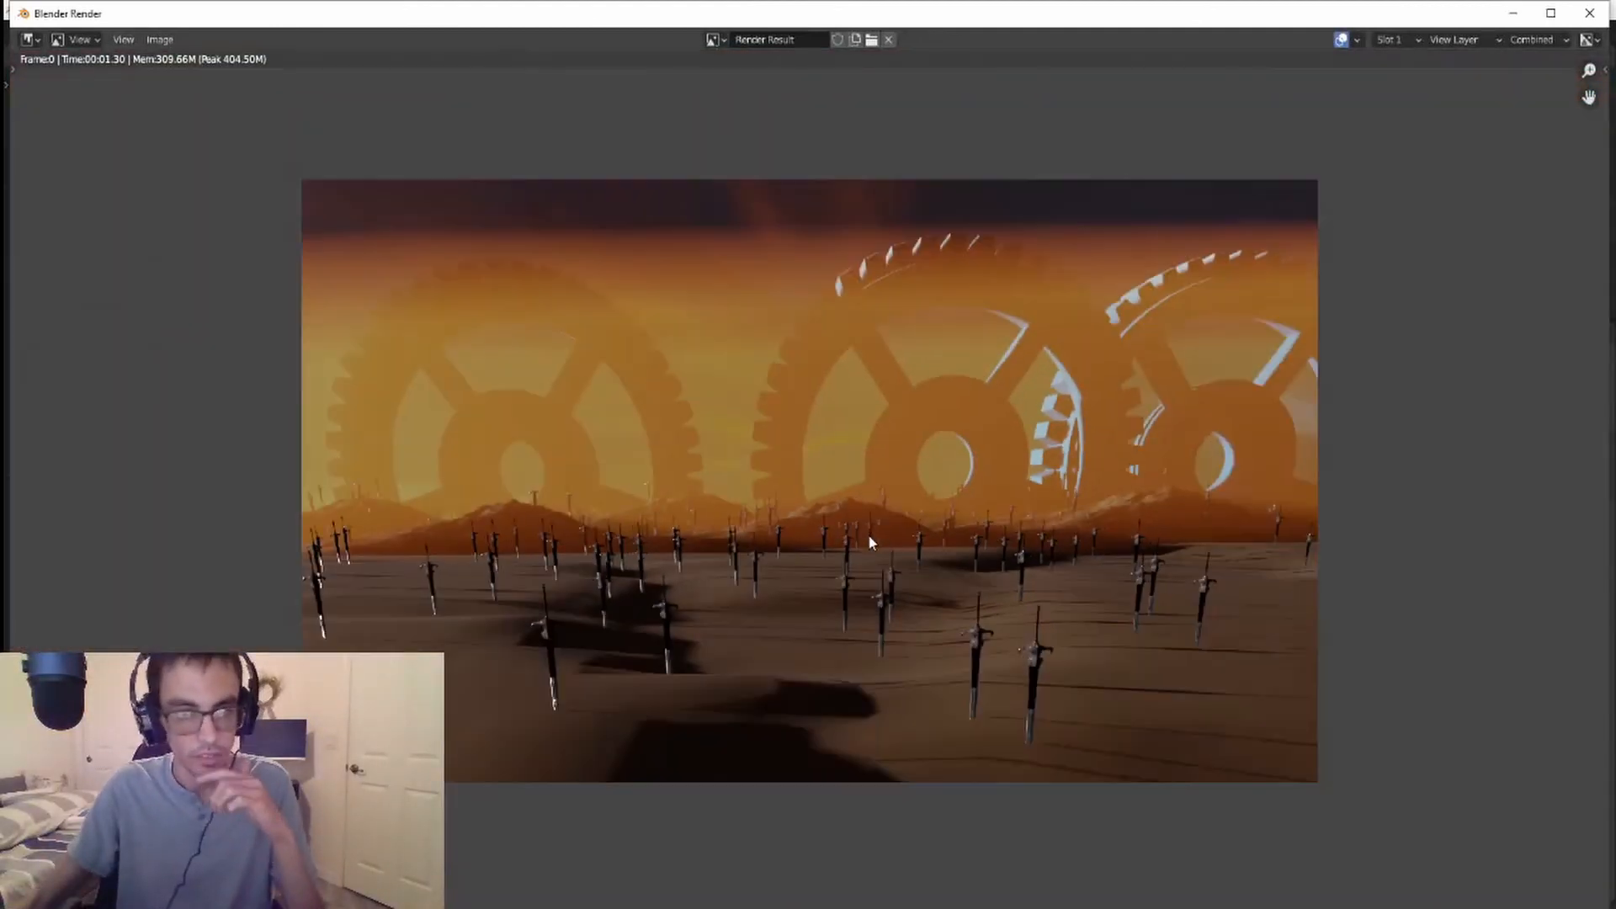
scroll(850, 555, up, 1)
scroll(849, 558, up, 1)
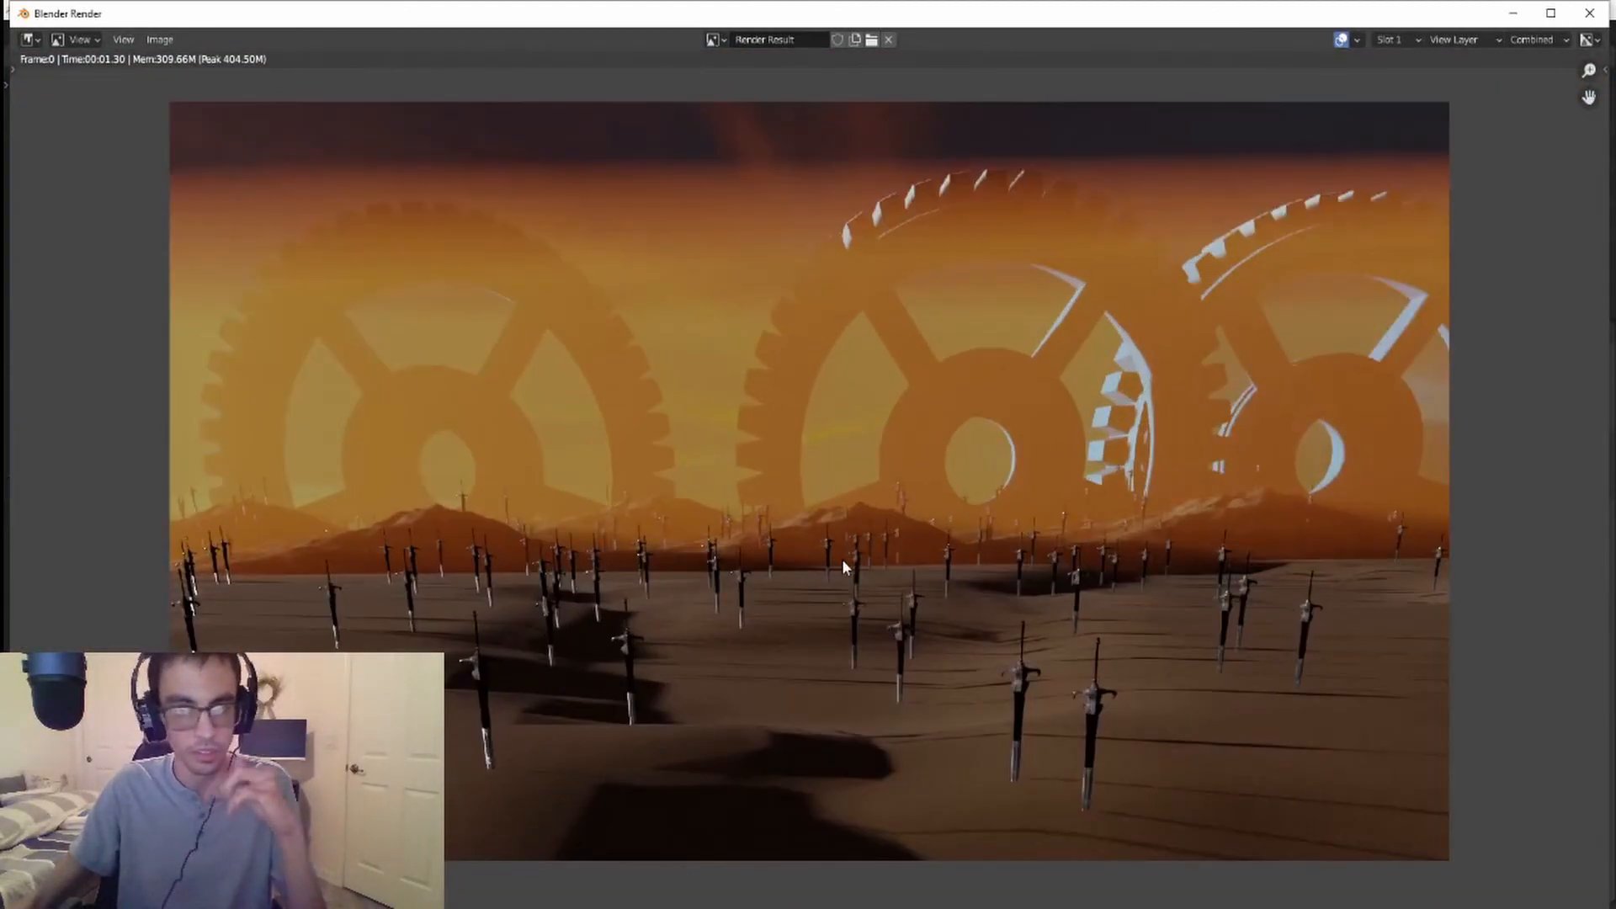